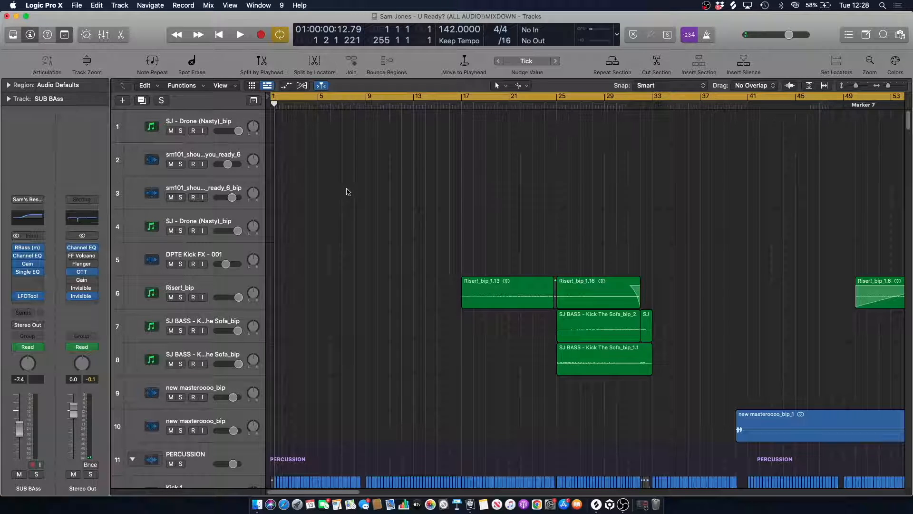
# - Turn off cycle mode and play the full arrangement from the beginning to hear the intro
pyautogui.click(324, 97)
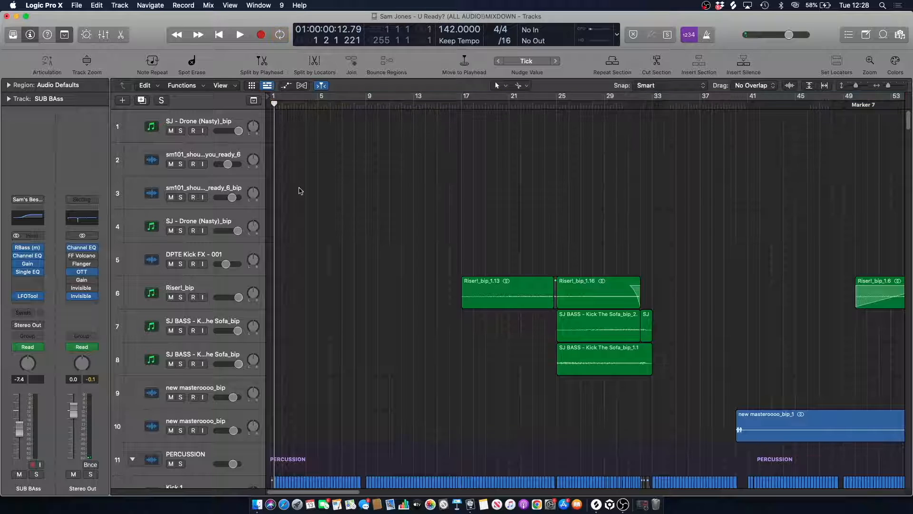
pyautogui.press('space')
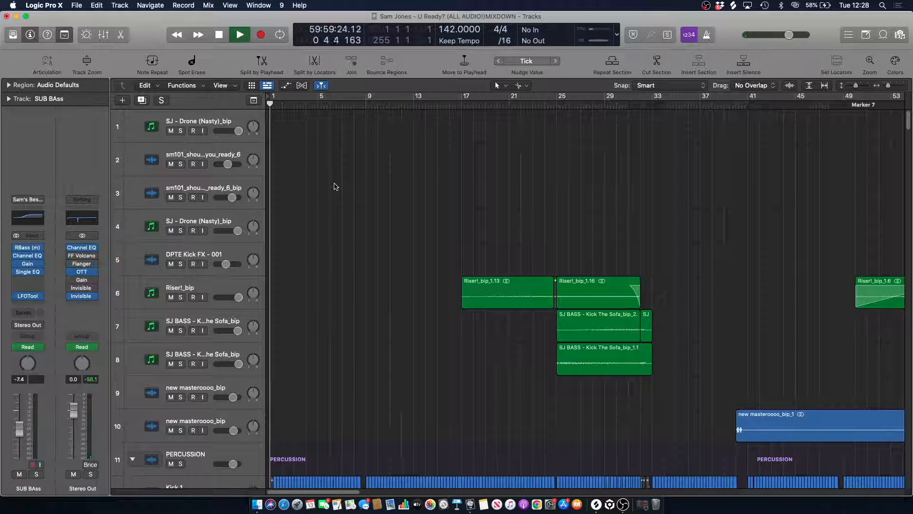
pyautogui.scroll(-3, 335, 186)
pyautogui.scroll(-3, 335, 186)
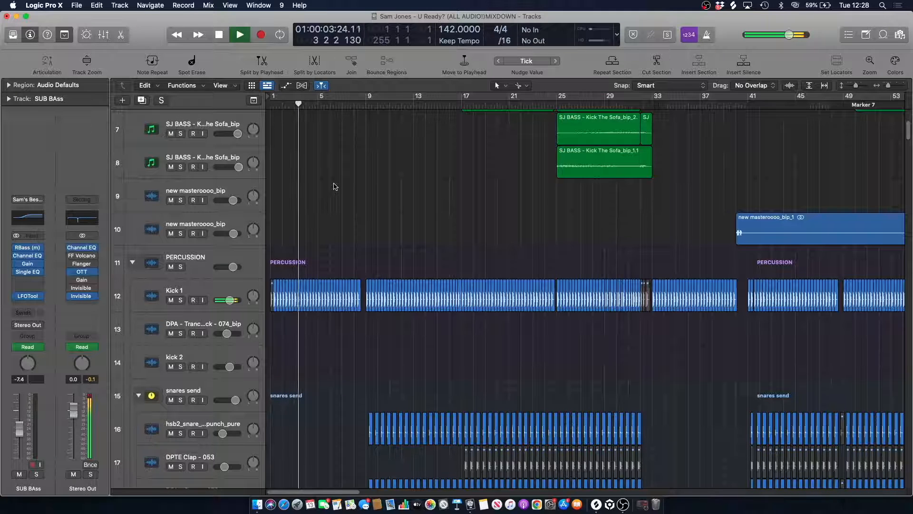
pyautogui.press('space')
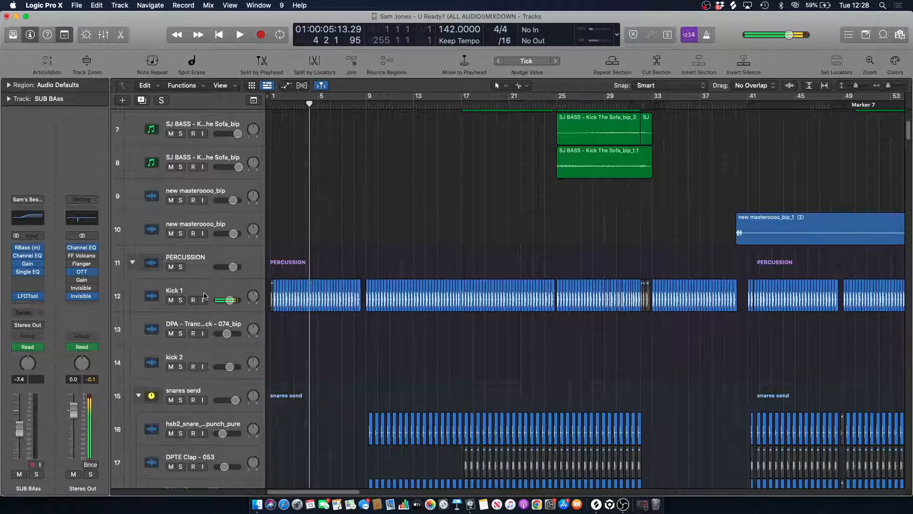
# - Solo the Kick 1 track, audition it near bar 2 and again from bar 25, and remove the solo
pyautogui.click(203, 292)
pyautogui.click(181, 300)
pyautogui.click(278, 105)
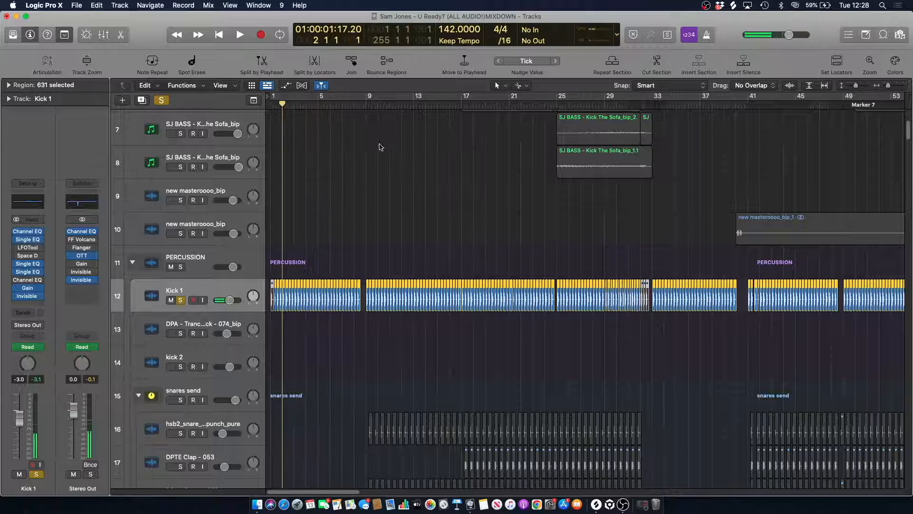
pyautogui.press('space')
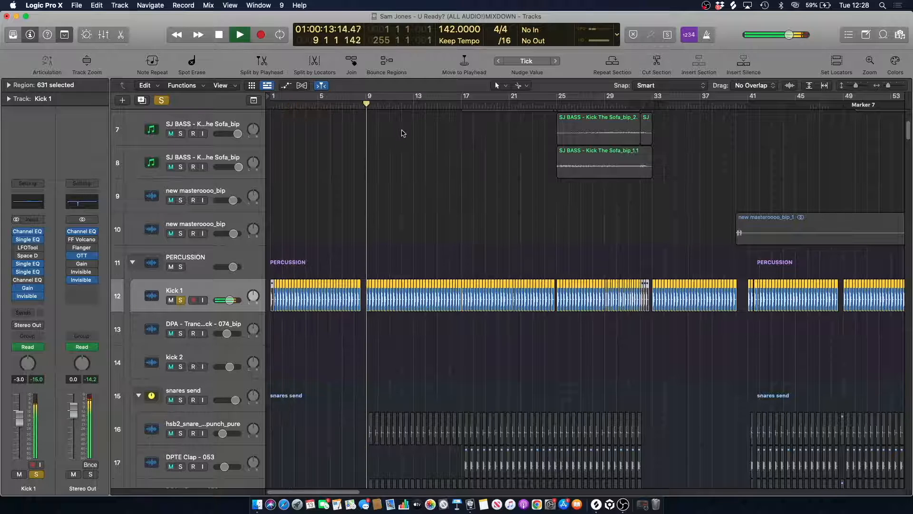
pyautogui.click(422, 231)
pyautogui.click(563, 102)
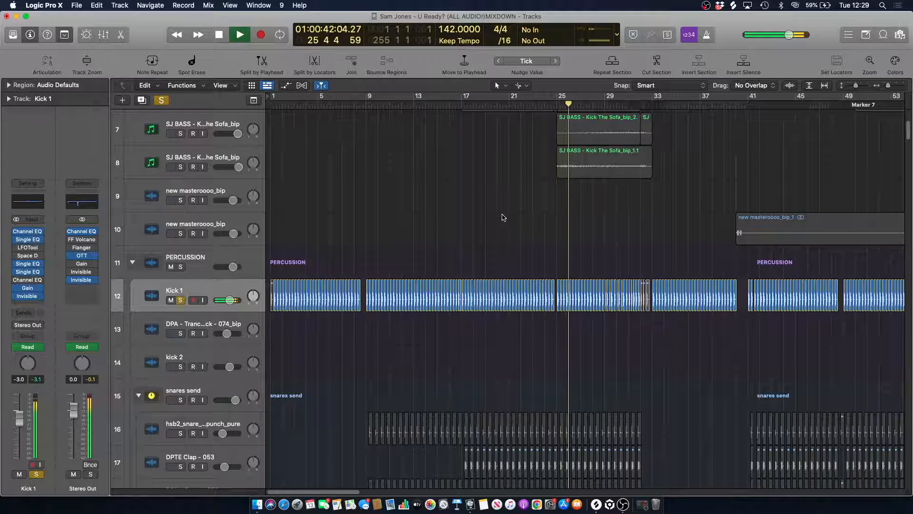
pyautogui.press('space')
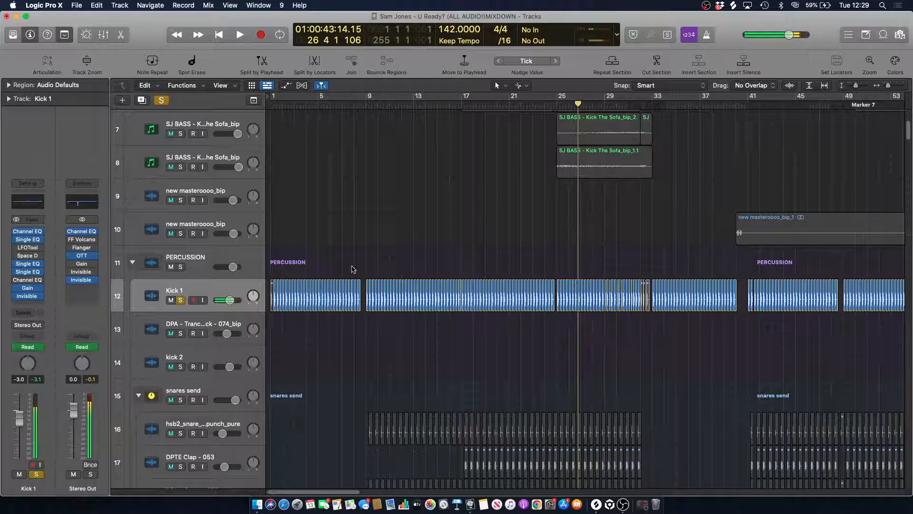
pyautogui.click(180, 304)
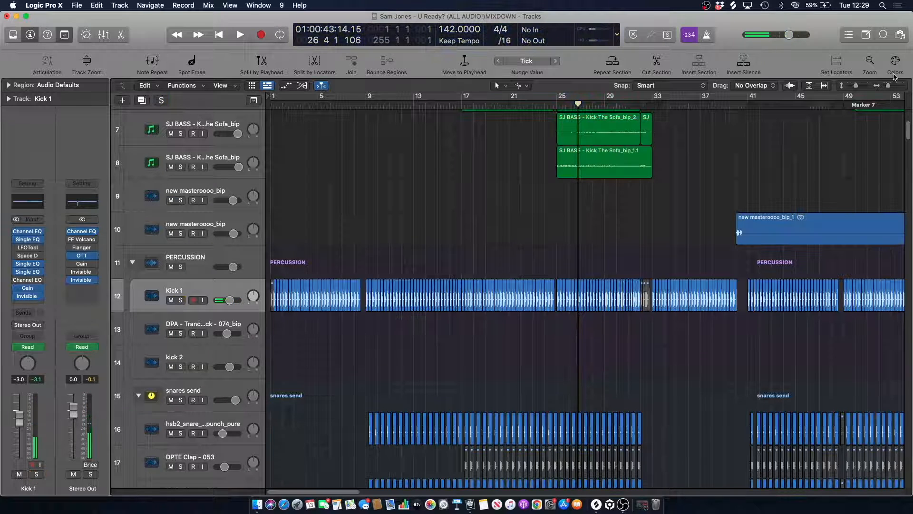
# - Zoom in on the opening bars of the arrangement and play the mix briefly from bar 1
pyautogui.moveTo(888, 86); pyautogui.dragTo(898, 96)
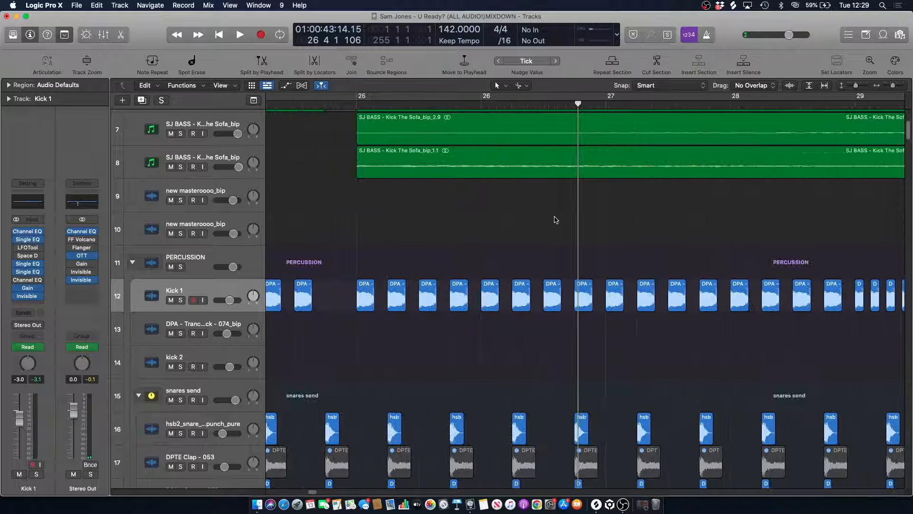
pyautogui.moveTo(314, 493); pyautogui.dragTo(240, 490)
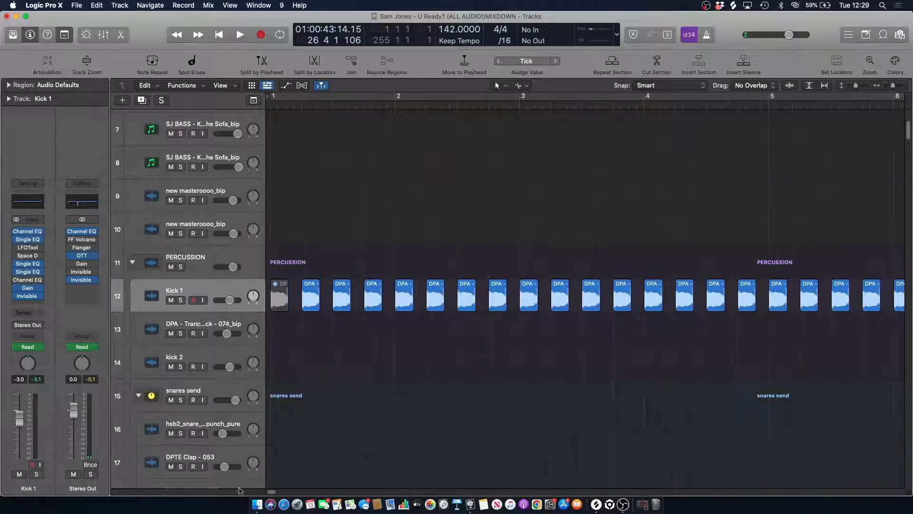
pyautogui.press('Return')
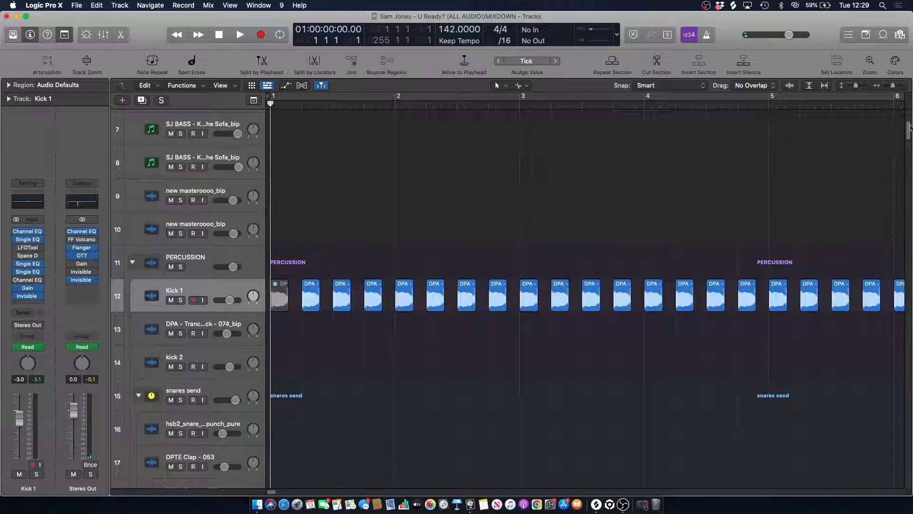
pyautogui.moveTo(910, 134); pyautogui.dragTo(905, 99)
pyautogui.press('space')
pyautogui.scroll(-5, 719, 199)
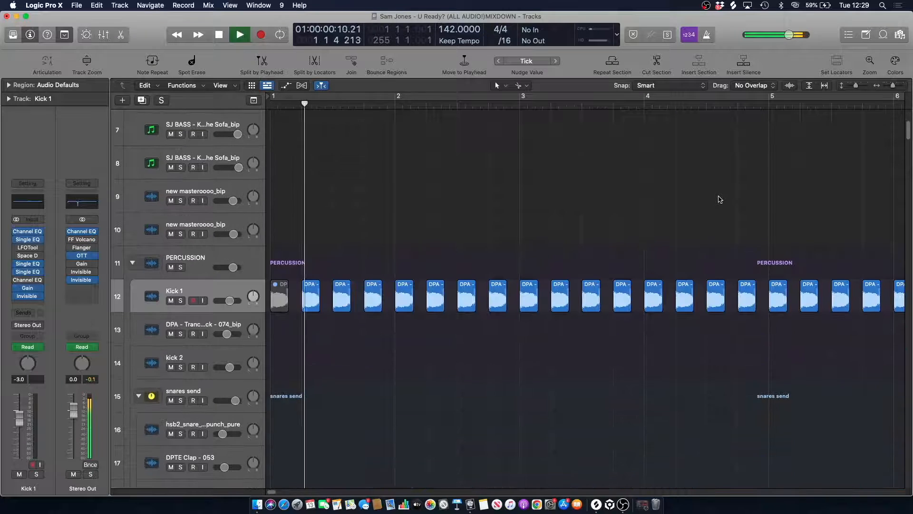
pyautogui.press('space')
# - Solo the Audio 101 track, audition its short kick region from bar 1, and remove the solo
pyautogui.moveTo(910, 121); pyautogui.dragTo(895, 255)
pyautogui.scroll(10, 713, 262)
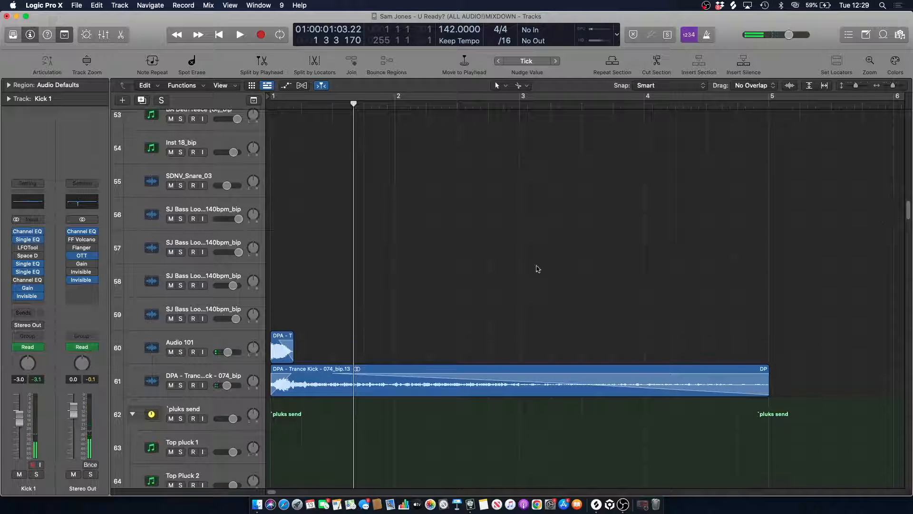
pyautogui.press('Return')
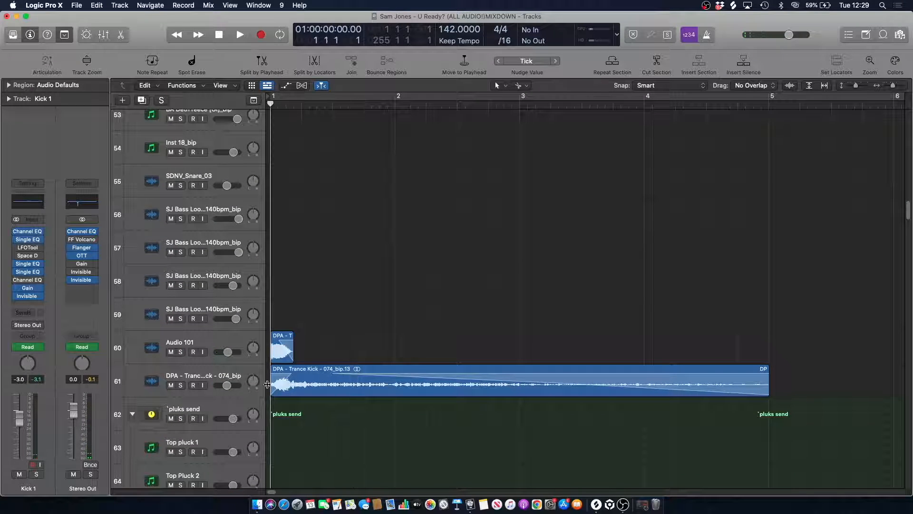
pyautogui.click(181, 352)
pyautogui.click(190, 342)
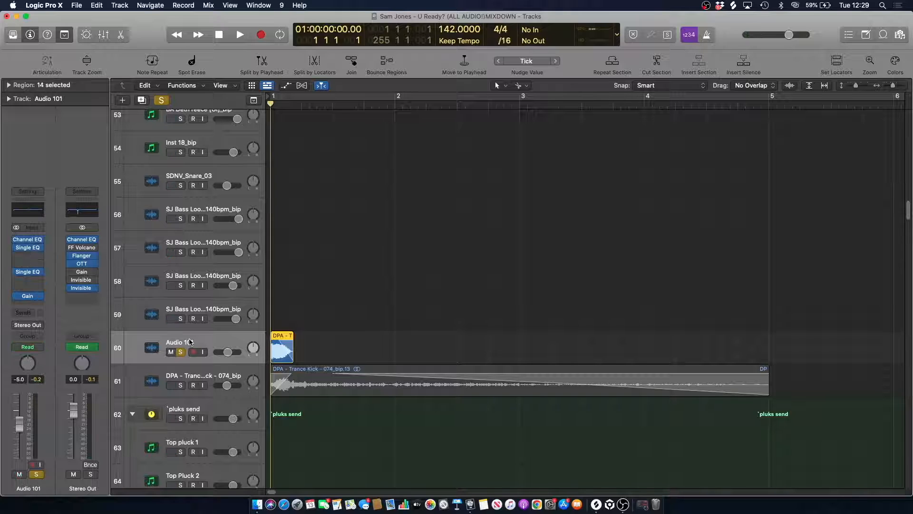
pyautogui.press('space')
pyautogui.click(181, 353)
# - Solo track 61, the long Trance Kick 074 tail, audition it from bar 1, and remove the solo
pyautogui.click(181, 386)
pyautogui.click(190, 374)
pyautogui.press('space')
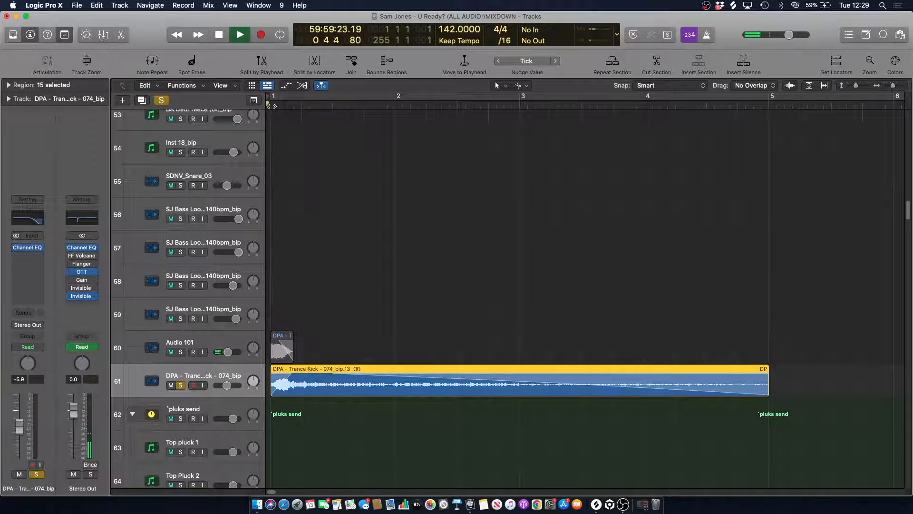
pyautogui.press('space')
pyautogui.click(272, 107)
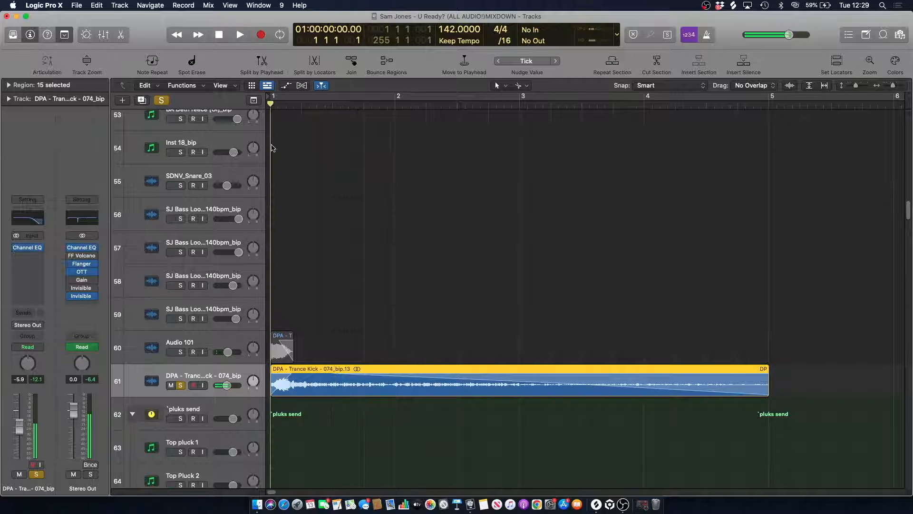
pyautogui.click(181, 386)
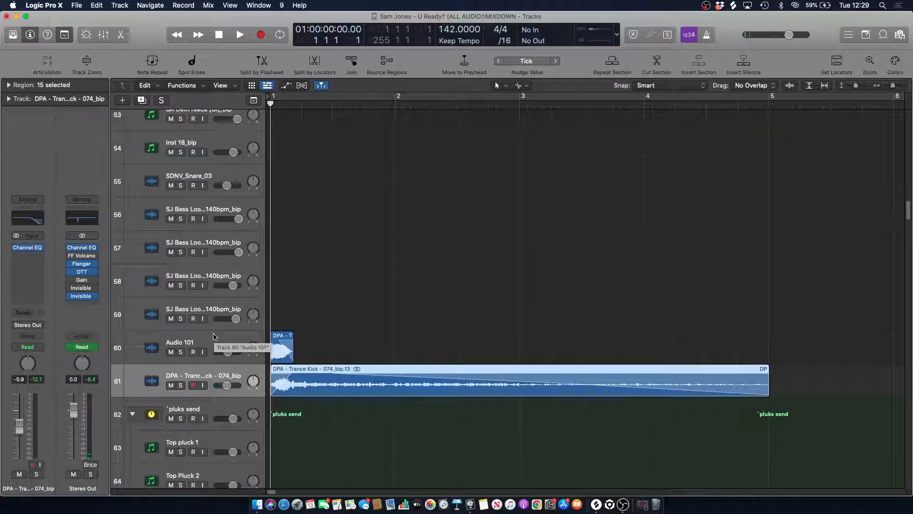
# - Select the Audio 101 track and play the full mix from bar 1 to hear the opening impact in context
pyautogui.click(214, 337)
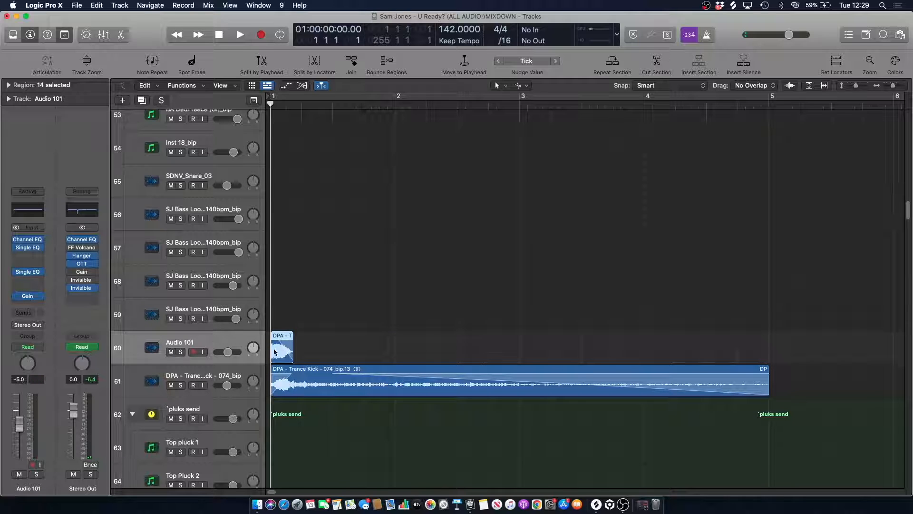
pyautogui.scroll(10, 312, 248)
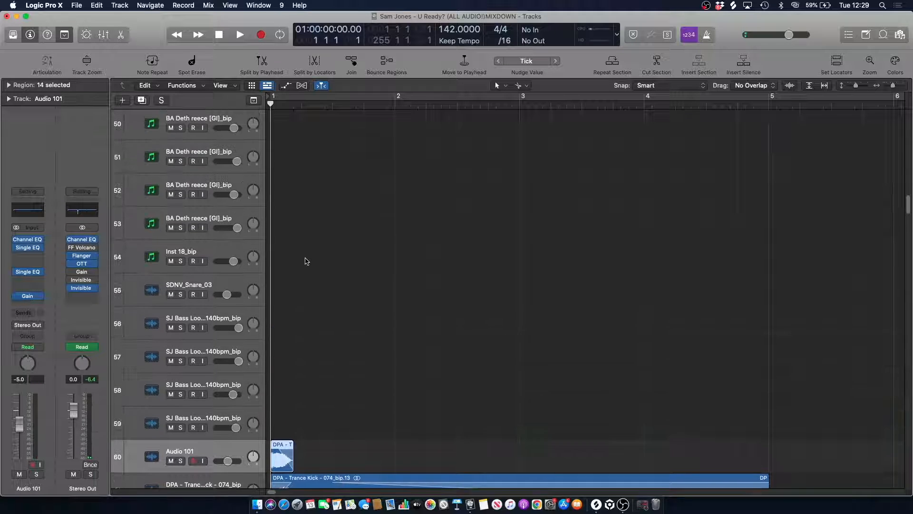
pyautogui.scroll(20, 357, 220)
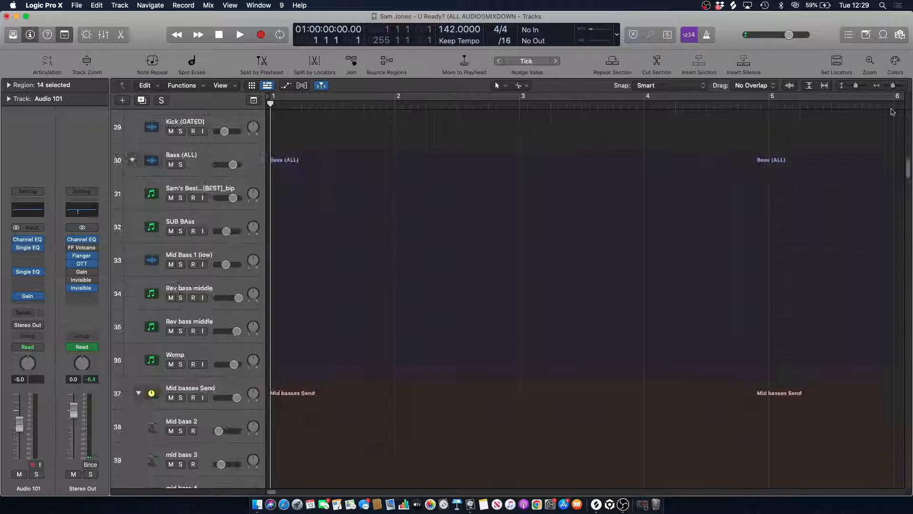
pyautogui.press('space')
pyautogui.scroll(-15, 306, 163)
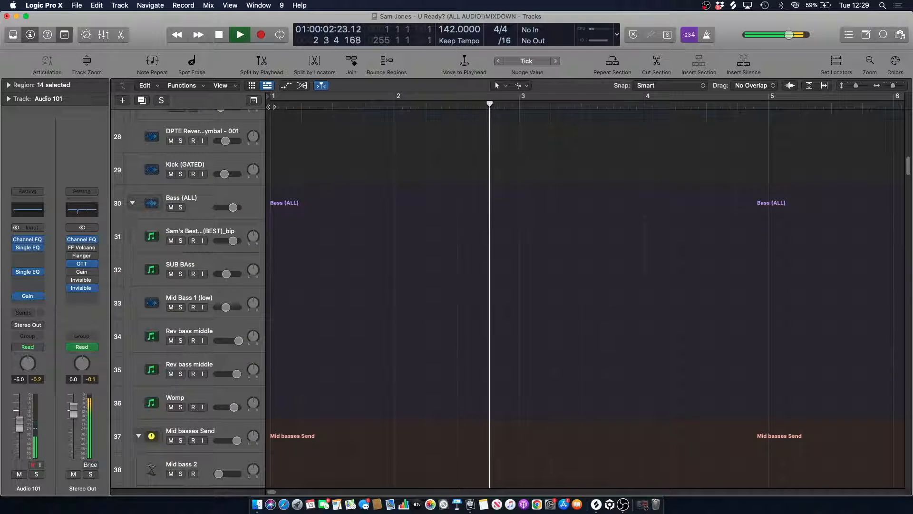
pyautogui.press('space')
# - Solo the DPFT Hat Loop 140 BPM track and play it from bar 1 with more bars in view
pyautogui.scroll(10, 319, 173)
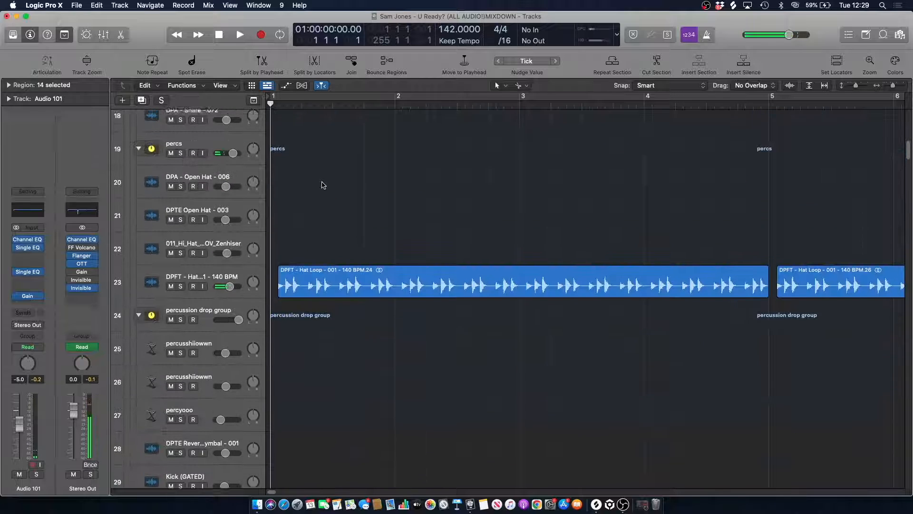
pyautogui.scroll(1, 319, 200)
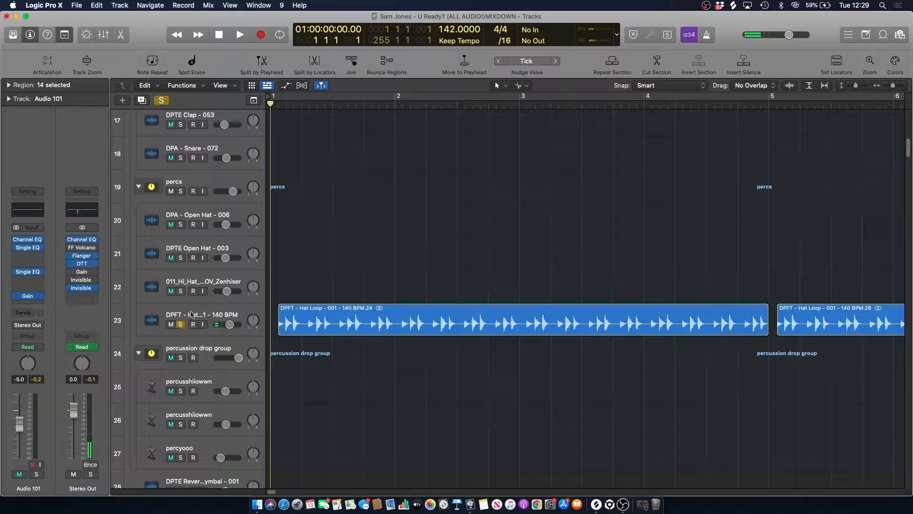
pyautogui.click(180, 325)
pyautogui.moveTo(893, 86); pyautogui.dragTo(891, 86)
pyautogui.press('space')
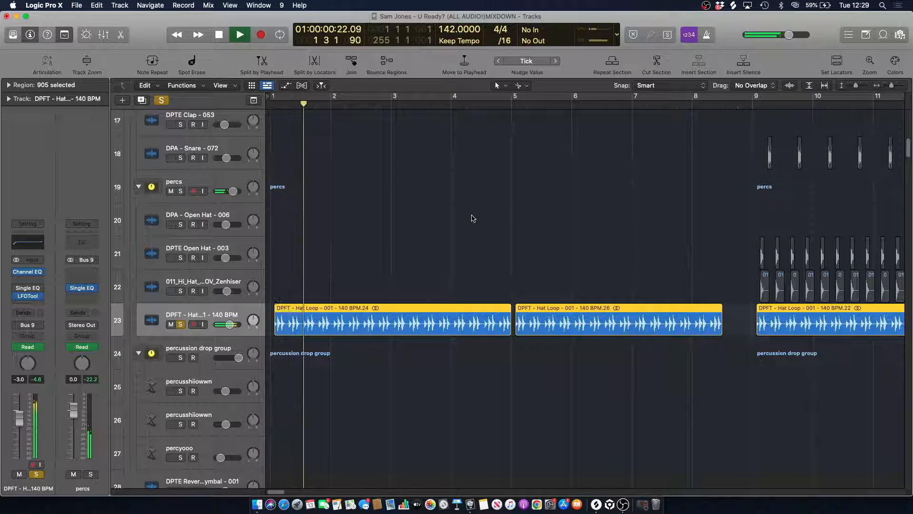
# - Show track automation, switch the DPFT Hat Loop lane to High Cut Frequency, and unsolo the track
pyautogui.press('a')
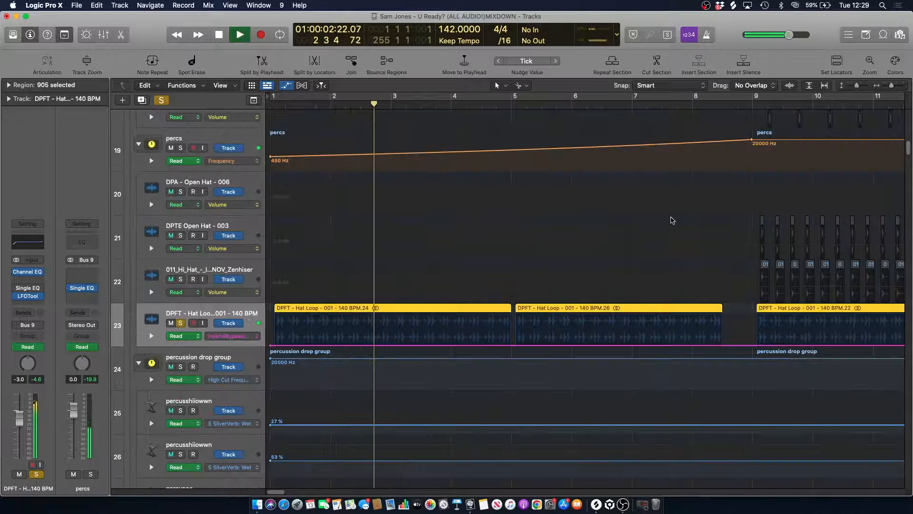
pyautogui.press('space')
pyautogui.click(238, 336)
pyautogui.click(257, 340)
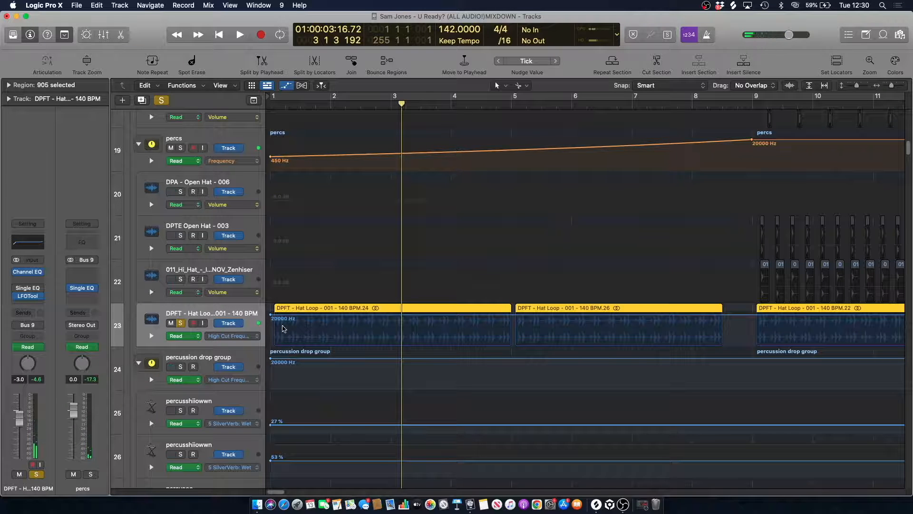
pyautogui.scroll(1, 397, 196)
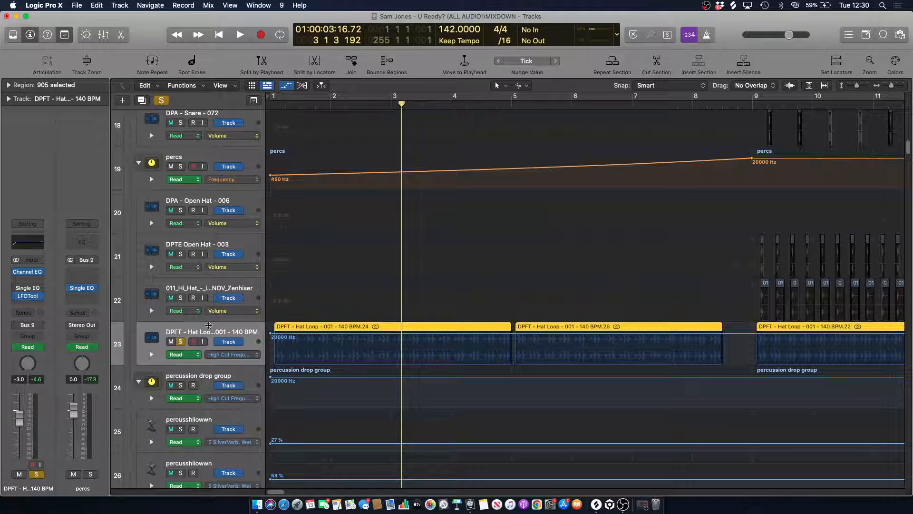
pyautogui.click(180, 341)
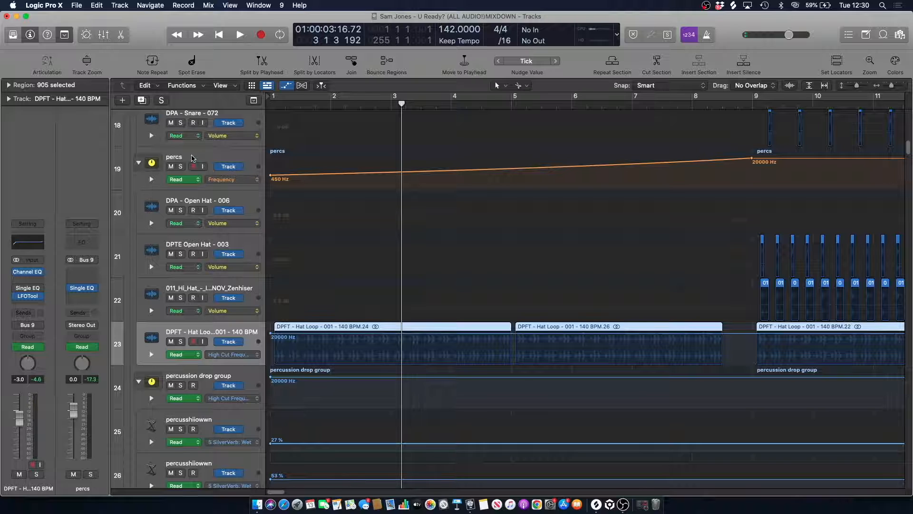
# - Select the percs stack to examine its Frequency automation up to bar 9, and play the mix across that point
pyautogui.click(192, 158)
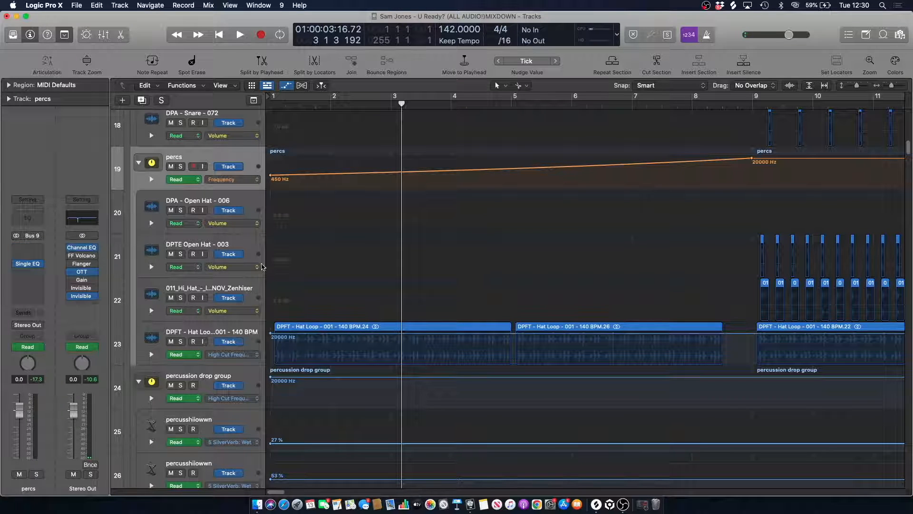
pyautogui.moveTo(892, 87); pyautogui.dragTo(889, 87)
pyautogui.press('space')
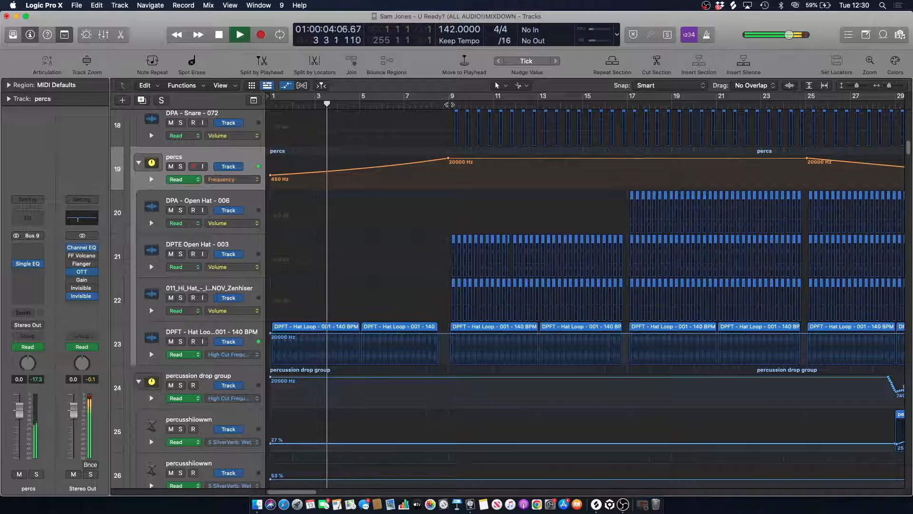
pyautogui.click(447, 104)
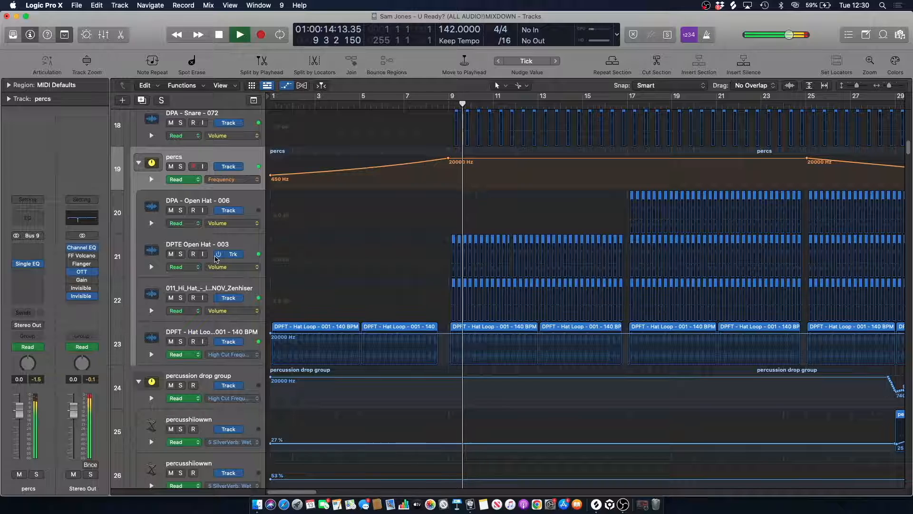
# - Solo the DPTE Open Hat - 003 track to audition it, stop playback, and remove the solo
pyautogui.click(181, 254)
pyautogui.press('space')
pyautogui.click(181, 254)
# - Solo the 011_Hi_Hat track in the percs stack and play it from around bar 10
pyautogui.click(180, 298)
pyautogui.click(214, 284)
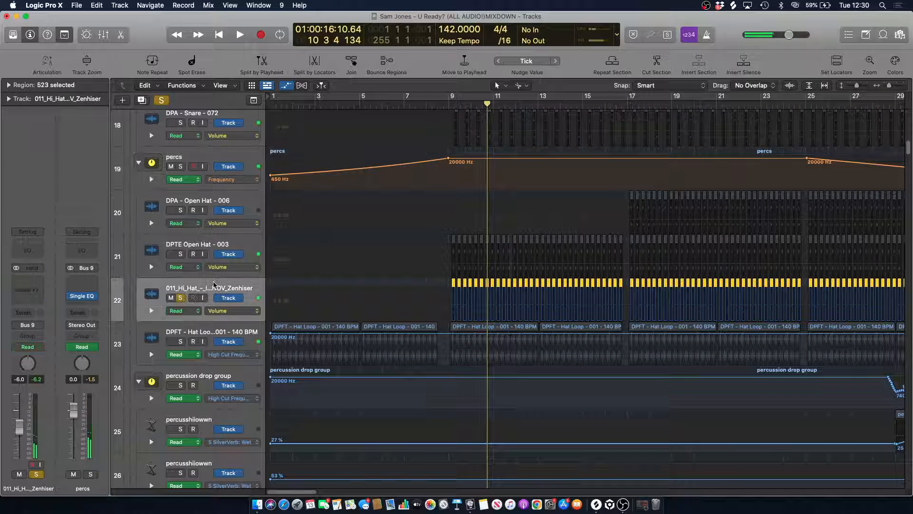
pyautogui.press('space')
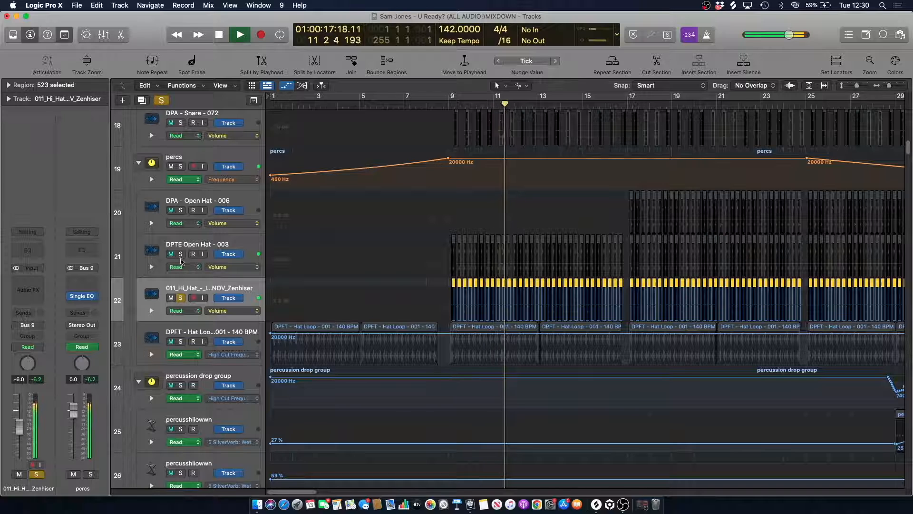
# - Solo the DPTE Open Hat - 003 track alongside the hi-hat to hear both, clear all solos, and stop playback
pyautogui.click(180, 254)
pyautogui.click(161, 100)
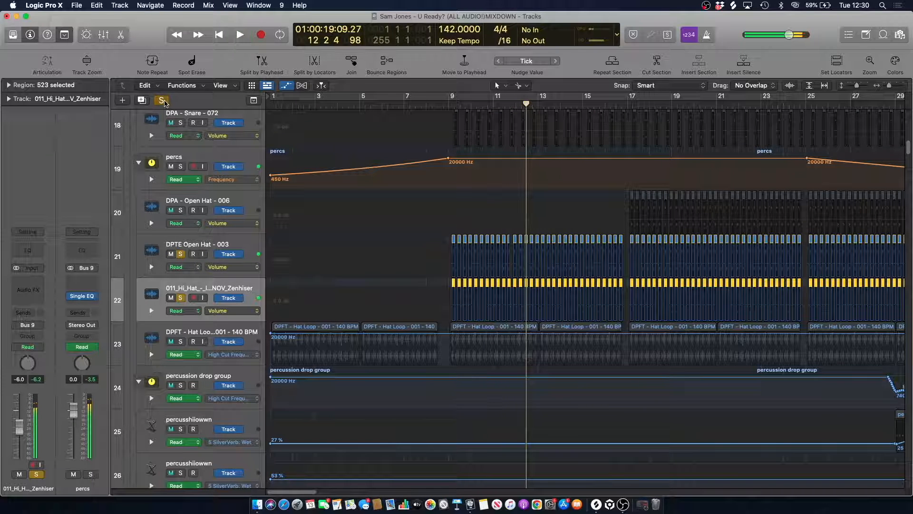
pyautogui.press('space')
# - Audition the soloed DPA - Open Hat - 006 track from bar 17, remove the solo, and play the full mix
pyautogui.click(620, 112)
pyautogui.click(625, 104)
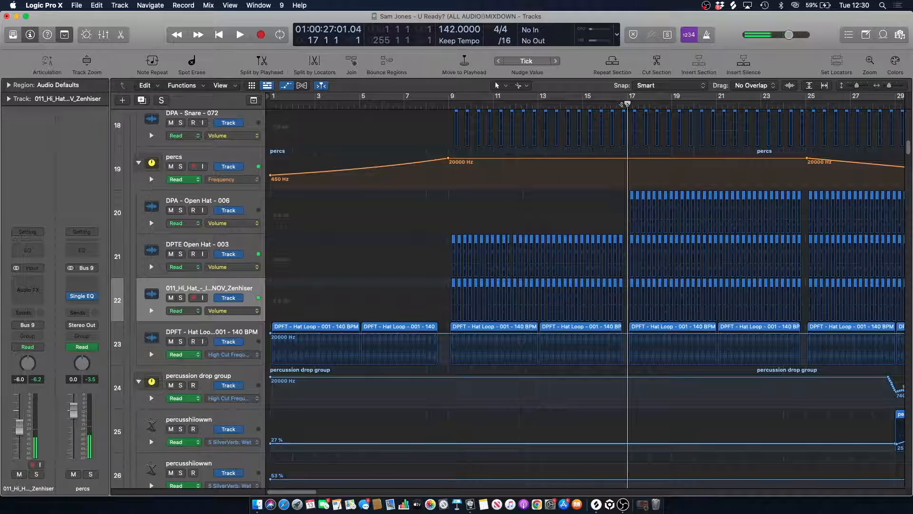
pyautogui.click(181, 211)
pyautogui.press('space')
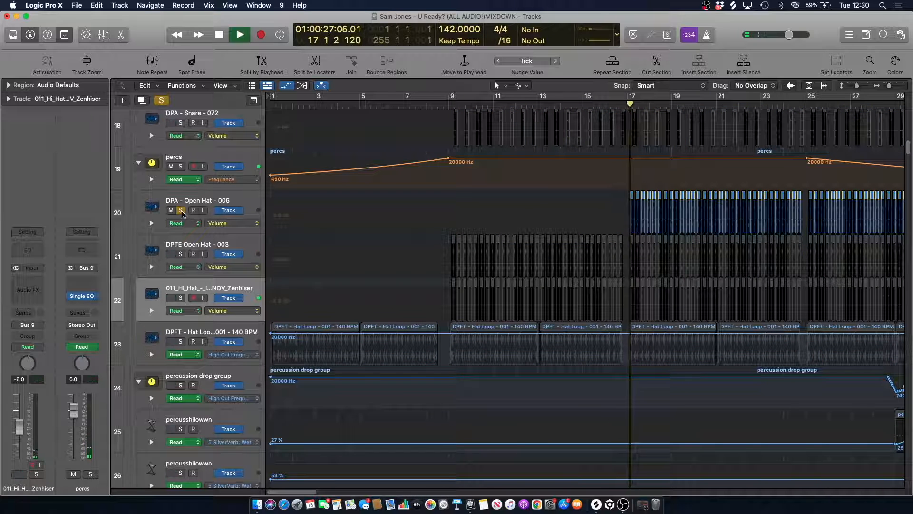
pyautogui.click(180, 210)
pyautogui.press('space')
pyautogui.press('space')
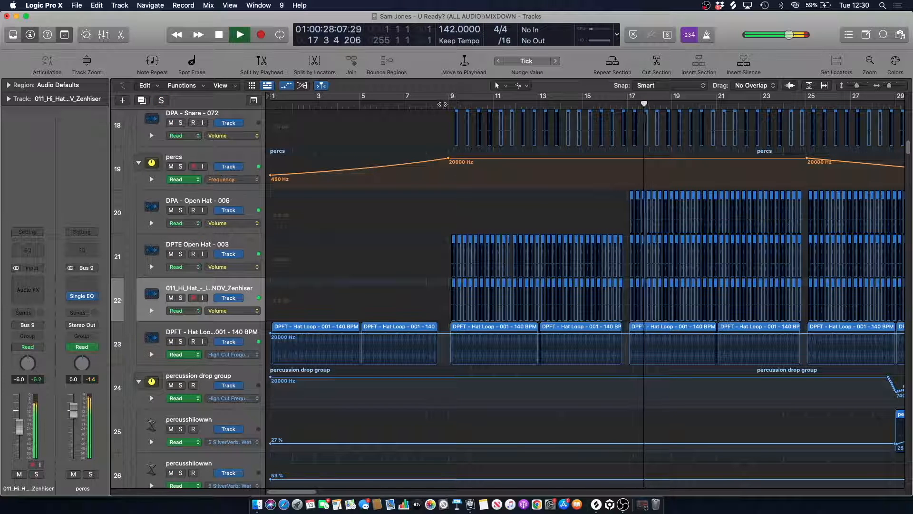
# - Stop playback, return the playhead to the project start, and hide track automation
pyautogui.press('space')
pyautogui.press('Return')
pyautogui.press('a')
# - Solo the CHT_C1_TechStab_bip track 115 to audition it from bar 1, and remove the solo during playback
pyautogui.scroll(5, 328, 166)
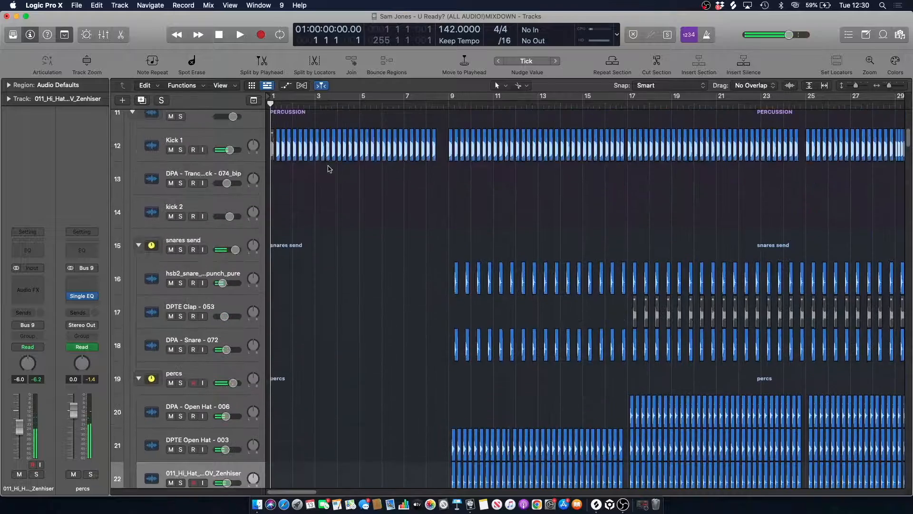
pyautogui.moveTo(910, 140); pyautogui.dragTo(890, 311)
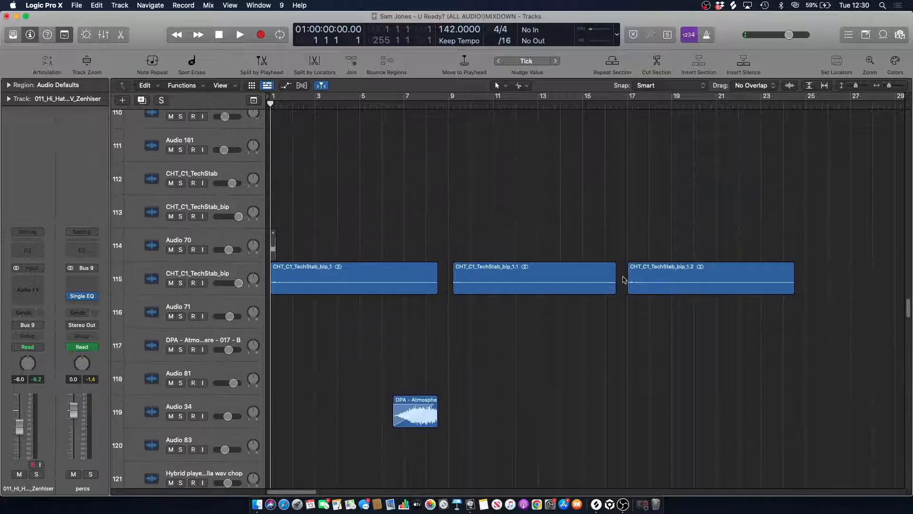
pyautogui.click(176, 270)
pyautogui.press('s')
pyautogui.press('space')
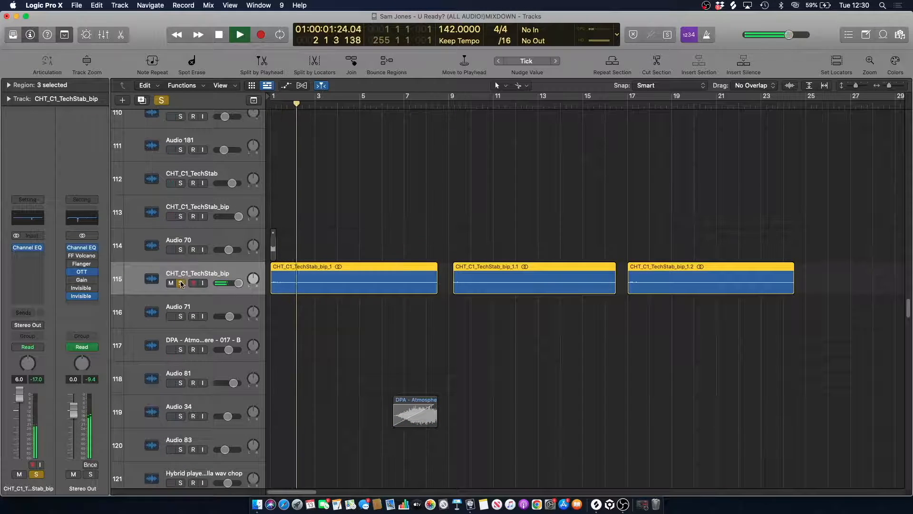
pyautogui.press('s')
# - Play the full mix again from bar 1 with the tech stab included, stop, and return to the project start
pyautogui.click(267, 105)
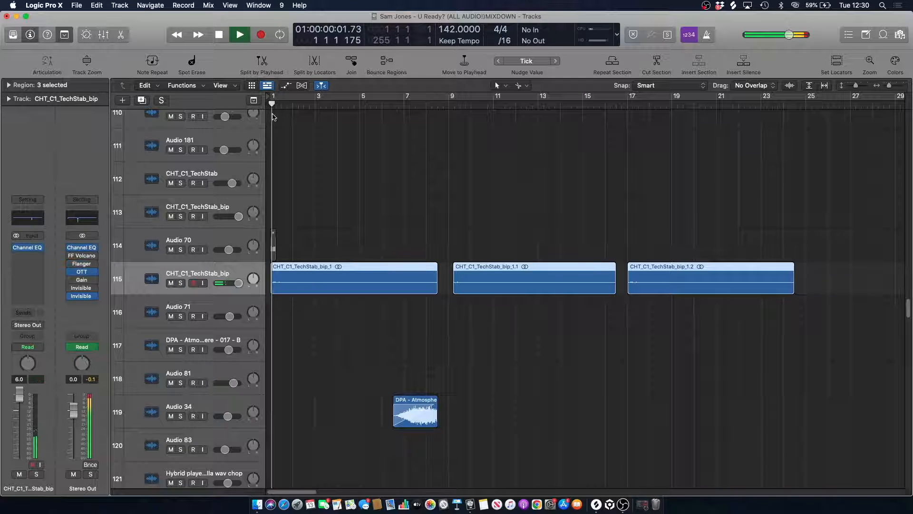
pyautogui.click(323, 159)
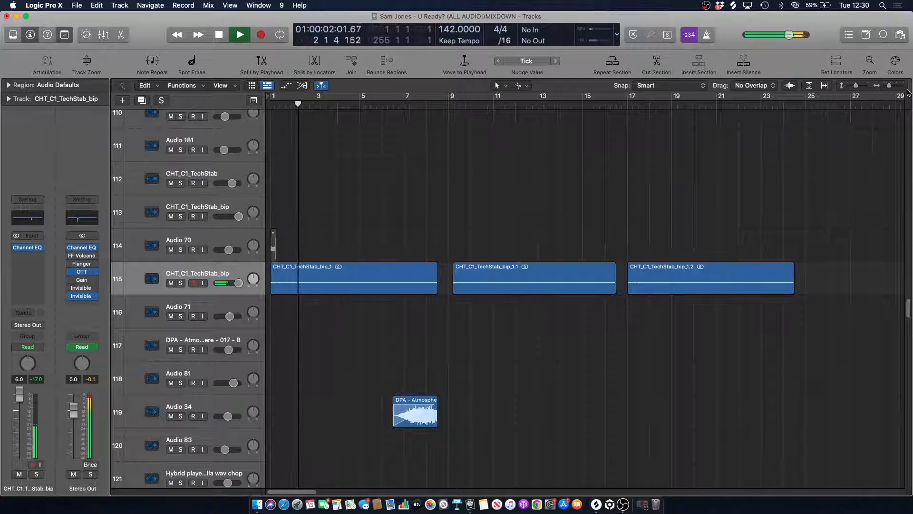
pyautogui.moveTo(892, 87); pyautogui.dragTo(889, 88)
pyautogui.press('space')
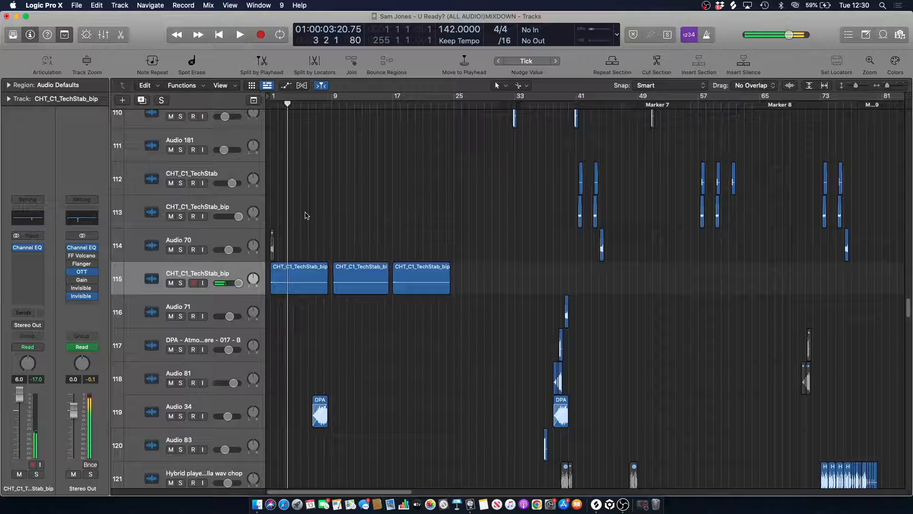
pyautogui.press('Return')
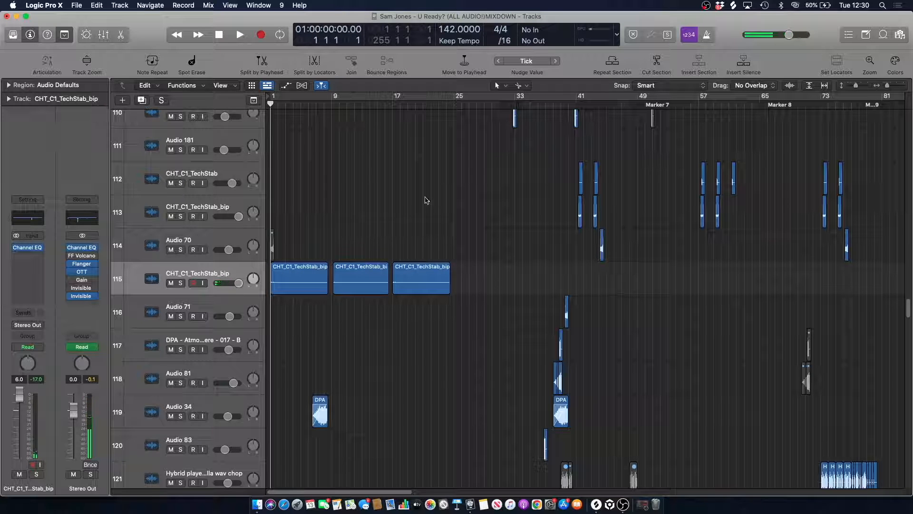
# - Solo the Audio 70 track, audition its region from bar 44, stop playback, and remove the solo
pyautogui.click(596, 104)
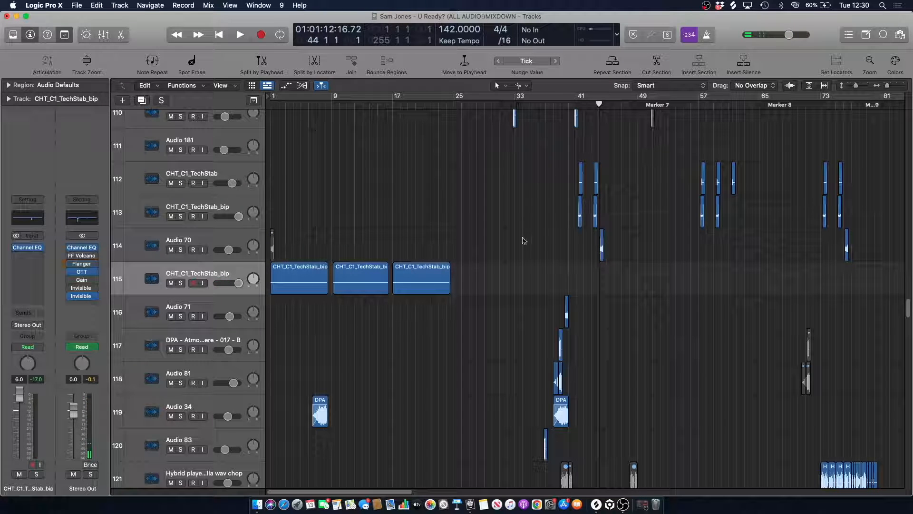
pyautogui.click(180, 249)
pyautogui.press('space')
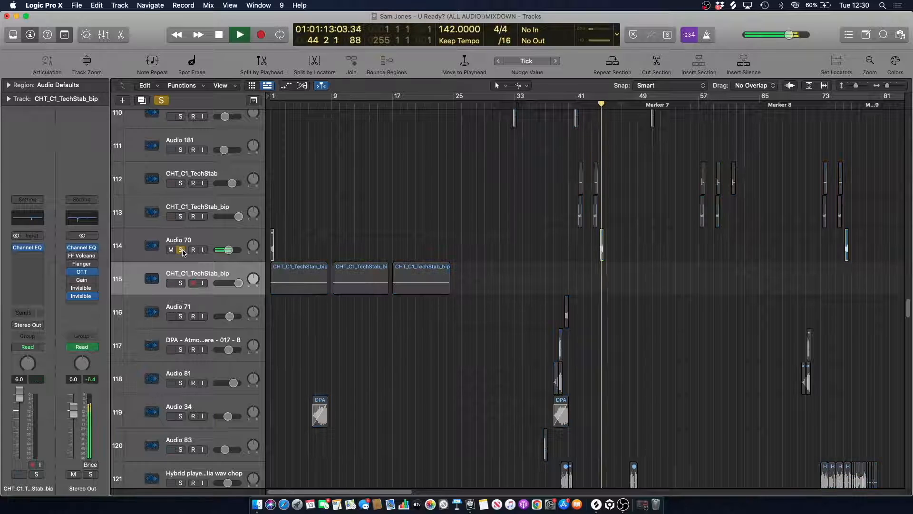
pyautogui.press('space')
pyautogui.click(181, 250)
pyautogui.click(183, 239)
pyautogui.click(547, 180)
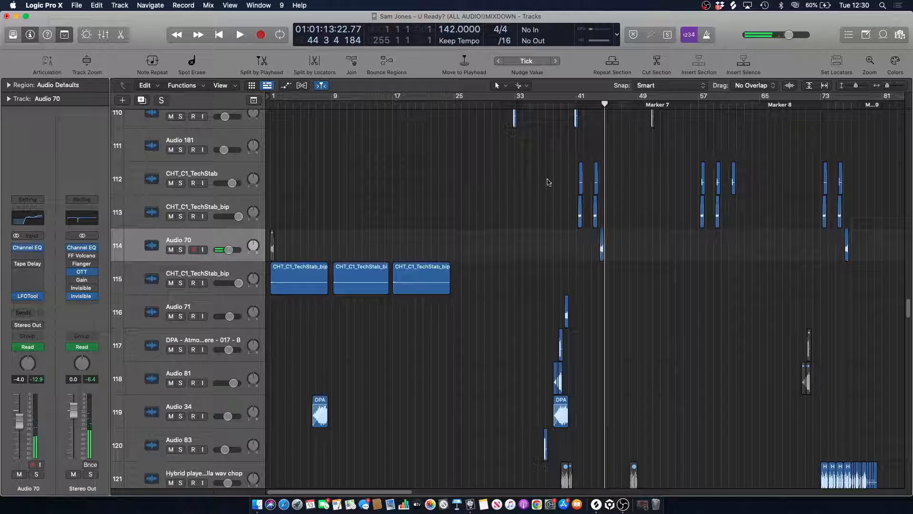
# - Mute the CHT_C1_TechStab_bip track 115 and play the intro from bar 1 without it
pyautogui.click(271, 105)
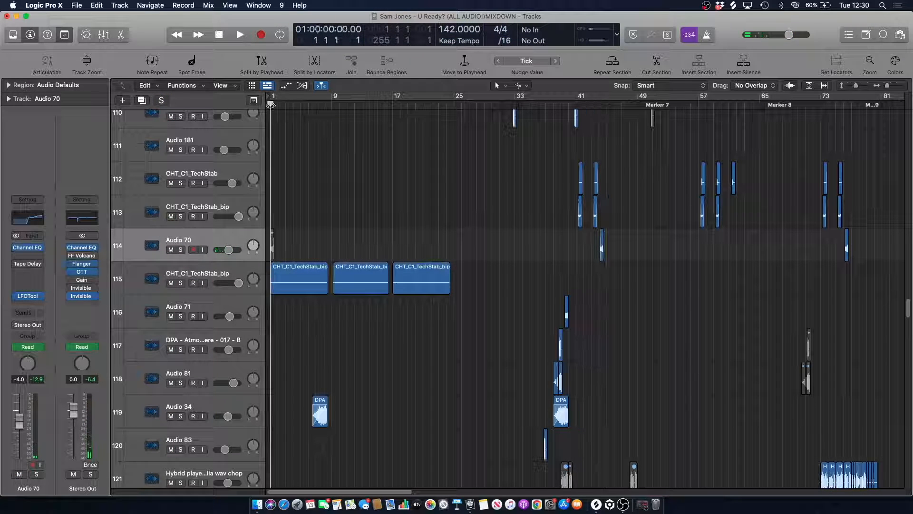
pyautogui.click(216, 244)
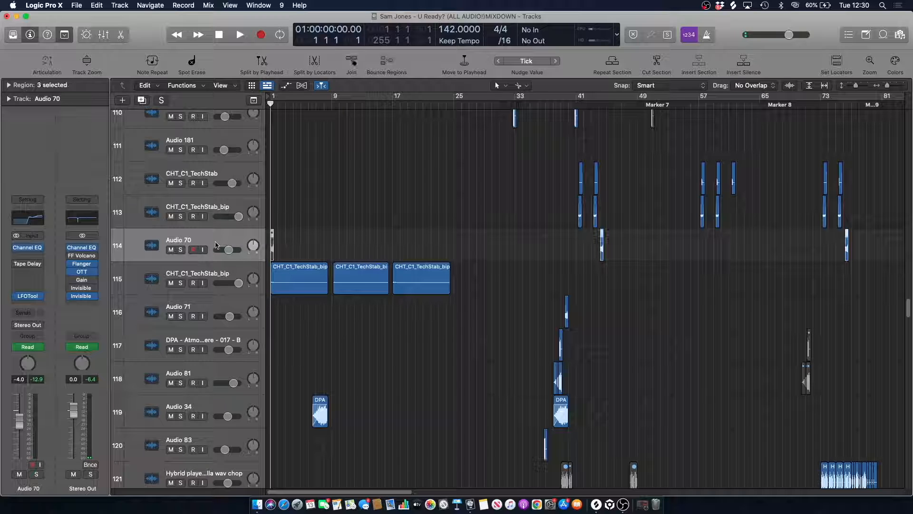
pyautogui.click(210, 274)
pyautogui.press('s')
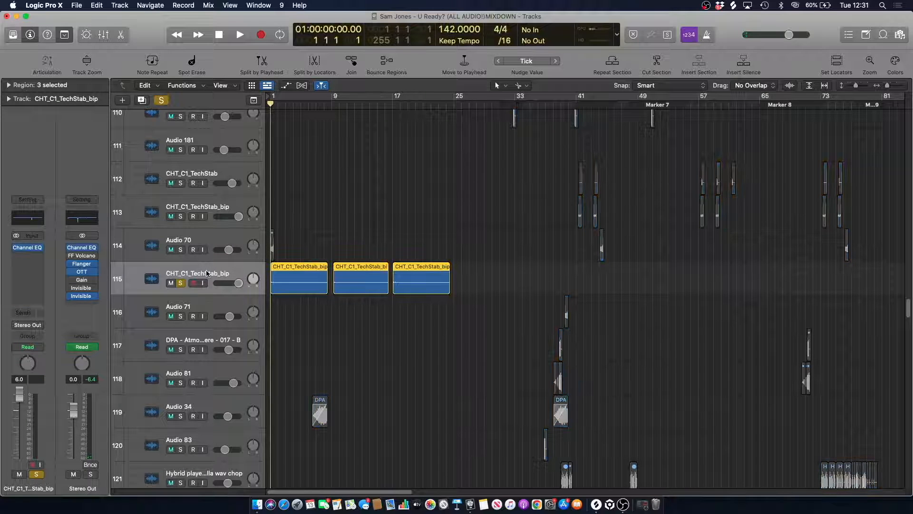
pyautogui.click(322, 183)
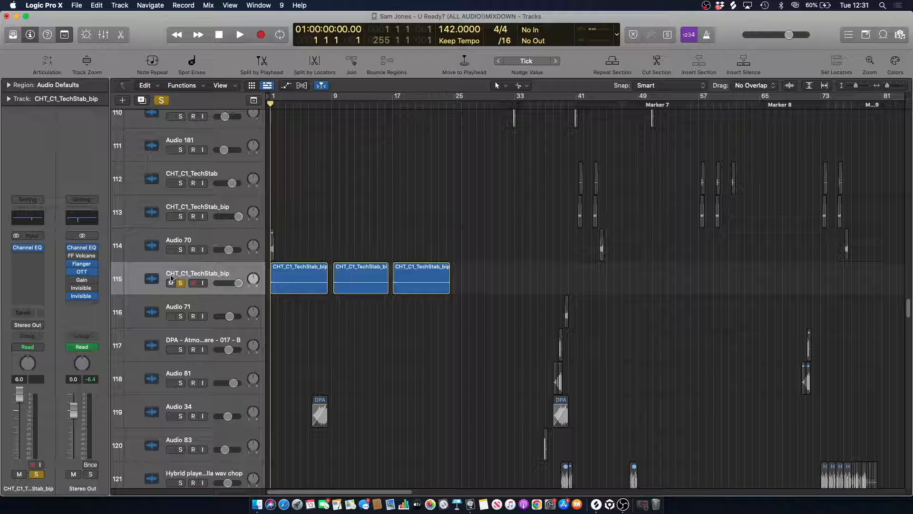
pyautogui.press('s')
pyautogui.press('m')
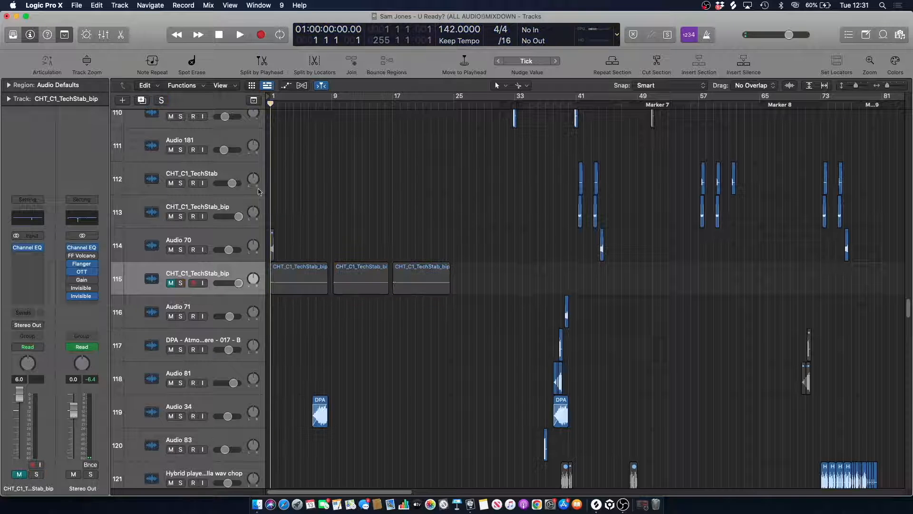
pyautogui.press('space')
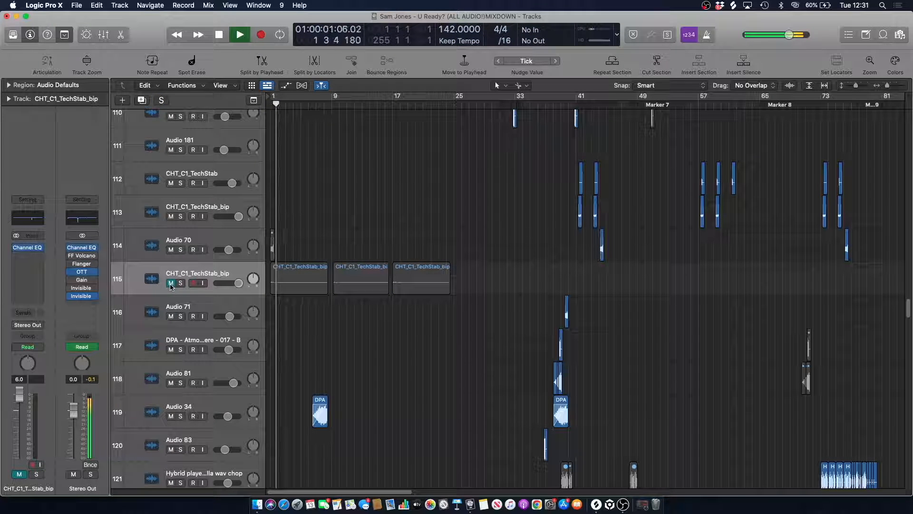
# - Unmute the CHT_C1_TechStab_bip track and replay the intro from the project start for comparison
pyautogui.press('m')
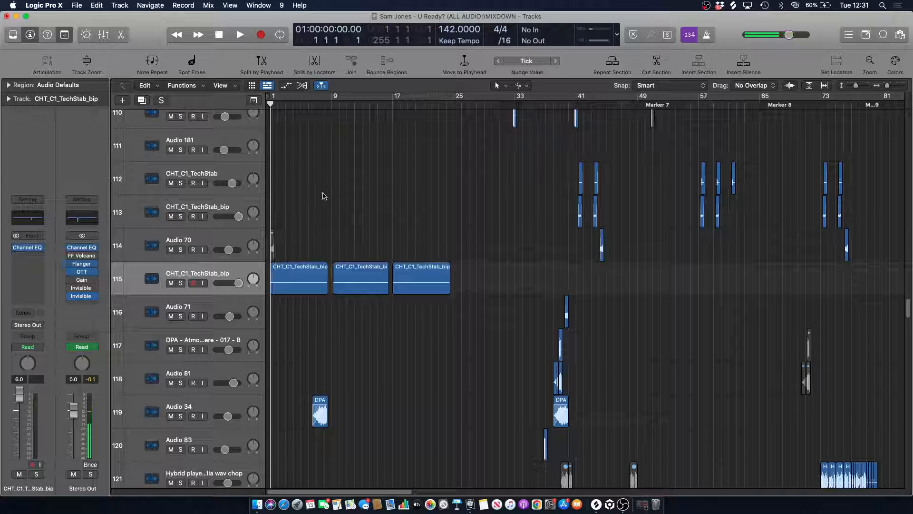
pyautogui.press('space')
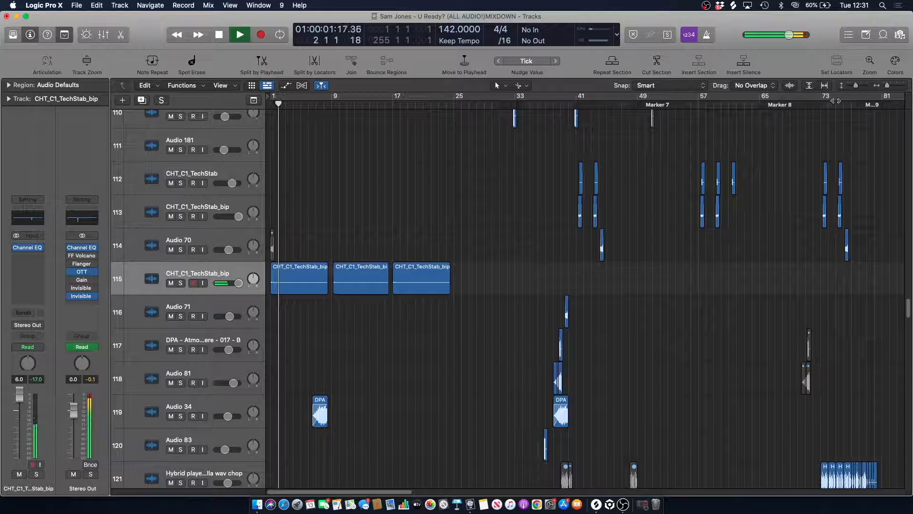
pyautogui.moveTo(888, 86); pyautogui.dragTo(890, 86)
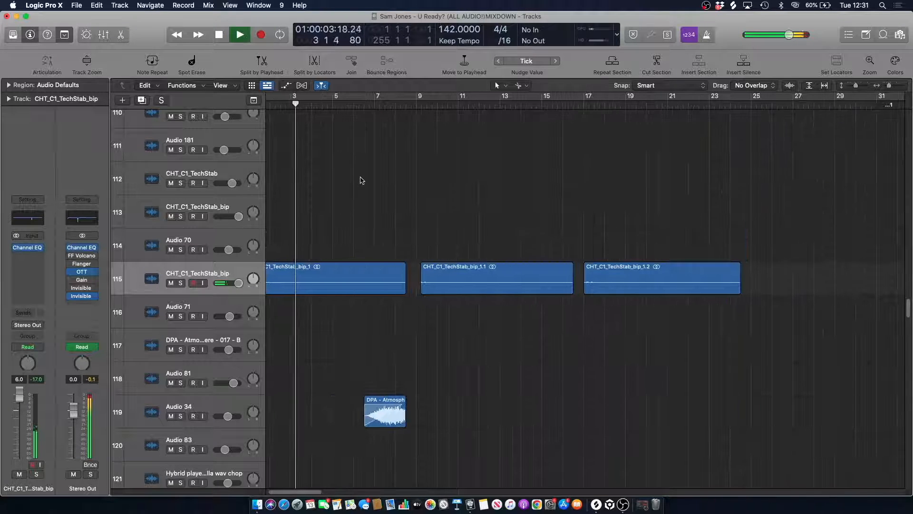
pyautogui.hscroll(-3, 331, 394)
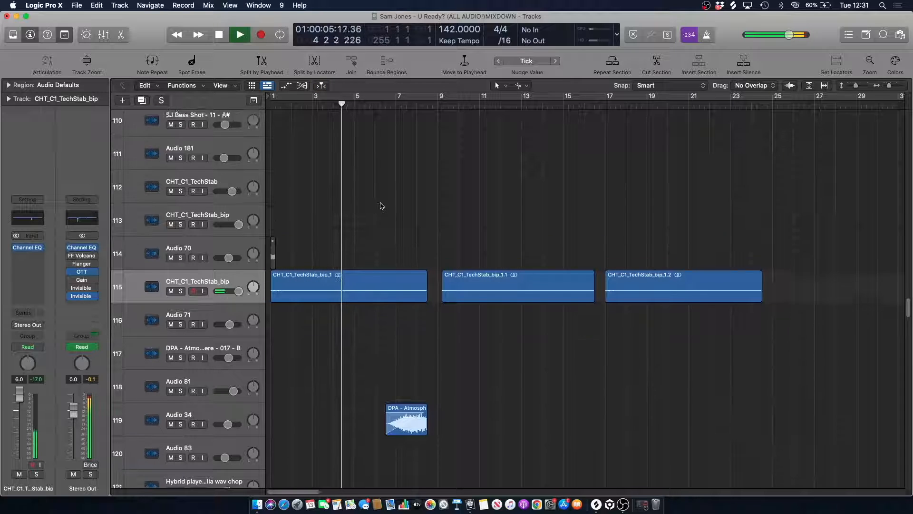
# - Select the Audio 34 track to hear its DPA - Atmosphere region in the mix, and stop playback
pyautogui.scroll(-5, 394, 177)
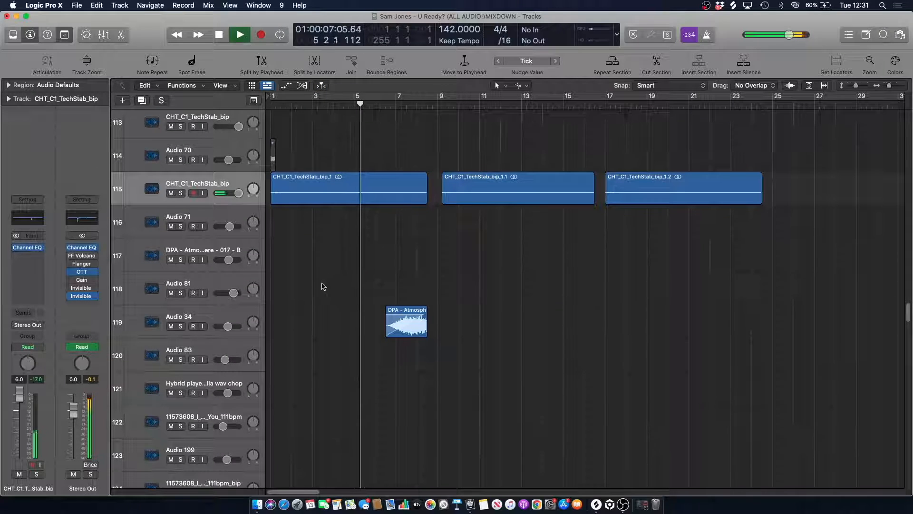
pyautogui.click(207, 318)
pyautogui.click(211, 318)
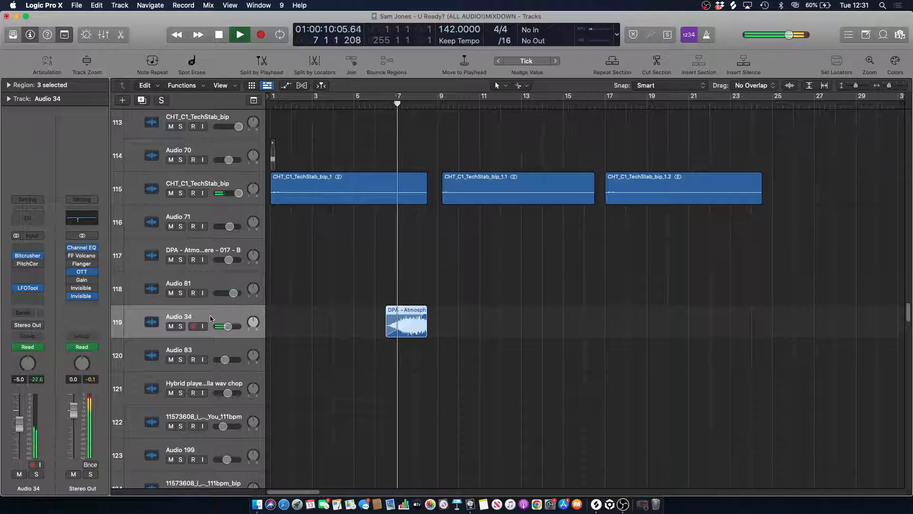
pyautogui.click(402, 138)
pyautogui.press('space')
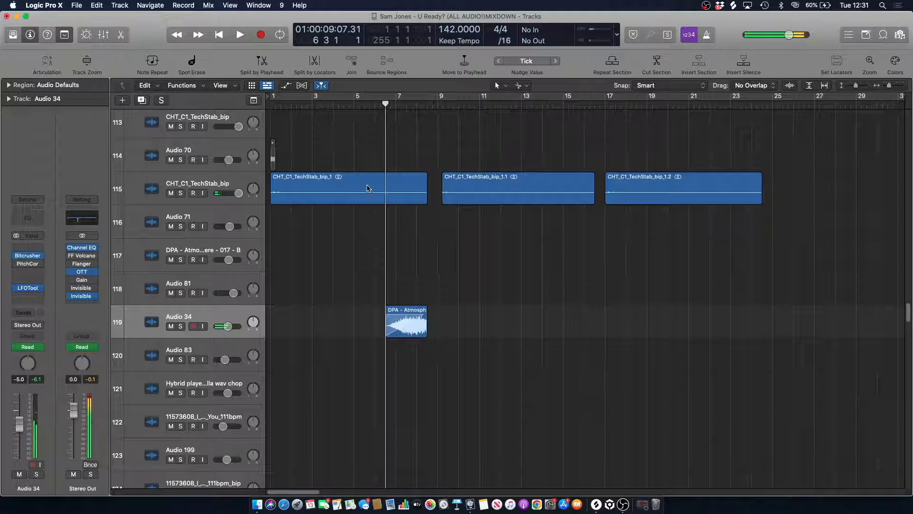
# - Solo the Audio 34 track and audition its DPA - Atmosphere region from bar 6
pyautogui.click(180, 326)
pyautogui.click(204, 306)
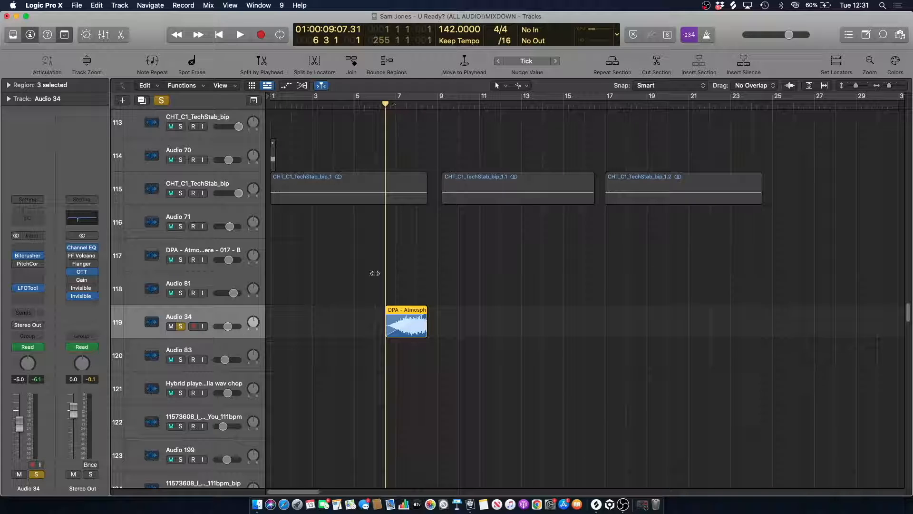
pyautogui.press('space')
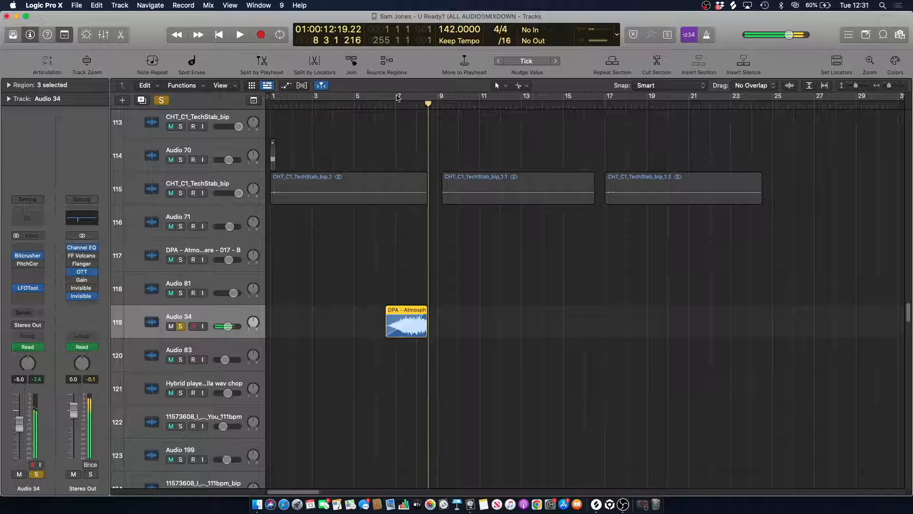
pyautogui.press('space')
# - Show track automation, open Audio 34's Bitcrusher to examine its Downsampling automation during playback from bar 7, and close the plug-in
pyautogui.press('a')
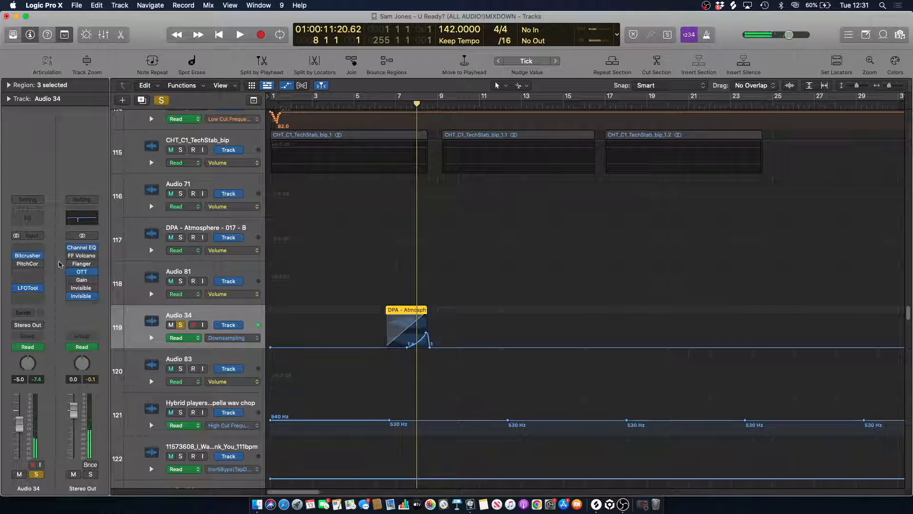
pyautogui.click(29, 256)
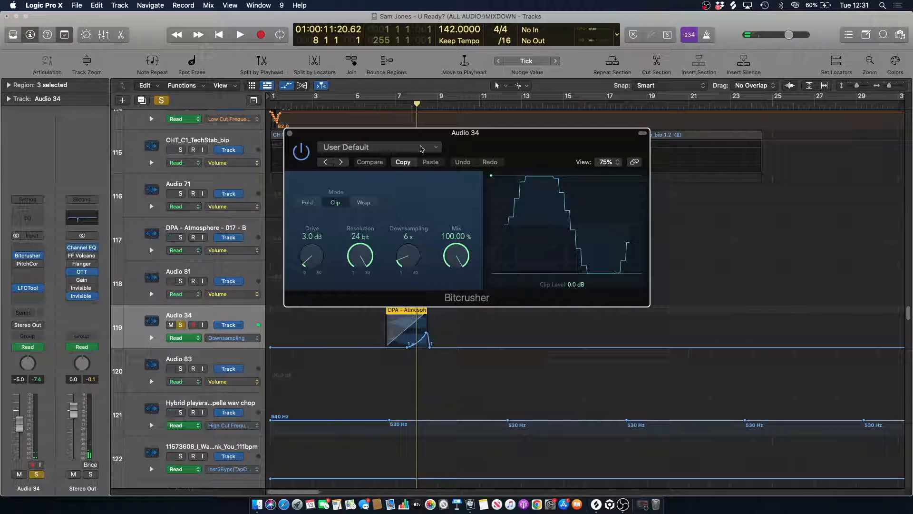
pyautogui.click(397, 107)
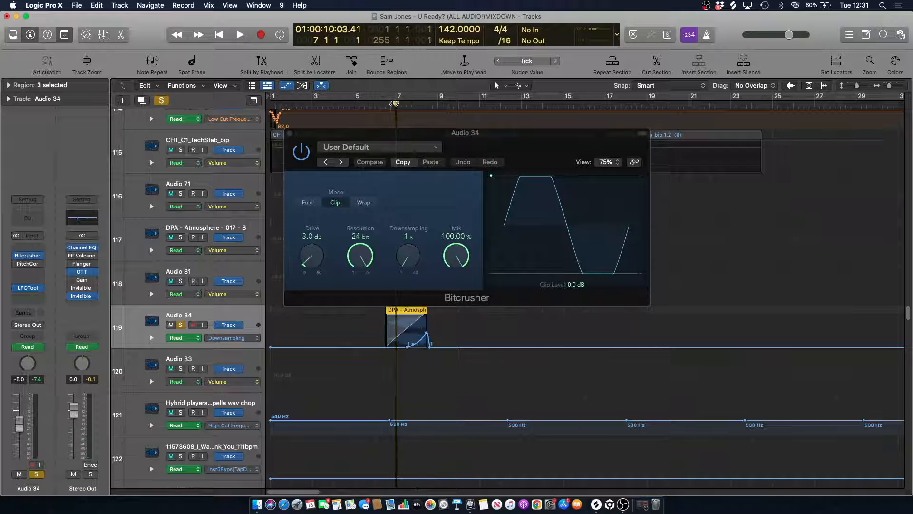
pyautogui.press('space')
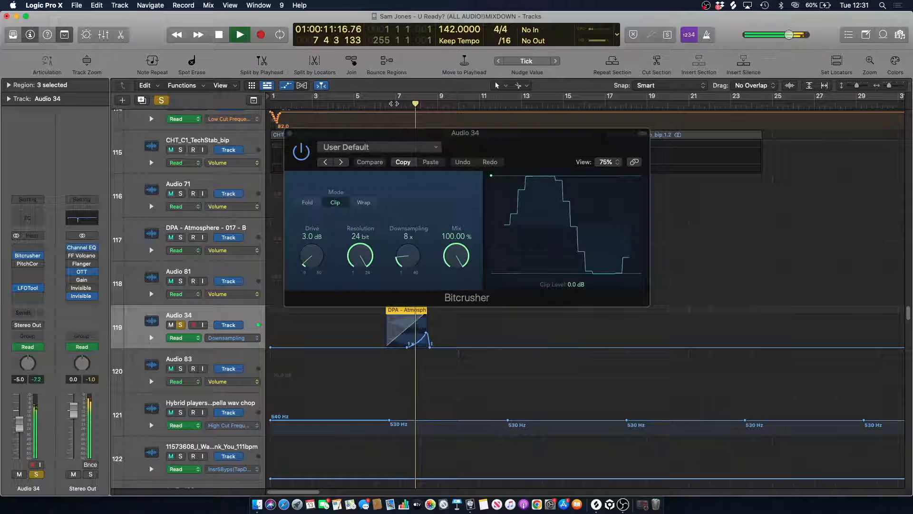
pyautogui.press('space')
pyautogui.click(394, 103)
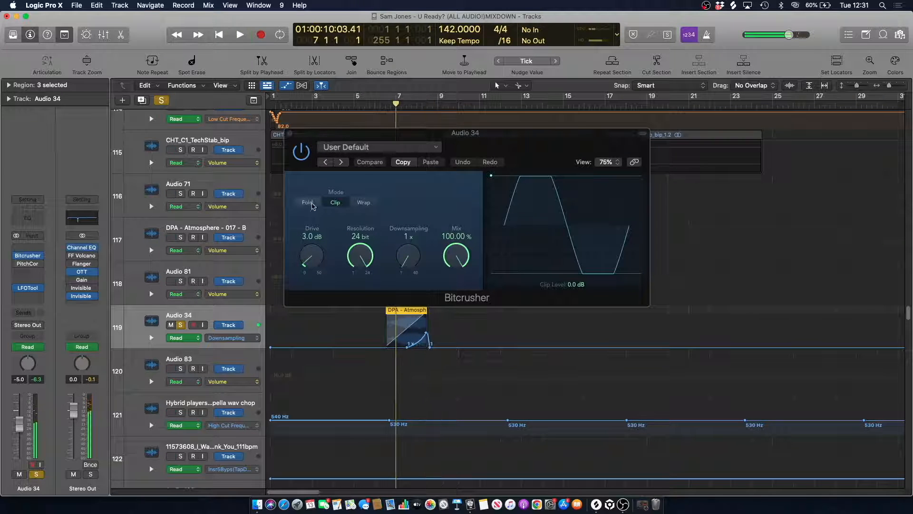
pyautogui.click(290, 133)
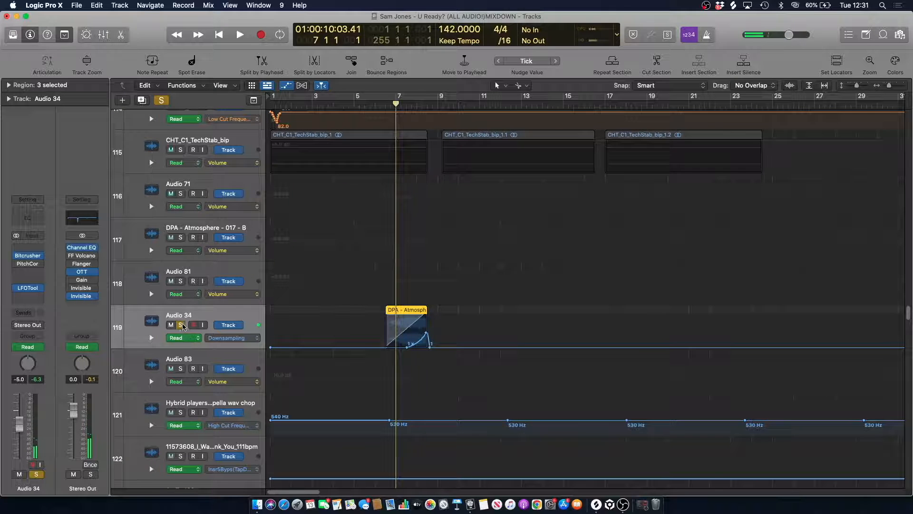
# - Unsolo Audio 34, hide the track automation, and play the full mix from bar 7 into bar 8
pyautogui.click(182, 325)
pyautogui.press('a')
pyautogui.press('space')
pyautogui.scroll(-10, 389, 261)
pyautogui.scroll(-10, 388, 259)
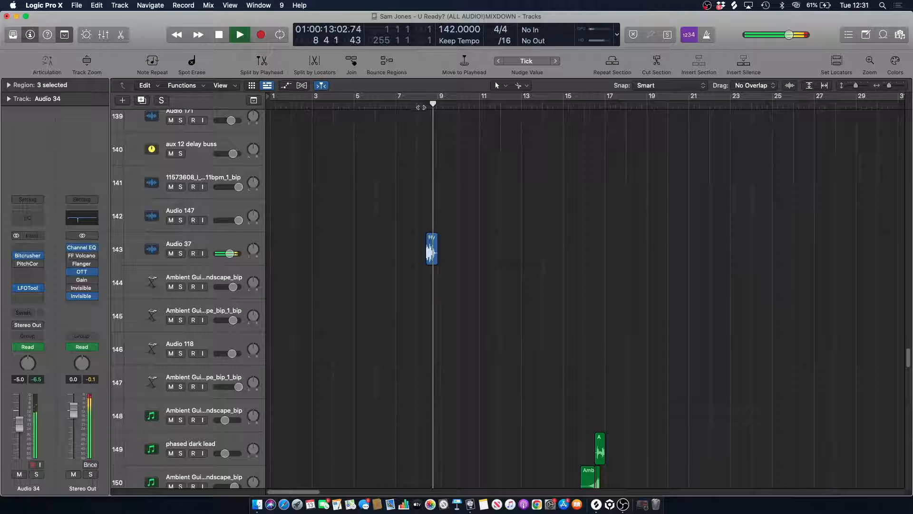
pyautogui.press('space')
# - Solo the Audio 37 track and audition its Hybrid player region from bar 8
pyautogui.moveTo(892, 87); pyautogui.dragTo(894, 91)
pyautogui.click(219, 241)
pyautogui.click(180, 254)
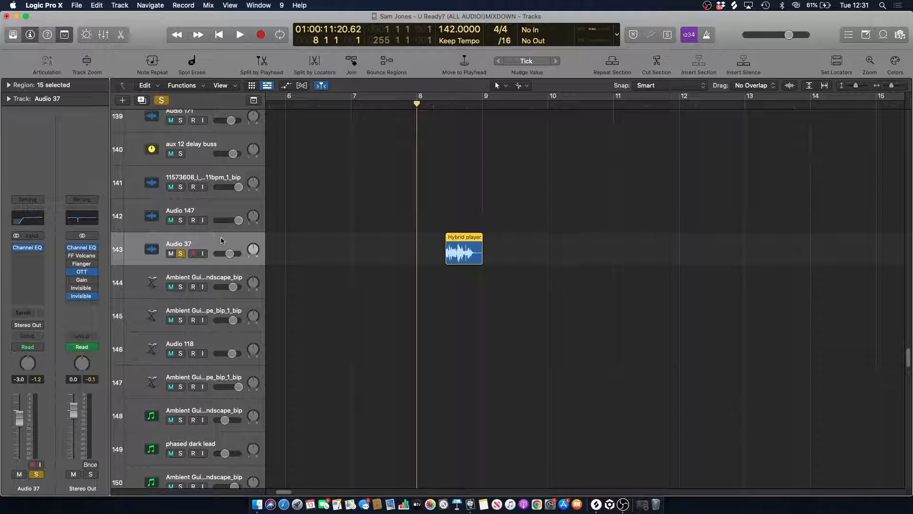
pyautogui.press('space')
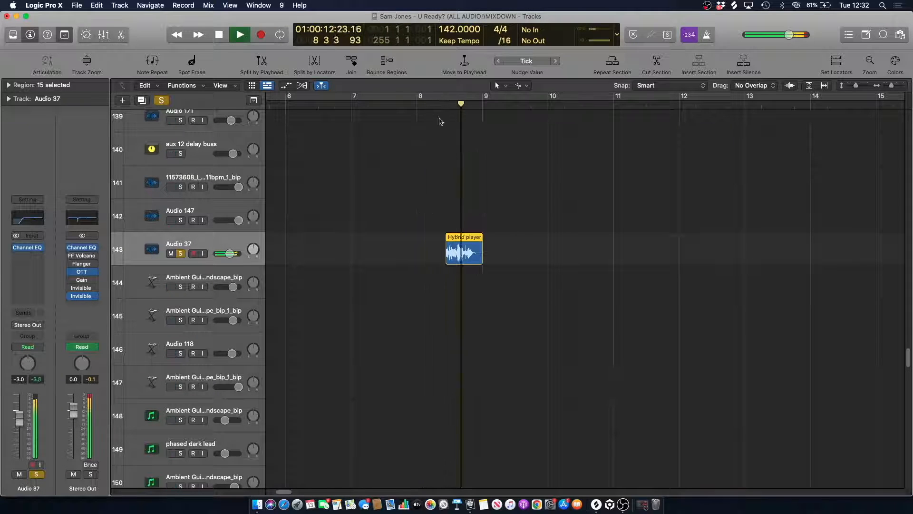
pyautogui.press('space')
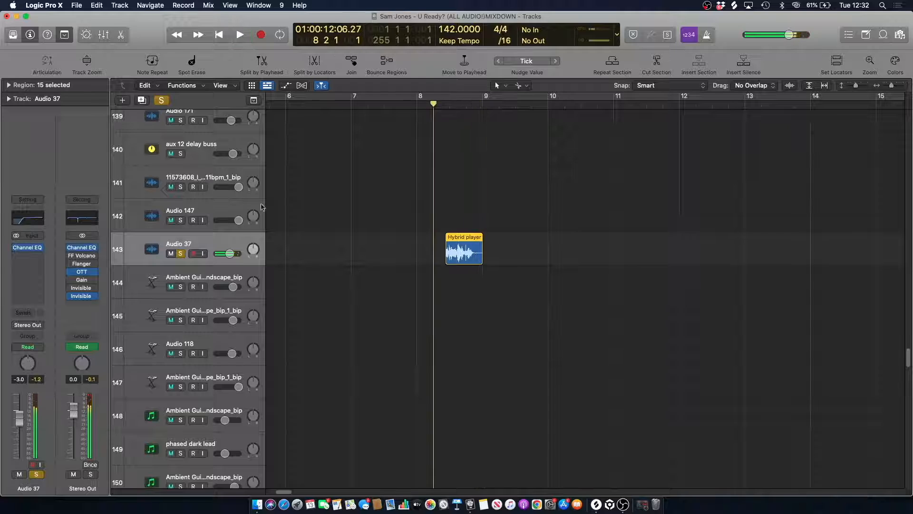
# - Examine Audio 37's Channel EQ low cut and high boost, close the plug-in, and unsolo the track
pyautogui.click(22, 218)
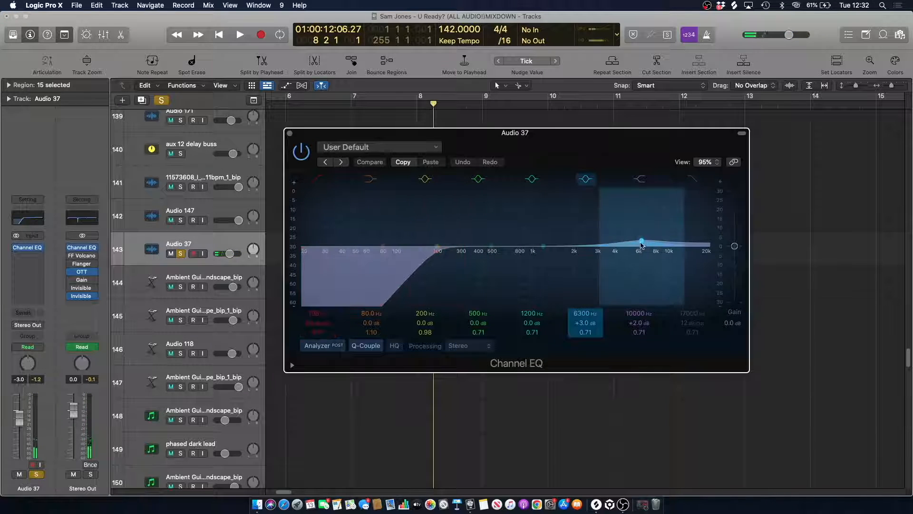
pyautogui.click(289, 134)
pyautogui.click(181, 254)
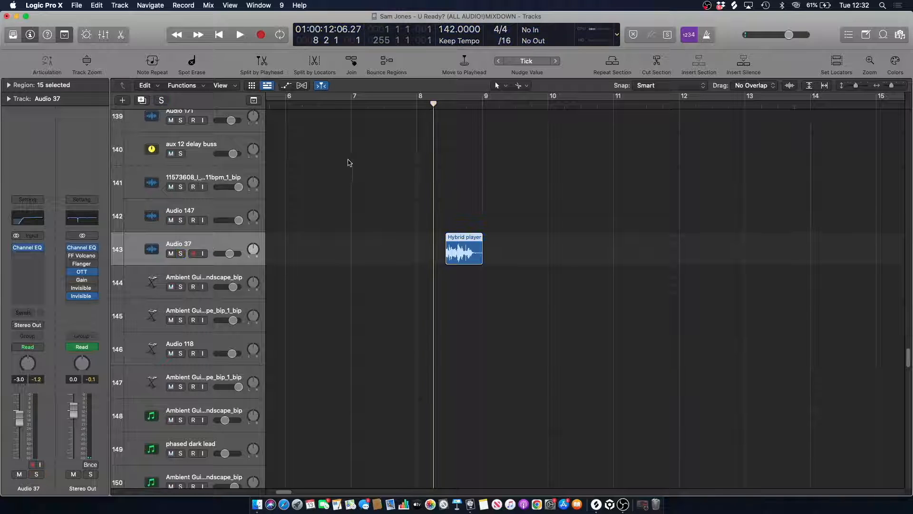
# - Replay bar 8 into bar 9 in the full mix to hear Audio 37's region in context
pyautogui.press('space')
pyautogui.click(413, 169)
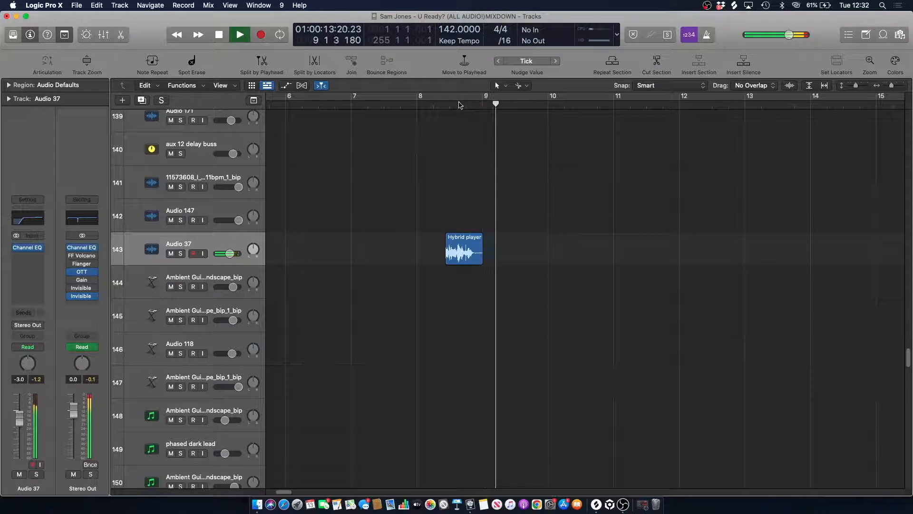
pyautogui.press('space')
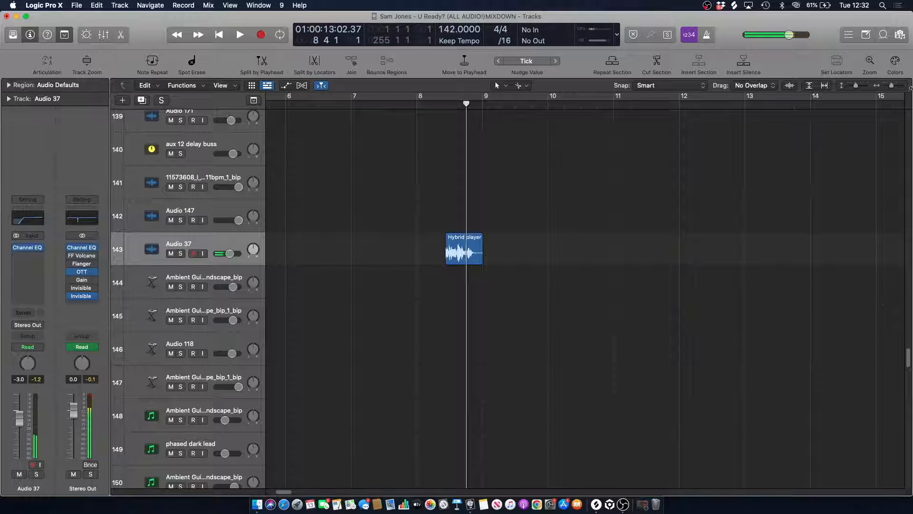
# - Solo the ATE Crash Cymbal - 003 track and audition its crash at bar 9
pyautogui.moveTo(892, 86); pyautogui.dragTo(890, 86)
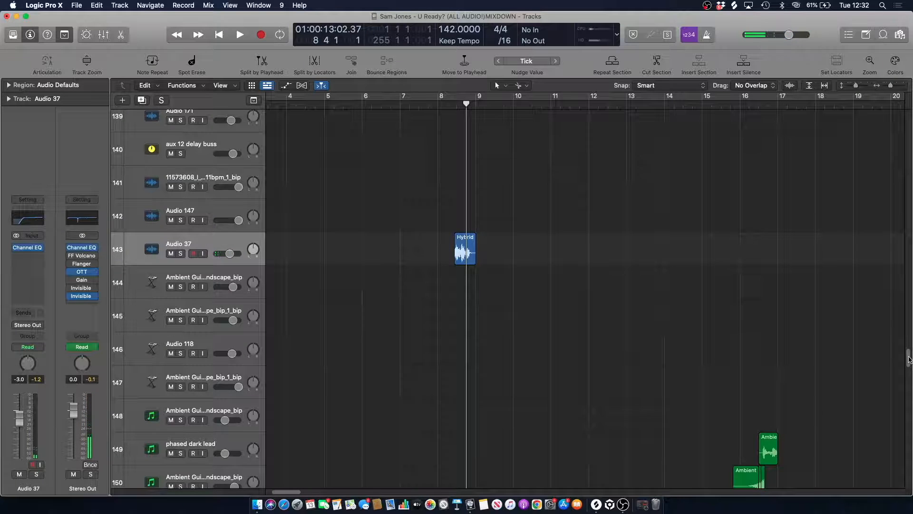
pyautogui.moveTo(908, 358); pyautogui.dragTo(896, 461)
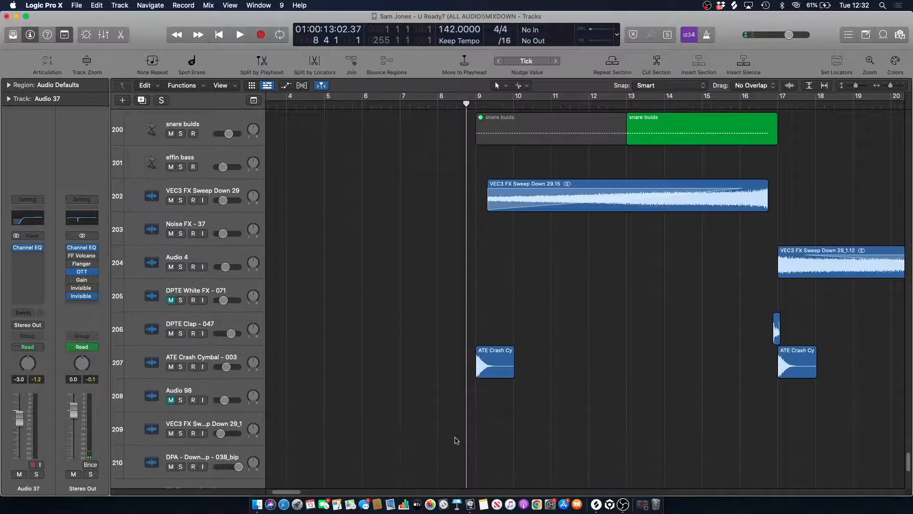
pyautogui.click(204, 356)
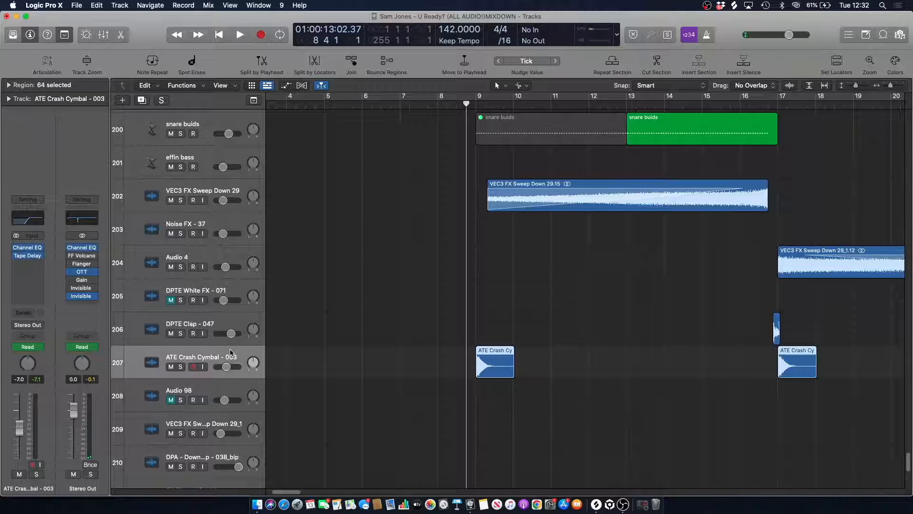
pyautogui.click(182, 367)
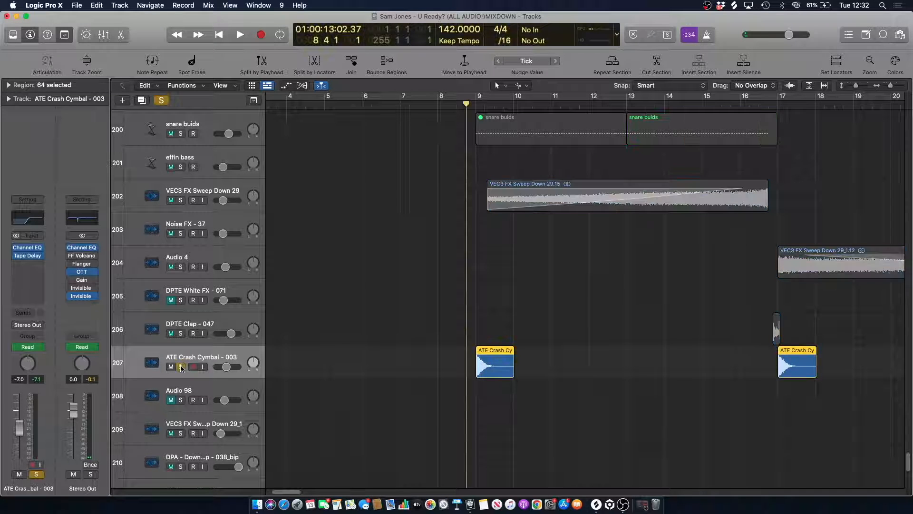
pyautogui.press('space')
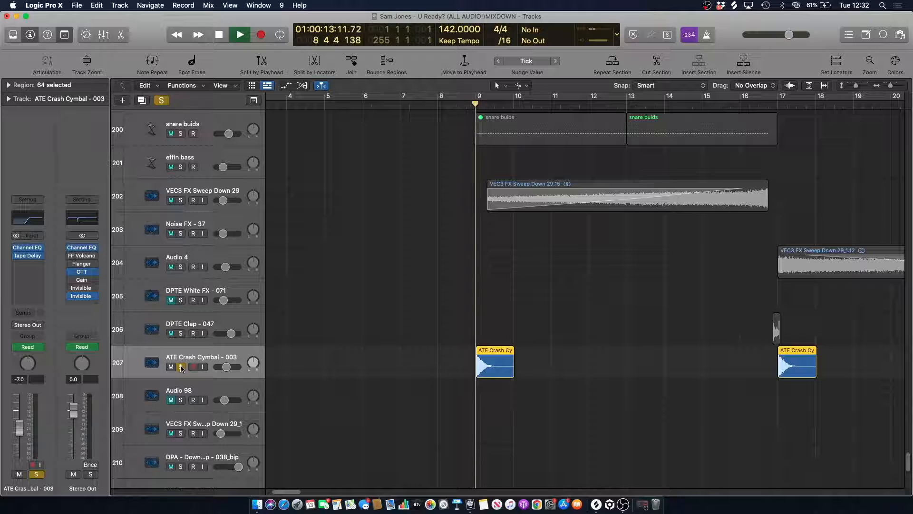
pyautogui.press('space')
# - Unsolo the crash cymbal track, open its Tape Delay to examine the delay and feedback settings, and close the plug-in
pyautogui.click(181, 366)
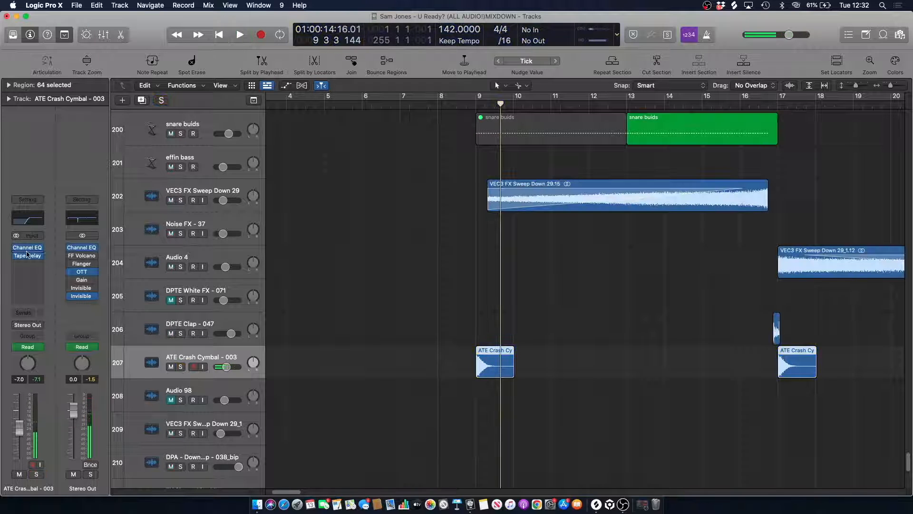
pyautogui.click(28, 256)
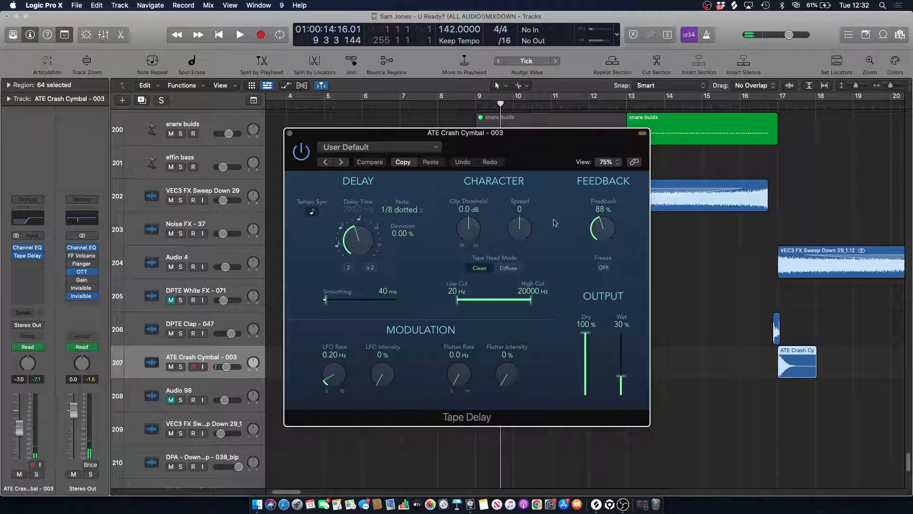
pyautogui.click(290, 133)
# - Play the full mix from bar 9 while viewing the snare build and VEC3 FX Sweep Down regions, and stop playback
pyautogui.press(',')
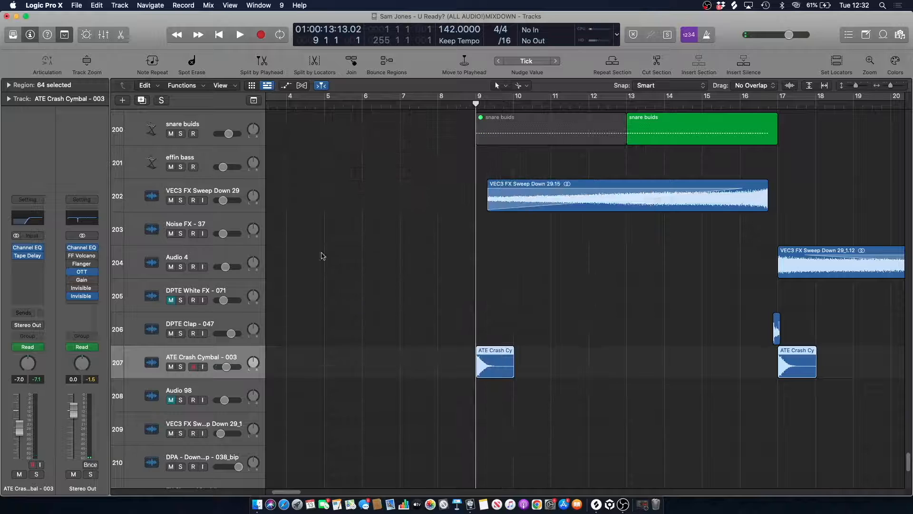
pyautogui.click(400, 220)
pyautogui.scroll(3, 402, 217)
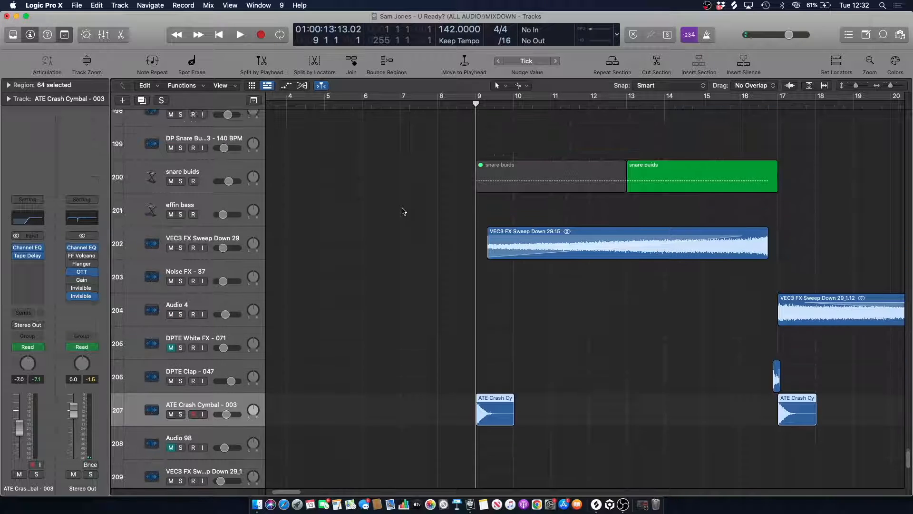
pyautogui.press('space')
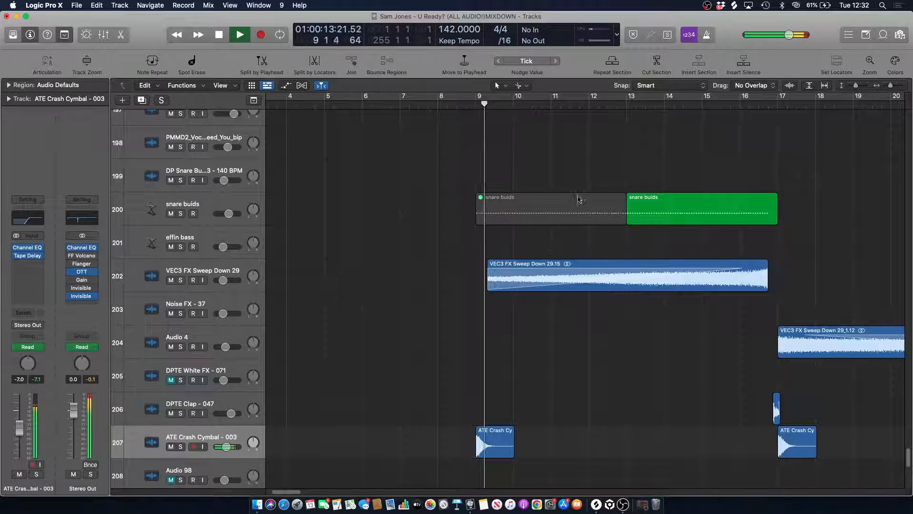
pyautogui.moveTo(894, 85); pyautogui.dragTo(890, 85)
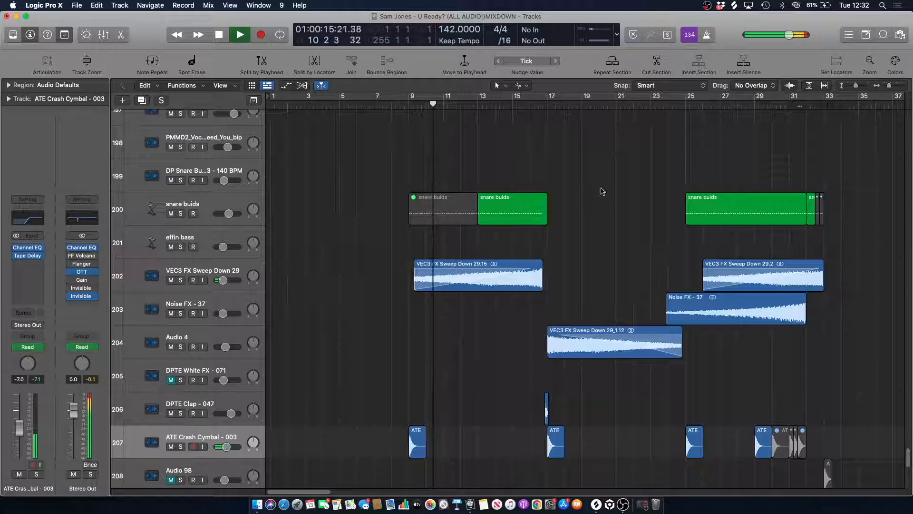
pyautogui.scroll(3, 510, 167)
pyautogui.scroll(-1, 496, 187)
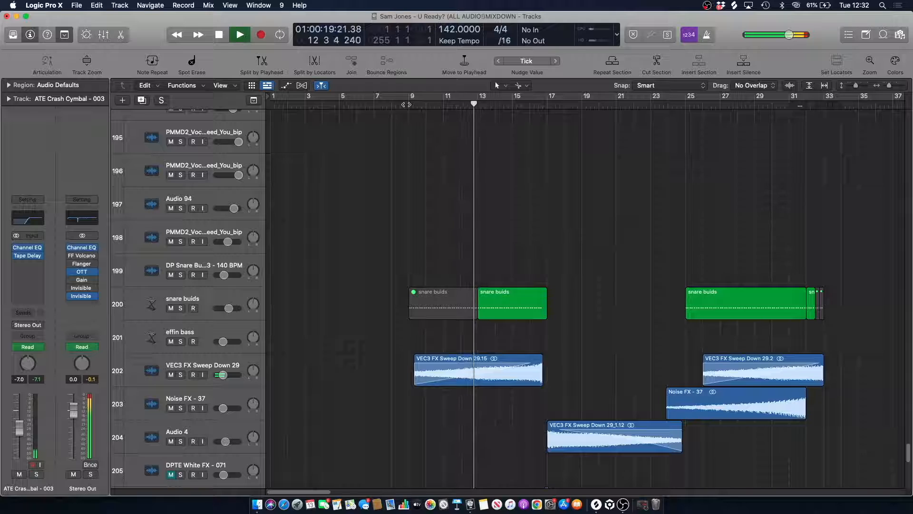
pyautogui.press('space')
# - Find the SJ Reverb Tail - 02 - D# track, play from bar 9, solo it to audition its first region, and stop at bar 11
pyautogui.scroll(-3, 471, 176)
pyautogui.scroll(-10, 468, 177)
pyautogui.scroll(15, 465, 181)
pyautogui.scroll(20, 461, 185)
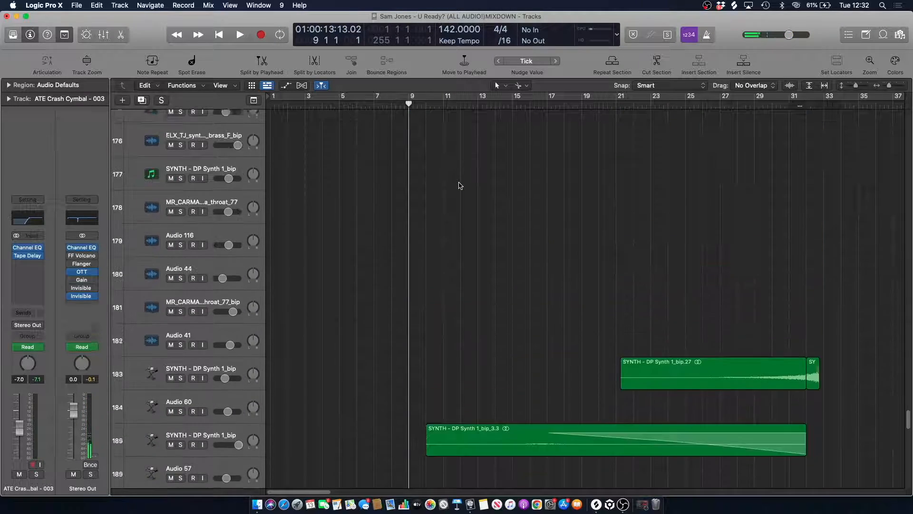
pyautogui.moveTo(909, 402); pyautogui.dragTo(890, 268)
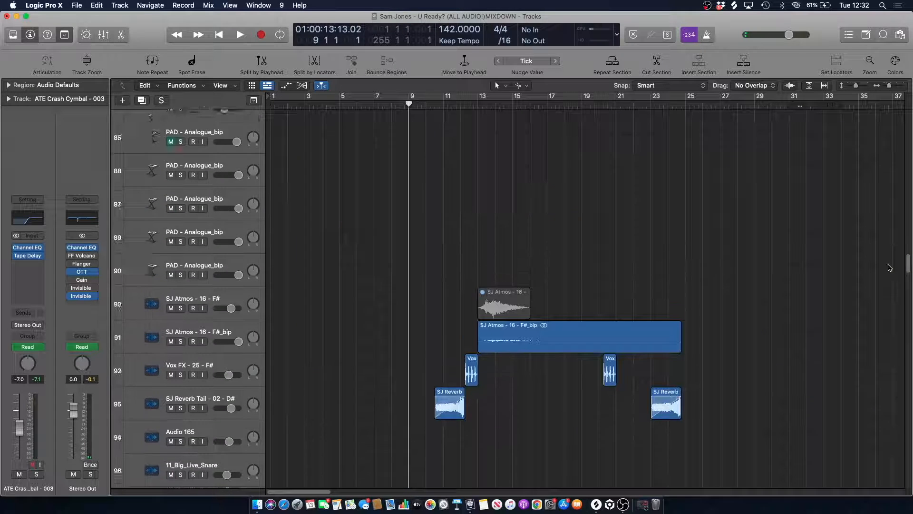
pyautogui.scroll(-2, 531, 357)
pyautogui.click(209, 349)
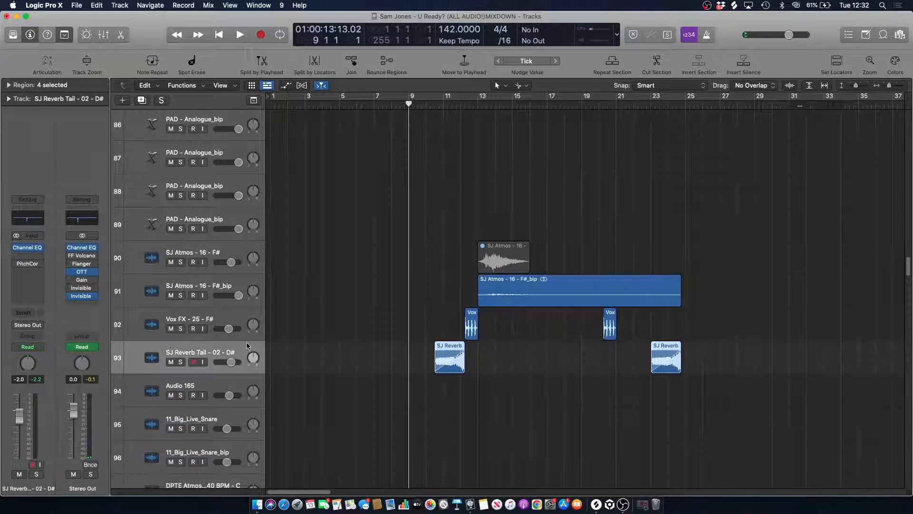
pyautogui.press('space')
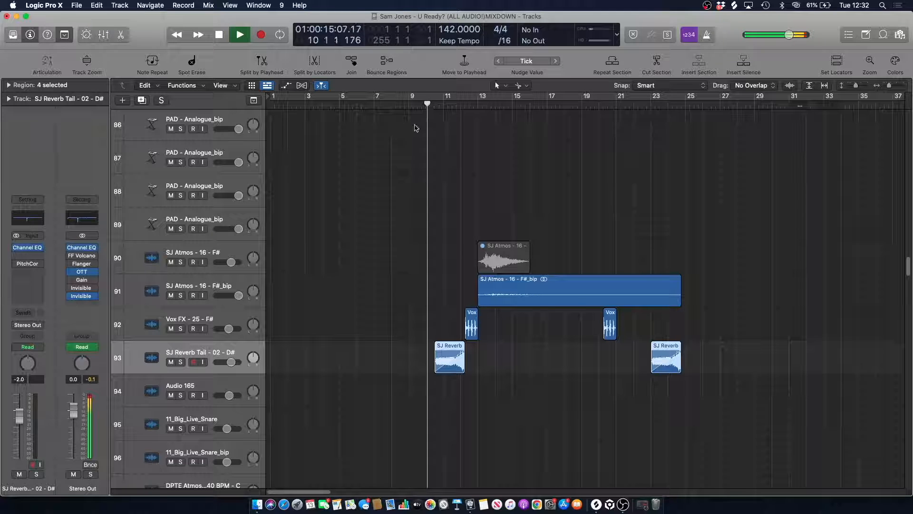
pyautogui.press('s')
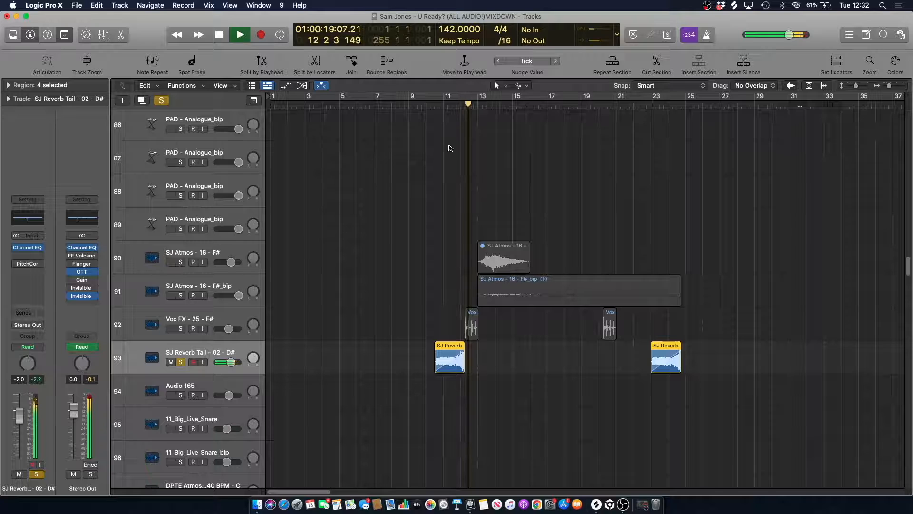
pyautogui.click(444, 101)
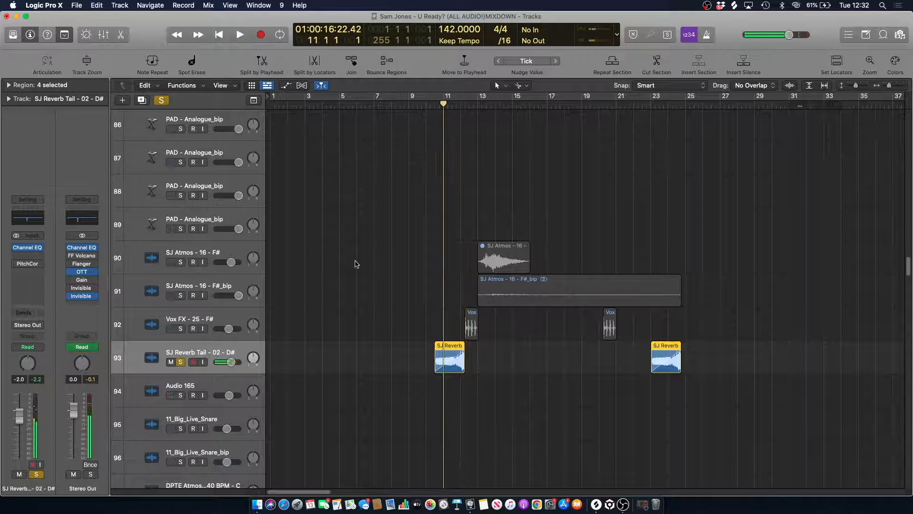
# - Solo Vox FX - 25 - F# as well and audition the reverb tail leading into the vox region from bar 11
pyautogui.click(181, 329)
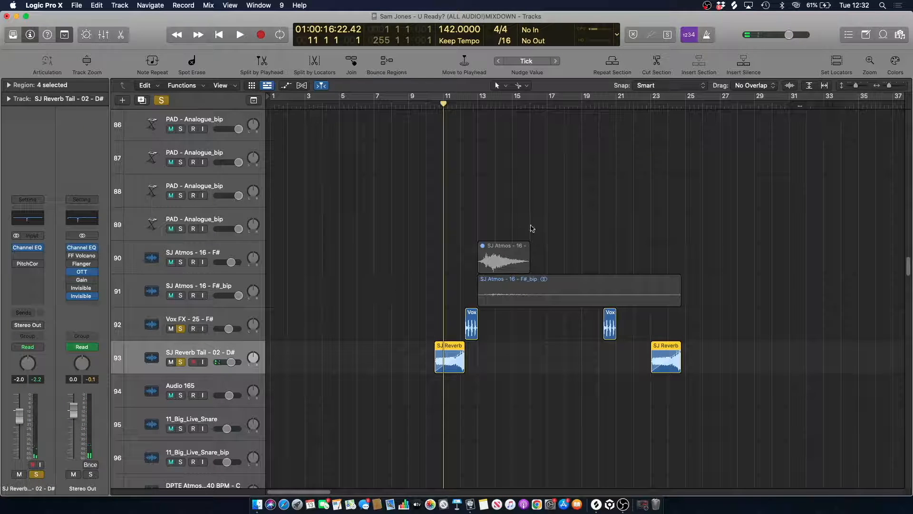
pyautogui.moveTo(891, 86); pyautogui.dragTo(893, 86)
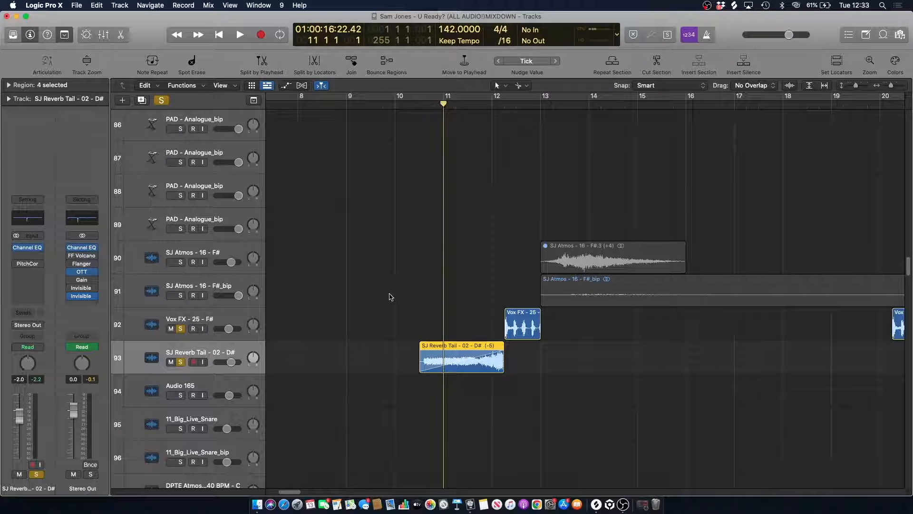
pyautogui.press('space')
pyautogui.press('space')
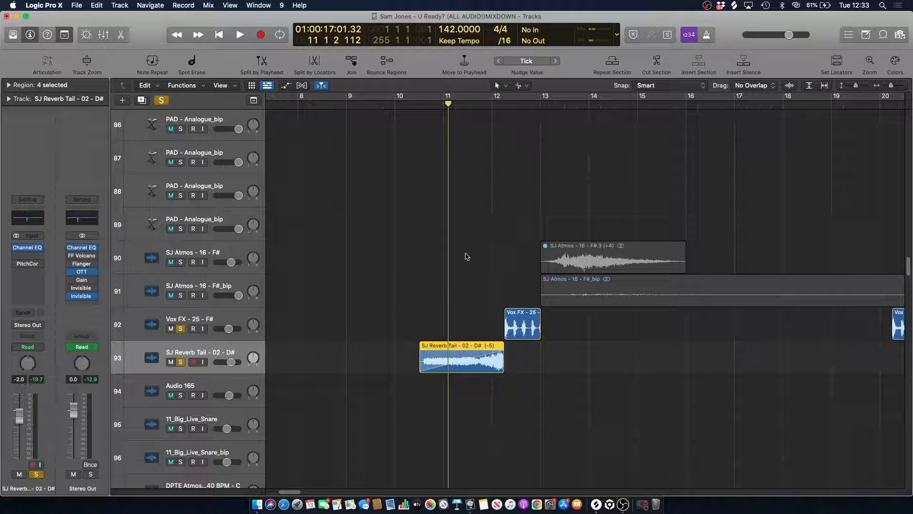
pyautogui.press('space')
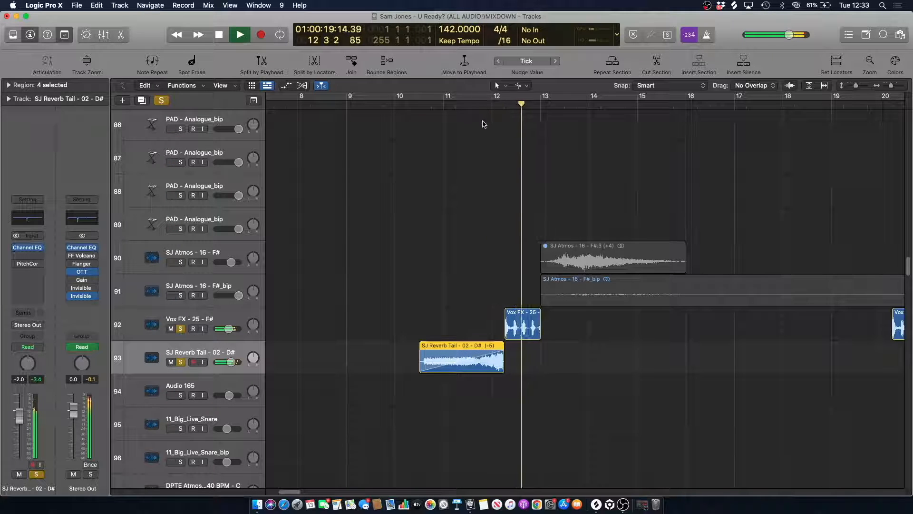
pyautogui.doubleClick(490, 105)
pyautogui.click(435, 246)
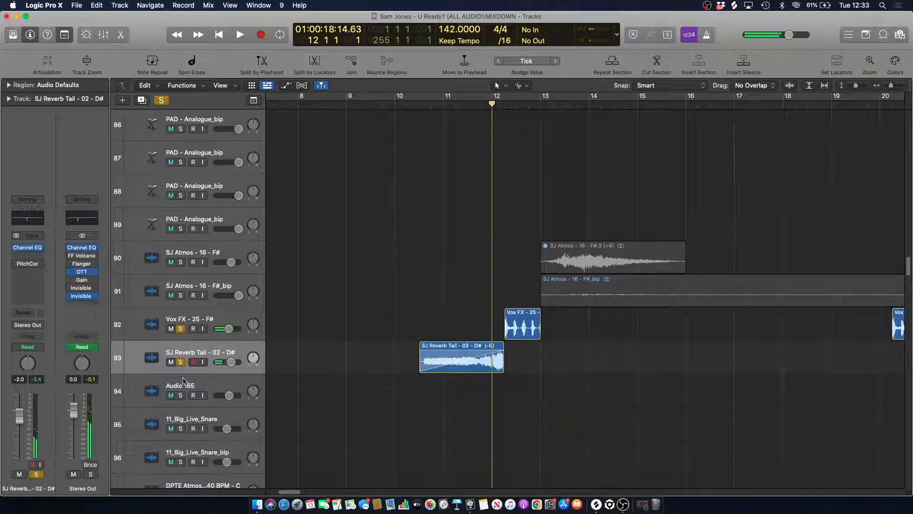
# - Unsolo the SJ Reverb Tail track and audition the Vox FX - 25 - F# region alone from bar 12
pyautogui.click(180, 362)
pyautogui.click(200, 313)
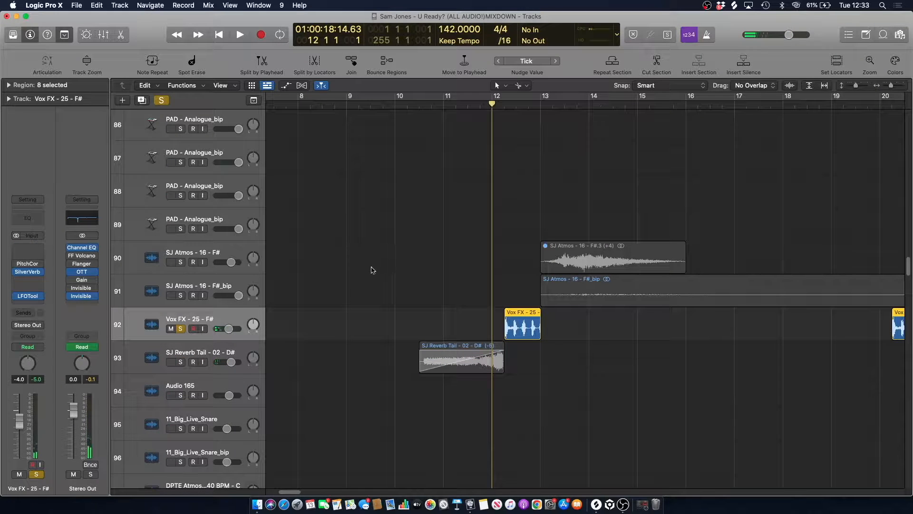
pyautogui.press('space')
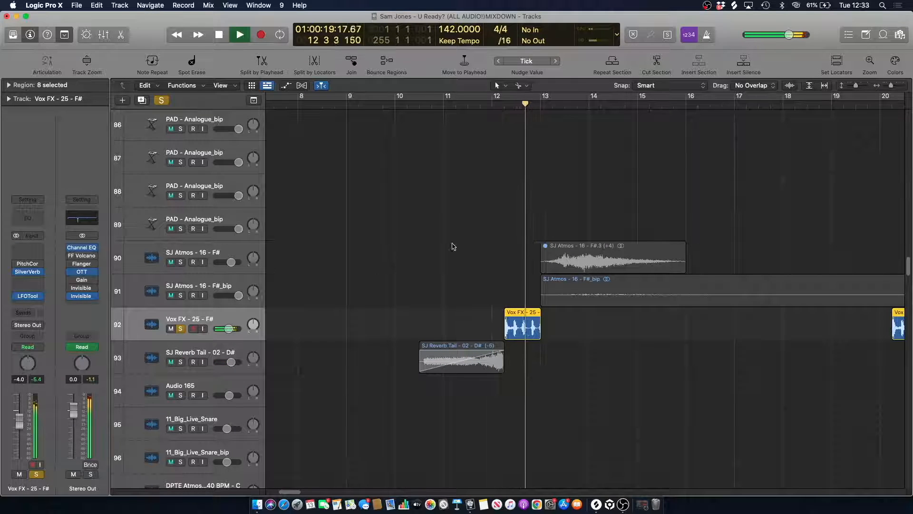
pyautogui.press('space')
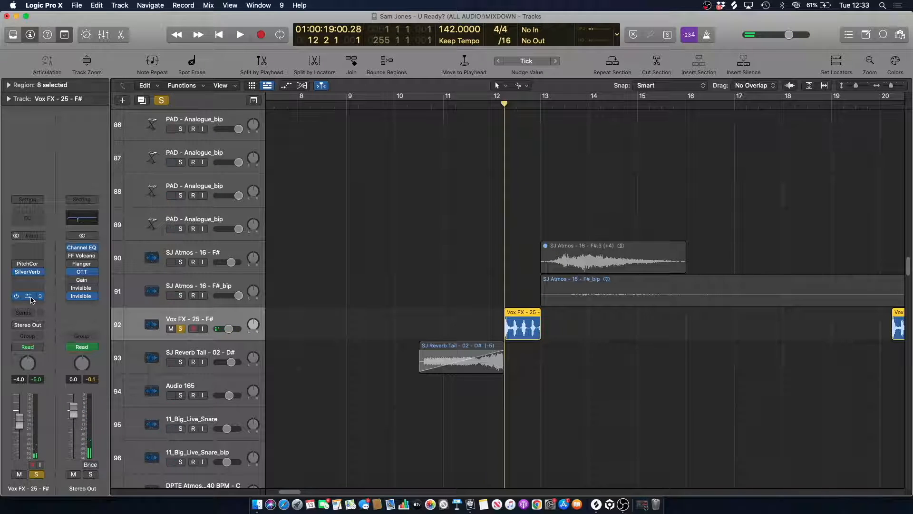
pyautogui.click(402, 249)
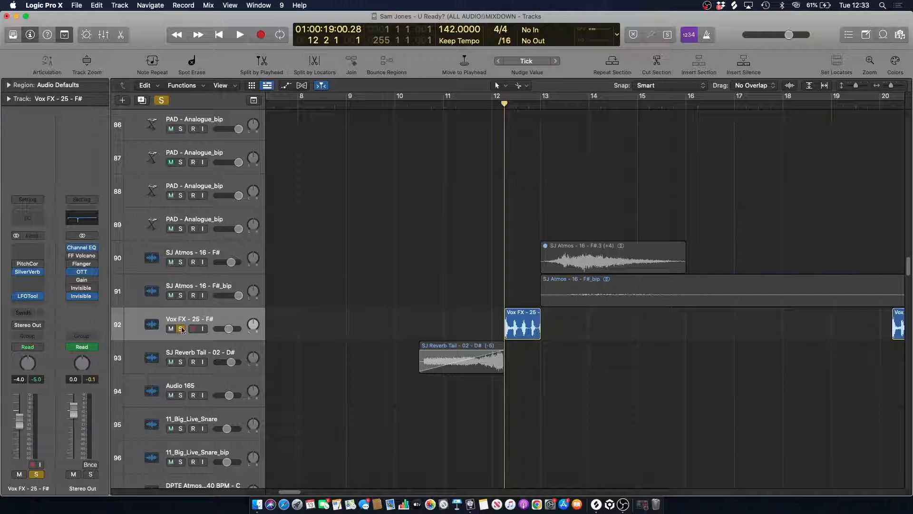
# - Unsolo the Vox FX - 25 - F# track and audition the full mix from bar 12 into the atmosphere region at bar 13
pyautogui.click(181, 329)
pyautogui.press('space')
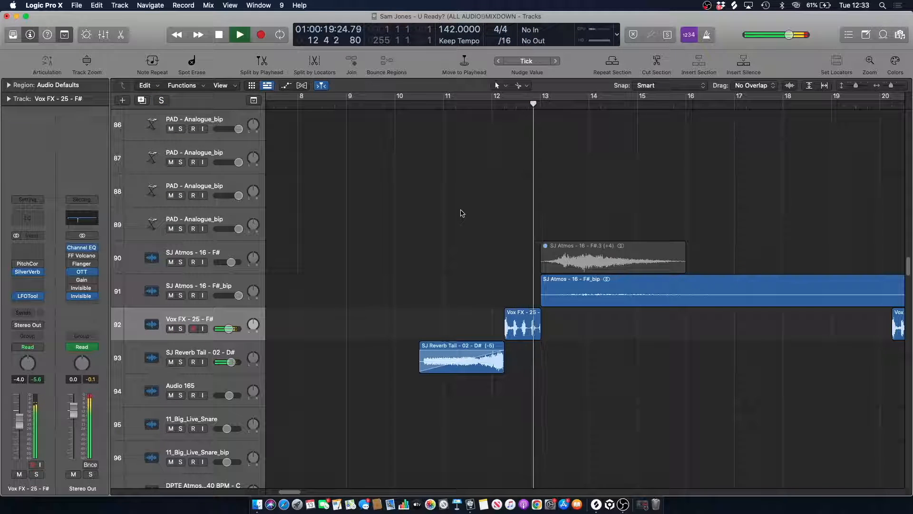
pyautogui.press('super+Left')
pyautogui.press('super+Left')
pyautogui.press('super+Left')
pyautogui.press('super+Left')
pyautogui.press('super+Left')
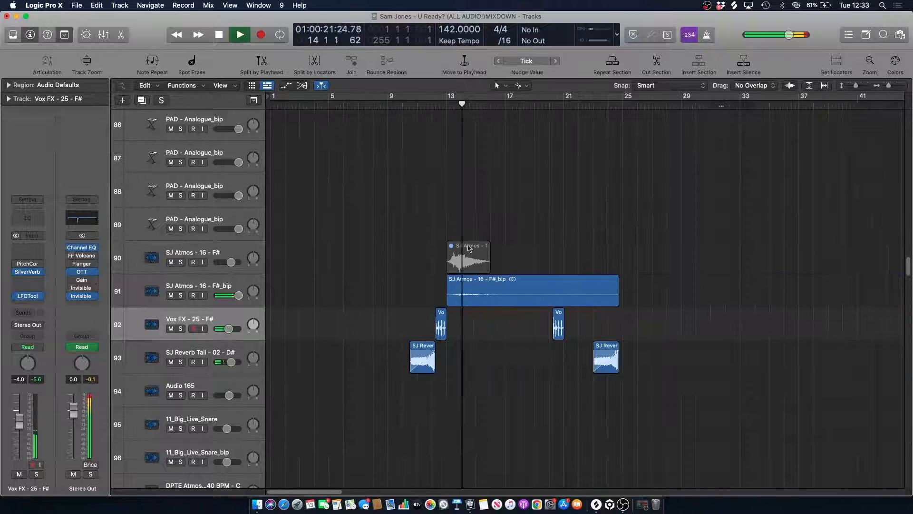
pyautogui.press('space')
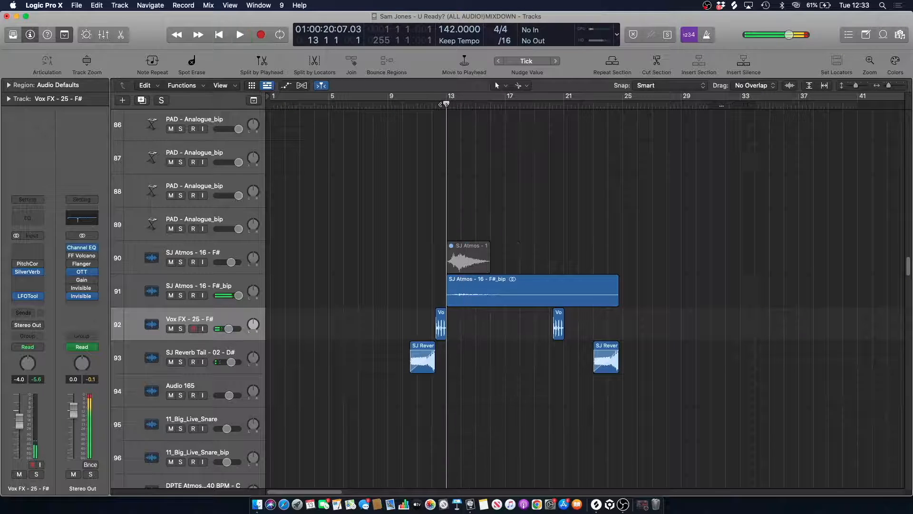
pyautogui.click(181, 295)
pyautogui.click(193, 285)
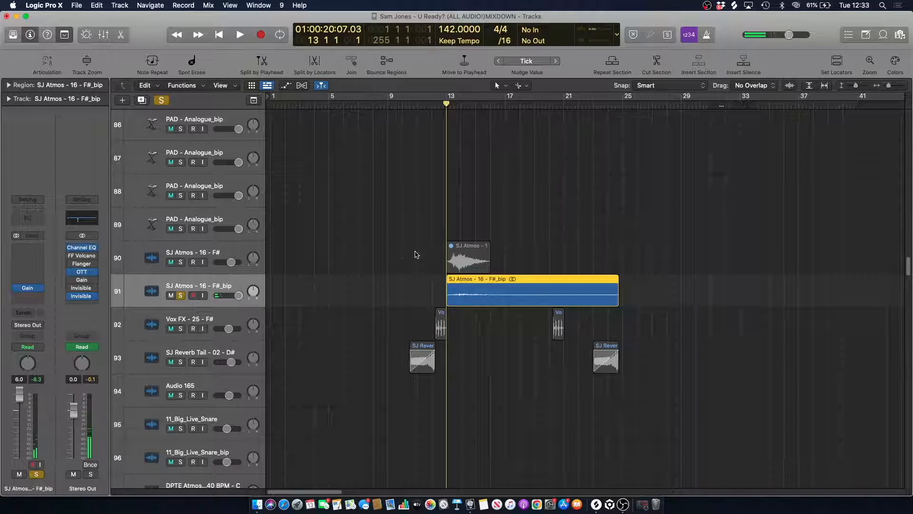
pyautogui.moveTo(890, 86); pyautogui.dragTo(893, 87)
pyautogui.click(333, 278)
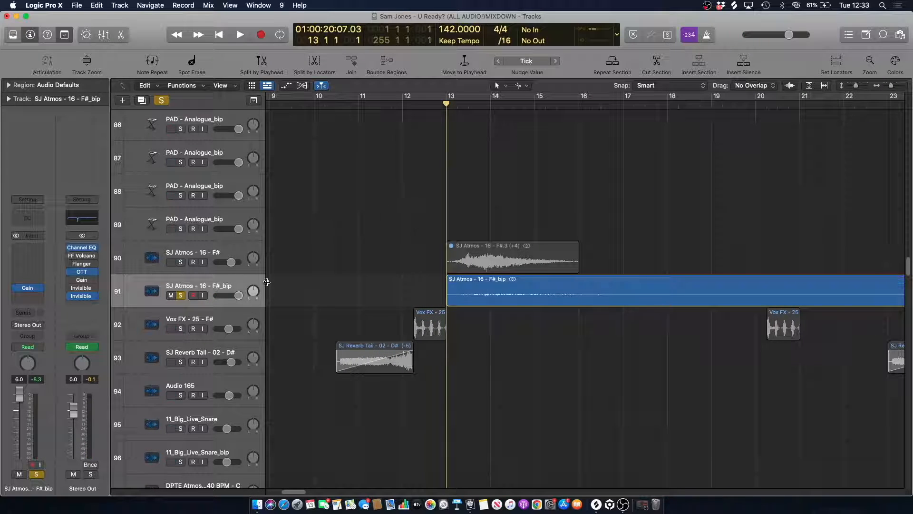
pyautogui.click(180, 296)
# - Unmute the original SJ Atmos - 16 - F#.3 region, solo its track to audition it from bar 13, and unsolo it
pyautogui.click(513, 256)
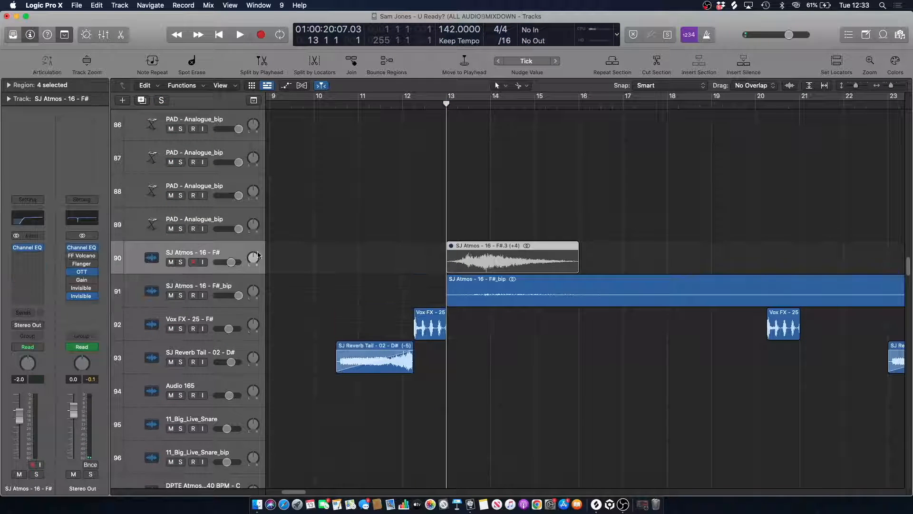
pyautogui.rightClick(513, 256)
pyautogui.click(487, 255)
pyautogui.click(180, 262)
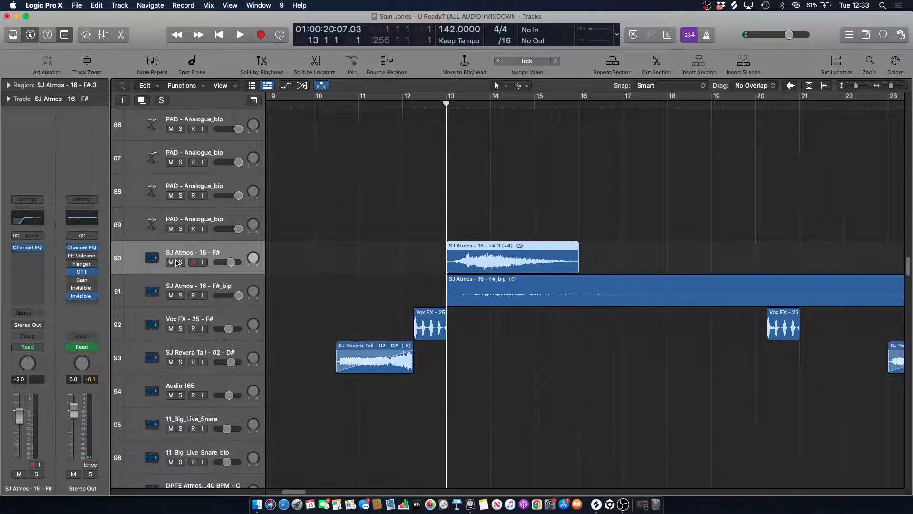
pyautogui.press('space')
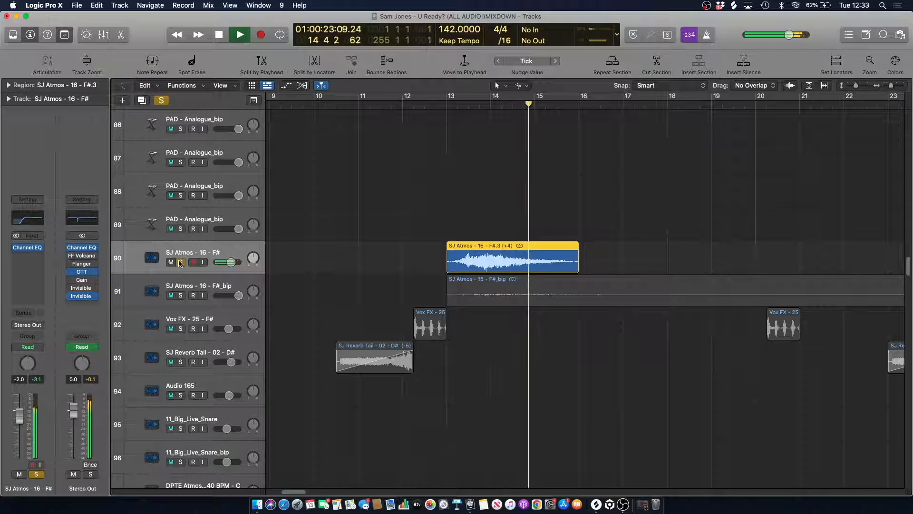
pyautogui.press('space')
pyautogui.click(180, 262)
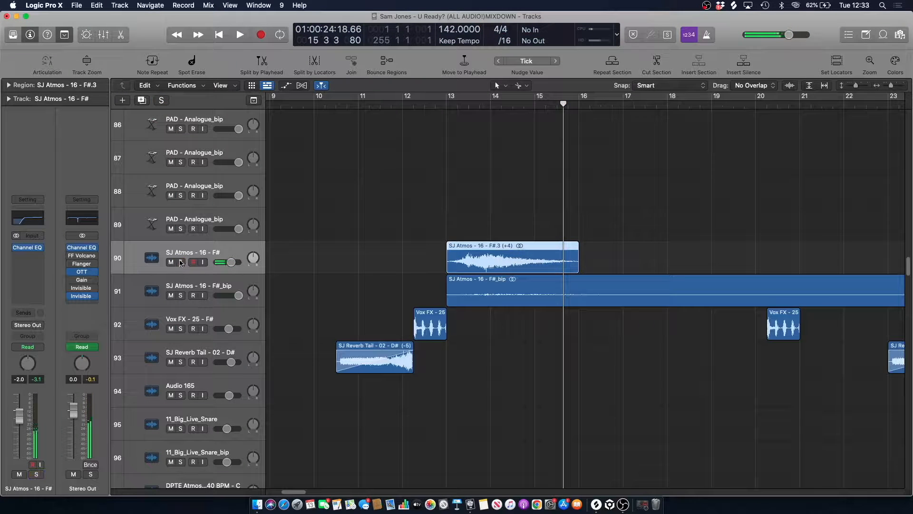
# - Mute the original SJ Atmos - 16 - F#.3 region at bar 13 again
pyautogui.click(496, 252)
pyautogui.rightClick(496, 252)
pyautogui.click(517, 259)
# - Solo the SJ Atmos - 16 - F#_bip track, audition its bounced region from bar 12 beat 4, then unsolo it and stop playback
pyautogui.click(436, 103)
pyautogui.click(358, 240)
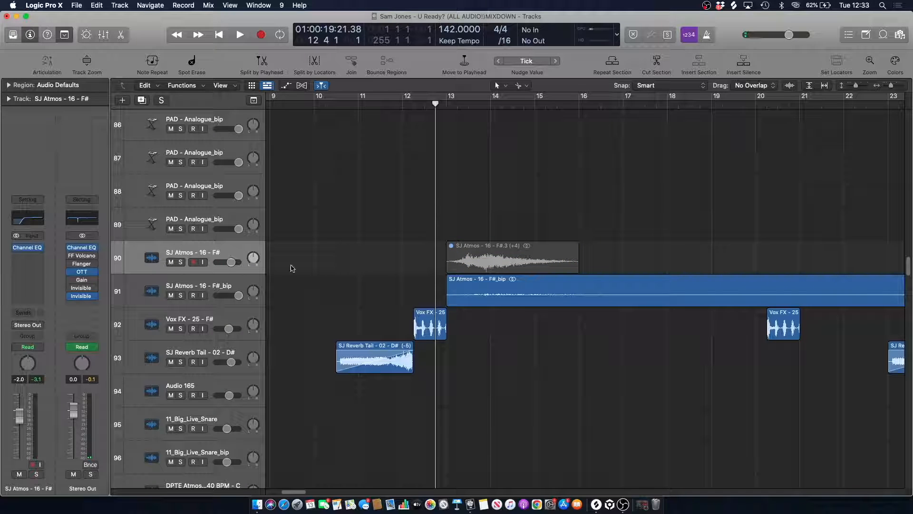
pyautogui.click(207, 282)
pyautogui.click(180, 295)
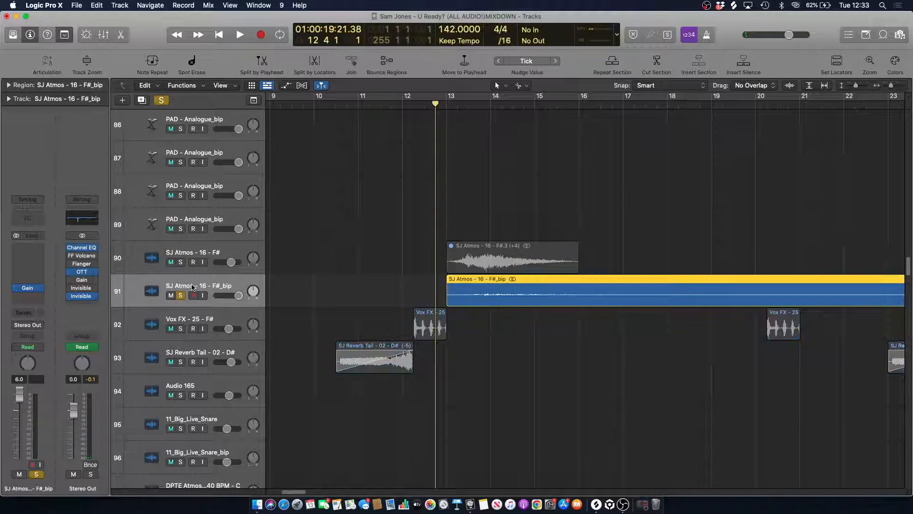
pyautogui.press('space')
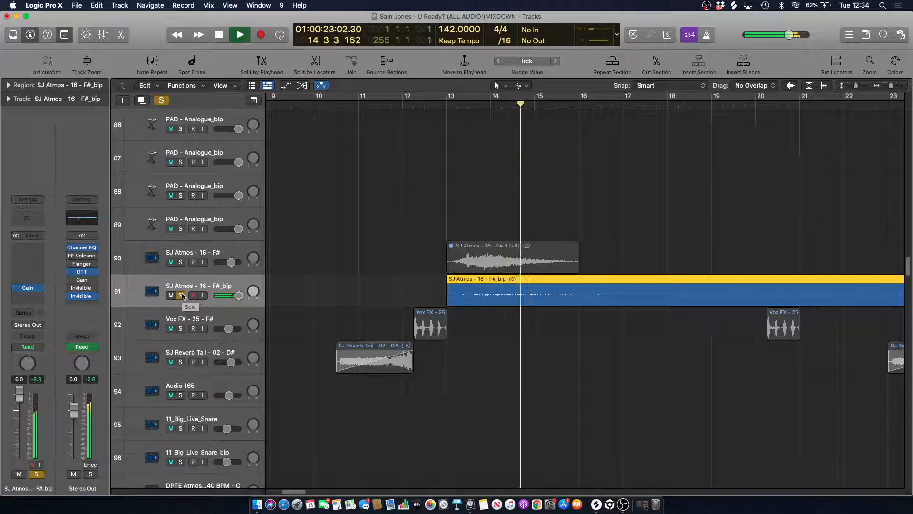
pyautogui.click(181, 295)
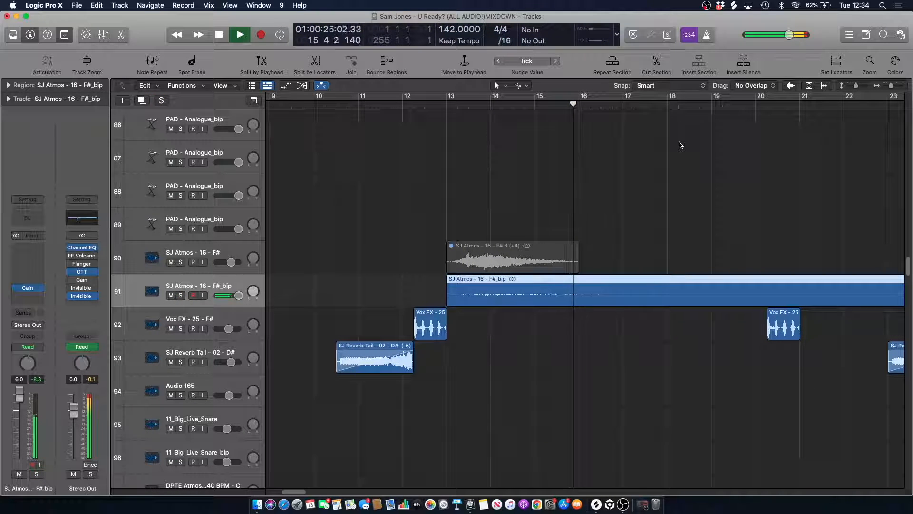
pyautogui.press('space')
# - Find the snares send group in the percussion tracks, audition it in solo from bar 15, then unsolo it and stop playback
pyautogui.moveTo(909, 283); pyautogui.dragTo(889, 135)
pyautogui.scroll(5, 889, 135)
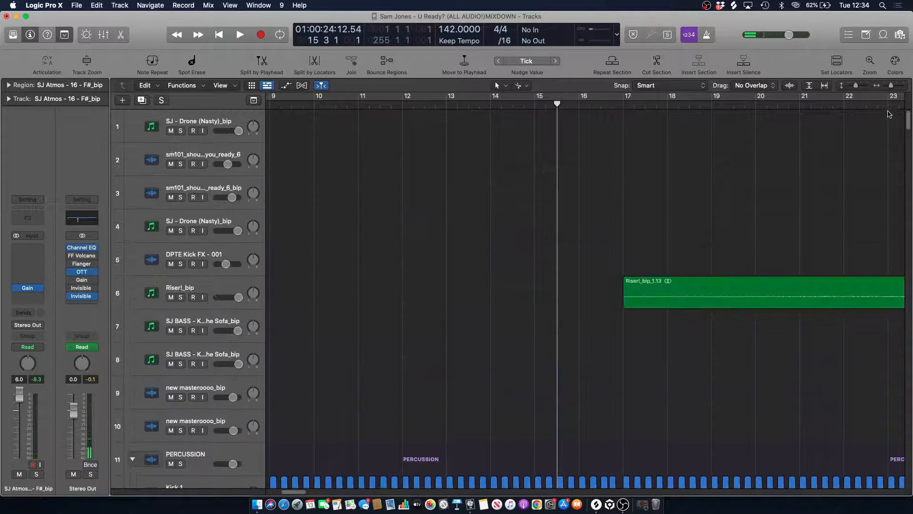
pyautogui.scroll(-5, 605, 239)
pyautogui.scroll(-1, 436, 198)
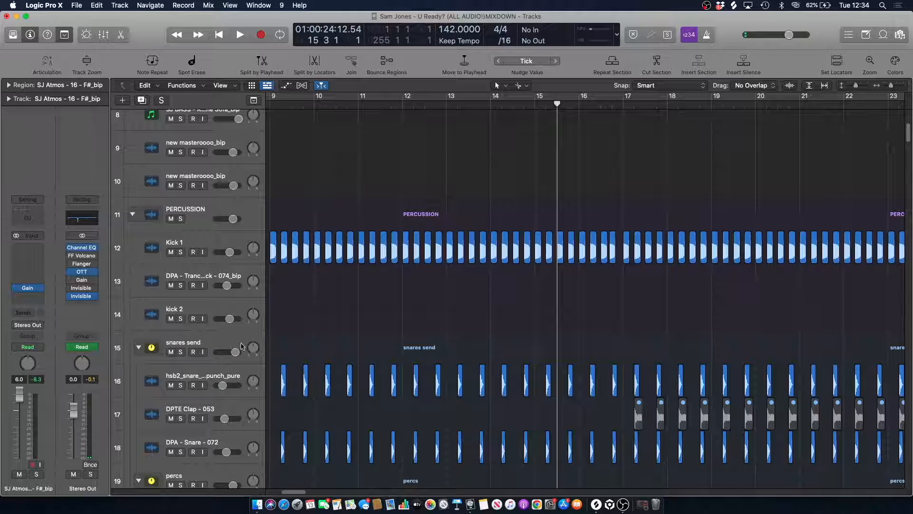
pyautogui.click(182, 352)
pyautogui.press('space')
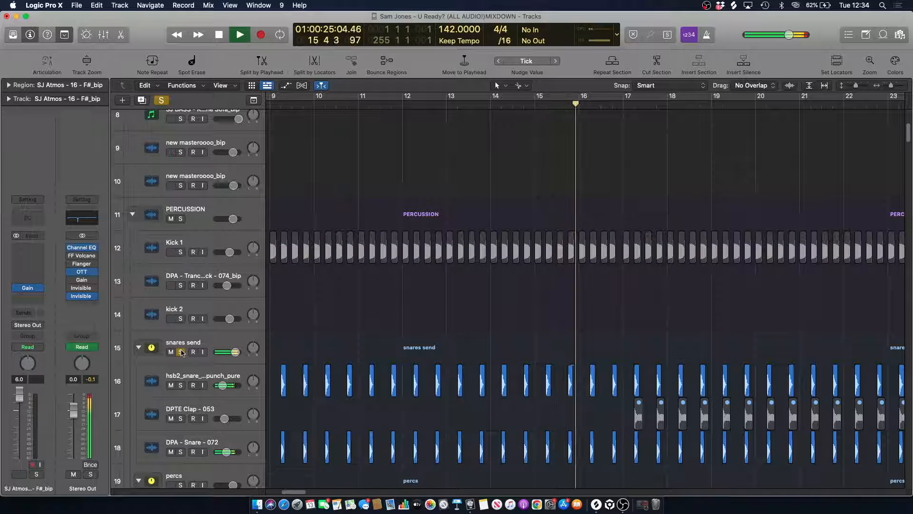
pyautogui.click(182, 353)
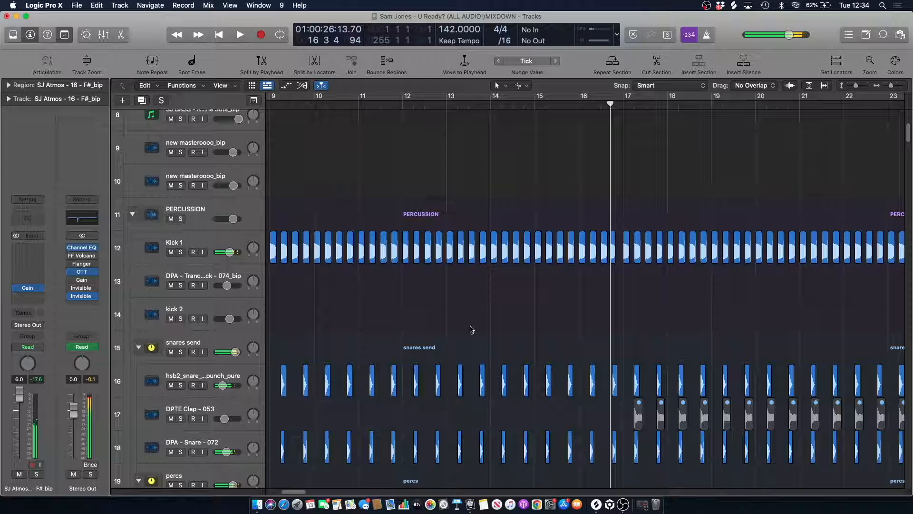
# - Find the Ambient regions near bar 16 on tracks 149 and 150 and place the playhead at bar 16 beat 2
pyautogui.scroll(5, 488, 280)
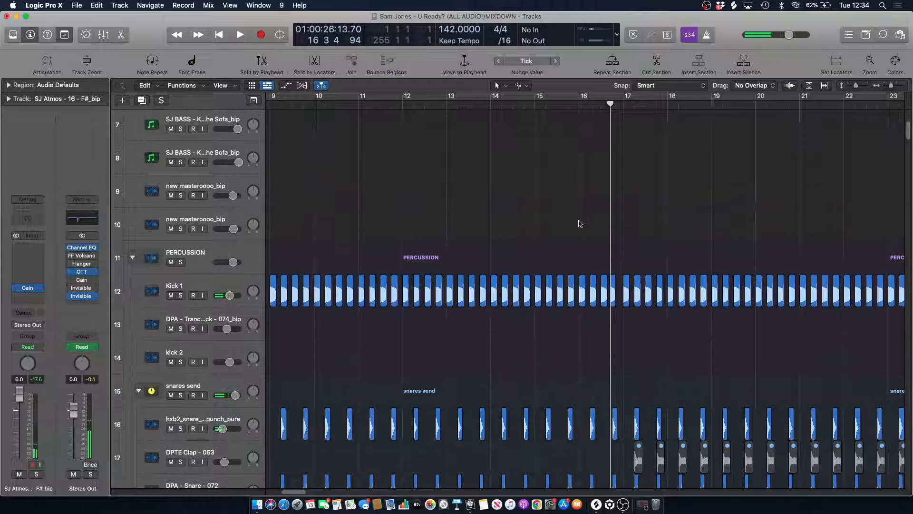
pyautogui.moveTo(910, 122); pyautogui.dragTo(908, 368)
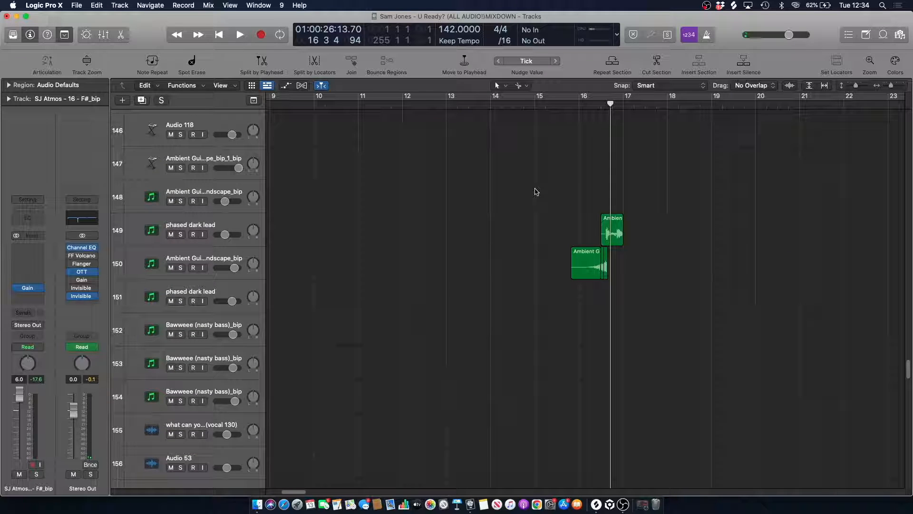
pyautogui.moveTo(892, 86)
pyautogui.mouseDown()
pyautogui.moveTo(885, 89)
pyautogui.moveTo(893, 93)
pyautogui.mouseUp()
pyautogui.scroll(1, 509, 128)
pyautogui.click(339, 101)
pyautogui.click(347, 105)
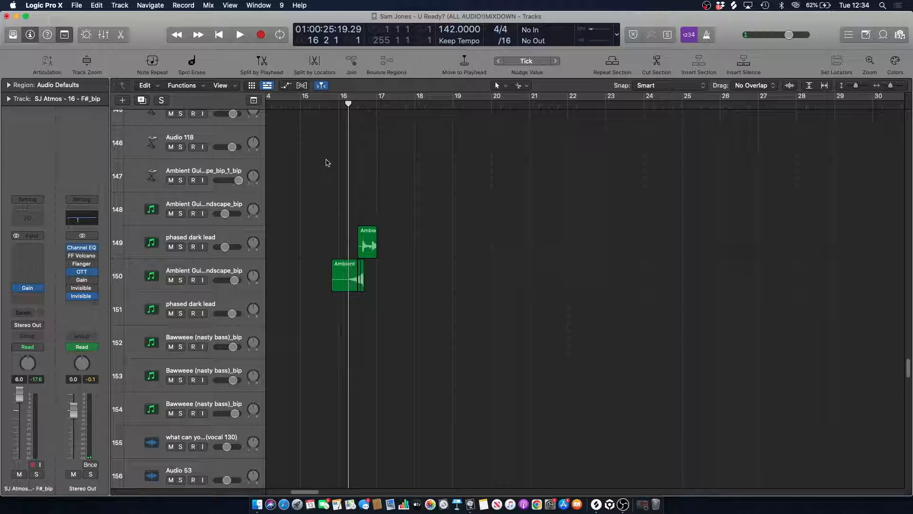
# - Solo the Ambient soundscape bounce on track 150 and audition its regions from bar 16 beat 2
pyautogui.click(180, 280)
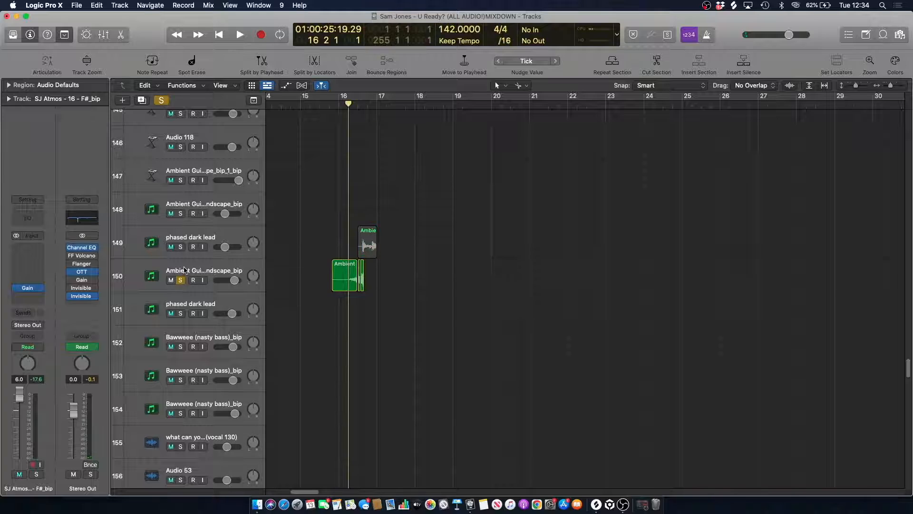
pyautogui.click(185, 270)
pyautogui.press('space')
pyautogui.press('space')
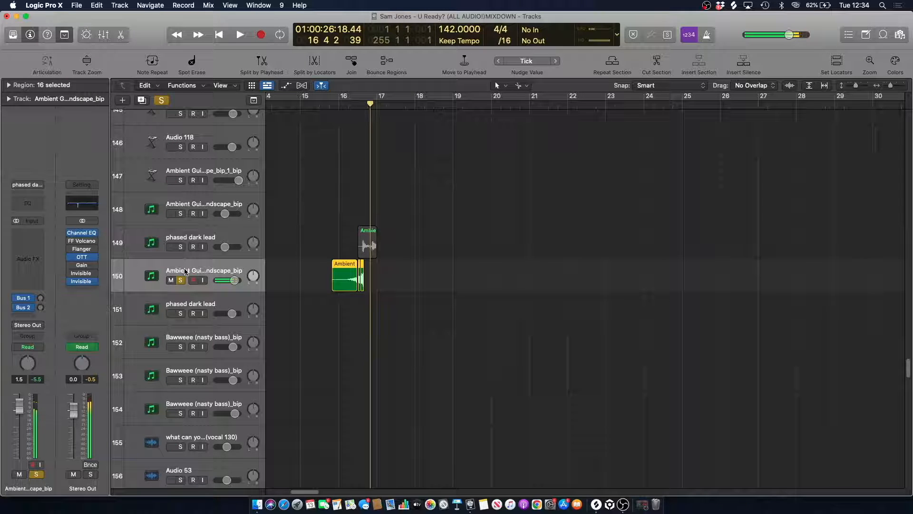
pyautogui.click(180, 281)
pyautogui.click(181, 280)
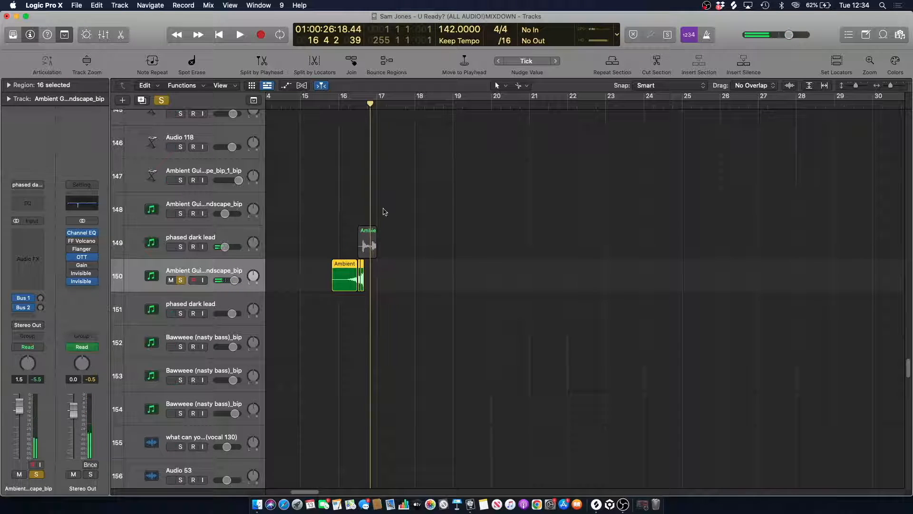
# - Switch the solo from track 150 to the phased dark lead on track 149 and audition its region from bar 16 beat 2
pyautogui.click(350, 113)
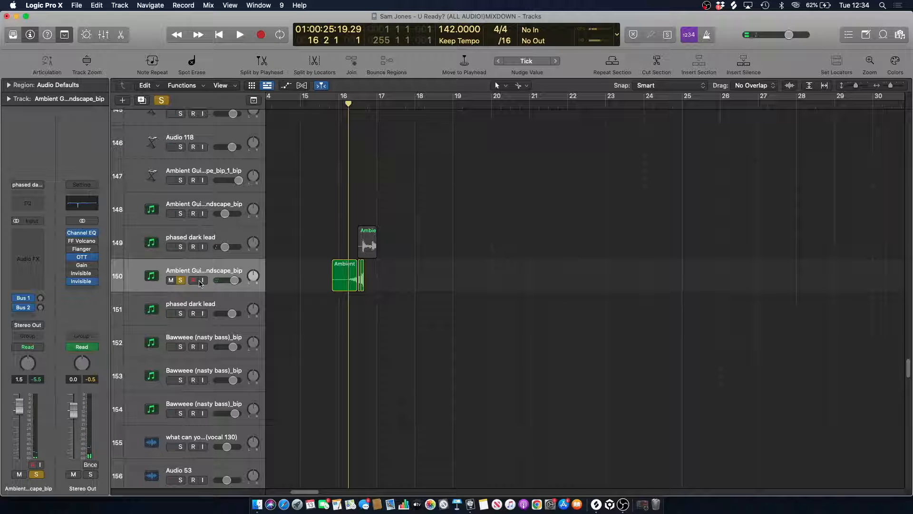
pyautogui.click(181, 281)
pyautogui.click(180, 247)
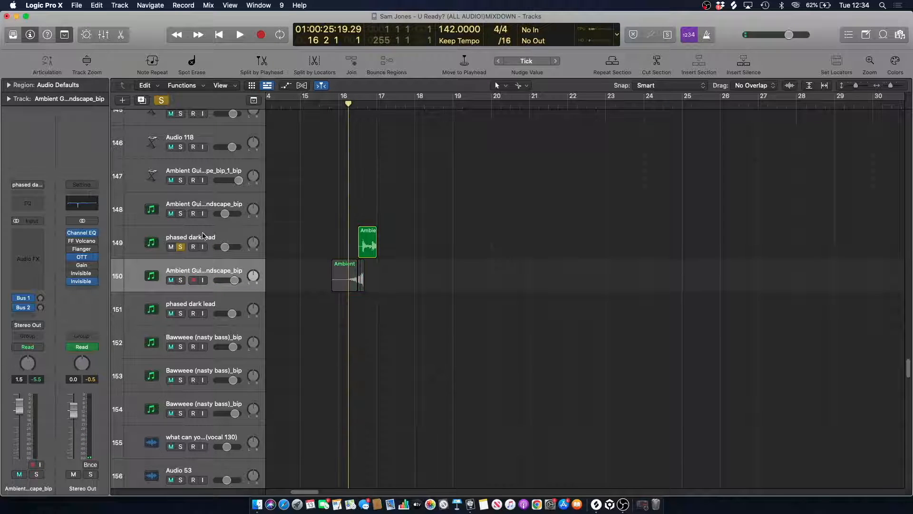
pyautogui.click(202, 233)
pyautogui.press('space')
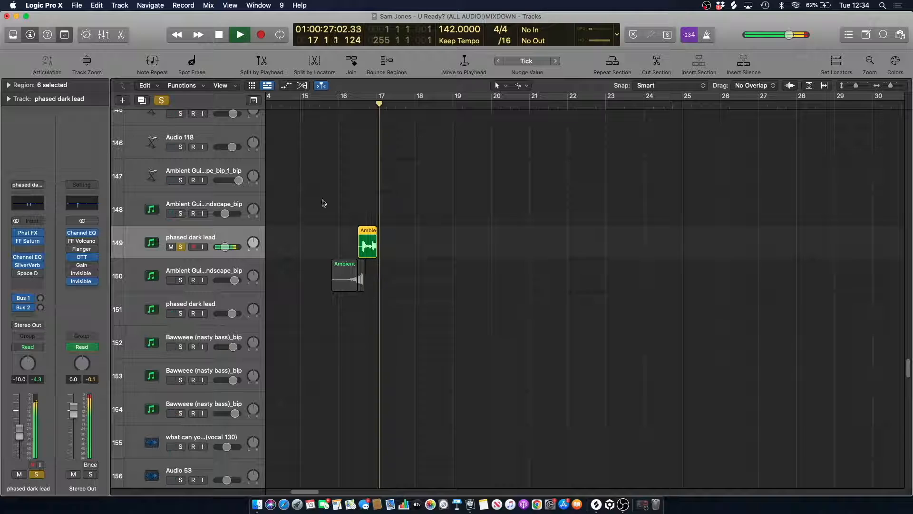
pyautogui.press('space')
# - Set a cycle from bar 16 beat 3 to bar 19 and audition the phased dark lead with its insert effects bypassed
pyautogui.click(339, 177)
pyautogui.moveTo(360, 100); pyautogui.dragTo(458, 123)
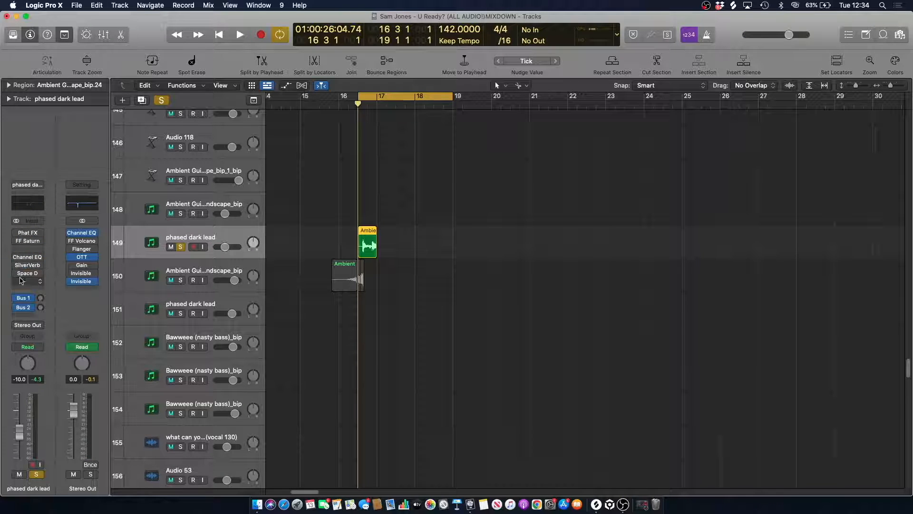
pyautogui.press('space')
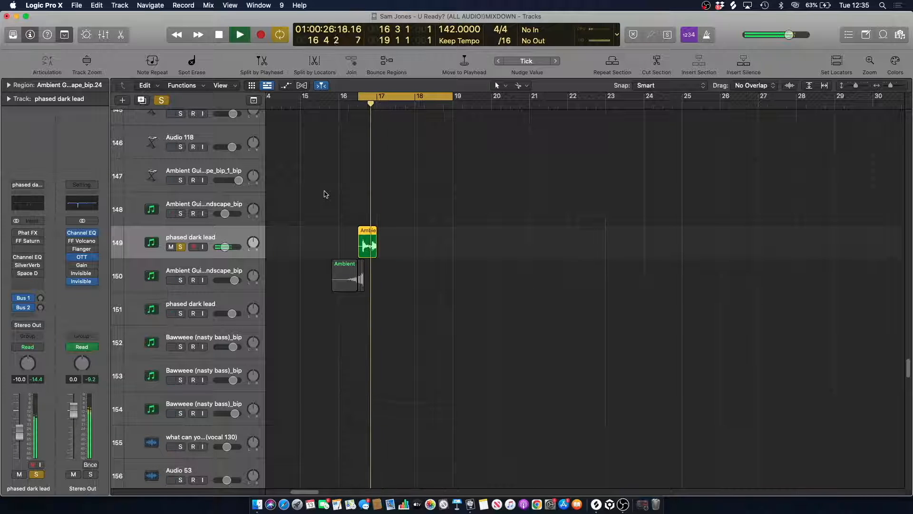
pyautogui.press('space')
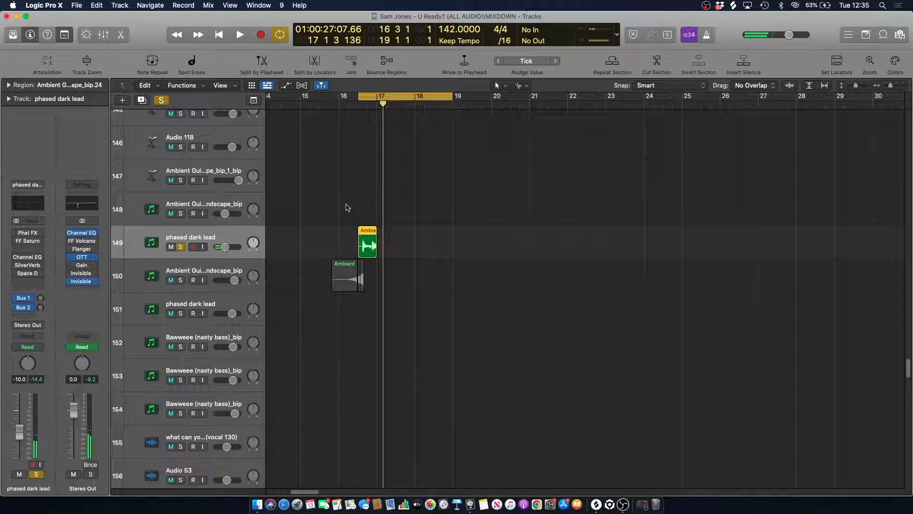
pyautogui.press('space')
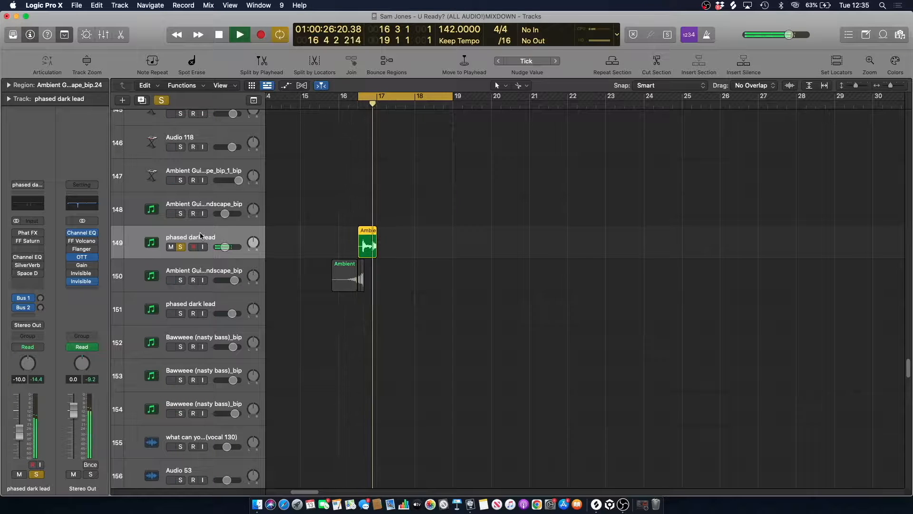
pyautogui.press('space')
# - Enable Phat FX on the phased dark lead, audition the region with it, and view the plug-in's settings before closing it
pyautogui.moveTo(41, 233)
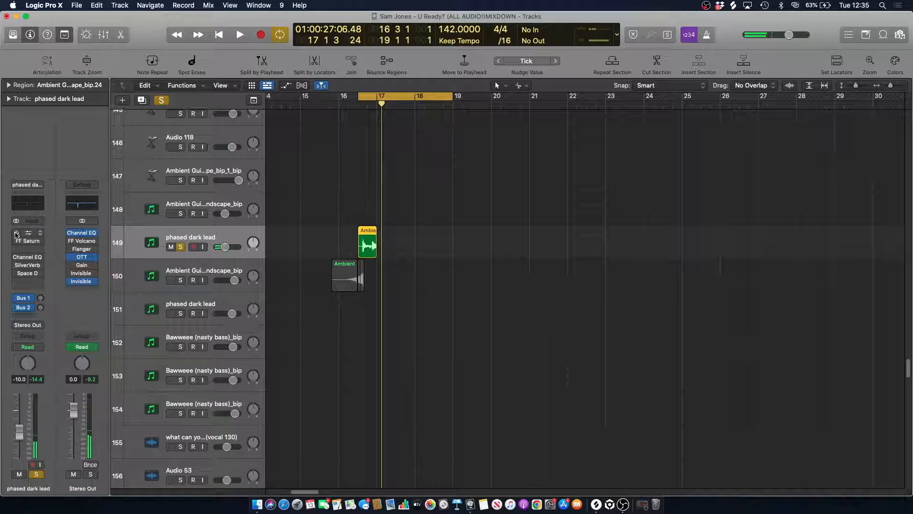
pyautogui.press('space')
pyautogui.press('space')
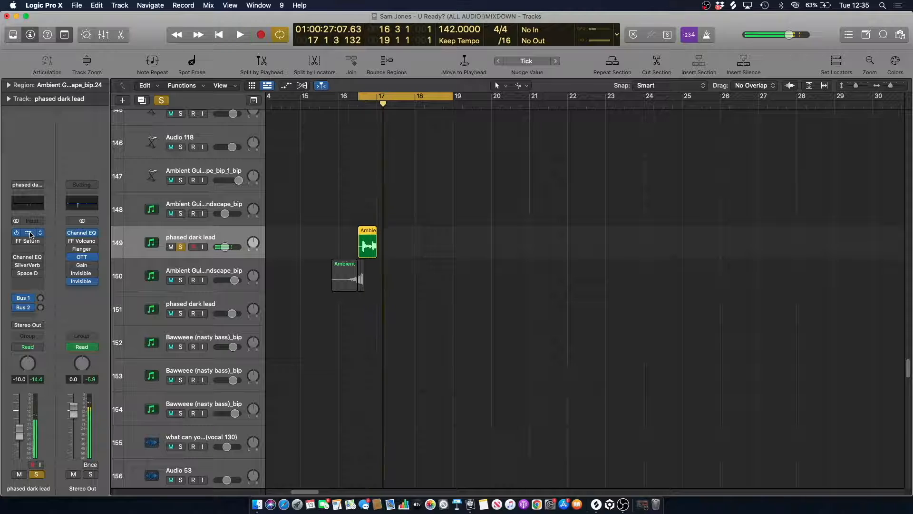
pyautogui.click(29, 233)
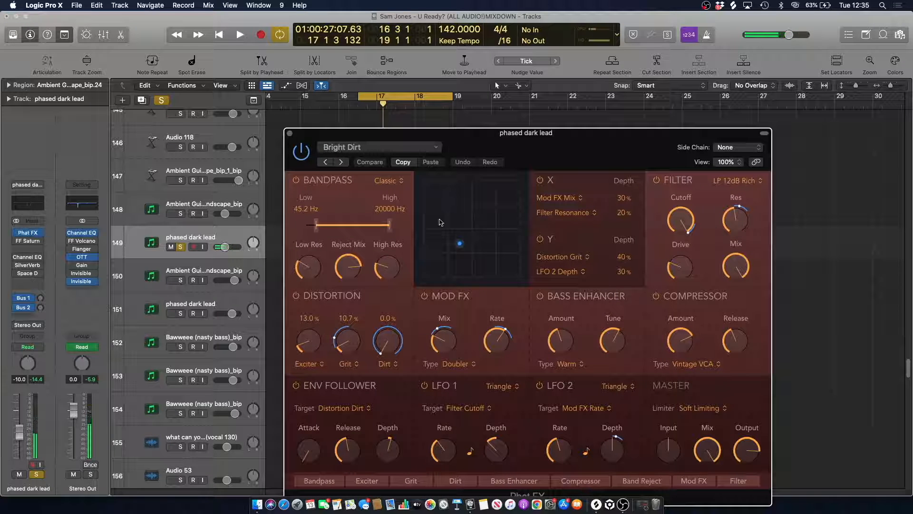
pyautogui.click(289, 133)
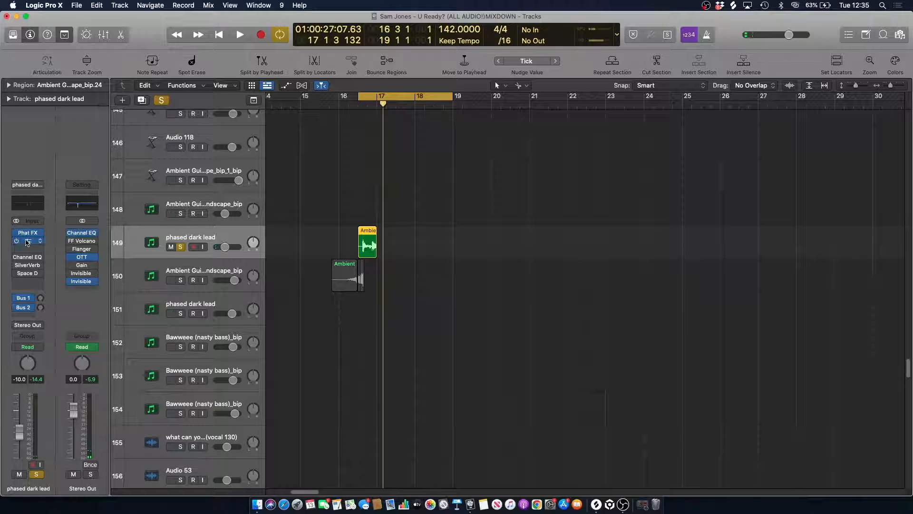
# - Enable FF Saturn and Channel EQ on the phased dark lead, auditioning the region and viewing each plug-in's settings
pyautogui.click(27, 242)
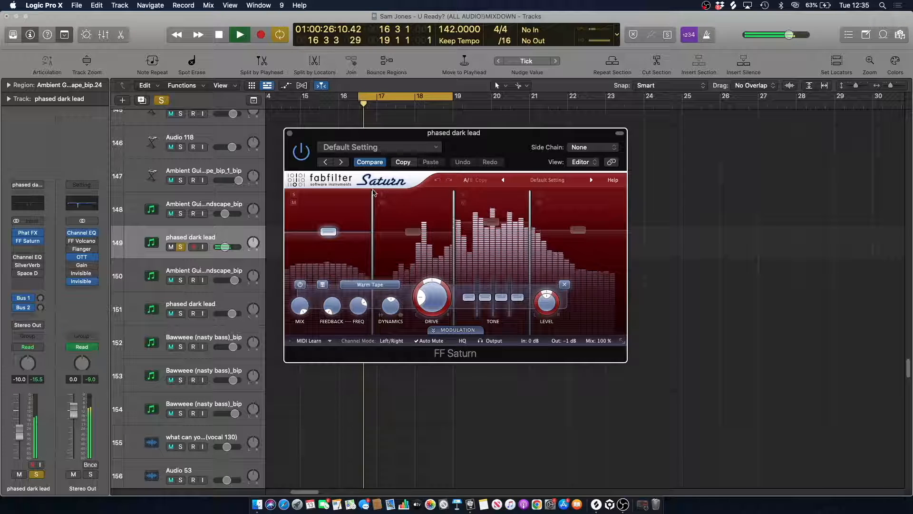
pyautogui.click(290, 133)
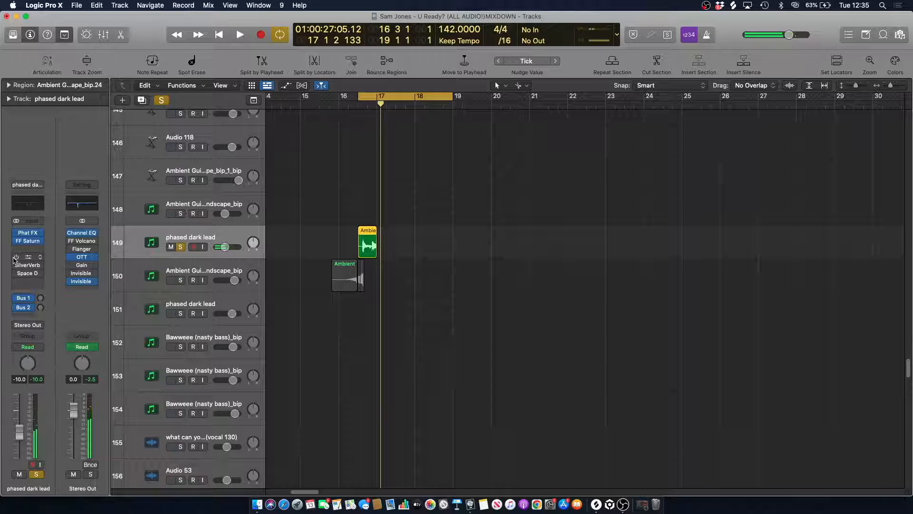
pyautogui.press('space')
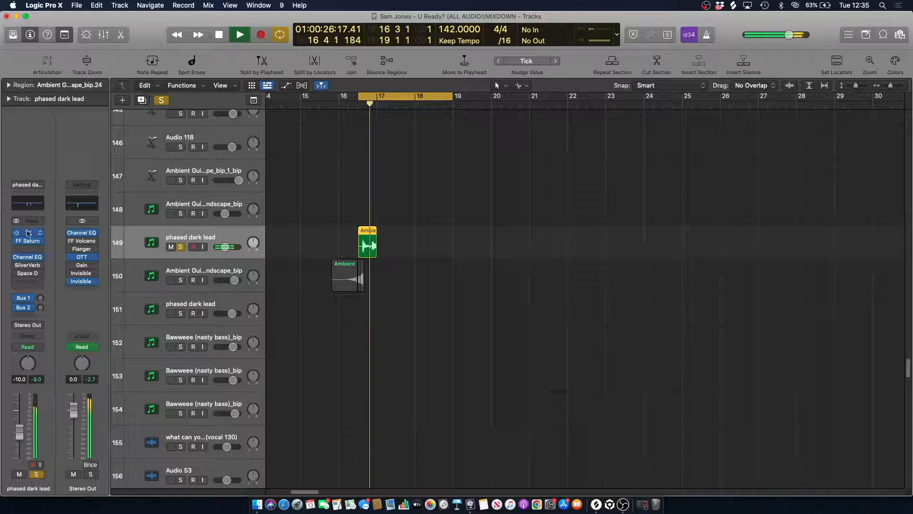
pyautogui.press('space')
pyautogui.click(30, 201)
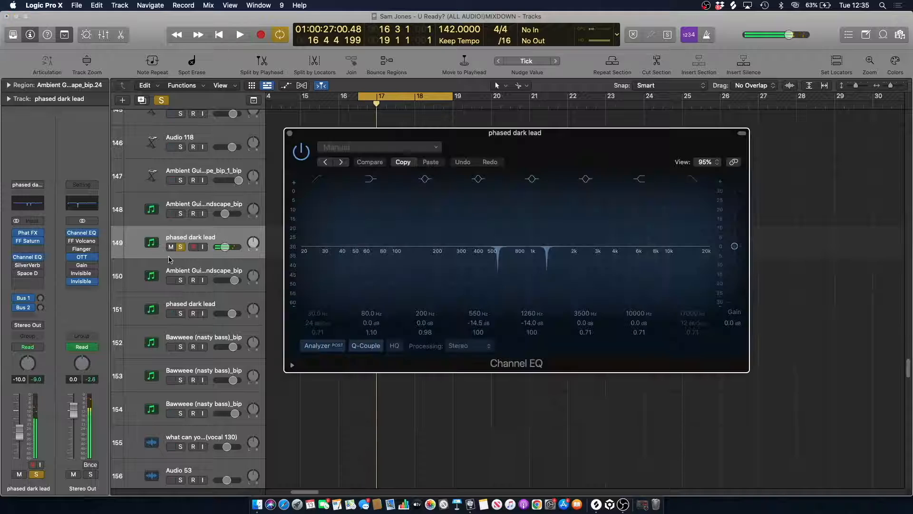
pyautogui.click(290, 135)
# - Enable SilverVerb on the phased dark lead, audition the region with it, and close the plug-in's settings
pyautogui.click(24, 267)
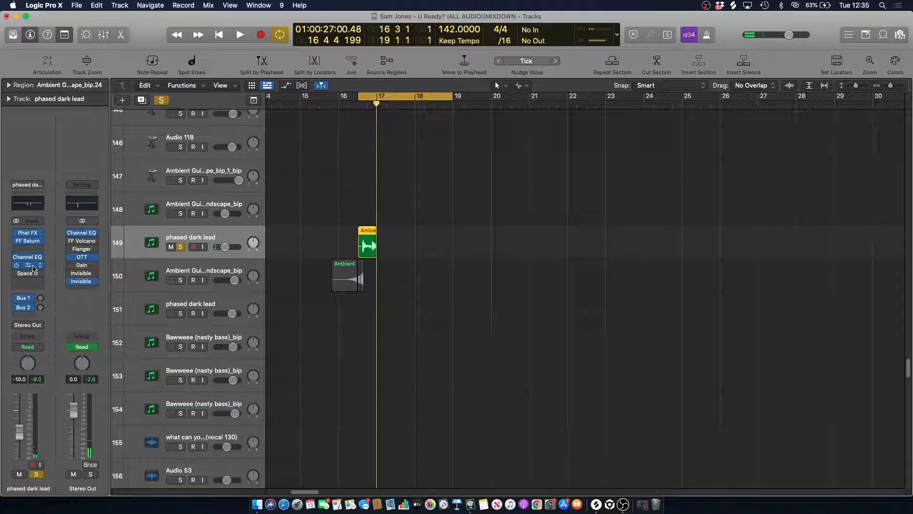
pyautogui.press('space')
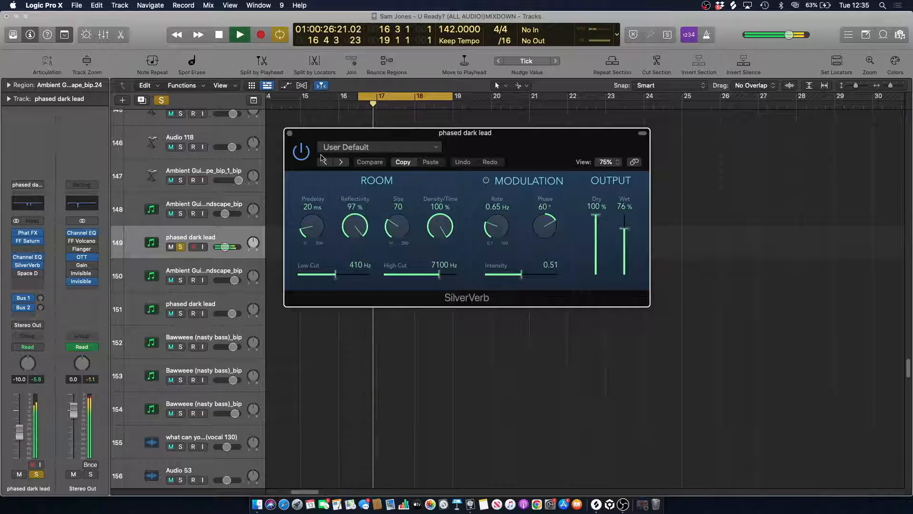
pyautogui.click(290, 134)
pyautogui.press('space')
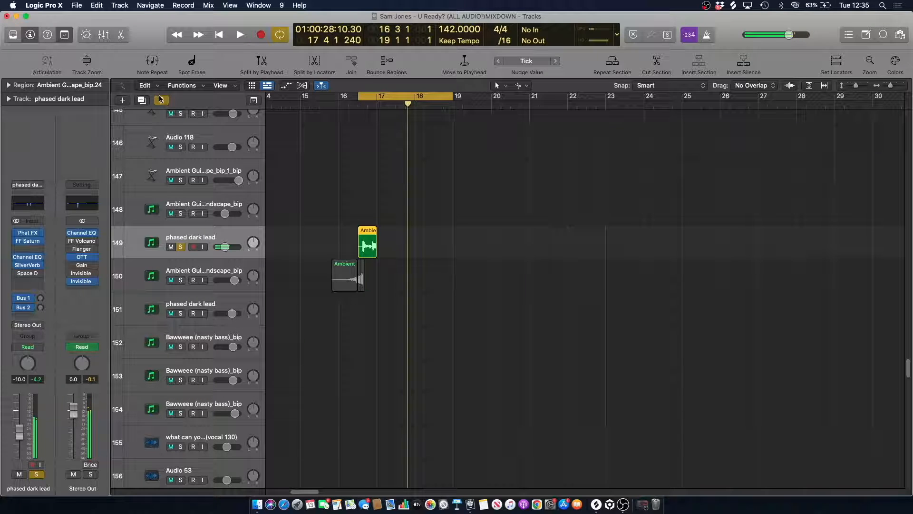
# - Turn off the phased dark lead's solo and the cycle, play the full mix, and return the playhead to bar 16 beat 3
pyautogui.press('s')
pyautogui.click(365, 97)
pyautogui.click(365, 106)
pyautogui.press('space')
pyautogui.click(356, 163)
pyautogui.scroll(10, 366, 163)
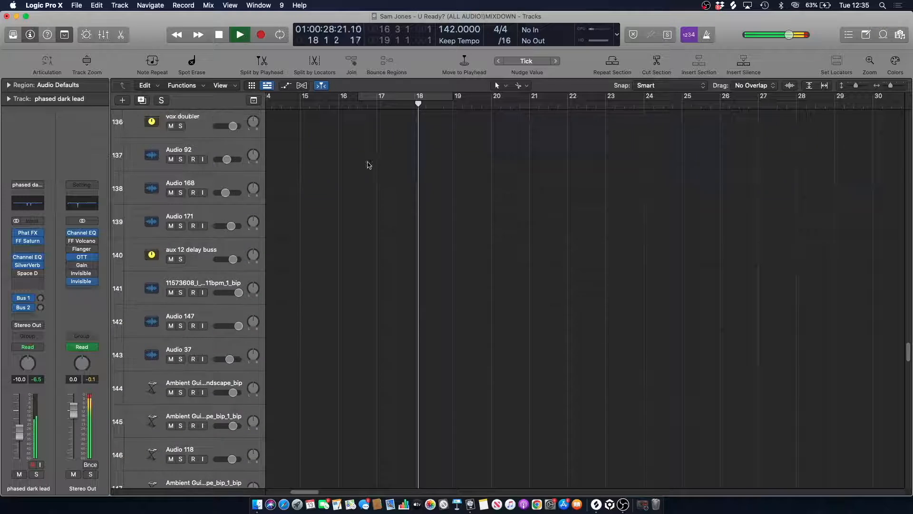
pyautogui.press('space')
pyautogui.click(361, 106)
# - Solo the VEC3 FX Sweep Down 29 and Audio 4 tracks and audition their sweeps from bar 16 beat 3
pyautogui.moveTo(909, 351); pyautogui.dragTo(908, 119)
pyautogui.hscroll(1, 911, 208)
pyautogui.scroll(-20, 877, 116)
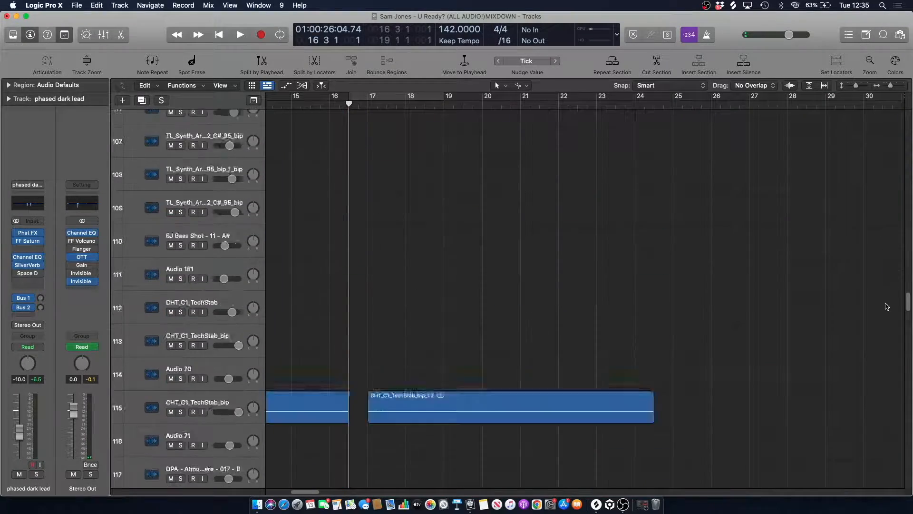
pyautogui.scroll(-20, 887, 314)
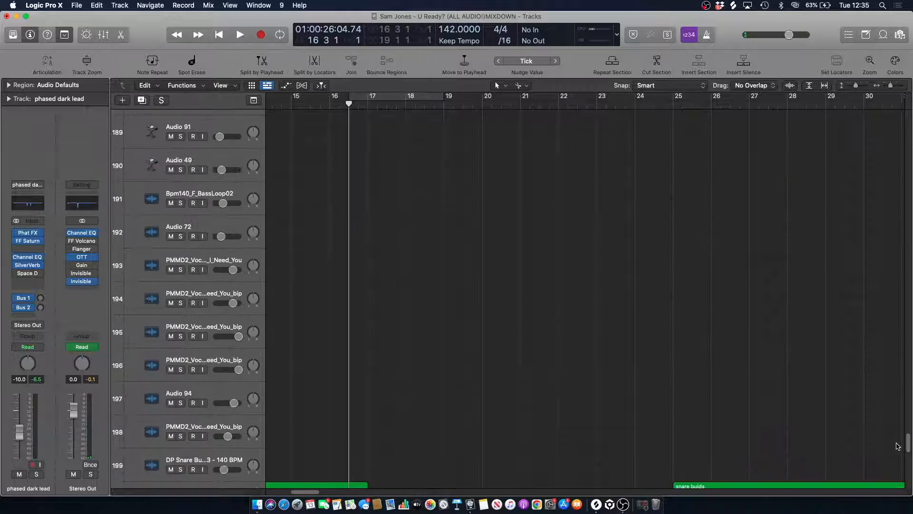
pyautogui.scroll(-5, 896, 464)
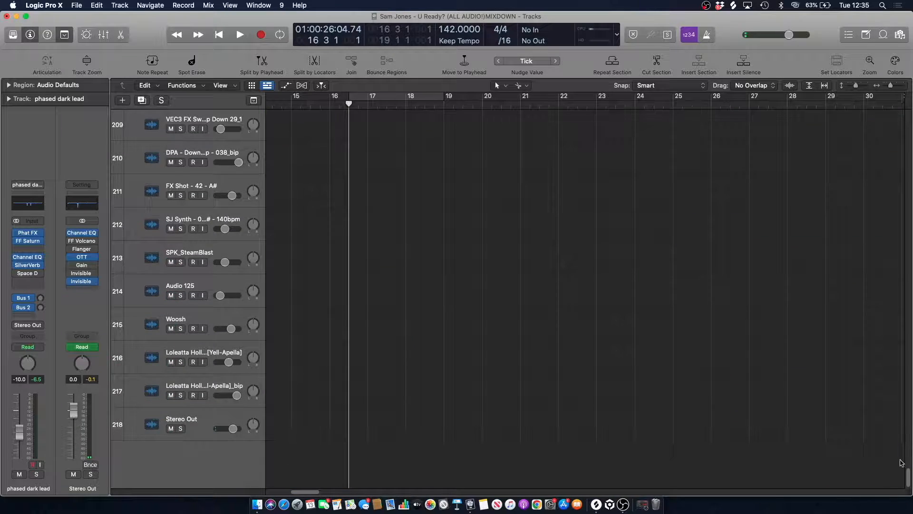
pyautogui.scroll(5, 752, 417)
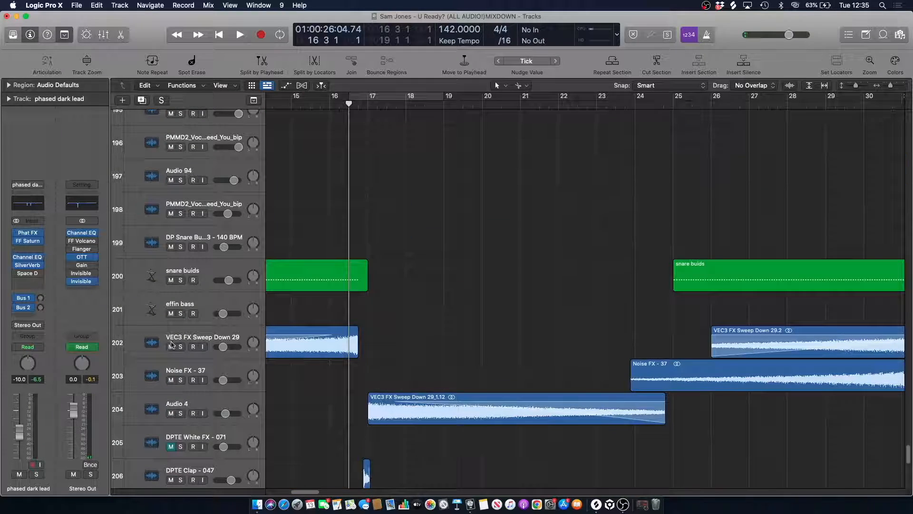
pyautogui.click(180, 347)
pyautogui.click(182, 413)
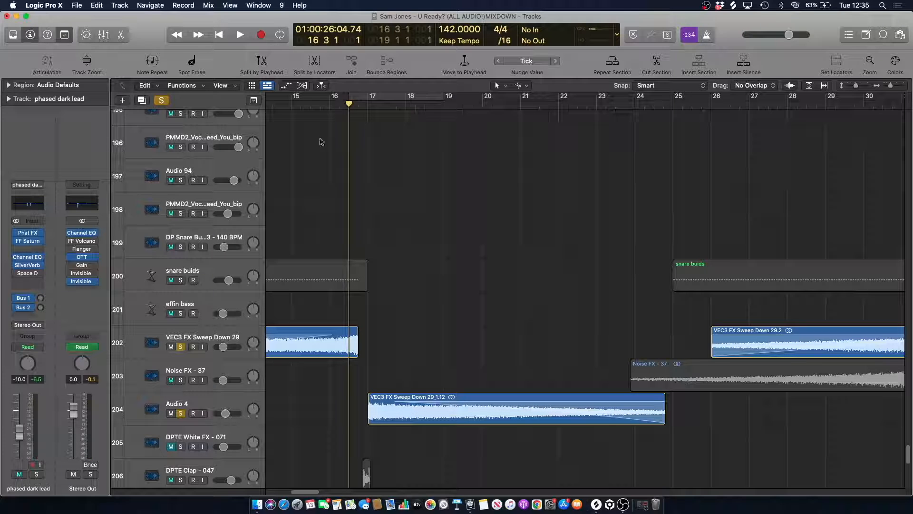
pyautogui.press('space')
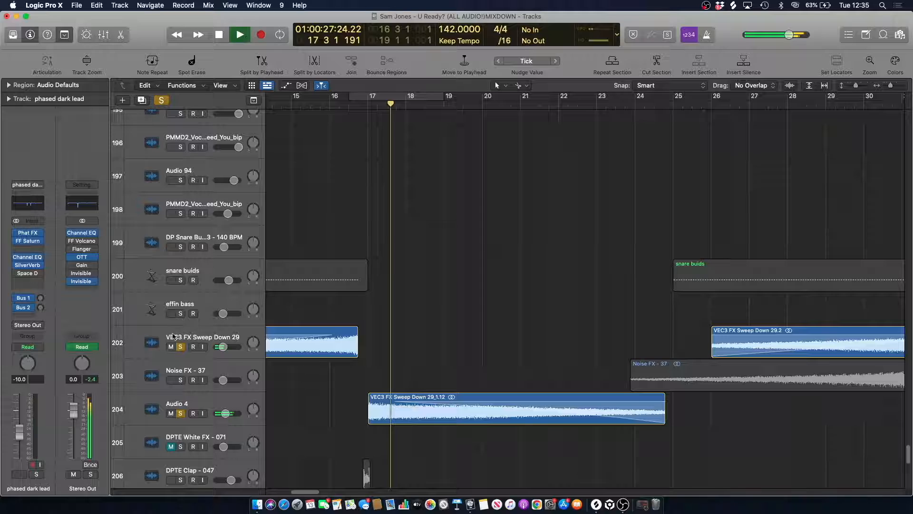
pyautogui.press('space')
# - Remove the solo from the VEC3 FX Sweep Down 29 and Audio 4 tracks
pyautogui.click(182, 347)
pyautogui.click(205, 320)
pyautogui.click(204, 333)
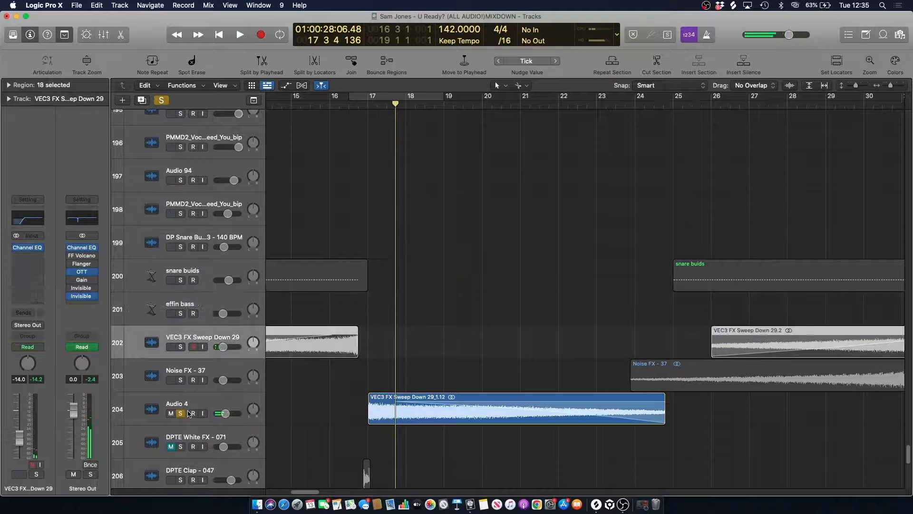
pyautogui.click(182, 413)
# - Solo the snare buids track and audition its region from bar 15 beat 2
pyautogui.click(302, 104)
pyautogui.click(293, 207)
pyautogui.click(196, 273)
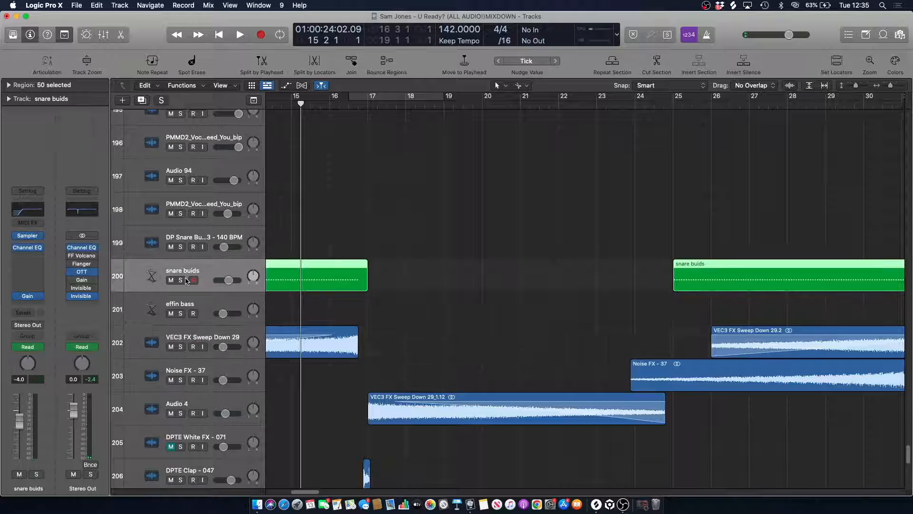
pyautogui.click(181, 280)
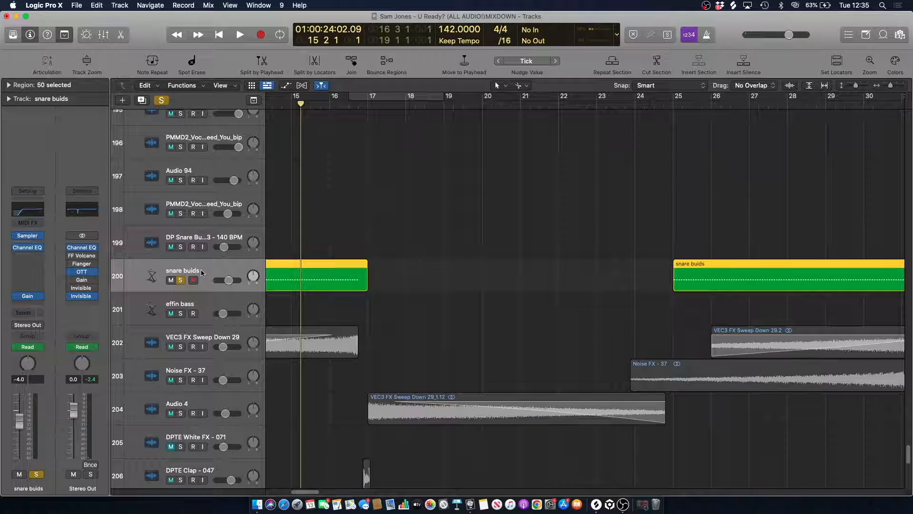
pyautogui.press('space')
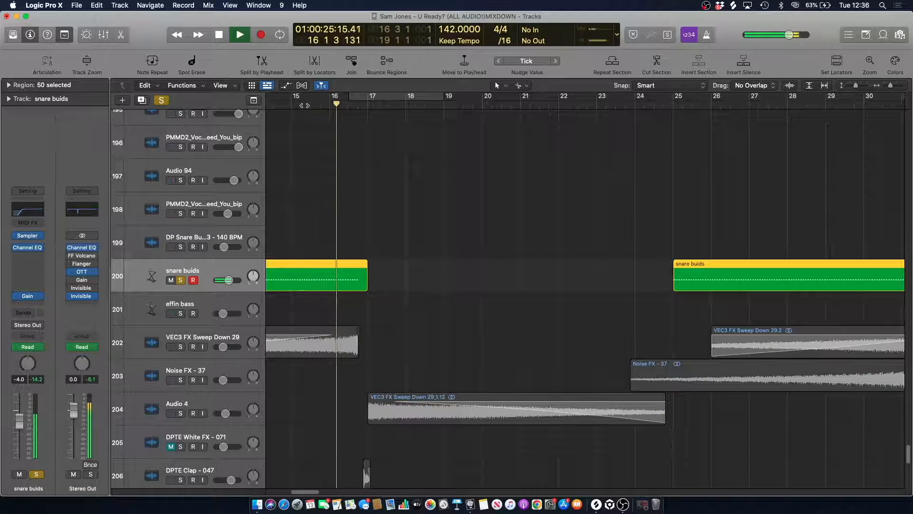
pyautogui.press('space')
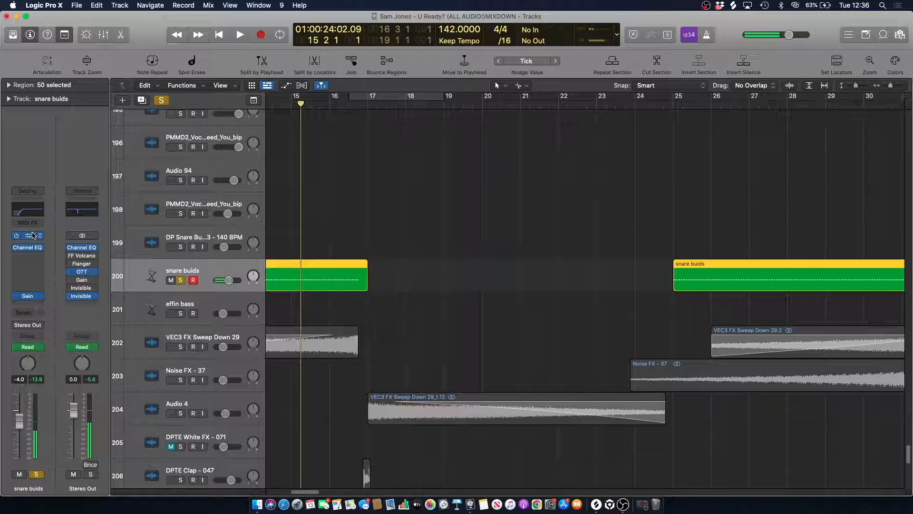
# - View the Sampler settings of the snare buids track and close the instrument window
pyautogui.click(33, 234)
pyautogui.moveTo(401, 134); pyautogui.dragTo(303, 86)
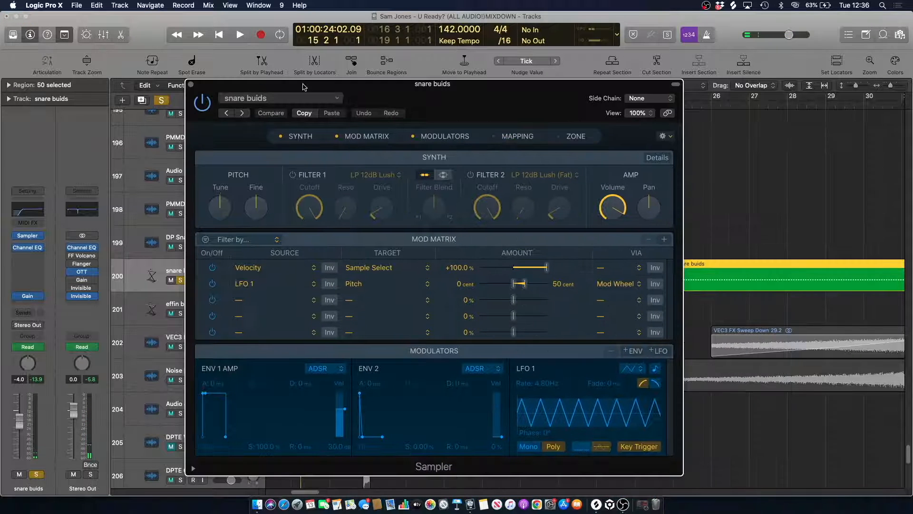
pyautogui.click(190, 85)
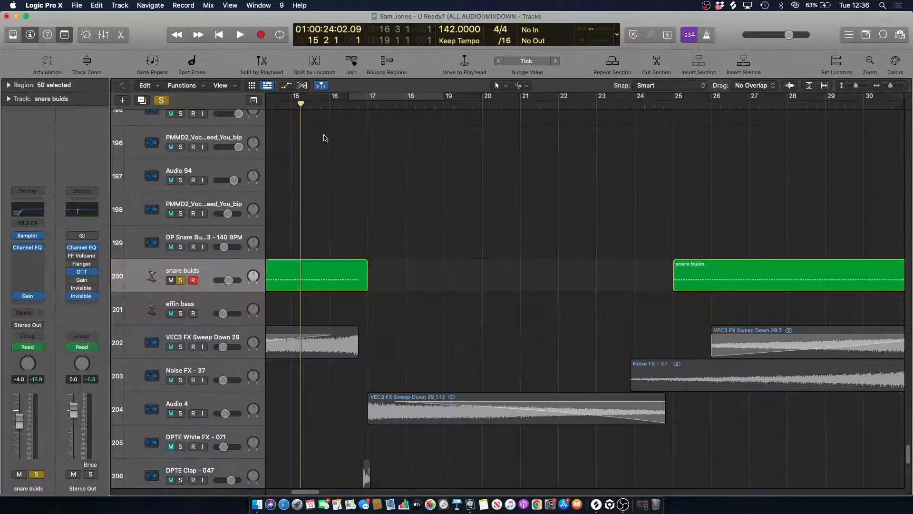
# - Clear the snare buids solo and play the full mix from bar 15 beat 2 through the drop
pyautogui.click(165, 101)
pyautogui.press('space')
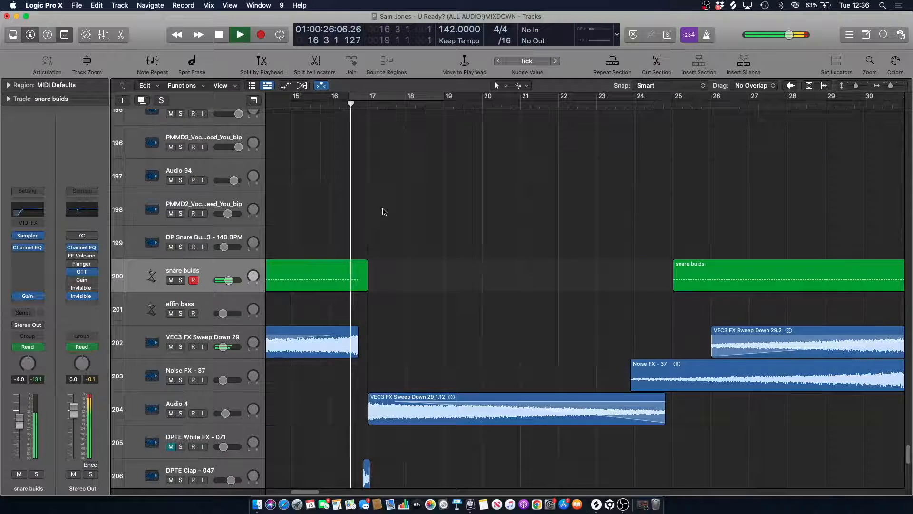
pyautogui.scroll(-5, 384, 212)
pyautogui.press('space')
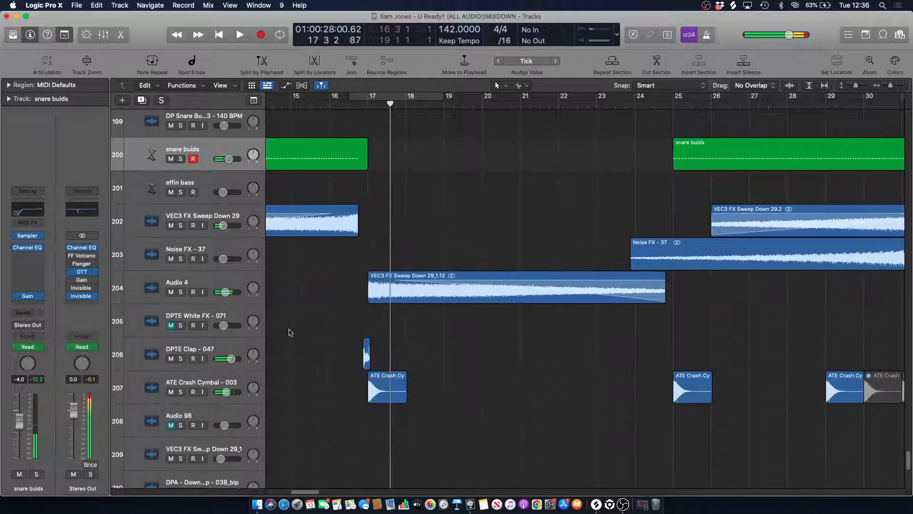
# - Solo the DPTE Clap - 047 track and audition its hit from bar 16 beat 3
pyautogui.click(203, 341)
pyautogui.click(347, 107)
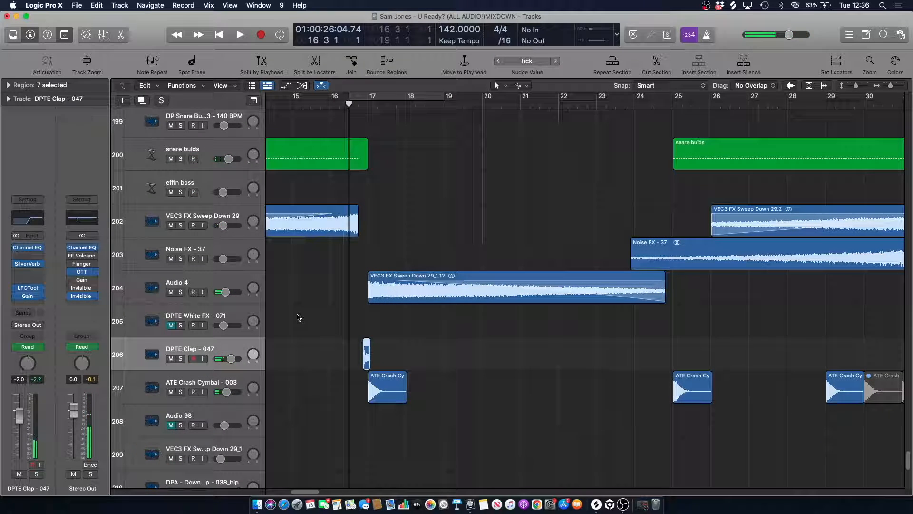
pyautogui.click(180, 360)
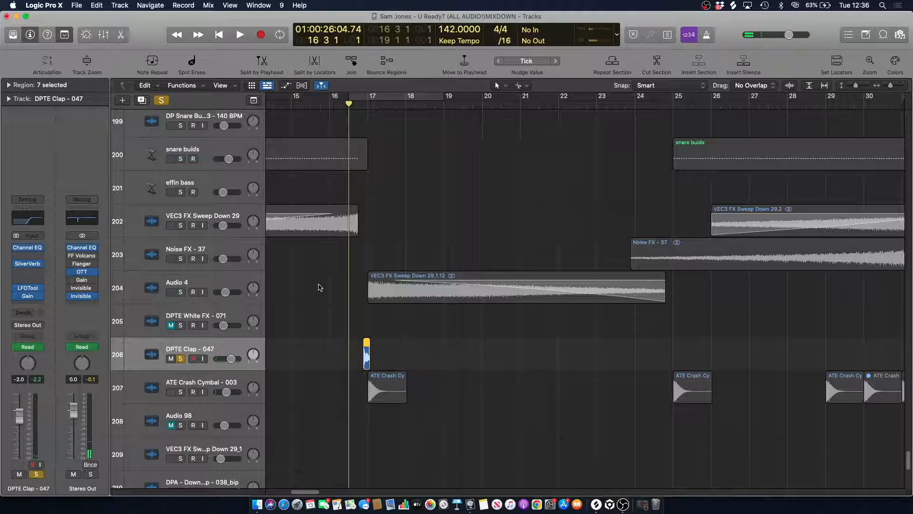
pyautogui.moveTo(338, 104); pyautogui.dragTo(358, 105)
pyautogui.click(348, 106)
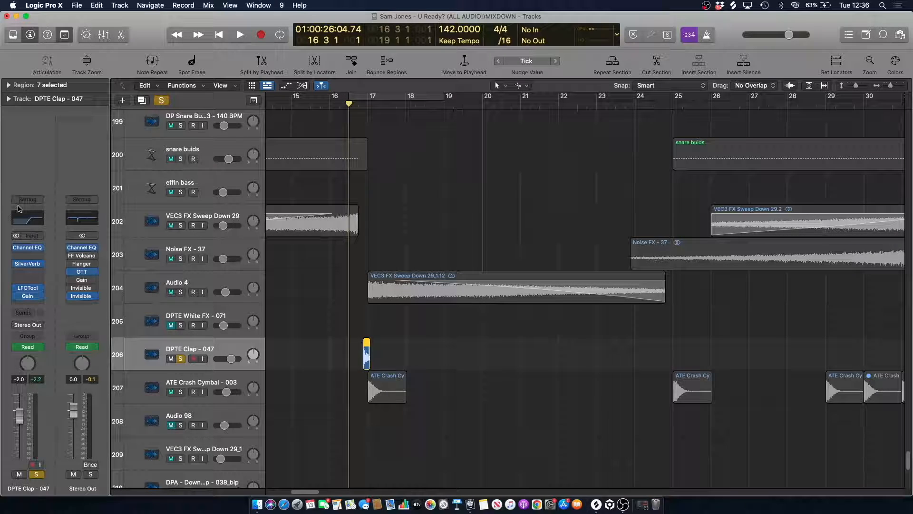
pyautogui.press('space')
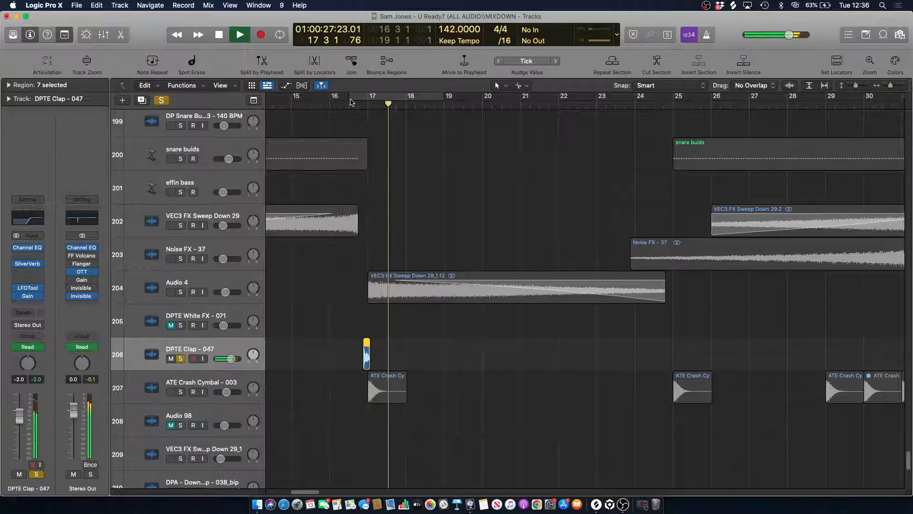
pyautogui.press('space')
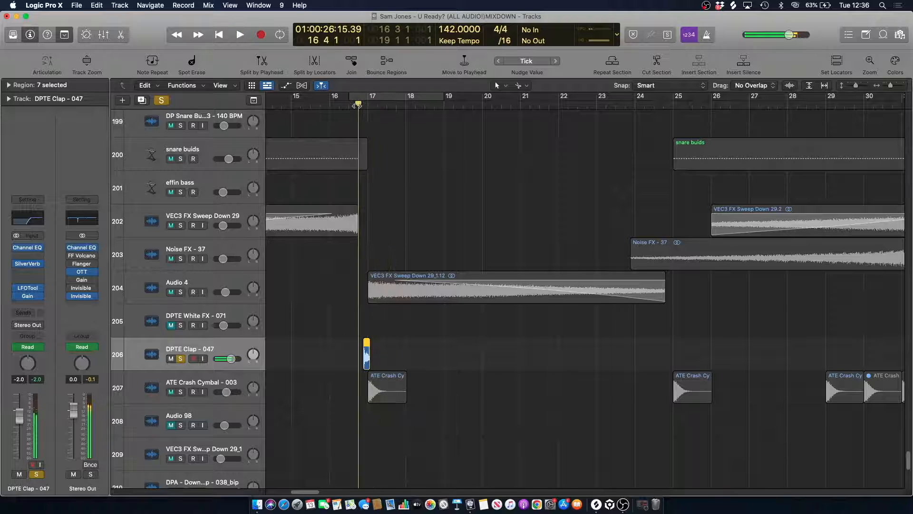
# - Bypass Channel EQ, SilverVerb and LFOTool on DPTE Clap - 047 and audition the clap without them
pyautogui.click(16, 248)
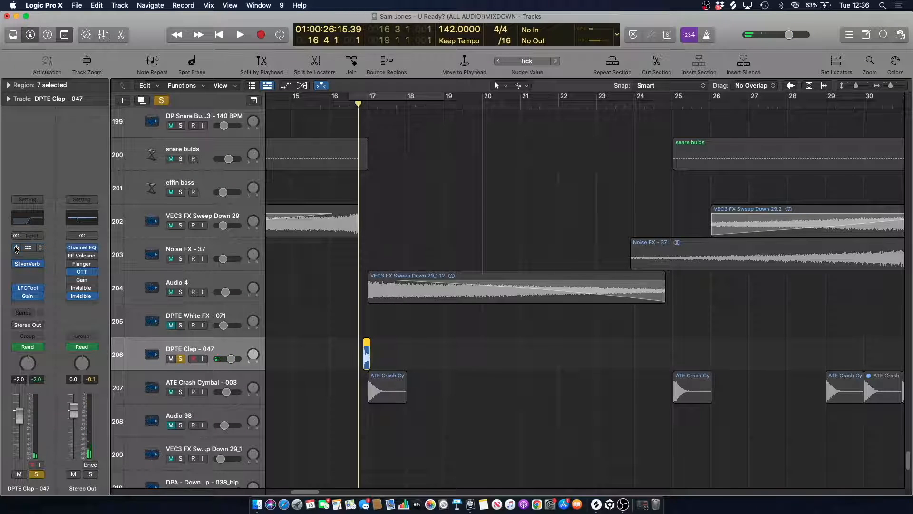
pyautogui.click(16, 288)
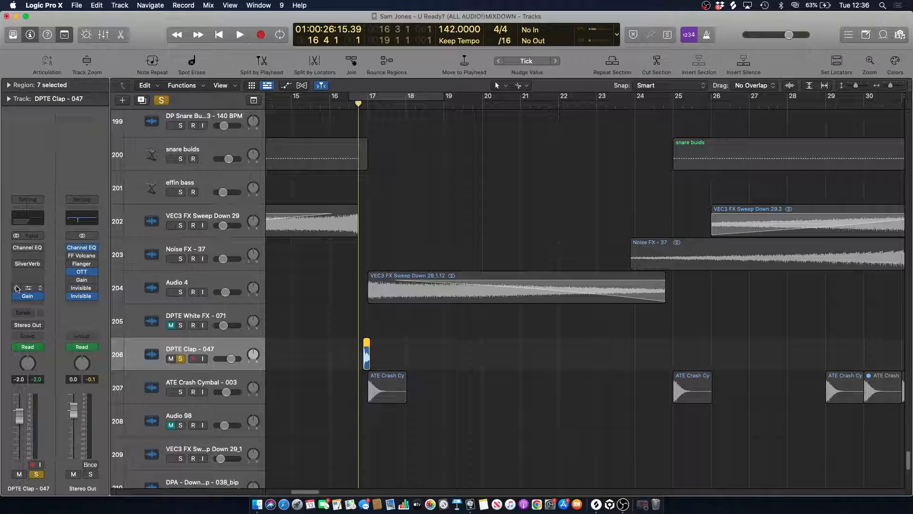
pyautogui.press('space')
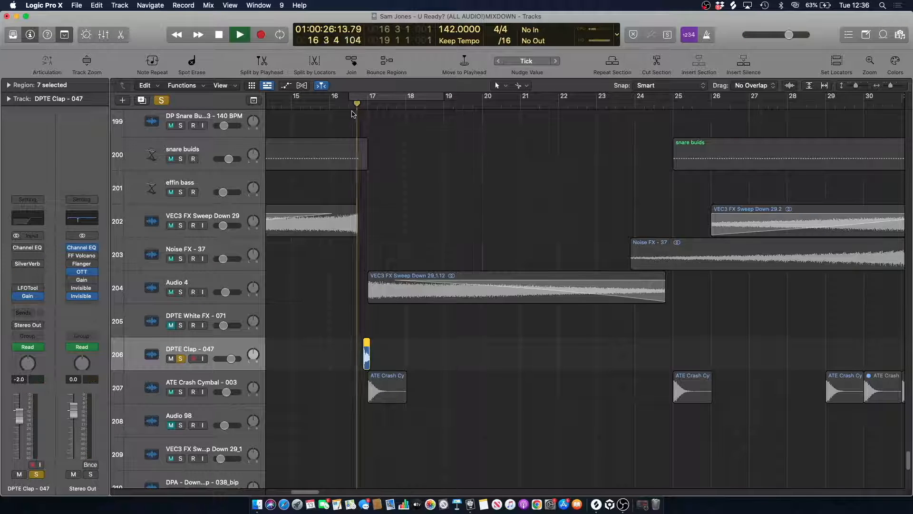
pyautogui.press('space')
# - Re-enable Channel EQ, SilverVerb and LFOTool on DPTE Clap - 047 and audition the processed clap
pyautogui.click(17, 247)
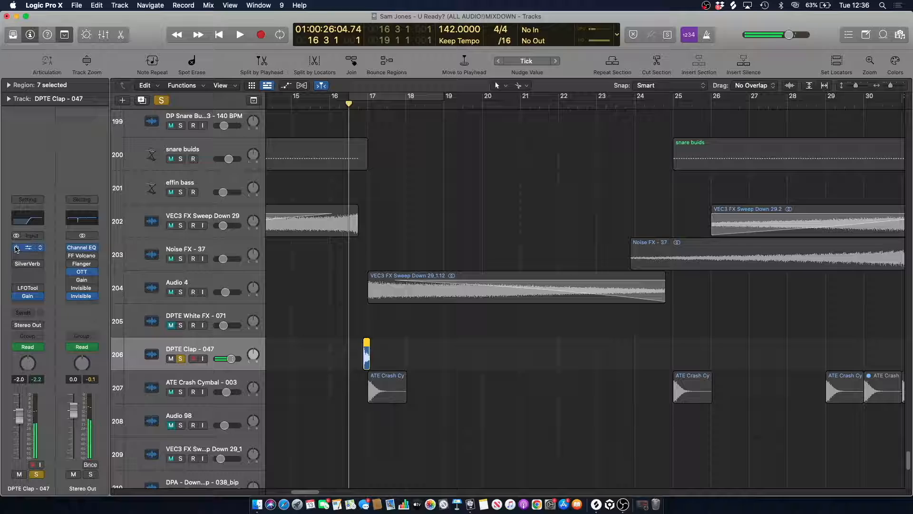
pyautogui.click(16, 263)
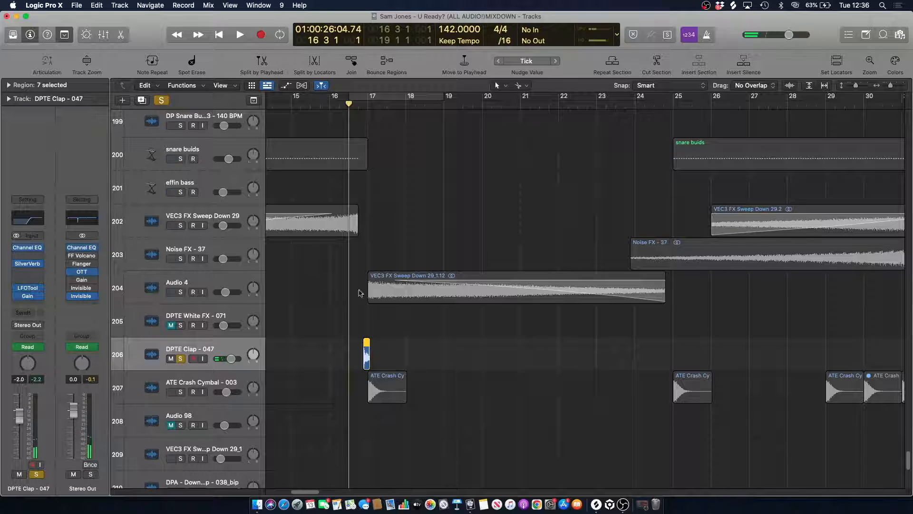
pyautogui.press('space')
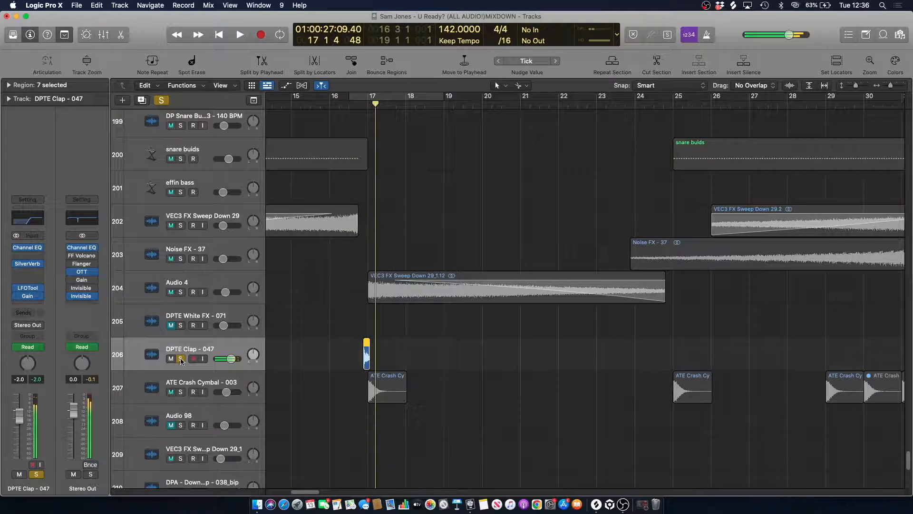
pyautogui.press('space')
# - Remove the solo from DPTE Clap - 047 and place the playhead at bar 16 beat 4
pyautogui.click(180, 359)
pyautogui.click(357, 104)
pyautogui.click(428, 210)
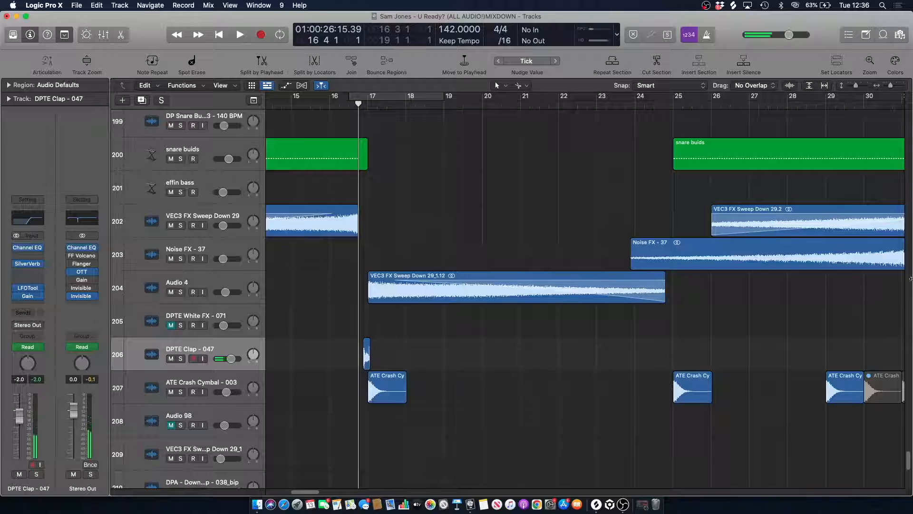
# - Solo the SJ Acid - Silky Shizz_bip track and audition its acid line leading into the drop at bar 17
pyautogui.scroll(20, 877, 291)
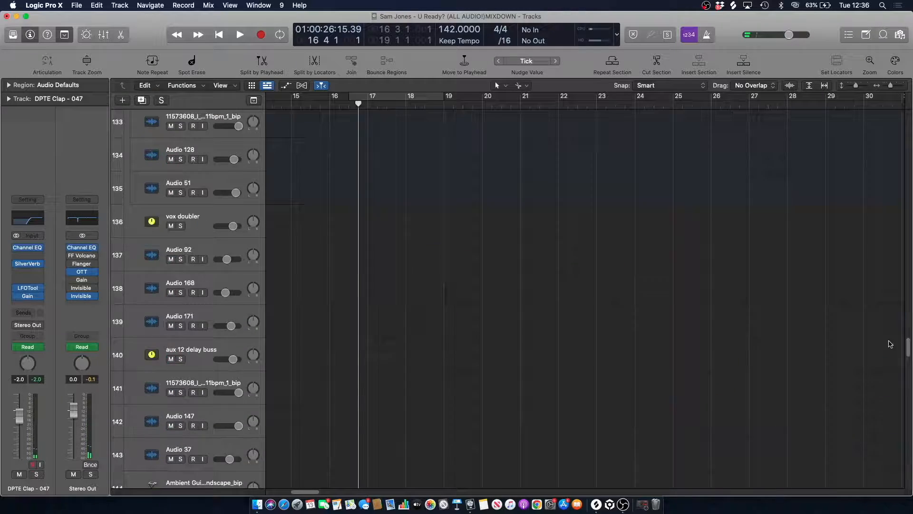
pyautogui.scroll(20, 878, 290)
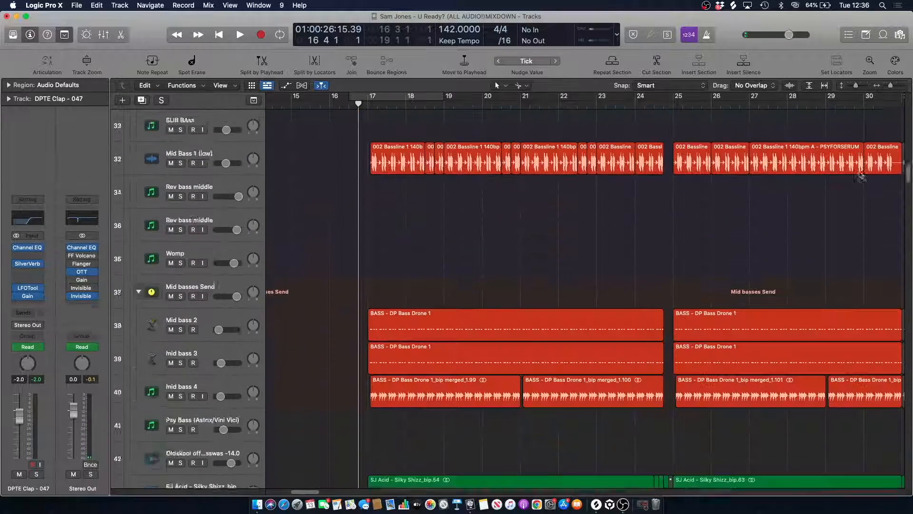
pyautogui.scroll(-2, 860, 179)
pyautogui.hscroll(-1, 298, 343)
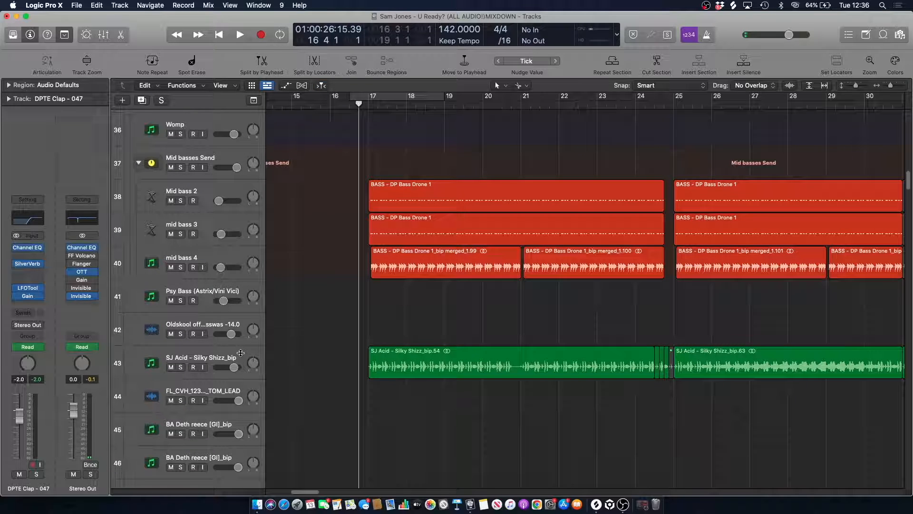
pyautogui.click(178, 367)
pyautogui.click(252, 352)
pyautogui.press('space')
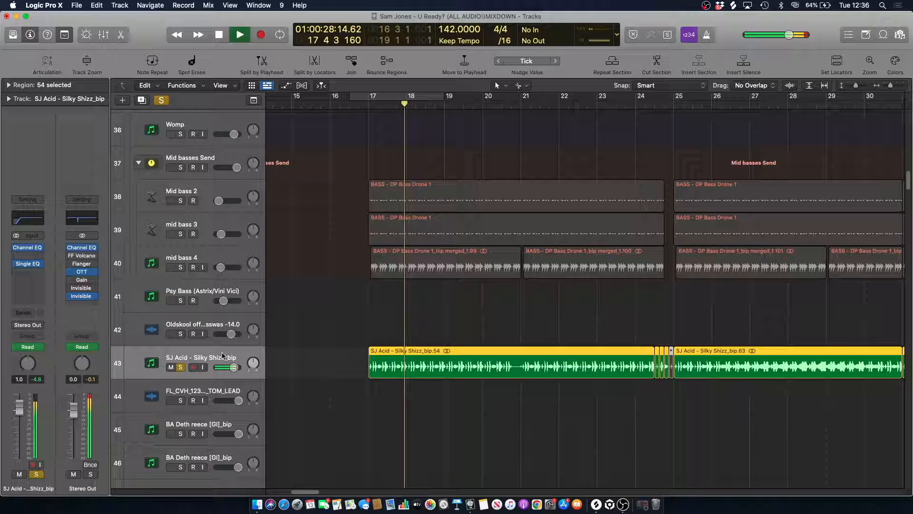
pyautogui.press('space')
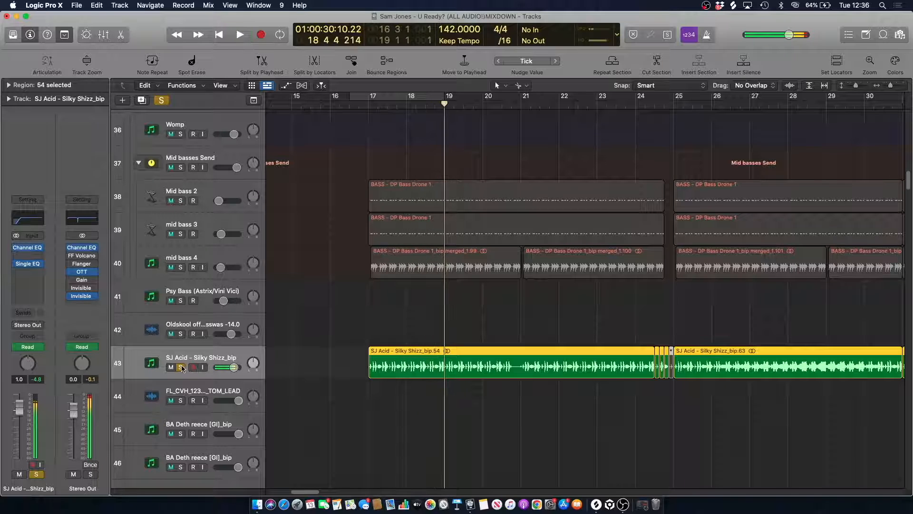
# - Remove the solo from SJ Acid - Silky Shizz_bip, place the playhead at bar 17 beat 1 and clear the region selection
pyautogui.press('s')
pyautogui.click(368, 103)
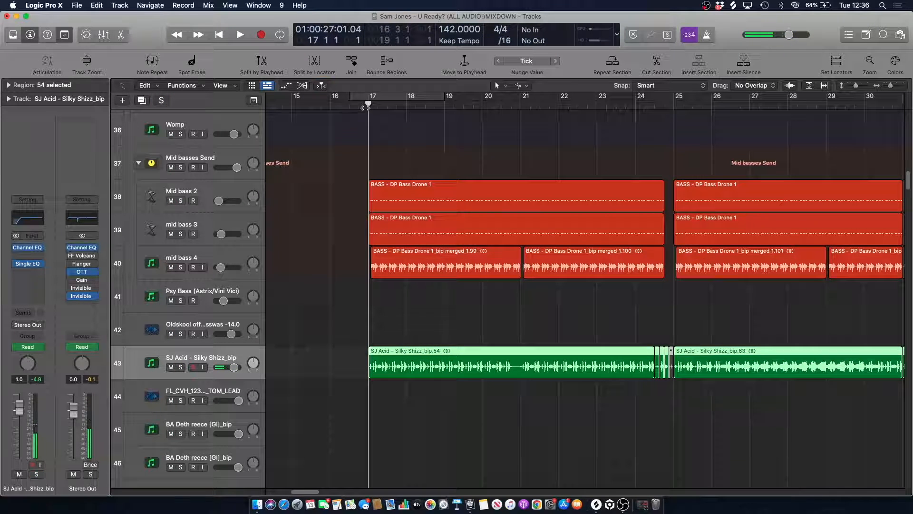
pyautogui.click(356, 148)
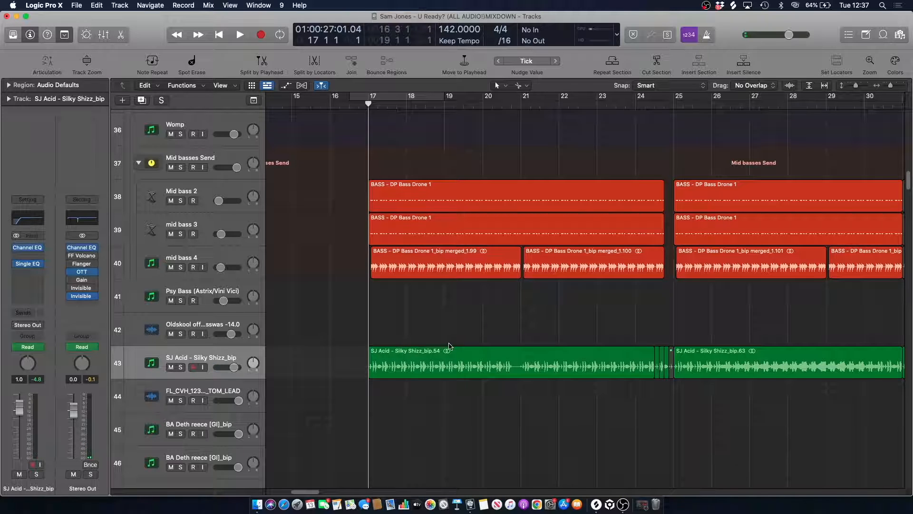
# - Solo the snares send and percs groups together, audition them from bar 17, and clear the solos with the playhead back at bar 17
pyautogui.scroll(2, 324, 198)
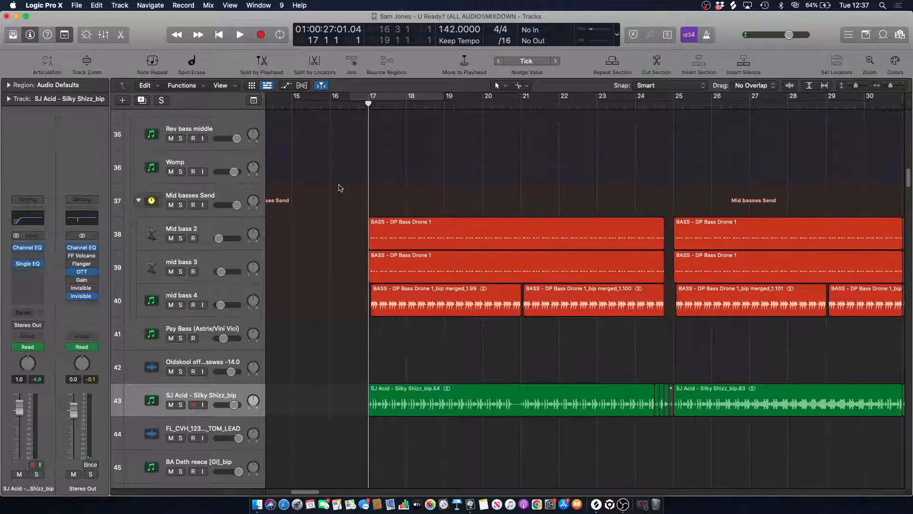
pyautogui.scroll(20, 341, 186)
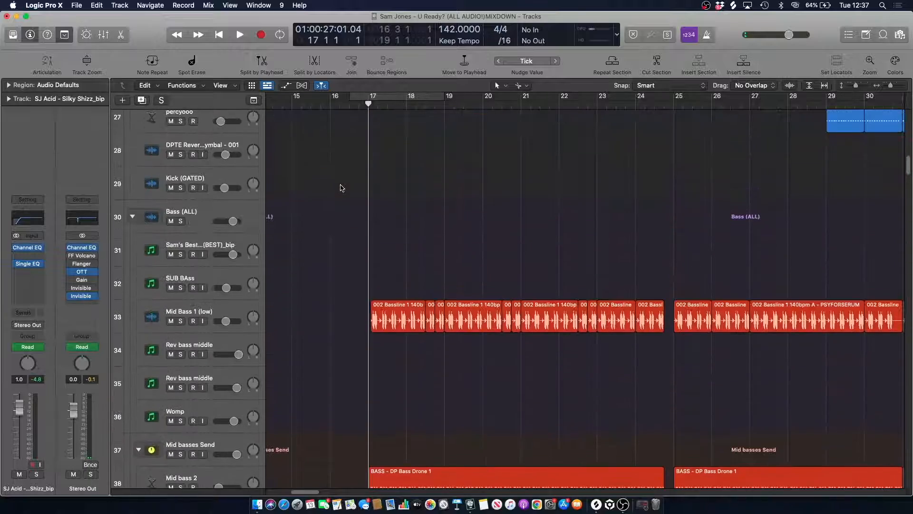
pyautogui.scroll(7, 347, 200)
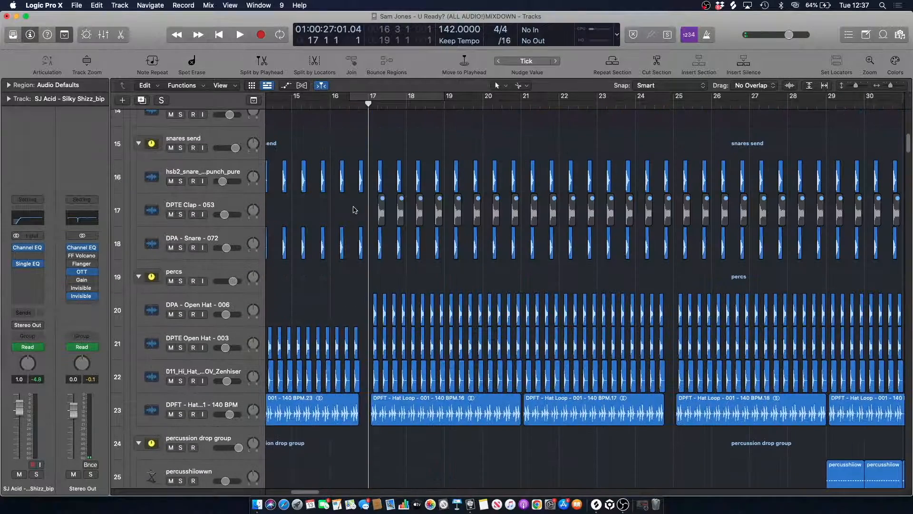
pyautogui.press('a')
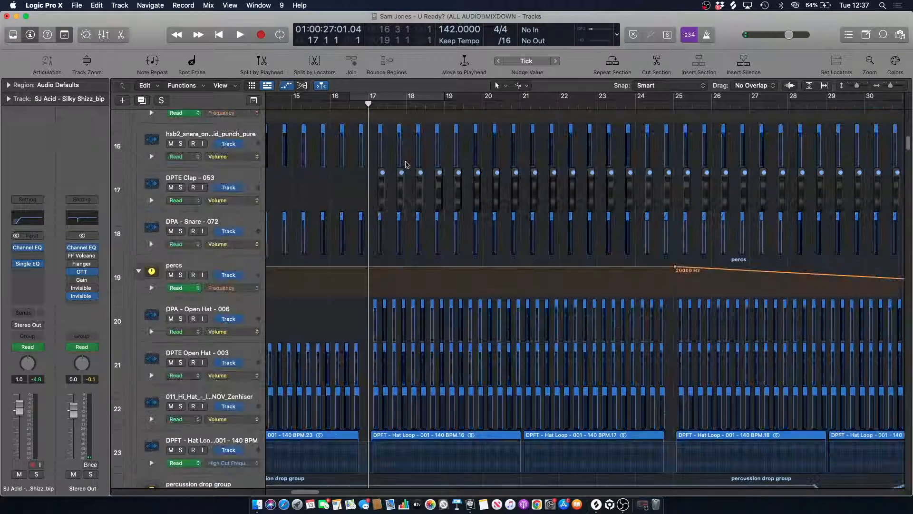
pyautogui.press('a')
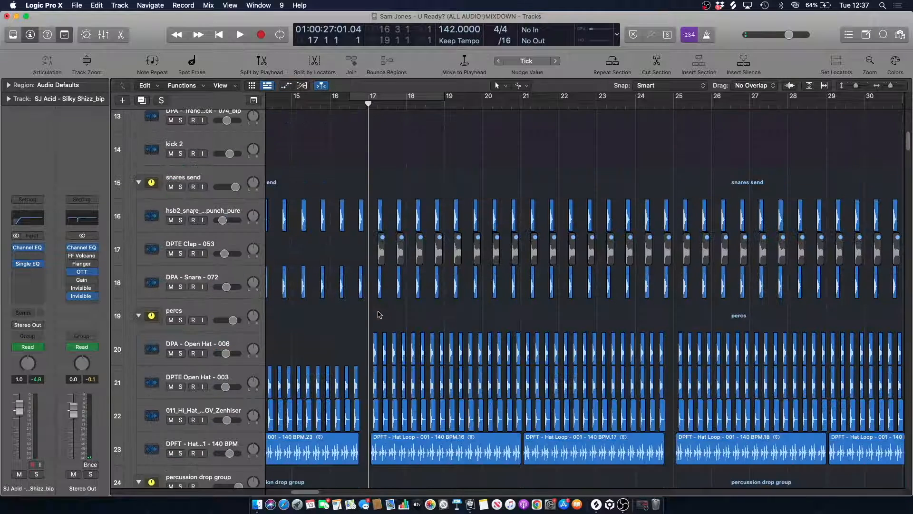
pyautogui.click(180, 187)
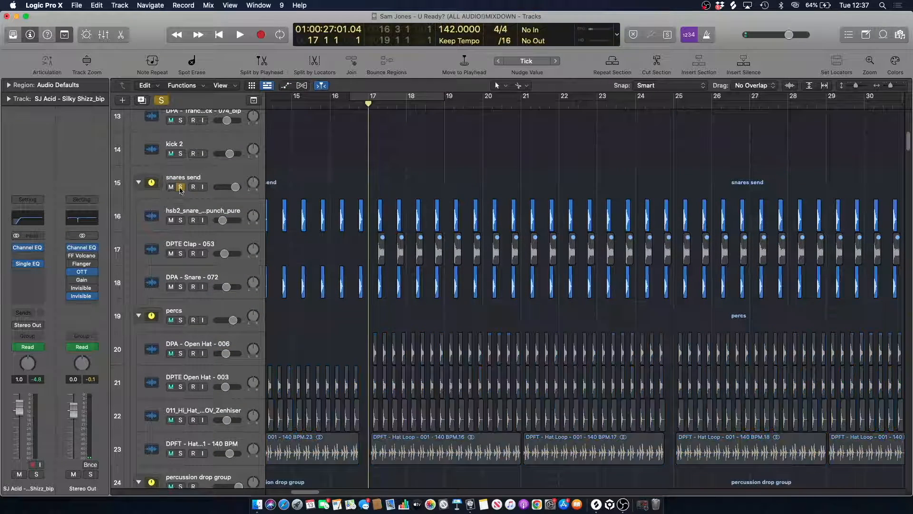
pyautogui.click(181, 320)
pyautogui.press('space')
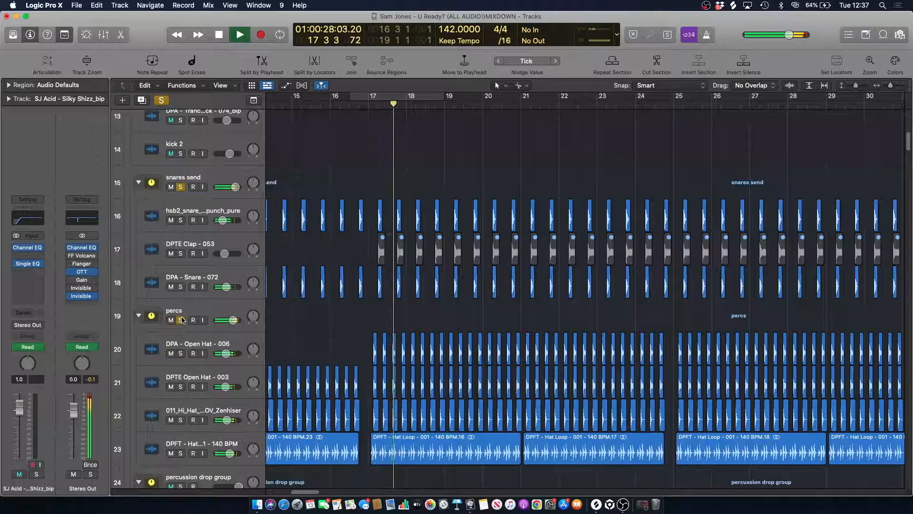
pyautogui.press('space')
pyautogui.click(161, 101)
pyautogui.click(363, 114)
# - Solo the Mid Bass 1 (low) track and audition its bassline from bar 17
pyautogui.scroll(-15, 390, 202)
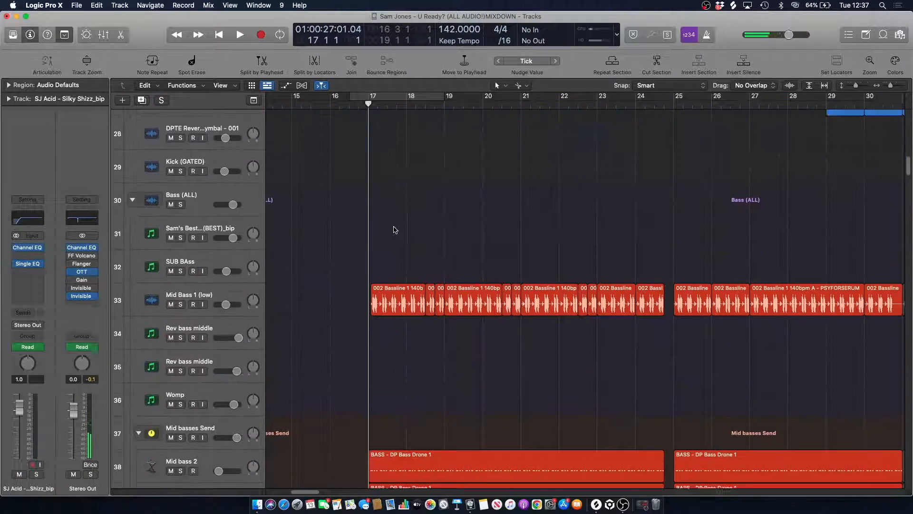
pyautogui.scroll(-1, 394, 229)
pyautogui.scroll(-1, 323, 213)
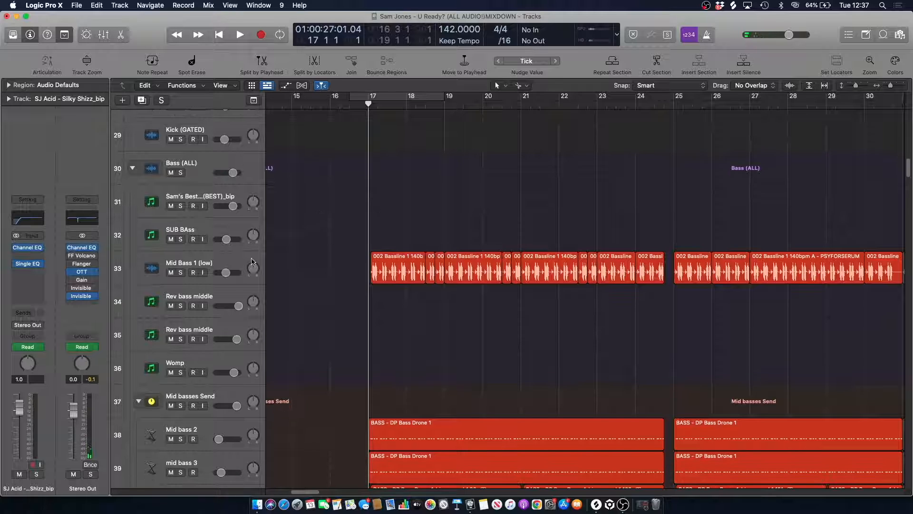
pyautogui.click(233, 261)
pyautogui.press('s')
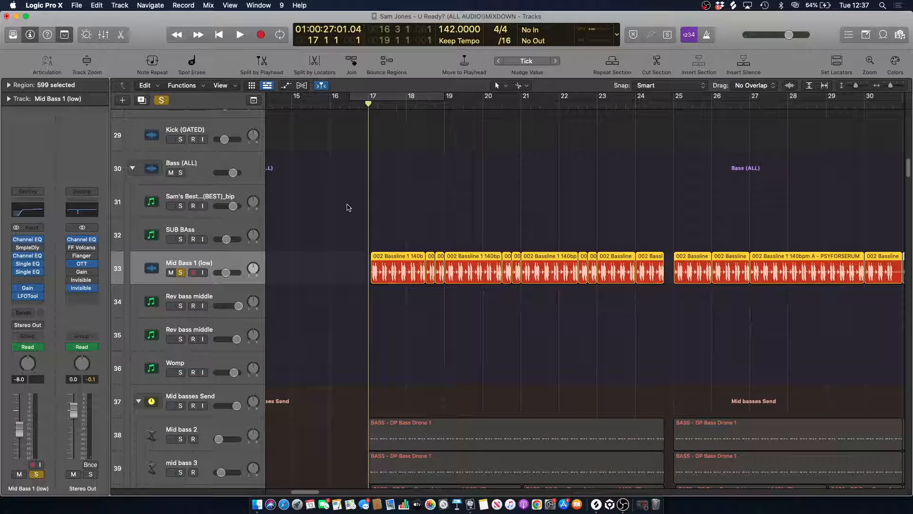
pyautogui.click(337, 190)
pyautogui.press('space')
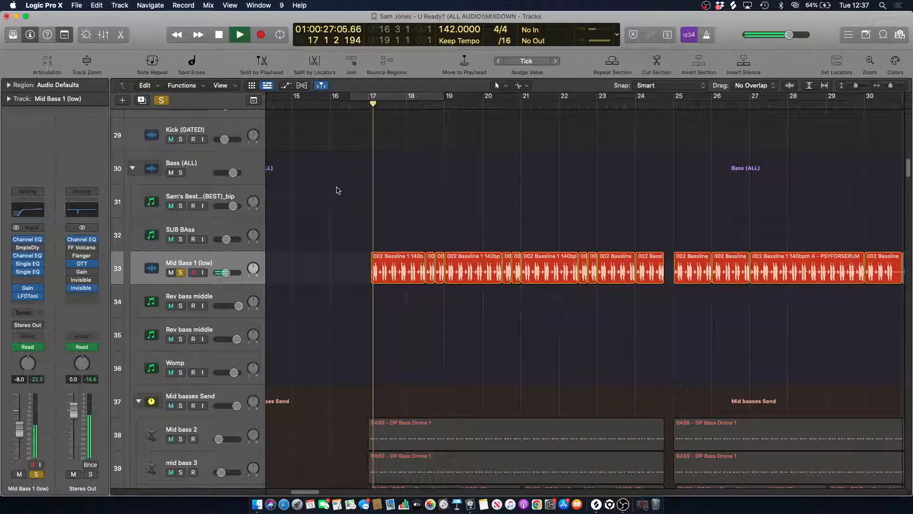
pyautogui.press('space')
# - Set a cycle range from bar 17 to bar 19 and examine the Mid Bass 1 (low) bassline regions up close
pyautogui.moveTo(367, 98); pyautogui.dragTo(443, 97)
pyautogui.hotkey('shift', 'i')
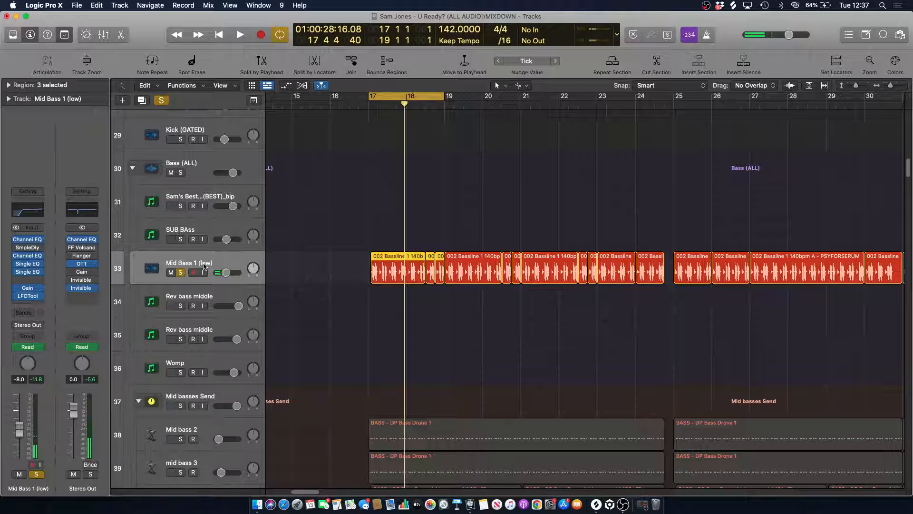
pyautogui.click(358, 233)
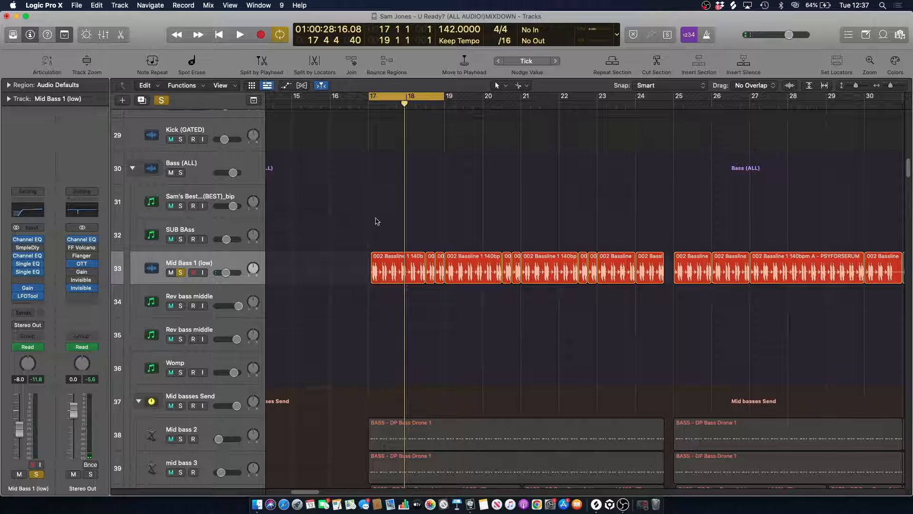
pyautogui.moveTo(892, 86); pyautogui.dragTo(898, 89)
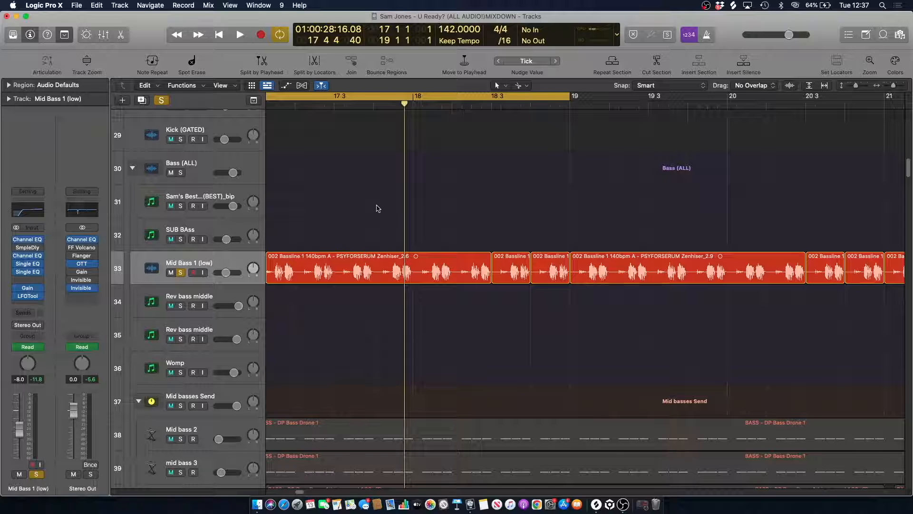
pyautogui.moveTo(896, 85); pyautogui.dragTo(893, 85)
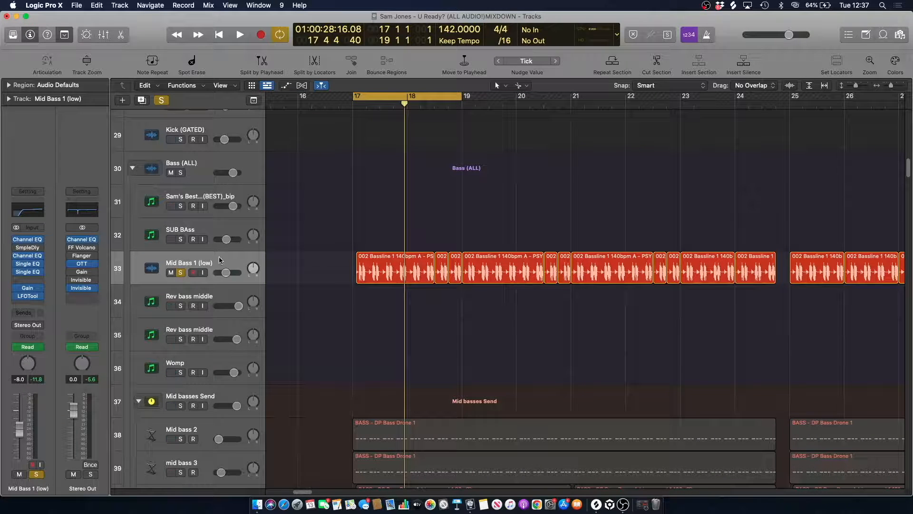
# - Bypass both Channel EQs, both Single EQs, Gain and LFOTool on Mid Bass 1 (low) and audition the dry bassline
pyautogui.click(219, 258)
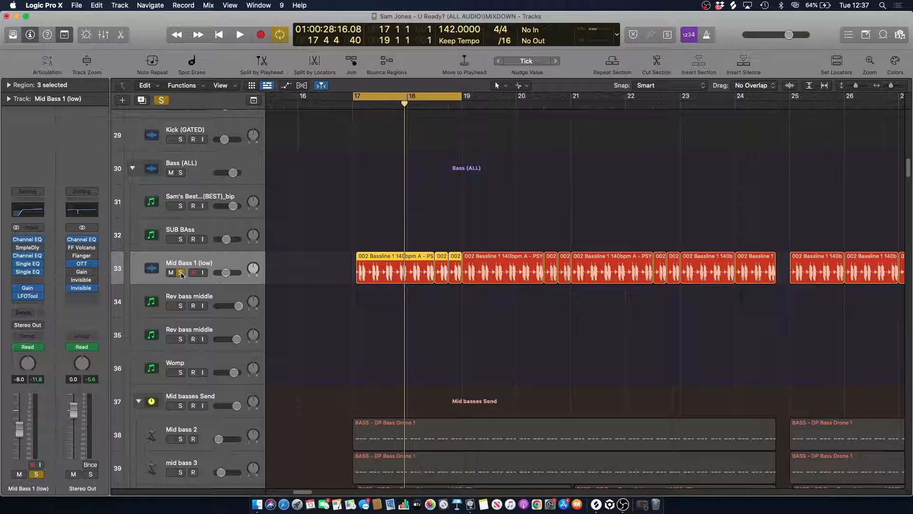
pyautogui.click(17, 239)
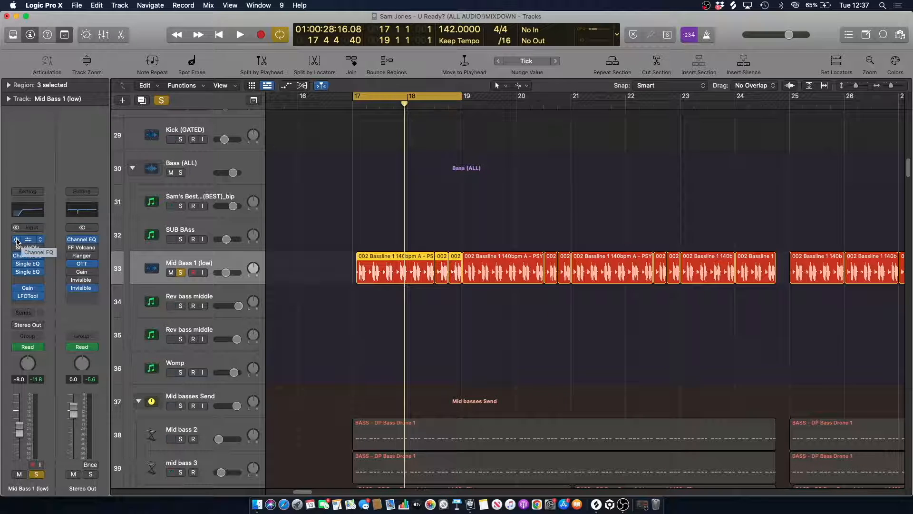
pyautogui.click(14, 265)
pyautogui.click(15, 273)
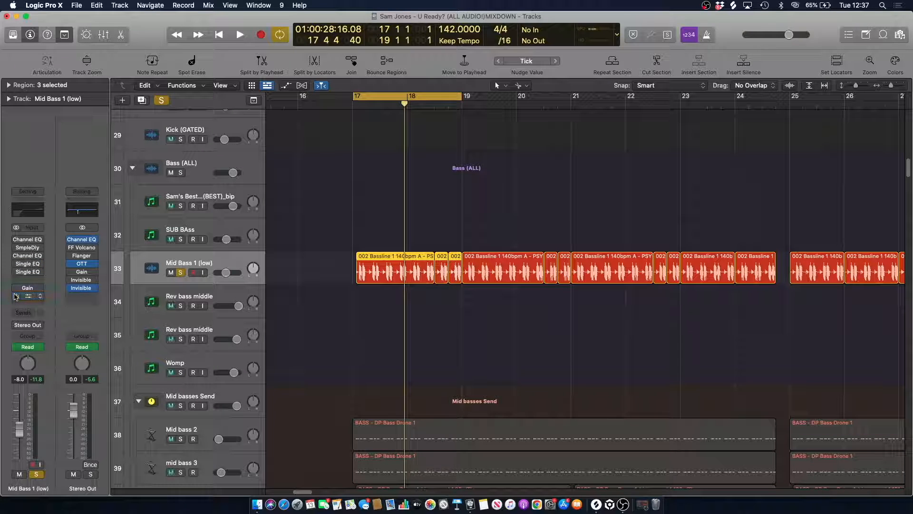
pyautogui.press('space')
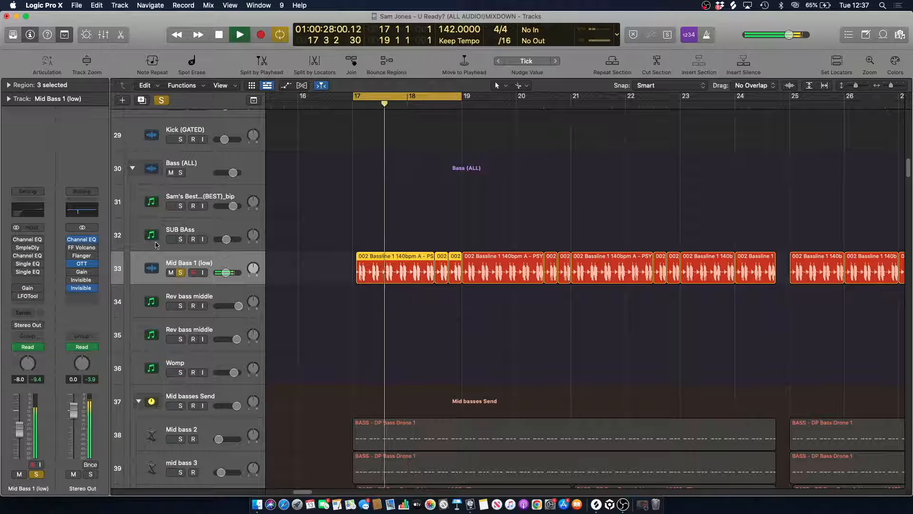
pyautogui.press('space')
# - Re-enable the two Channel EQs and two Single EQs on Mid Bass 1 (low), auditioning the bassline between changes
pyautogui.click(15, 240)
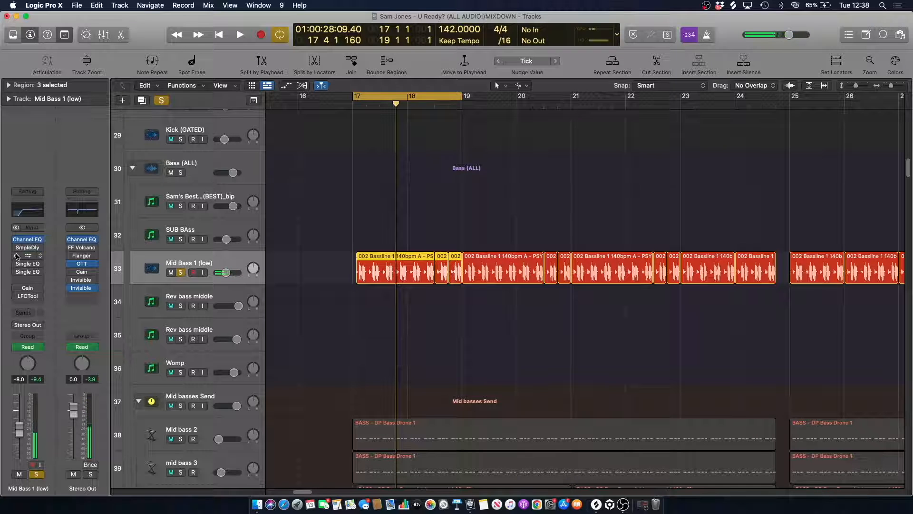
pyautogui.press('space')
pyautogui.press('space')
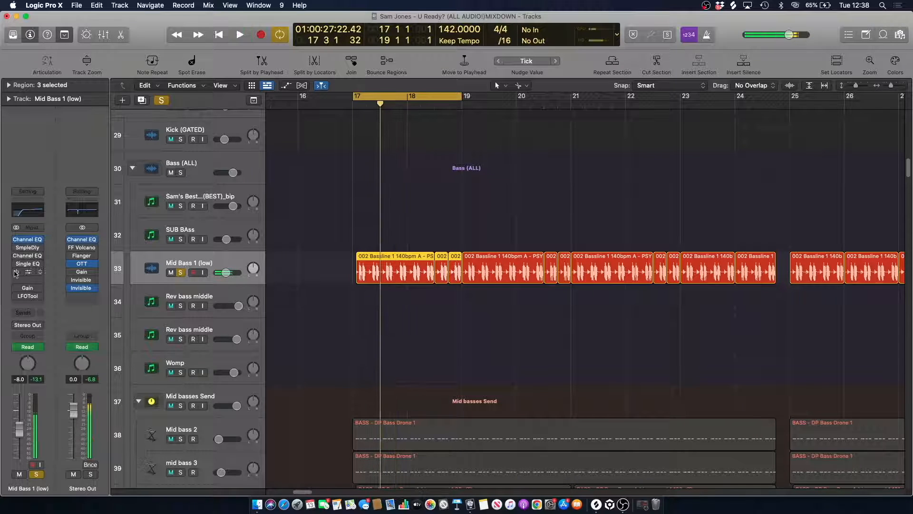
pyautogui.press('space')
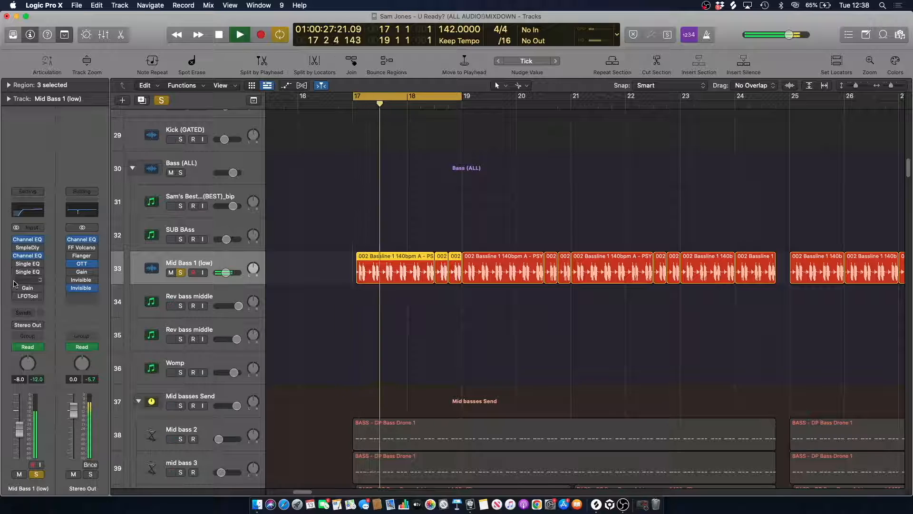
pyautogui.press('space')
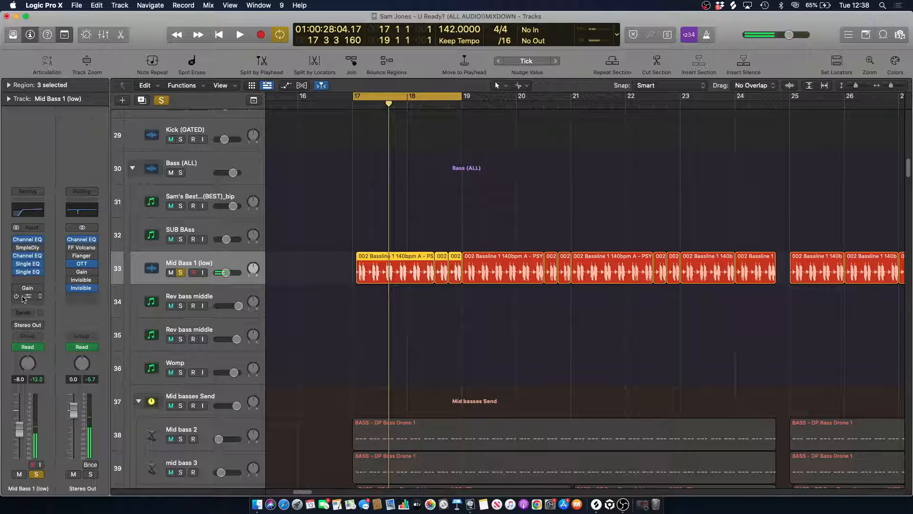
# - Re-enable LFOTool and Gain on Mid Bass 1 (low) and audition the fully processed bassline
pyautogui.press('space')
pyautogui.press('space')
pyautogui.press('space')
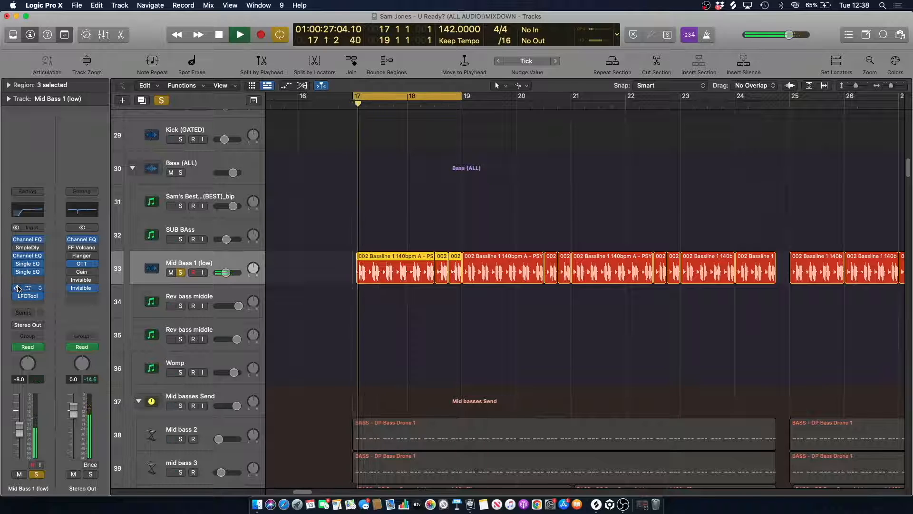
pyautogui.press('space')
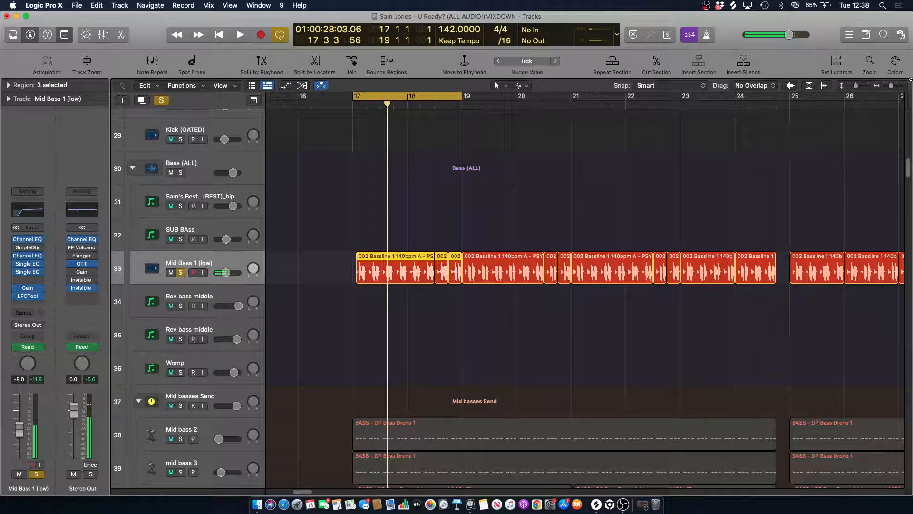
# - Show track automation across the arrangement, display the Gain plug-in's gain lane on Mid Bass 1 (low), and turn off the cycle range
pyautogui.moveTo(888, 86); pyautogui.dragTo(885, 87)
pyautogui.press('a')
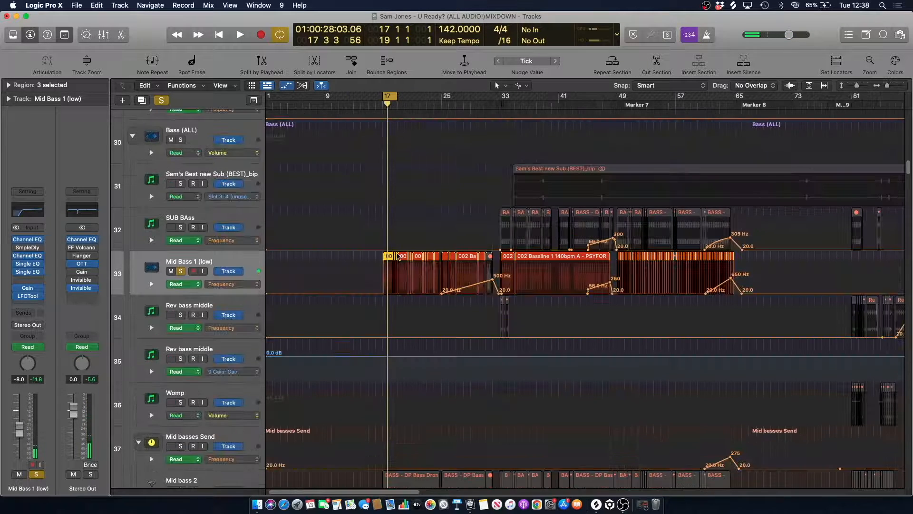
pyautogui.click(222, 283)
pyautogui.click(427, 251)
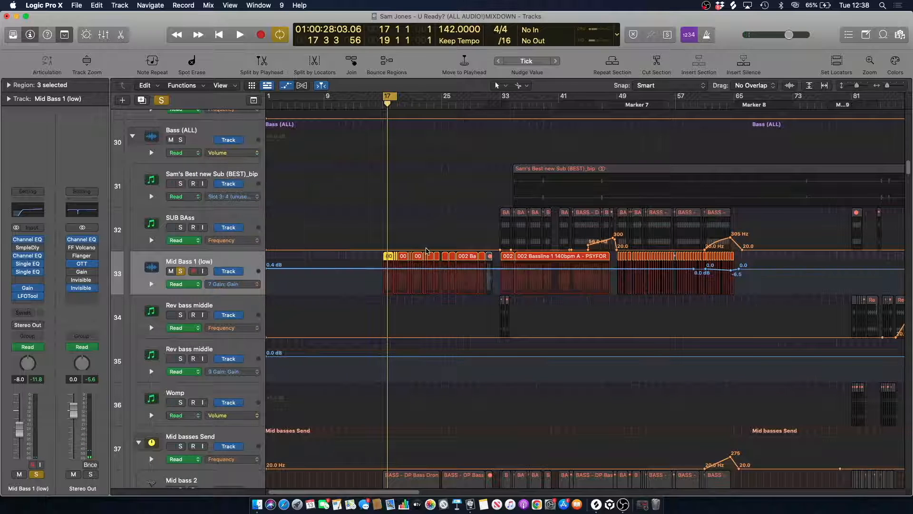
pyautogui.click(389, 94)
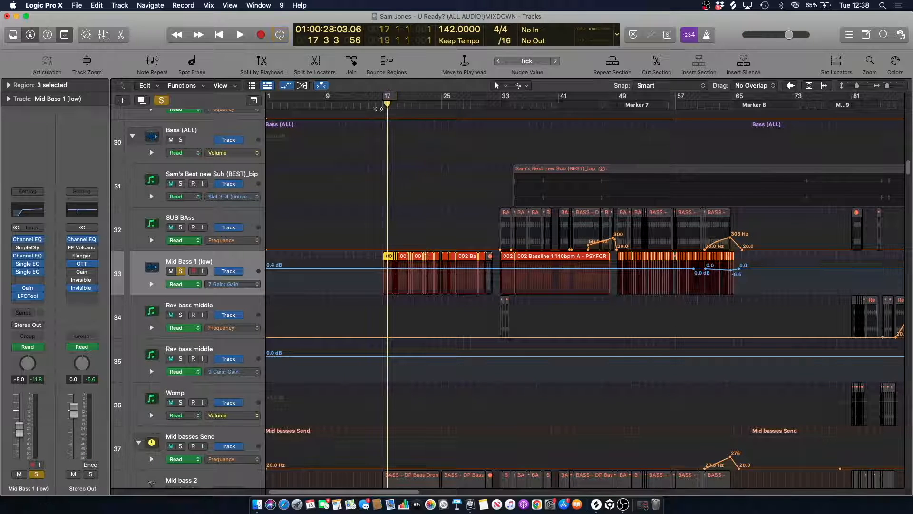
# - Return the playhead to bar 17, clear the solo on Mid Bass 1 (low) and hide the track automation
pyautogui.click(381, 101)
pyautogui.click(162, 100)
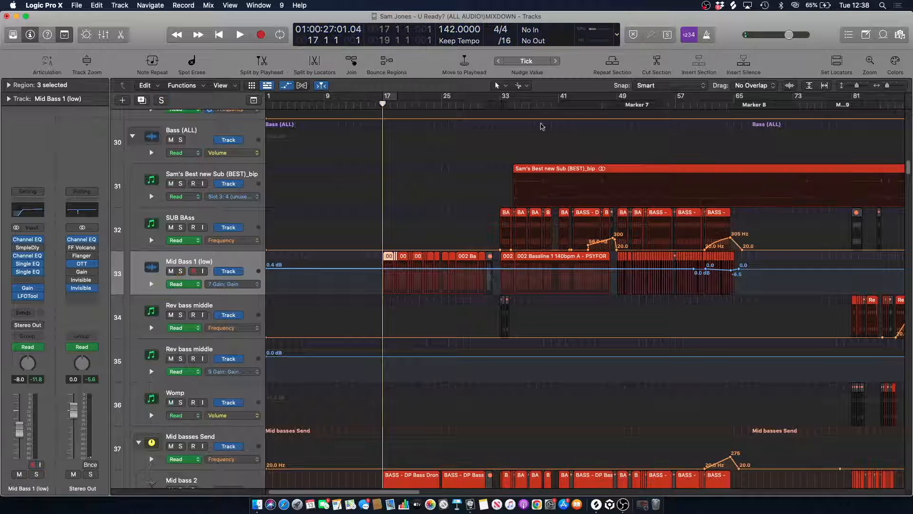
pyautogui.moveTo(891, 89); pyautogui.dragTo(891, 88)
pyautogui.press('a')
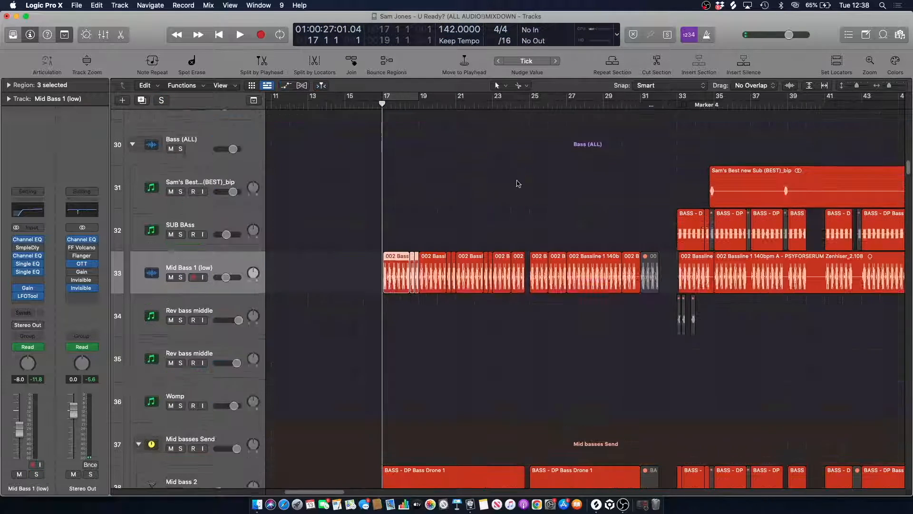
# - Deselect all regions, audition the Mid basses Send group in solo from bar 17, and clear its solo
pyautogui.scroll(2, 363, 202)
pyautogui.scroll(-6, 363, 202)
pyautogui.click(364, 203)
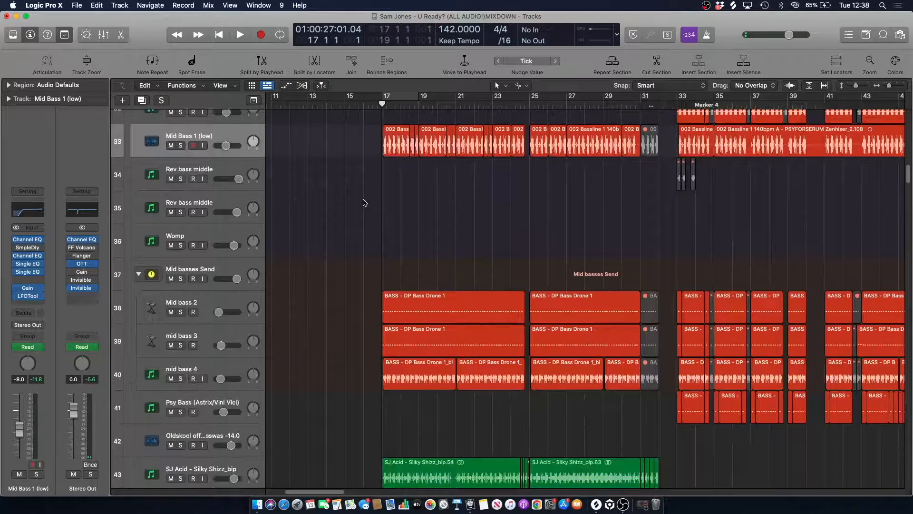
pyautogui.scroll(5, 365, 203)
pyautogui.scroll(-4, 365, 204)
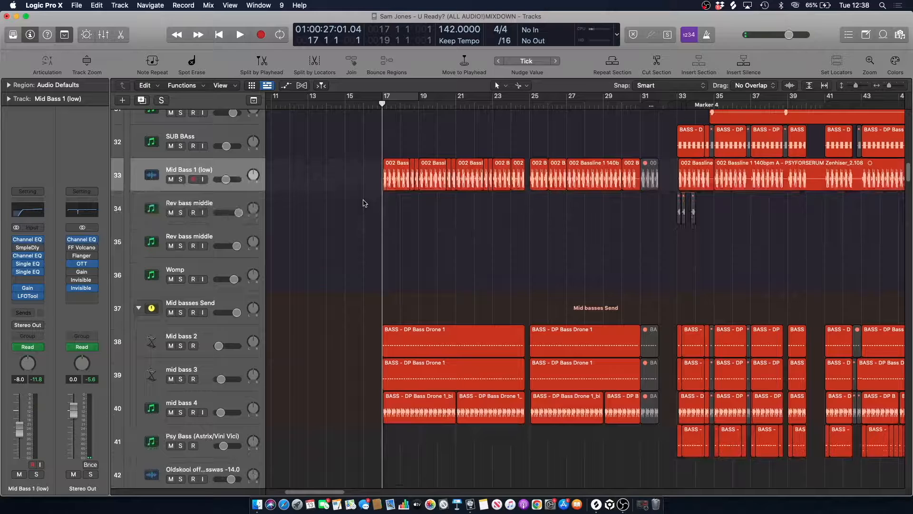
pyautogui.click(180, 313)
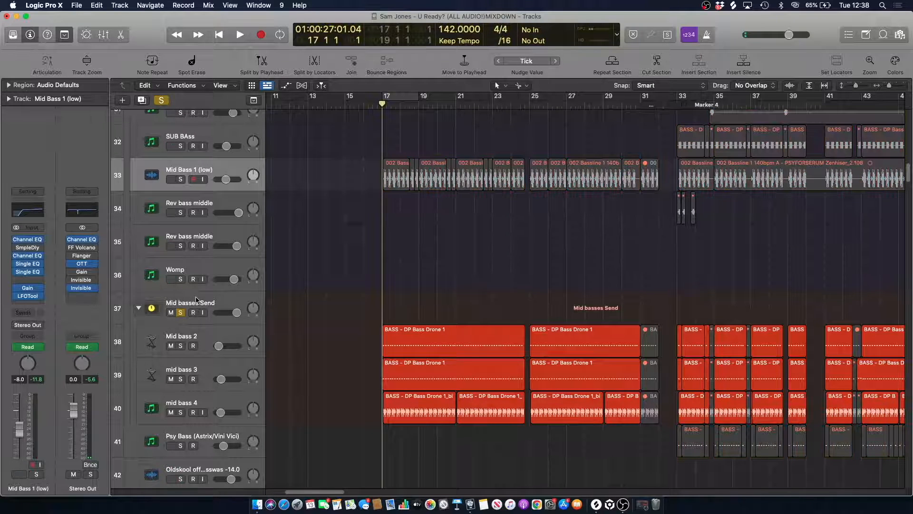
pyautogui.press('space')
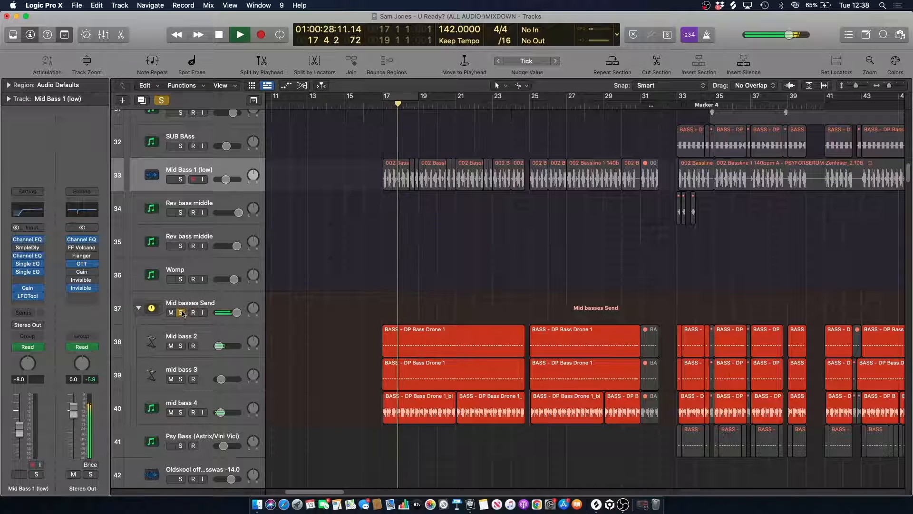
pyautogui.click(181, 312)
pyautogui.press('space')
pyautogui.click(394, 96)
# - Audition the Mid bass 2 track in solo around bar 17 and clear its solo
pyautogui.scroll(-4, 344, 255)
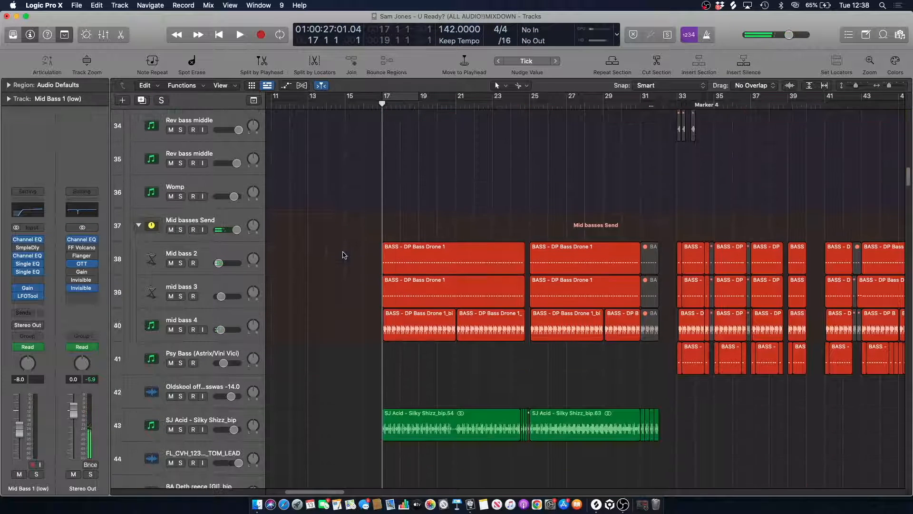
pyautogui.click(181, 263)
pyautogui.press('space')
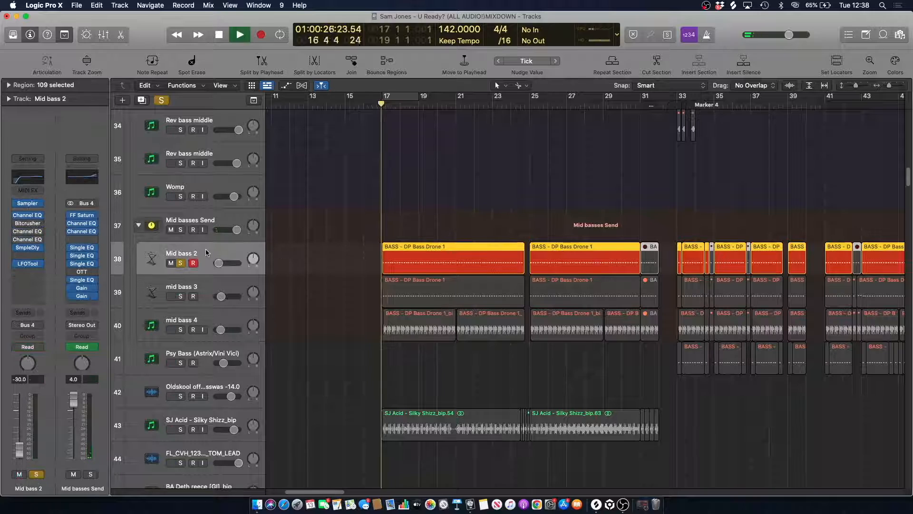
pyautogui.press('space')
pyautogui.click(181, 263)
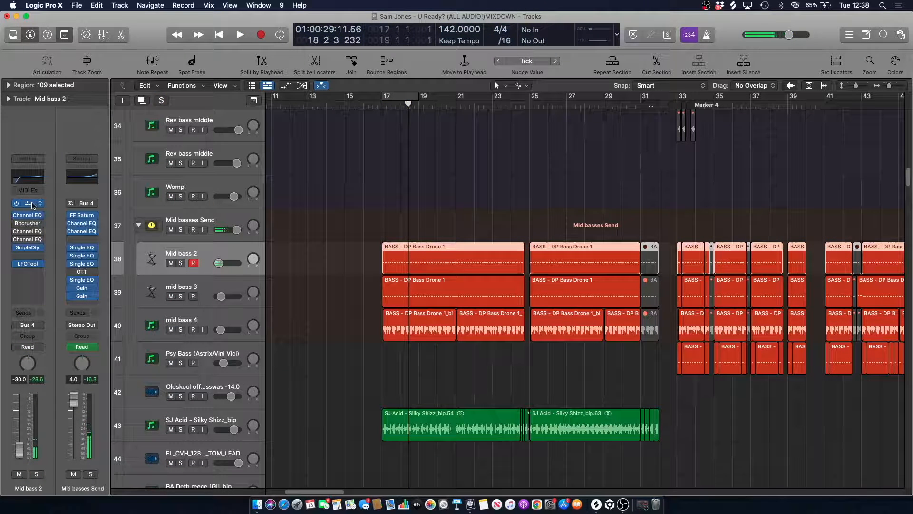
# - Show the Sampler settings on Mid bass 2, examine its synth and modulation sections, and hide the plug-in window
pyautogui.press('v')
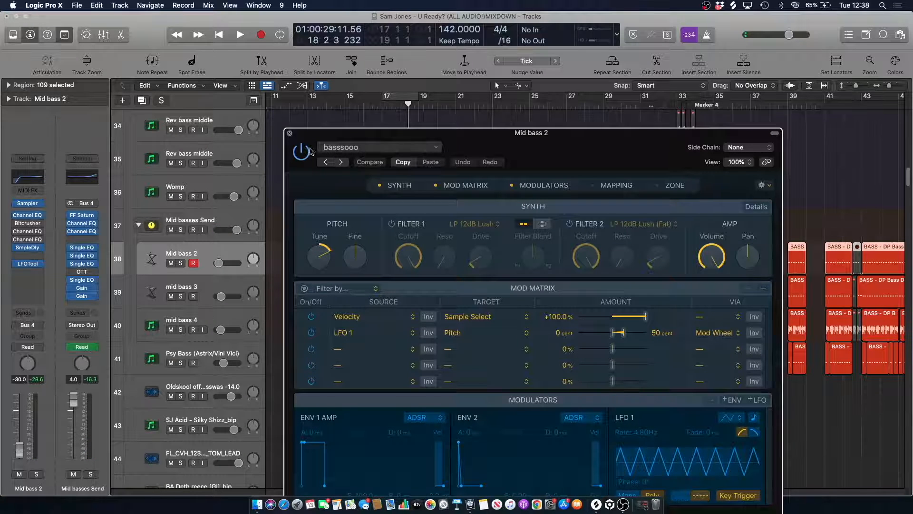
pyautogui.press('v')
pyautogui.click(603, 179)
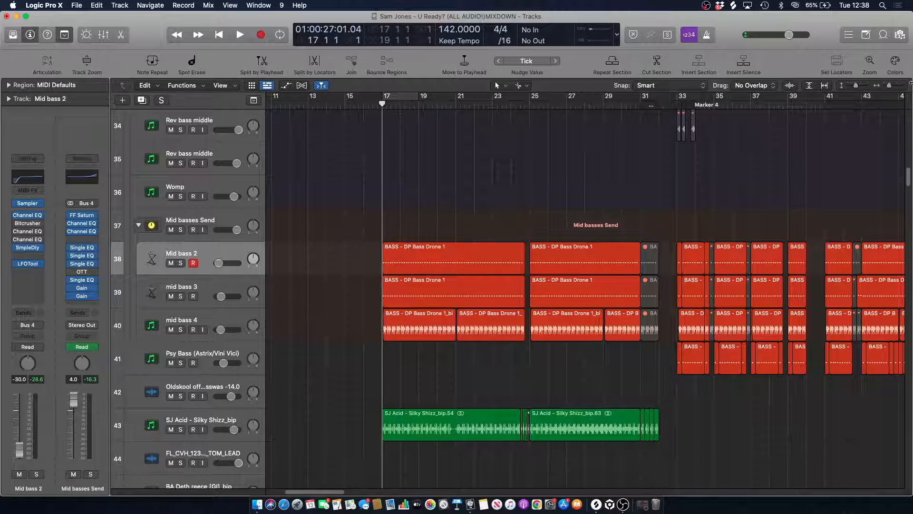
# - Audition the mid bass 3 track in solo from bar 17, clear its solo and return the playhead to bar 17
pyautogui.moveTo(890, 84); pyautogui.dragTo(893, 84)
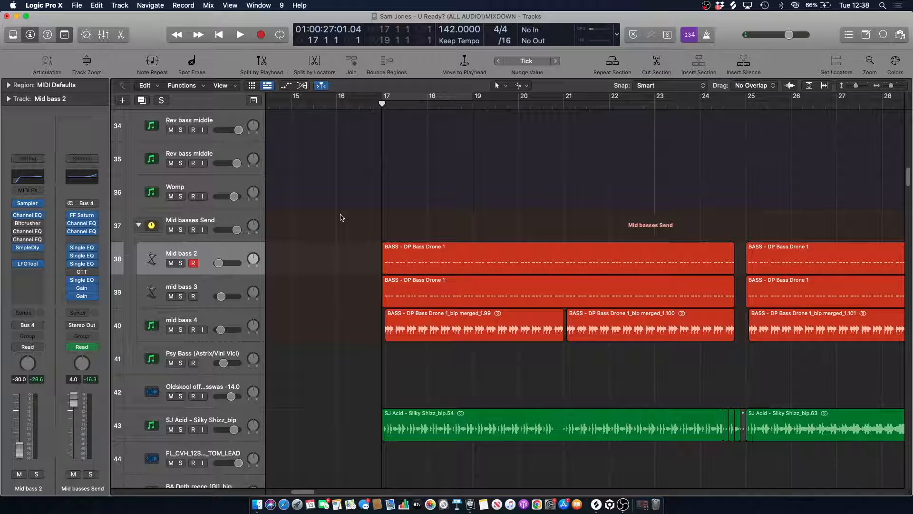
pyautogui.click(220, 284)
pyautogui.press('s')
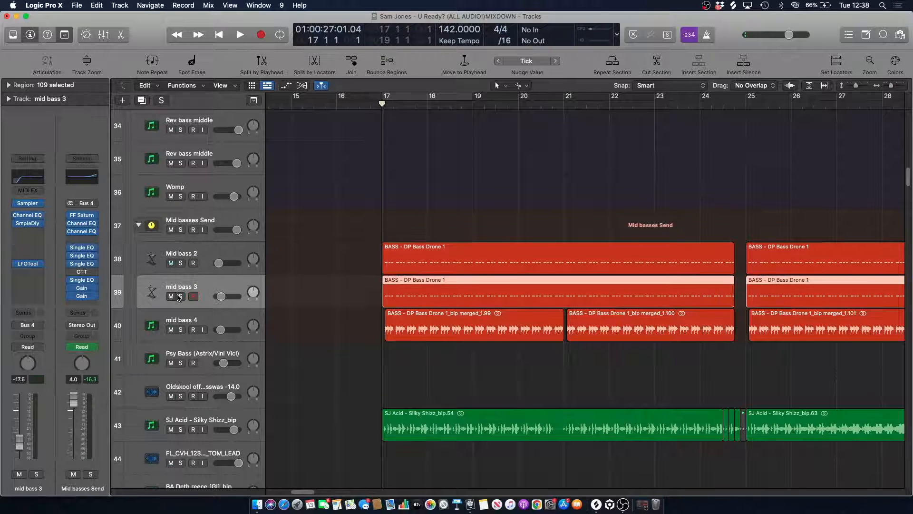
pyautogui.press('space')
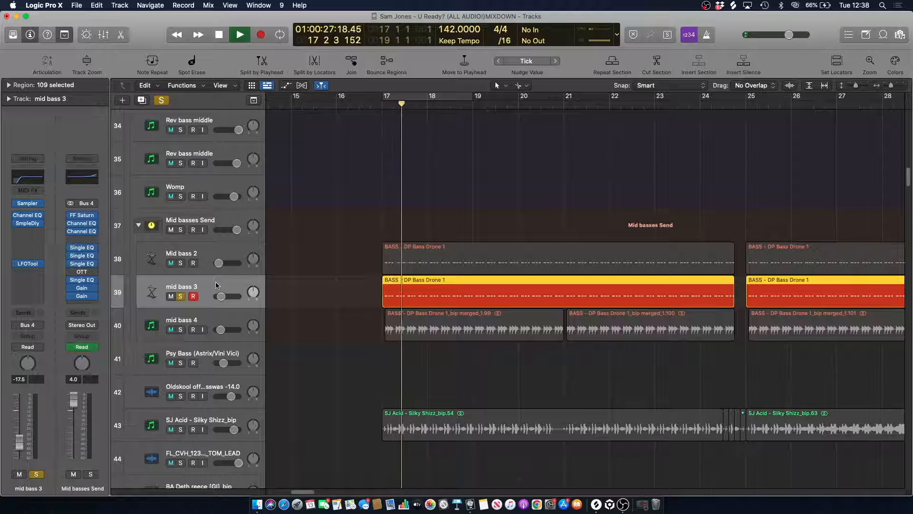
pyautogui.press('space')
pyautogui.press('s')
pyautogui.click(383, 105)
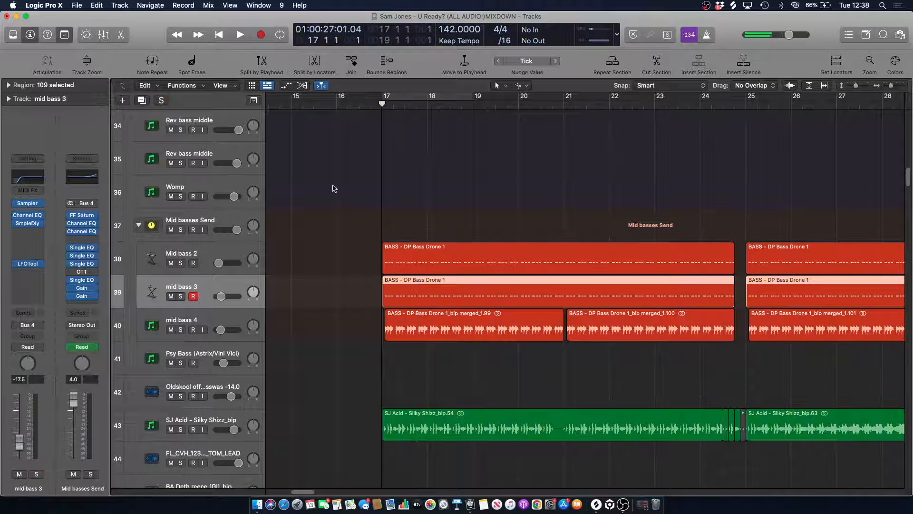
# - Play from bar 17 with the Mid basses Send group soloed, and release the solo while playback continues
pyautogui.click(330, 208)
pyautogui.press('space')
pyautogui.click(180, 230)
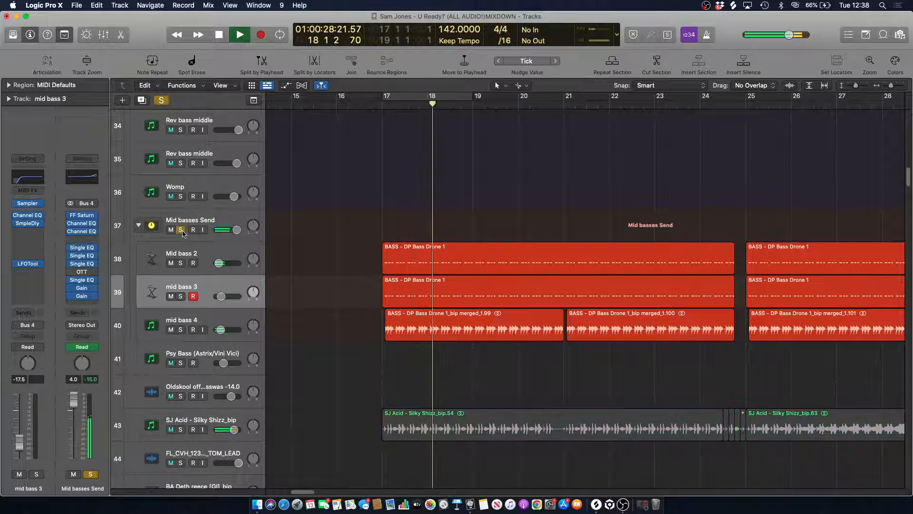
pyautogui.click(182, 231)
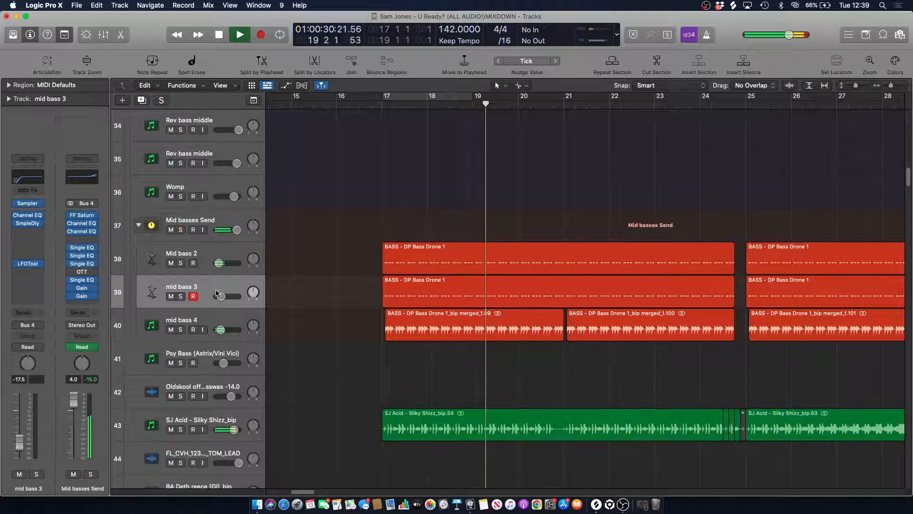
pyautogui.click(216, 292)
pyautogui.click(390, 198)
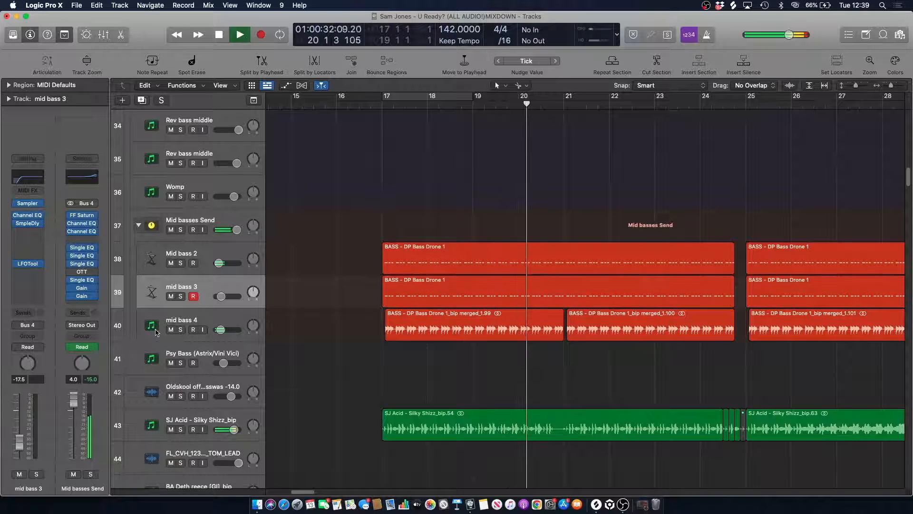
# - Audition mid bass 4 in solo, select its track, deselect its regions and clear the solo
pyautogui.click(183, 330)
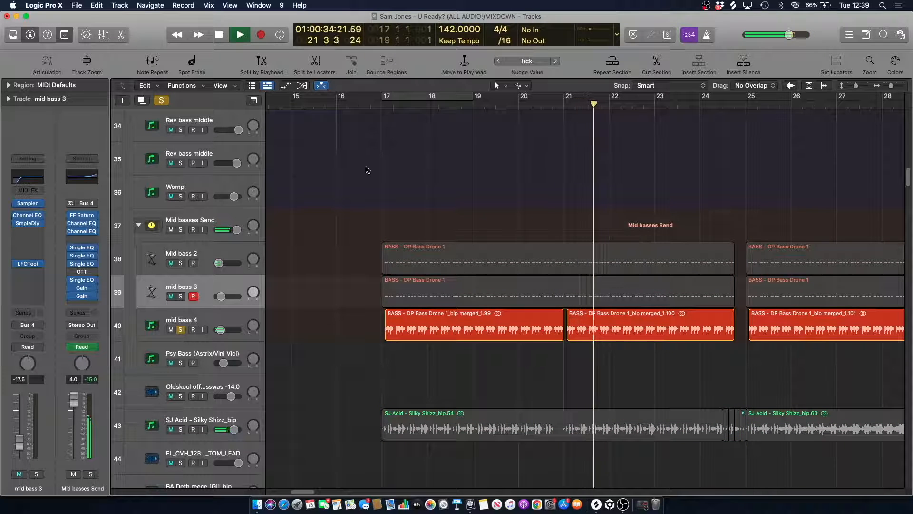
pyautogui.press('space')
pyautogui.click(210, 321)
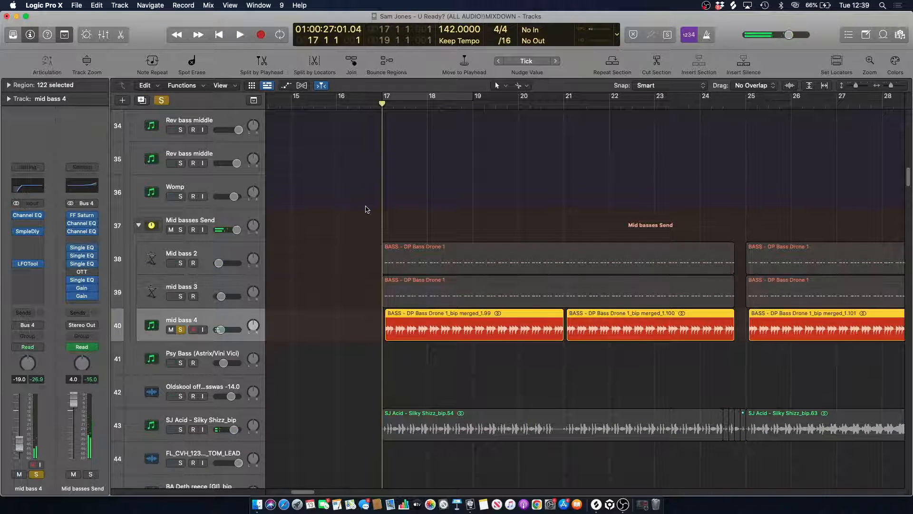
pyautogui.scroll(-2, 352, 209)
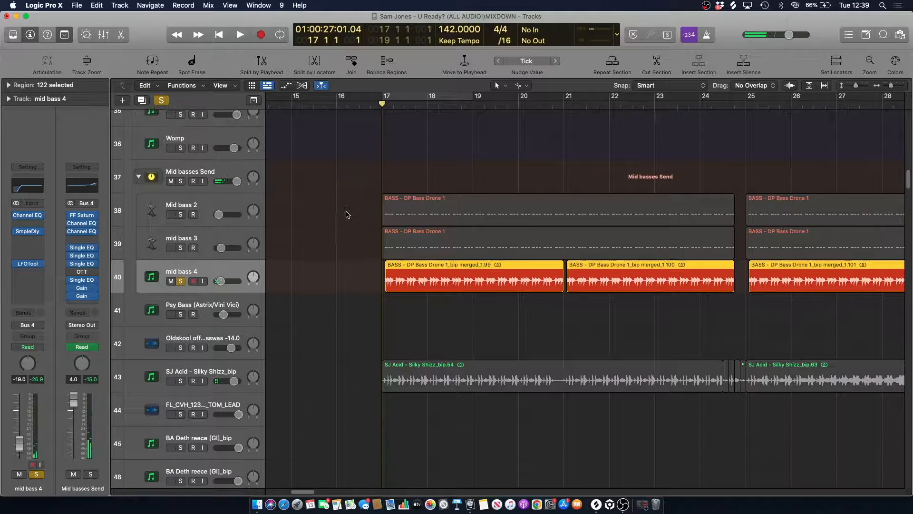
pyautogui.click(352, 235)
pyautogui.moveTo(891, 89); pyautogui.dragTo(891, 88)
pyautogui.click(181, 281)
pyautogui.scroll(3, 200, 267)
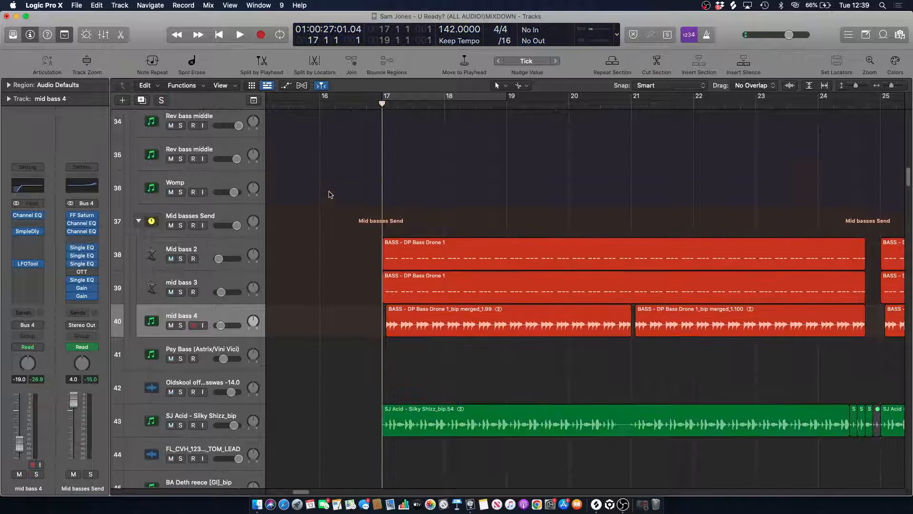
# - Turn on the cycle range from bar 17 to 19 and open the Sample Delay on Mid bass 2
pyautogui.click(392, 98)
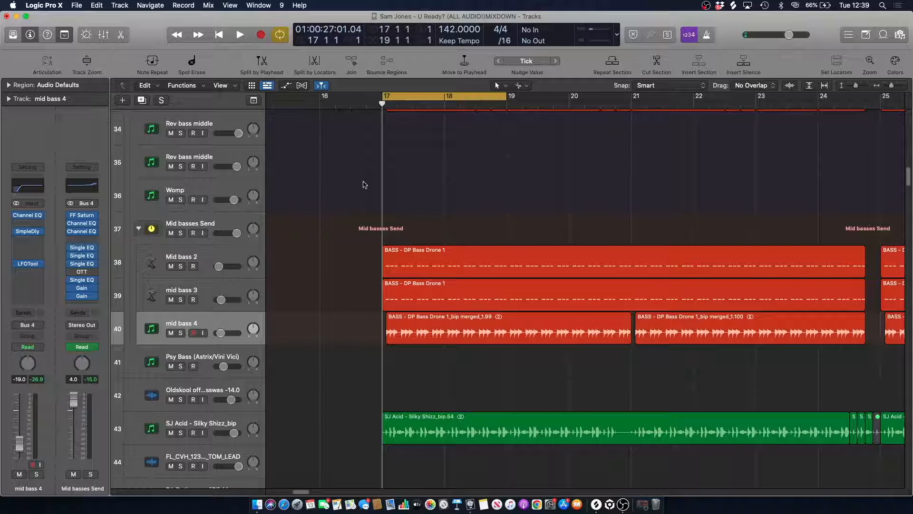
pyautogui.click(188, 261)
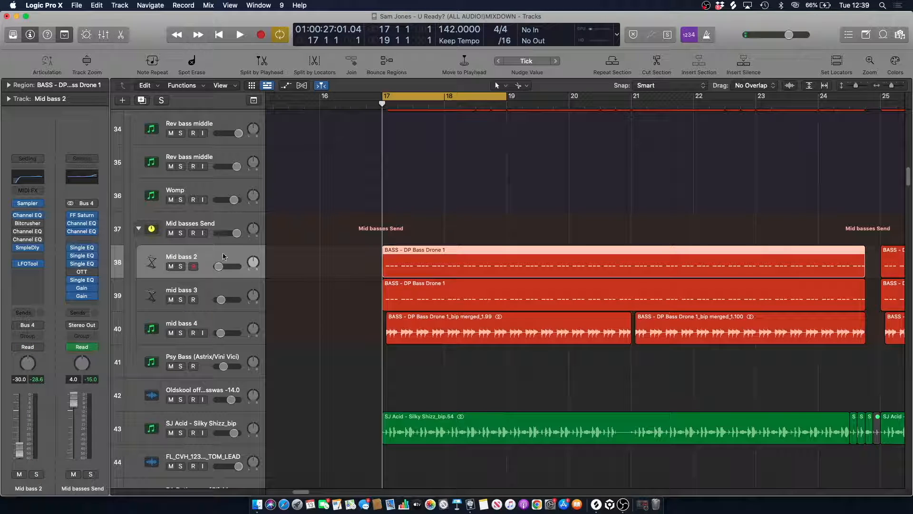
pyautogui.click(33, 250)
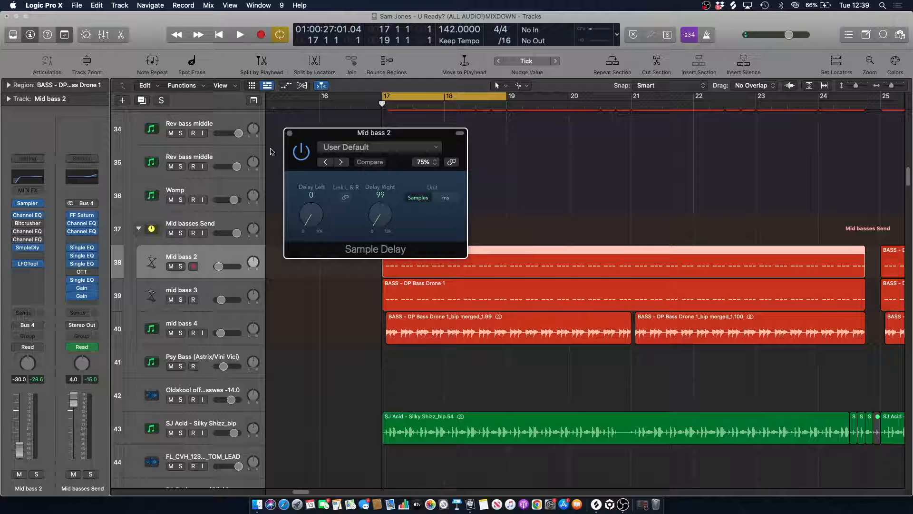
# - Compare Mid bass 2 in solo with its Sample Delay bypassed and active, close the plug-in and clear the solo
pyautogui.click(184, 267)
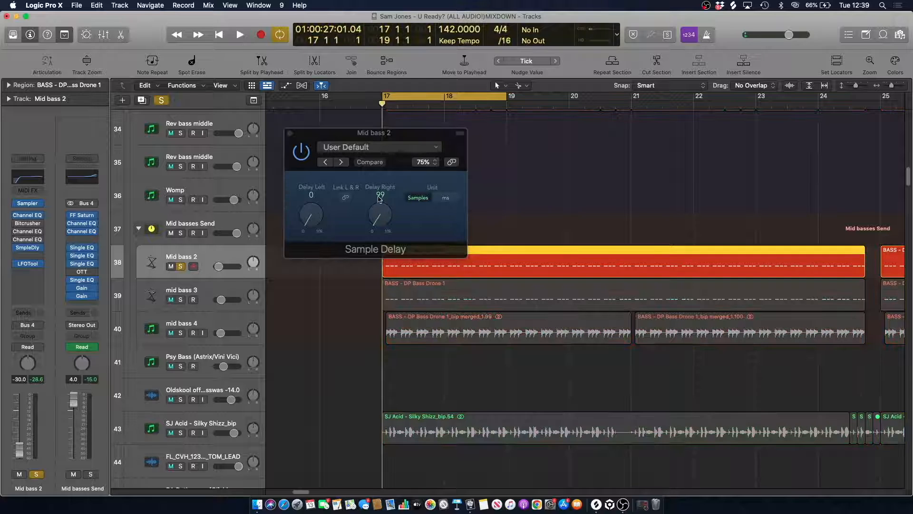
pyautogui.press('space')
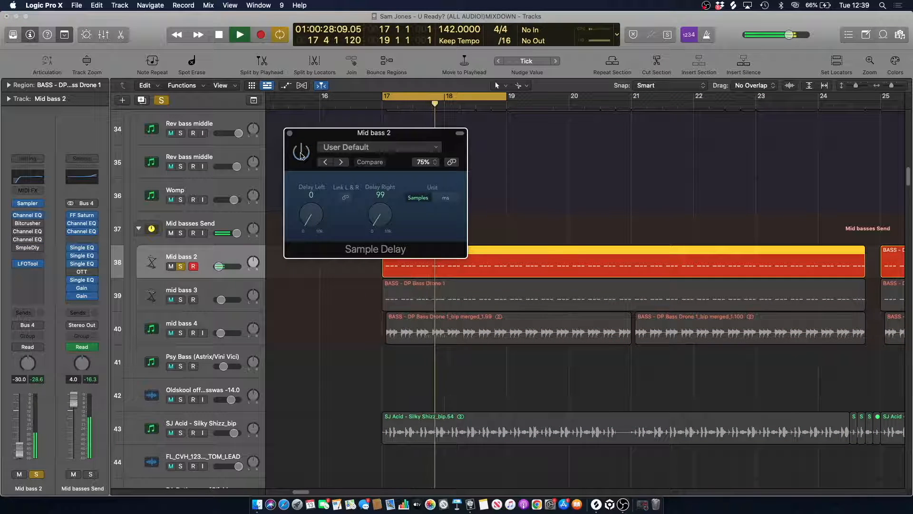
pyautogui.press('space')
pyautogui.press('space')
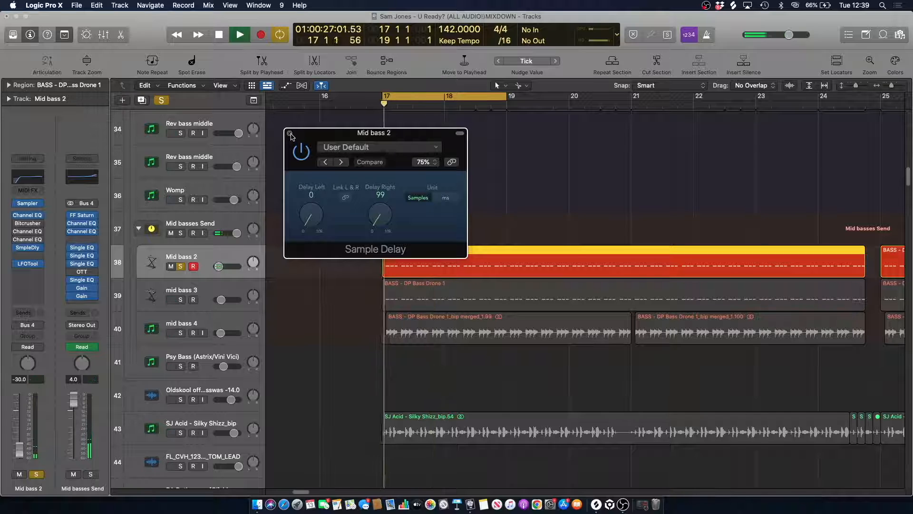
pyautogui.press('space')
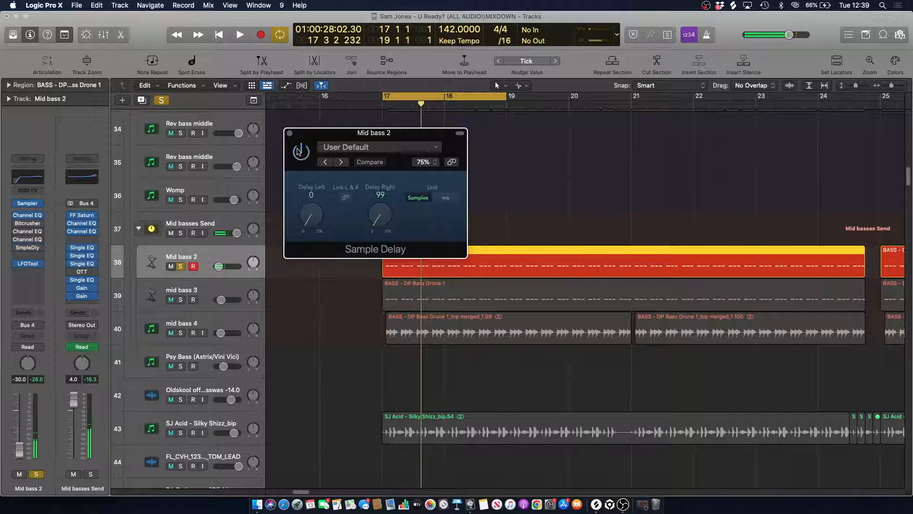
pyautogui.press('space')
pyautogui.press('space')
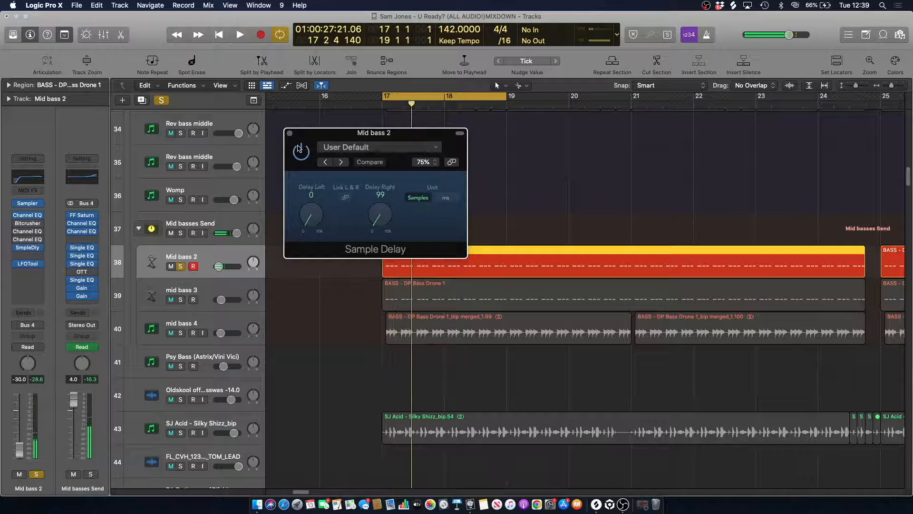
pyautogui.click(290, 133)
pyautogui.click(336, 233)
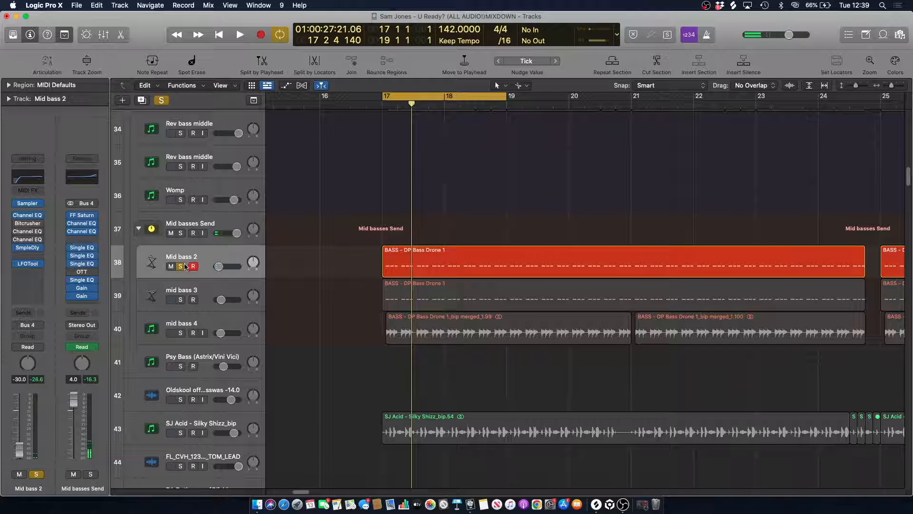
pyautogui.click(185, 266)
# - Solo mid bass 4, inspect the left and right delay values in its Sample Delay, and close the plug-in
pyautogui.click(187, 298)
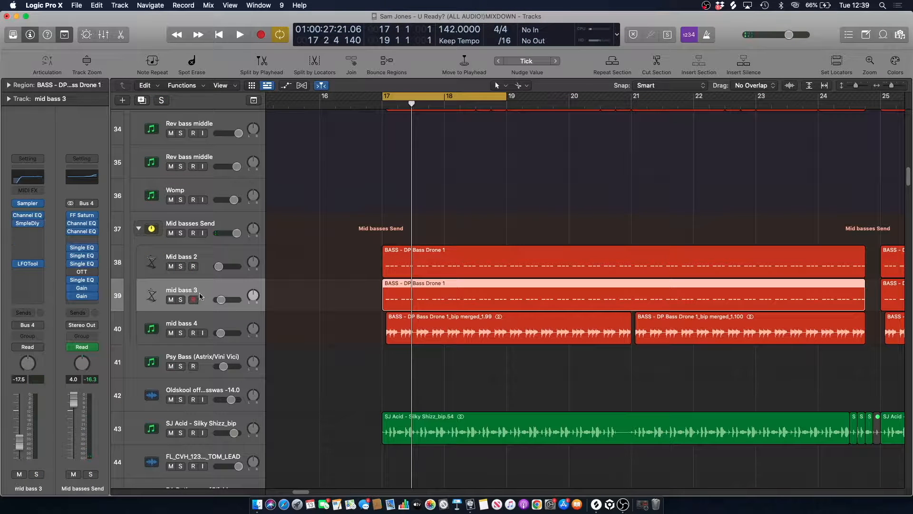
pyautogui.click(196, 328)
pyautogui.press('s')
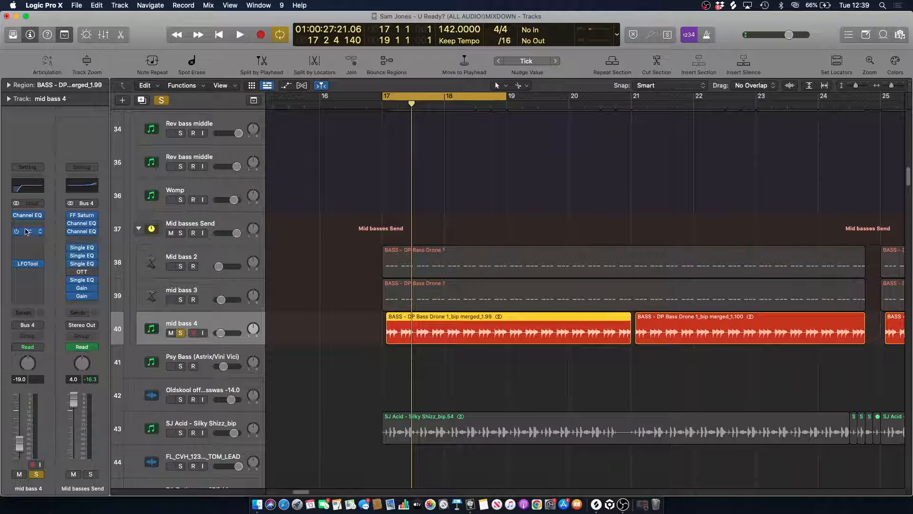
pyautogui.click(27, 231)
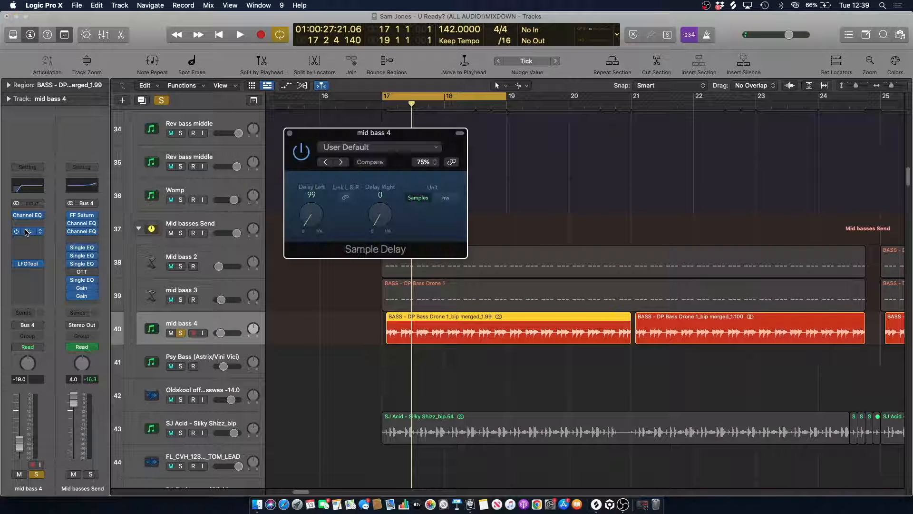
pyautogui.click(290, 132)
pyautogui.click(322, 195)
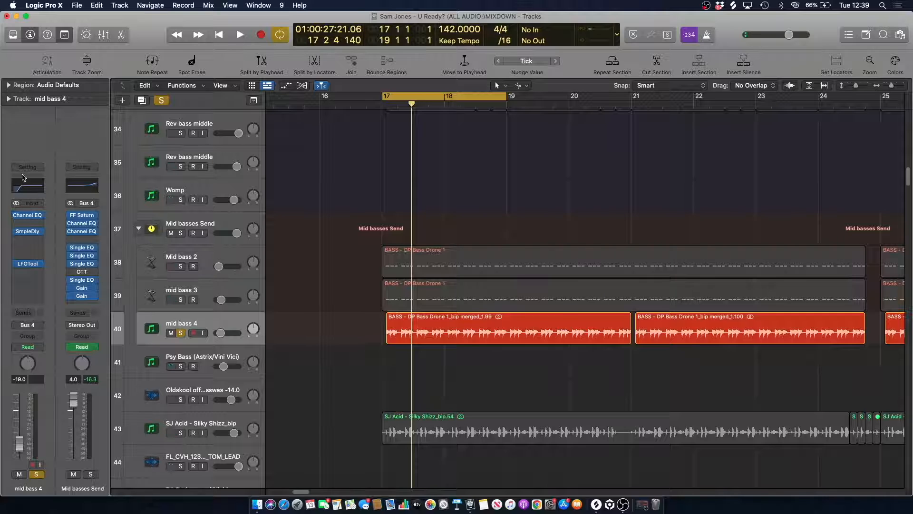
# - Clear the solo on mid bass 4 and turn off the bar 17 to 19 cycle range
pyautogui.click(180, 333)
pyautogui.scroll(-3, 325, 265)
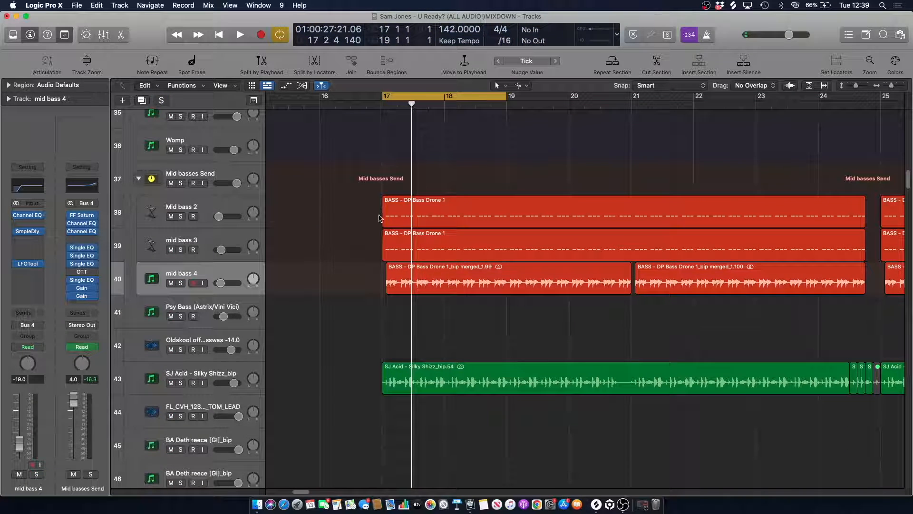
pyautogui.moveTo(891, 86); pyautogui.dragTo(888, 86)
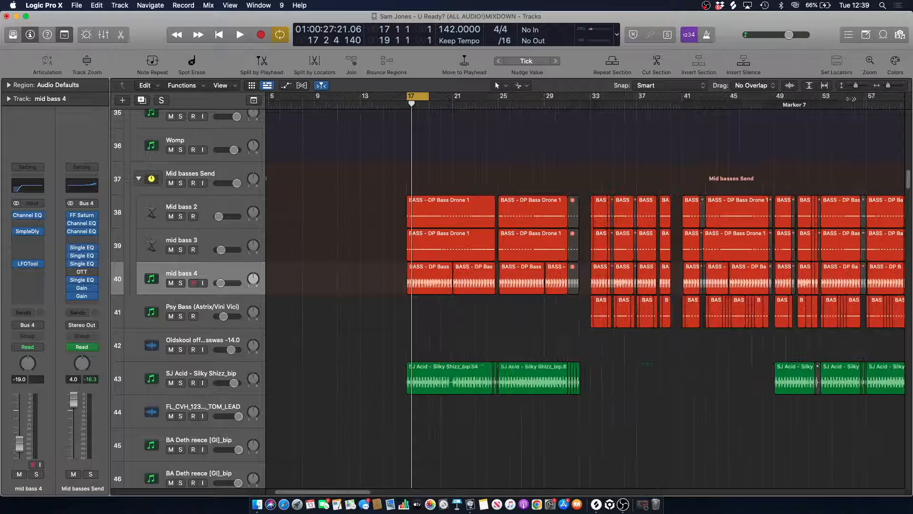
pyautogui.click(421, 99)
# - Audition the full mix briefly from bar 33, where the Psy Bass regions start, and stop playback
pyautogui.click(580, 105)
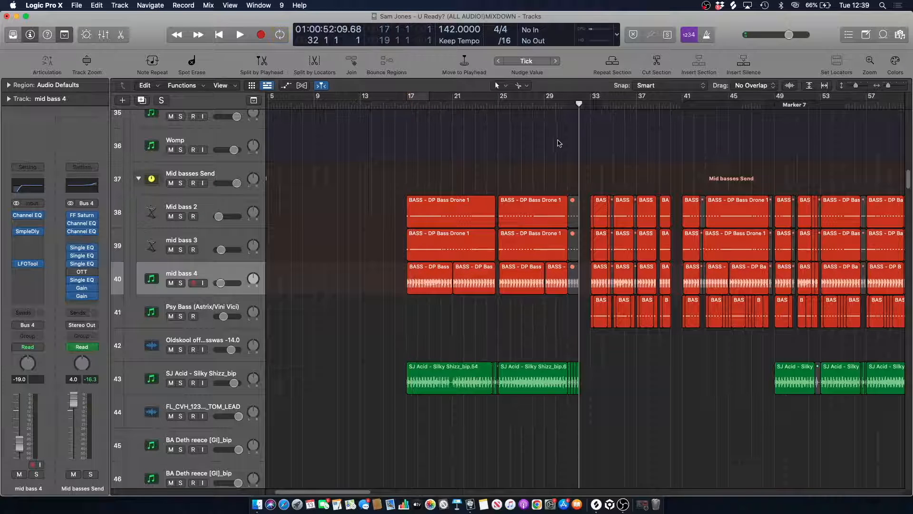
pyautogui.scroll(3, 548, 148)
pyautogui.click(588, 107)
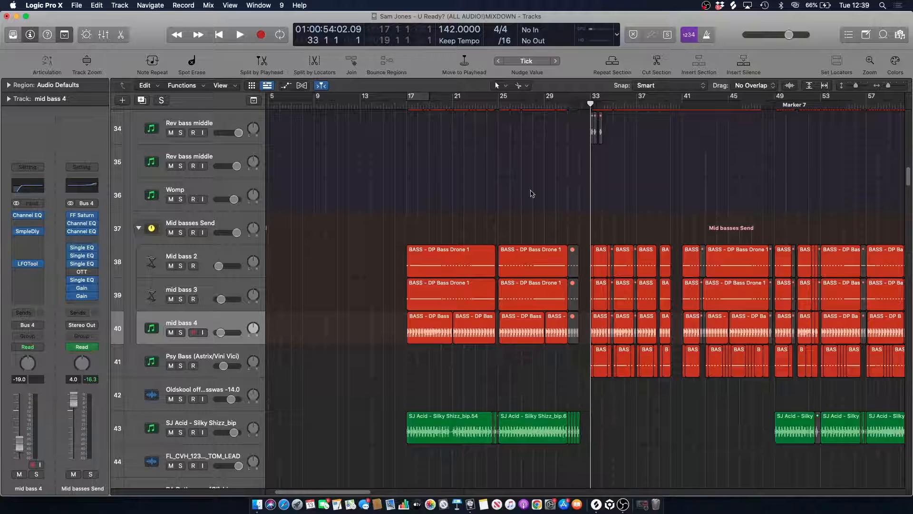
pyautogui.press('space')
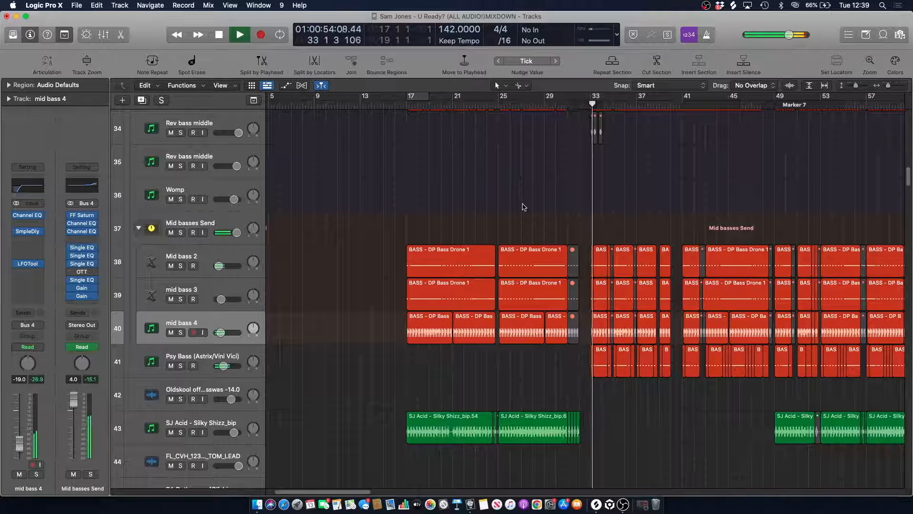
pyautogui.press('space')
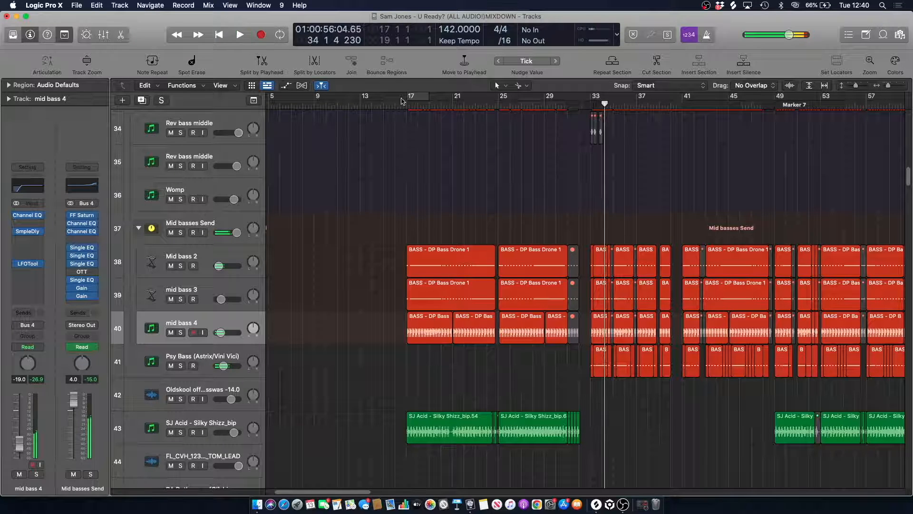
# - Return to bar 17, solo mid bass 3, inspect its Sampler instrument, close it, and clear the track's solo and mute
pyautogui.click(209, 291)
pyautogui.click(180, 298)
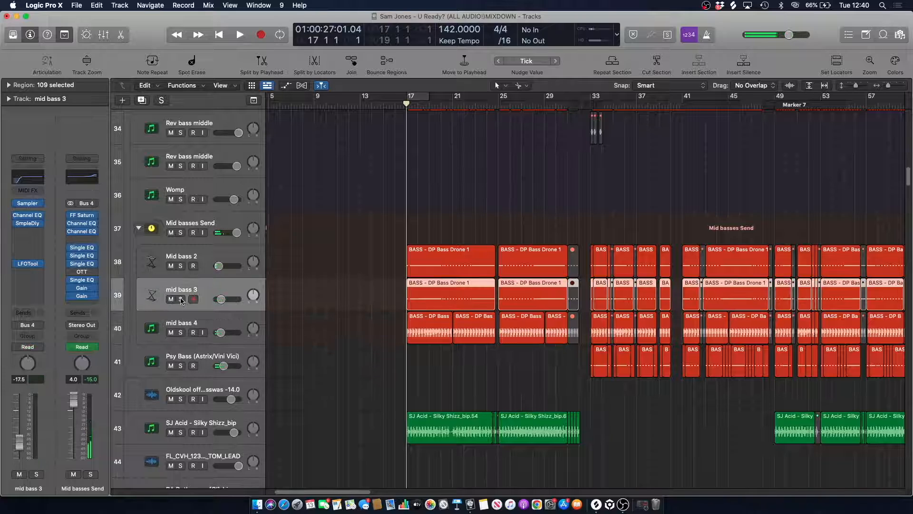
pyautogui.click(28, 205)
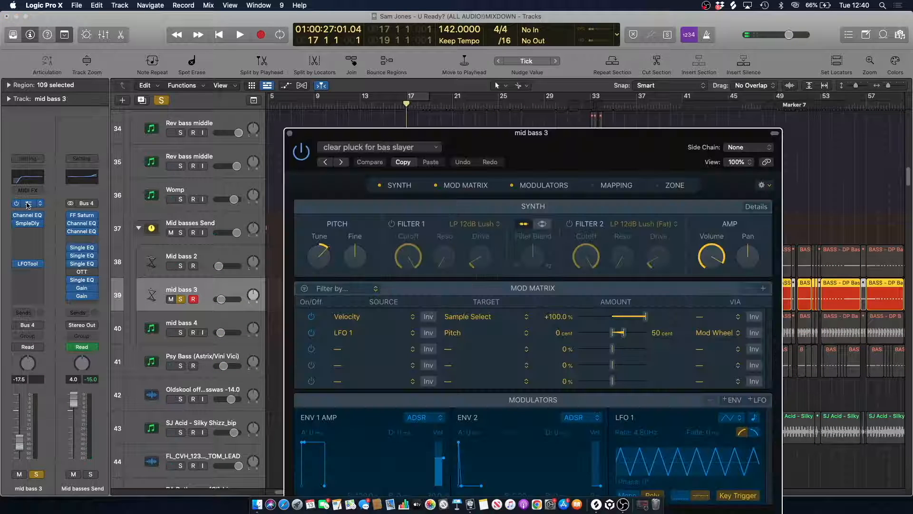
pyautogui.click(290, 134)
pyautogui.click(338, 231)
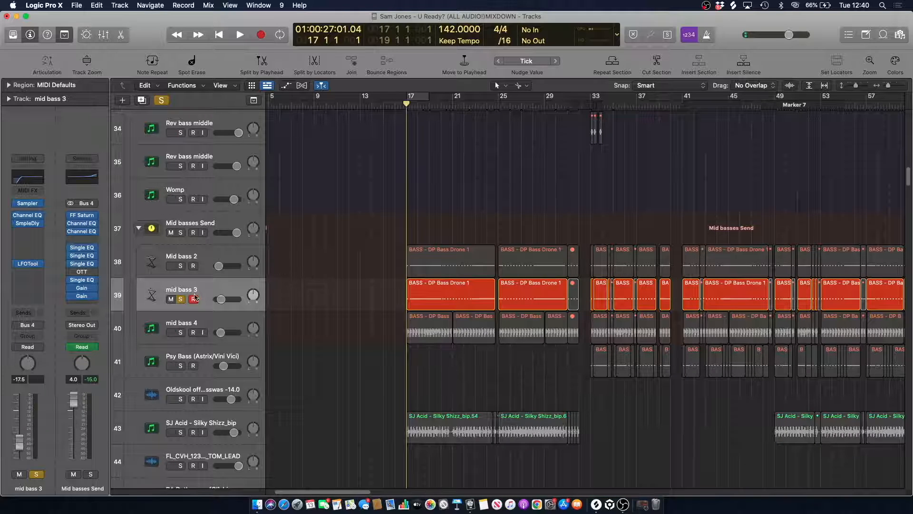
pyautogui.click(180, 299)
pyautogui.click(171, 298)
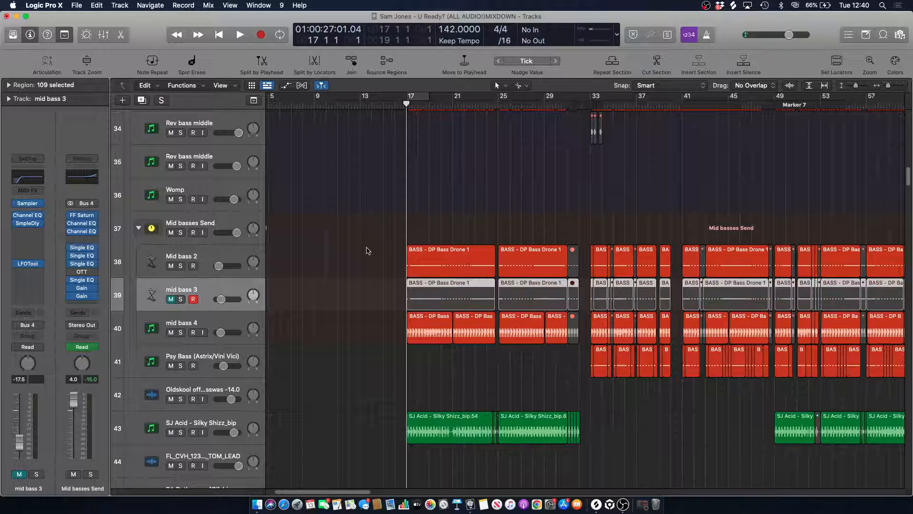
pyautogui.click(170, 298)
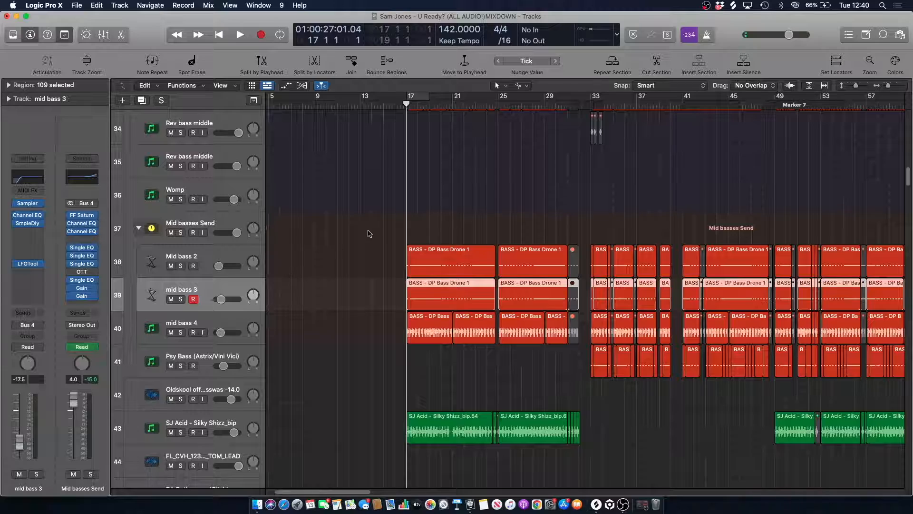
# - Audition Riser!_bip in solo from bar 17, add both SJ BASS - Kick The Sofa tracks to the solo, and return to bar 17
pyautogui.scroll(6, 368, 234)
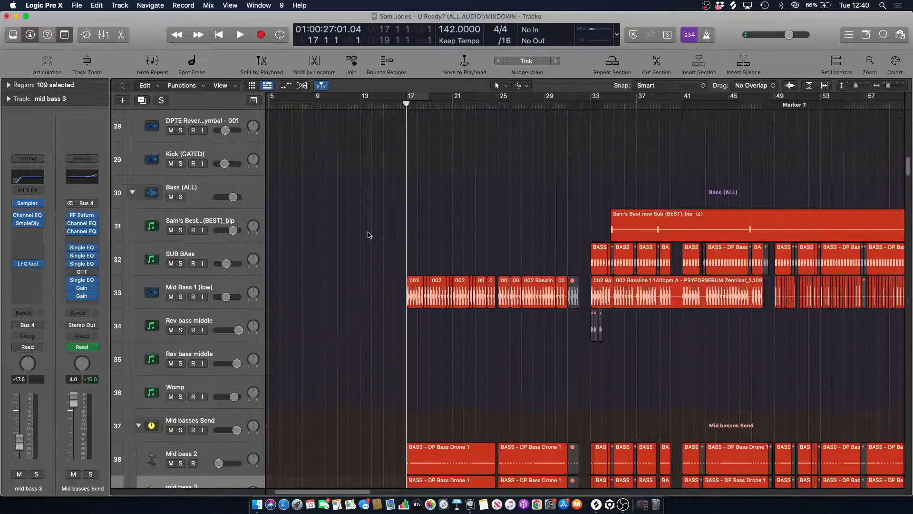
pyautogui.scroll(20, 368, 235)
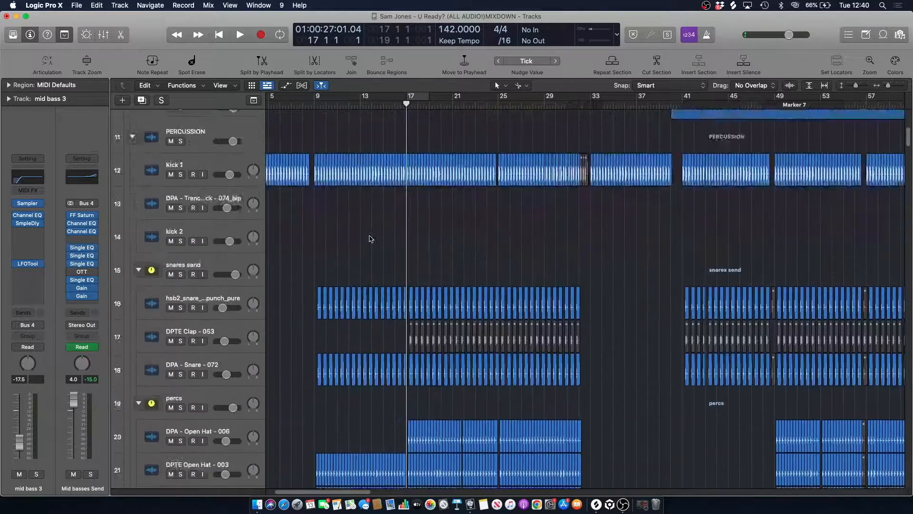
pyautogui.scroll(3, 371, 239)
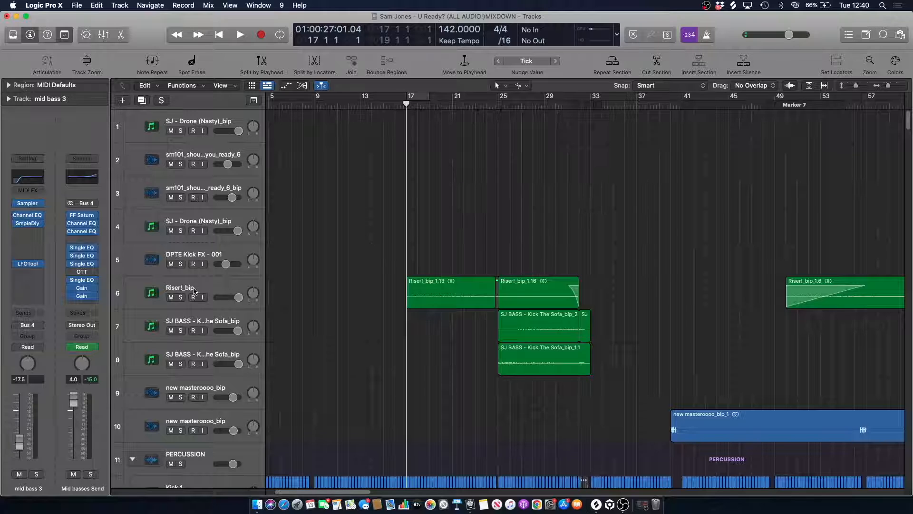
pyautogui.click(181, 297)
pyautogui.press('space')
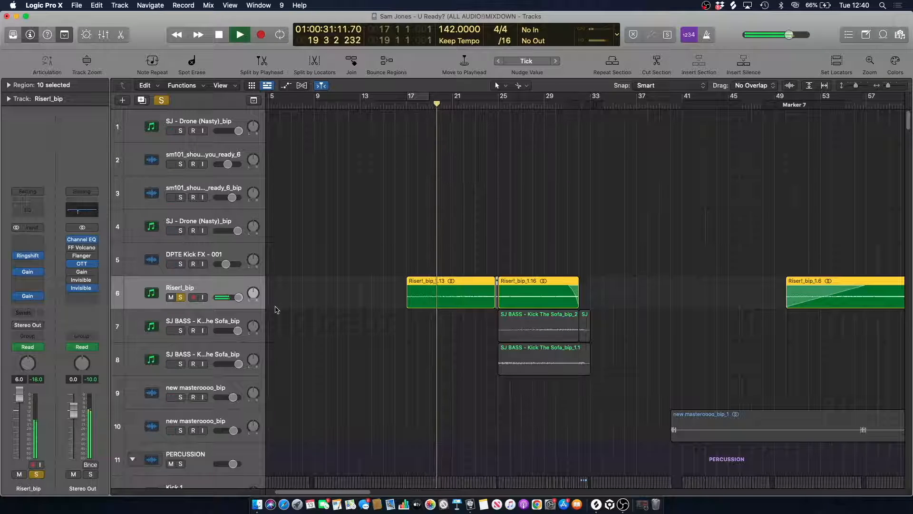
pyautogui.click(180, 330)
pyautogui.click(181, 363)
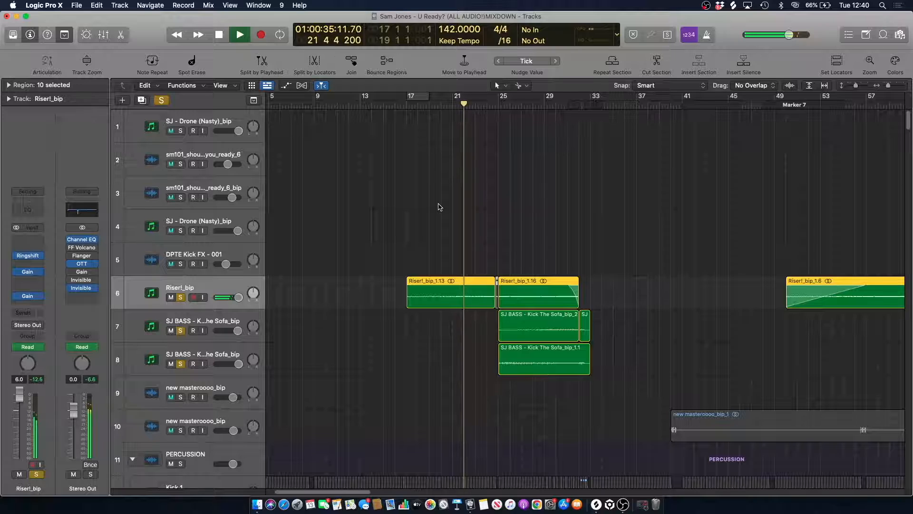
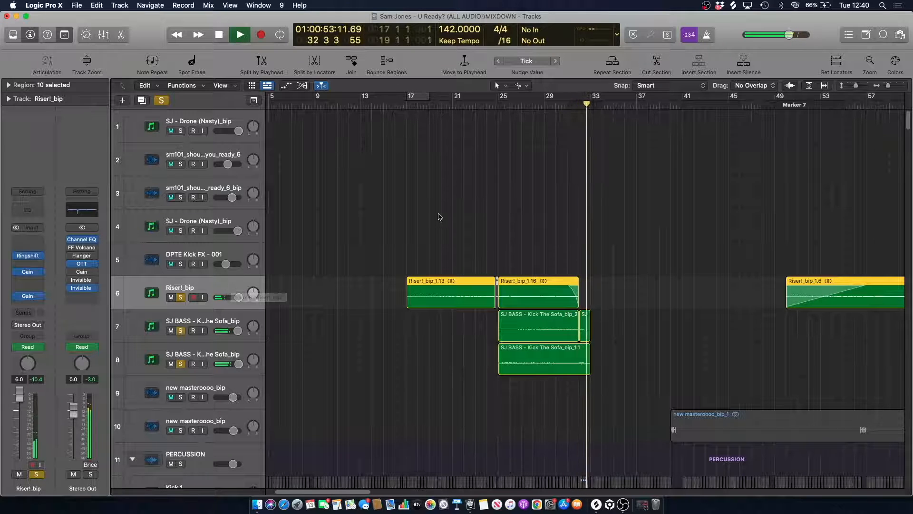
pyautogui.press('space')
pyautogui.click(402, 109)
pyautogui.click(379, 248)
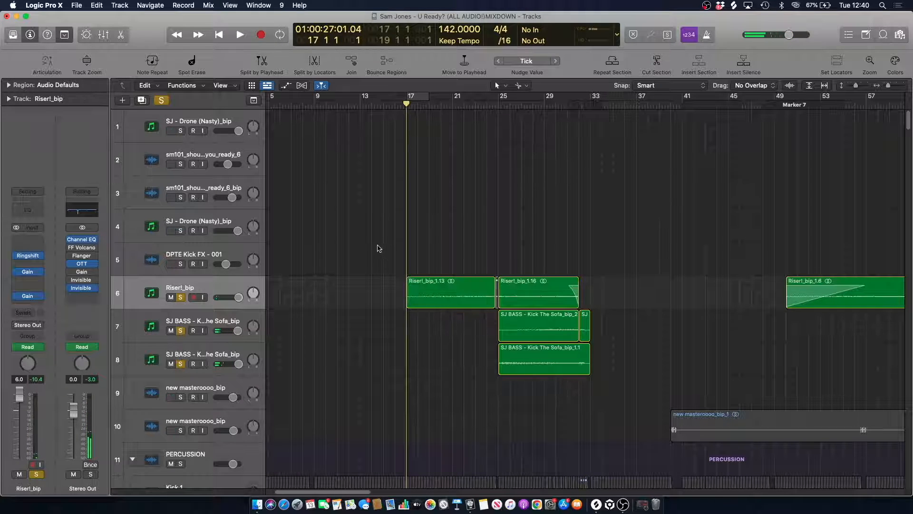
# - Remove both SJ BASS - Kick The Sofa tracks from the solo and set the cycle range from bar 17 to 33
pyautogui.click(181, 330)
pyautogui.click(180, 363)
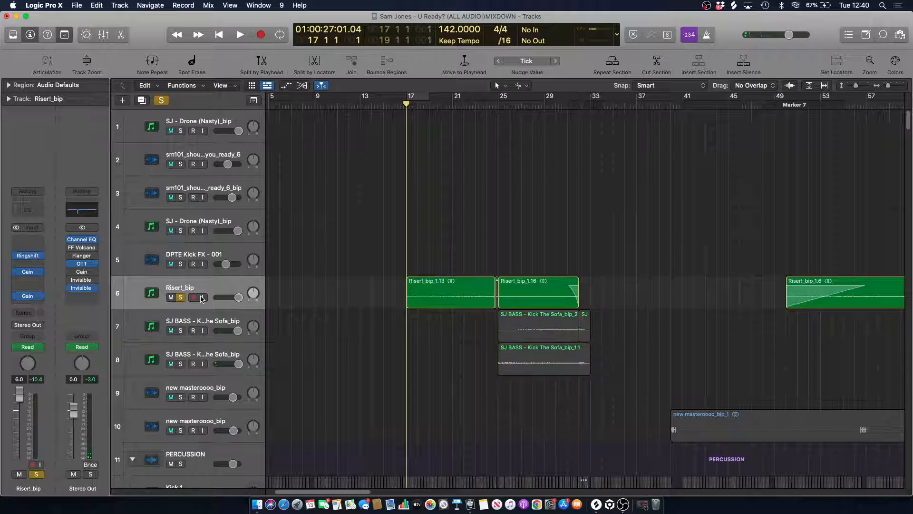
pyautogui.press('super+z')
pyautogui.click(469, 218)
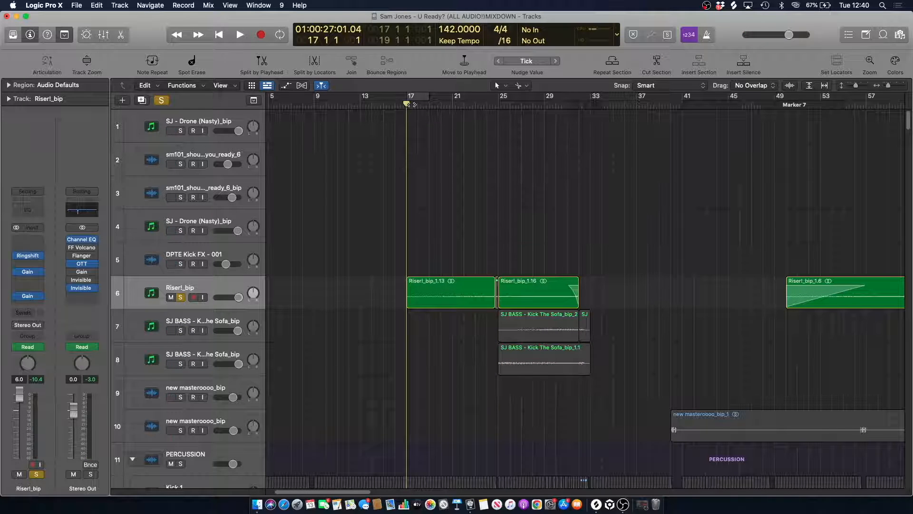
pyautogui.moveTo(432, 95); pyautogui.dragTo(591, 95)
pyautogui.click(209, 283)
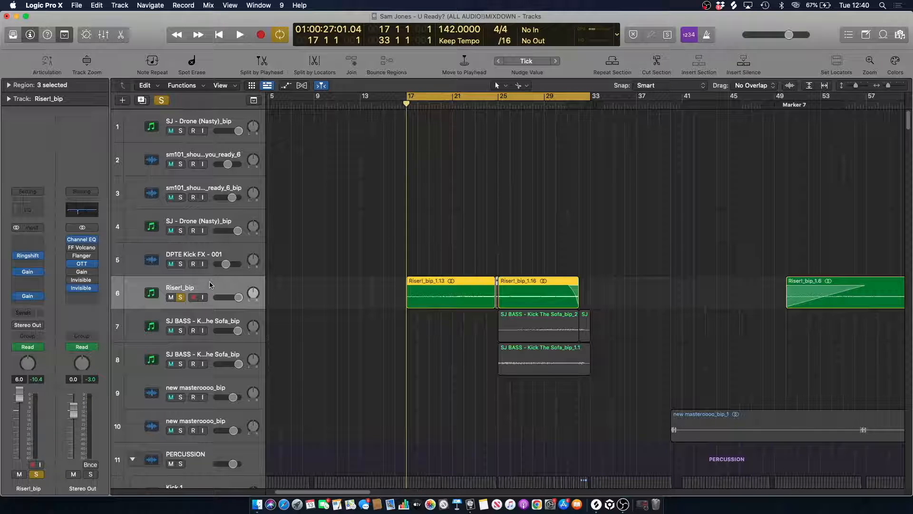
# - Audition the soloed Riser!_bip with its Ringshifter open and show the track automation
pyautogui.press('space')
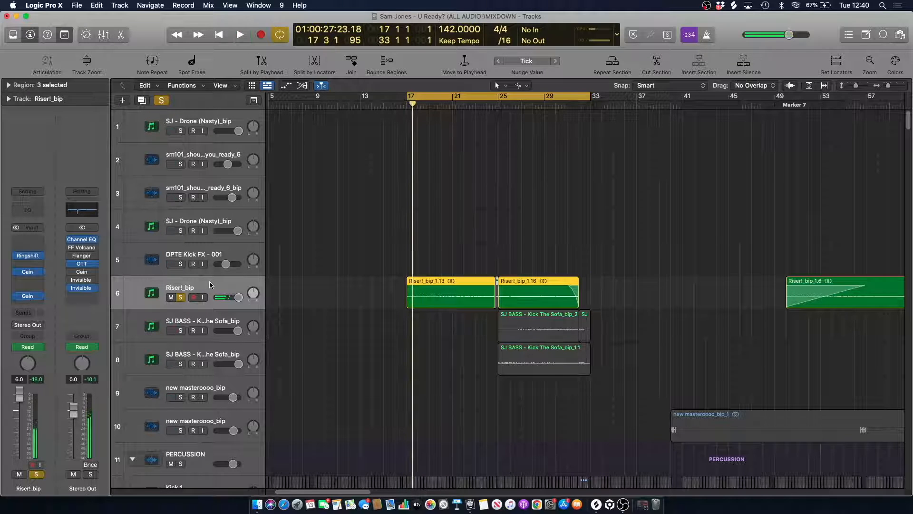
pyautogui.click(29, 257)
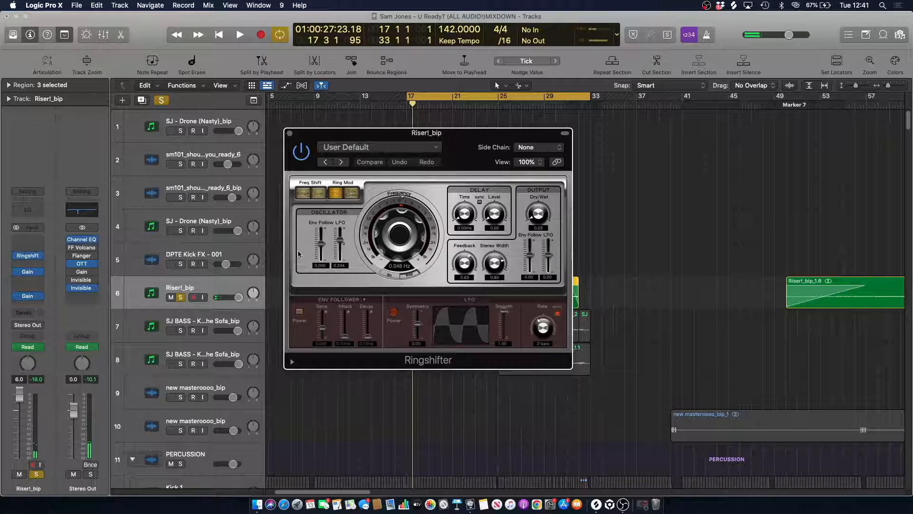
pyautogui.moveTo(405, 135); pyautogui.dragTo(406, 158)
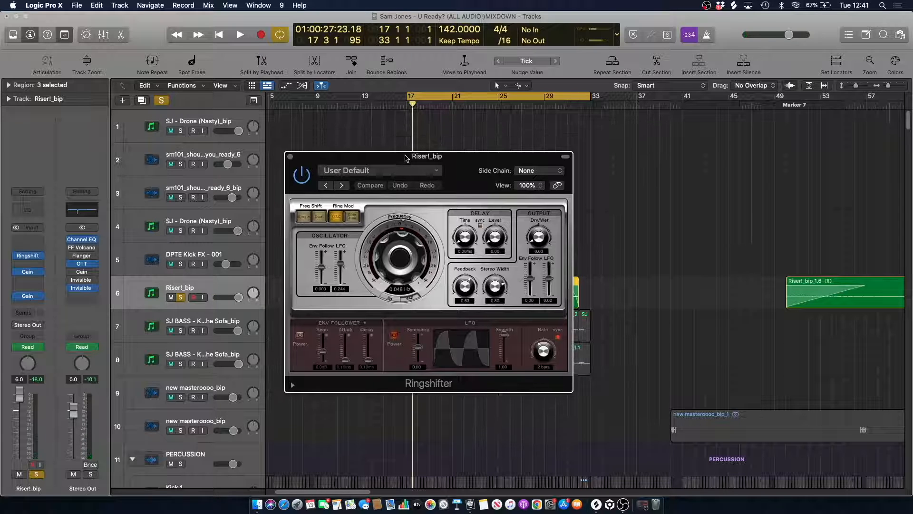
pyautogui.press('space')
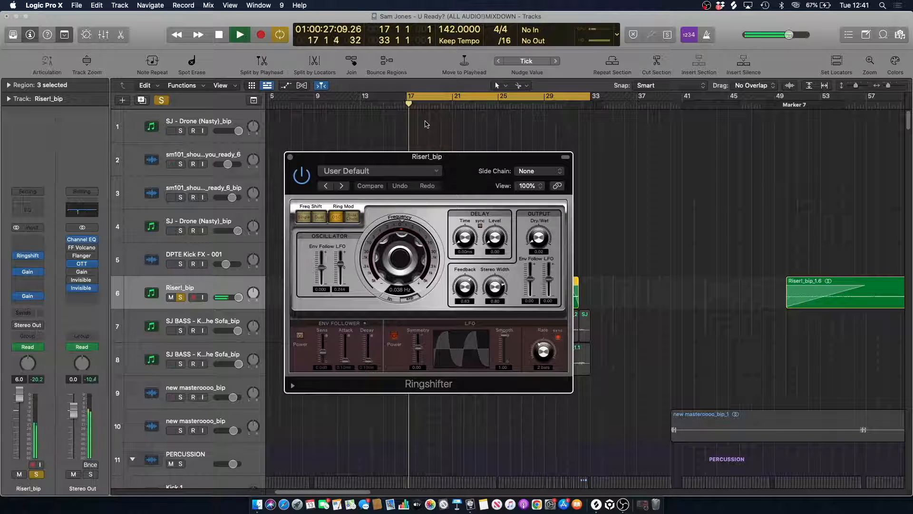
pyautogui.press('a')
pyautogui.moveTo(343, 159); pyautogui.dragTo(618, 249)
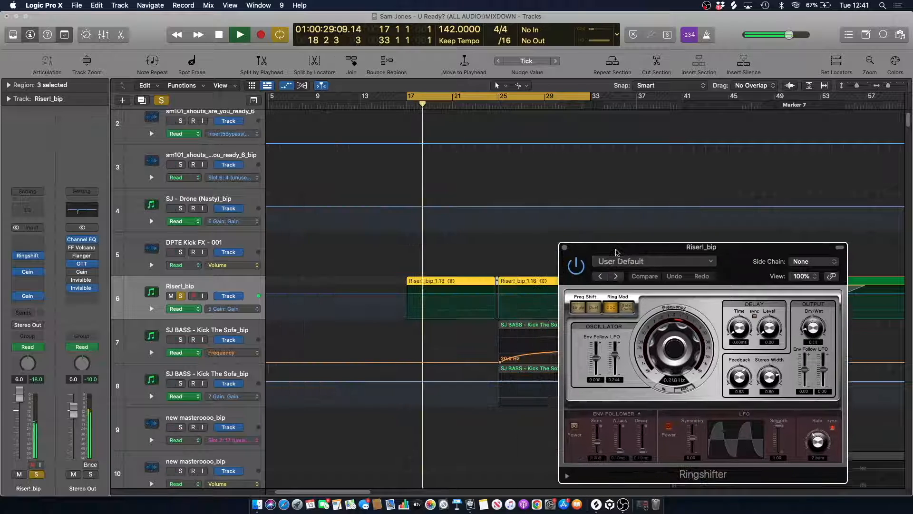
pyautogui.press('space')
# - Display the riser's Ringshifter Dry/Wet automation, followed by its Ringshifter Frequency automation
pyautogui.click(245, 309)
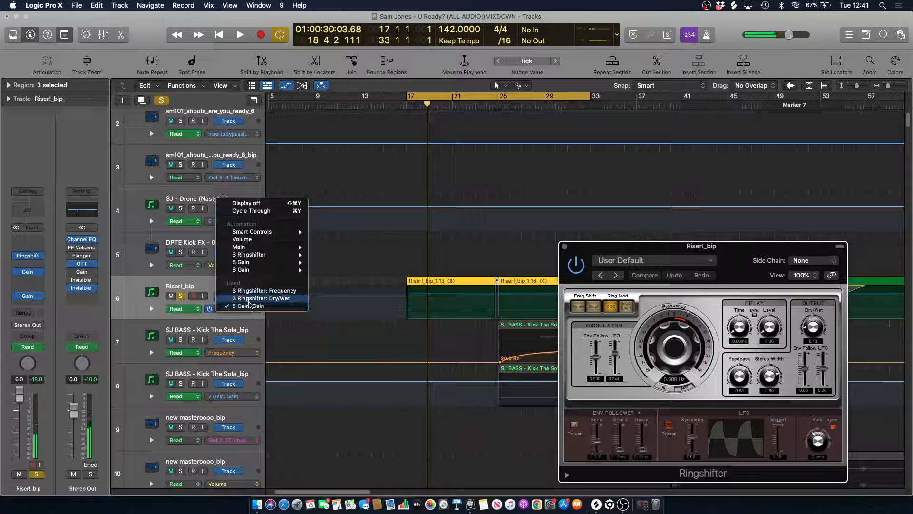
pyautogui.click(248, 299)
pyautogui.click(214, 308)
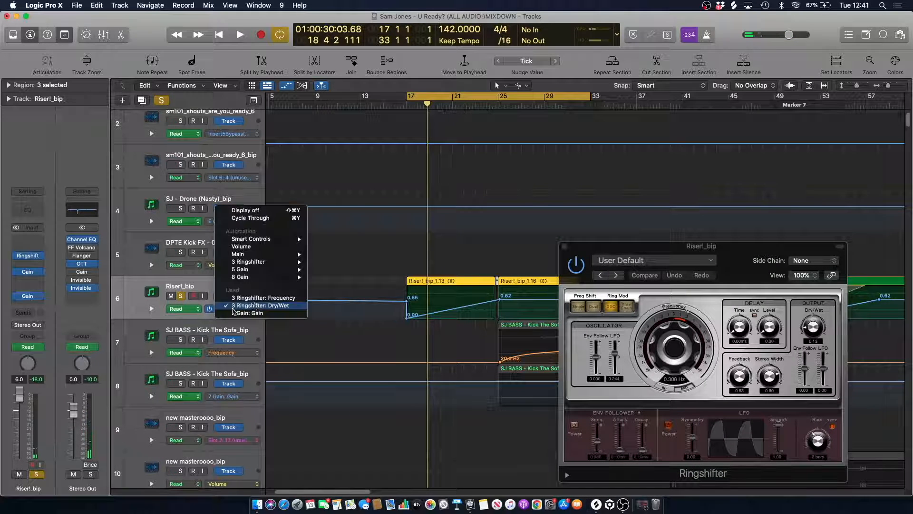
pyautogui.click(333, 298)
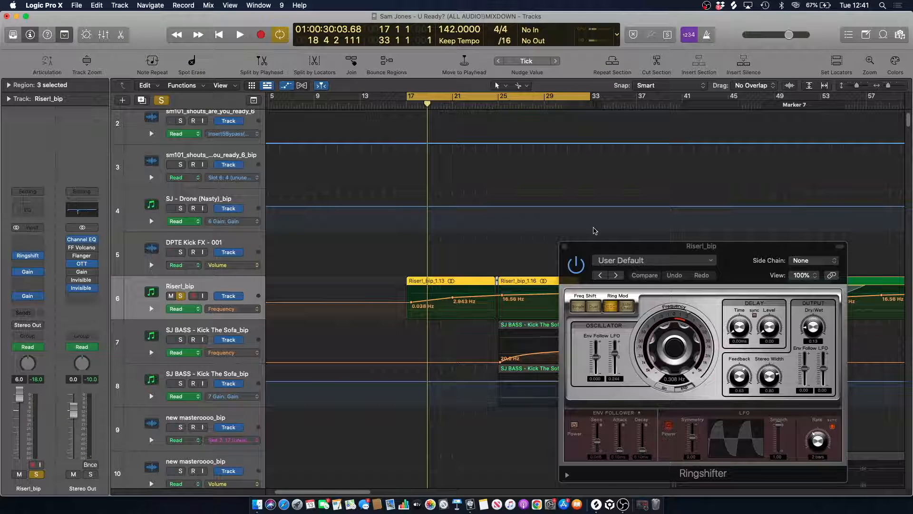
# - Play the riser through its Frequency automation past bar 25, close the Ringshifter, and clear the solo
pyautogui.press('space')
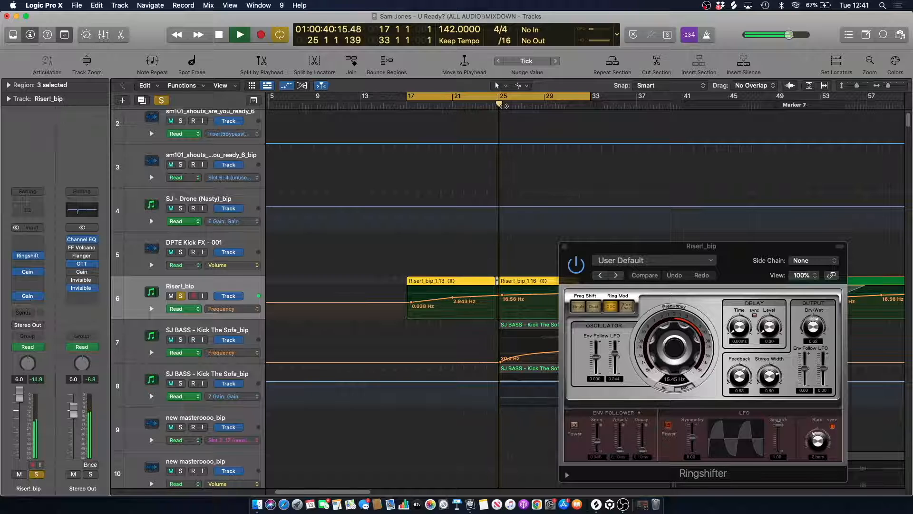
pyautogui.click(564, 245)
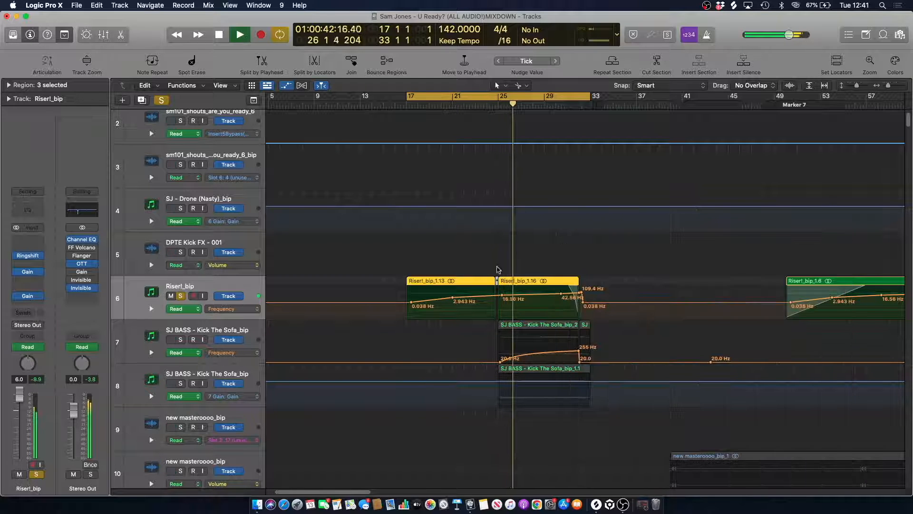
pyautogui.press('space')
pyautogui.click(180, 296)
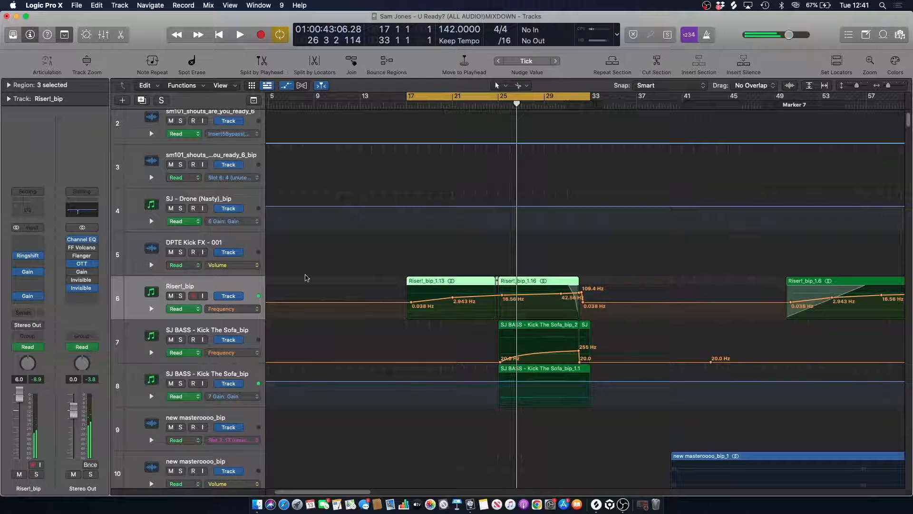
# - Turn off the cycle and play the first SJ BASS - Kick The Sofa_bip track soloed from bar 25
pyautogui.click(497, 97)
pyautogui.click(497, 102)
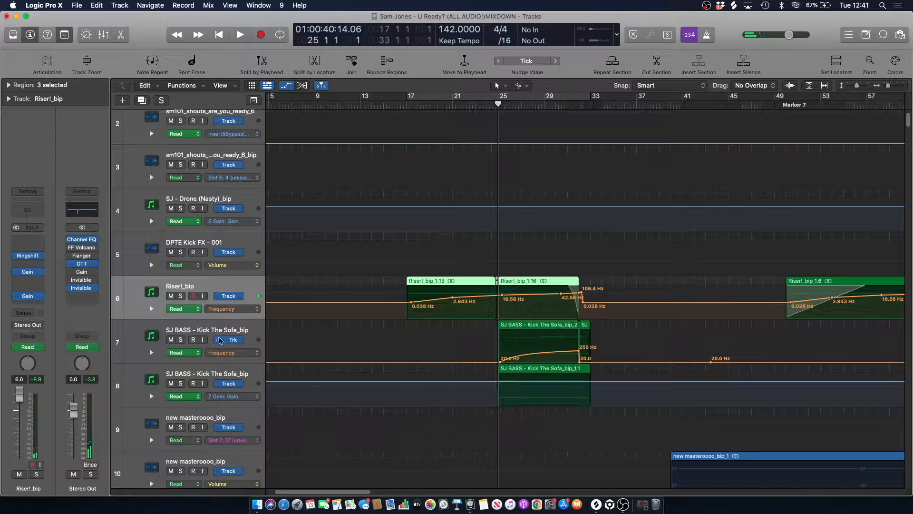
pyautogui.click(180, 339)
pyautogui.press('space')
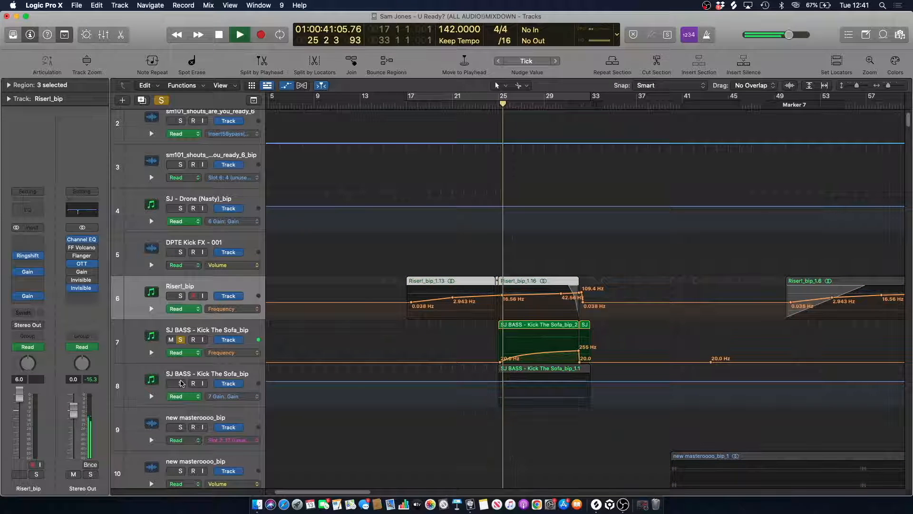
pyautogui.click(181, 384)
pyautogui.click(181, 383)
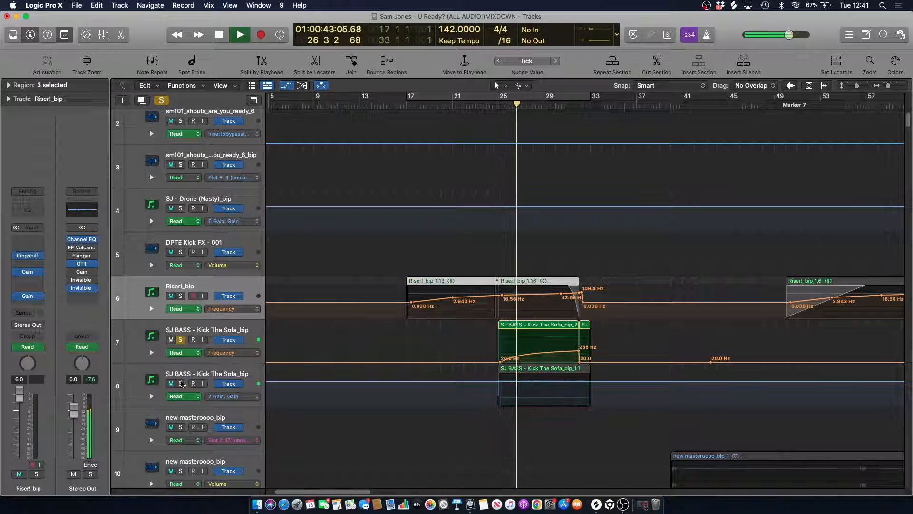
pyautogui.press('space')
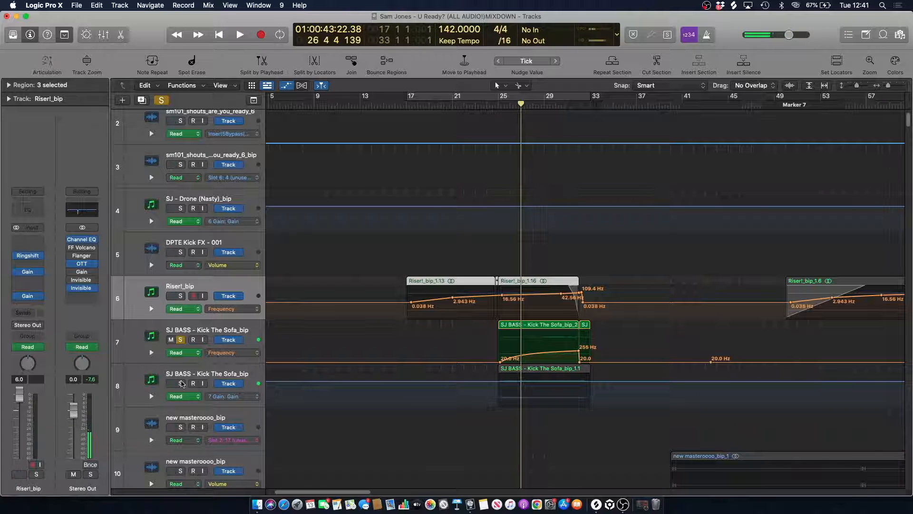
# - Add the second SJ BASS - Kick The Sofa_bip track to the solo, play both past bar 32, and clear the solo
pyautogui.click(182, 383)
pyautogui.press('space')
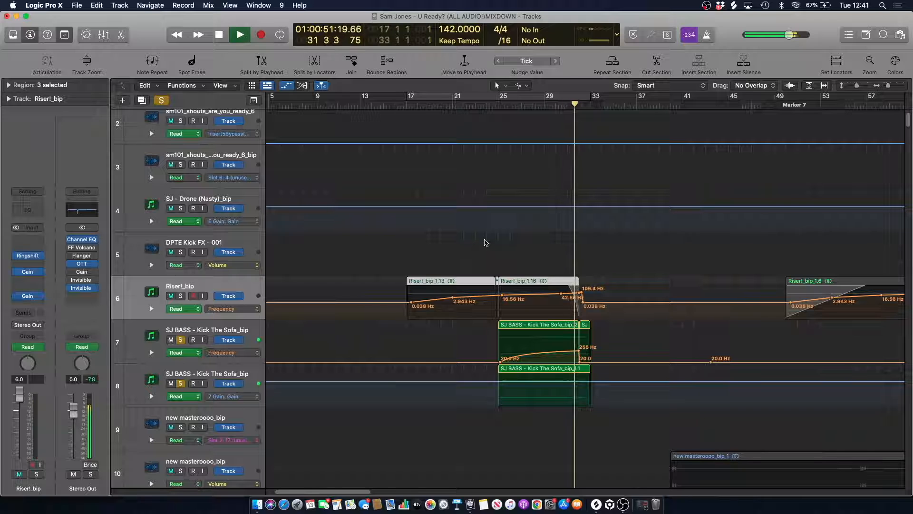
pyautogui.press('space')
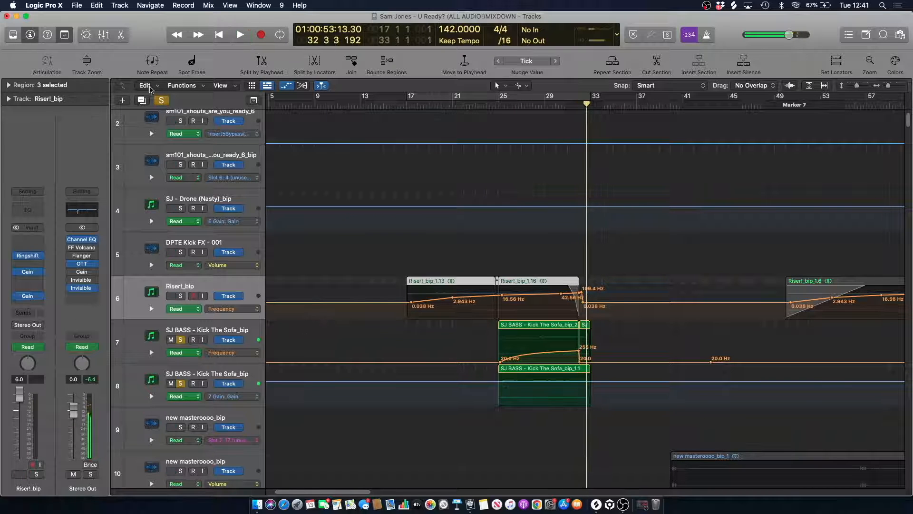
pyautogui.click(165, 101)
# - Hide the track automation and play the full mix from bar 24
pyautogui.click(487, 102)
pyautogui.press('a')
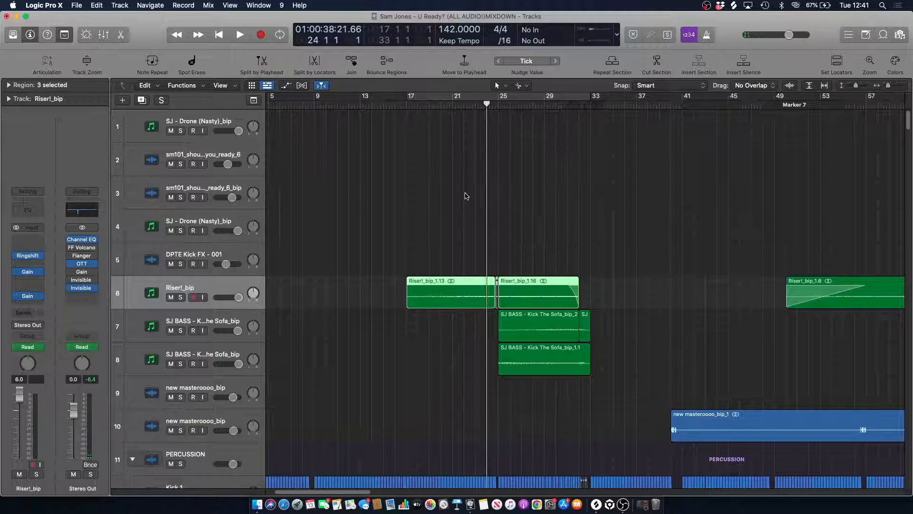
pyautogui.press('space')
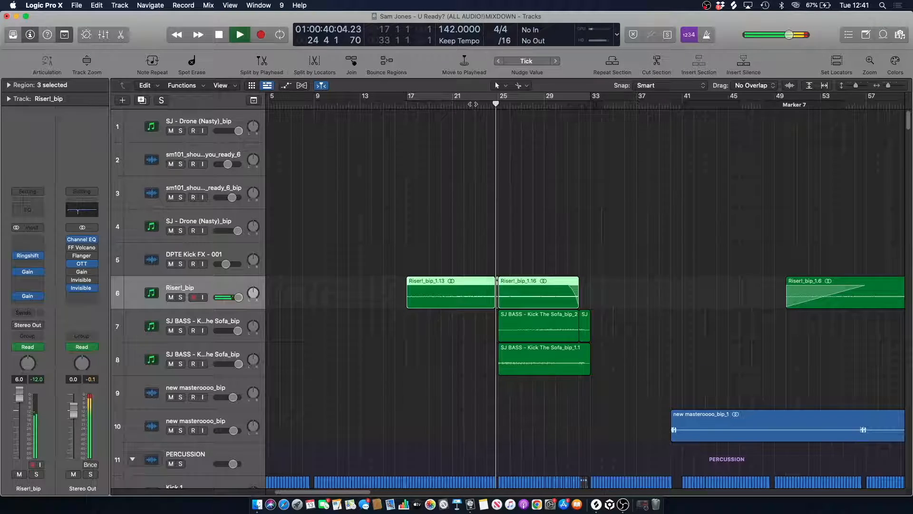
pyautogui.press('space')
# - Find the SJ Reverb Tail - 02 - D# track and solo it briefly during playback before returning to the full mix
pyautogui.scroll(-7, 447, 191)
pyautogui.scroll(-15, 449, 189)
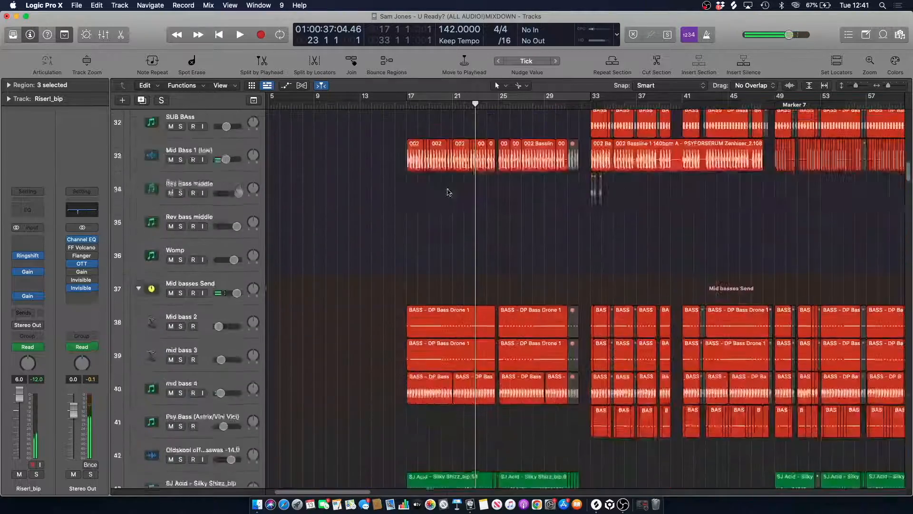
pyautogui.press('space')
pyautogui.scroll(-12, 459, 187)
pyautogui.scroll(-12, 458, 189)
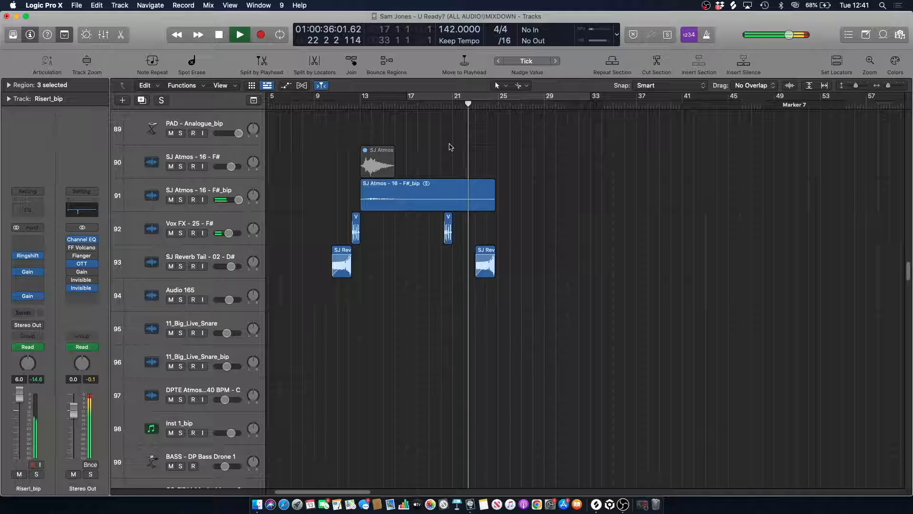
pyautogui.click(181, 267)
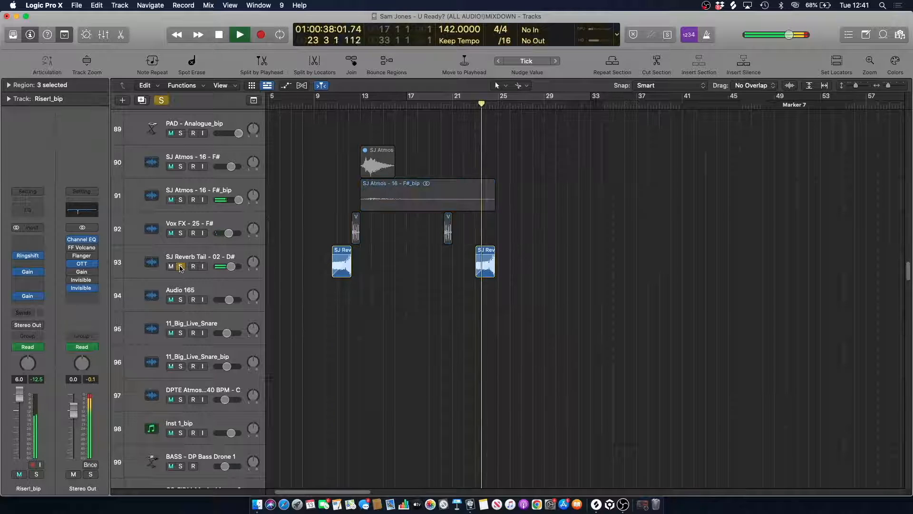
pyautogui.click(181, 268)
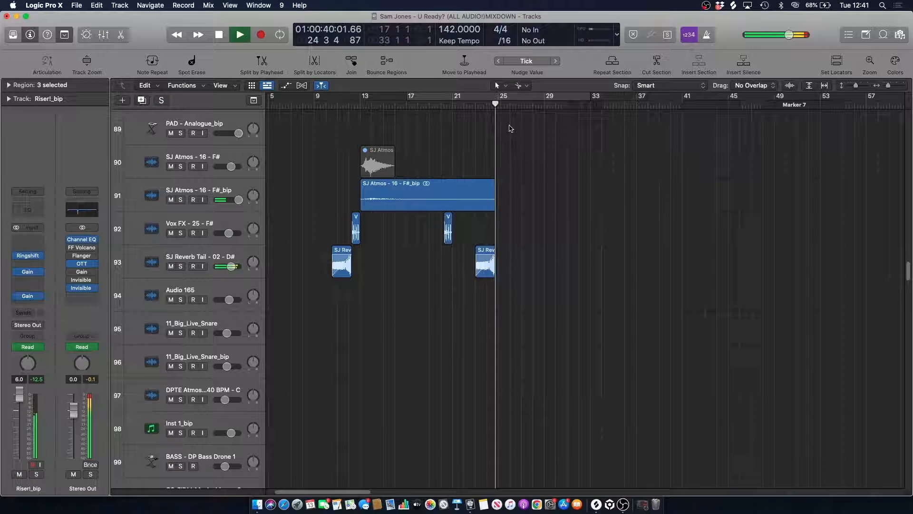
pyautogui.press('space')
# - Find and select the Audio 56 track, solo it briefly during playback, and clear the region selection
pyautogui.scroll(-9, 477, 230)
pyautogui.scroll(-20, 477, 232)
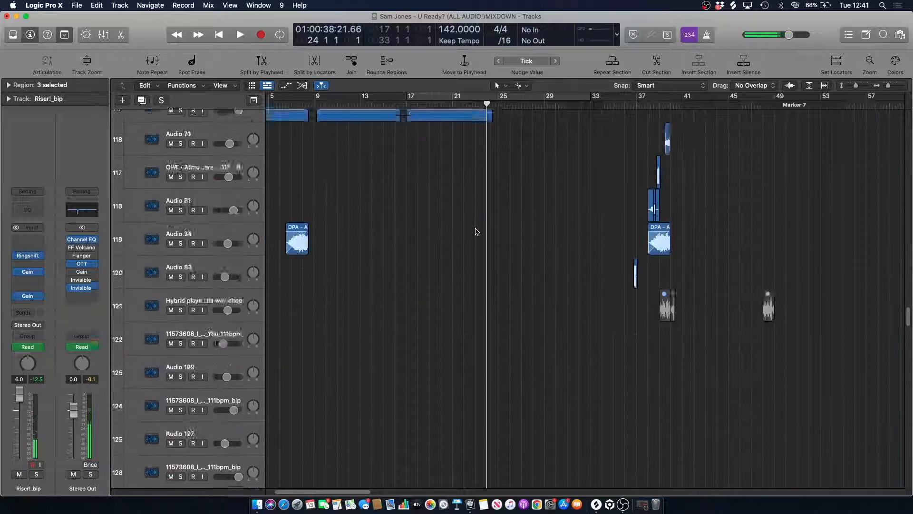
pyautogui.scroll(-7, 477, 232)
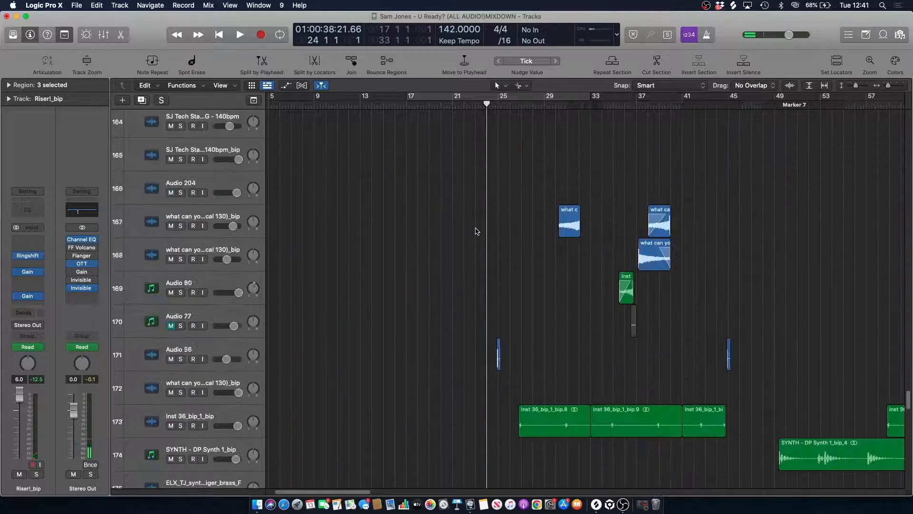
pyautogui.click(235, 311)
pyautogui.press('space')
pyautogui.click(181, 321)
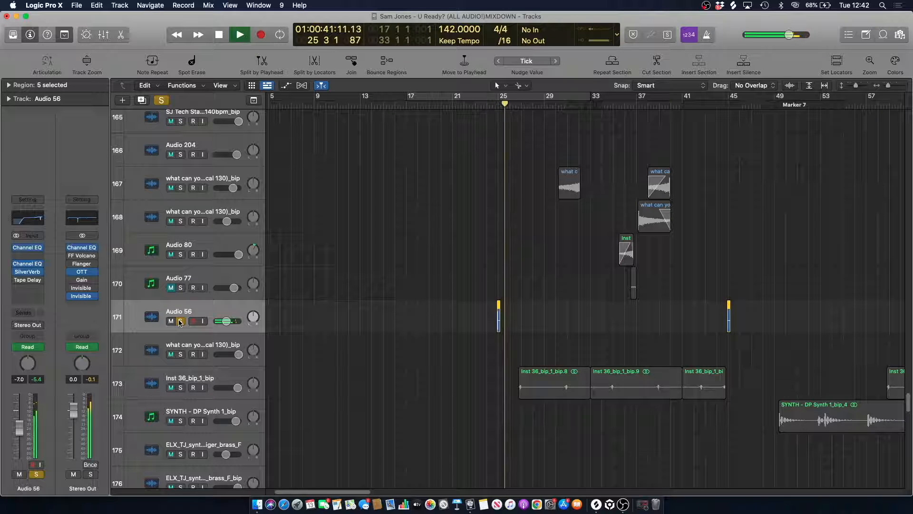
pyautogui.click(181, 322)
pyautogui.click(454, 265)
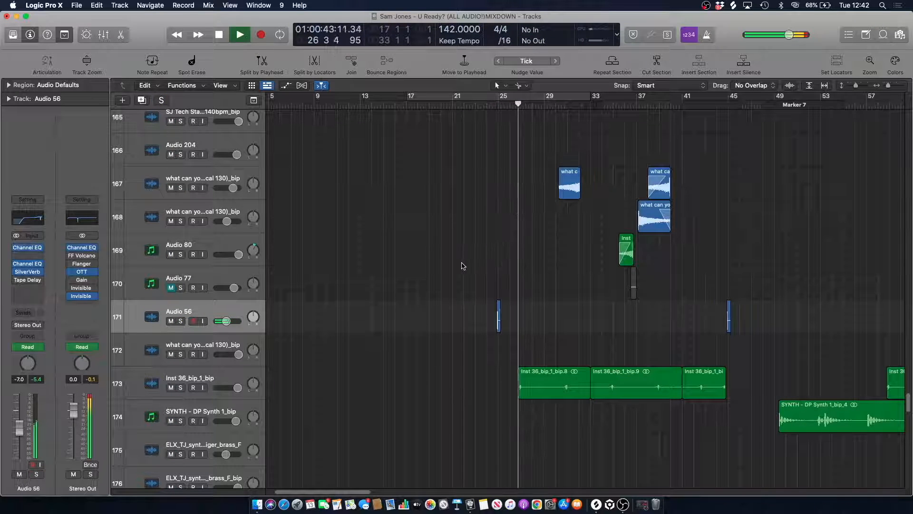
# - Show the region parameters of the Audio 56 vocal chop just before bar 25 and audition it soloed from bar 24
pyautogui.click(491, 108)
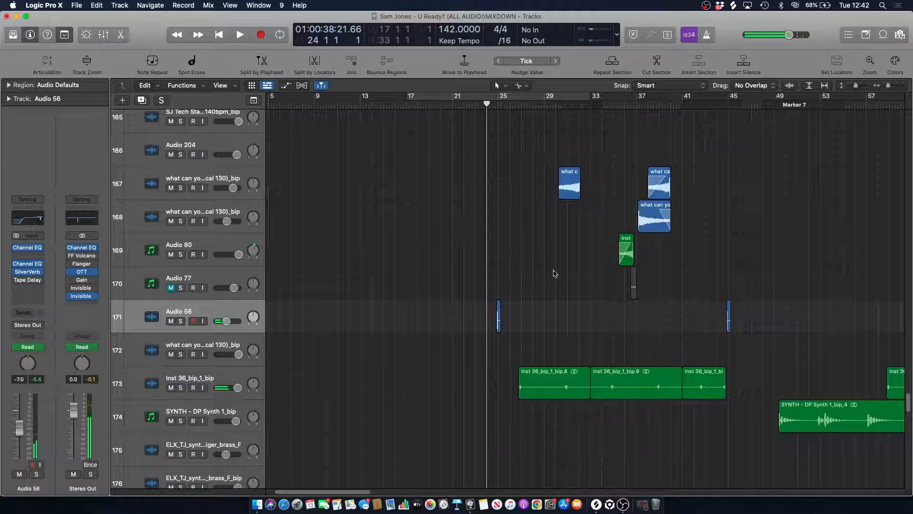
pyautogui.click(892, 86)
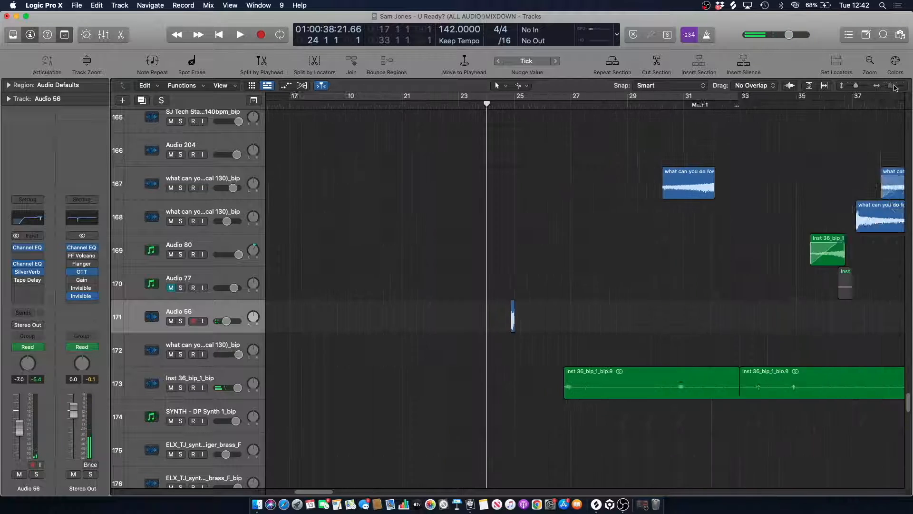
pyautogui.click(7, 86)
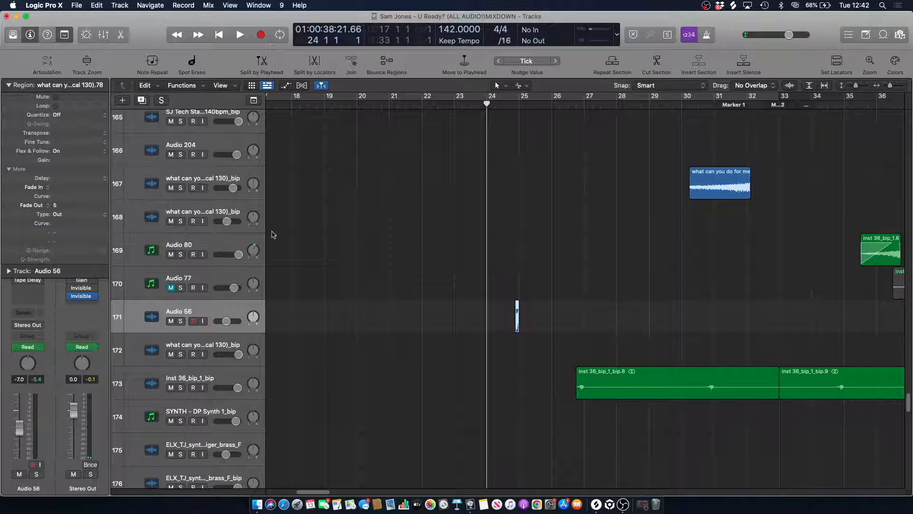
pyautogui.press('space')
pyautogui.click(181, 321)
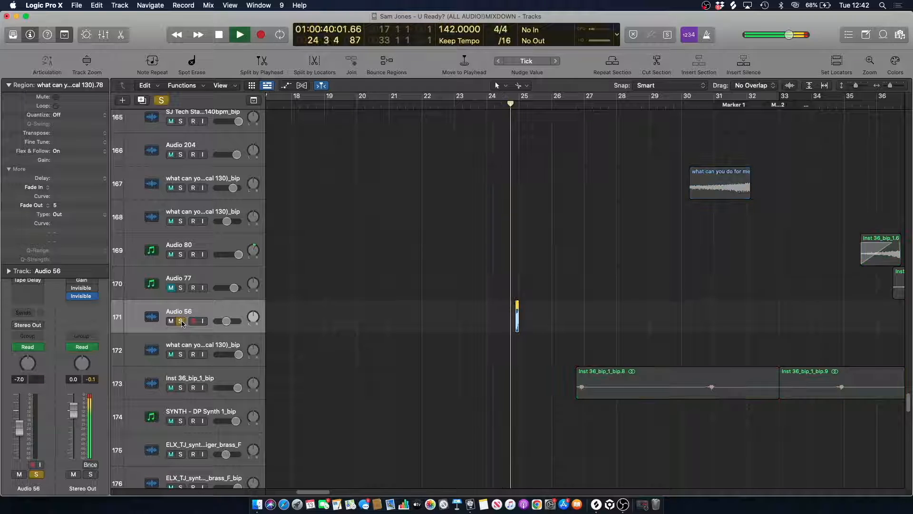
pyautogui.press('space')
pyautogui.click(180, 321)
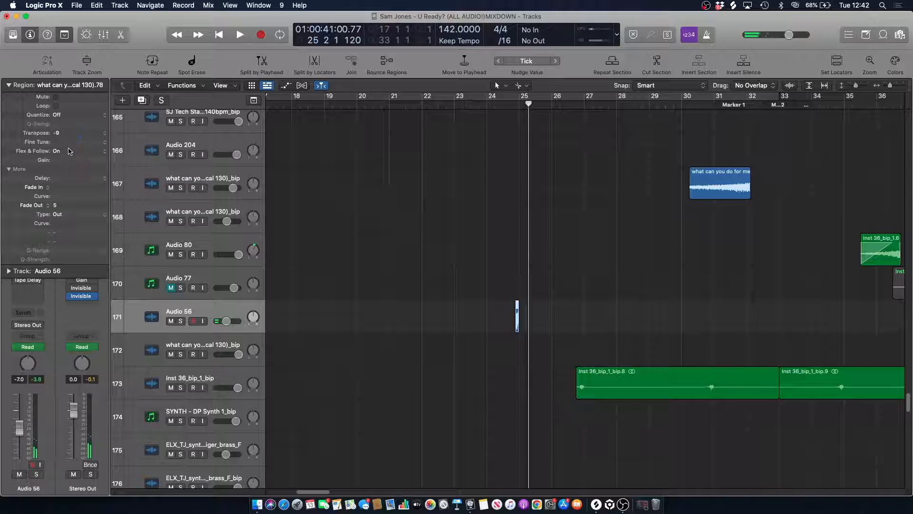
# - Collapse the region parameters and play the full mix twice across the Audio 56 vocal chop just before bar 25
pyautogui.click(8, 84)
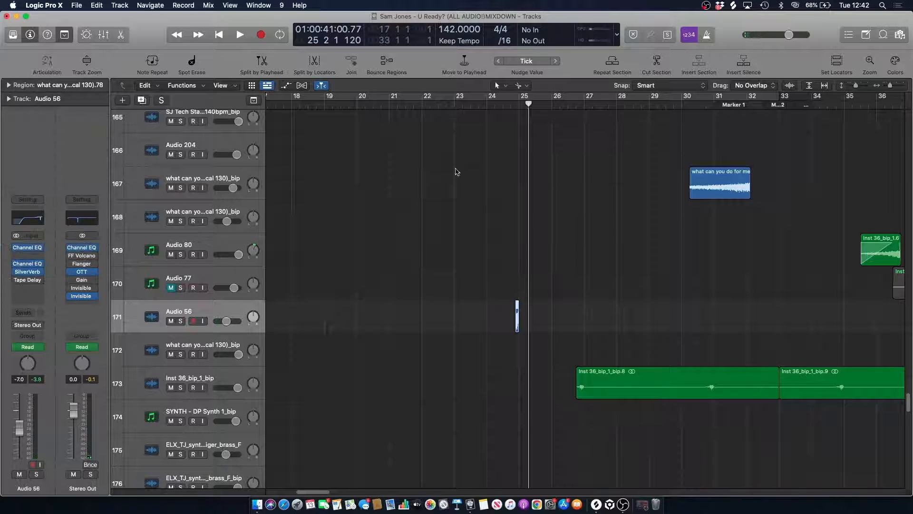
pyautogui.click(512, 111)
pyautogui.press('space')
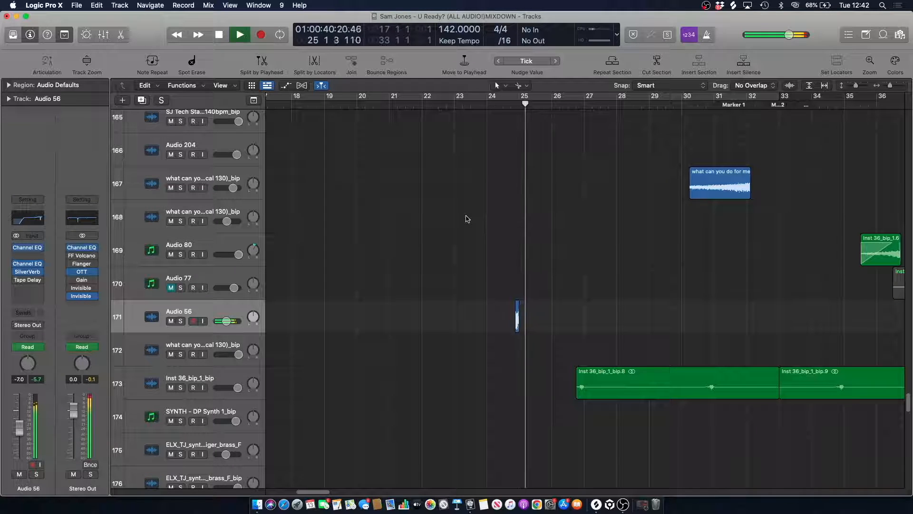
pyautogui.press('space')
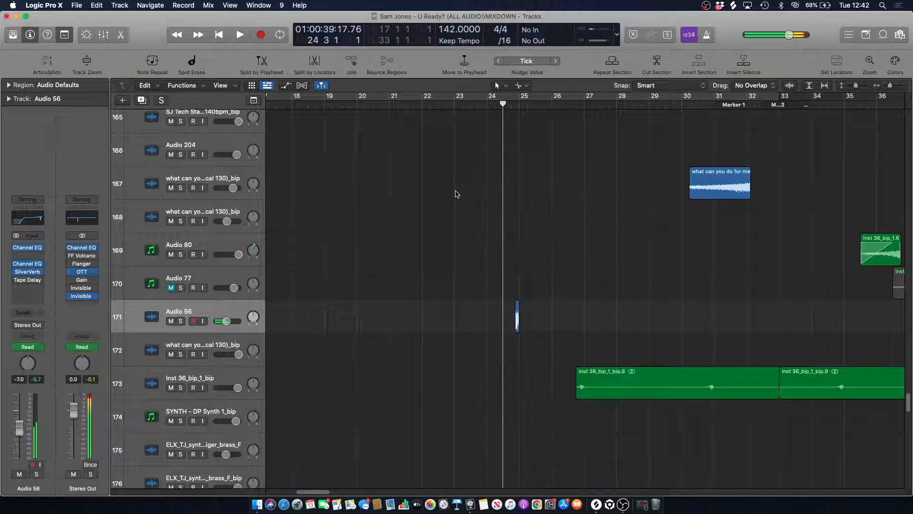
pyautogui.click(563, 111)
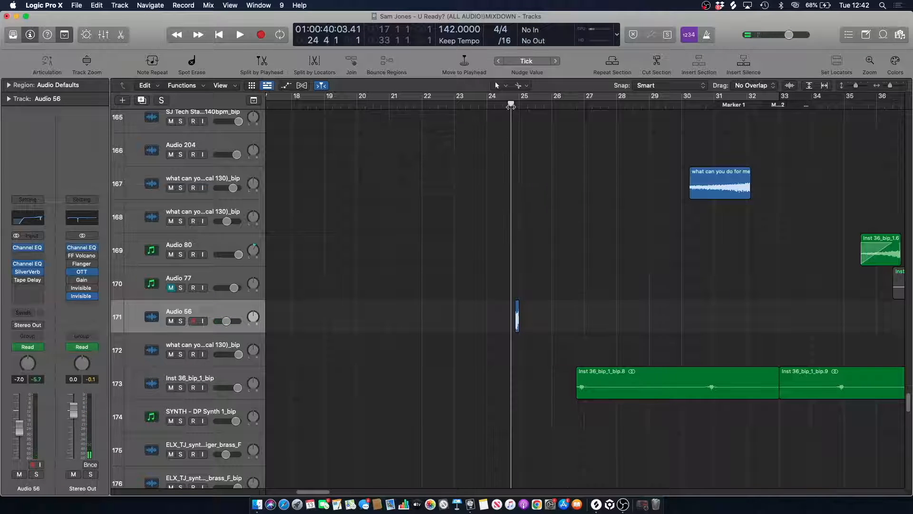
pyautogui.press('space')
pyautogui.hscroll(5, 407, 346)
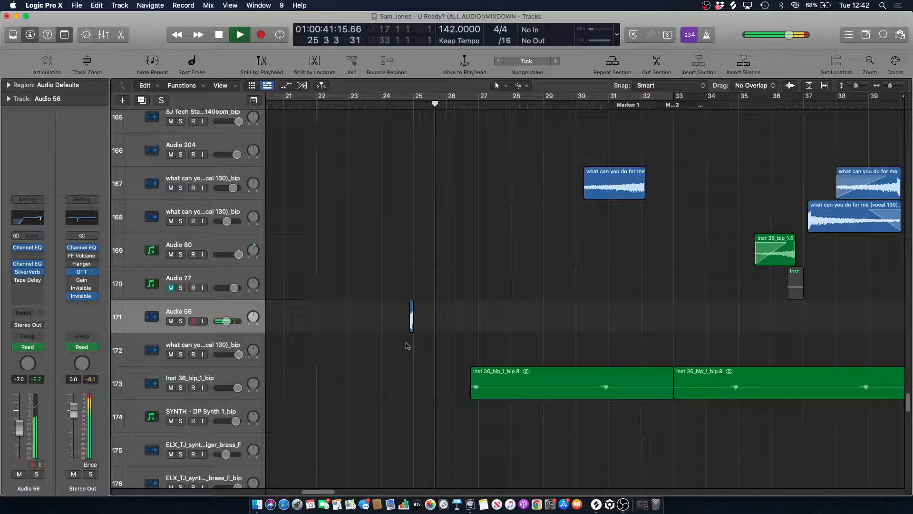
pyautogui.scroll(10, 407, 345)
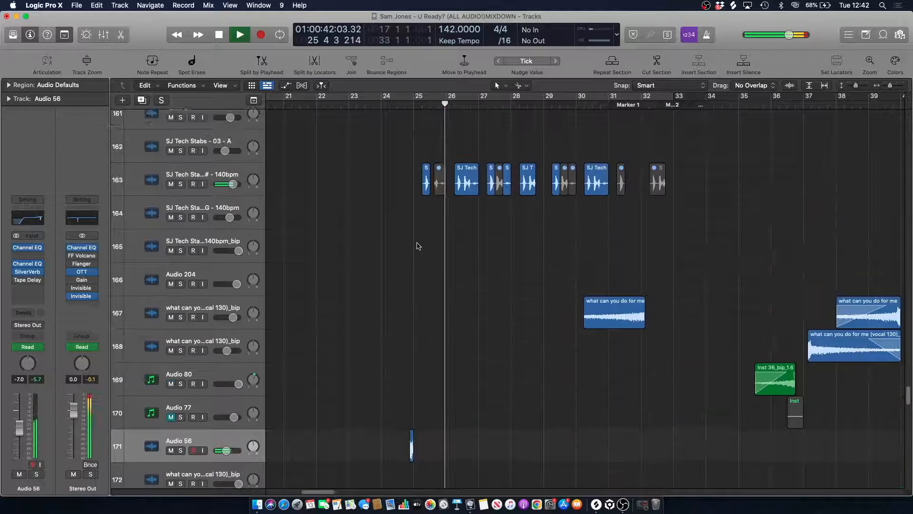
pyautogui.press('space')
# - Solo the SJ Tech Stabs A# - 140bpm track and play it with the cycle range set from bar 25 to 33
pyautogui.click(407, 103)
pyautogui.click(217, 369)
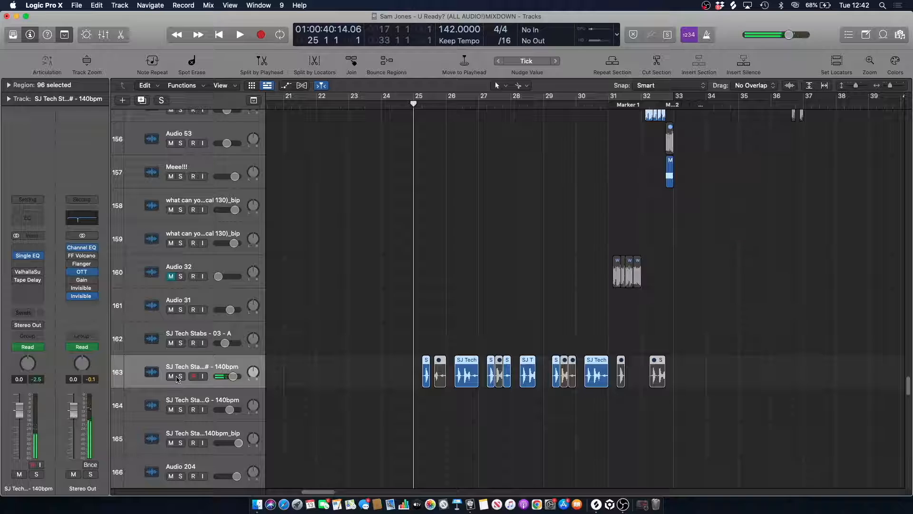
pyautogui.press('s')
pyautogui.moveTo(420, 98); pyautogui.dragTo(674, 95)
pyautogui.press('space')
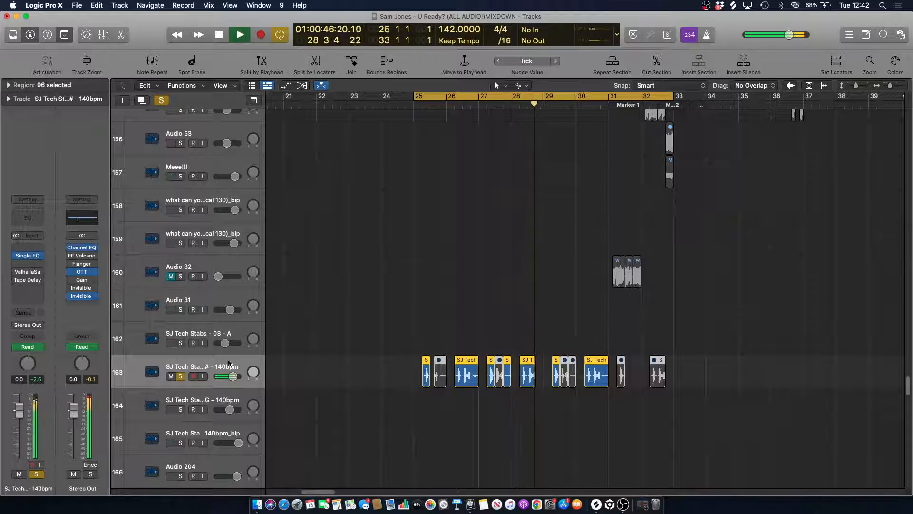
pyautogui.press('space')
# - Review the tech stabs' Frequency automation, clear the solo and cycle, and hide the automation with the playhead at bar 25
pyautogui.press('a')
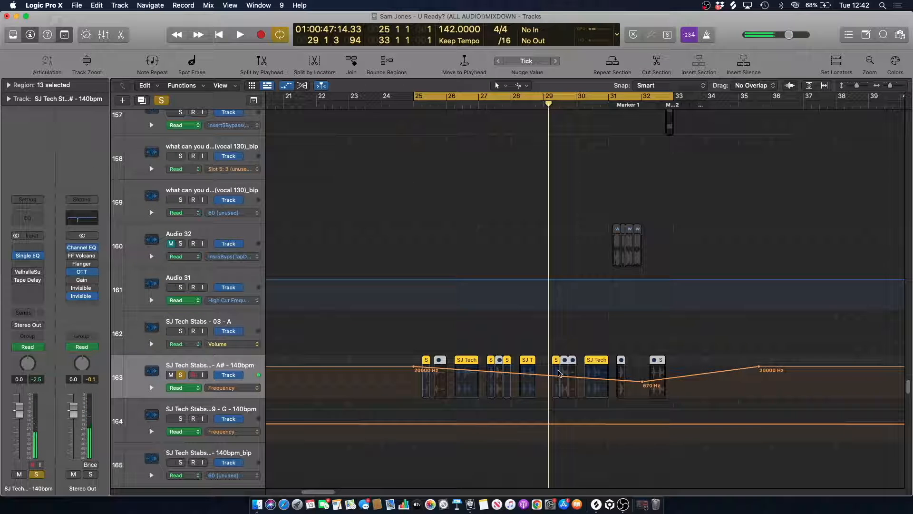
pyautogui.click(181, 374)
pyautogui.click(420, 96)
pyautogui.click(411, 106)
pyautogui.press('a')
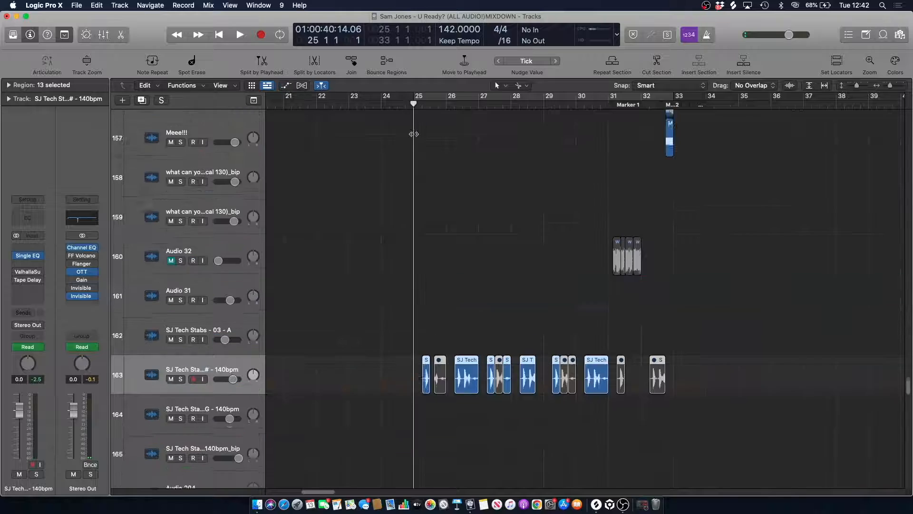
# - Play the full mix from bar 25 while looking through the tracks above the tech stabs
pyautogui.press('space')
pyautogui.scroll(6, 418, 156)
pyautogui.scroll(15, 418, 156)
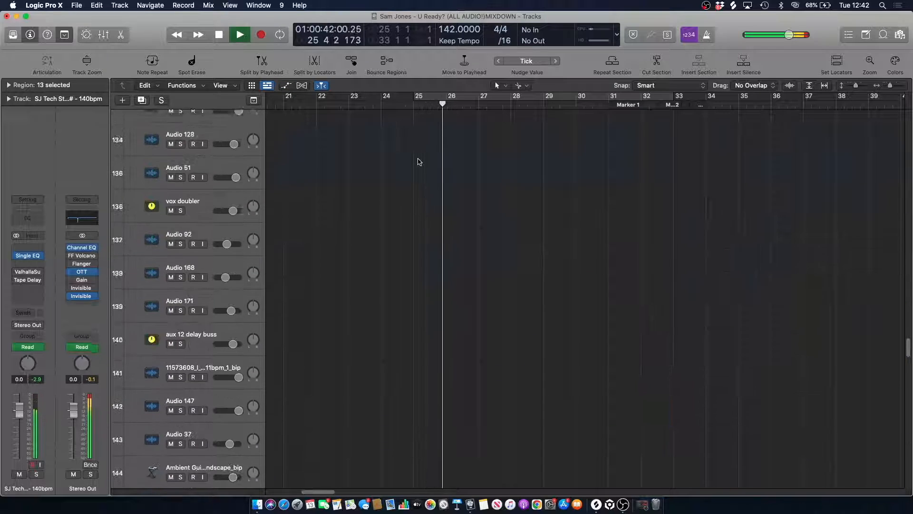
pyautogui.scroll(15, 418, 160)
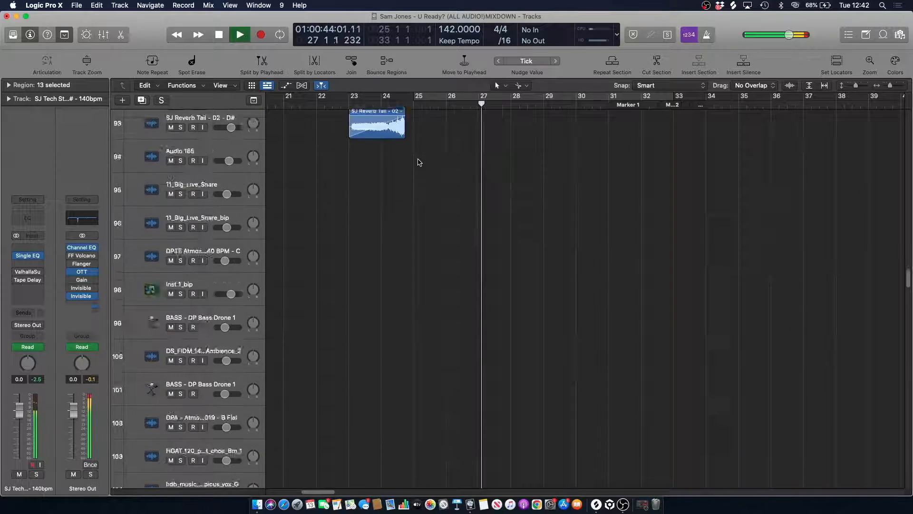
pyautogui.press('space')
# - Return the playhead to bar 25, find the Inst 36_bip_1_bip track, and solo it for auditioning
pyautogui.click(411, 107)
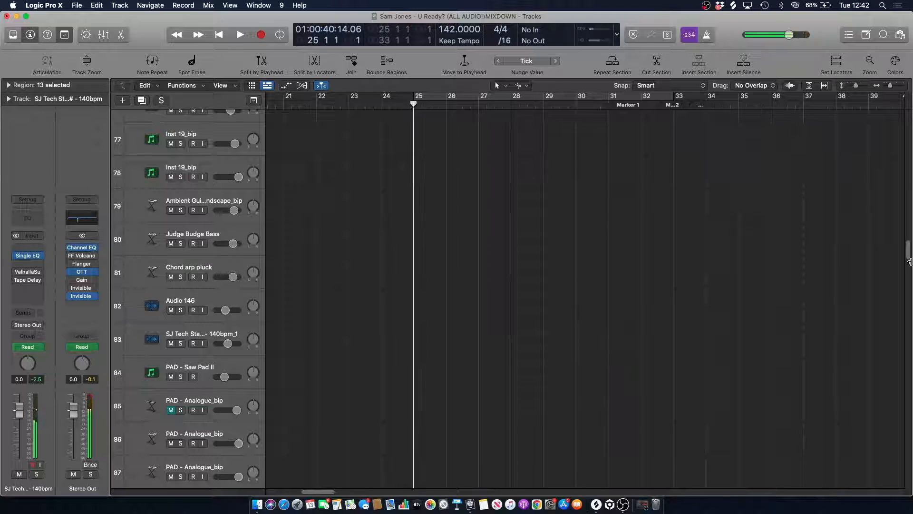
pyautogui.moveTo(908, 251); pyautogui.dragTo(891, 411)
pyautogui.click(183, 259)
pyautogui.press('s')
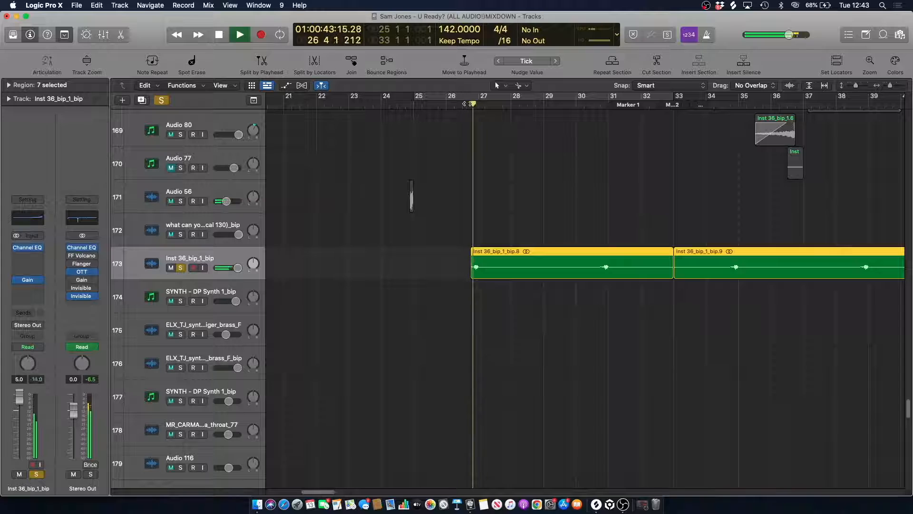
# - Audition the soloed Inst 36_bip_1_bip track from bar 30, and clear its solo
pyautogui.press('space')
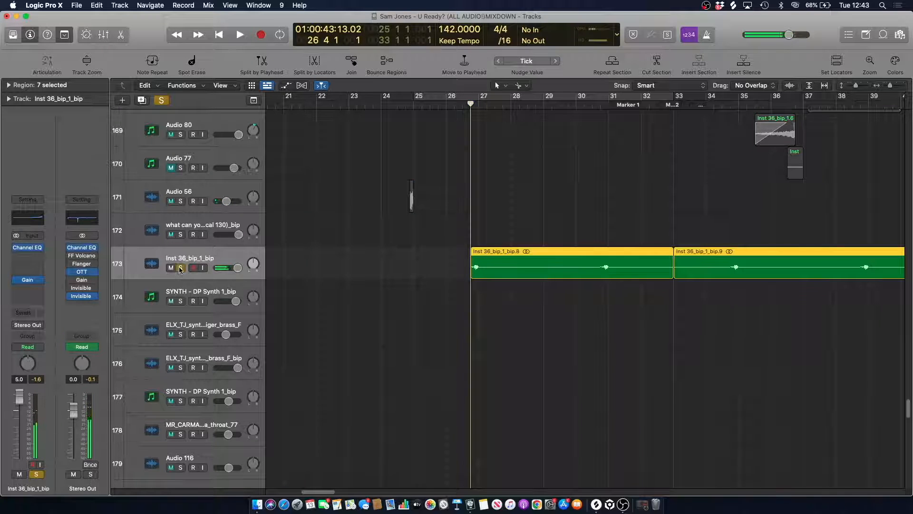
pyautogui.click(594, 104)
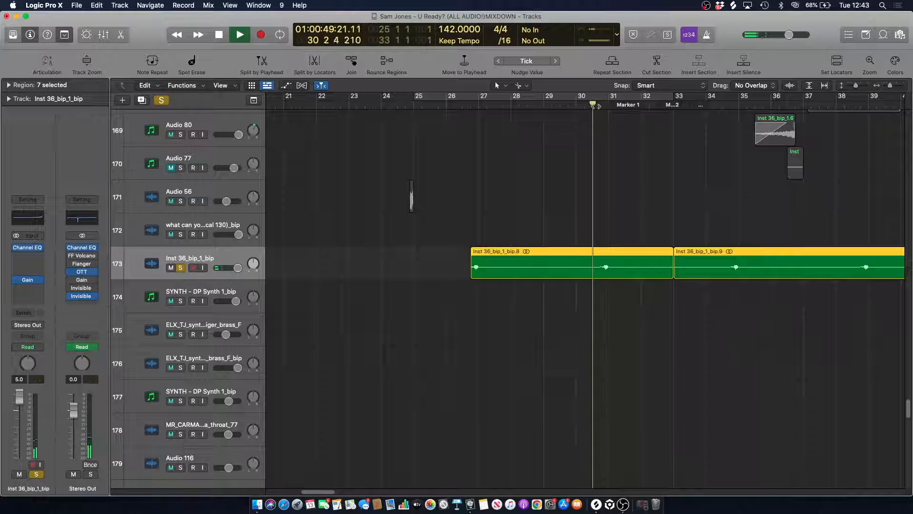
pyautogui.press('space')
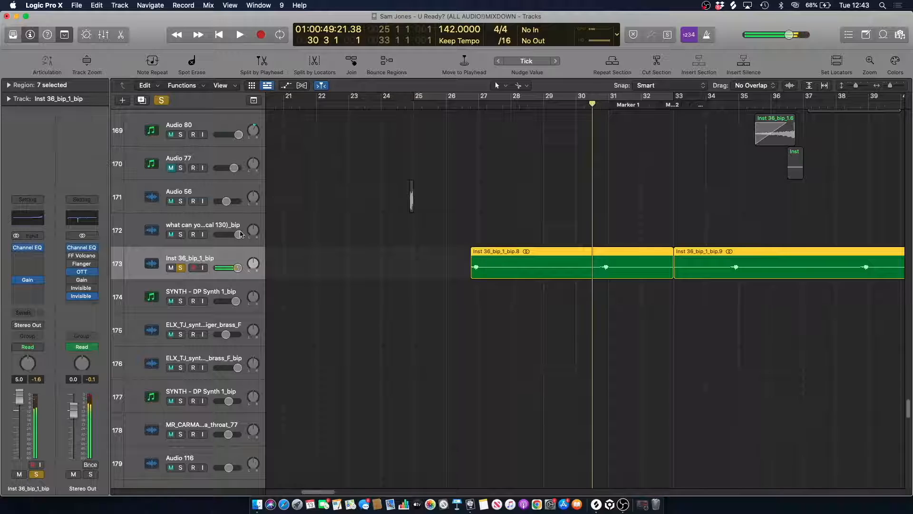
pyautogui.click(180, 268)
# - Play the full mix from bar 26 while looking through the tracks above, up to the hats and percussion drop group
pyautogui.click(462, 104)
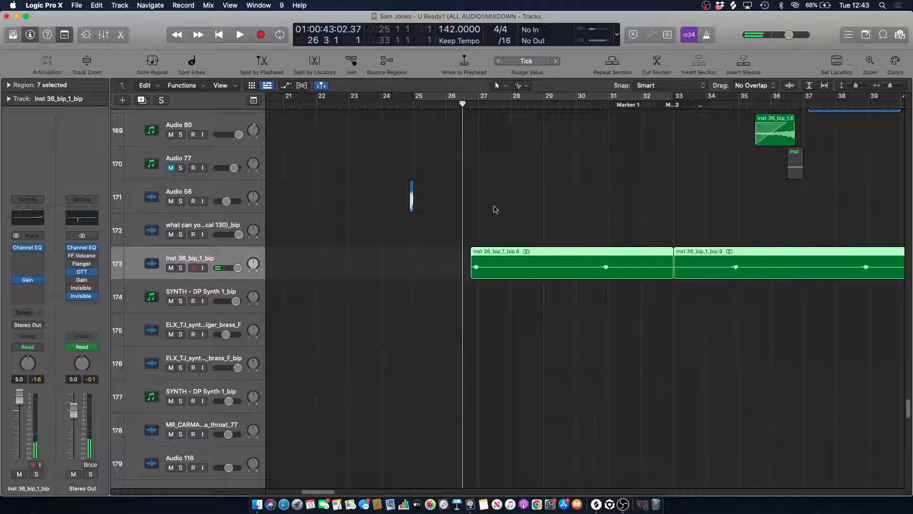
pyautogui.press('space')
pyautogui.scroll(11, 471, 194)
pyautogui.scroll(20, 473, 195)
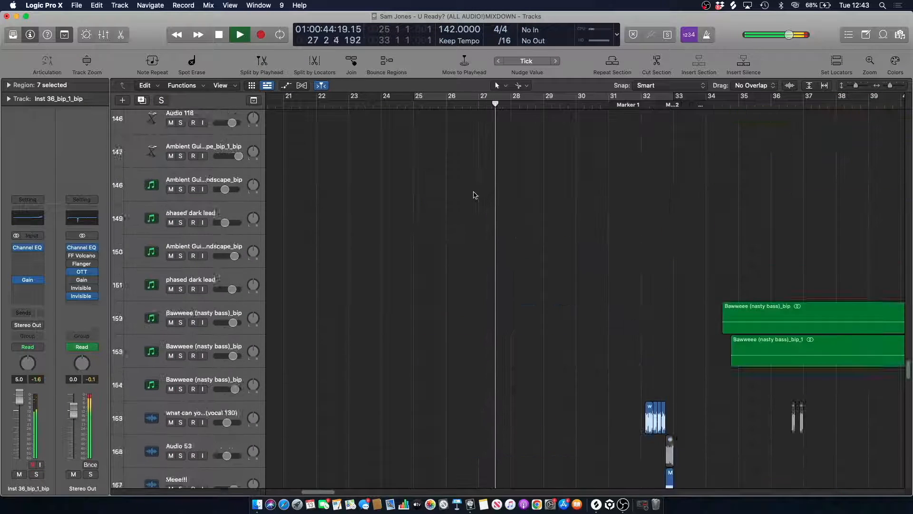
pyautogui.scroll(20, 473, 200)
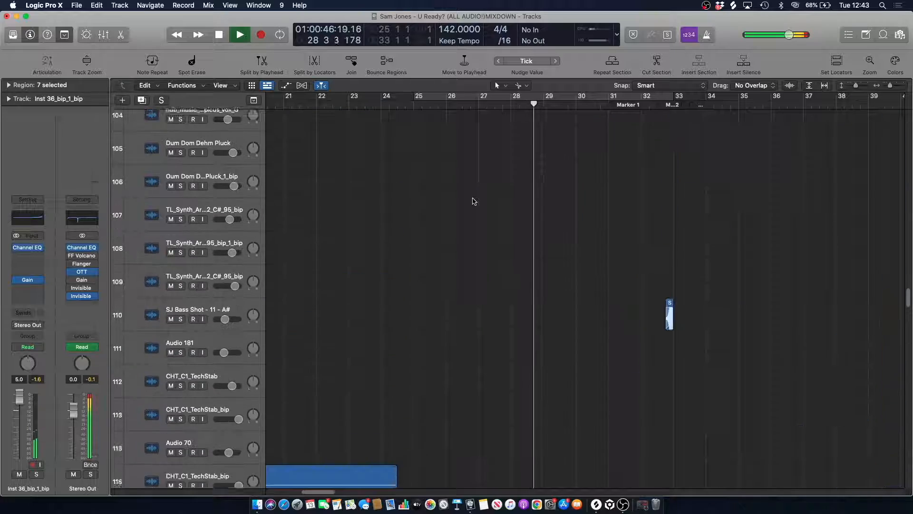
pyautogui.scroll(20, 472, 204)
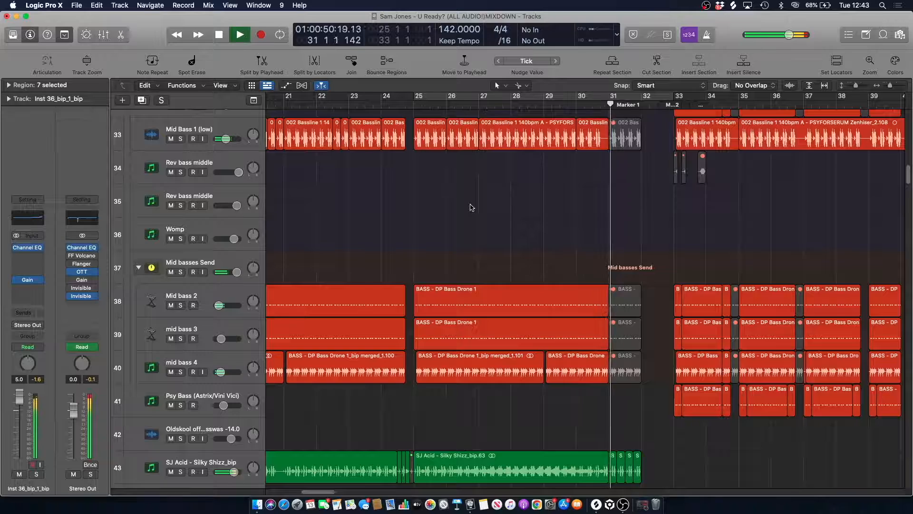
pyautogui.scroll(8, 471, 207)
pyautogui.scroll(4, 476, 193)
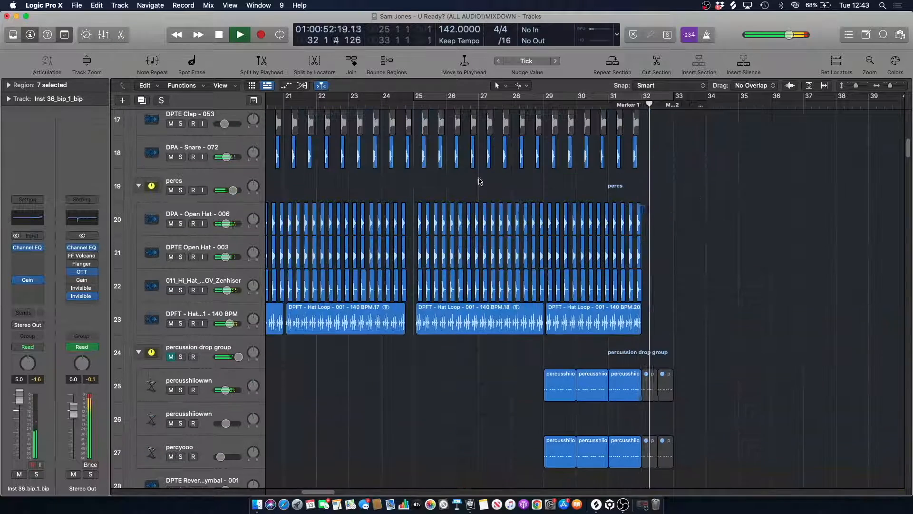
pyautogui.click(485, 186)
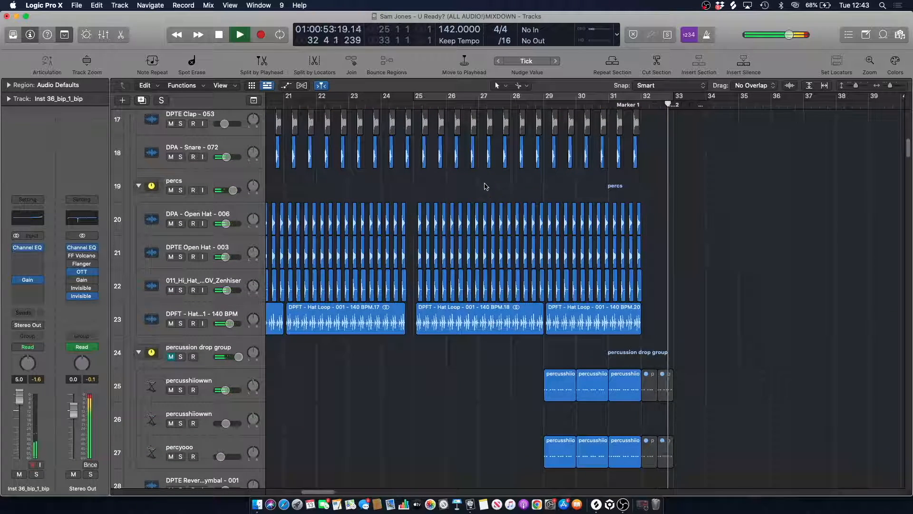
pyautogui.press('space')
# - Solo the percussion drop group, play it from bar 28, and clear the solo
pyautogui.click(528, 104)
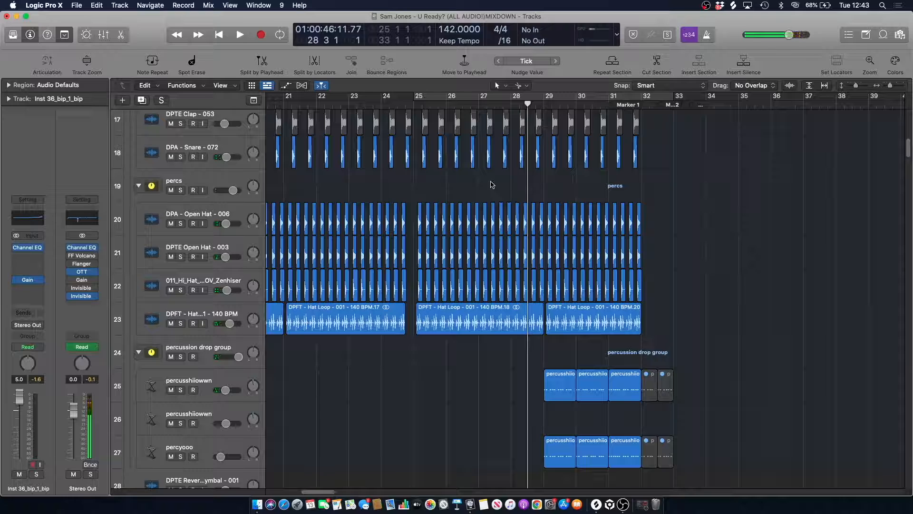
pyautogui.click(184, 357)
pyautogui.press('space')
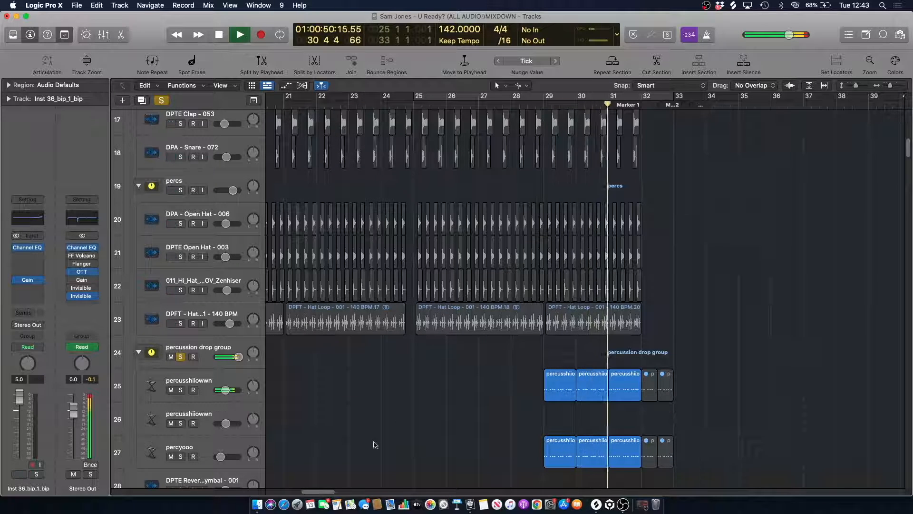
pyautogui.press('space')
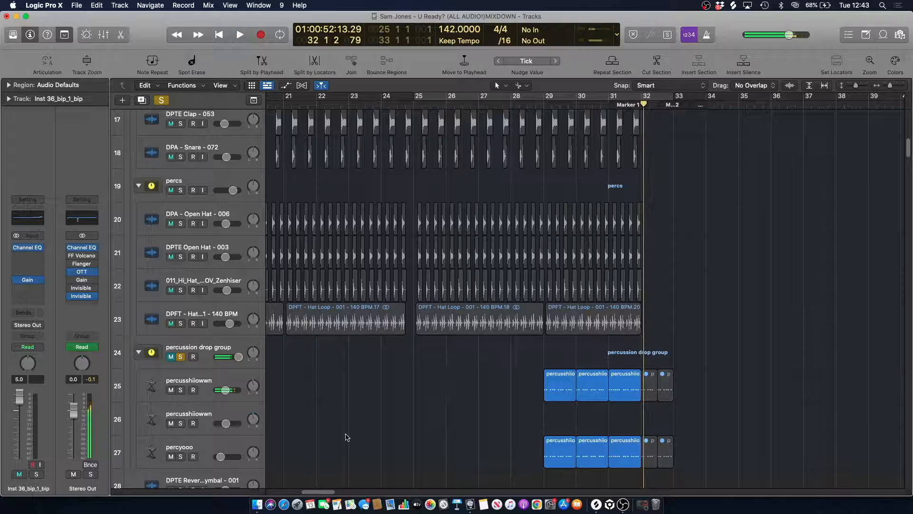
pyautogui.click(183, 359)
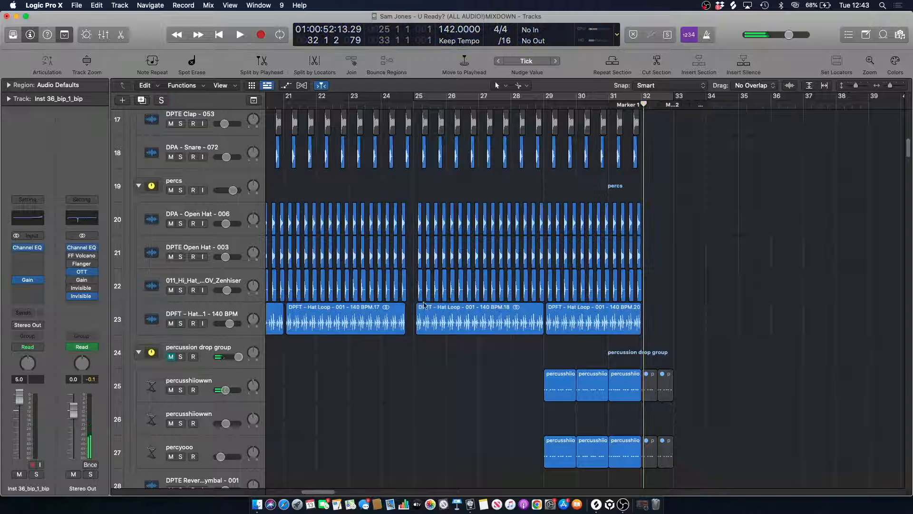
# - Set the playhead to bar 29 and open the Channel EQ of the first percusshiiowwn track in the percussion drop group
pyautogui.click(537, 104)
pyautogui.scroll(-6, 478, 300)
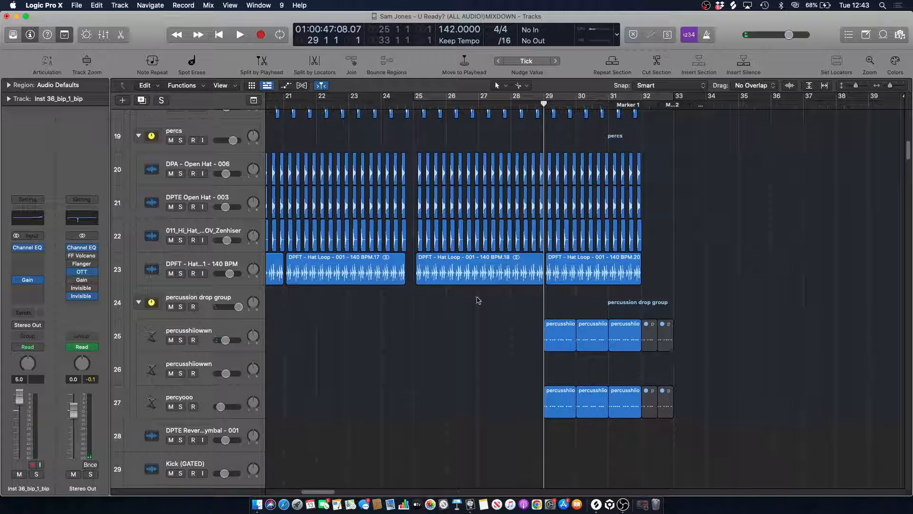
pyautogui.click(200, 218)
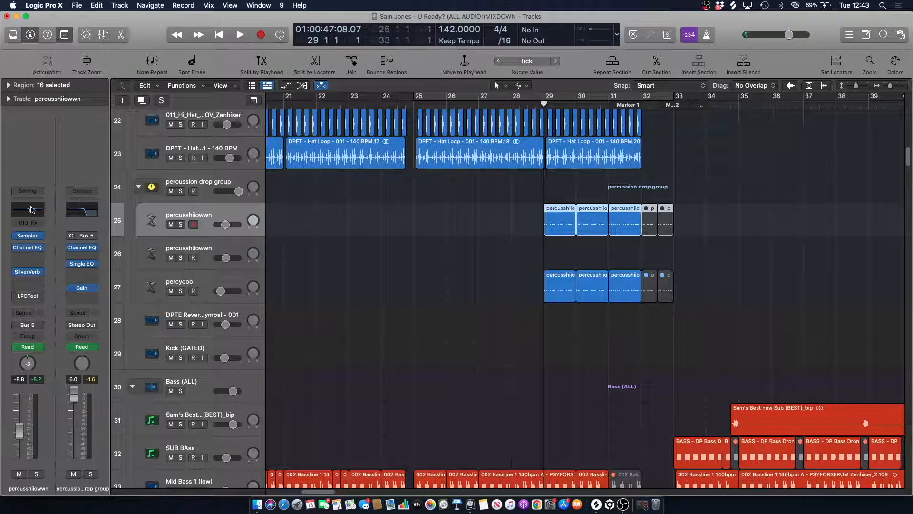
pyautogui.click(30, 210)
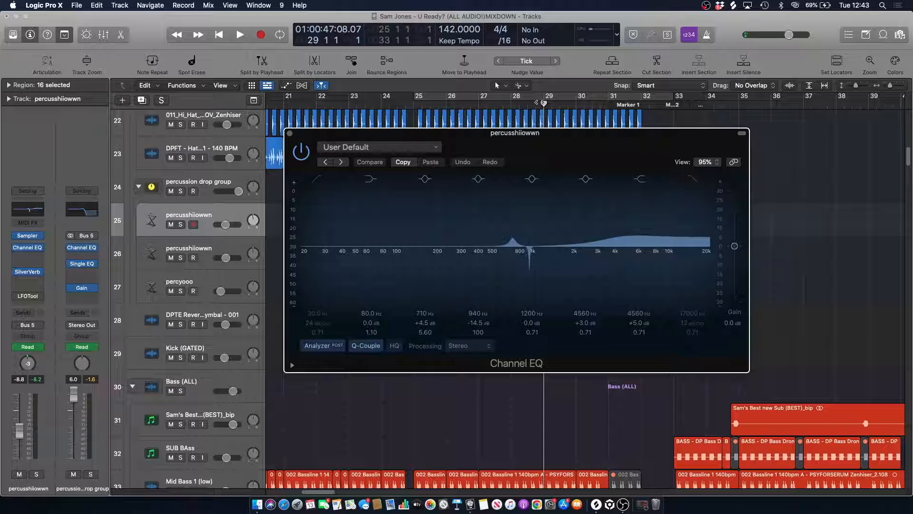
# - Play the percusshiiowwn track in solo, compare it with the Channel EQ bypassed, and close the EQ
pyautogui.press('space')
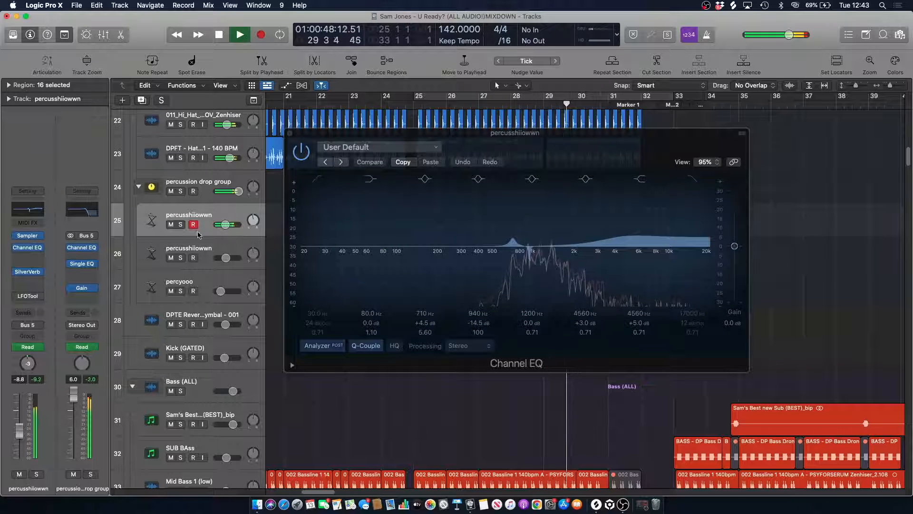
pyautogui.click(180, 225)
pyautogui.click(296, 158)
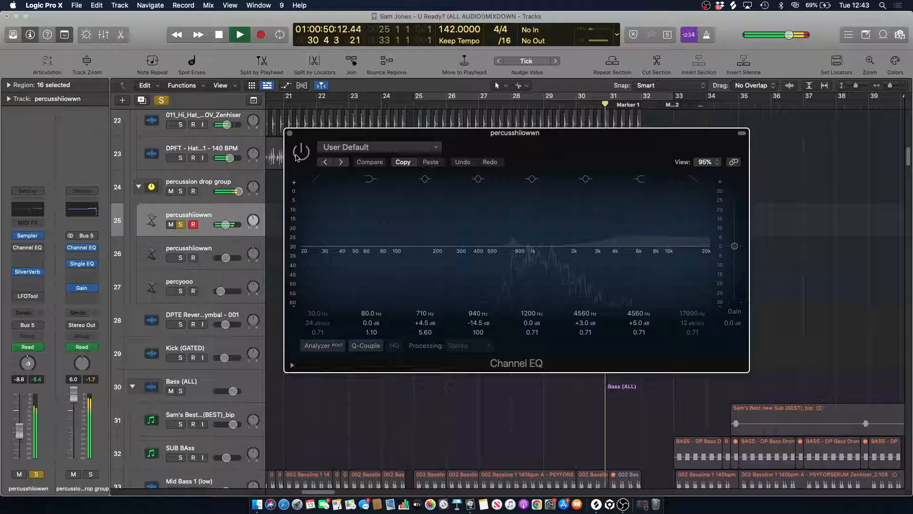
pyautogui.click(290, 133)
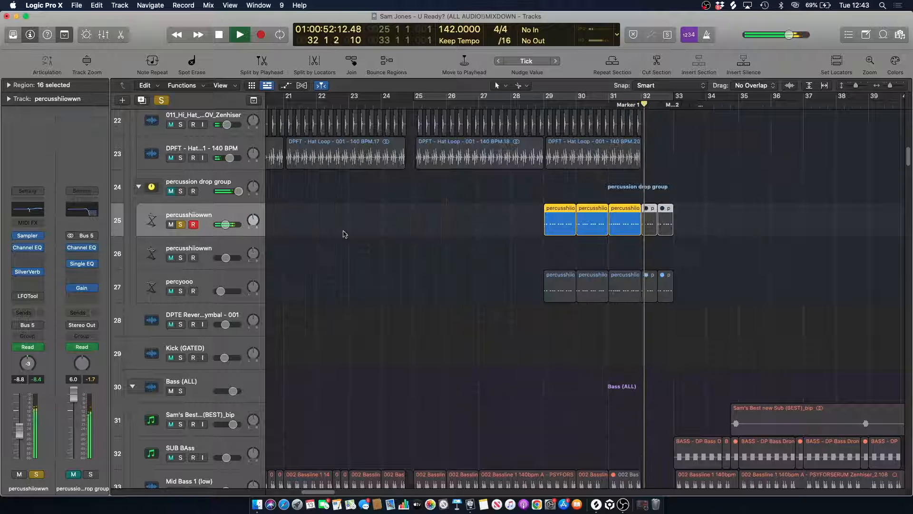
pyautogui.press('space')
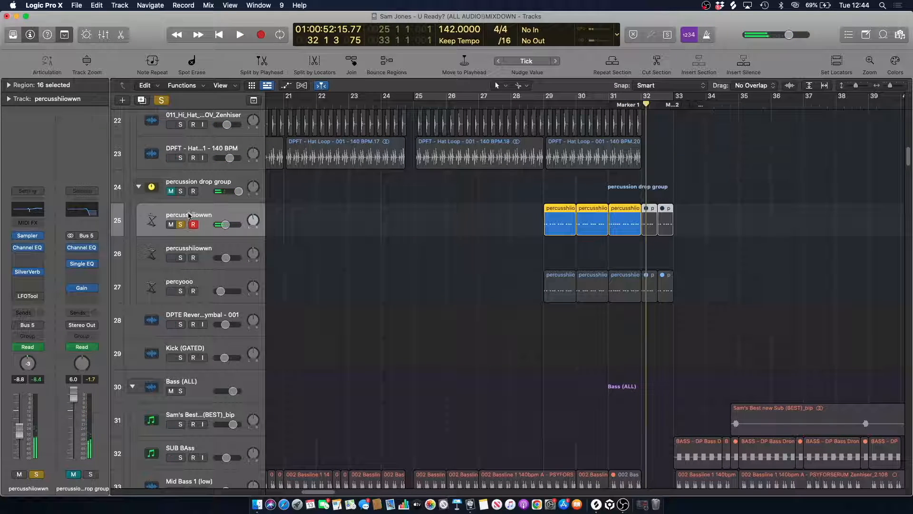
# - Inspect the Sampler instrument on the percusshiiowwn track, close it, and clear the track's solo
pyautogui.click(28, 237)
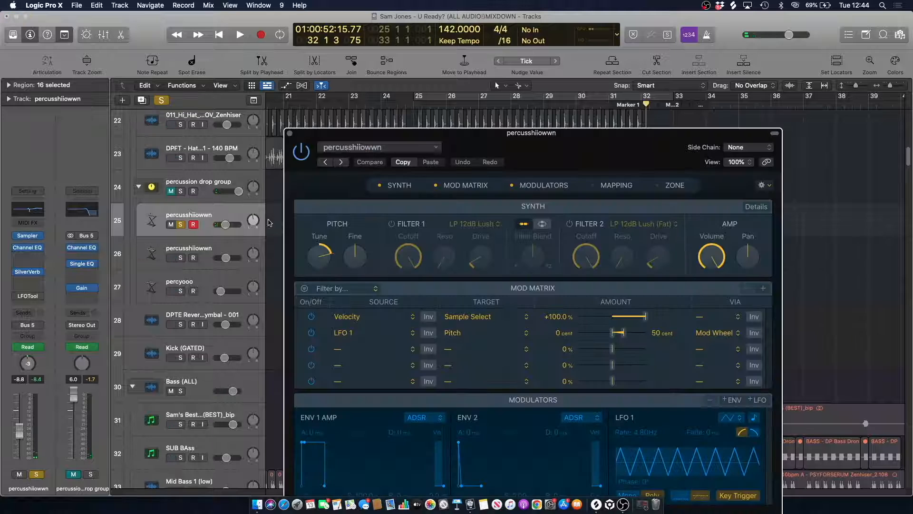
pyautogui.click(290, 133)
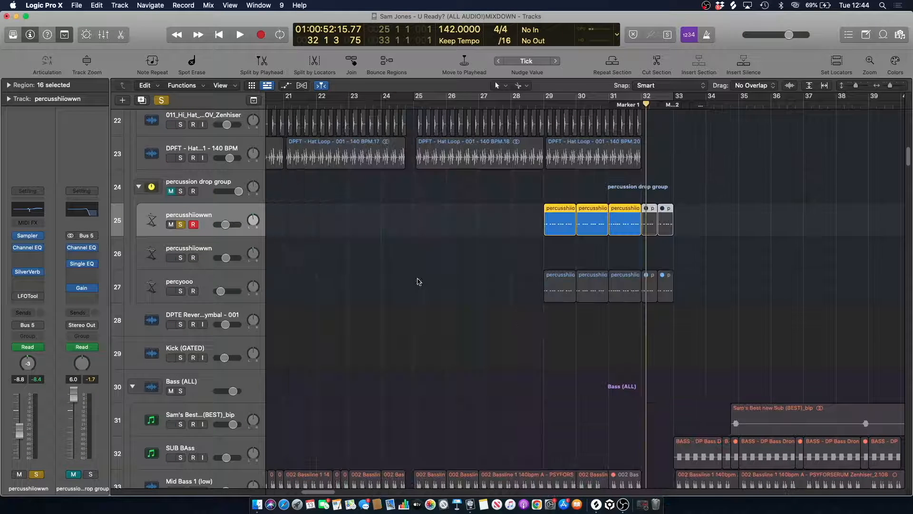
pyautogui.click(180, 225)
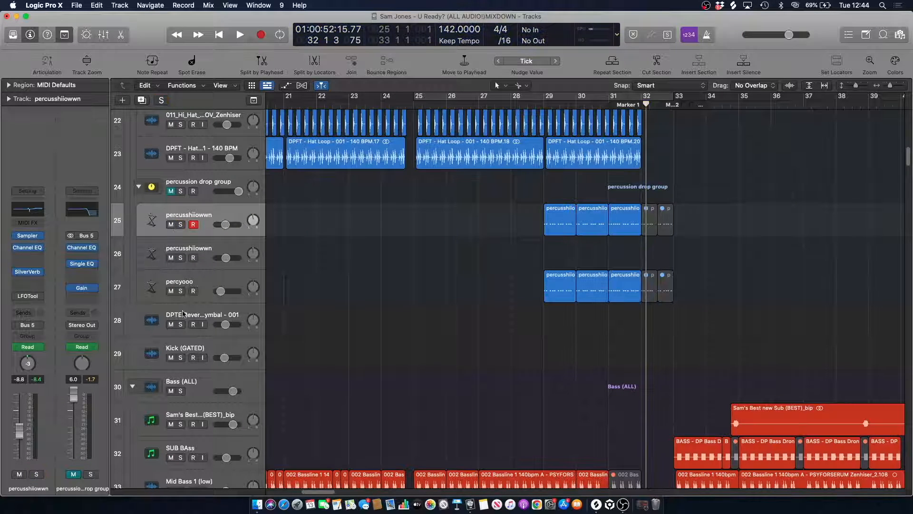
# - Solo the percyooo track and play it from bar 29
pyautogui.click(181, 292)
pyautogui.click(539, 105)
pyautogui.press('space')
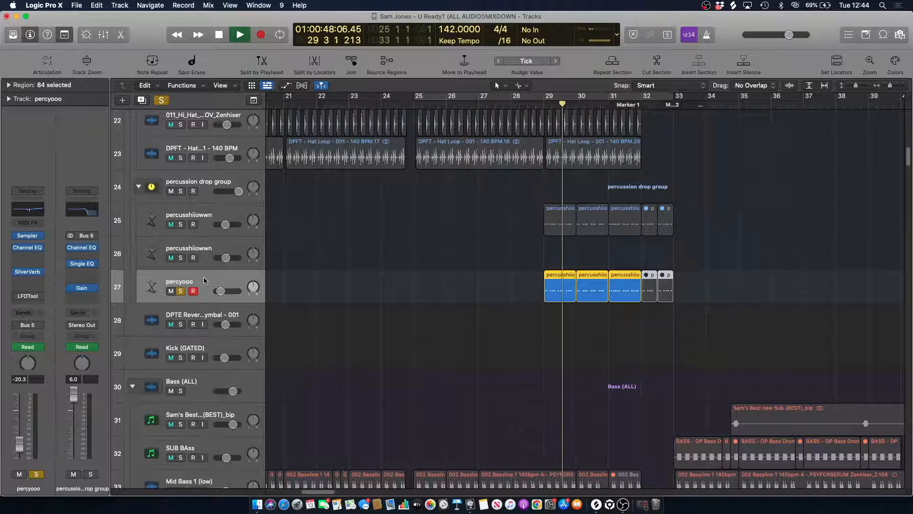
# - Turn off solo on the percyooo track and listen to the full mix up to bar 33
pyautogui.click(181, 292)
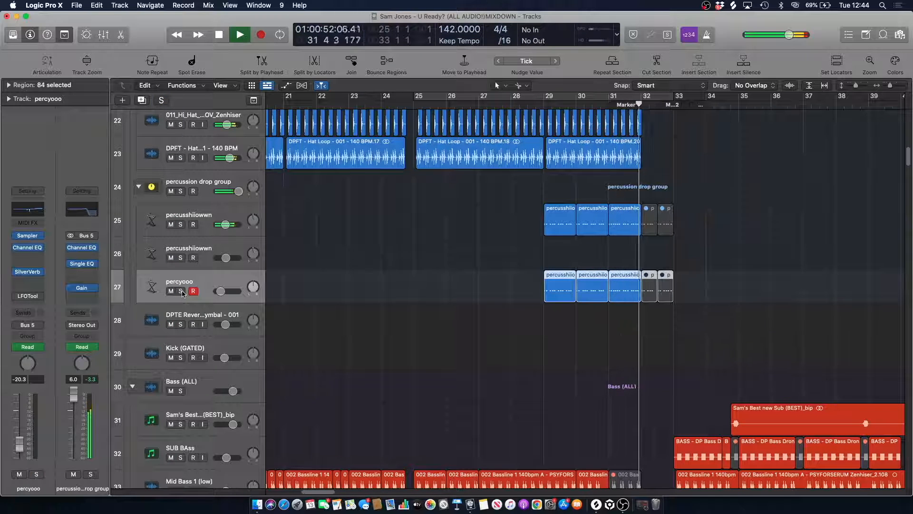
pyautogui.click(413, 243)
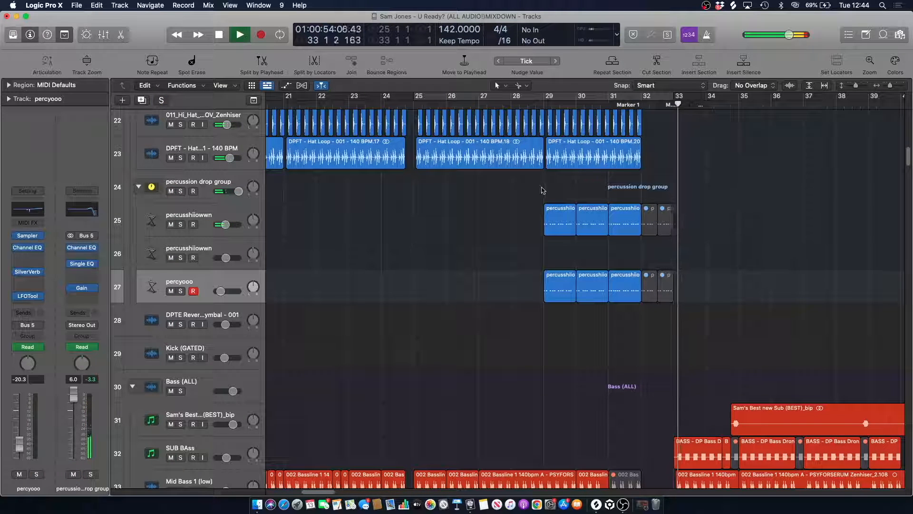
pyautogui.press('space')
# - Solo the "what can yo...(vocal 130)" track, number 155, far down the track list
pyautogui.scroll(10, 595, 157)
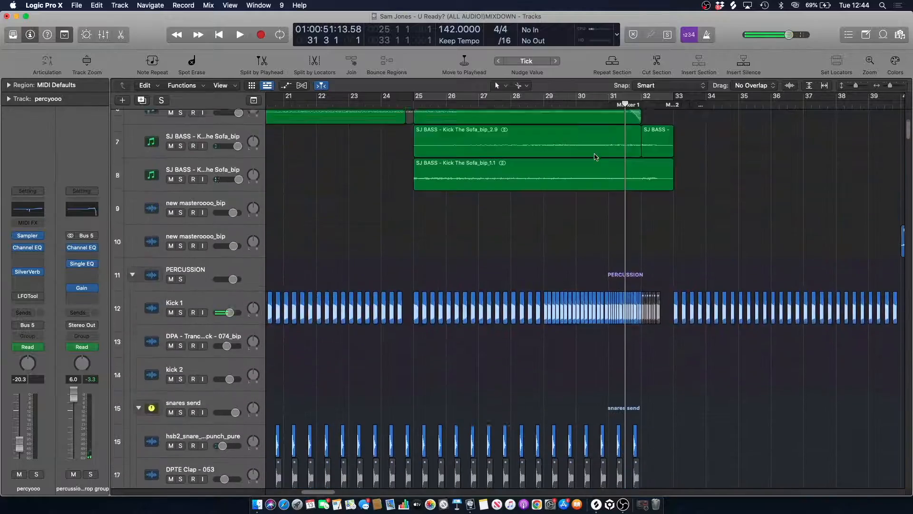
pyautogui.scroll(5, 596, 157)
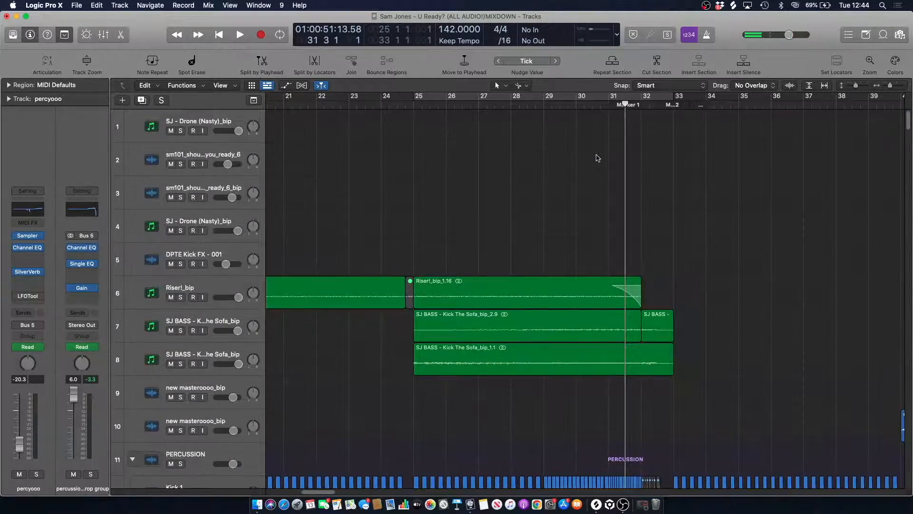
pyautogui.scroll(-20, 598, 157)
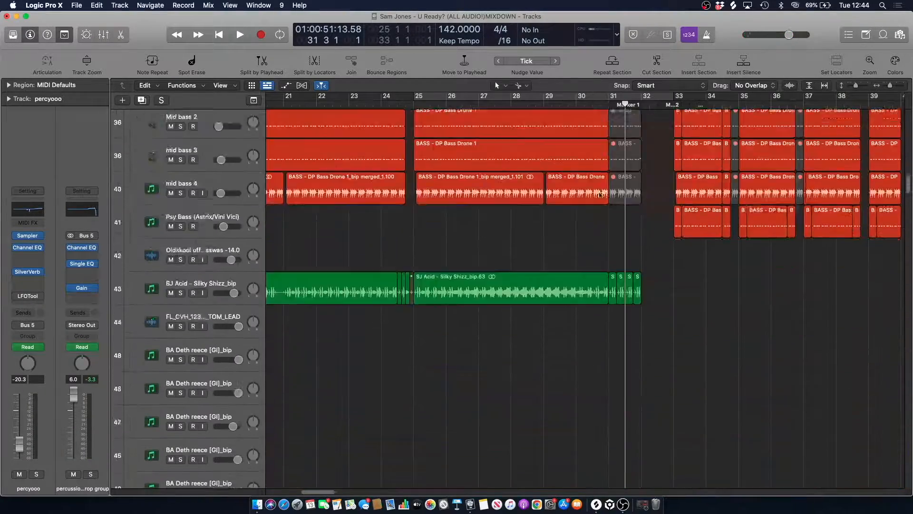
pyautogui.scroll(-20, 599, 194)
pyautogui.scroll(-20, 600, 196)
pyautogui.scroll(-20, 600, 196)
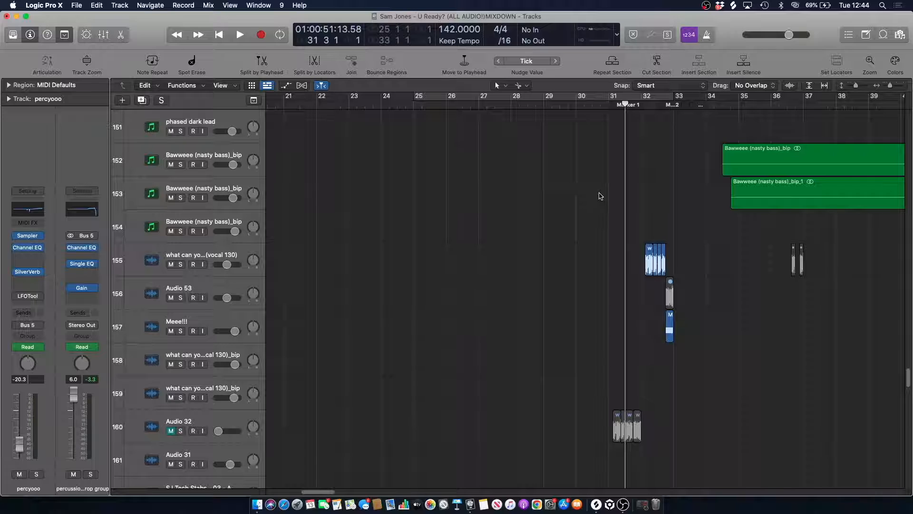
pyautogui.click(181, 265)
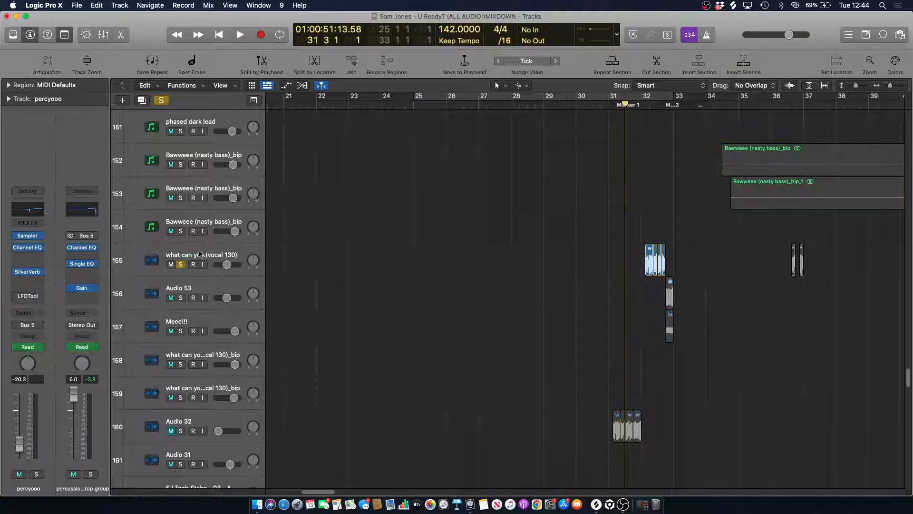
# - Solo the Audio 53 and Meee!!! tracks as well and play the vocal fill from bar 32
pyautogui.moveTo(892, 86); pyautogui.dragTo(894, 85)
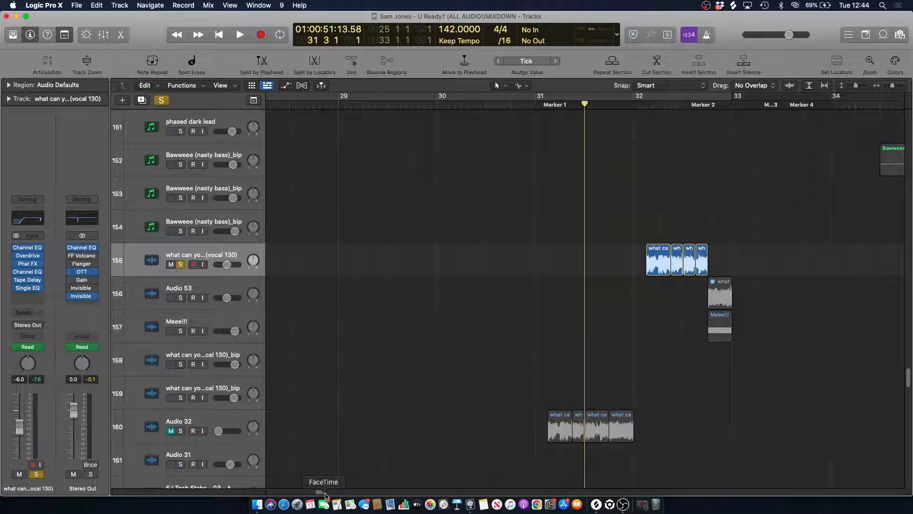
pyautogui.hscroll(5, 347, 485)
pyautogui.click(413, 104)
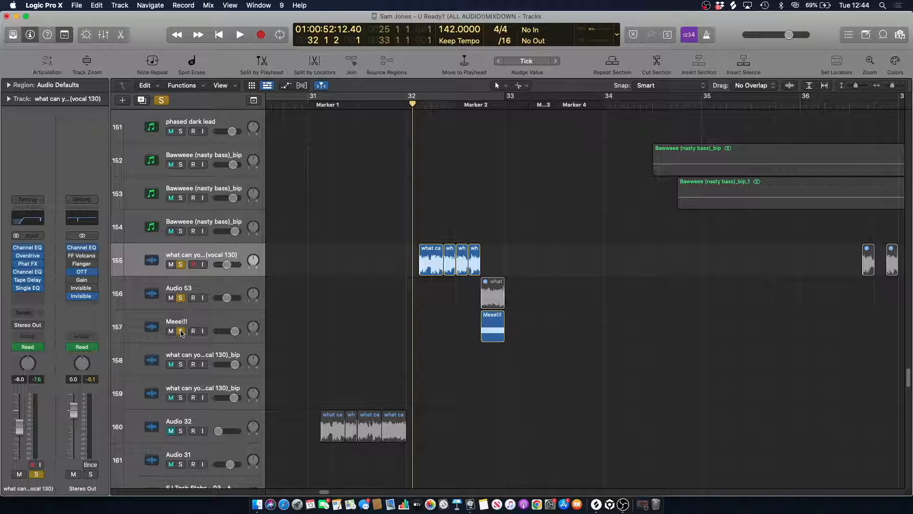
pyautogui.press('space')
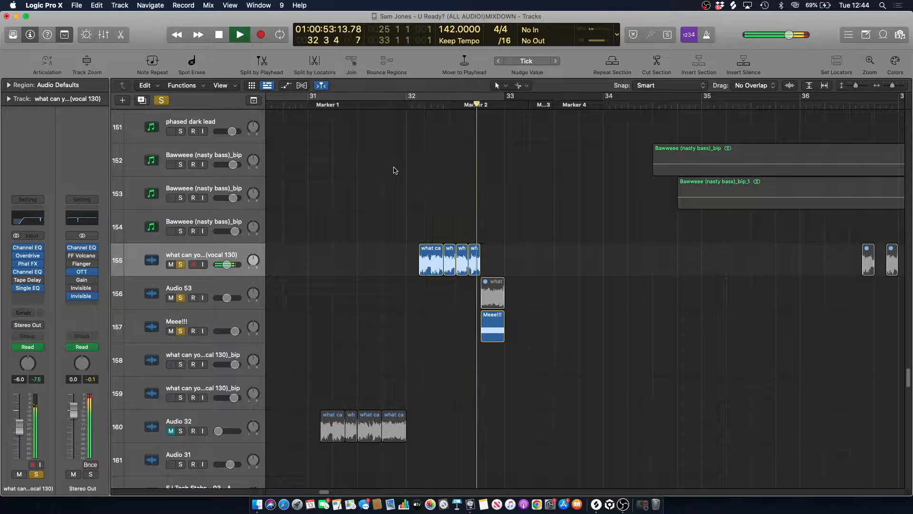
pyautogui.press('space')
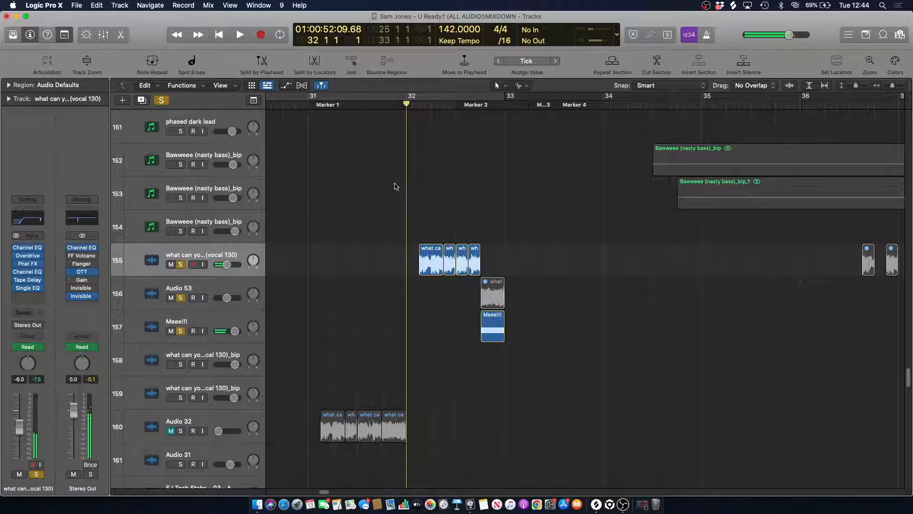
# - Leave only the "what can yo...(vocal 130)" track soloed and set a cycle range from bar 32 to bar 33
pyautogui.click(180, 332)
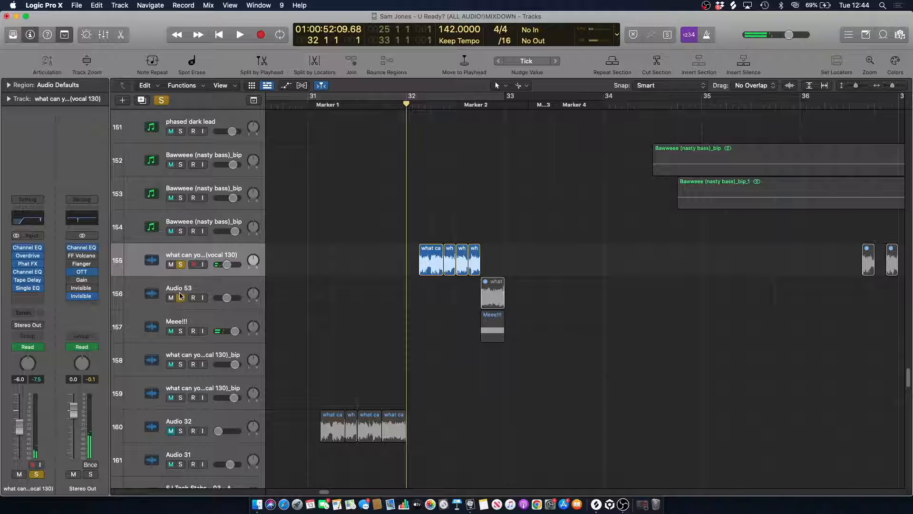
pyautogui.click(198, 251)
pyautogui.moveTo(410, 96); pyautogui.dragTo(504, 98)
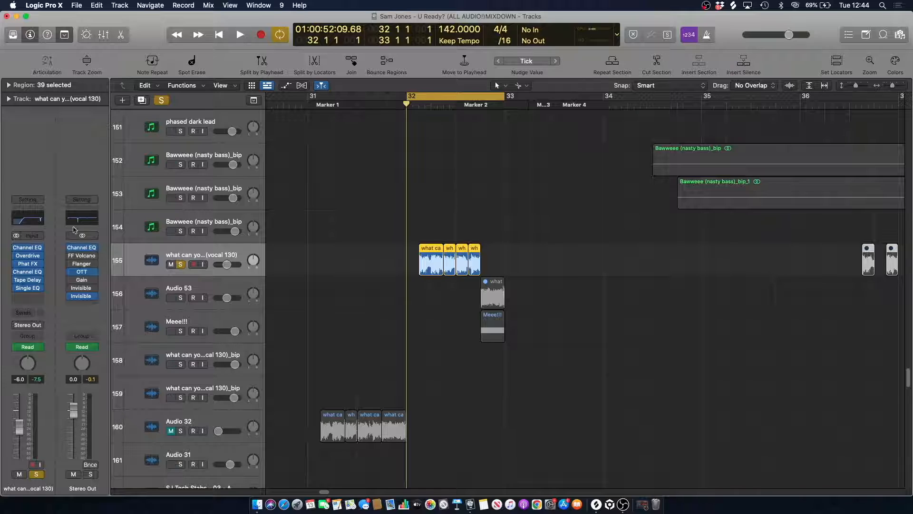
# - Bypass all insert effects on the "what can yo...(vocal 130)" track and play its regions dry
pyautogui.click(210, 251)
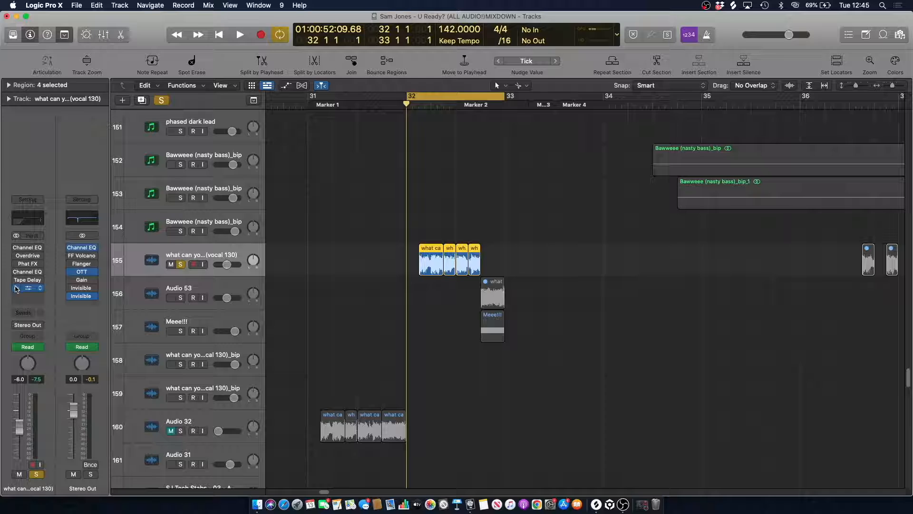
pyautogui.press('space')
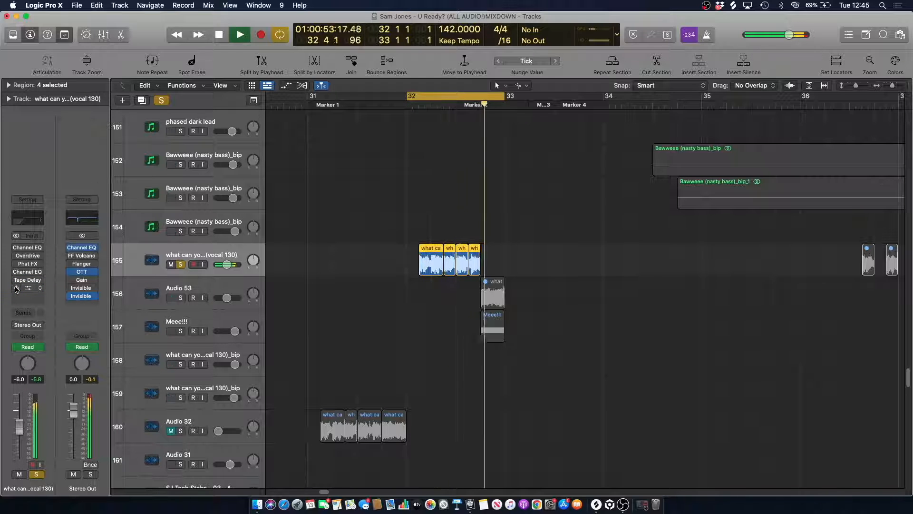
pyautogui.press('space')
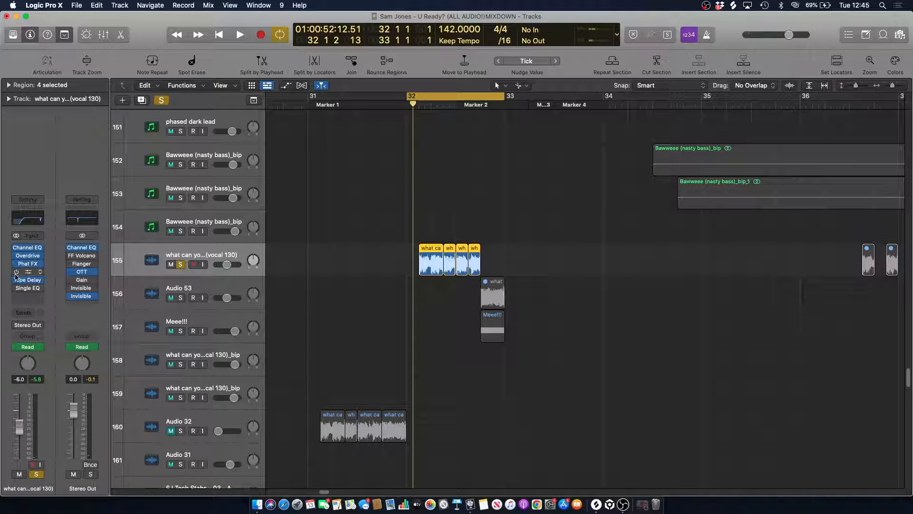
# - Play the vocal 130 track with its insert effects re-enabled and turn off its solo
pyautogui.press('space')
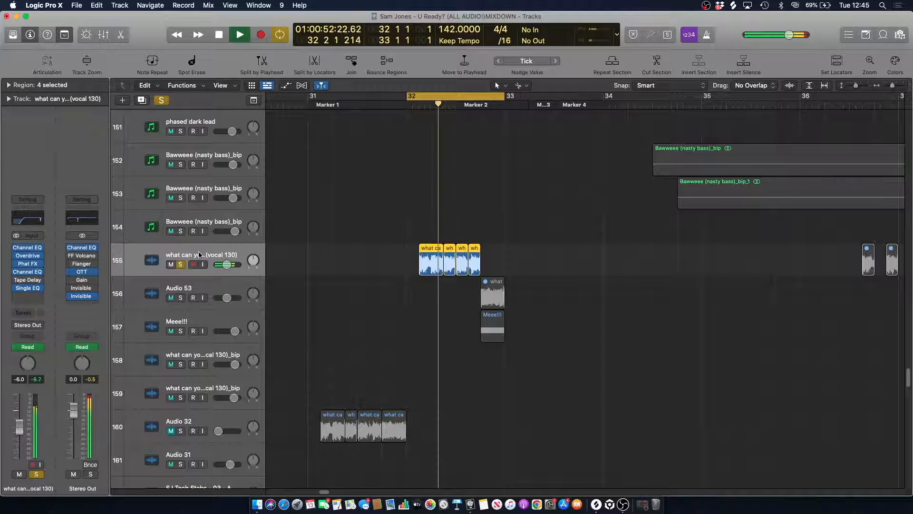
pyautogui.press('space')
pyautogui.click(180, 264)
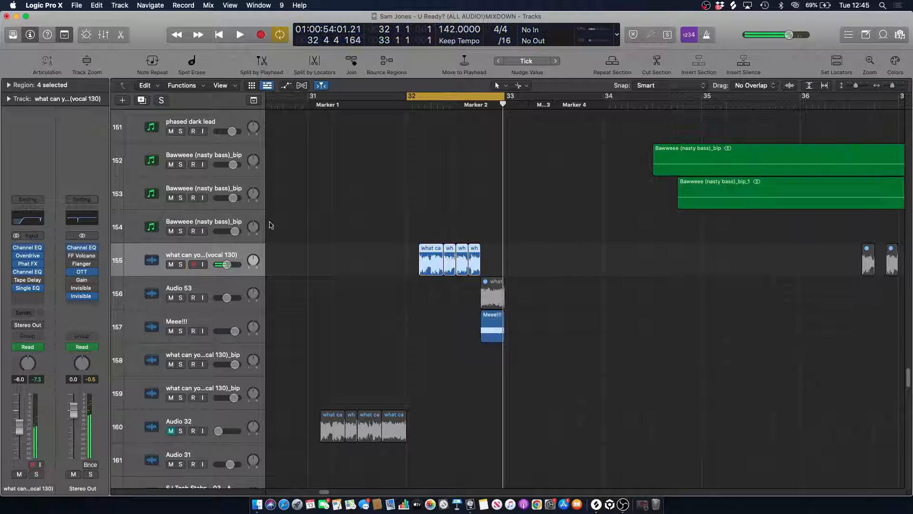
# - Solo the Meee!!! track and set a cycle range from bar 32 beat 4 to bar 35
pyautogui.click(446, 95)
pyautogui.click(478, 104)
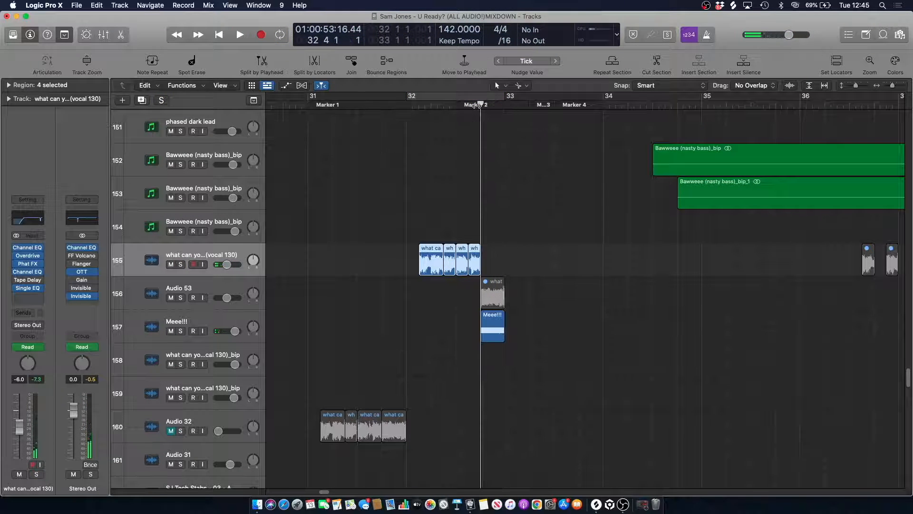
pyautogui.click(197, 323)
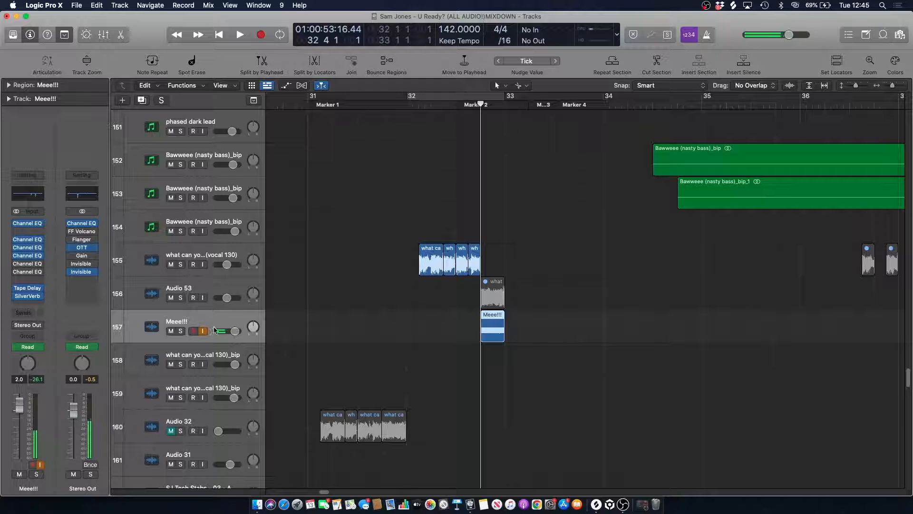
pyautogui.click(181, 331)
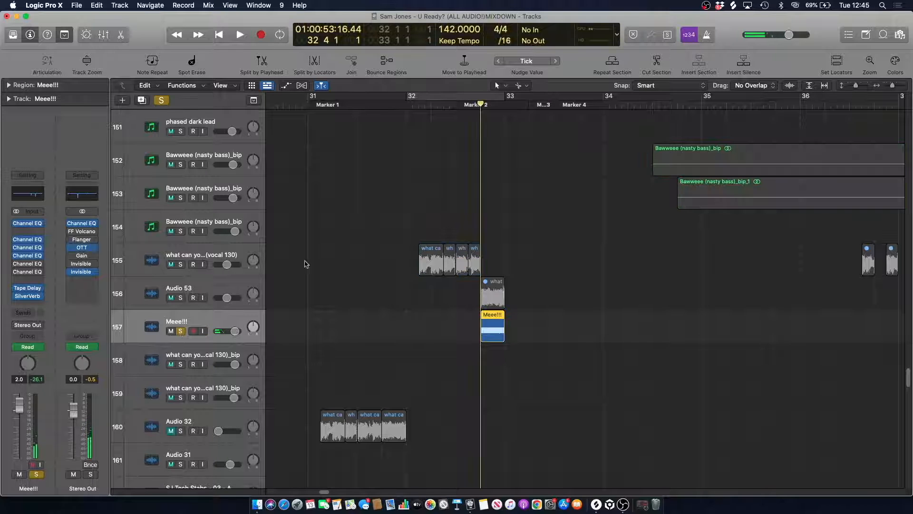
pyautogui.moveTo(480, 96); pyautogui.dragTo(703, 138)
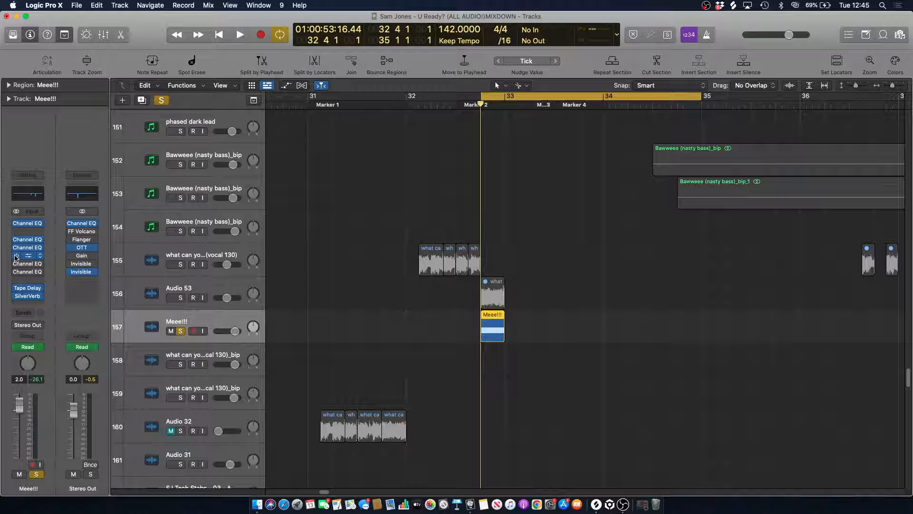
# - Bypass the insert effects on the Meee!!! track and play its region dry
pyautogui.click(15, 239)
pyautogui.click(16, 223)
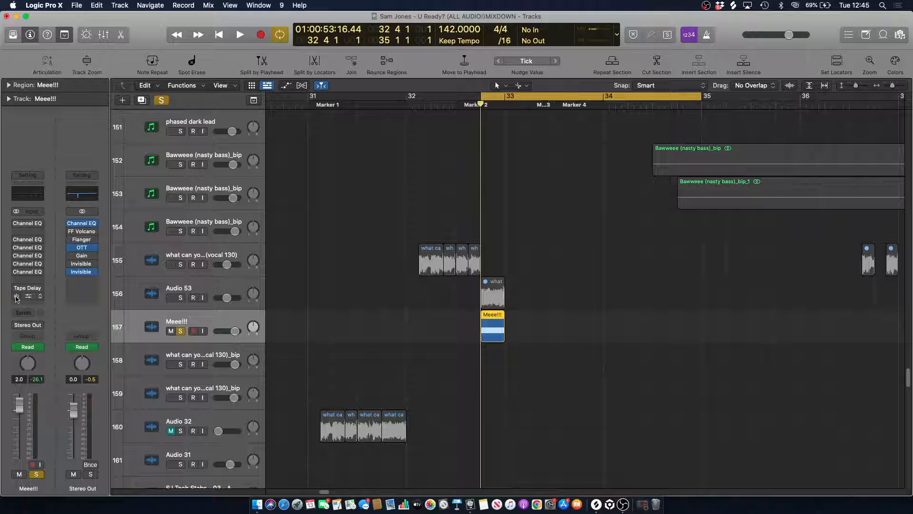
pyautogui.press('space')
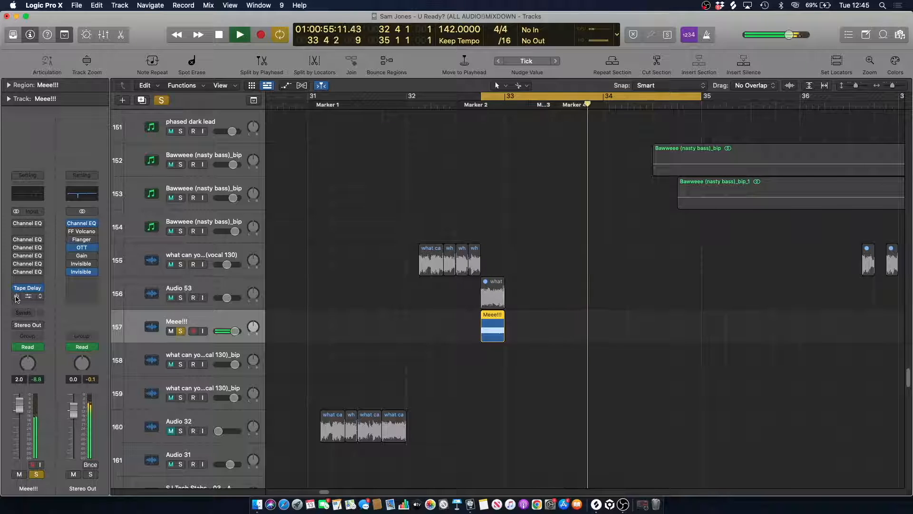
pyautogui.press('space')
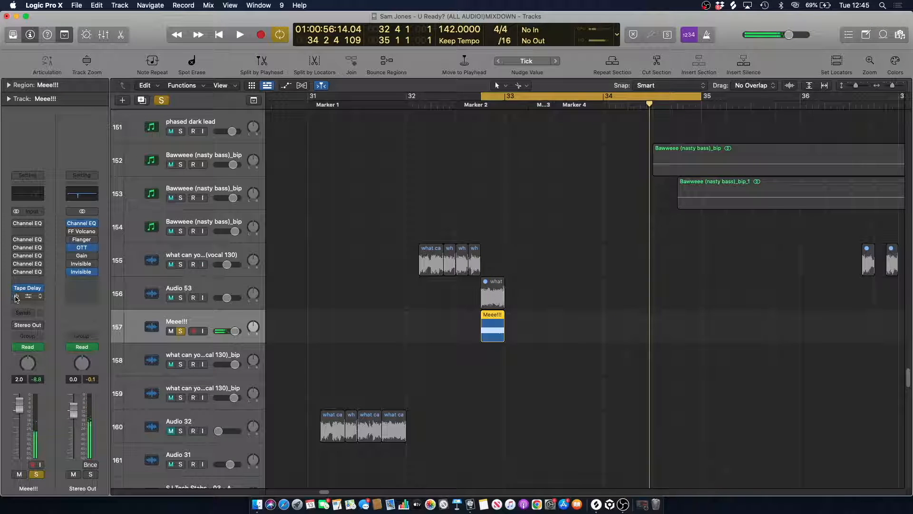
# - Re-enable the first four Channel EQs, Tape Delay and SilverVerb on the Meee!!! track and play the processed vocal
pyautogui.click(16, 224)
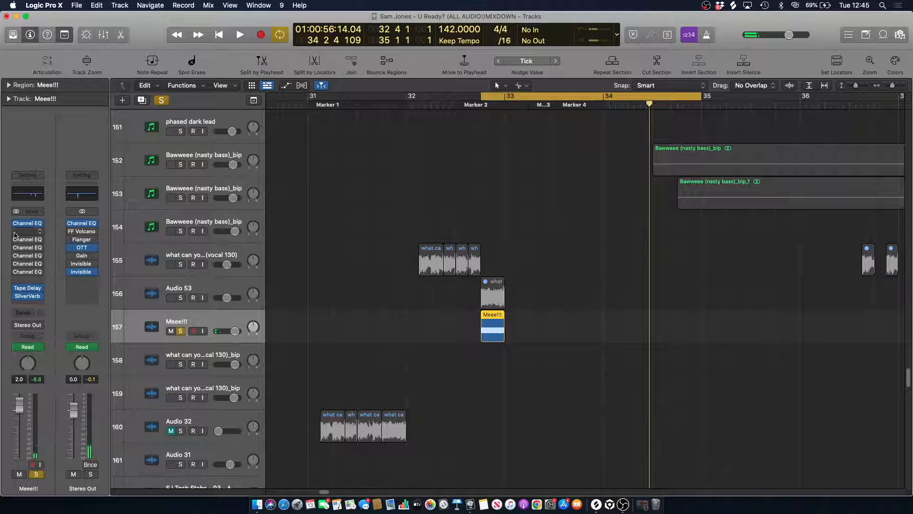
pyautogui.click(17, 240)
pyautogui.click(16, 255)
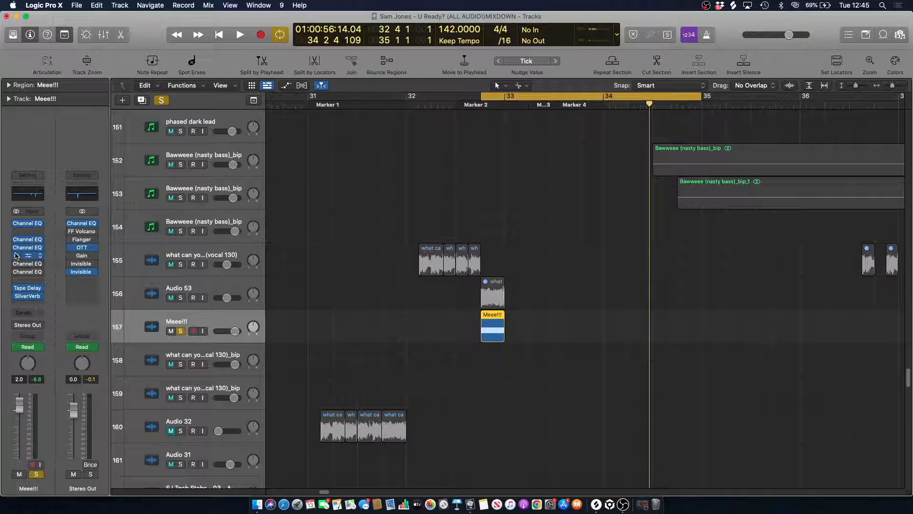
pyautogui.press('space')
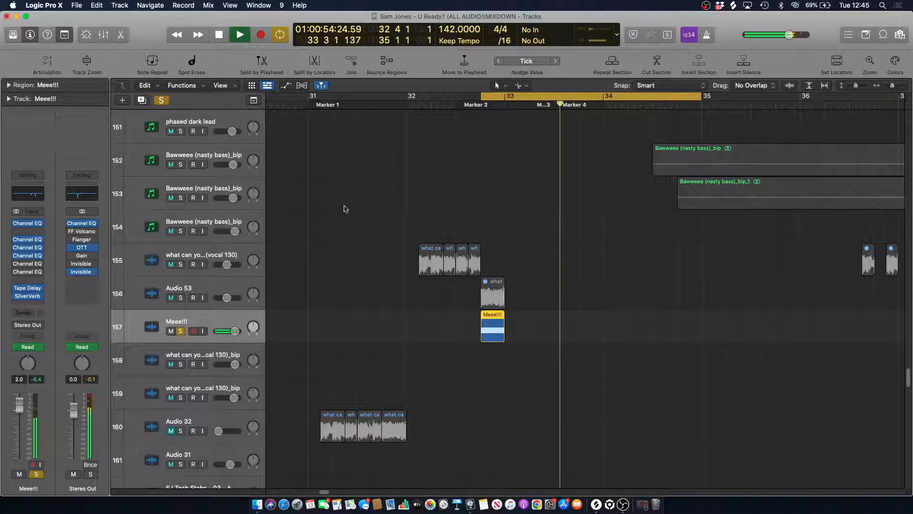
pyautogui.press('space')
pyautogui.press('space')
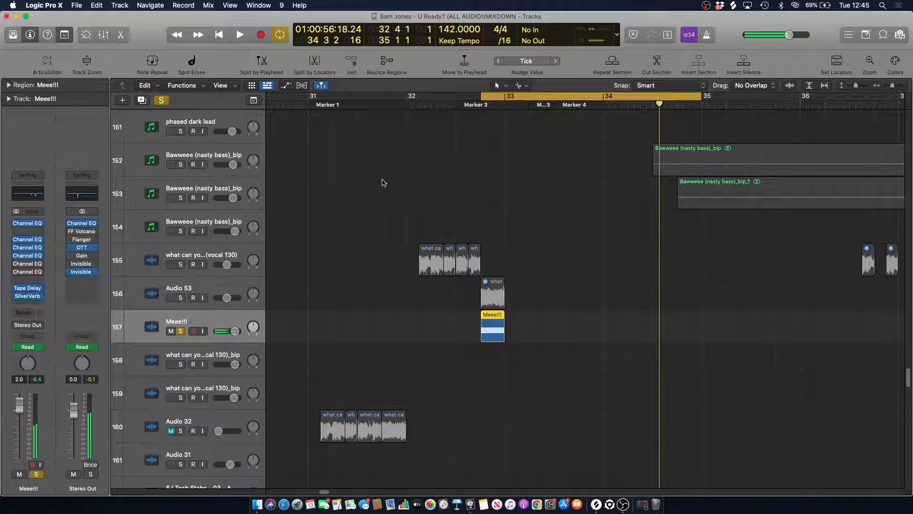
pyautogui.press('space')
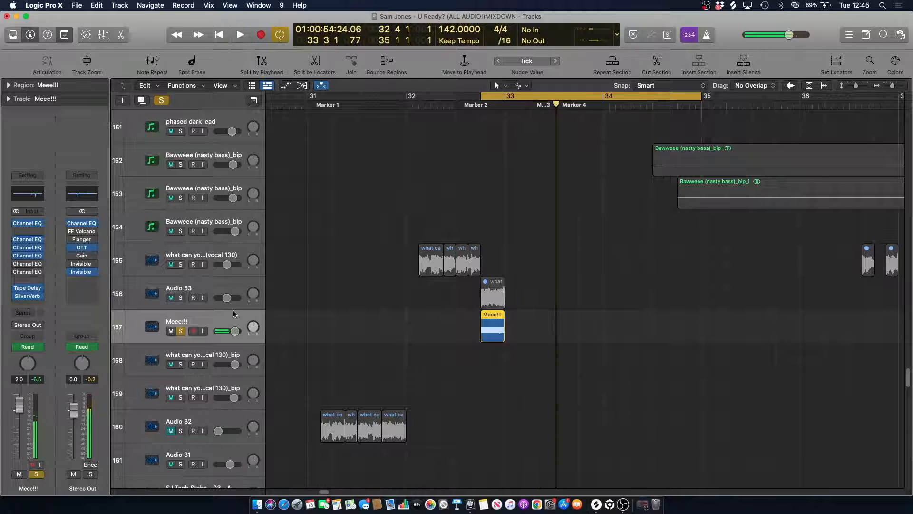
# - Turn off cycle mode, clear the solo and play the full mix from bar 32 beat 3
pyautogui.click(490, 97)
pyautogui.click(473, 106)
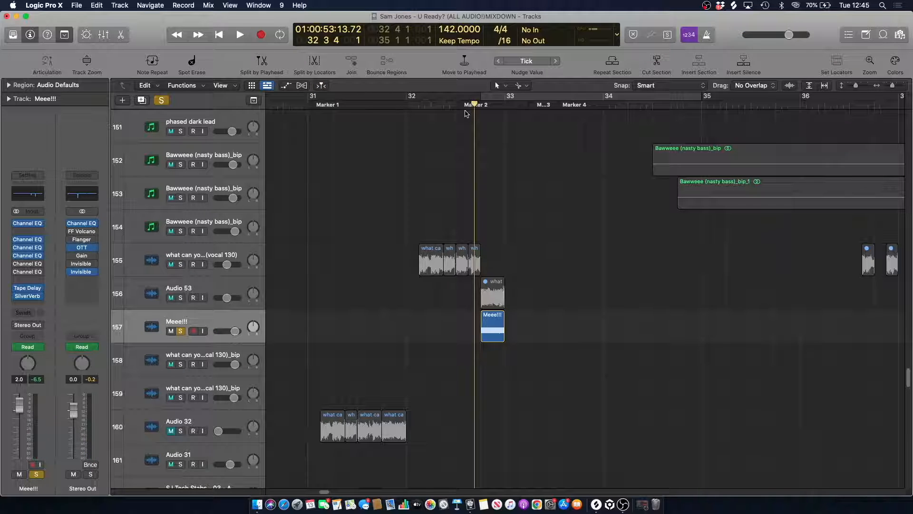
pyautogui.click(161, 100)
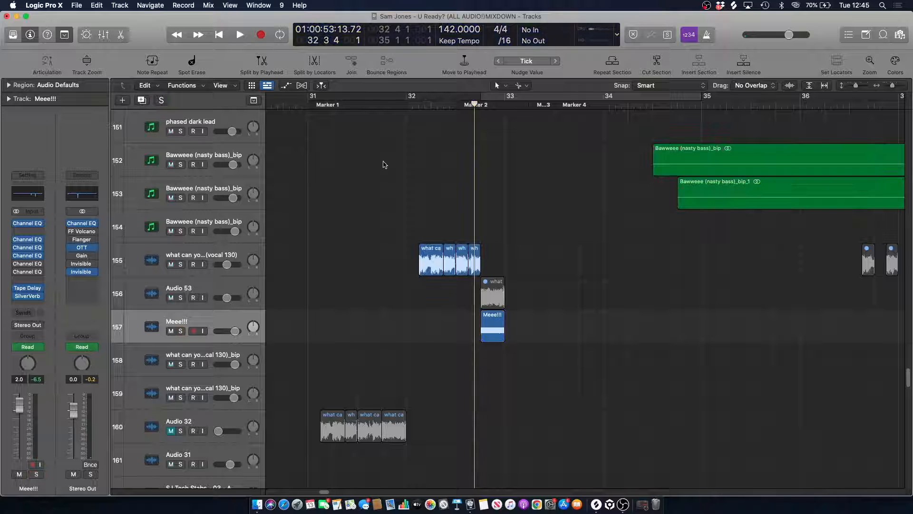
pyautogui.press('space')
# - Play the drop in the full mix and locate the kick tracks in the PERCUSSION group
pyautogui.moveTo(893, 86); pyautogui.dragTo(890, 86)
pyautogui.scroll(5, 599, 191)
pyautogui.scroll(15, 599, 191)
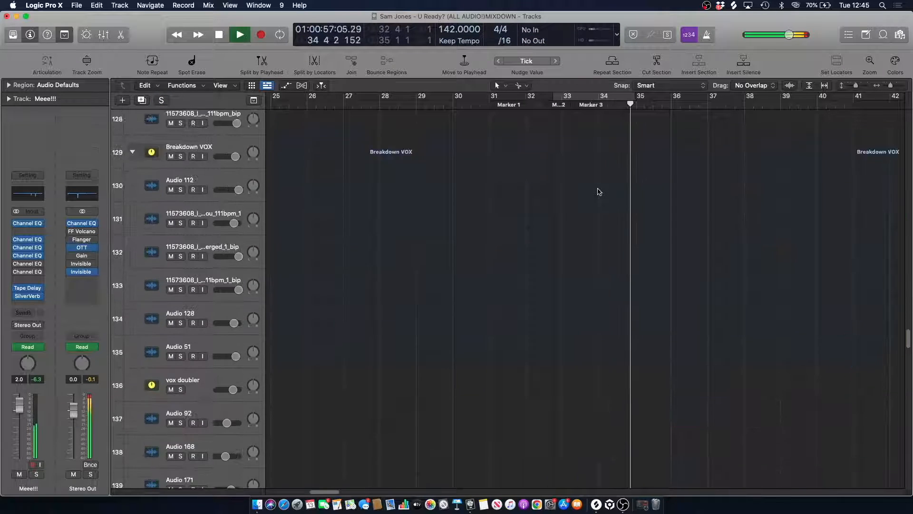
pyautogui.scroll(18, 598, 193)
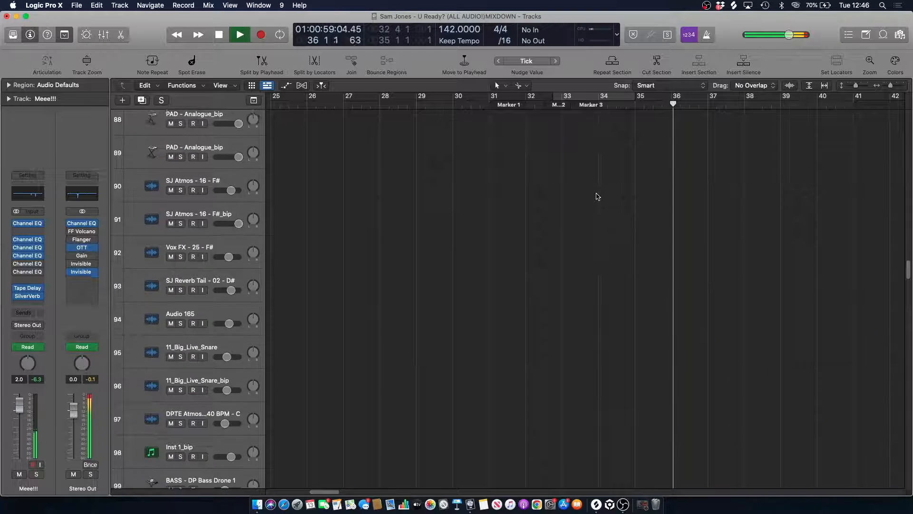
pyautogui.scroll(8, 598, 198)
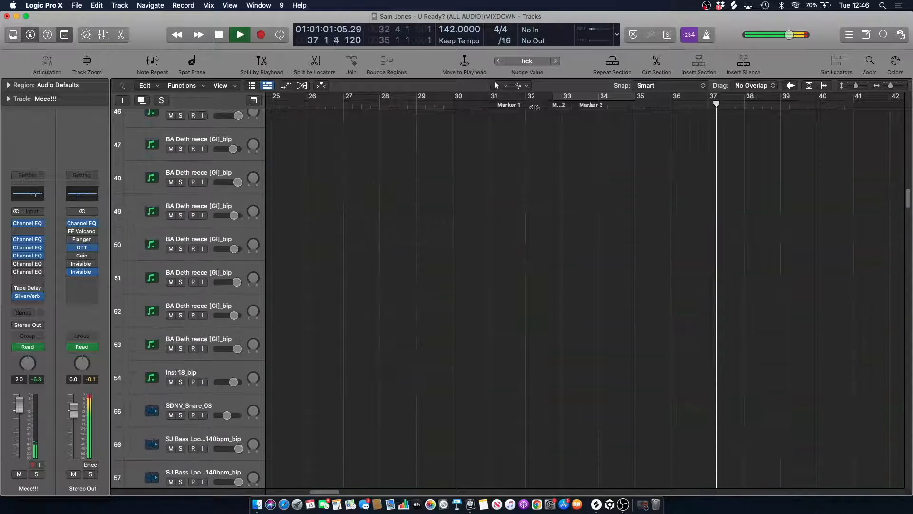
pyautogui.scroll(20, 894, 181)
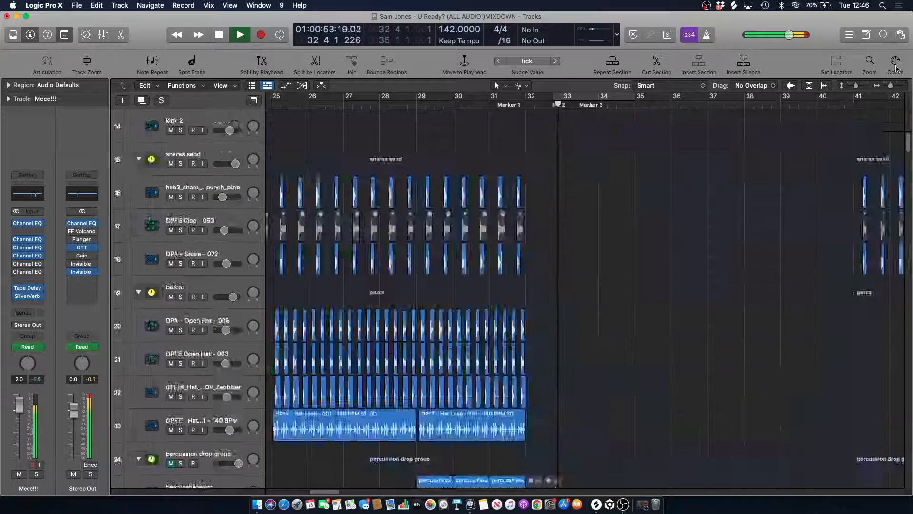
pyautogui.press('space')
pyautogui.scroll(-3, 596, 166)
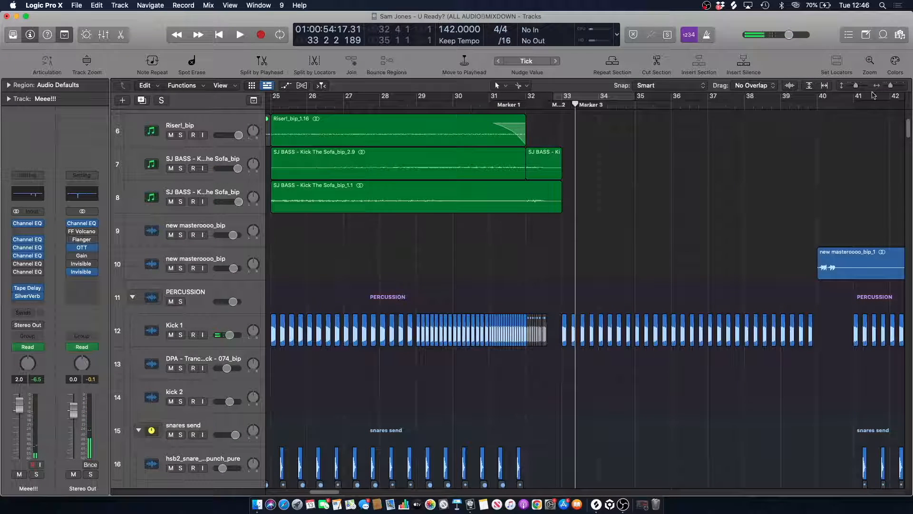
# - Solo the Kick 1 track and play its regions from bar 33
pyautogui.moveTo(892, 88); pyautogui.dragTo(898, 91)
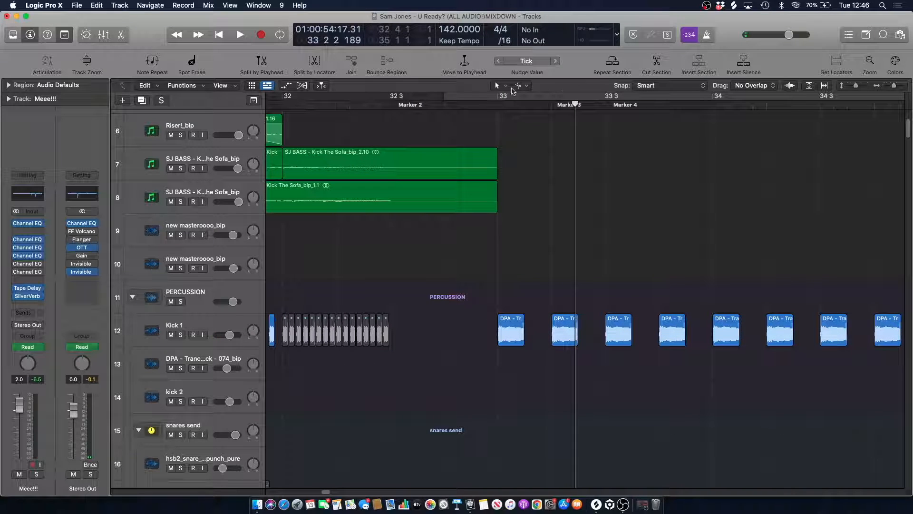
pyautogui.click(495, 101)
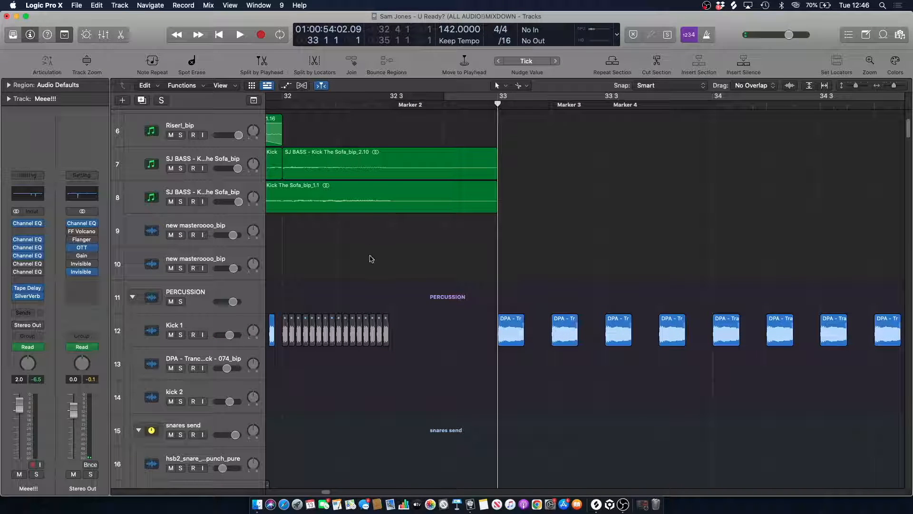
pyautogui.click(181, 335)
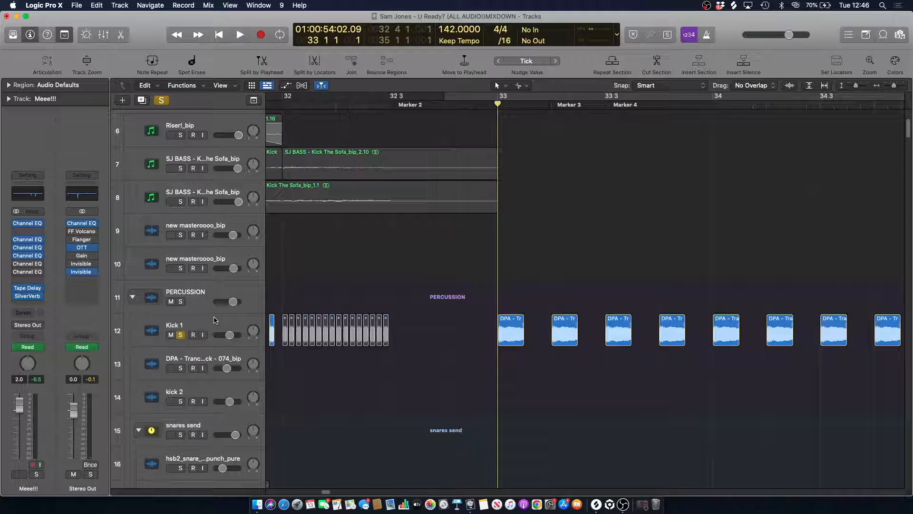
pyautogui.click(215, 320)
pyautogui.press('space')
pyautogui.press('space')
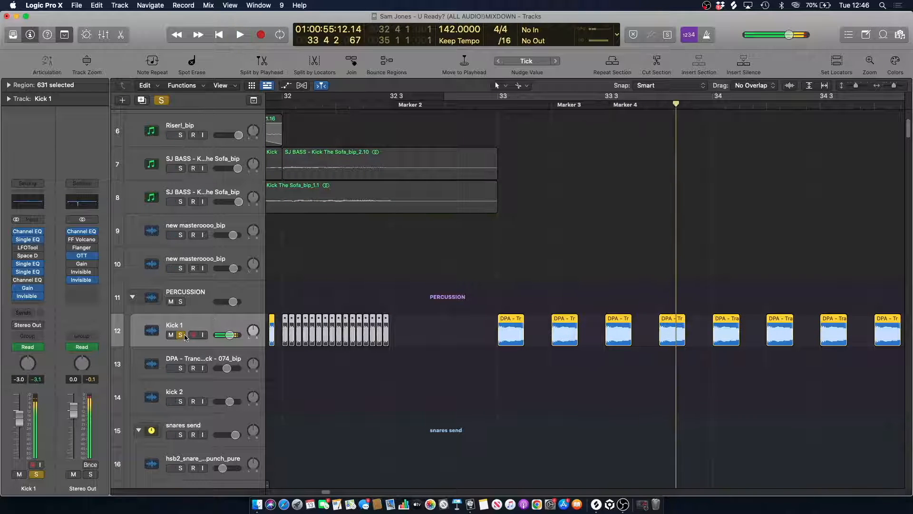
# - Clear the Kick 1 solo, set the playhead just before bar 33 and deselect the regions
pyautogui.click(181, 335)
pyautogui.click(484, 103)
pyautogui.scroll(-1, 457, 285)
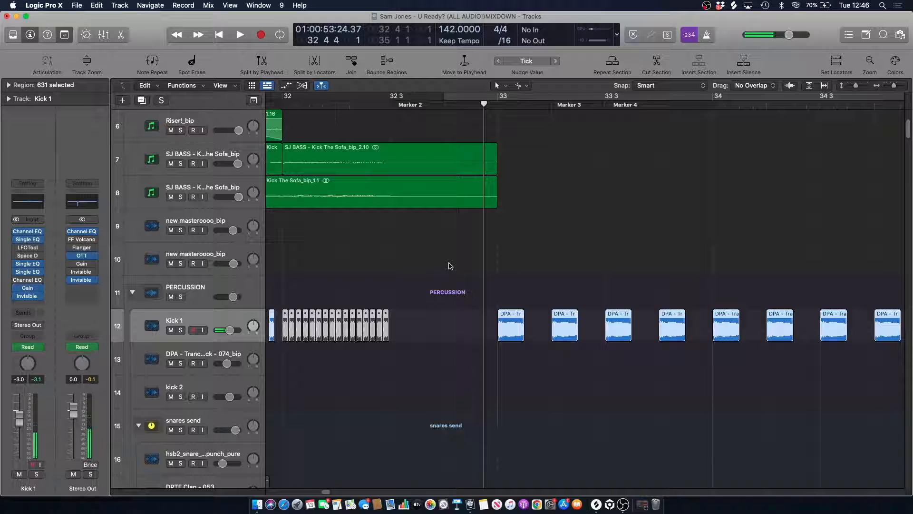
pyautogui.click(451, 266)
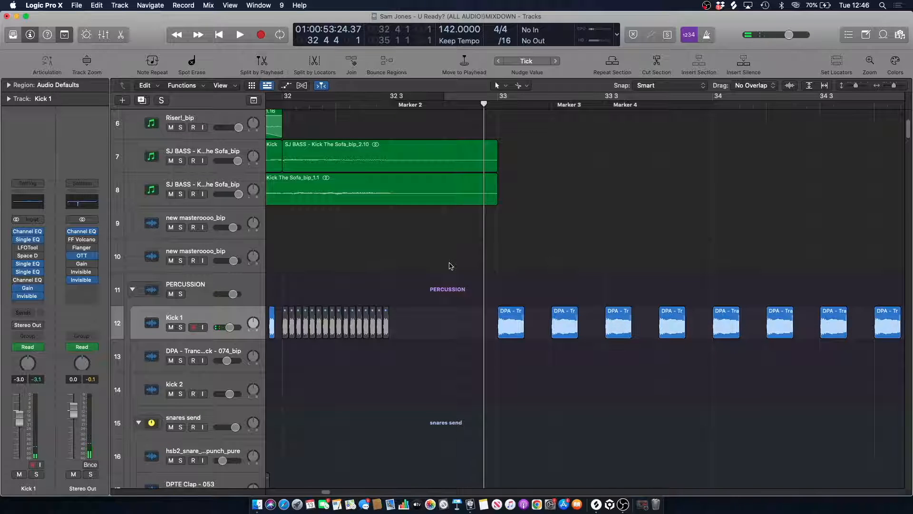
# - Inspect the first Single Band EQ on the Kick 1 track while playing the full mix
pyautogui.moveTo(43, 248)
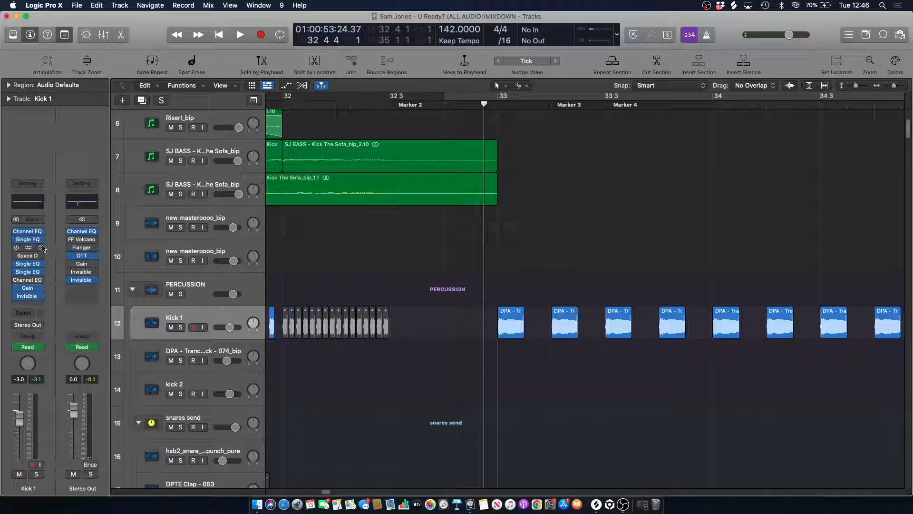
pyautogui.click(32, 241)
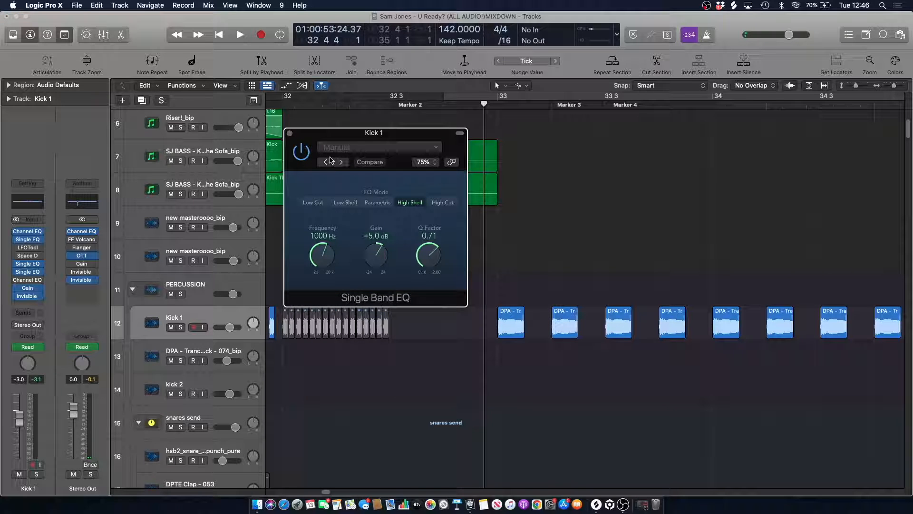
pyautogui.press('space')
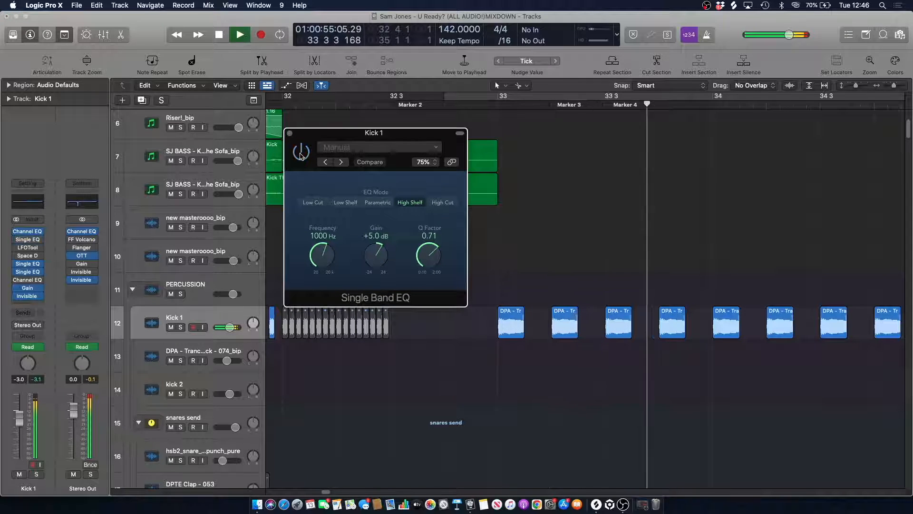
pyautogui.press('space')
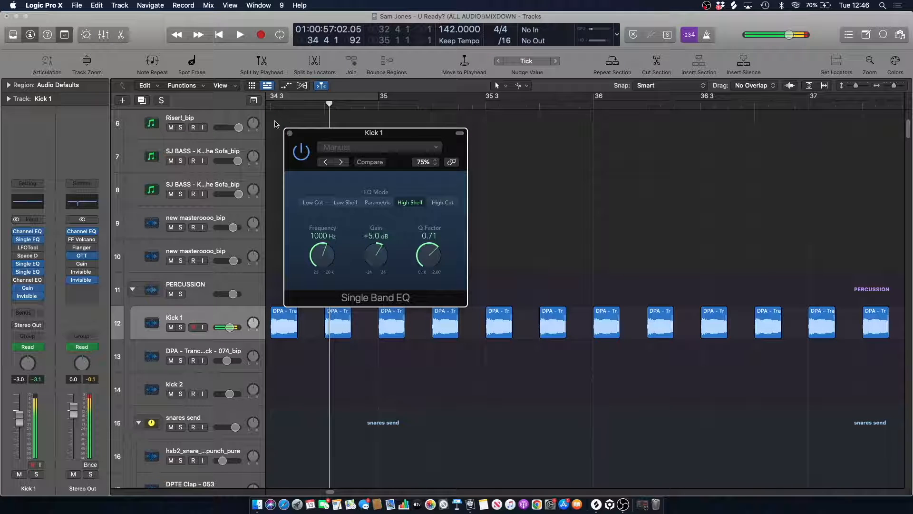
pyautogui.click(290, 133)
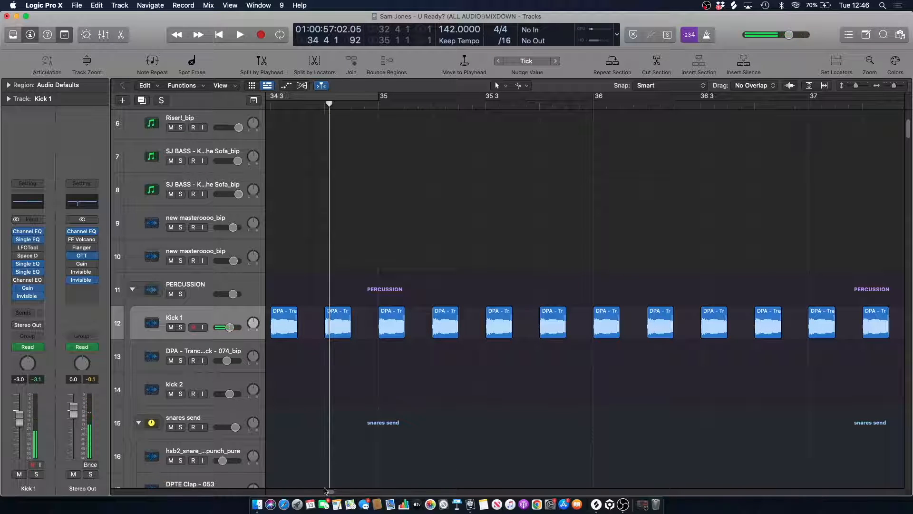
# - Solo the SUB BAss track and play it from just before bar 33
pyautogui.hscroll(-10, 330, 492)
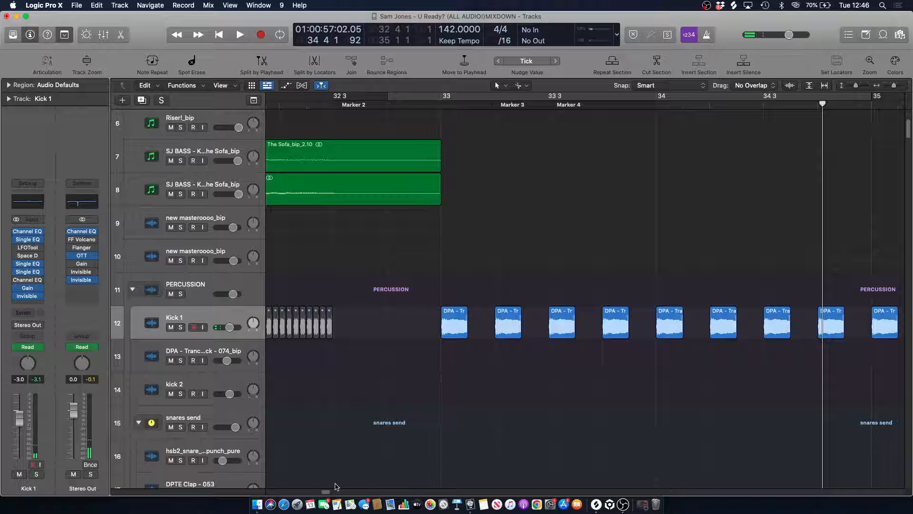
pyautogui.click(427, 99)
pyautogui.scroll(-15, 408, 237)
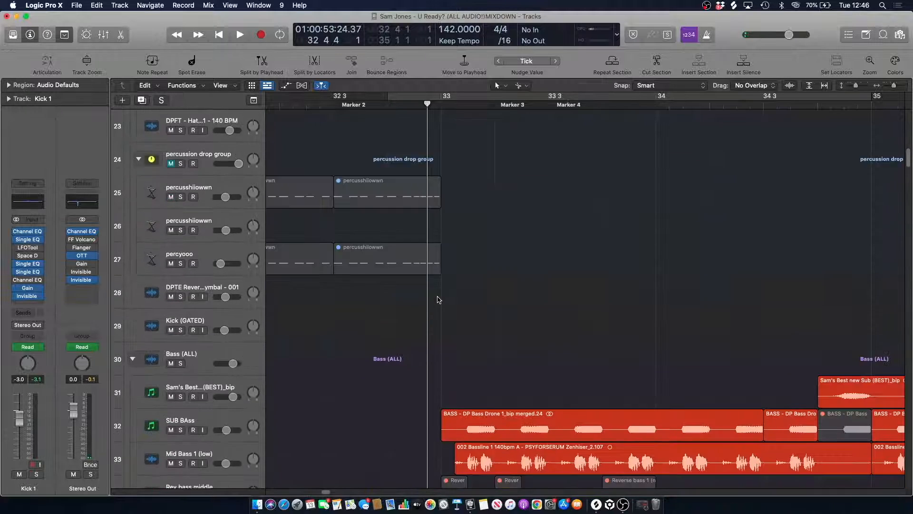
pyautogui.click(191, 281)
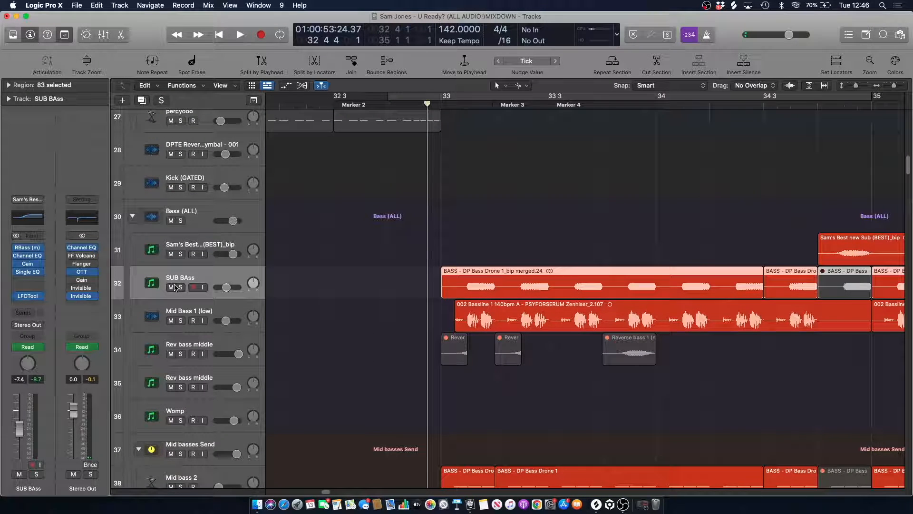
pyautogui.press('s')
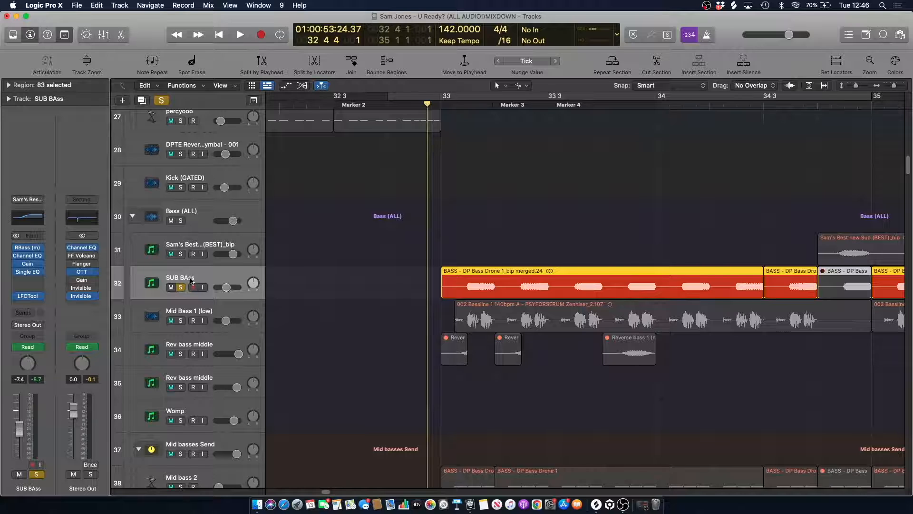
pyautogui.press('space')
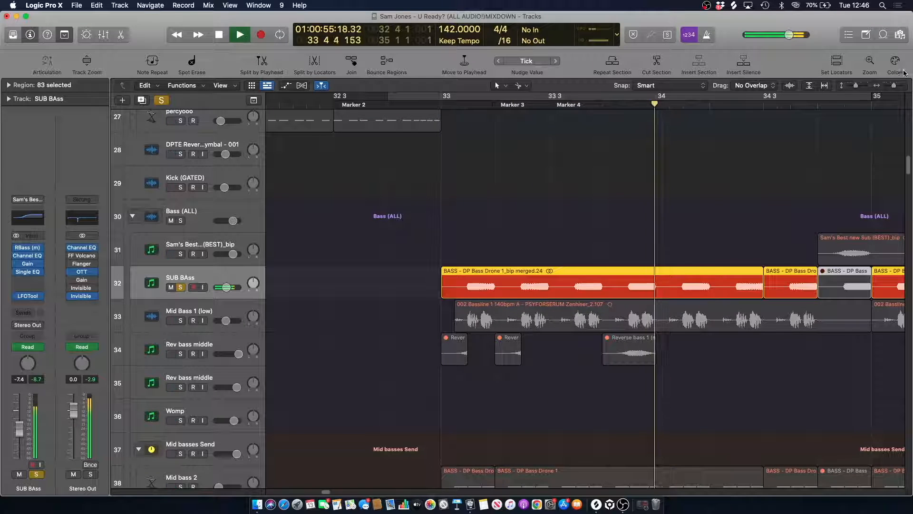
pyautogui.press('space')
# - Return the playhead to bar 32 beat 4 and inspect the Channel EQ curve on the SUB BAss track
pyautogui.press('super+Left')
pyautogui.press('super+Left')
pyautogui.press('super+Left')
pyautogui.press('super+Left')
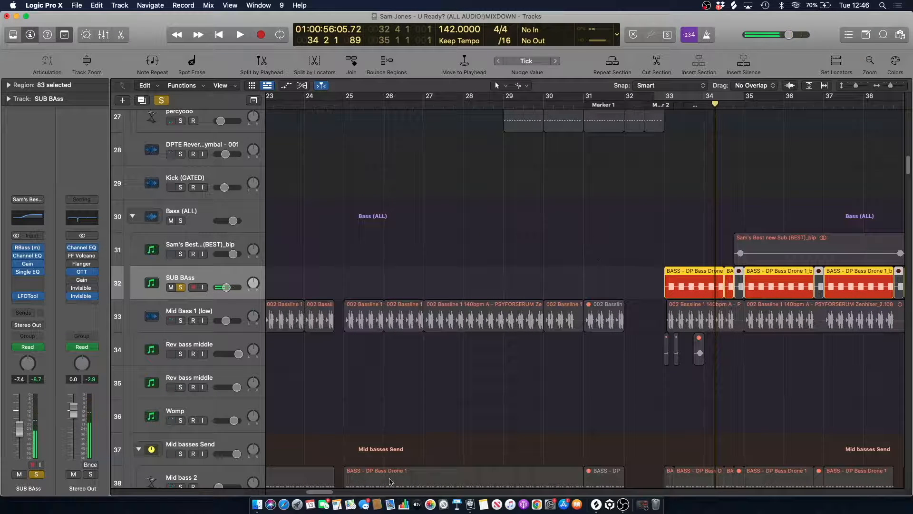
pyautogui.hscroll(5, 422, 369)
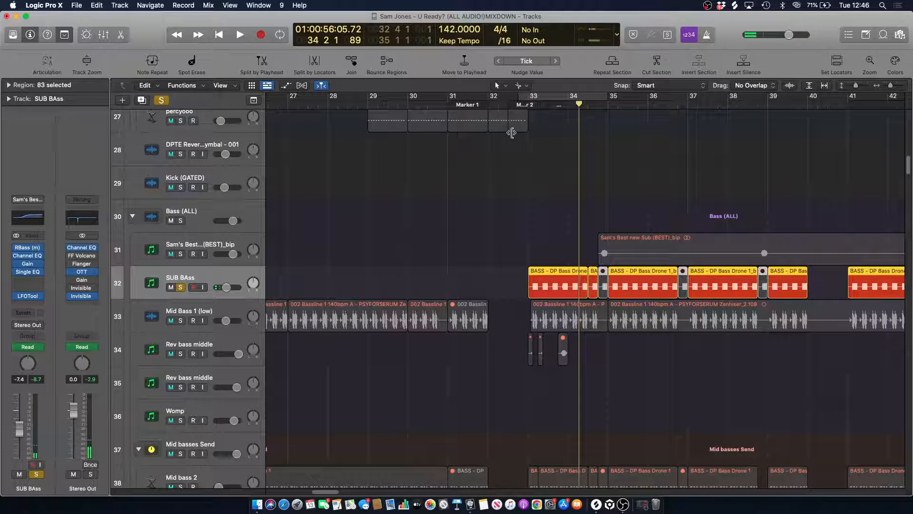
pyautogui.click(519, 101)
pyautogui.click(313, 257)
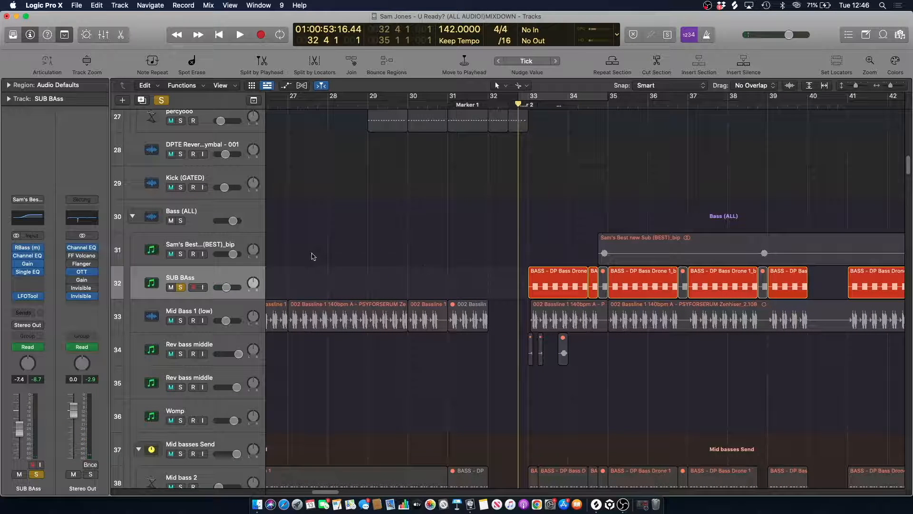
pyautogui.click(28, 218)
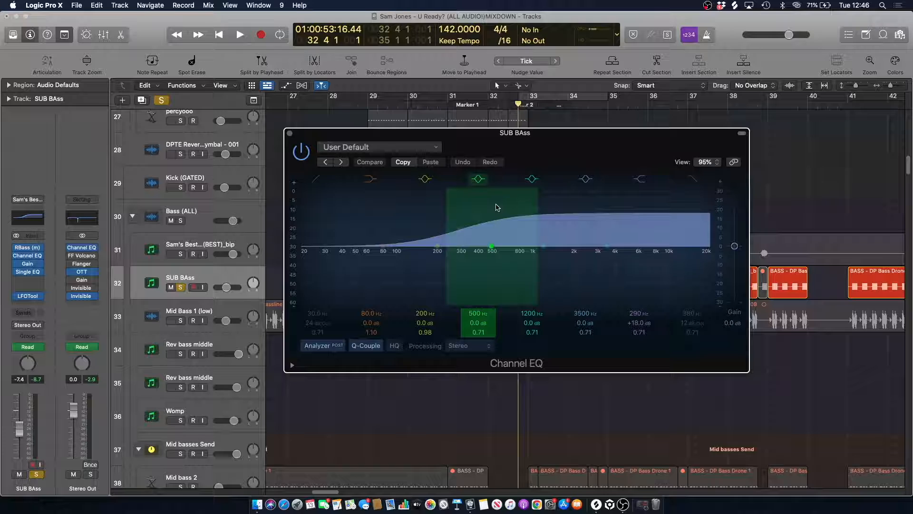
pyautogui.click(289, 133)
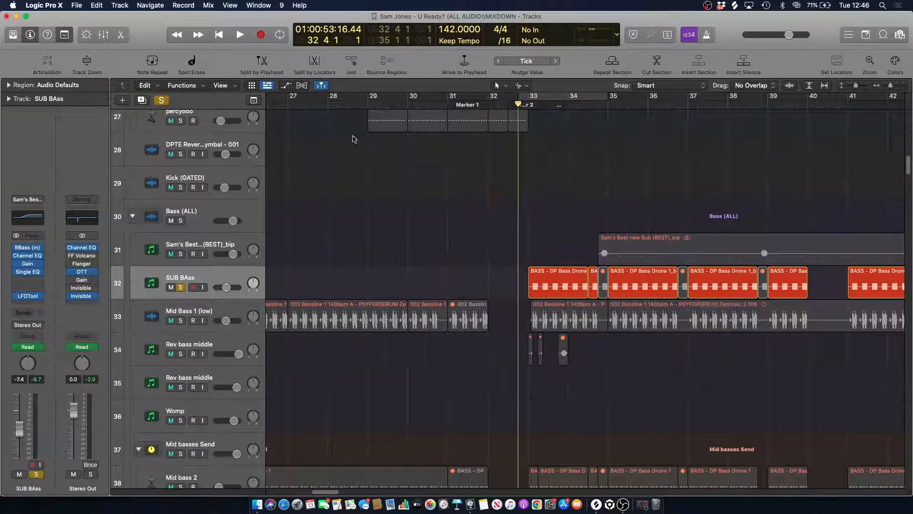
# - Turn on cycle mode and inspect the RBass insert on the SUB BAss track while playing it soloed
pyautogui.click(544, 101)
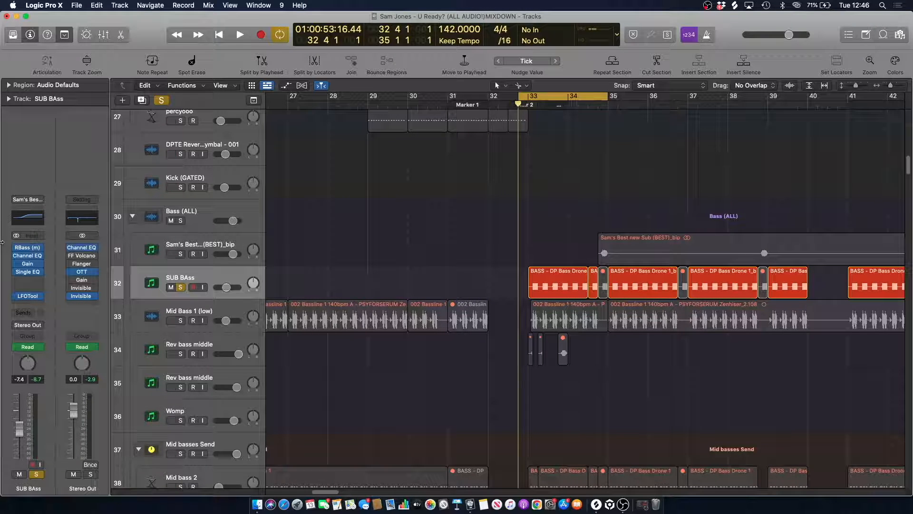
pyautogui.click(30, 248)
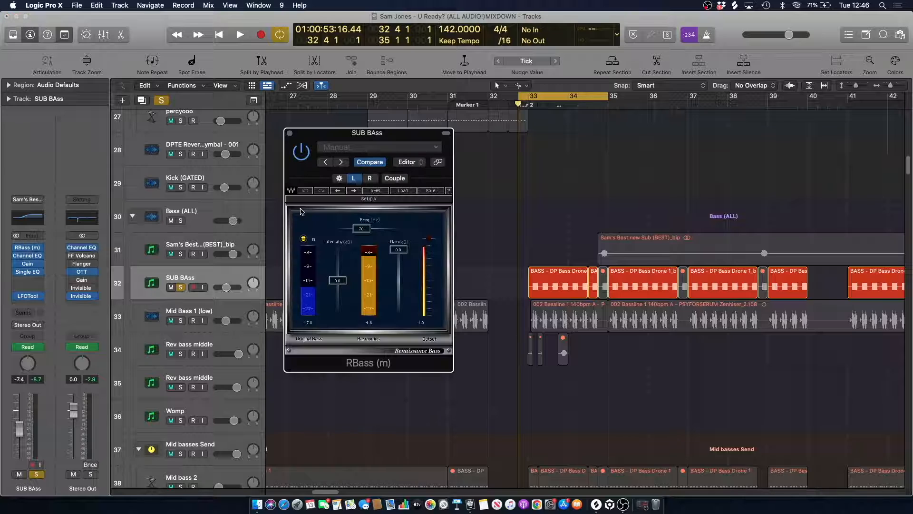
pyautogui.press('space')
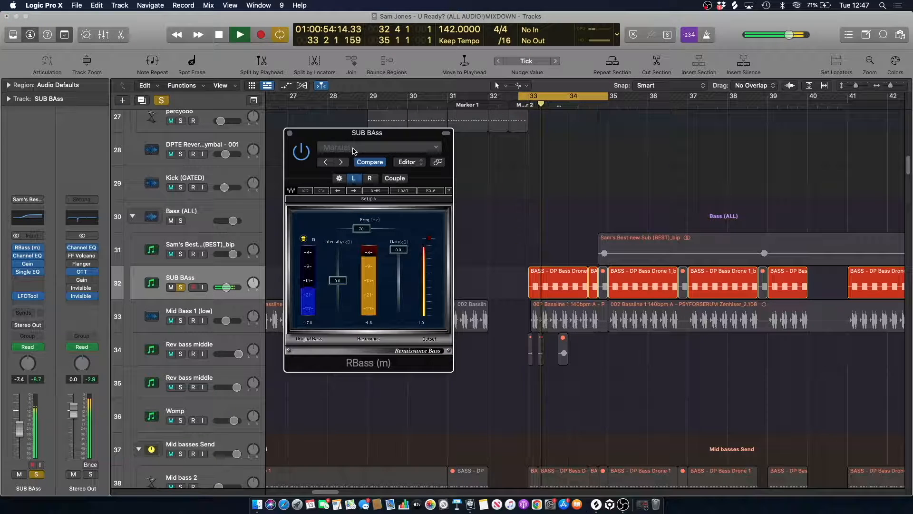
pyautogui.press('space')
pyautogui.click(289, 134)
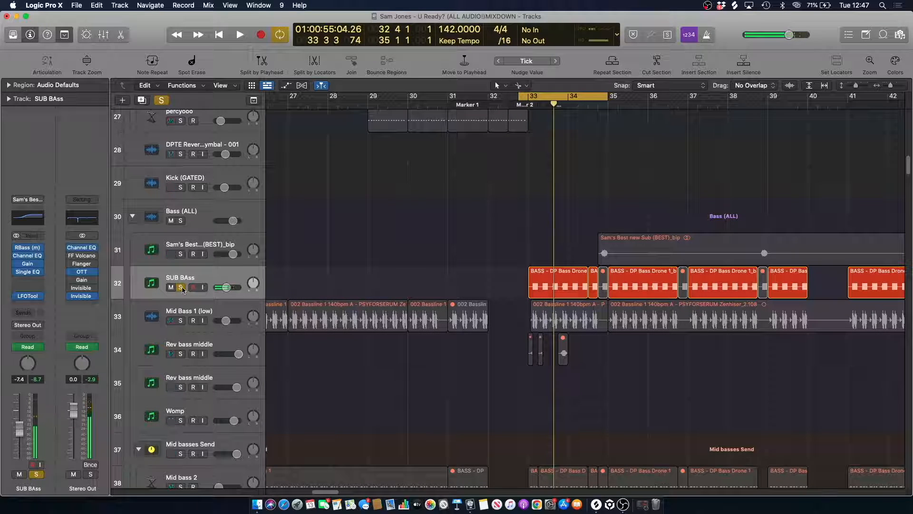
# - Clear the SUB BAss solo, turn off cycle mode and play the full mix from bar 33
pyautogui.press('s')
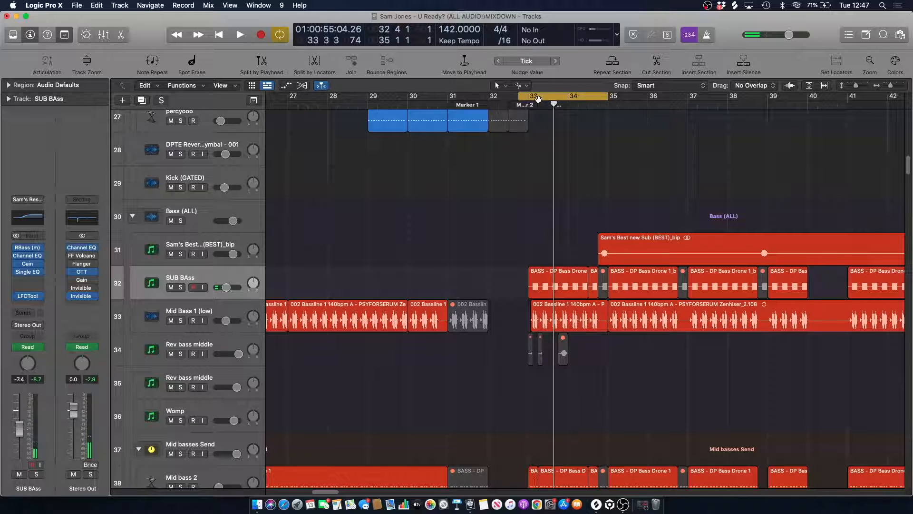
pyautogui.click(538, 99)
pyautogui.click(529, 103)
pyautogui.press('space')
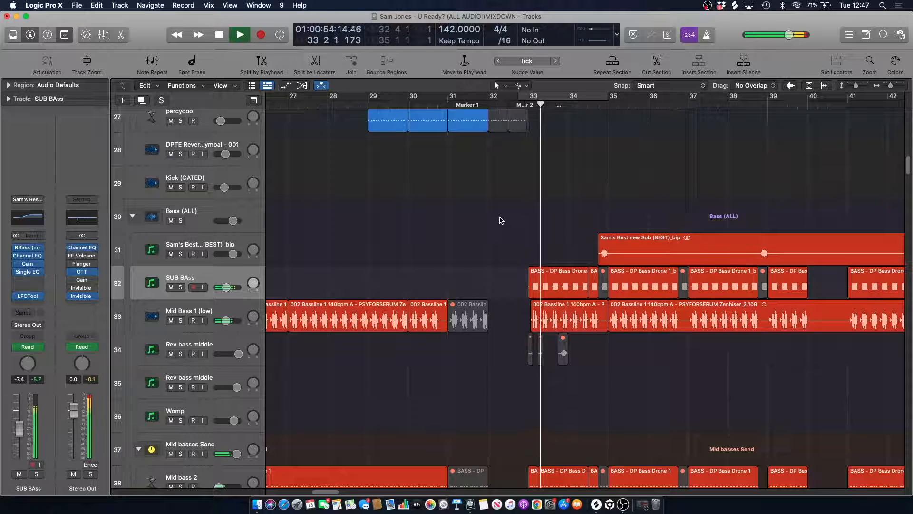
pyautogui.press('space')
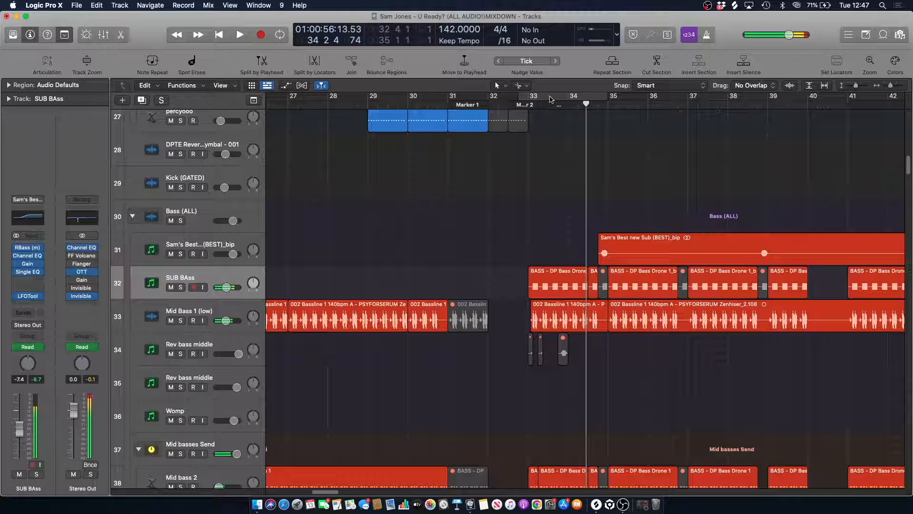
# - Set a cycle range from bar 34 beat 1 to bar 34 beat 3 and briefly play the mix
pyautogui.moveTo(575, 98)
pyautogui.mouseDown()
pyautogui.moveTo(523, 97)
pyautogui.moveTo(571, 98)
pyautogui.mouseUp()
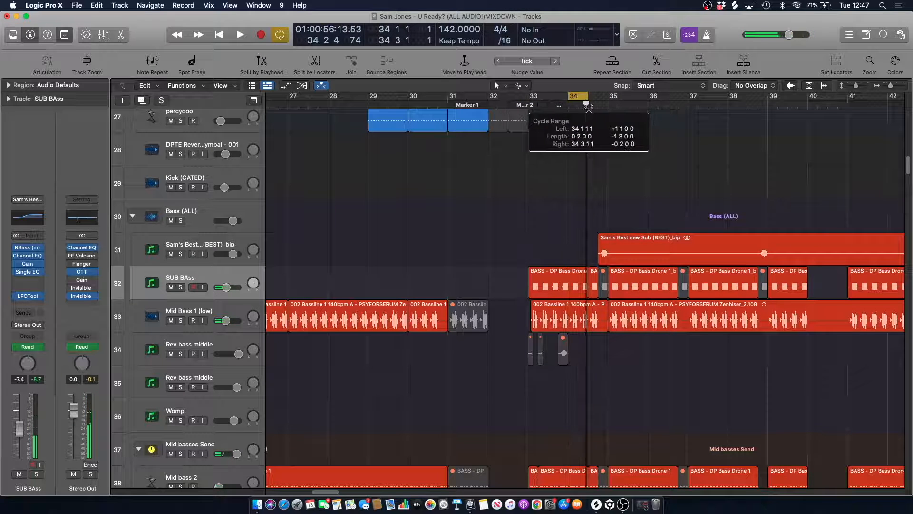
pyautogui.press('space')
pyautogui.press('space')
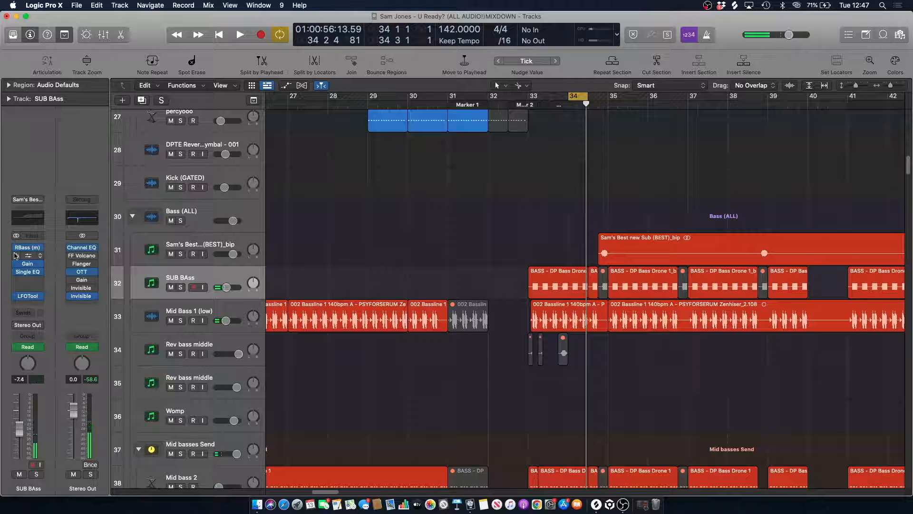
# - Loop the mix over bar 34 while comparing the SUB BAss Channel EQ bypassed and active, and open its EQ curve
pyautogui.press('space')
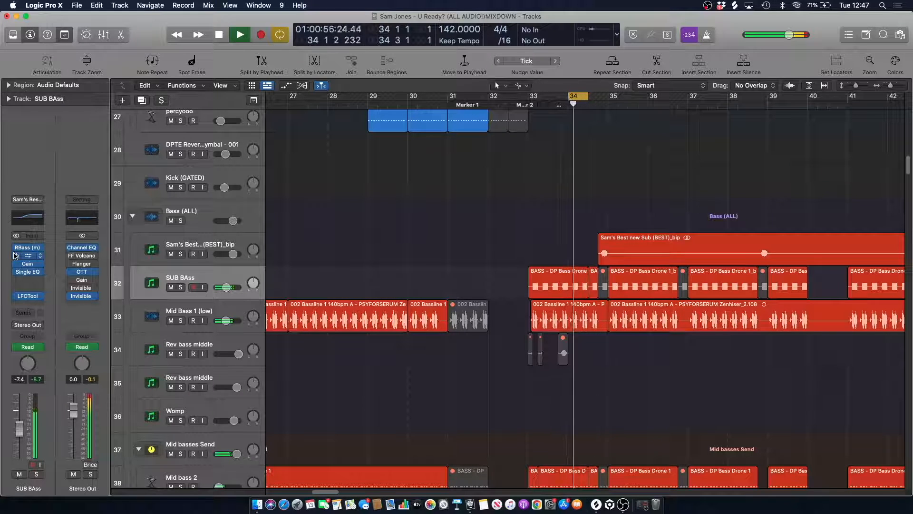
pyautogui.press('space')
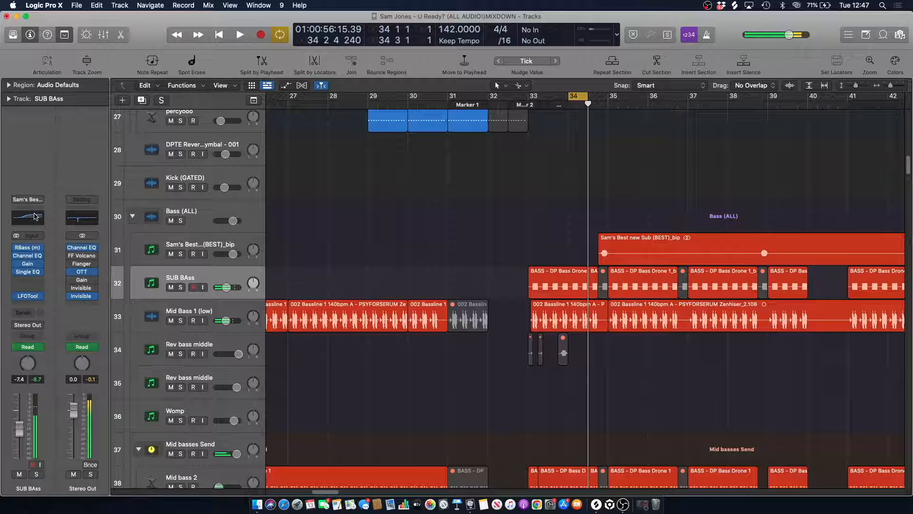
pyautogui.click(35, 217)
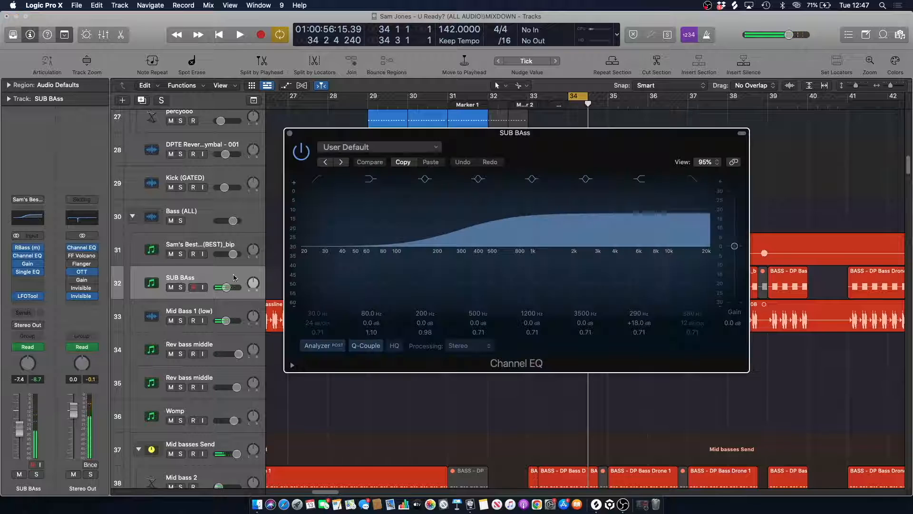
# - Play the SUB BAss track soloed, switching its Channel EQ off and on to compare the sound, and close the EQ window
pyautogui.press('space')
pyautogui.click(181, 287)
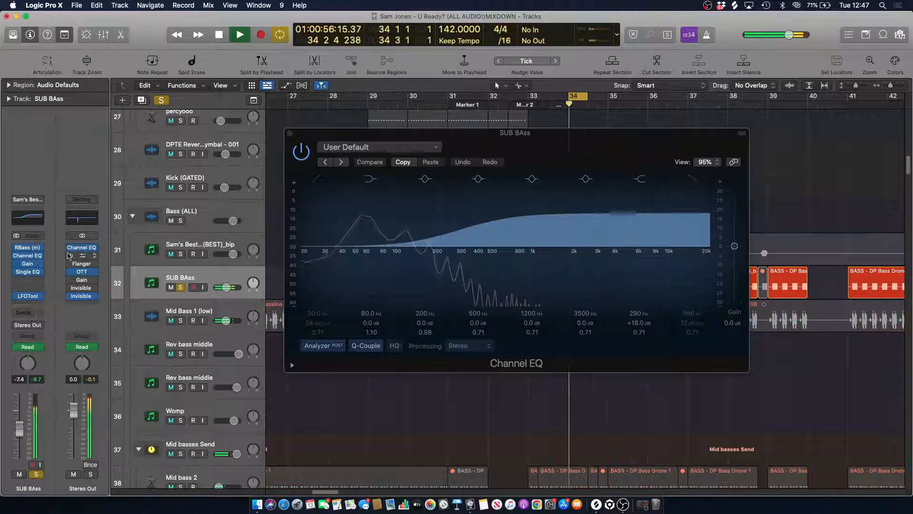
pyautogui.click(17, 257)
pyautogui.click(18, 257)
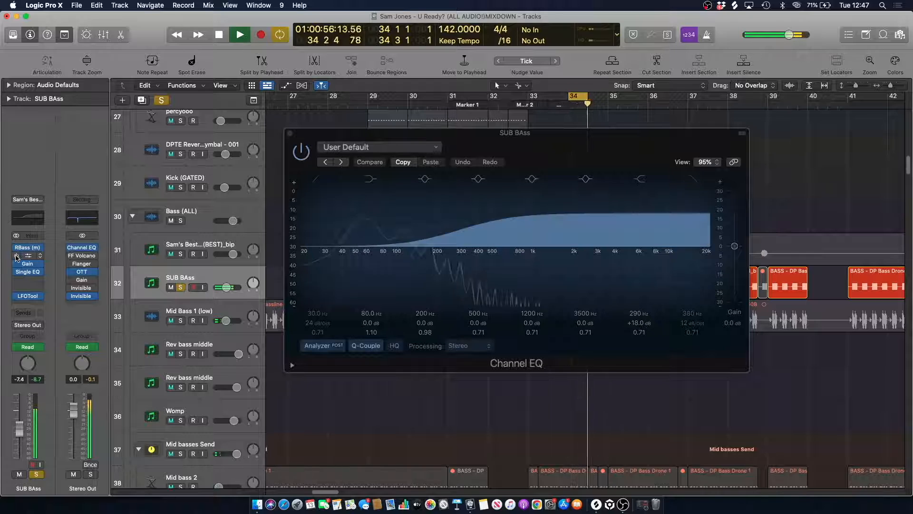
pyautogui.press('space')
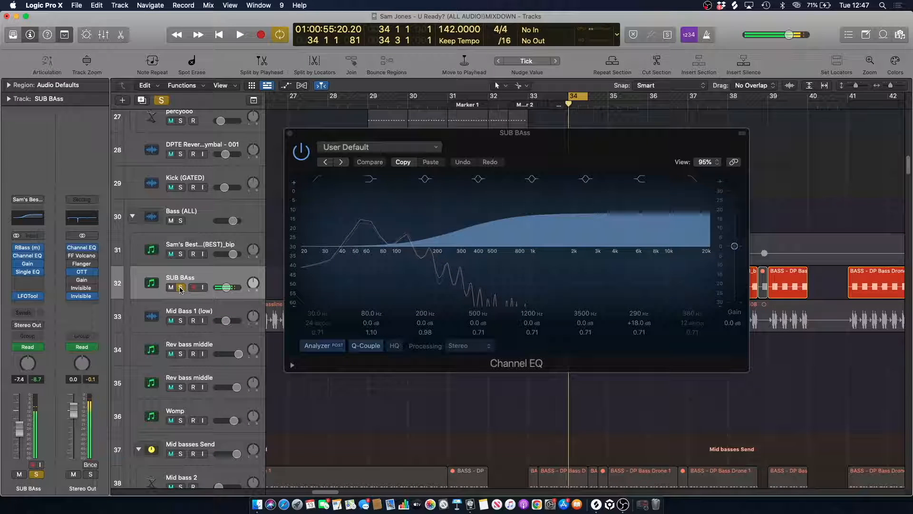
pyautogui.press('super+w')
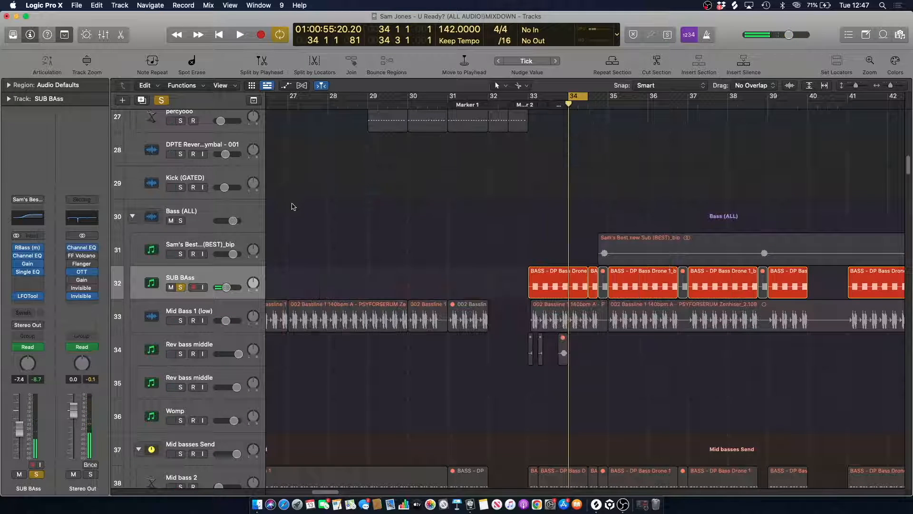
# - Play the soloed SUB BAss with RBass, Channel EQ, Gain and Single EQ bypassed, and compare it with RBass re-enabled
pyautogui.click(180, 287)
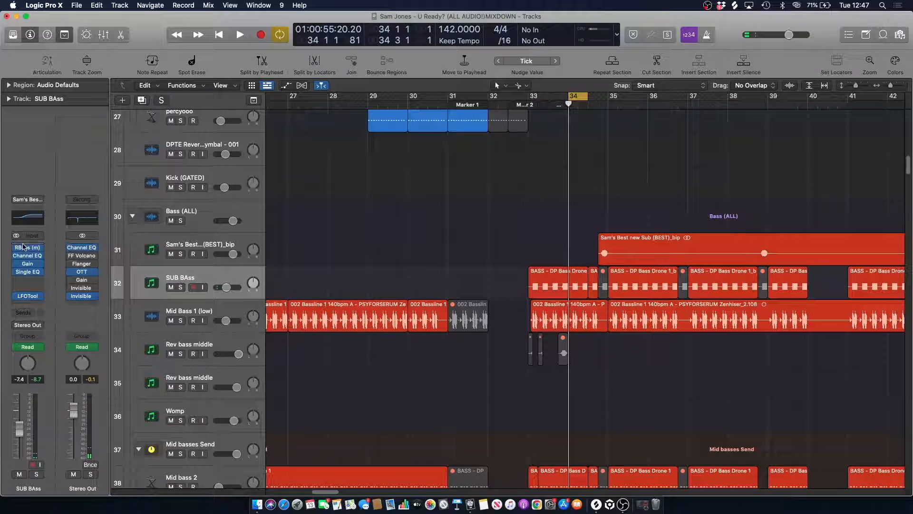
pyautogui.click(181, 287)
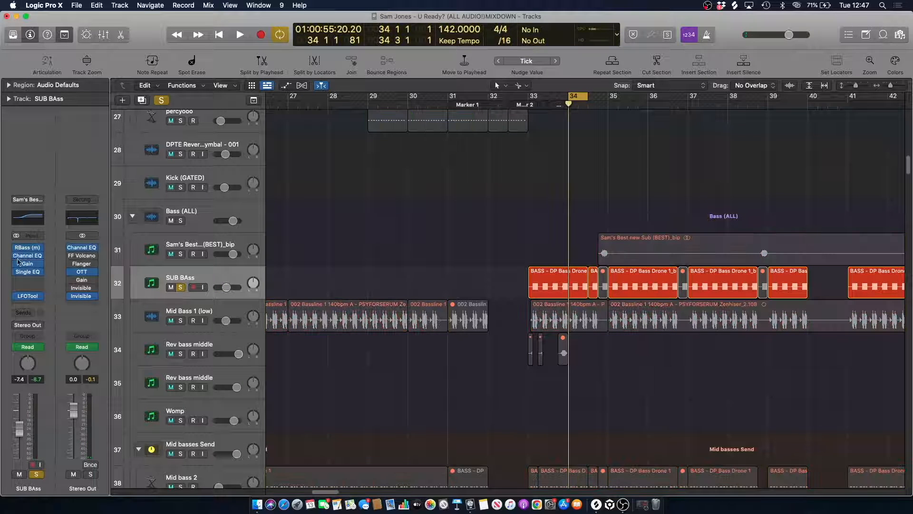
pyautogui.moveTo(16, 259)
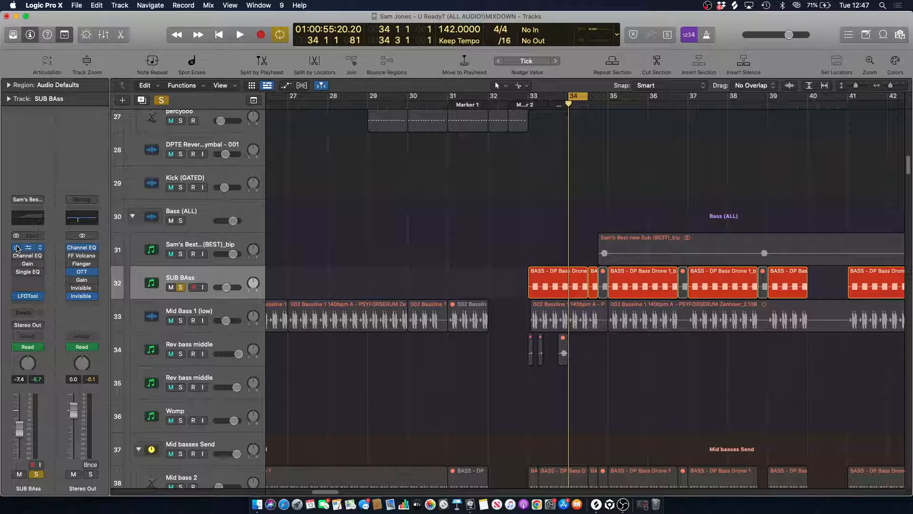
pyautogui.press('space')
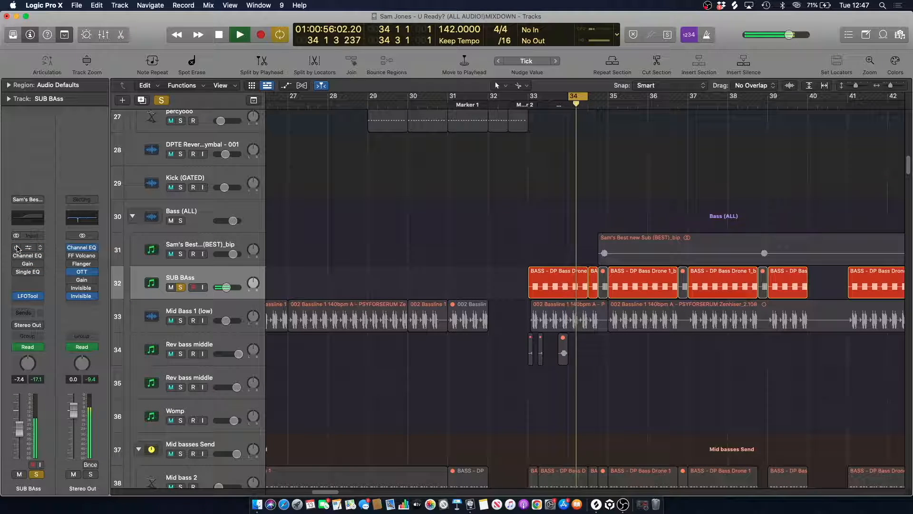
pyautogui.press('space')
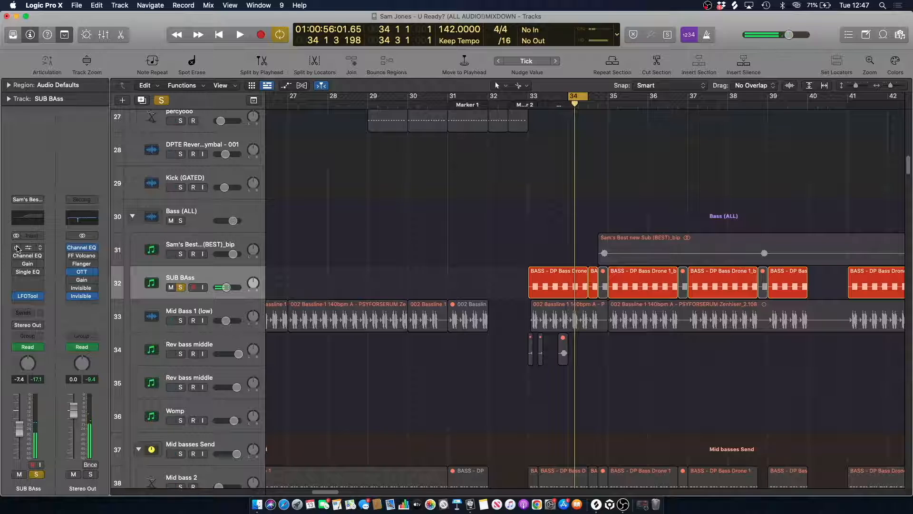
pyautogui.press('space')
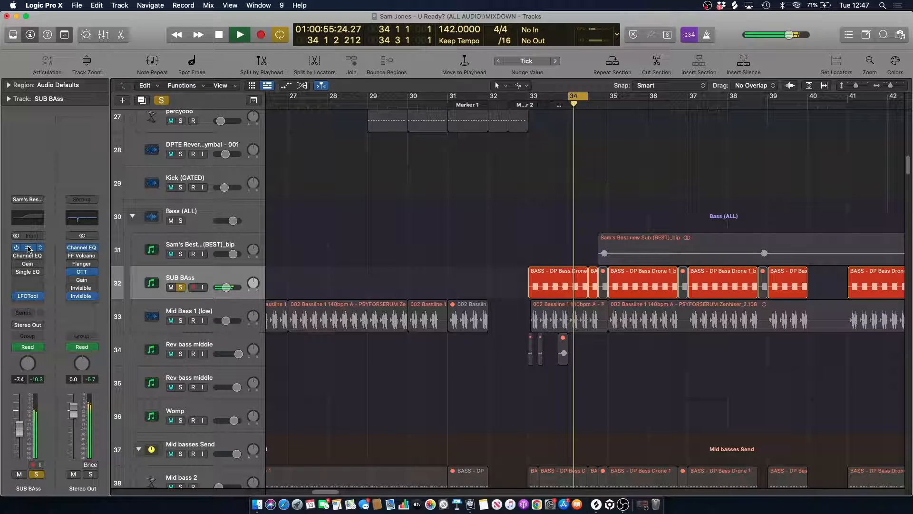
pyautogui.press('space')
# - Inspect the RBass and Gain plug-in settings on the SUB BAss track, re-enabling its Channel EQ and Gain
pyautogui.click(25, 250)
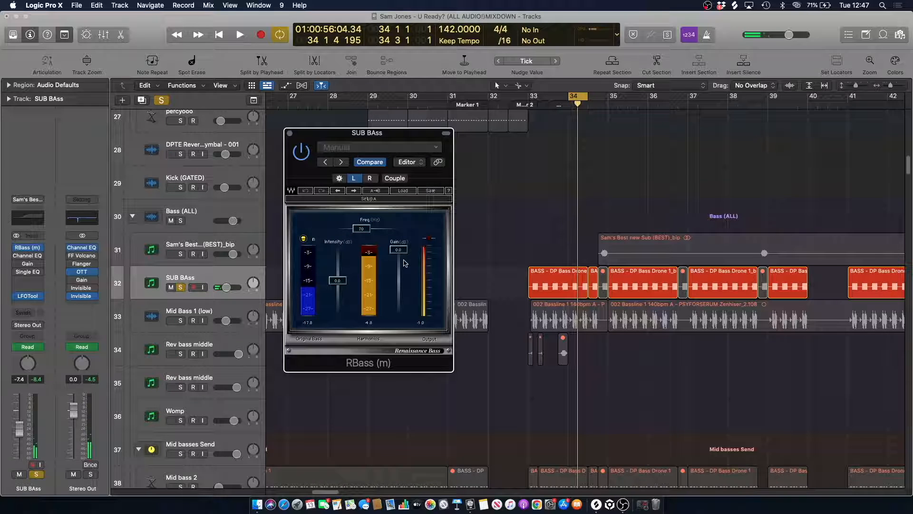
pyautogui.click(290, 133)
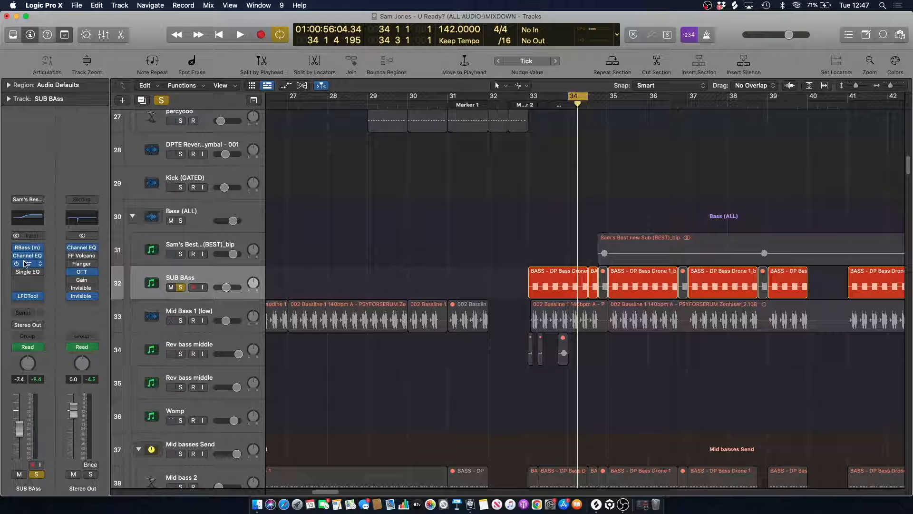
pyautogui.click(26, 263)
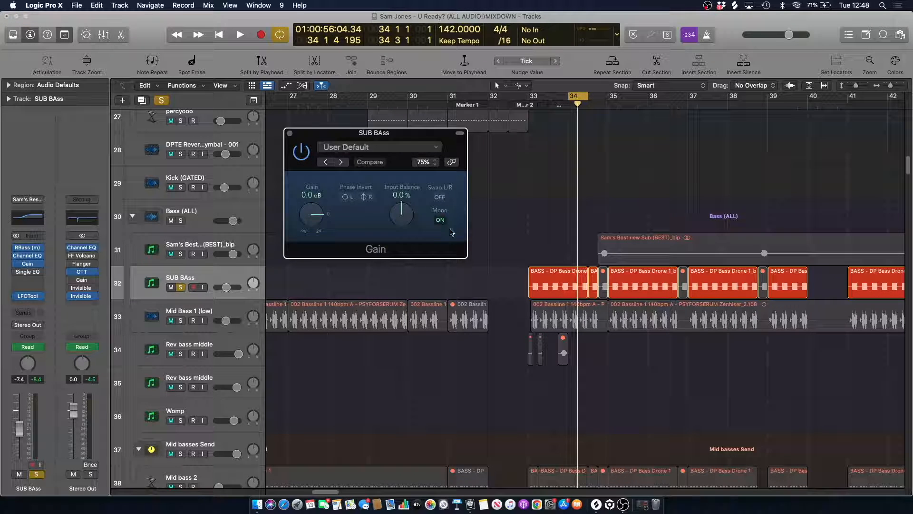
pyautogui.click(290, 134)
# - Re-enable the Single Band EQ on the SUB BAss track and inspect its low cut settings
pyautogui.moveTo(23, 273)
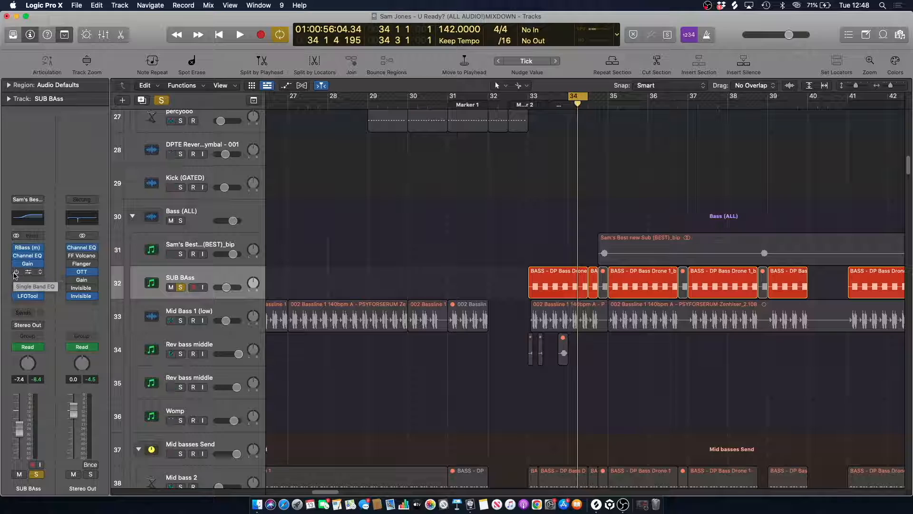
pyautogui.click(34, 274)
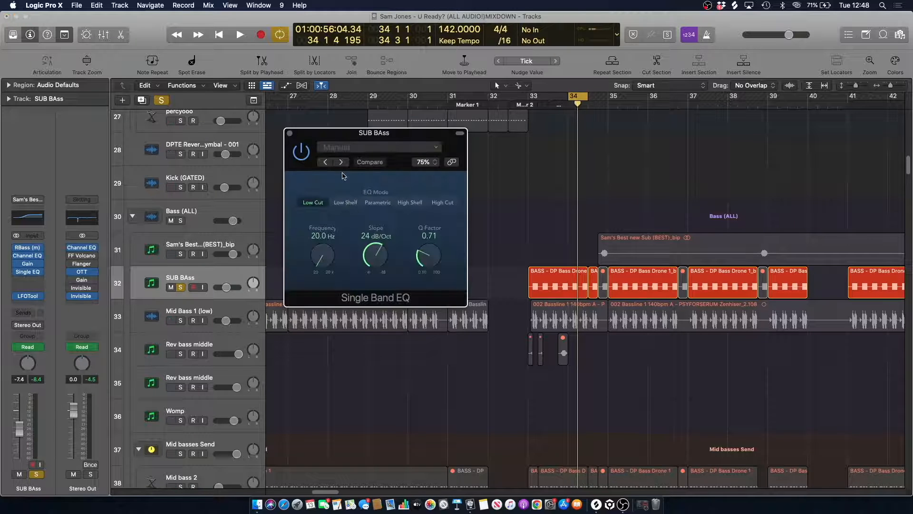
pyautogui.click(288, 133)
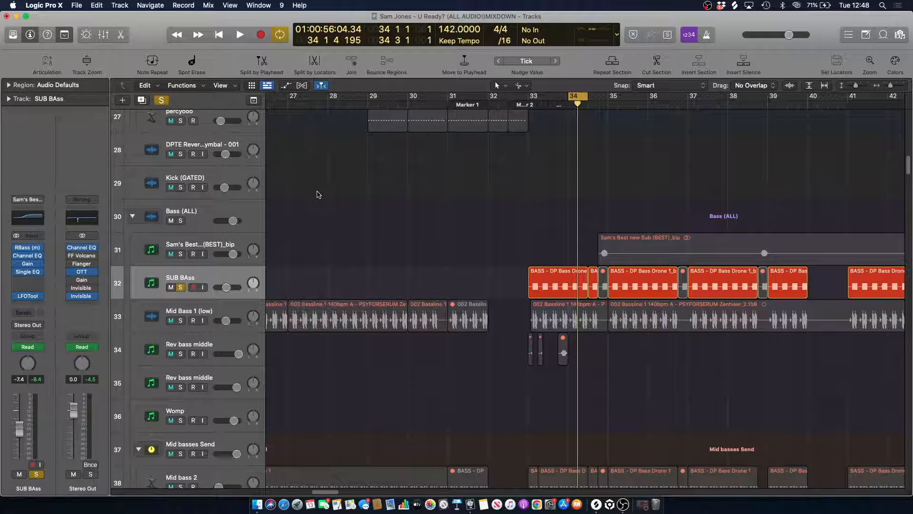
pyautogui.click(28, 272)
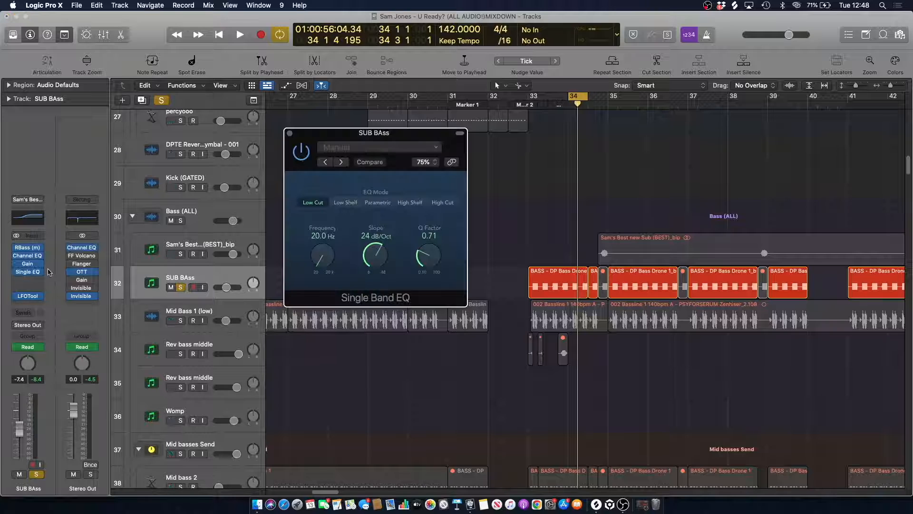
pyautogui.click(289, 134)
# - Turn off cycle mode, clear the solo and play the full mix from bar 32 beat 4
pyautogui.click(518, 108)
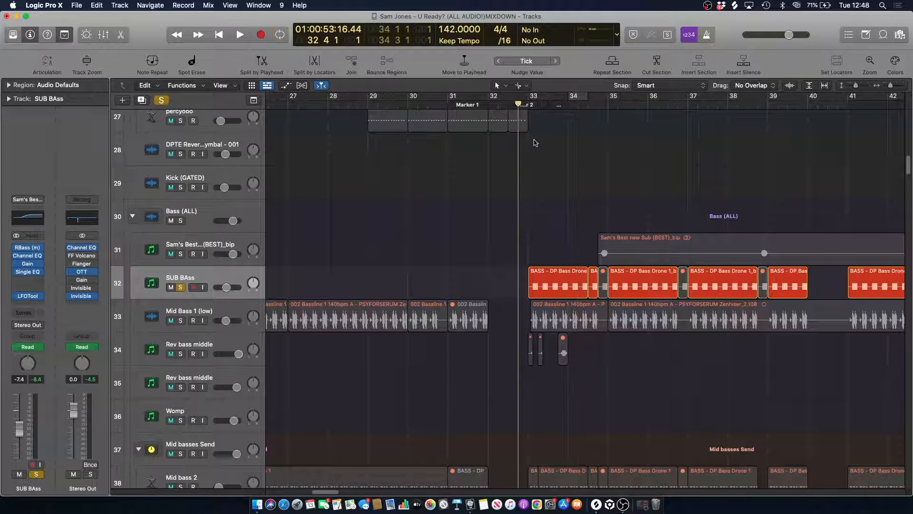
pyautogui.click(160, 100)
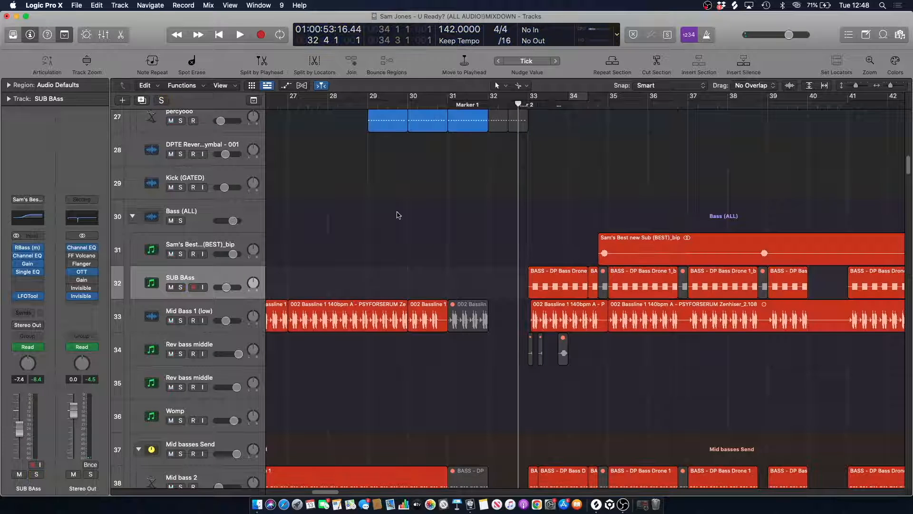
pyautogui.press('space')
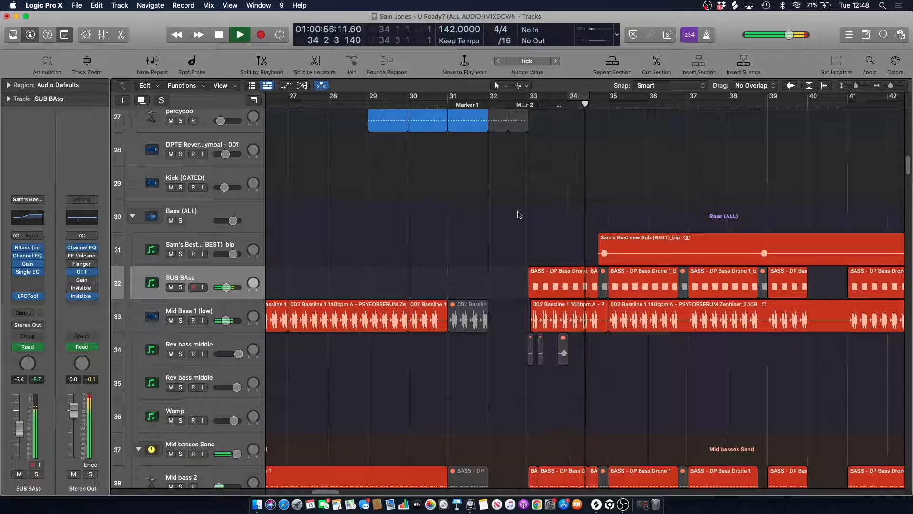
pyautogui.press('space')
# - Play the Best new Sub track soloed from bar 34 beat 3 and clear its solo
pyautogui.click(588, 102)
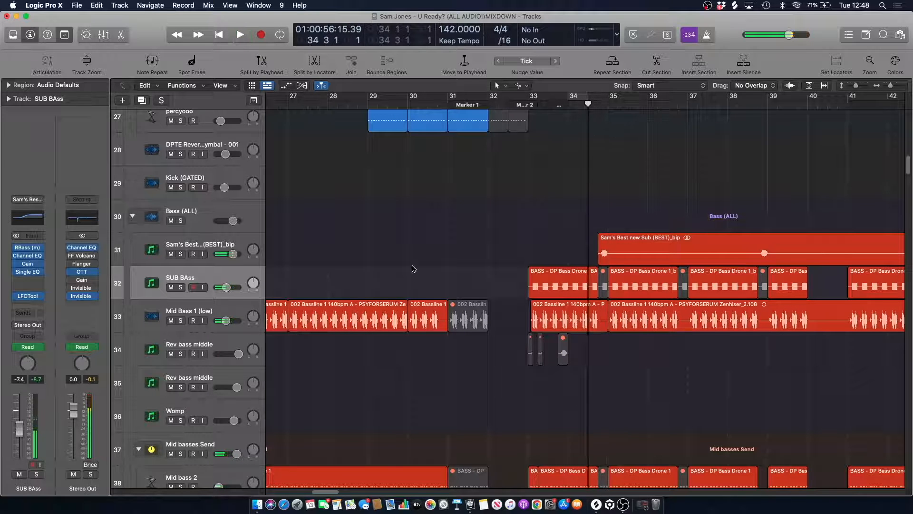
pyautogui.click(217, 246)
pyautogui.press('s')
pyautogui.press('space')
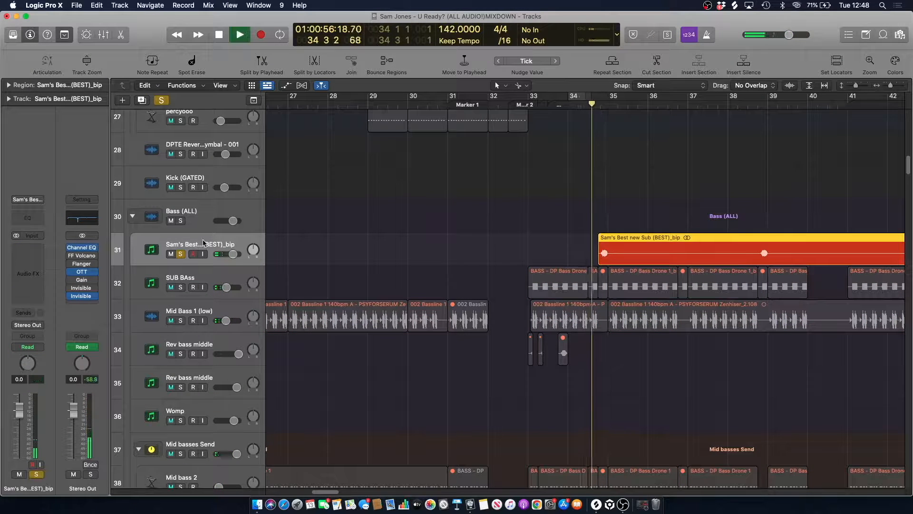
pyautogui.press('space')
pyautogui.press('s')
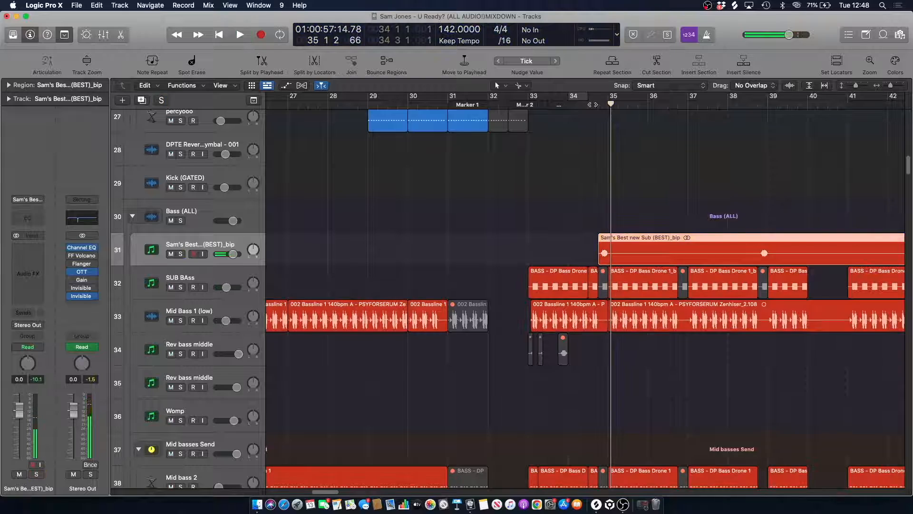
# - Play the full mix from bar 34 beat 3 while viewing the mid bass tracks
pyautogui.scroll(10, 567, 180)
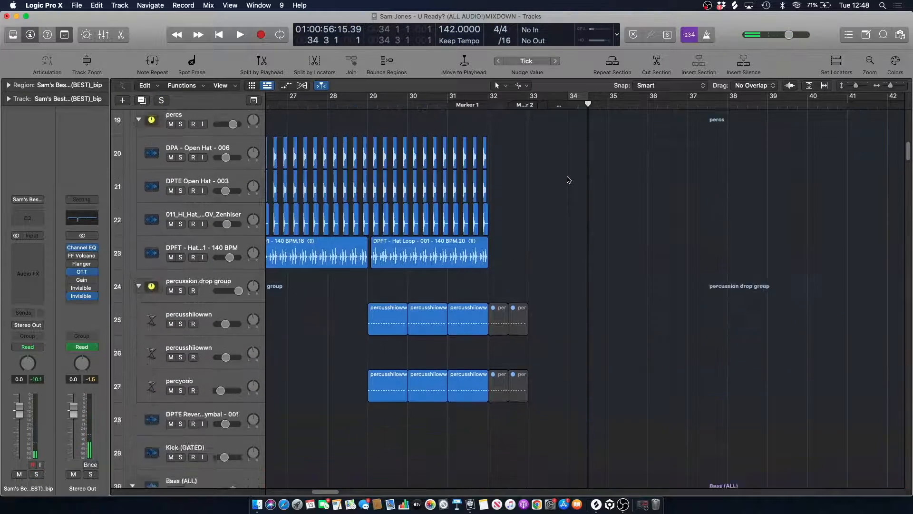
pyautogui.scroll(-15, 567, 179)
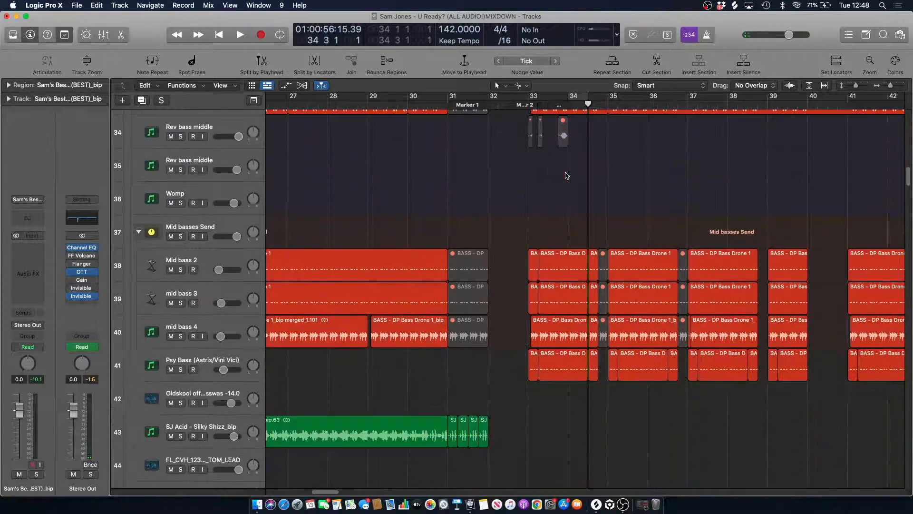
pyautogui.click(578, 102)
pyautogui.press('space')
pyautogui.scroll(-5, 577, 179)
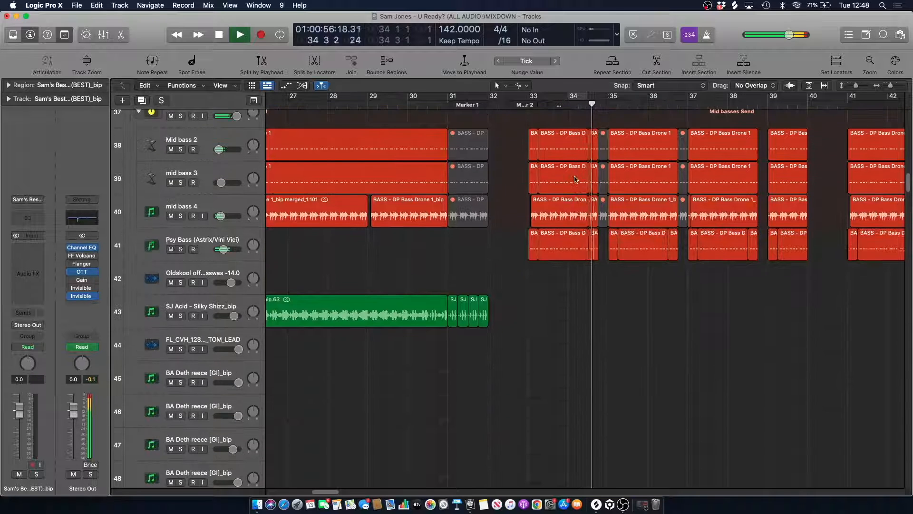
pyautogui.press('space')
# - Find the Inst 36_bip_1_bip track, solo it during playback from bar 34 beat 3, and clear its solo
pyautogui.scroll(-20, 566, 197)
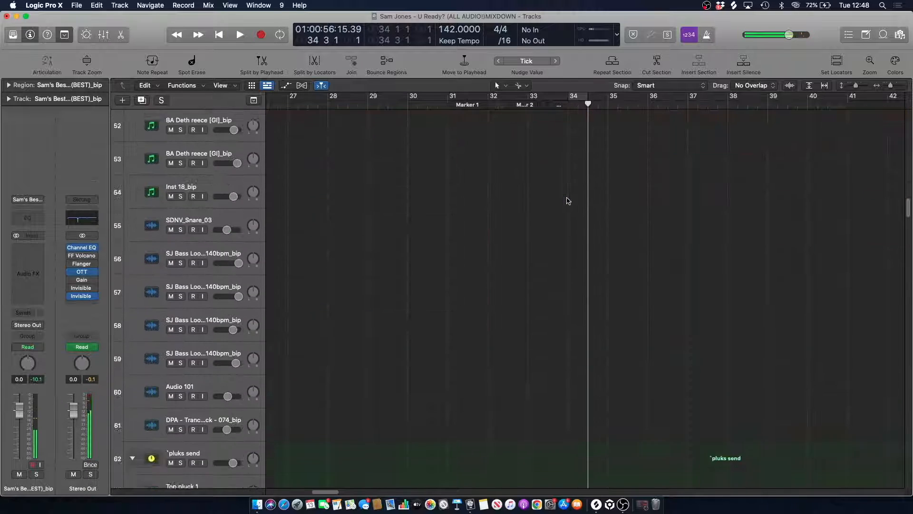
pyautogui.moveTo(908, 234); pyautogui.dragTo(898, 403)
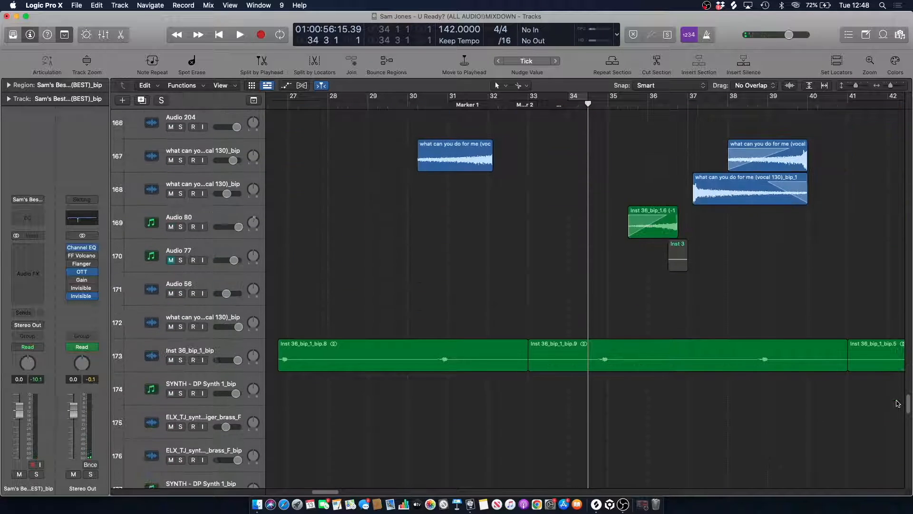
pyautogui.click(181, 359)
pyautogui.press('space')
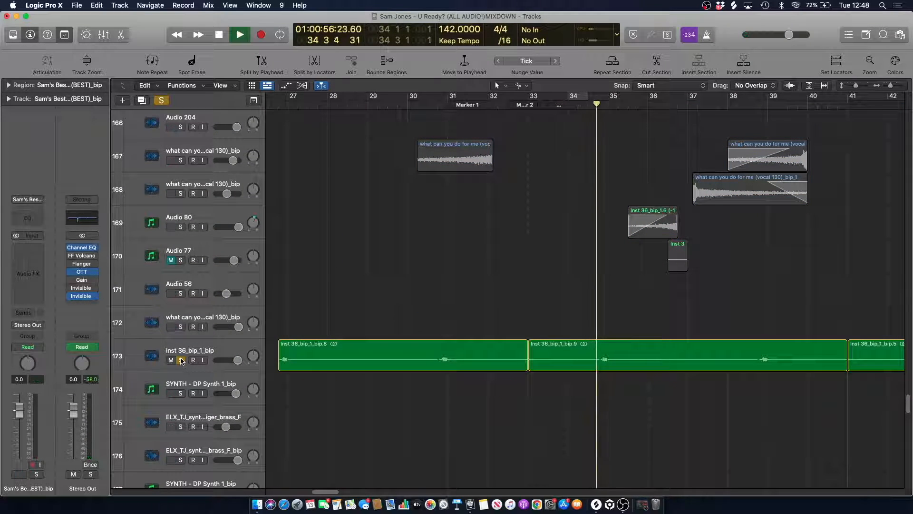
pyautogui.click(181, 360)
pyautogui.press('space')
# - Play the full mix from bar 34 while looking through the tracks down to Stereo Out for the next layer
pyautogui.scroll(15, 570, 178)
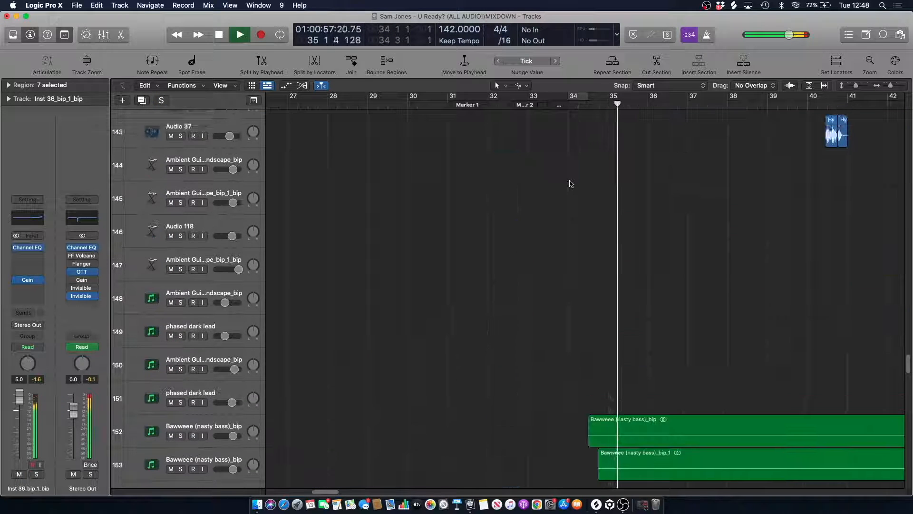
pyautogui.scroll(-4, 571, 183)
pyautogui.moveTo(891, 88); pyautogui.dragTo(890, 88)
pyautogui.click(583, 103)
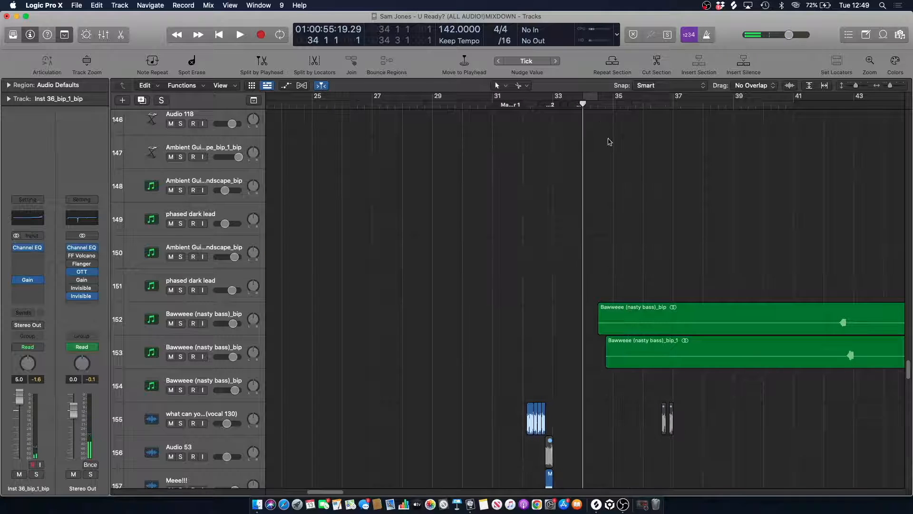
pyautogui.press('space')
pyautogui.scroll(-20, 602, 143)
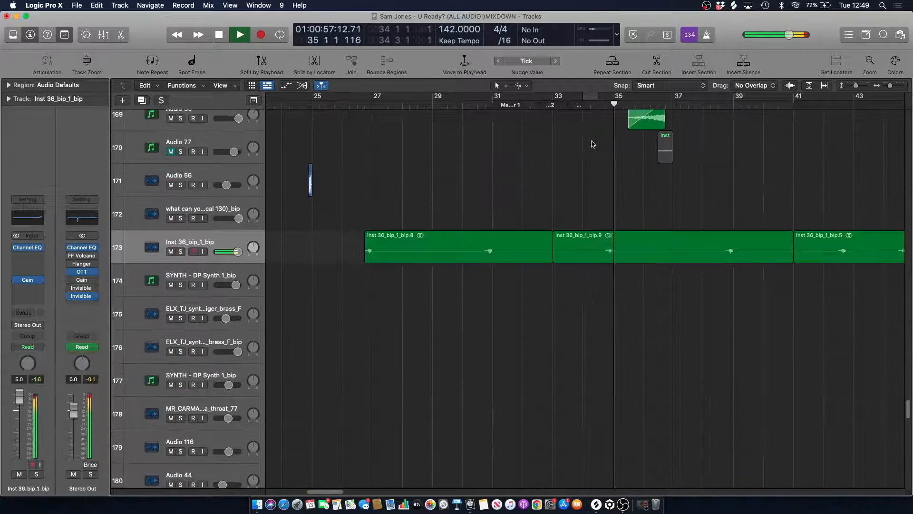
pyautogui.scroll(-17, 593, 144)
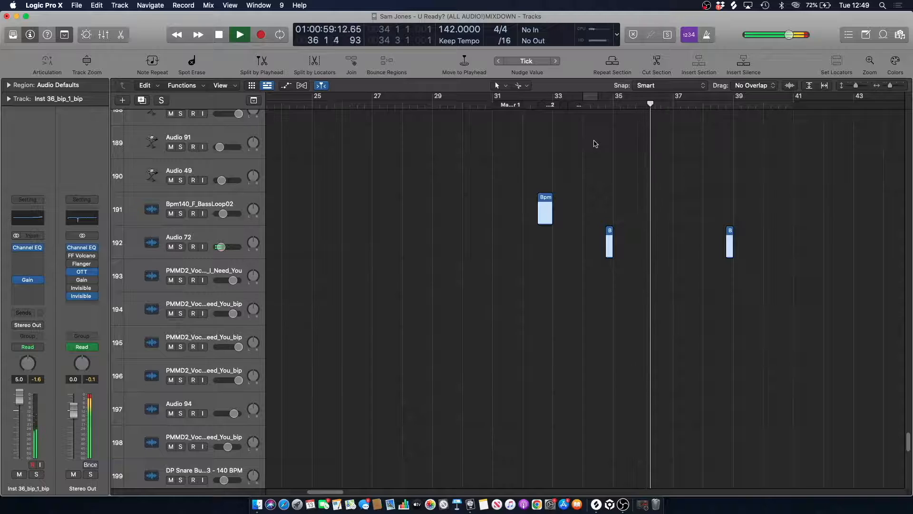
pyautogui.scroll(-18, 595, 144)
pyautogui.press('space')
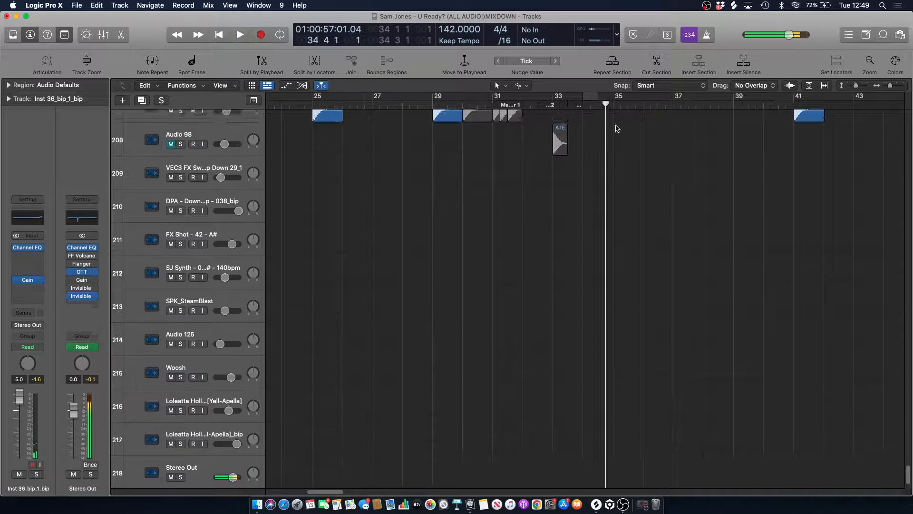
# - Find the Audio 80 track, solo it and play its region from bar 35 beat 3
pyautogui.scroll(10, 618, 133)
pyautogui.scroll(20, 624, 145)
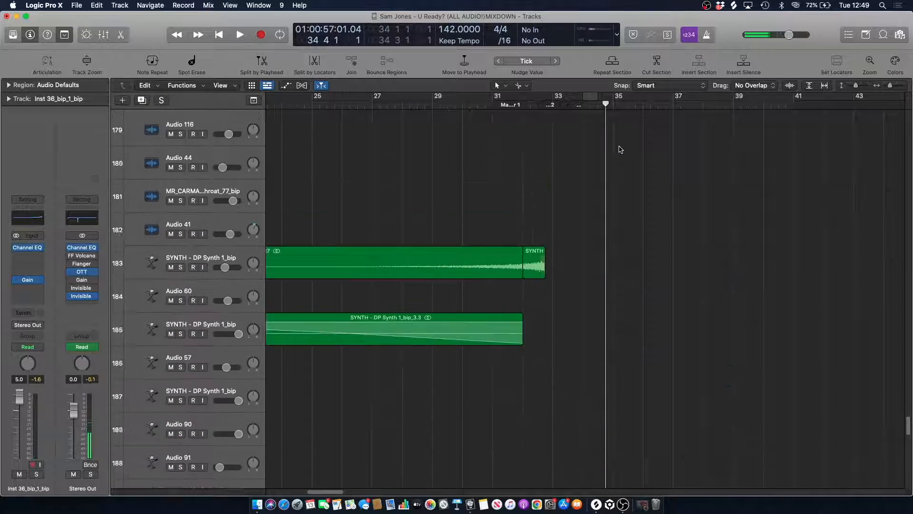
pyautogui.scroll(-3, 620, 153)
pyautogui.click(631, 109)
pyautogui.click(212, 228)
pyautogui.press('s')
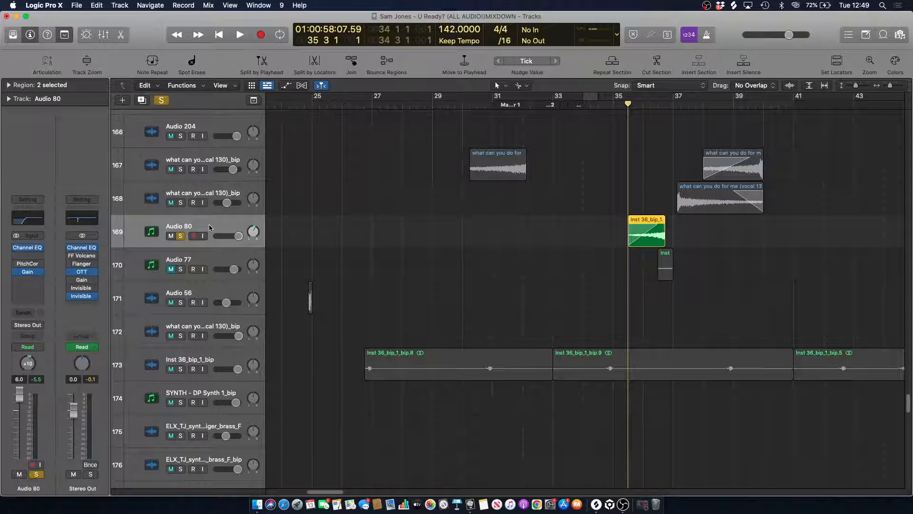
pyautogui.press('space')
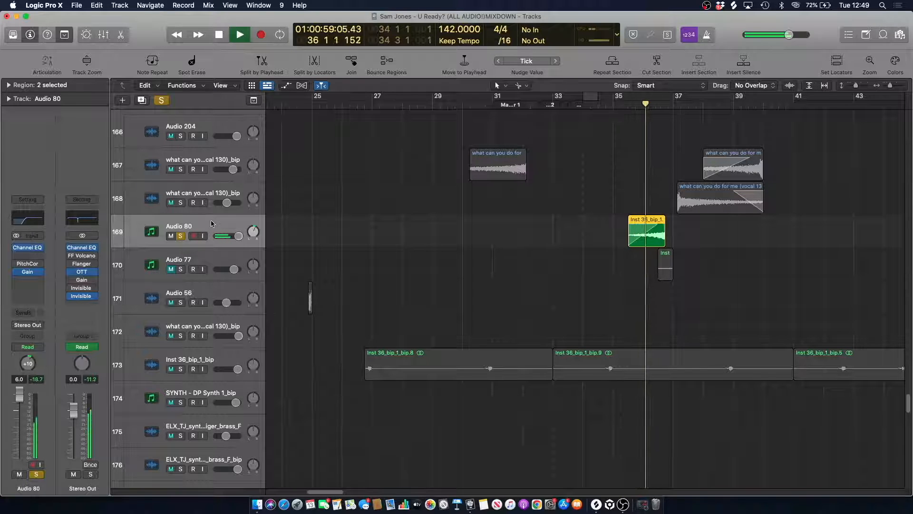
pyautogui.press('space')
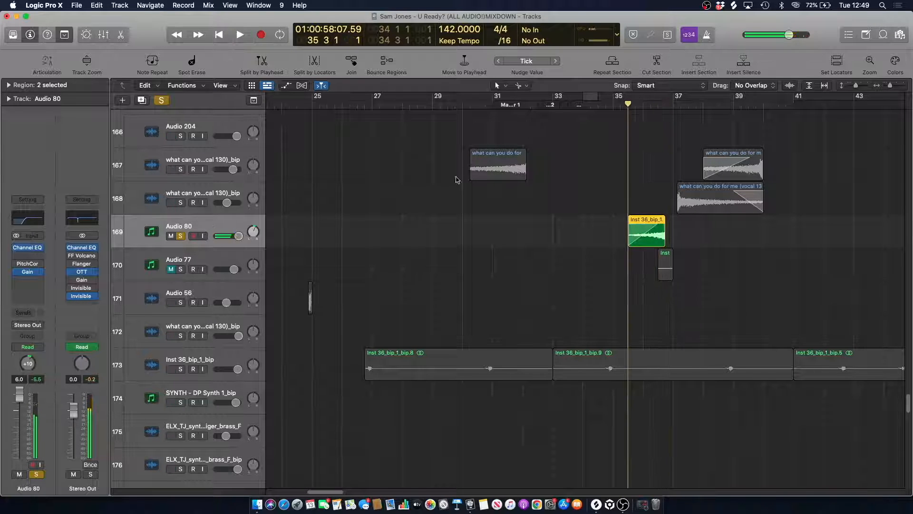
# - Inspect the Channel EQ on Audio 80 while playing the soloed track, and close the plug-in window
pyautogui.press('space')
pyautogui.click(28, 218)
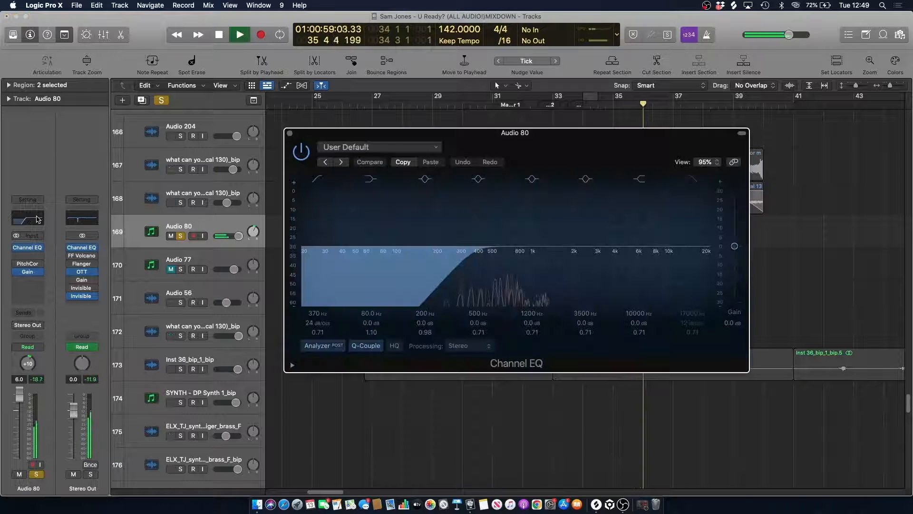
pyautogui.press('space')
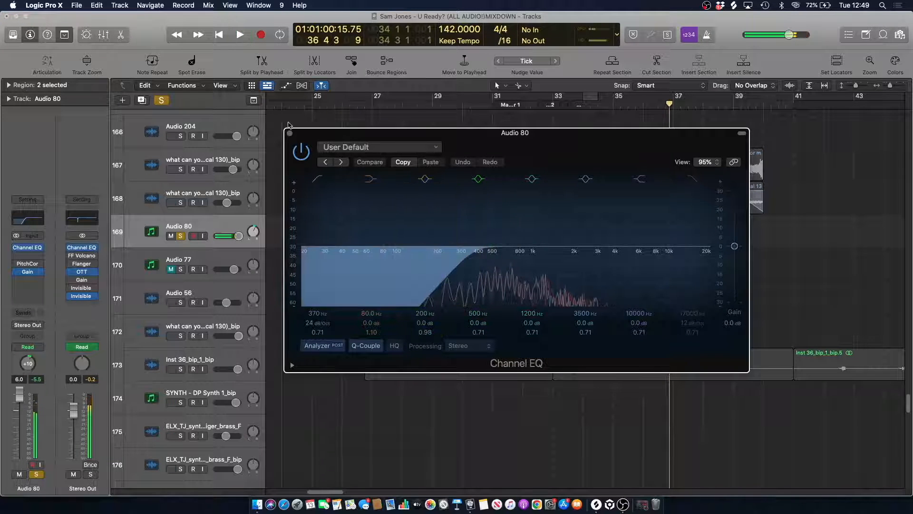
pyautogui.click(290, 135)
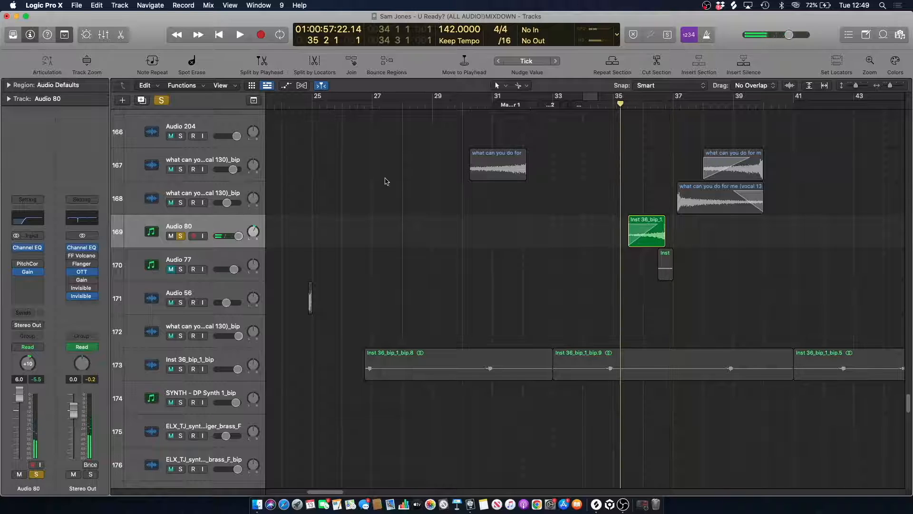
# - Clear the Audio 80 solo and play the full mix from bar 35 beat 2
pyautogui.click(162, 100)
pyautogui.press('space')
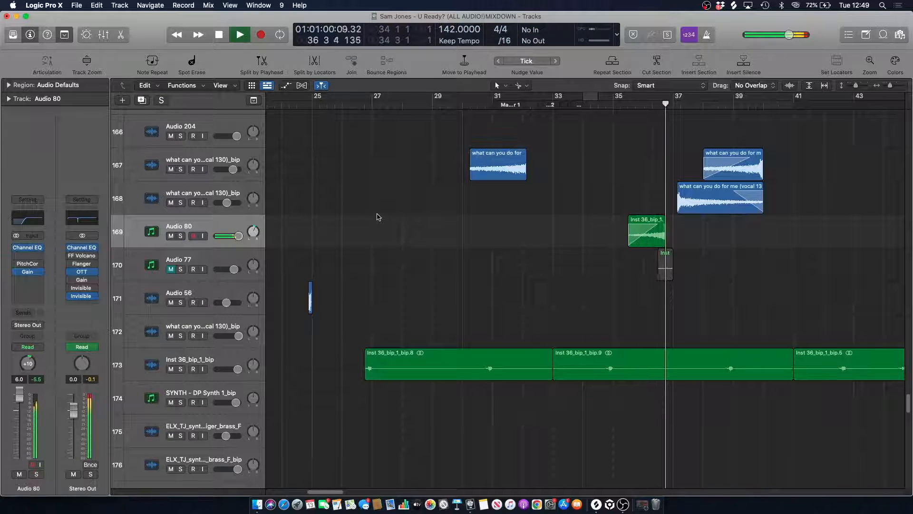
pyautogui.press('space')
# - Find the Audio 83 track, solo it during playback from bar 36 beat 2, clear the solo and select the track
pyautogui.click(652, 105)
pyautogui.scroll(20, 624, 189)
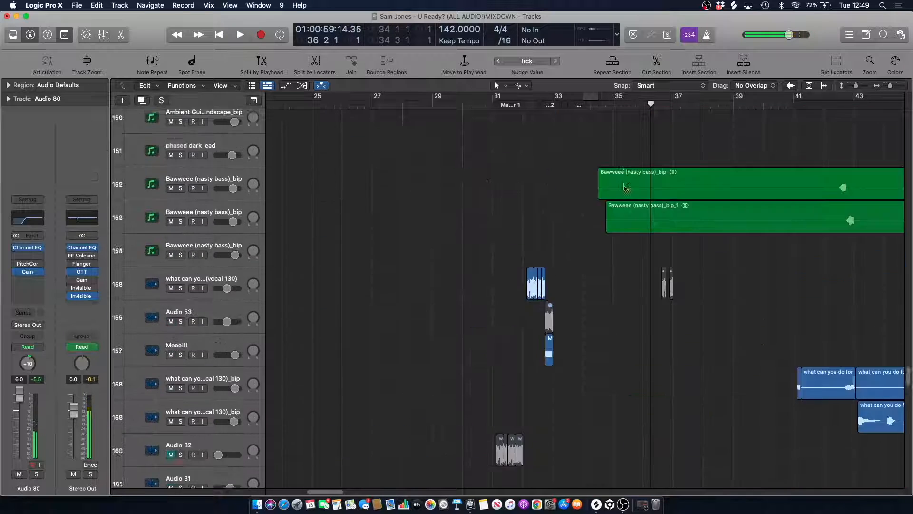
pyautogui.scroll(20, 626, 189)
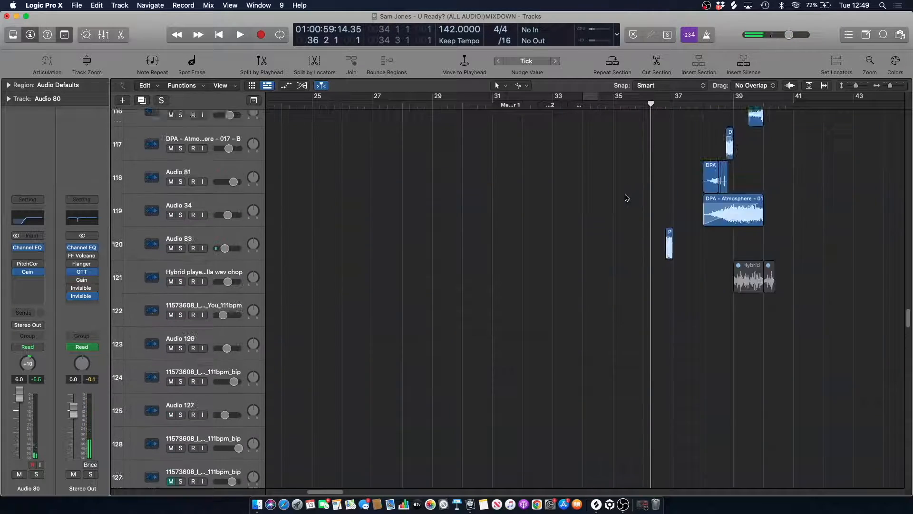
pyautogui.scroll(-4, 626, 200)
pyautogui.press('space')
pyautogui.click(181, 204)
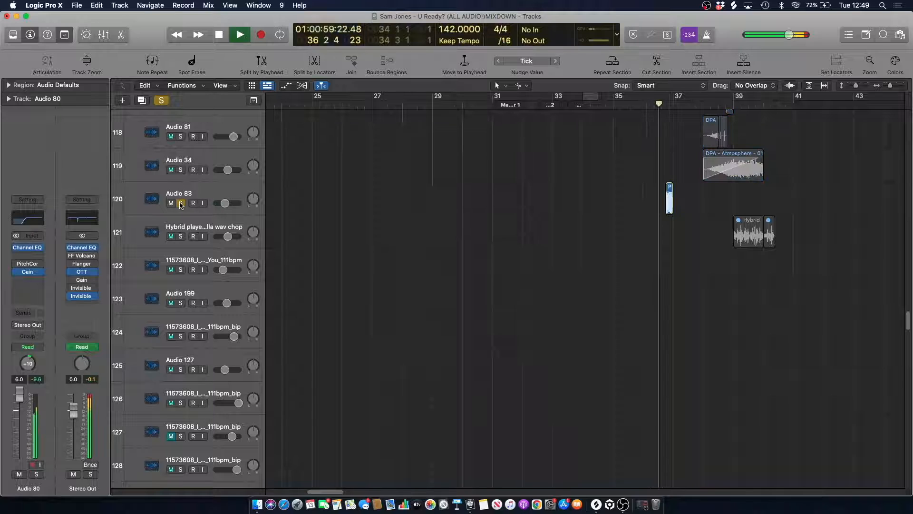
pyautogui.press('space')
pyautogui.click(180, 203)
pyautogui.click(211, 188)
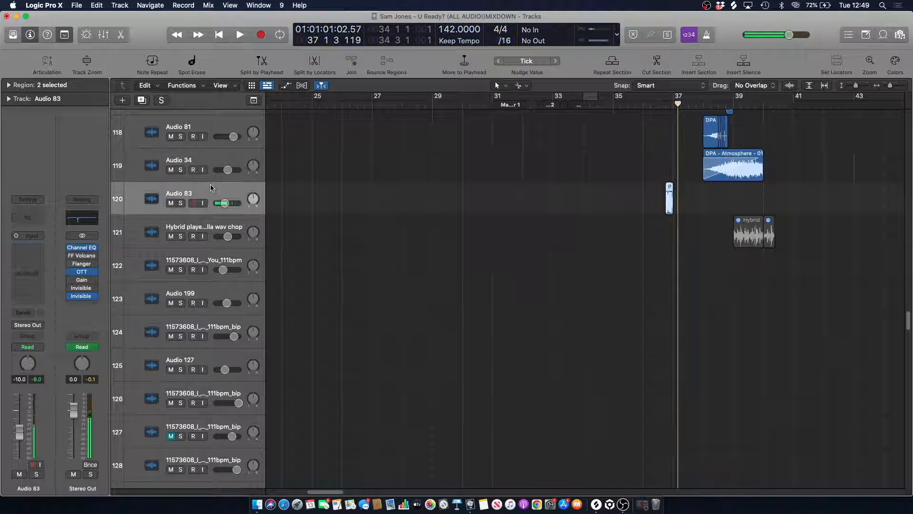
# - Examine the waveform of the PMLP_Bass_Loop_174_E_28.1 region on Audio 83 at bar 36 beat 4
pyautogui.click(666, 102)
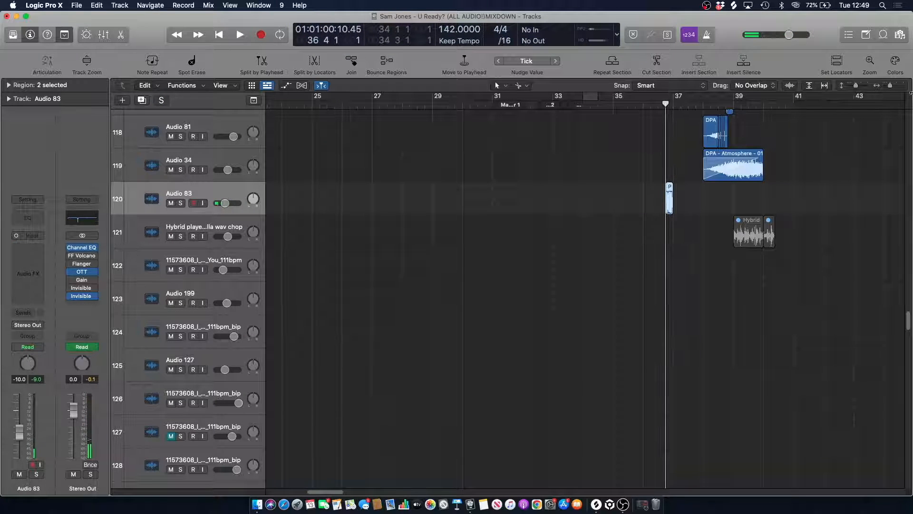
pyautogui.moveTo(894, 86); pyautogui.dragTo(903, 92)
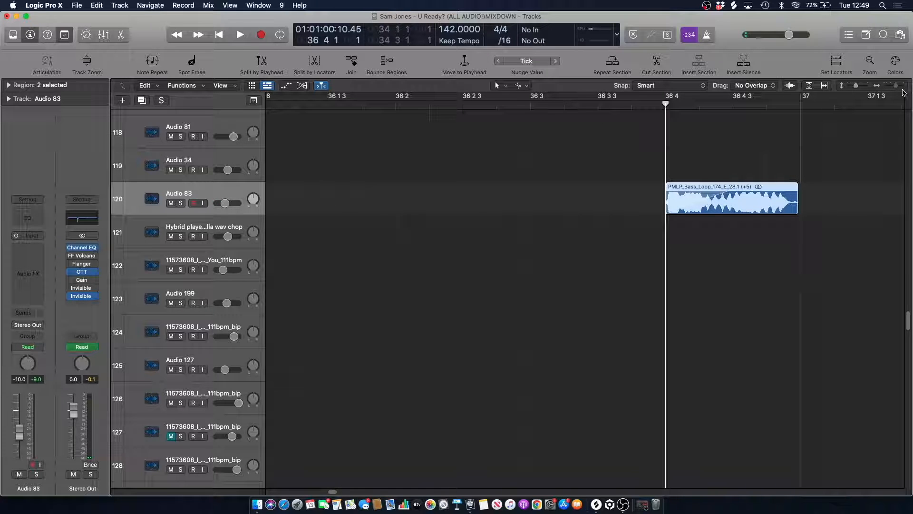
pyautogui.moveTo(903, 93); pyautogui.dragTo(891, 94)
# - Play from bar 36 beat 1 with Audio 83 soloed and clear its solo
pyautogui.click(655, 108)
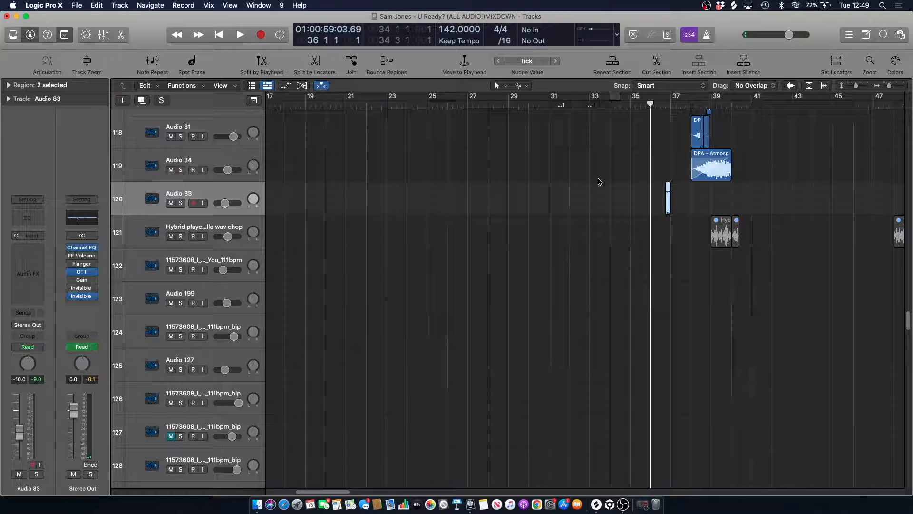
pyautogui.press('space')
pyautogui.click(181, 203)
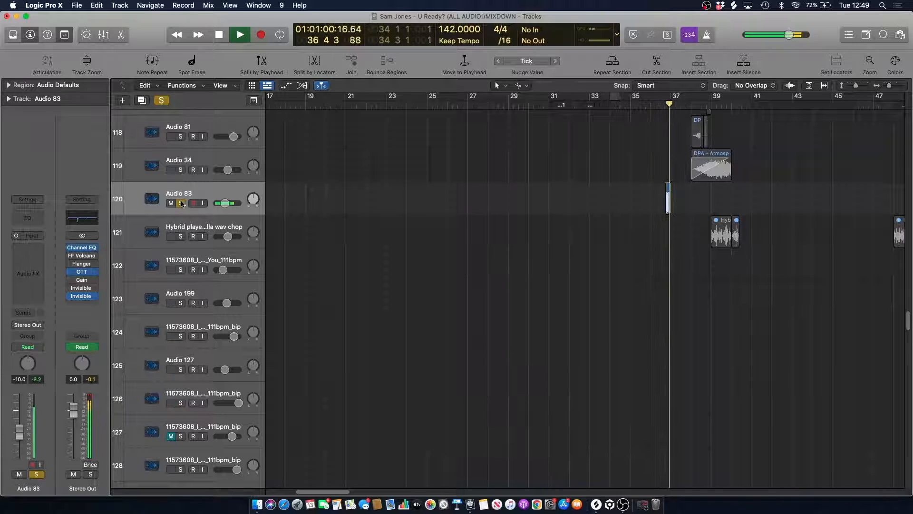
pyautogui.press('space')
pyautogui.click(181, 203)
# - Play the mix from bar 36 beat 3 with Audio 83 muted for comparison, leaving the track unmuted
pyautogui.moveTo(664, 107); pyautogui.dragTo(661, 107)
pyautogui.press('space')
pyautogui.click(170, 203)
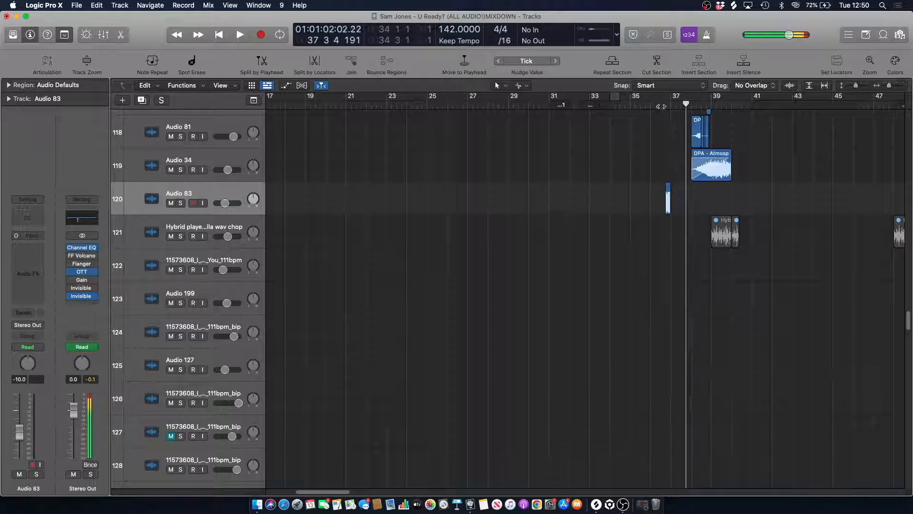
pyautogui.press('space')
# - Play the full mix from bar 36 beat 3 while looking through the tracks around Audio 83 for further layers
pyautogui.scroll(10, 637, 163)
pyautogui.scroll(12, 638, 163)
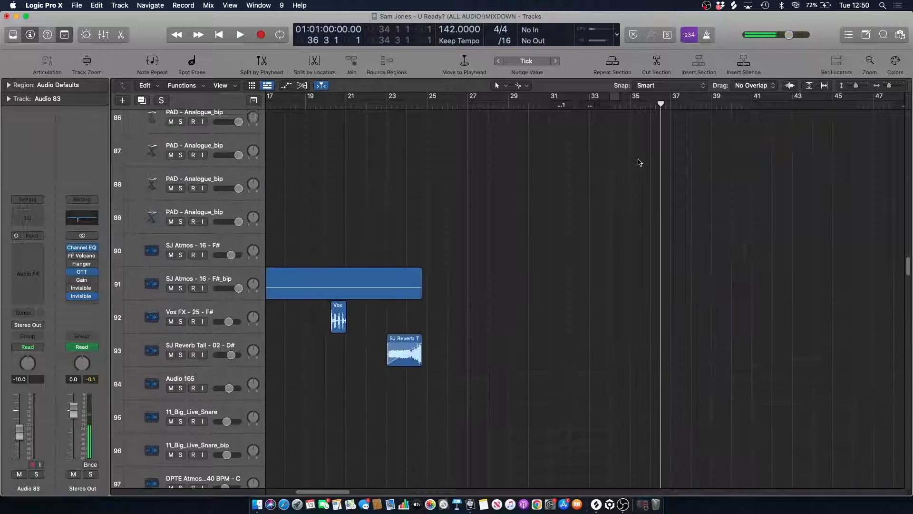
pyautogui.scroll(-20, 639, 164)
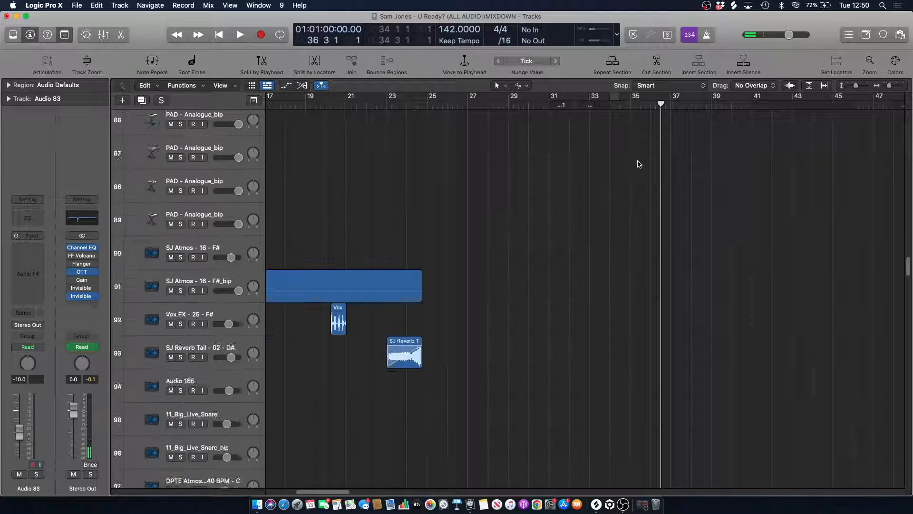
pyautogui.press('space')
pyautogui.scroll(-15, 640, 165)
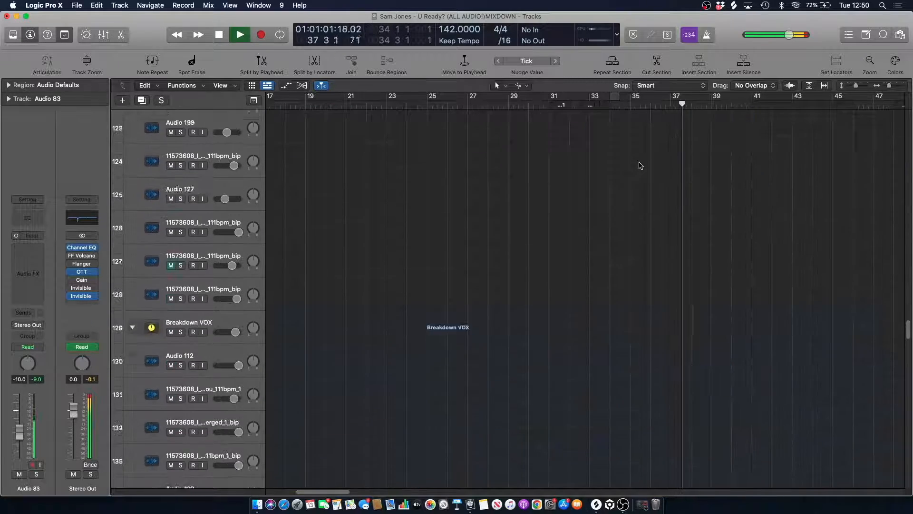
pyautogui.scroll(-3, 640, 165)
pyautogui.scroll(20, 640, 166)
pyautogui.scroll(18, 641, 167)
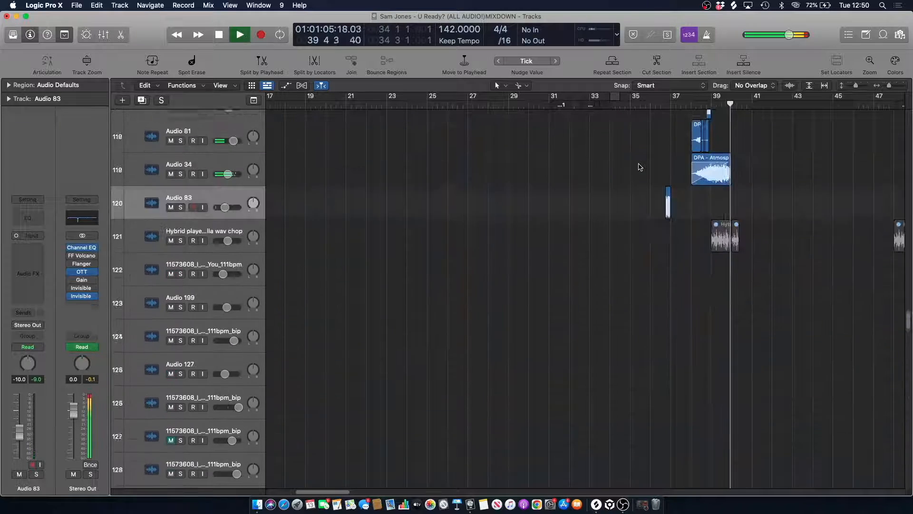
pyautogui.press('space')
# - Play the full mix up to the Audio 71 region, solo Audio 71 there and clear its solo
pyautogui.press('space')
pyautogui.moveTo(888, 86); pyautogui.dragTo(890, 87)
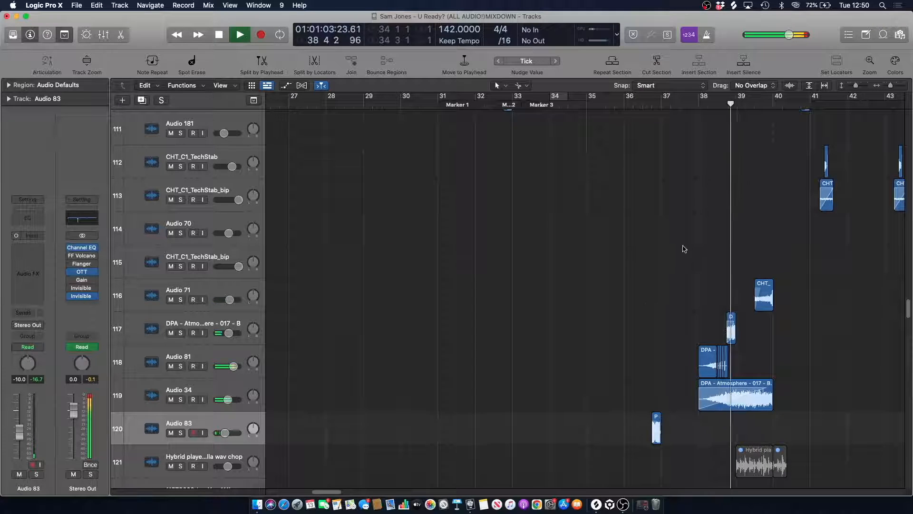
pyautogui.press('space')
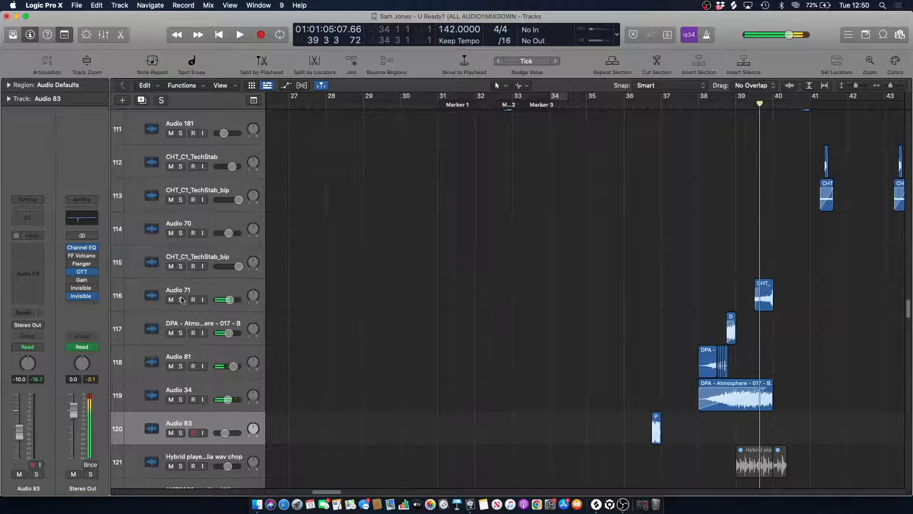
pyautogui.click(182, 299)
pyautogui.press('space')
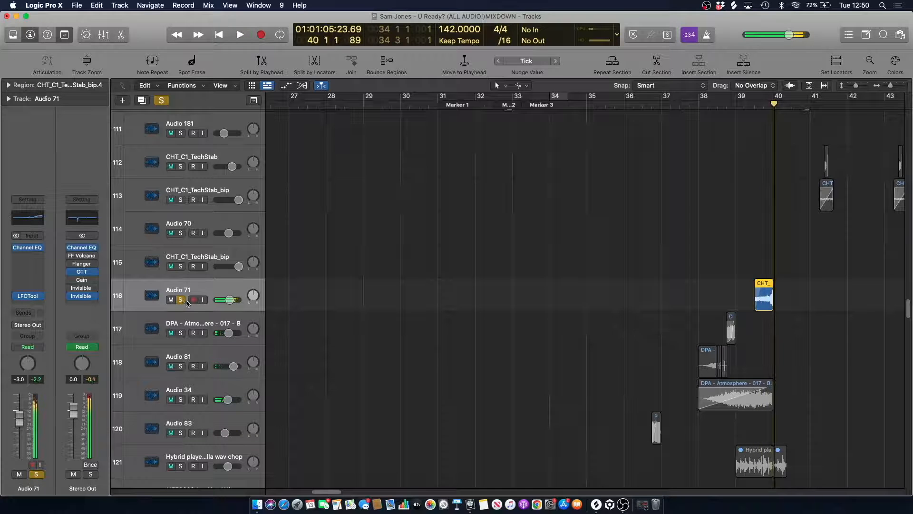
pyautogui.click(182, 300)
pyautogui.click(572, 284)
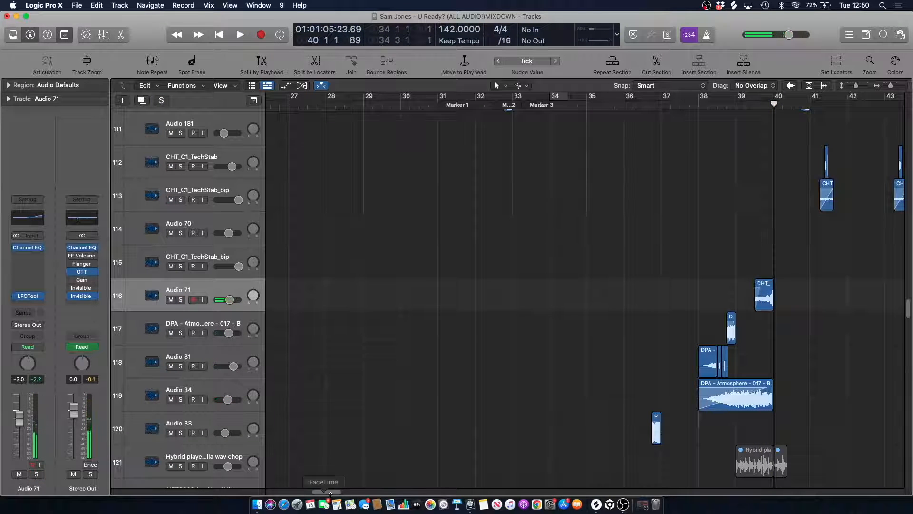
# - Play Audio 71 soloed from bar 39 beat 2, clear its solo and return the playhead to bar 39 beat 1
pyautogui.hscroll(5, 458, 402)
pyautogui.click(519, 108)
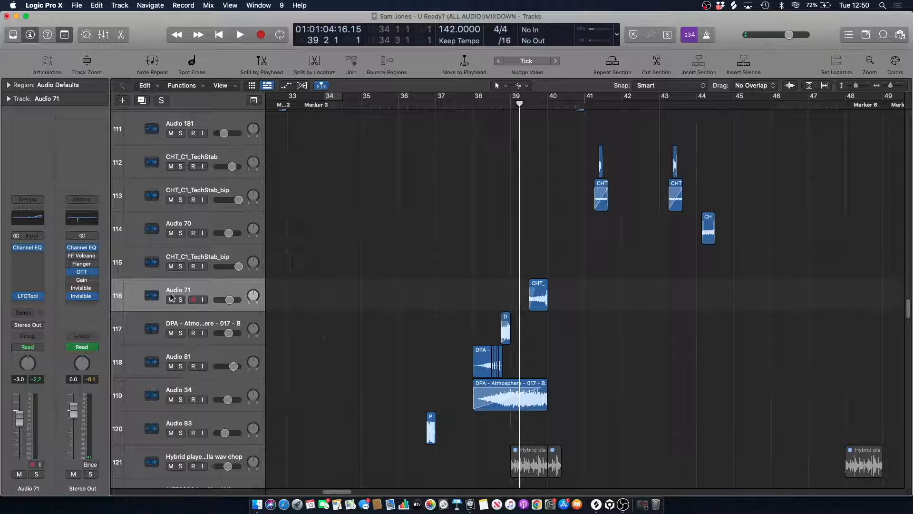
pyautogui.press('space')
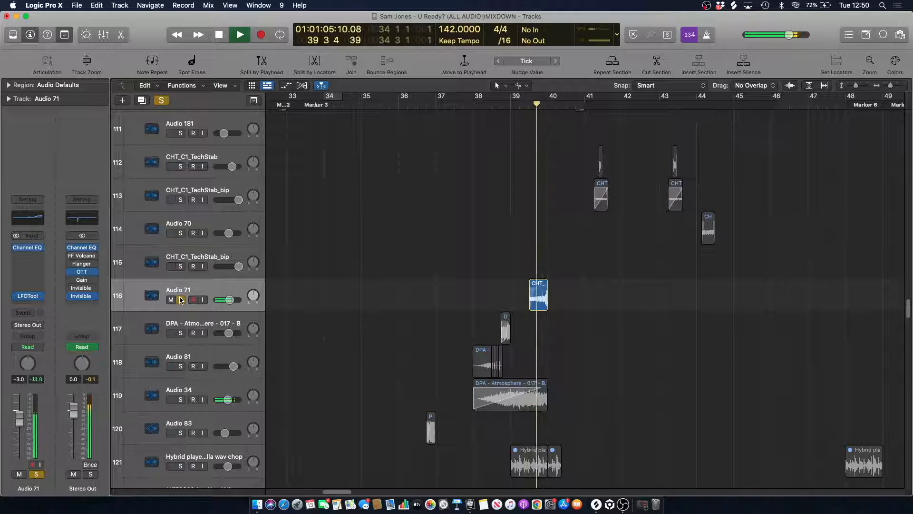
pyautogui.click(511, 107)
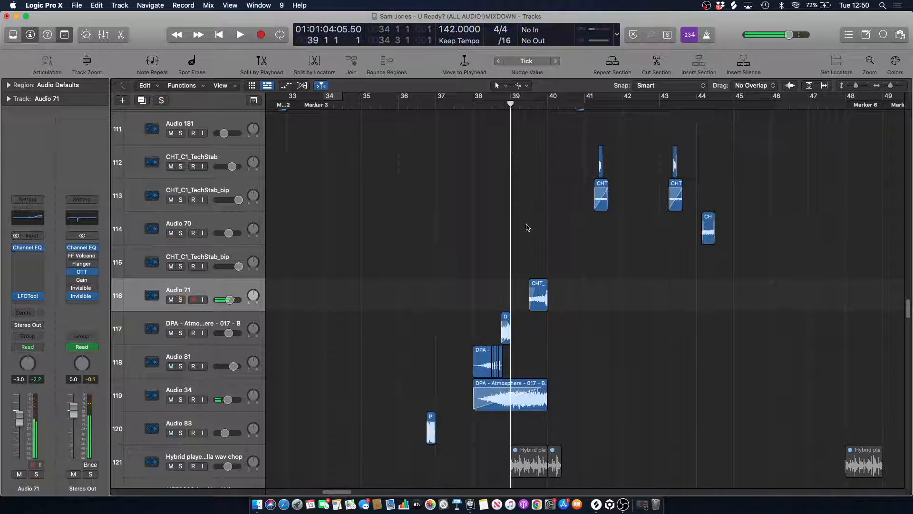
# - Play the full mix from bar 39 while looking up through the atmosphere and pad tracks
pyautogui.press('space')
pyautogui.scroll(12, 528, 242)
pyautogui.scroll(6, 530, 245)
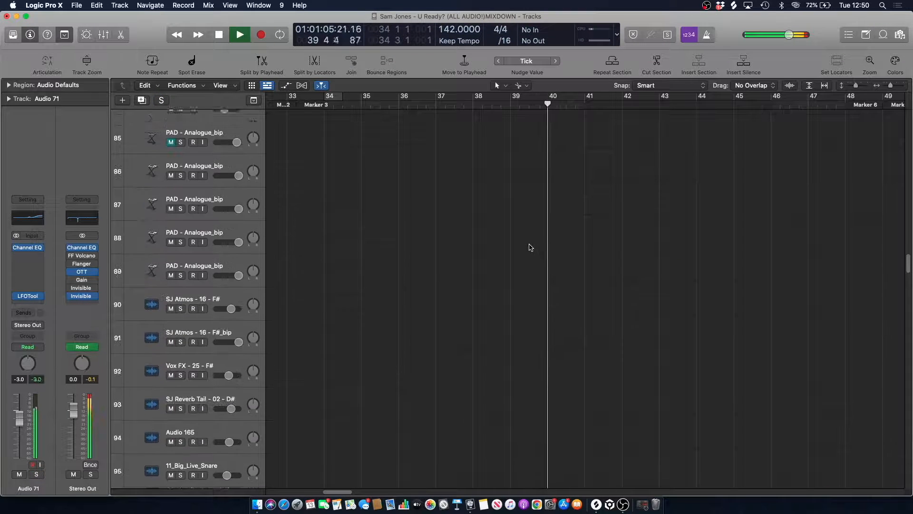
pyautogui.press('space')
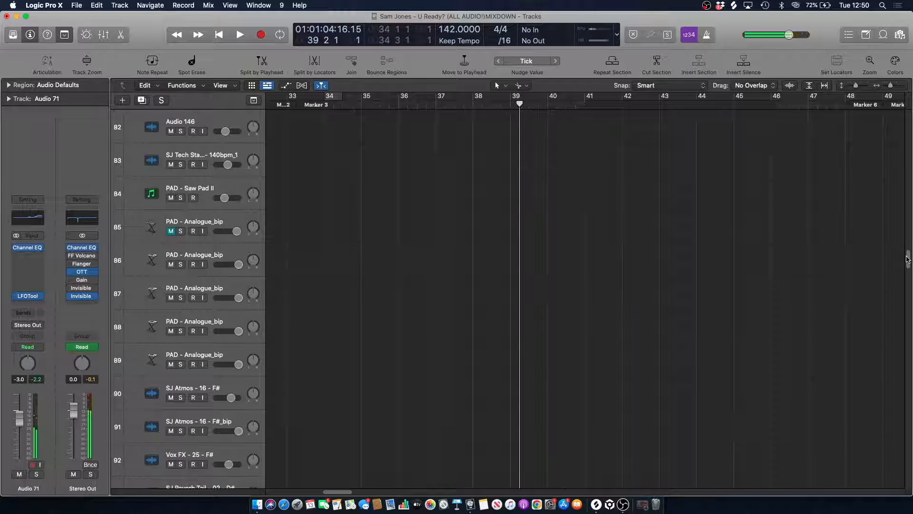
# - Solo the new masteroooo_bip track on track 10, play it from bar 39 beat 4 and clear its solo
pyautogui.scroll(20, 450, 262)
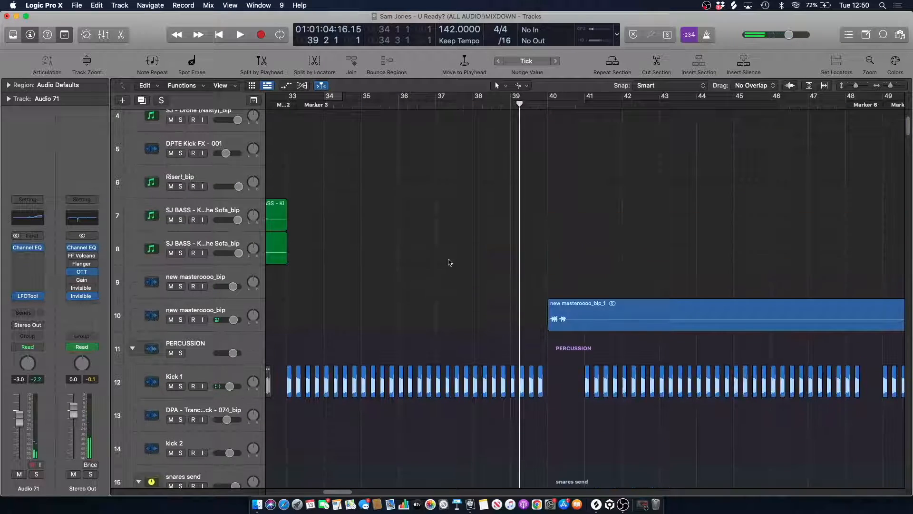
pyautogui.click(203, 305)
pyautogui.press('s')
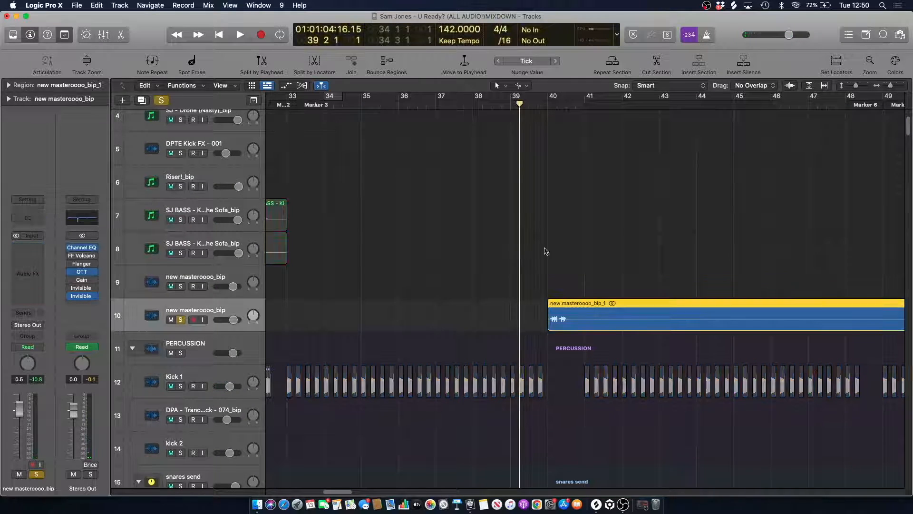
pyautogui.click(542, 101)
pyautogui.click(508, 226)
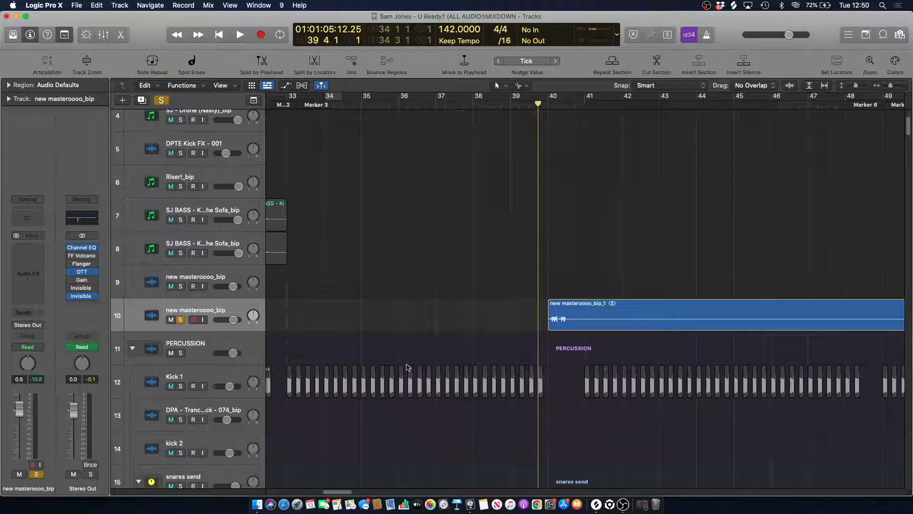
pyautogui.press('space')
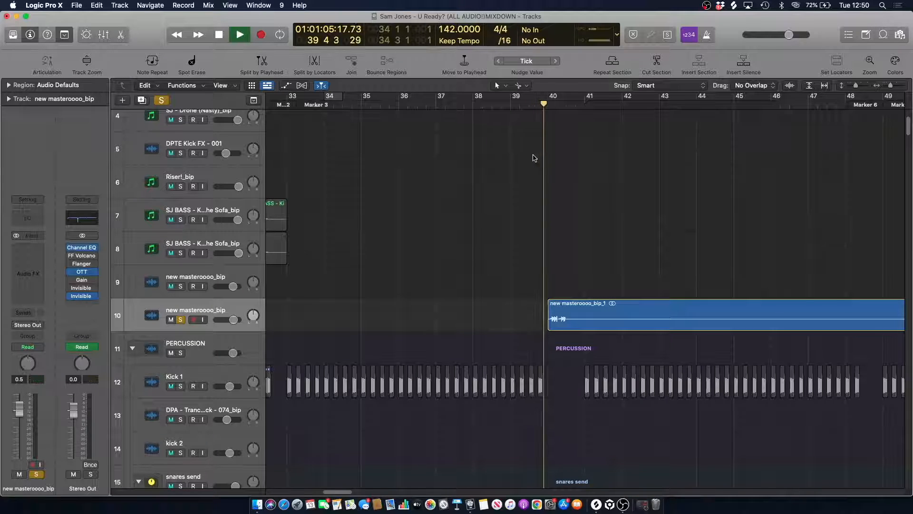
pyautogui.press('space')
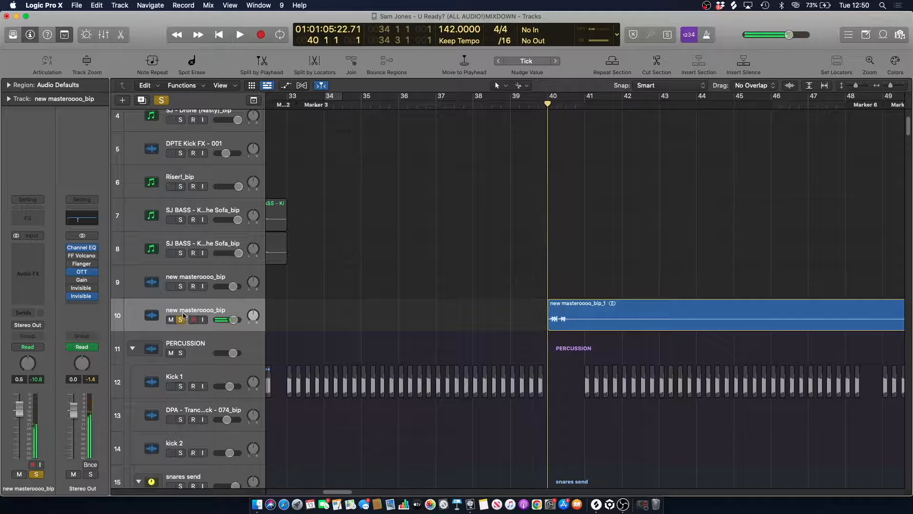
pyautogui.click(181, 319)
pyautogui.click(198, 305)
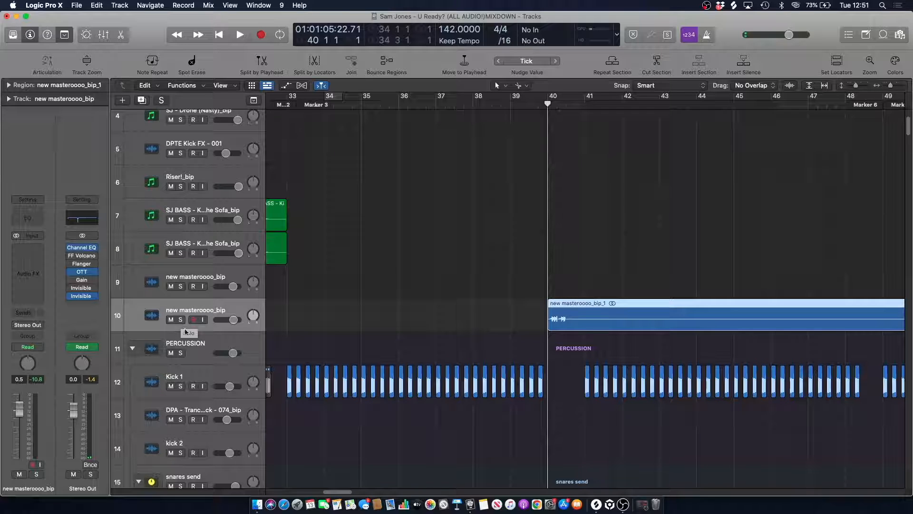
# - Play the full mix from bar 39 beat 2 into the new masteroooo_bip_1 region and stop playback
pyautogui.click(519, 101)
pyautogui.press('space')
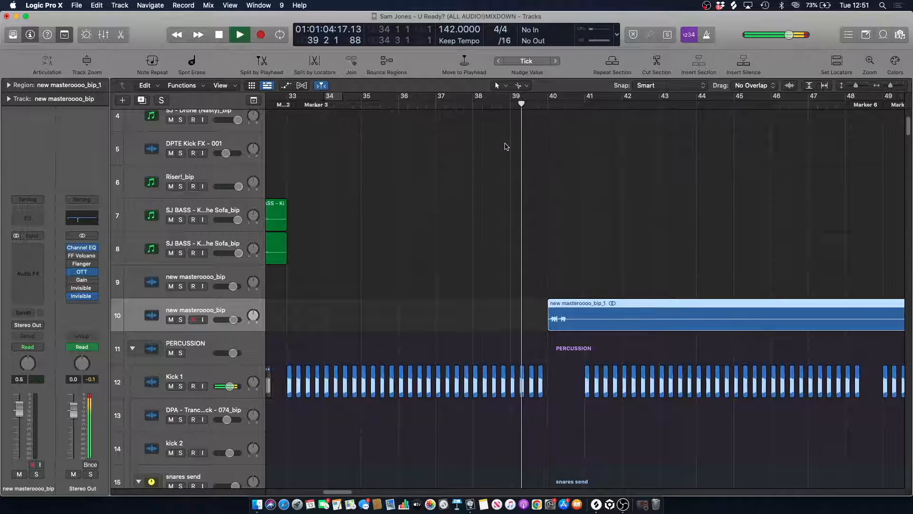
pyautogui.click(517, 160)
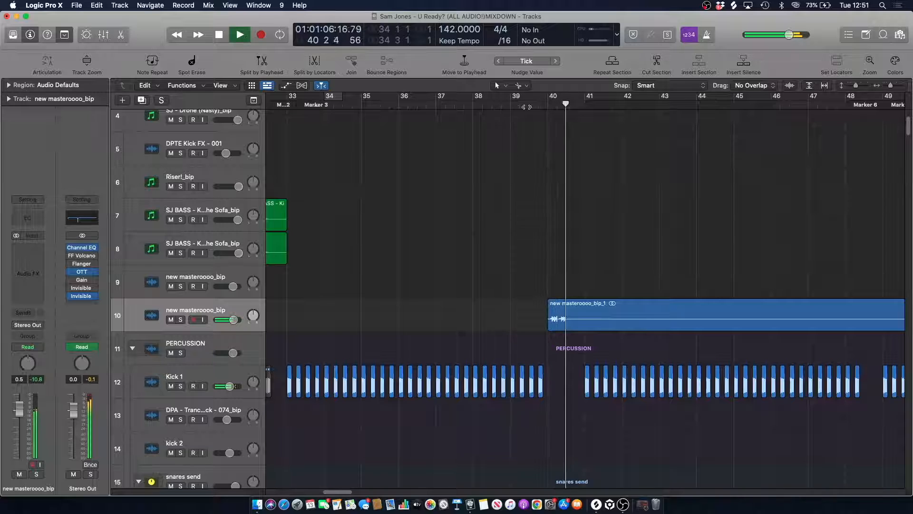
pyautogui.press('space')
# - Solo the two vocal 130 tracks 167 and 168 and play them from just before bar 37
pyautogui.moveTo(911, 125); pyautogui.dragTo(896, 424)
pyautogui.scroll(10, 896, 424)
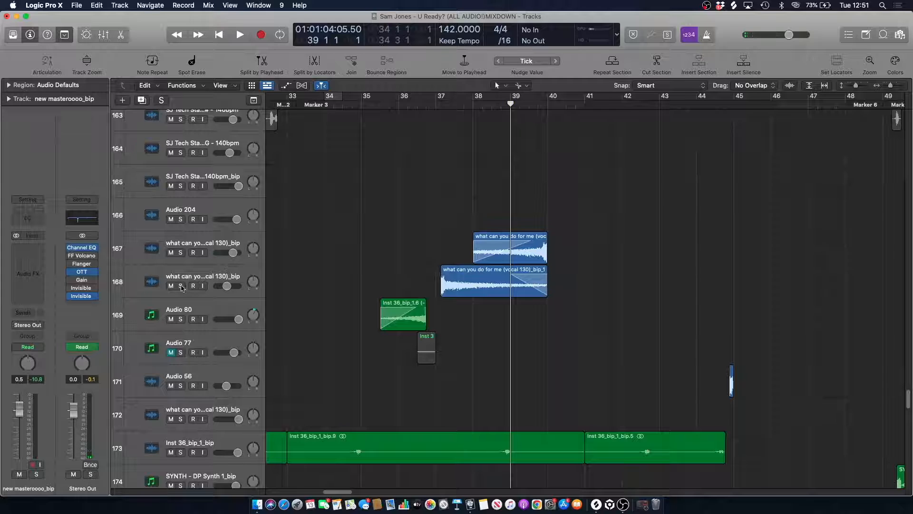
pyautogui.click(181, 286)
pyautogui.click(182, 253)
pyautogui.click(429, 104)
pyautogui.click(419, 158)
pyautogui.press('space')
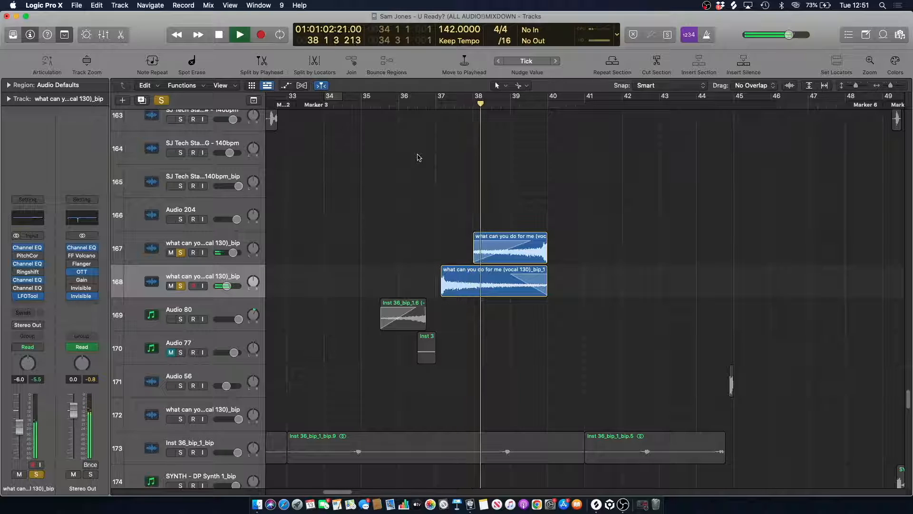
# - Unsolo track 168 during playback to hear track 167 alone, stop playback and solo track 168 again
pyautogui.click(181, 287)
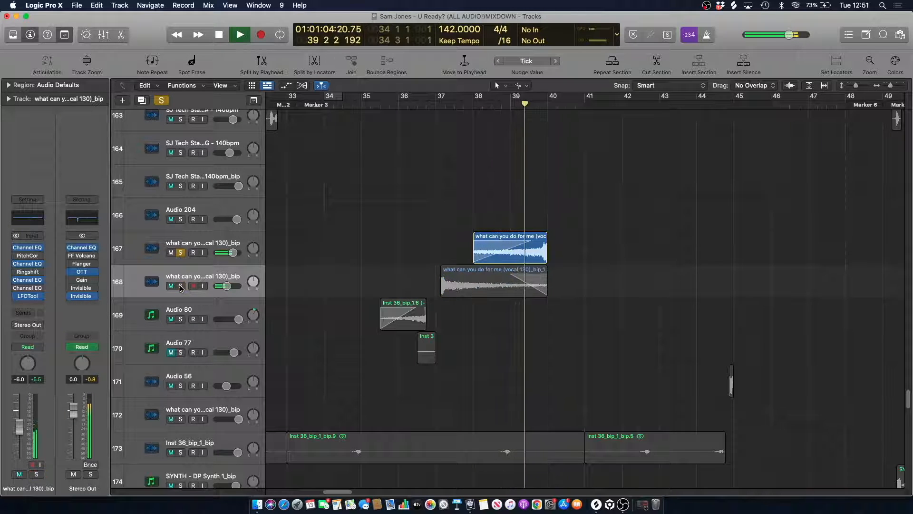
pyautogui.press('space')
pyautogui.click(181, 287)
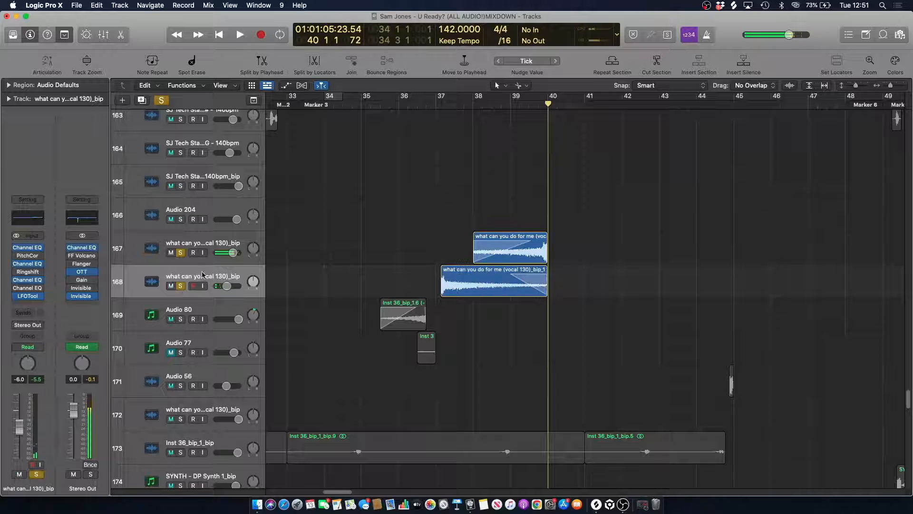
# - Return the playhead to bar 38 beat 4, clear both vocal solos, and solo track 168 briefly before clearing it
pyautogui.click(498, 106)
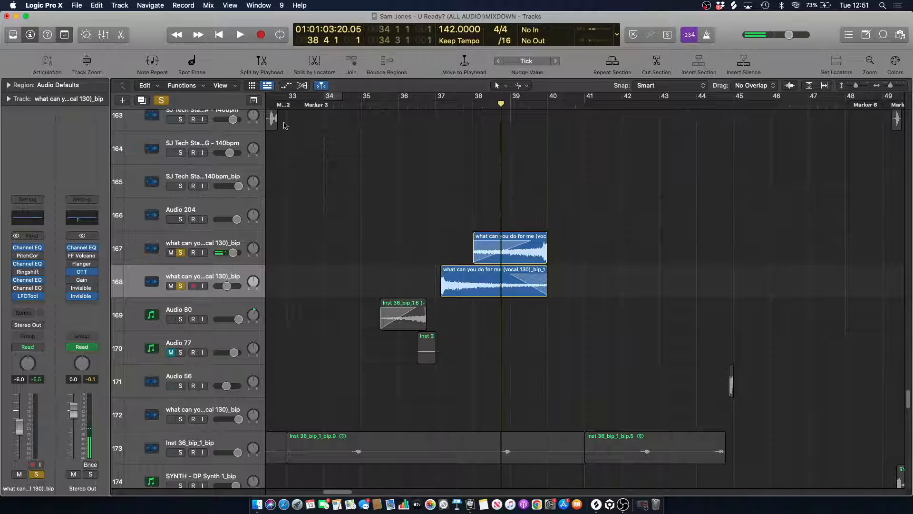
pyautogui.click(161, 100)
pyautogui.click(180, 286)
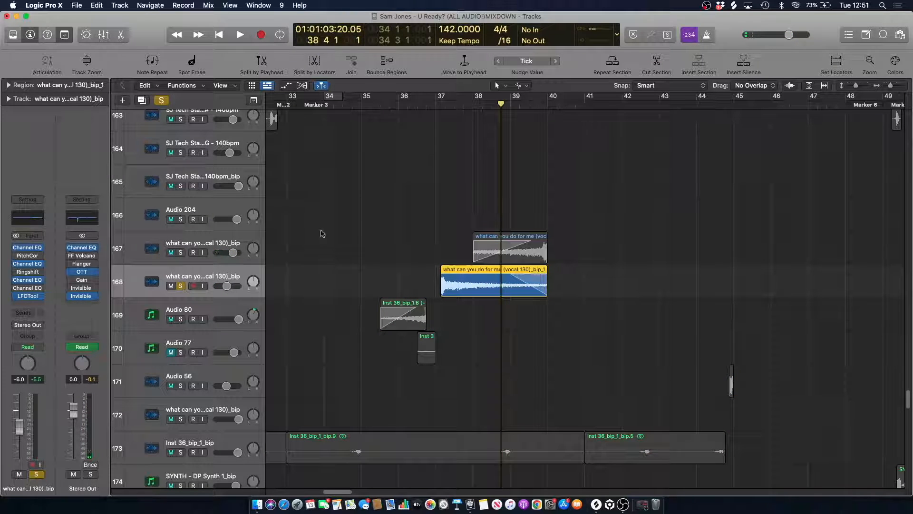
pyautogui.press('s')
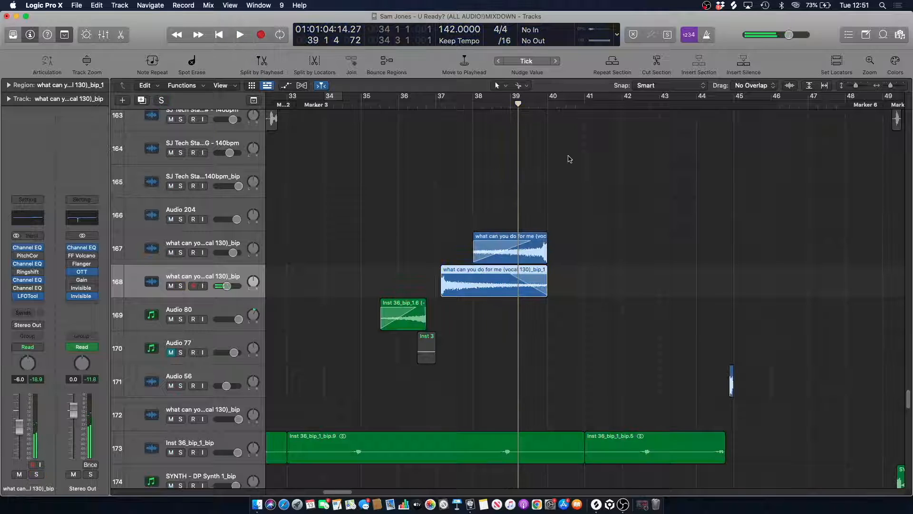
# - Play the full mix from bar 39 while looking up through the tracks to vocal tracks 158 and 159
pyautogui.press('space')
pyautogui.click(524, 178)
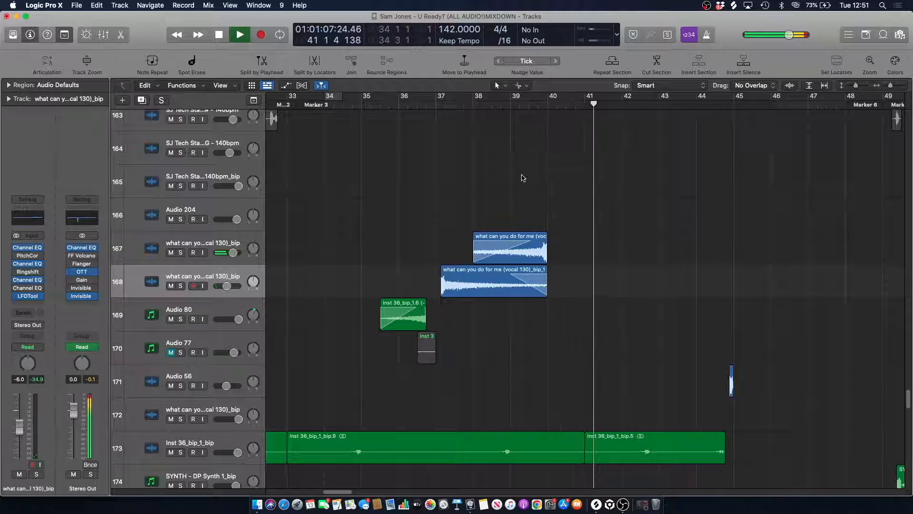
pyautogui.scroll(5, 524, 179)
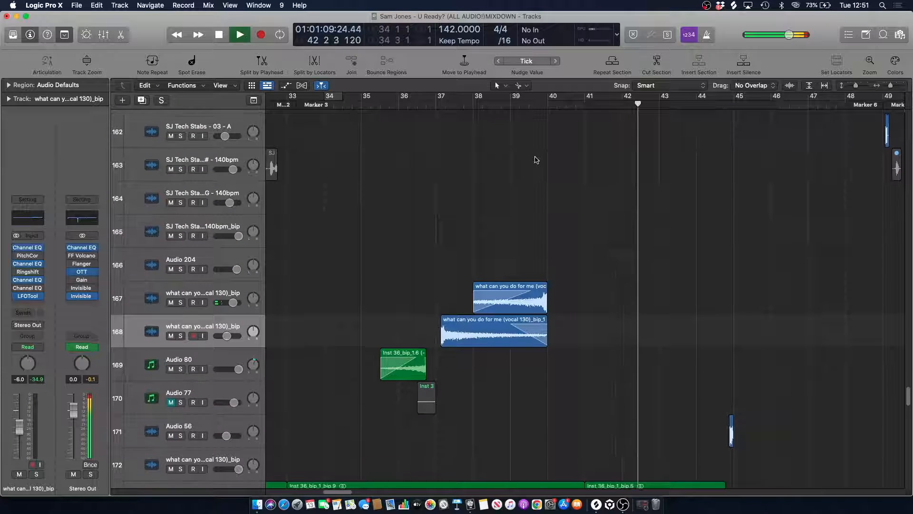
pyautogui.scroll(10, 602, 138)
pyautogui.scroll(1, 602, 143)
pyautogui.scroll(-2, 598, 188)
pyautogui.press('space')
# - Solo vocal track 158, play it from bar 42 beat 3 and clear its solo
pyautogui.click(641, 105)
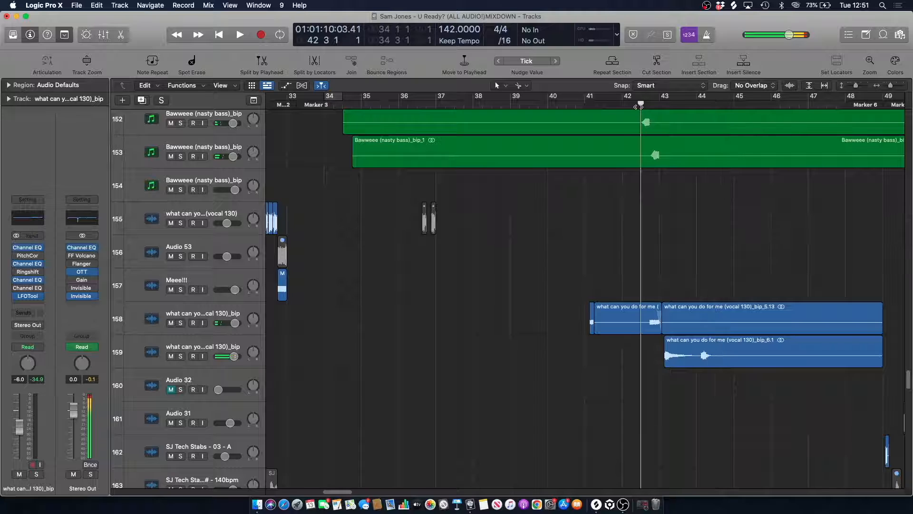
pyautogui.click(180, 322)
pyautogui.press('space')
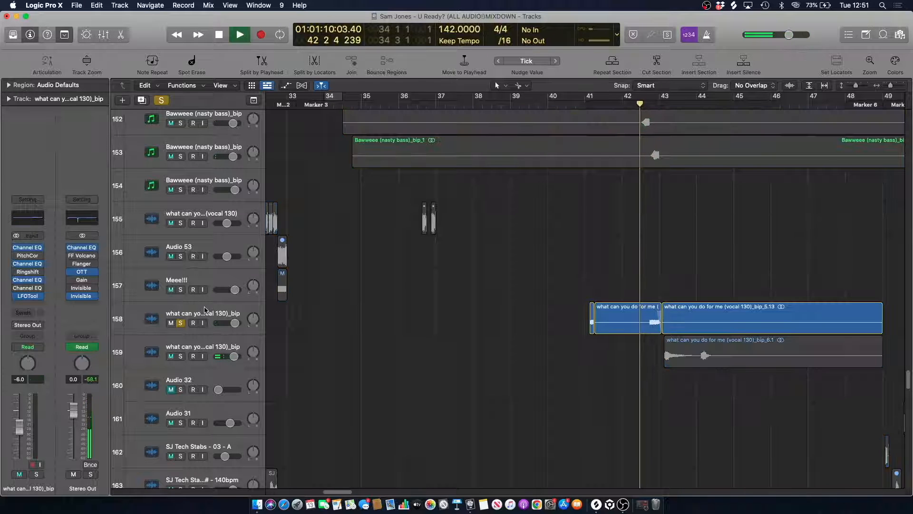
pyautogui.press('space')
pyautogui.click(181, 324)
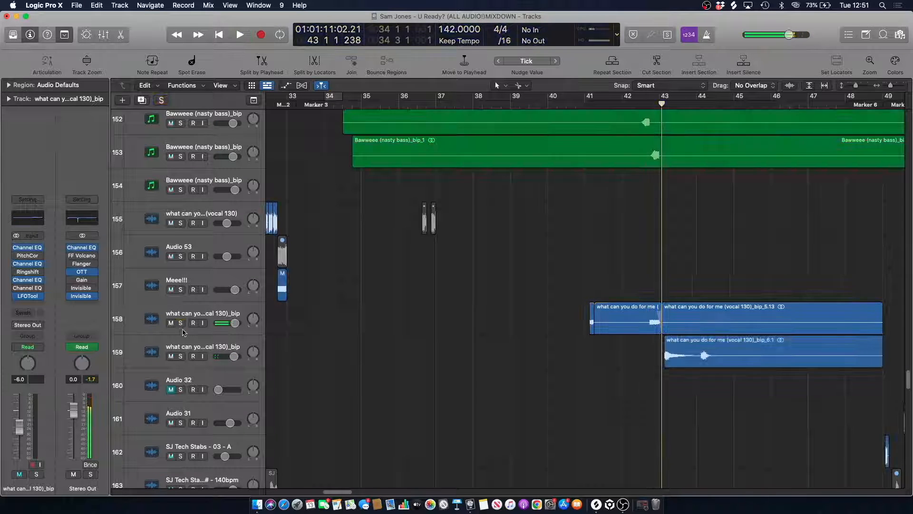
# - Solo vocal track 159, play it from bar 43, clear its solo and stop playback
pyautogui.click(180, 356)
pyautogui.press('space')
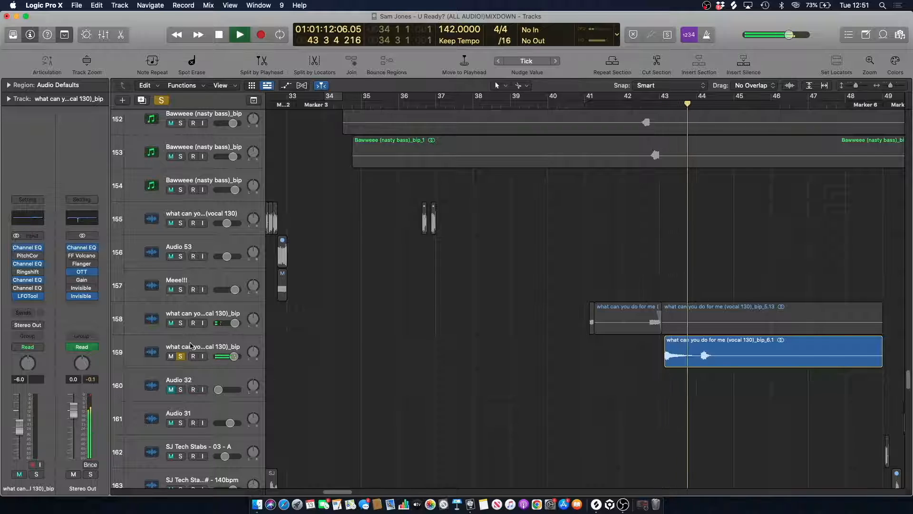
pyautogui.click(181, 356)
pyautogui.press('space')
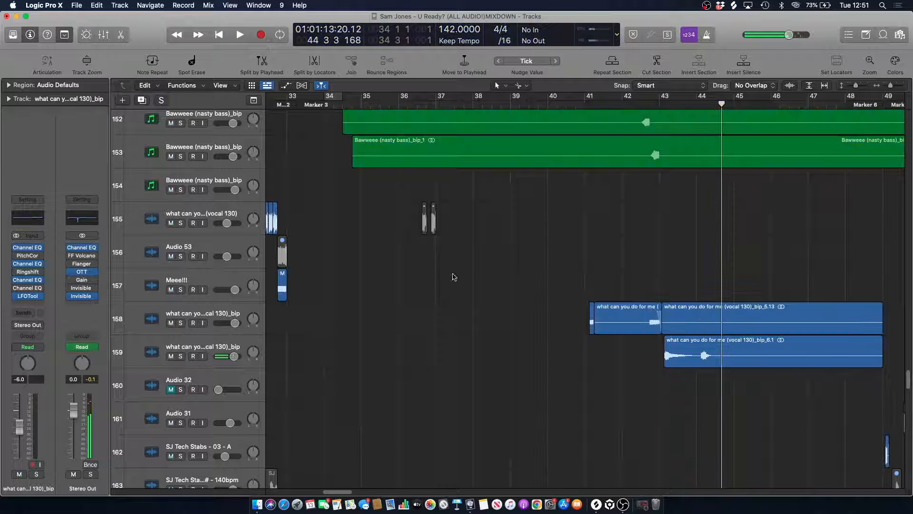
# - Show the automation around the vocal tracks briefly, hide it and play the full mix from bar 42 beat 2
pyautogui.press('a')
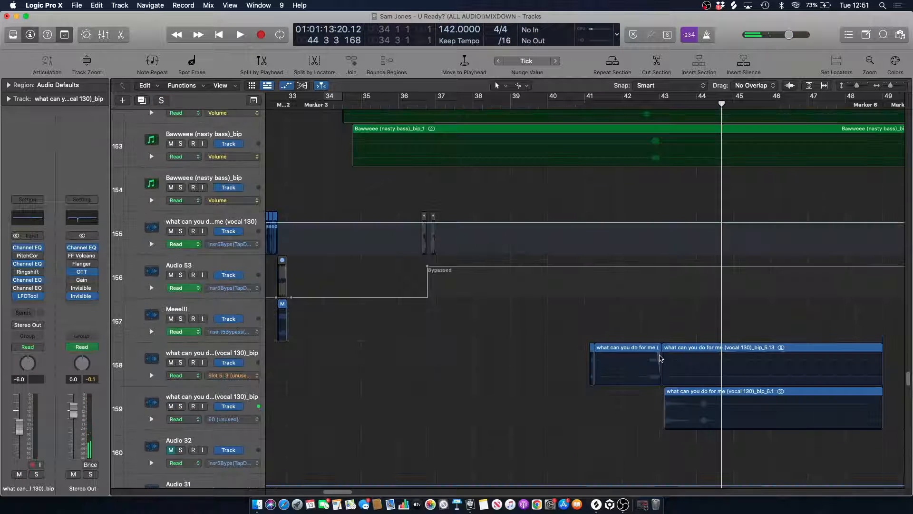
pyautogui.press('a')
pyautogui.click(628, 106)
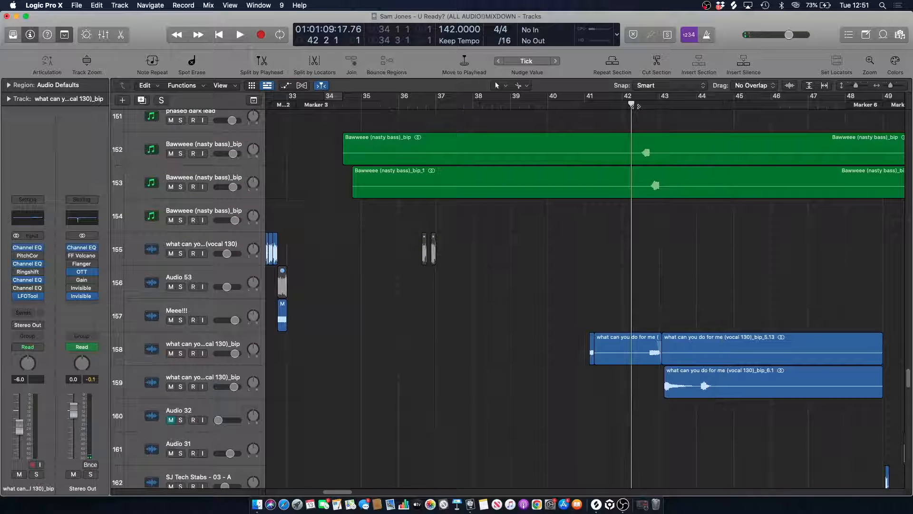
pyautogui.press('space')
pyautogui.scroll(1, 628, 119)
pyautogui.press('space')
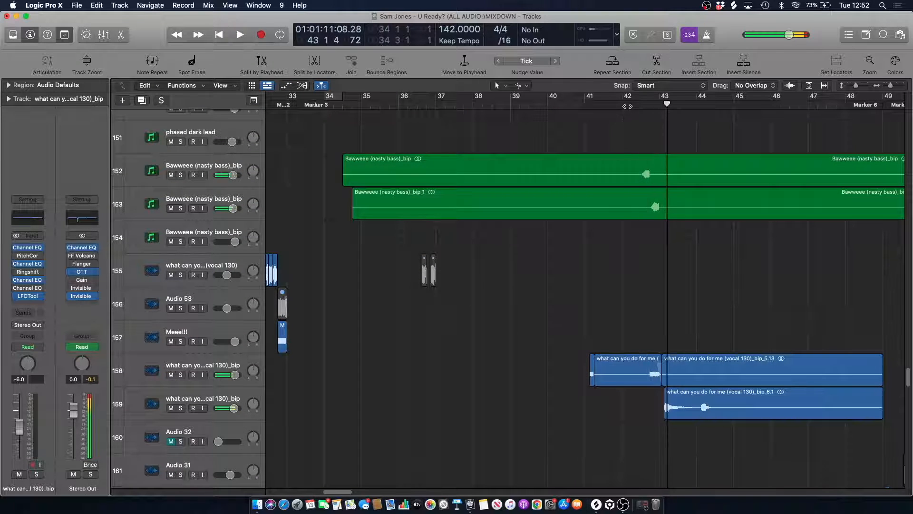
# - Play the Bawweee (nasty bass) tracks 152 and 153 soloed from bar 42, return the playhead there and clear their solos
pyautogui.scroll(2, 513, 176)
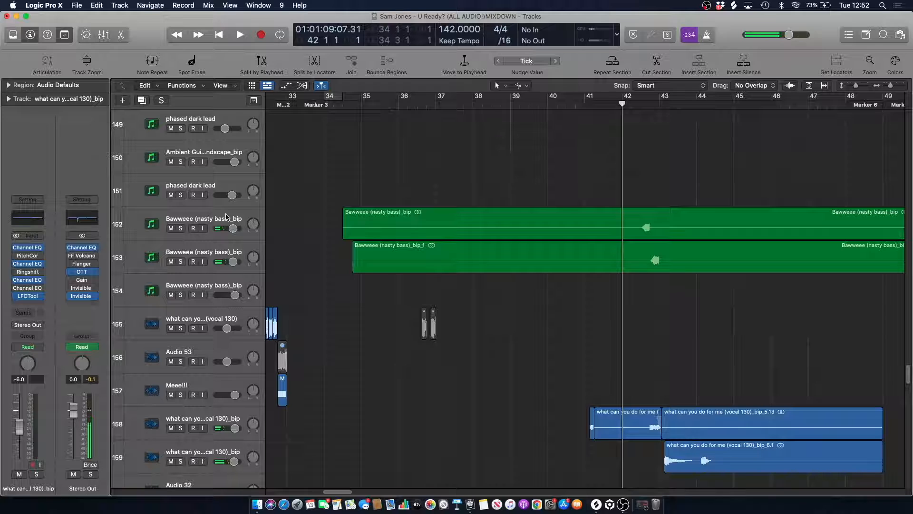
pyautogui.click(183, 229)
pyautogui.click(181, 262)
pyautogui.press('space')
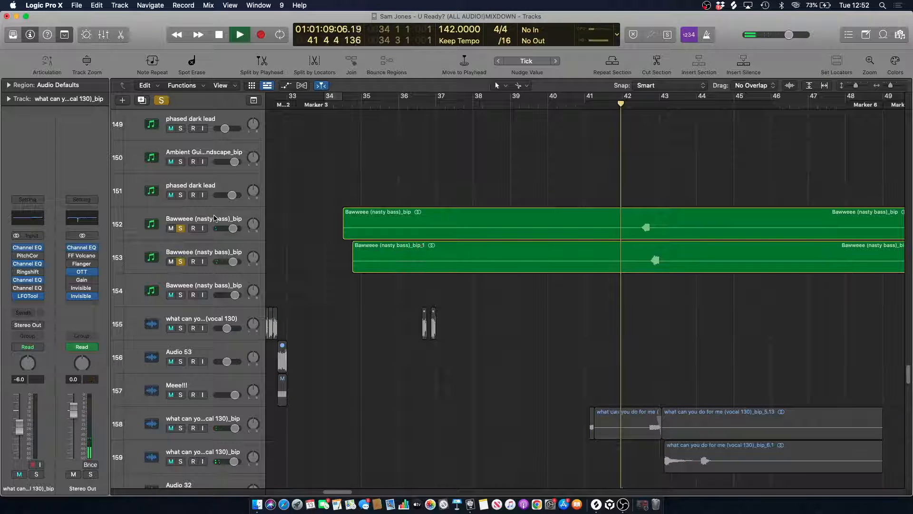
pyautogui.press('space')
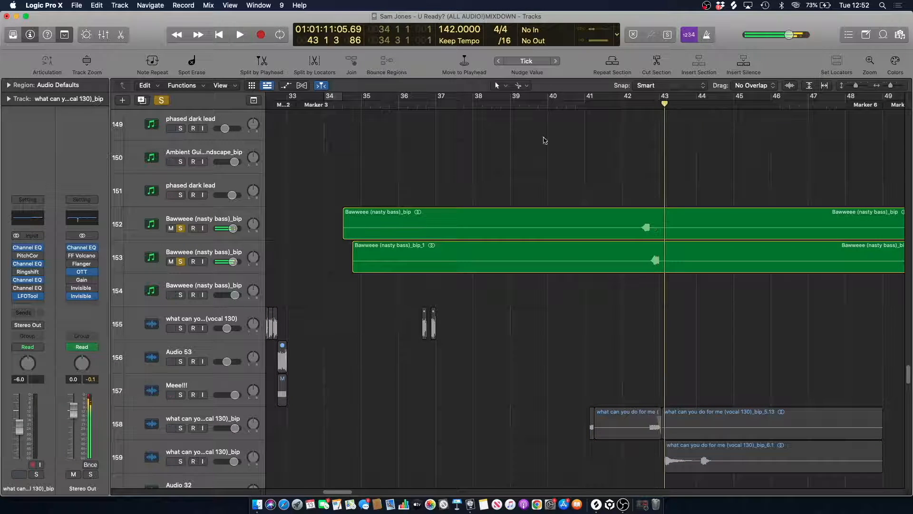
pyautogui.click(625, 108)
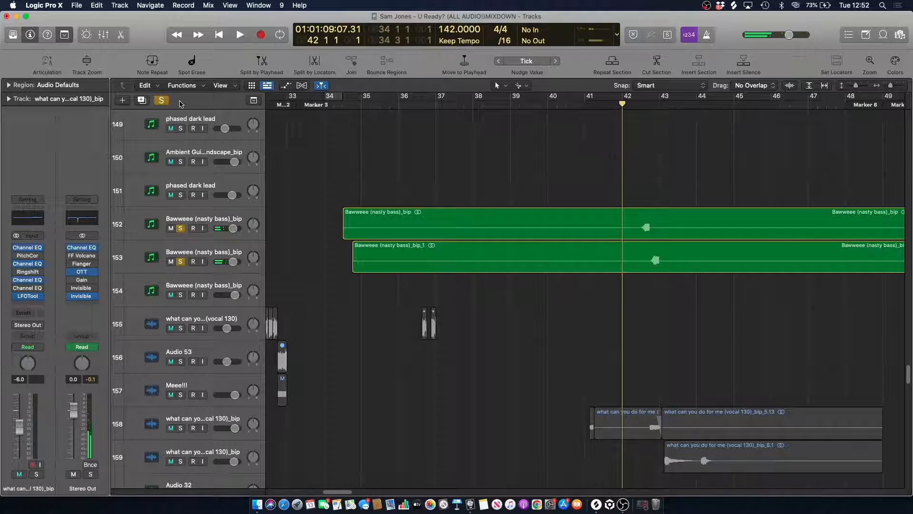
pyautogui.click(163, 102)
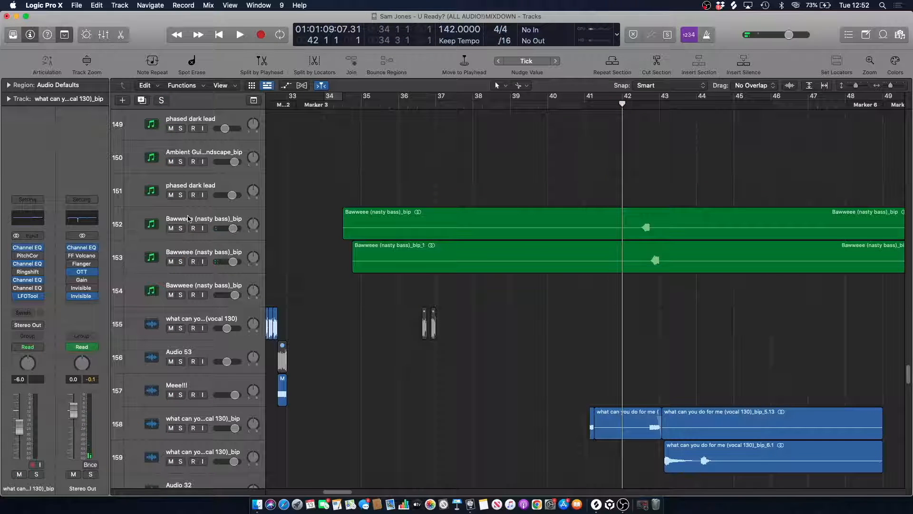
# - Play the full mix from bar 42, widen the visible bar range during playback, stop and place the playhead at bar 42 beat 4
pyautogui.press('space')
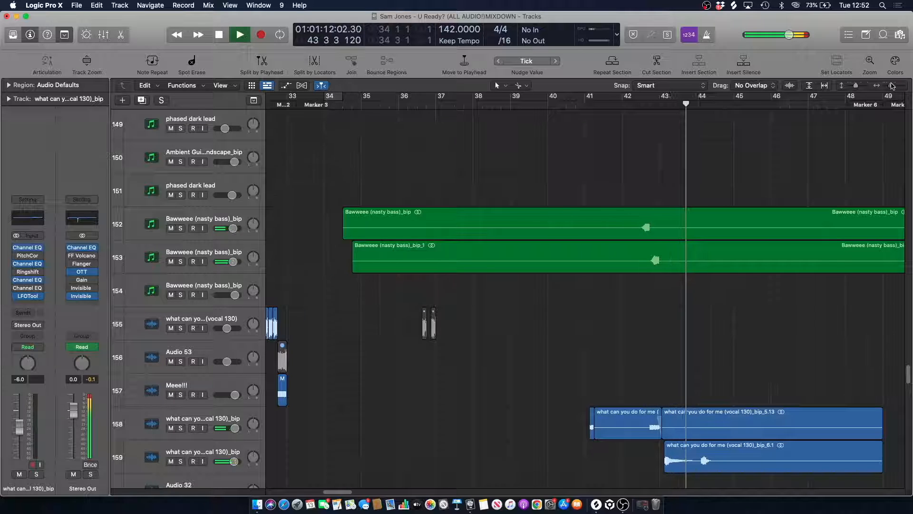
pyautogui.press('super+Left')
pyautogui.hscroll(8, 423, 184)
pyautogui.press('space')
pyautogui.click(491, 105)
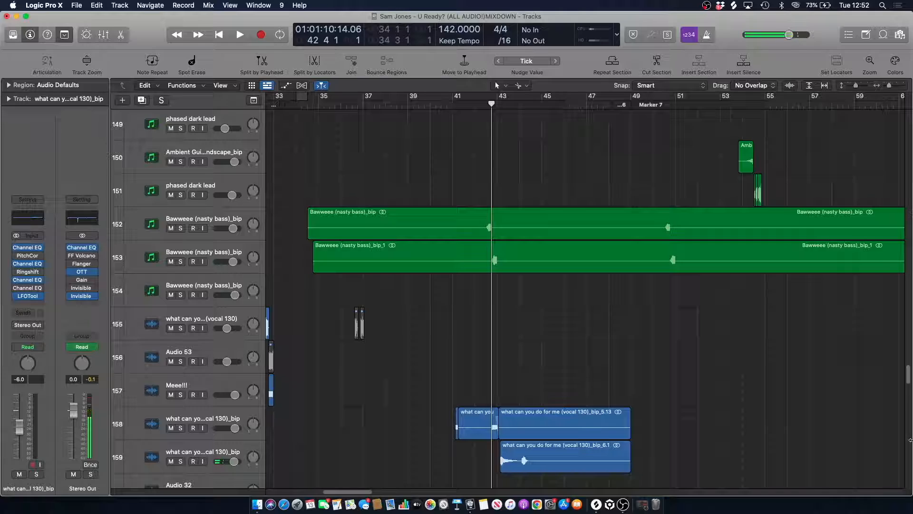
# - Locate the SJ Bass Shot region on track 110, enlarge the timeline around it and place the playhead at bar 40 beat 4
pyautogui.moveTo(909, 364); pyautogui.dragTo(871, 304)
pyautogui.click(447, 103)
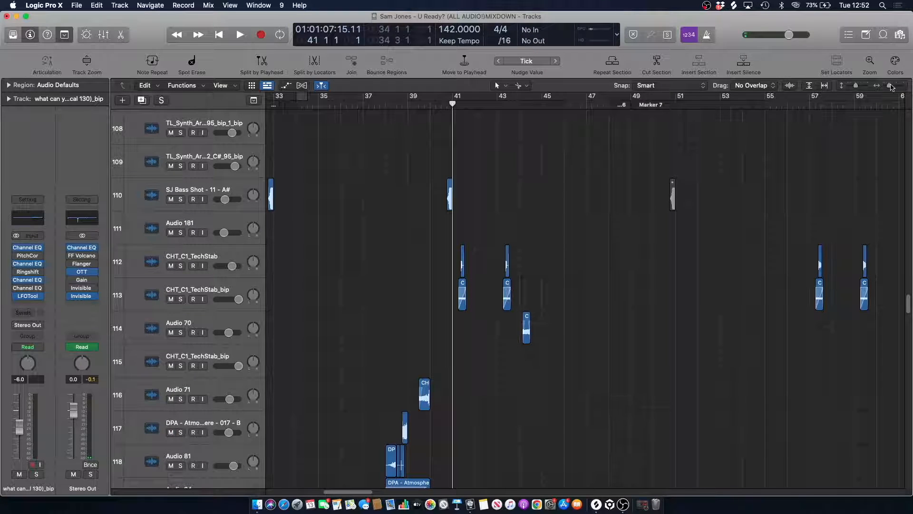
pyautogui.moveTo(891, 87); pyautogui.dragTo(894, 86)
pyautogui.moveTo(443, 104)
pyautogui.mouseDown()
pyautogui.moveTo(431, 103)
pyautogui.moveTo(441, 104)
pyautogui.mouseUp()
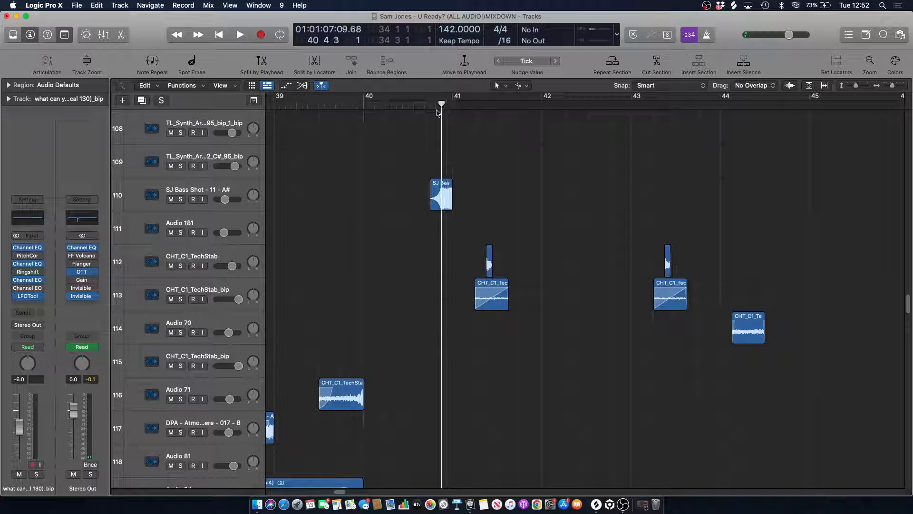
pyautogui.click(428, 108)
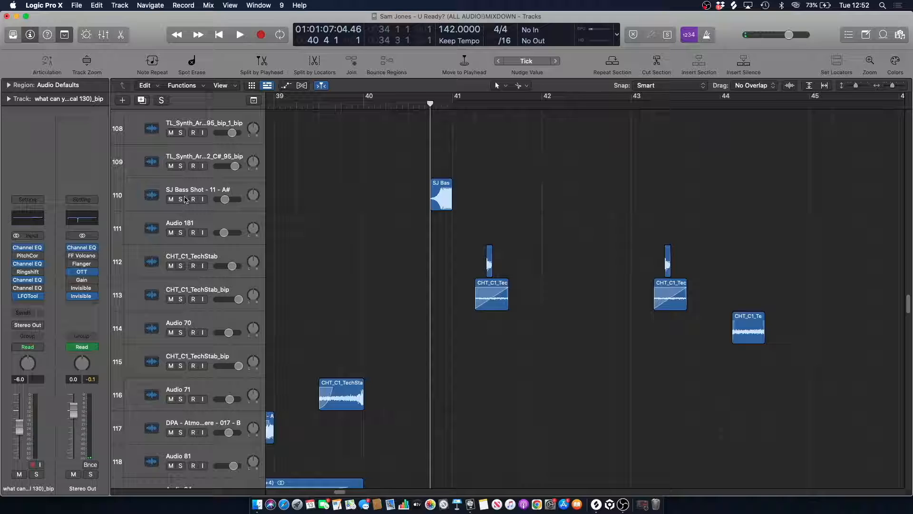
# - Play the full mix briefly from bar 40 beat 4, from bar 40 and from within bar 39, and stop
pyautogui.press('space')
pyautogui.press('space')
pyautogui.click(368, 105)
pyautogui.press('space')
pyautogui.click(303, 106)
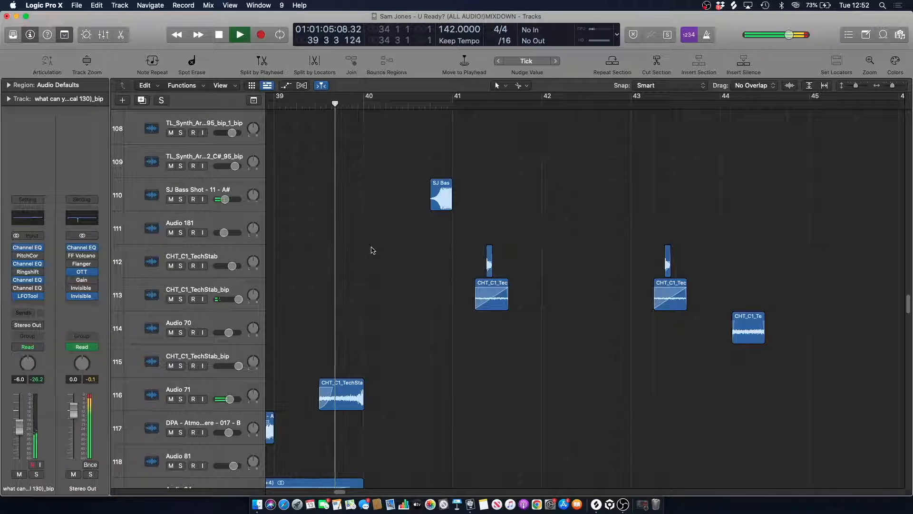
pyautogui.press('space')
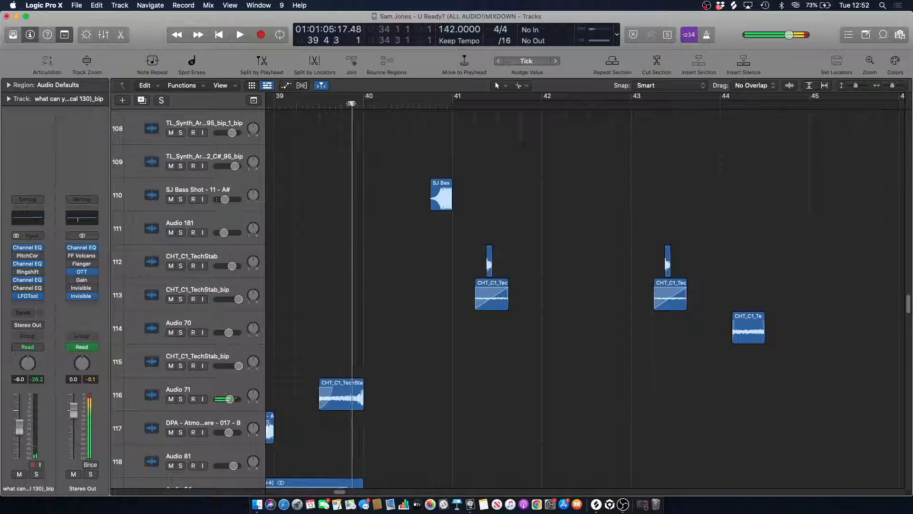
# - Resume the full mix near the end of bar 39, play it again from bar 40 beat 2 and stop
pyautogui.scroll(2, 397, 122)
pyautogui.scroll(5, 397, 123)
pyautogui.press('space')
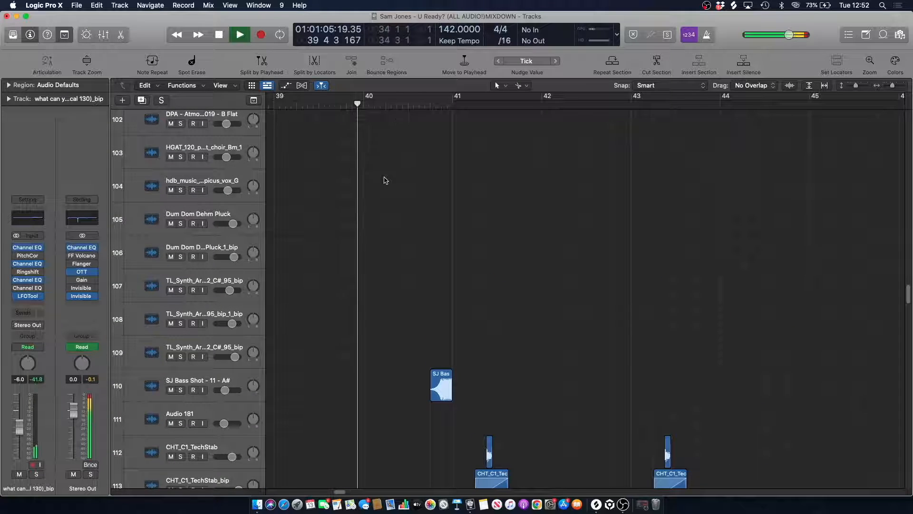
pyautogui.scroll(-3, 383, 180)
pyautogui.press('space')
pyautogui.click(386, 105)
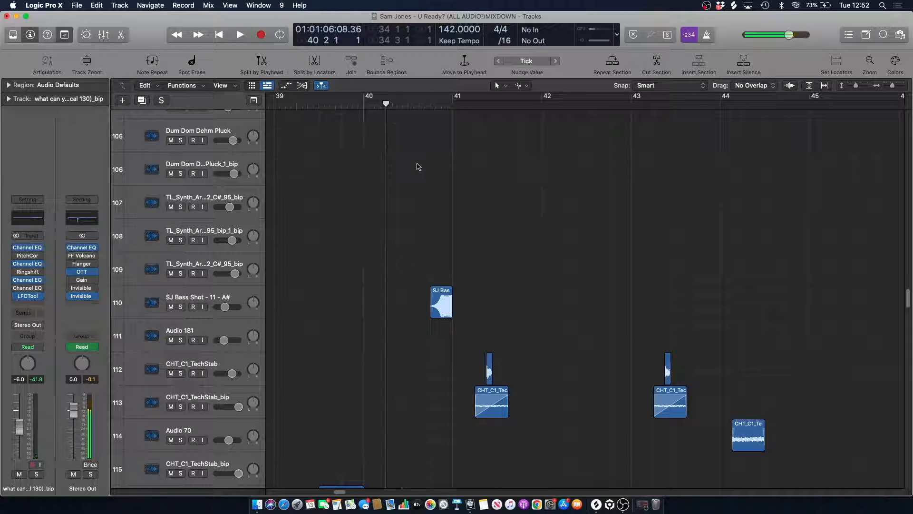
pyautogui.press('space')
pyautogui.press('space')
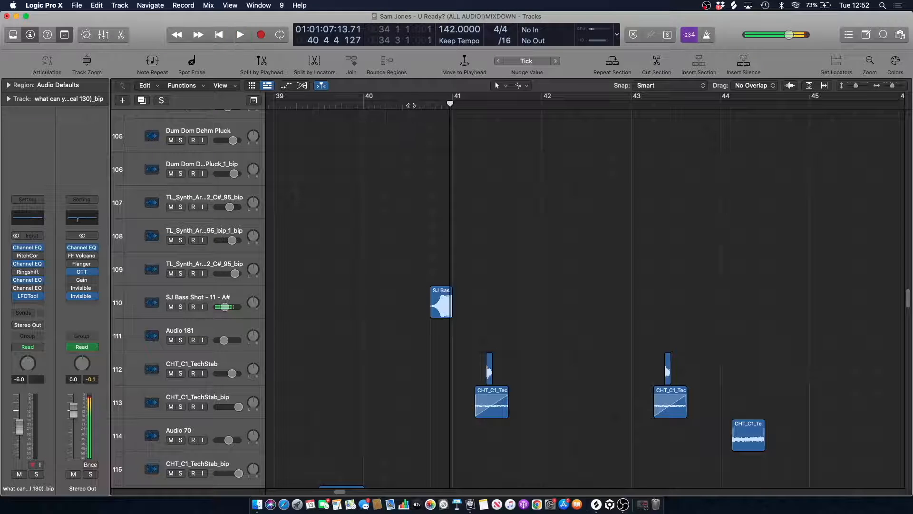
# - Play SJ Bass Shot track 110 soloed, clear its solo, select the track and return the playhead to bar 40 beat 4
pyautogui.click(181, 306)
pyautogui.press('space')
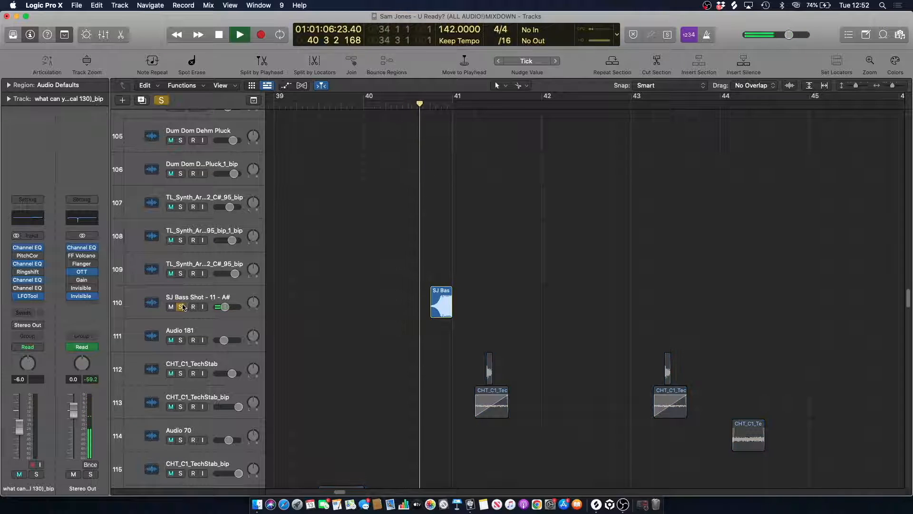
pyautogui.press('space')
pyautogui.click(181, 306)
pyautogui.click(197, 298)
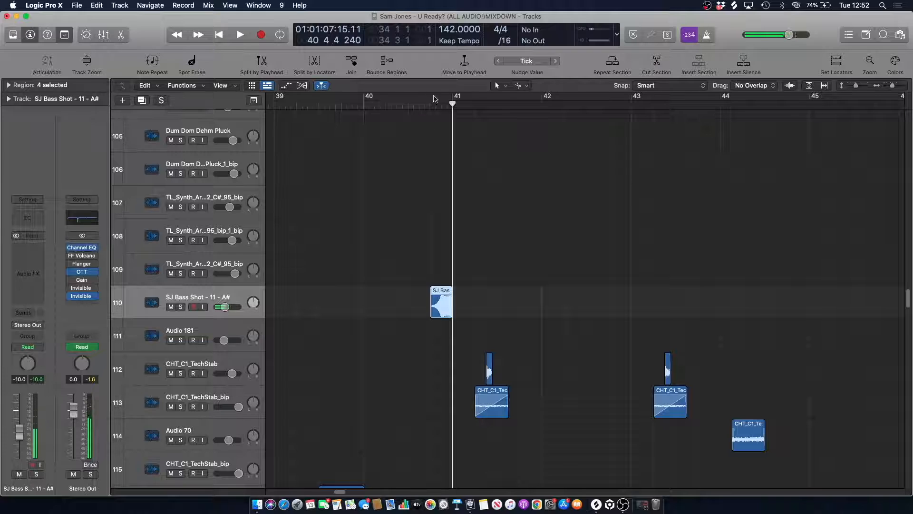
pyautogui.click(430, 108)
pyautogui.click(402, 177)
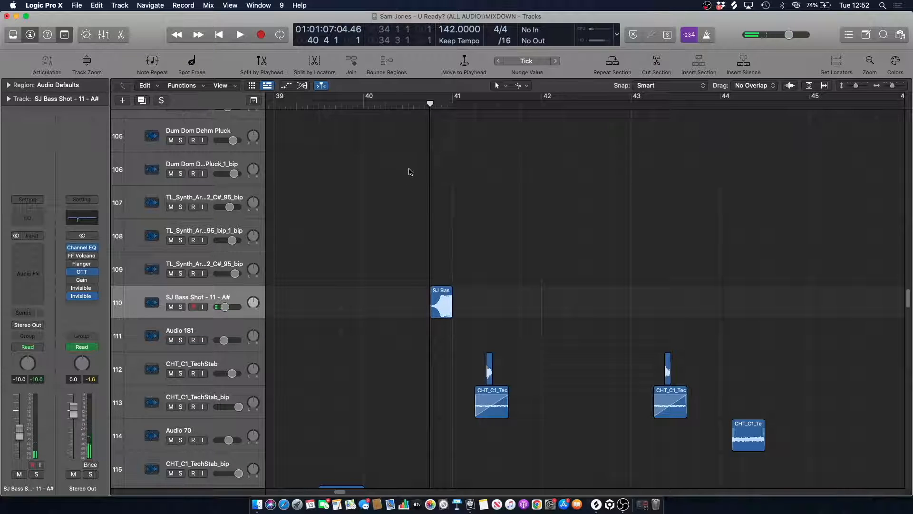
# - Solo the SJ Bass Shot track once more, play its hit before bar 41, stop and clear the solo
pyautogui.click(181, 307)
pyautogui.press('space')
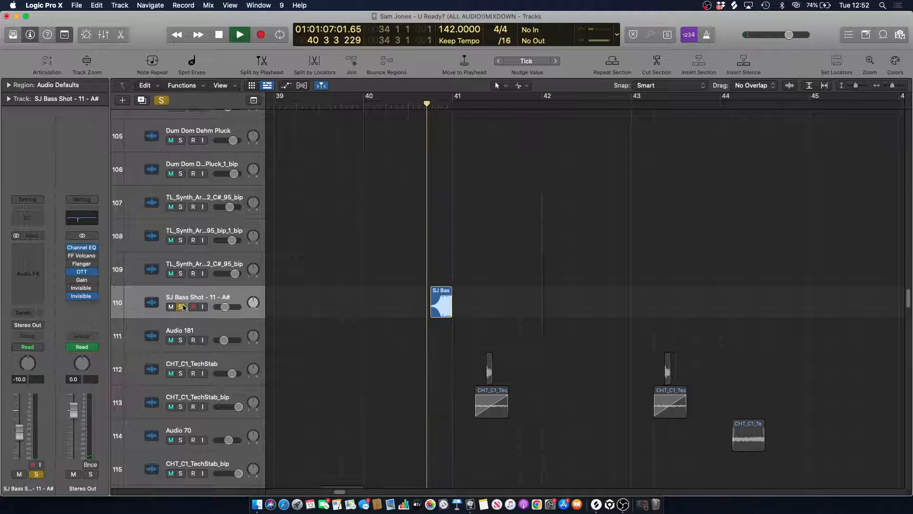
pyautogui.press('space')
pyautogui.click(181, 307)
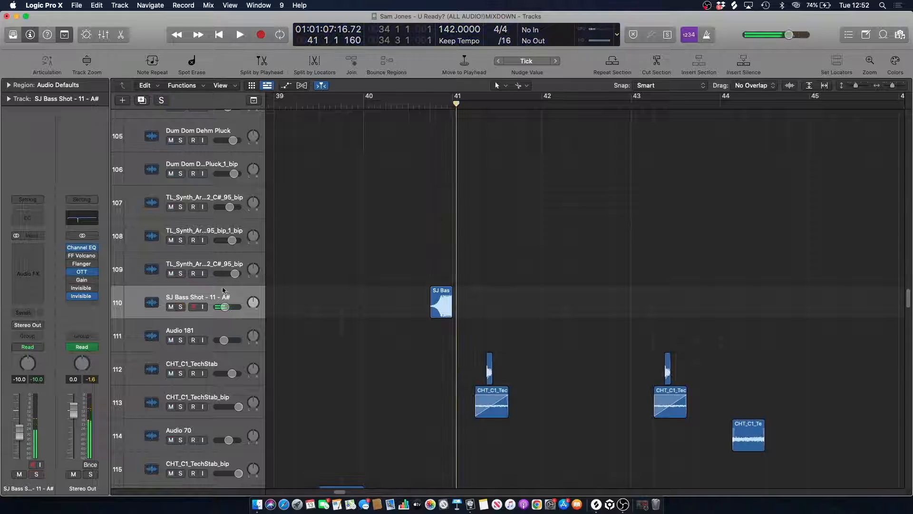
# - Play the full mix from bar 40 beat 4, stop it and place the playhead at the start of bar 41
pyautogui.click(431, 103)
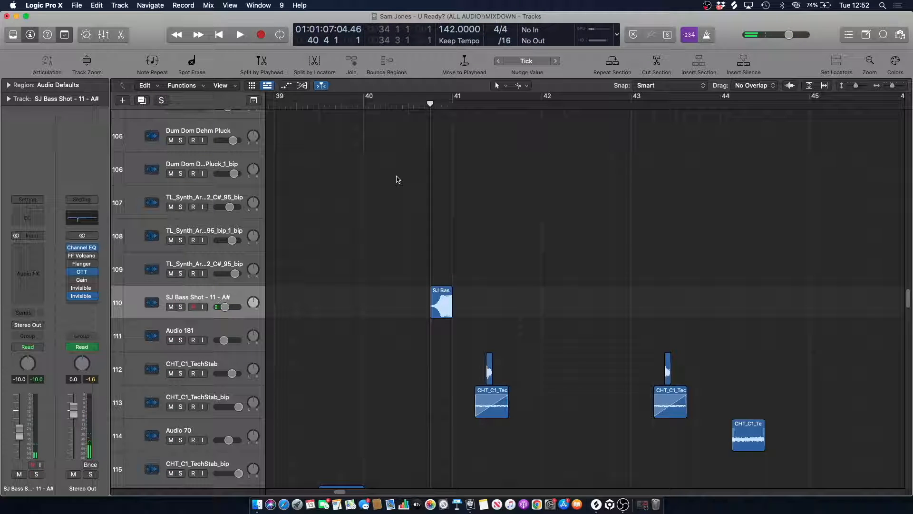
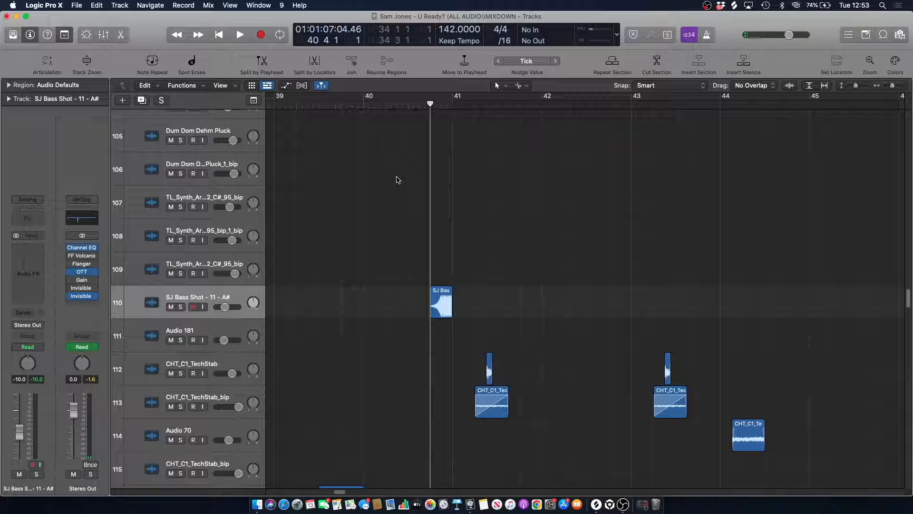
pyautogui.press('space')
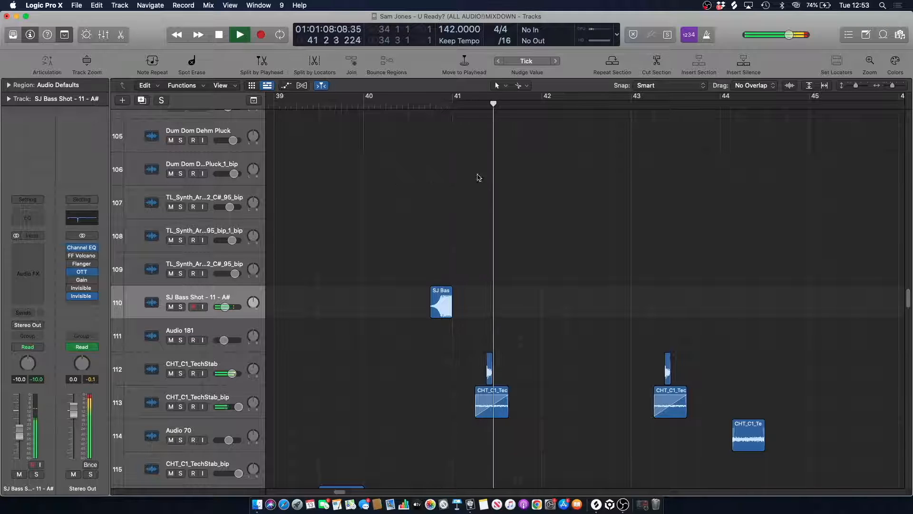
pyautogui.click(460, 112)
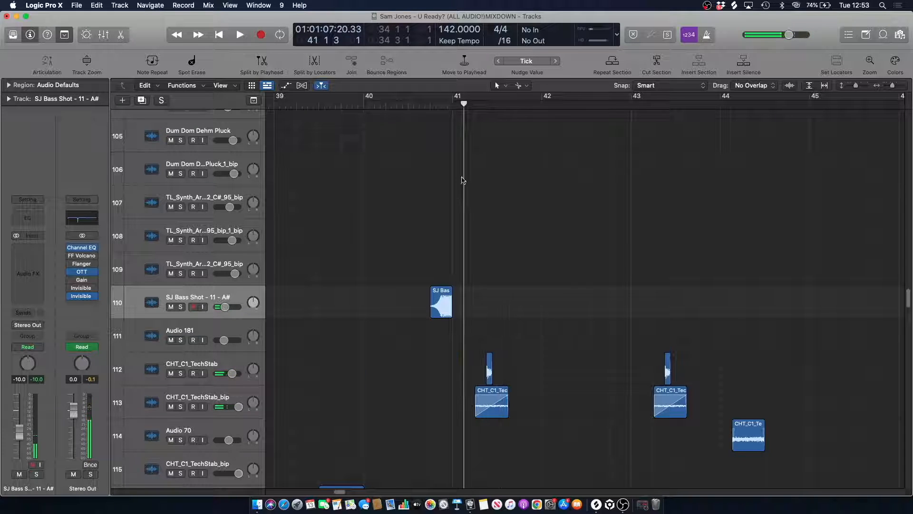
# - Solo the CHT_C1_TechStab tracks 112 and 113 and play them together from bar 41
pyautogui.scroll(-3, 434, 157)
pyautogui.click(195, 248)
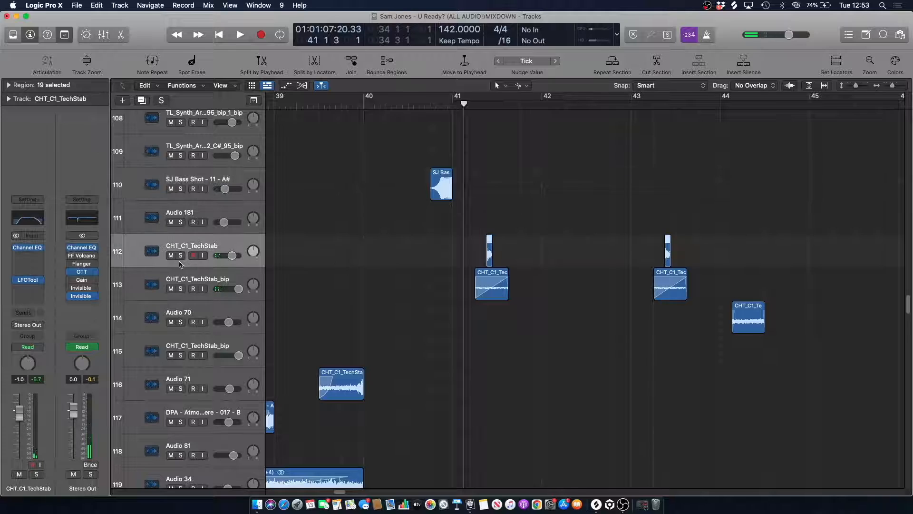
pyautogui.press('s')
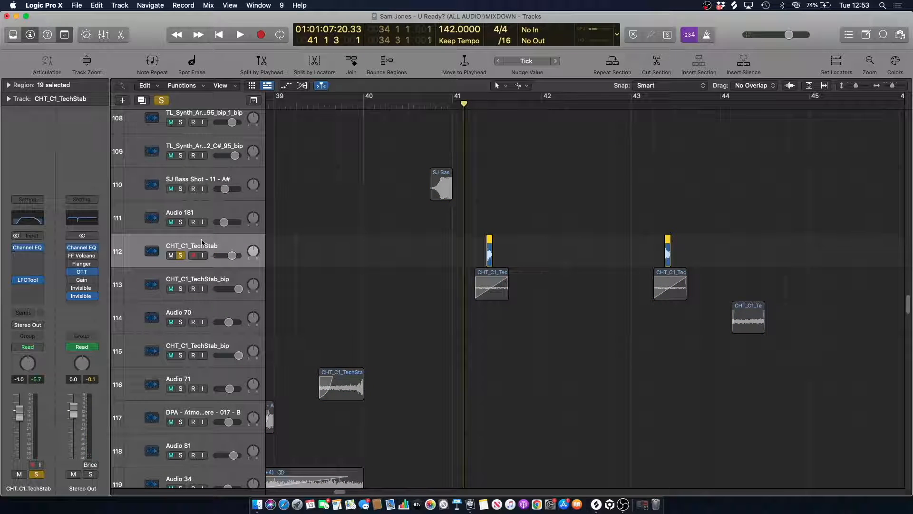
pyautogui.click(180, 289)
pyautogui.press('space')
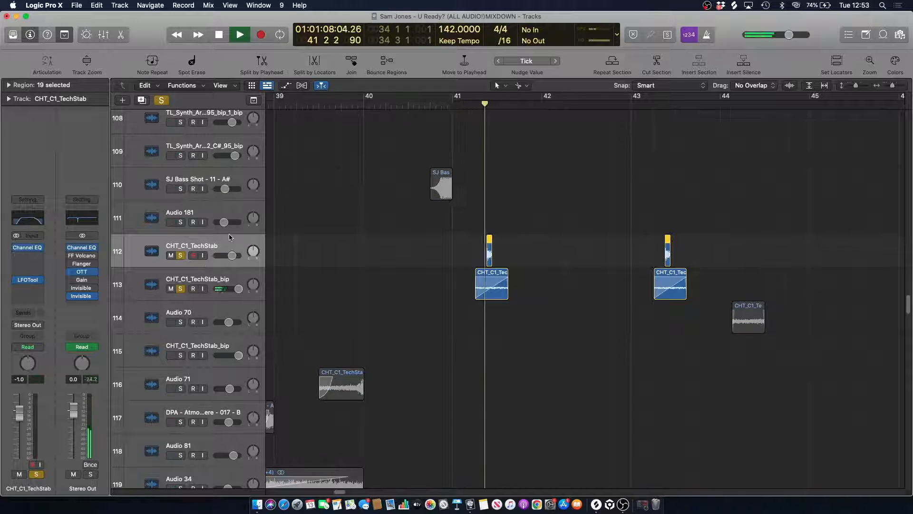
pyautogui.press('space')
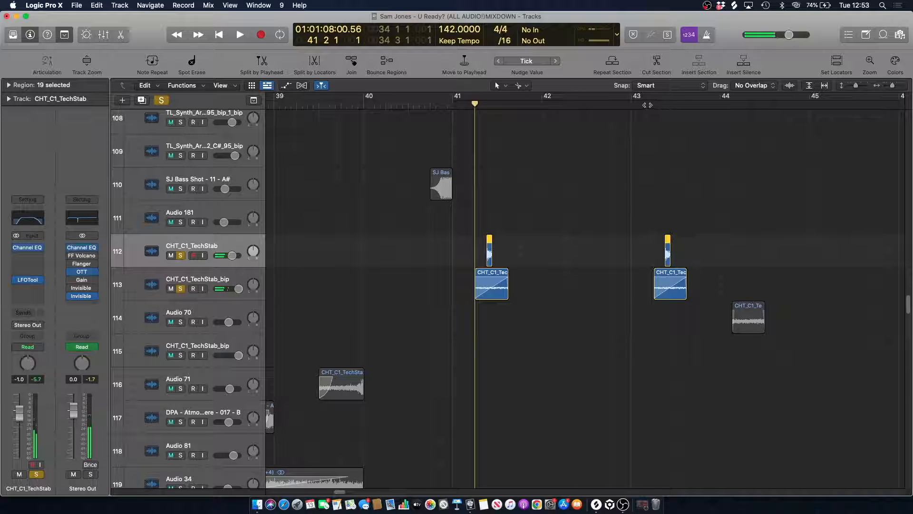
pyautogui.press('space')
pyautogui.press('space')
# - Remove the solo from track 113 and play CHT_C1_TechStab track 112 alone from bar 41 beat 2
pyautogui.click(431, 237)
pyautogui.click(181, 288)
pyautogui.click(199, 245)
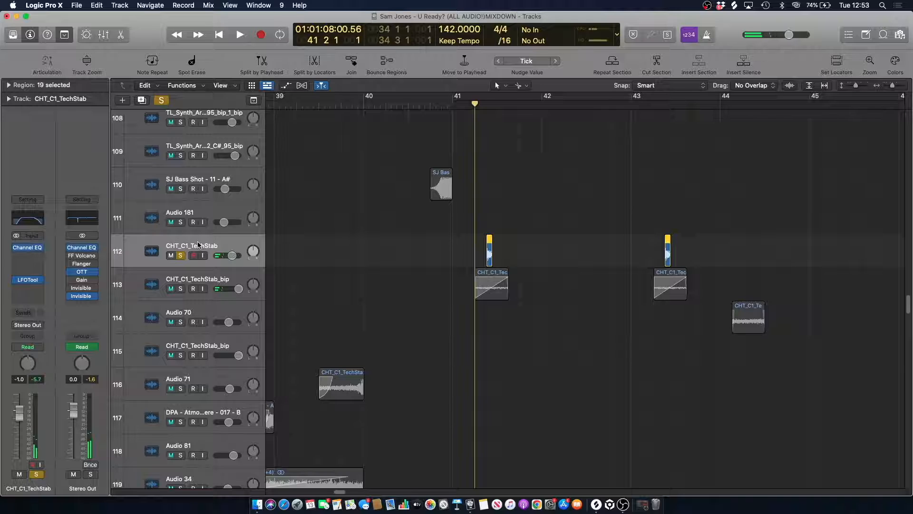
pyautogui.press('space')
pyautogui.click(192, 255)
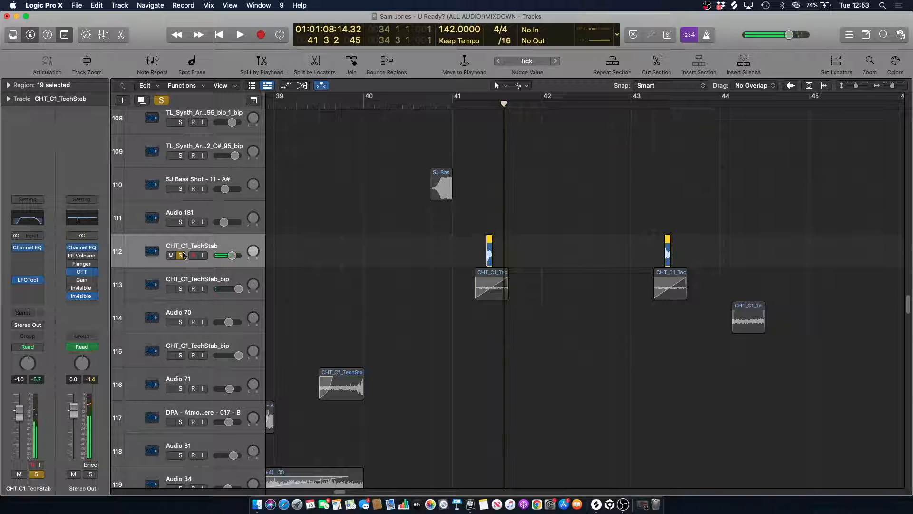
# - Switch the solo from track 112 to CHT_C1_TechStab_bip track 113 and play it from bar 41 beat 2
pyautogui.click(183, 256)
pyautogui.click(181, 289)
pyautogui.click(474, 103)
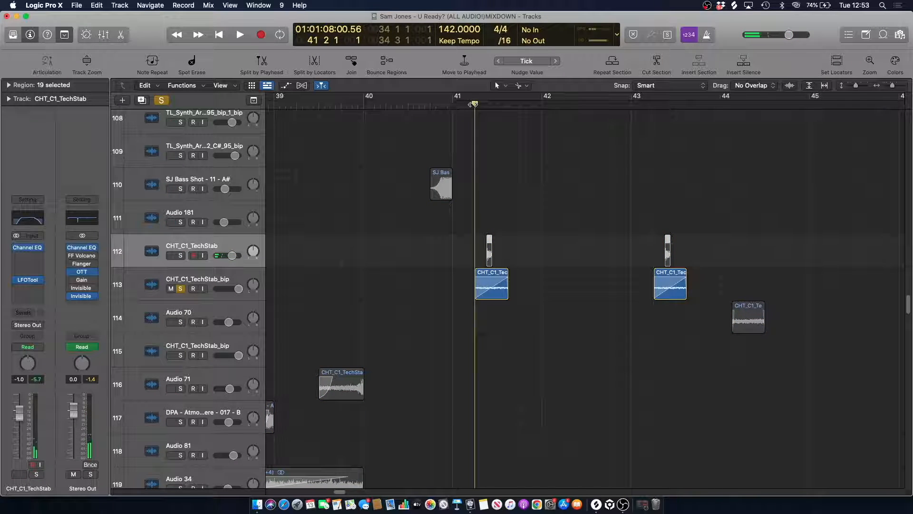
pyautogui.press('space')
pyautogui.press('space')
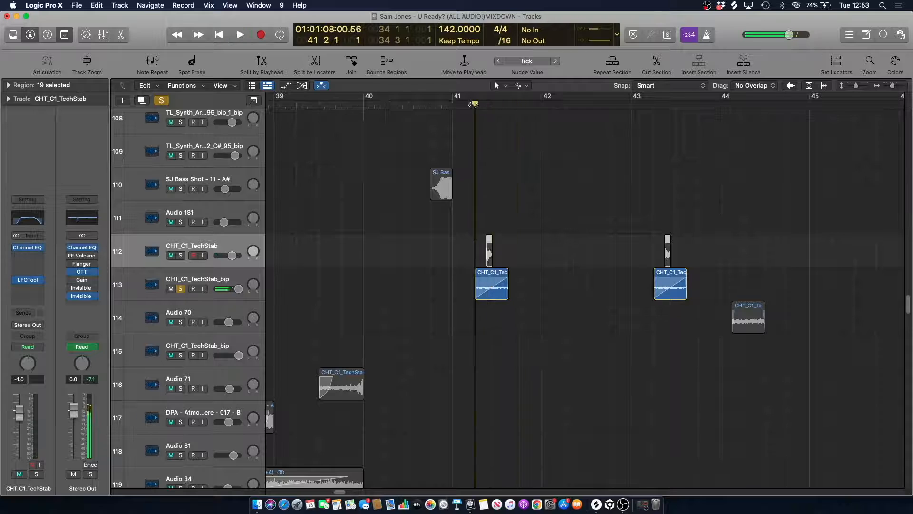
# - Clear all solos and play the full mix from bar 40, widening the visible bar range while browsing the tracks
pyautogui.click(162, 100)
pyautogui.press('space')
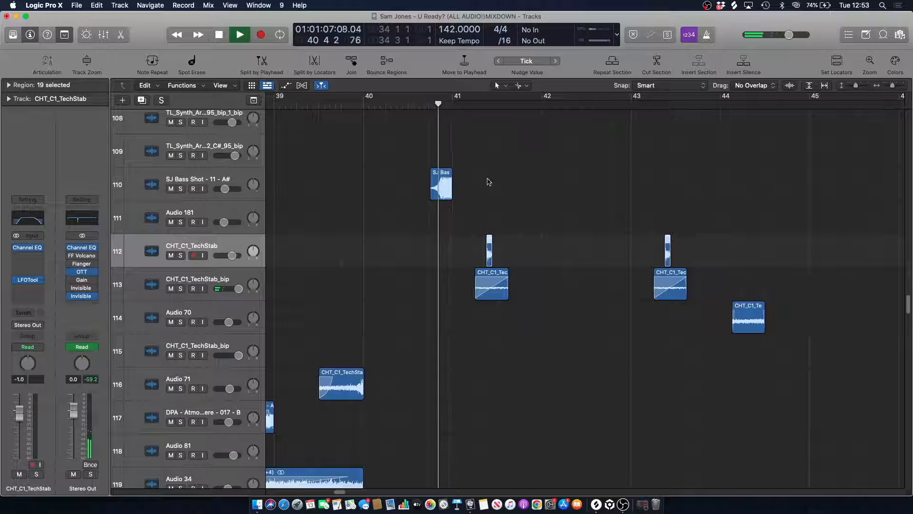
pyautogui.scroll(8, 468, 183)
pyautogui.scroll(-9, 471, 184)
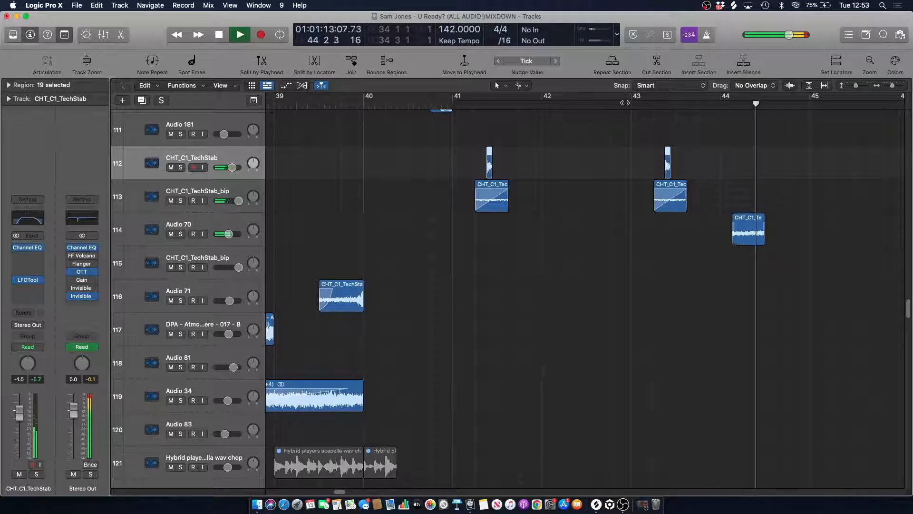
pyautogui.moveTo(893, 87); pyautogui.dragTo(890, 86)
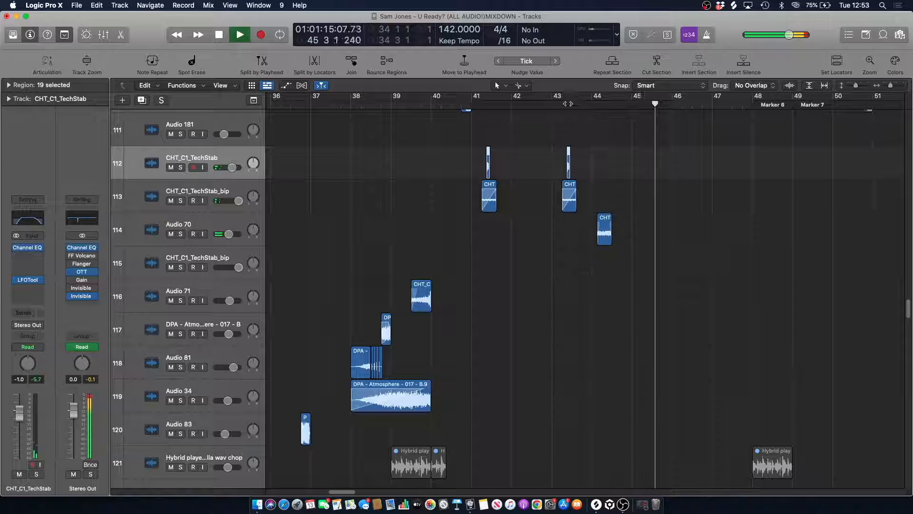
pyautogui.scroll(8, 584, 131)
pyautogui.scroll(10, 586, 131)
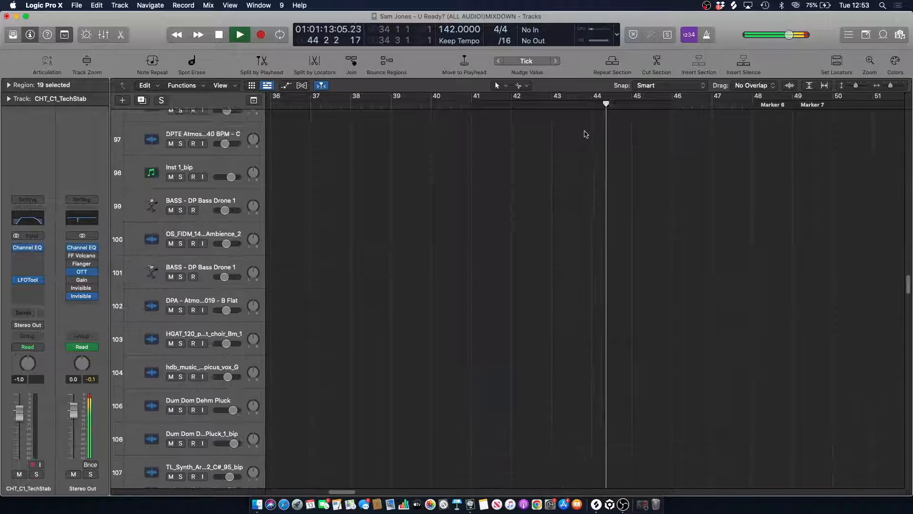
# - Stop playback, bring Audio 70 track 114 into view and play the full mix from bar 43 beat 3 to bar 44
pyautogui.press('space')
pyautogui.click(582, 104)
pyautogui.moveTo(908, 270); pyautogui.dragTo(892, 302)
pyautogui.press('space')
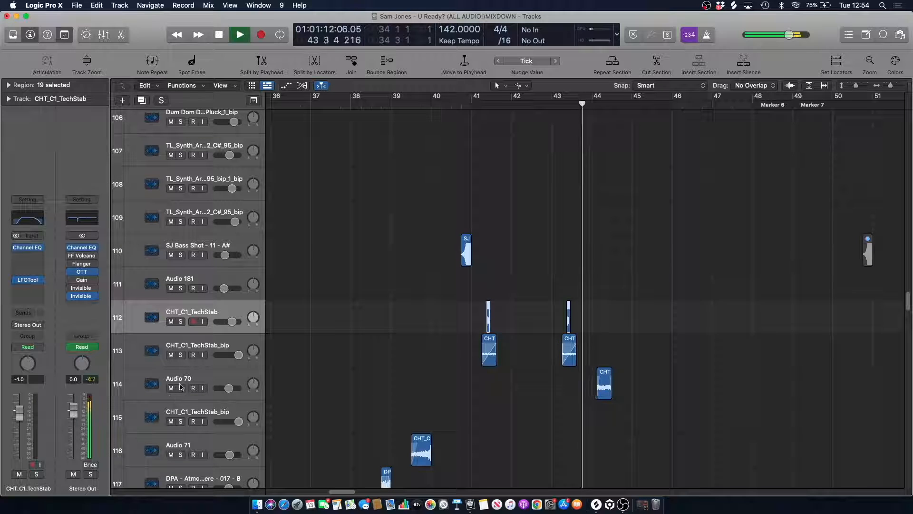
pyautogui.press('space')
# - Show the track automation, solo Audio 70 track 114 and play it alone from bar 43 up to its stab at bar 44
pyautogui.press('a')
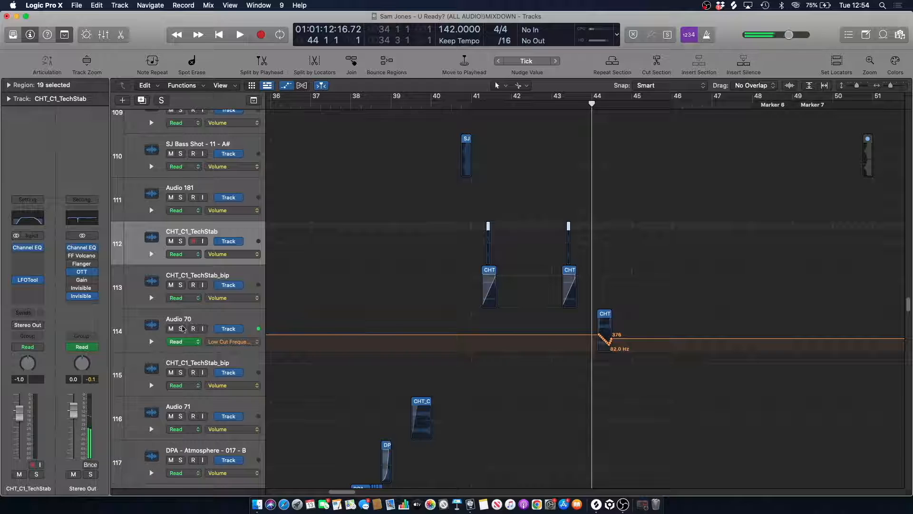
pyautogui.click(181, 328)
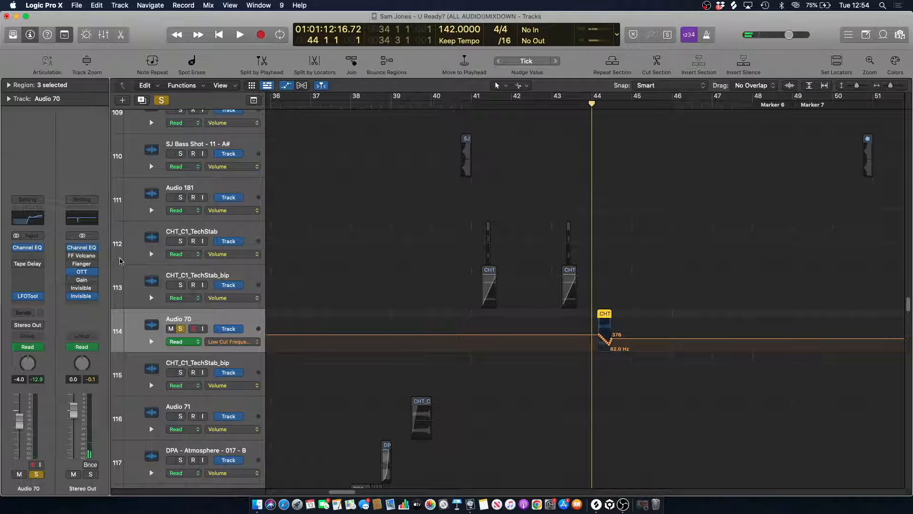
pyautogui.click(560, 103)
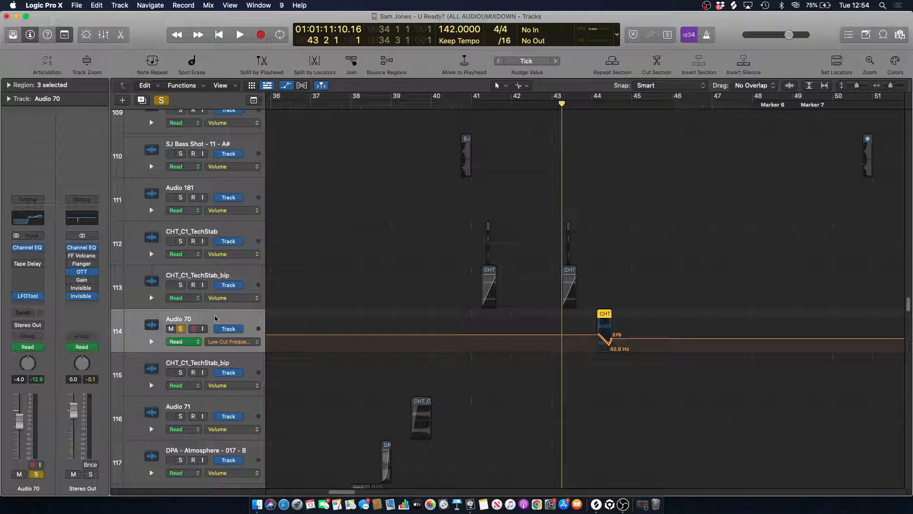
pyautogui.press('space')
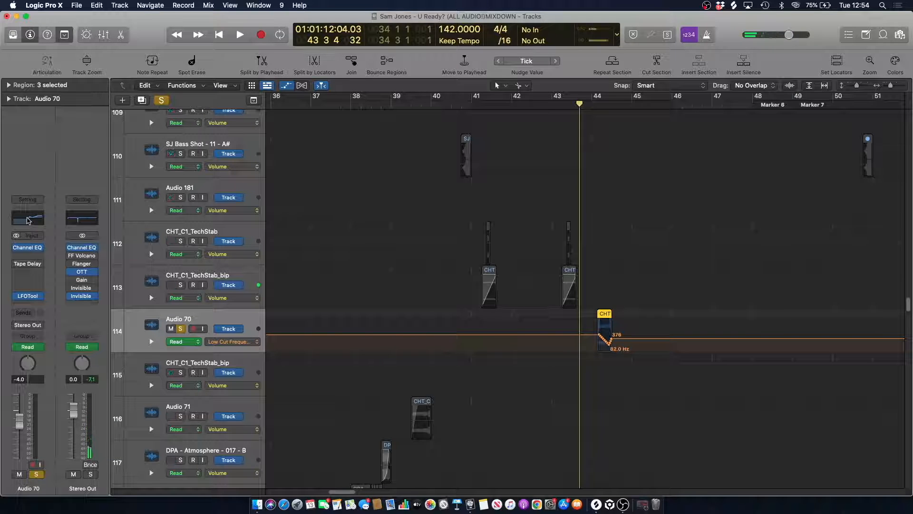
pyautogui.press('space')
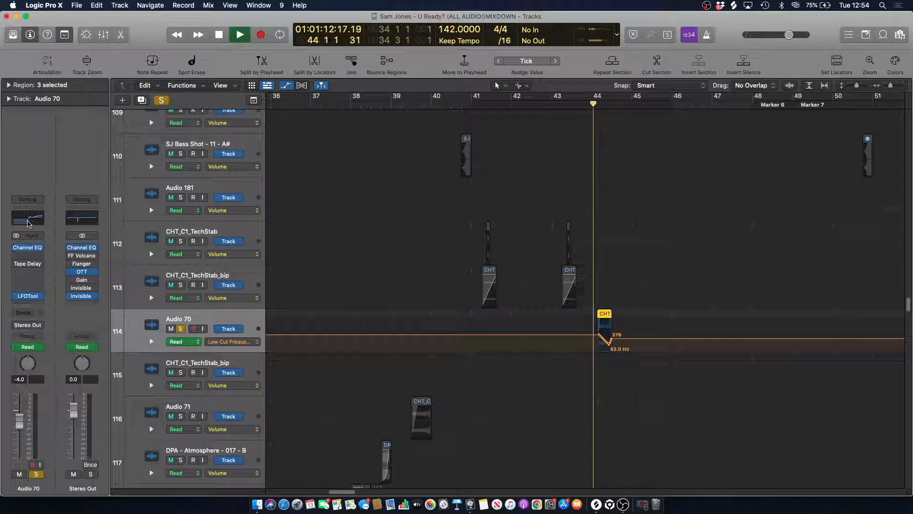
pyautogui.press('space')
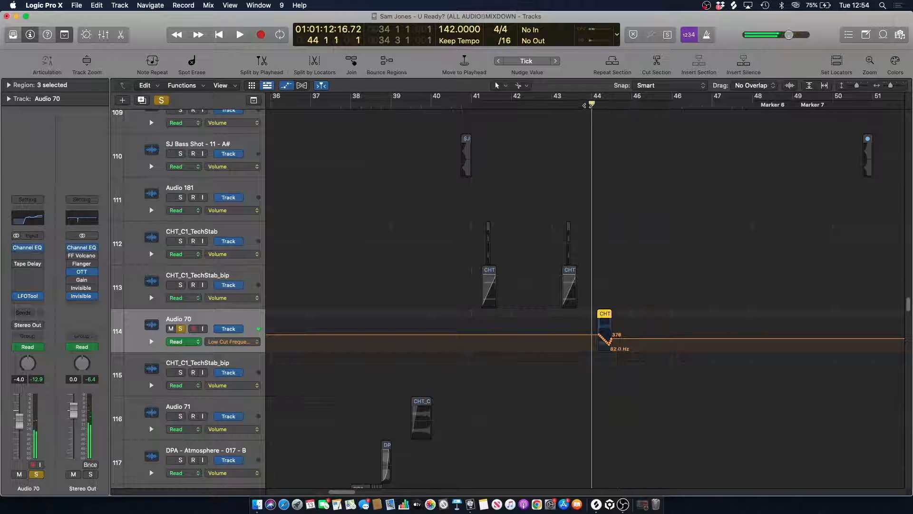
# - Clear the solo, hide the track automation and play the full mix from bar 43 beat 4
pyautogui.click(160, 101)
pyautogui.press('a')
pyautogui.press('space')
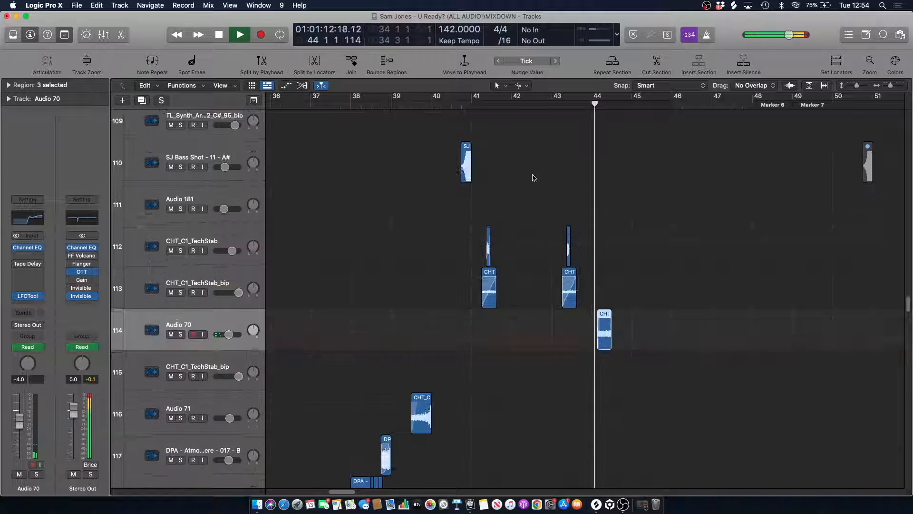
pyautogui.press('space')
# - Play from bar 44 and solo the MR_CARMA throat_77 track 178 to hear its vocal fill, clearing the solo after stopping
pyautogui.scroll(8, 577, 162)
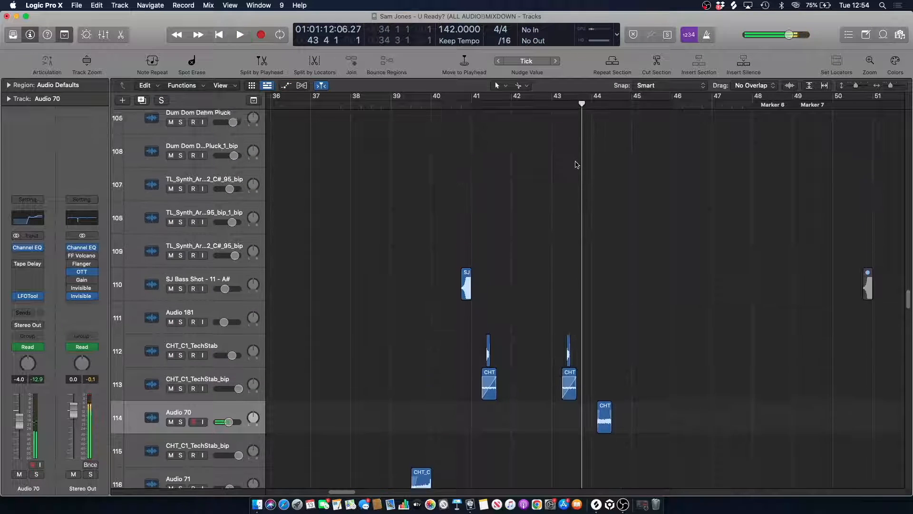
pyautogui.moveTo(908, 293); pyautogui.dragTo(899, 414)
pyautogui.click(598, 106)
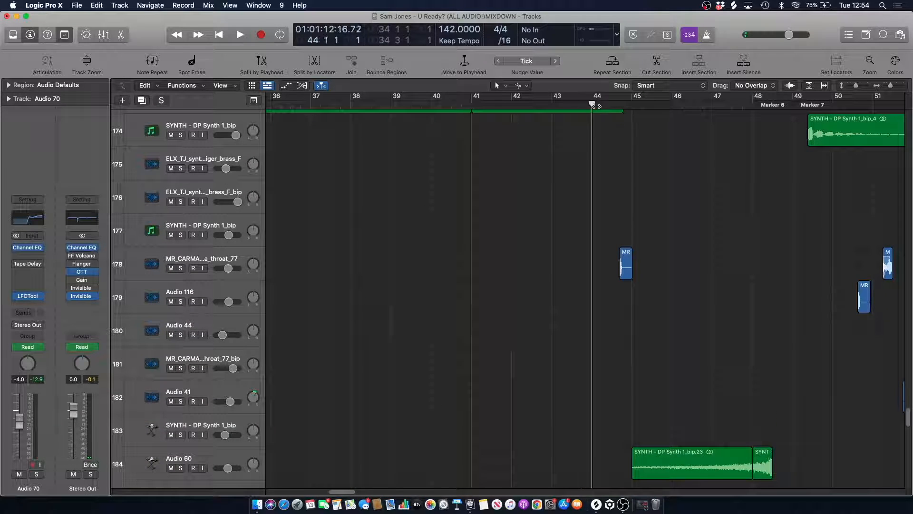
pyautogui.press('space')
pyautogui.click(180, 268)
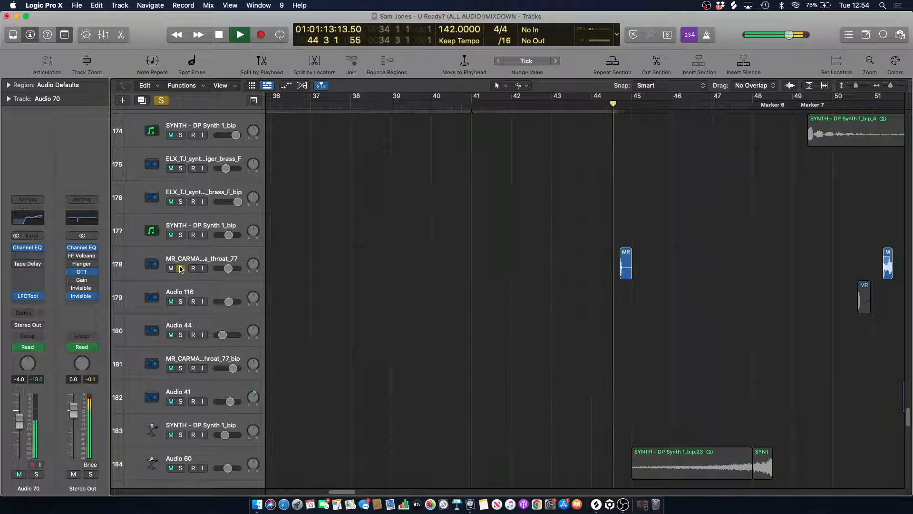
pyautogui.press('space')
pyautogui.click(180, 269)
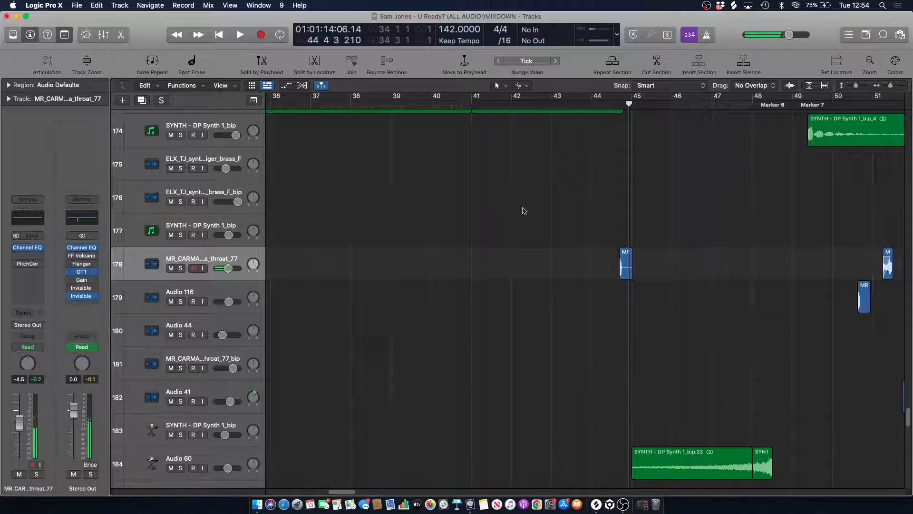
# - Play the full mix from bar 44 to hear track 178's vocal fill in context
pyautogui.click(596, 101)
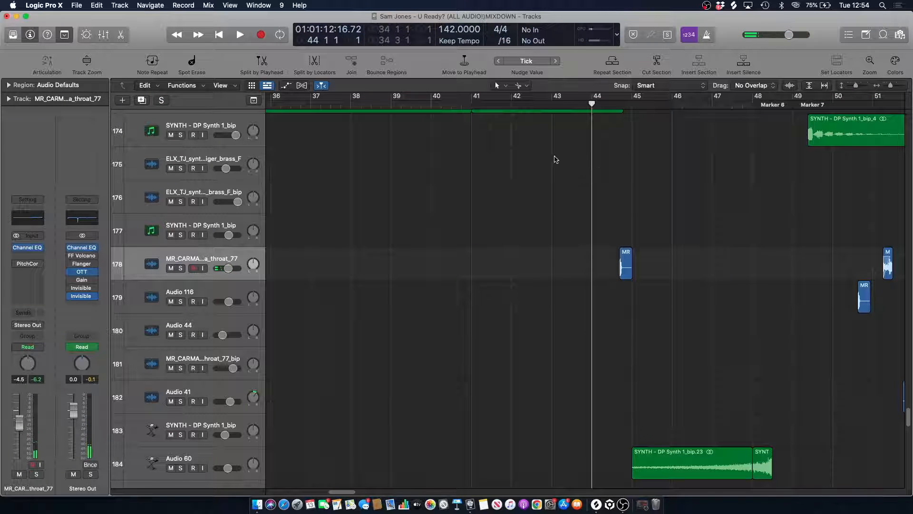
pyautogui.press('space')
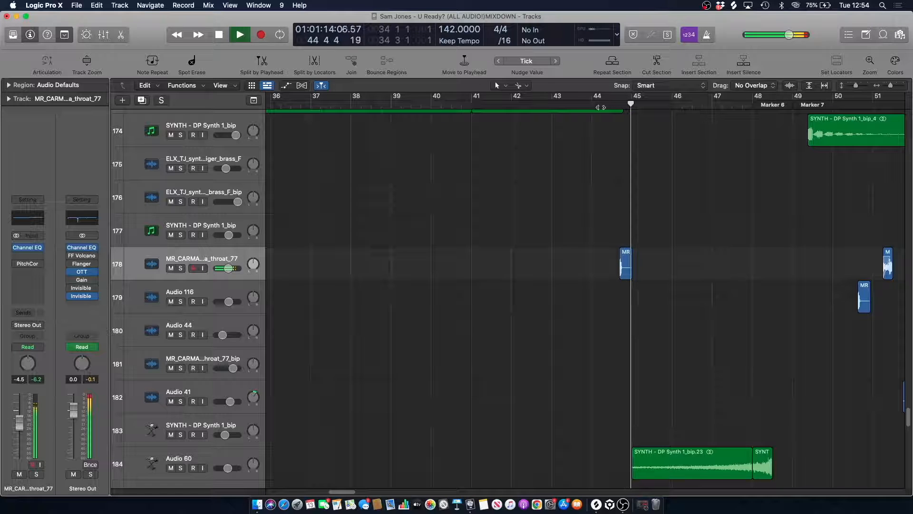
pyautogui.press('space')
# - Browse the track list up to track 1 and play the full mix from bar 43 beat 4 into bar 45
pyautogui.scroll(-20, 605, 205)
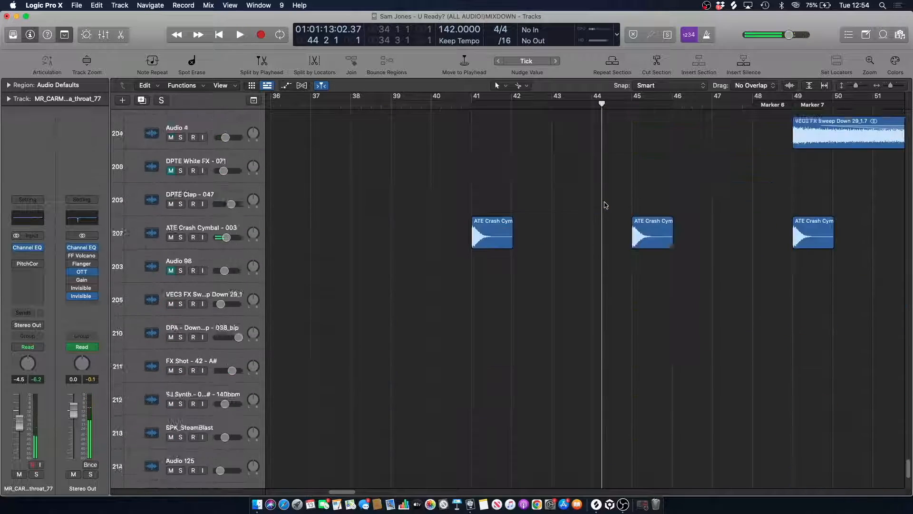
pyautogui.scroll(-5, 605, 205)
pyautogui.scroll(20, 606, 205)
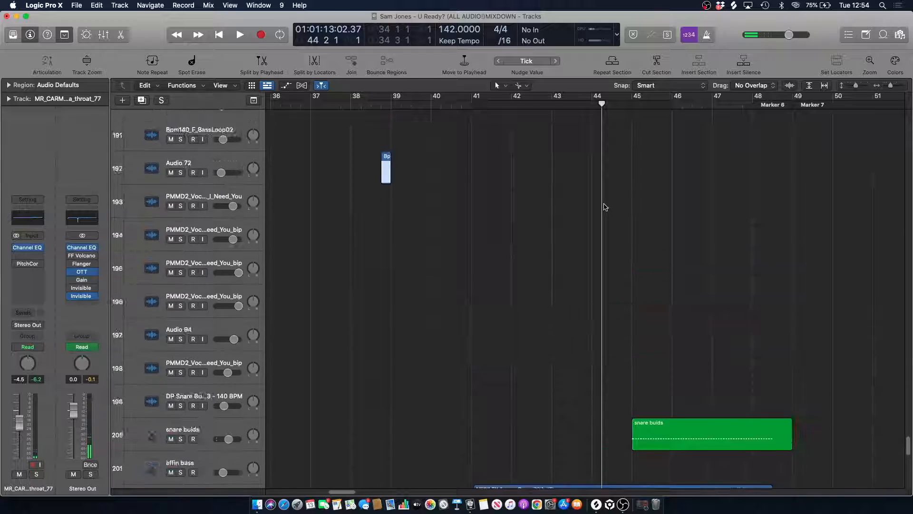
pyautogui.click(579, 105)
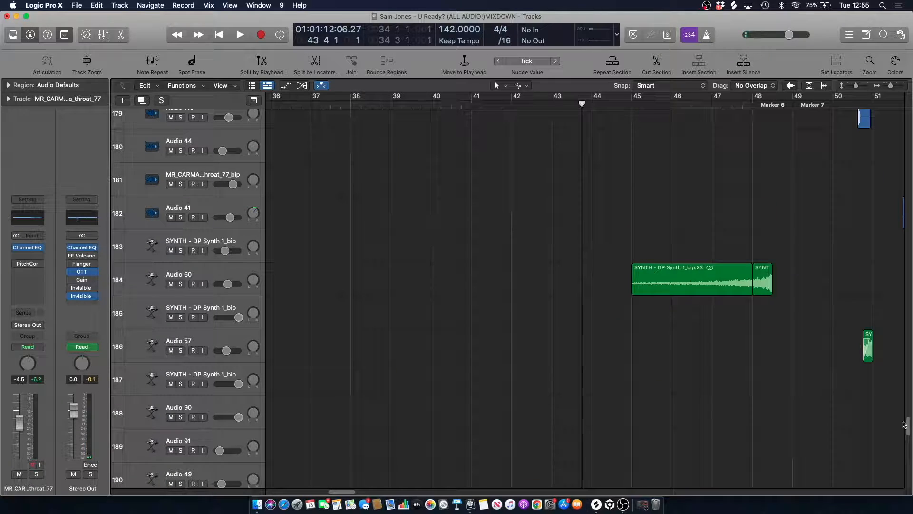
pyautogui.moveTo(904, 423); pyautogui.dragTo(902, 351)
pyautogui.moveTo(901, 290); pyautogui.dragTo(874, 96)
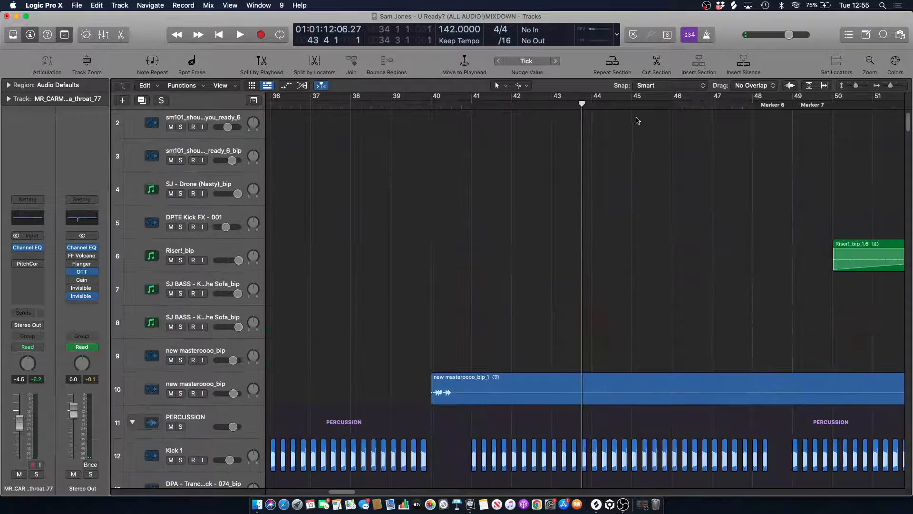
pyautogui.press('space')
pyautogui.scroll(1, 585, 143)
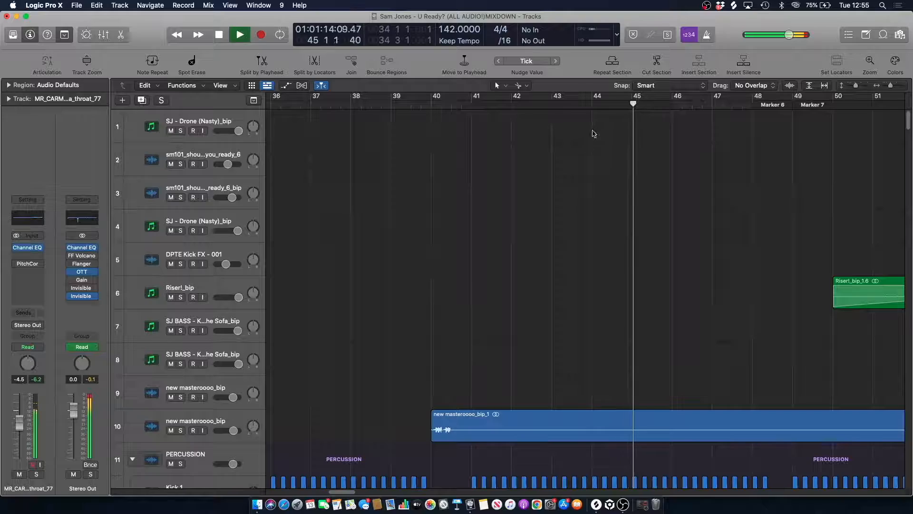
pyautogui.scroll(-20, 593, 134)
pyautogui.scroll(-20, 615, 160)
pyautogui.scroll(-15, 616, 160)
pyautogui.press('space')
# - Solo the Ambient Guitar Landscape track 144, play it from bar 45 to bar 48, and clear the solo
pyautogui.scroll(-8, 619, 182)
pyautogui.scroll(-15, 620, 183)
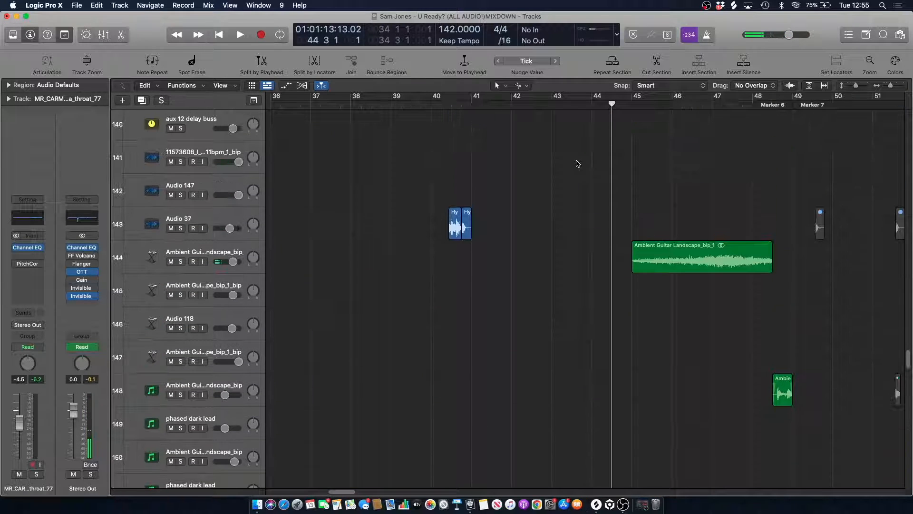
pyautogui.moveTo(892, 85); pyautogui.dragTo(890, 85)
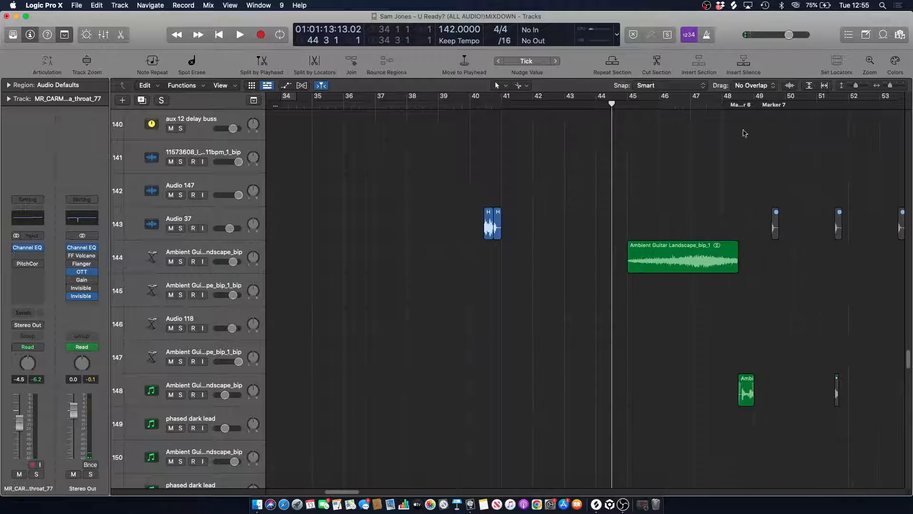
pyautogui.click(626, 110)
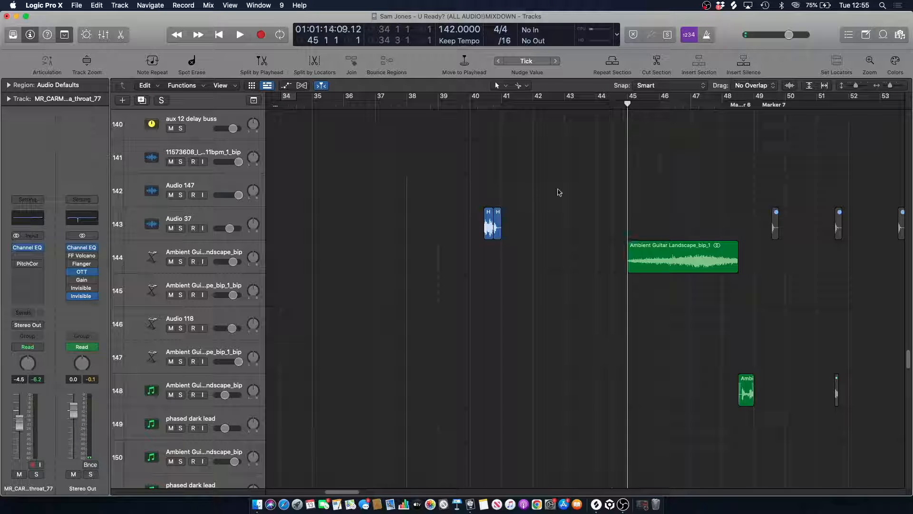
pyautogui.click(210, 253)
pyautogui.click(182, 262)
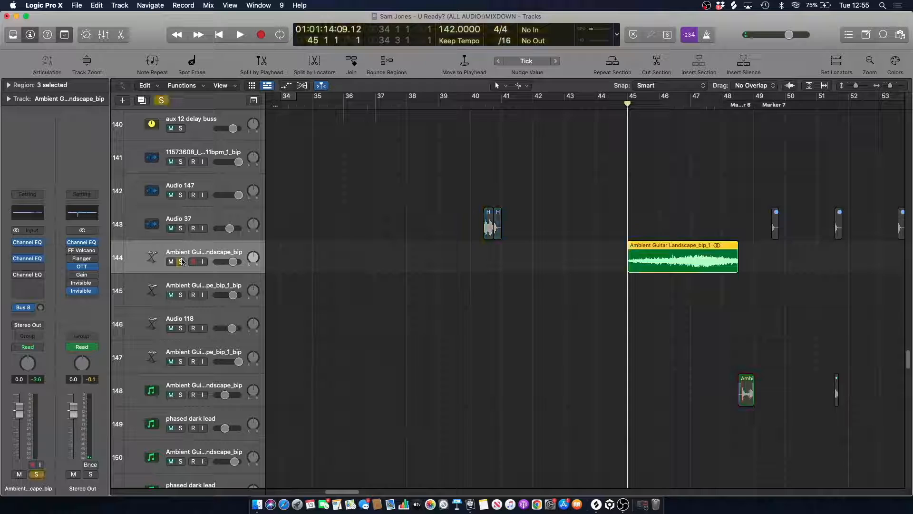
pyautogui.press('space')
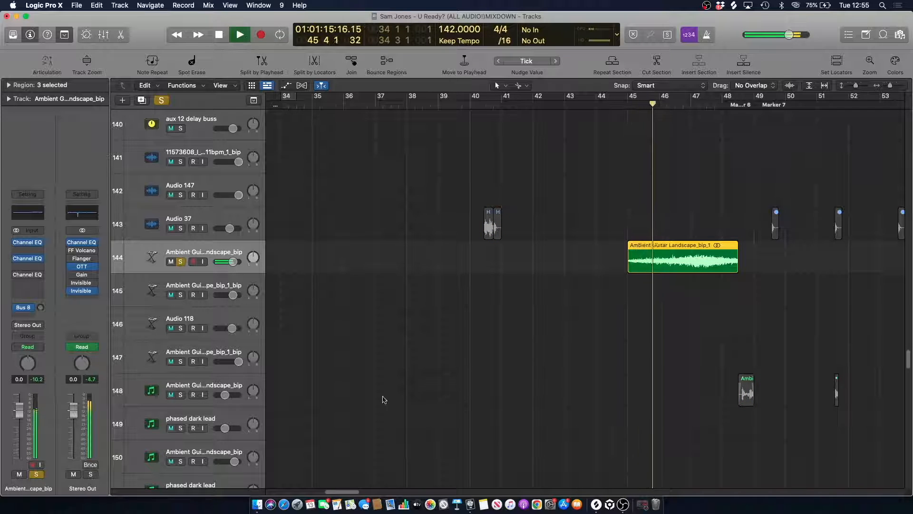
pyautogui.moveTo(351, 492); pyautogui.dragTo(356, 492)
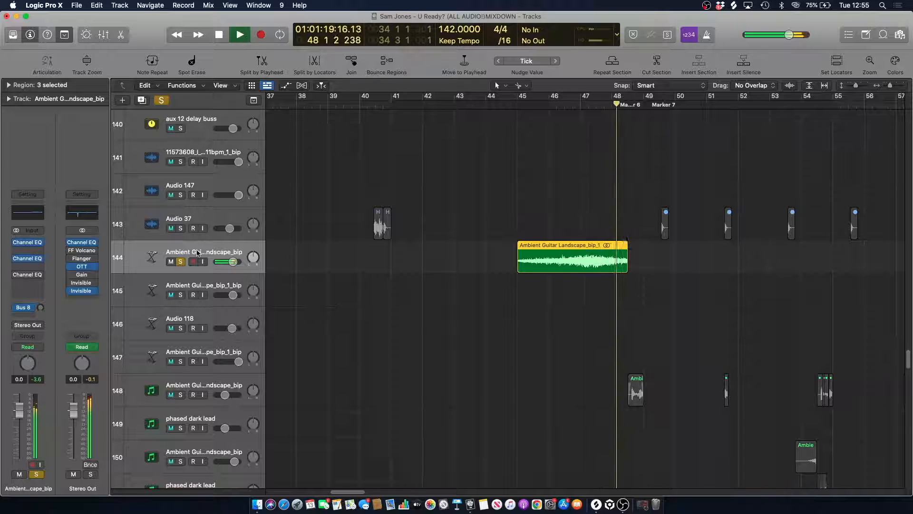
pyautogui.press('space')
pyautogui.hotkey('ctrl', 's')
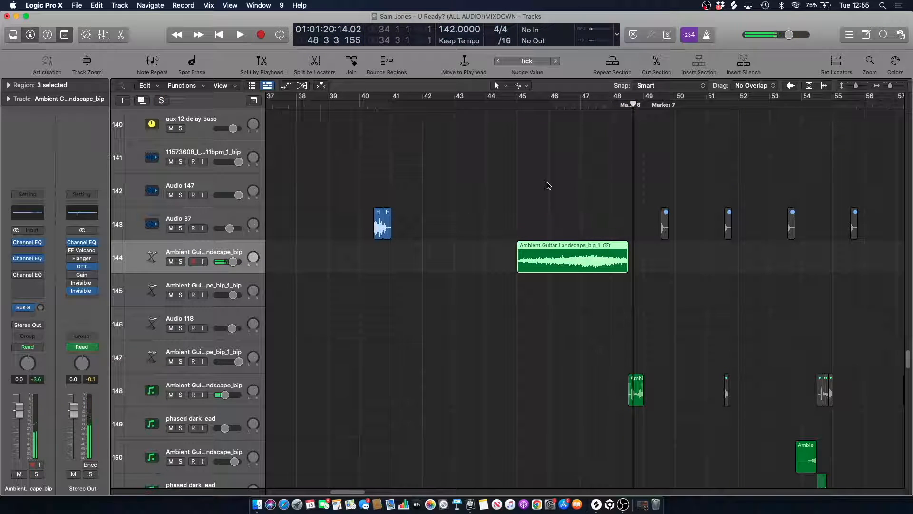
# - Play the mix from bar 45 with track 144 muted and unmute it during playback for comparison
pyautogui.click(517, 104)
pyautogui.click(481, 171)
pyautogui.click(169, 262)
pyautogui.press('space')
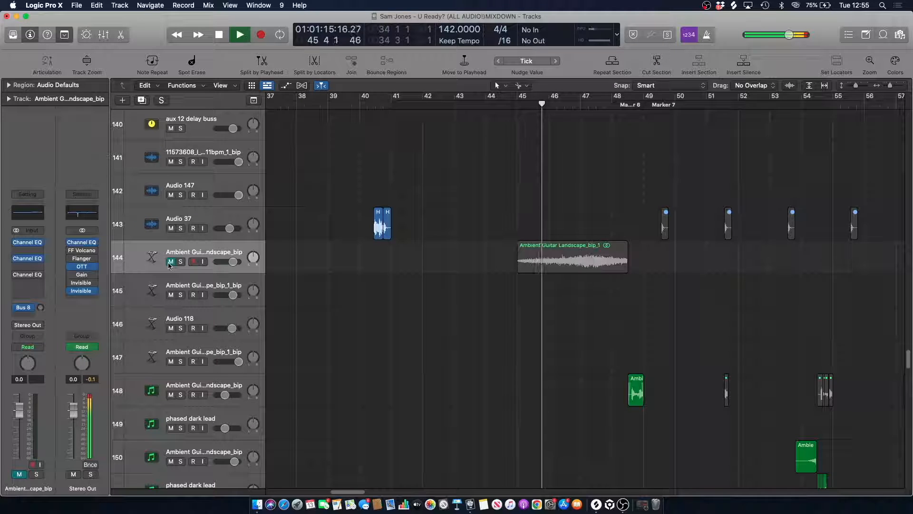
pyautogui.click(170, 263)
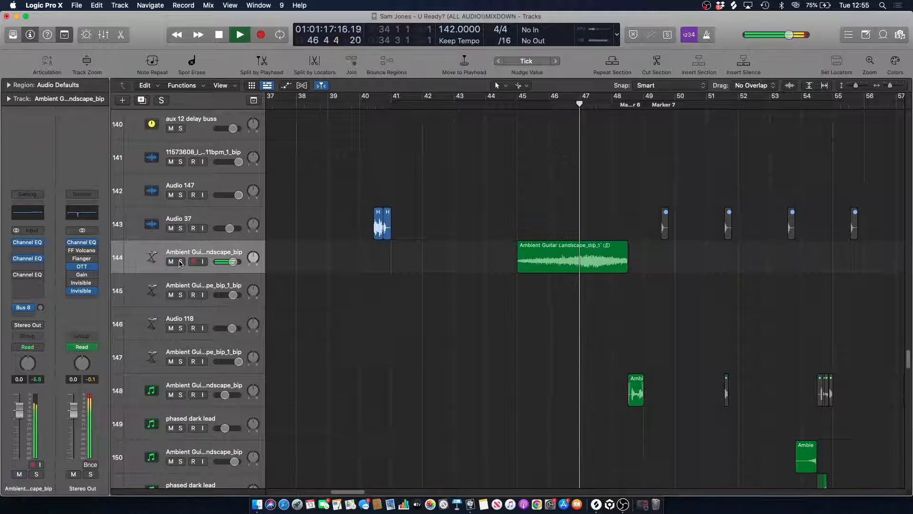
# - Solo the Ambient Guitar Landscape tracks 144 and 148 together, play them from bar 45 to bar 49, and clear the solos
pyautogui.click(180, 262)
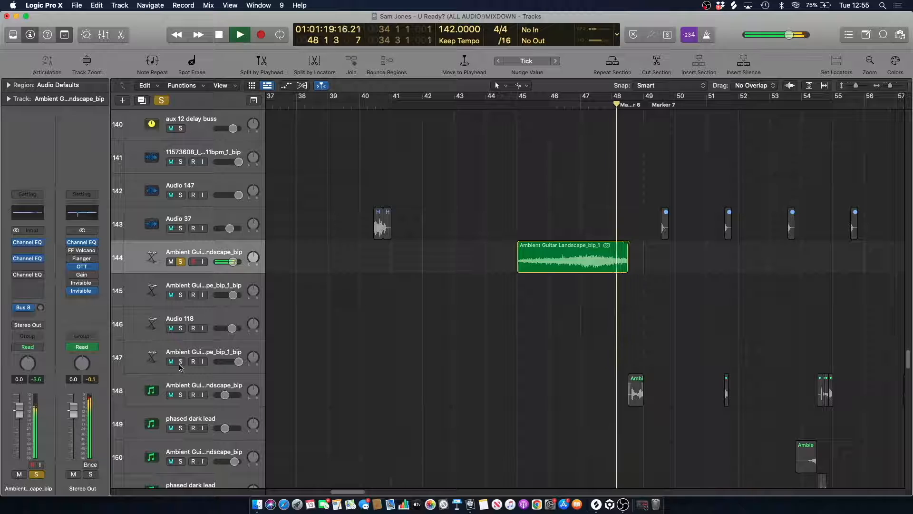
pyautogui.click(181, 395)
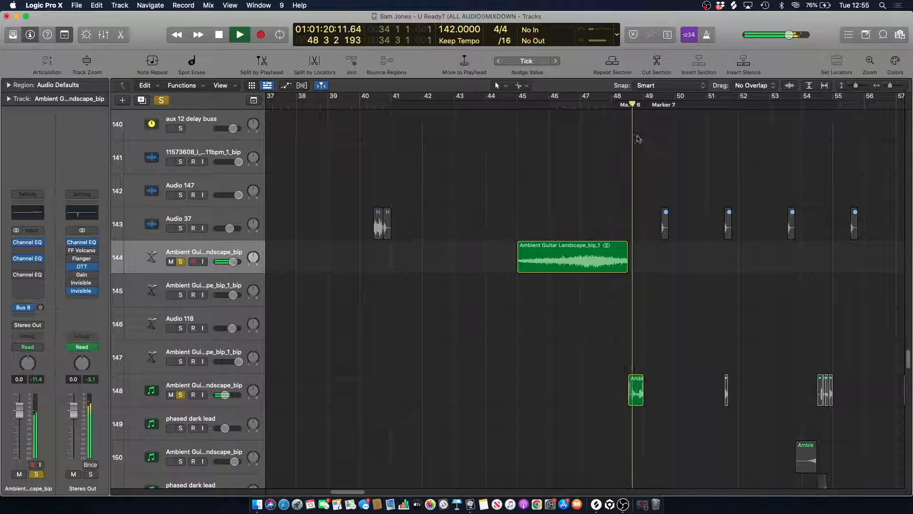
pyautogui.press('space')
pyautogui.press('space')
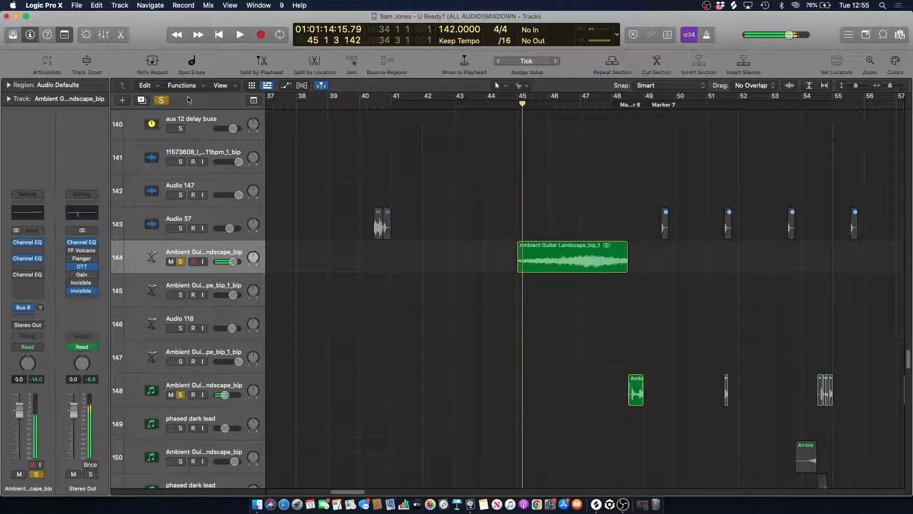
pyautogui.press('space')
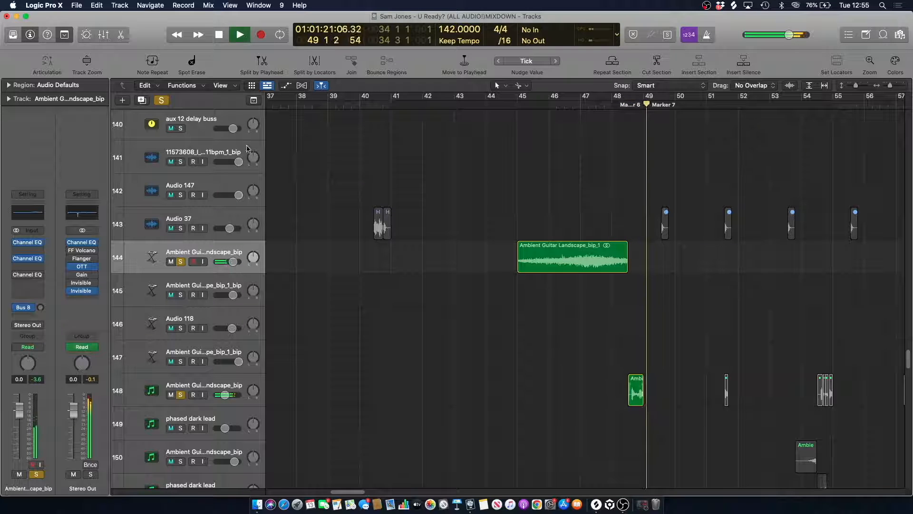
pyautogui.press('space')
pyautogui.click(167, 99)
# - Solo Audio 60 track 184 and play its SYNTH - DP Synth 1 regions alone from bar 45
pyautogui.click(523, 108)
pyautogui.scroll(-10, 587, 221)
pyautogui.scroll(-12, 522, 166)
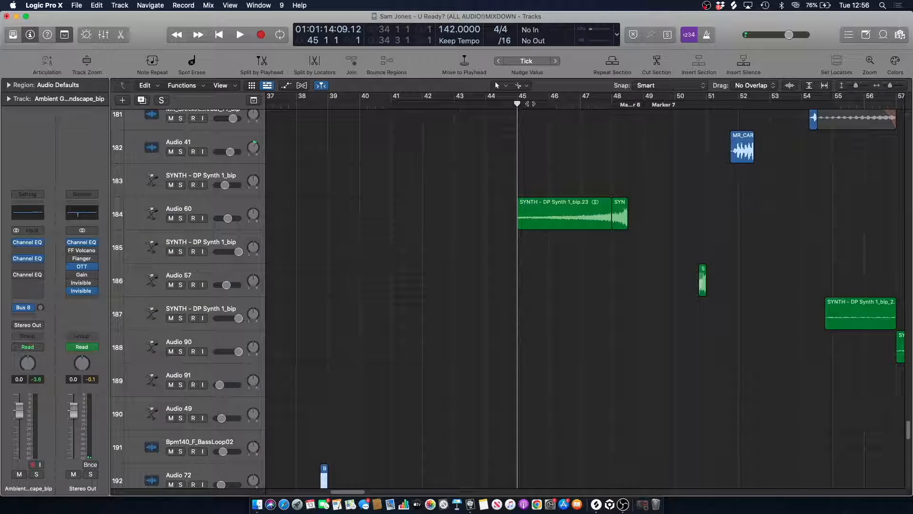
pyautogui.click(222, 206)
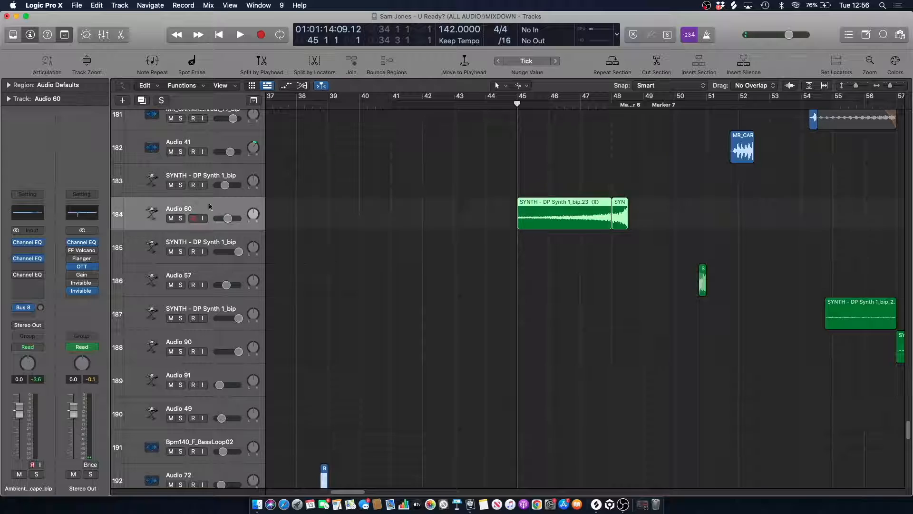
pyautogui.hotkey('ctrl', 's')
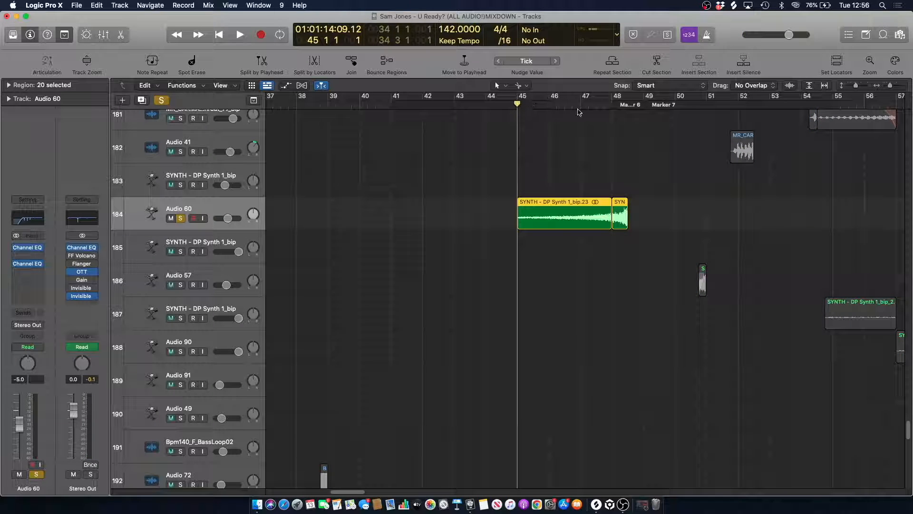
pyautogui.press('space')
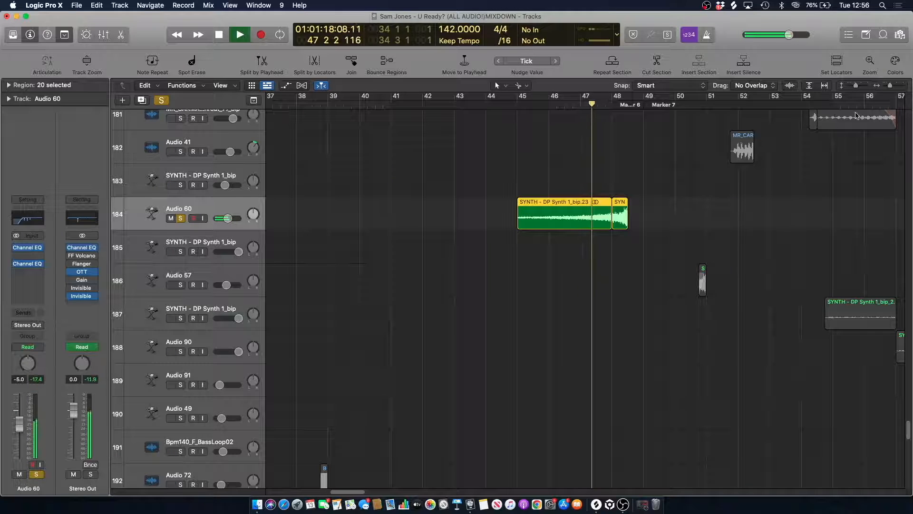
# - Stop playback, deselect the regions and clear the solo on Audio 60 track 184
pyautogui.moveTo(890, 85); pyautogui.dragTo(887, 86)
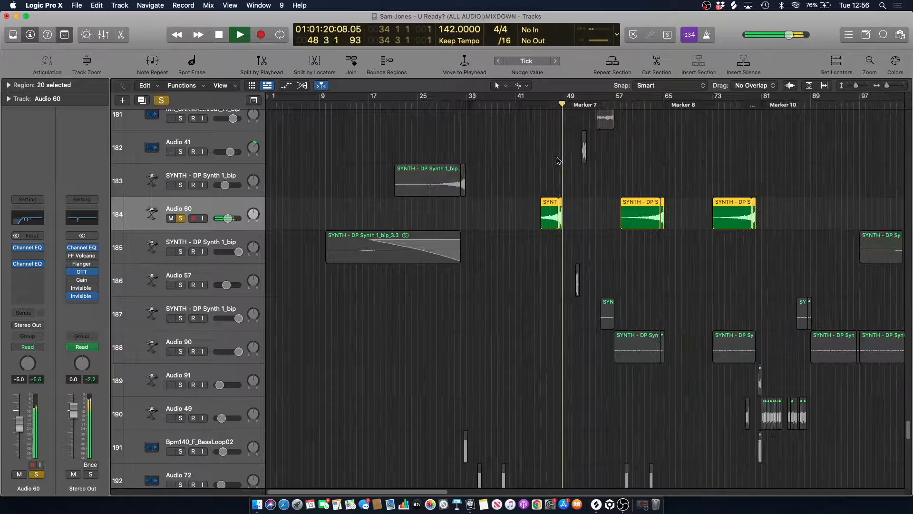
pyautogui.press('space')
pyautogui.click(348, 170)
pyautogui.click(180, 218)
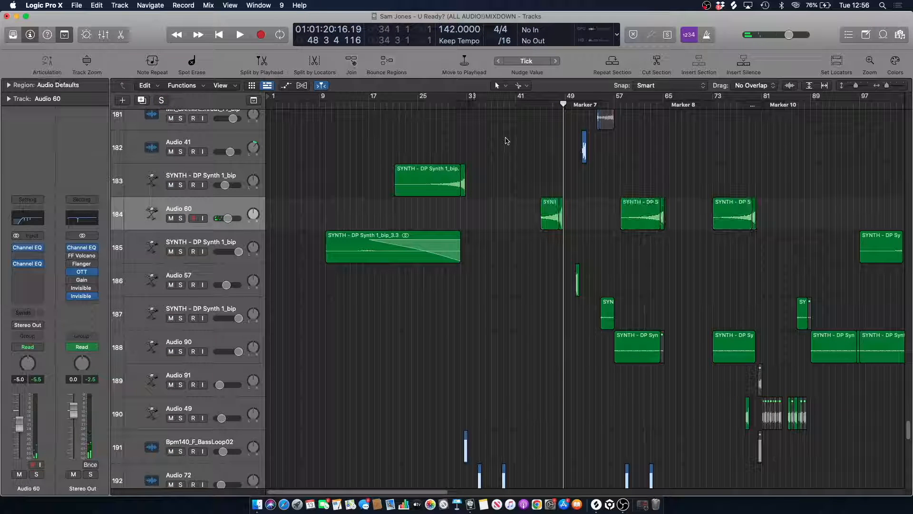
# - Move the playhead to bar 41 and then bar 46, and highlight the regions of SYNTH - DP Synth 1 tracks 187 and 183
pyautogui.click(472, 105)
pyautogui.click(515, 105)
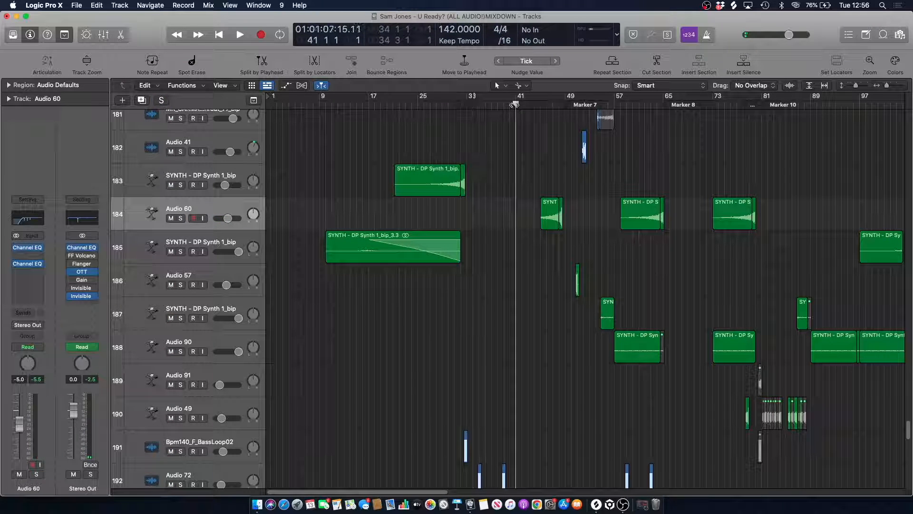
pyautogui.click(546, 105)
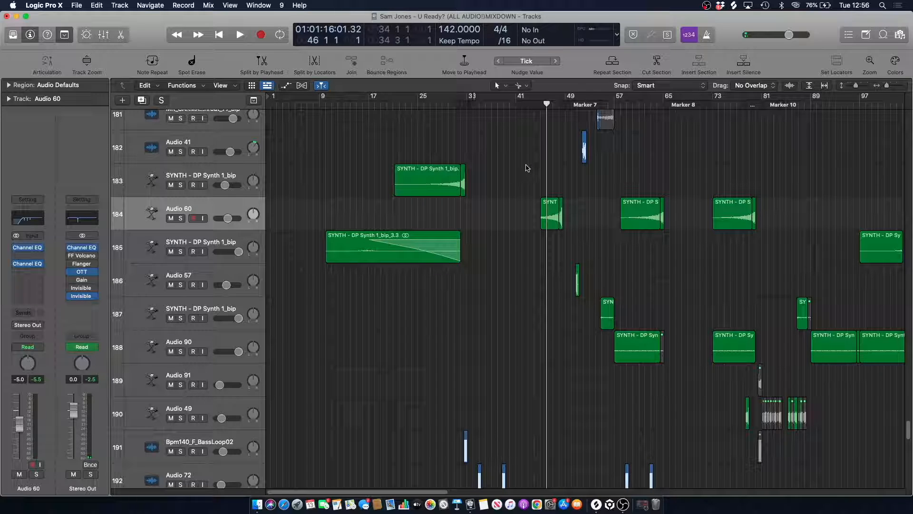
pyautogui.click(213, 313)
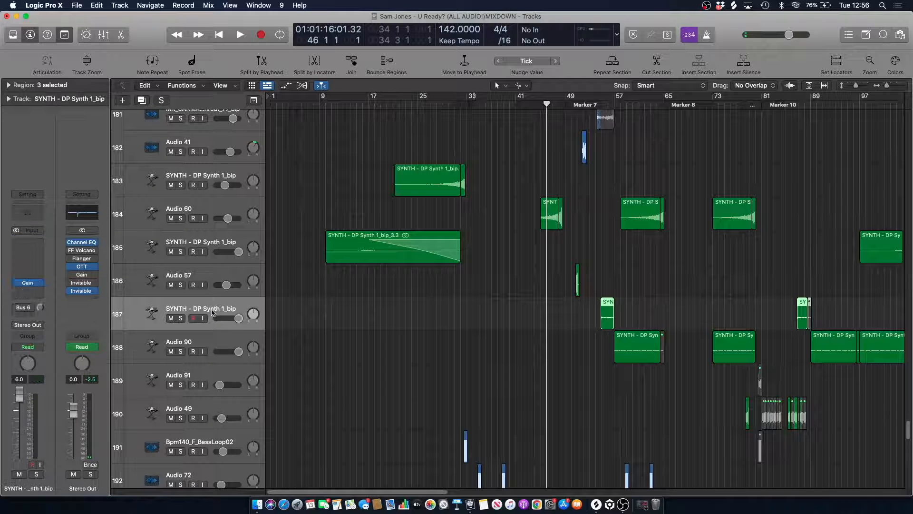
pyautogui.click(219, 173)
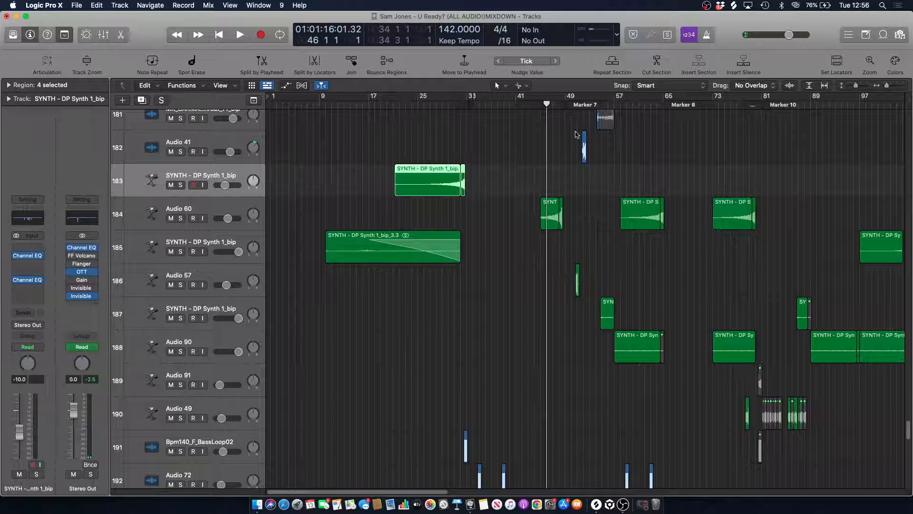
pyautogui.click(535, 140)
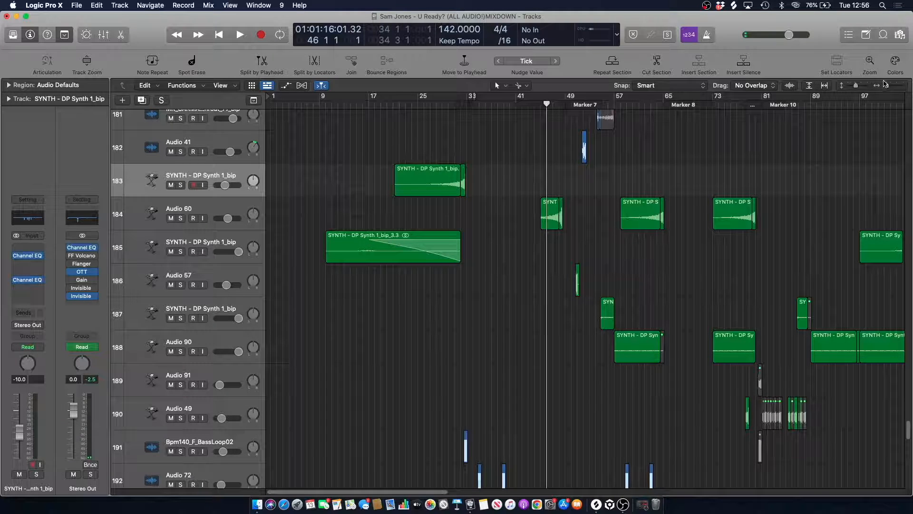
# - Place the playhead at bar 45 and then bar 48 to examine the first synth regions on Audio 60 track 184
pyautogui.moveTo(887, 85); pyautogui.dragTo(889, 86)
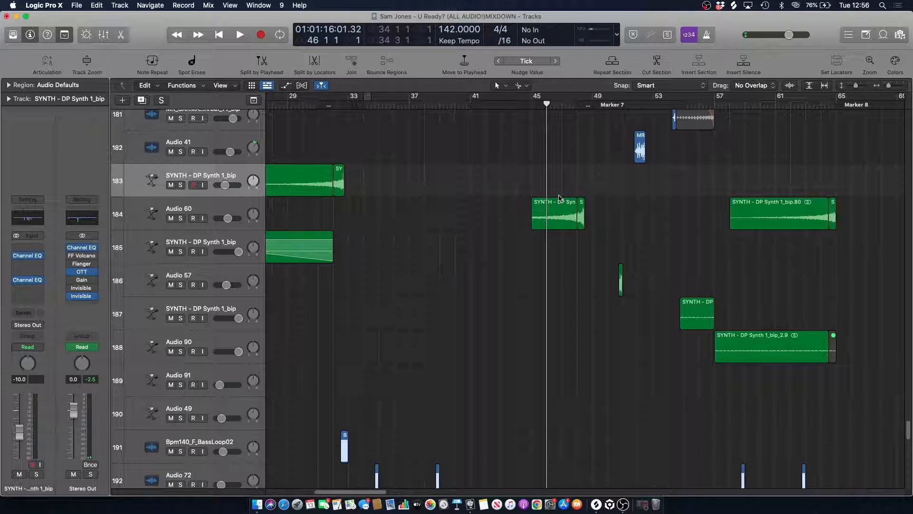
pyautogui.scroll(4, 523, 204)
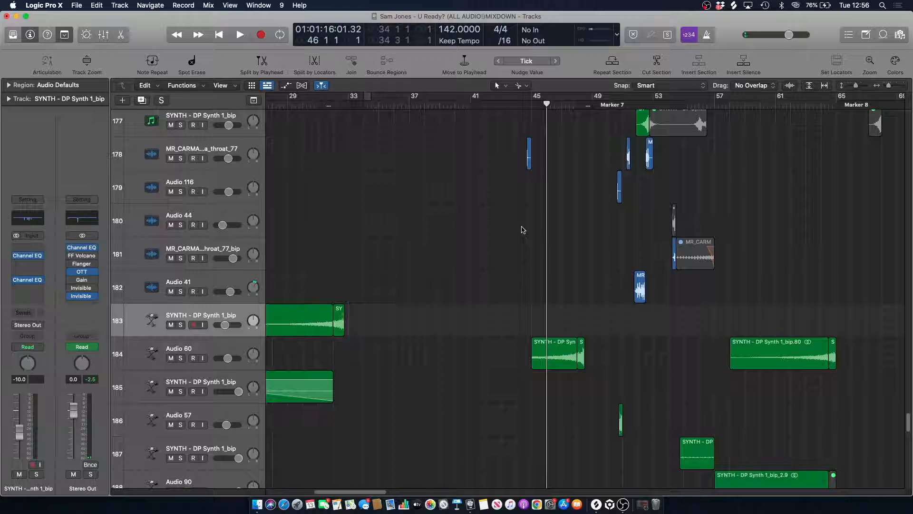
pyautogui.click(529, 98)
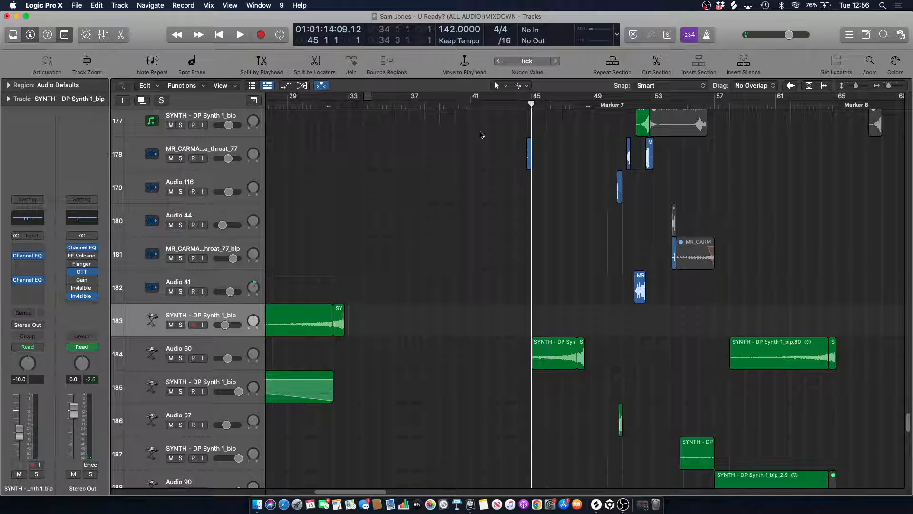
pyautogui.click(577, 102)
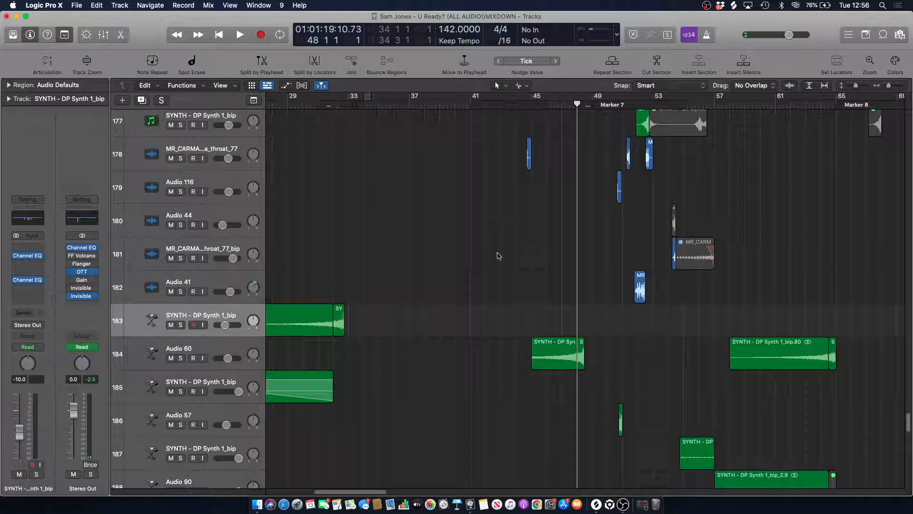
# - Set a cycle range from bar 45 to bar 50 and solo Audio 60 track 184
pyautogui.click(215, 346)
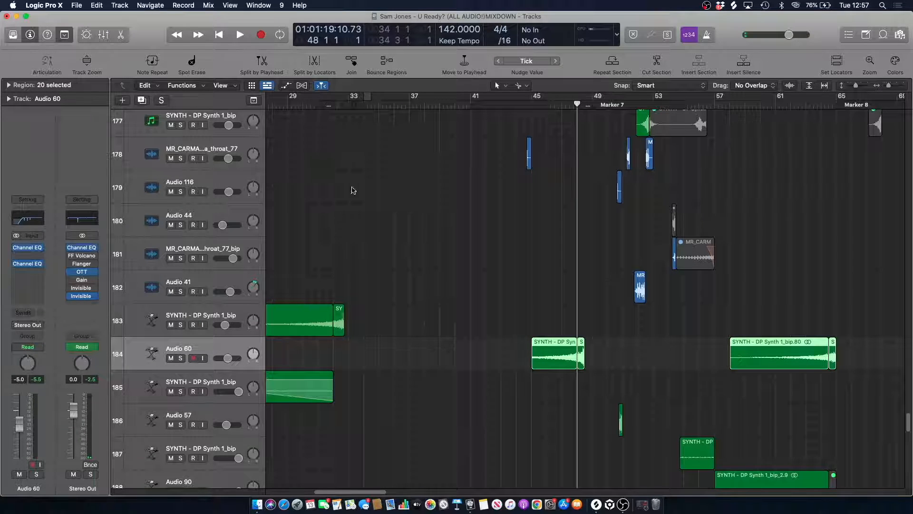
pyautogui.moveTo(531, 99); pyautogui.dragTo(607, 99)
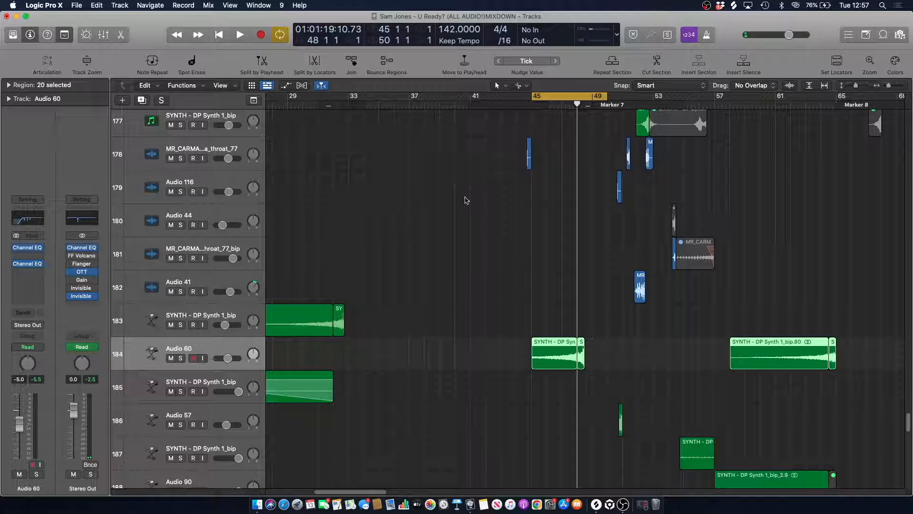
pyautogui.click(179, 358)
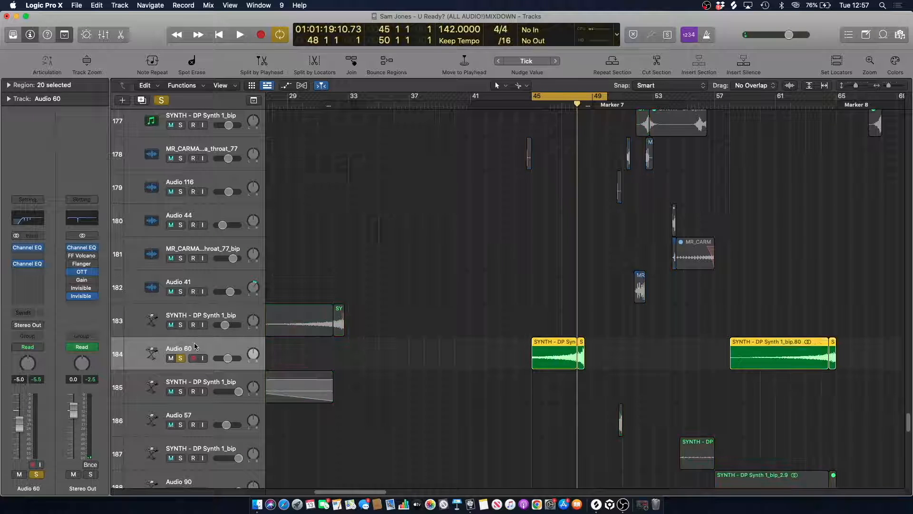
# - Bypass the Channel EQs on Audio 60 and play the soloed synth from bar 45, skipping ahead to bar 48
pyautogui.click(29, 221)
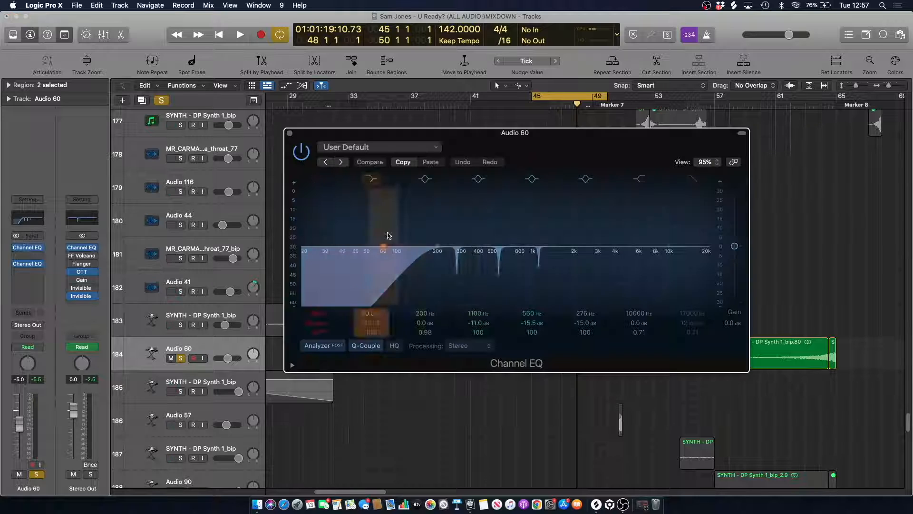
pyautogui.click(298, 154)
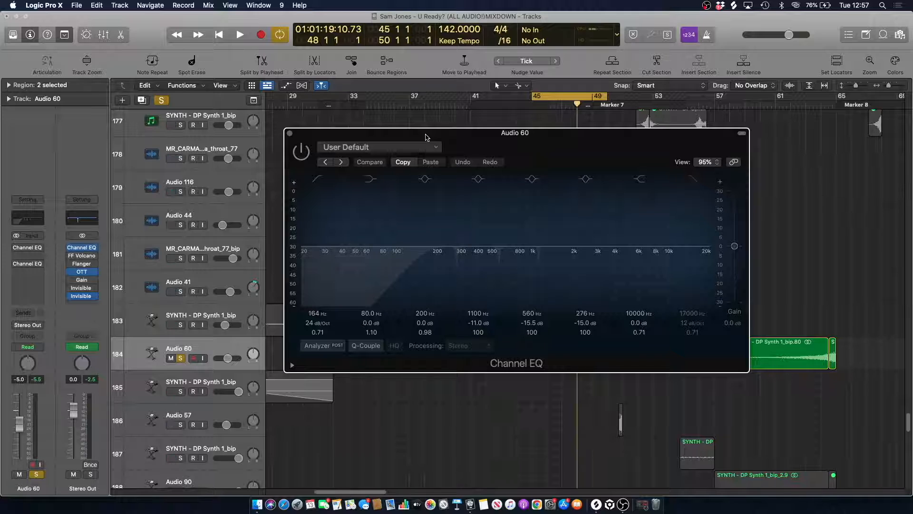
pyautogui.press('space')
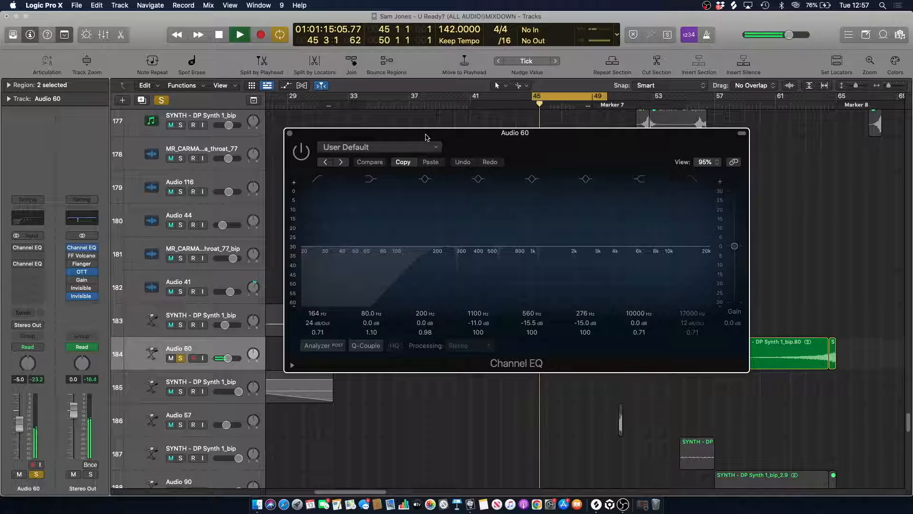
pyautogui.click(574, 104)
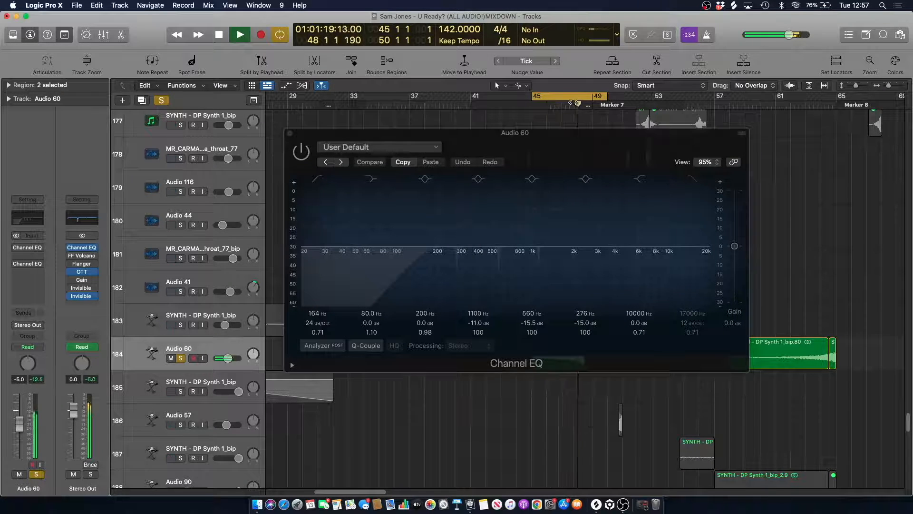
pyautogui.press('space')
# - Re-enable the Audio 60 Channel EQs, play the synth from bar 45 for comparison, then close the EQ and clear the solo
pyautogui.click(299, 153)
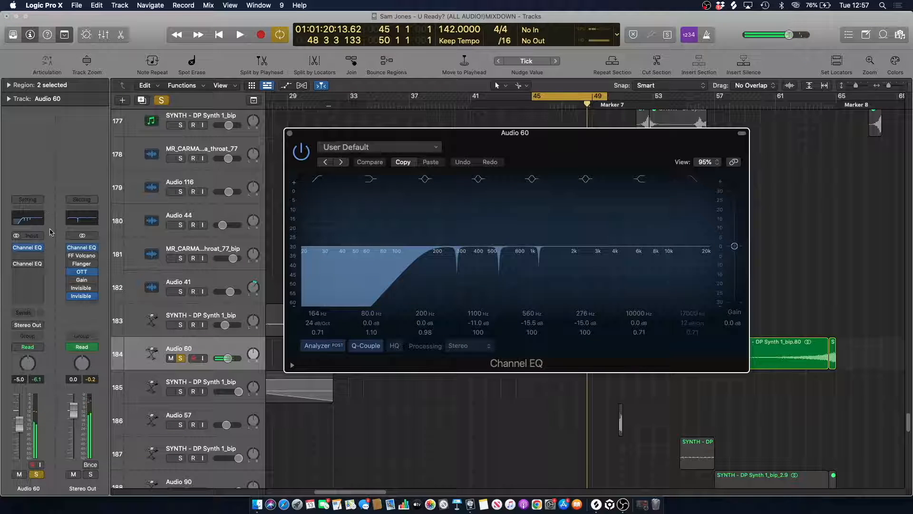
pyautogui.press('space')
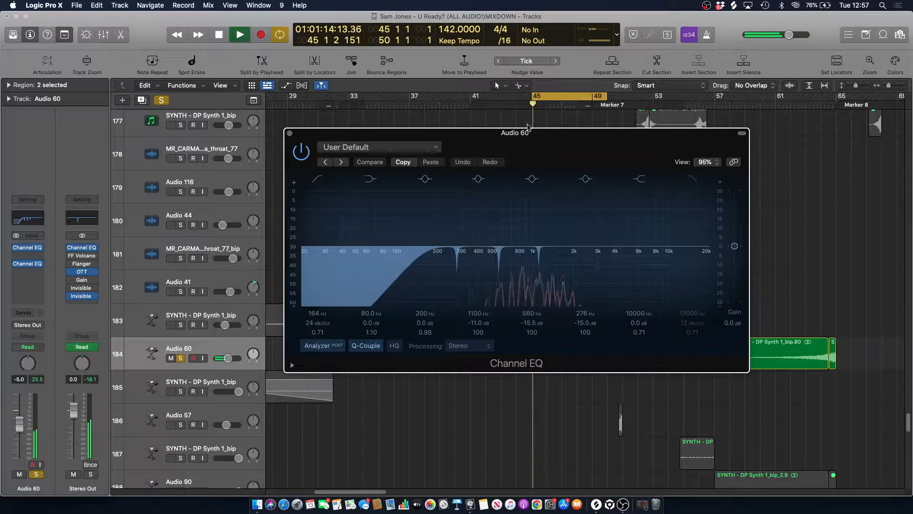
pyautogui.click(562, 104)
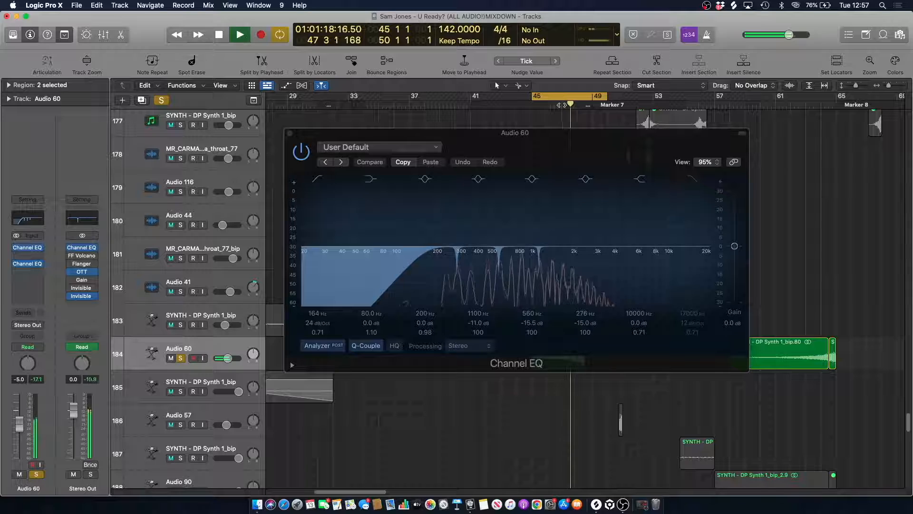
pyautogui.press('space')
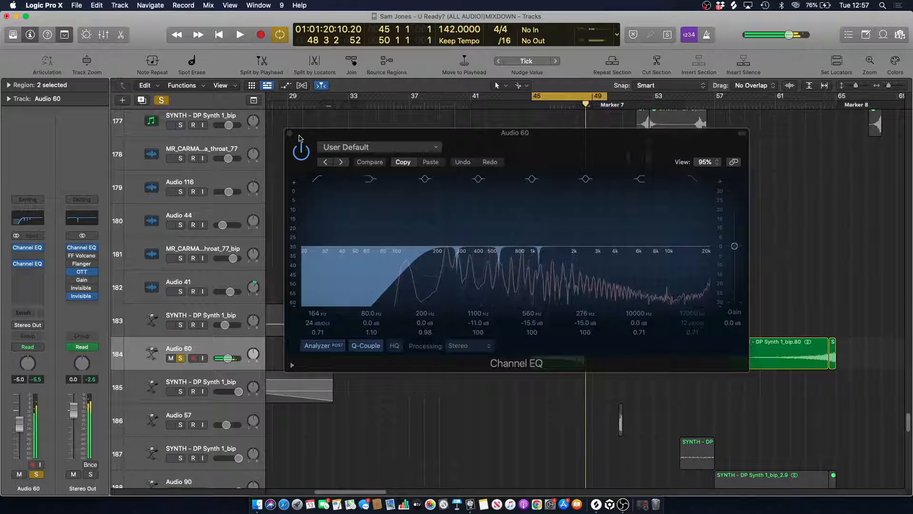
pyautogui.click(290, 133)
pyautogui.click(161, 99)
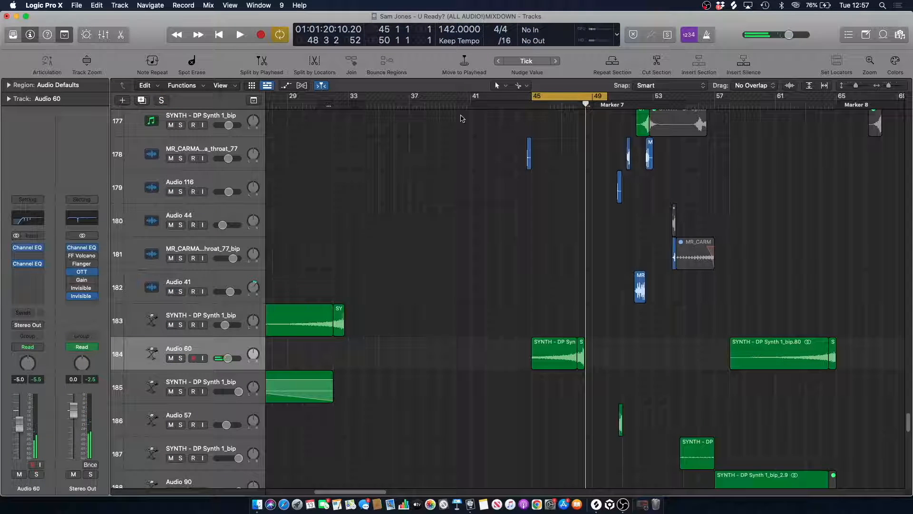
# - Turn off the cycle range and play the full mix from bar 48 into bar 50
pyautogui.click(567, 96)
pyautogui.press('space')
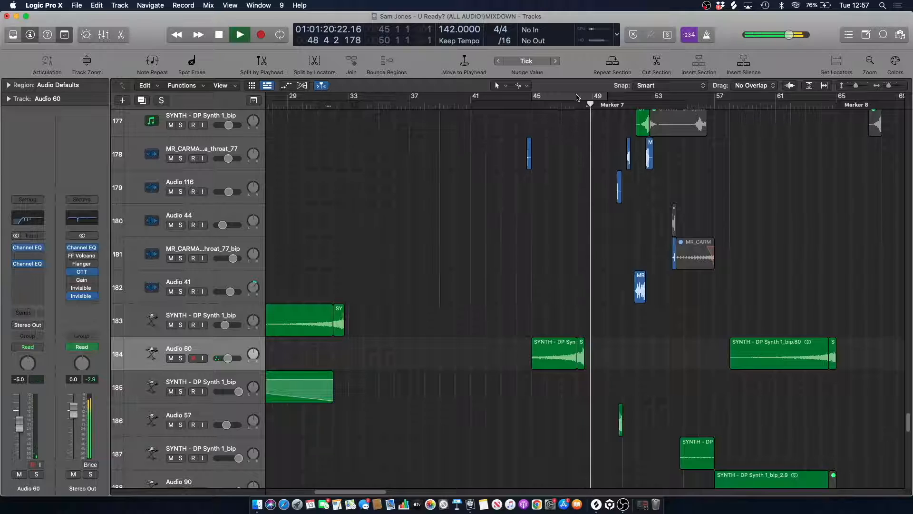
pyautogui.scroll(10, 585, 294)
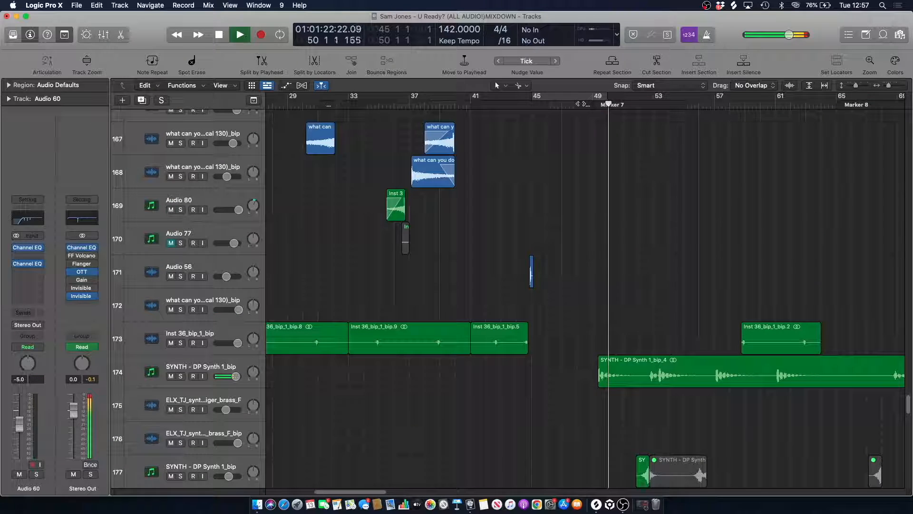
pyautogui.press('space')
pyautogui.scroll(-4, 562, 157)
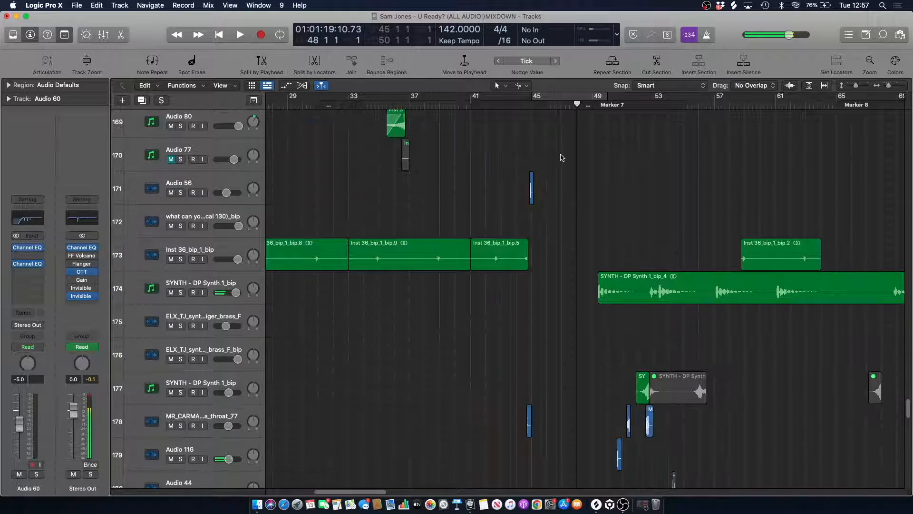
# - Move the playhead to bar 49, then back to bar 48 beat 4, and briefly play the full mix from there
pyautogui.click(590, 105)
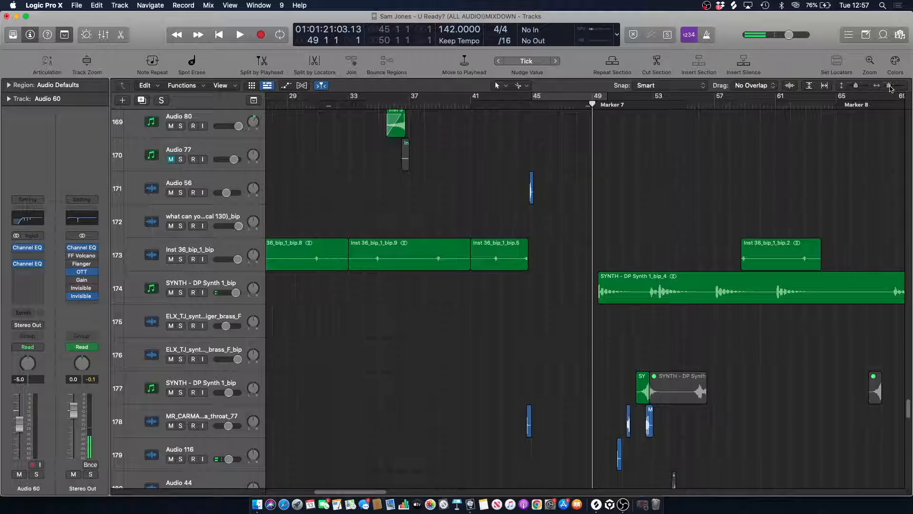
pyautogui.moveTo(890, 87); pyautogui.dragTo(892, 86)
pyautogui.click(577, 105)
pyautogui.press('space')
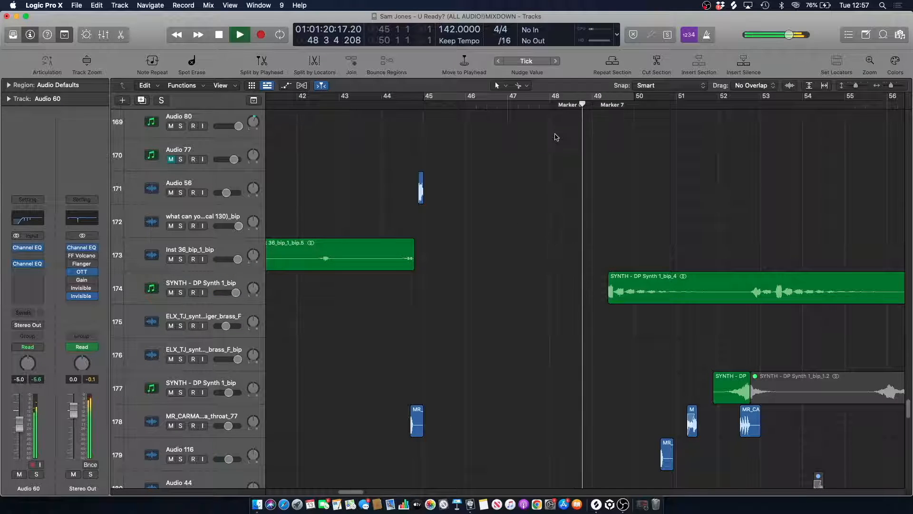
pyautogui.press('space')
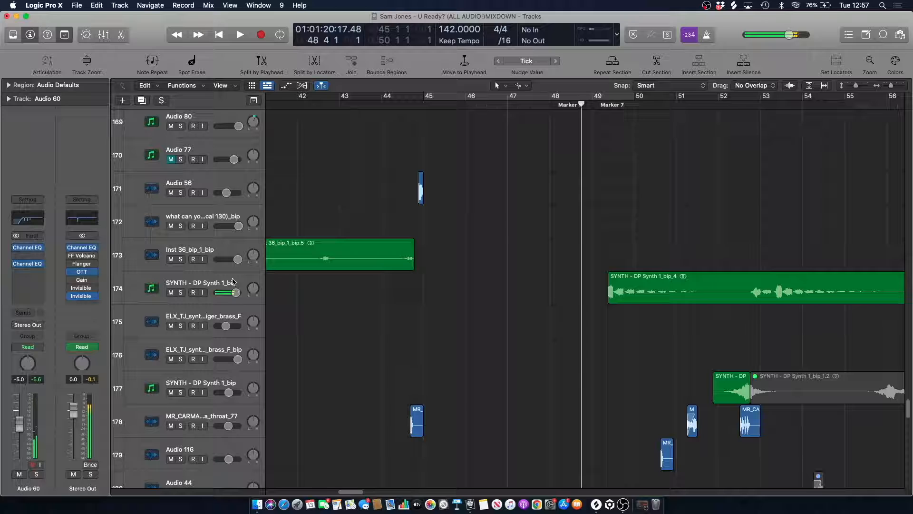
# - Solo SYNTH - DP Synth 1 track 174, play it from bar 48, add track 177 to the solo during playback, and stop after bar 53
pyautogui.click(182, 293)
pyautogui.click(190, 286)
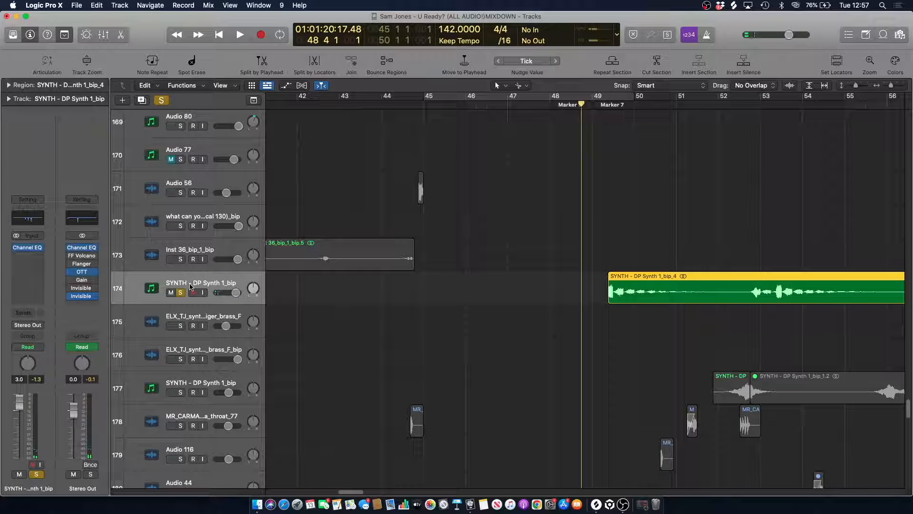
pyautogui.press('space')
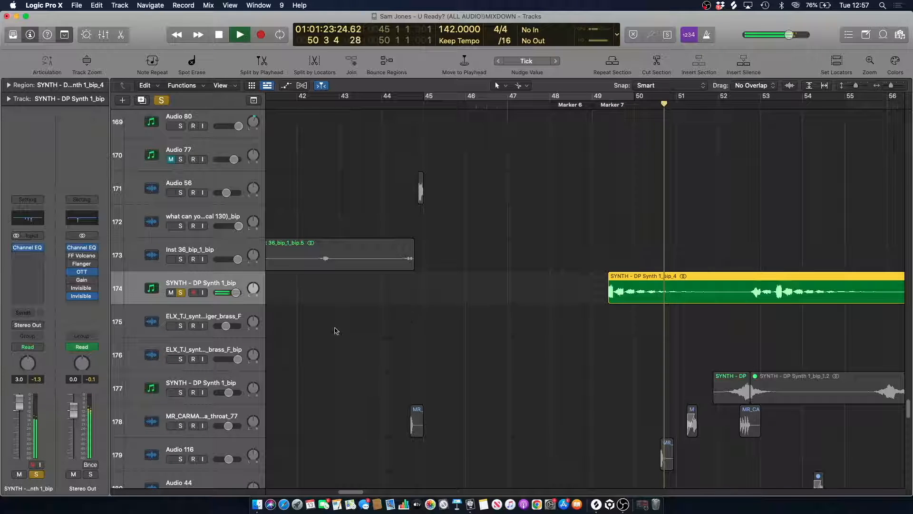
pyautogui.click(184, 392)
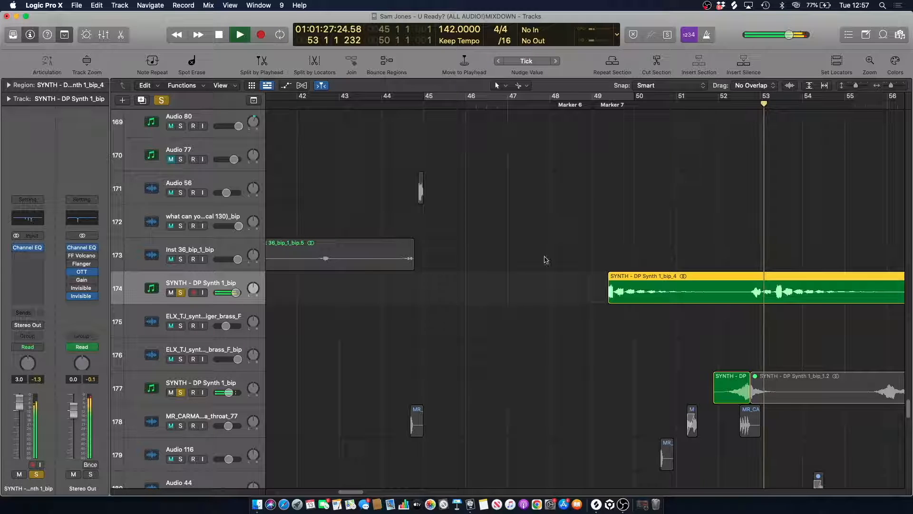
pyautogui.press('space')
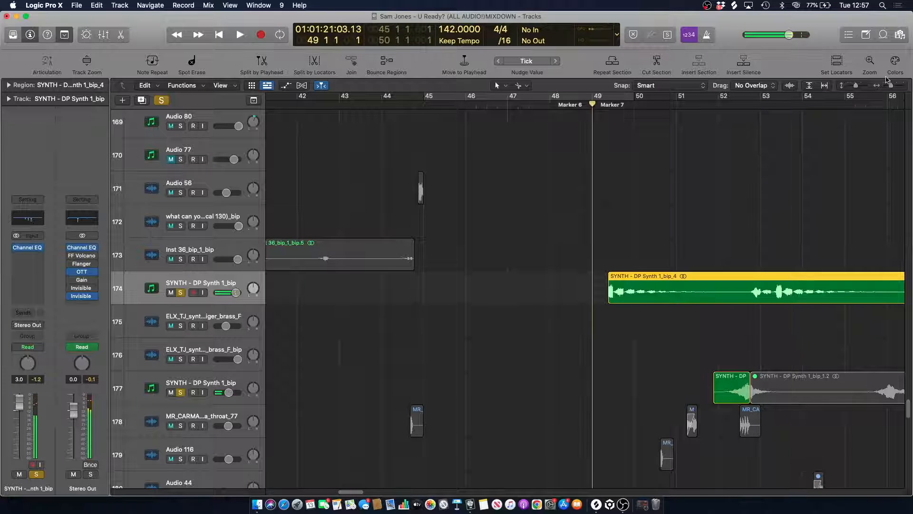
pyautogui.moveTo(893, 85); pyautogui.dragTo(890, 86)
pyautogui.click(660, 195)
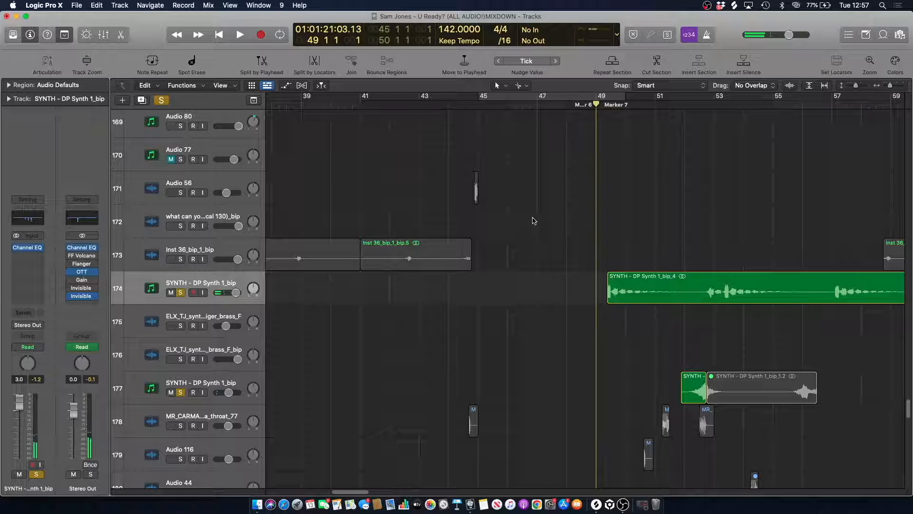
pyautogui.moveTo(357, 492); pyautogui.dragTo(368, 491)
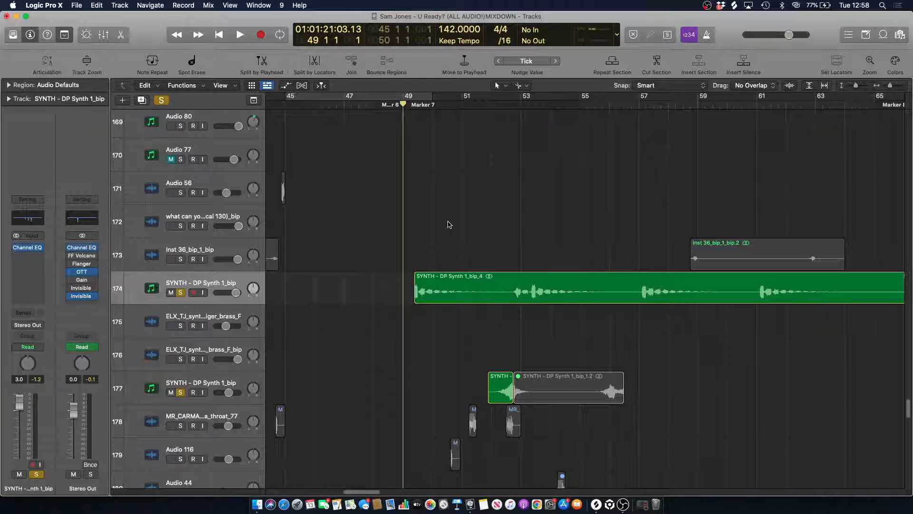
# - Play the soloed SYNTH - DP Synth 1 tracks 174 and 177 from bar 49, selecting each in turn, and stop after bar 57
pyautogui.click(231, 246)
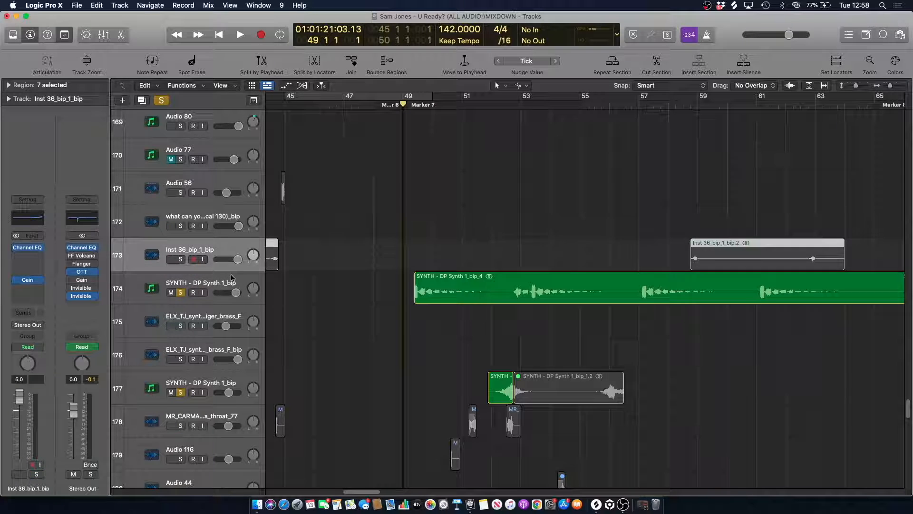
pyautogui.click(233, 279)
pyautogui.click(478, 202)
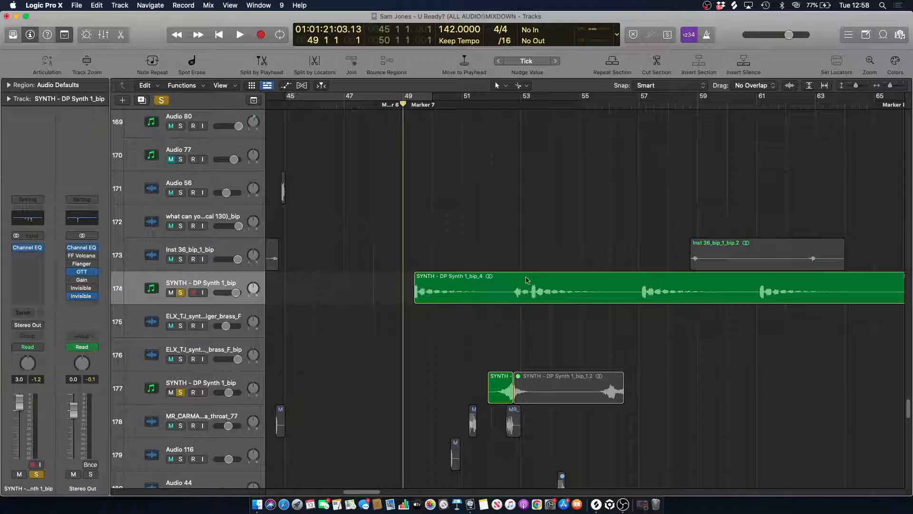
pyautogui.click(221, 379)
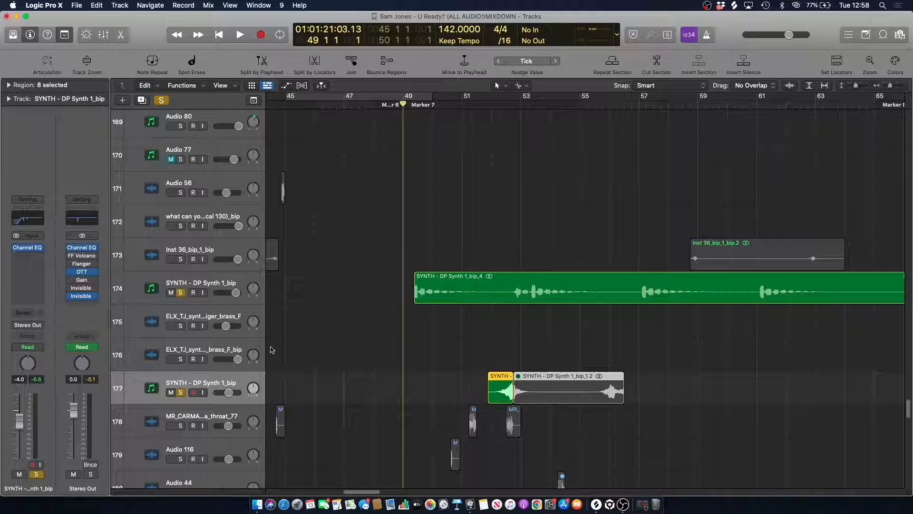
pyautogui.press('space')
pyautogui.click(224, 283)
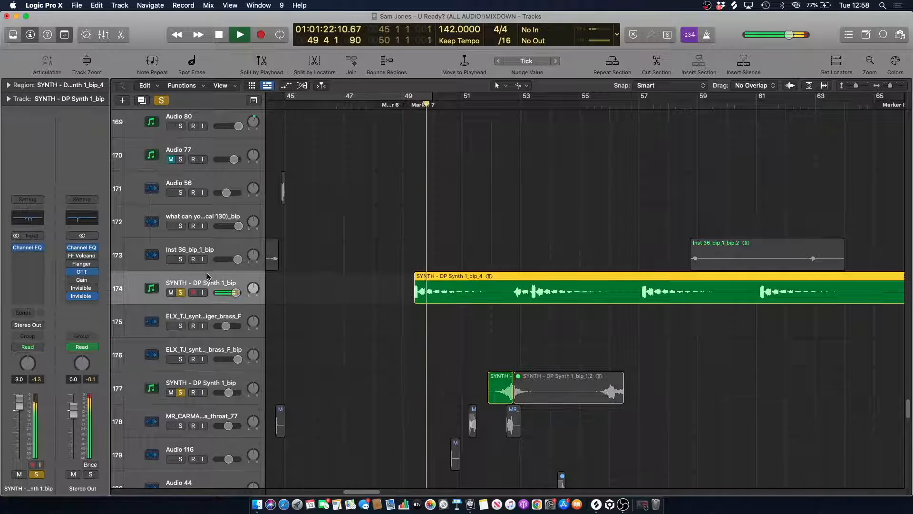
pyautogui.click(214, 380)
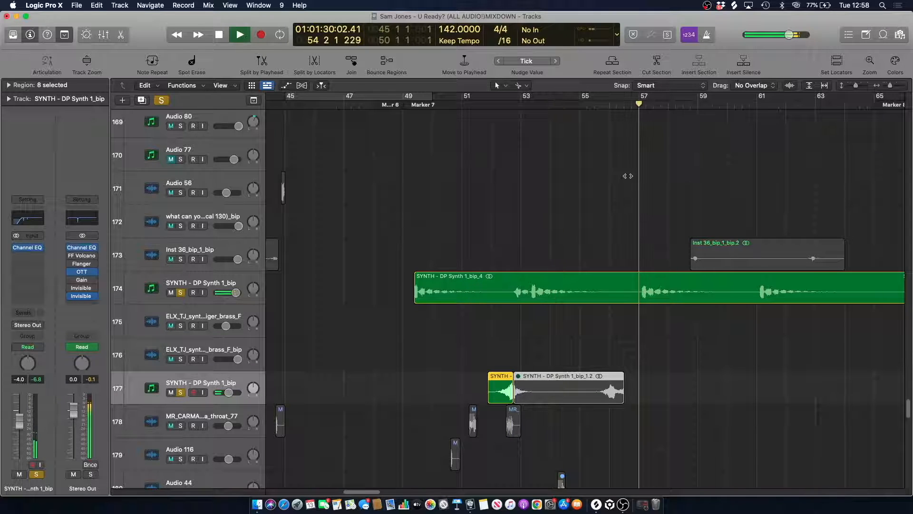
pyautogui.click(621, 173)
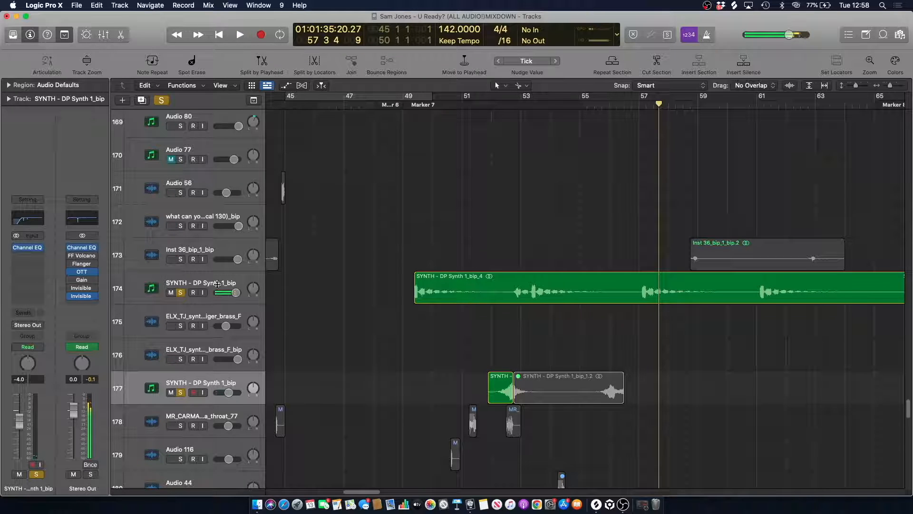
# - Clear the solo on SYNTH - DP Synth 1 tracks 174 and 177, select track 174, and set the playhead to bar 48 beat 3
pyautogui.click(181, 293)
pyautogui.click(181, 394)
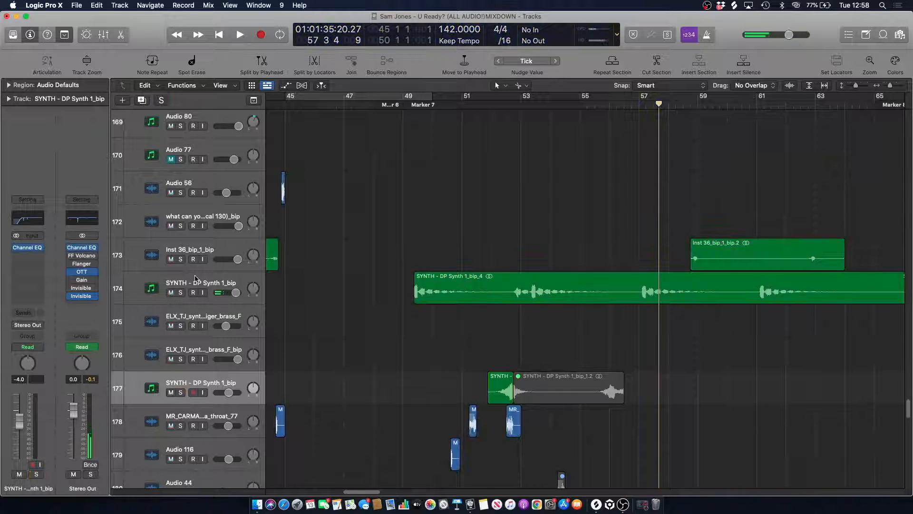
pyautogui.click(196, 280)
pyautogui.click(432, 214)
pyautogui.click(388, 105)
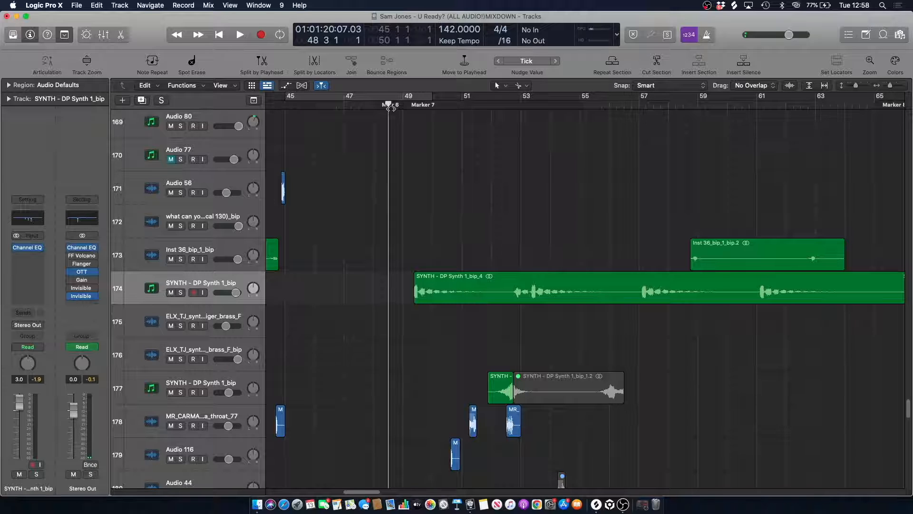
# - Create one new audio track with no input below Inst 36_bip_1_bip, and delete it again
pyautogui.click(214, 255)
pyautogui.click(123, 100)
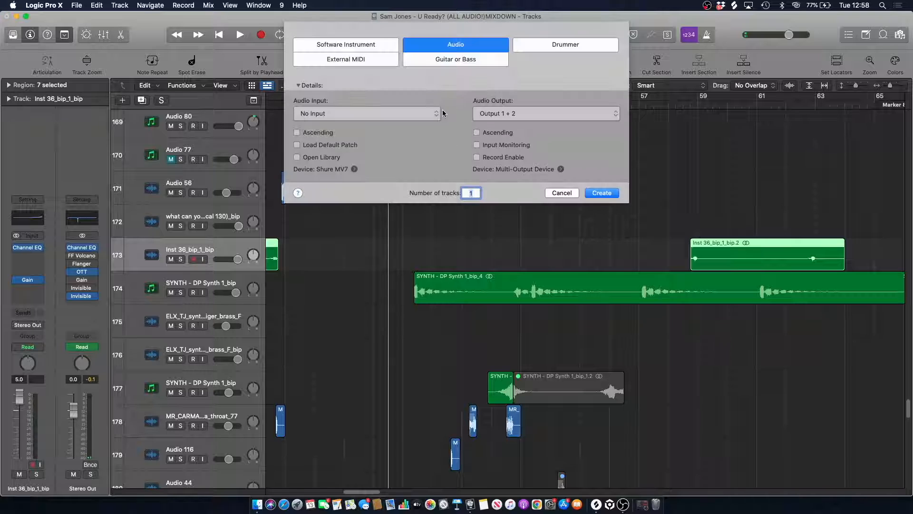
pyautogui.click(600, 192)
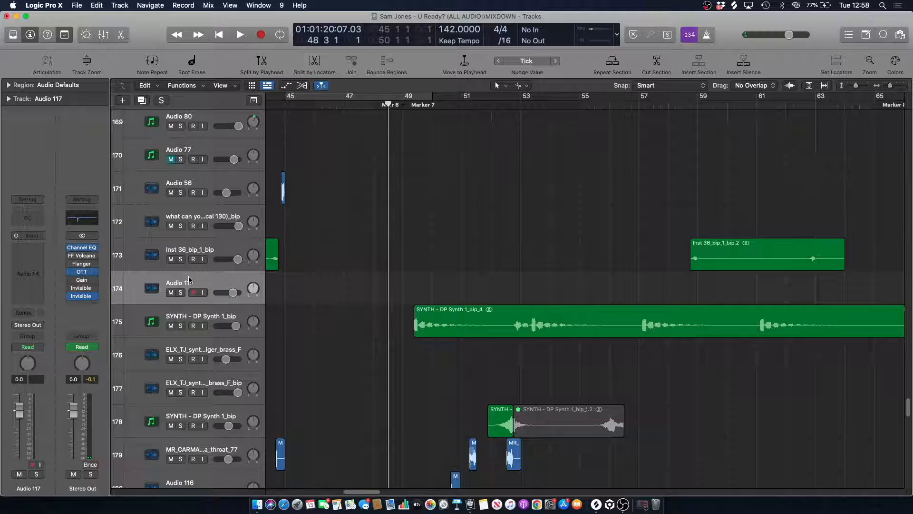
pyautogui.press('super+Delete')
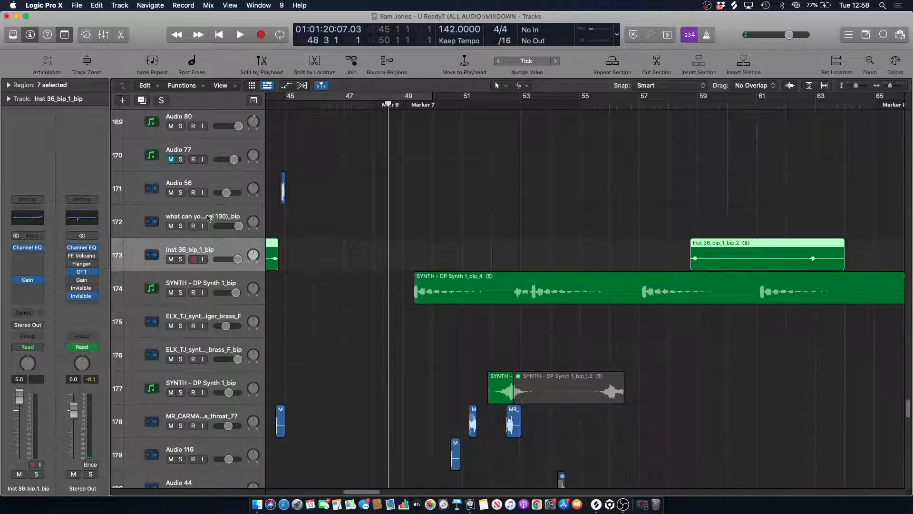
# - Play the full mix from bar 48 and briefly toggle the solo on Audio 116 during playback
pyautogui.click(345, 200)
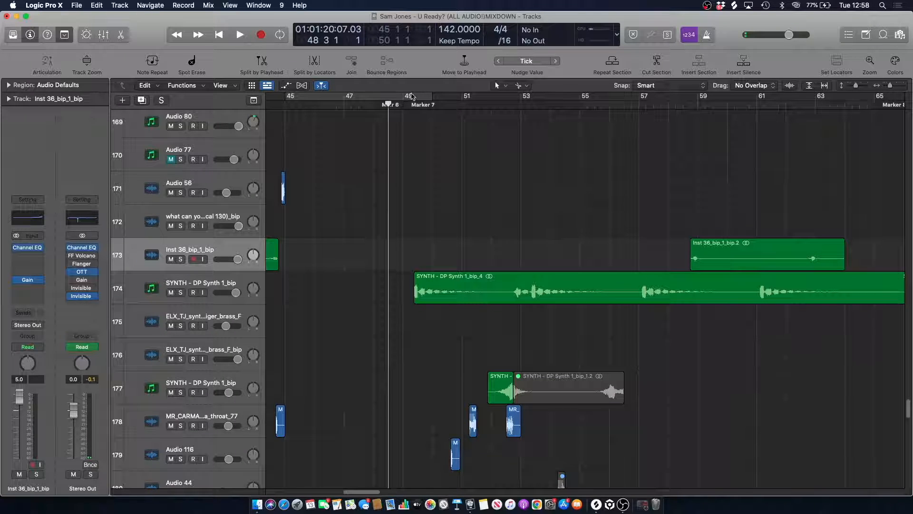
pyautogui.press('space')
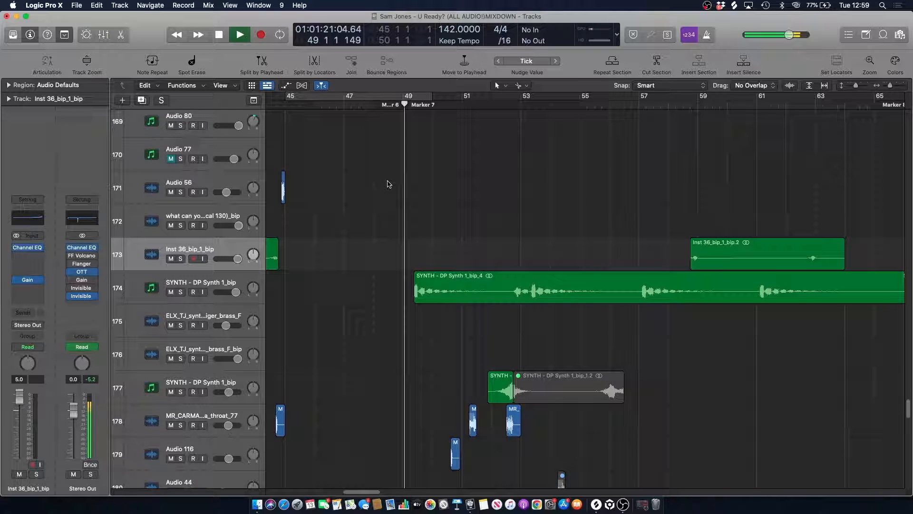
pyautogui.scroll(-2, 389, 184)
pyautogui.scroll(-1, 390, 184)
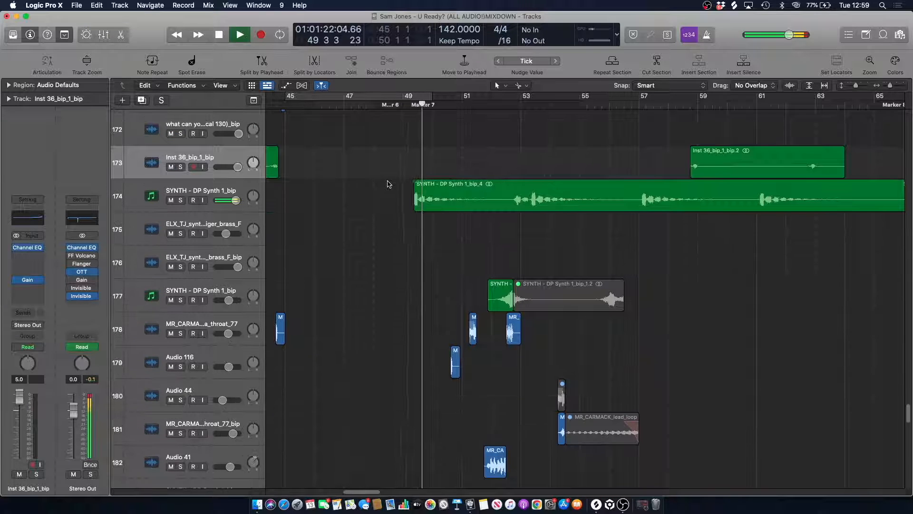
pyautogui.click(181, 367)
pyautogui.click(181, 367)
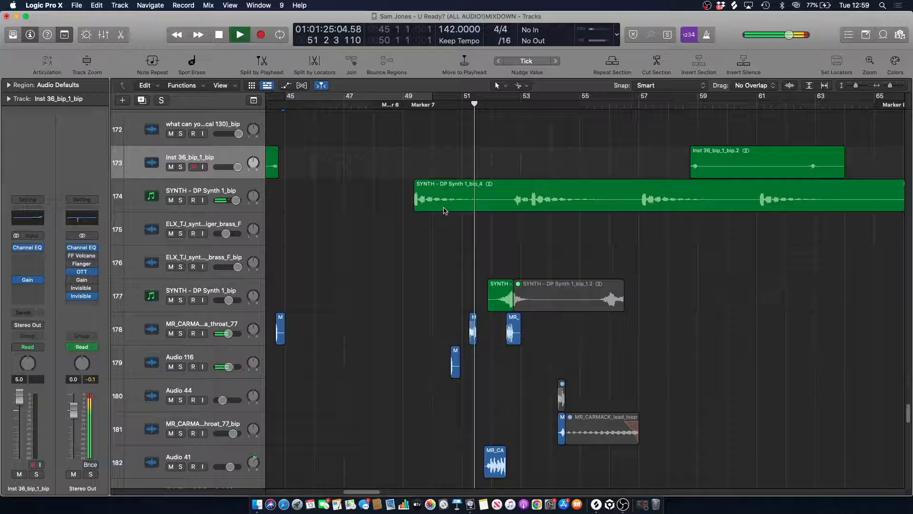
# - Solo the throat_77 track 178 and Audio 41, listen to both fills around bars 51 and 52, and stop playback
pyautogui.press('space')
pyautogui.press('space')
pyautogui.click(181, 333)
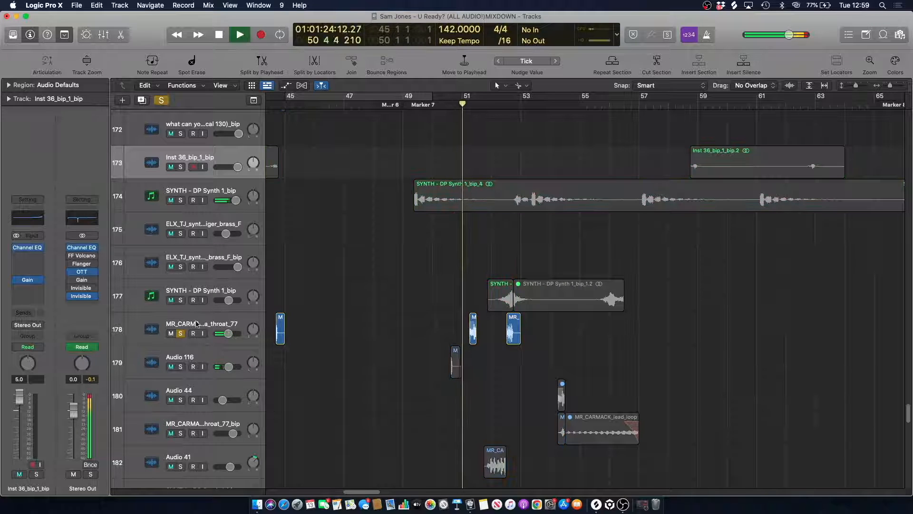
pyautogui.click(180, 467)
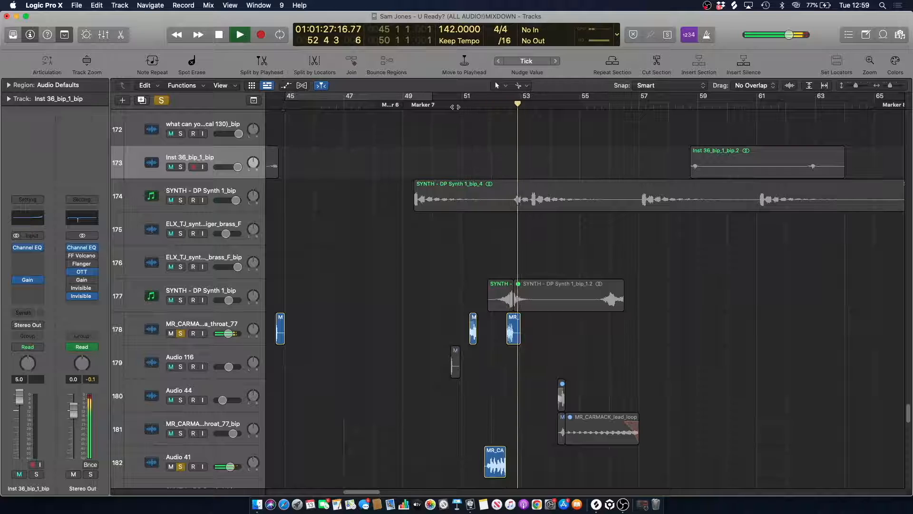
pyautogui.press('space')
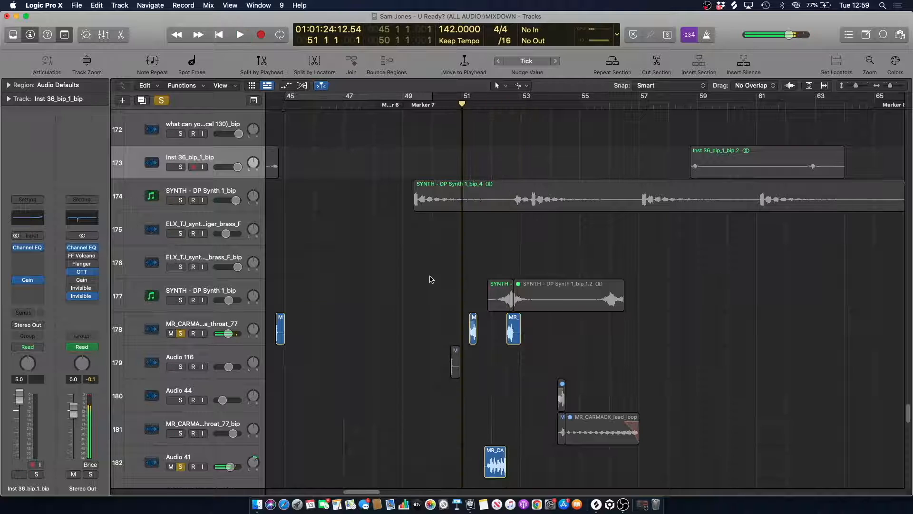
# - Add tracks 174, 177 and 179 to 181 to the solo and play the group from bar 49
pyautogui.click(181, 200)
pyautogui.click(182, 300)
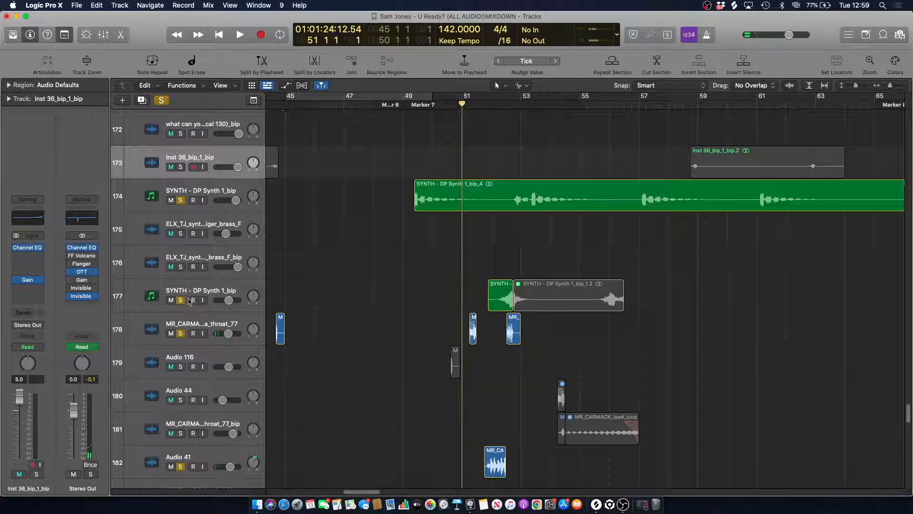
pyautogui.click(403, 104)
pyautogui.click(396, 105)
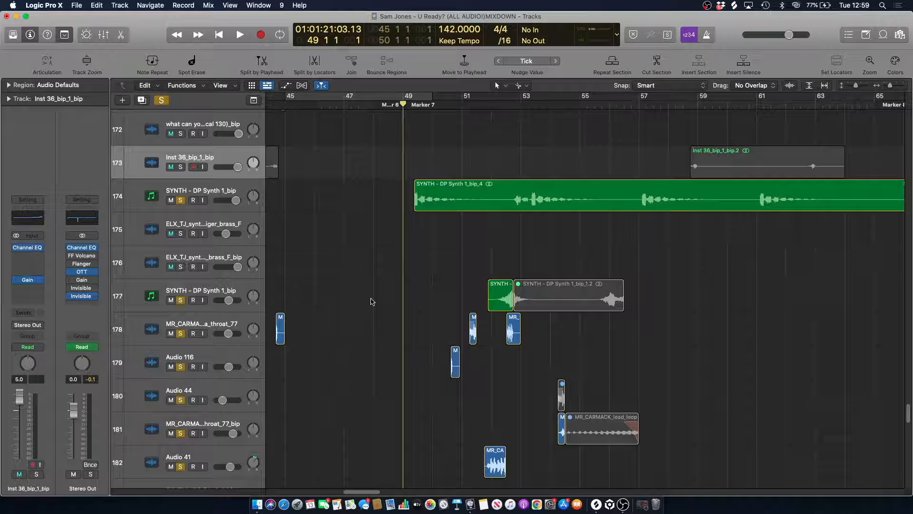
pyautogui.press('space')
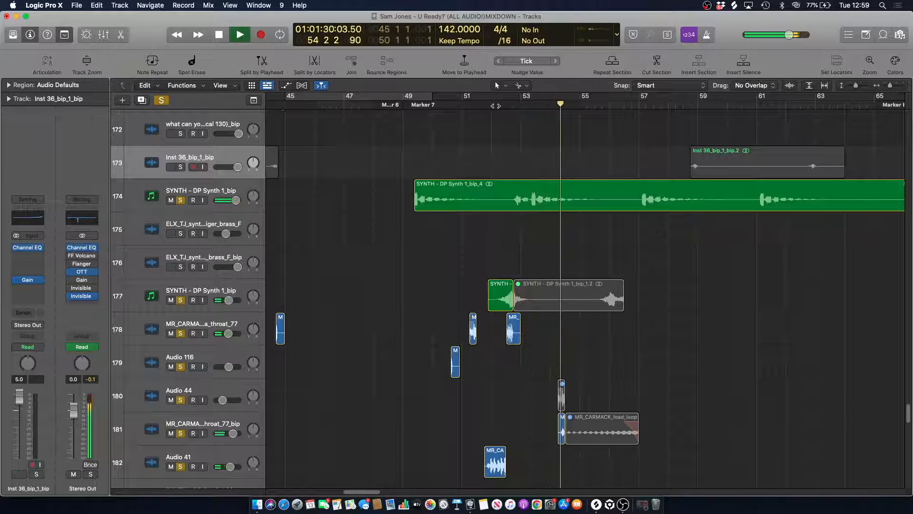
# - Clear all solos, play the full mix from bar 52, and stop after bar 54
pyautogui.click(161, 100)
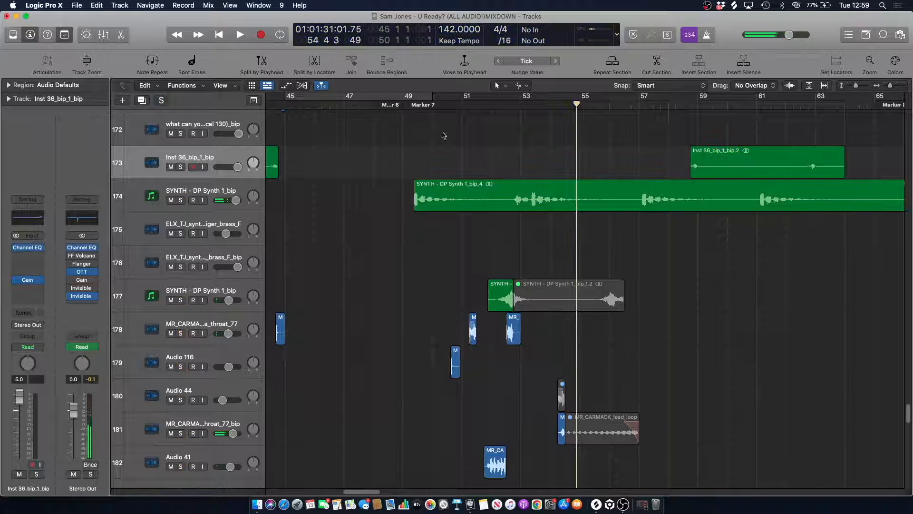
pyautogui.click(506, 100)
pyautogui.press('space')
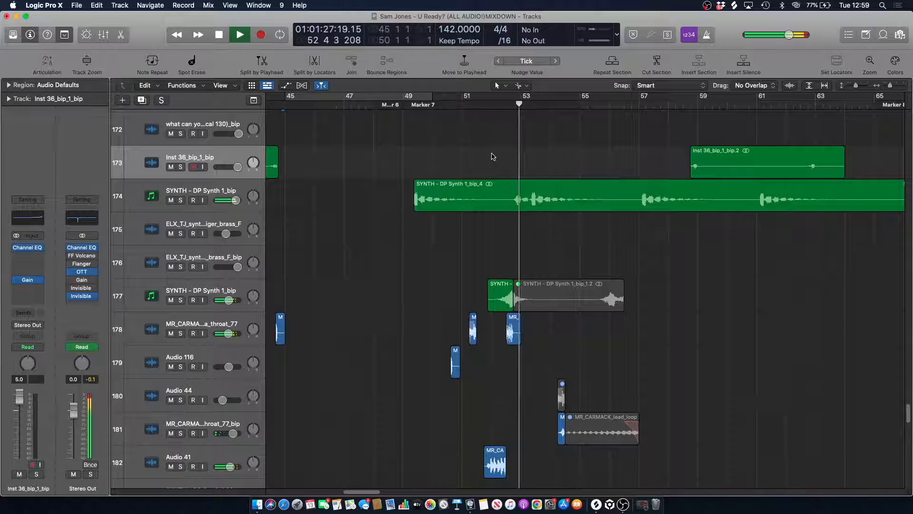
pyautogui.scroll(3, 492, 157)
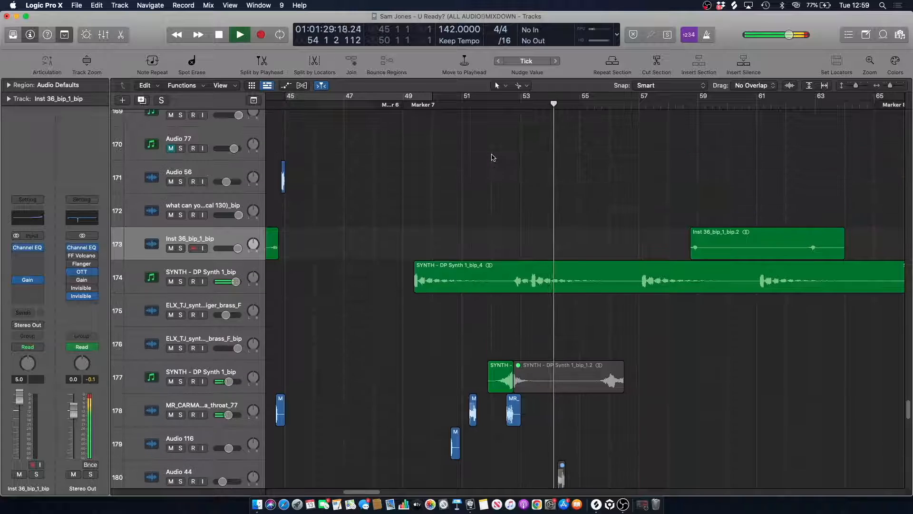
pyautogui.press('space')
# - Solo SJ Tech Stabs - 03 - A and play it from bar 48 beat 4, briefly soloing track 163 before adding Audio 31
pyautogui.click(395, 103)
pyautogui.scroll(15, 466, 195)
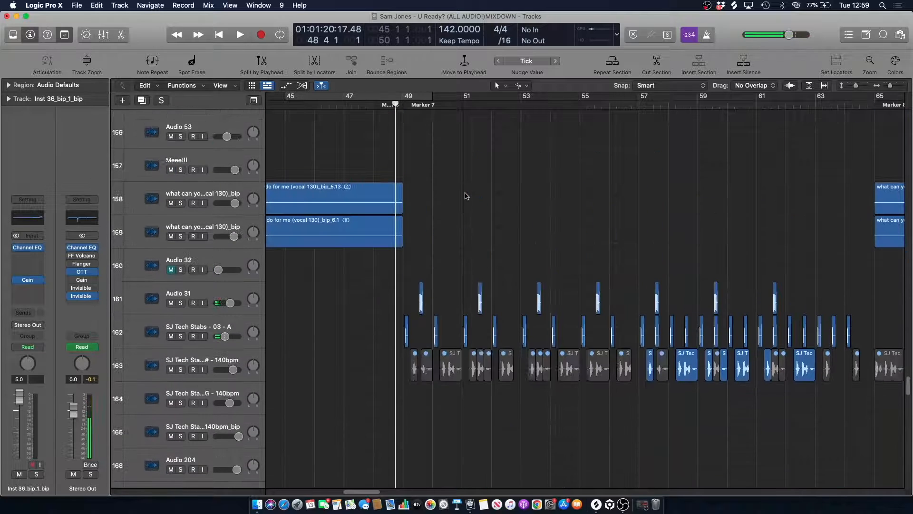
pyautogui.click(189, 329)
pyautogui.press('s')
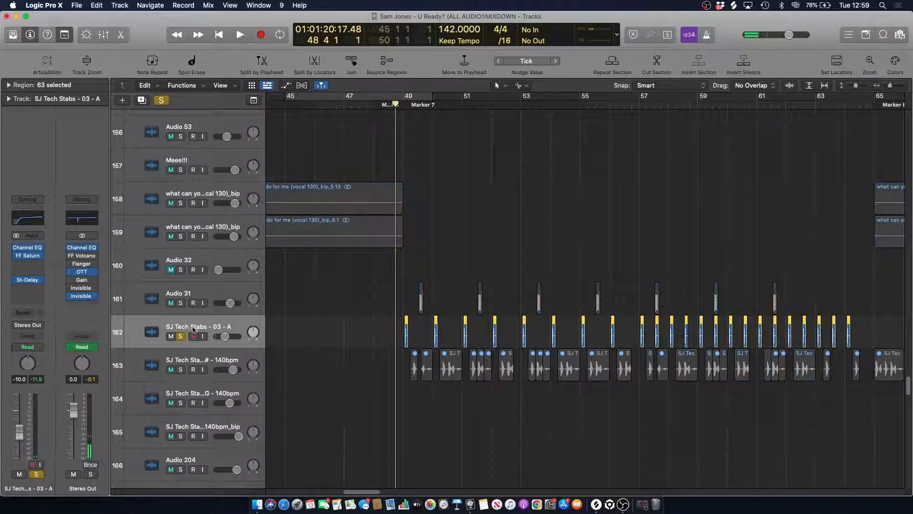
pyautogui.press('space')
pyautogui.click(181, 369)
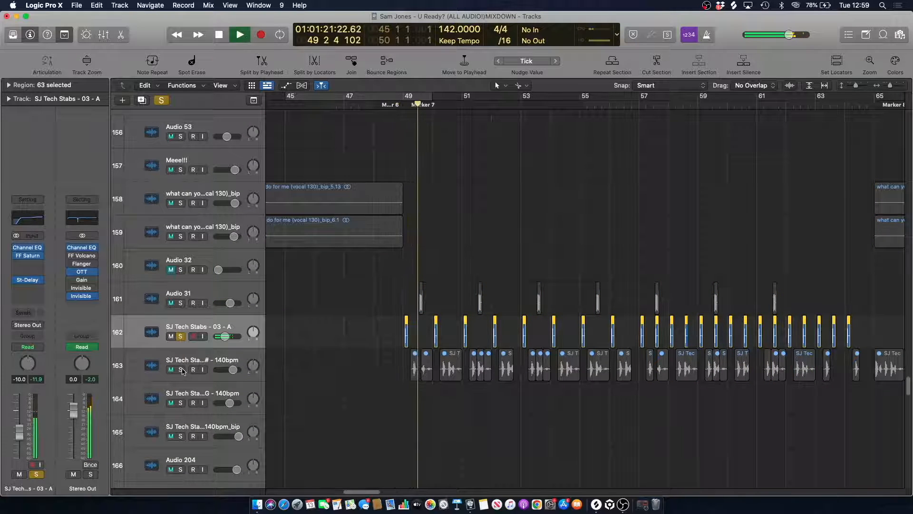
pyautogui.click(180, 370)
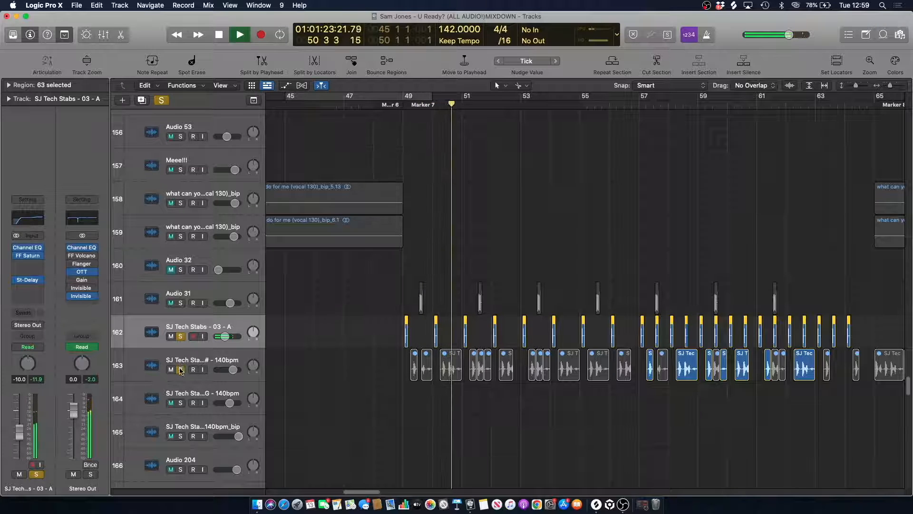
pyautogui.click(180, 302)
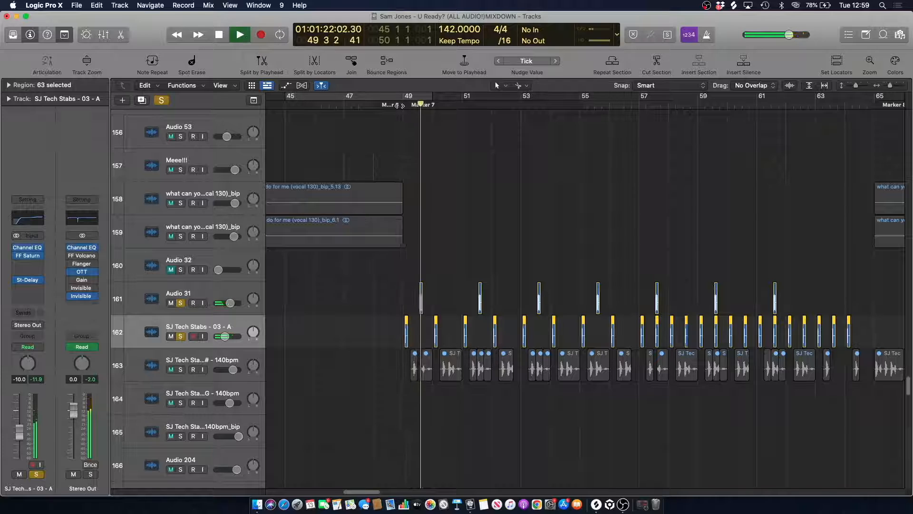
# - Clear the solos and replay the full mix from bar 48 while looking through the vocal, guitar, bass and synth tracks
pyautogui.click(162, 99)
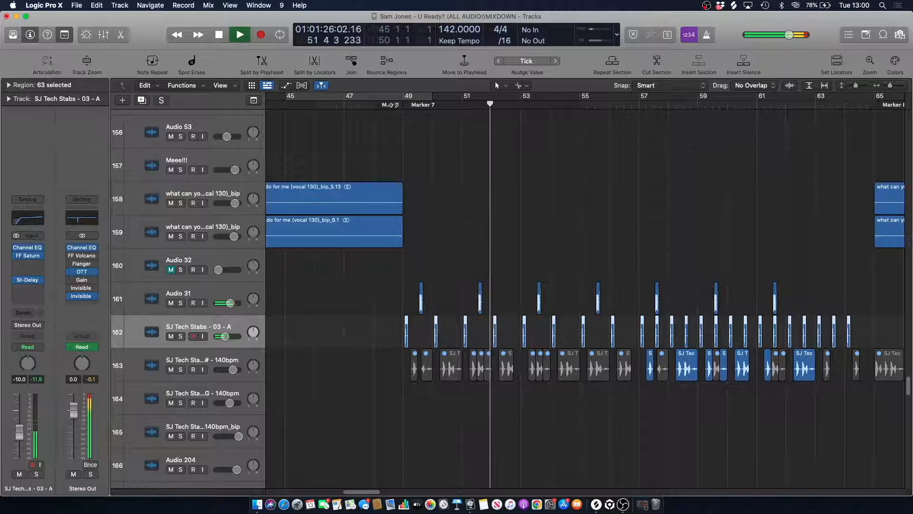
pyautogui.click(391, 105)
pyautogui.scroll(12, 439, 198)
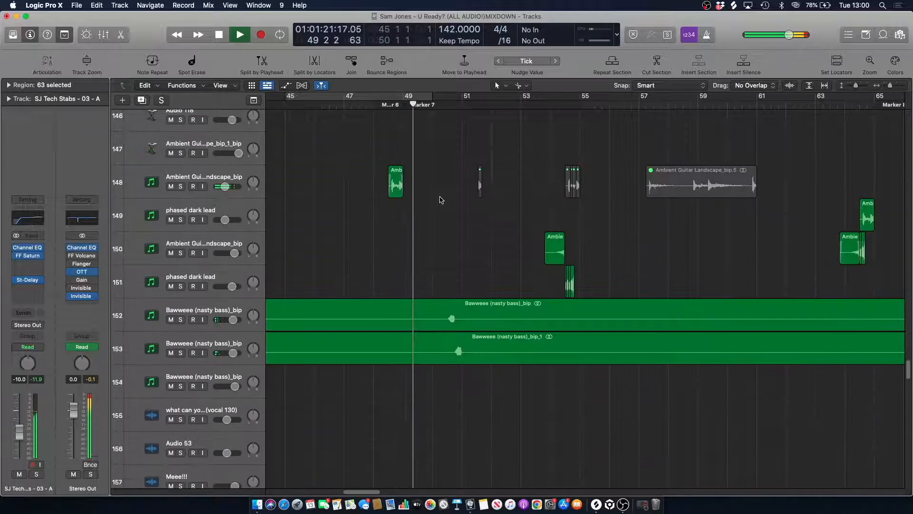
pyautogui.scroll(20, 440, 205)
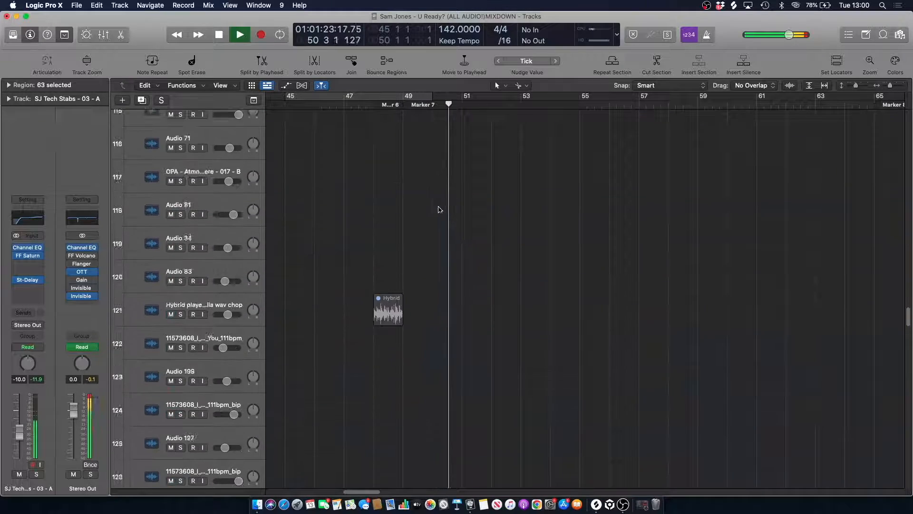
pyautogui.scroll(-20, 438, 210)
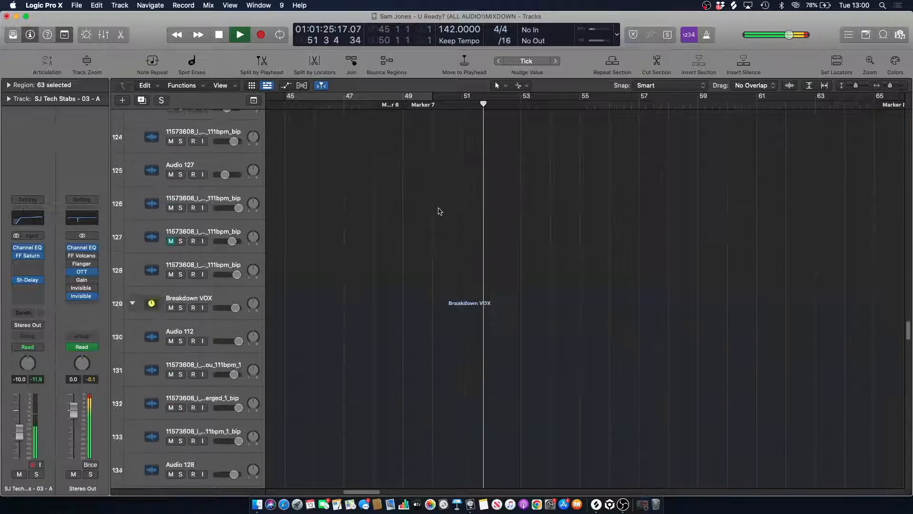
pyautogui.scroll(-20, 439, 211)
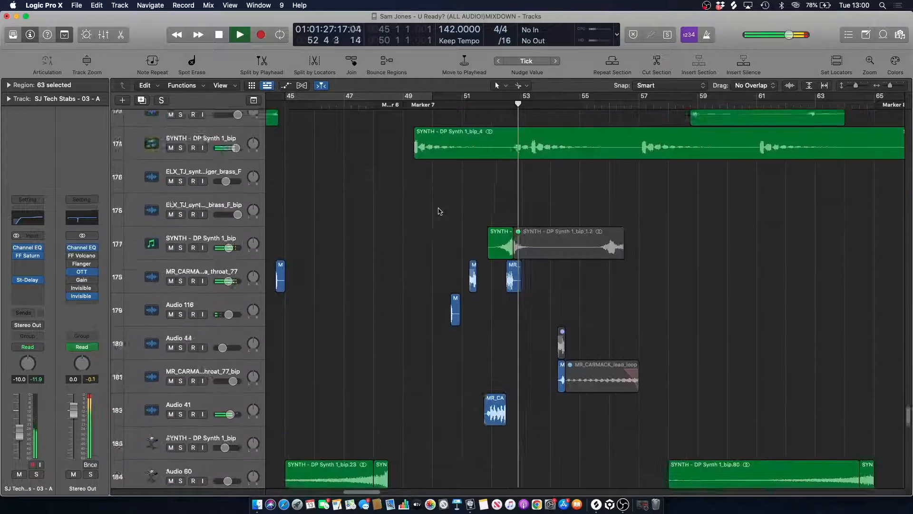
# - Replay the full mix from just before bar 51 and examine the fills and synth regions on tracks 180 to 190
pyautogui.scroll(-2, 439, 211)
pyautogui.scroll(2, 439, 210)
pyautogui.click(457, 104)
pyautogui.scroll(-2, 456, 242)
pyautogui.scroll(-5, 454, 241)
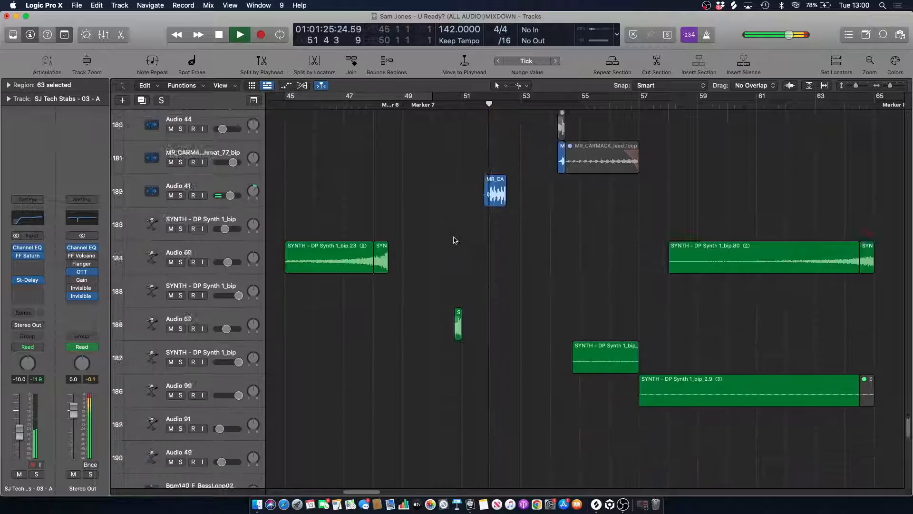
# - Solo the DP Synth 1_bip track 187, play it around bars 54 to 56, and clear the solo after stopping
pyautogui.scroll(-20, 453, 241)
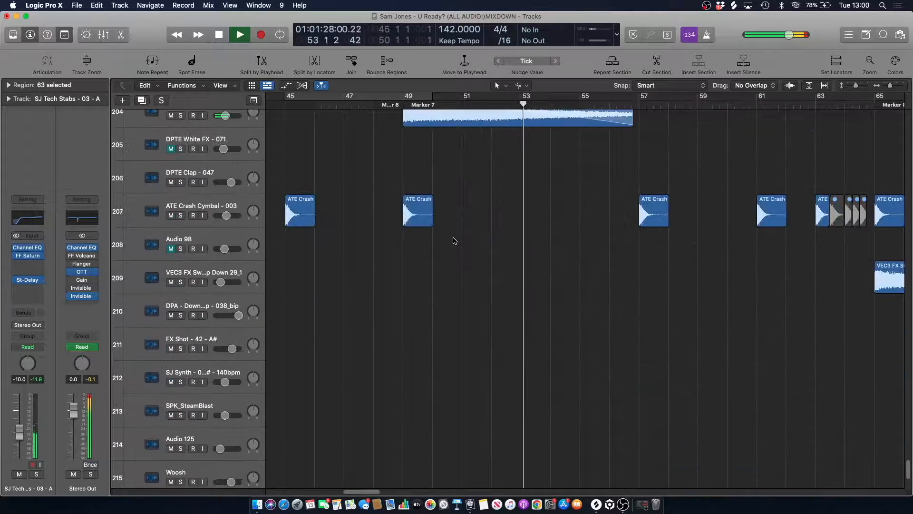
pyautogui.scroll(20, 454, 240)
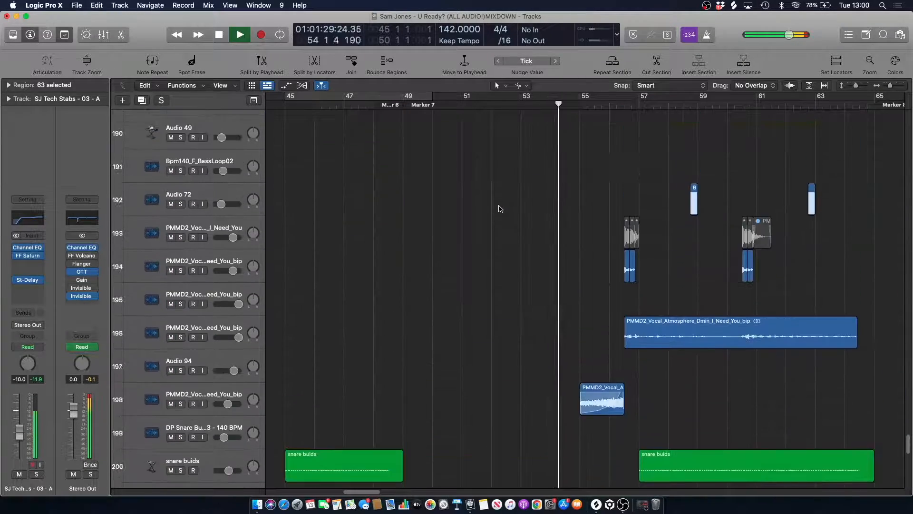
pyautogui.scroll(3, 497, 215)
pyautogui.scroll(-5, 498, 215)
pyautogui.scroll(-2, 498, 214)
pyautogui.click(556, 103)
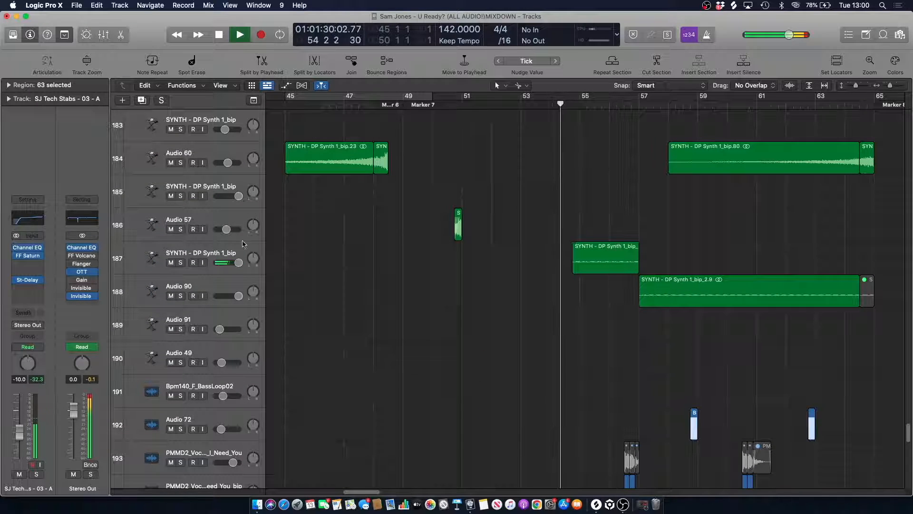
pyautogui.click(196, 253)
pyautogui.press('s')
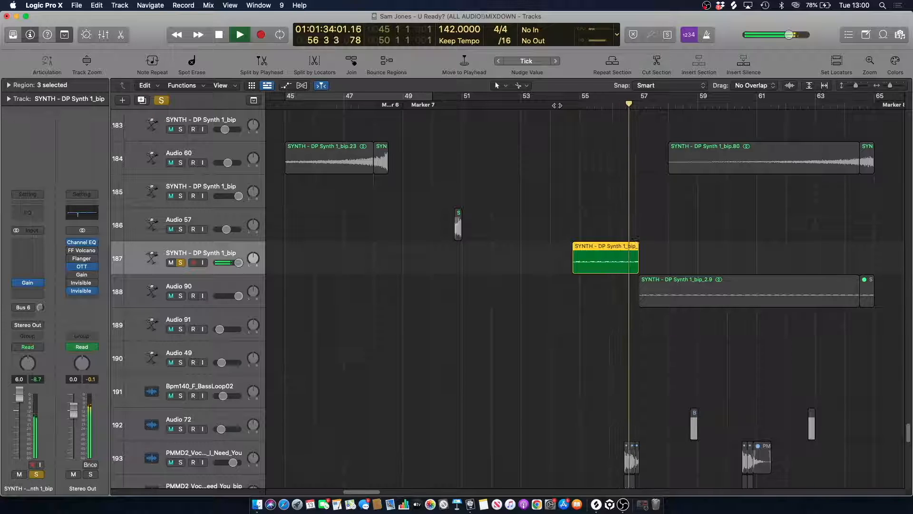
pyautogui.press('space')
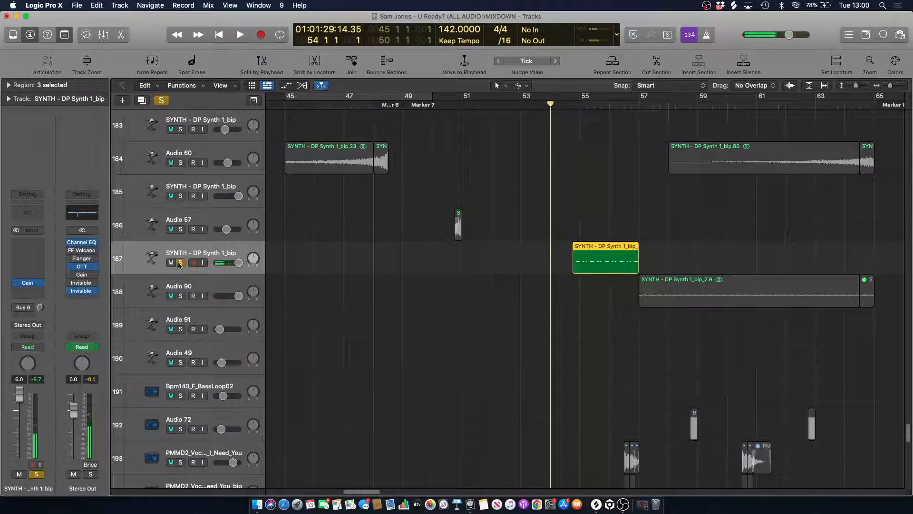
pyautogui.click(180, 264)
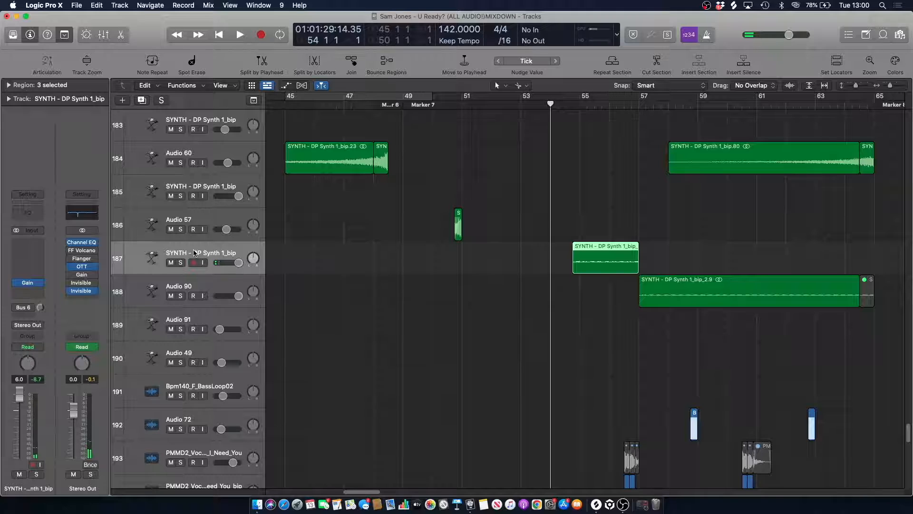
# - Play from bar 47 with Audio 60 soloed to hear its rising synth, and clear the solo after stopping
pyautogui.click(522, 103)
pyautogui.click(347, 103)
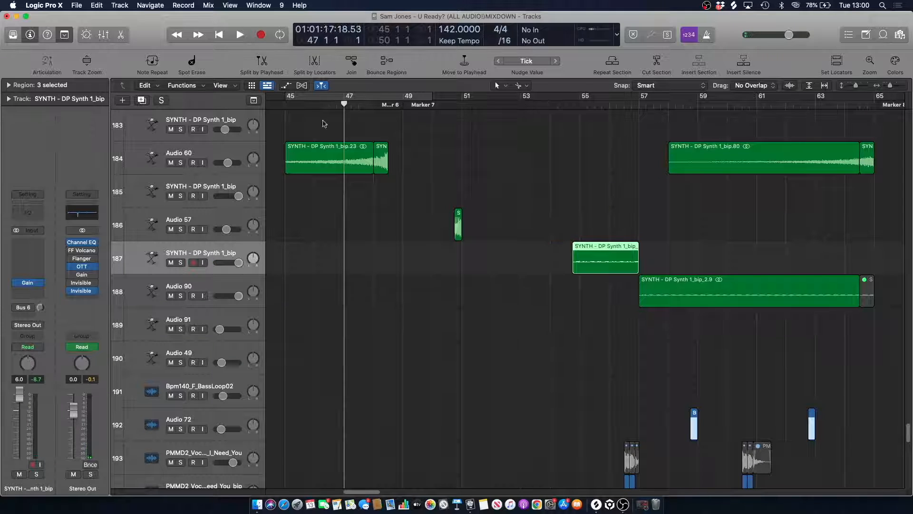
pyautogui.press('space')
pyautogui.click(182, 163)
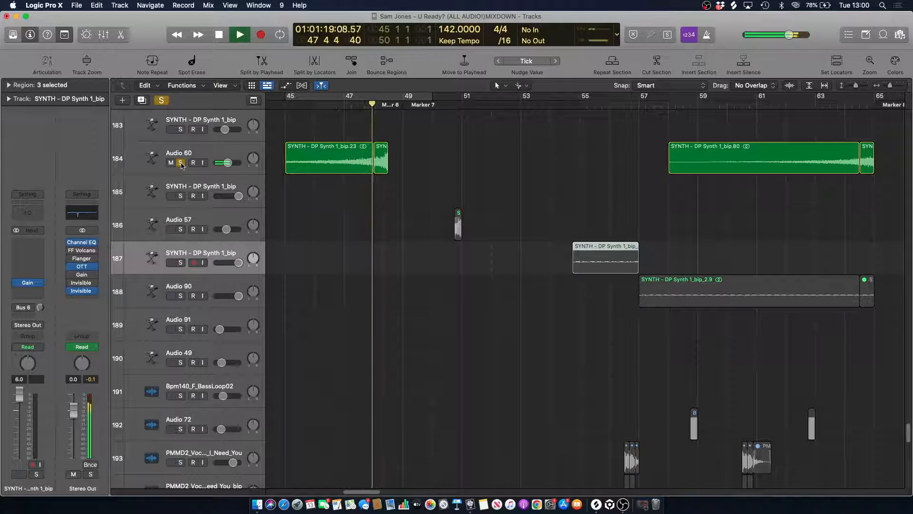
pyautogui.press('space')
pyautogui.click(182, 163)
# - Replay synth track 187 soloed from just before bar 55, and clear its solo to compare it with the full mix
pyautogui.click(565, 103)
pyautogui.click(181, 263)
pyautogui.press('space')
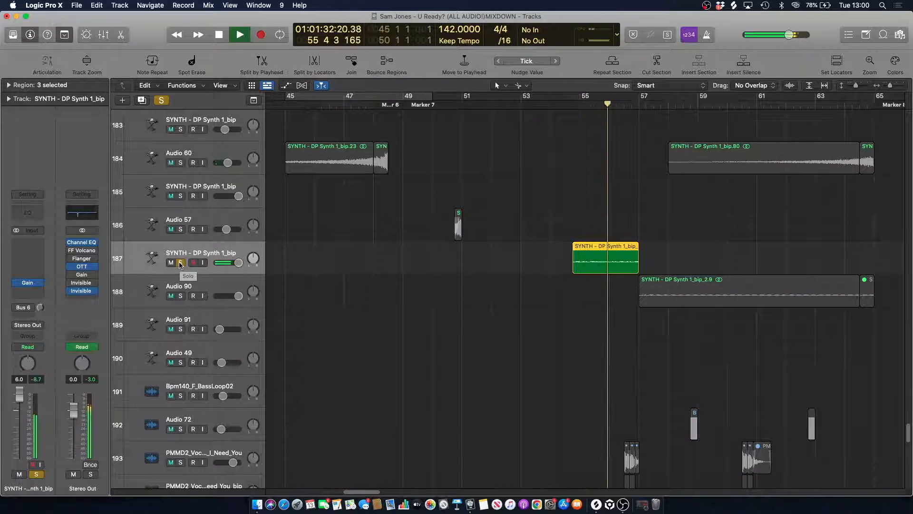
pyautogui.press('s')
pyautogui.scroll(-4, 547, 233)
pyautogui.press('space')
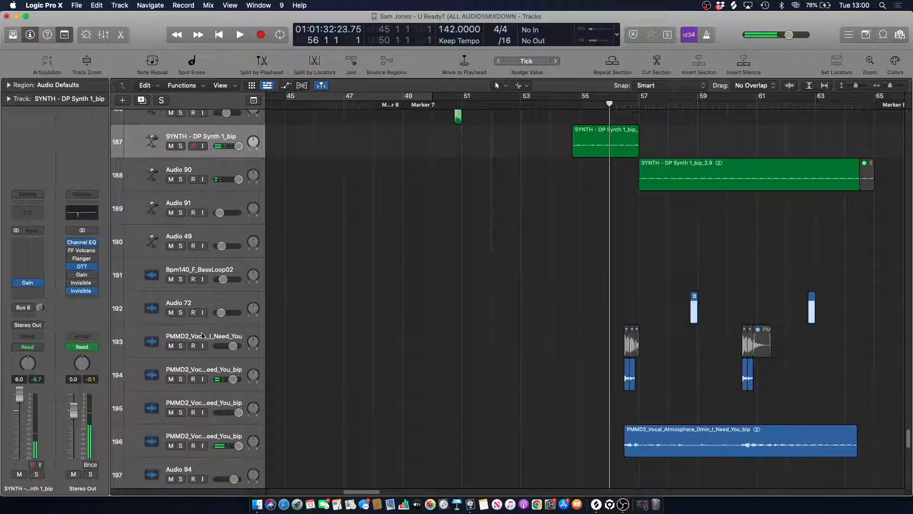
# - Briefly solo vocal track 193, replace it with solos on tracks 194 and 196, and play them into bar 57
pyautogui.click(203, 336)
pyautogui.scroll(-4, 424, 281)
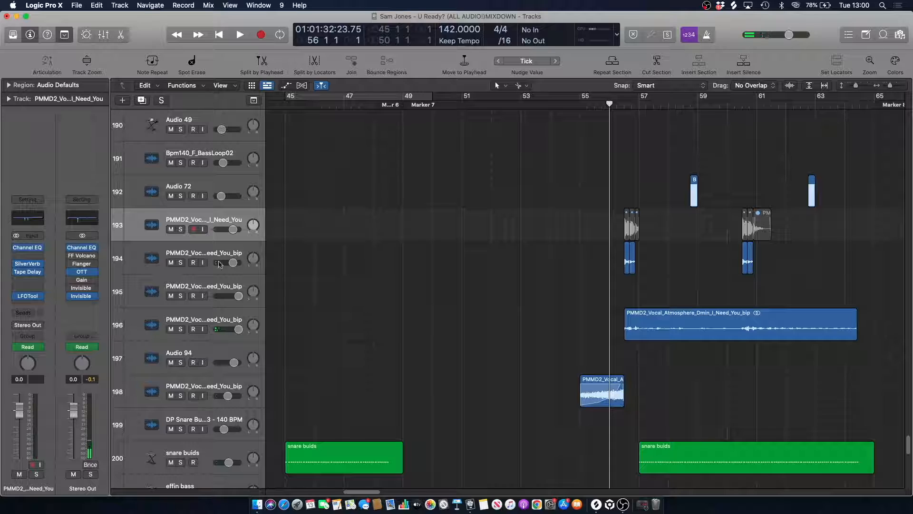
pyautogui.click(181, 229)
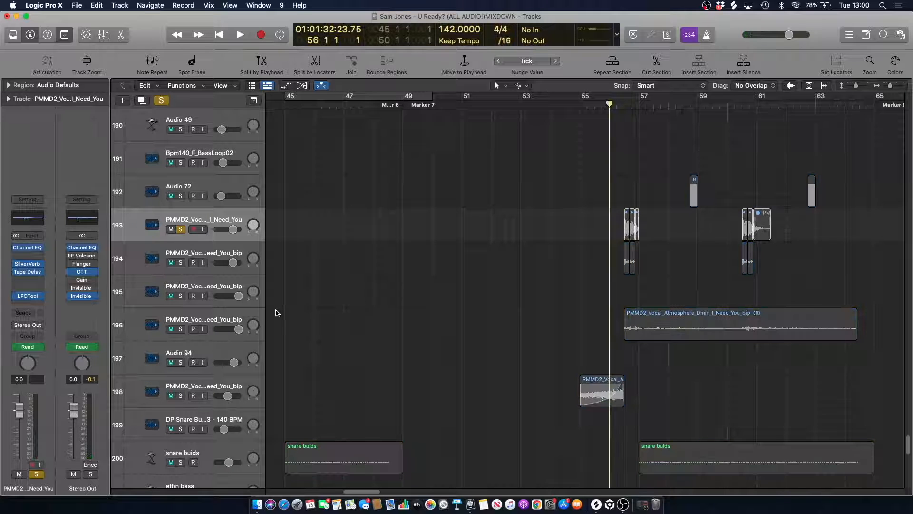
pyautogui.click(180, 230)
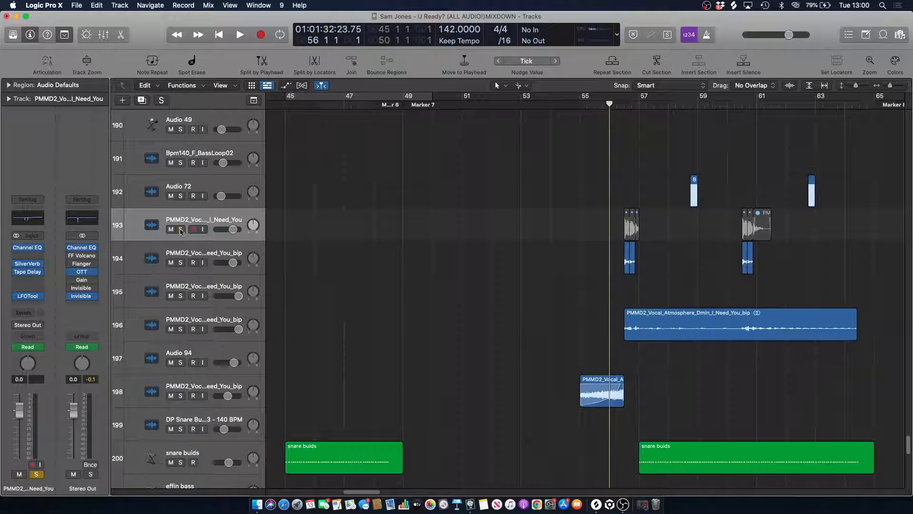
pyautogui.click(181, 263)
pyautogui.click(180, 329)
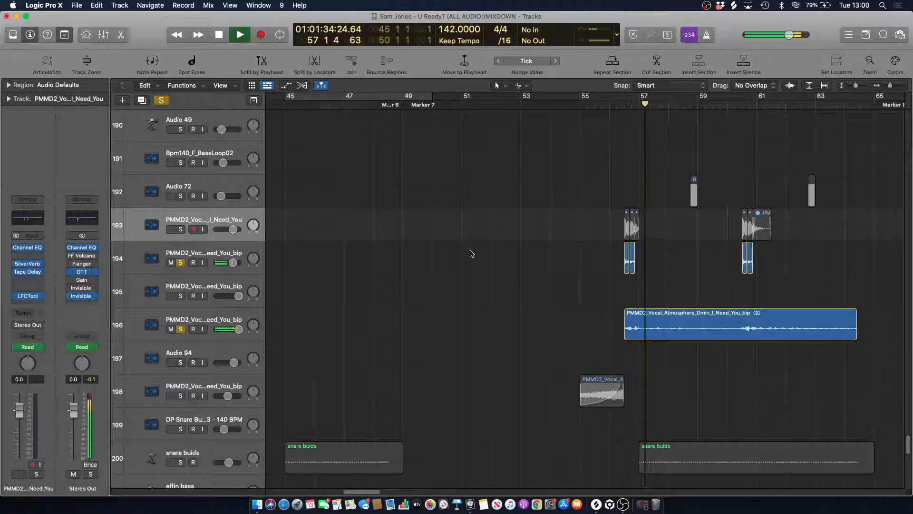
pyautogui.press('space')
# - Remove track 196 from the solo and play vocal track 194 alone from bar 56 beat 2
pyautogui.click(619, 106)
pyautogui.click(182, 329)
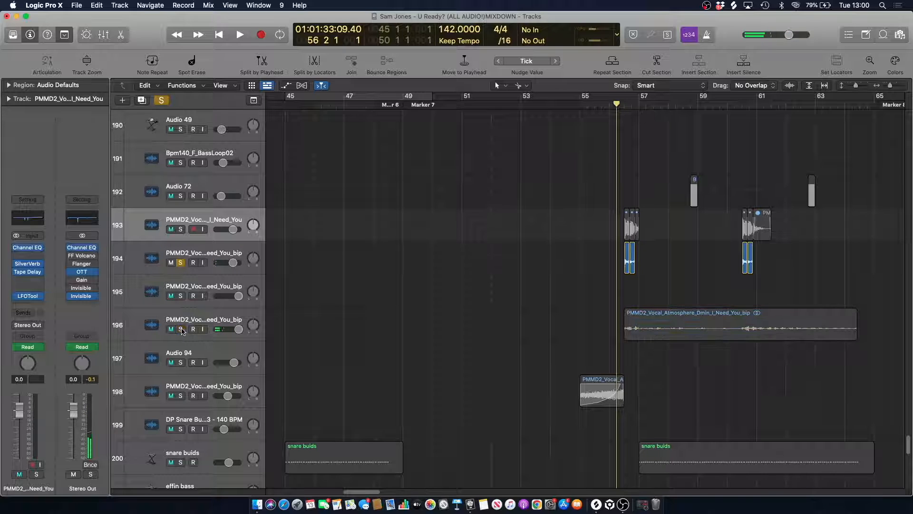
pyautogui.press('space')
pyautogui.press('space')
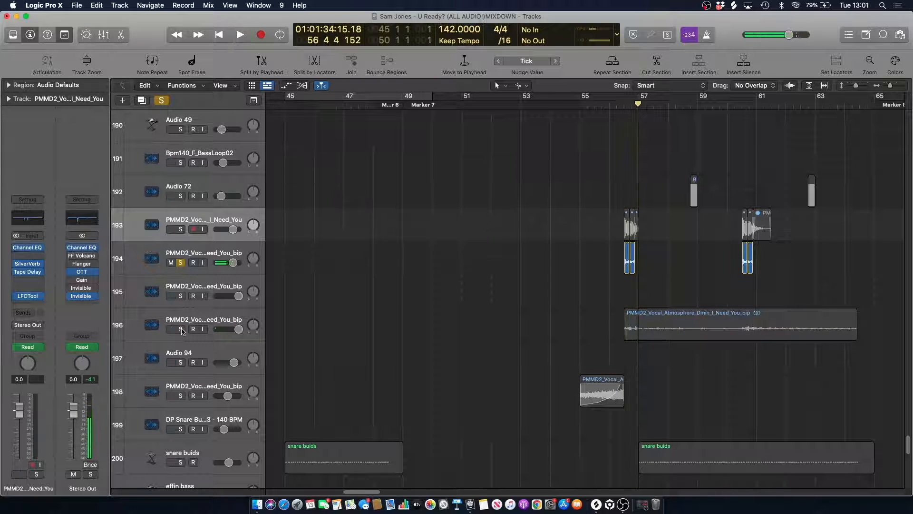
# - Solo track 196 together with track 194 again and replay both vocals from bar 56 beat 2
pyautogui.click(181, 329)
pyautogui.click(616, 105)
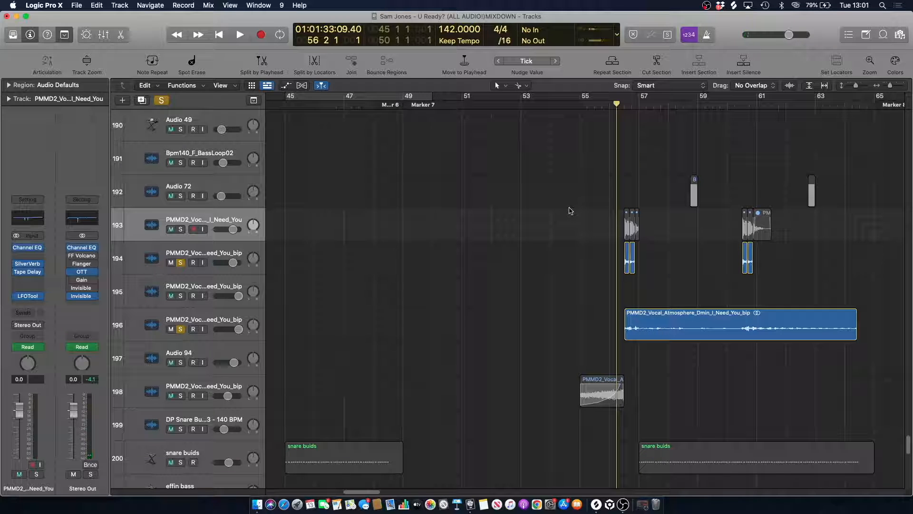
pyautogui.press('space')
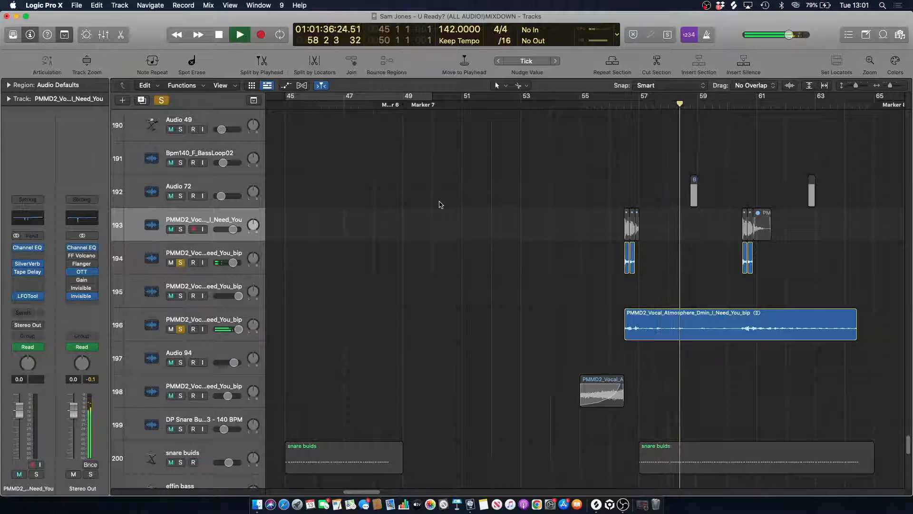
# - Clear all solos, replay the full mix from about bar 58, and briefly solo Audio 72
pyautogui.click(161, 101)
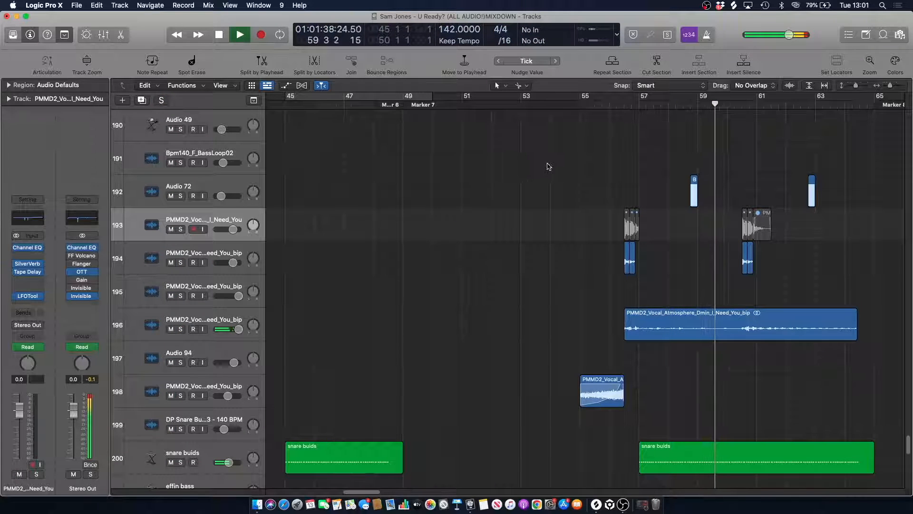
pyautogui.click(676, 103)
pyautogui.click(181, 196)
pyautogui.click(181, 196)
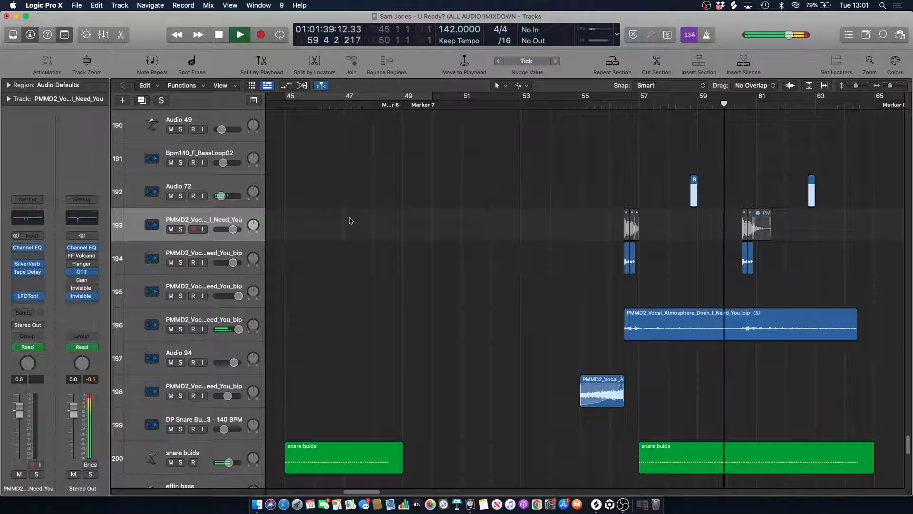
# - Solo vocal track 194 during playback, stop, and return the playhead to bar 60
pyautogui.click(181, 262)
pyautogui.press('space')
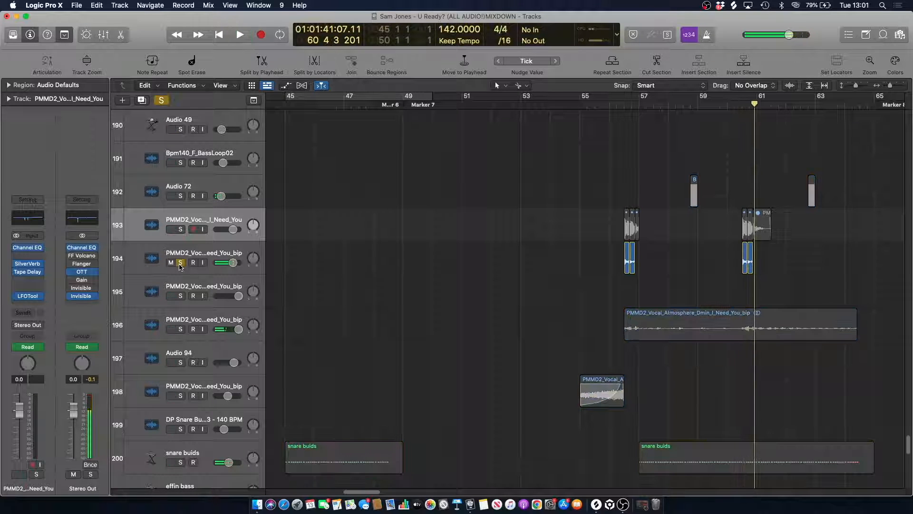
pyautogui.click(725, 104)
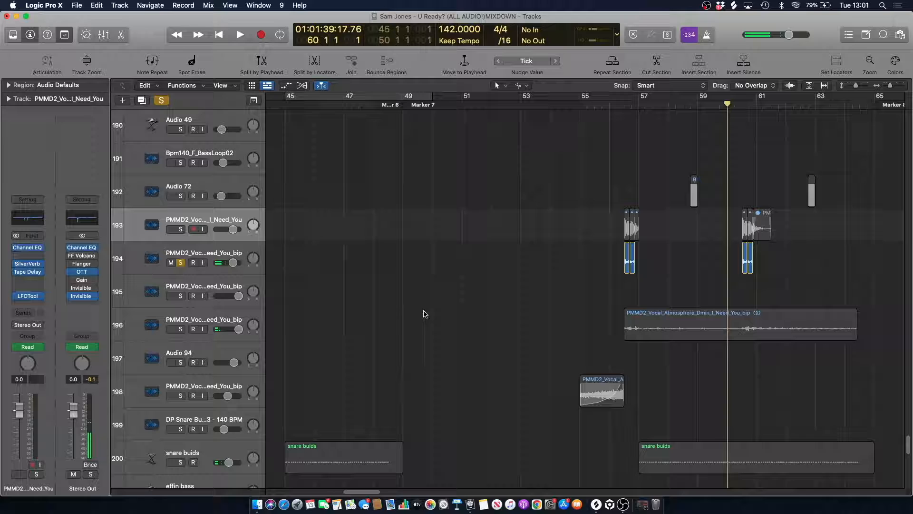
# - Switch the solo from track 194 to 196 and play the atmosphere vocal from bar 56 beat 4 and from bar 60
pyautogui.click(180, 329)
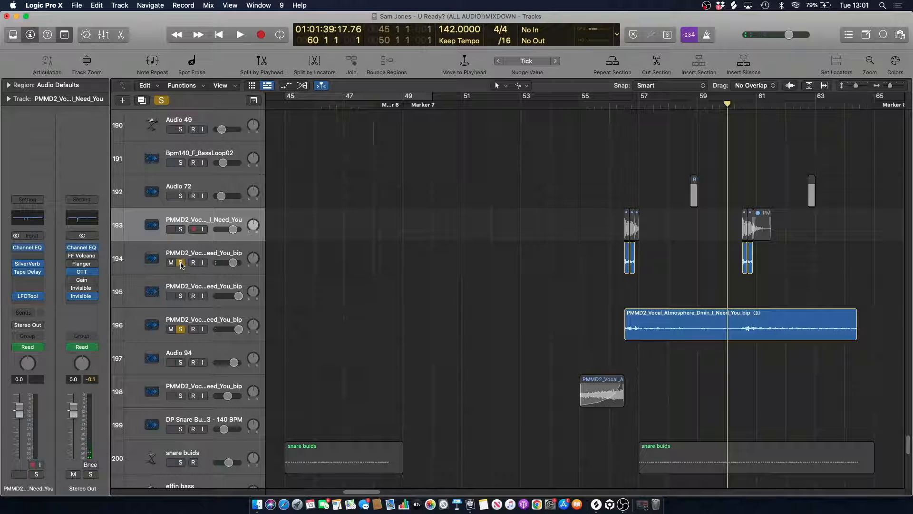
pyautogui.click(180, 262)
pyautogui.click(214, 327)
pyautogui.click(627, 104)
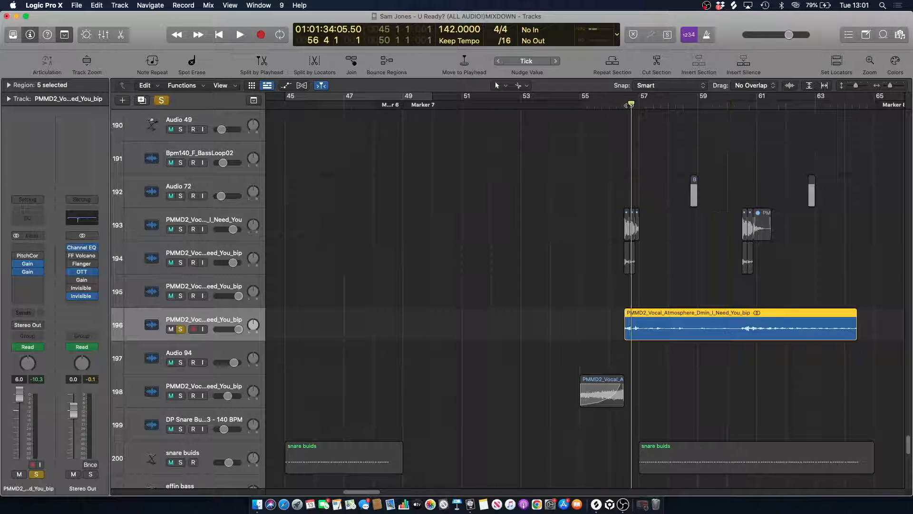
pyautogui.press('space')
pyautogui.click(721, 104)
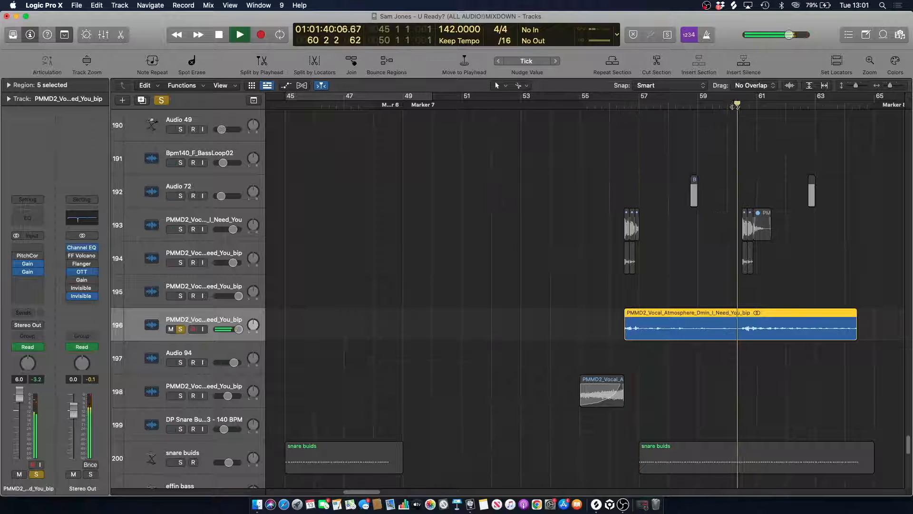
pyautogui.press('space')
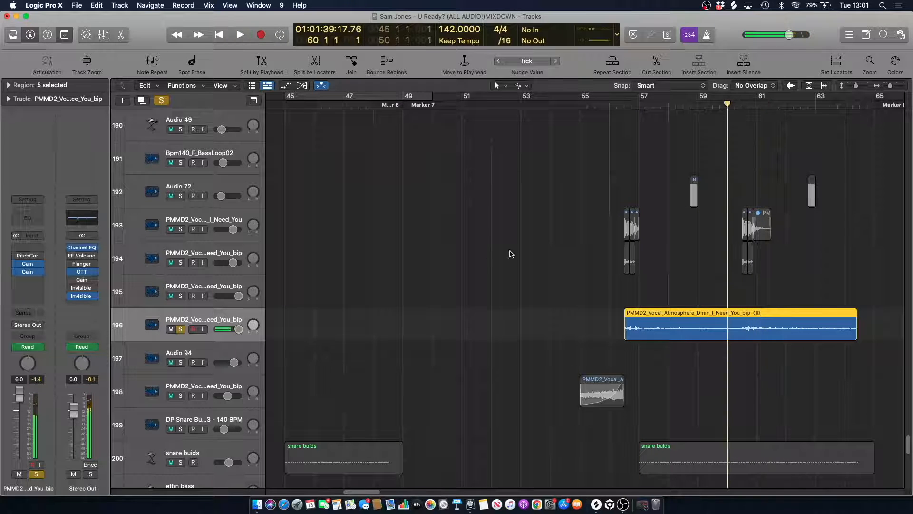
# - Clear the solo, play the full mix from bars 60 and 56, and look back through the tracks to the SJ Tech Stabs
pyautogui.click(409, 254)
pyautogui.click(180, 330)
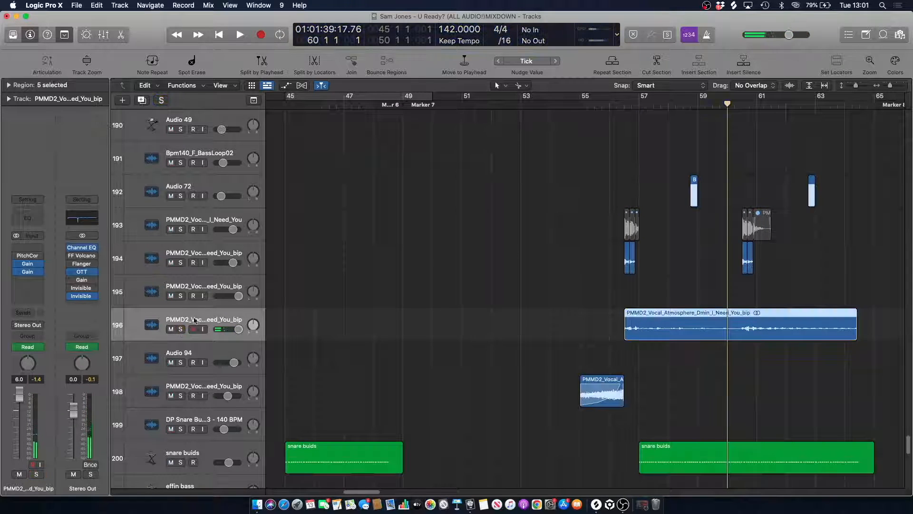
pyautogui.press('space')
pyautogui.click(690, 137)
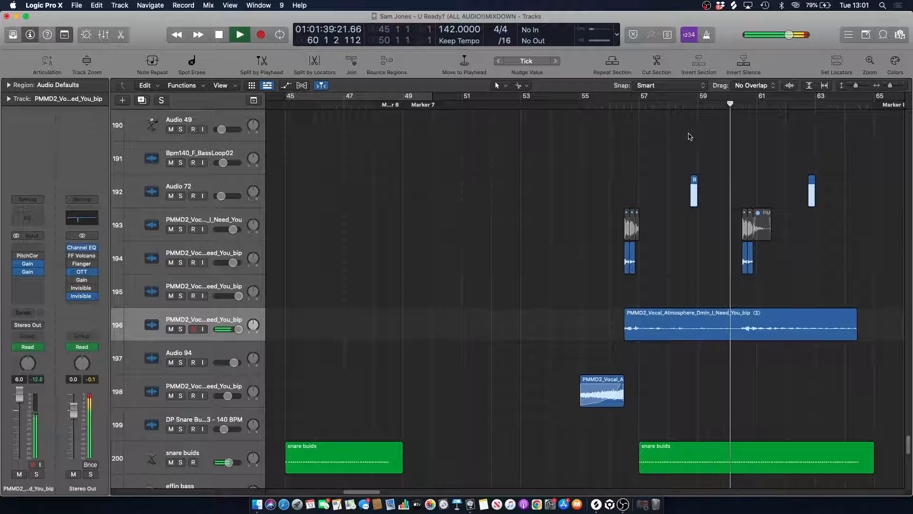
pyautogui.click(608, 101)
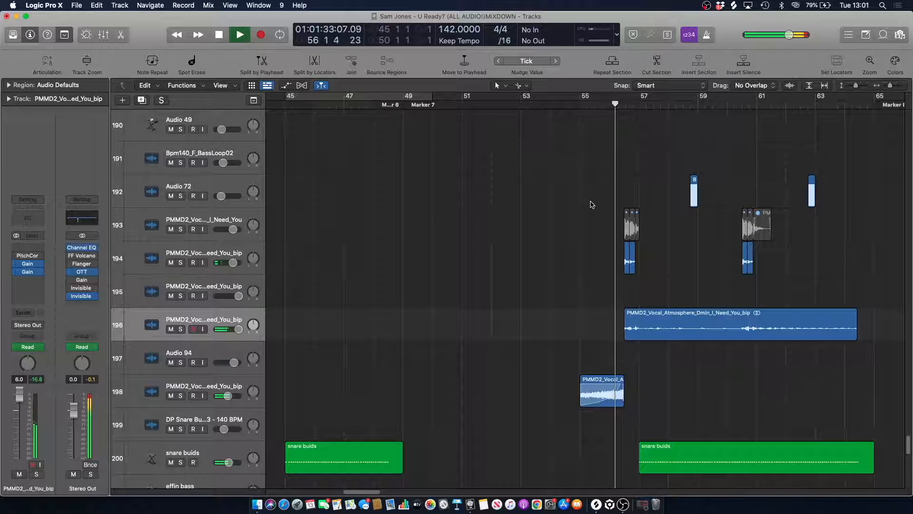
pyautogui.scroll(7, 593, 204)
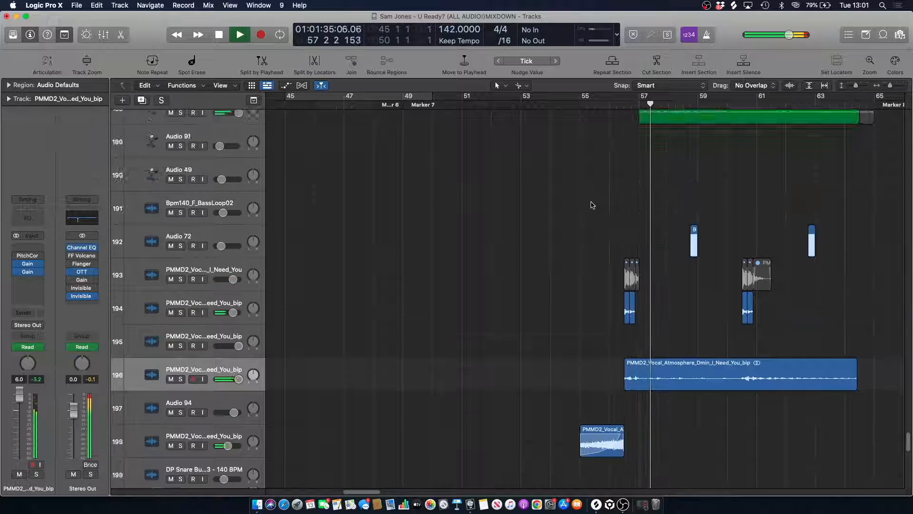
pyautogui.scroll(15, 592, 206)
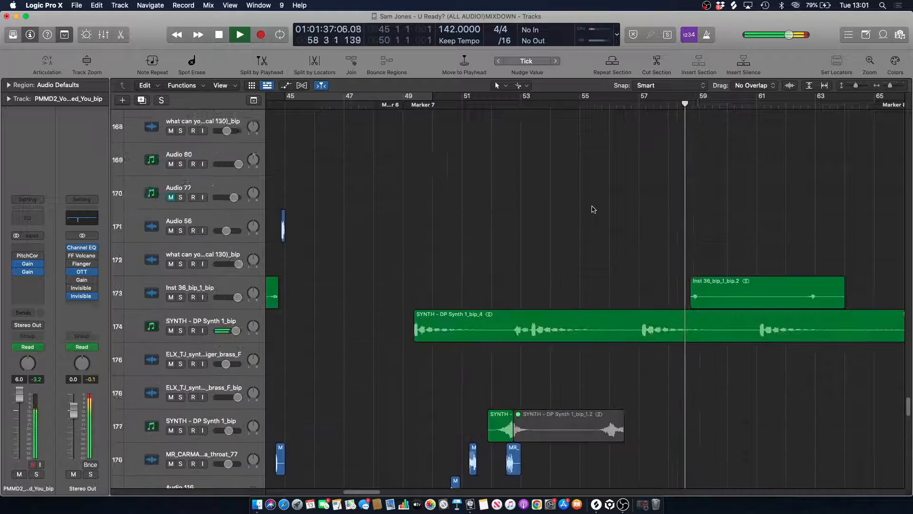
pyautogui.scroll(5, 592, 207)
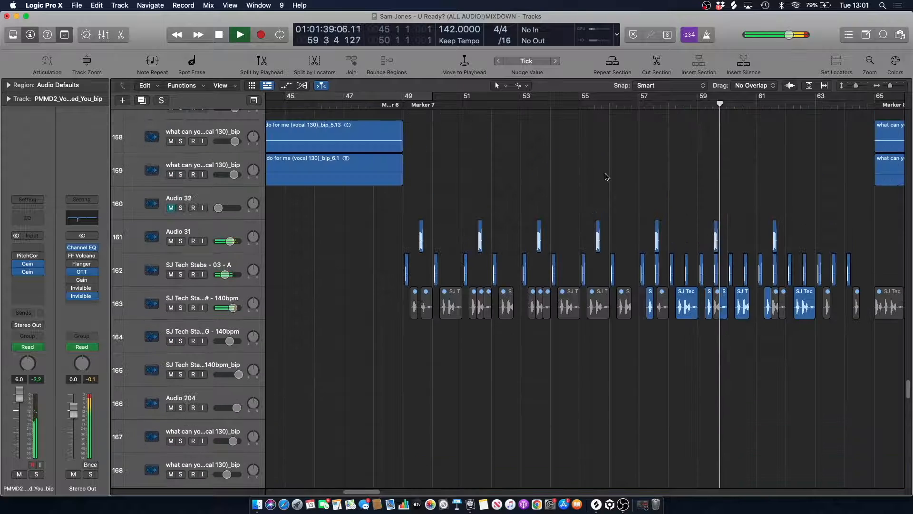
pyautogui.press('space')
# - Solo the SJ Tech Stabs track 163 and play it from bar 56 beat 4
pyautogui.click(624, 104)
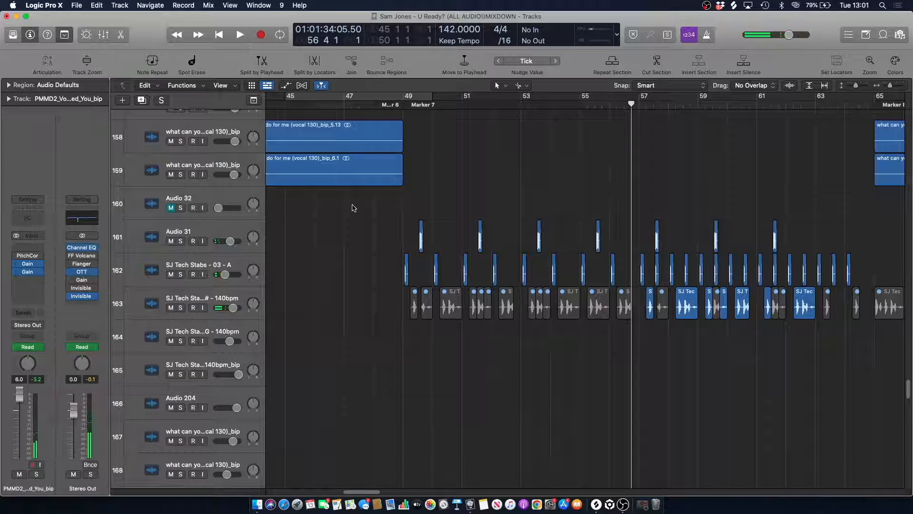
pyautogui.moveTo(180, 308); pyautogui.dragTo(180, 274)
pyautogui.press('space')
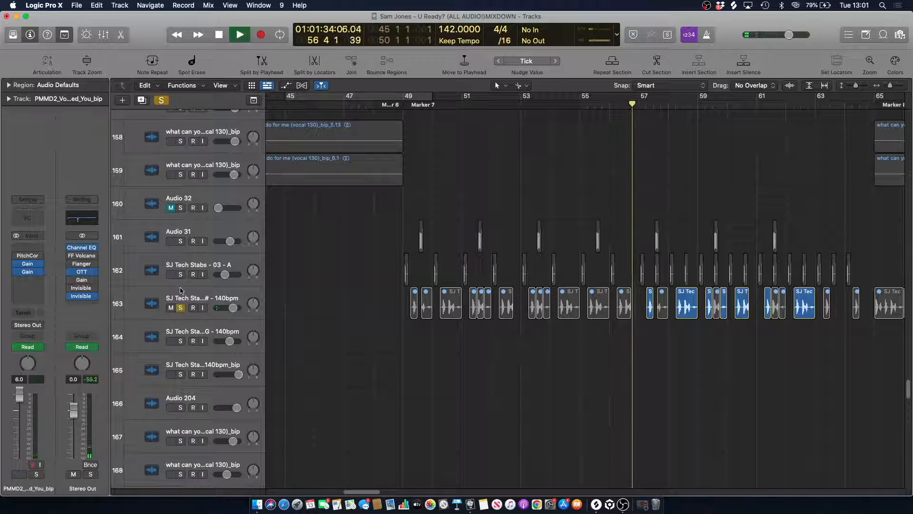
# - Solo the Audio 31 and SJ Tech Stabs - 03 - A tracks to hear the stab layers together, and clear all solos
pyautogui.click(181, 242)
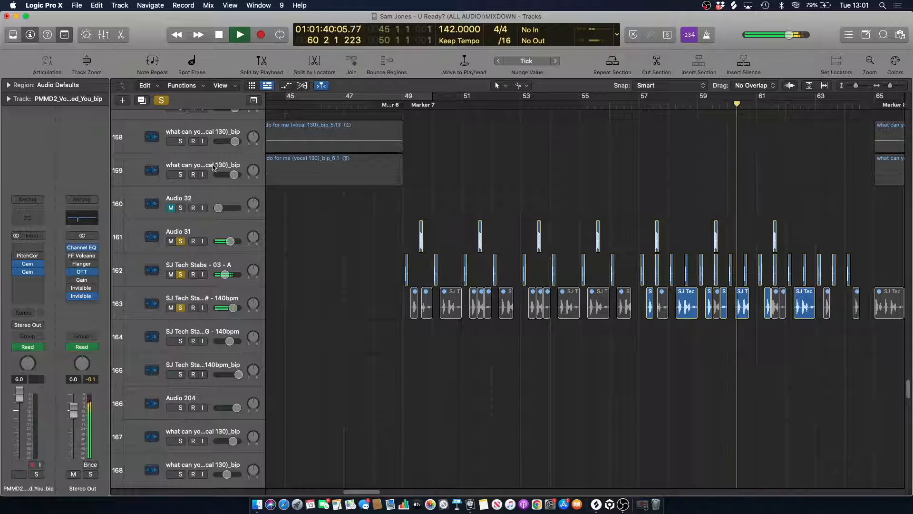
pyautogui.click(162, 100)
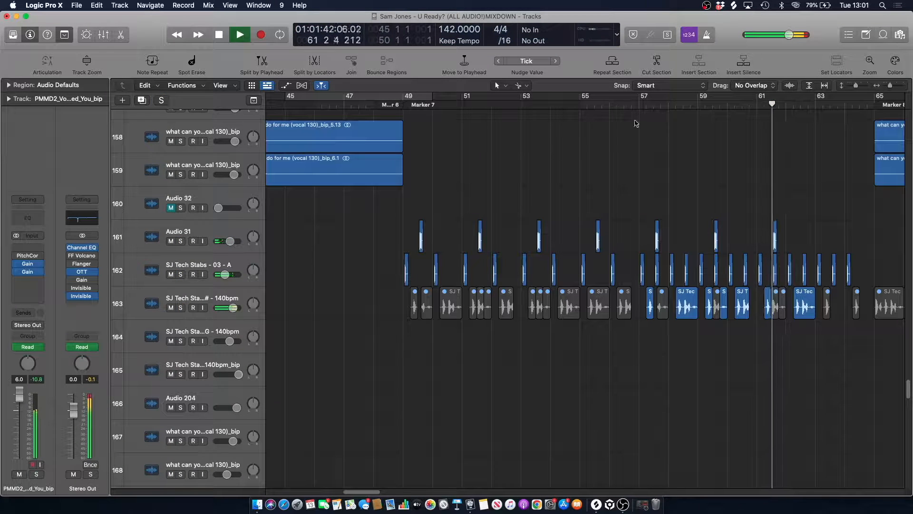
# - Look through the tracks playing between Marker 7 and Marker 8, from the tech stabs up to the hats and percussion
pyautogui.scroll(20, 620, 114)
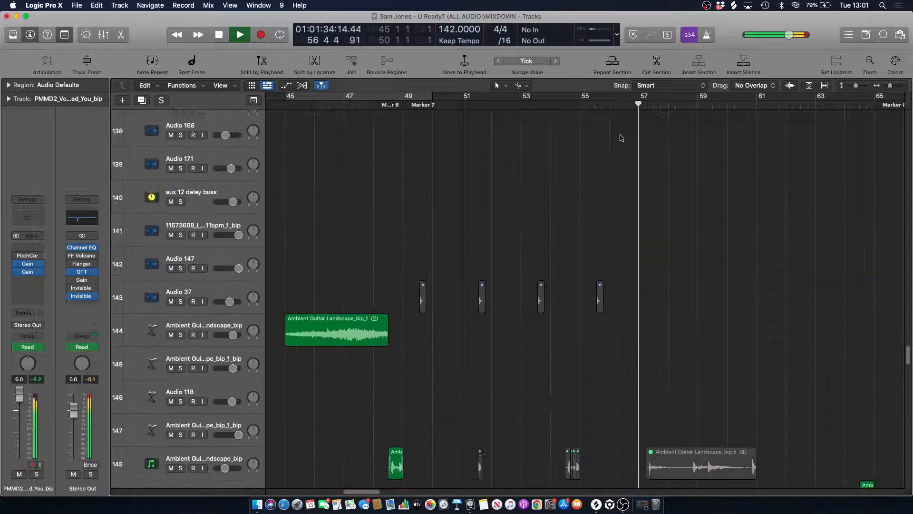
pyautogui.scroll(20, 621, 139)
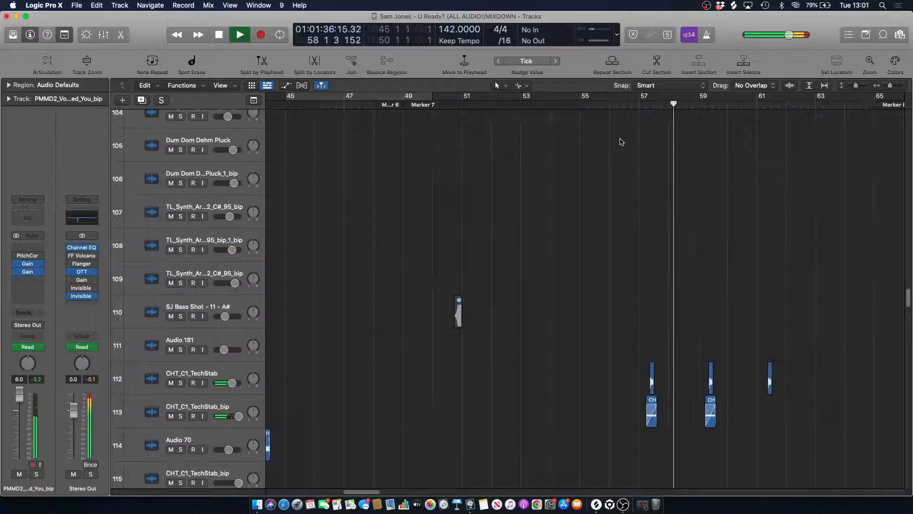
pyautogui.scroll(-3, 620, 141)
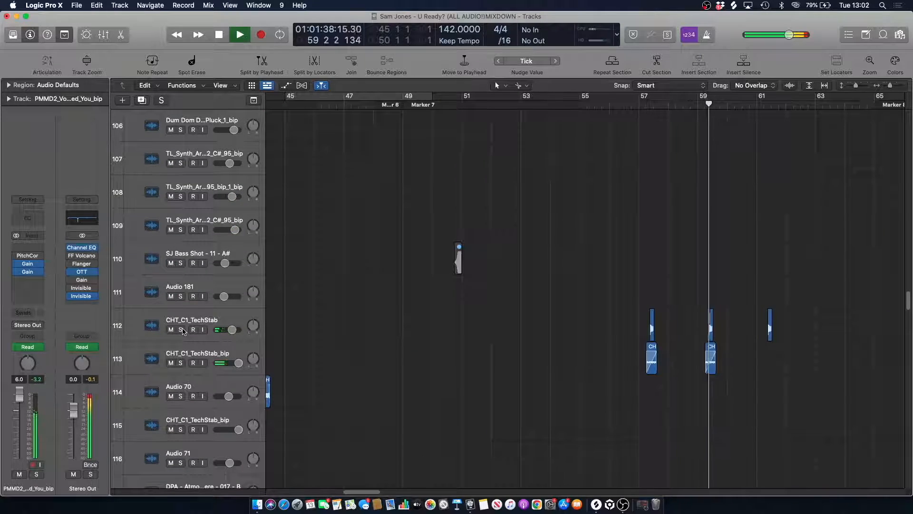
pyautogui.scroll(20, 638, 133)
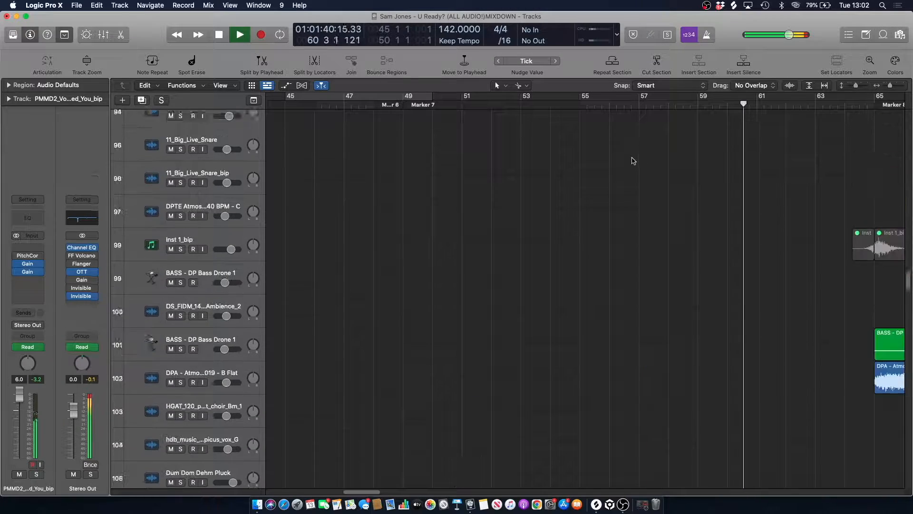
pyautogui.scroll(20, 631, 169)
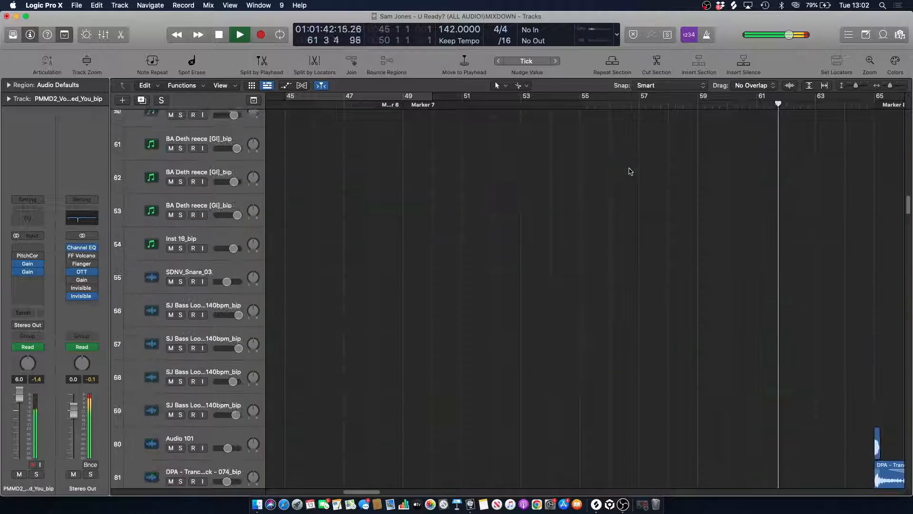
pyautogui.scroll(10, 629, 172)
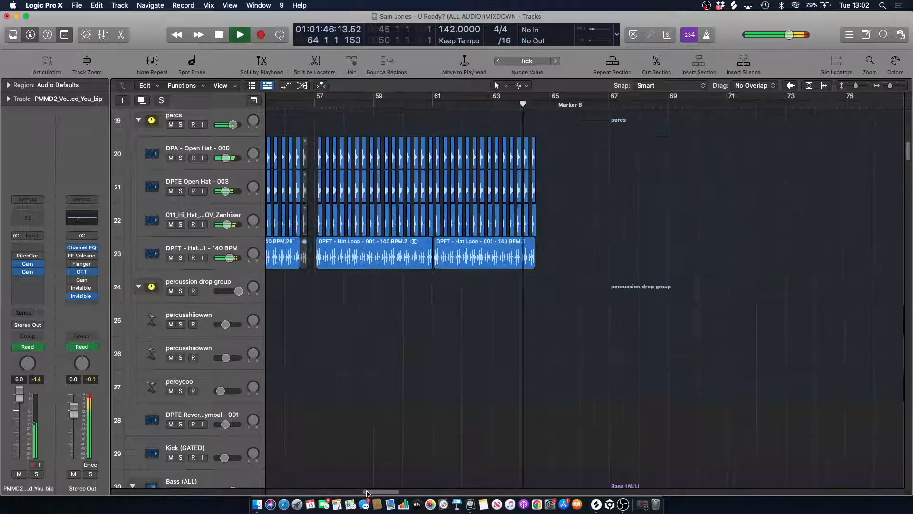
pyautogui.hscroll(-10, 380, 479)
pyautogui.moveTo(370, 492); pyautogui.dragTo(386, 493)
# - Stop playback, place the playhead just before bar 61, and examine the tracks from percussion through synths, vocals and crash cymbals
pyautogui.press('space')
pyautogui.click(556, 103)
pyautogui.scroll(-3, 581, 290)
pyautogui.scroll(-20, 580, 289)
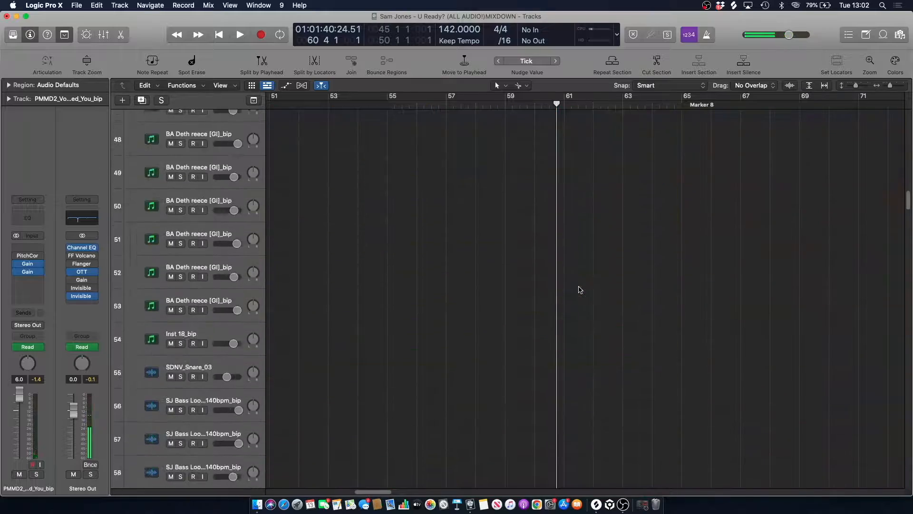
pyautogui.scroll(-20, 579, 289)
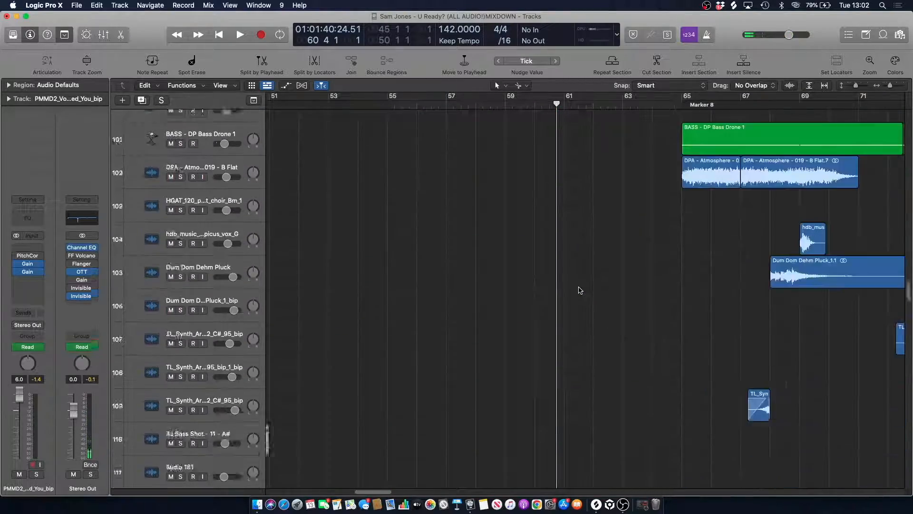
pyautogui.scroll(-15, 580, 290)
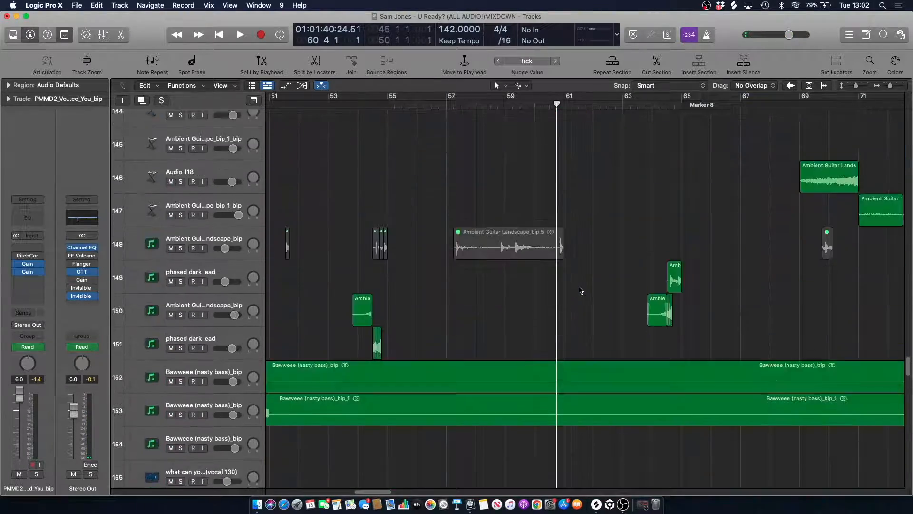
pyautogui.scroll(-12, 521, 173)
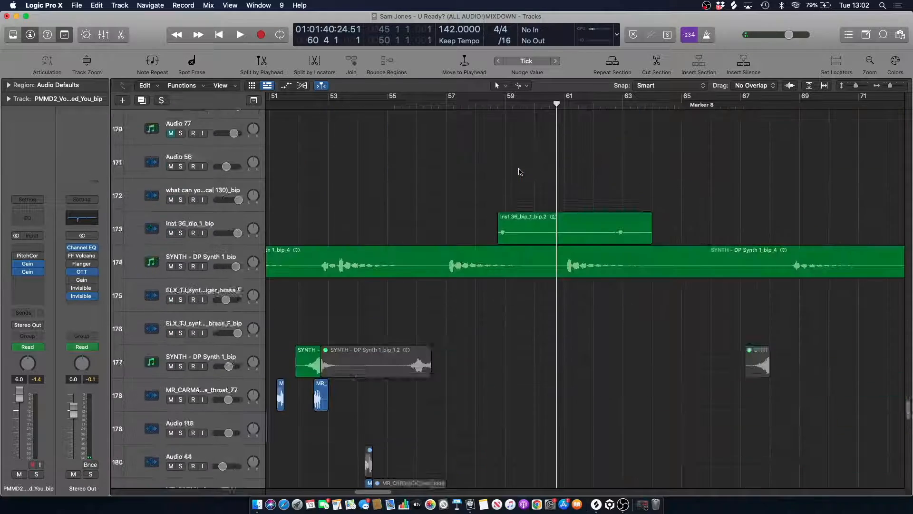
pyautogui.scroll(-5, 520, 172)
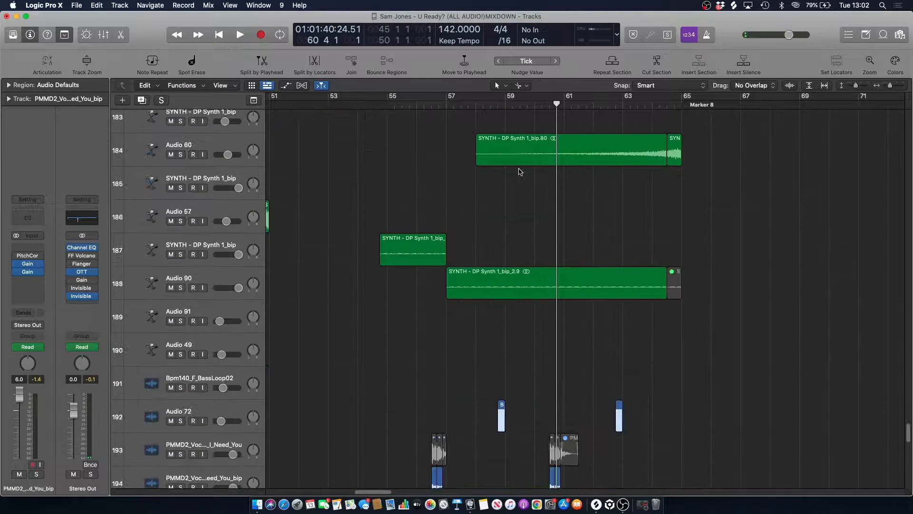
pyautogui.scroll(-4, 527, 234)
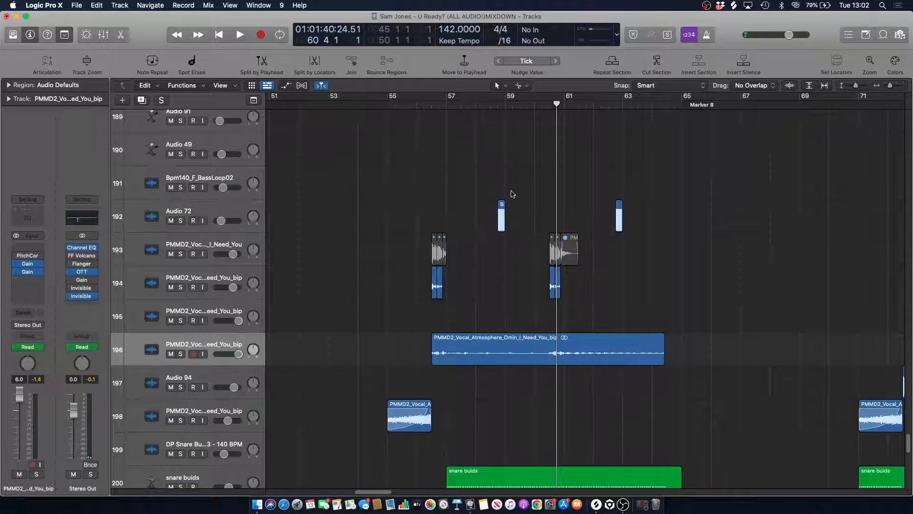
pyautogui.scroll(-12, 544, 309)
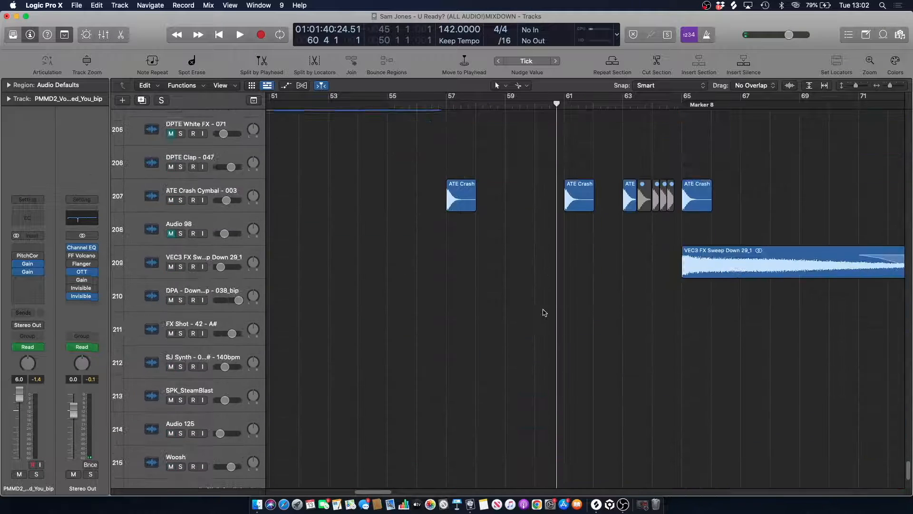
pyautogui.moveTo(909, 478); pyautogui.dragTo(875, 390)
# - Show the track automation, solo the SJ Tech Stabs A# - 140bpm track, and audition its tape delay before Marker 8
pyautogui.press('a')
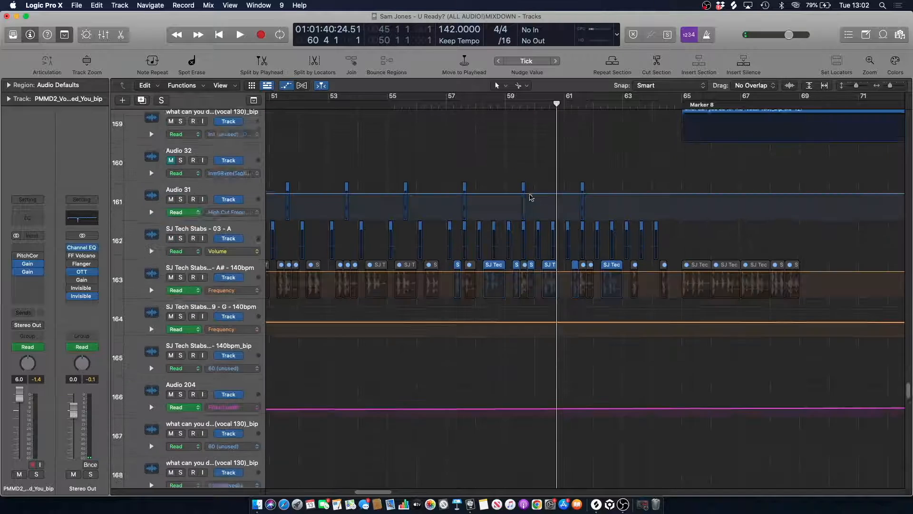
pyautogui.click(223, 262)
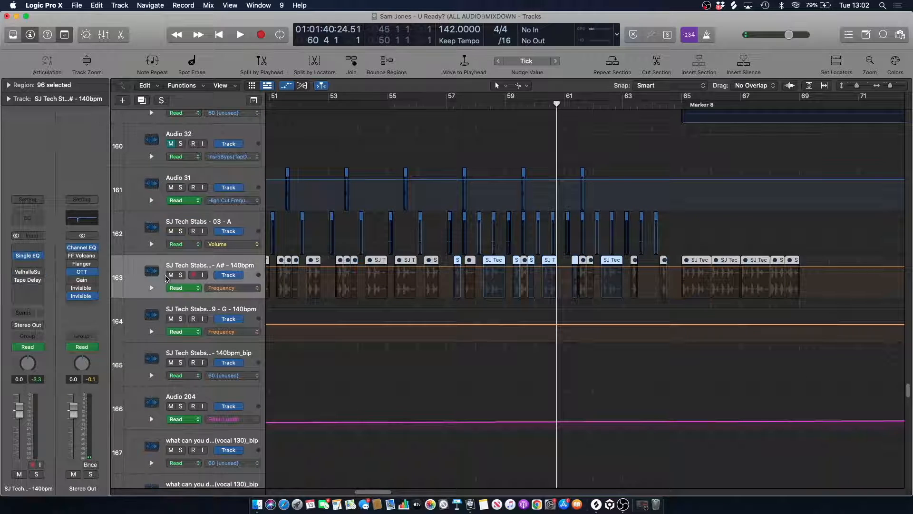
pyautogui.click(181, 275)
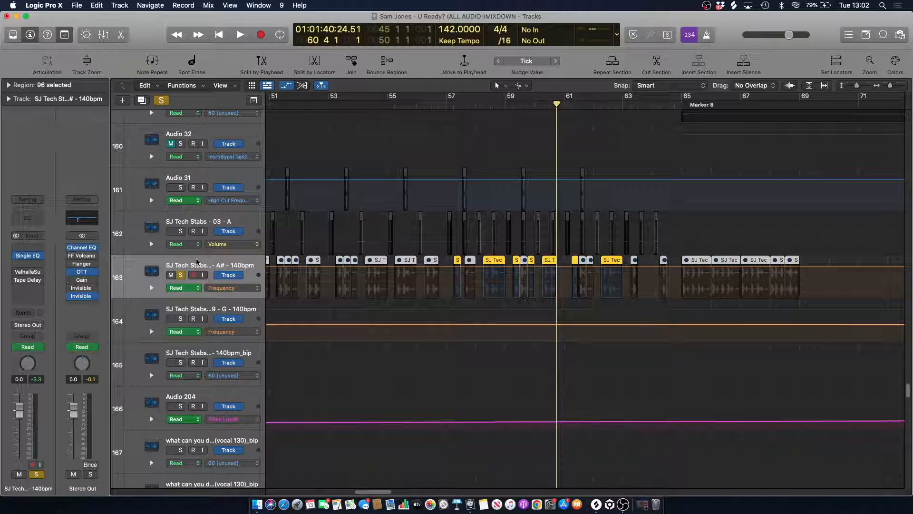
pyautogui.press('space')
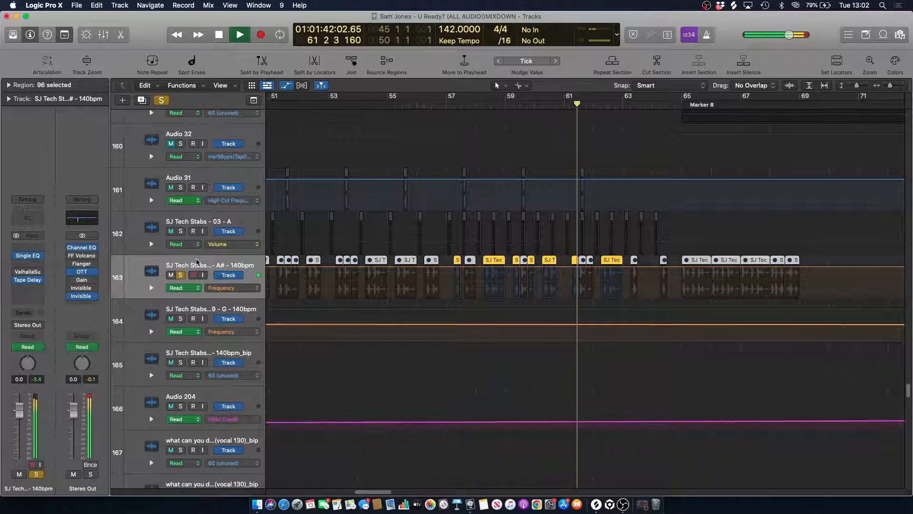
pyautogui.moveTo(34, 284)
pyautogui.press('space')
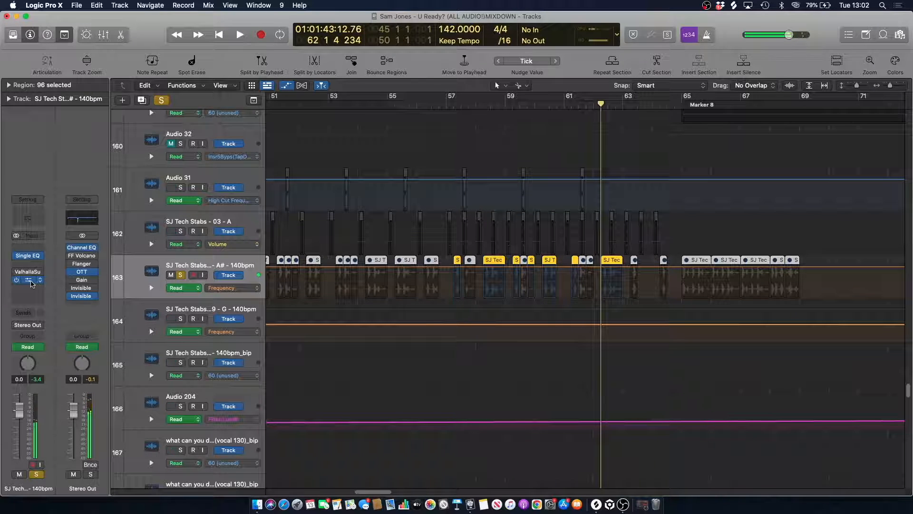
pyautogui.press('space')
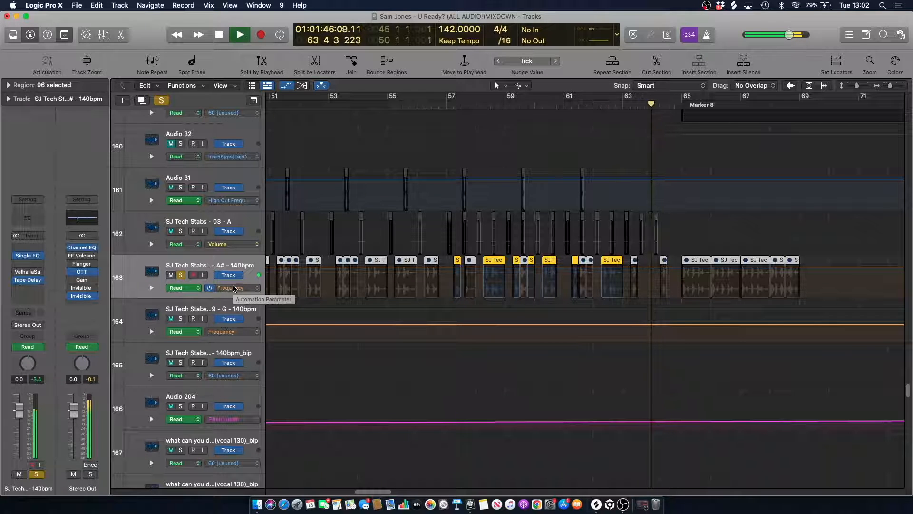
pyautogui.press('space')
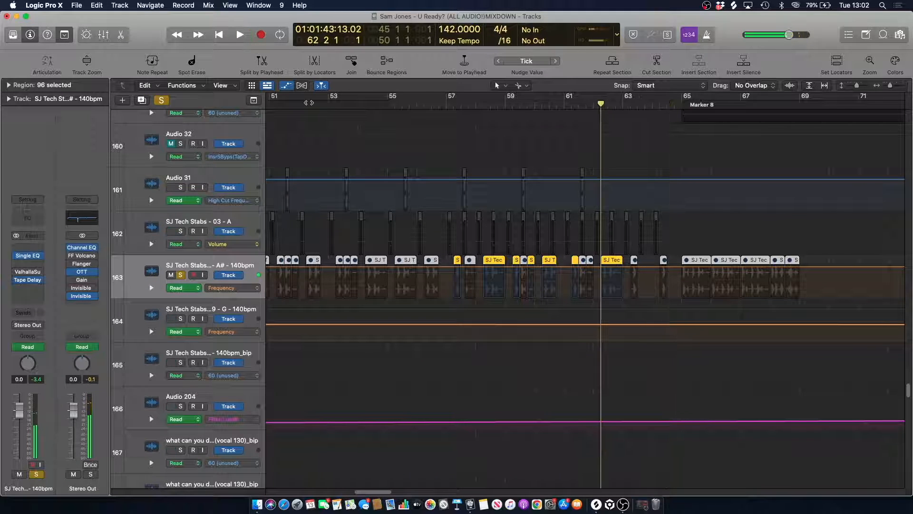
# - Clear the solo, hide the automation, and play the full mix across the transition into Marker 8
pyautogui.click(160, 101)
pyautogui.press('a')
pyautogui.click(527, 150)
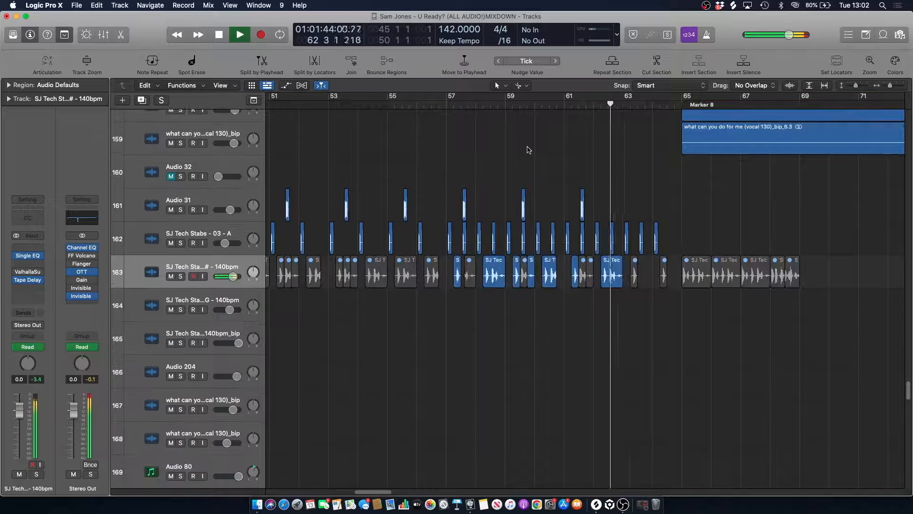
pyautogui.moveTo(378, 492); pyautogui.dragTo(391, 491)
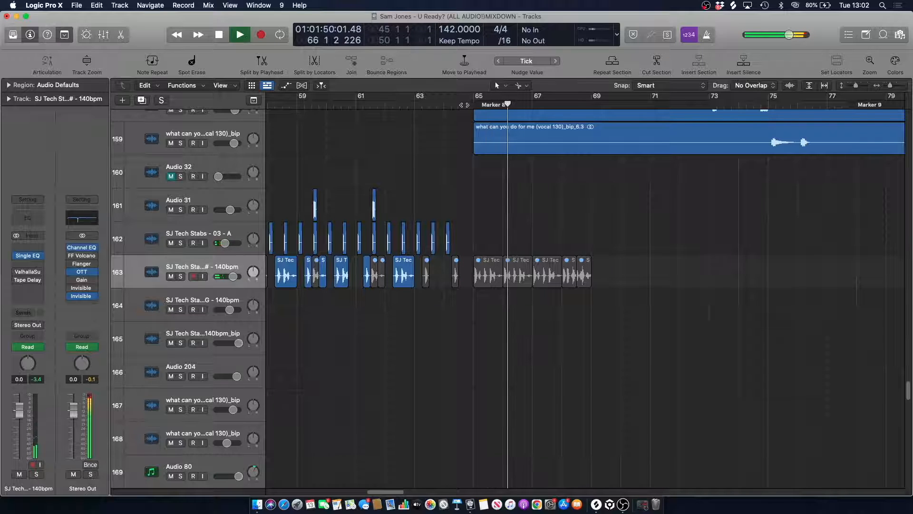
pyautogui.press('space')
# - Play from just before Marker 8 and examine the tracks that enter there, from the trance kick to the bass drone and atmosphere
pyautogui.scroll(10, 456, 133)
pyautogui.scroll(20, 455, 133)
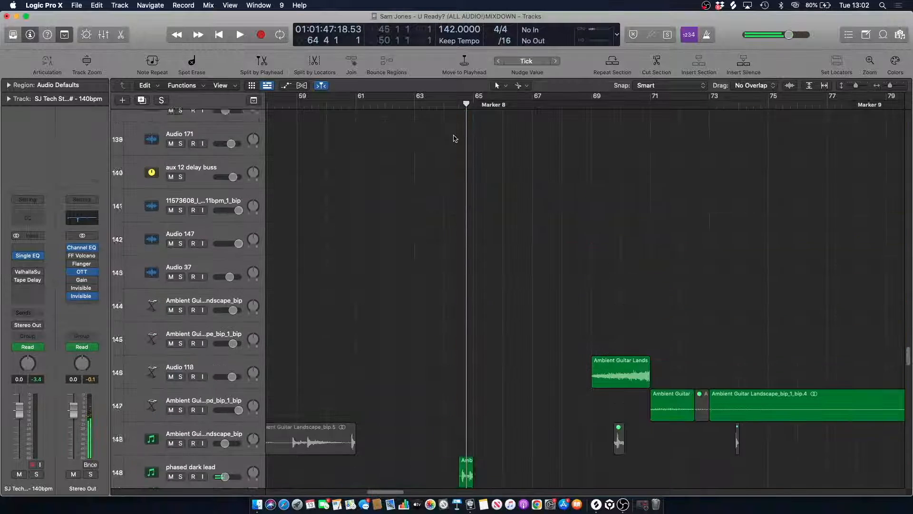
pyautogui.scroll(16, 454, 141)
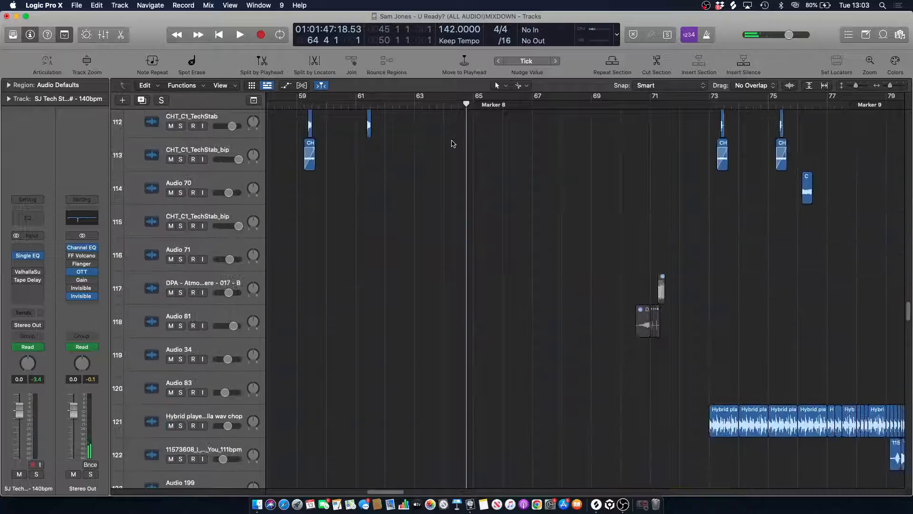
pyautogui.moveTo(908, 298); pyautogui.dragTo(887, 228)
pyautogui.press('space')
pyautogui.scroll(-10, 563, 171)
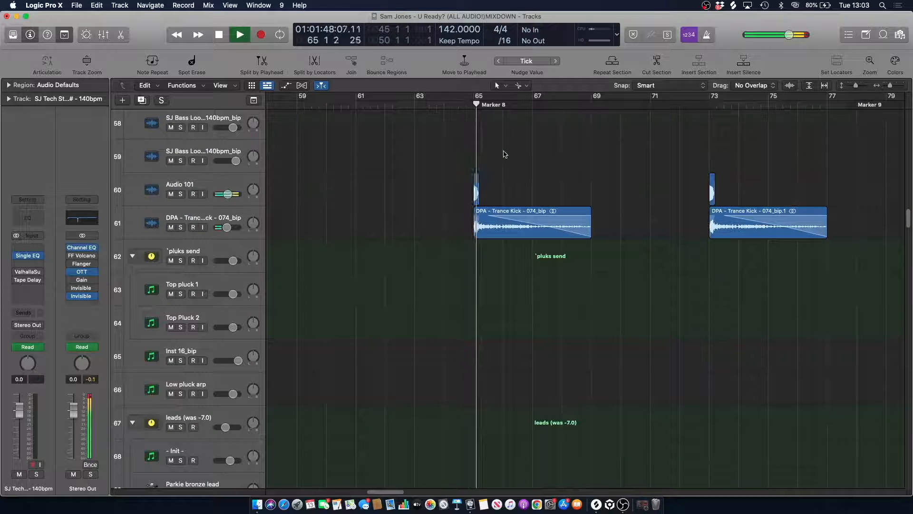
pyautogui.scroll(-15, 504, 154)
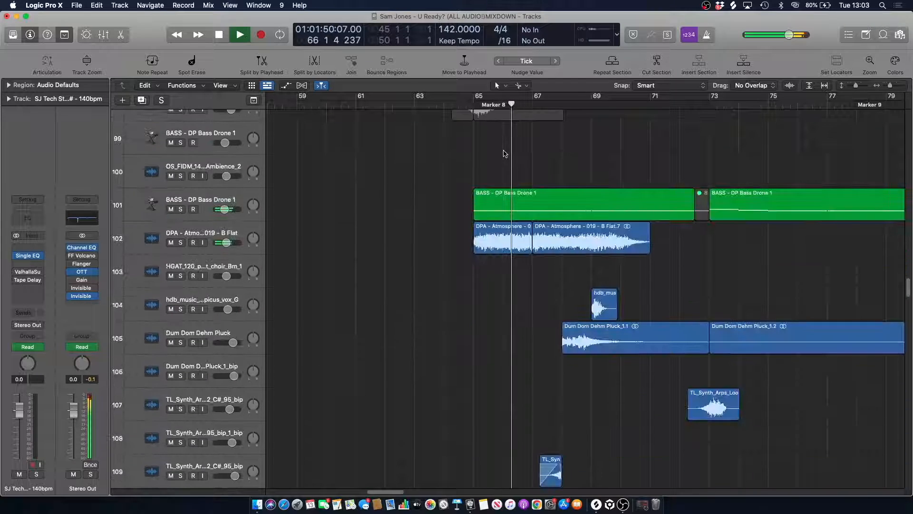
# - Solo the DPA - Atmosphere - 019 - B Flat track, listen to it, and stop with the playhead at bar 65
pyautogui.click(182, 239)
pyautogui.click(181, 242)
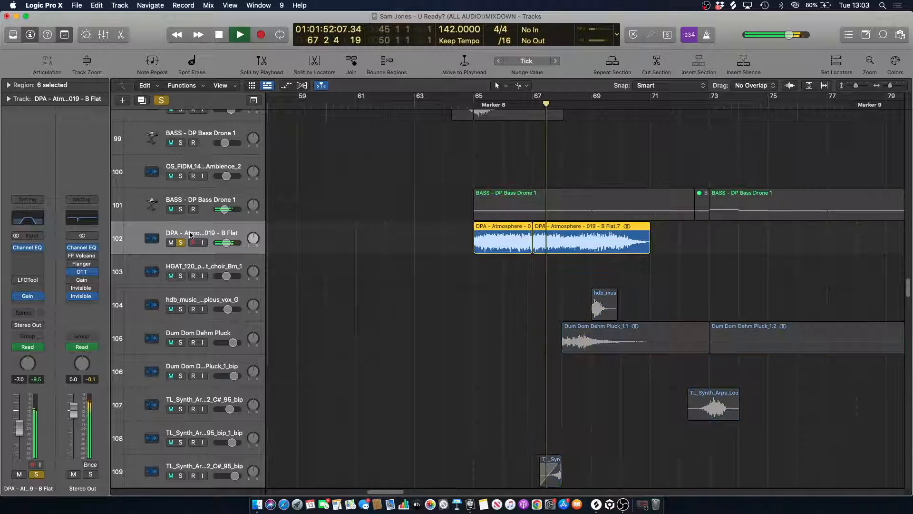
pyautogui.press('space')
pyautogui.click(473, 186)
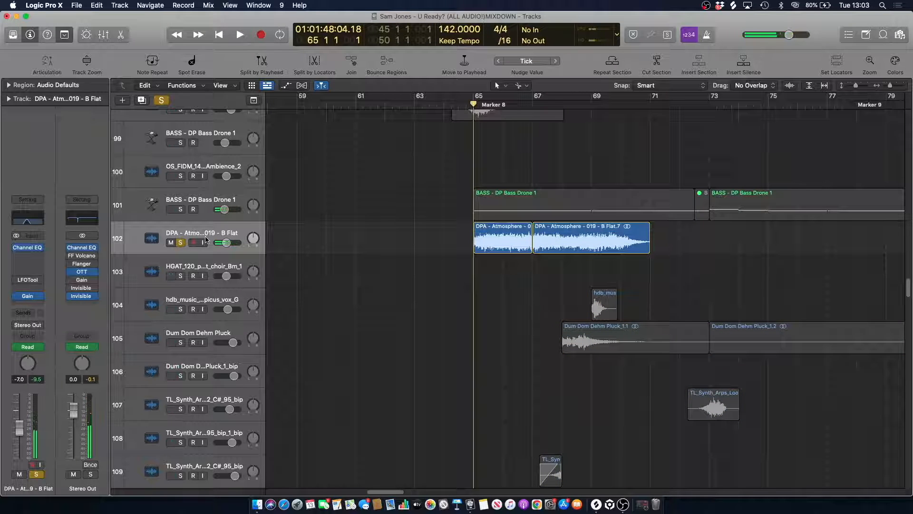
# - Replay the soloed atmosphere track from Marker 8 and show the track automation lanes
pyautogui.click(181, 247)
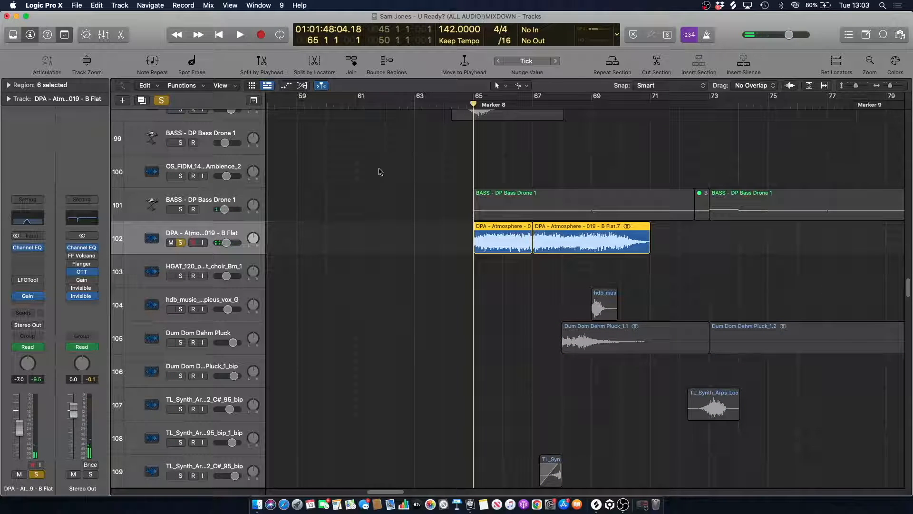
pyautogui.moveTo(480, 98); pyautogui.dragTo(459, 104)
pyautogui.click(473, 105)
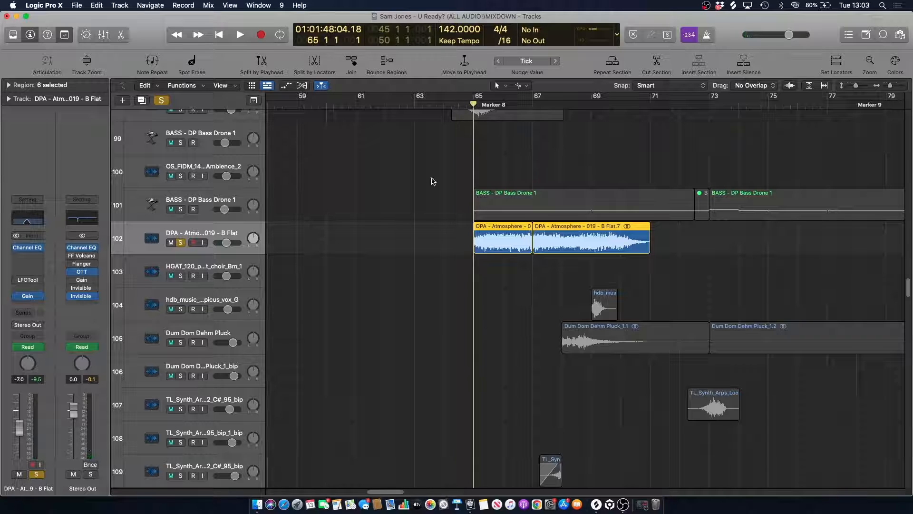
pyautogui.click(431, 181)
pyautogui.click(188, 232)
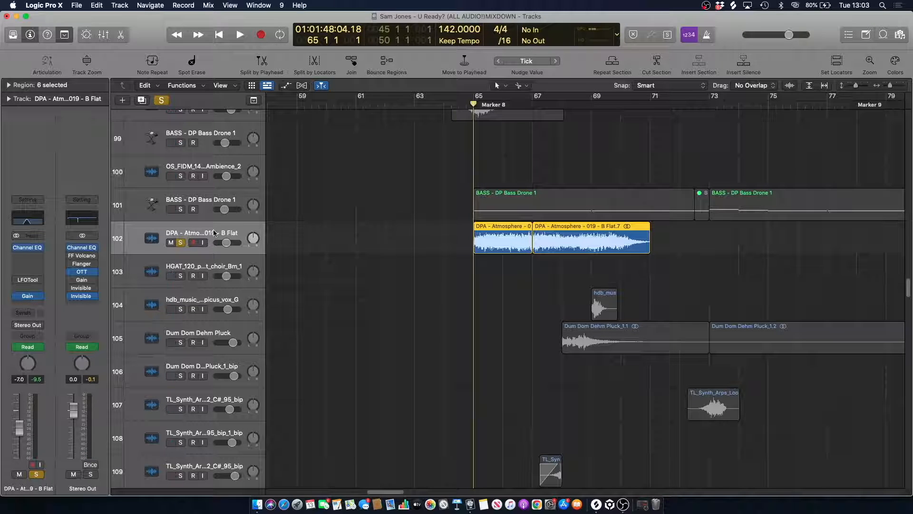
pyautogui.press('space')
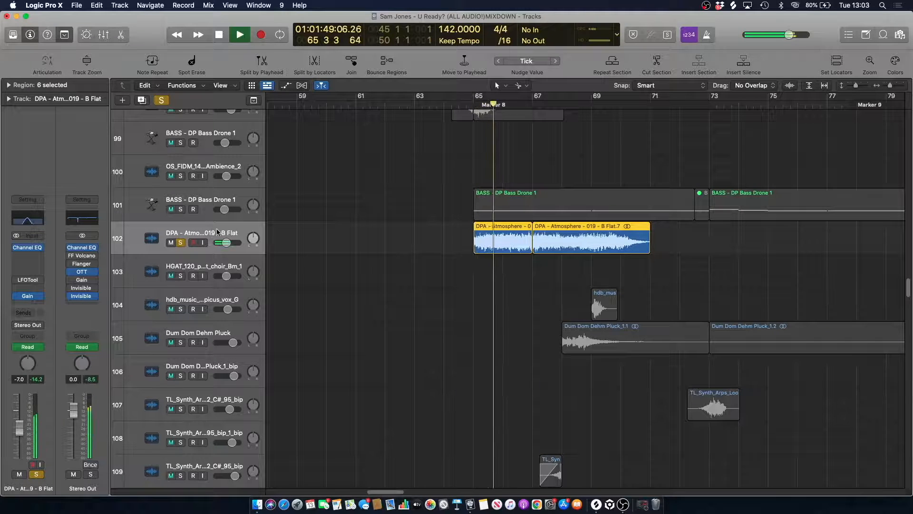
pyautogui.press('space')
pyautogui.press('a')
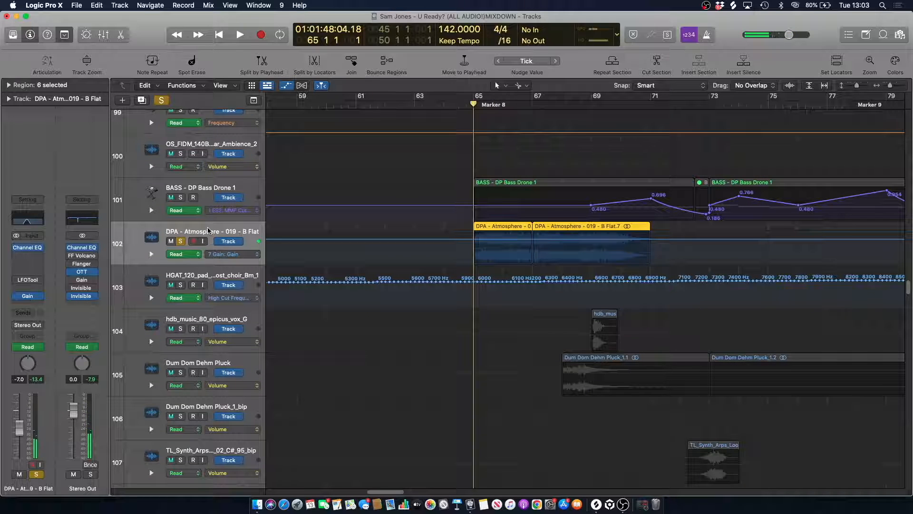
# - Show the atmosphere track's Channel EQ High Cut Frequency automation and listen to the soloed track from Marker 8
pyautogui.click(233, 254)
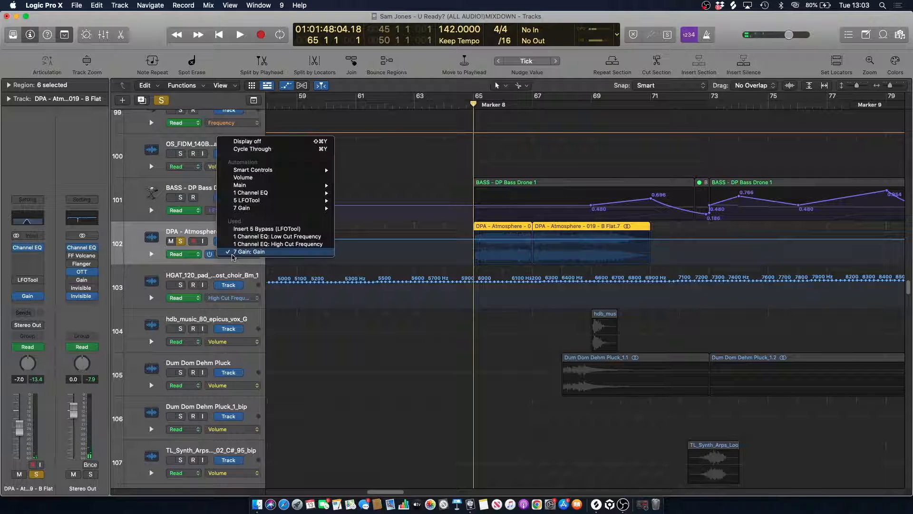
pyautogui.click(248, 243)
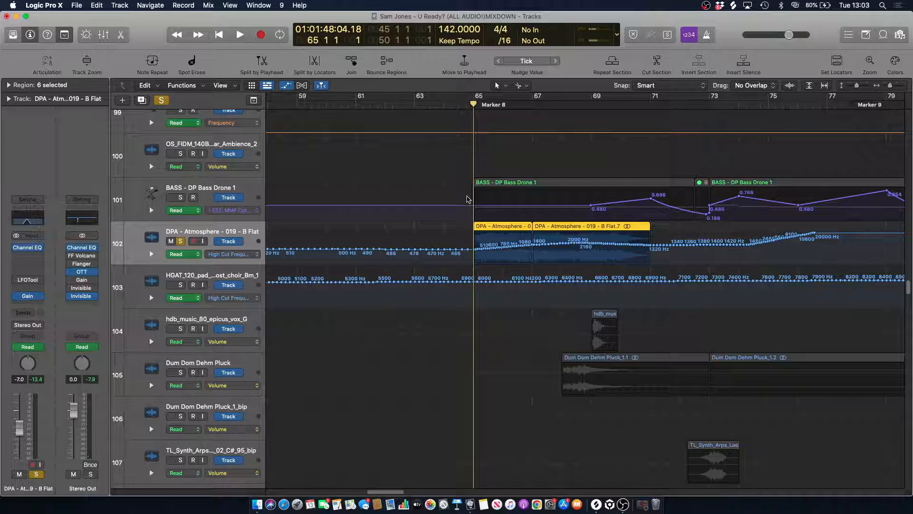
pyautogui.moveTo(466, 104); pyautogui.dragTo(471, 105)
pyautogui.press('space')
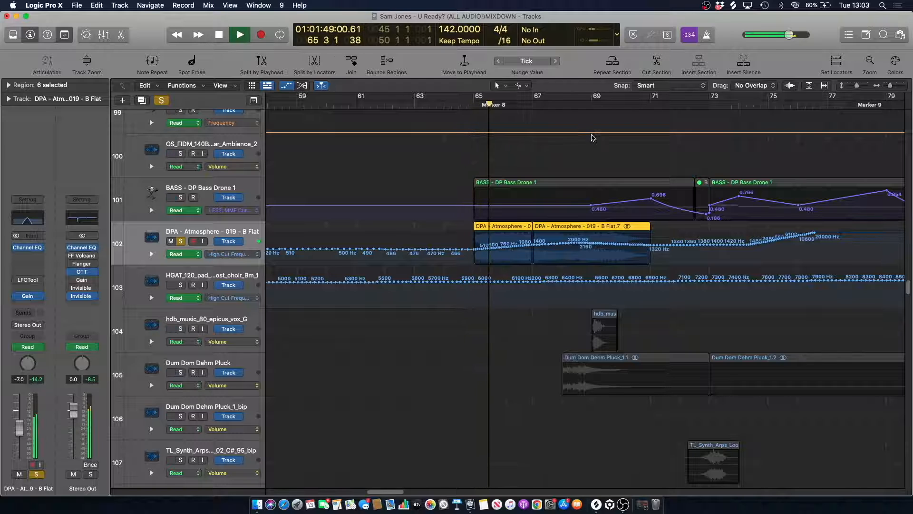
pyautogui.click(572, 104)
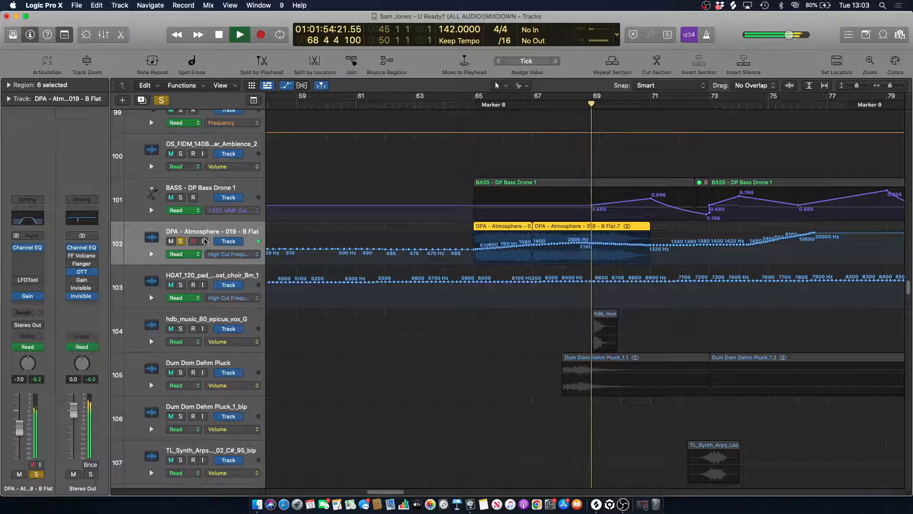
pyautogui.press('space')
# - Switch the atmosphere track's automation lane to Channel EQ Low Cut Frequency and return the playhead to bar 65
pyautogui.click(236, 254)
pyautogui.click(246, 243)
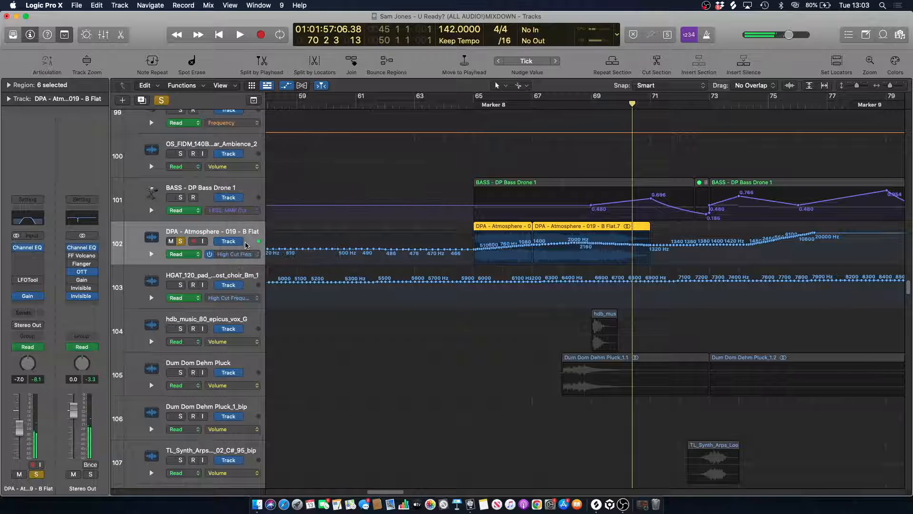
pyautogui.click(470, 103)
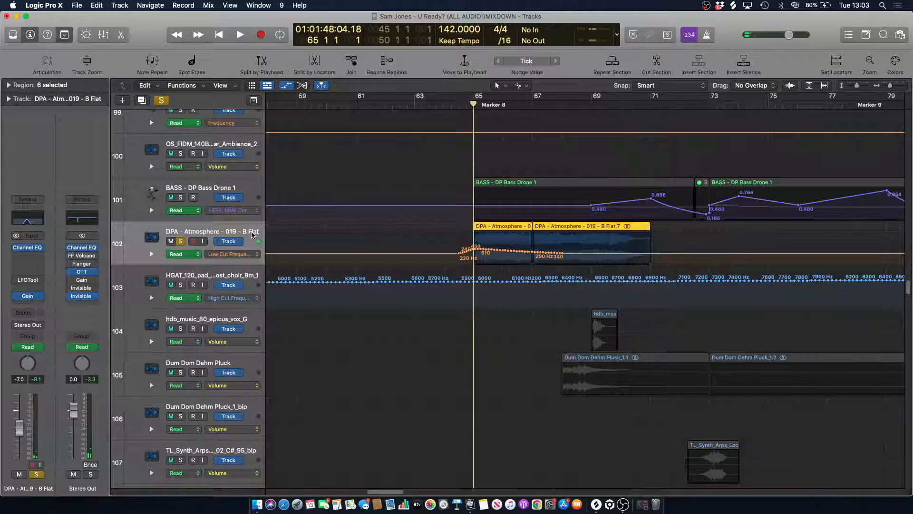
# - Clear the atmosphere track's solo and play the full mix from Marker 8 with the track automation hidden
pyautogui.click(183, 241)
pyautogui.press('space')
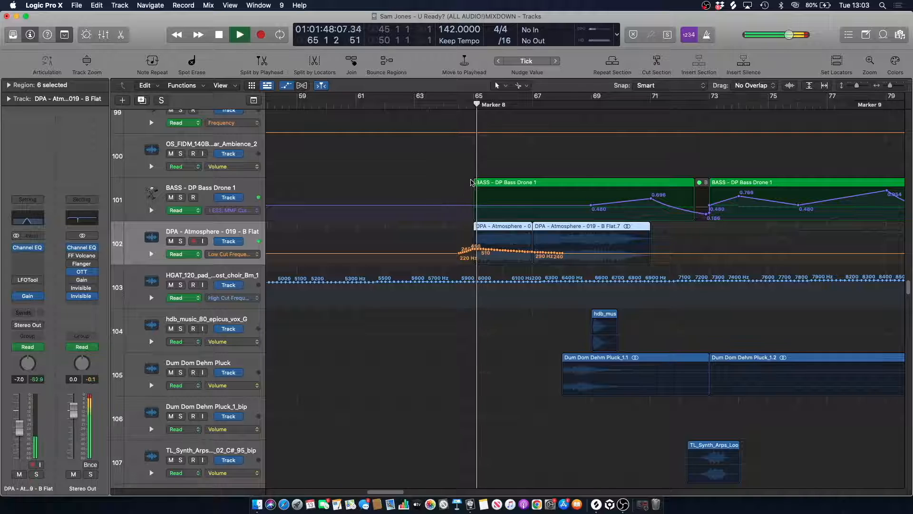
pyautogui.press('a')
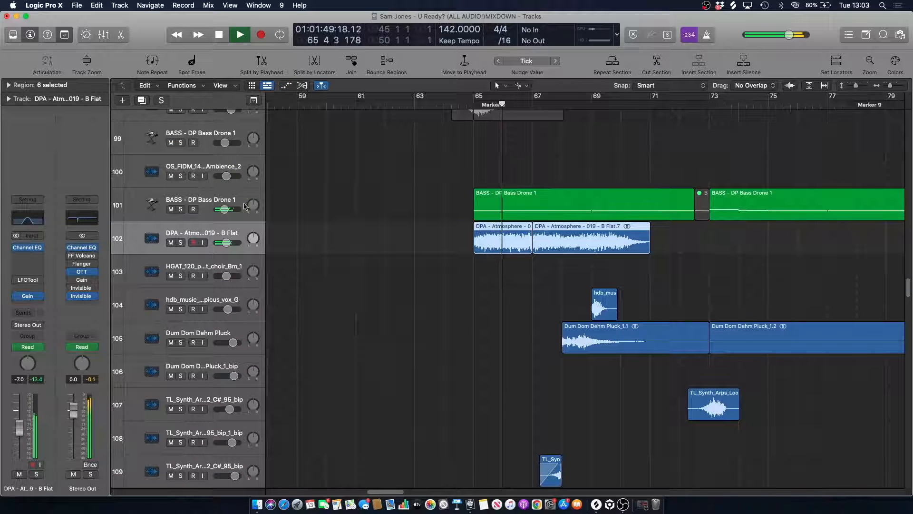
# - Solo the BASS - DP Bass Drone 1 track (track 101), listen to it, and return the playhead to bar 65
pyautogui.click(181, 209)
pyautogui.click(205, 205)
pyautogui.press('space')
pyautogui.click(469, 105)
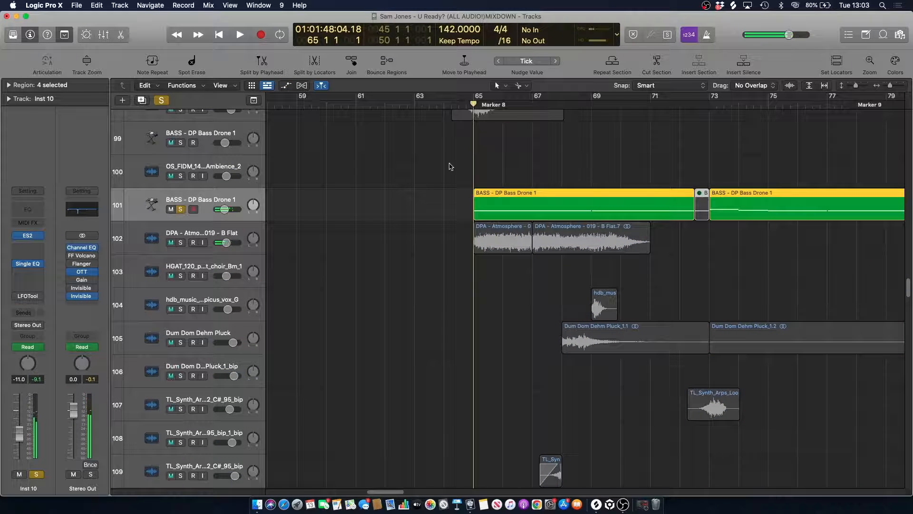
pyautogui.click(434, 179)
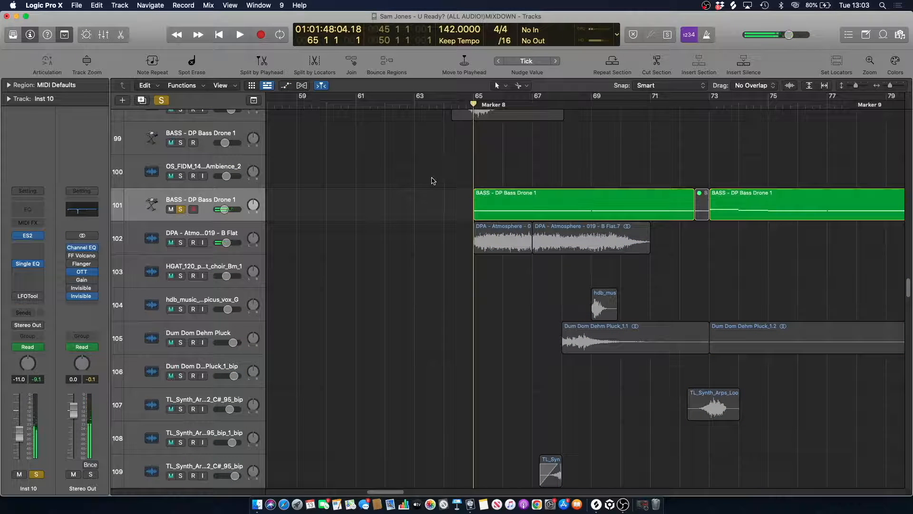
# - Clear the bass drone's solo and play the full mix from just before Marker 8 to about bar 67
pyautogui.click(181, 210)
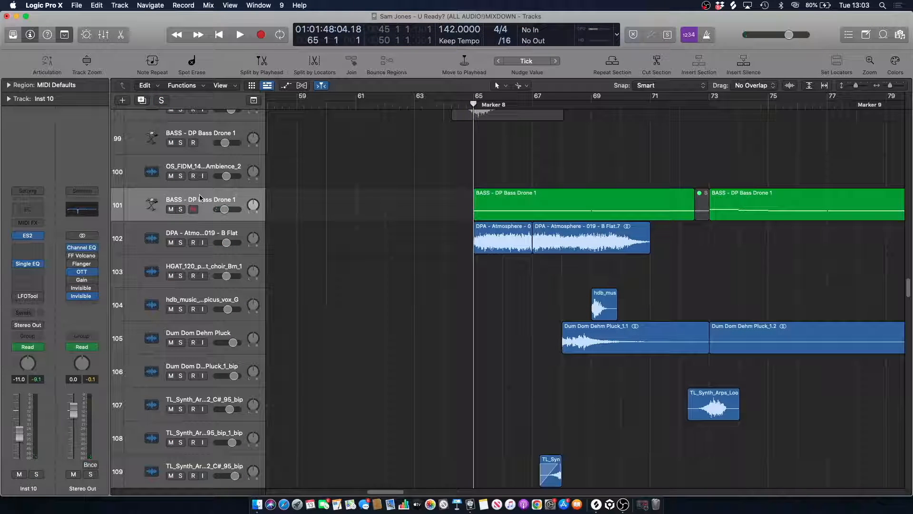
pyautogui.click(200, 198)
pyautogui.click(463, 105)
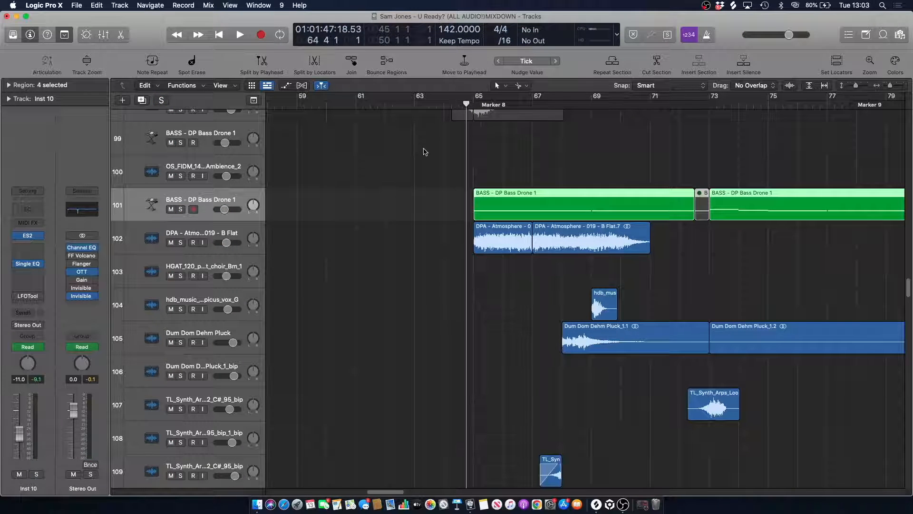
pyautogui.click(424, 168)
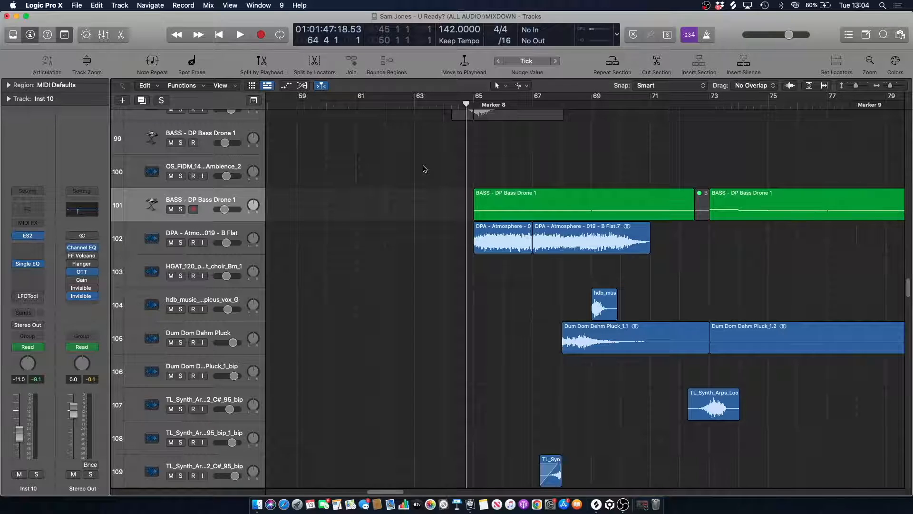
pyautogui.moveTo(444, 105); pyautogui.dragTo(458, 105)
pyautogui.press('space')
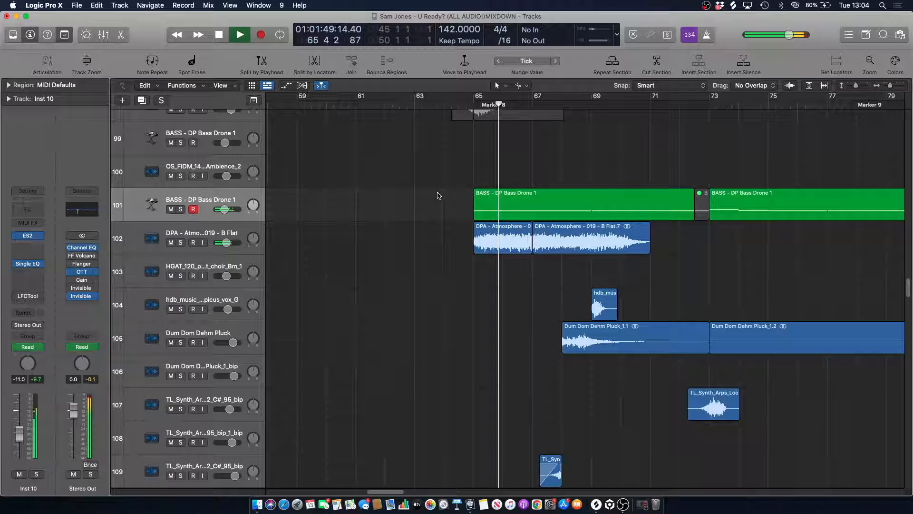
pyautogui.scroll(-5, 441, 298)
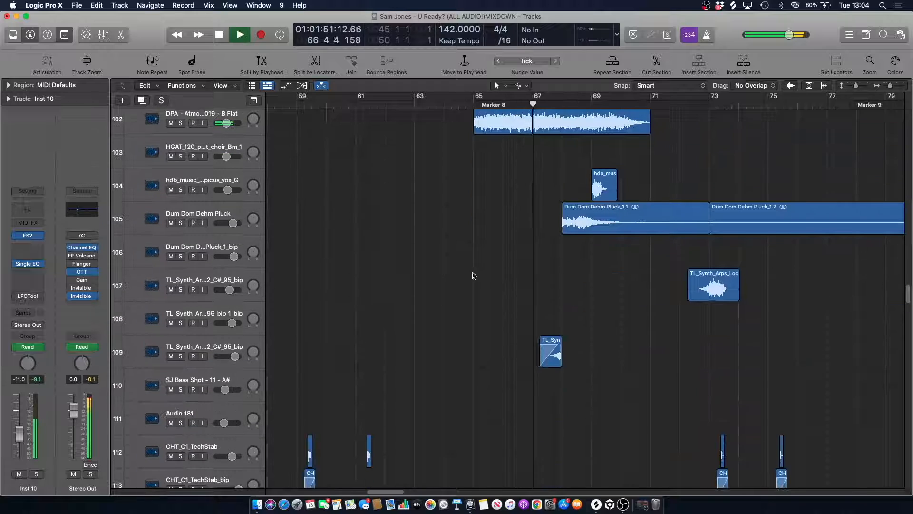
pyautogui.press('space')
# - Solo the TL_Synth track 109 and the Dum Dom Dehm Pluck track, and listen to them together from bar 67
pyautogui.click(181, 357)
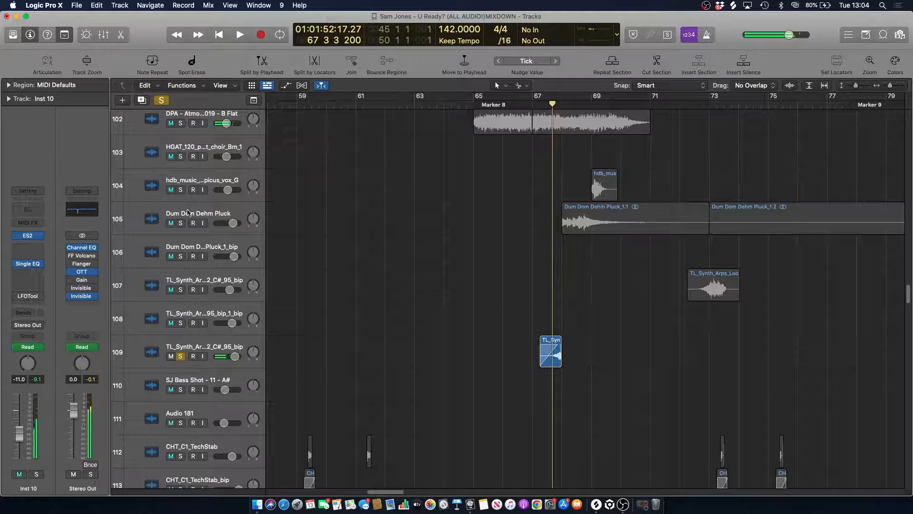
pyautogui.click(181, 224)
pyautogui.press('space')
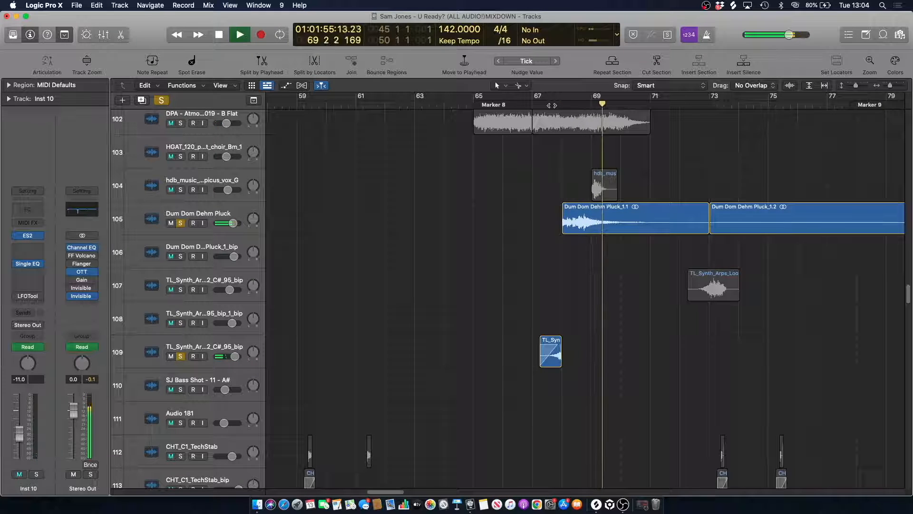
pyautogui.press('space')
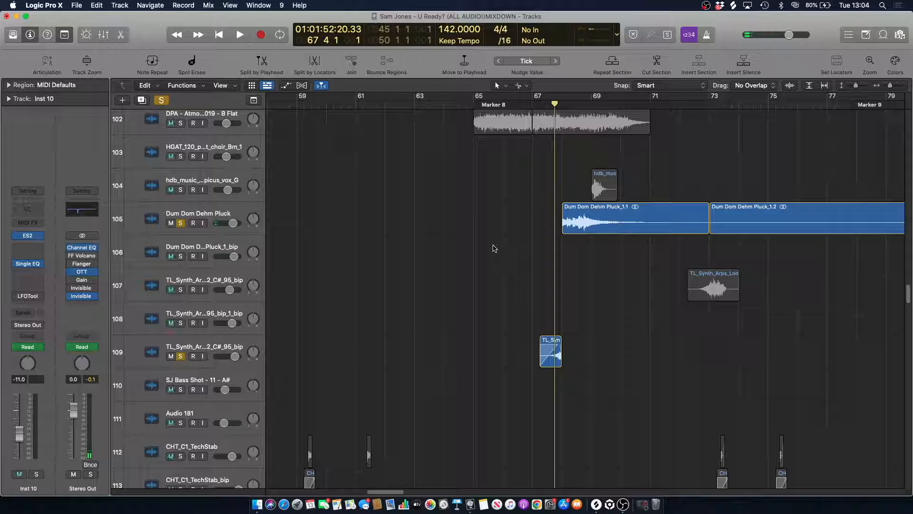
# - Add the hdb_music epicus_vox_G track to the solo, listen briefly, and place the playhead at bar 68
pyautogui.moveTo(890, 90); pyautogui.dragTo(894, 92)
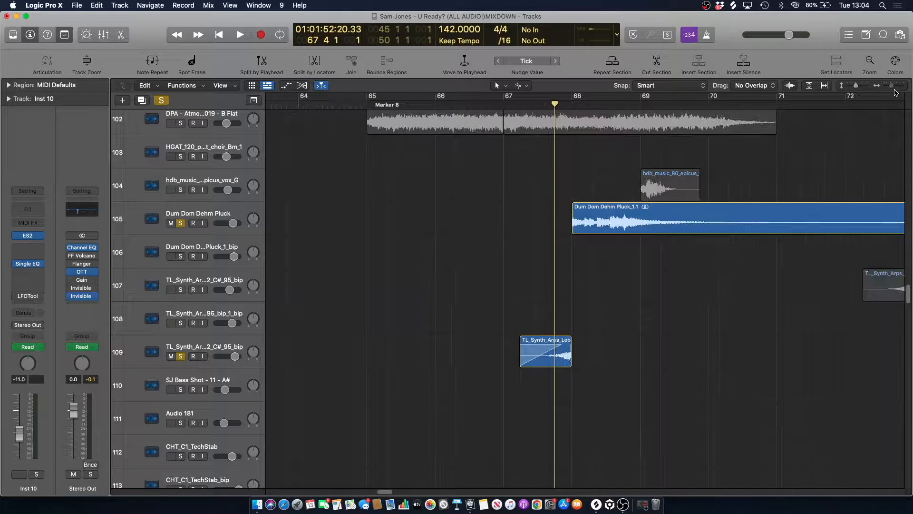
pyautogui.click(181, 189)
pyautogui.press('space')
pyautogui.press('space')
pyautogui.click(192, 344)
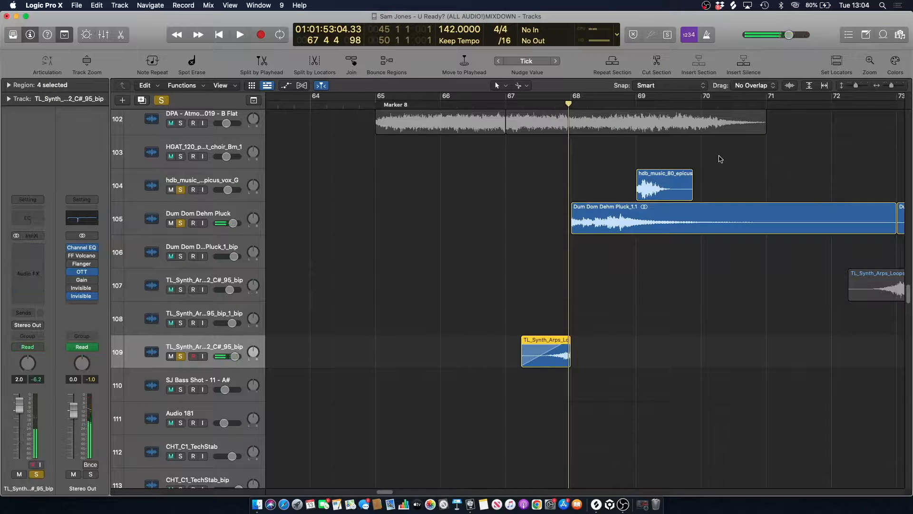
pyautogui.moveTo(567, 105); pyautogui.dragTo(570, 104)
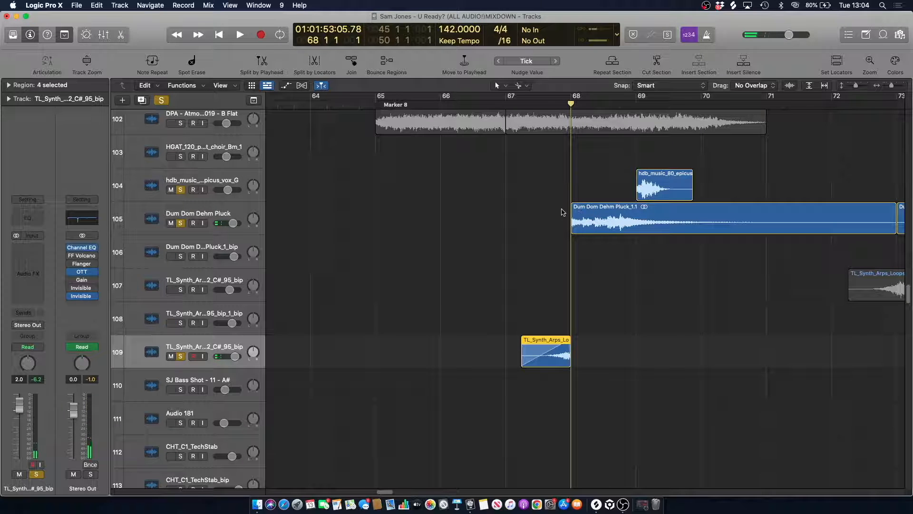
# - Replay the three soloed synth, pluck and vox tracks from late in bar 67
pyautogui.scroll(2, 518, 245)
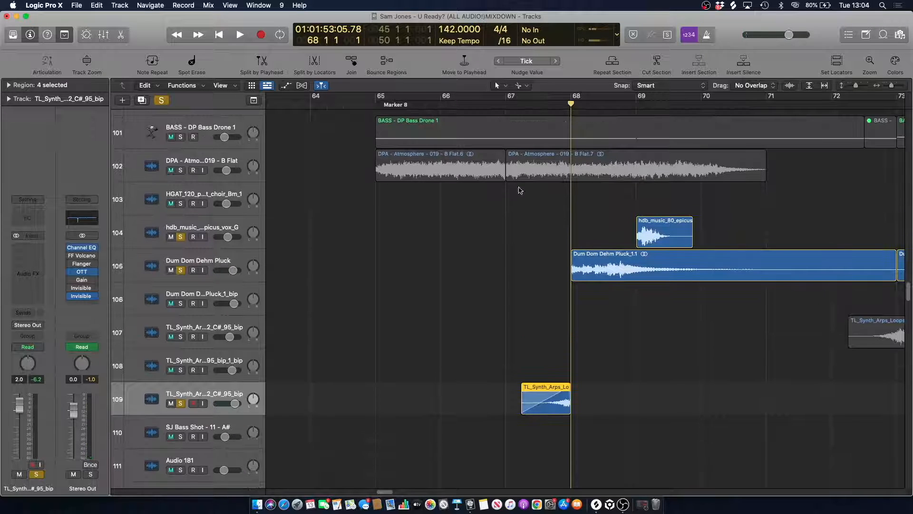
pyautogui.click(553, 107)
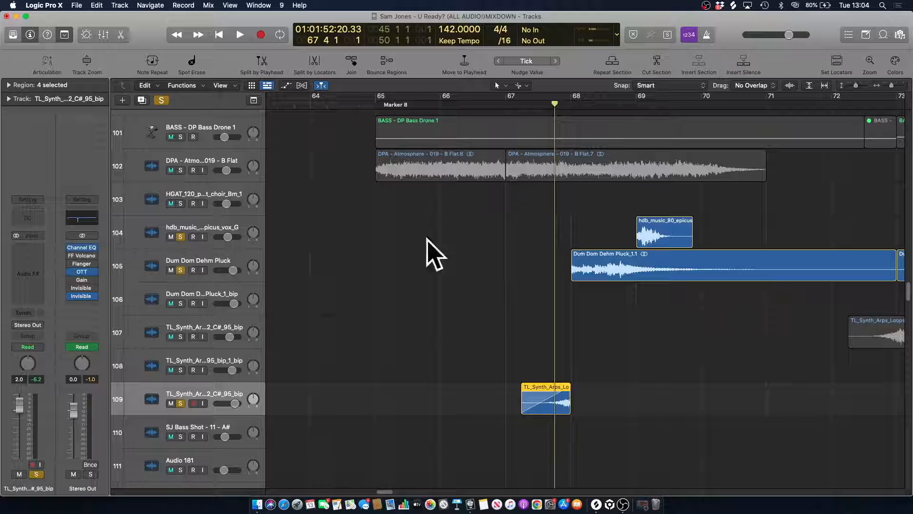
pyautogui.press('space')
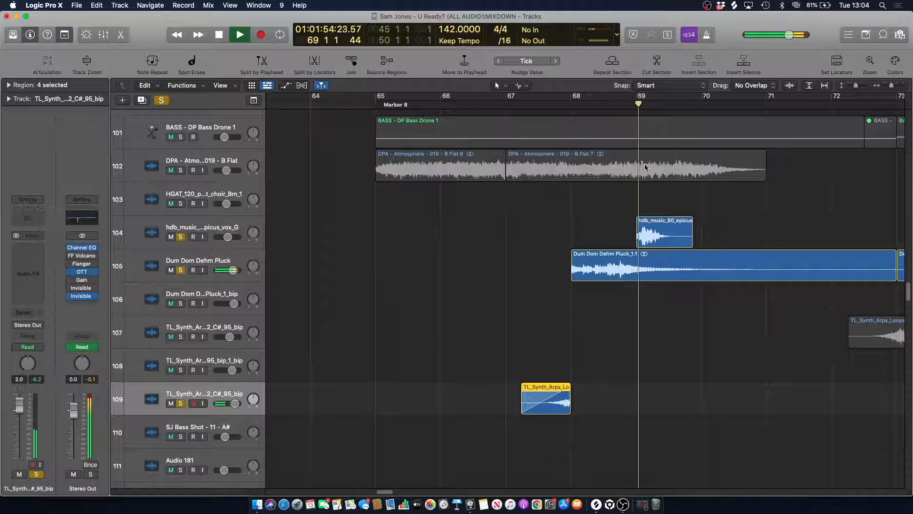
pyautogui.press('space')
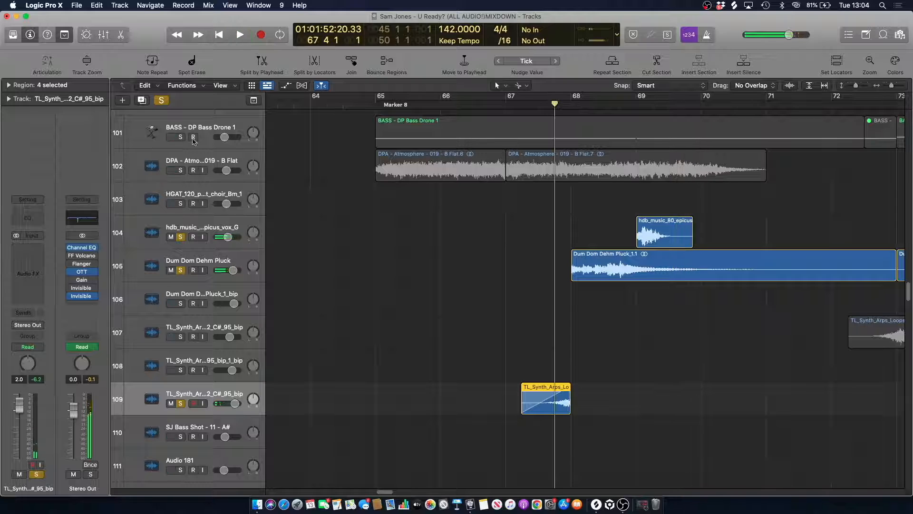
# - Clear all solos and play the full mix from Marker 8
pyautogui.click(167, 100)
pyautogui.scroll(8, 460, 214)
pyautogui.press(',')
pyautogui.press(',')
pyautogui.press(',')
pyautogui.scroll(15, 469, 178)
pyautogui.press('space')
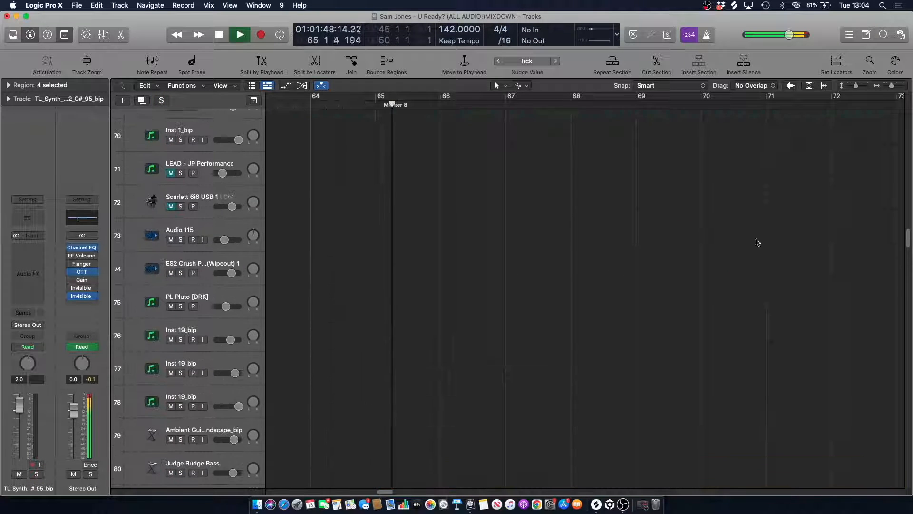
# - Look through the whole track list for the other parts playing after Marker 8, and reposition the playhead late in bar 67
pyautogui.scroll(15, 896, 240)
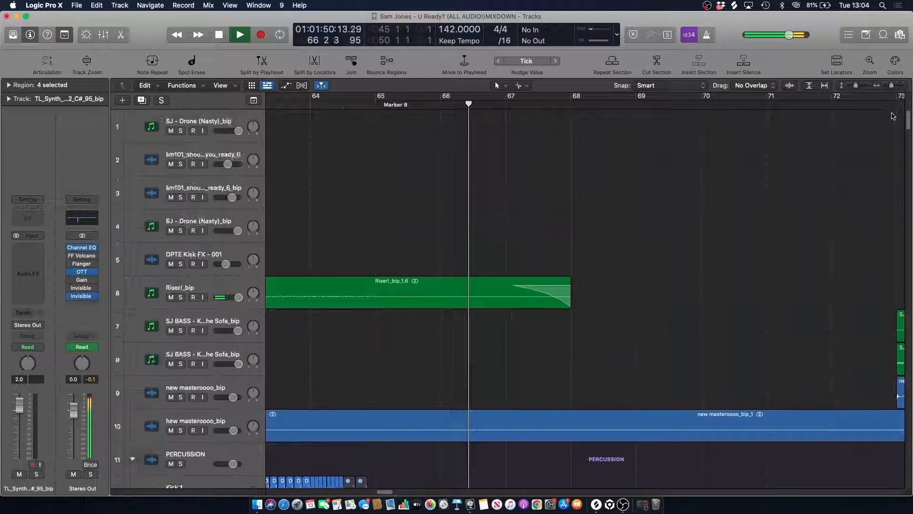
pyautogui.click(896, 241)
pyautogui.scroll(-20, 898, 276)
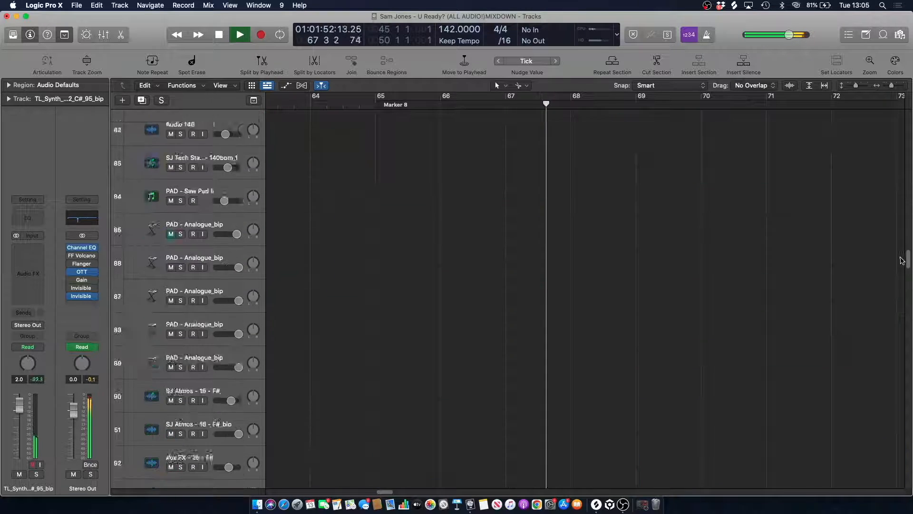
pyautogui.scroll(-10, 900, 308)
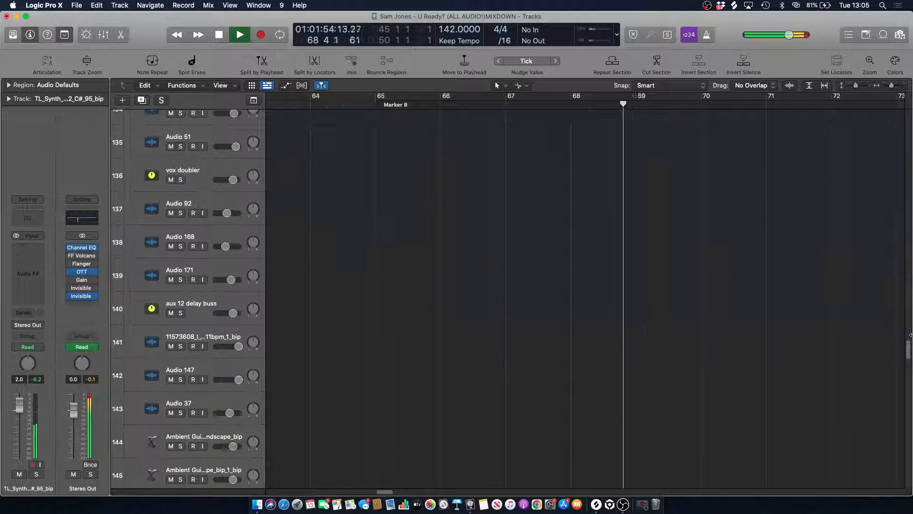
pyautogui.press('space')
pyautogui.click(563, 97)
pyautogui.scroll(-10, 563, 128)
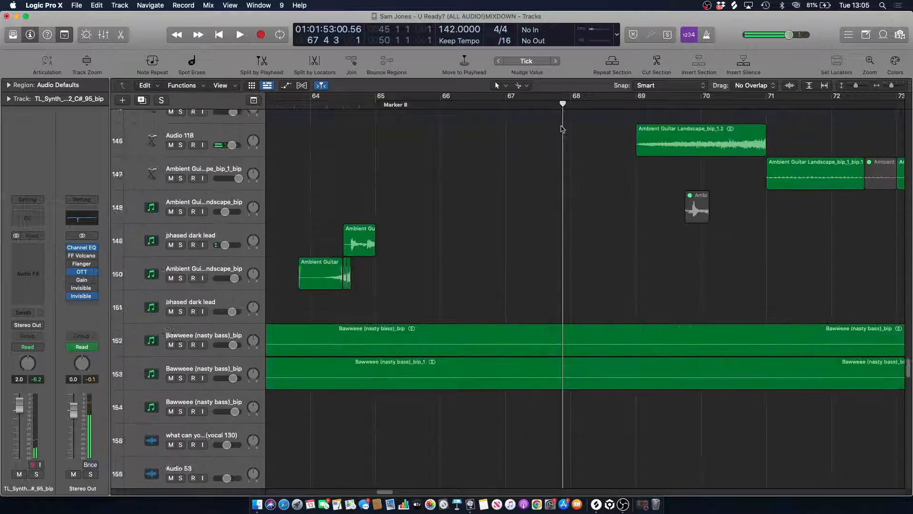
pyautogui.scroll(-6, 562, 129)
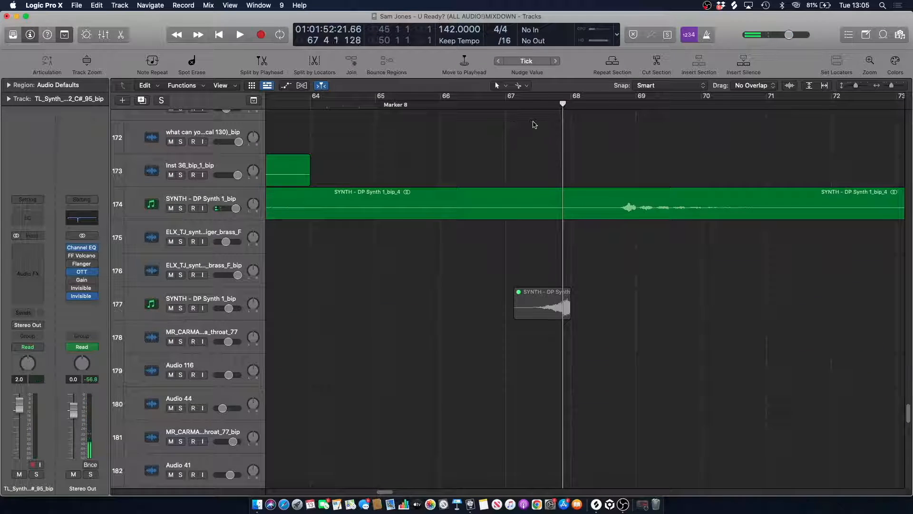
# - Solo the SYNTH - DP Synth 1_bip track (track 174) briefly during playback and return to the full mix
pyautogui.press('space')
pyautogui.click(180, 209)
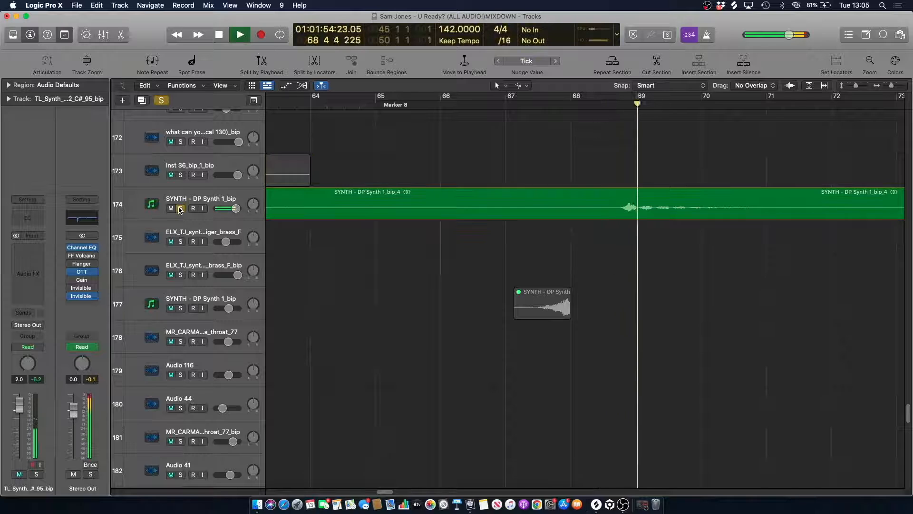
pyautogui.scroll(10, 618, 153)
pyautogui.scroll(8, 609, 136)
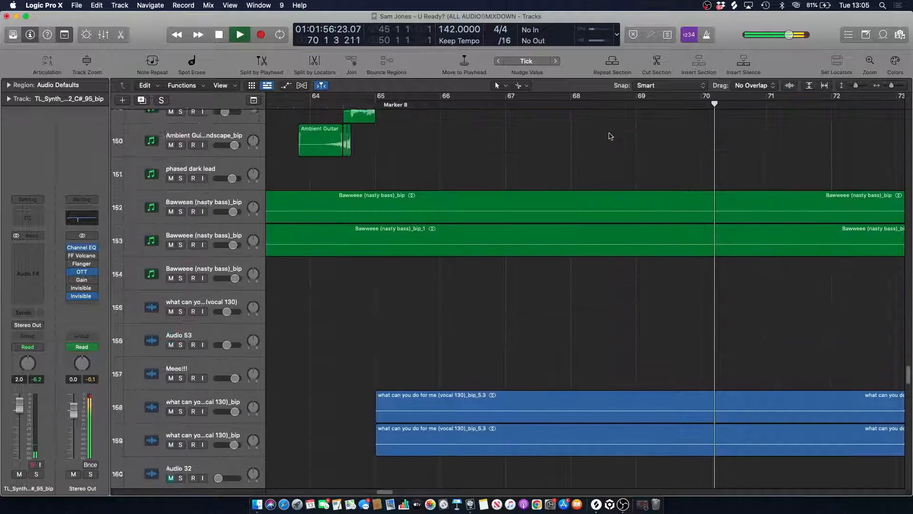
# - Locate the Ambient Guitar Landscape regions after Marker 8 and place the playhead at bar 69, where the Audio 118 region starts
pyautogui.press('super+Left')
pyautogui.press('super+Left')
pyautogui.press('super+Left')
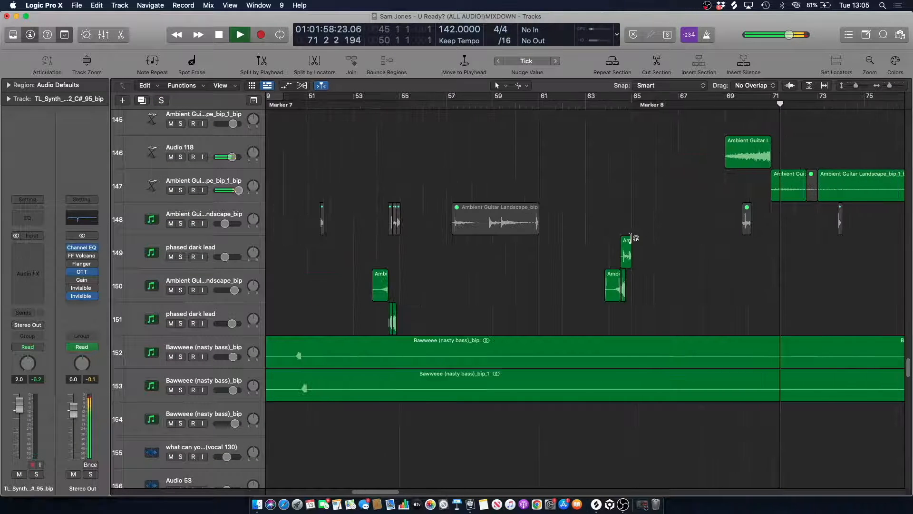
pyautogui.moveTo(370, 491); pyautogui.dragTo(385, 492)
pyautogui.scroll(4, 540, 171)
pyautogui.click(506, 105)
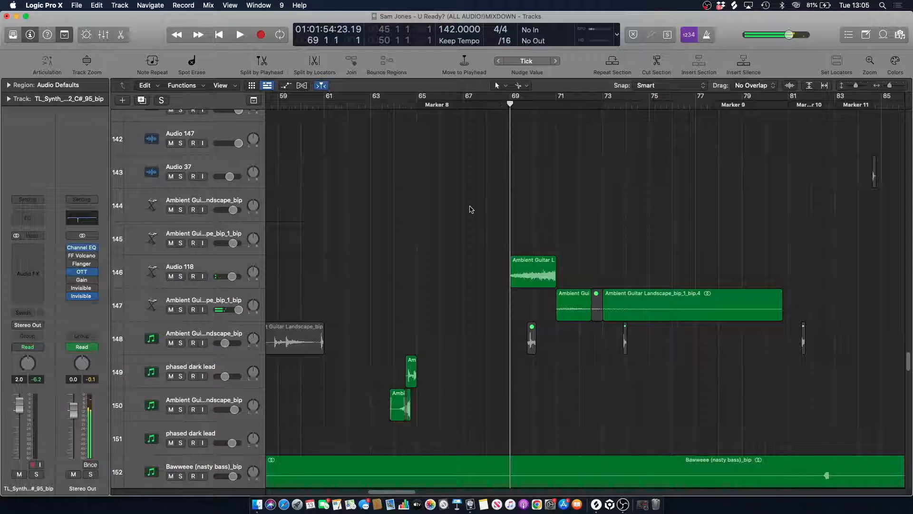
# - Solo the Audio 118 track and the Ambient Guitar Landscape track 147, and play both from bar 69
pyautogui.click(192, 276)
pyautogui.click(180, 276)
pyautogui.click(181, 310)
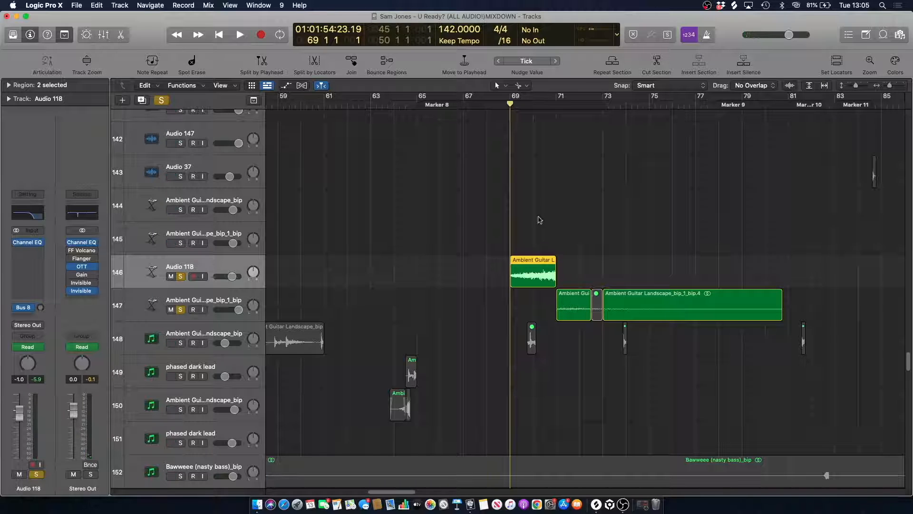
pyautogui.press('space')
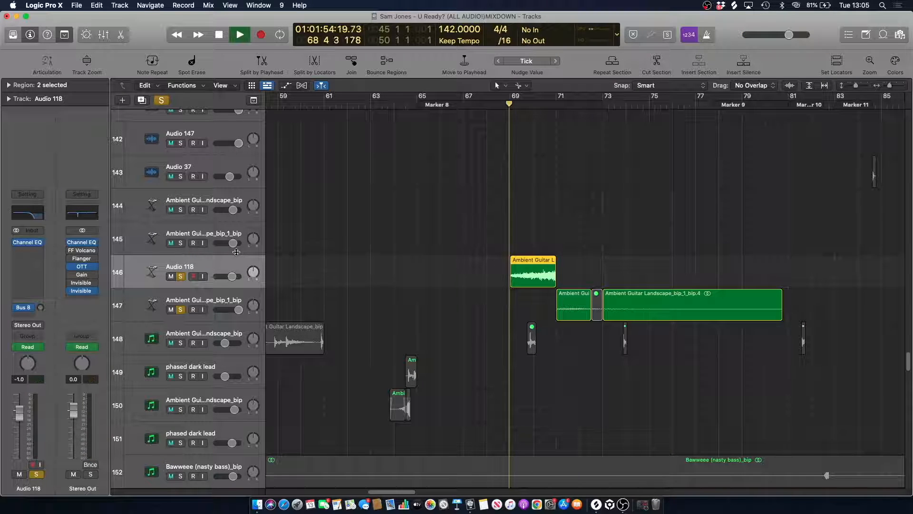
pyautogui.click(219, 292)
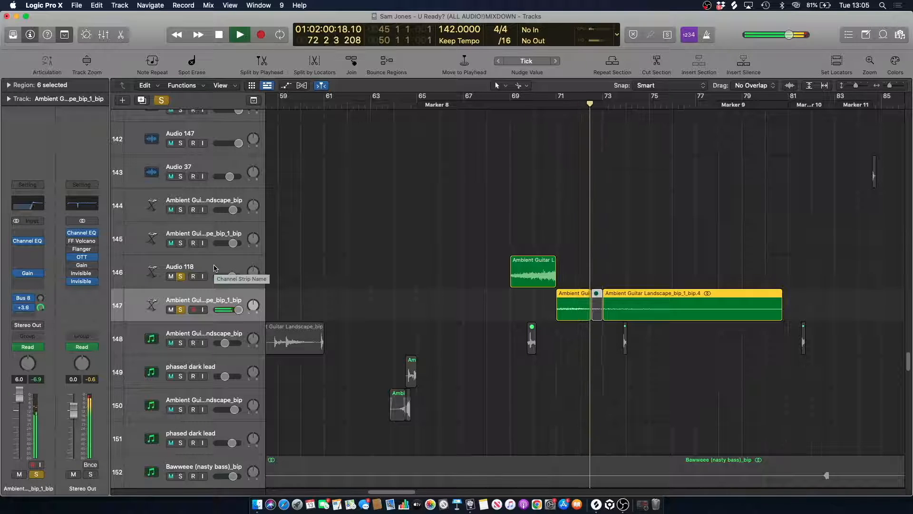
pyautogui.press('space')
# - Show the track automation and inspect the Channel EQ of Ambient Guitar Landscape track 147 during playback
pyautogui.press('a')
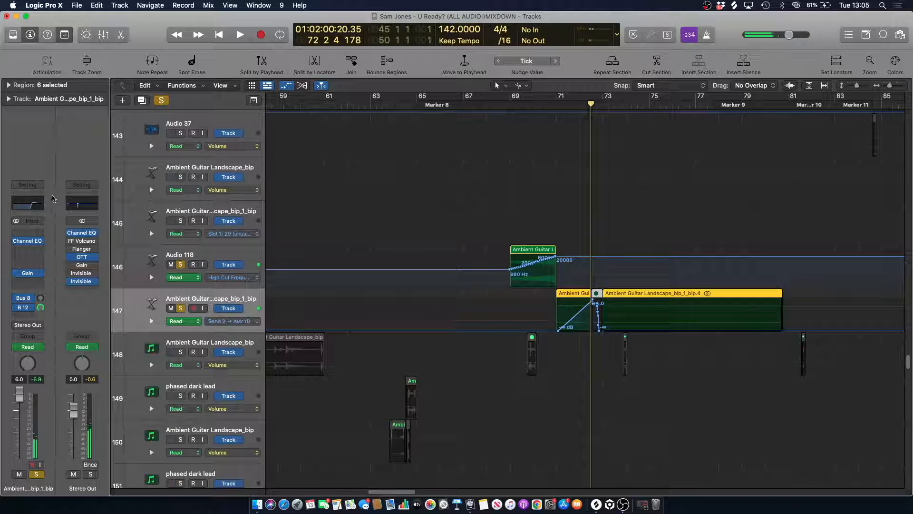
pyautogui.click(29, 204)
pyautogui.click(535, 106)
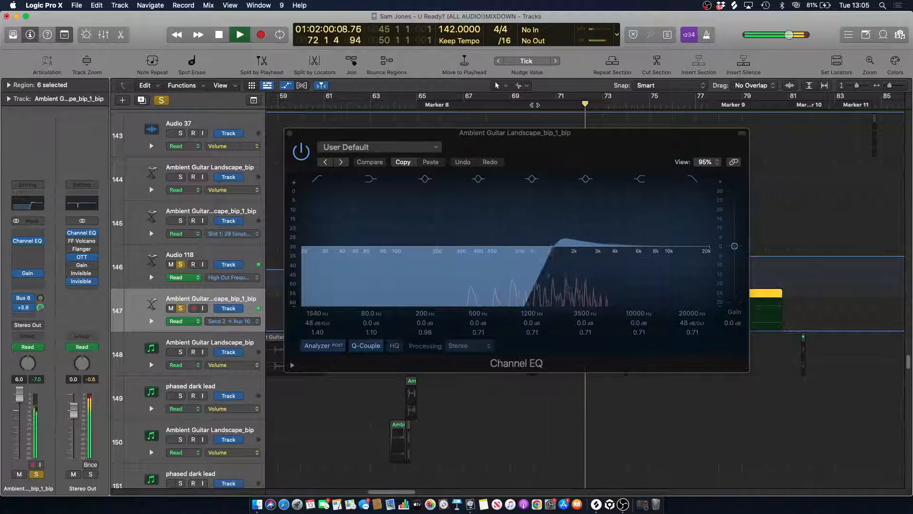
pyautogui.press('space')
pyautogui.click(289, 133)
pyautogui.click(290, 134)
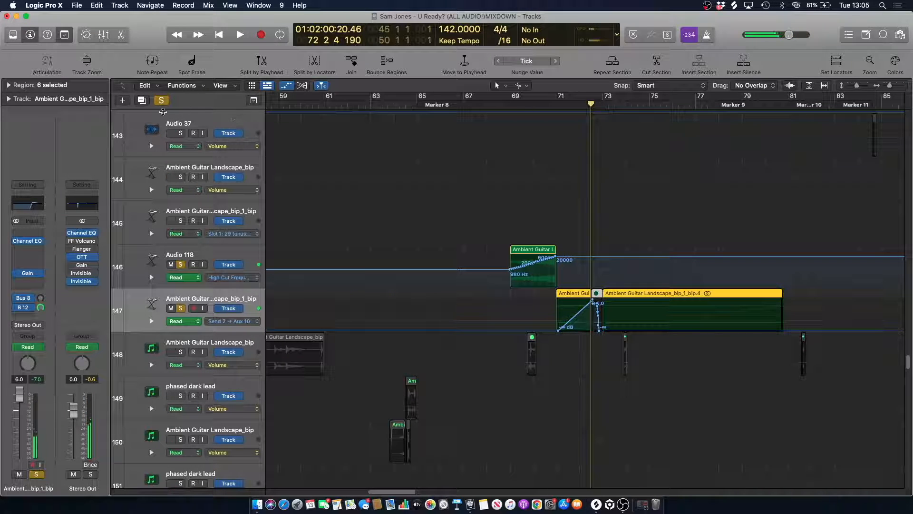
# - Clear all solos, hide the automation and play the full mix from about bar 70 while checking the lower tracks
pyautogui.click(161, 100)
pyautogui.click(510, 102)
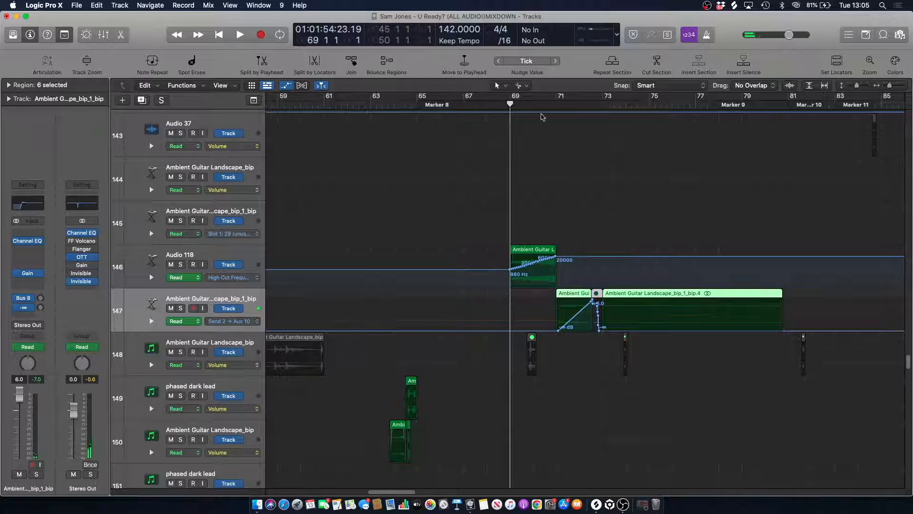
pyautogui.press('a')
pyautogui.click(533, 102)
pyautogui.press('space')
pyautogui.scroll(-10, 490, 216)
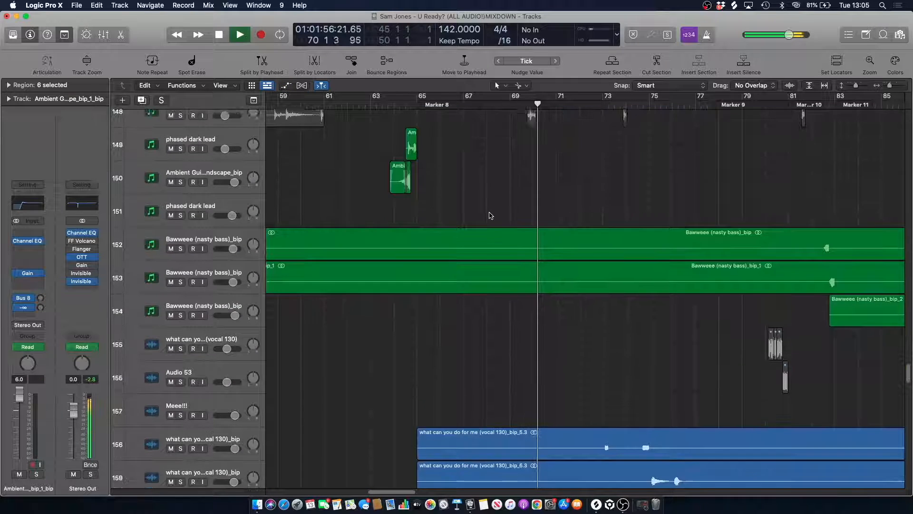
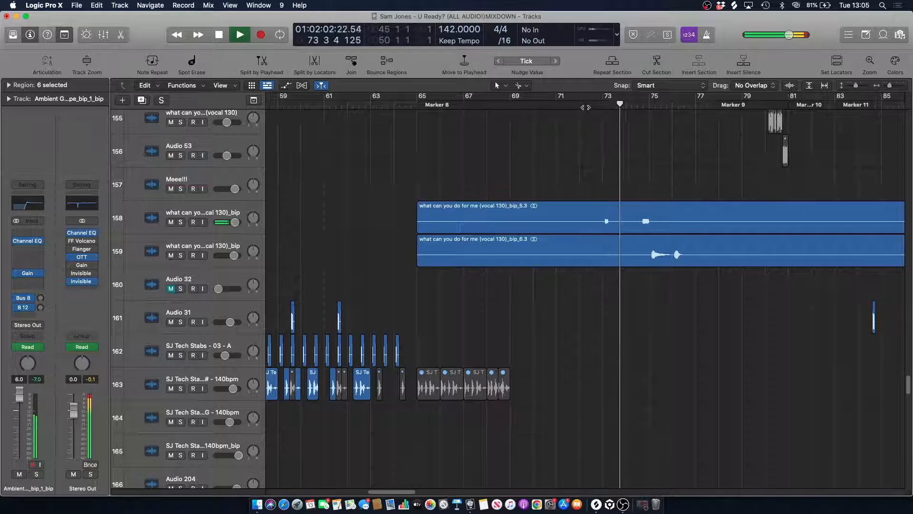
pyautogui.scroll(3, 592, 154)
pyautogui.scroll(12, 592, 154)
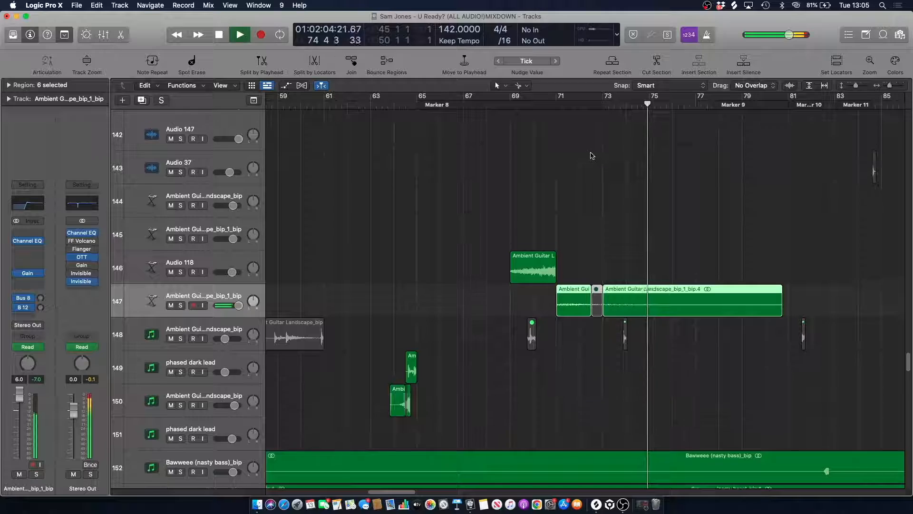
pyautogui.press('space')
# - Solo the Dum Dom Dehm Pluck track (track 105) with the playhead at bar 68
pyautogui.moveTo(911, 337); pyautogui.dragTo(898, 291)
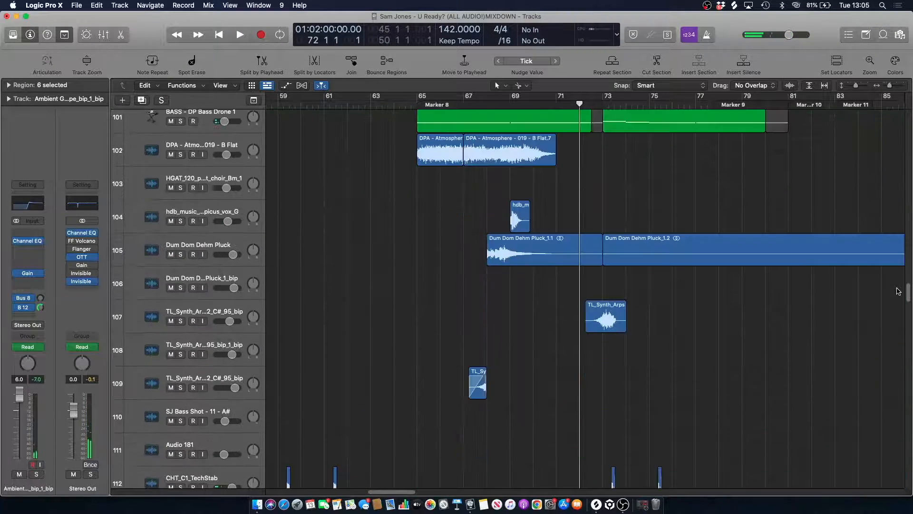
pyautogui.click(205, 310)
pyautogui.click(488, 105)
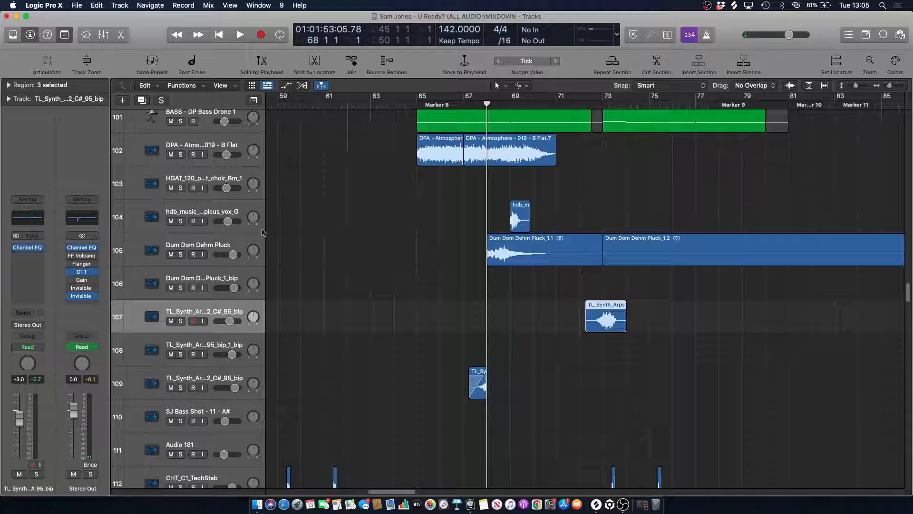
pyautogui.click(202, 255)
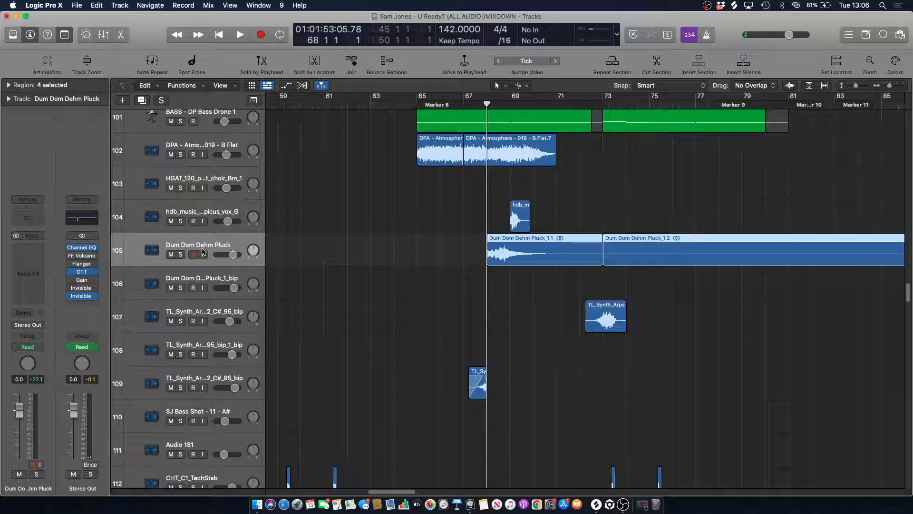
pyautogui.click(181, 254)
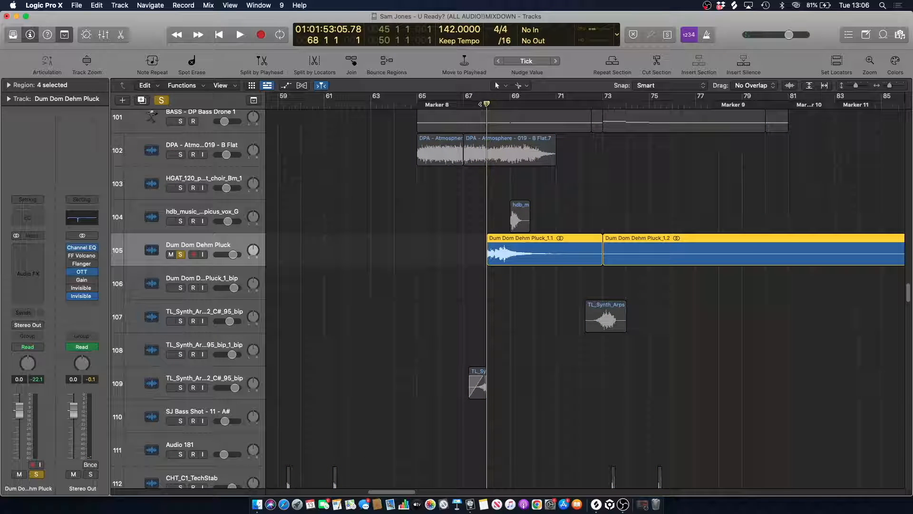
# - Insert a stereo Space Designer reverb on the Dum Dom Dehm Pluck track, reverse its impulse response and mute the dry signal
pyautogui.click(35, 275)
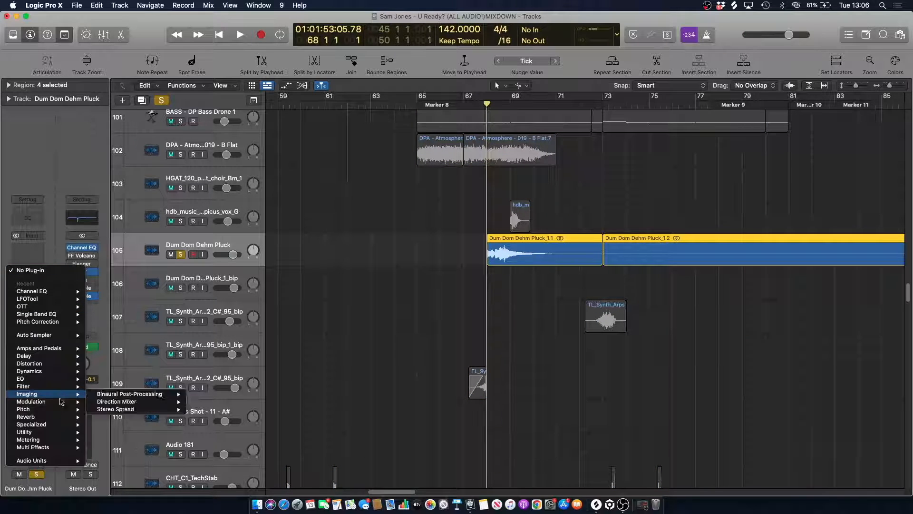
pyautogui.moveTo(71, 417)
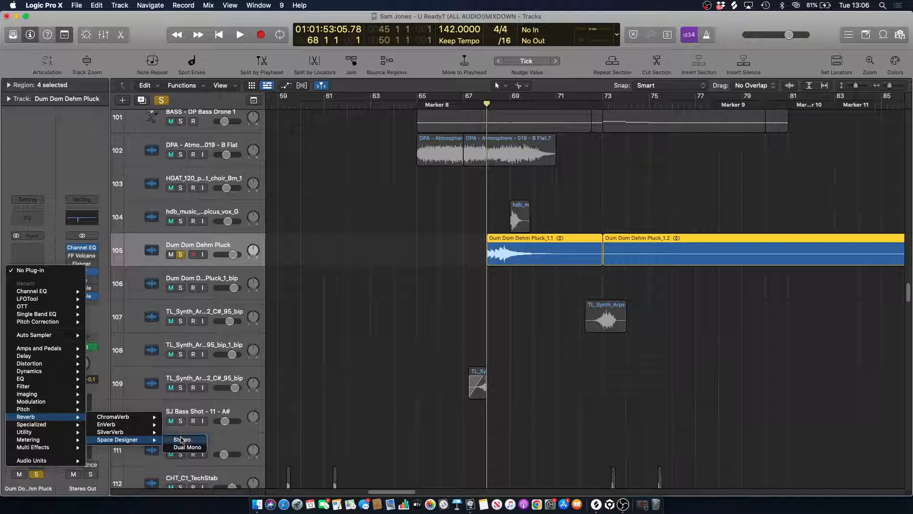
pyautogui.click(181, 439)
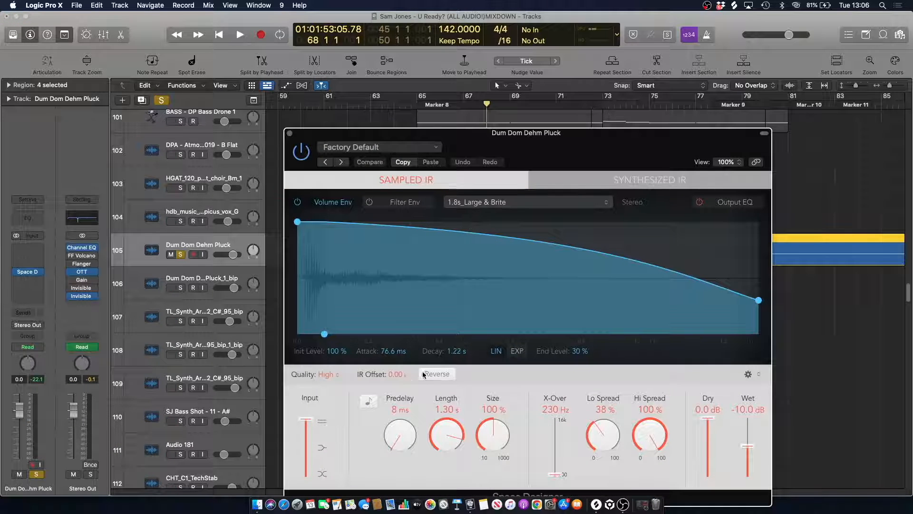
pyautogui.click(437, 373)
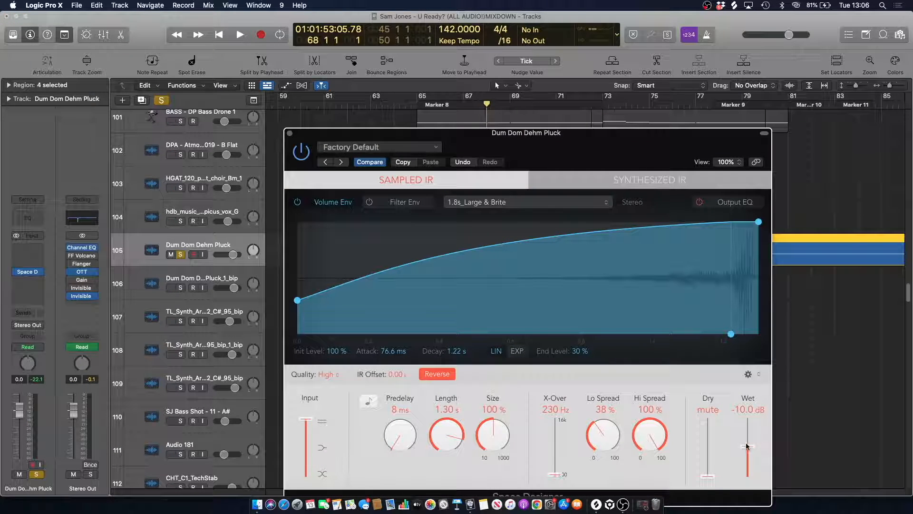
pyautogui.click(290, 135)
# - Play the soloed pluck with the reversed reverb from bar 68, and return the track to the full mix
pyautogui.press('space')
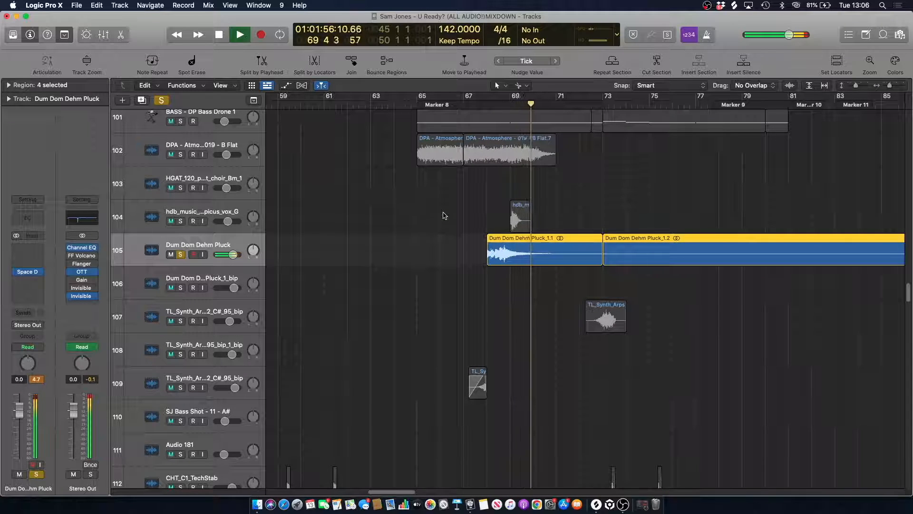
pyautogui.click(444, 216)
pyautogui.press('space')
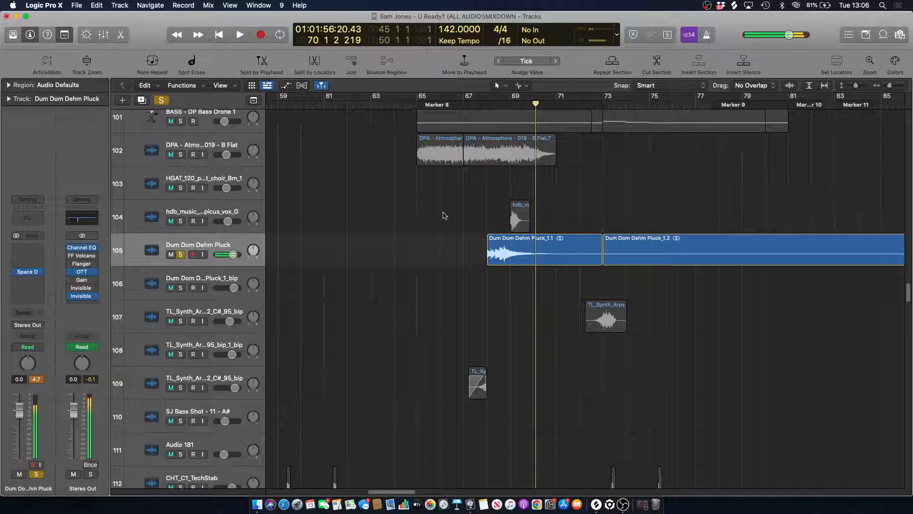
pyautogui.click(182, 254)
pyautogui.click(127, 267)
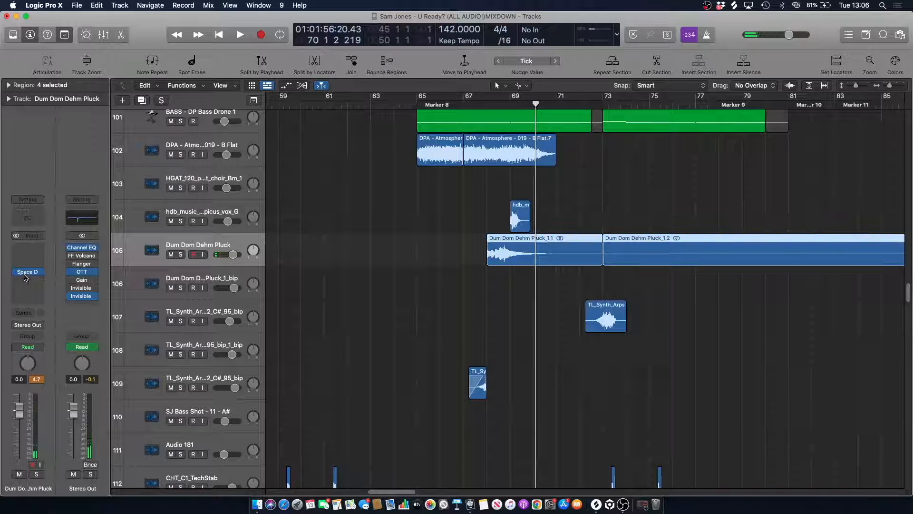
# - Solo the TL_Synth track 107, play its region from bar 72 and clear the solo
pyautogui.click(193, 310)
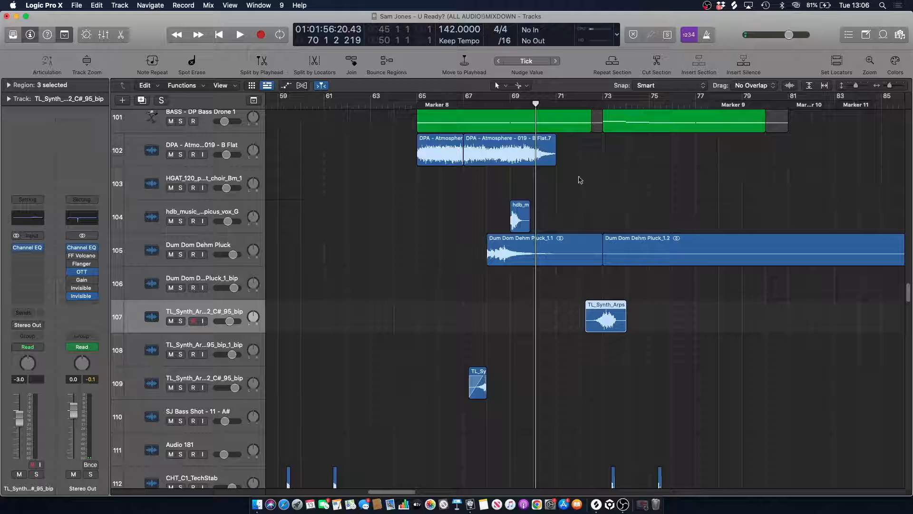
pyautogui.click(584, 104)
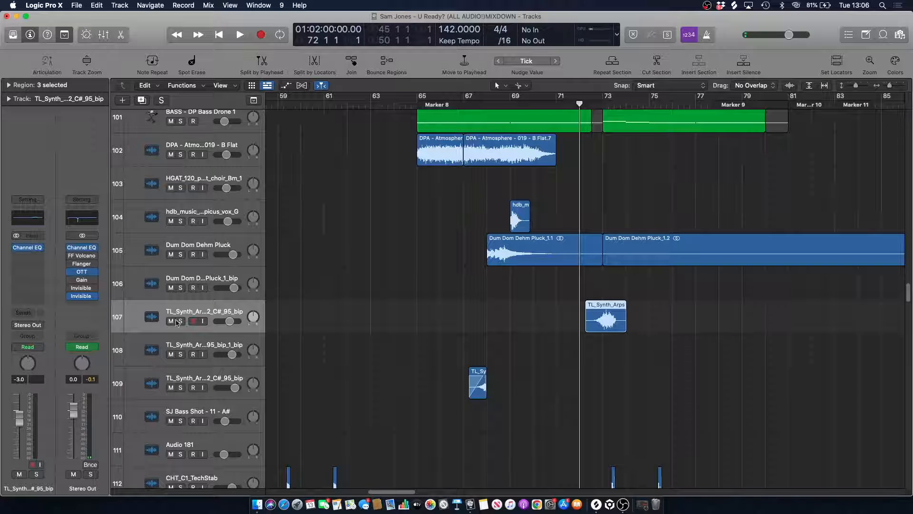
pyautogui.press('s')
pyautogui.press('space')
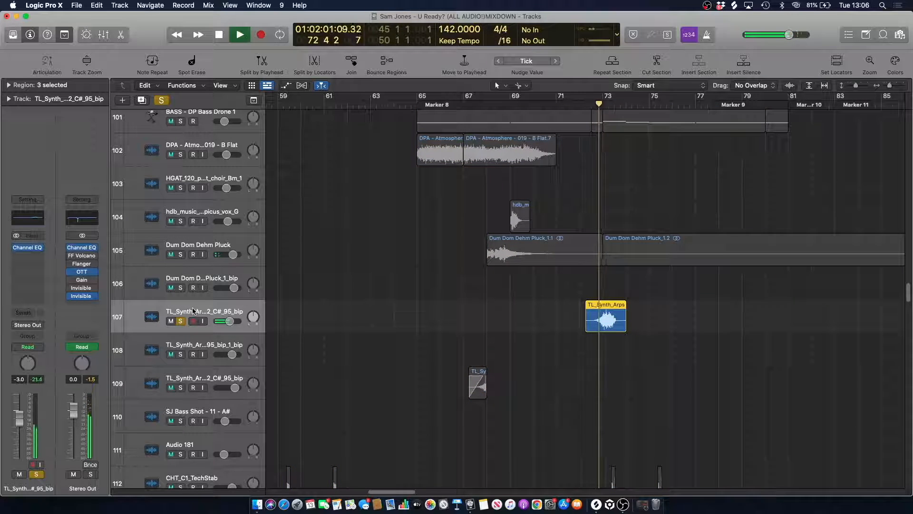
pyautogui.press('space')
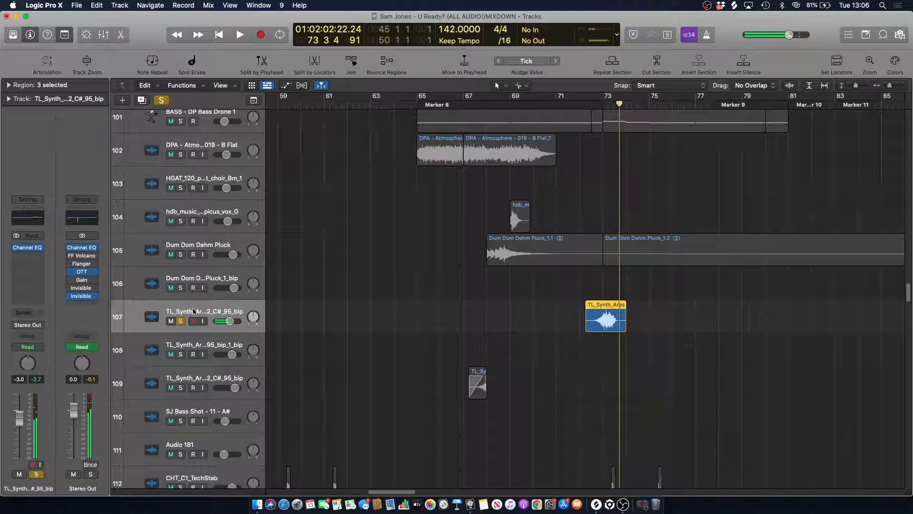
pyautogui.click(438, 303)
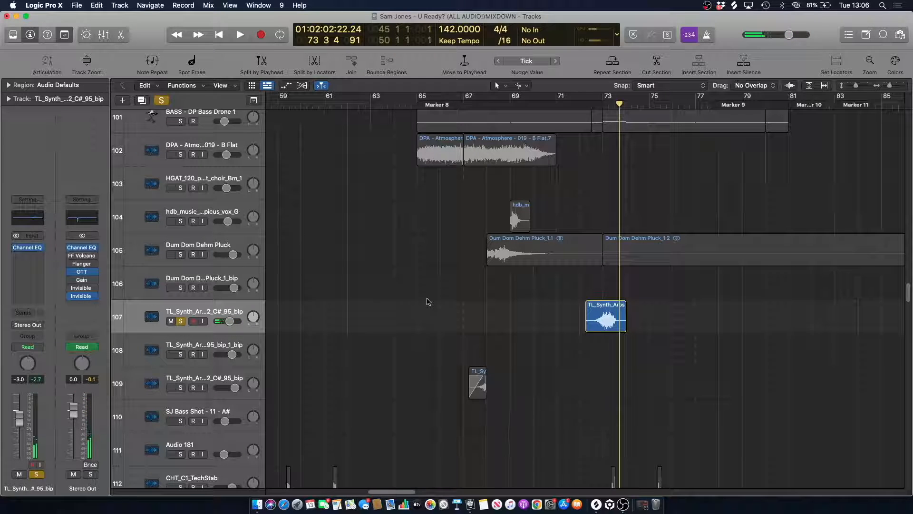
pyautogui.click(180, 321)
# - Bypass Space Designer on the Dum Dom Dehm Pluck track and play the full mix from bar 72
pyautogui.click(199, 244)
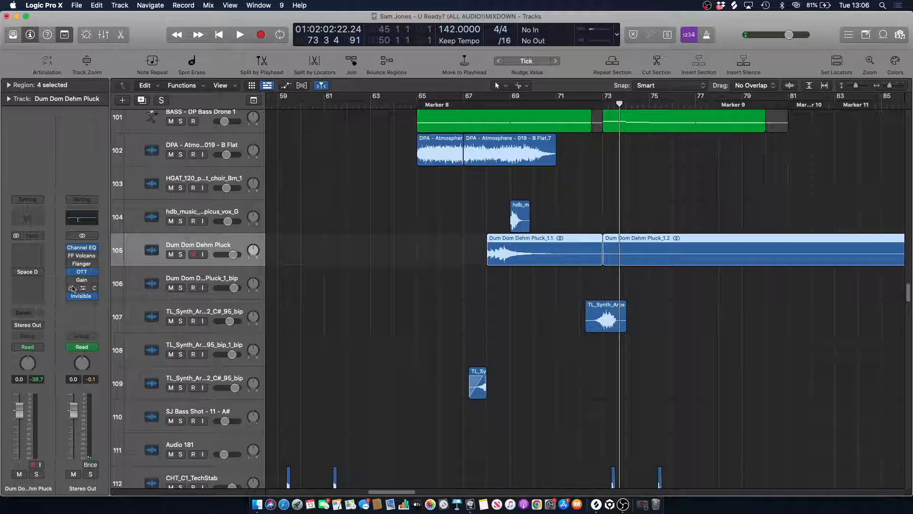
pyautogui.click(585, 105)
pyautogui.press('space')
pyautogui.click(424, 214)
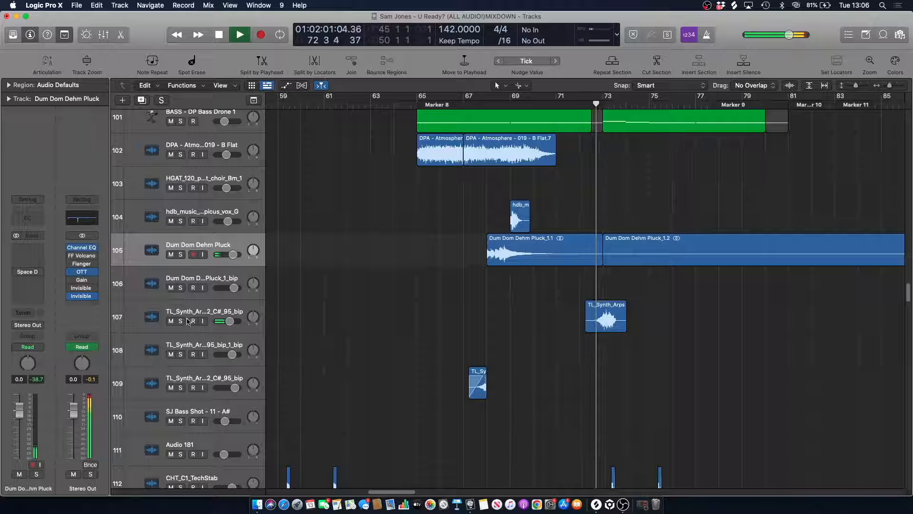
# - Toggle the solo of the TL_Synth track 107 on and off during playback, and stop at bar 72
pyautogui.click(180, 321)
pyautogui.click(180, 321)
pyautogui.click(194, 311)
pyautogui.click(575, 190)
pyautogui.press('space')
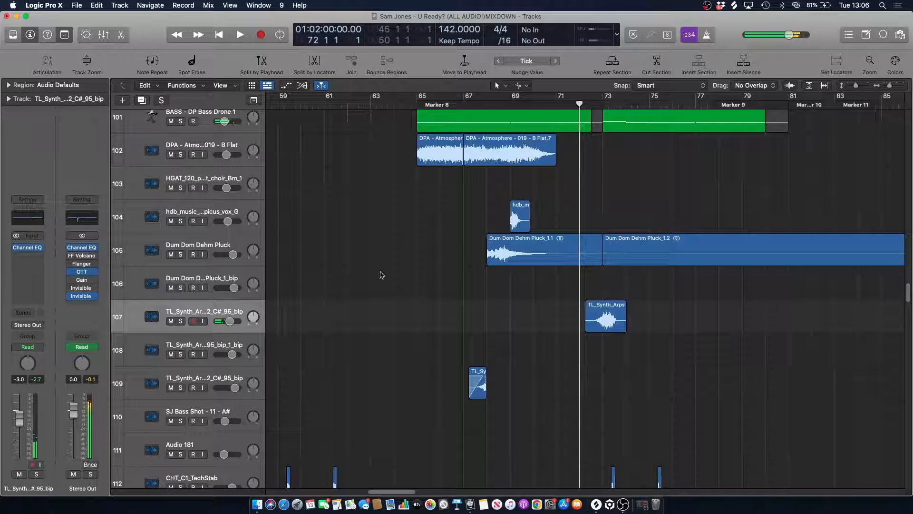
# - Audition the TL_Synth track 107 alone once more from bar 72 and unsolo it
pyautogui.click(181, 321)
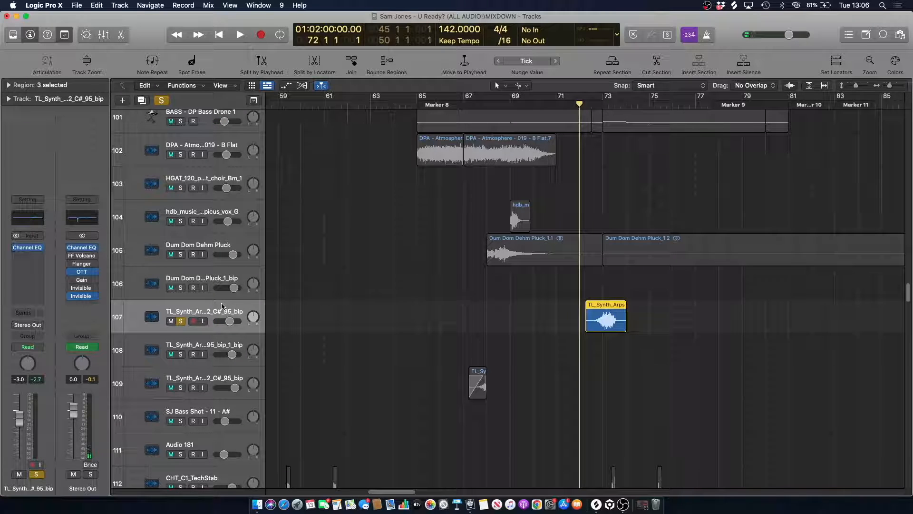
pyautogui.press('space')
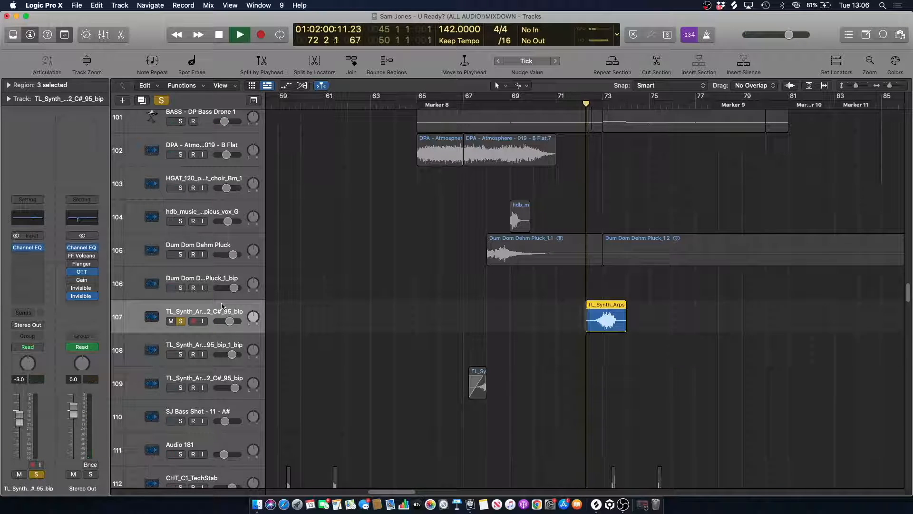
pyautogui.press('space')
pyautogui.click(182, 321)
# - Play the full mix from bar 72 to hear the reversed synth in context
pyautogui.click(579, 139)
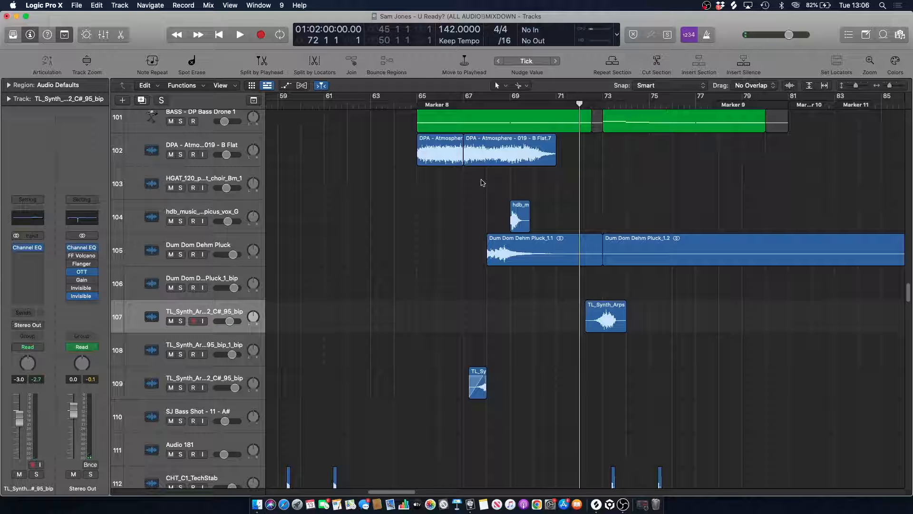
pyautogui.press('space')
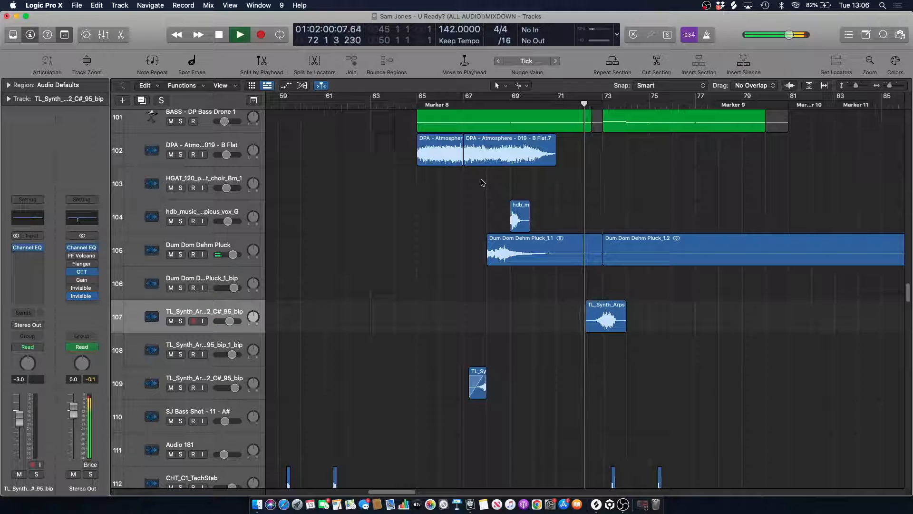
pyautogui.scroll(5, 575, 166)
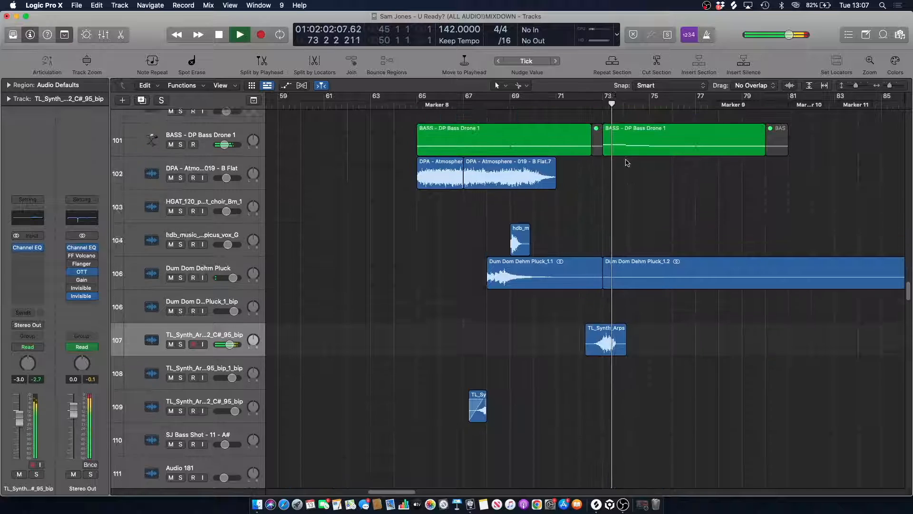
pyautogui.press('space')
# - Audition the BASS - DP Bass Drone 1 track 101 alone from bar 65, stop playback and unsolo it
pyautogui.click(416, 105)
pyautogui.click(200, 231)
pyautogui.press('s')
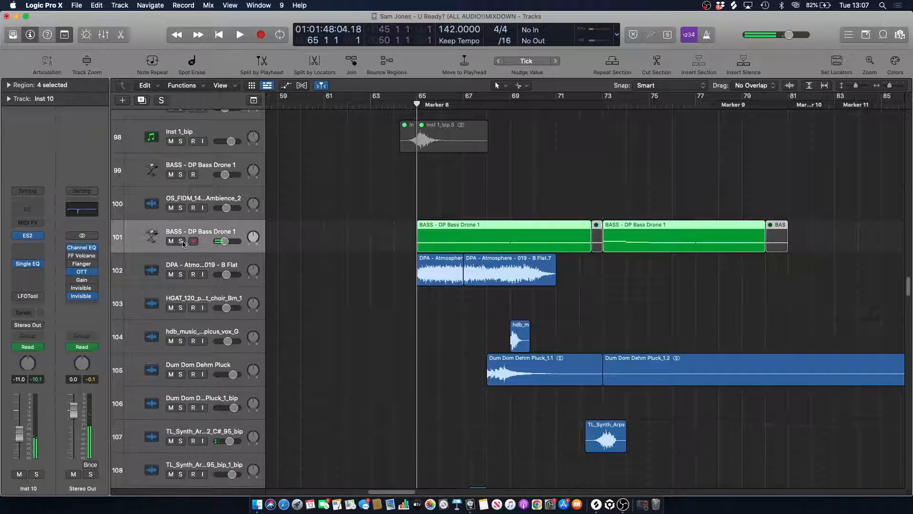
pyautogui.press('space')
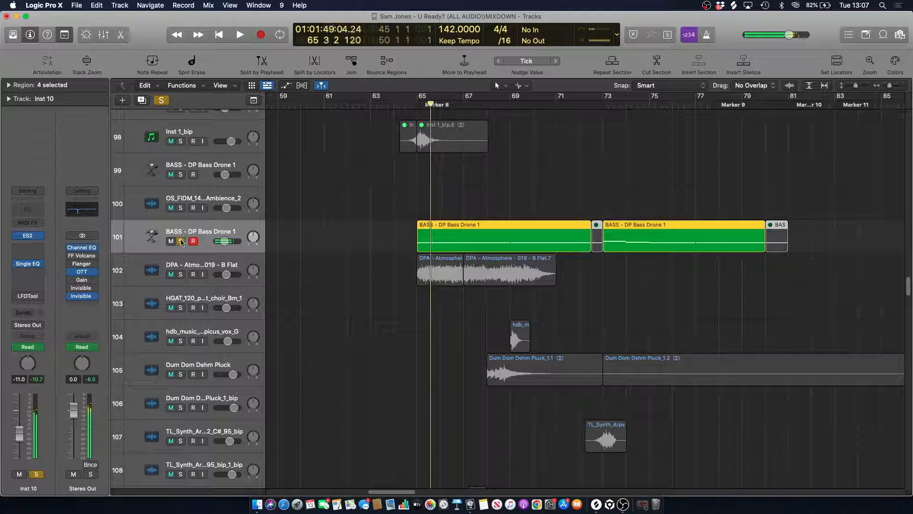
pyautogui.press('space')
pyautogui.press('s')
# - Play from bar 72, solo the bass drone track 101, and view its bar 73 region's notes in the Piano Roll before closing the editor
pyautogui.click(585, 102)
pyautogui.click(534, 161)
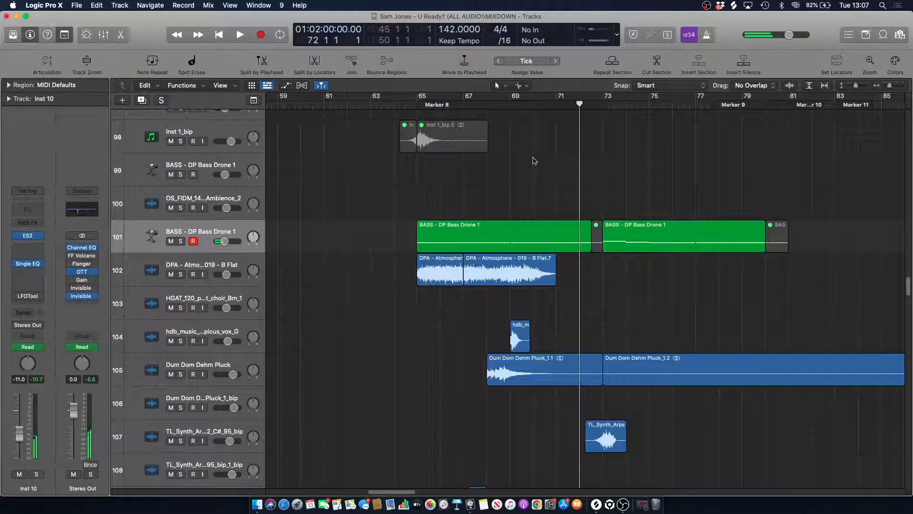
pyautogui.press('space')
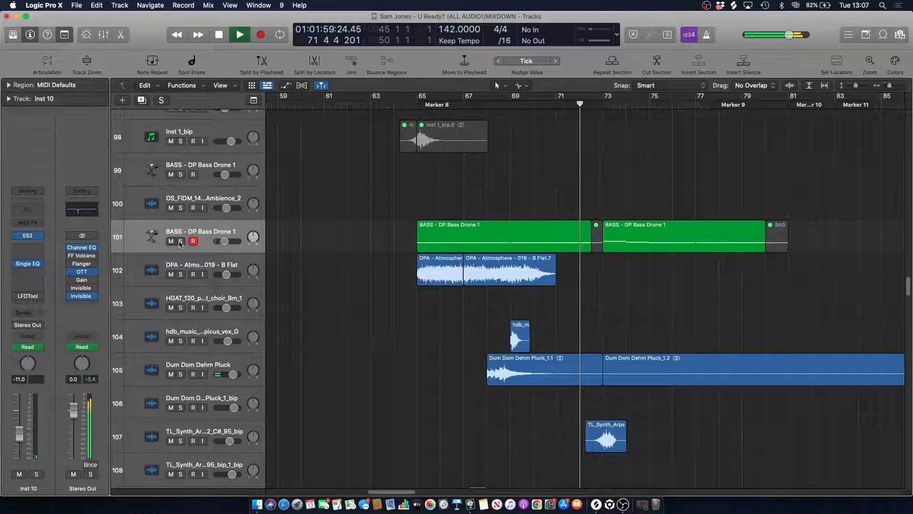
pyautogui.click(179, 241)
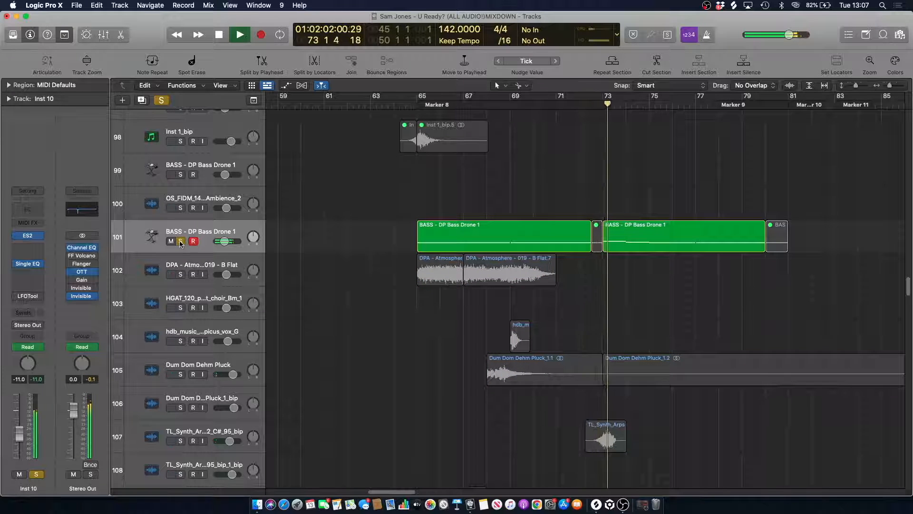
pyautogui.doubleClick(617, 227)
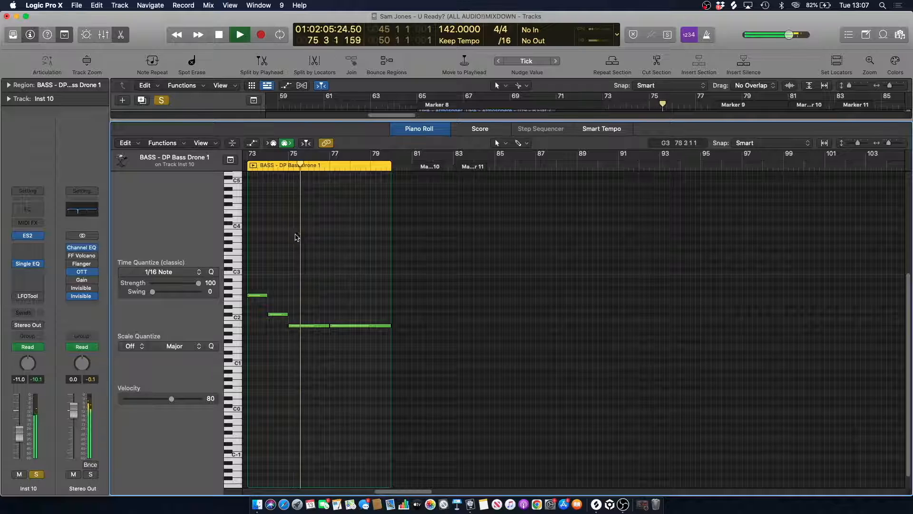
pyautogui.press('space')
pyautogui.click(119, 35)
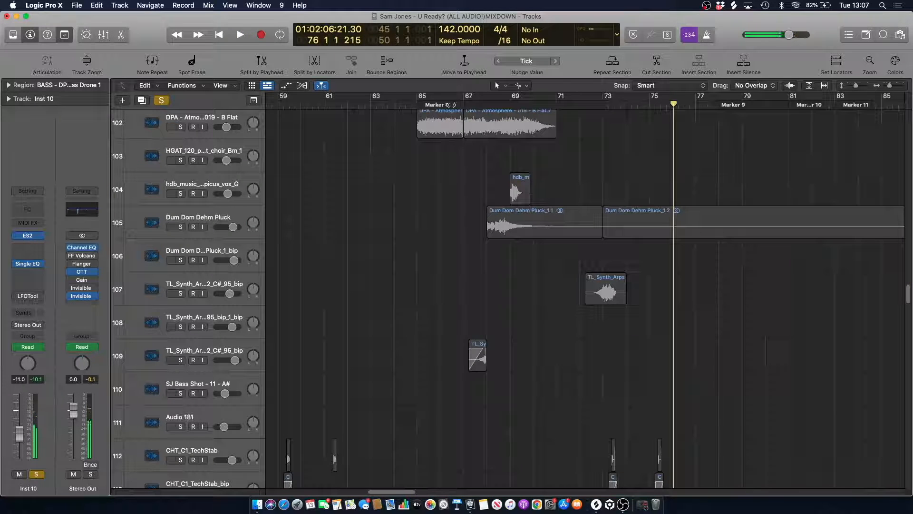
# - Clear the solo and play the full mix from bar 67 while looking through the tracks up to the start of the track list
pyautogui.click(476, 105)
pyautogui.click(161, 101)
pyautogui.press('space')
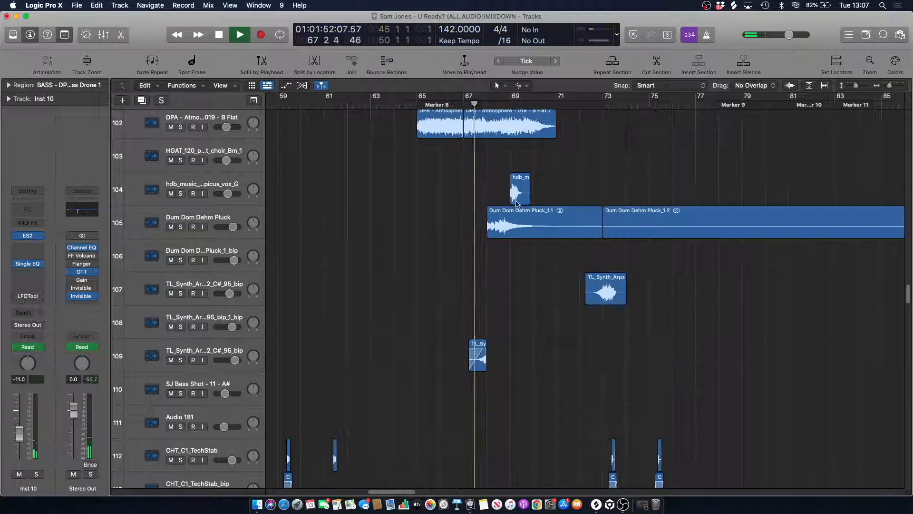
pyautogui.scroll(5, 520, 159)
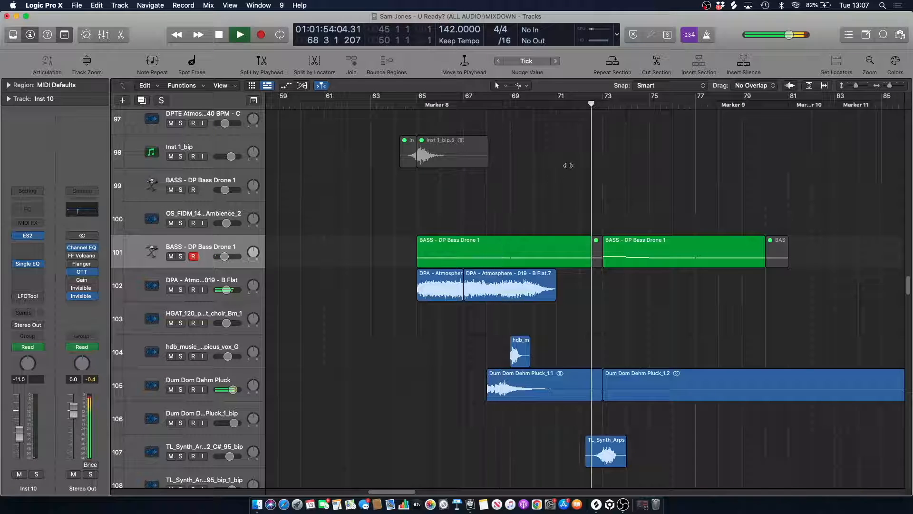
pyautogui.scroll(6, 557, 180)
pyautogui.scroll(15, 557, 187)
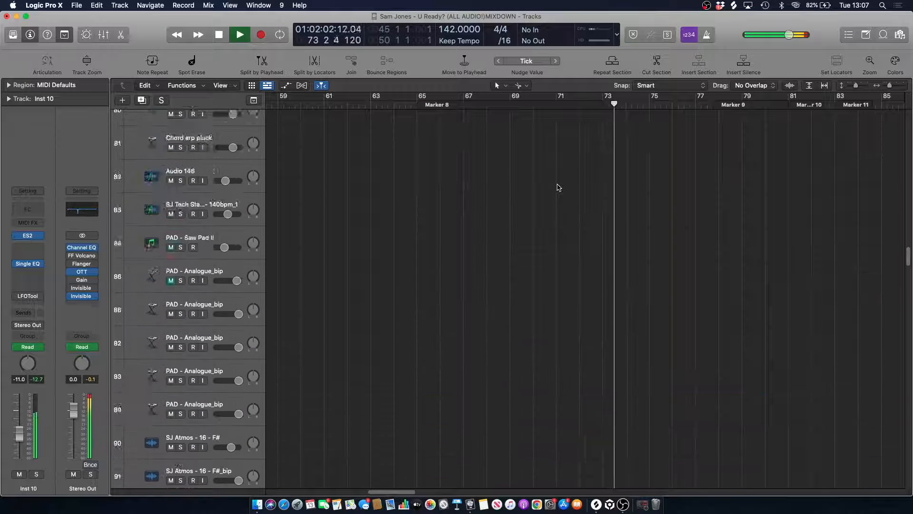
pyautogui.scroll(12, 560, 191)
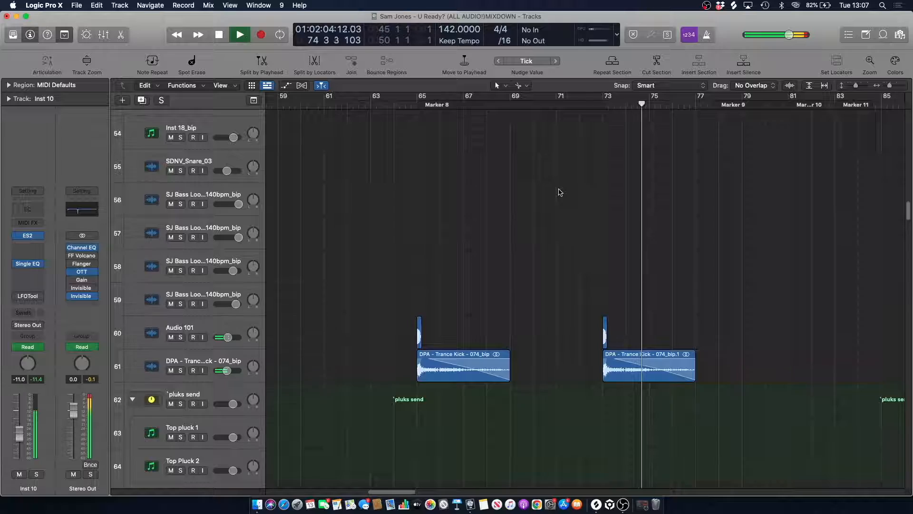
pyautogui.scroll(12, 562, 193)
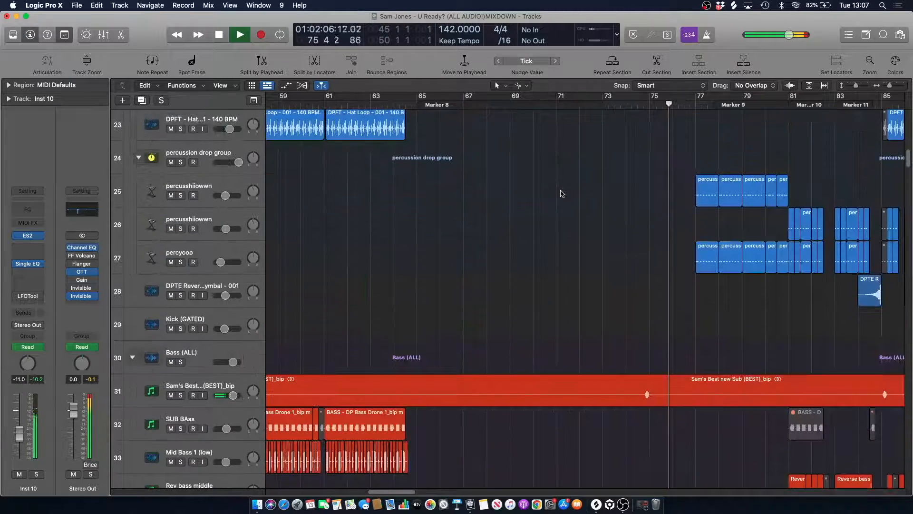
pyautogui.scroll(8, 562, 194)
pyautogui.press('space')
# - Play from bar 72 with the new masteroooo_bip track 9 and both SJ BASS - Kick The Sofa tracks soloed
pyautogui.click(591, 105)
pyautogui.scroll(2, 568, 197)
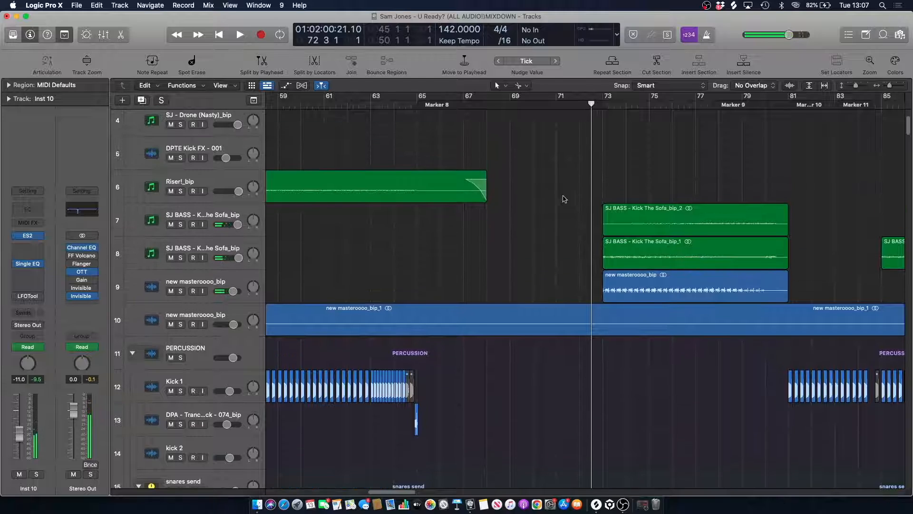
pyautogui.click(181, 291)
pyautogui.press('space')
pyautogui.click(180, 257)
pyautogui.click(181, 225)
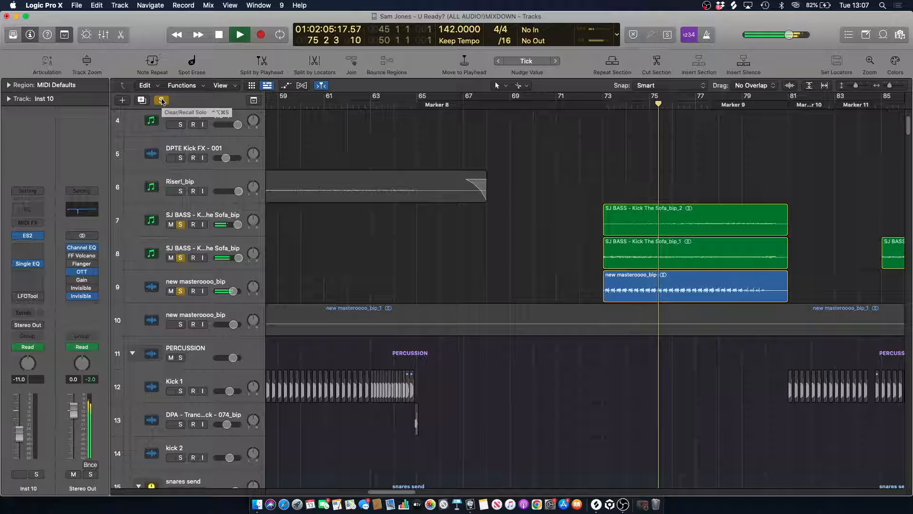
# - Unsolo both SJ BASS tracks, check the automation of new masteroooo_bip track 9 during playback, stop and hide the automation
pyautogui.click(181, 224)
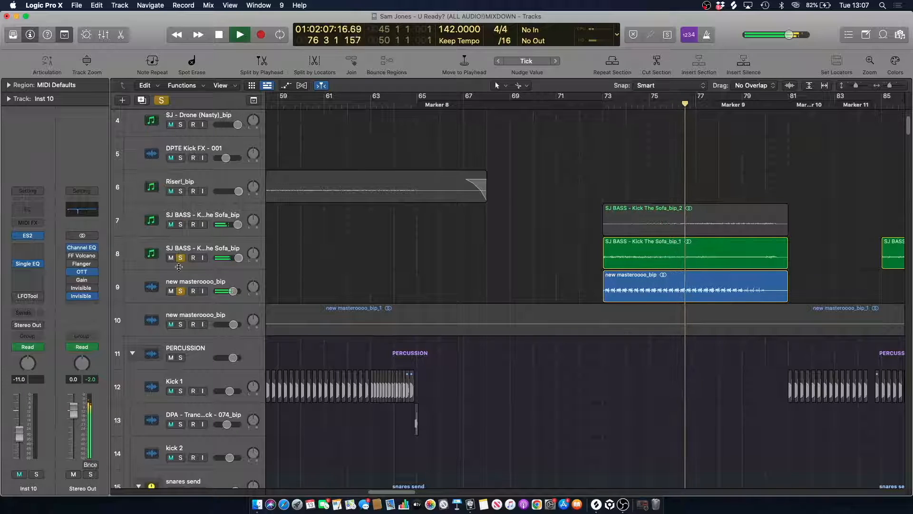
pyautogui.click(181, 257)
pyautogui.click(192, 286)
pyautogui.press('a')
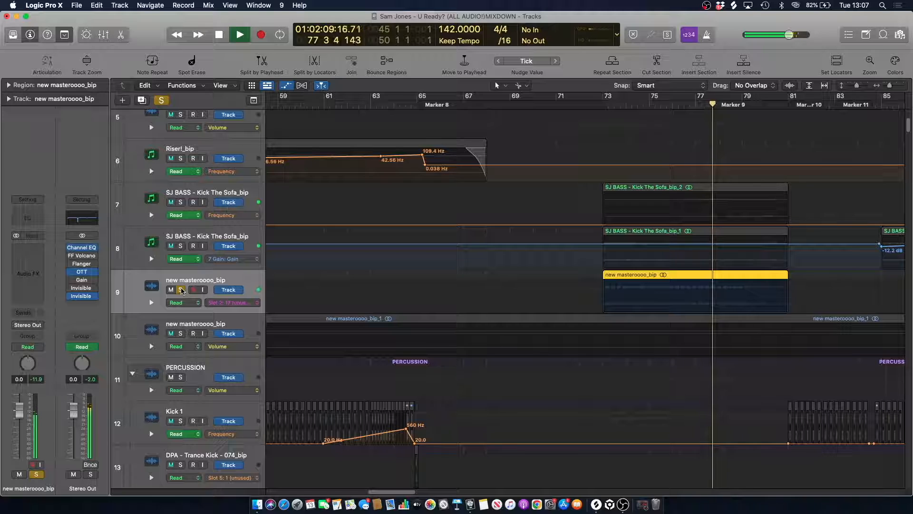
pyautogui.press('space')
pyautogui.press('a')
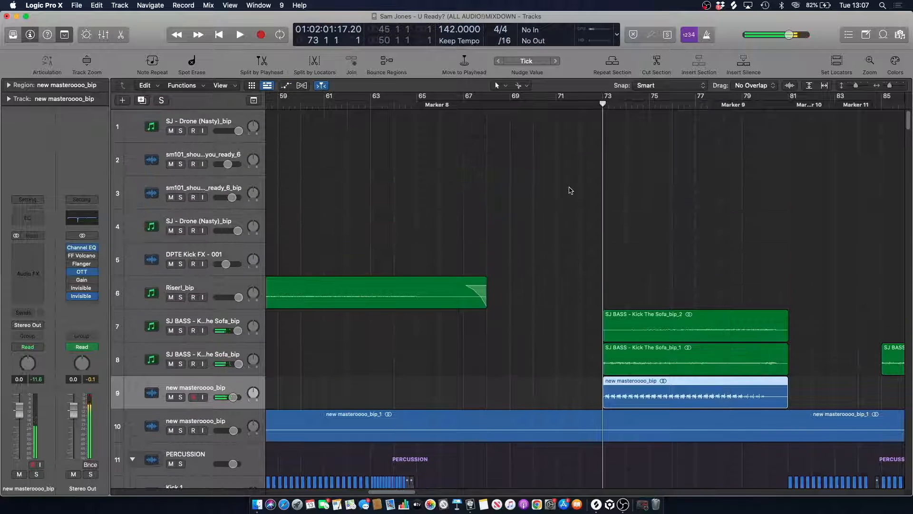
# - Solo the Hybrid players acapella chop track 121 and the vocal track 122, and play them from bar 73
pyautogui.moveTo(905, 119); pyautogui.dragTo(876, 318)
pyautogui.click(180, 270)
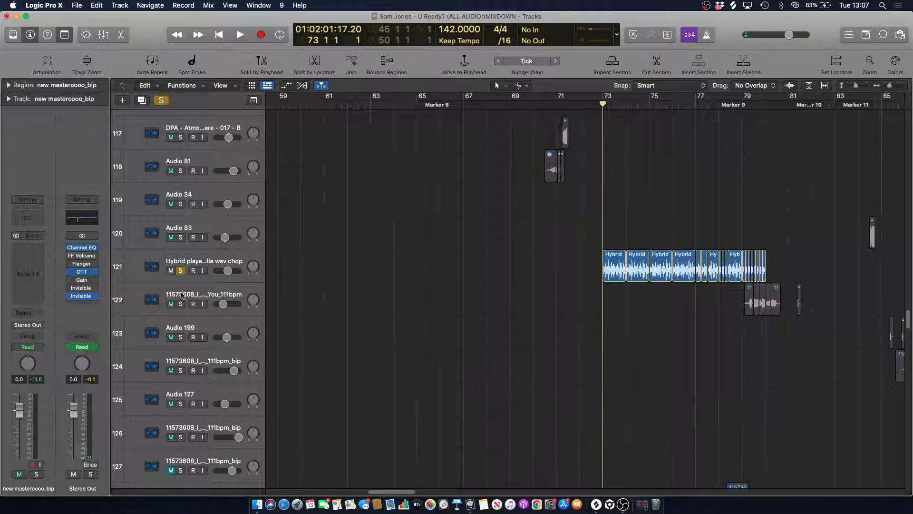
pyautogui.click(181, 304)
pyautogui.press('space')
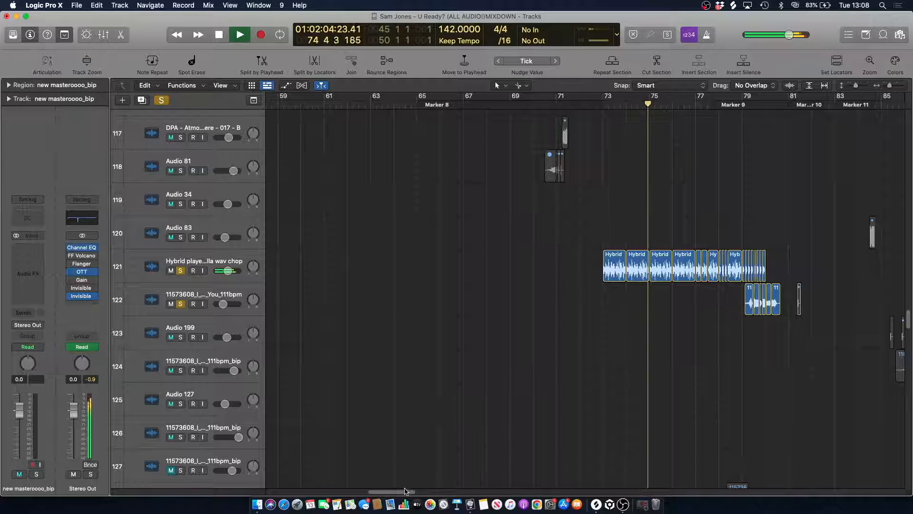
# - Show the track automation and examine the high cut curve on the acapella chop track 121 while replaying the vocals
pyautogui.moveTo(407, 491); pyautogui.dragTo(418, 491)
pyautogui.press('a')
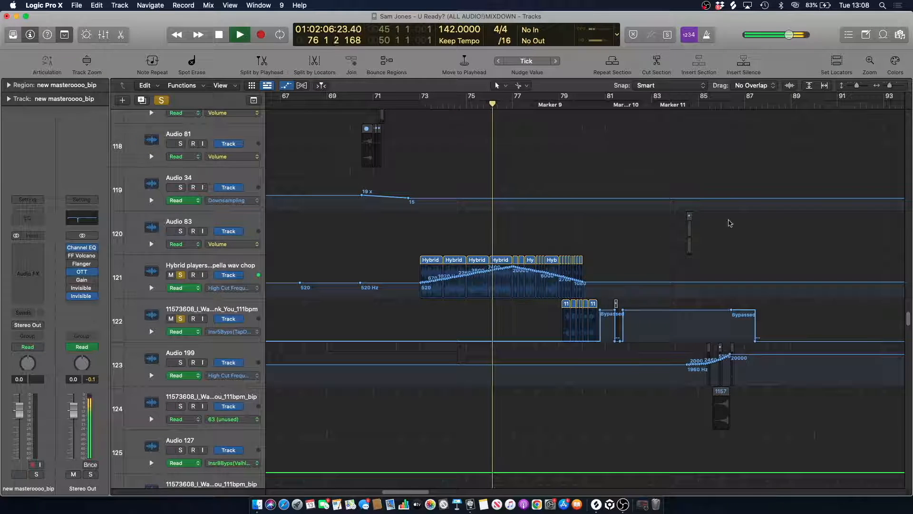
pyautogui.moveTo(889, 86); pyautogui.dragTo(891, 85)
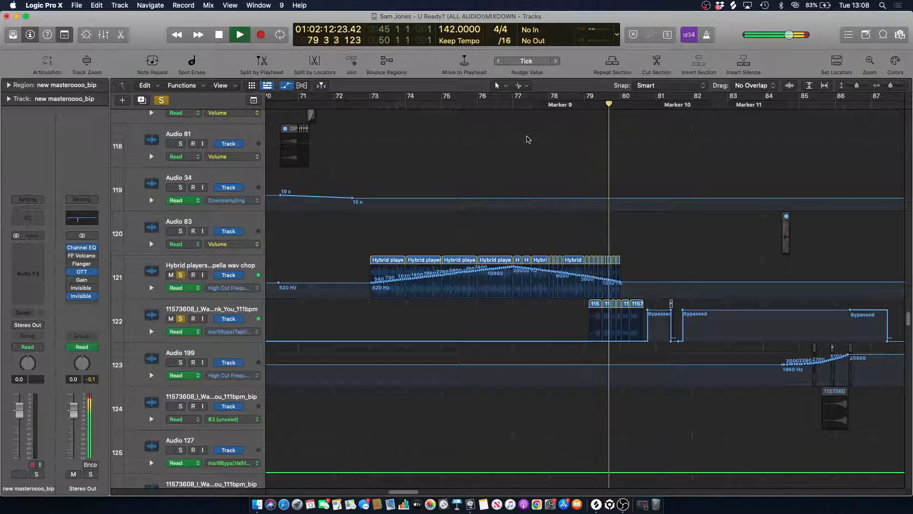
pyautogui.click(504, 106)
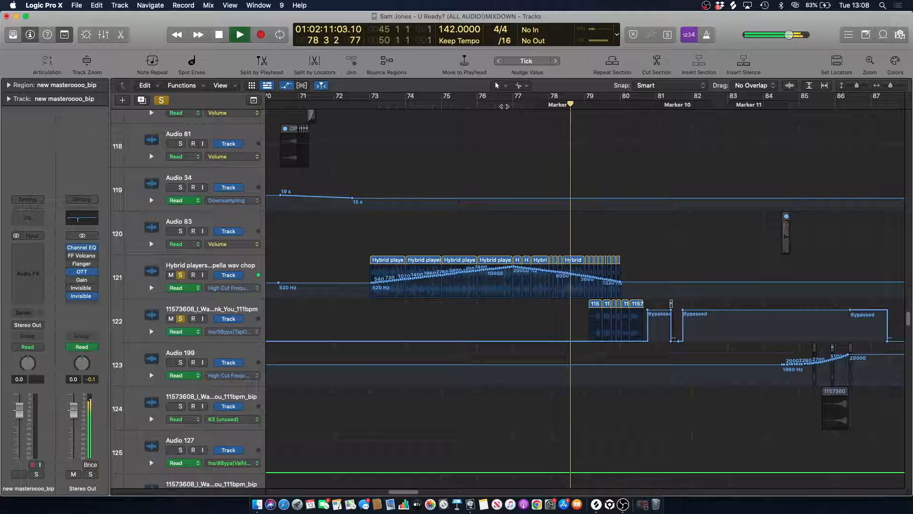
pyautogui.click(460, 105)
pyautogui.press('space')
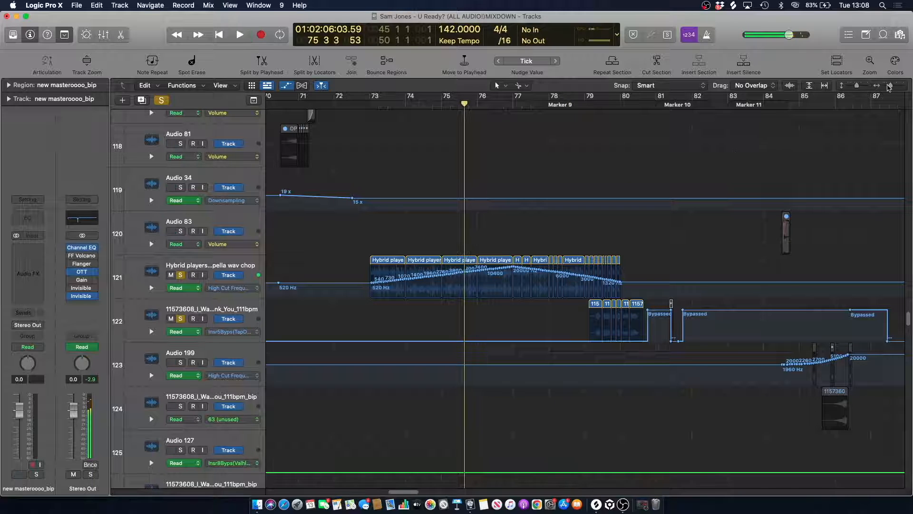
# - Hide the automation and play the two soloed vocal tracks from just before bar 77
pyautogui.moveTo(889, 87); pyautogui.dragTo(893, 86)
pyautogui.click(539, 104)
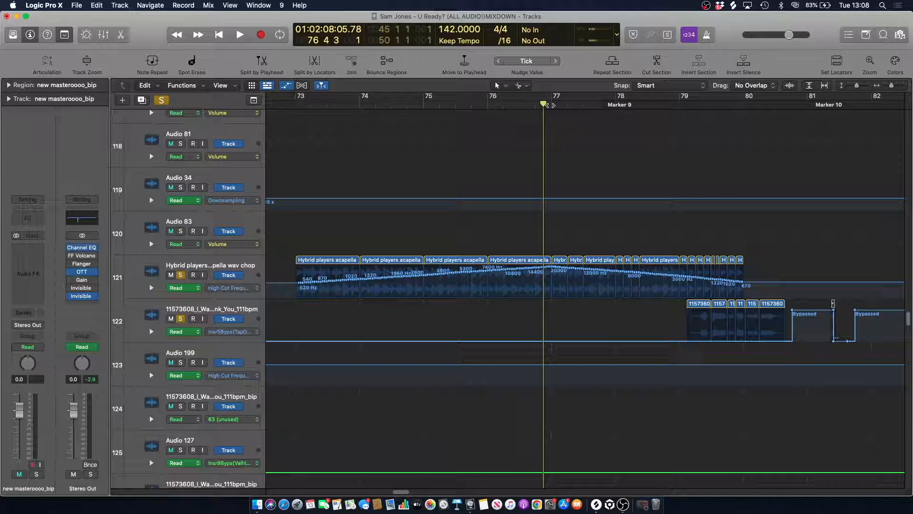
pyautogui.press('a')
pyautogui.press('space')
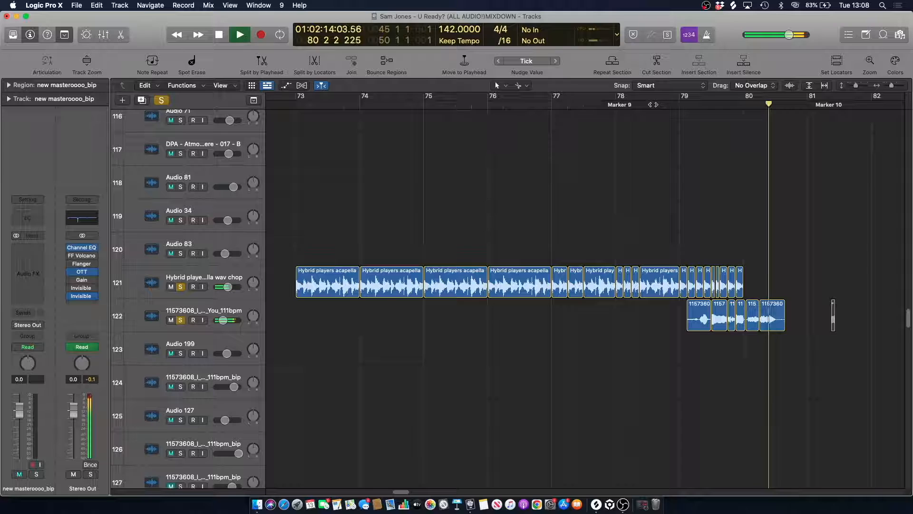
pyautogui.press('space')
# - Unsolo the acapella chop track 121, select the vocal track 122 and check its full name without renaming it
pyautogui.click(434, 229)
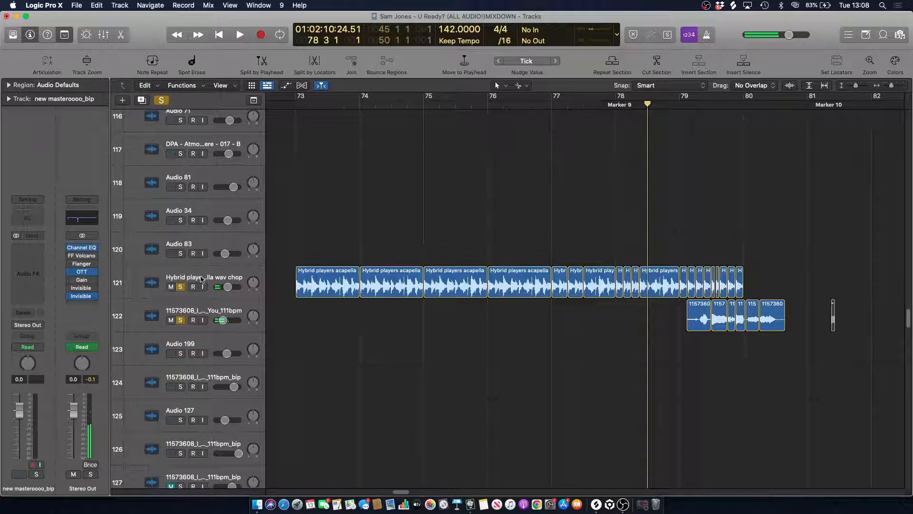
pyautogui.click(183, 287)
pyautogui.click(227, 310)
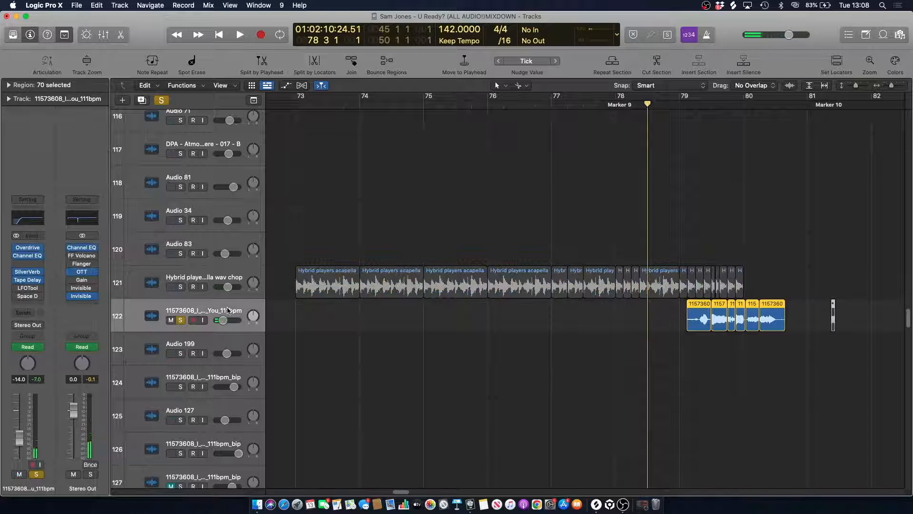
pyautogui.click(385, 198)
pyautogui.doubleClick(196, 312)
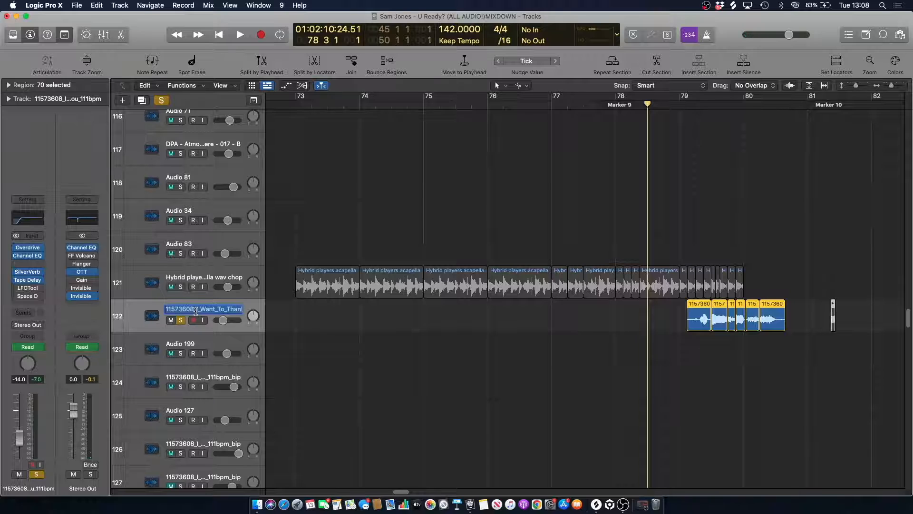
pyautogui.click(385, 213)
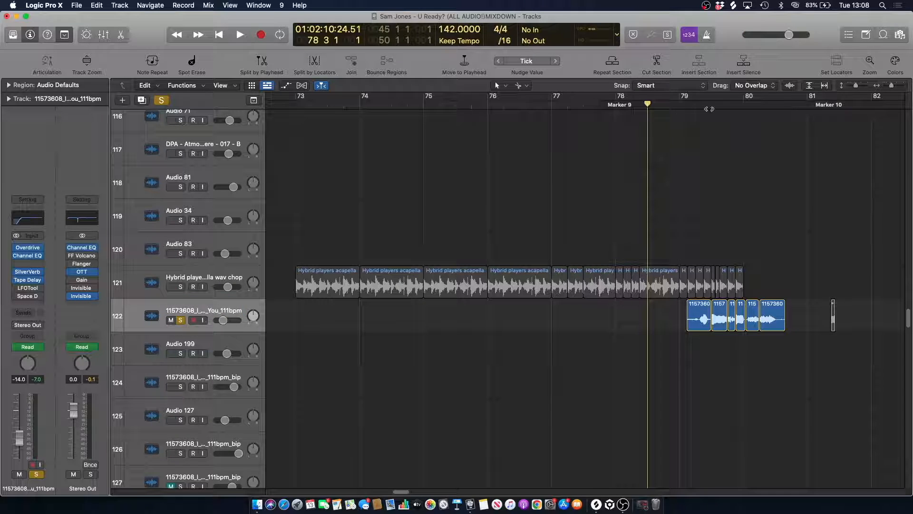
# - Compare the vocal track 122 from bar 79 with its Overdrive, Channel EQ and SilverVerb bypassed and enabled, and unsolo it
pyautogui.click(672, 106)
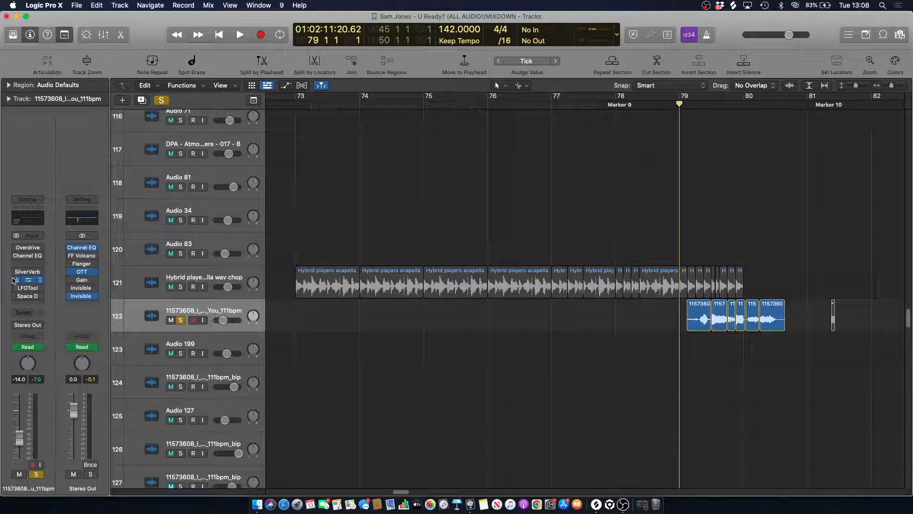
pyautogui.press('space')
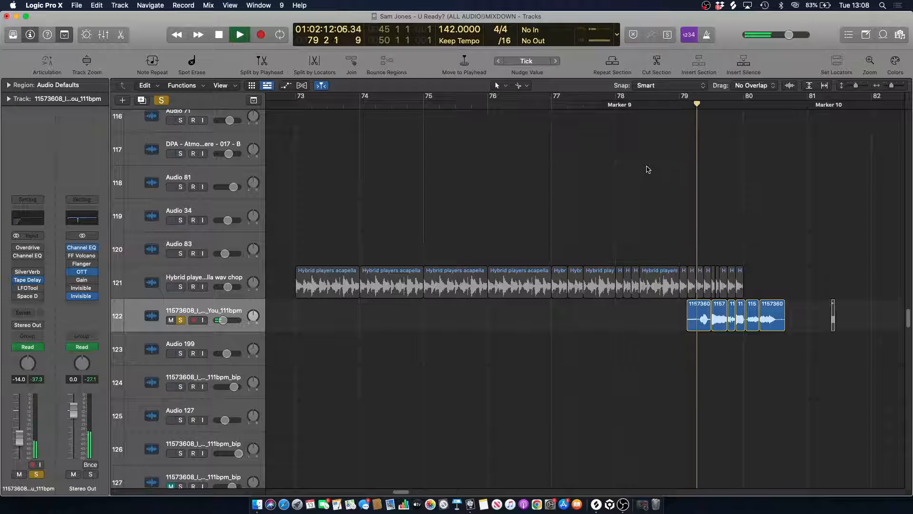
pyautogui.click(676, 106)
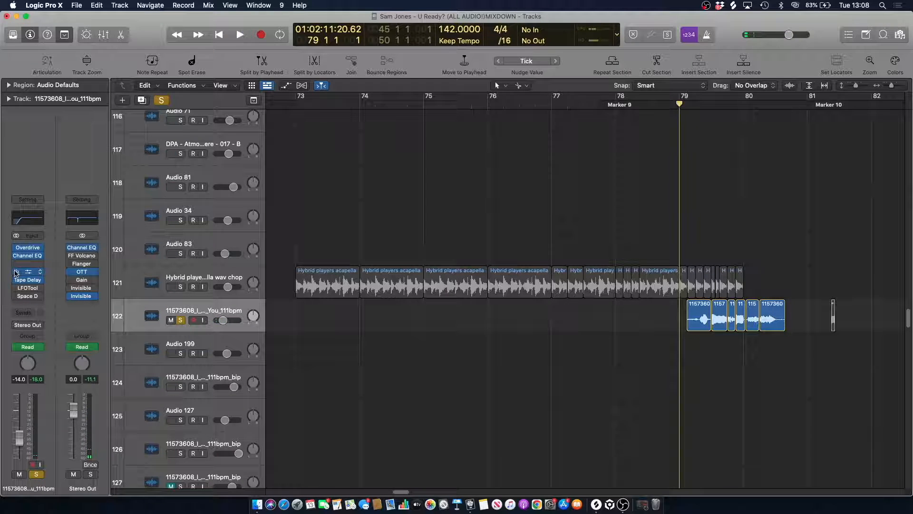
pyautogui.press('space')
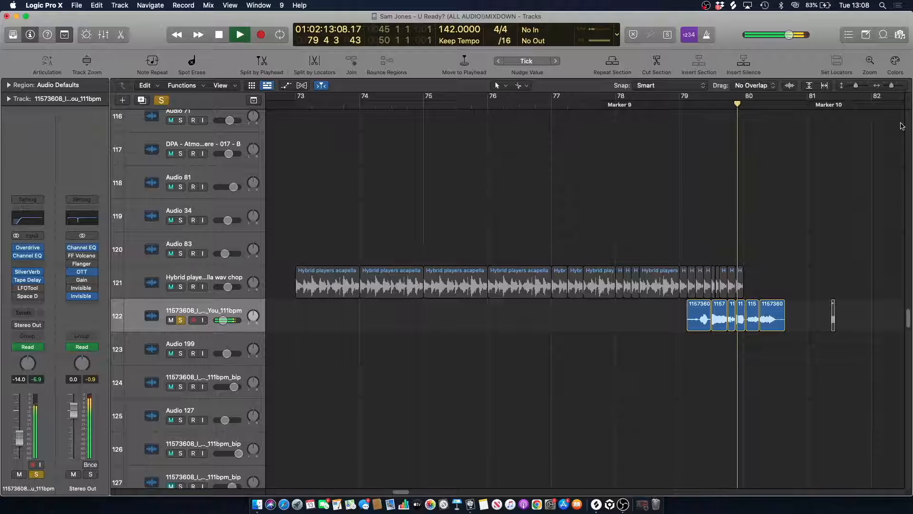
pyautogui.moveTo(892, 86); pyautogui.dragTo(888, 85)
pyautogui.press('space')
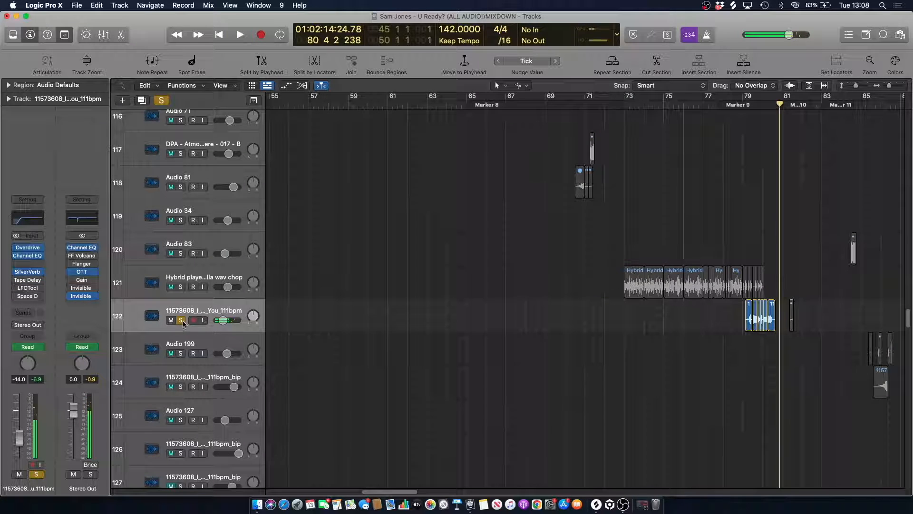
pyautogui.press('s')
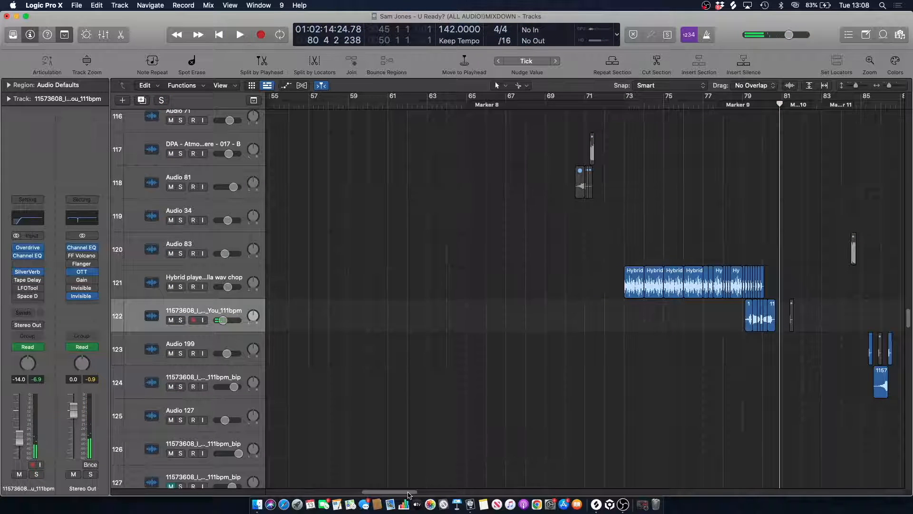
# - Play the full mix from just past bar 78 to the end of the vocal regions on track 122
pyautogui.hscroll(5, 408, 492)
pyautogui.click(497, 101)
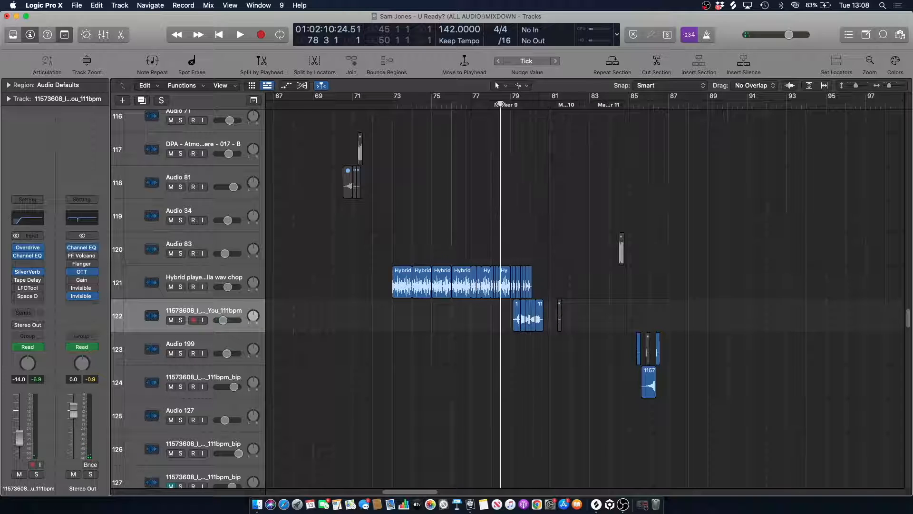
pyautogui.press('space')
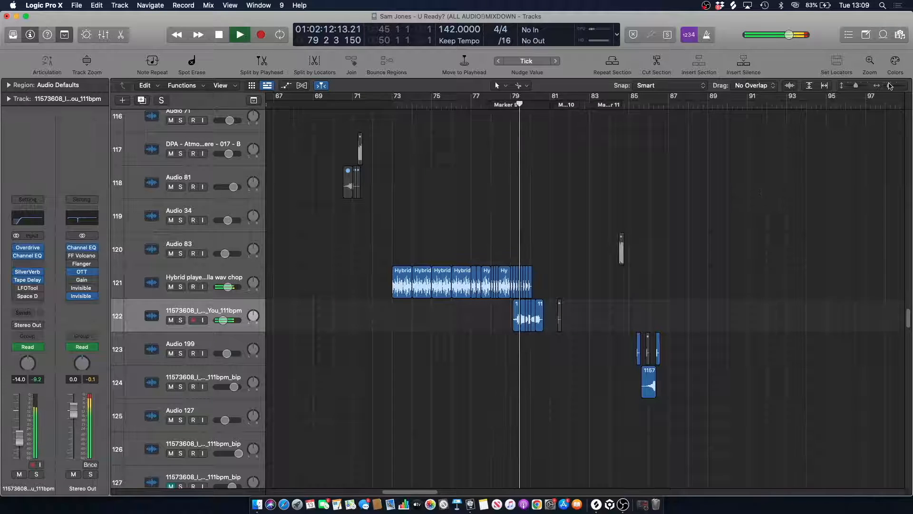
pyautogui.moveTo(889, 86); pyautogui.dragTo(891, 86)
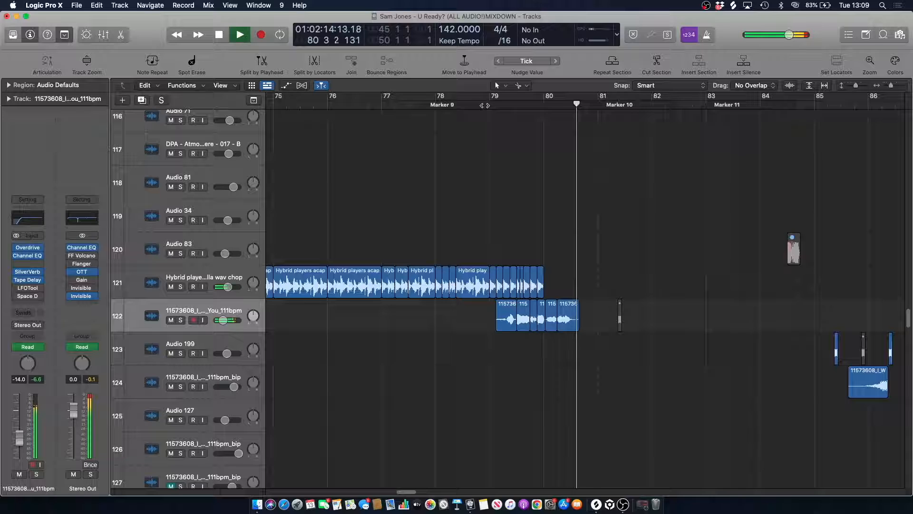
pyautogui.press('space')
# - Play the full mix from bar 79 to hear the end of the vocal region on track 128
pyautogui.moveTo(908, 322)
pyautogui.mouseDown()
pyautogui.moveTo(891, 187)
pyautogui.moveTo(907, 113)
pyautogui.moveTo(909, 343)
pyautogui.moveTo(909, 323)
pyautogui.moveTo(907, 334)
pyautogui.mouseUp()
pyautogui.scroll(-1, 891, 161)
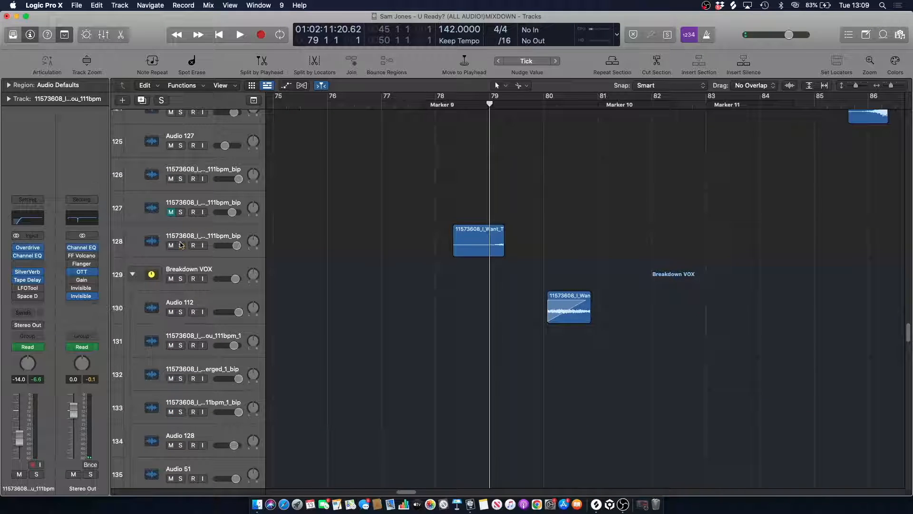
pyautogui.press('space')
pyautogui.press('space')
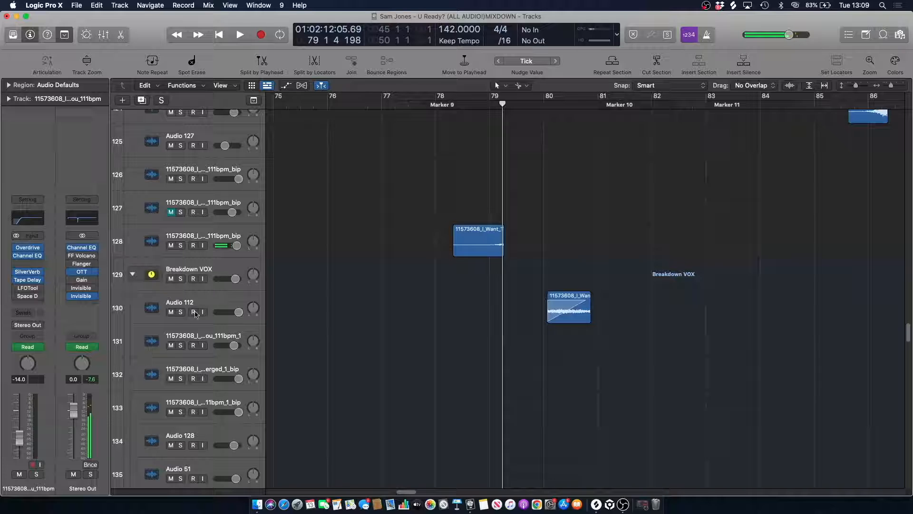
# - Solo Audio 112 in the Breakdown VOX group during playback, unsolo it and replay its region in the full mix
pyautogui.press('space')
pyautogui.click(181, 312)
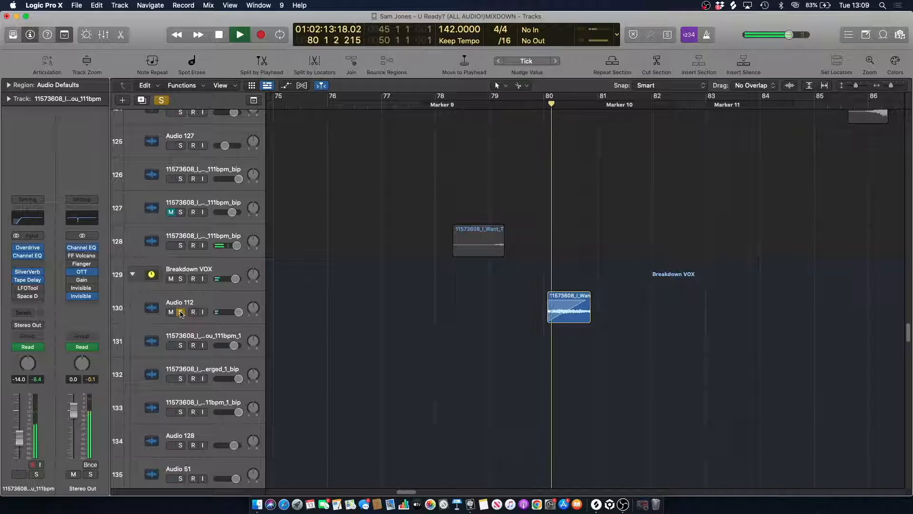
pyautogui.click(181, 312)
pyautogui.click(531, 101)
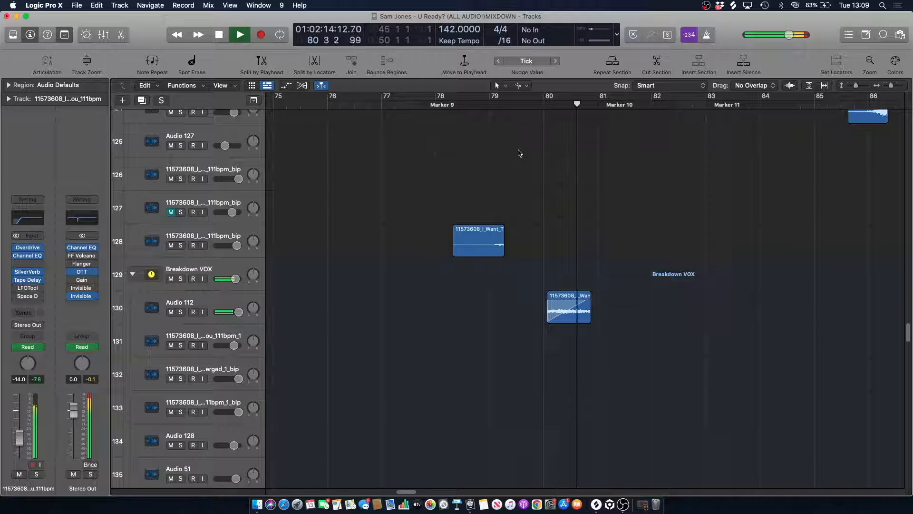
pyautogui.press('space')
# - Play the transition into Marker 10 and examine the bass, new masteroooo and percussion tracks
pyautogui.scroll(2, 531, 112)
pyautogui.scroll(15, 532, 115)
pyautogui.press('space')
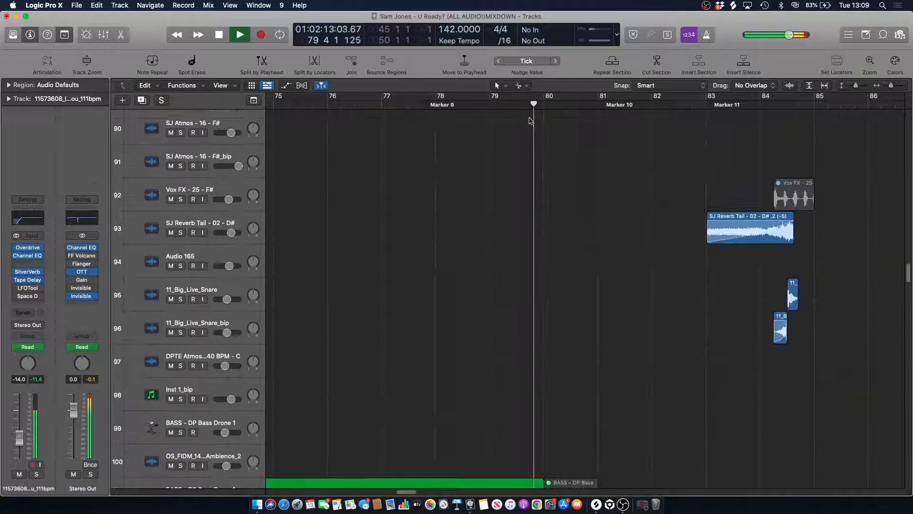
pyautogui.scroll(20, 513, 341)
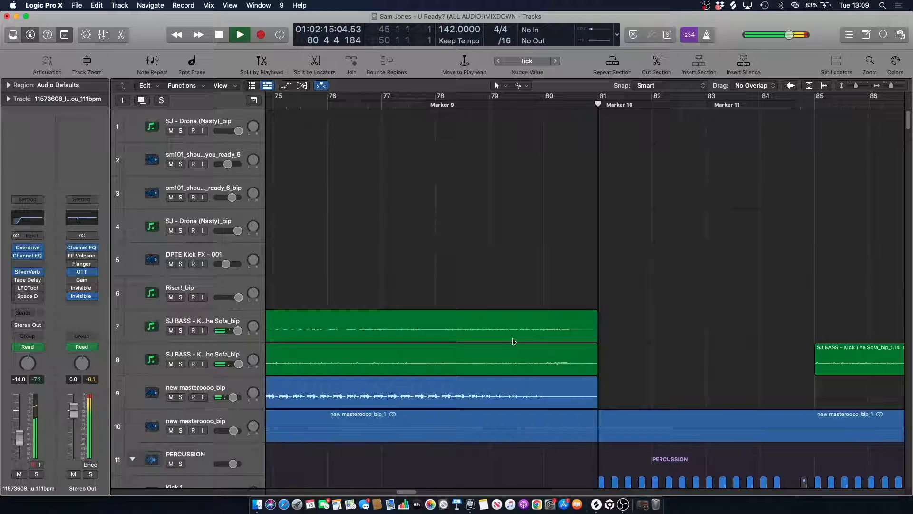
pyautogui.scroll(-11, 514, 341)
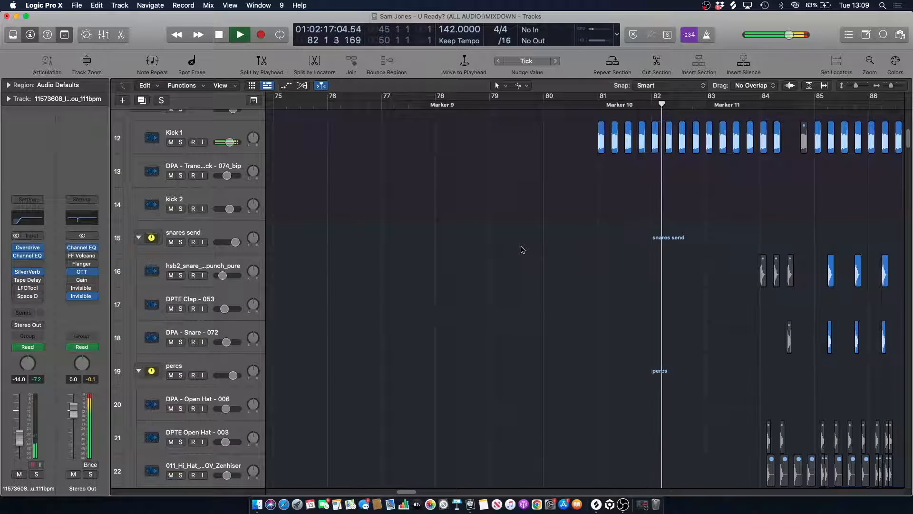
pyautogui.scroll(6, 530, 239)
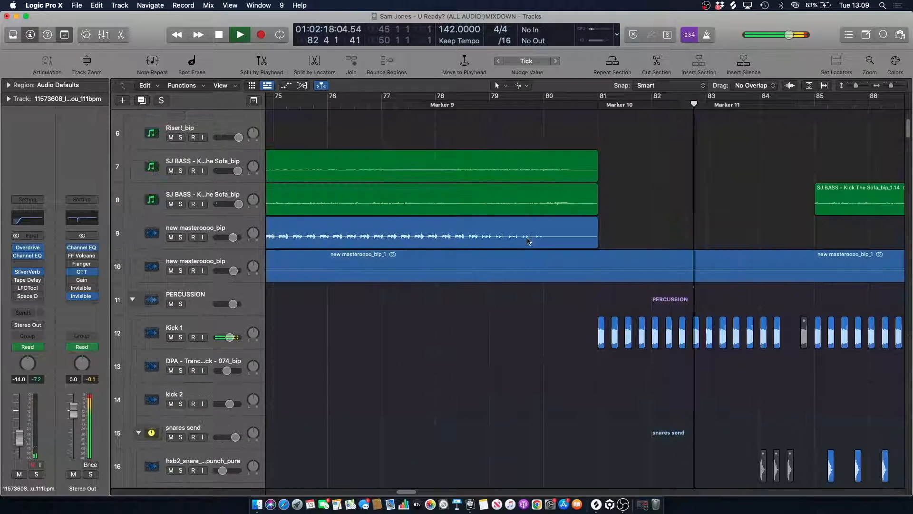
# - Replay the full mix from just past bar 80 through Marker 10 to hear the kick enter
pyautogui.click(555, 106)
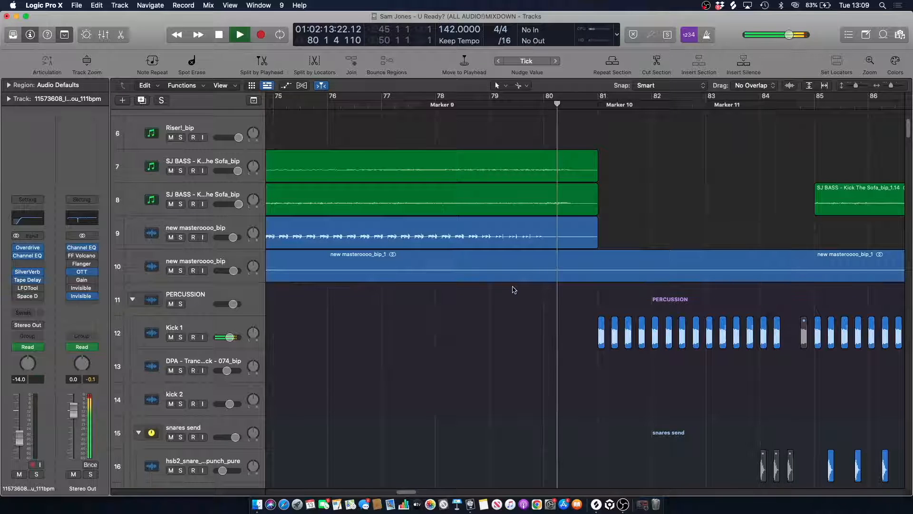
pyautogui.scroll(-2, 511, 293)
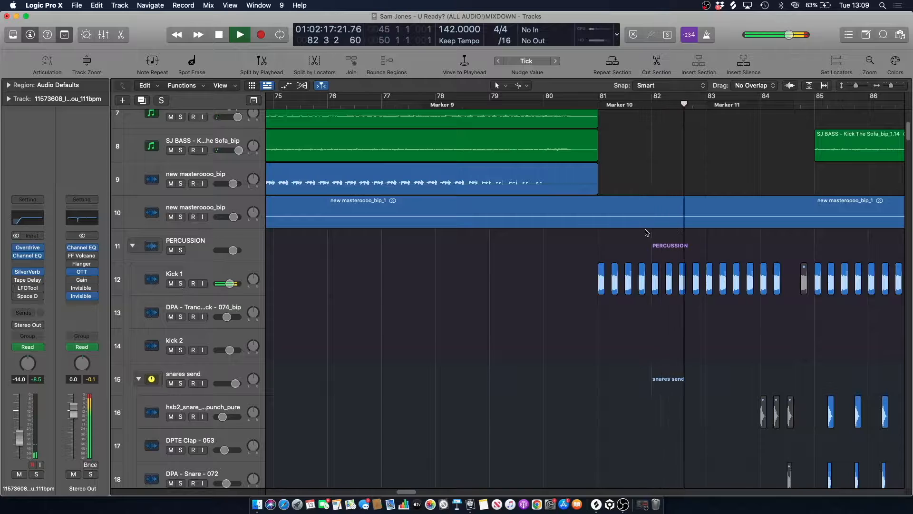
pyautogui.scroll(-5, 672, 231)
pyautogui.press('space')
# - Play the entry into Marker 10 with the Kick 1 track muted, and unmute it
pyautogui.scroll(3, 509, 184)
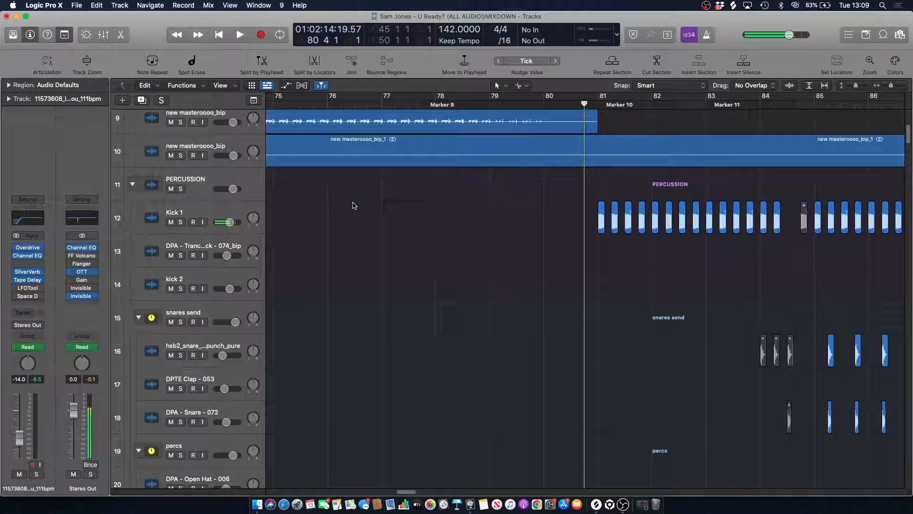
pyautogui.click(171, 222)
pyautogui.press('space')
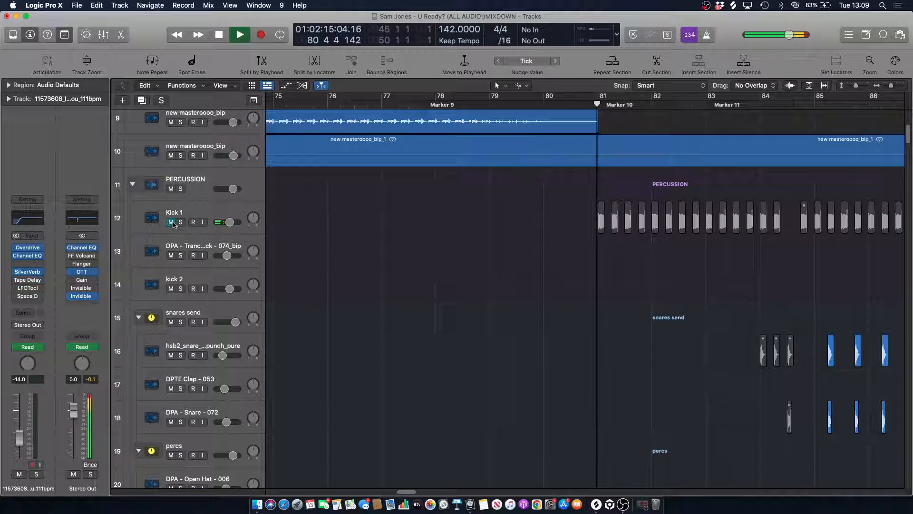
pyautogui.press('space')
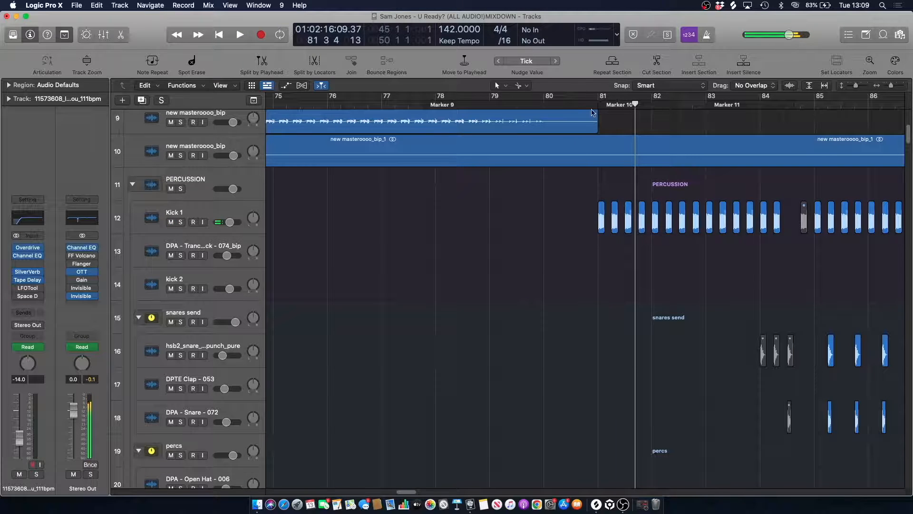
# - Solo Rev bass middle track 34 and the Mid basses Send, and play them into Marker 10
pyautogui.scroll(-5, 550, 275)
pyautogui.scroll(-8, 550, 275)
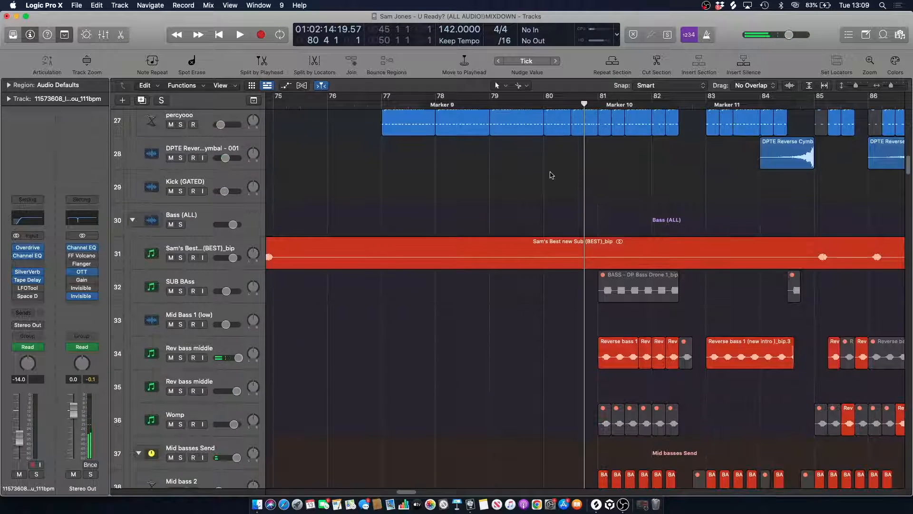
pyautogui.scroll(-3, 552, 175)
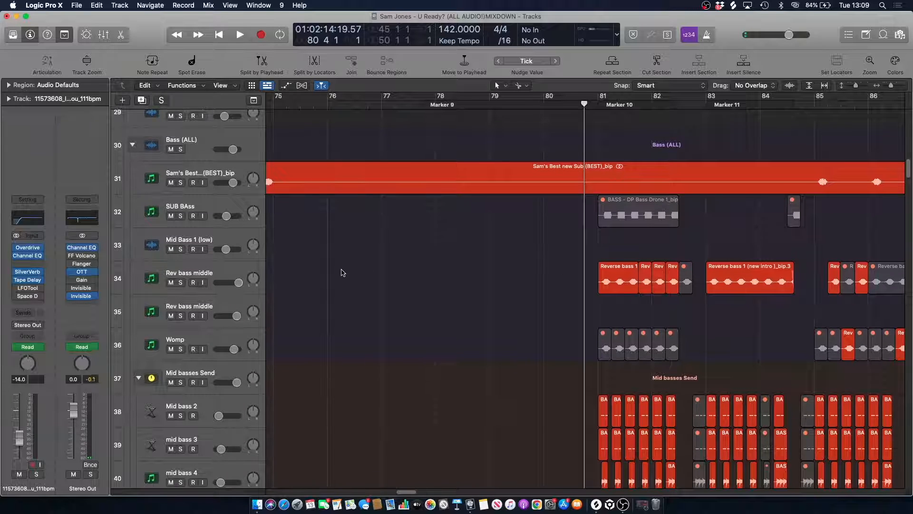
pyautogui.scroll(-3, 343, 272)
pyautogui.click(181, 202)
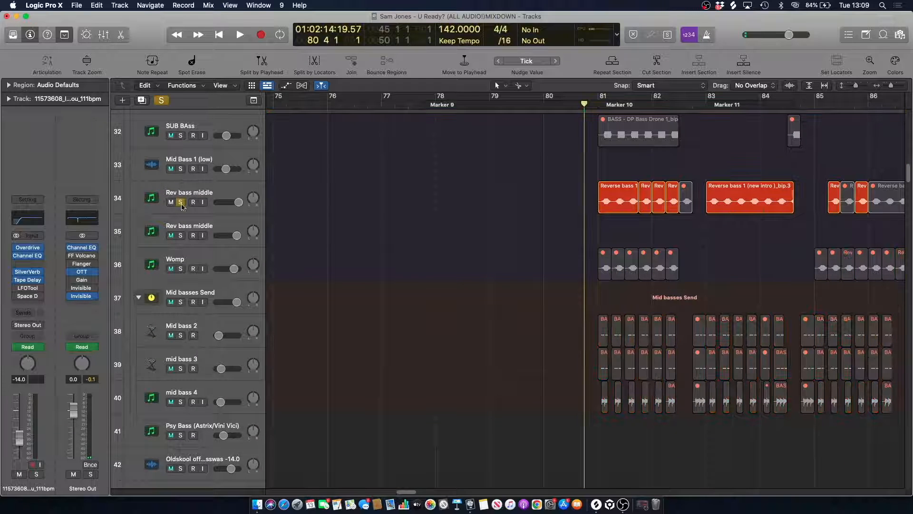
pyautogui.click(181, 303)
pyautogui.press('space')
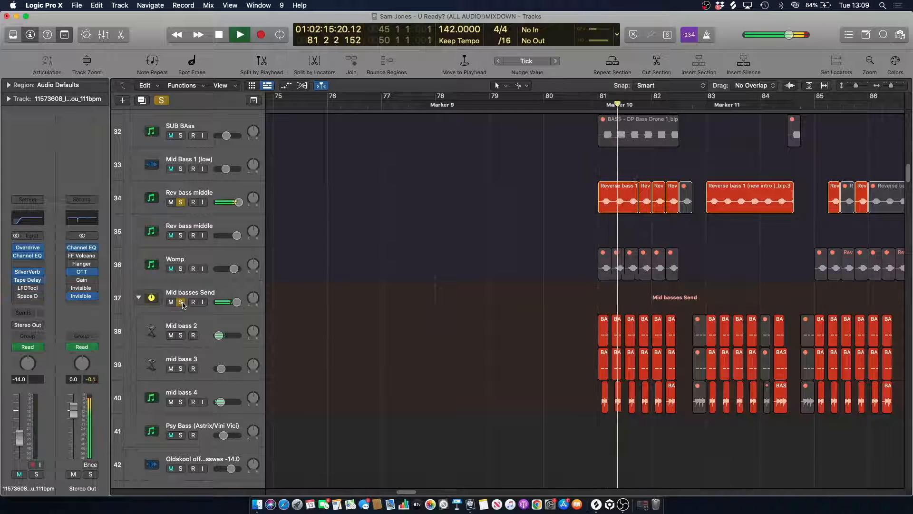
pyautogui.press('space')
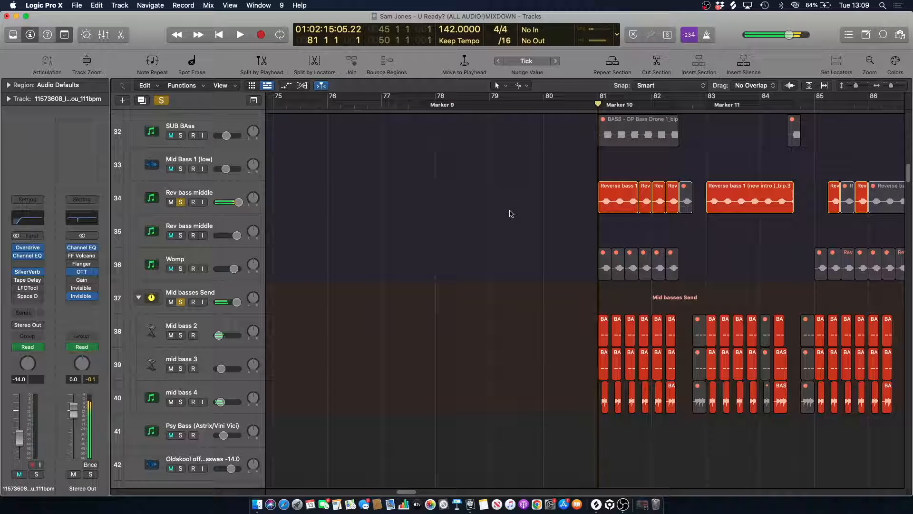
# - Unsolo the Mid basses Send, play Rev bass middle track 34 alone and set a cycle range from bar 81 to 82 3
pyautogui.click(185, 301)
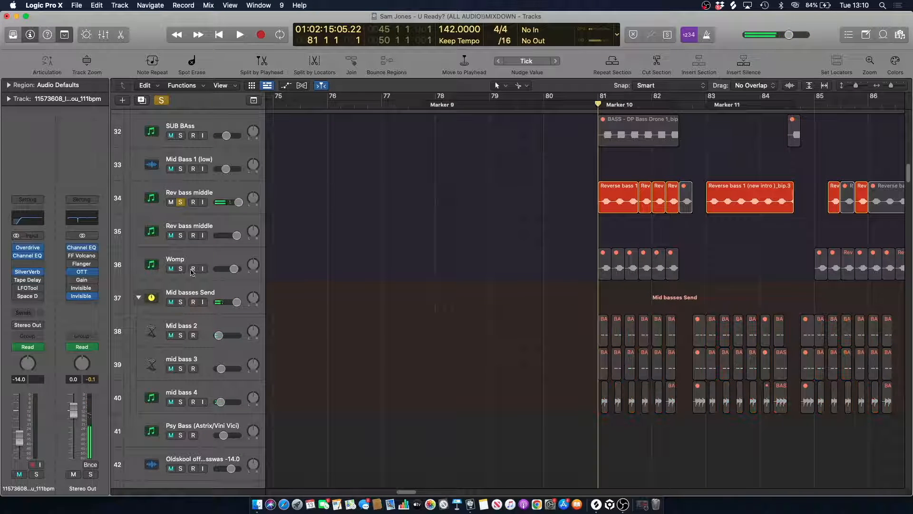
pyautogui.click(206, 189)
pyautogui.press('space')
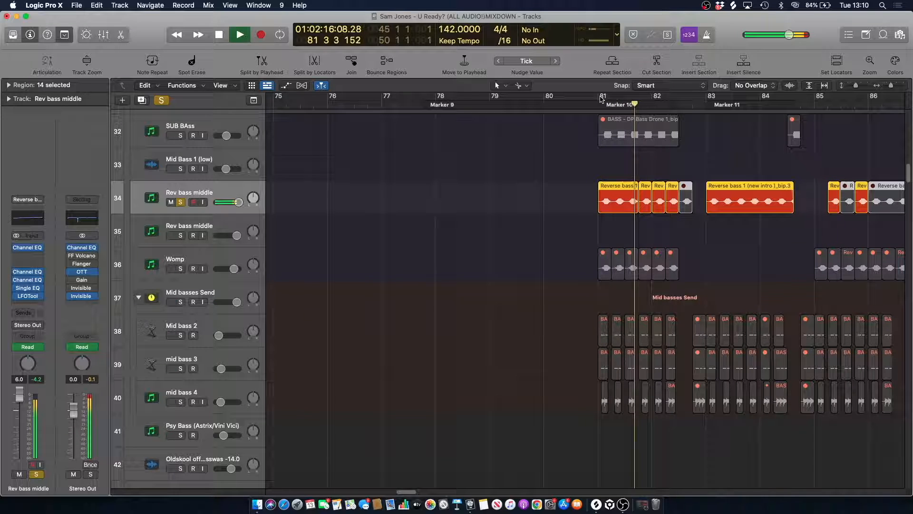
pyautogui.press('space')
pyautogui.moveTo(602, 98); pyautogui.dragTo(682, 103)
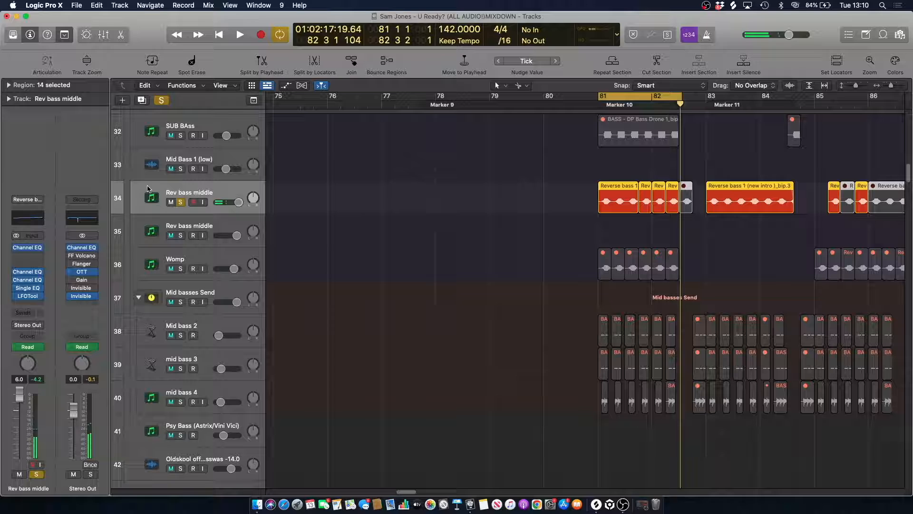
# - View the channel strip setting options of track 34 without choosing one, and loop its bass with the plug-ins enabled and bypassed
pyautogui.click(27, 200)
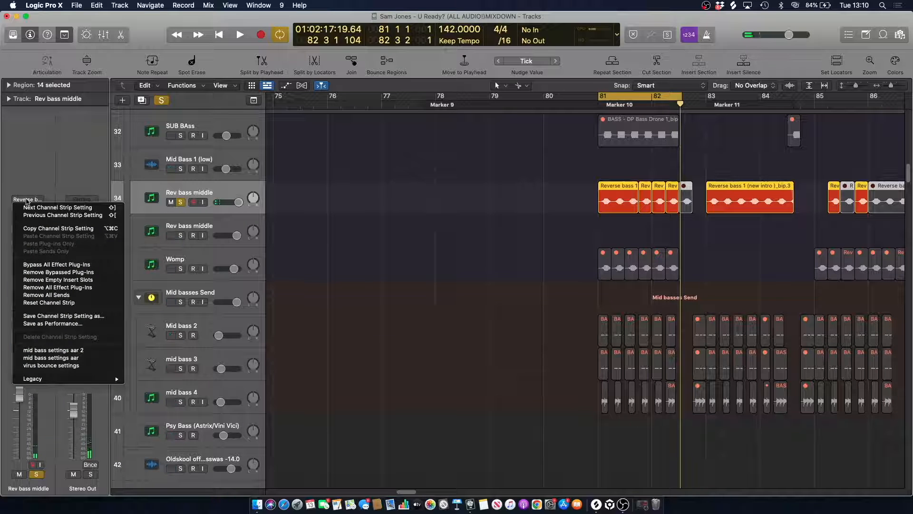
pyautogui.click(377, 229)
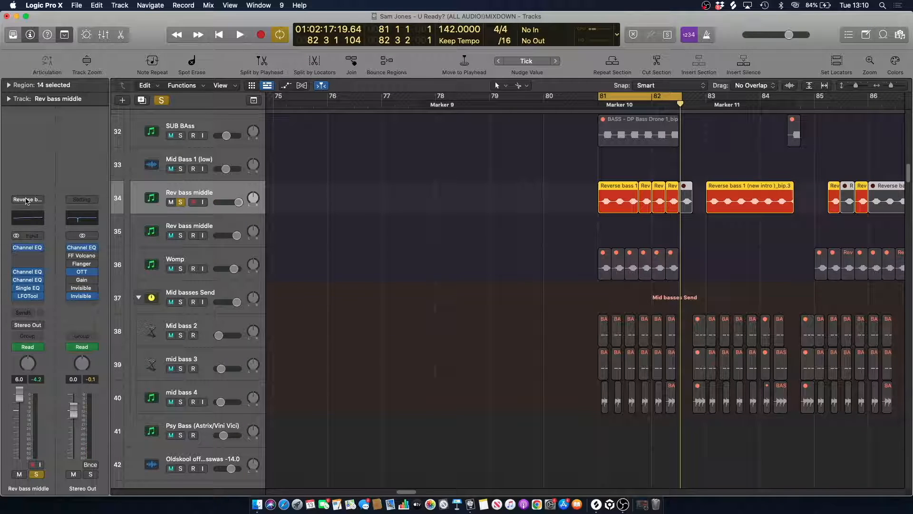
pyautogui.click(209, 185)
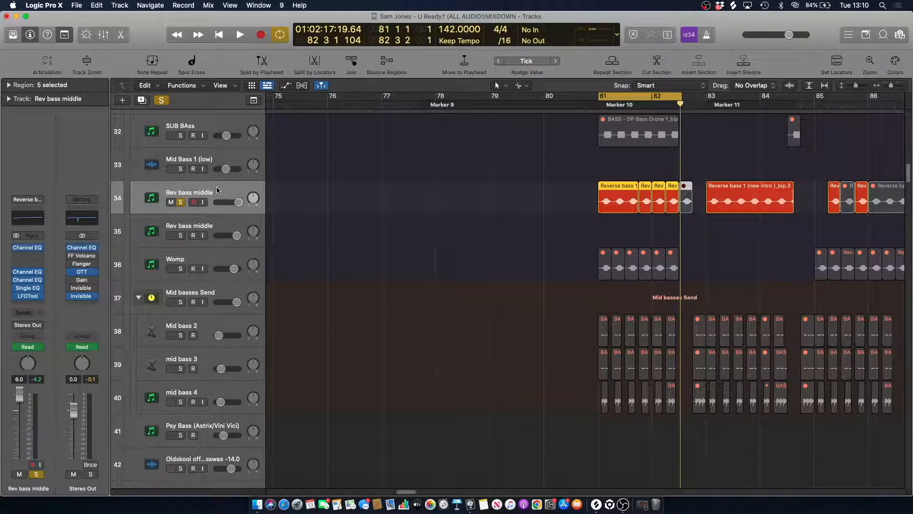
pyautogui.press('space')
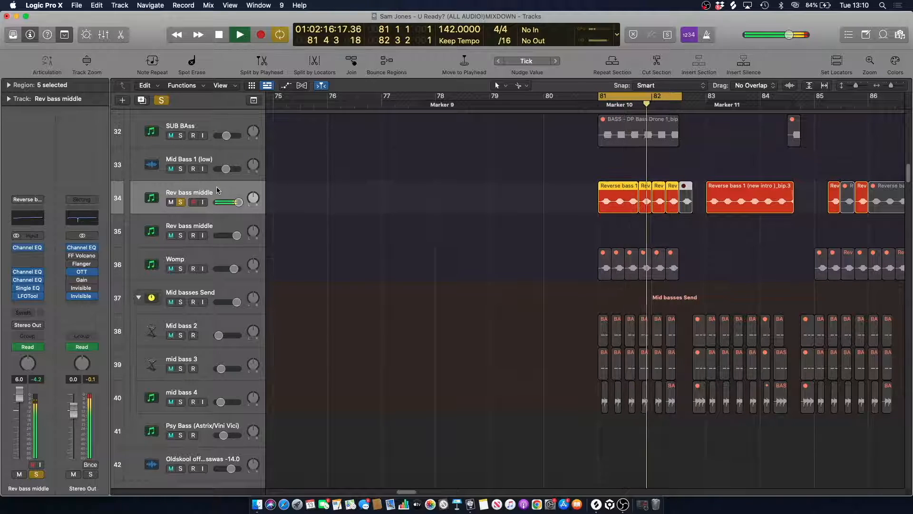
pyautogui.press('space')
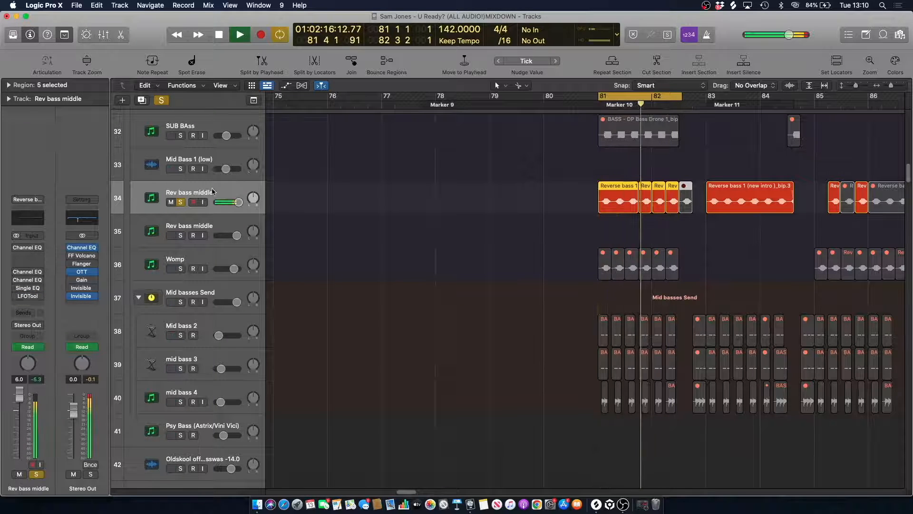
# - Re-enable and examine the first two Channel EQs on Rev bass middle track 34, playing the loop between views
pyautogui.click(24, 247)
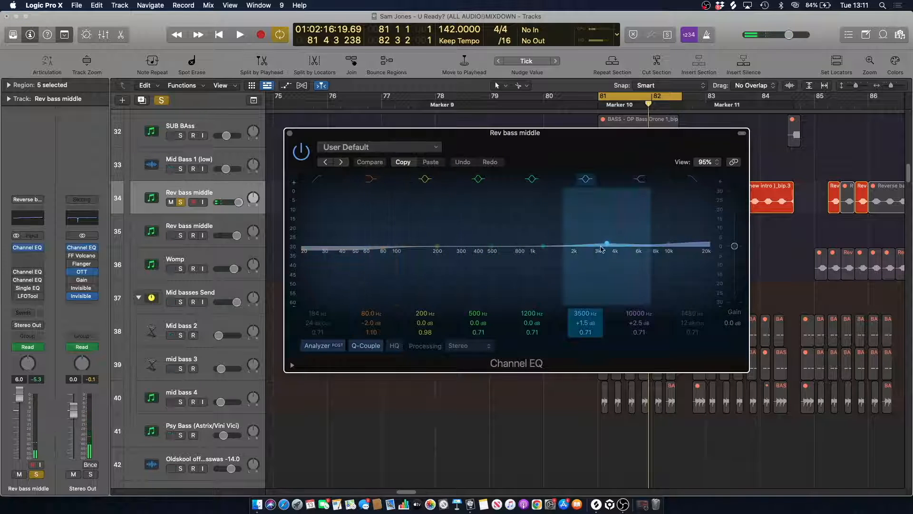
pyautogui.click(289, 134)
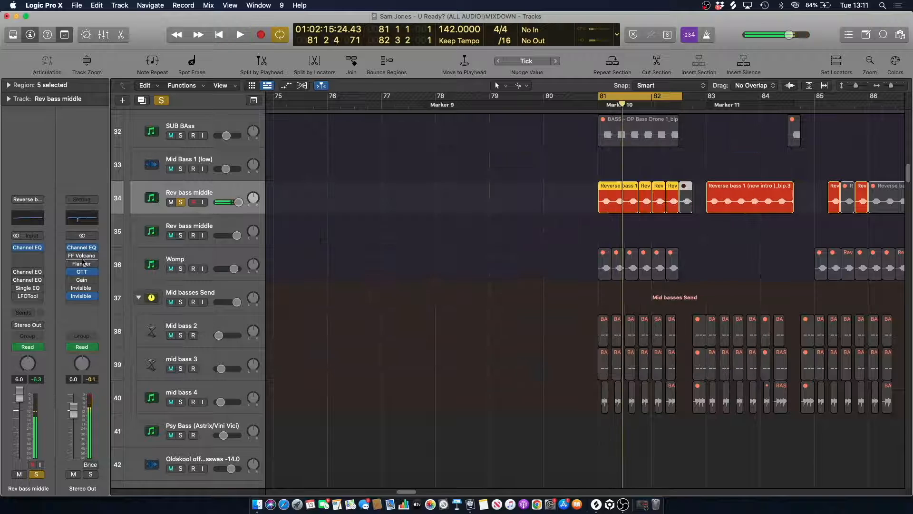
pyautogui.click(30, 274)
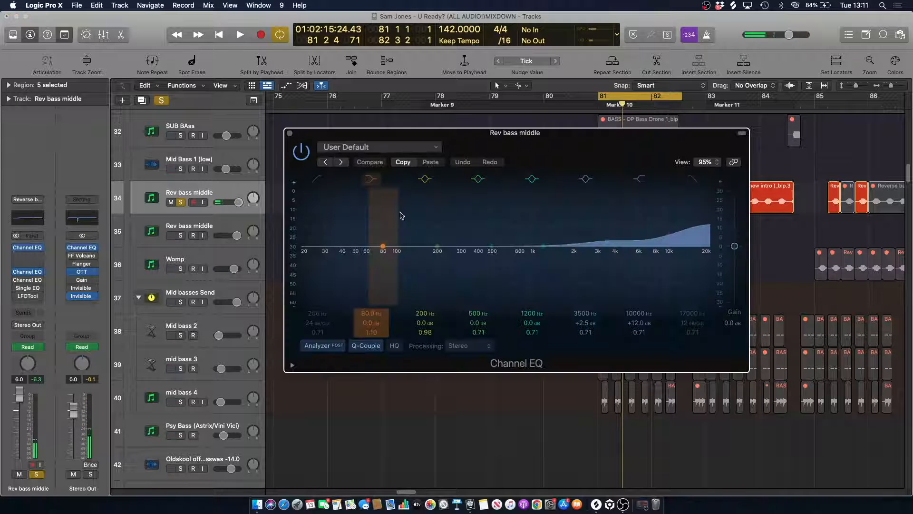
pyautogui.press('space')
pyautogui.press('space')
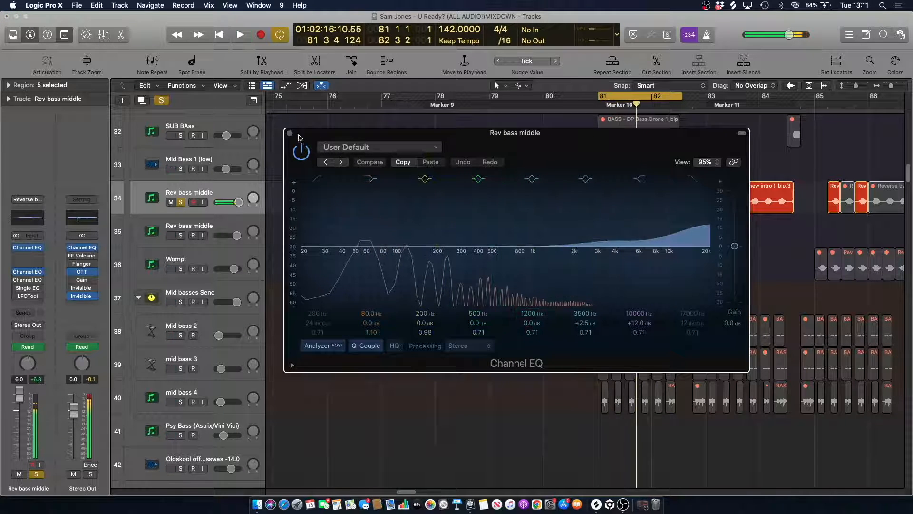
pyautogui.click(290, 133)
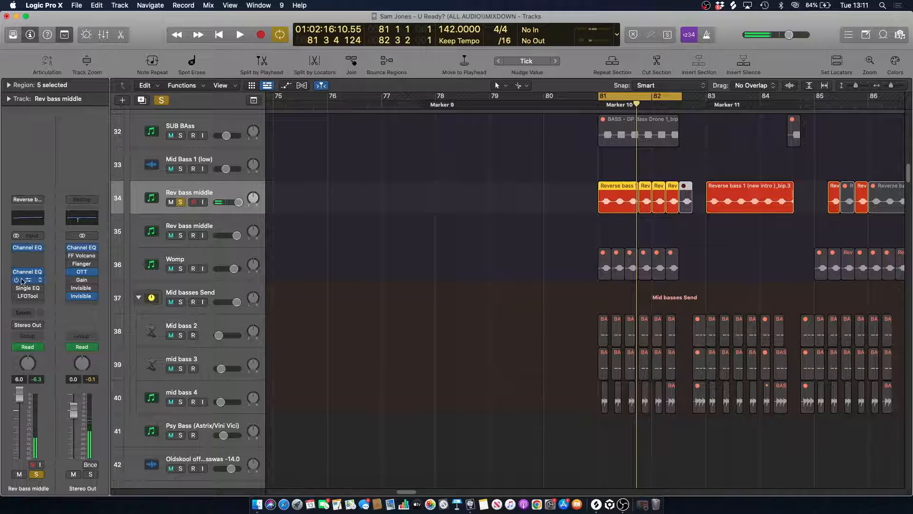
# - Re-enable the third Channel EQ on Rev bass middle track 34 and examine its curve while looping the bass
pyautogui.click(21, 280)
pyautogui.press('space')
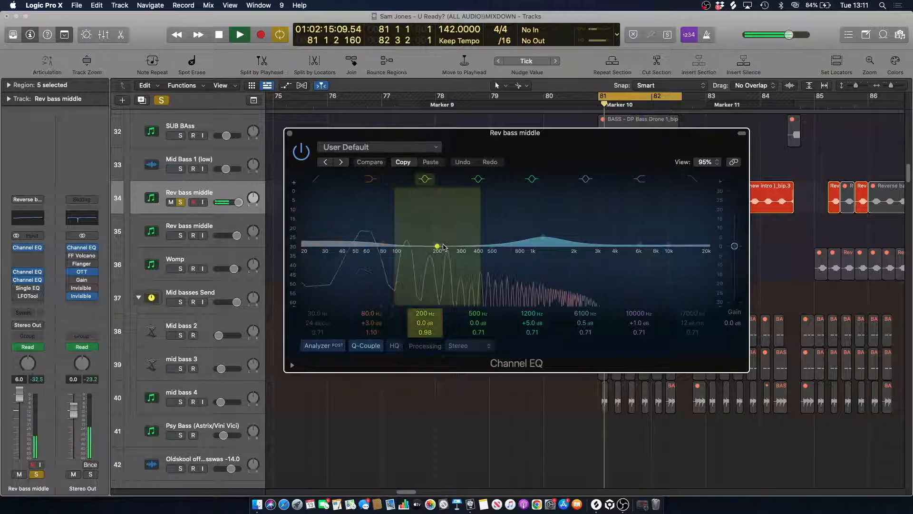
pyautogui.press('space')
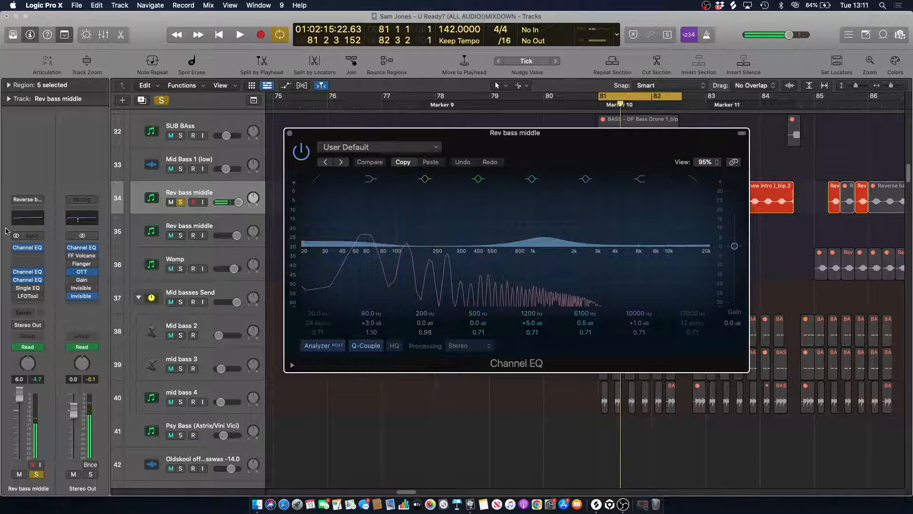
pyautogui.press('space')
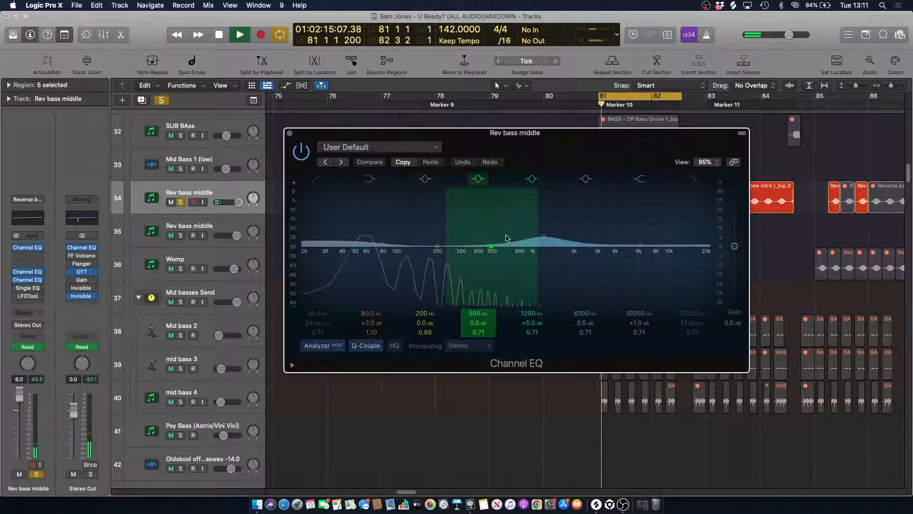
pyautogui.press('space')
pyautogui.click(289, 133)
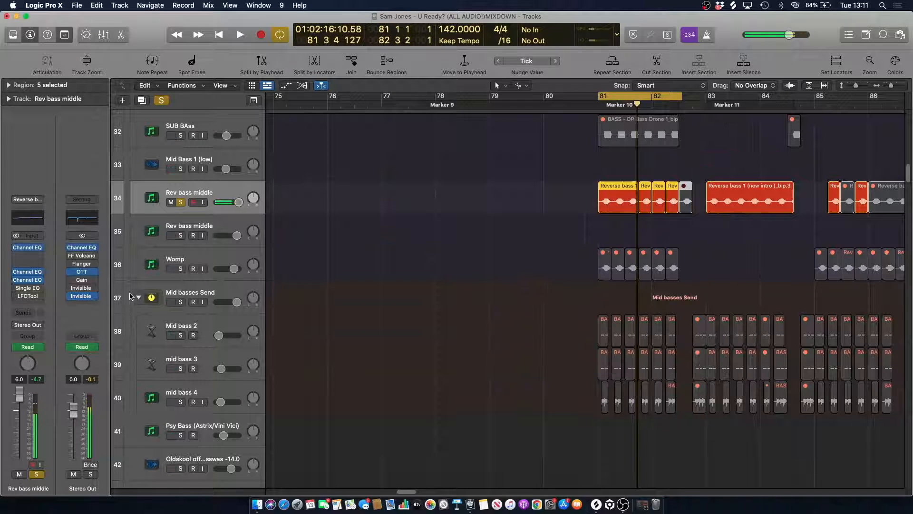
# - Re-enable the Single EQ low cut on track 34 and loop the bass with its settings in view
pyautogui.click(27, 289)
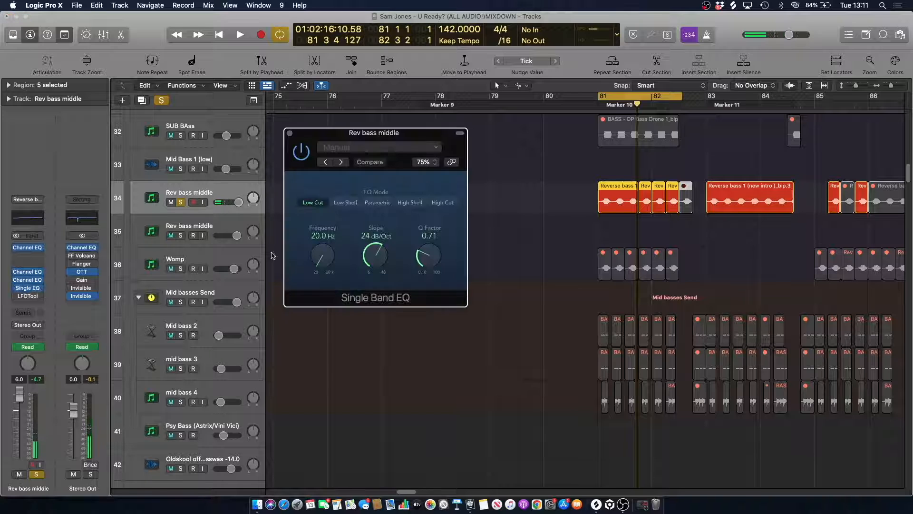
pyautogui.press('space')
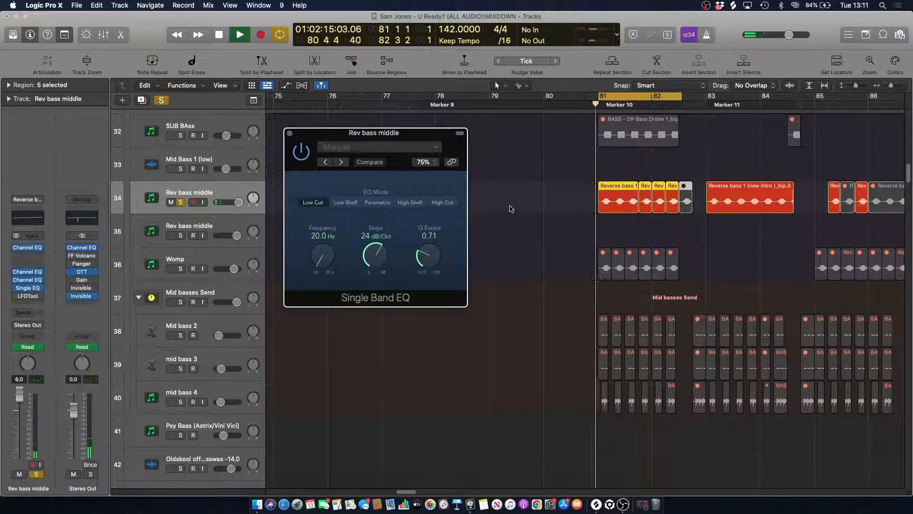
pyautogui.press('space')
pyautogui.click(290, 133)
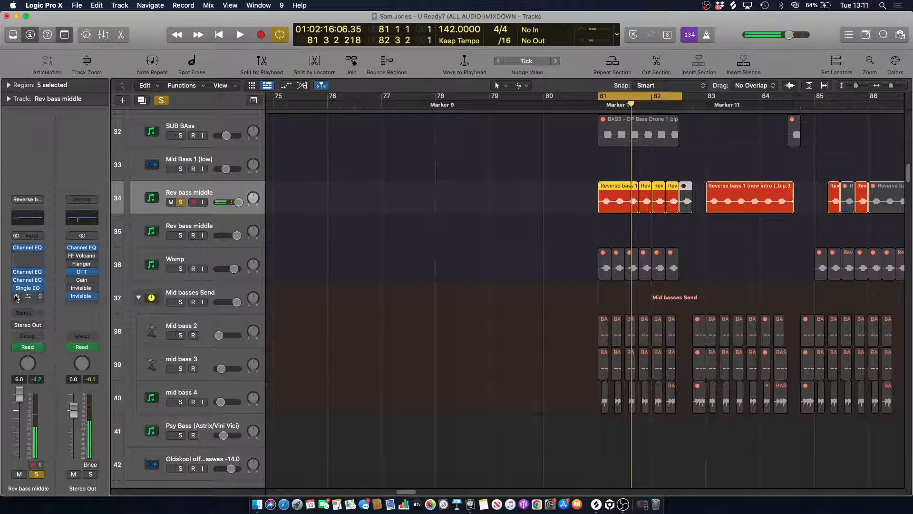
# - Re-enable LFOTool on track 34 and show its waveform scope over the volume curve while the loop plays
pyautogui.click(28, 296)
pyautogui.press('space')
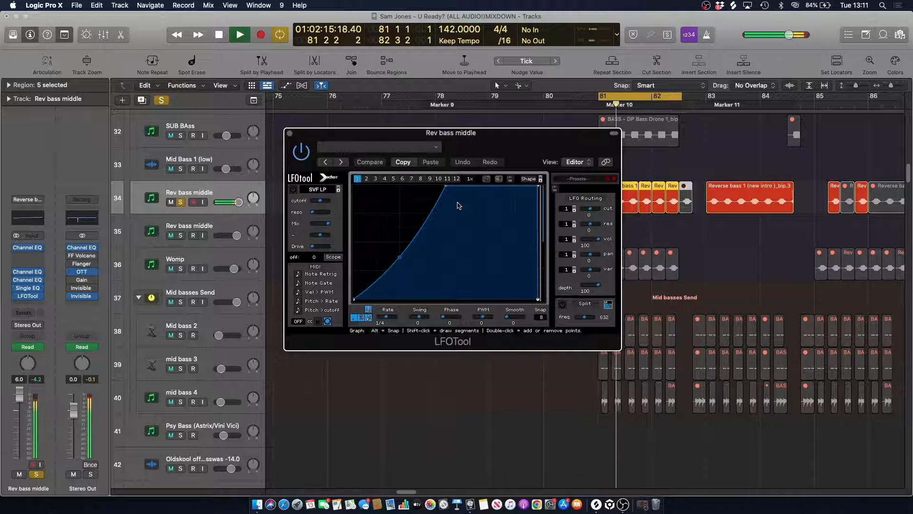
pyautogui.click(332, 257)
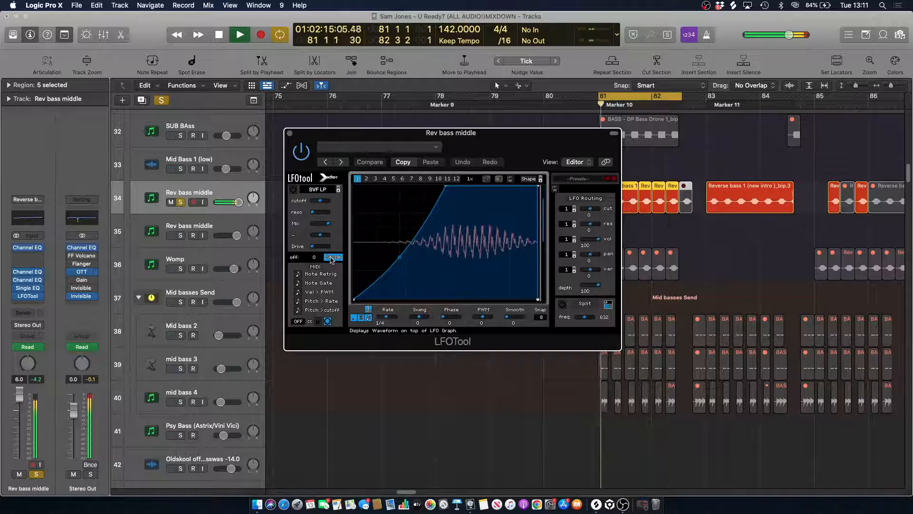
pyautogui.press('space')
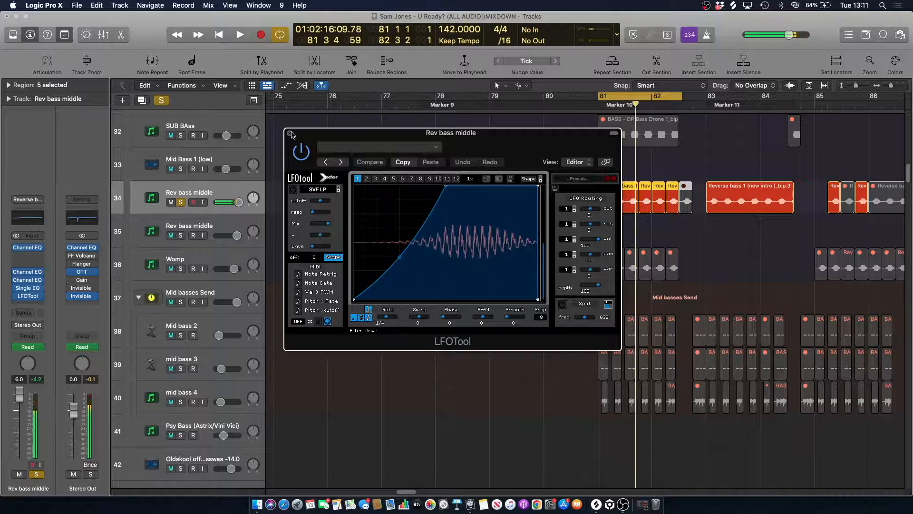
pyautogui.click(290, 133)
# - Unsolo Rev bass middle track 34 during playback, turn off cycle mode and deselect the regions
pyautogui.click(198, 190)
pyautogui.press('space')
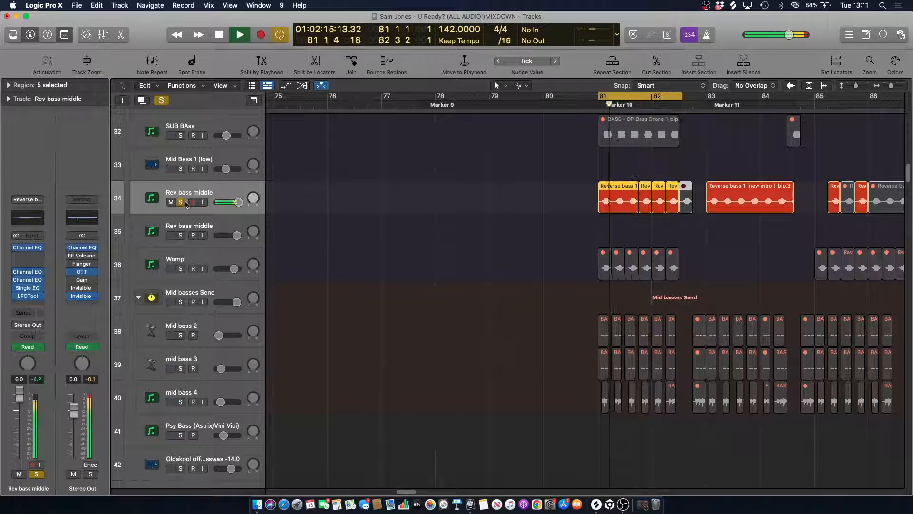
pyautogui.click(181, 202)
pyautogui.press('space')
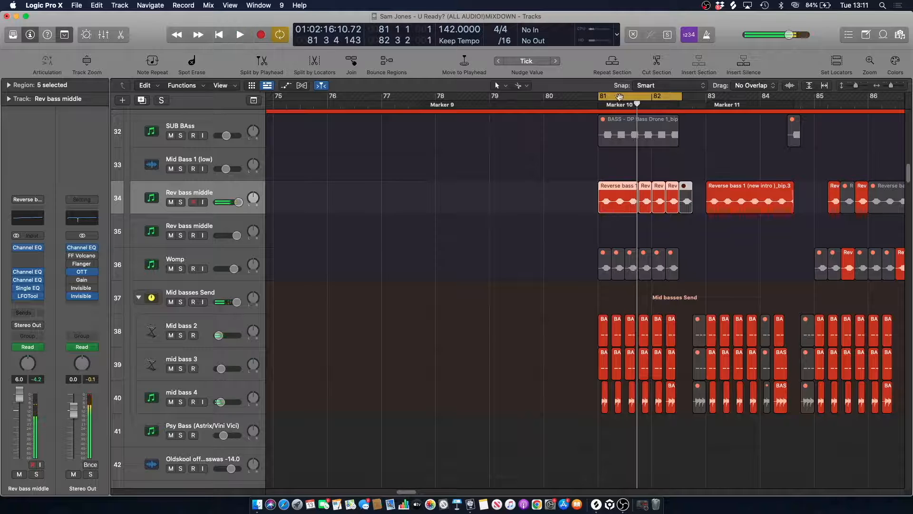
pyautogui.click(620, 97)
pyautogui.click(478, 418)
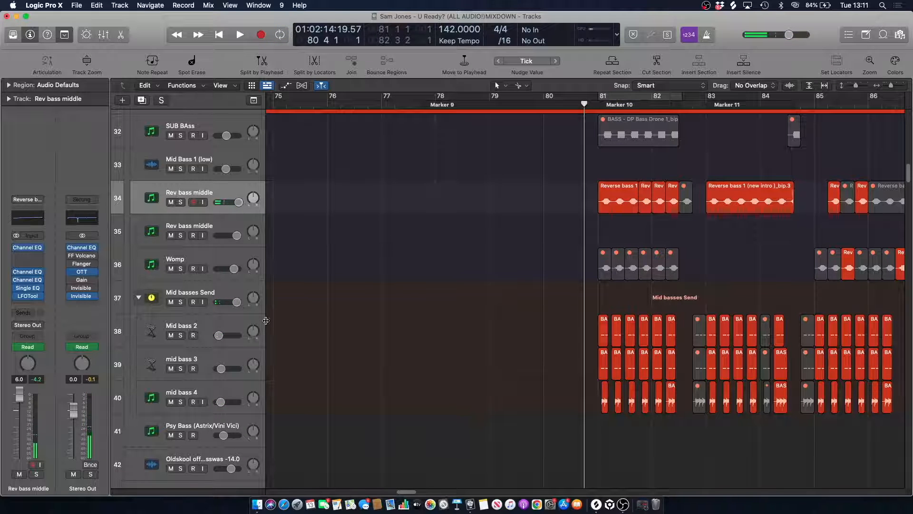
# - Solo the Mid basses Send and examine the first Mid bass 2 region's notes in the Piano Roll during playback
pyautogui.click(181, 302)
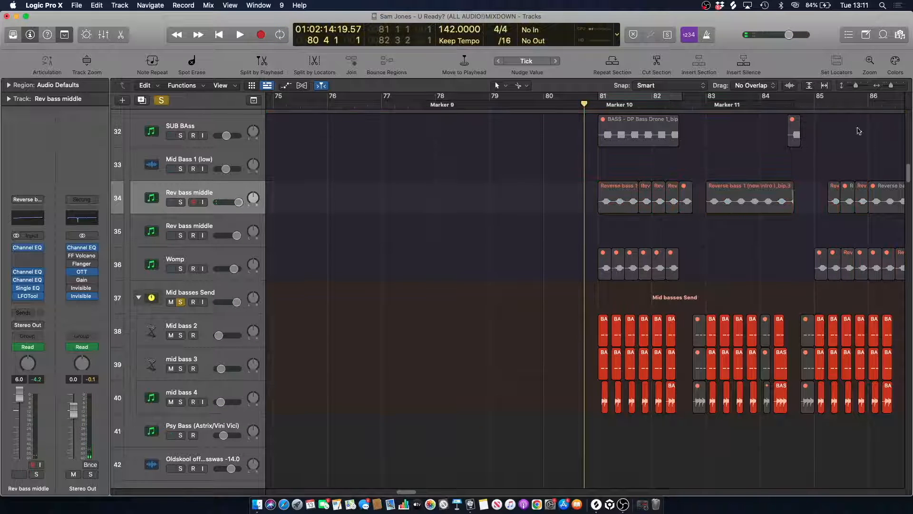
pyautogui.moveTo(888, 87); pyautogui.dragTo(893, 86)
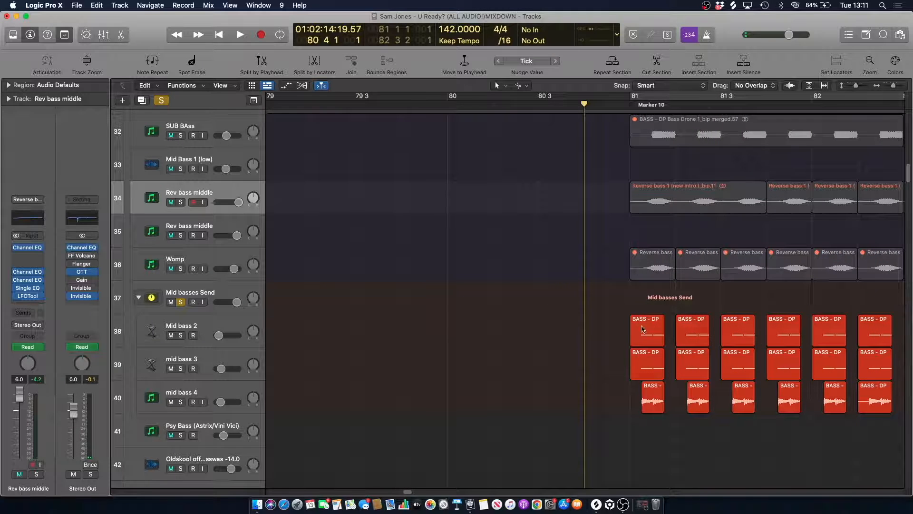
pyautogui.doubleClick(643, 329)
pyautogui.moveTo(888, 143); pyautogui.dragTo(895, 143)
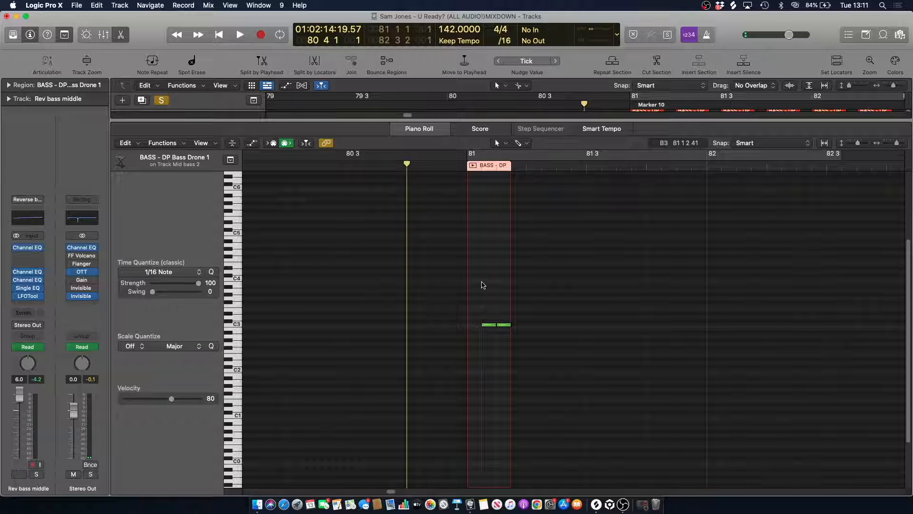
pyautogui.press('space')
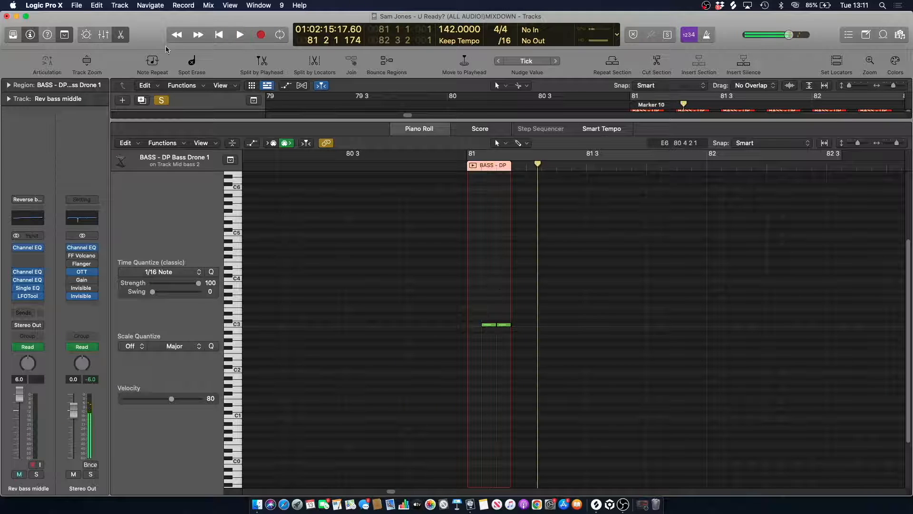
pyautogui.click(121, 35)
# - Clear the solo and play into Marker 10 with the Mid basses Send muted and unmuted
pyautogui.scroll(5, 588, 158)
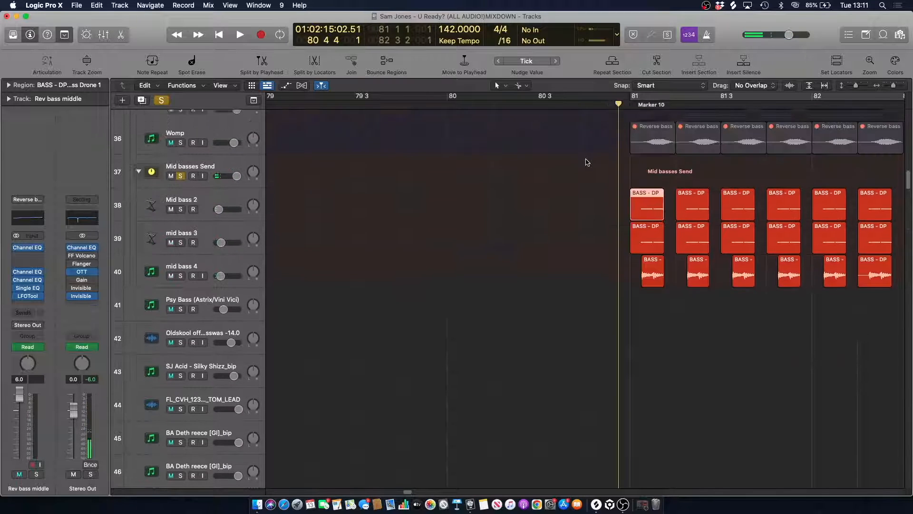
pyautogui.click(162, 100)
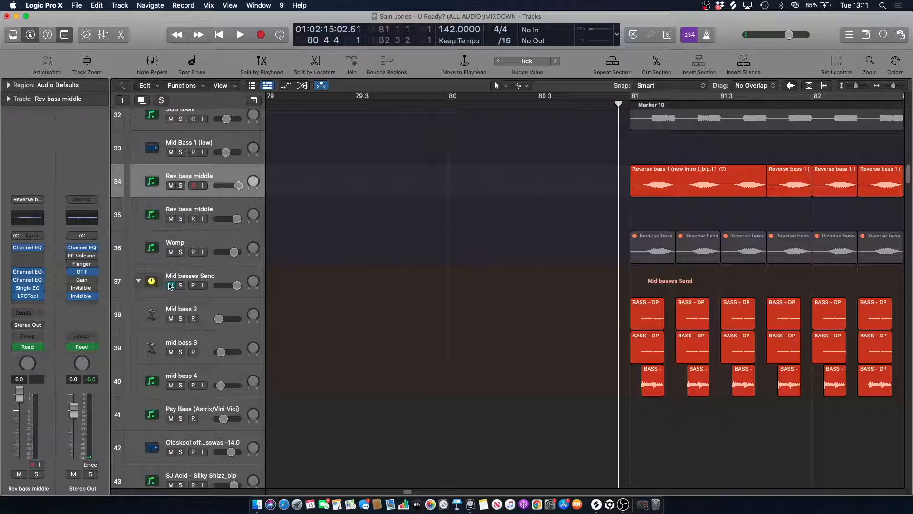
pyautogui.press('space')
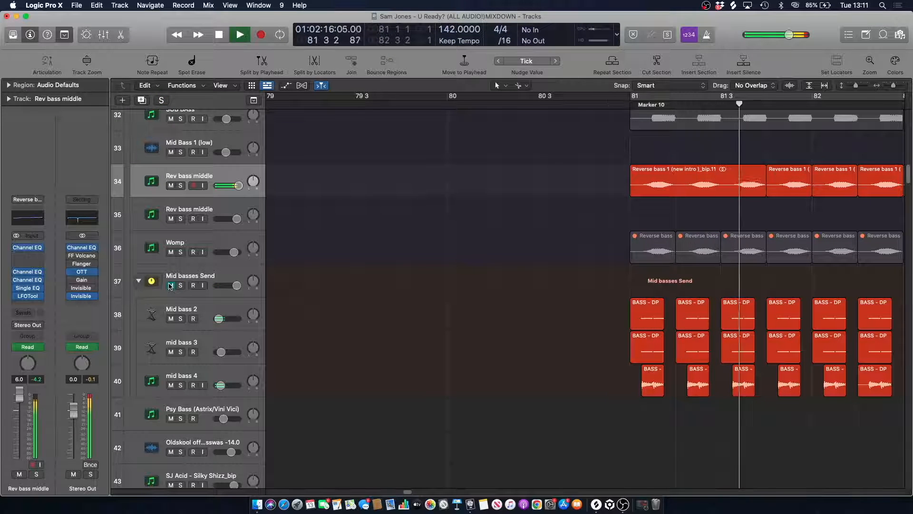
pyautogui.press('space')
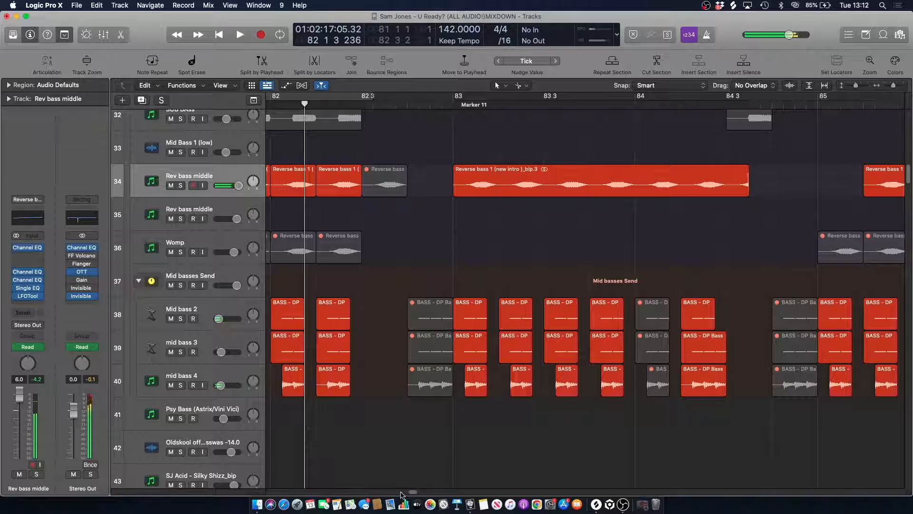
pyautogui.hscroll(-5, 507, 187)
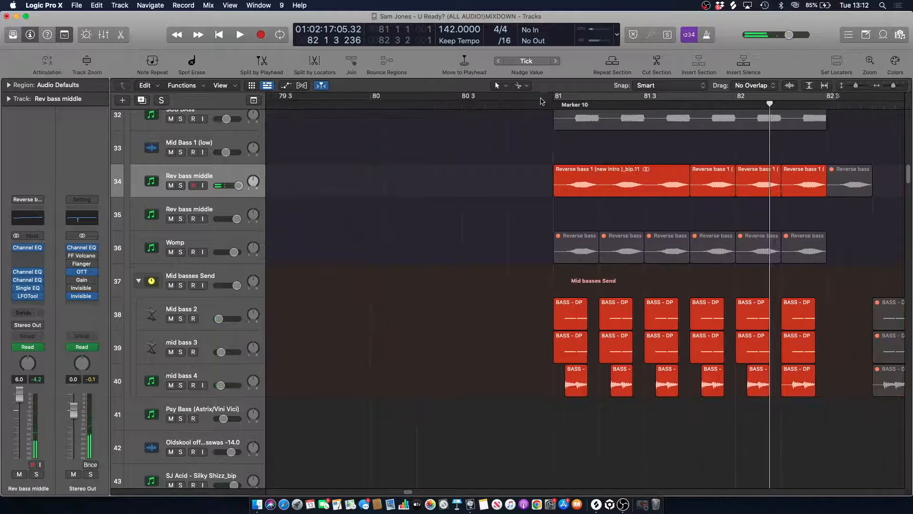
pyautogui.press('space')
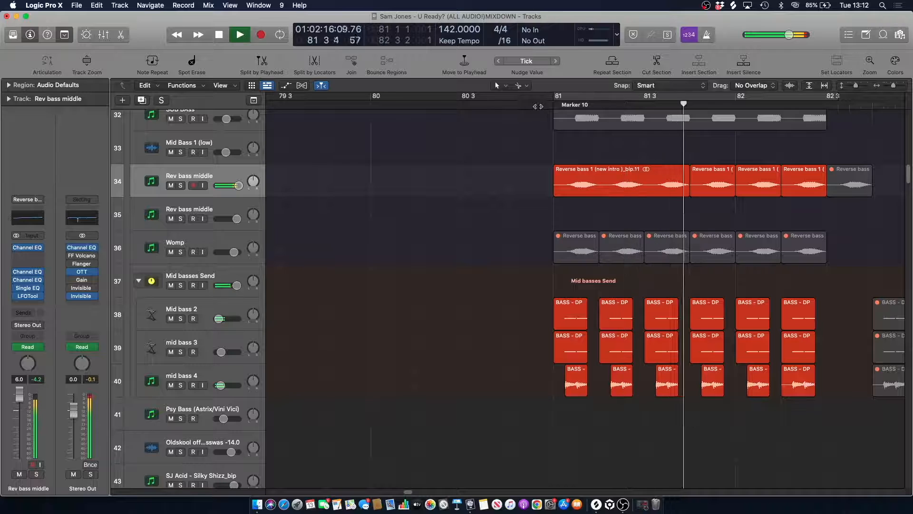
pyautogui.press('space')
# - Play into Marker 10 with the percussion drop group muted and unmuted, and look over the kick and percussion tracks
pyautogui.scroll(6, 517, 236)
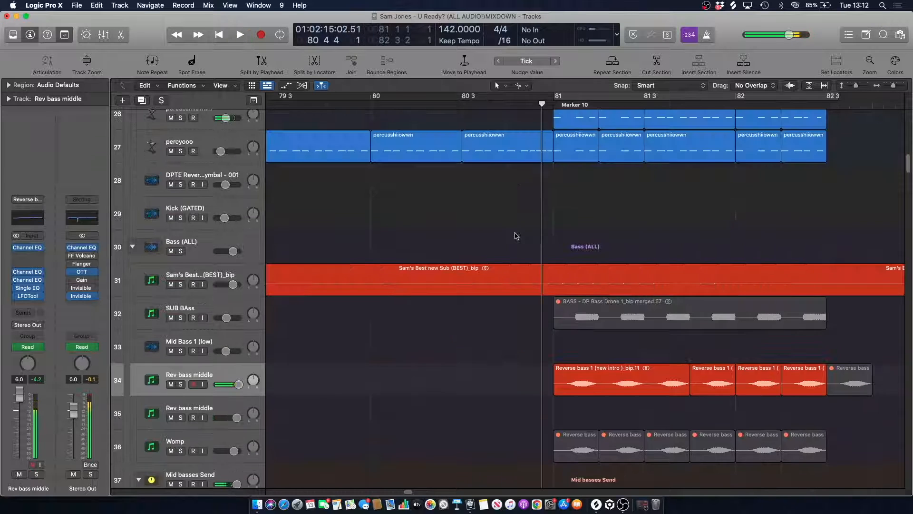
pyautogui.scroll(2, 516, 236)
pyautogui.scroll(1, 273, 179)
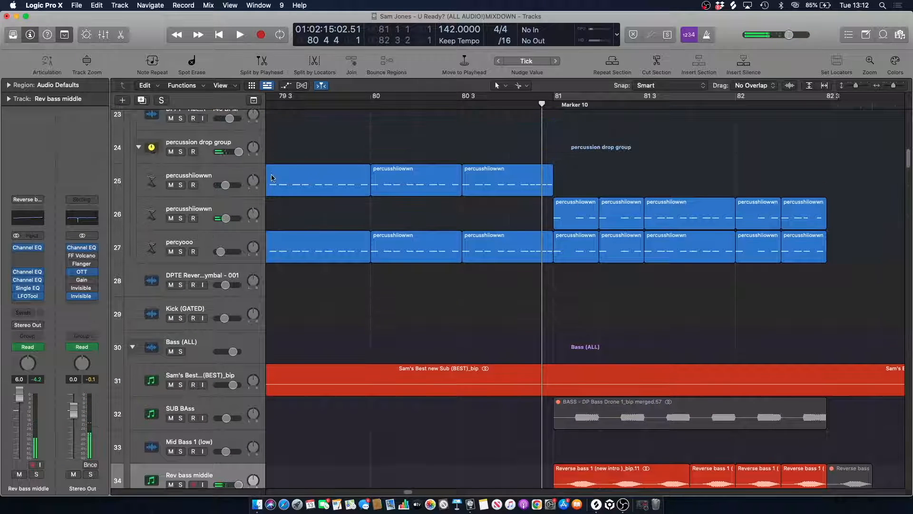
pyautogui.click(508, 105)
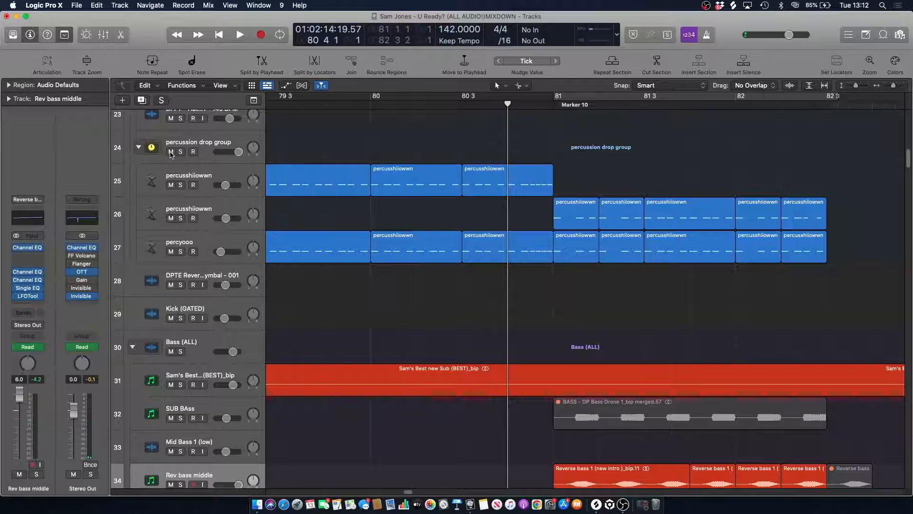
pyautogui.press('space')
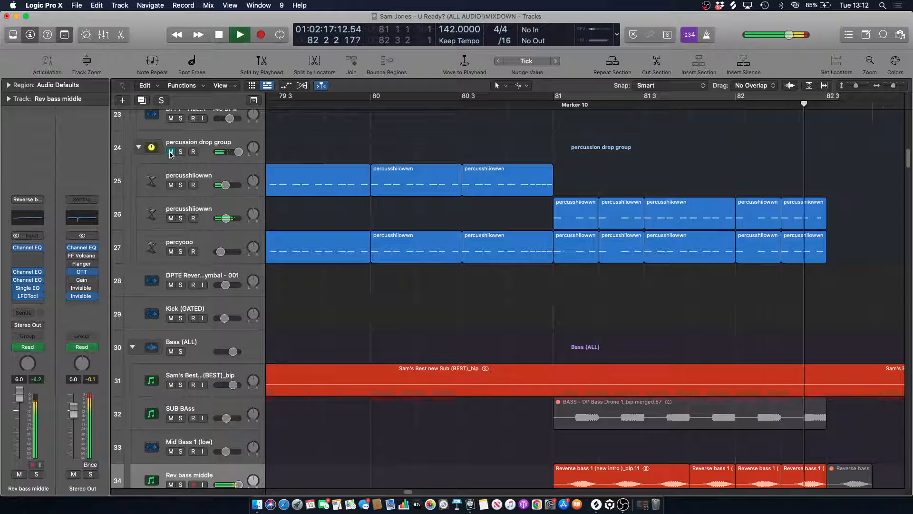
pyautogui.press('space')
pyautogui.click(543, 105)
pyautogui.press('space')
pyautogui.scroll(11, 484, 165)
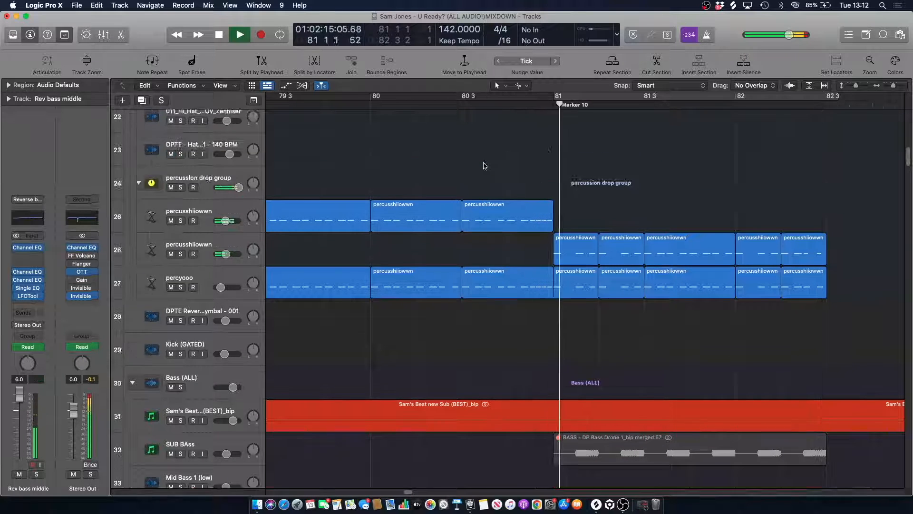
pyautogui.scroll(9, 489, 178)
pyautogui.scroll(-3, 493, 183)
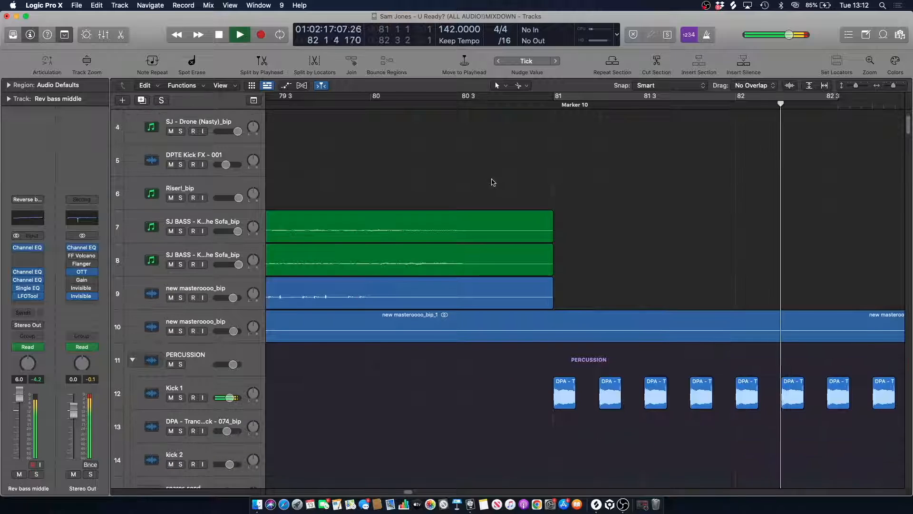
pyautogui.press('space')
# - Play the full mix into Marker 10 again while viewing the percussion and bass tracks
pyautogui.click(520, 105)
pyautogui.moveTo(909, 131); pyautogui.dragTo(907, 176)
pyautogui.press('space')
pyautogui.scroll(5, 606, 257)
pyautogui.press('space')
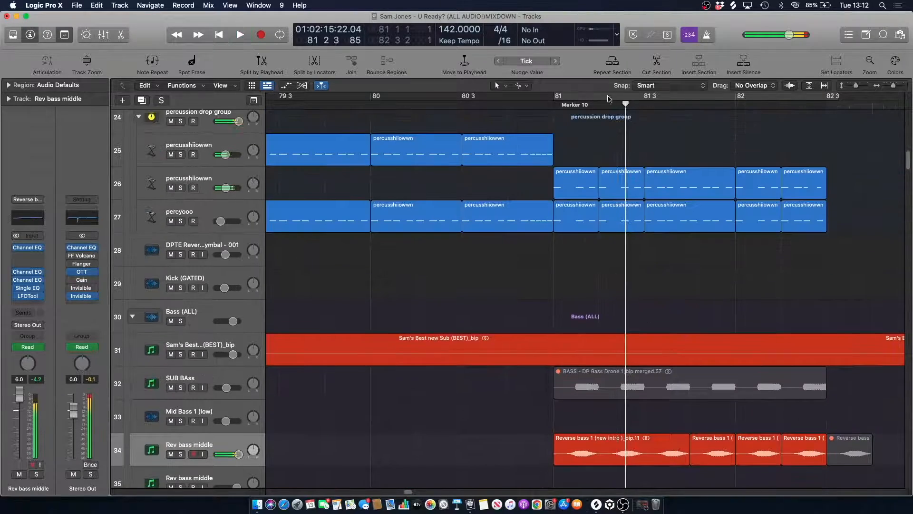
# - Solo the first ELX_TJ synth tiger brass track and play its region after Marker 10 with its EQ and AutoFilter inserts bypassed
pyautogui.moveTo(909, 163); pyautogui.dragTo(910, 416)
pyautogui.scroll(3, 647, 315)
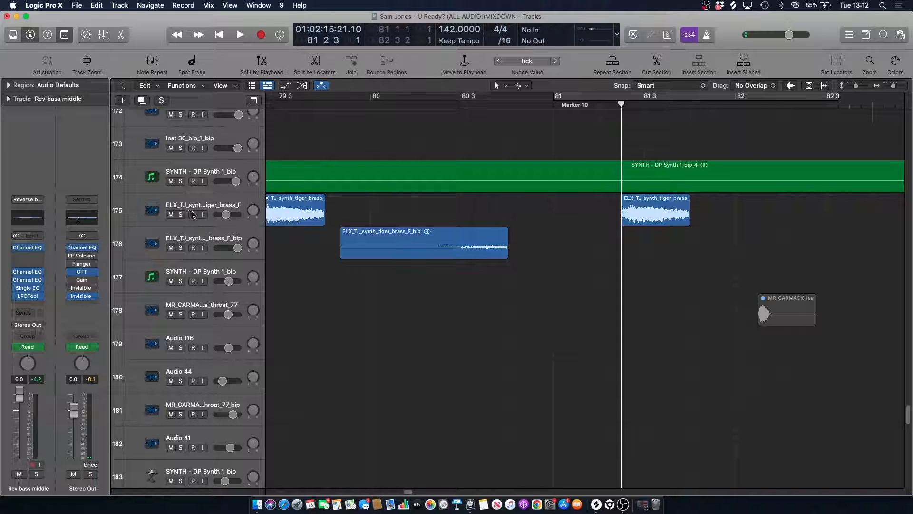
pyautogui.click(180, 215)
pyautogui.press('space')
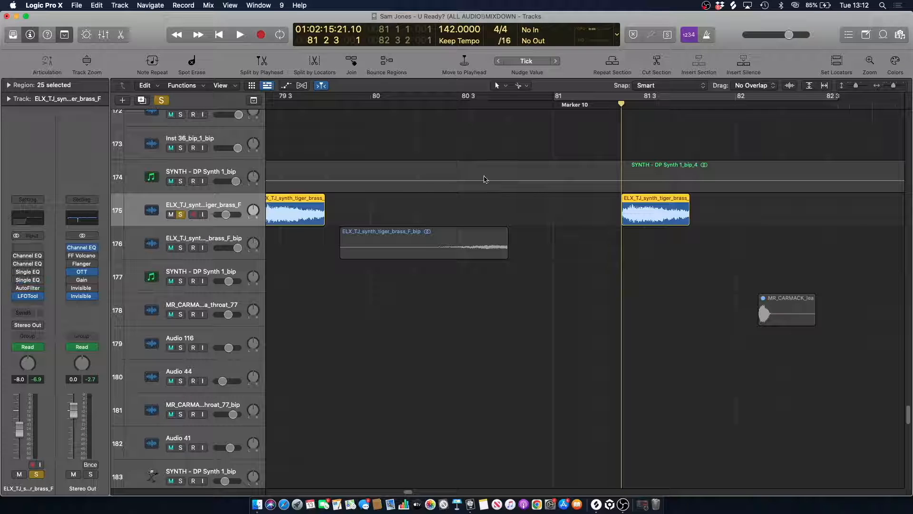
pyautogui.click(610, 104)
pyautogui.press('space')
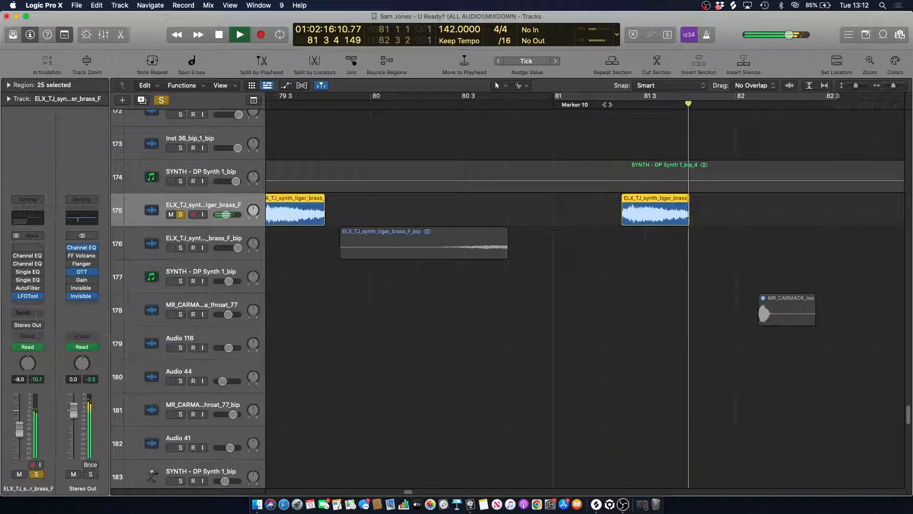
pyautogui.press('space')
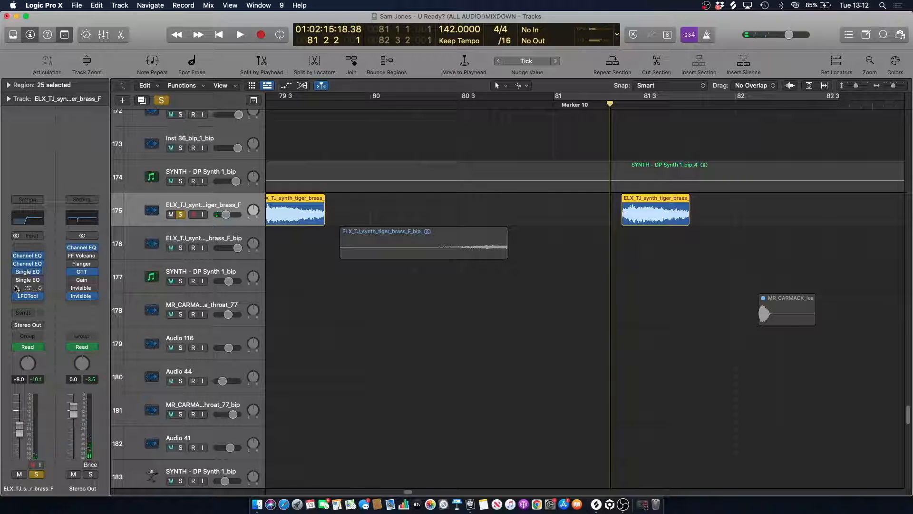
# - Replay the soloed brass with its EQ inserts switched back on, and clear the solo to hear it in the full mix
pyautogui.press('space')
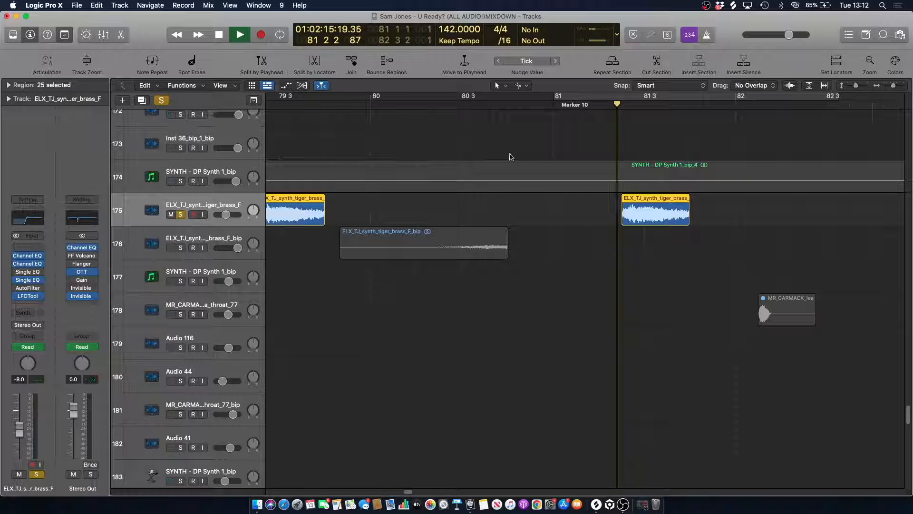
pyautogui.press('space')
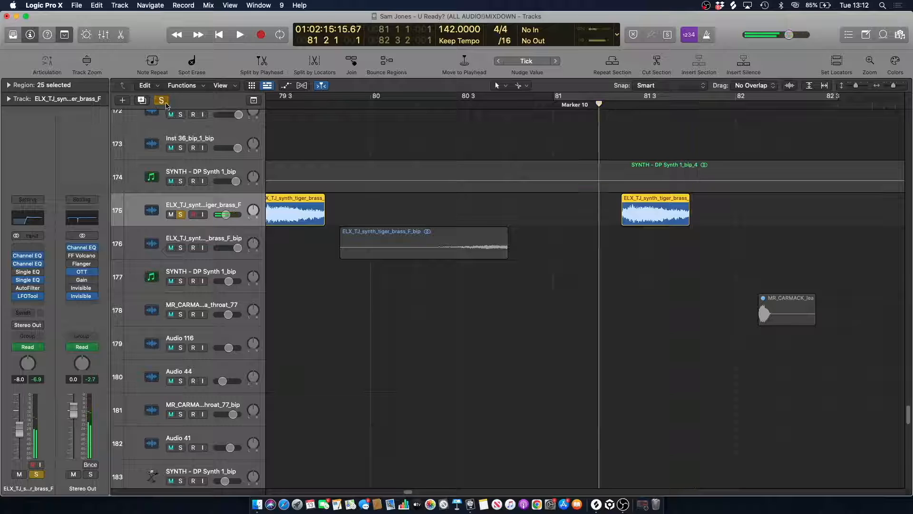
pyautogui.click(162, 100)
pyautogui.press('space')
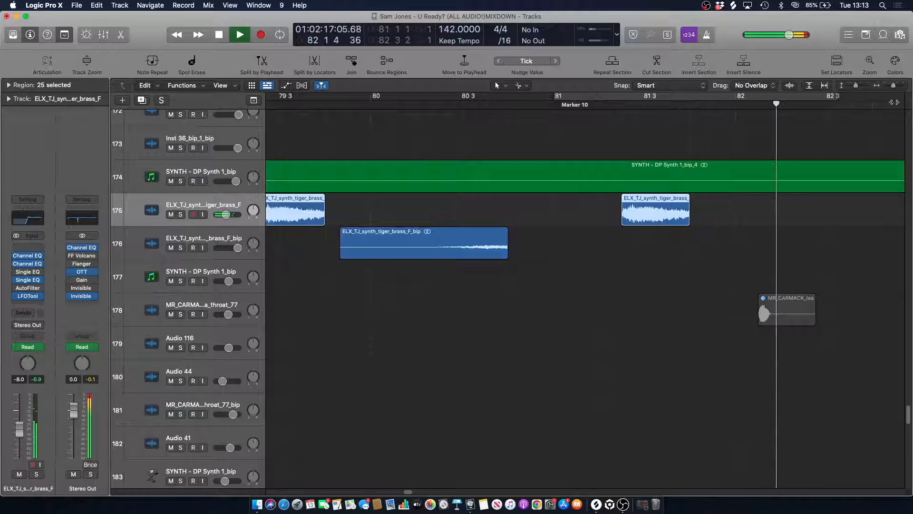
# - Play the full mix around Marker 11 while looking over the brass, nasty bass and vocal tracks
pyautogui.moveTo(892, 87); pyautogui.dragTo(889, 87)
pyautogui.click(362, 126)
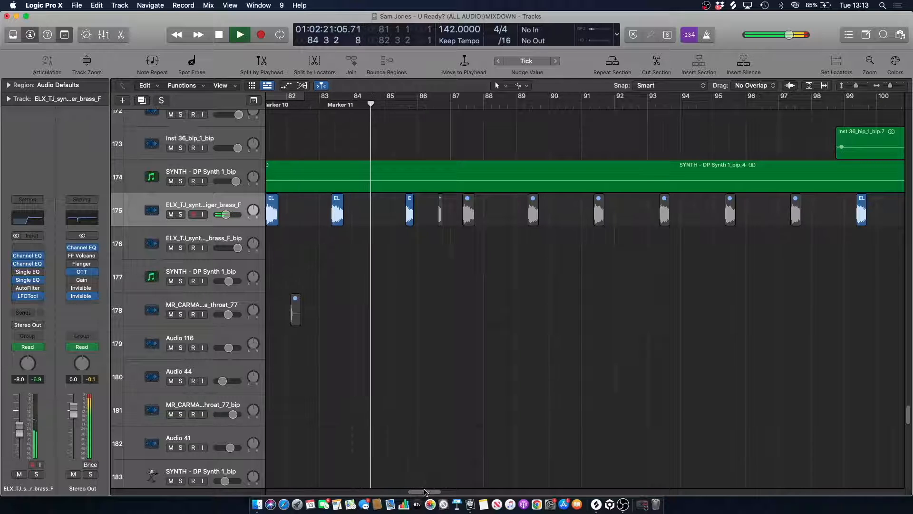
pyautogui.hscroll(-5, 472, 294)
pyautogui.scroll(10, 471, 114)
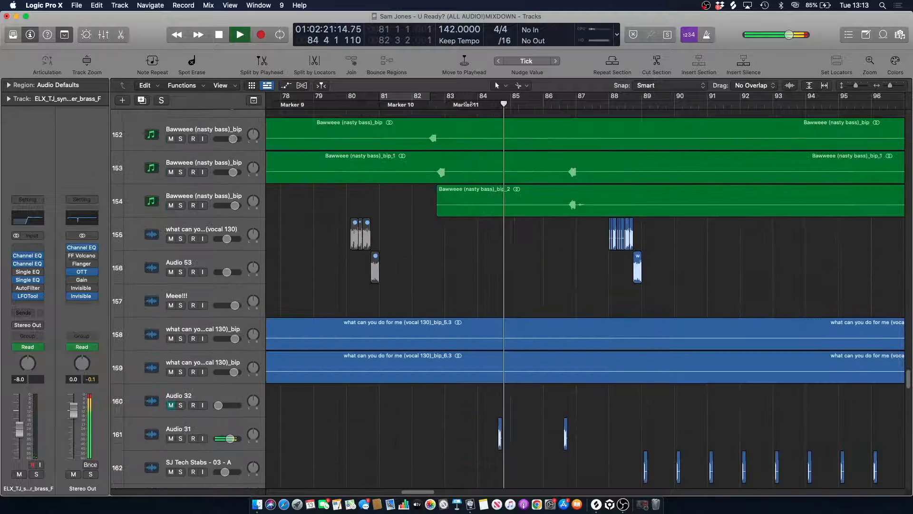
pyautogui.click(469, 104)
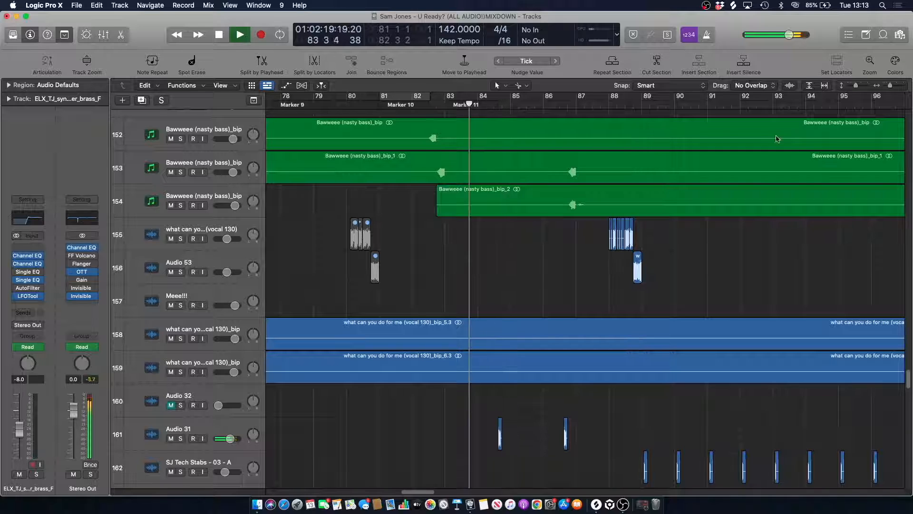
pyautogui.moveTo(890, 85); pyautogui.dragTo(892, 86)
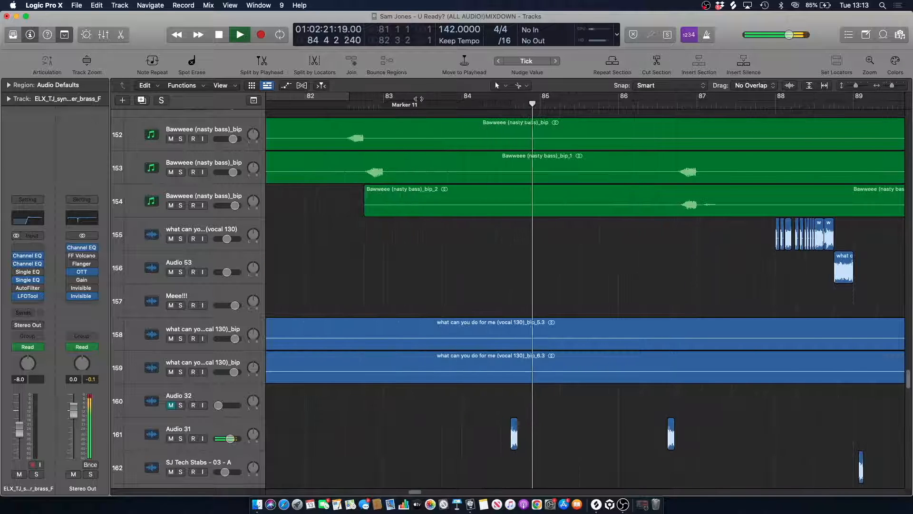
pyautogui.click(453, 105)
pyautogui.scroll(15, 471, 138)
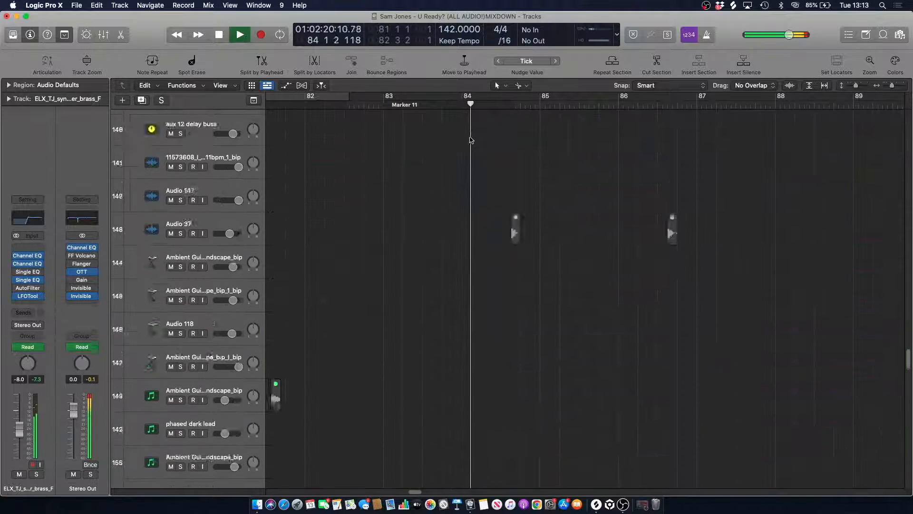
pyautogui.click(434, 105)
pyautogui.press('space')
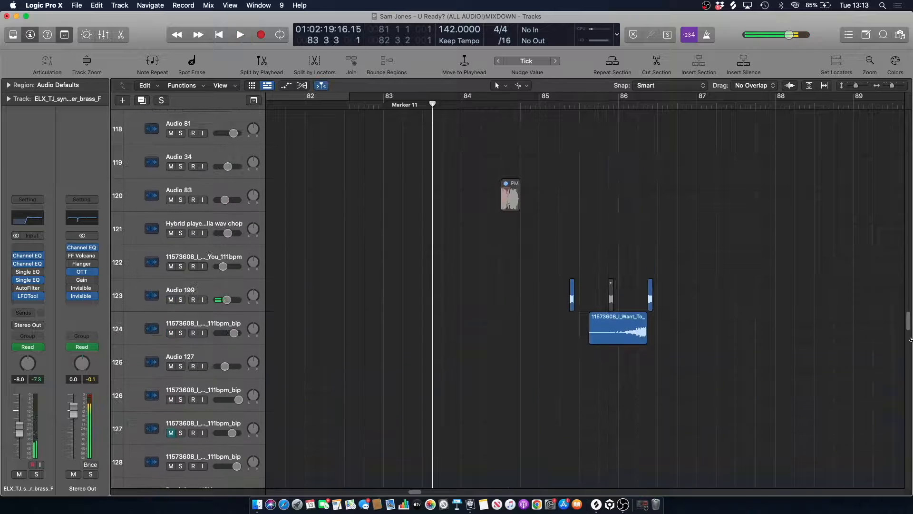
# - Find the DPTE Reverse Cymbal track and briefly solo it while playing on from Marker 11
pyautogui.moveTo(907, 324); pyautogui.dragTo(863, 168)
pyautogui.scroll(5, 723, 236)
pyautogui.press('space')
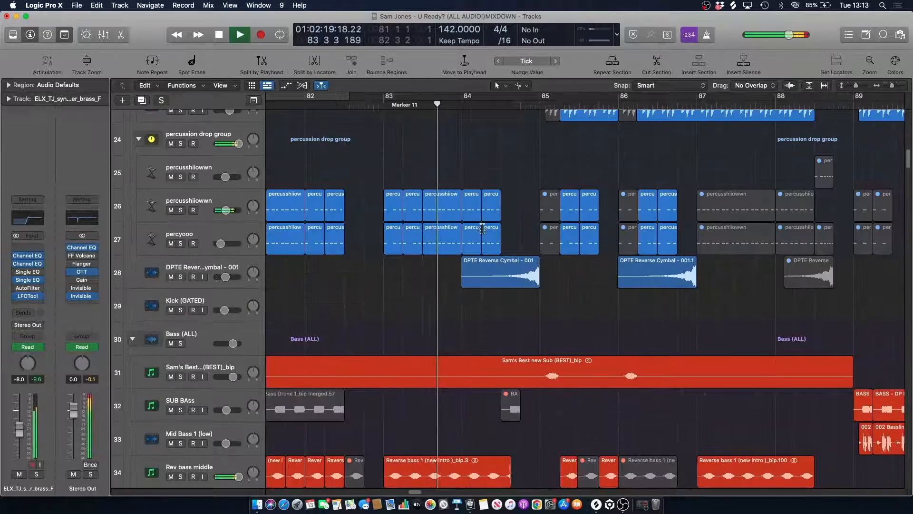
pyautogui.click(180, 277)
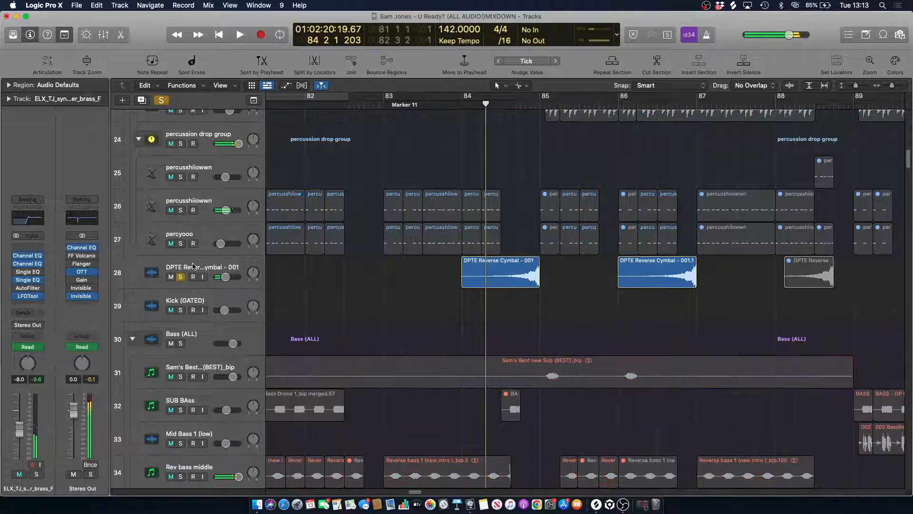
pyautogui.click(181, 277)
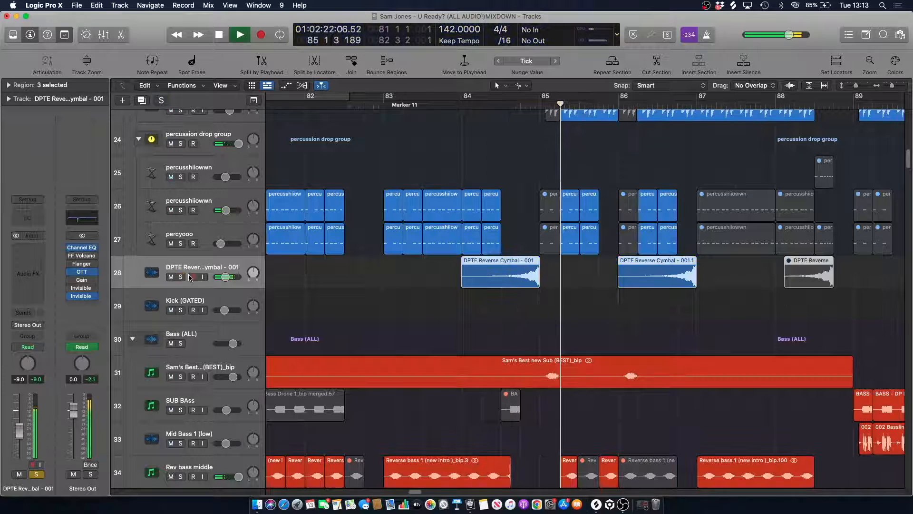
# - Replay the full mix around bar 84 to hear the reverse cymbal in context
pyautogui.press('space')
pyautogui.click(481, 104)
pyautogui.press('space')
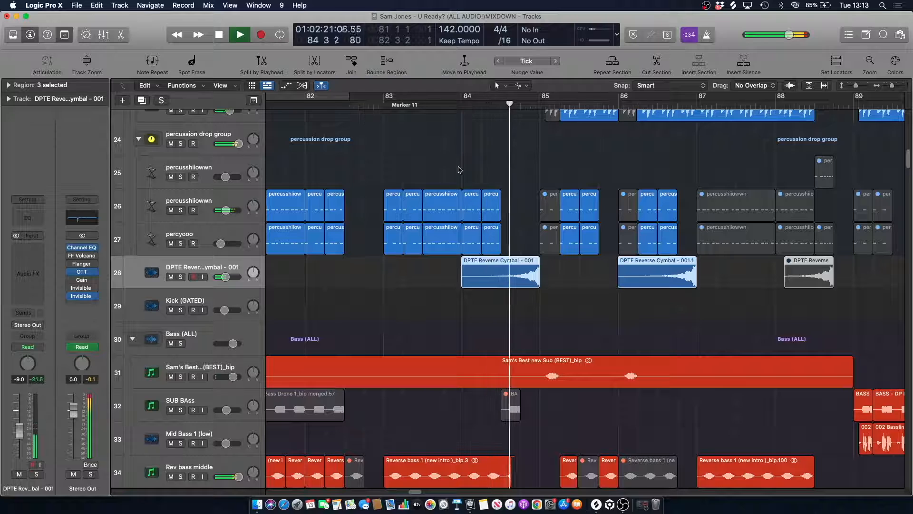
pyautogui.press('space')
pyautogui.click(462, 104)
pyautogui.press('space')
pyautogui.scroll(-5, 464, 234)
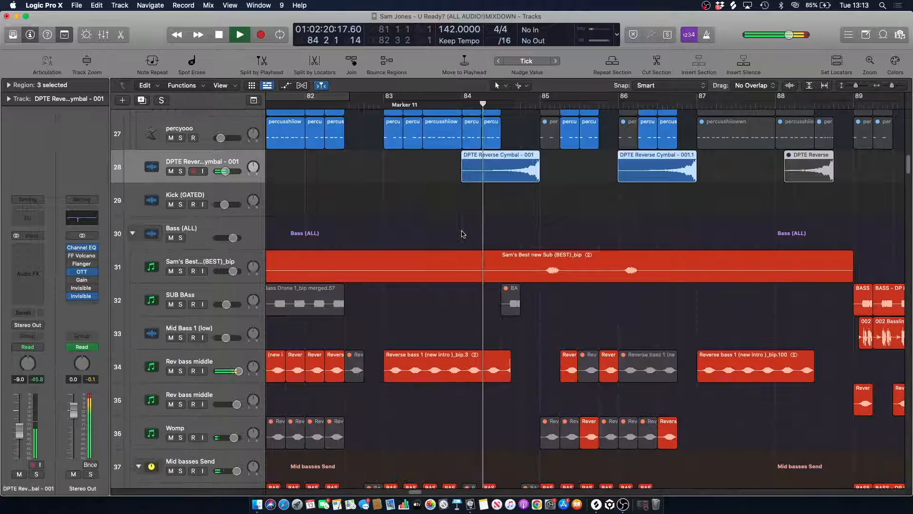
# - Play on from Marker 11 while examining the Rev bass, Womp and Mid basses Send regions
pyautogui.press('space')
pyautogui.click(373, 114)
pyautogui.press('space')
pyautogui.scroll(-5, 489, 203)
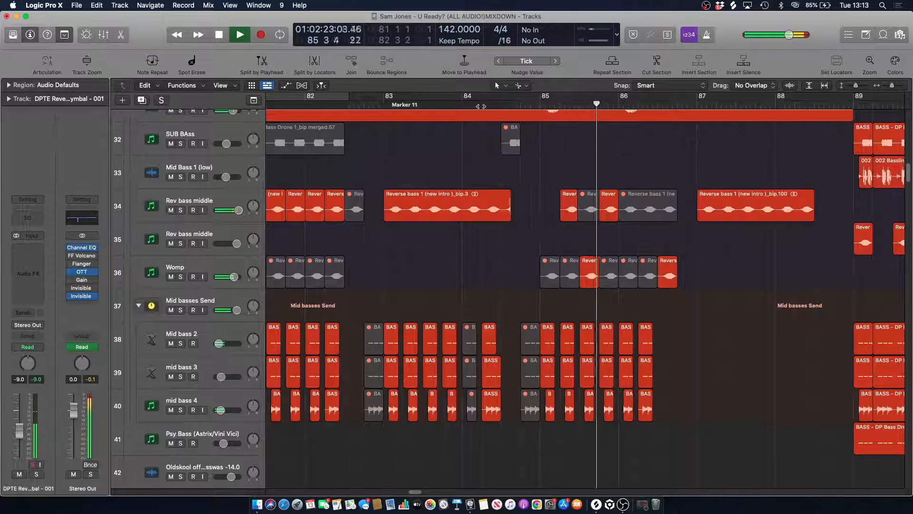
pyautogui.click(481, 106)
pyautogui.scroll(-5, 495, 204)
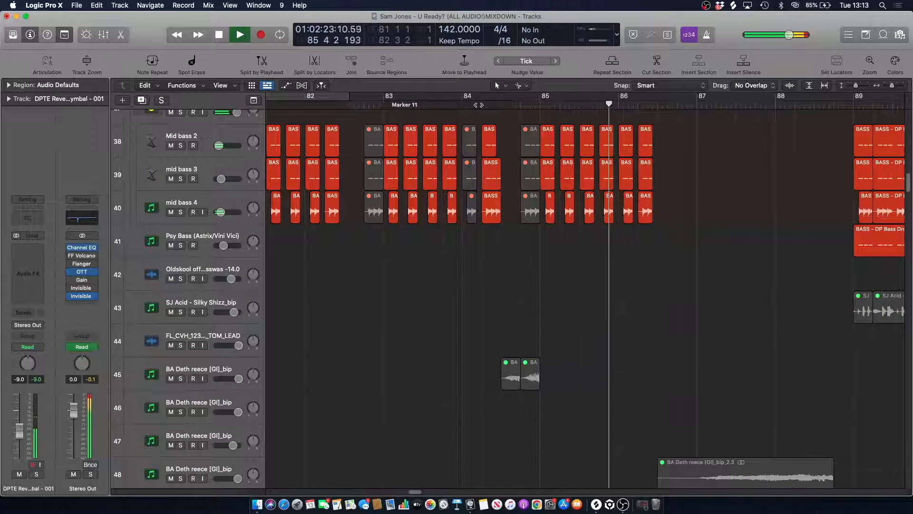
pyautogui.click(522, 105)
# - Play from about bar 84 while examining the hat, percussion, kick and snare regions
pyautogui.scroll(8, 539, 147)
pyautogui.scroll(5, 539, 147)
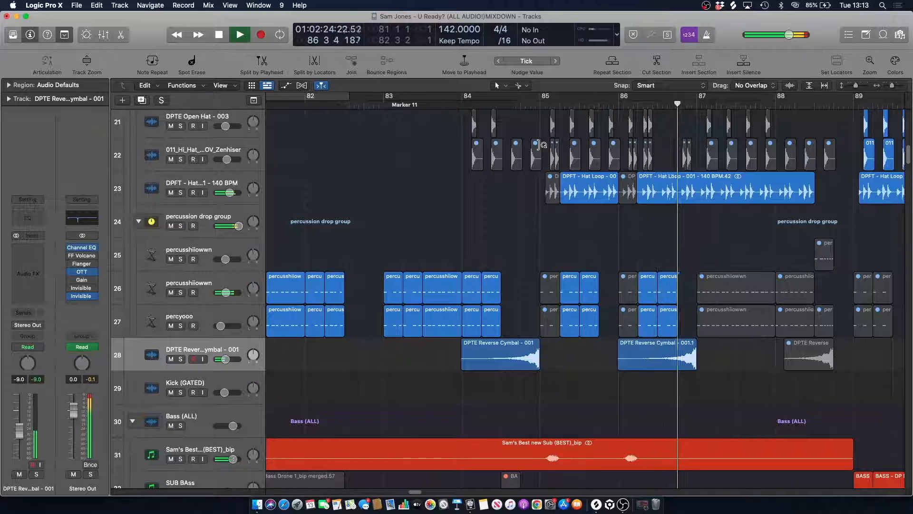
pyautogui.click(487, 103)
pyautogui.scroll(4, 543, 183)
pyautogui.scroll(3, 542, 182)
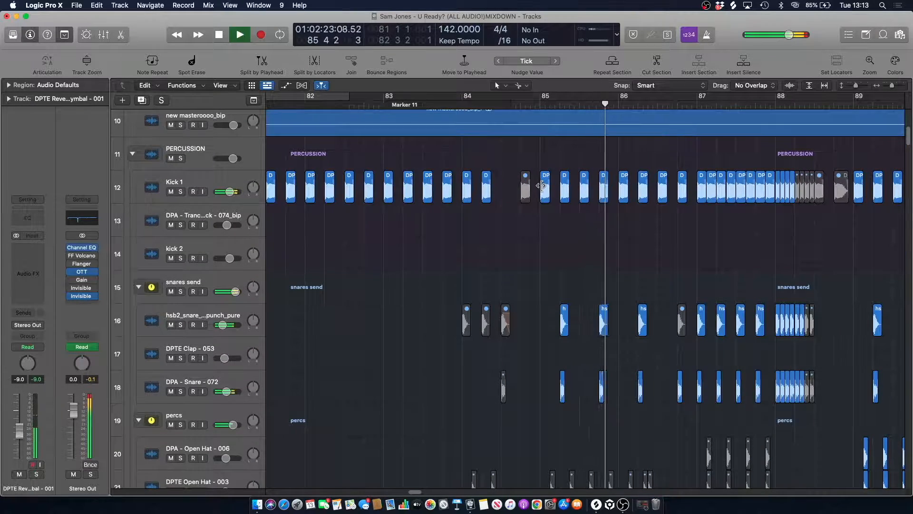
pyautogui.scroll(-10, 542, 186)
pyautogui.scroll(-20, 541, 189)
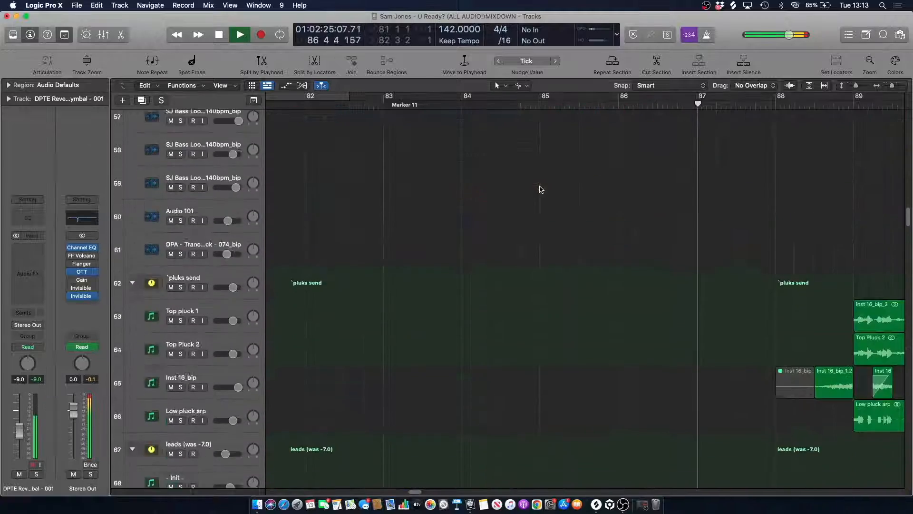
# - Find the Audio 49 synth track and solo it during playback of bars 84 to 87, clearing the solo at the end
pyautogui.moveTo(908, 251); pyautogui.dragTo(895, 442)
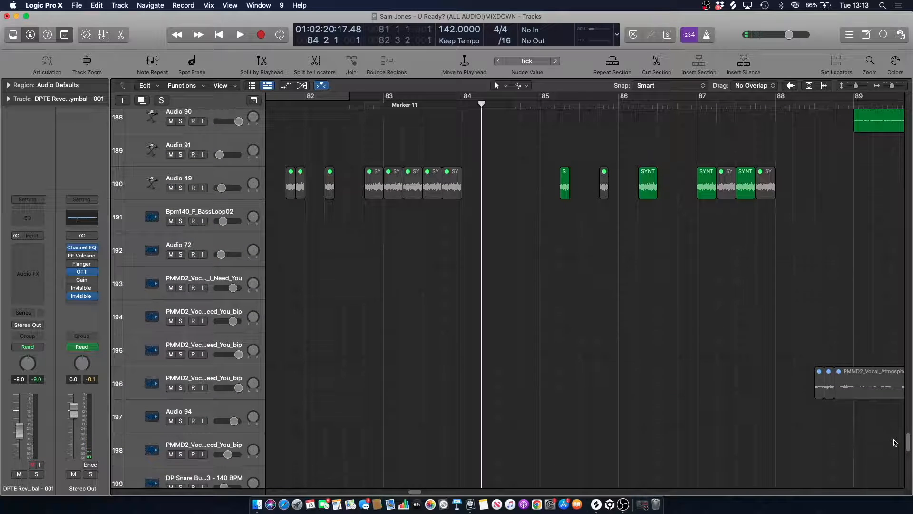
pyautogui.press('space')
pyautogui.click(180, 188)
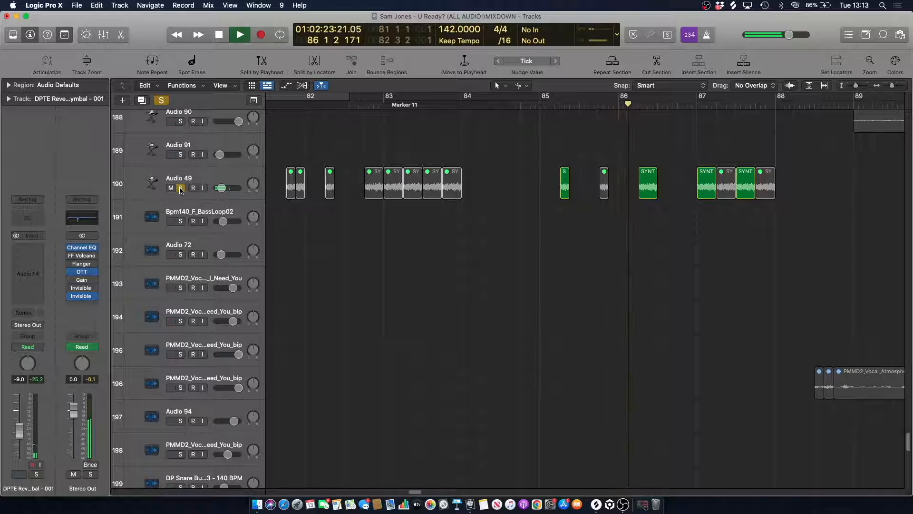
pyautogui.click(180, 188)
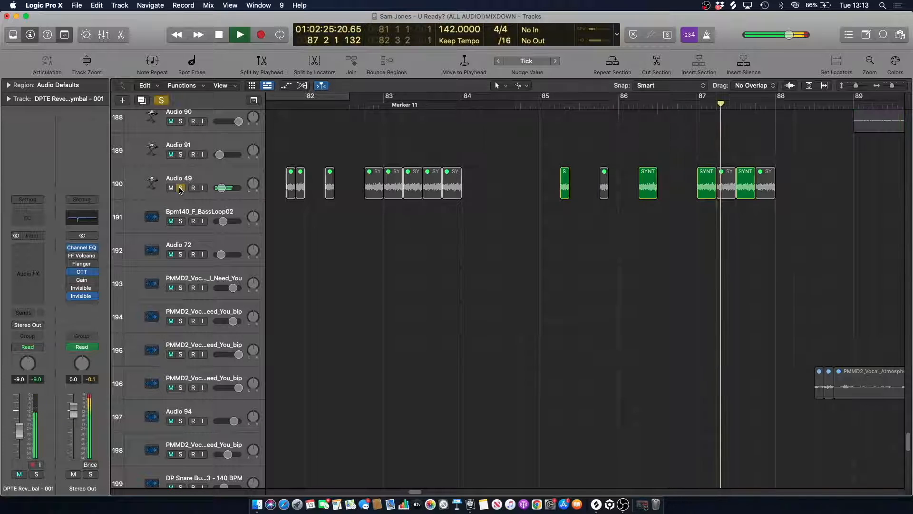
pyautogui.press('space')
# - Replay the mix after Marker 11 and briefly solo the Audio 31 track to hear its short hits
pyautogui.click(521, 99)
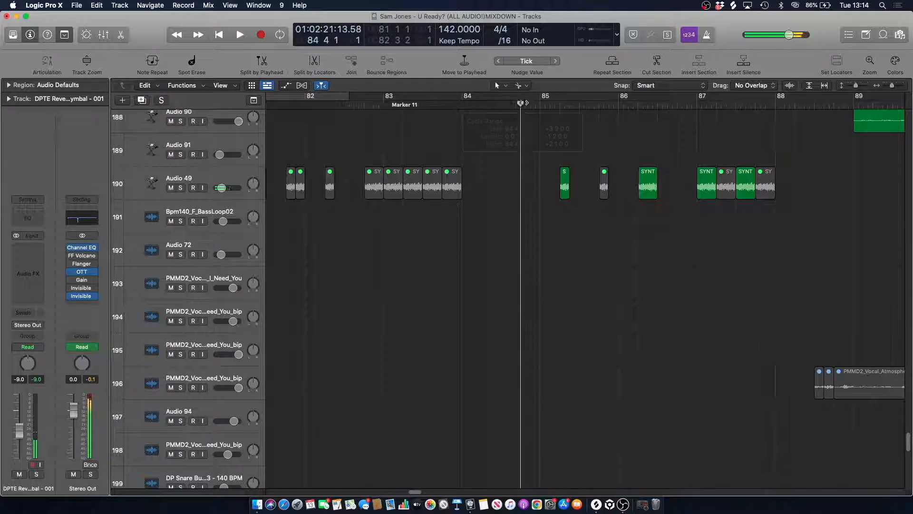
pyautogui.press('space')
pyautogui.scroll(10, 519, 162)
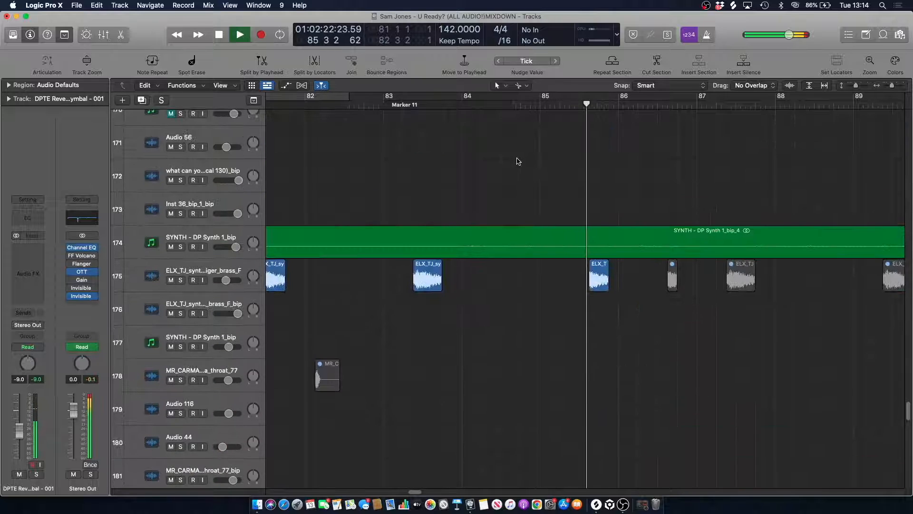
pyautogui.scroll(10, 532, 114)
pyautogui.scroll(3, 532, 114)
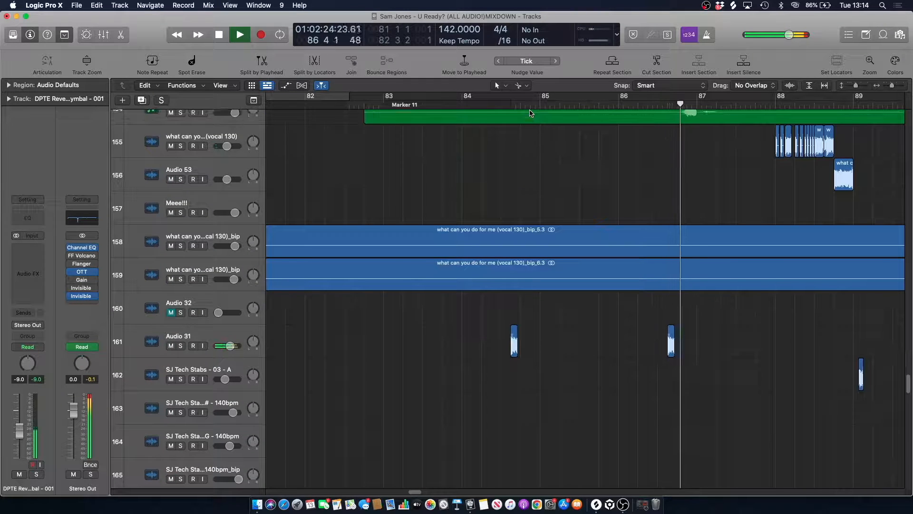
pyautogui.click(480, 102)
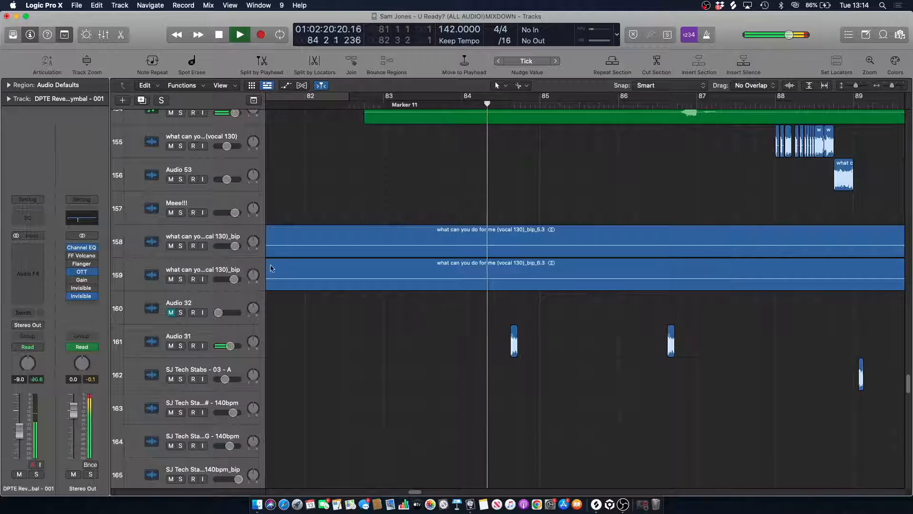
pyautogui.click(180, 346)
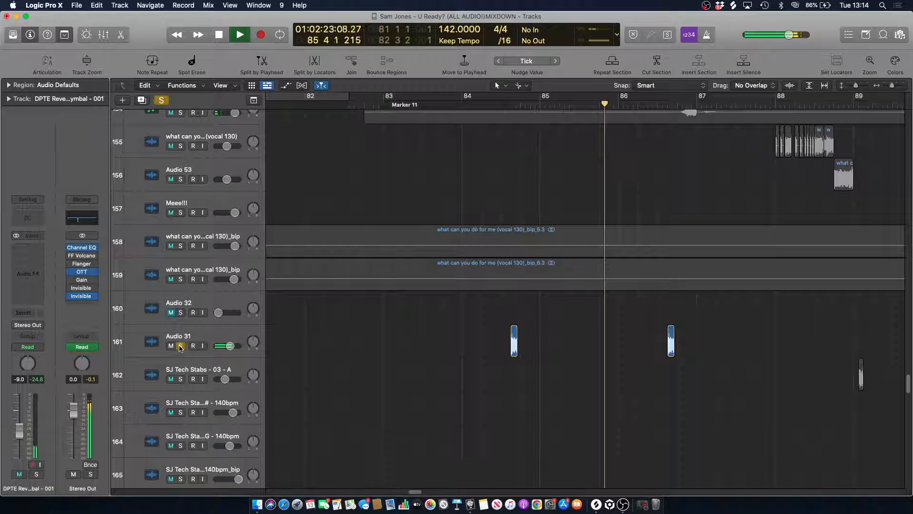
pyautogui.click(181, 345)
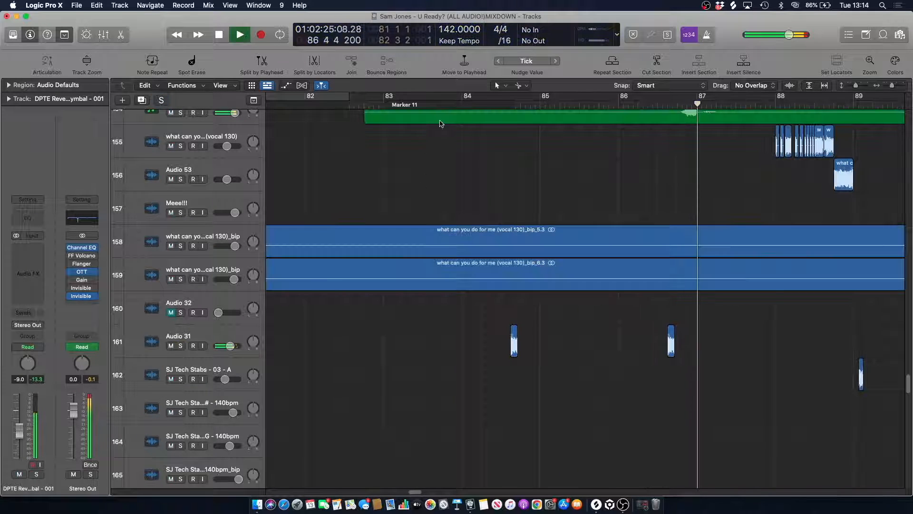
# - Find the Audio 199 track and the I_Want_To_ vocal track below it, and solo both during playback around bar 85
pyautogui.click(485, 101)
pyautogui.scroll(5, 479, 183)
pyautogui.scroll(10, 479, 184)
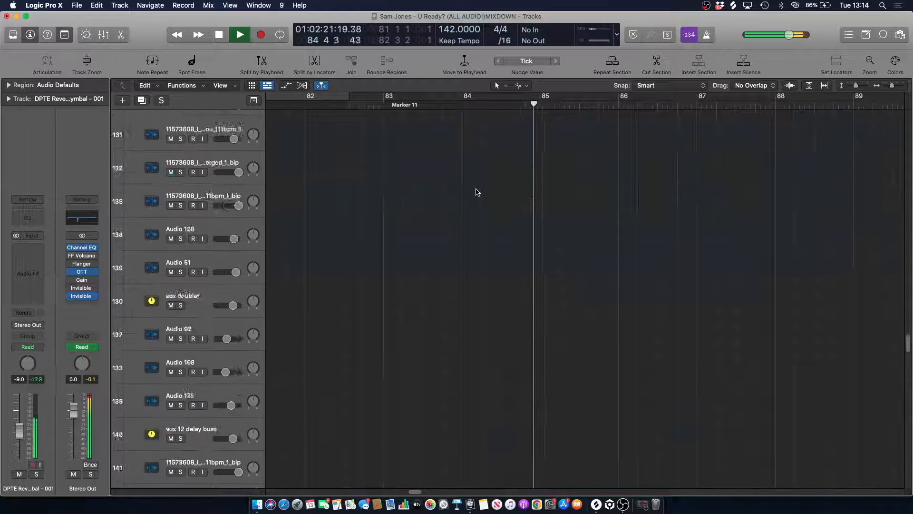
pyautogui.scroll(-1, 474, 191)
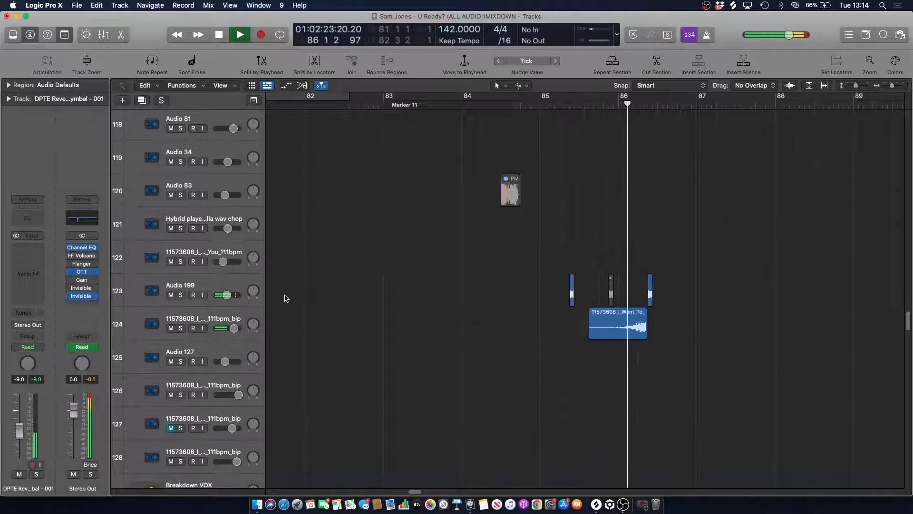
pyautogui.press('space')
pyautogui.click(181, 295)
pyautogui.press('space')
pyautogui.click(180, 328)
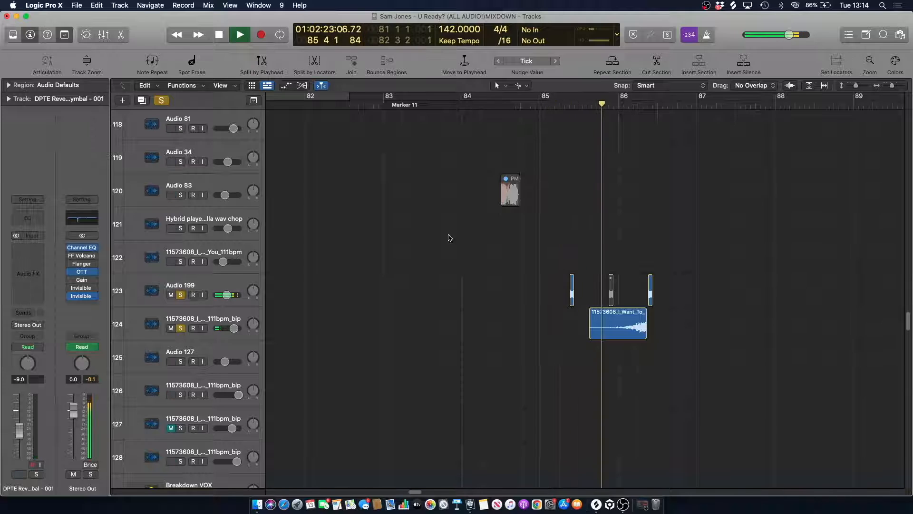
# - Replay the soloed Audio 199 and I_Want_To_ vocal tracks from about bar 86, select Audio 199 and clear the solos
pyautogui.click(616, 106)
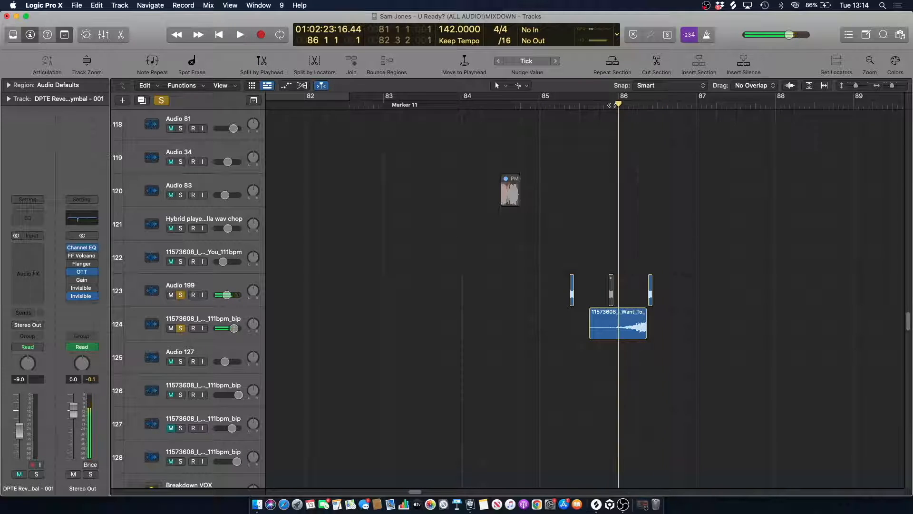
pyautogui.press('space')
pyautogui.click(225, 288)
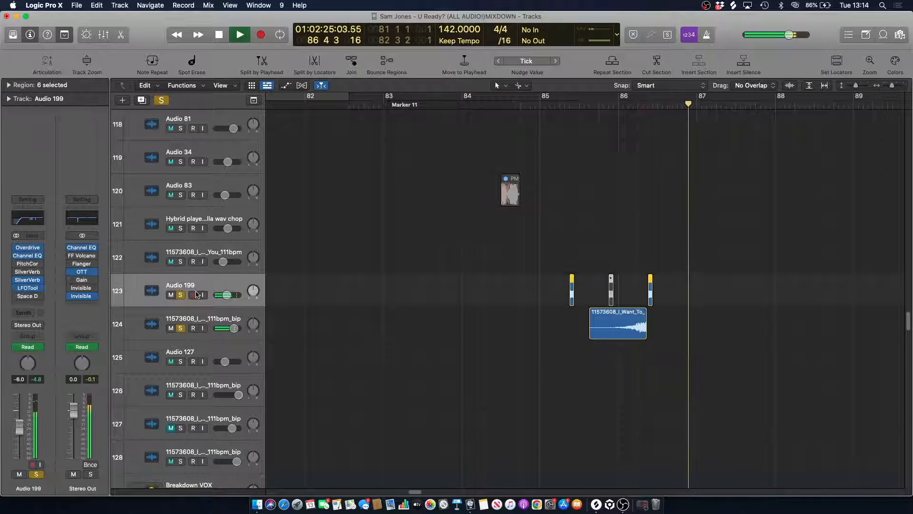
pyautogui.press('space')
pyautogui.click(530, 104)
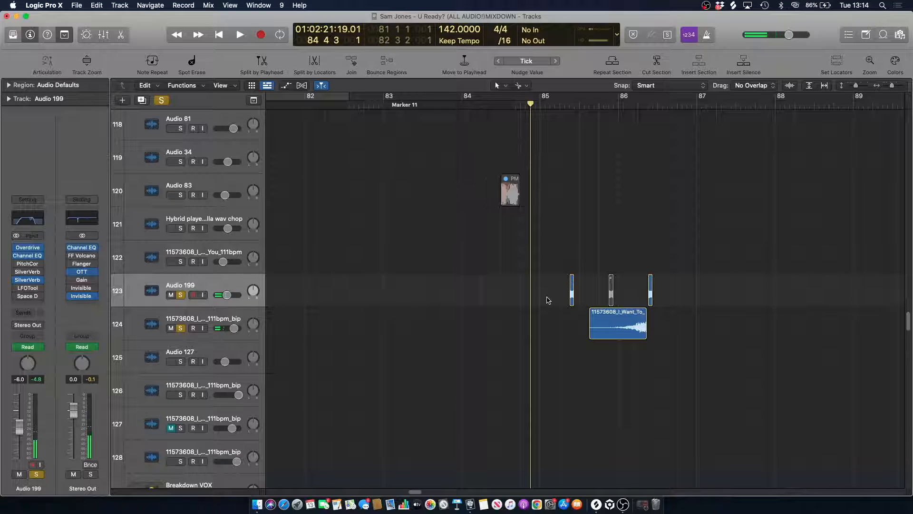
pyautogui.click(162, 100)
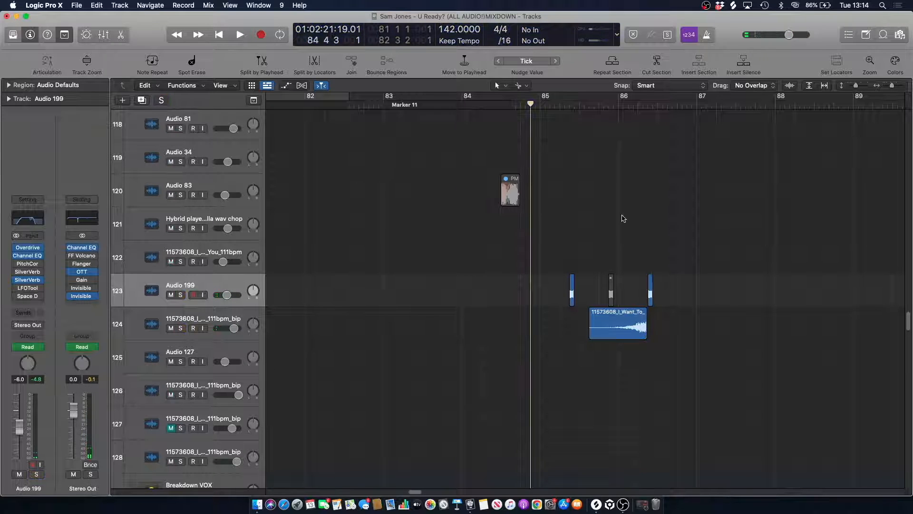
# - Play the full mix from about bar 85 to 89 while looking through the tracks from the first one down past the bass group
pyautogui.press('space')
pyautogui.press('super+Left')
pyautogui.press('super+Left')
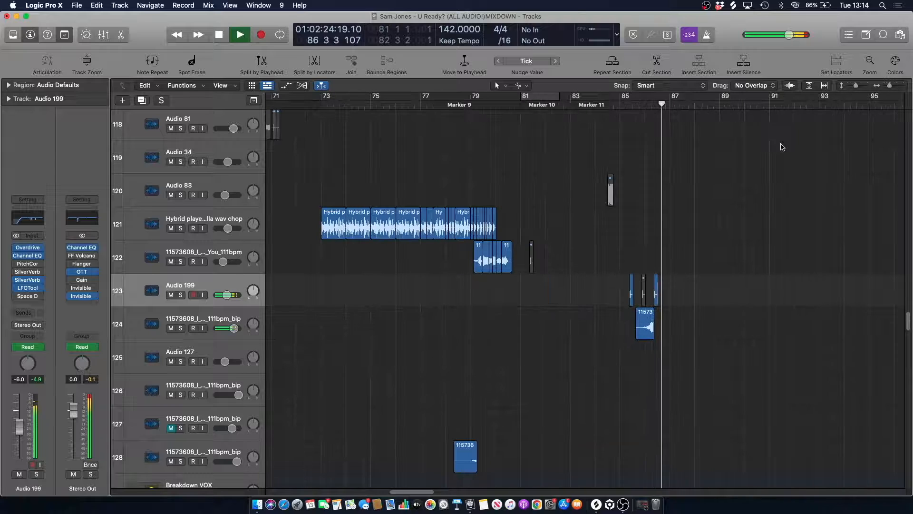
pyautogui.hscroll(8, 451, 439)
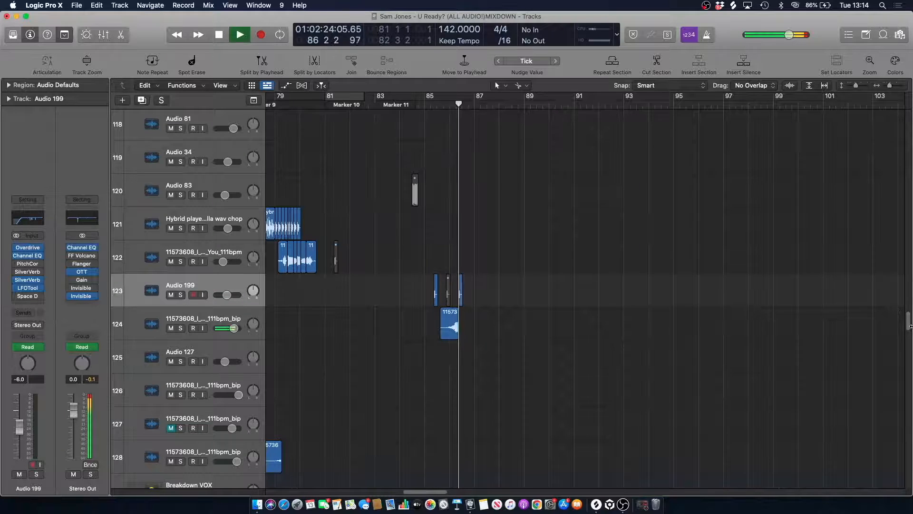
pyautogui.moveTo(908, 320); pyautogui.dragTo(872, 111)
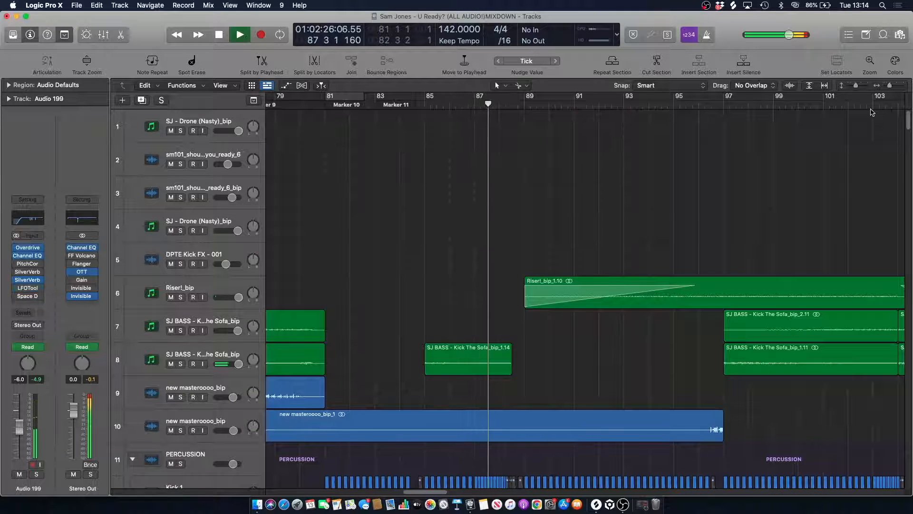
pyautogui.moveTo(871, 108); pyautogui.dragTo(871, 167)
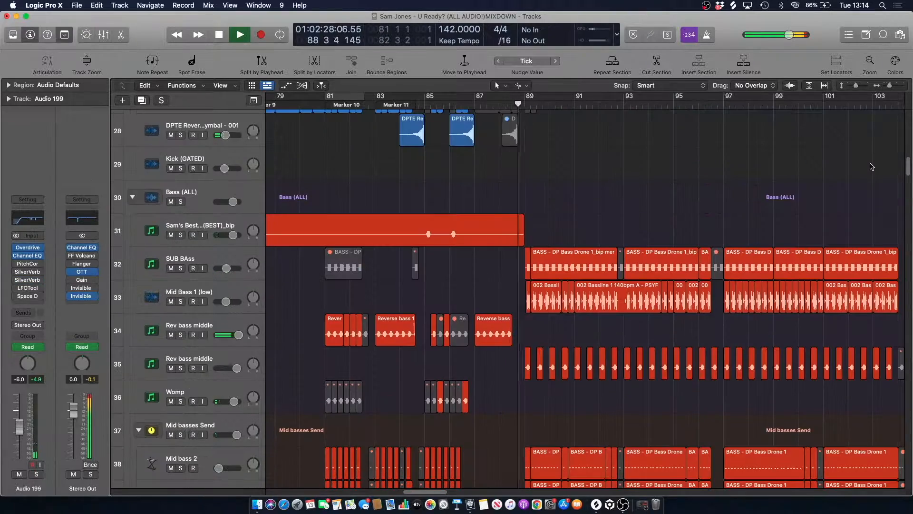
pyautogui.scroll(-5, 871, 167)
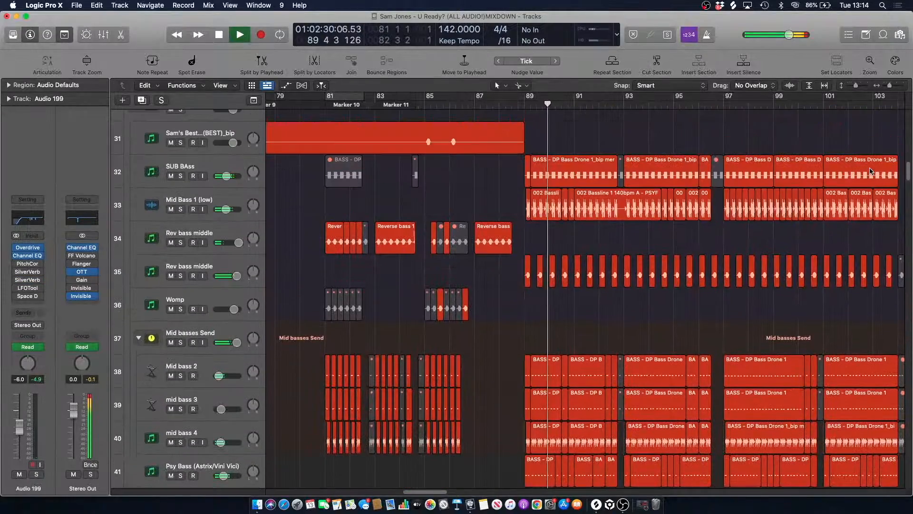
pyautogui.scroll(-15, 871, 171)
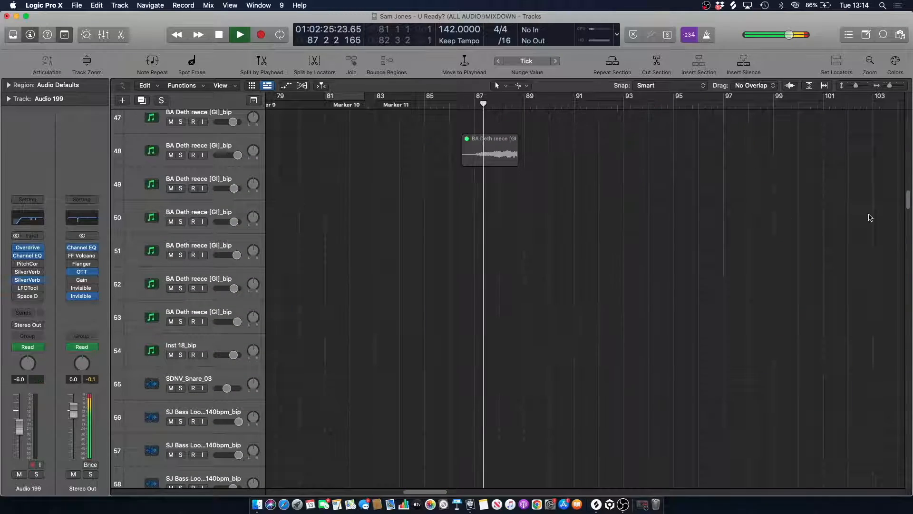
# - Find the what can you do for me (vocal 130) track and Audio 53, and play their chops around bar 88 soloed
pyautogui.moveTo(908, 200); pyautogui.dragTo(910, 381)
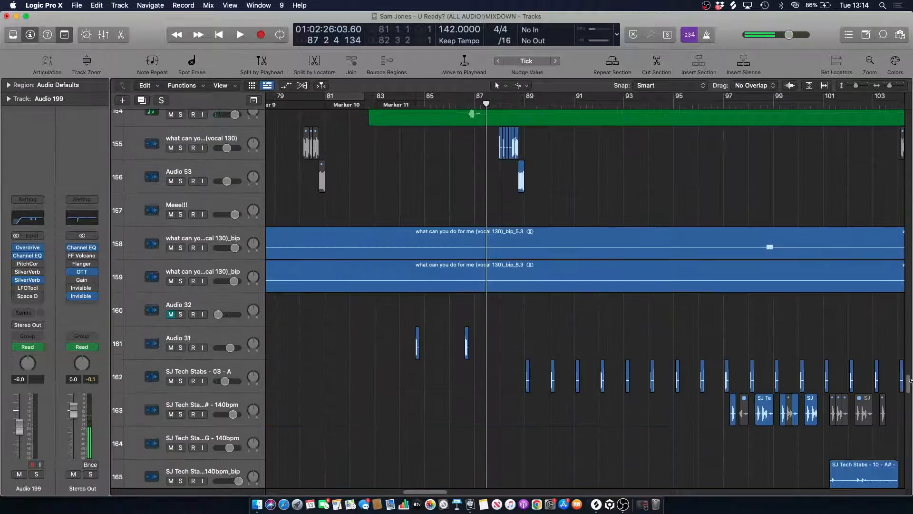
pyautogui.click(181, 148)
pyautogui.moveTo(889, 86); pyautogui.dragTo(892, 86)
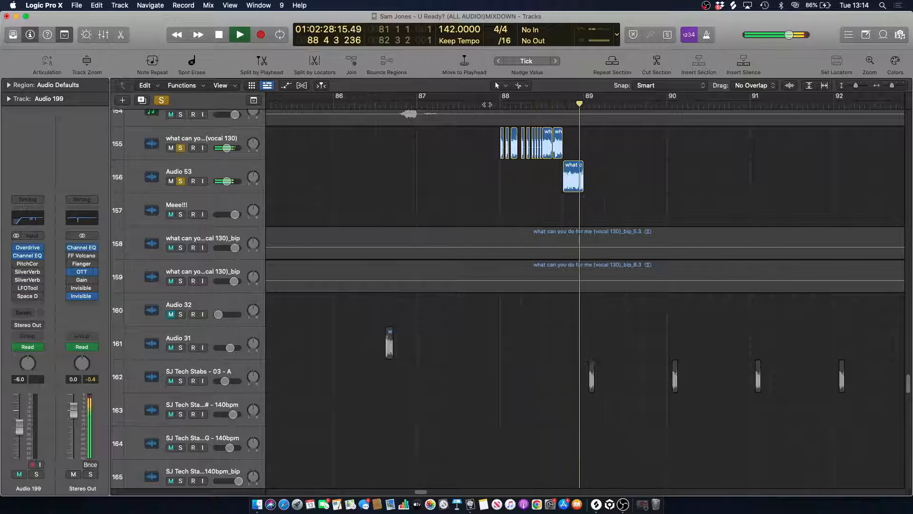
pyautogui.press('space')
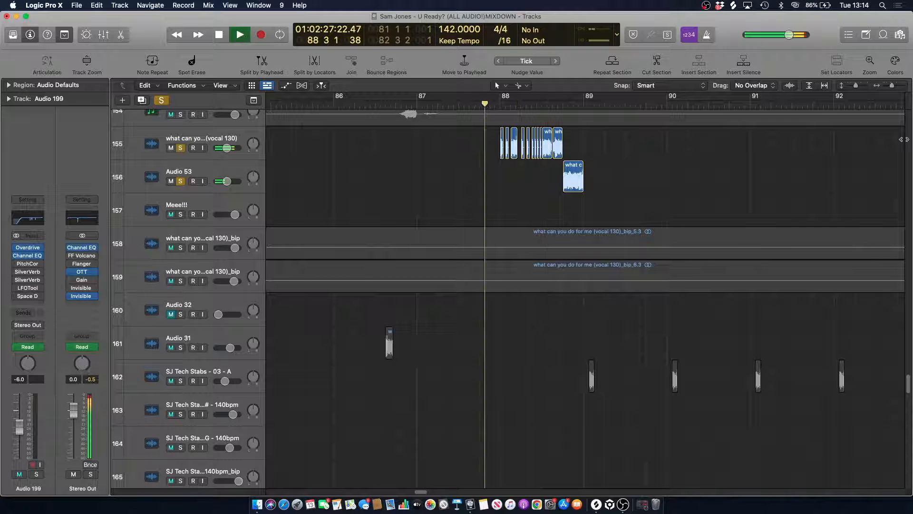
pyautogui.moveTo(894, 89); pyautogui.dragTo(899, 91)
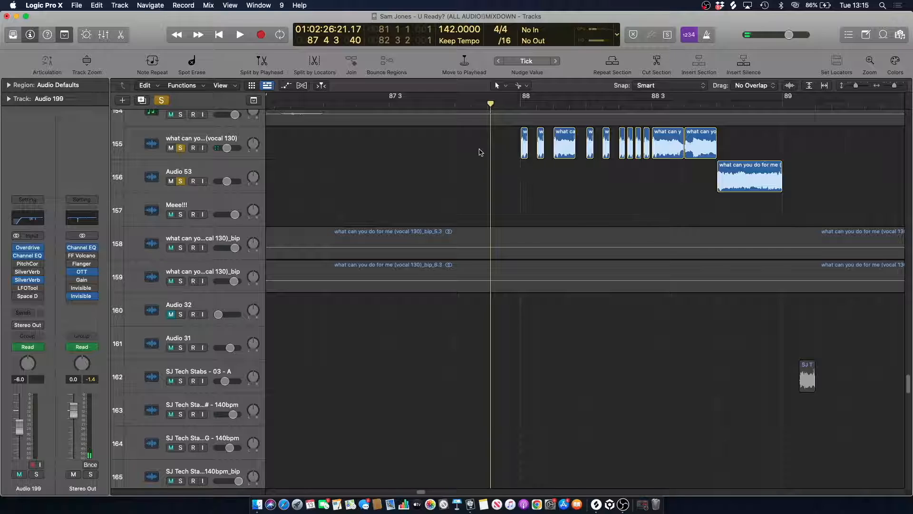
pyautogui.press('space')
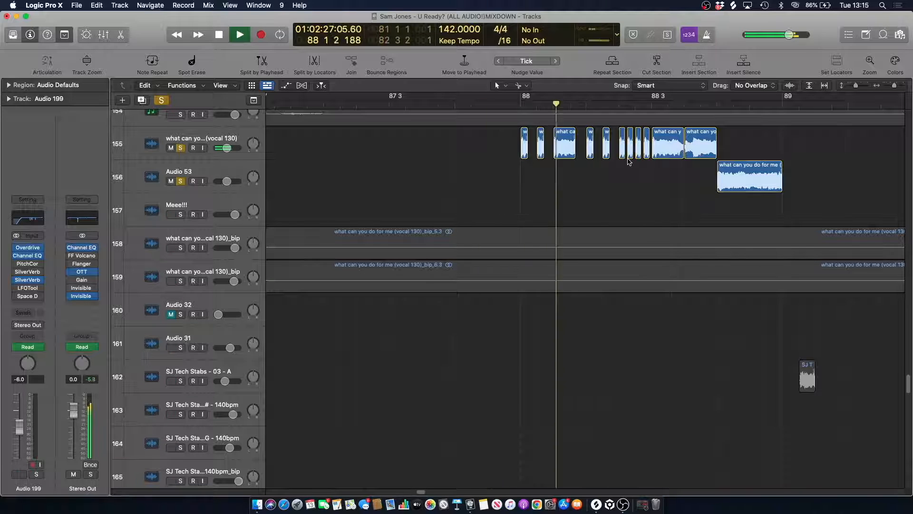
pyautogui.press('space')
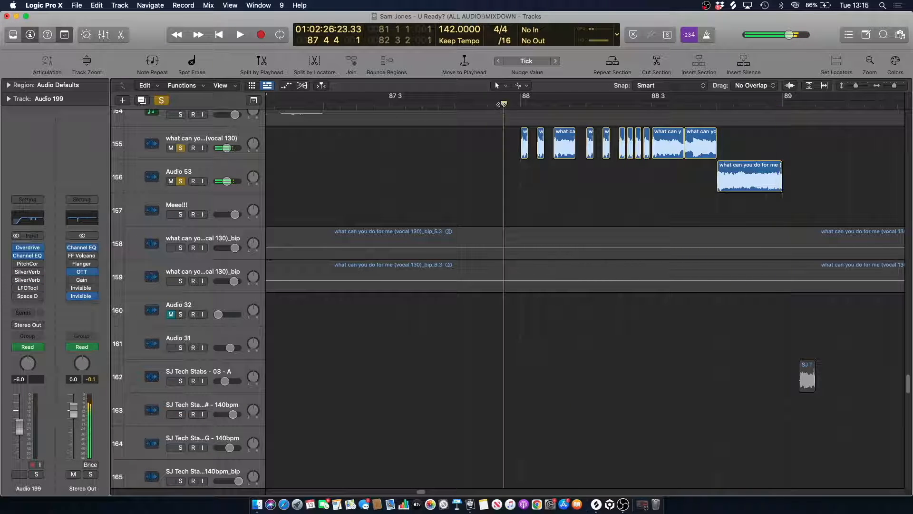
# - Select the Audio 53 track and check the transpose setting of its vocal region before bar 89
pyautogui.click(197, 175)
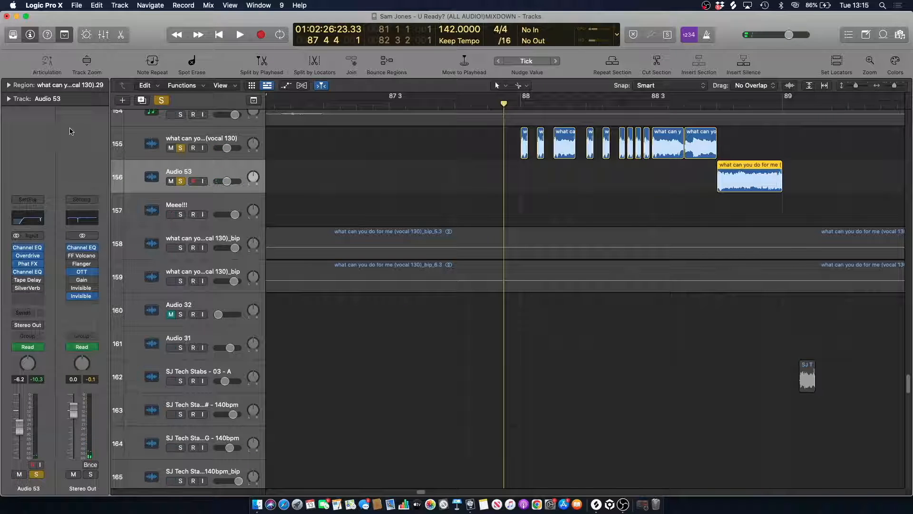
pyautogui.click(8, 85)
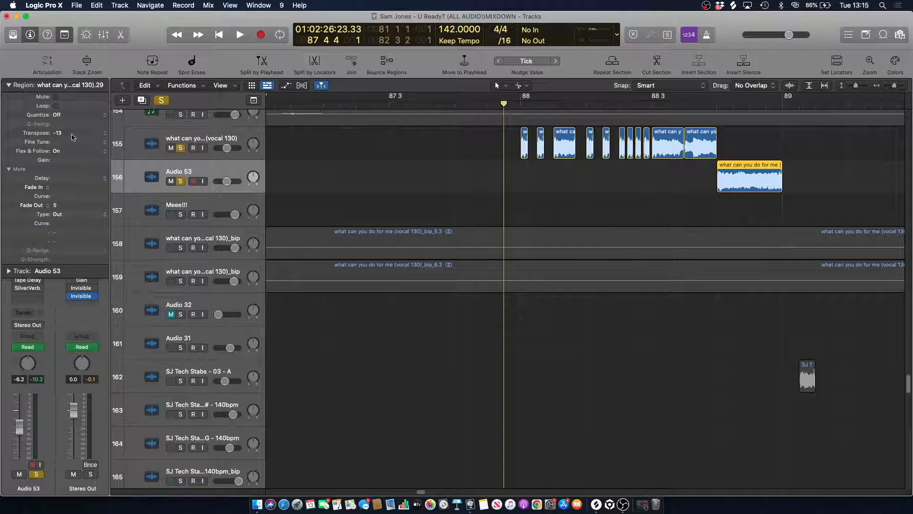
pyautogui.click(9, 85)
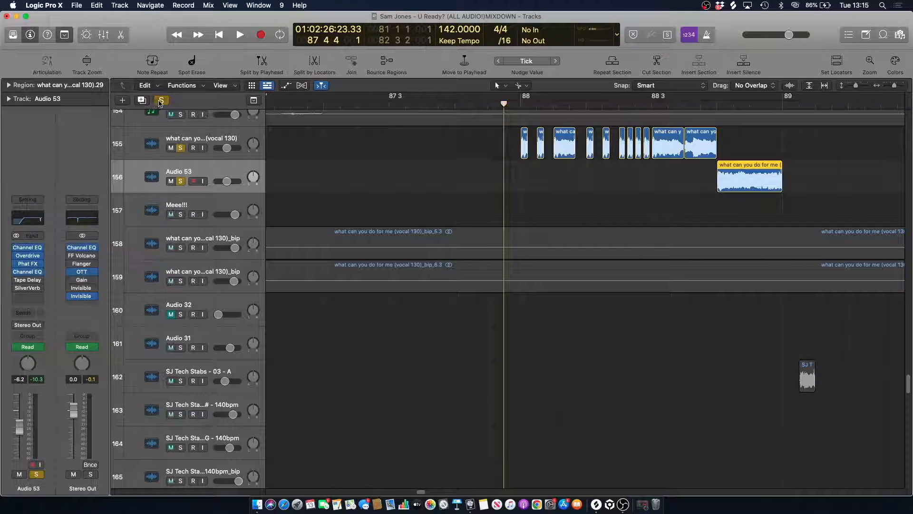
# - Clear all solos and play the vocal chops before bar 89 in the full mix
pyautogui.click(161, 100)
pyautogui.press('space')
pyautogui.moveTo(894, 87); pyautogui.dragTo(889, 86)
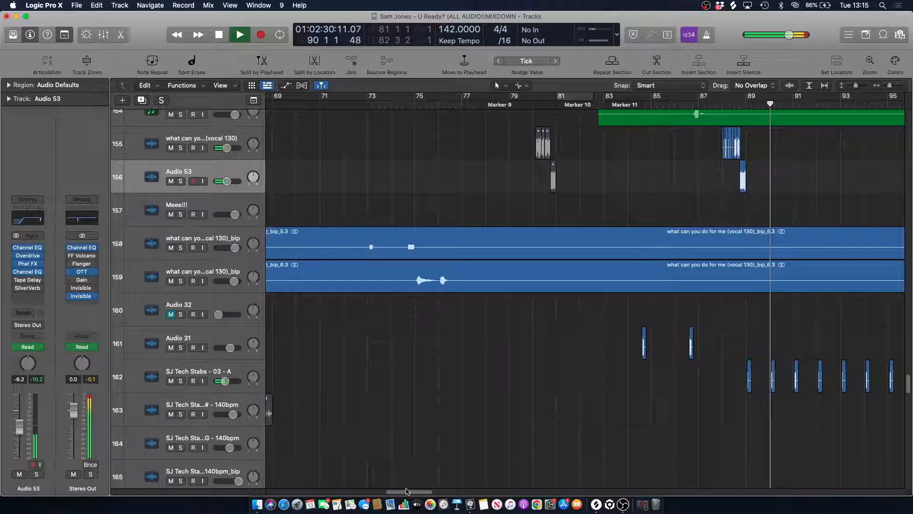
pyautogui.moveTo(407, 489); pyautogui.dragTo(424, 490)
pyautogui.press('space')
# - Find the Audio 90 synth track and solo it briefly during playback from about bar 88 into bar 89
pyautogui.click(492, 110)
pyautogui.click(488, 105)
pyautogui.scroll(-12, 481, 215)
pyautogui.scroll(-10, 481, 215)
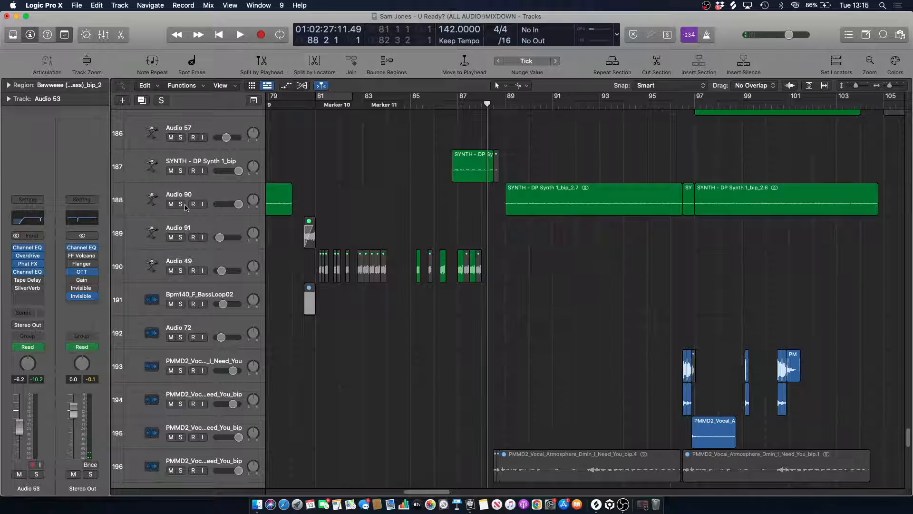
pyautogui.press('space')
pyautogui.click(181, 204)
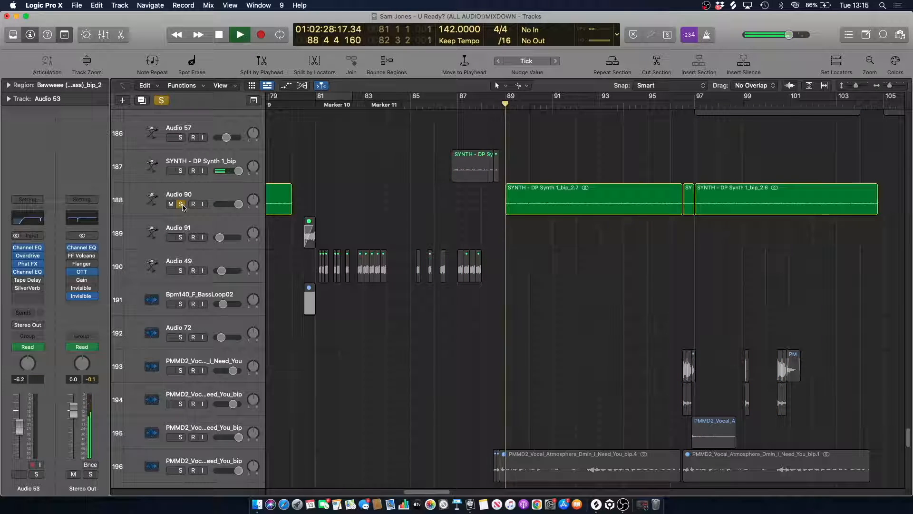
pyautogui.click(180, 204)
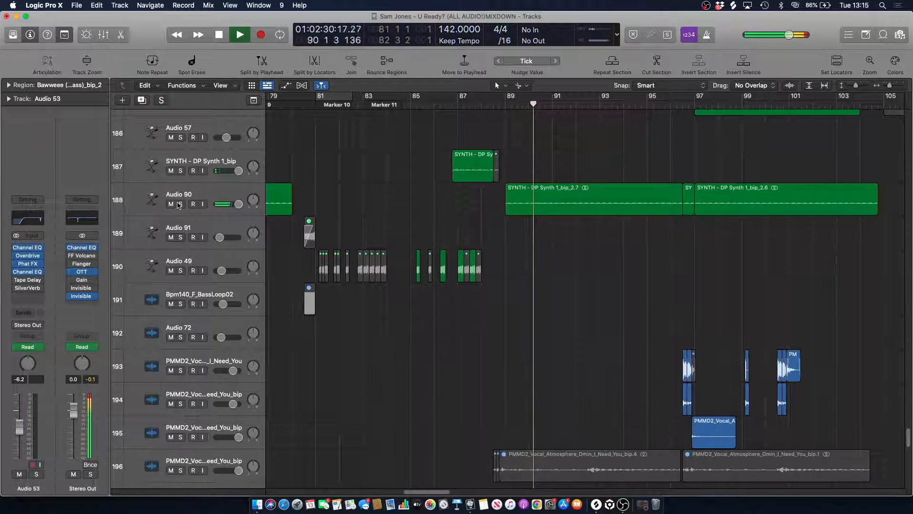
# - Replay Audio 90 soloed from bar 88, view its Tremolo effect settings, and clear the solo
pyautogui.press('space')
pyautogui.click(493, 105)
pyautogui.scroll(-15, 493, 105)
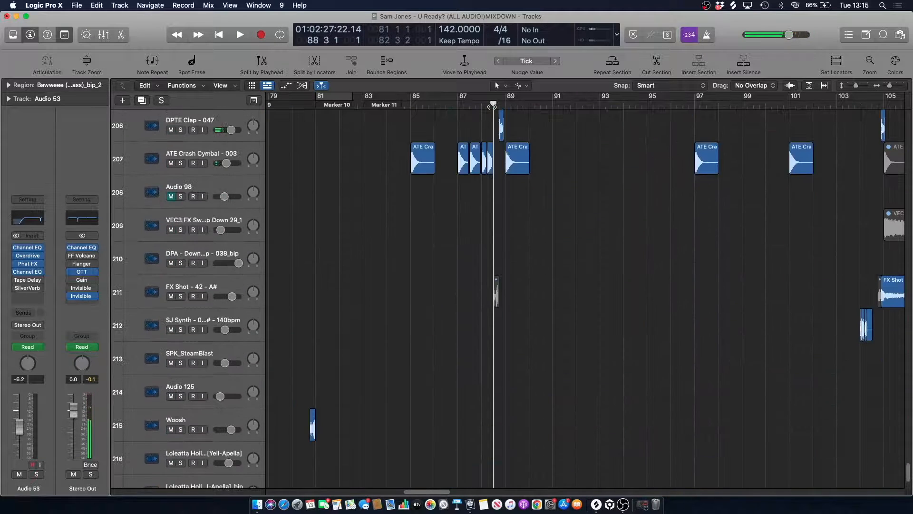
pyautogui.scroll(15, 496, 141)
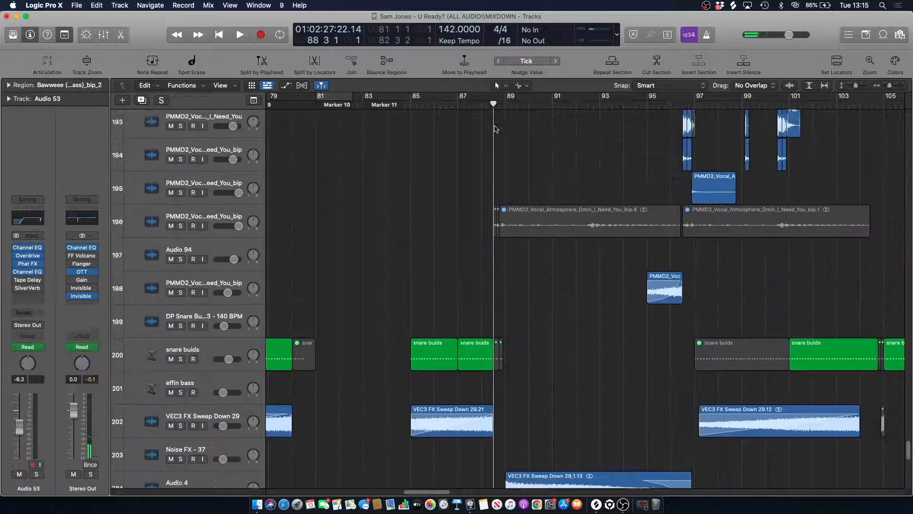
pyautogui.scroll(2, 496, 141)
pyautogui.click(186, 261)
pyautogui.click(181, 268)
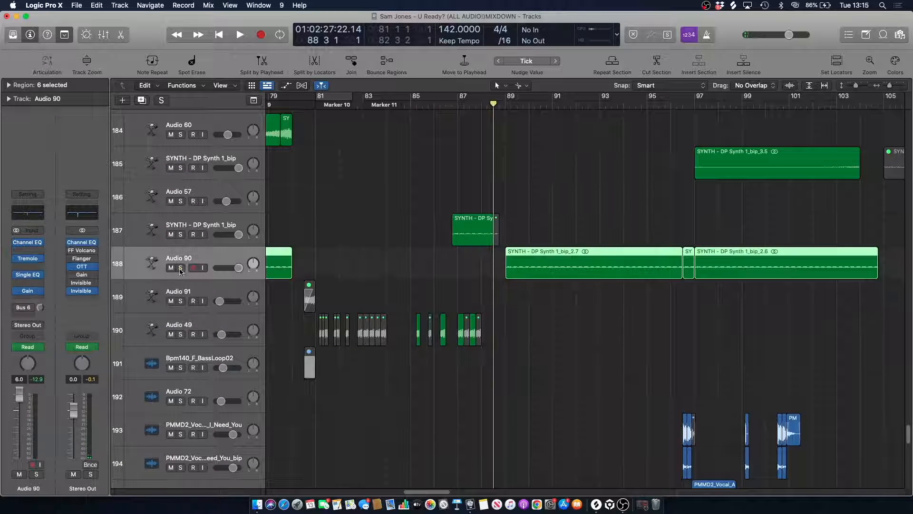
pyautogui.press('space')
pyautogui.click(27, 259)
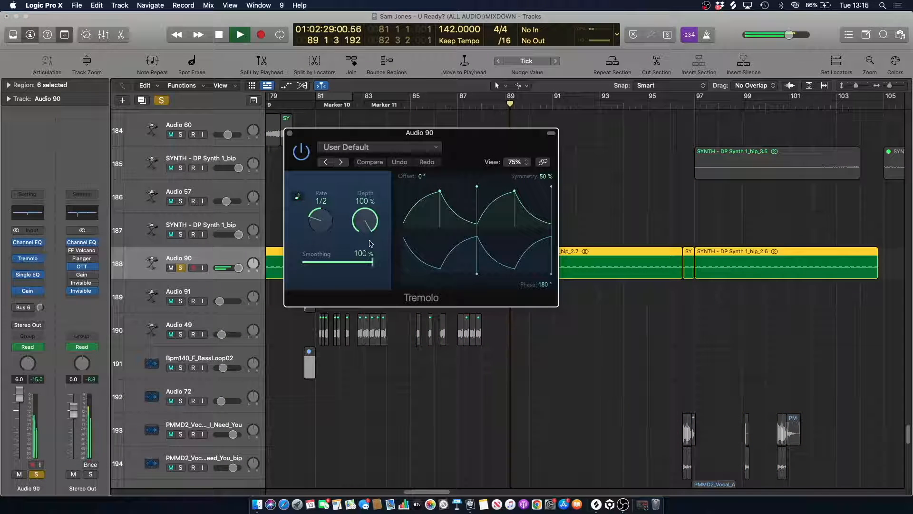
pyautogui.click(291, 134)
pyautogui.press('space')
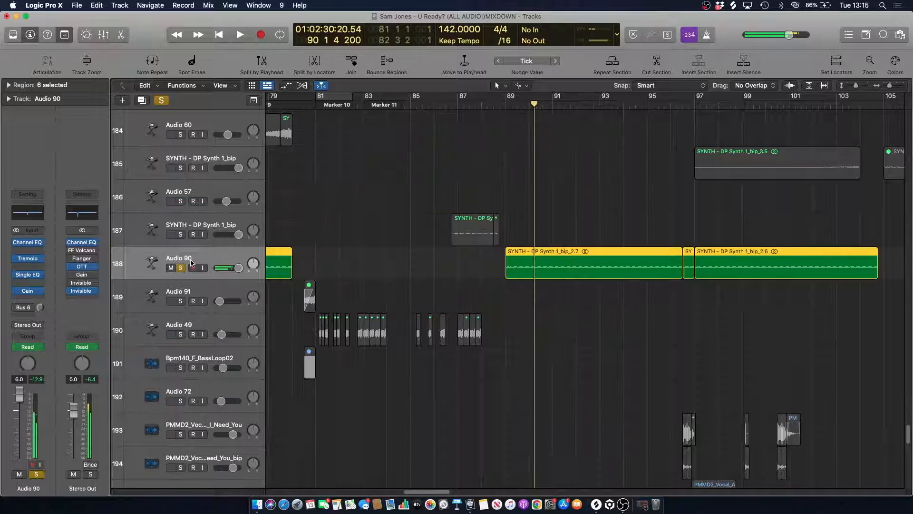
pyautogui.click(183, 267)
# - Find the pluks send group, solo it together with the Low pluck arp track, and play from bar 89
pyautogui.scroll(15, 476, 191)
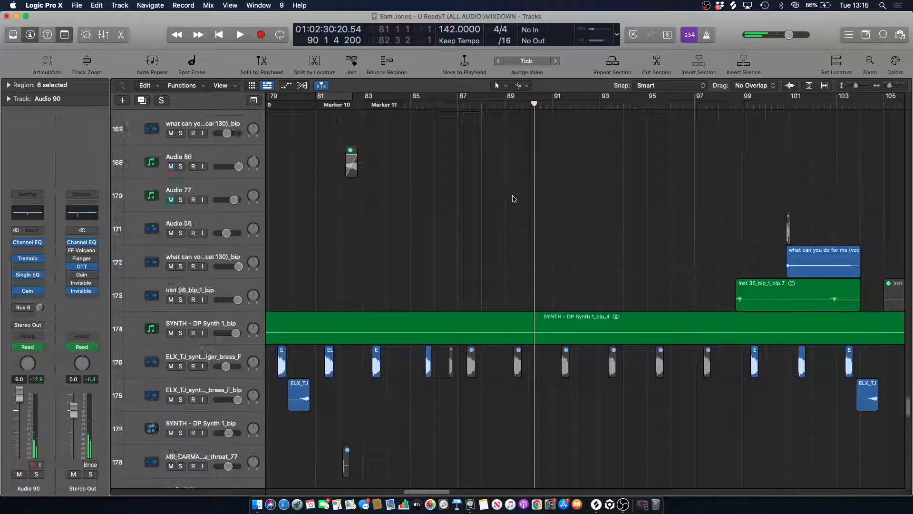
pyautogui.click(501, 100)
pyautogui.moveTo(909, 399); pyautogui.dragTo(874, 226)
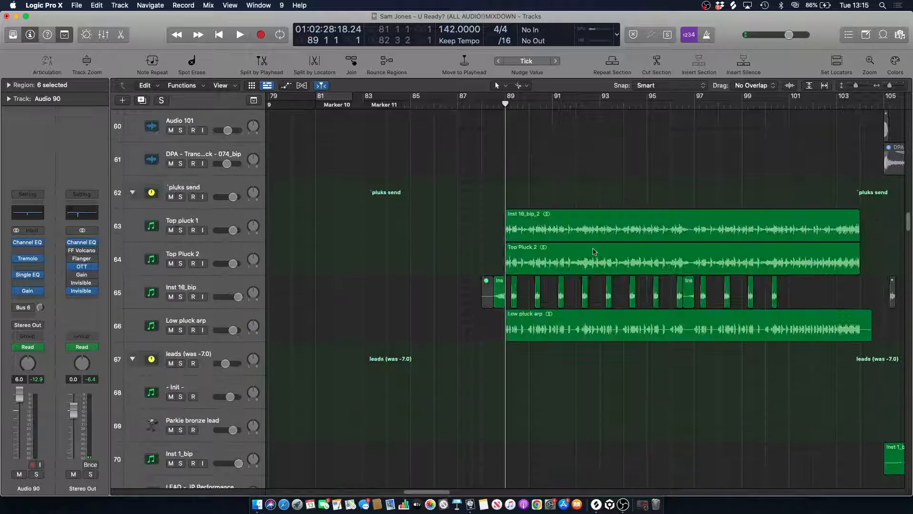
pyautogui.click(180, 197)
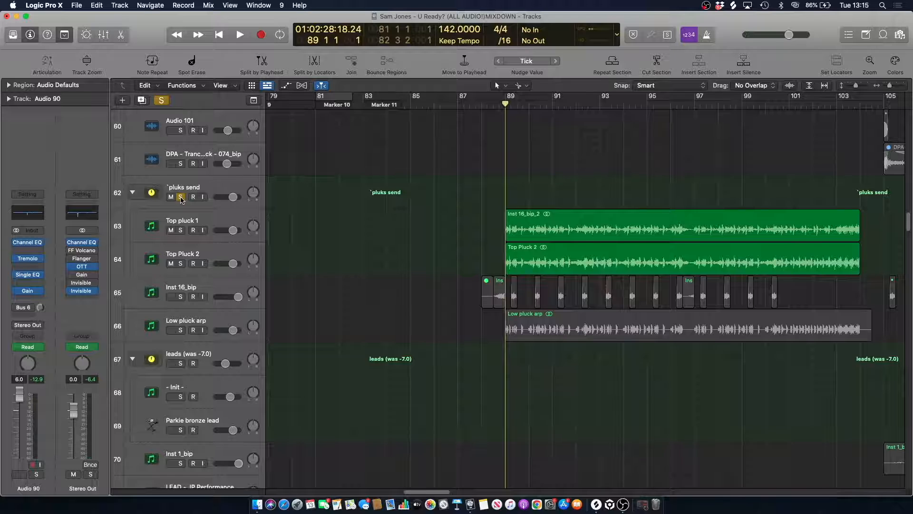
pyautogui.click(181, 330)
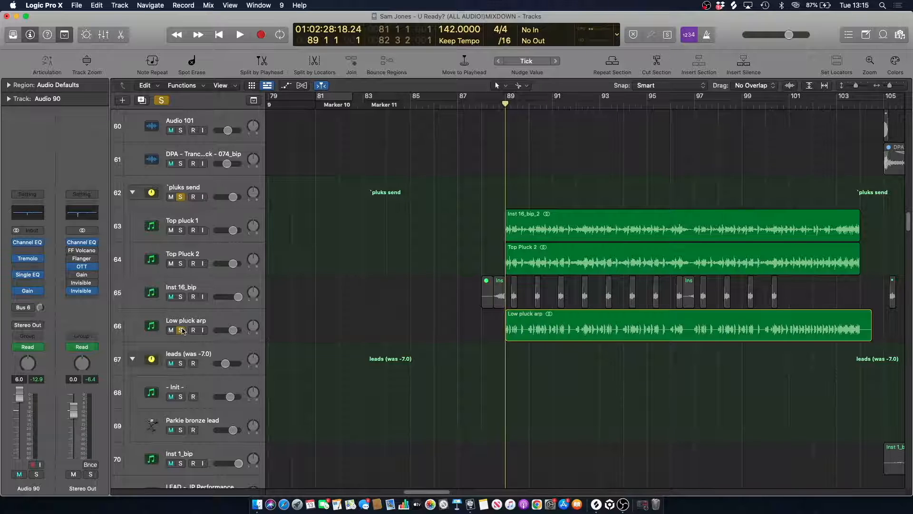
pyautogui.press('space')
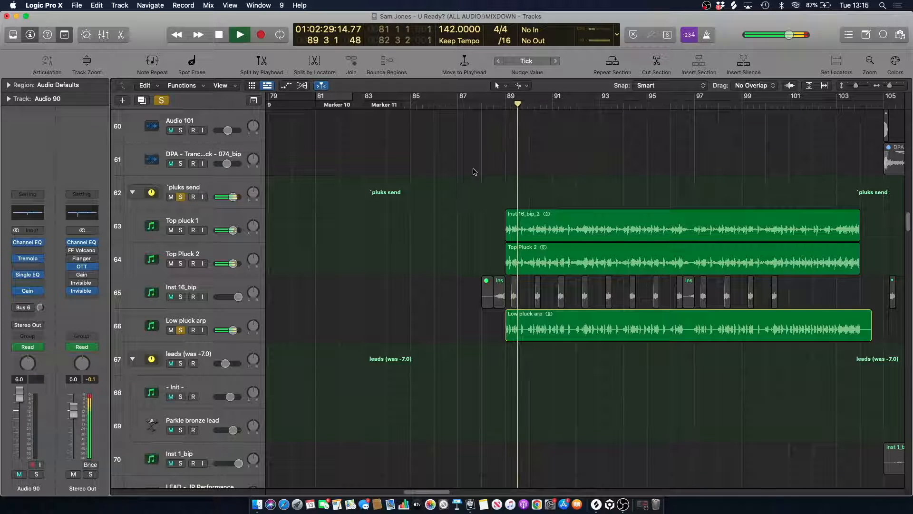
# - Add the Inst 16_bip track to the soloed plucks and replay them from just before bar 89
pyautogui.click(180, 297)
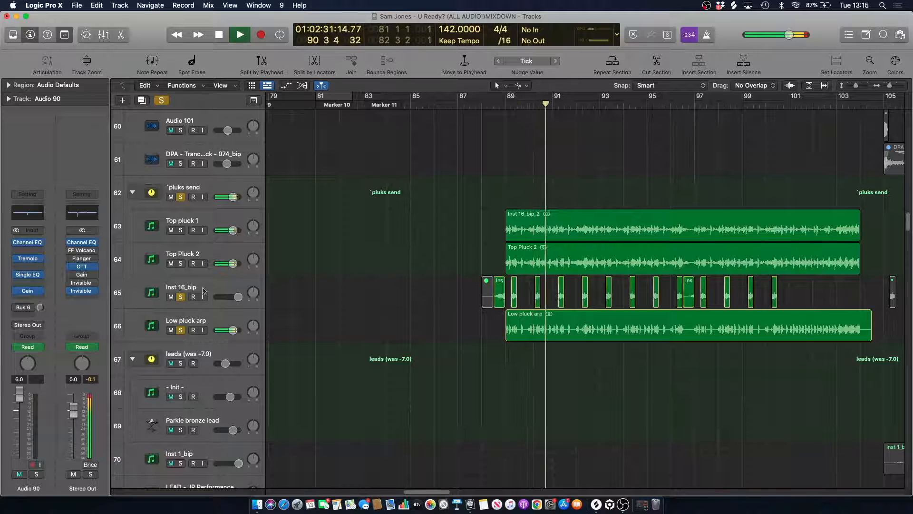
pyautogui.click(496, 104)
pyautogui.moveTo(889, 86); pyautogui.dragTo(892, 86)
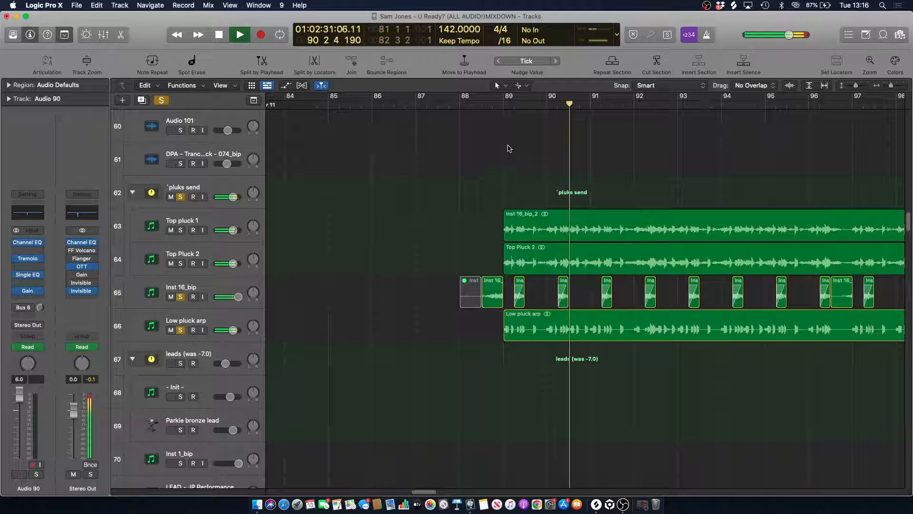
# - Stop playback and clear the solos on the pluks send group, Inst 16_bip and Low pluck arp
pyautogui.press('space')
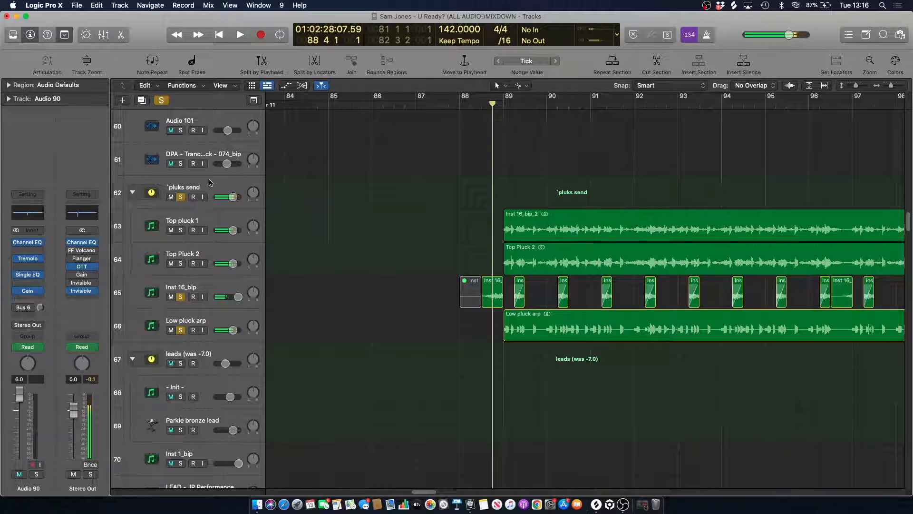
pyautogui.click(210, 183)
pyautogui.click(181, 197)
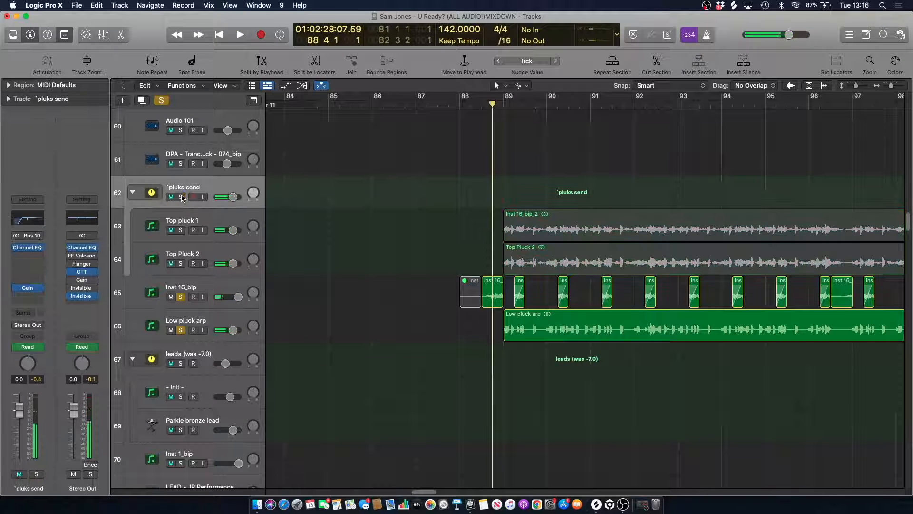
pyautogui.click(181, 297)
pyautogui.click(181, 330)
pyautogui.click(242, 317)
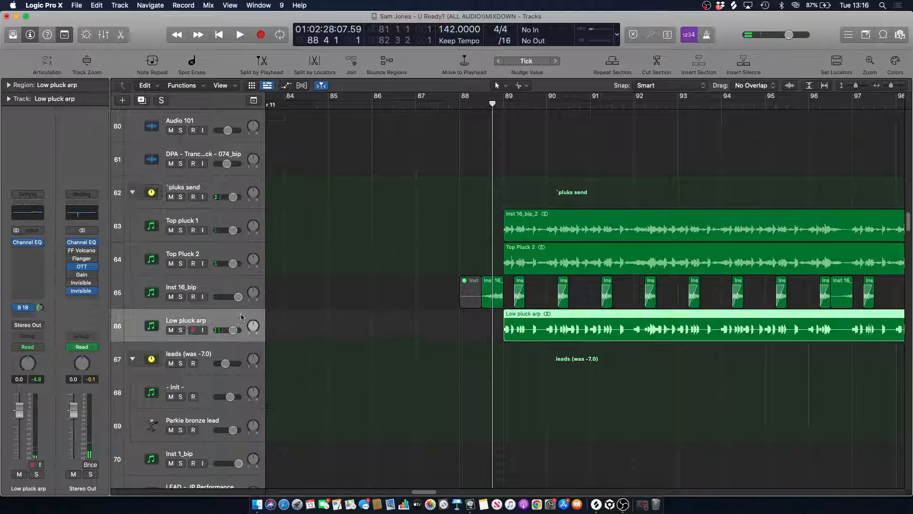
# - Audition the Low pluck arp track soloed from just before bar 89, ending with its solo cleared
pyautogui.click(180, 330)
pyautogui.press('space')
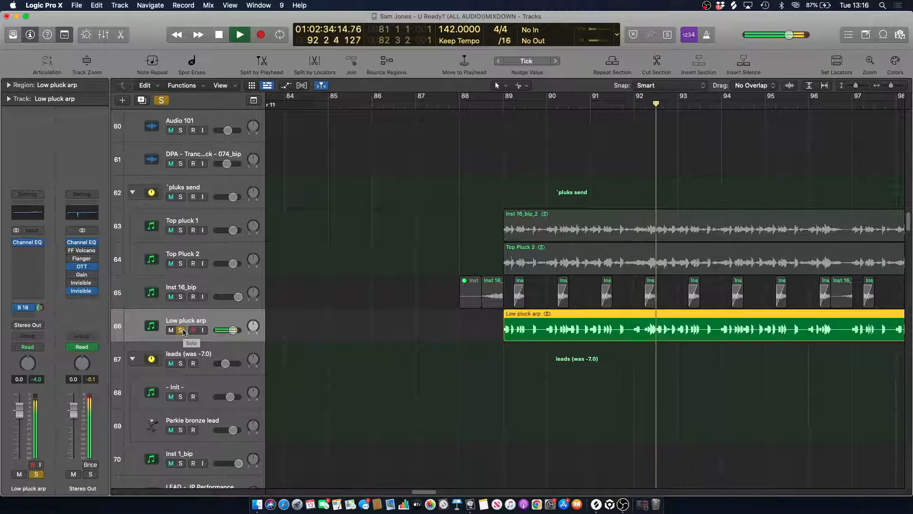
pyautogui.click(184, 330)
# - Solo Top pluck 1 and play it from just before bar 89
pyautogui.click(181, 230)
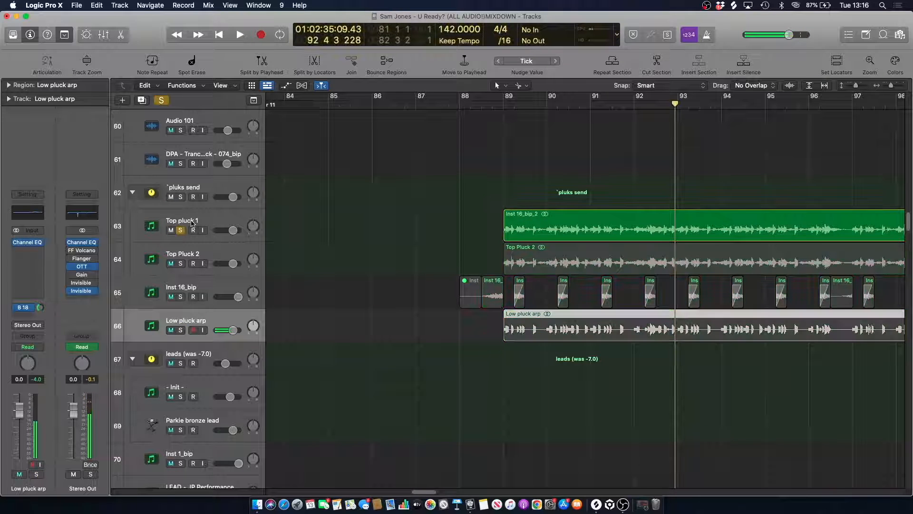
pyautogui.click(502, 105)
pyautogui.press('space')
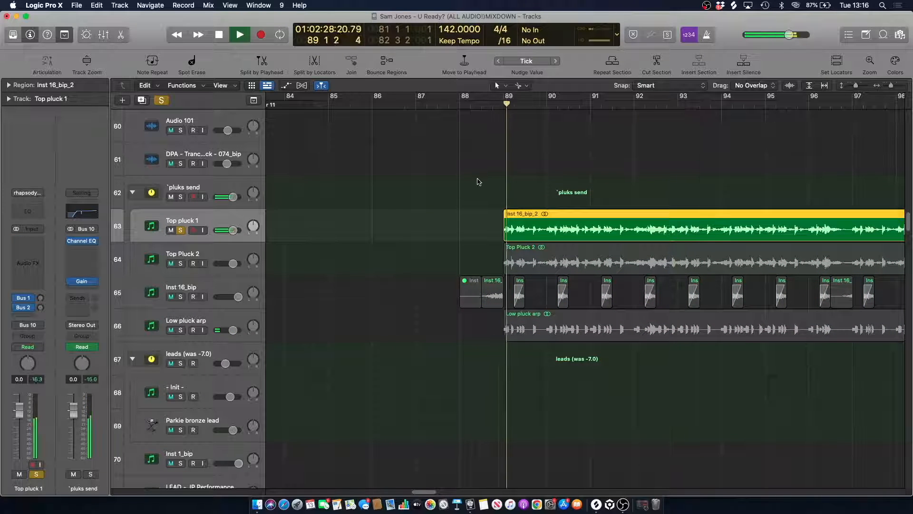
pyautogui.click(477, 178)
# - Add Top Pluck 2 to the solo, compare it with Top pluck 1, and return the playhead to bar 88 beat 4
pyautogui.click(180, 264)
pyautogui.click(181, 231)
pyautogui.click(182, 231)
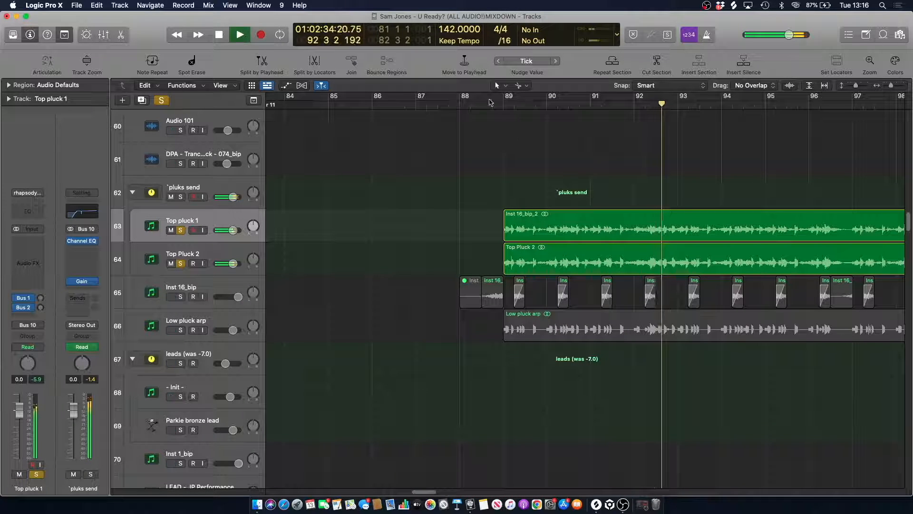
pyautogui.press('space')
pyautogui.click(491, 103)
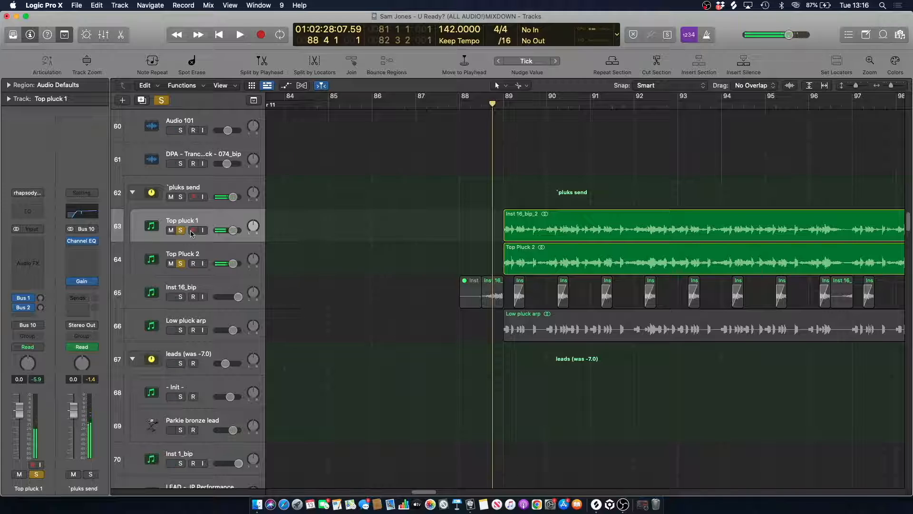
# - Switch the solo from both top plucks to Inst 16_bip and audition it from just before bar 89
pyautogui.click(181, 231)
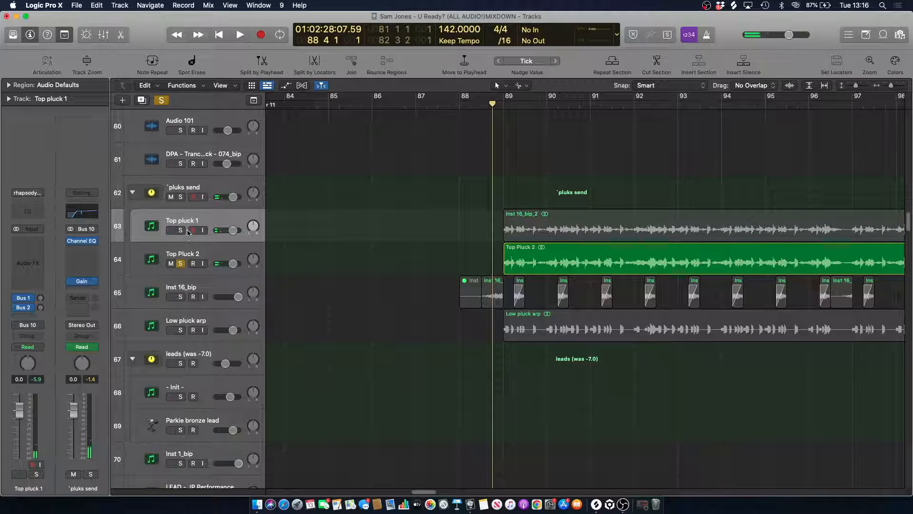
pyautogui.click(182, 264)
pyautogui.click(181, 296)
pyautogui.click(207, 282)
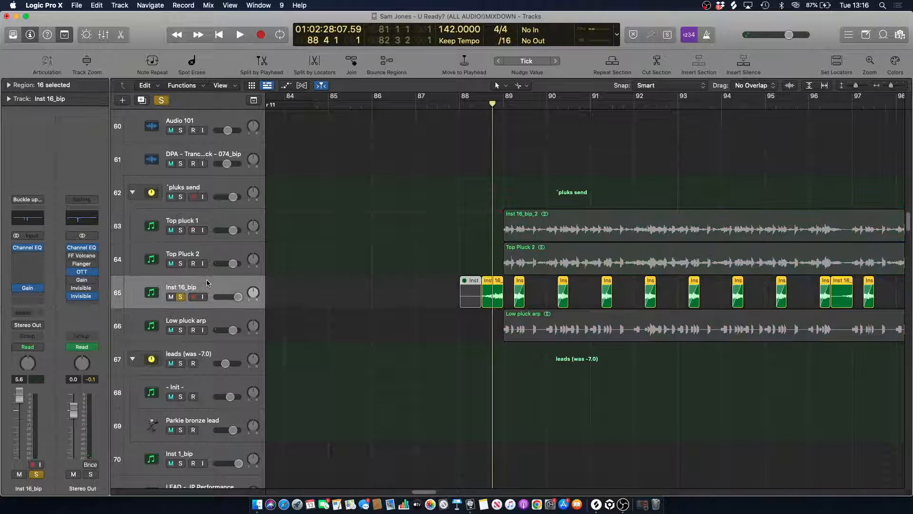
pyautogui.press('space')
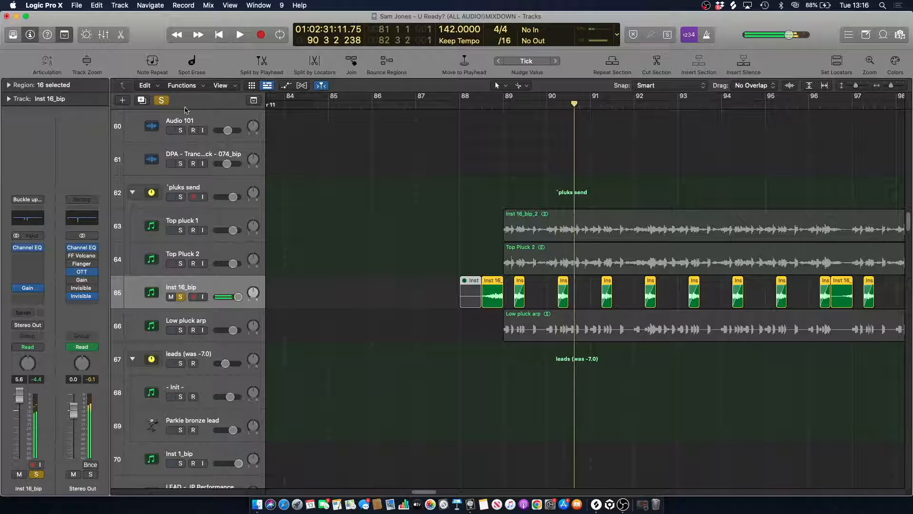
# - Clear all solos, replay the full mix from bar 88 beat 4, and look through the track lanes during playback
pyautogui.click(162, 101)
pyautogui.press('space')
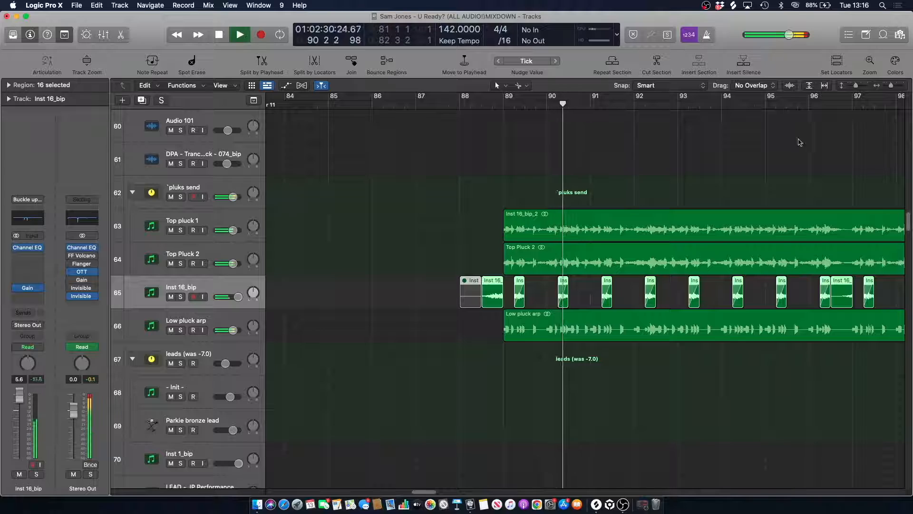
pyautogui.press('super+Left')
pyautogui.scroll(15, 547, 141)
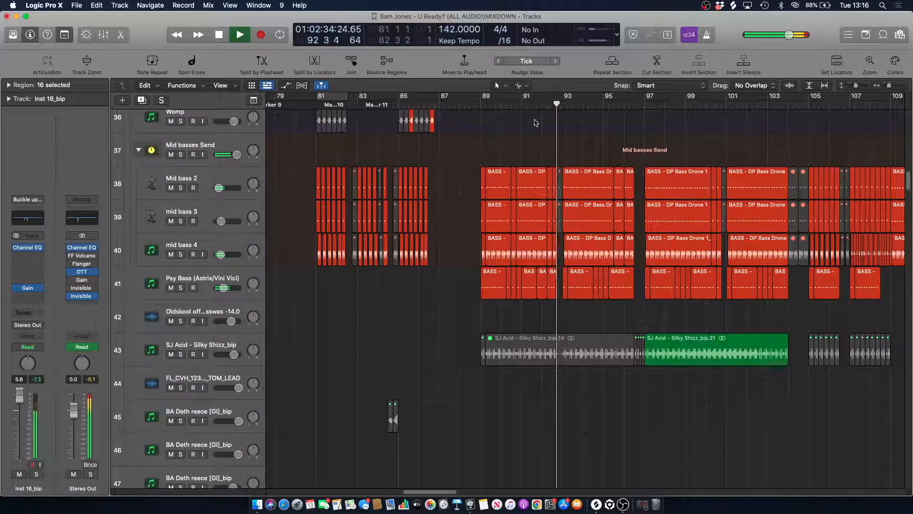
pyautogui.scroll(-7, 547, 147)
pyautogui.scroll(-20, 539, 143)
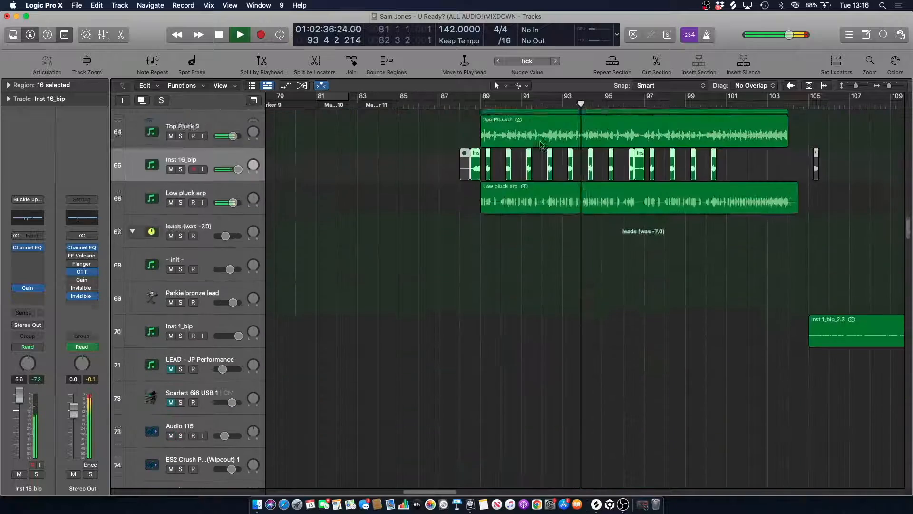
pyautogui.scroll(-8, 541, 145)
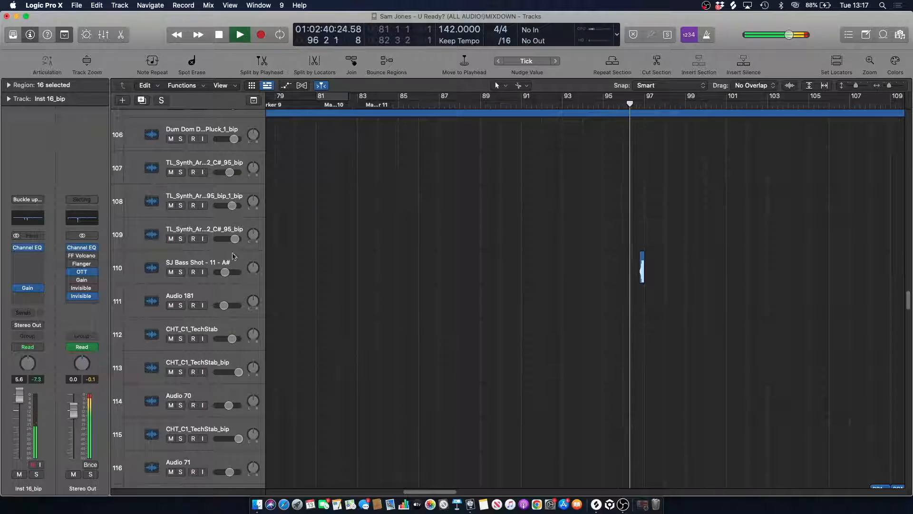
pyautogui.scroll(3, 577, 236)
pyautogui.scroll(20, 601, 176)
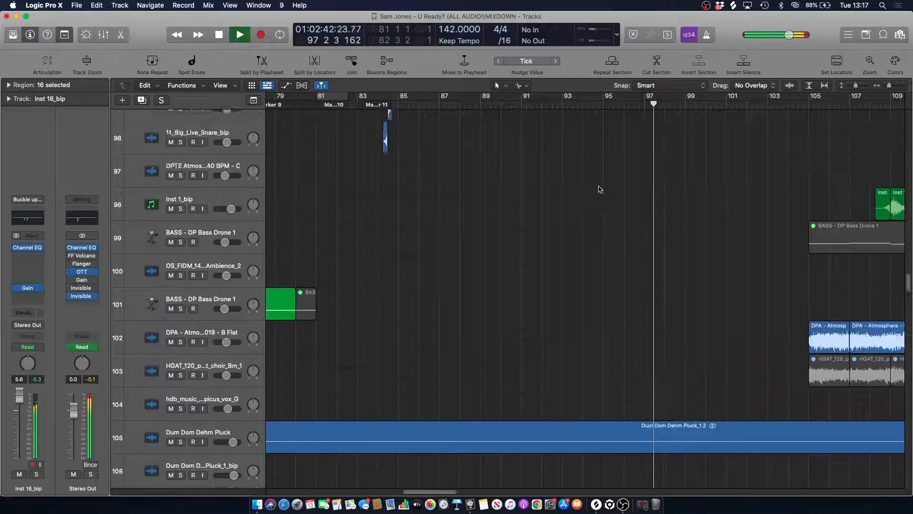
pyautogui.scroll(20, 599, 200)
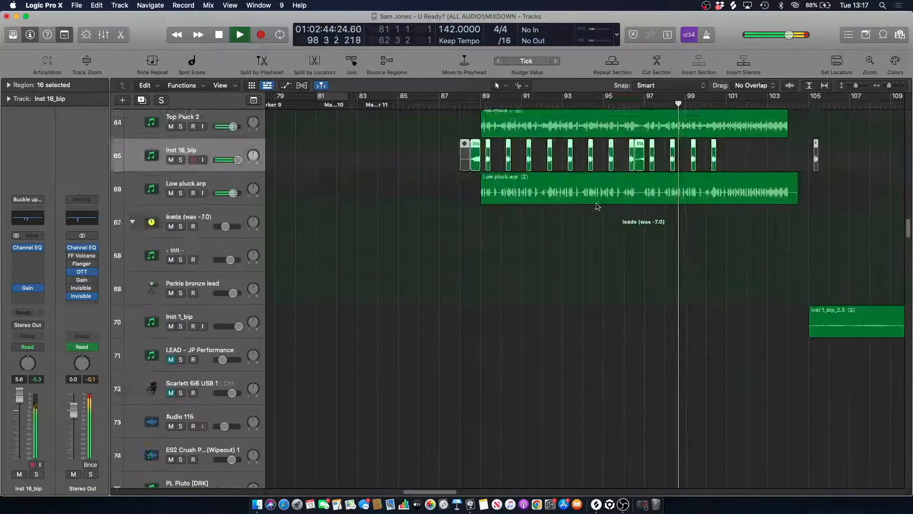
pyautogui.press('space')
# - Solo the Mid basses Send group with Rev bass middle on track 35 and play them from bar 96
pyautogui.scroll(6, 598, 209)
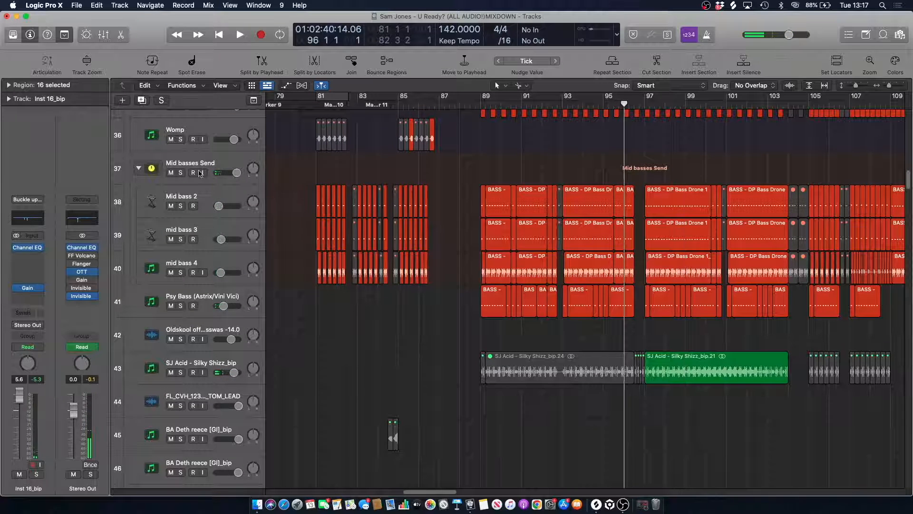
pyautogui.click(181, 173)
pyautogui.scroll(2, 231, 172)
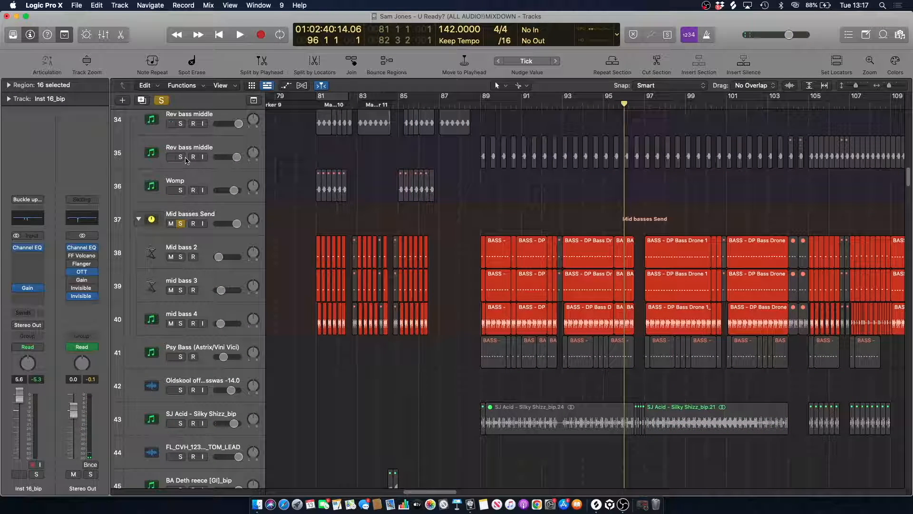
pyautogui.click(180, 157)
pyautogui.press('space')
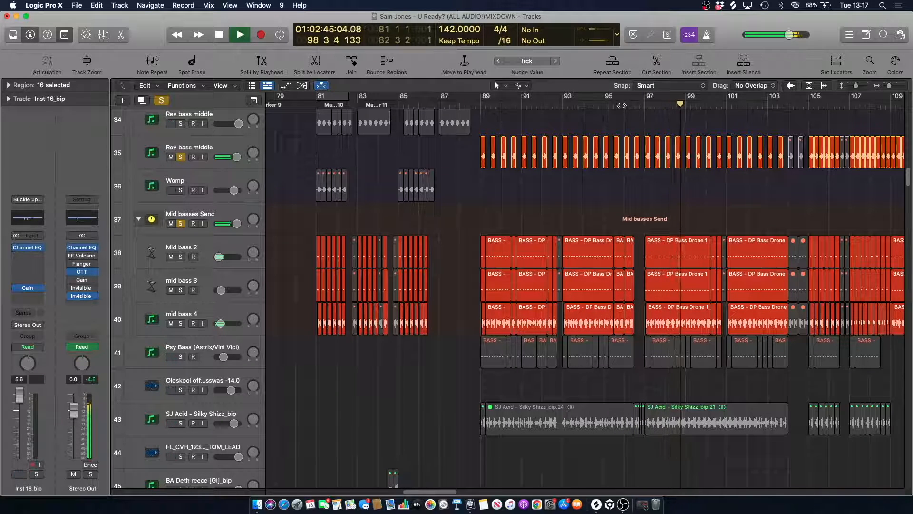
# - Add SUB BAss and Mid Bass 1 (low) to the soloed basses during playback, and finish by clearing all solos
pyautogui.scroll(5, 184, 230)
pyautogui.click(181, 228)
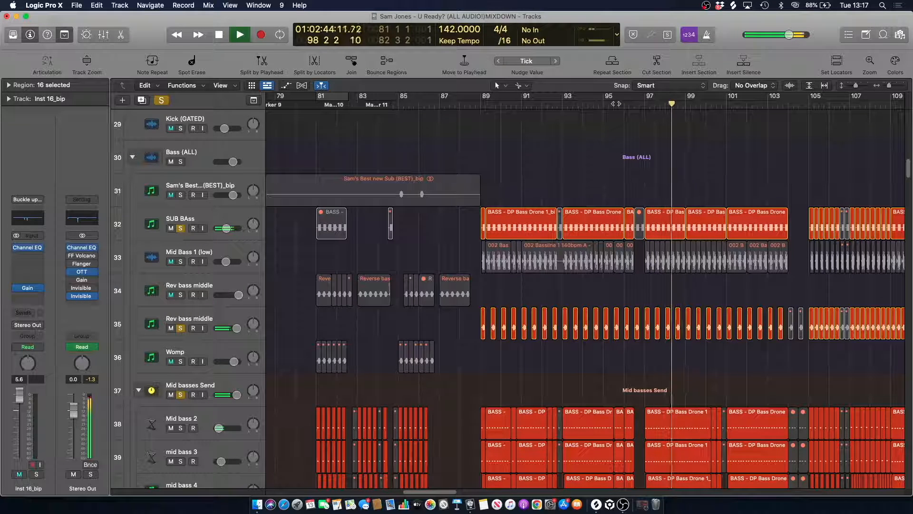
pyautogui.click(180, 261)
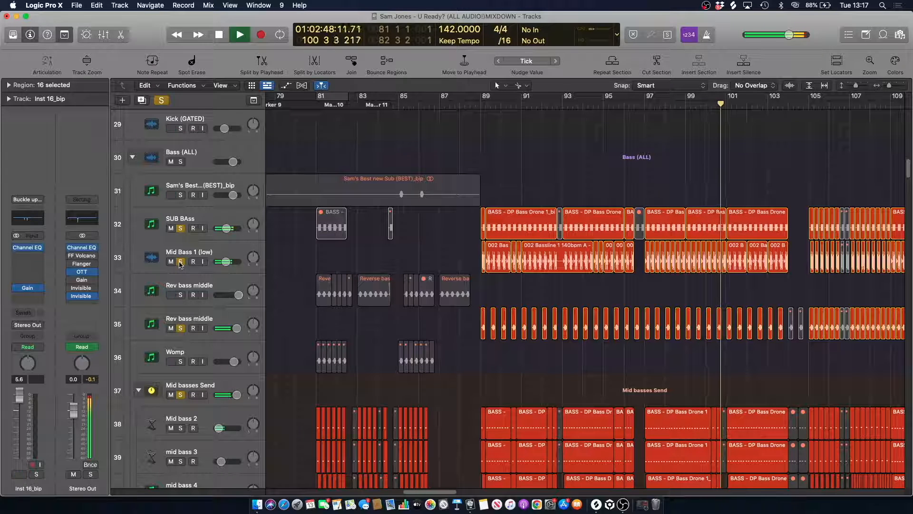
pyautogui.click(332, 117)
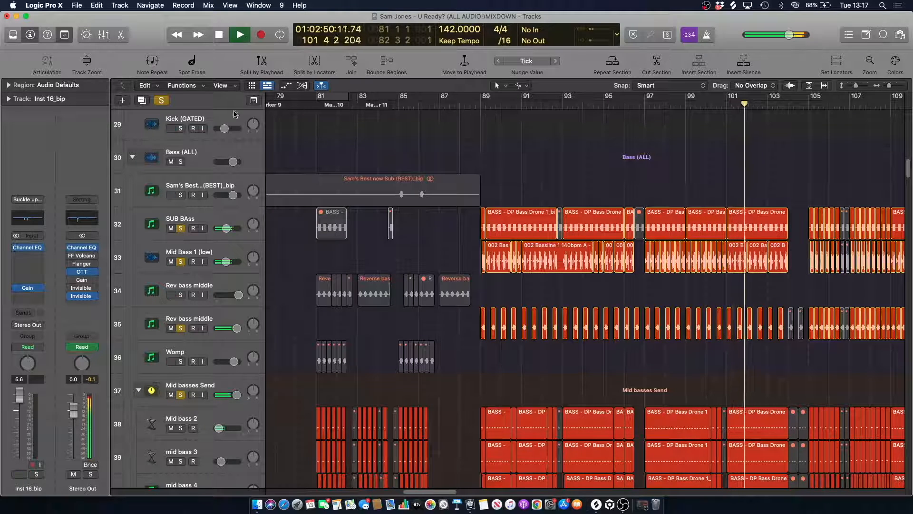
pyautogui.click(167, 100)
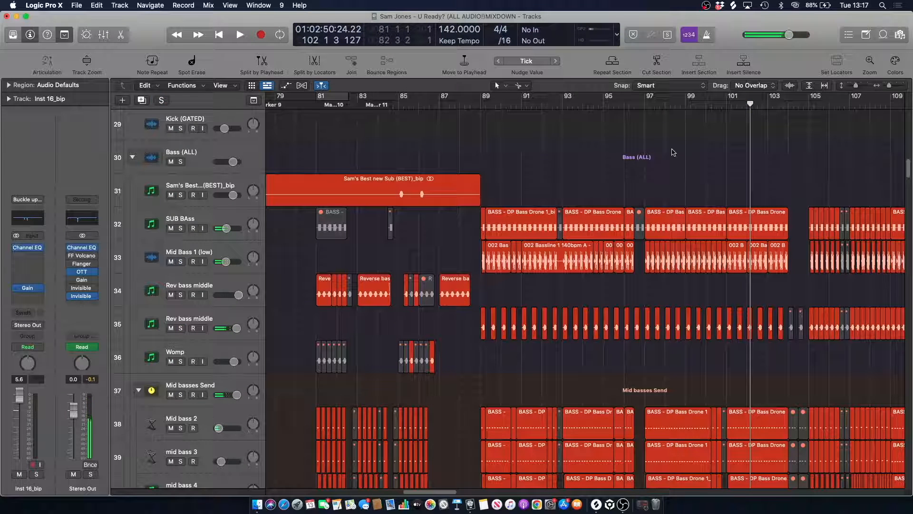
# - Set the playhead to bar 96 beat 3 and examine the Mid bass 2 notes at bars 97 and 93 in the Piano Roll
pyautogui.click(635, 104)
pyautogui.scroll(-8, 664, 222)
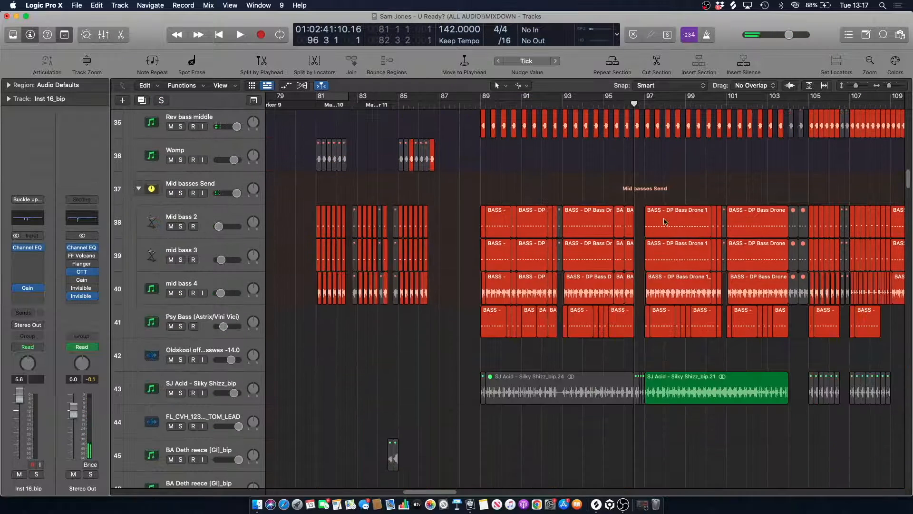
pyautogui.doubleClick(666, 221)
pyautogui.click(440, 282)
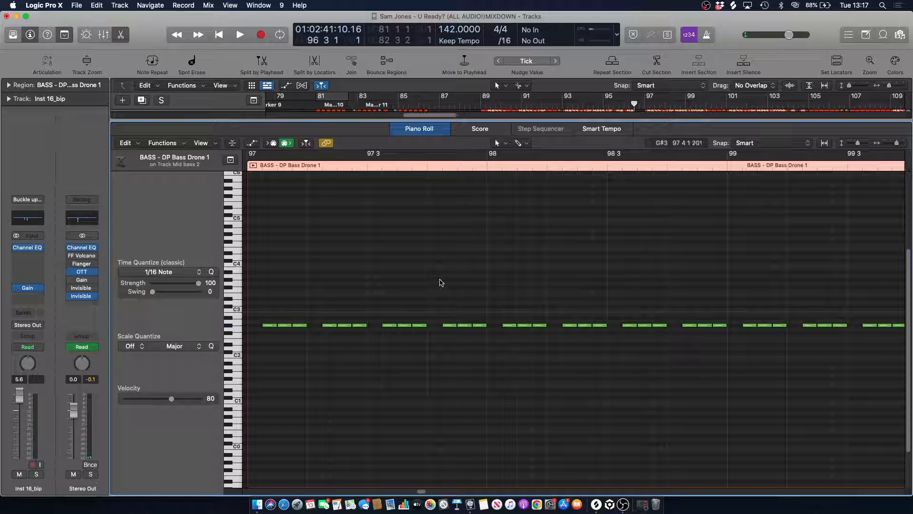
pyautogui.click(124, 34)
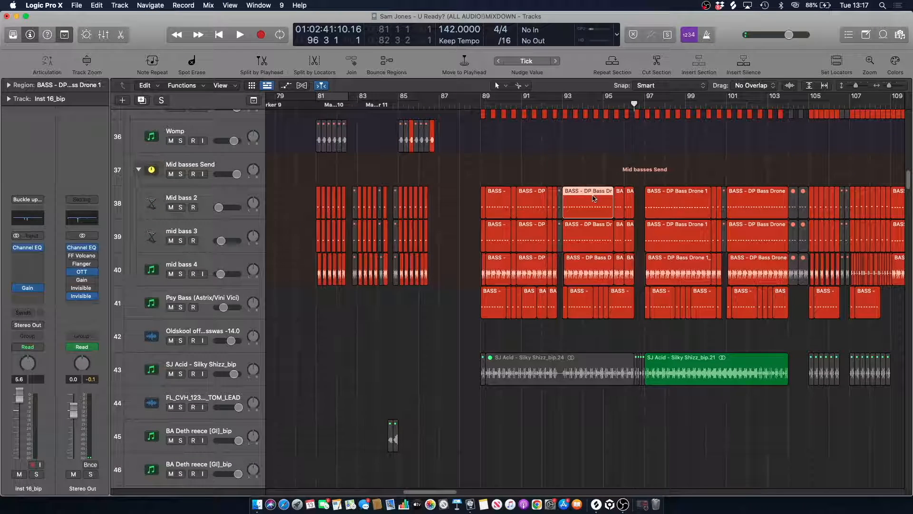
pyautogui.doubleClick(594, 198)
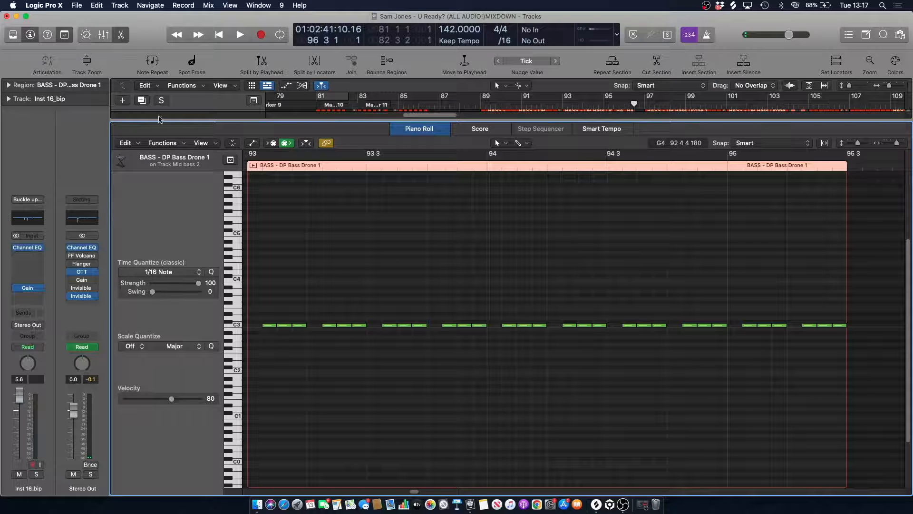
pyautogui.click(121, 35)
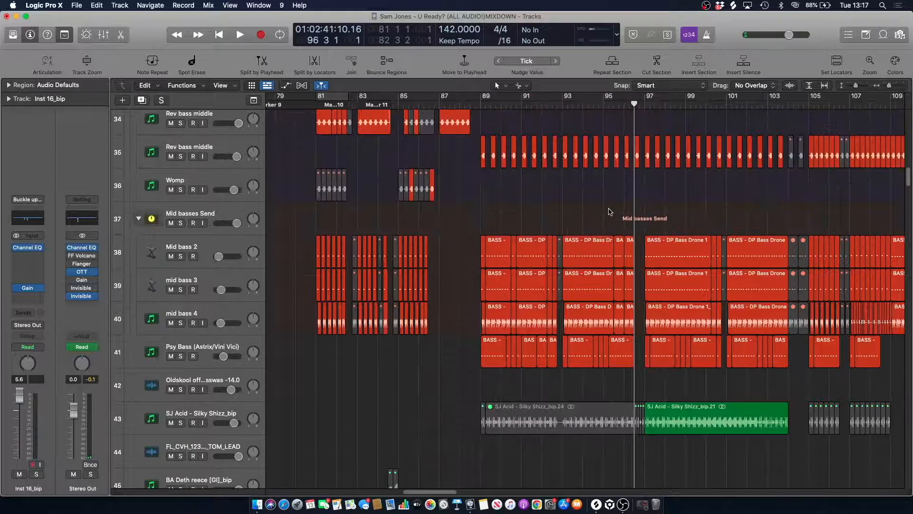
# - Play the full mix from bar 96 beat 3 and skip the playhead forward past bar 101
pyautogui.press('space')
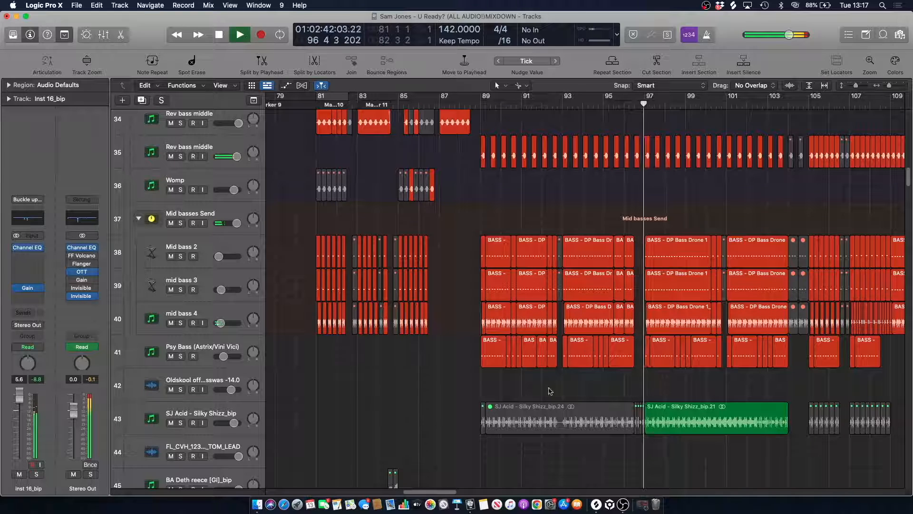
pyautogui.moveTo(432, 493); pyautogui.dragTo(453, 496)
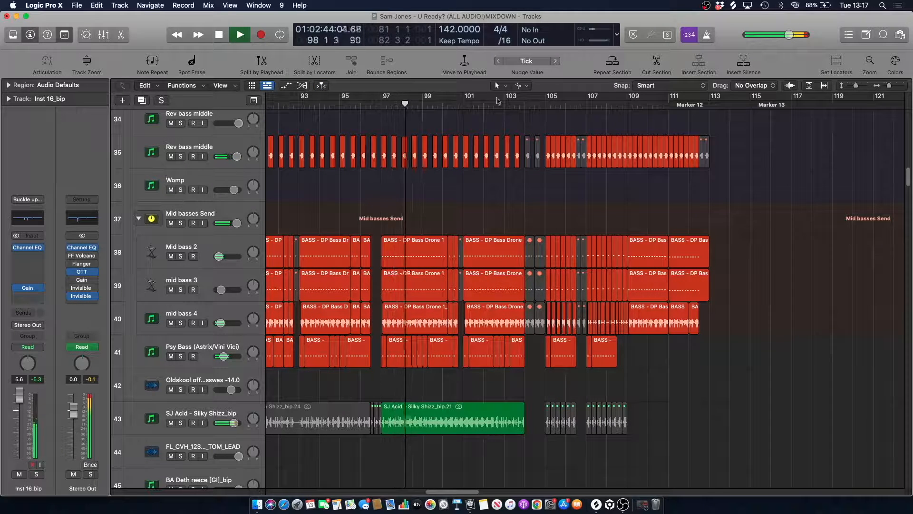
pyautogui.click(463, 109)
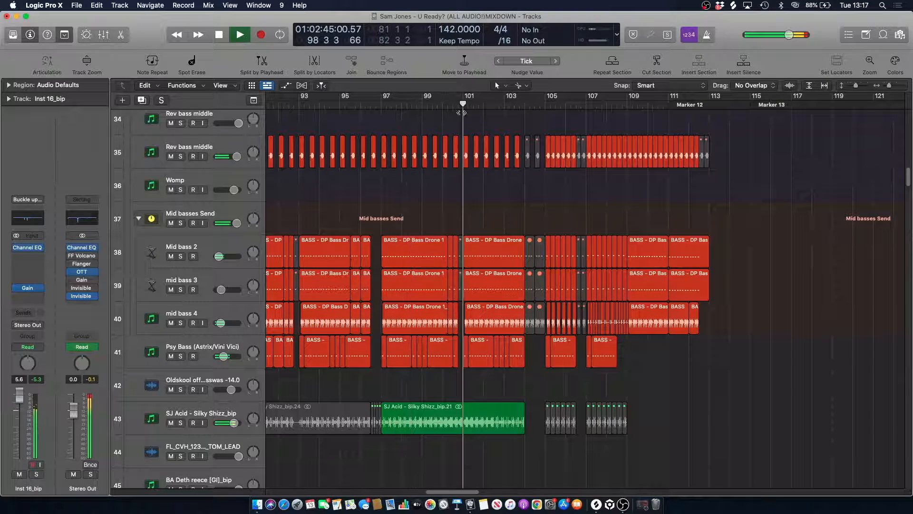
pyautogui.click(505, 109)
pyautogui.press('space')
# - Play from bar 99 beat 3 and solo Top pluck 1 and Top Pluck 2 together
pyautogui.click(433, 102)
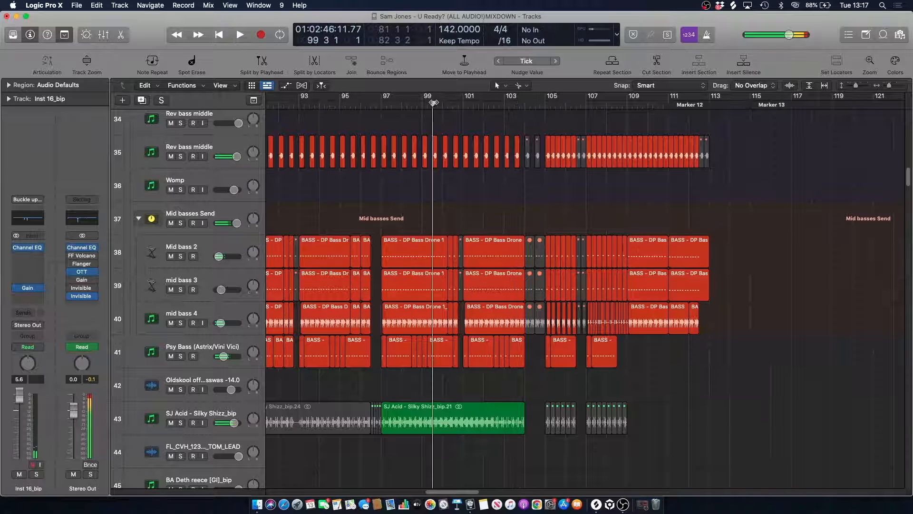
pyautogui.press('space')
pyautogui.scroll(-15, 430, 157)
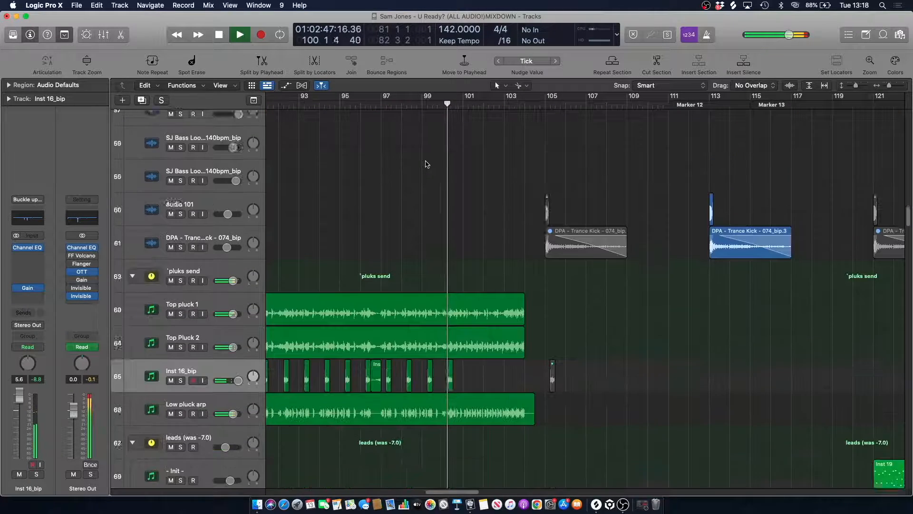
pyautogui.click(180, 272)
pyautogui.click(181, 305)
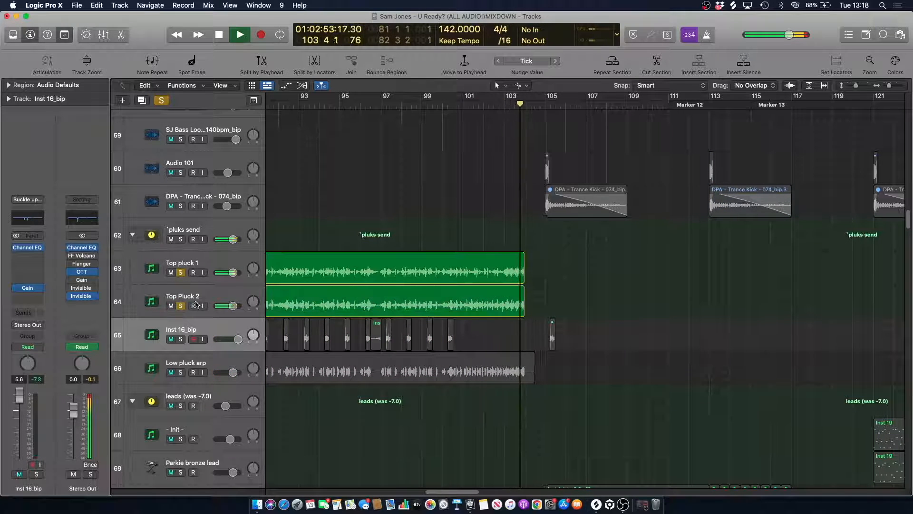
# - Add Low pluck arp to the soloed plucks, play the three together from bar 100, and clear all solos
pyautogui.press('space')
pyautogui.click(434, 102)
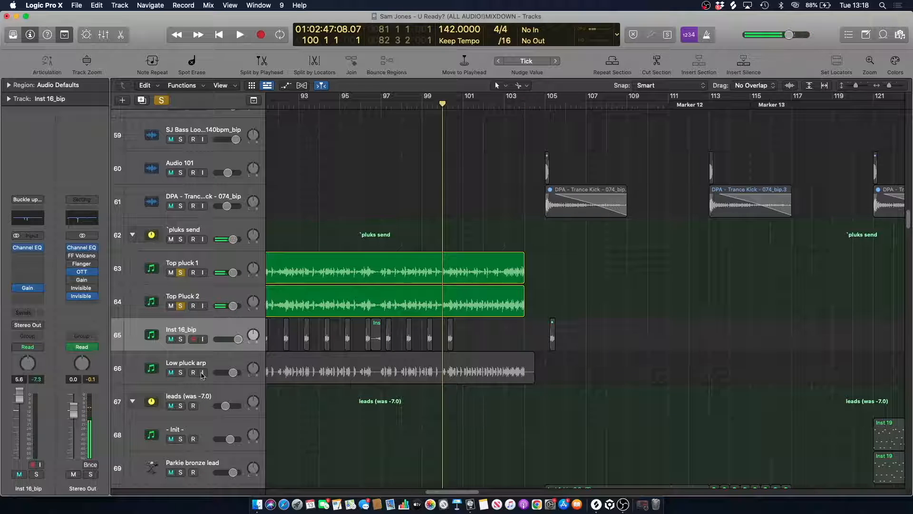
pyautogui.click(179, 372)
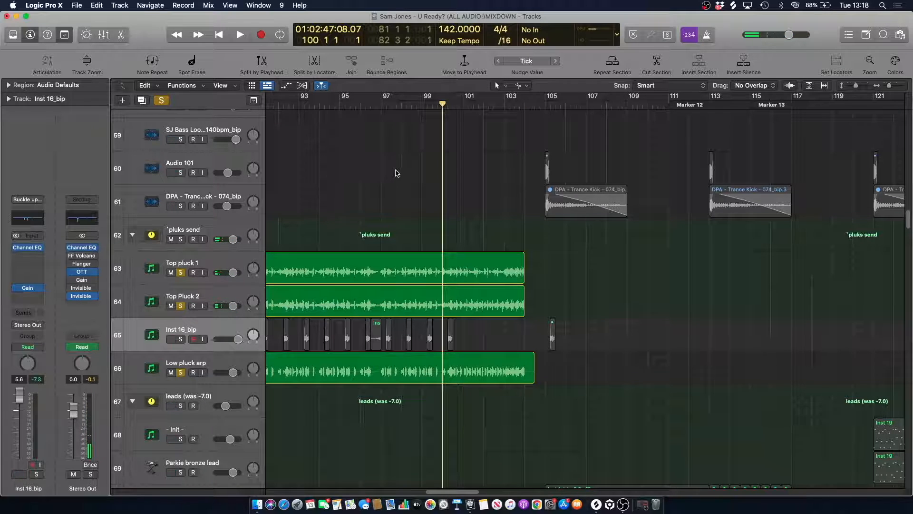
pyautogui.press('space')
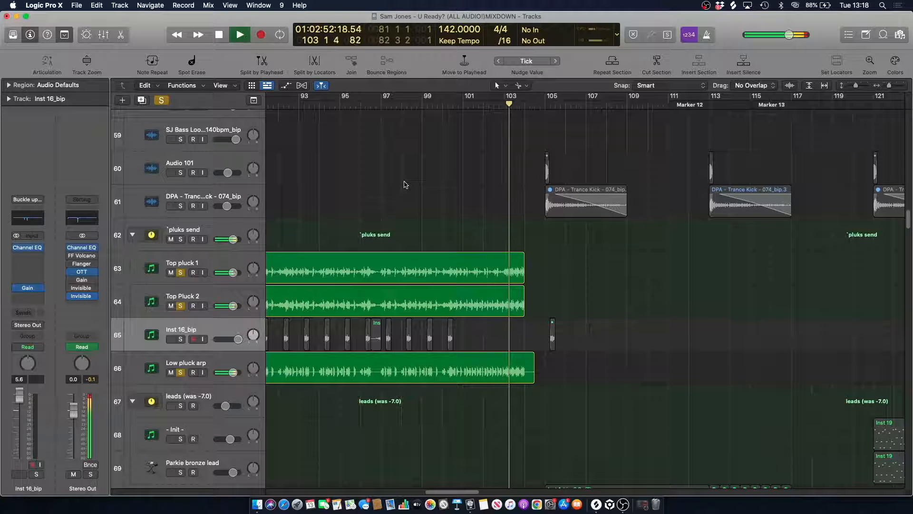
pyautogui.press('space')
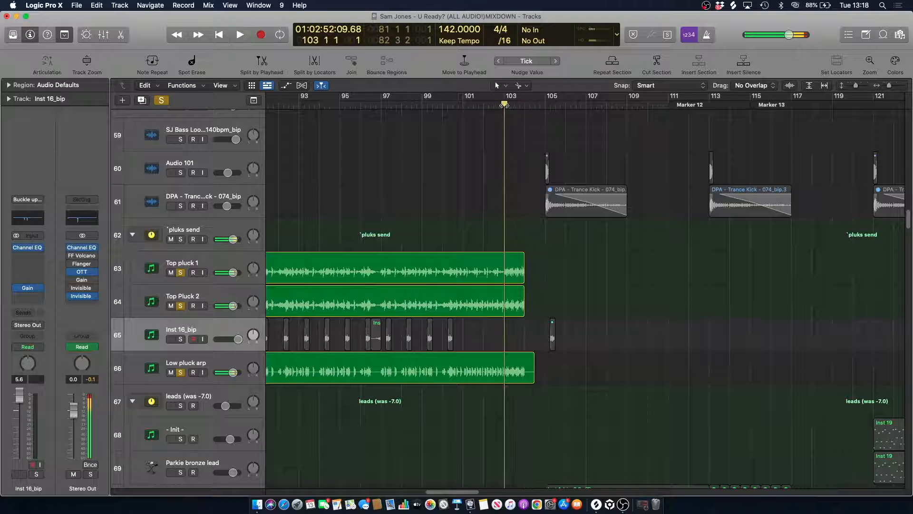
pyautogui.click(163, 102)
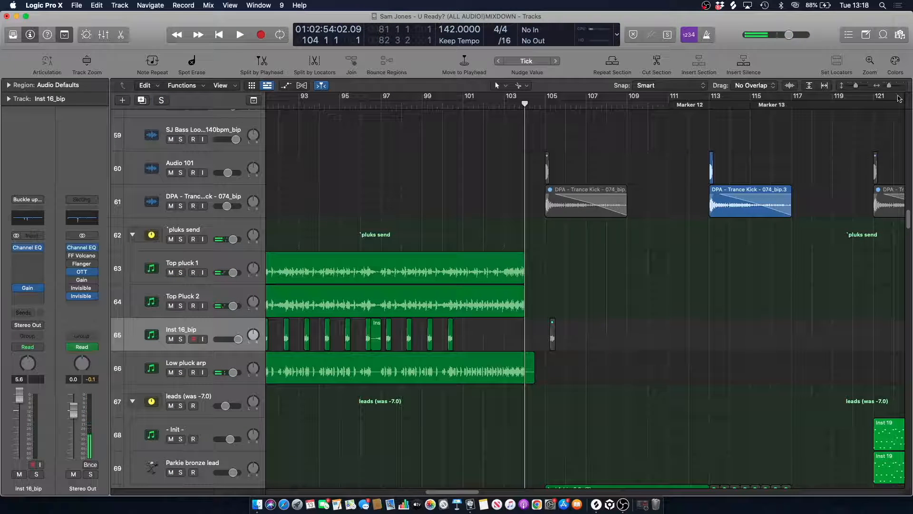
# - Solo the SJ Synth 140bpm track near the end of the track list, play its bar 104 fill, and unsolo it
pyautogui.moveTo(890, 87); pyautogui.dragTo(891, 87)
pyautogui.scroll(-20, 574, 240)
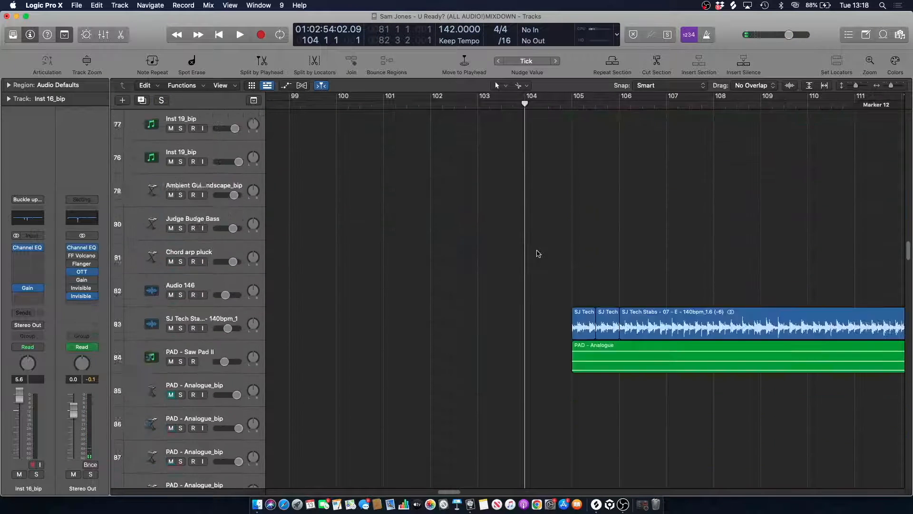
pyautogui.scroll(-15, 538, 253)
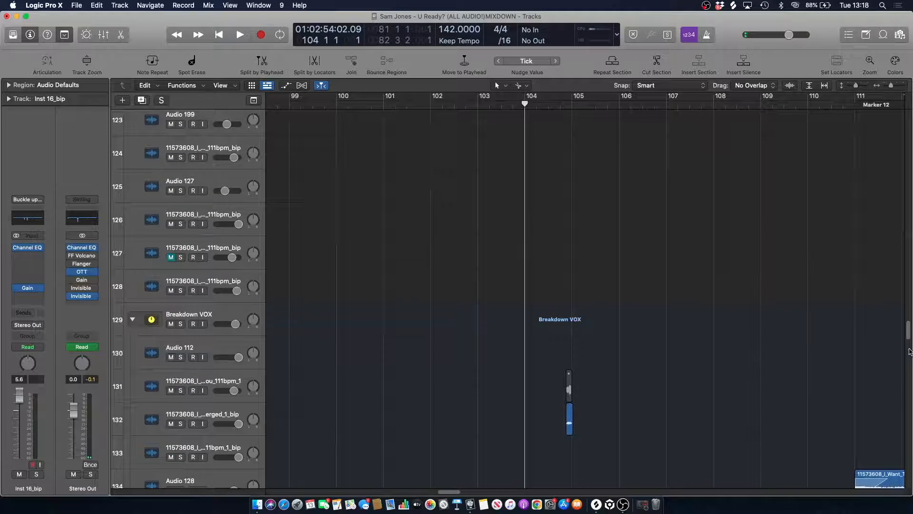
pyautogui.moveTo(909, 329); pyautogui.dragTo(899, 477)
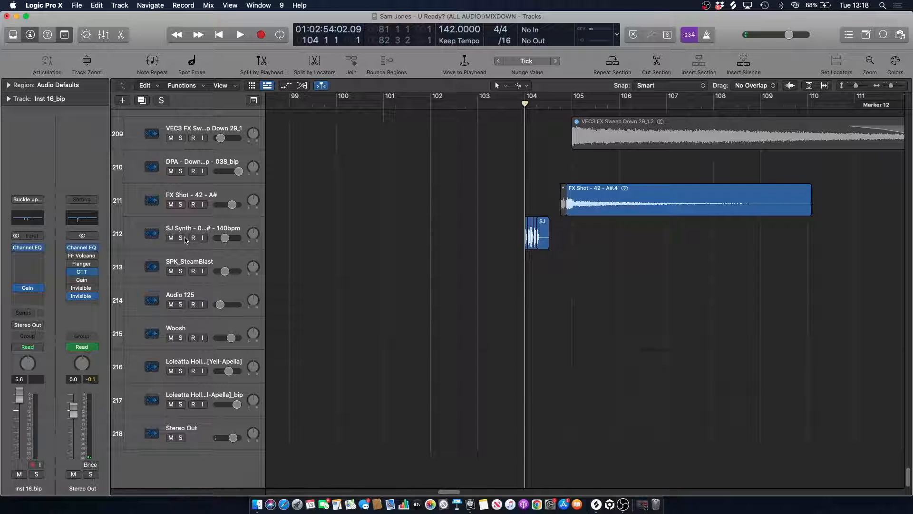
pyautogui.click(181, 238)
pyautogui.press('space')
pyautogui.press('space')
pyautogui.click(181, 238)
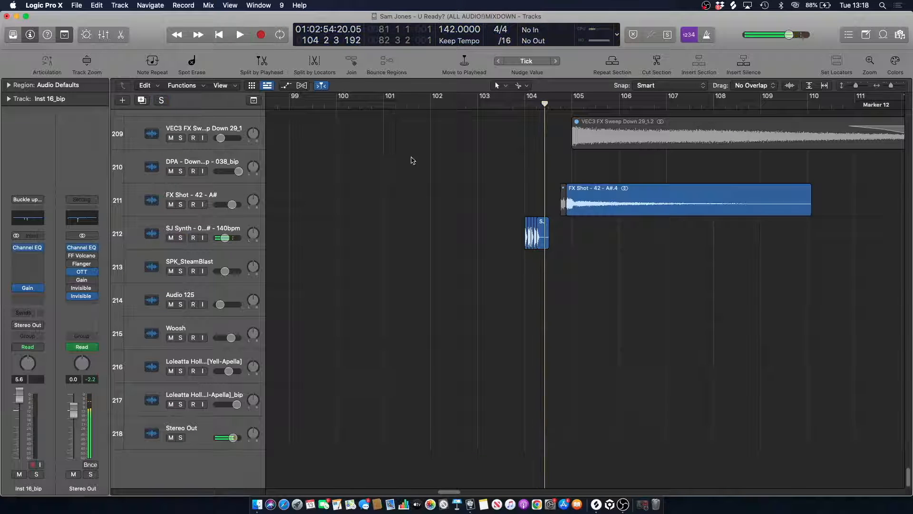
# - Audition the Audio 90 synth layer in solo from bar 103 beat 4 and release its solo
pyautogui.scroll(12, 475, 212)
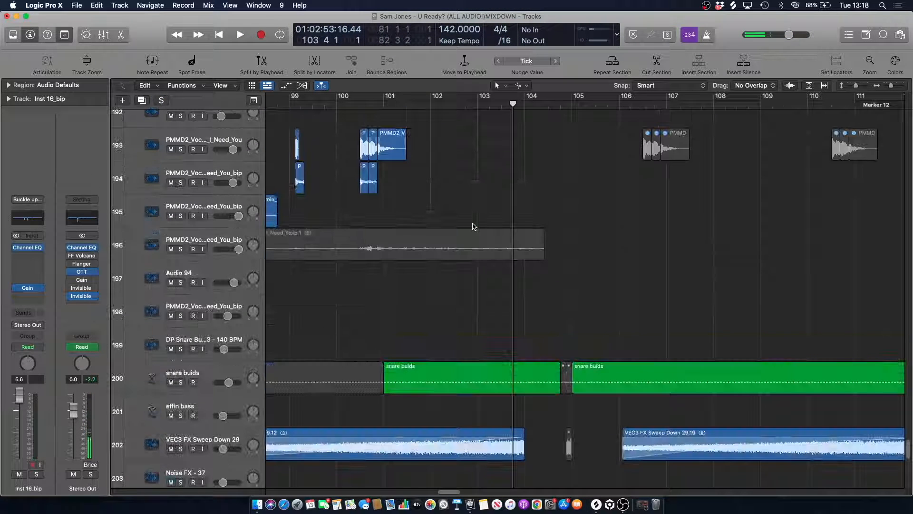
pyautogui.scroll(9, 474, 224)
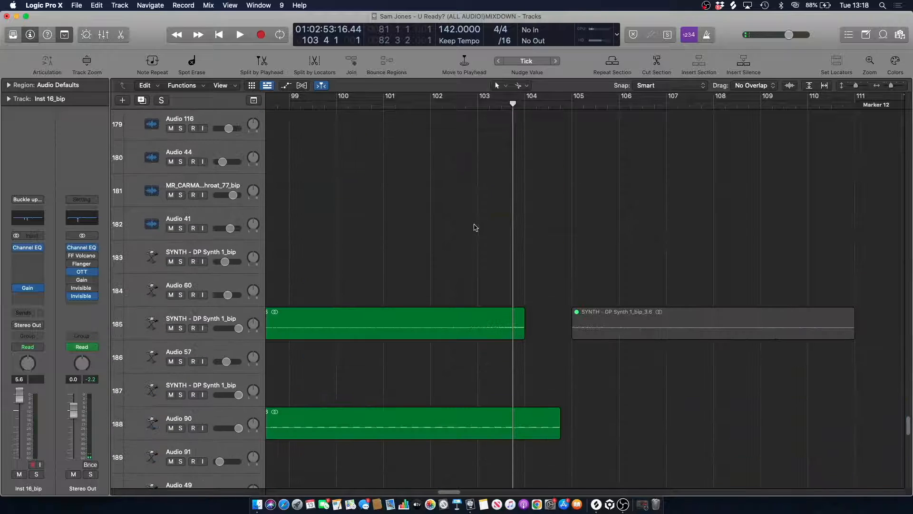
pyautogui.click(180, 428)
pyautogui.press('space')
pyautogui.click(181, 428)
pyautogui.press('space')
# - Play from bar 103 and briefly solo the ELX_TJ brass_F_bip track to hear its swell into bar 105
pyautogui.scroll(8, 505, 152)
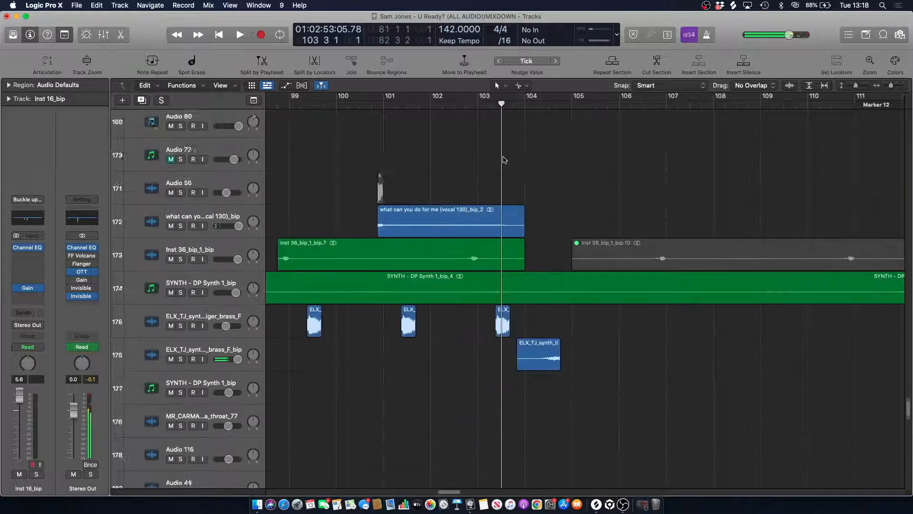
pyautogui.press('space')
pyautogui.click(180, 402)
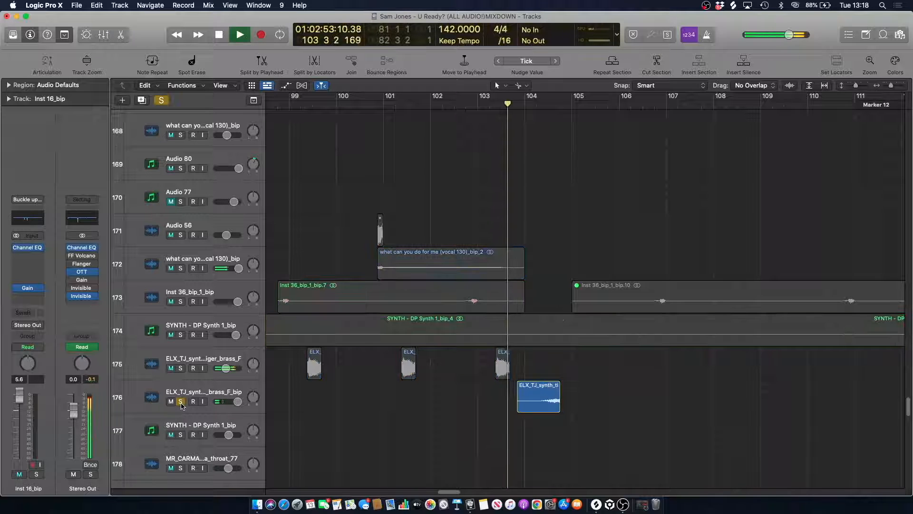
pyautogui.click(180, 402)
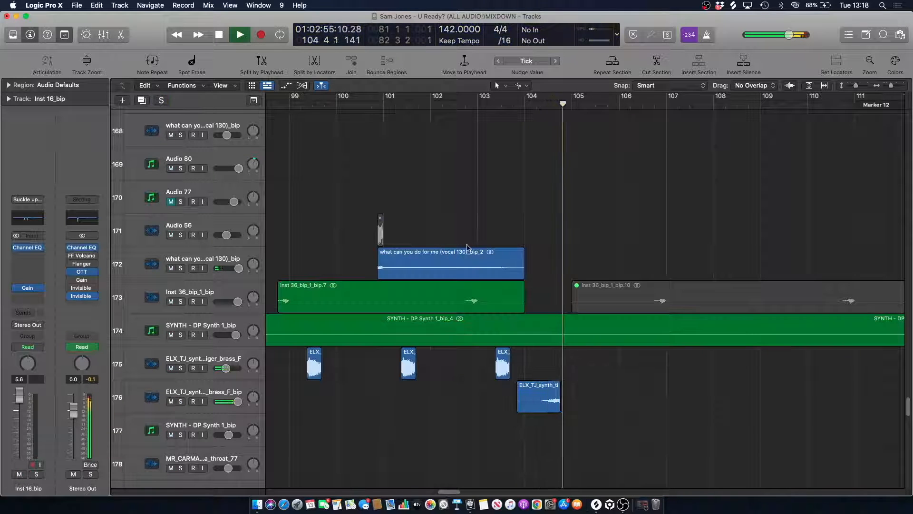
pyautogui.press('space')
# - Solo and select the Audio 204 track and play its SJ Tech Stabs region at bar 104
pyautogui.moveTo(908, 402)
pyautogui.mouseDown()
pyautogui.moveTo(898, 376)
pyautogui.moveTo(892, 394)
pyautogui.mouseUp()
pyautogui.press('space')
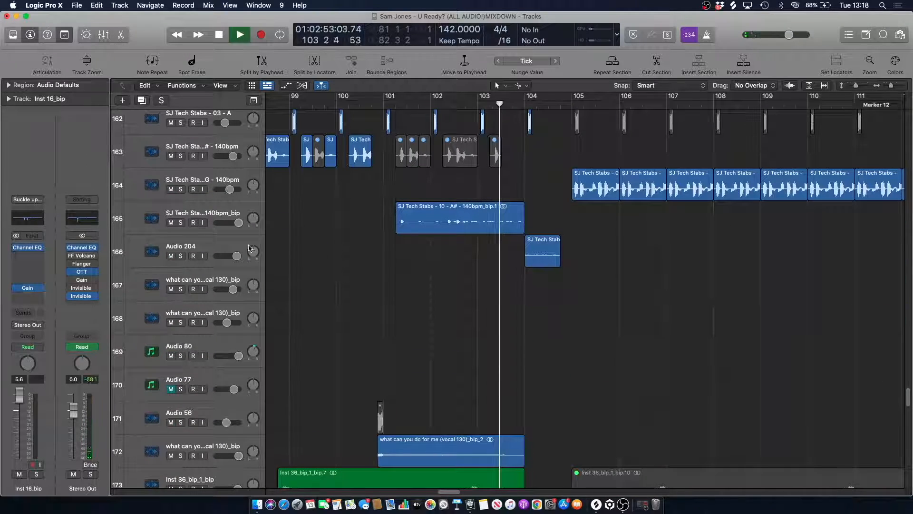
pyautogui.click(181, 256)
pyautogui.click(197, 246)
pyautogui.press('space')
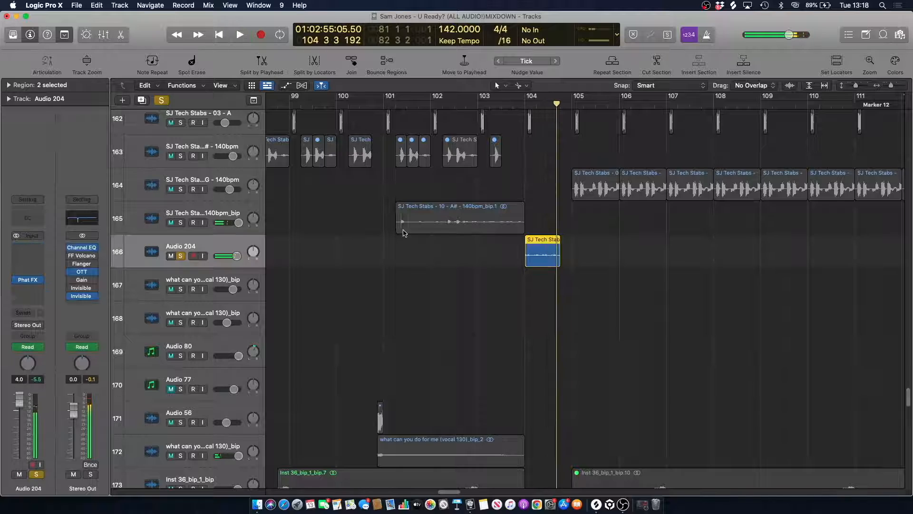
# - Replay the soloed Audio 204 stab from bar 103 beat 4 with its Phat FX bypassed, and set the playhead to bar 104
pyautogui.click(513, 104)
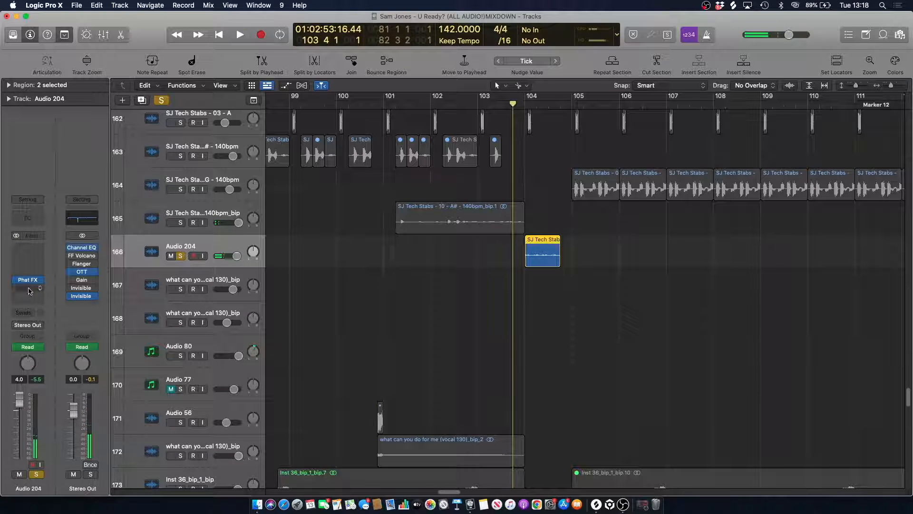
pyautogui.press('space')
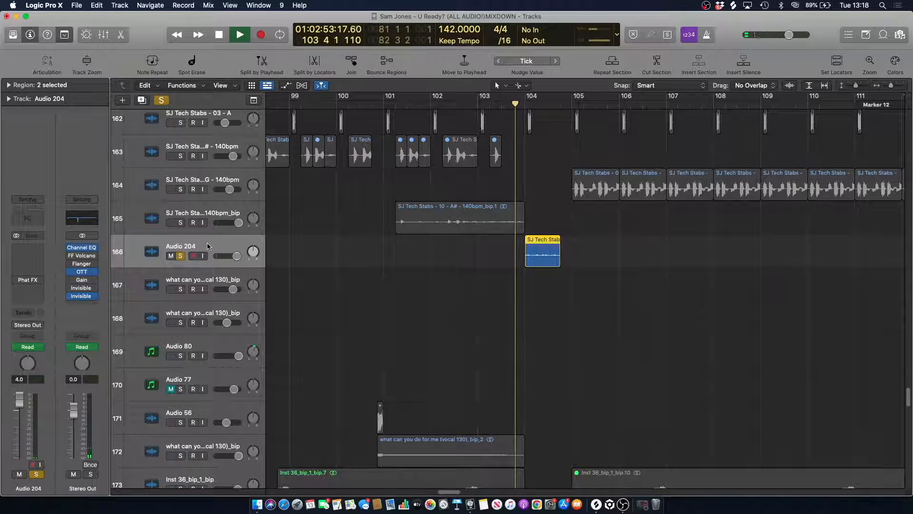
pyautogui.press('space')
pyautogui.click(520, 103)
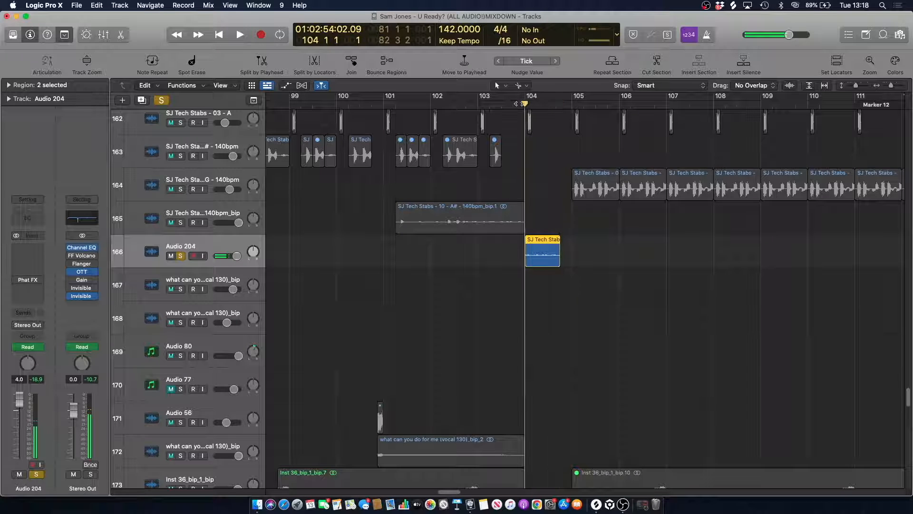
# - Add the SJ Tech Stabs 140bpm_bip track to the solo, play from bar 101, and toggle Phat FX on Audio 204
pyautogui.click(377, 106)
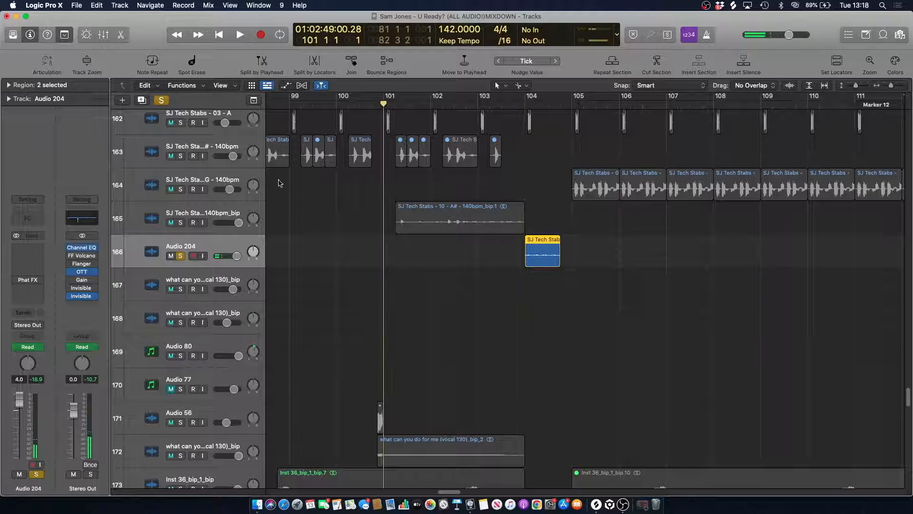
pyautogui.click(181, 222)
pyautogui.press('space')
pyautogui.click(193, 255)
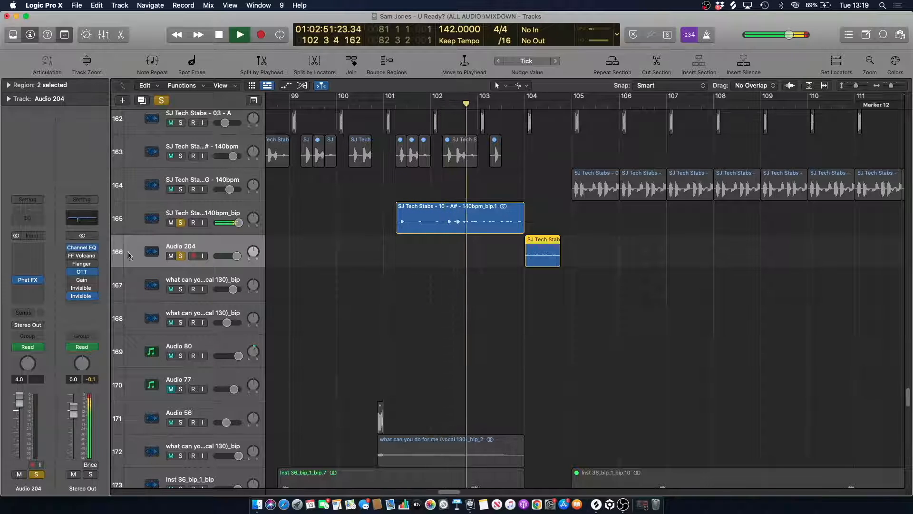
pyautogui.click(28, 280)
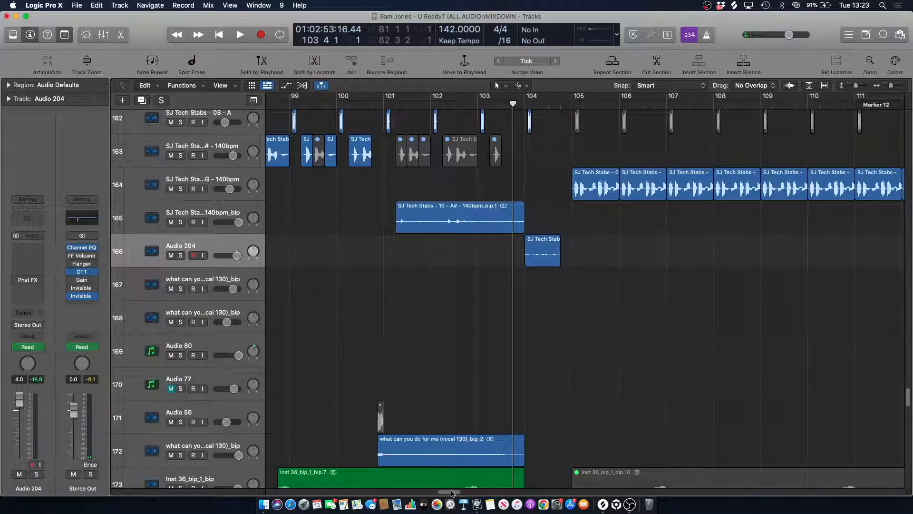
# - Play the full mix repeatedly from around bar 104 into bar 105, comparing Audio 204 with Phat FX bypassed and enabled
pyautogui.press('space')
pyautogui.scroll(5, 497, 210)
pyautogui.hscroll(2, 497, 209)
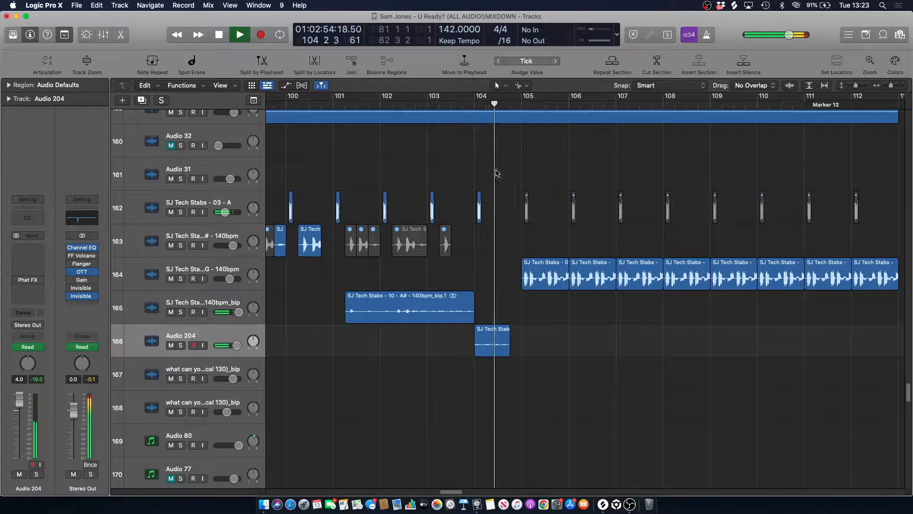
pyautogui.press('space')
pyautogui.press('space')
pyautogui.press('space')
pyautogui.press('space')
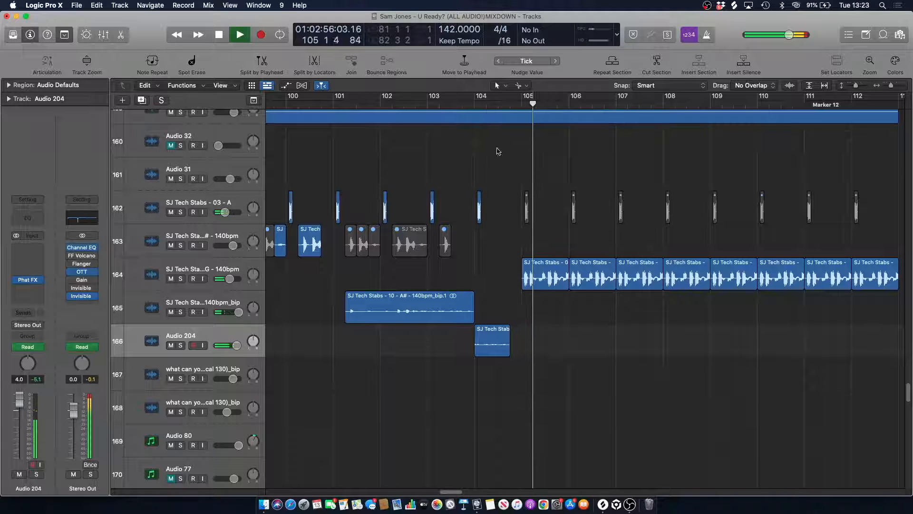
pyautogui.press('space')
# - Browse to the sweep, clap, crash and FX shot tracks around bars 101 to 105
pyautogui.scroll(2, 544, 178)
pyautogui.scroll(10, 544, 178)
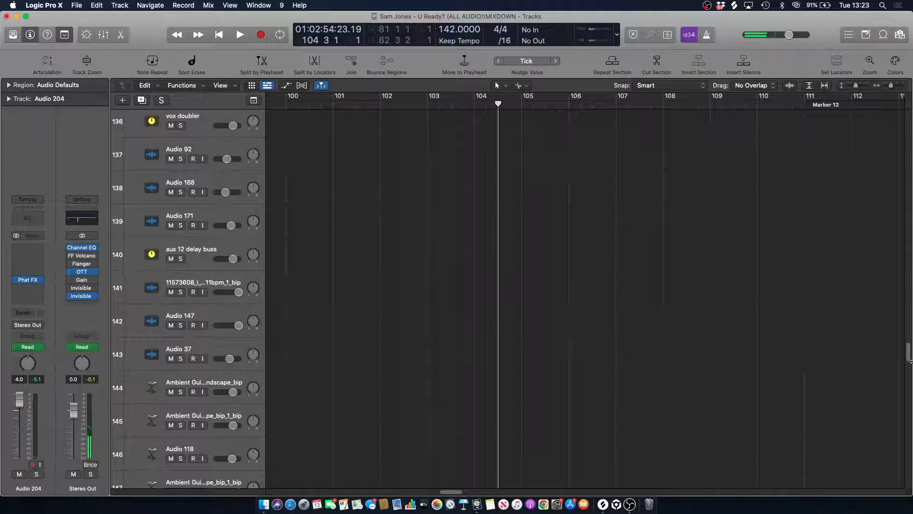
pyautogui.moveTo(909, 349); pyautogui.dragTo(872, 458)
pyautogui.scroll(-2, 873, 458)
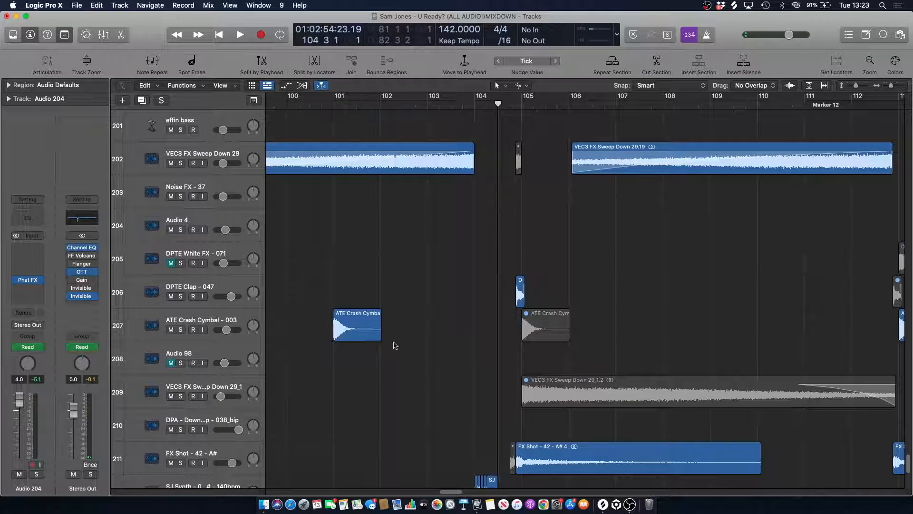
# - Audition the FX Shot - 42 - A# track in solo from bar 104, ending with its solo off
pyautogui.scroll(-4, 401, 312)
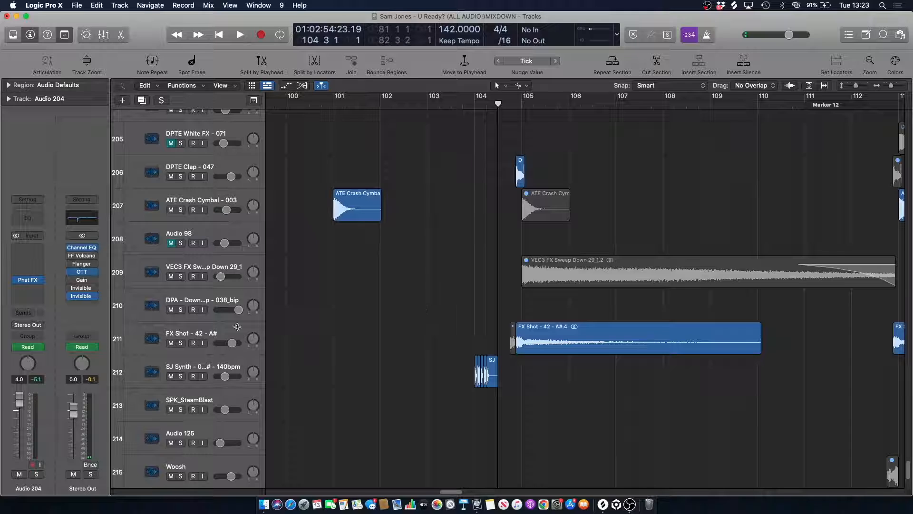
pyautogui.press('space')
pyautogui.click(181, 342)
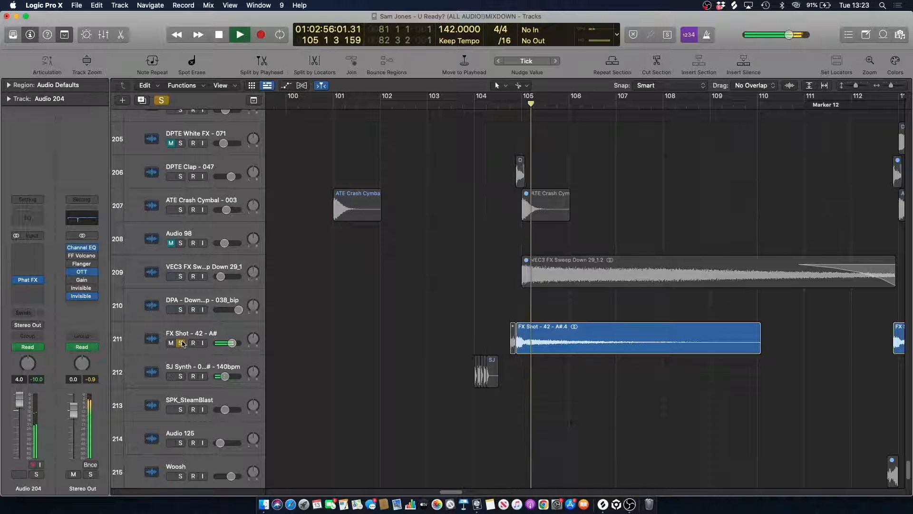
pyautogui.press('space')
pyautogui.click(182, 342)
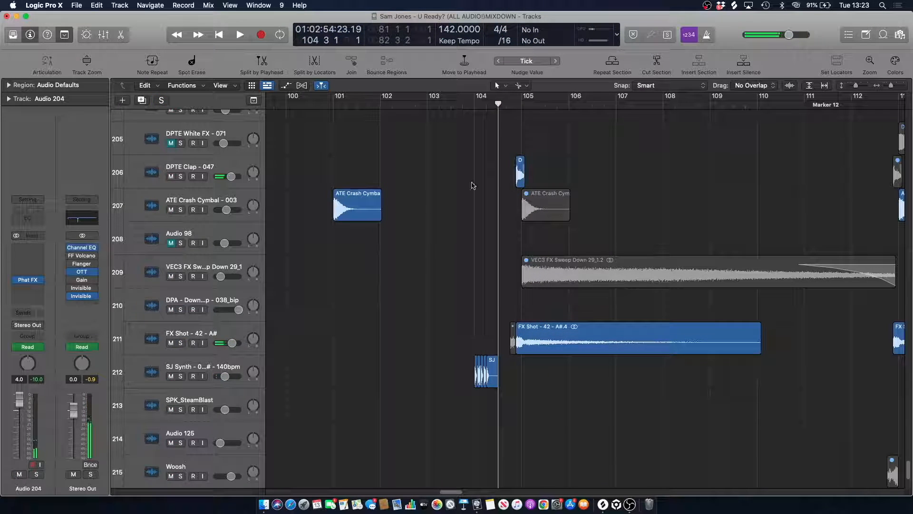
# - Audition vocal track 132 in the Breakdown VOX stack in solo from bar 104, then unsolo it and stop playback
pyautogui.scroll(-4, 471, 184)
pyautogui.scroll(7, 454, 212)
pyautogui.scroll(10, 457, 214)
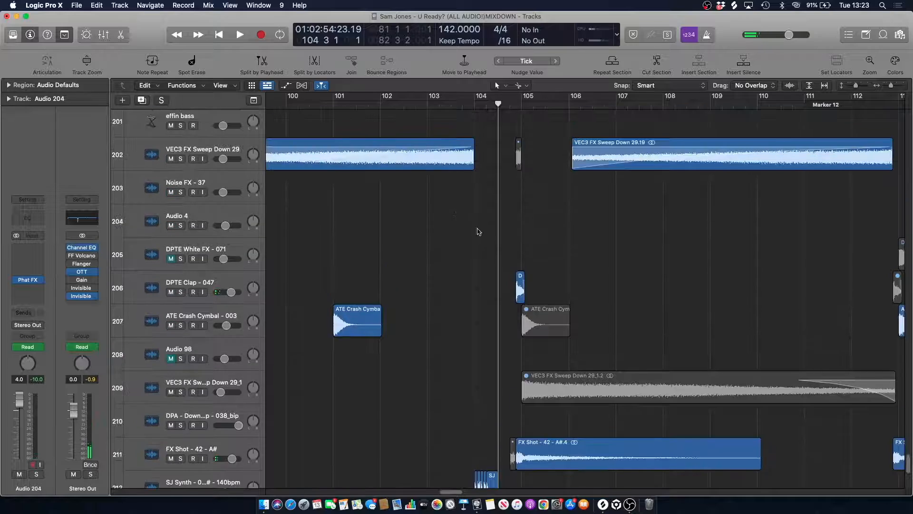
pyautogui.scroll(13, 494, 239)
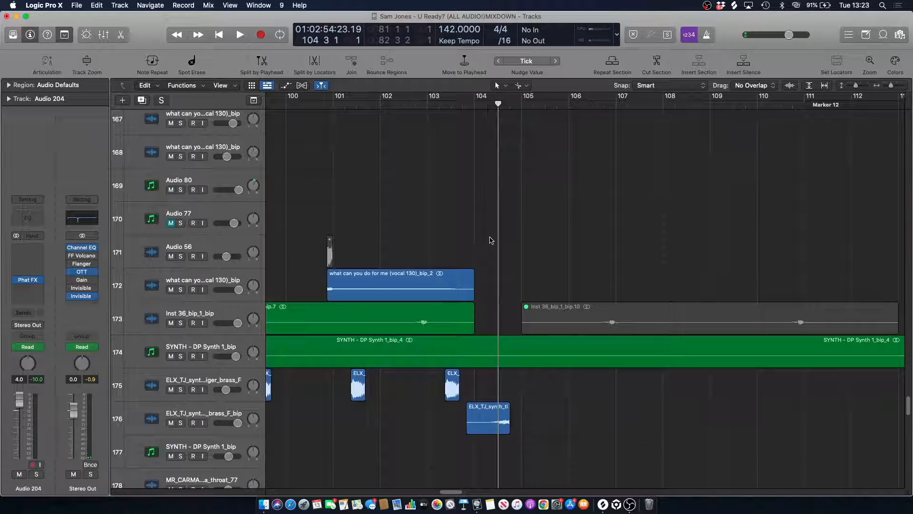
pyautogui.scroll(8, 490, 240)
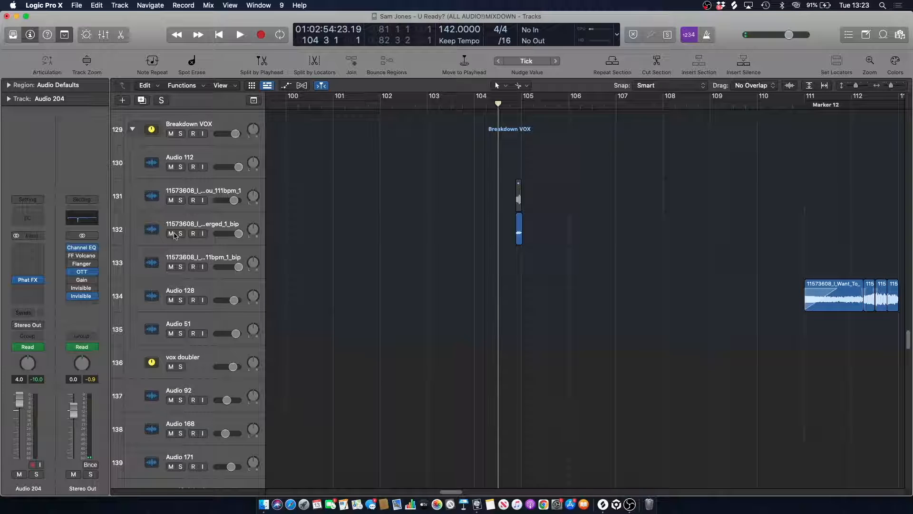
pyautogui.click(206, 223)
pyautogui.press('s')
pyautogui.press('space')
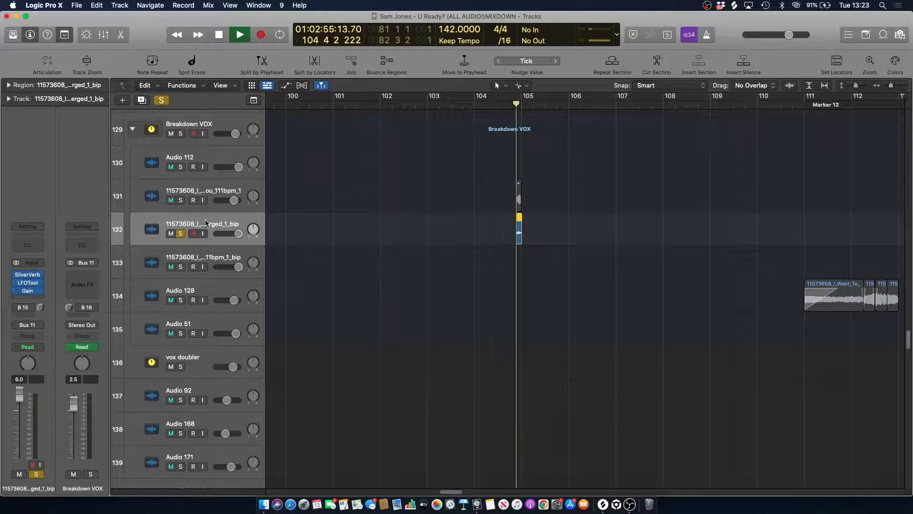
pyautogui.press('s')
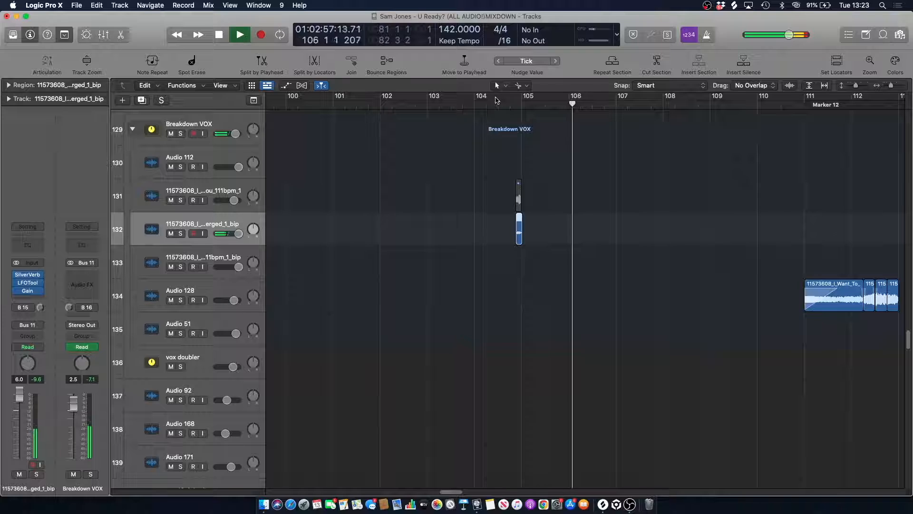
pyautogui.press('space')
# - Play the full mix from bar 104 to about bar 109 while browsing from the vocals to the atmosphere tracks
pyautogui.moveTo(889, 88)
pyautogui.mouseDown()
pyautogui.moveTo(904, 91)
pyautogui.moveTo(893, 94)
pyautogui.mouseUp()
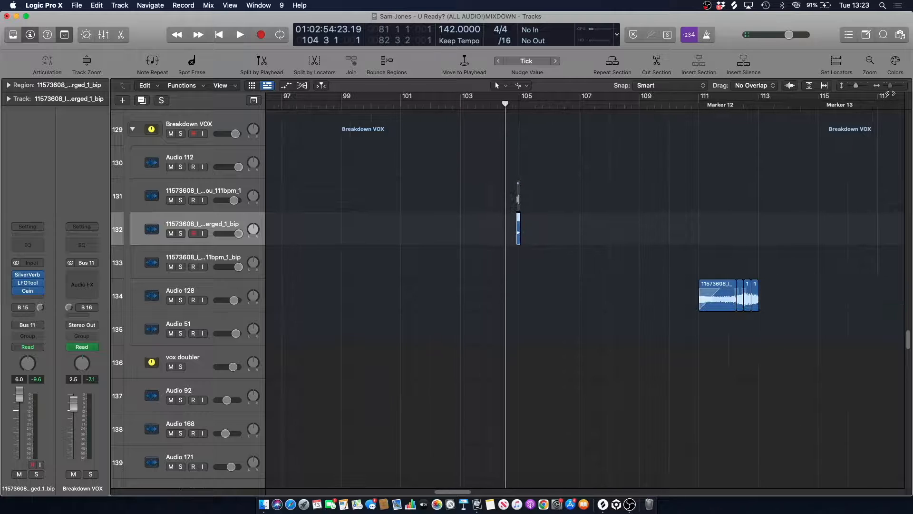
pyautogui.press('space')
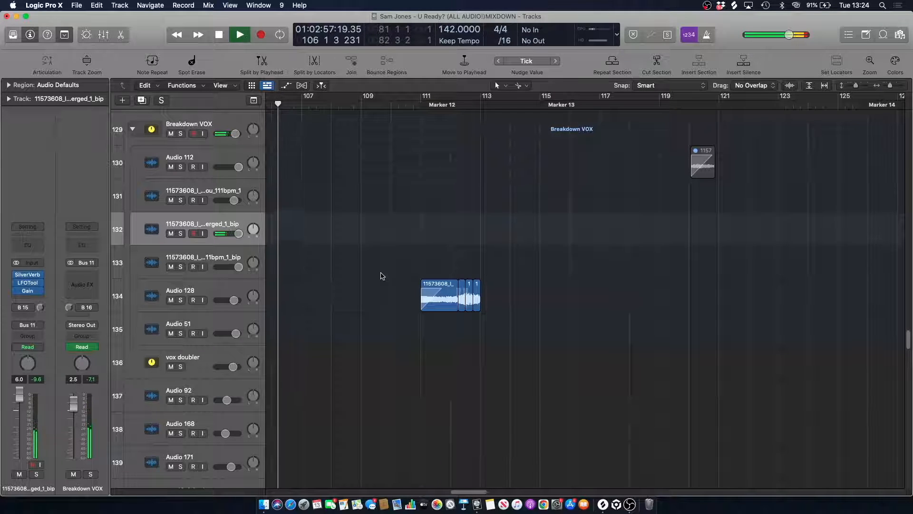
pyautogui.hscroll(-3, 409, 333)
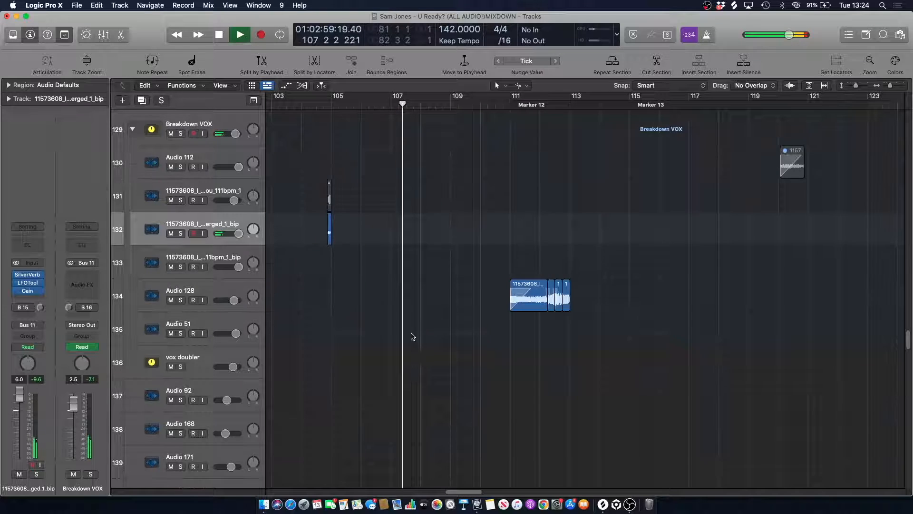
pyautogui.scroll(15, 424, 346)
pyautogui.scroll(10, 365, 237)
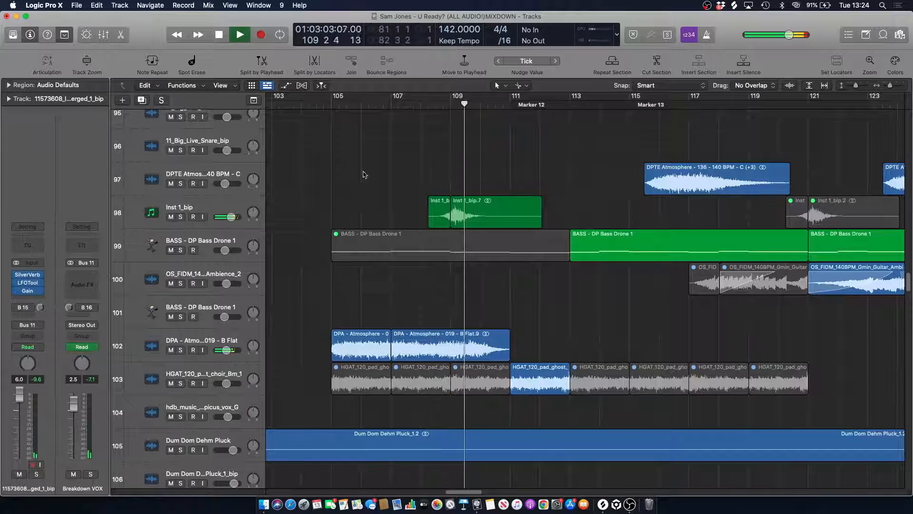
pyautogui.press('space')
# - Audition the Inst 1_bip track in solo from bar 108, then turn its solo off
pyautogui.click(421, 104)
pyautogui.scroll(2, 402, 149)
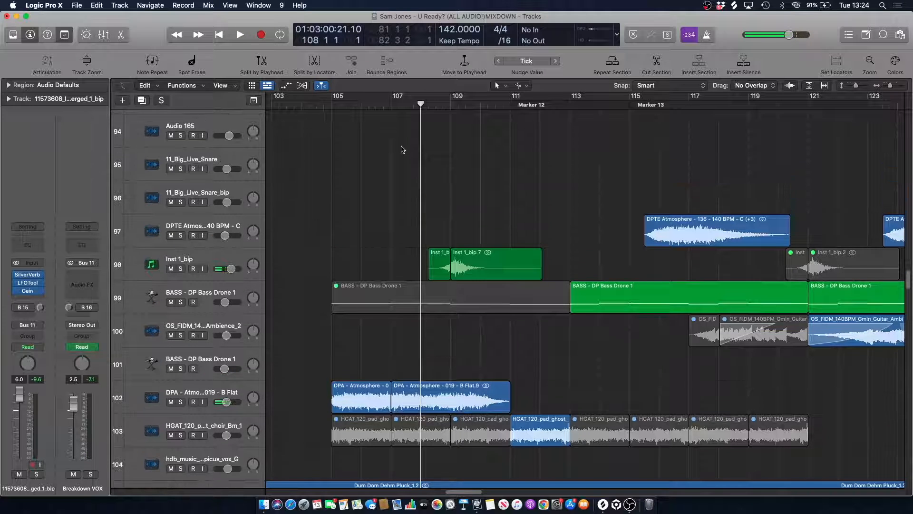
pyautogui.click(196, 247)
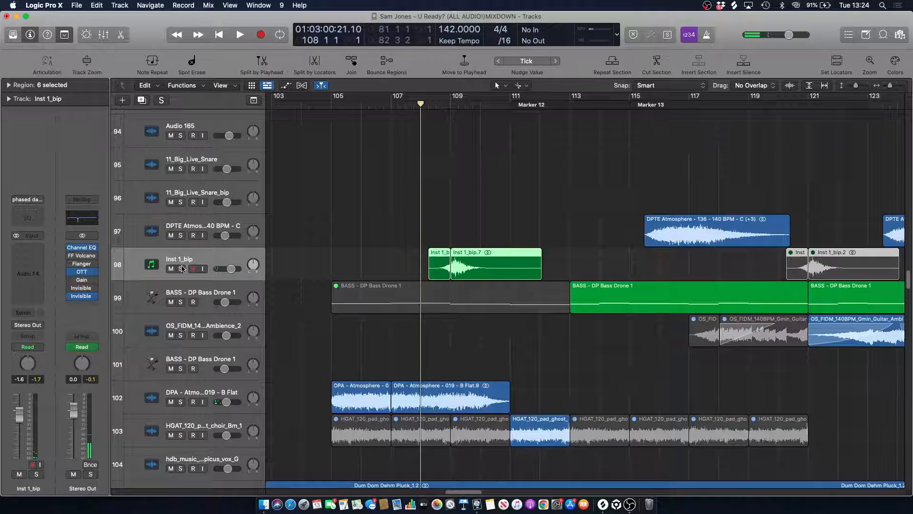
pyautogui.press('s')
pyautogui.press('space')
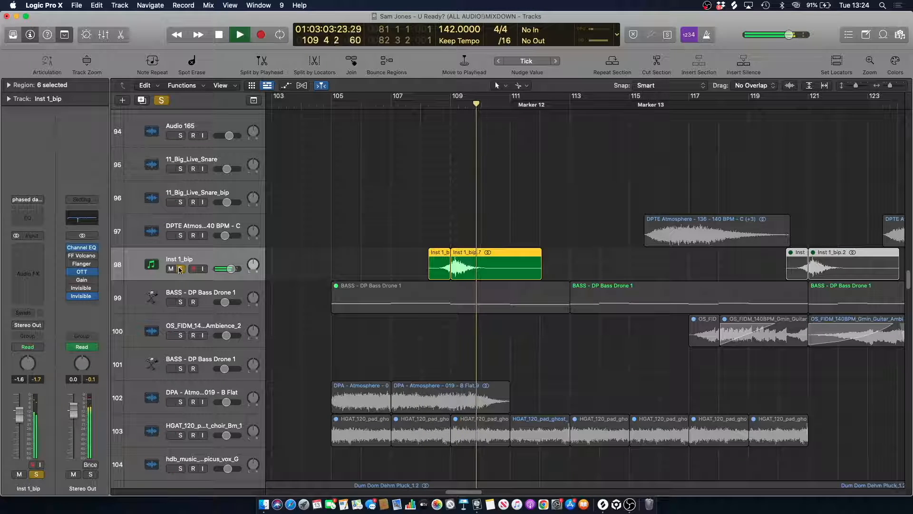
pyautogui.press('space')
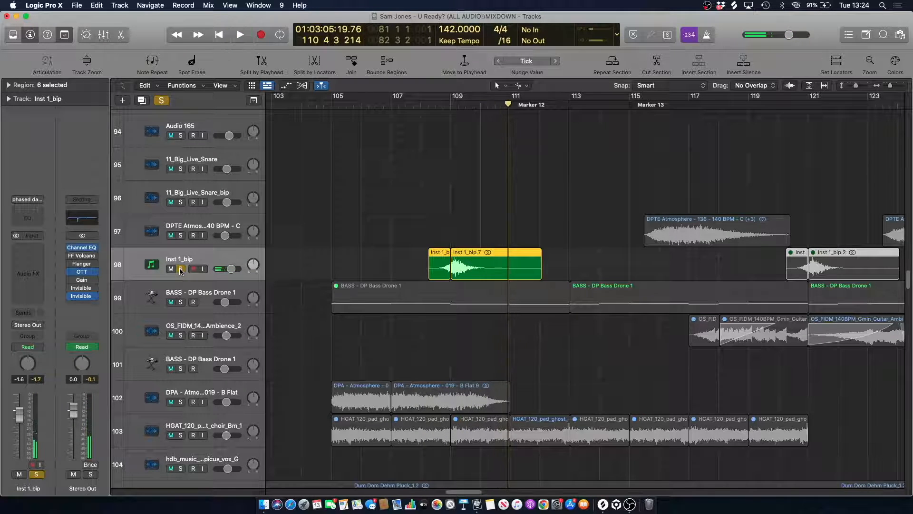
pyautogui.click(181, 269)
pyautogui.click(420, 120)
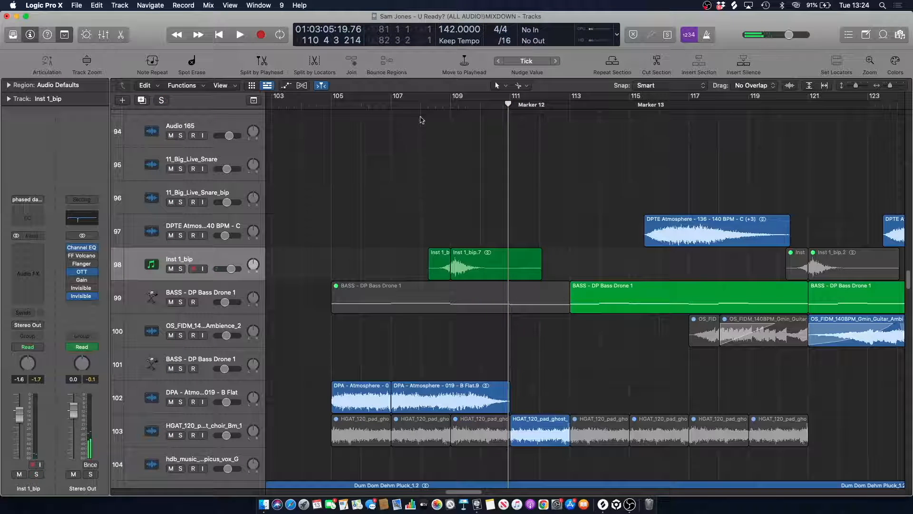
# - Audition the Vox FX - 25 - F# track in solo from bar 108, then unsolo it and stop playback
pyautogui.click(417, 105)
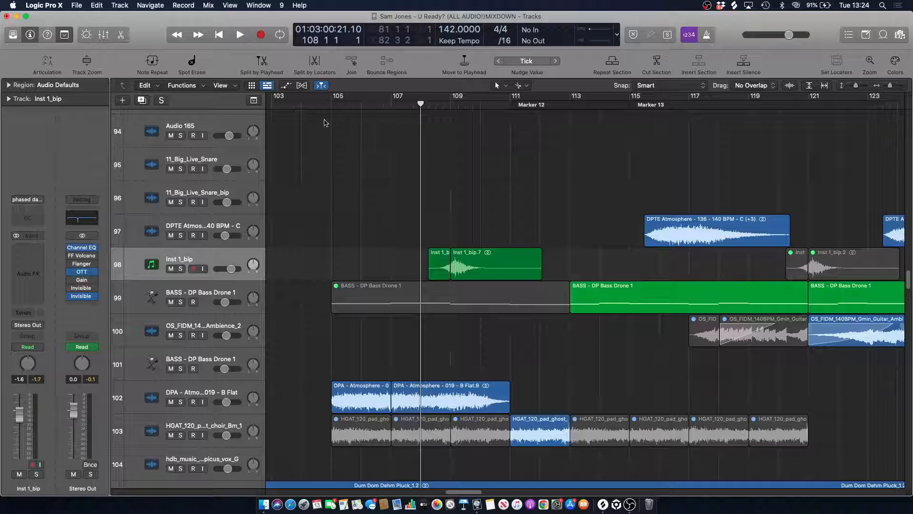
pyautogui.click(323, 105)
pyautogui.scroll(10, 391, 115)
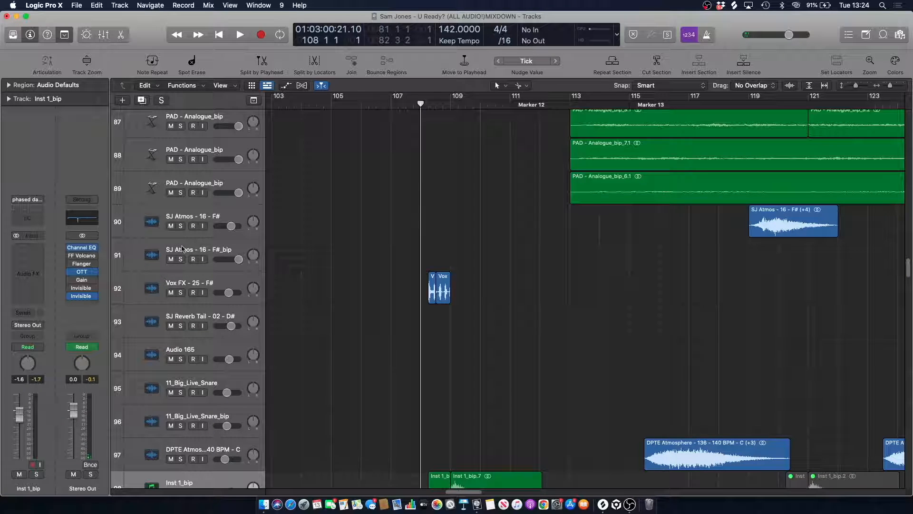
pyautogui.click(182, 292)
pyautogui.click(197, 279)
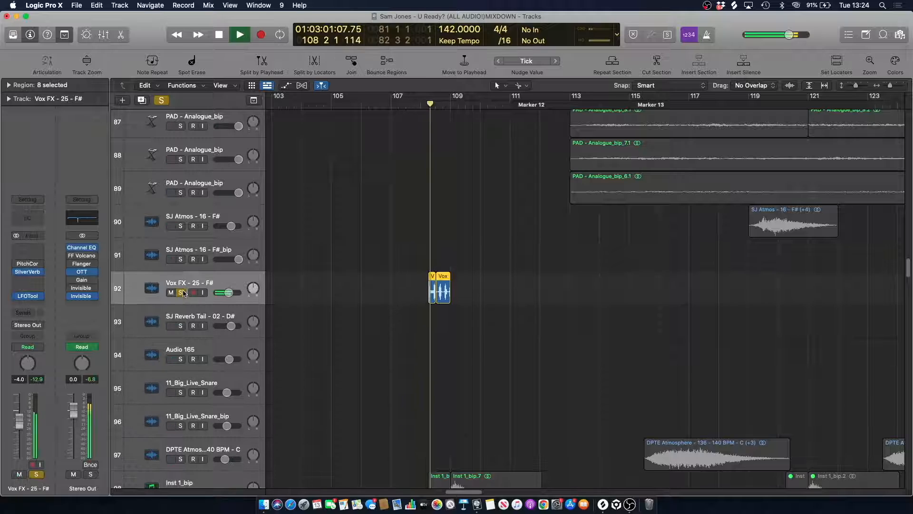
pyautogui.press('s')
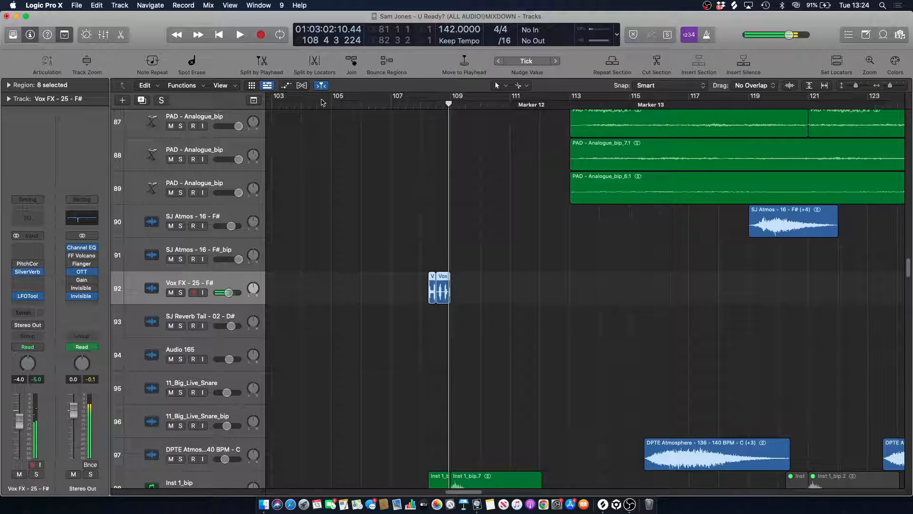
pyautogui.press('space')
# - Solo and play the SJ Tech Stabs track 83 from bar 104, adding the PAD - Saw Pad II track to the solo
pyautogui.scroll(10, 369, 132)
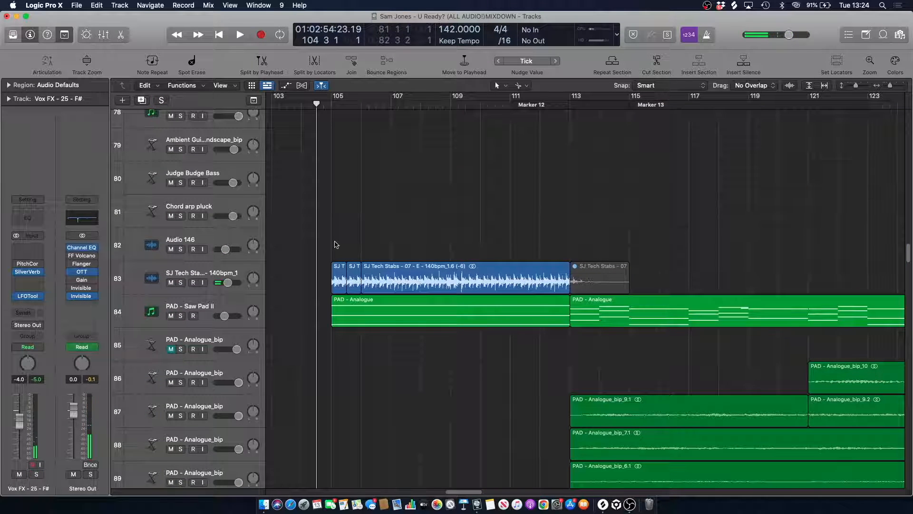
pyautogui.click(263, 257)
pyautogui.click(181, 282)
pyautogui.click(191, 278)
pyautogui.press('space')
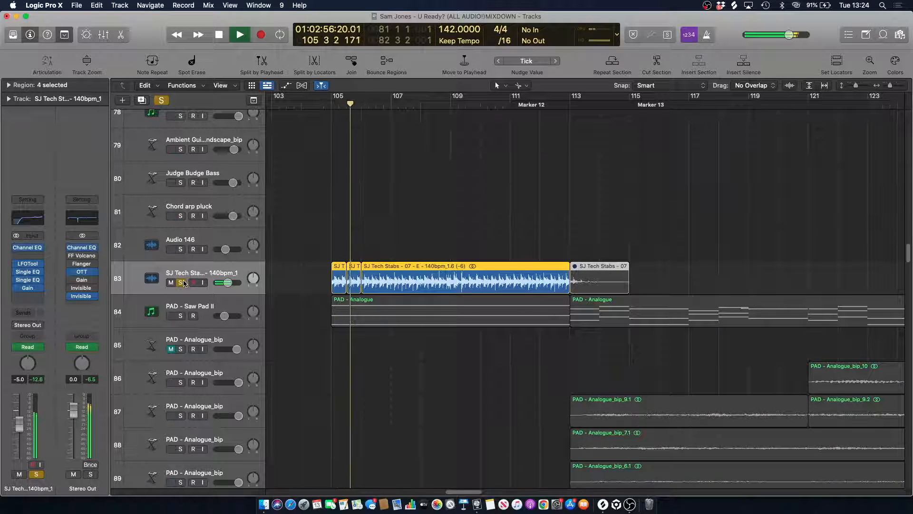
pyautogui.click(181, 315)
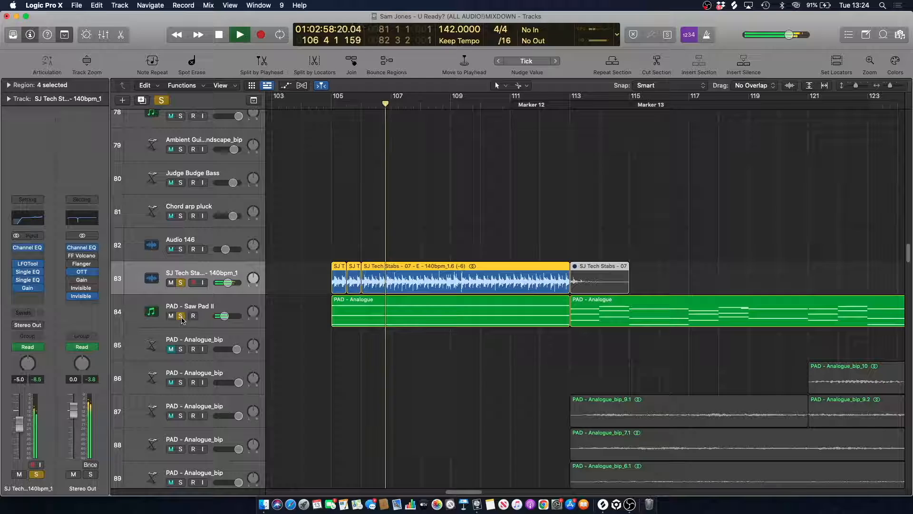
pyautogui.moveTo(462, 491); pyautogui.dragTo(451, 492)
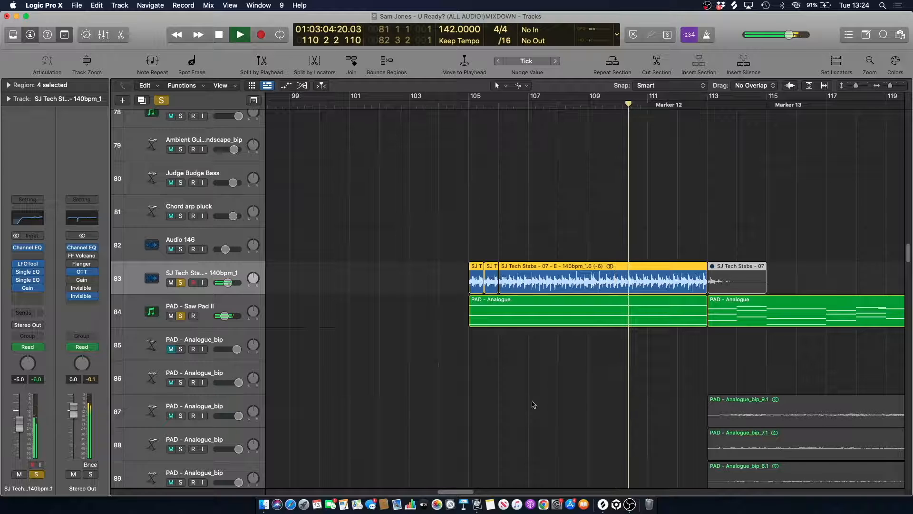
pyautogui.click(436, 196)
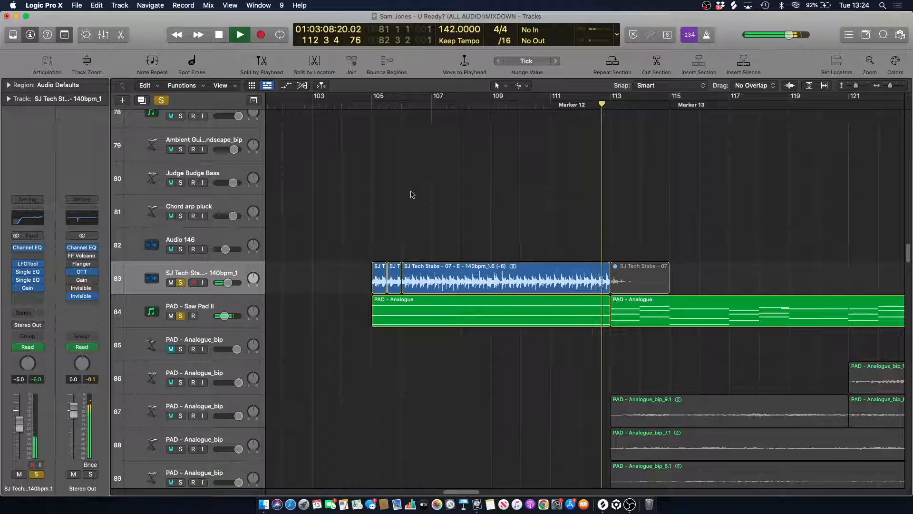
# - Clear the solos and play the full mix from bar 104, beat 4, through the eight-bar section starting at bar 105
pyautogui.click(362, 106)
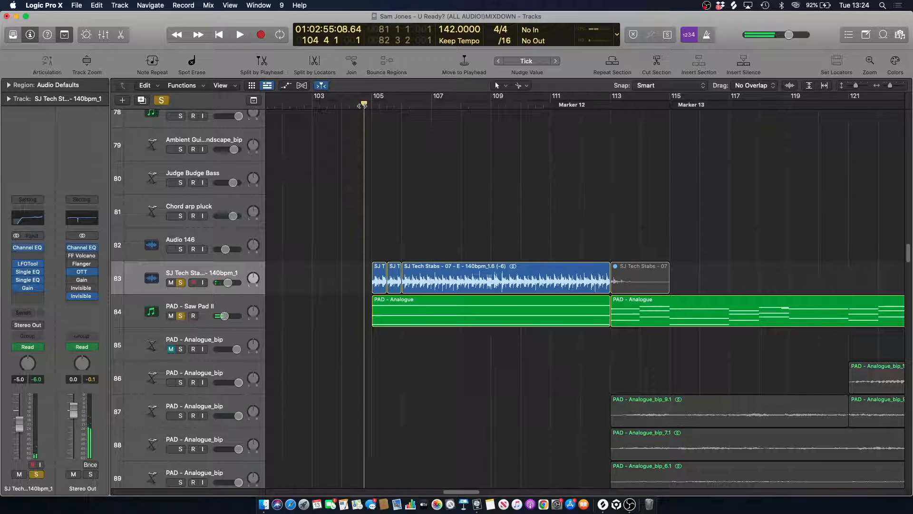
pyautogui.press('space')
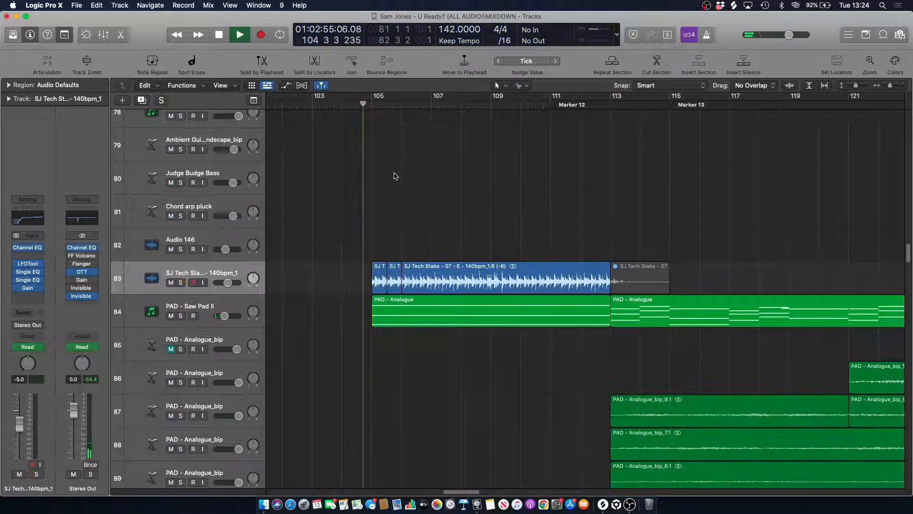
pyautogui.scroll(8, 394, 175)
pyautogui.scroll(3, 394, 177)
pyautogui.scroll(-10, 394, 176)
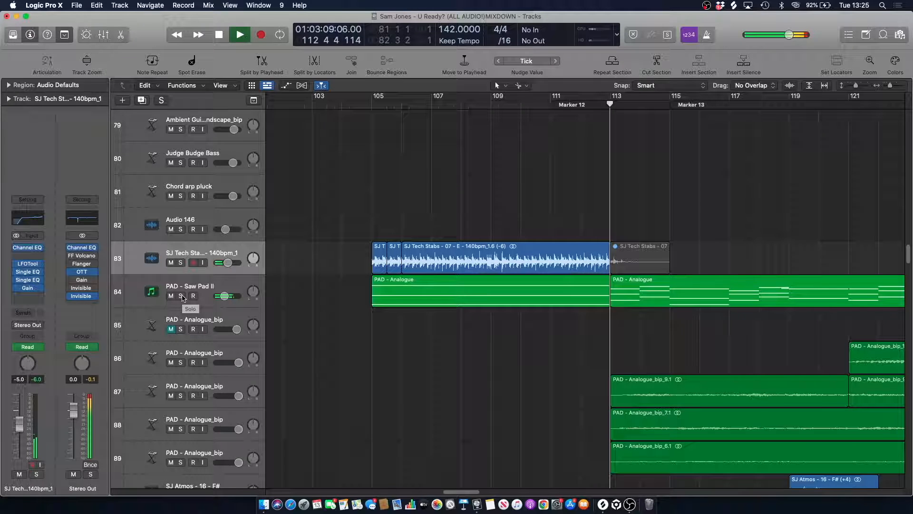
pyautogui.press('space')
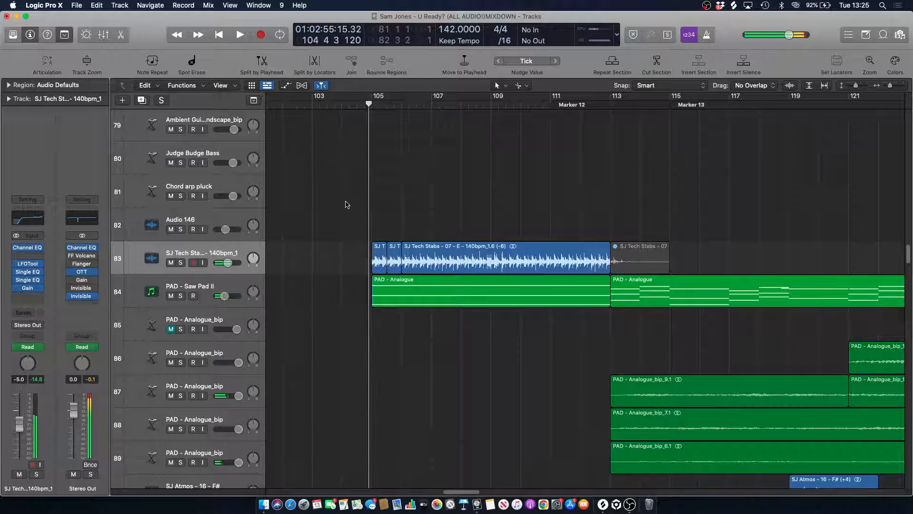
# - Solo the PAD - Saw Pad II track, view its Serum synth settings and close the plugin window
pyautogui.click(174, 300)
pyautogui.click(180, 295)
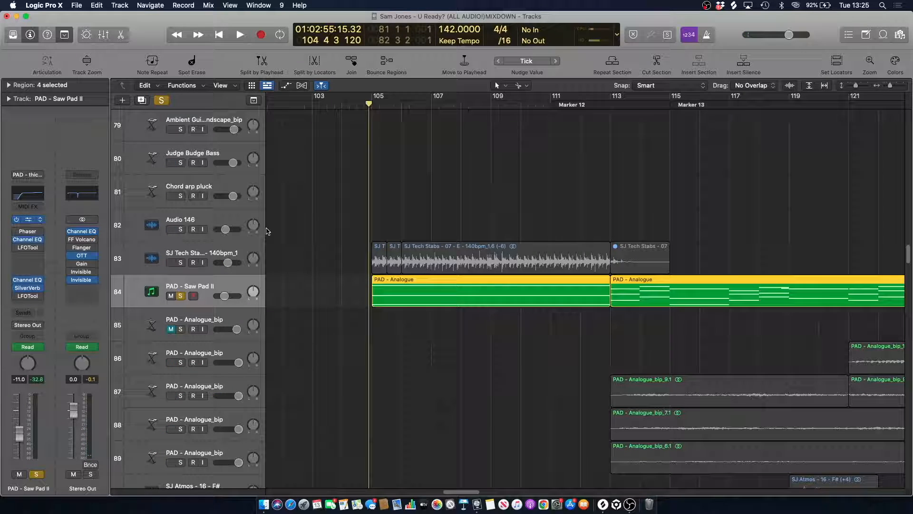
pyautogui.press('v')
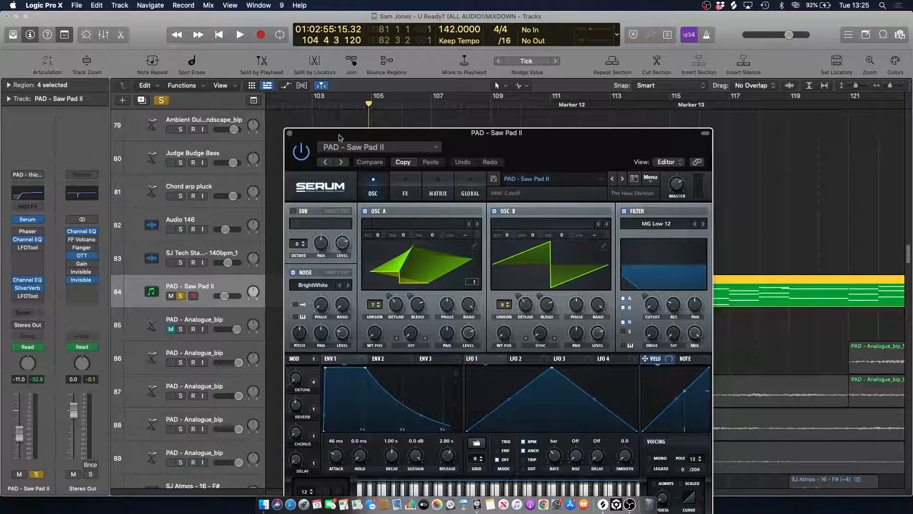
pyautogui.click(291, 134)
pyautogui.click(421, 142)
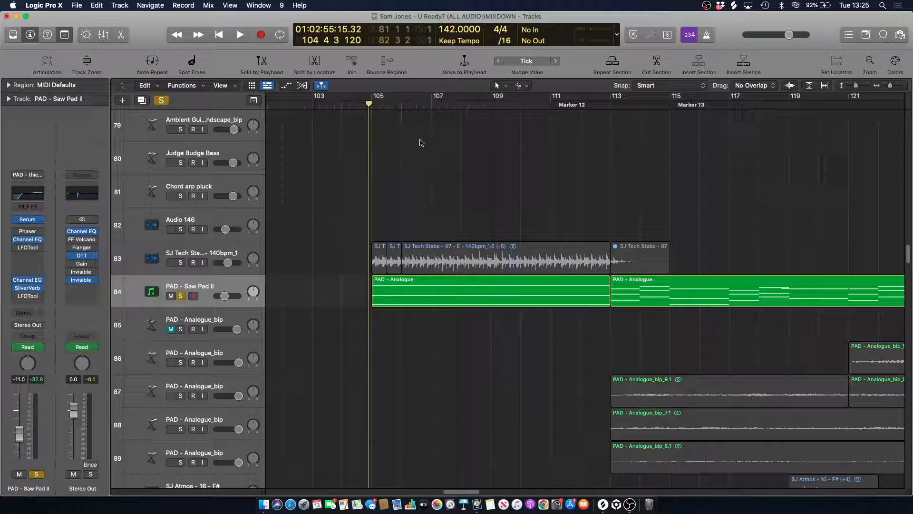
# - Inspect the notes of the PAD - Analogue region at bar 105 in the Piano Roll, then close the editor
pyautogui.doubleClick(466, 302)
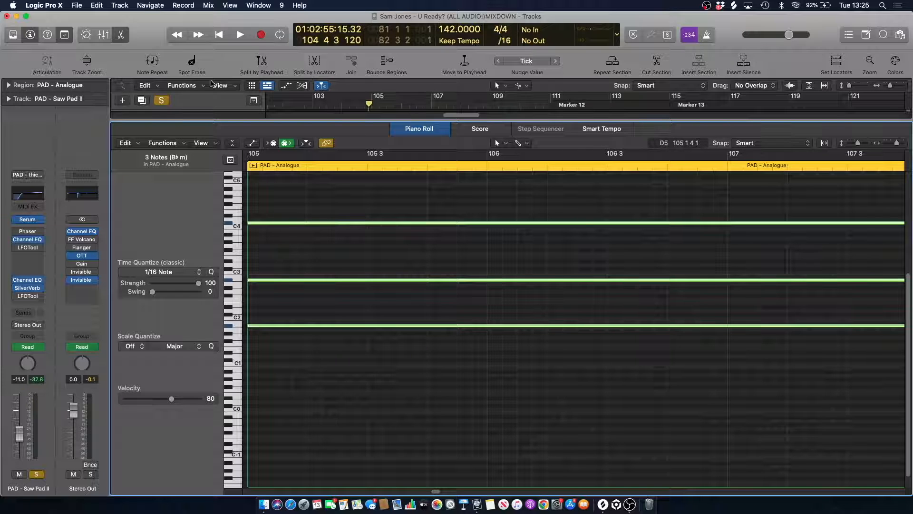
pyautogui.click(122, 34)
pyautogui.scroll(5, 482, 159)
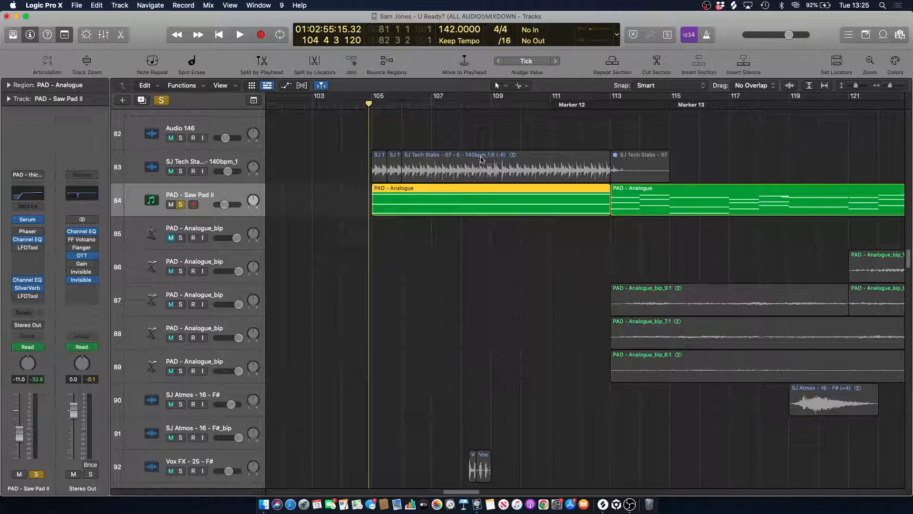
# - Inspect the notes of the PAD - Analogue region at bar 113 in the Piano Roll, then close the editor
pyautogui.moveTo(892, 85); pyautogui.dragTo(888, 86)
pyautogui.click(474, 196)
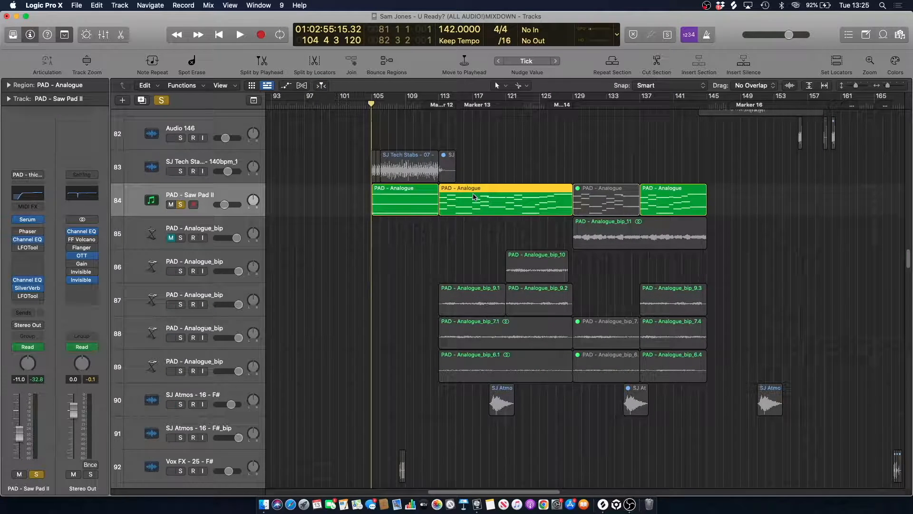
pyautogui.doubleClick(474, 196)
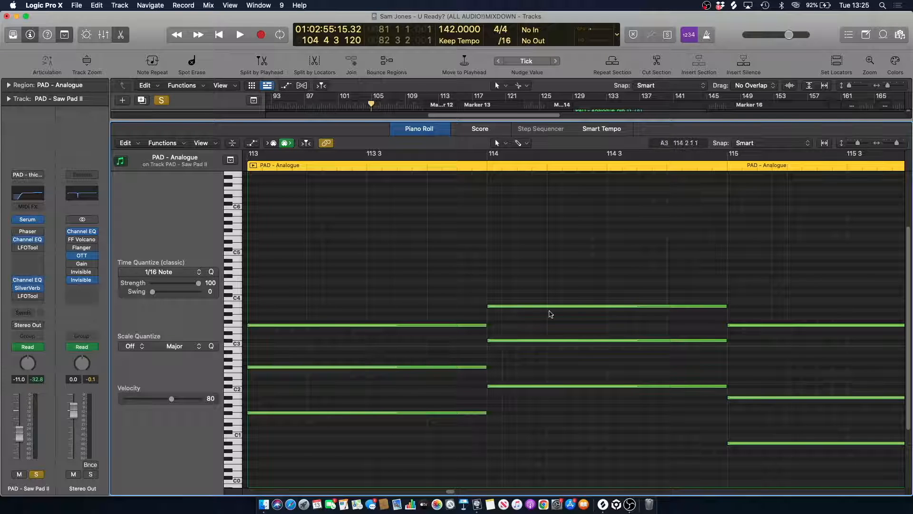
pyautogui.click(124, 37)
# - Play the soloed Saw Pad II track and view its Channel EQ low cut and high cut frequency automation, then hide the automation
pyautogui.scroll(5, 418, 147)
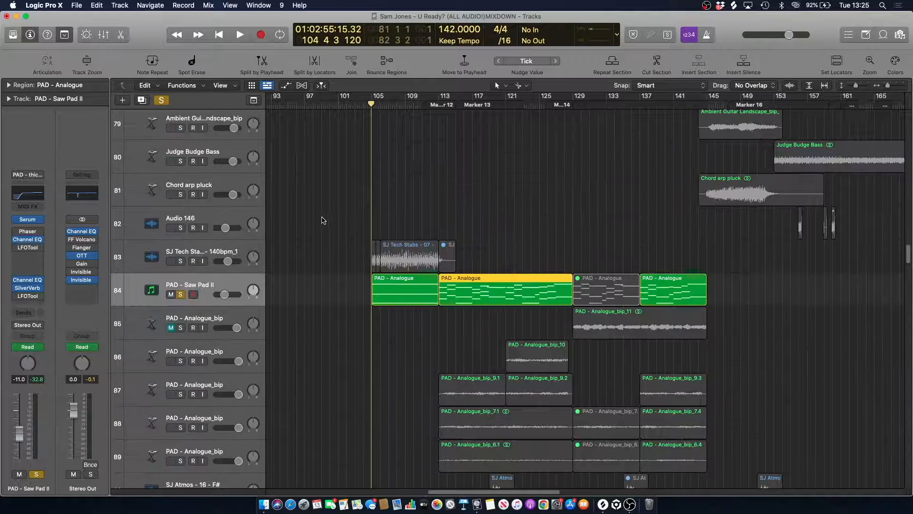
pyautogui.press('space')
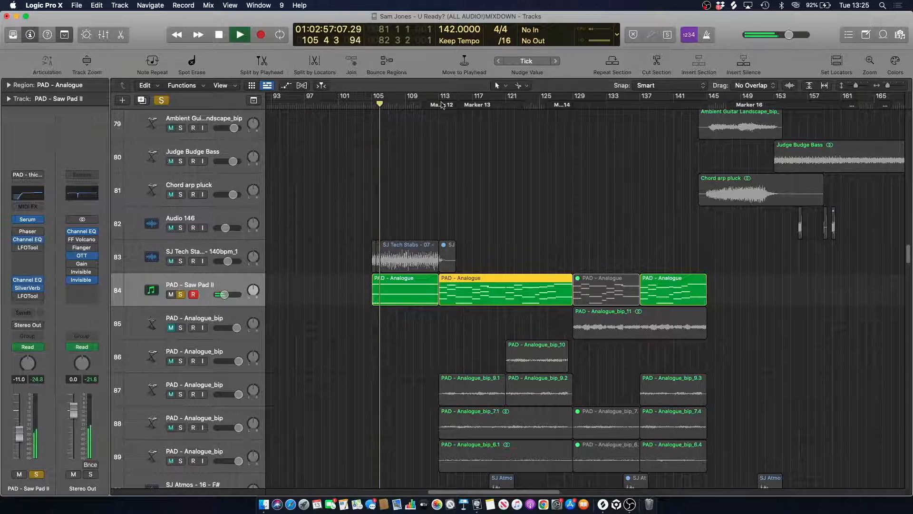
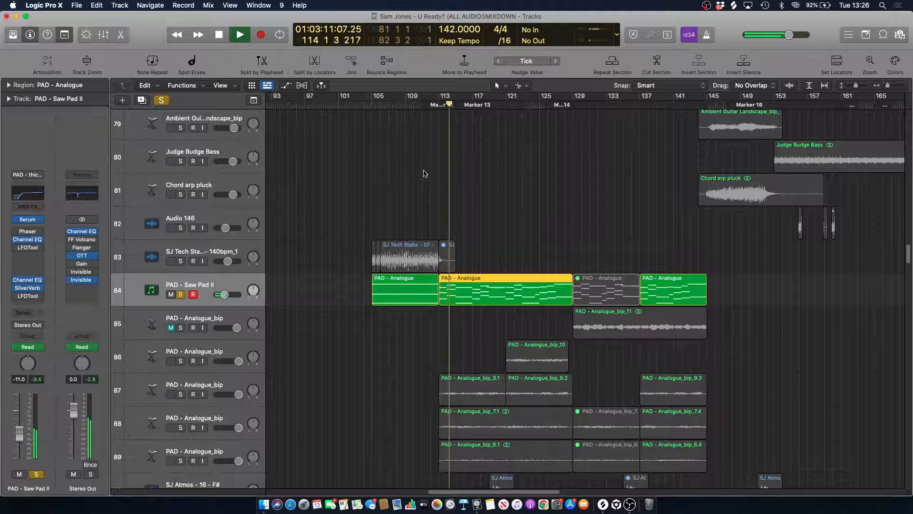
pyautogui.press('a')
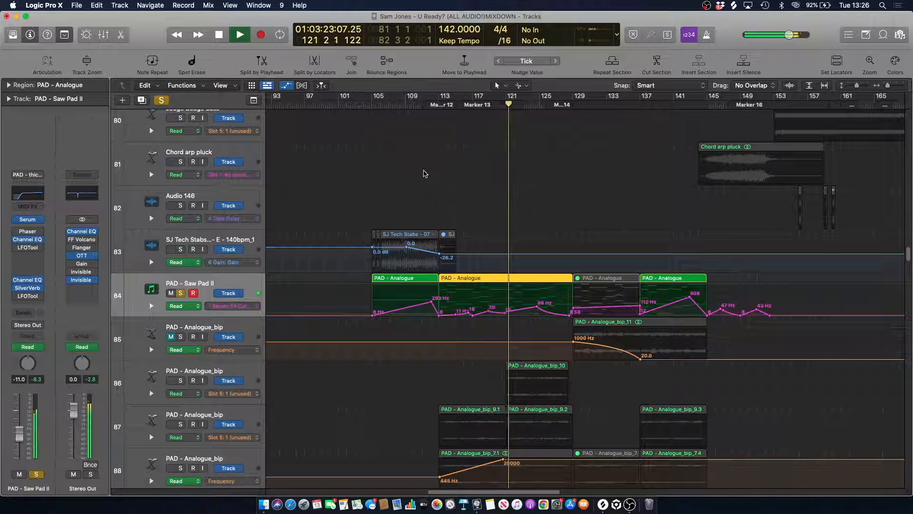
pyautogui.click(255, 305)
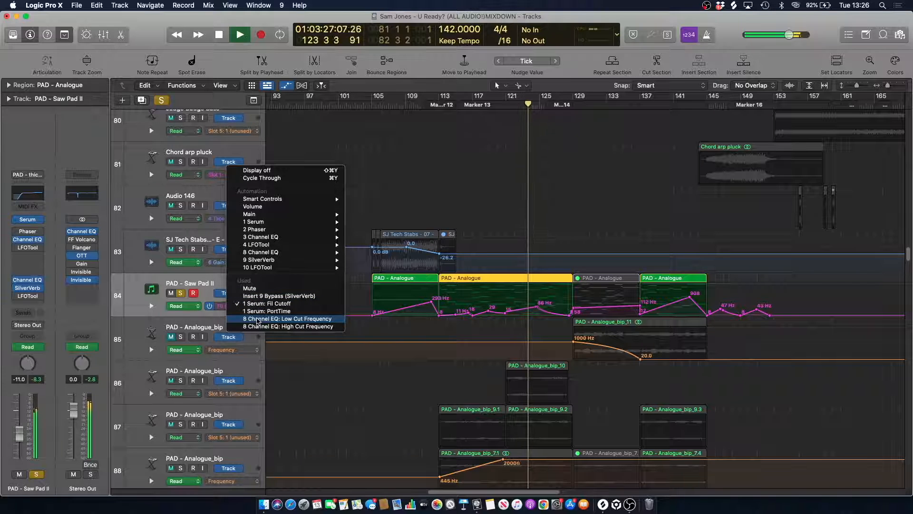
pyautogui.click(257, 320)
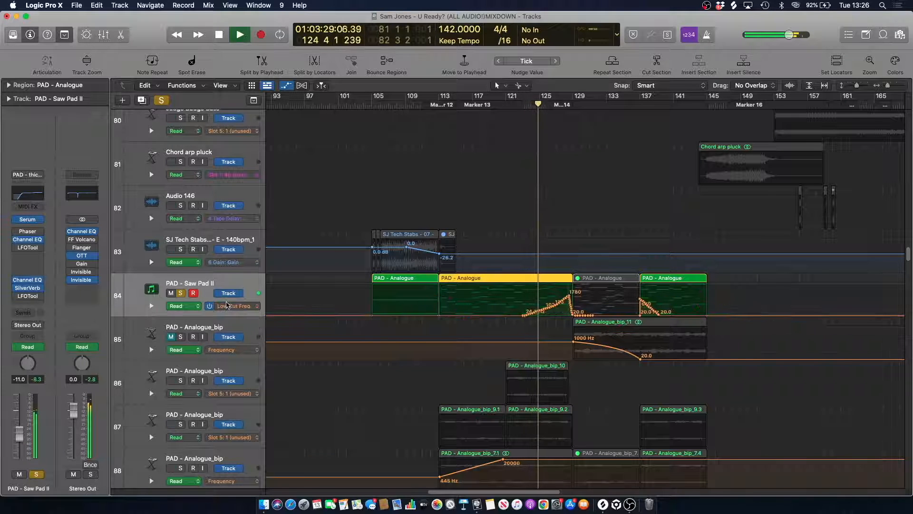
pyautogui.click(233, 306)
pyautogui.click(243, 309)
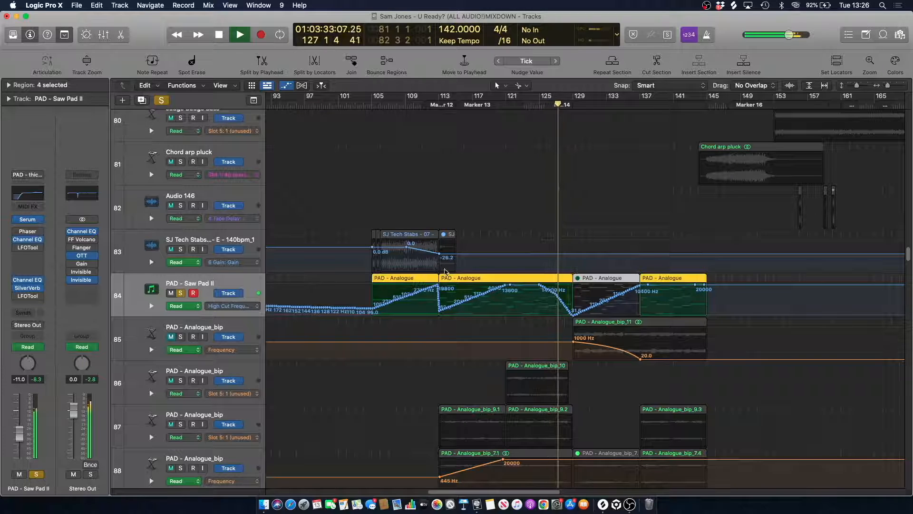
pyautogui.press('a')
# - Review all the chords of the PAD - Analogue region at bar 113 in the Piano Roll, playing briefly from its start before closing the editor
pyautogui.doubleClick(491, 290)
pyautogui.press('space')
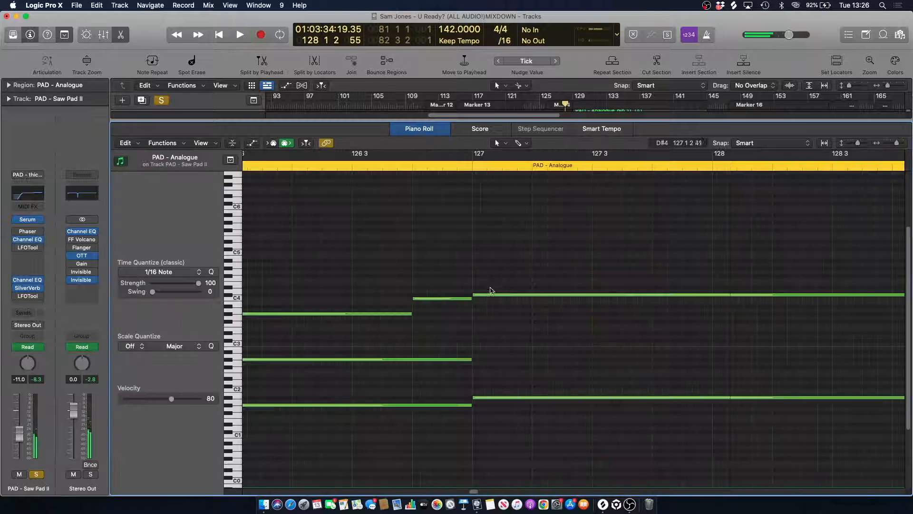
pyautogui.moveTo(899, 145); pyautogui.dragTo(887, 149)
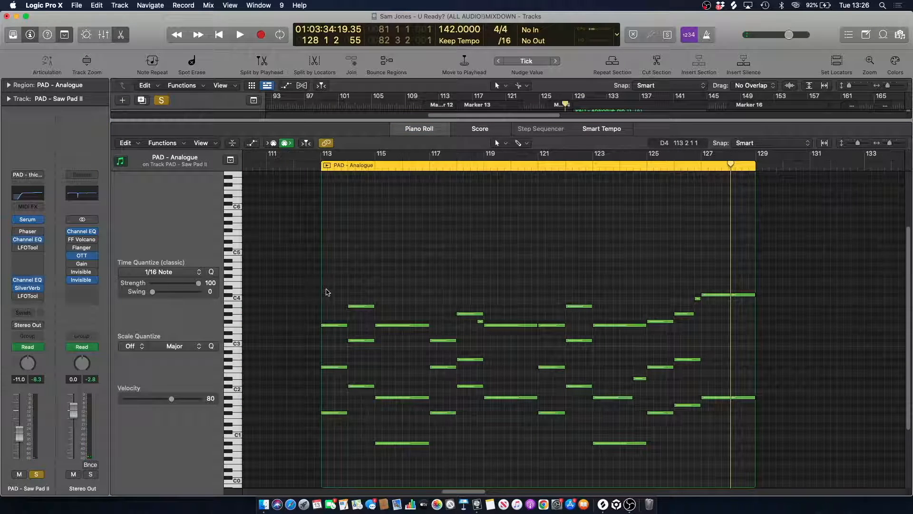
pyautogui.click(318, 167)
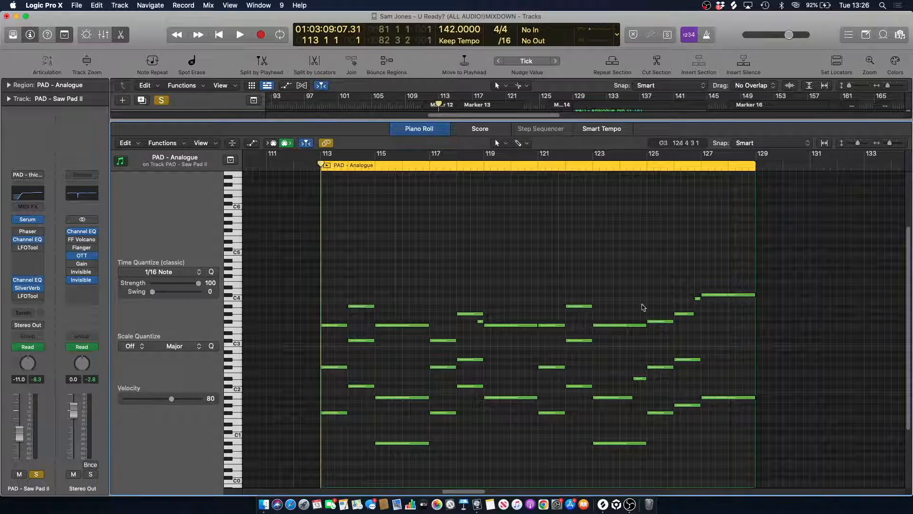
pyautogui.press('space')
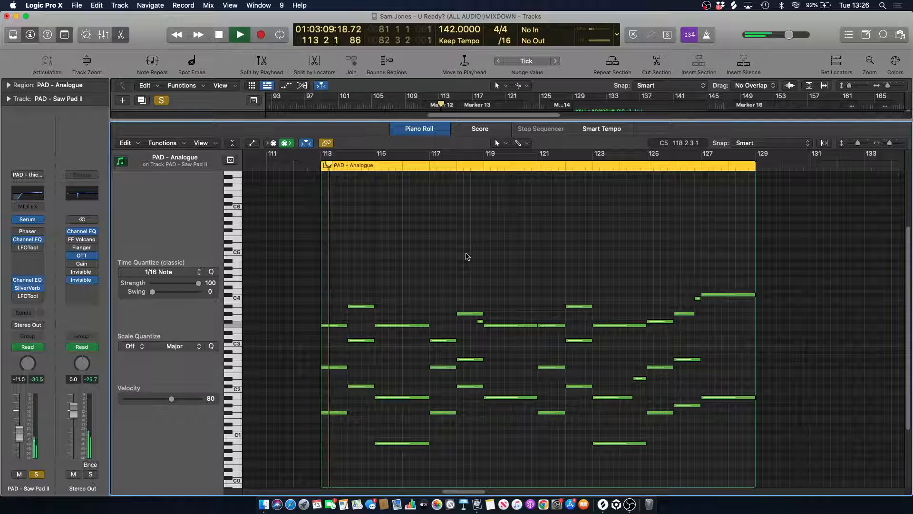
pyautogui.press('space')
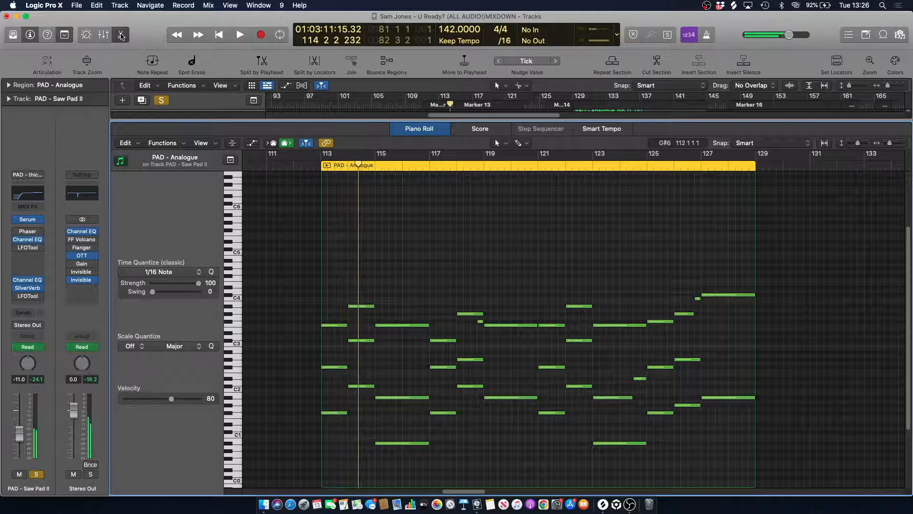
pyautogui.click(121, 35)
# - Clear the current solo, solo the PAD - Analogue_bip tracks 87, 88 and 89, and play them from bar 113
pyautogui.click(161, 100)
pyautogui.scroll(5, 453, 183)
pyautogui.click(438, 124)
pyautogui.scroll(-3, 415, 183)
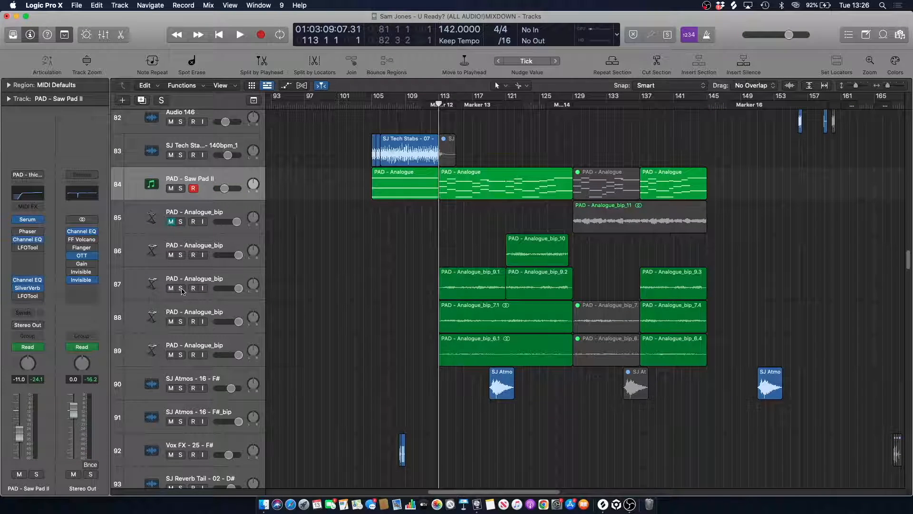
pyautogui.click(181, 289)
pyautogui.click(181, 322)
pyautogui.click(181, 354)
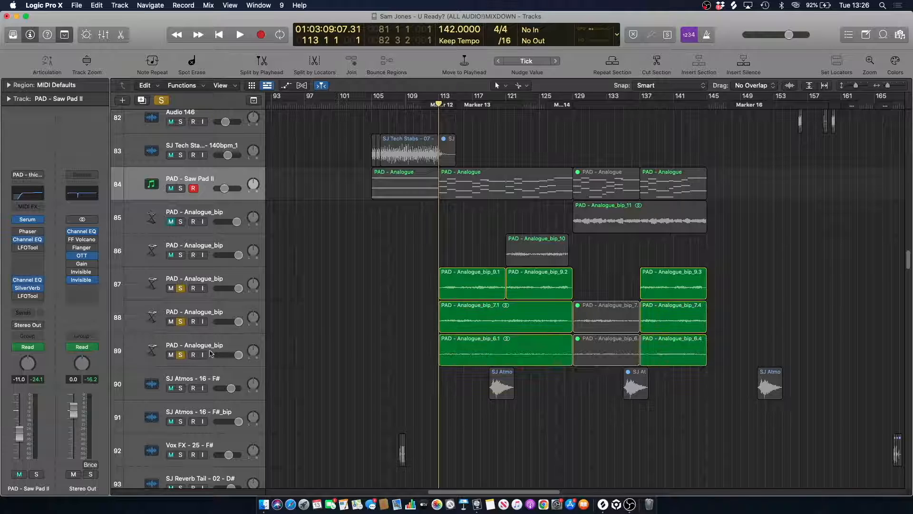
pyautogui.press('space')
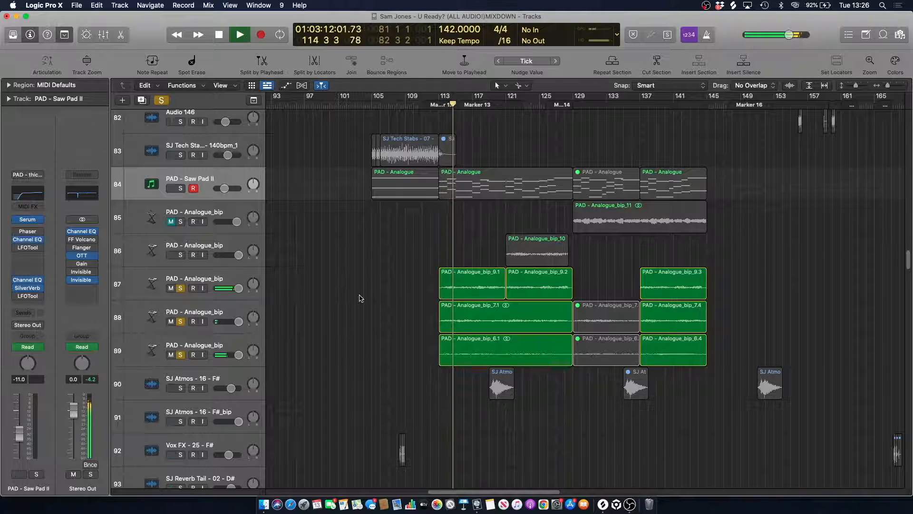
# - Display the automation of the soloed pad tracks during playback and stop near bar 129
pyautogui.moveTo(888, 88); pyautogui.dragTo(889, 89)
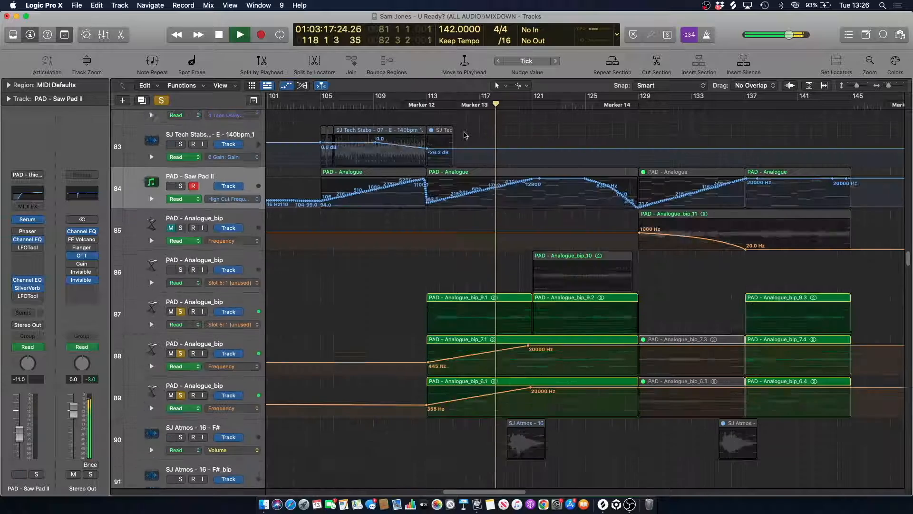
pyautogui.press('a')
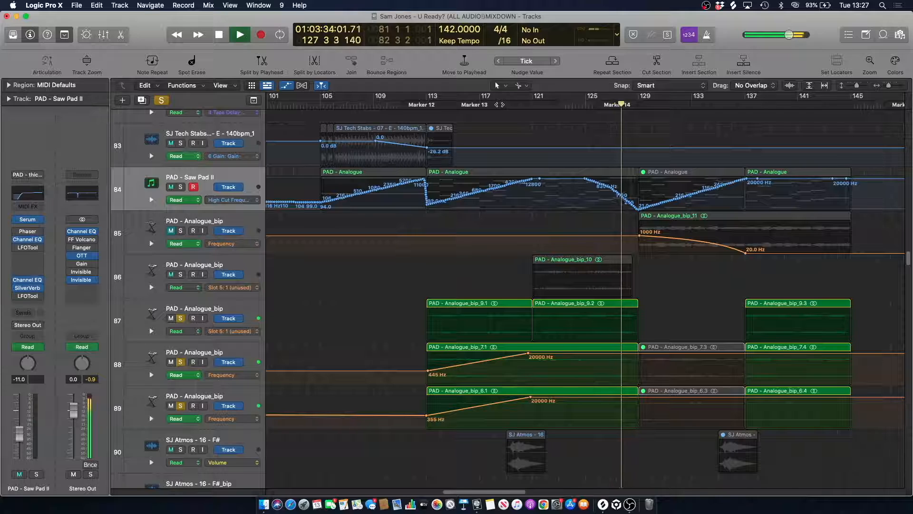
pyautogui.press('space')
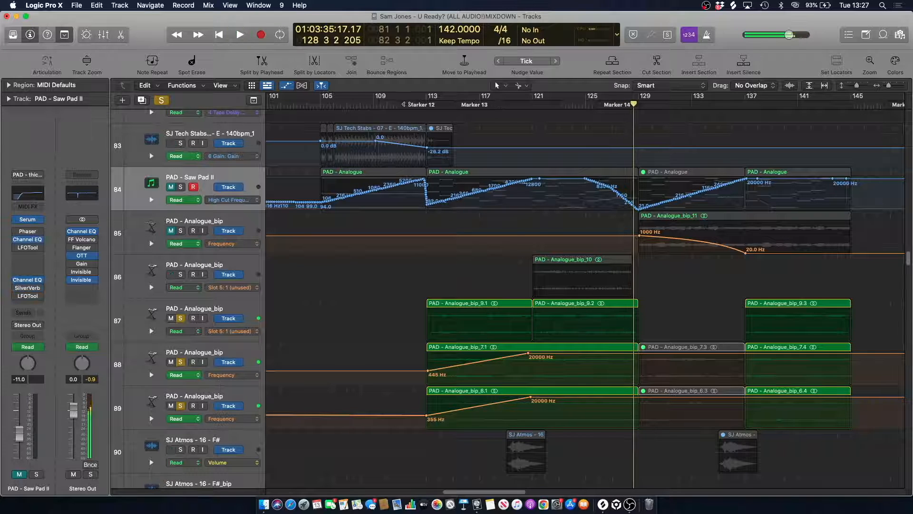
# - Clear the solos, solo only PAD - Analogue_bip track 87 and play it from bar 113, skipping ahead to about bar 120 before stopping
pyautogui.click(430, 105)
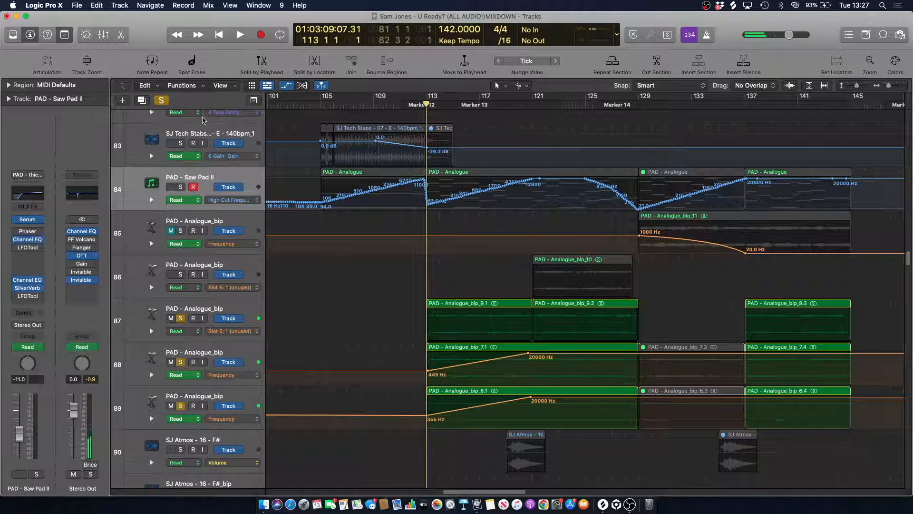
pyautogui.click(162, 100)
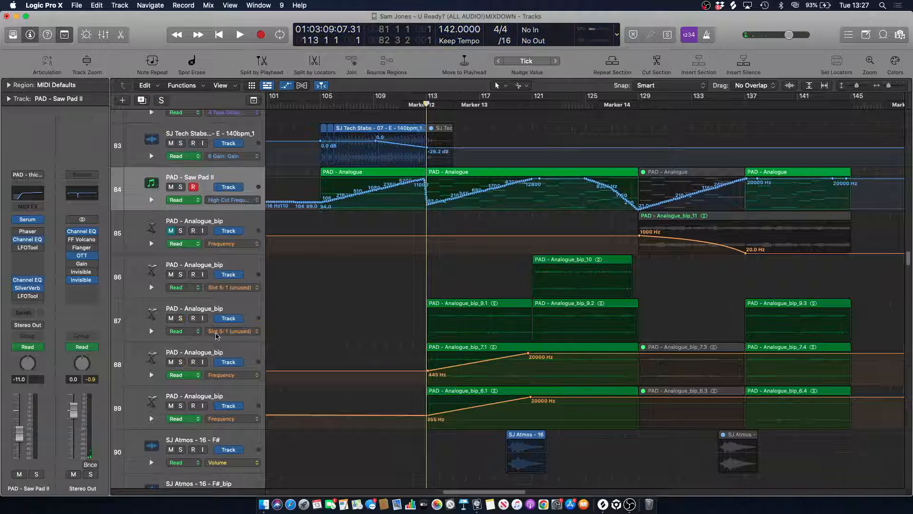
pyautogui.click(184, 327)
pyautogui.click(181, 318)
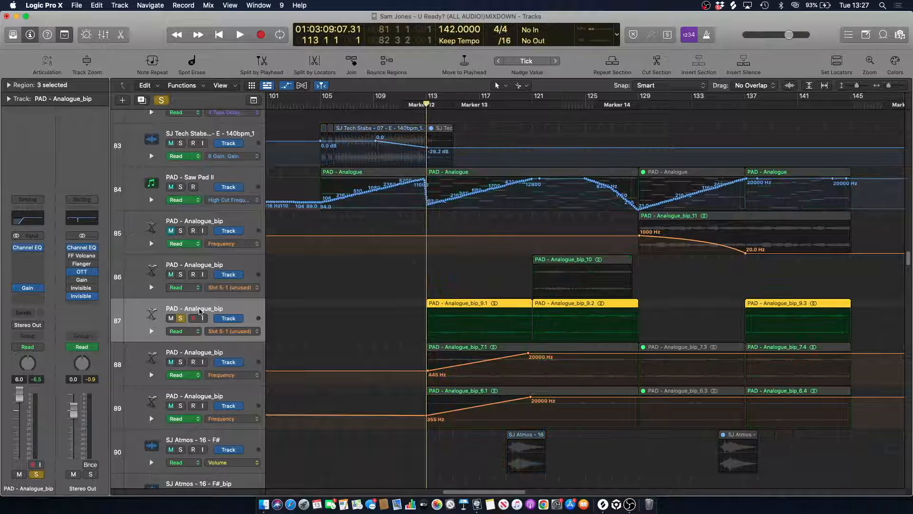
pyautogui.press('space')
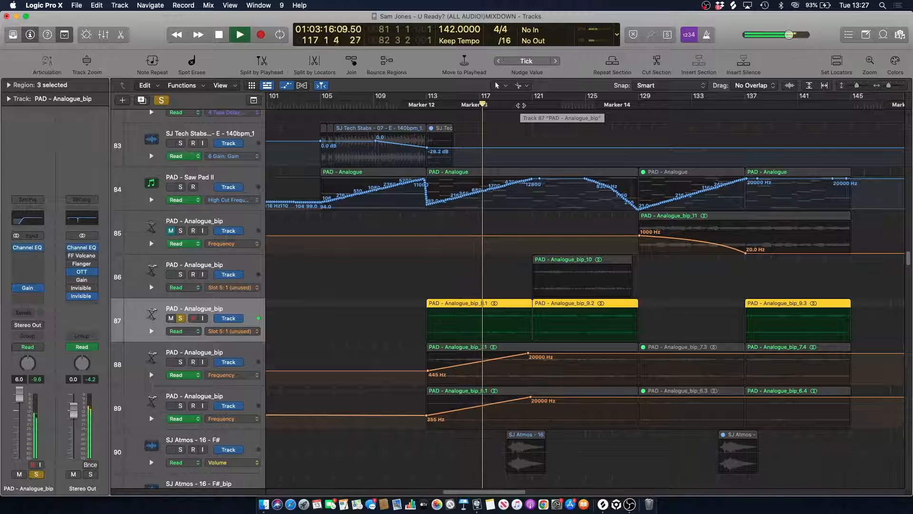
pyautogui.click(521, 104)
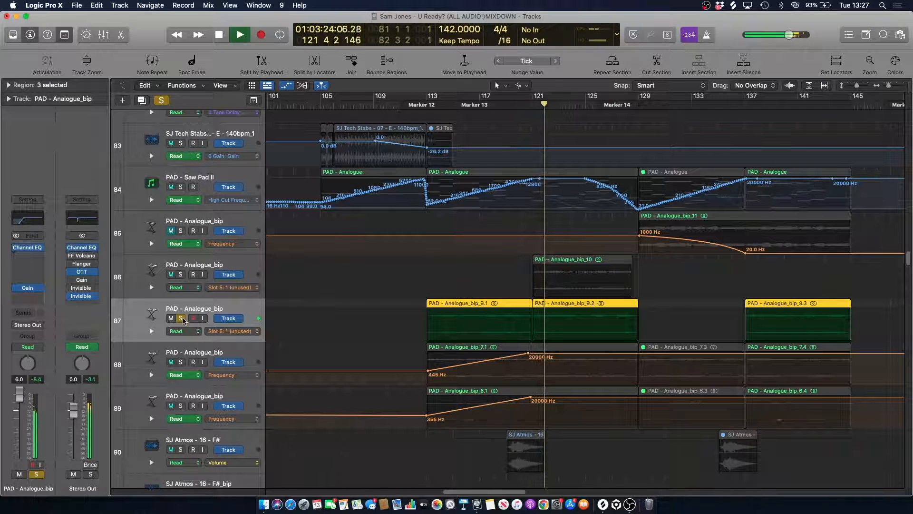
pyautogui.press('space')
# - Switch the solo to PAD - Analogue_bip track 88 and play it from bar 113
pyautogui.press('Down')
pyautogui.click(425, 105)
pyautogui.press('space')
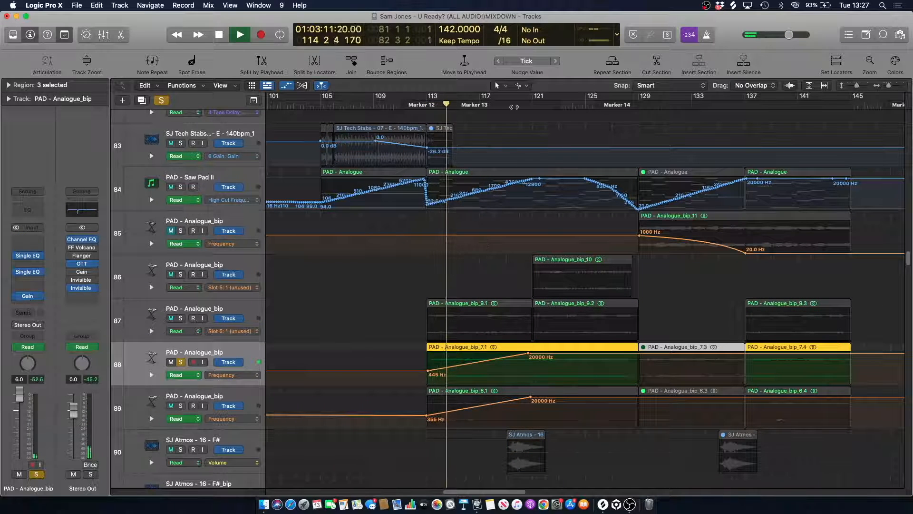
# - View track 88's 3 Single EQ and 5 Single EQ frequency automation during playback, then stop near bar 129
pyautogui.click(229, 376)
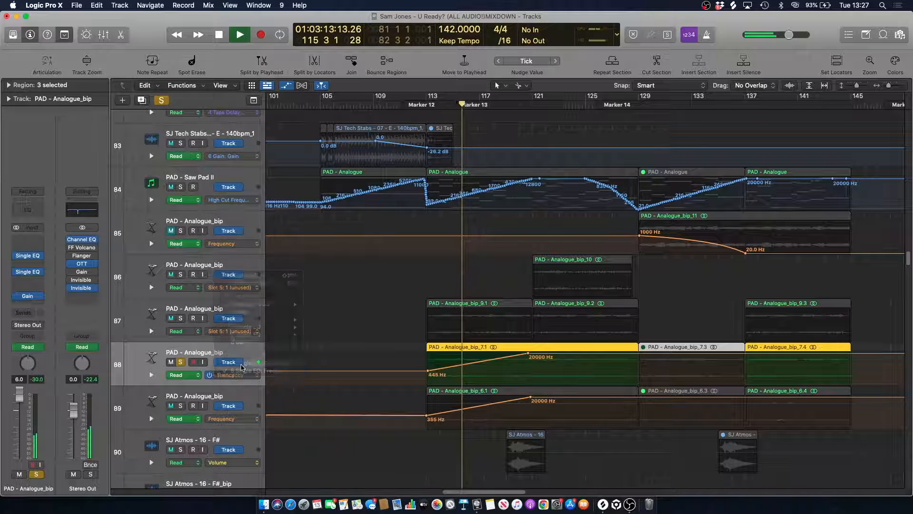
pyautogui.click(244, 364)
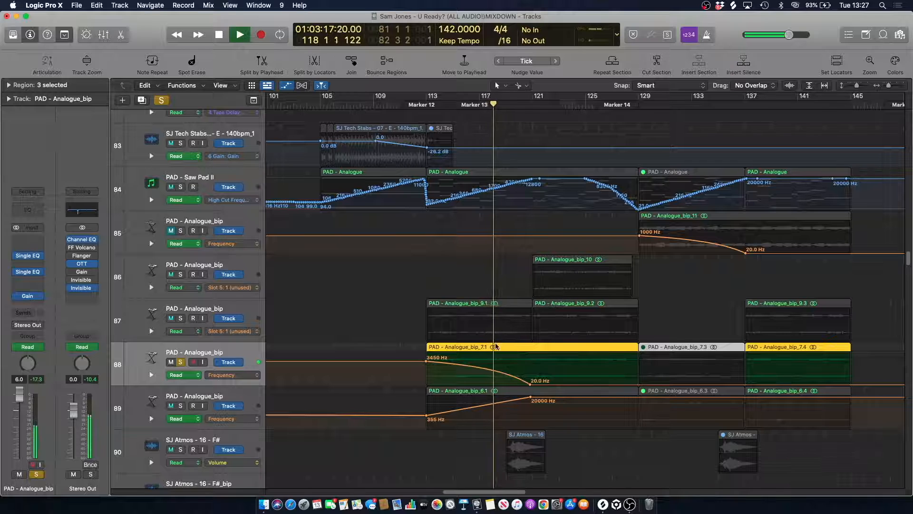
pyautogui.click(237, 375)
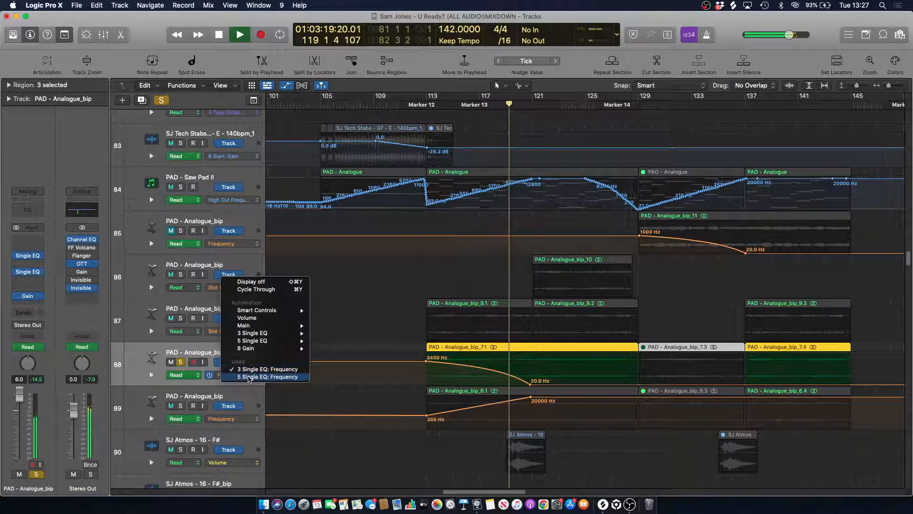
pyautogui.click(254, 379)
pyautogui.scroll(-3, 369, 297)
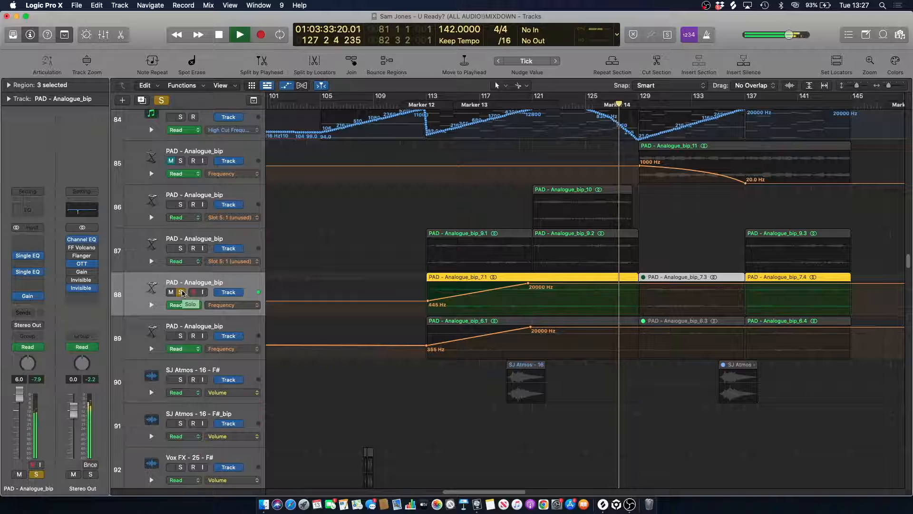
pyautogui.press('space')
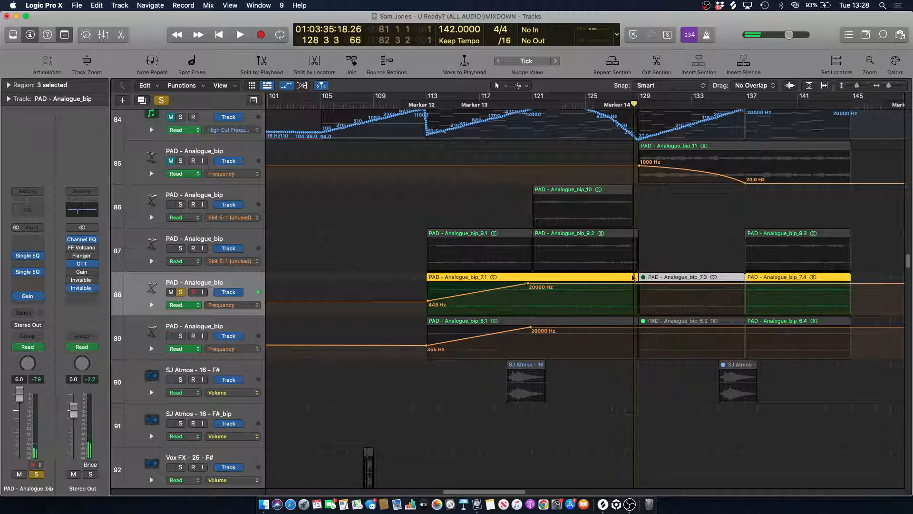
# - Solo PAD - Analogue_bip track 89 instead of track 88 and play from bar 113, briefly adding the SJ Atmos - 16 - F# track 90
pyautogui.click(185, 294)
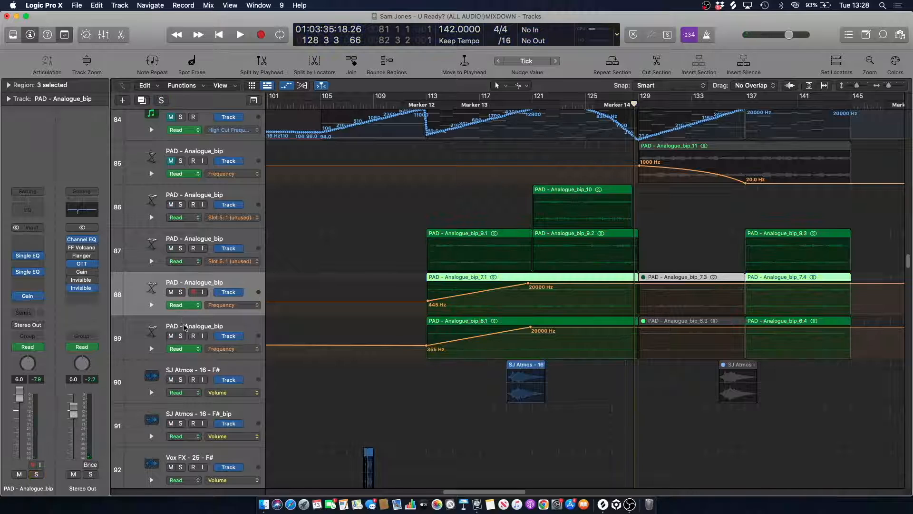
pyautogui.click(181, 336)
pyautogui.click(428, 105)
pyautogui.press('space')
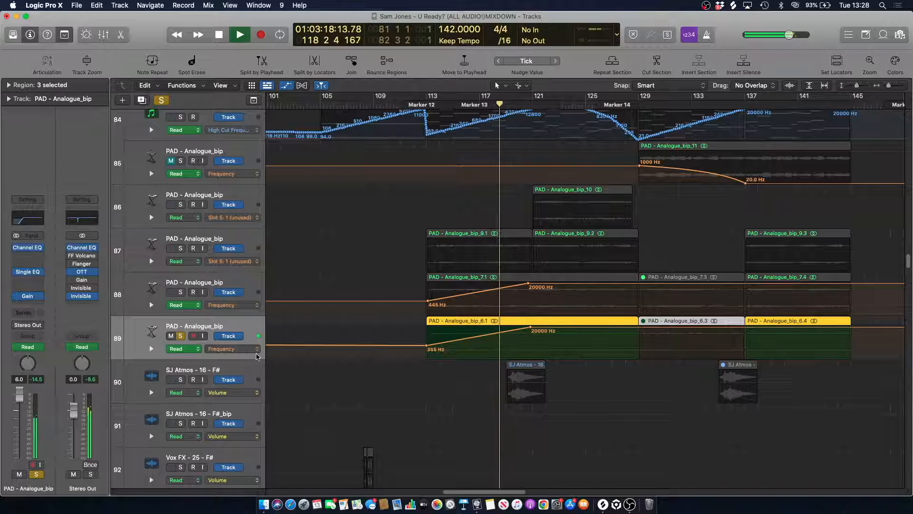
pyautogui.click(181, 380)
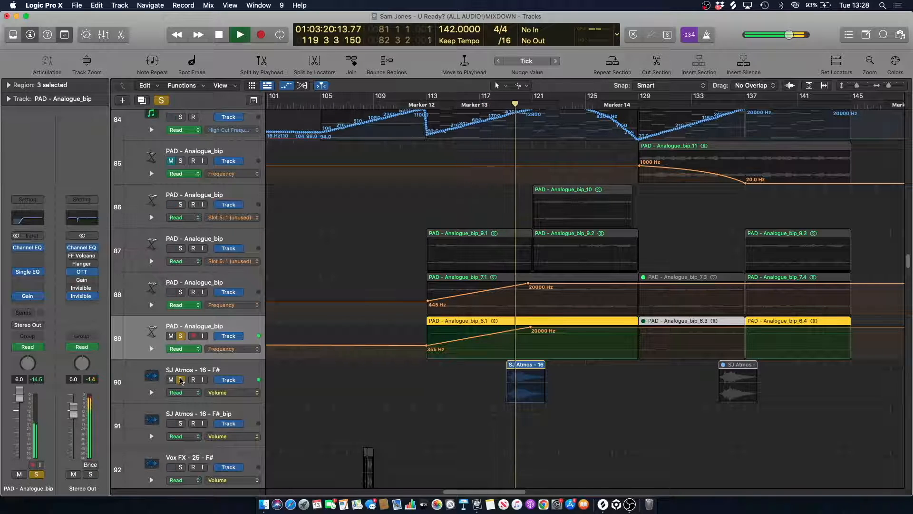
pyautogui.click(180, 379)
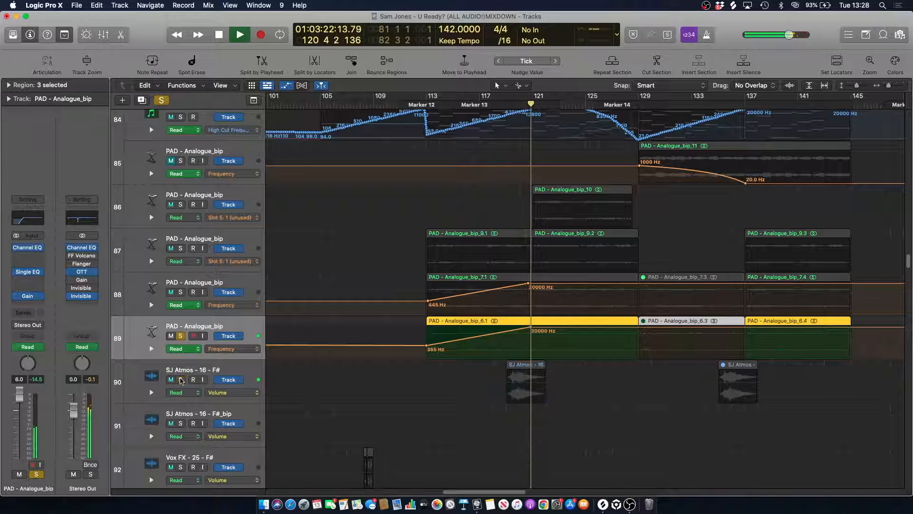
# - Stop playback, clear the solo, return the playhead to bar 112 and hide the track automation
pyautogui.press('space')
pyautogui.click(161, 100)
pyautogui.click(426, 102)
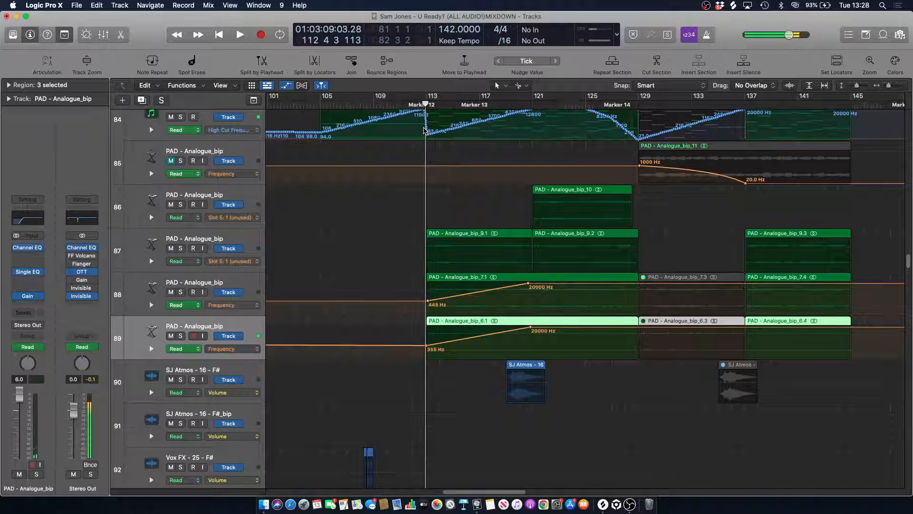
pyautogui.click(413, 103)
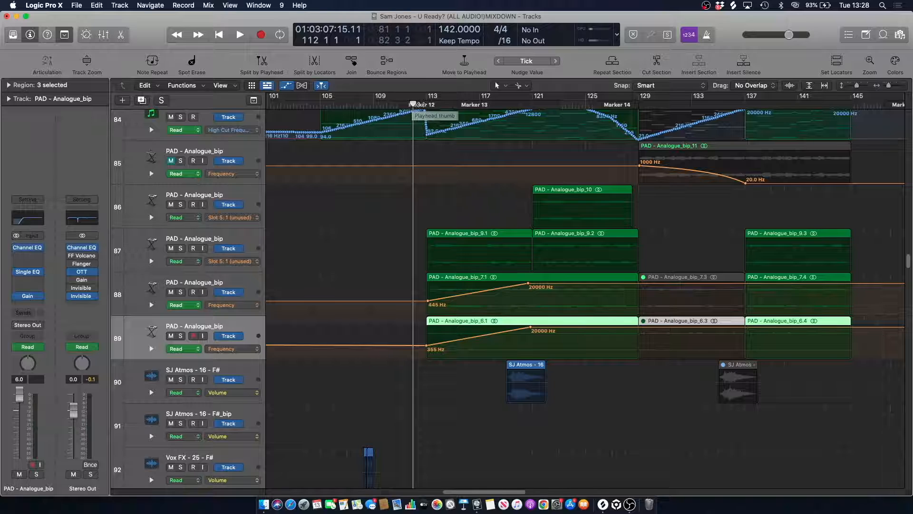
pyautogui.press('a')
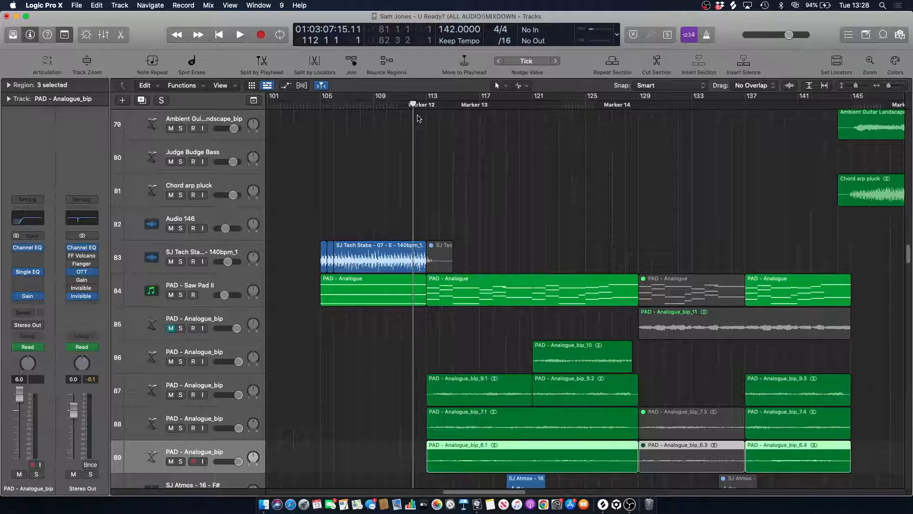
# - Play the full mix from bar 112 while finding the HGAT choir track 103, then stop playback
pyautogui.scroll(1, 421, 114)
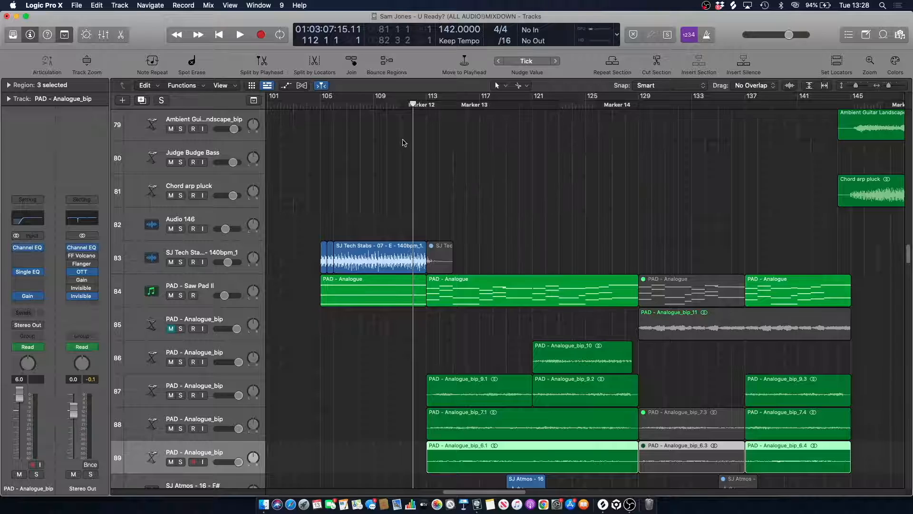
pyautogui.press('space')
pyautogui.click(403, 141)
pyautogui.scroll(4, 405, 146)
pyautogui.scroll(-9, 406, 149)
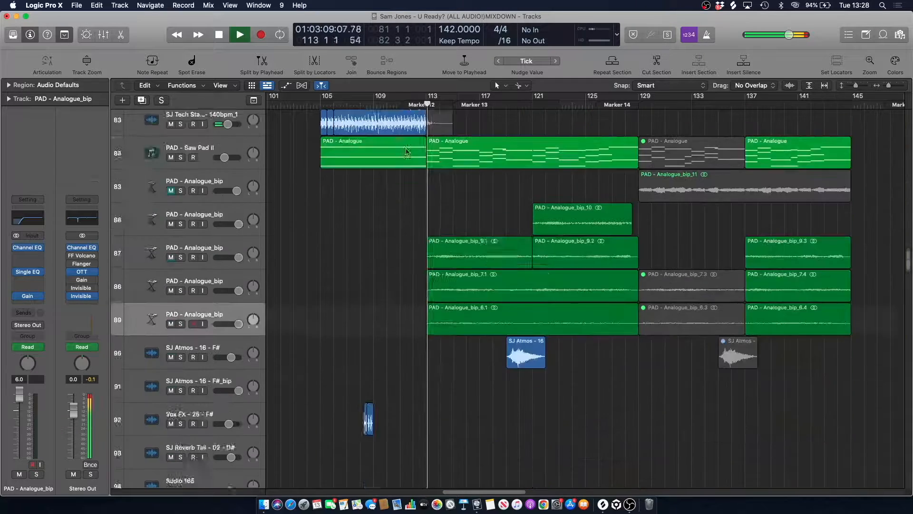
pyautogui.scroll(-12, 406, 152)
pyautogui.press('space')
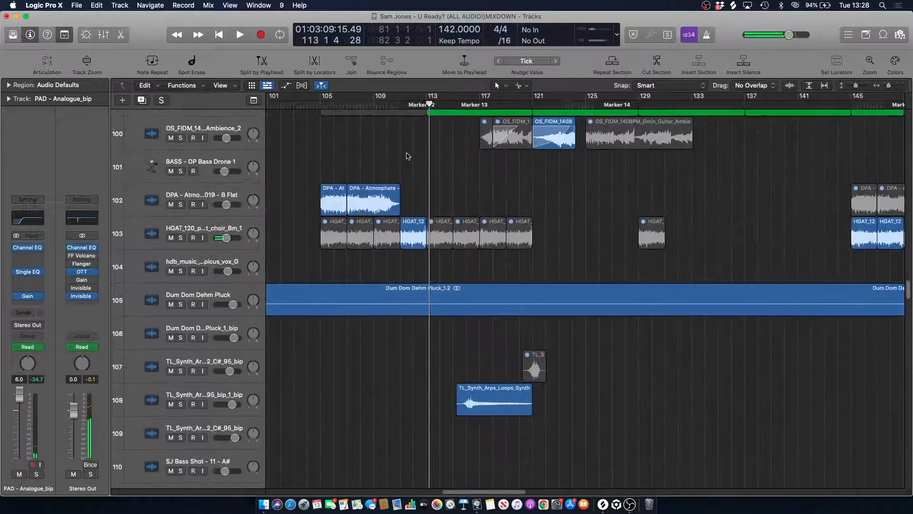
# - Solo the HGAT choir track 103, play it from bar 111 to about bar 114, then stop and clear the solo
pyautogui.click(400, 105)
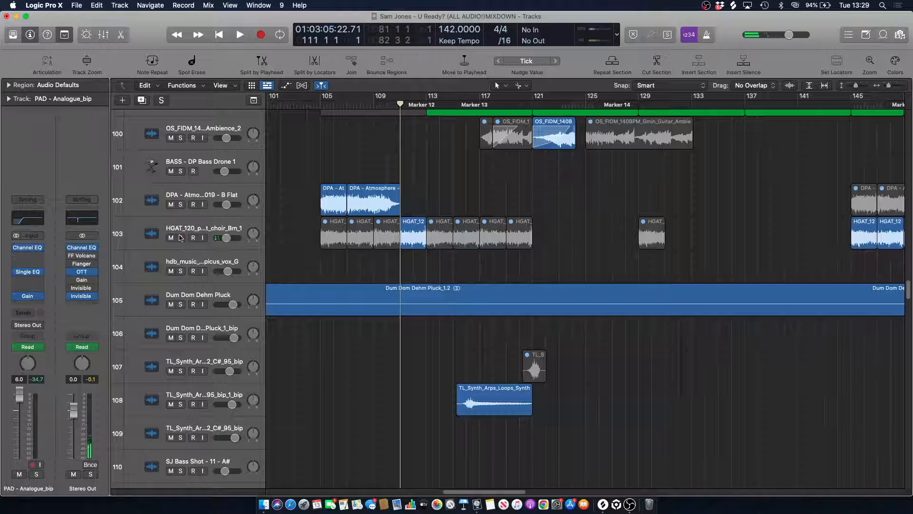
pyautogui.click(180, 238)
pyautogui.press('space')
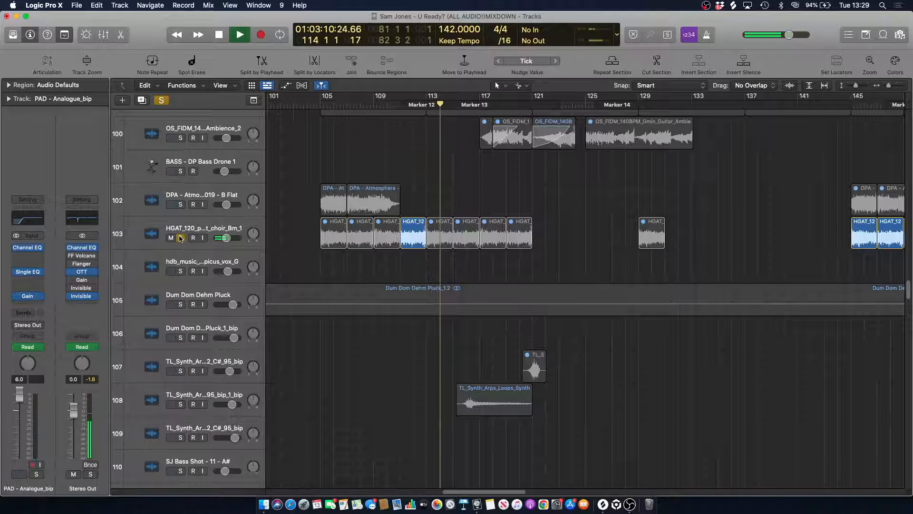
pyautogui.press('space')
pyautogui.click(180, 238)
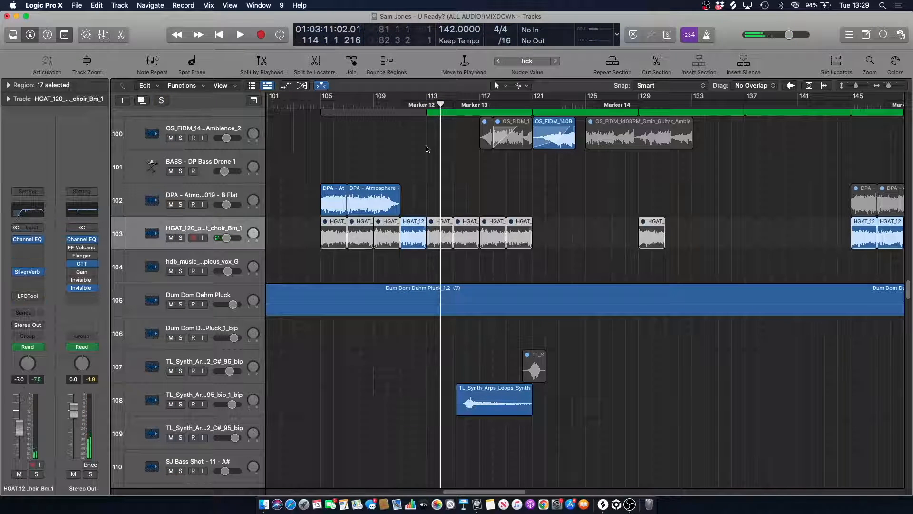
# - Play the full mix from bar 111 while examining the atmosphere, kick and bass tracks, then stop near bar 113
pyautogui.click(399, 105)
pyautogui.scroll(-3, 410, 164)
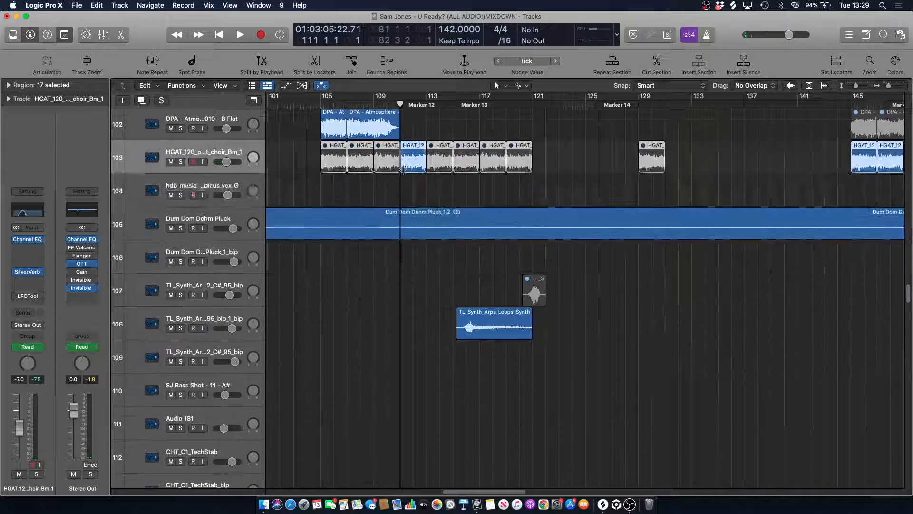
pyautogui.scroll(5, 404, 171)
pyautogui.press('space')
pyautogui.scroll(15, 404, 176)
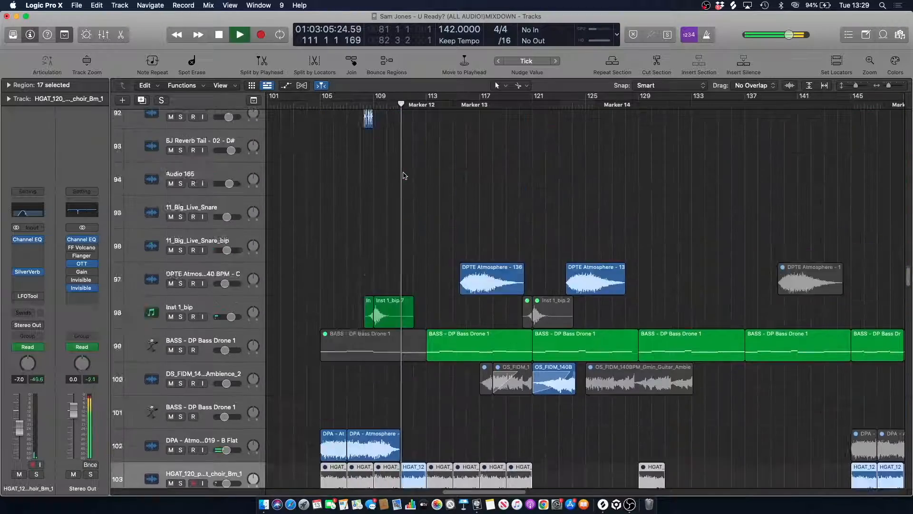
pyautogui.scroll(15, 402, 198)
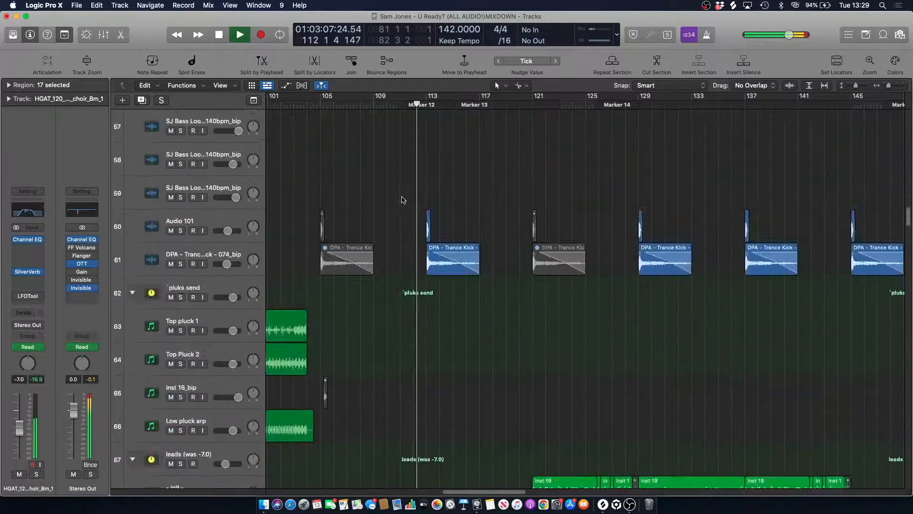
pyautogui.scroll(10, 402, 201)
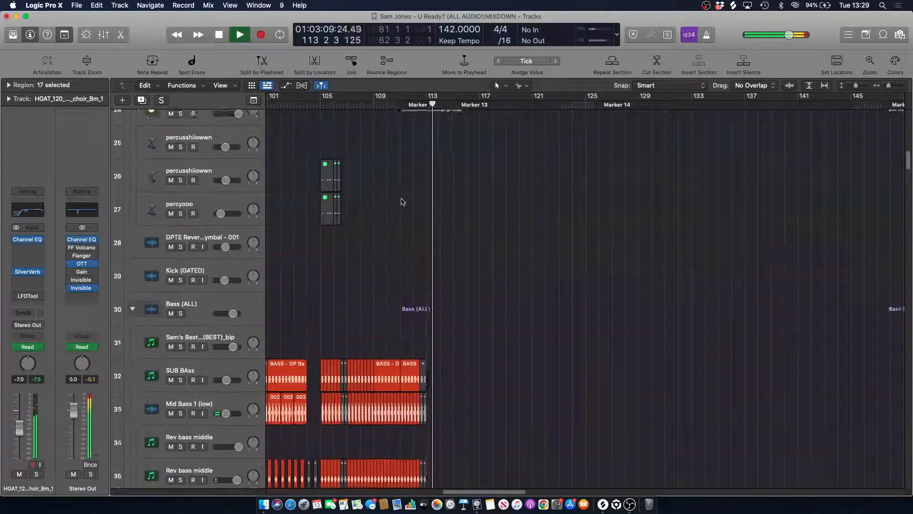
pyautogui.press('space')
# - Solo Audio 128 on track 134 and play its vocal regions from bar 110, then stop and clear the solo
pyautogui.moveTo(909, 143); pyautogui.dragTo(902, 339)
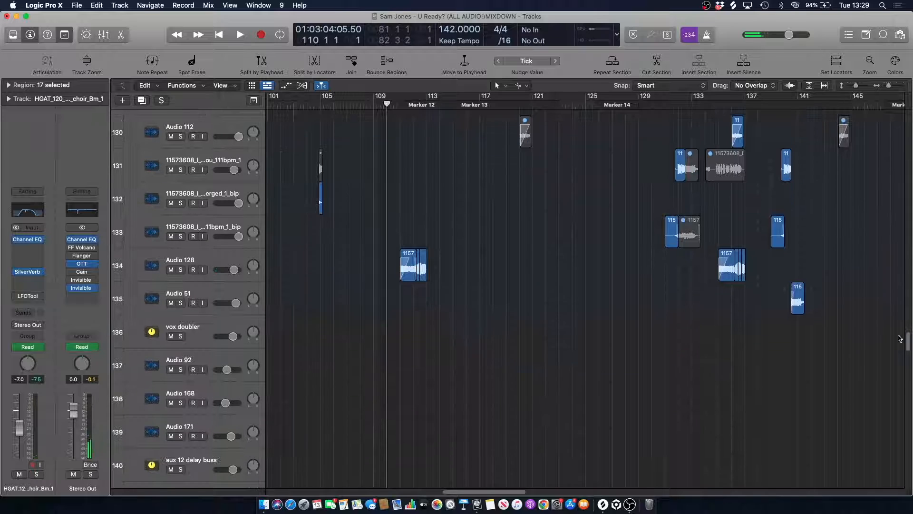
pyautogui.click(256, 270)
pyautogui.press('s')
pyautogui.press('space')
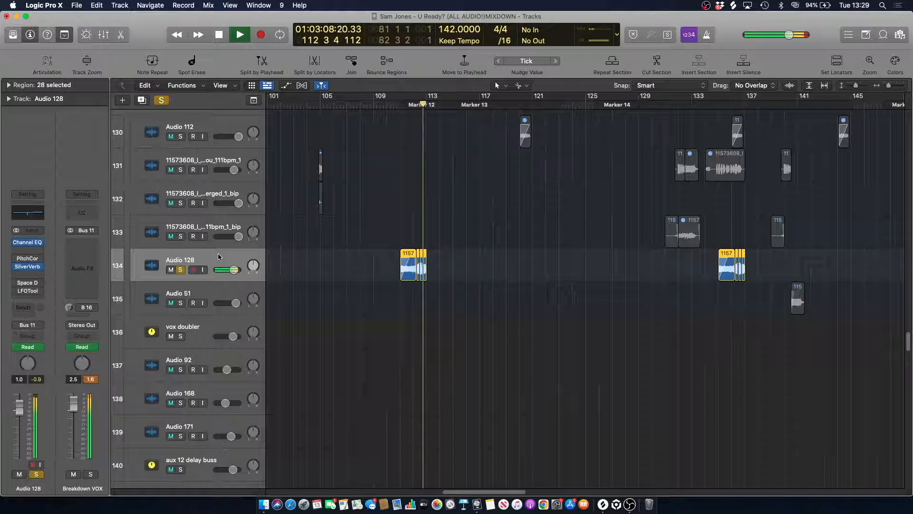
pyautogui.press('space')
pyautogui.click(181, 270)
# - Play the full mix from bar 112 while examining the FX, snare build, synth and ambient guitar tracks
pyautogui.click(417, 168)
pyautogui.click(413, 105)
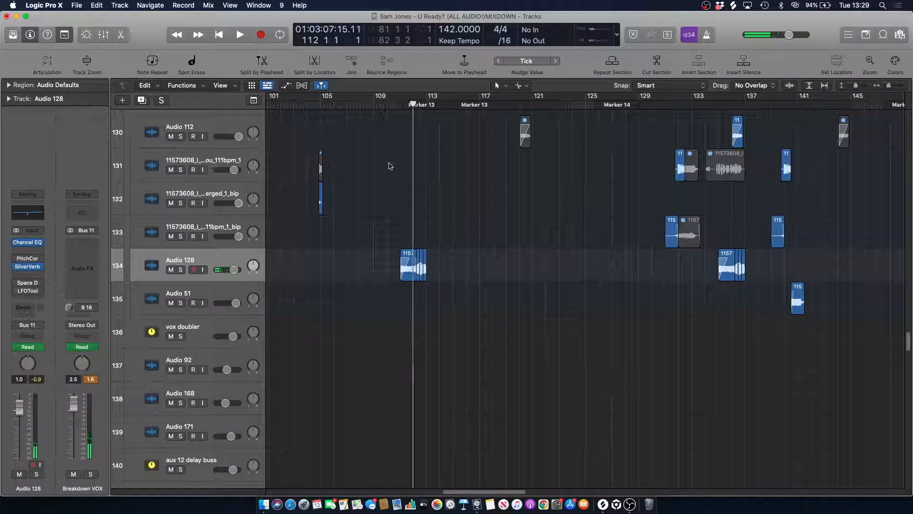
pyautogui.press('space')
pyautogui.scroll(-20, 397, 220)
pyautogui.scroll(-20, 397, 219)
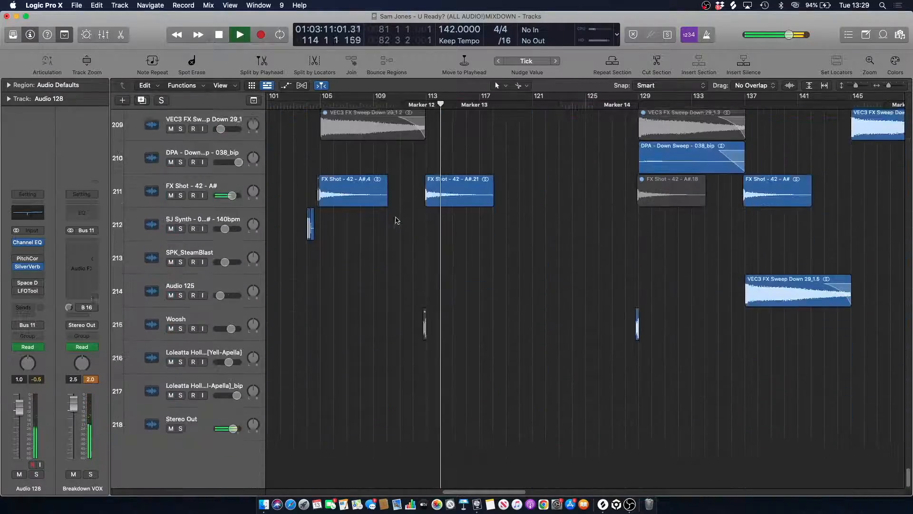
pyautogui.scroll(12, 398, 216)
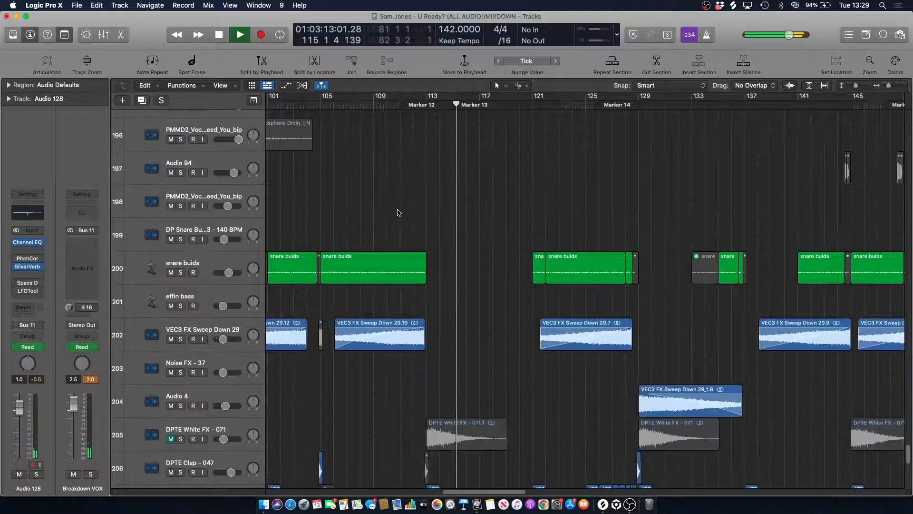
pyautogui.scroll(20, 398, 209)
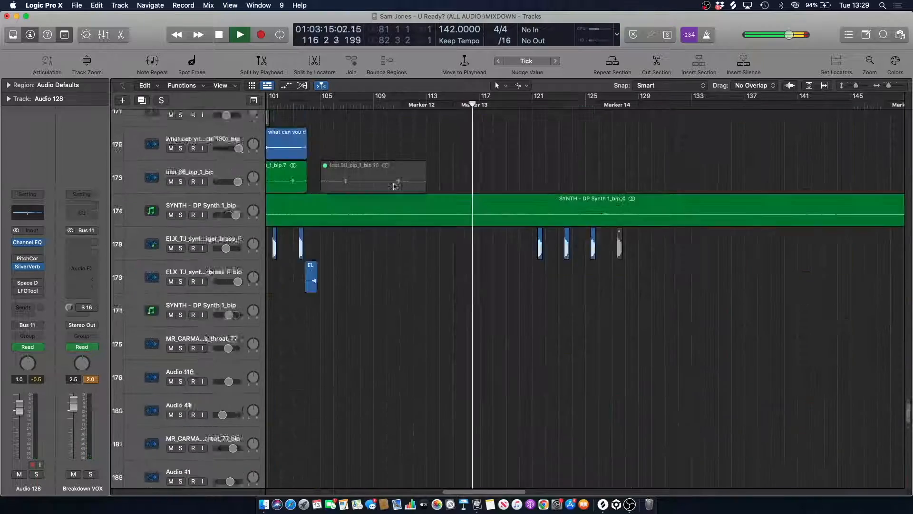
pyautogui.scroll(20, 394, 191)
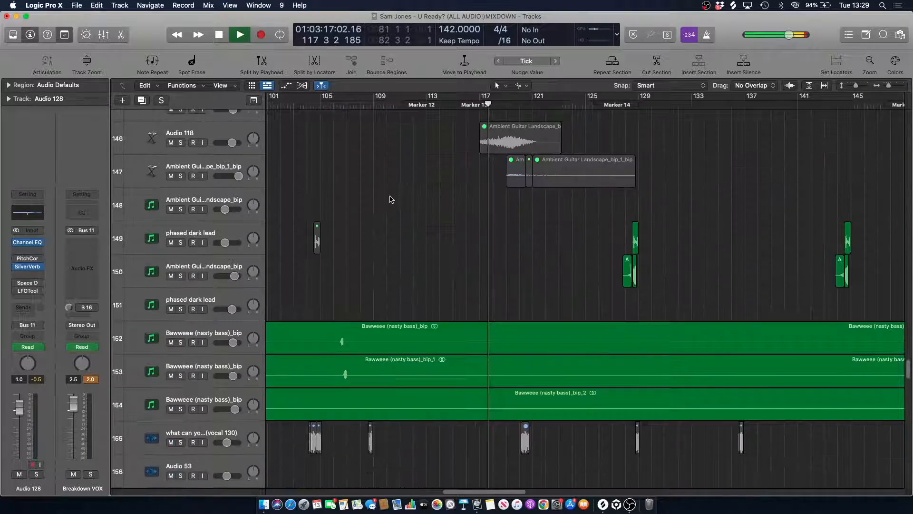
pyautogui.scroll(10, 391, 199)
# - Keep playing while reviewing the crash cymbal, sweep and tech stab tracks, then stop with the playhead near bar 119
pyautogui.scroll(-20, 392, 198)
pyautogui.scroll(-20, 390, 199)
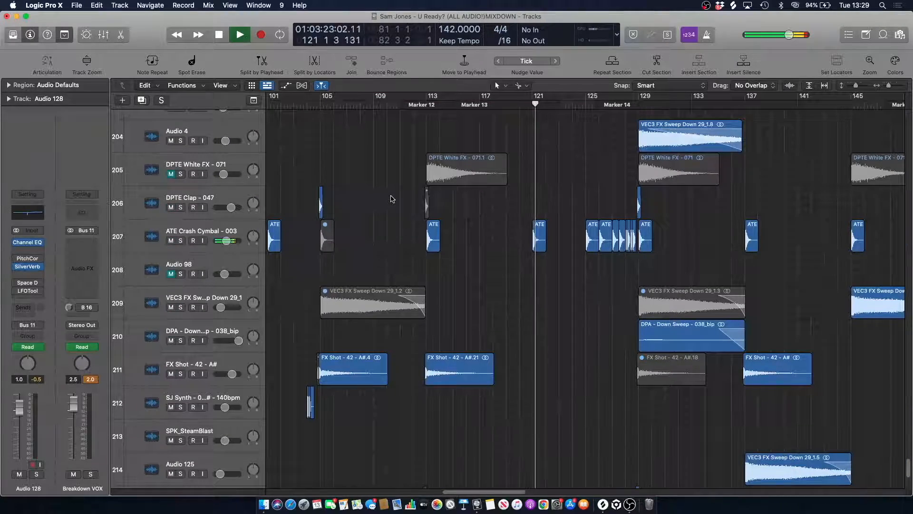
pyautogui.scroll(17, 515, 192)
pyautogui.scroll(20, 514, 192)
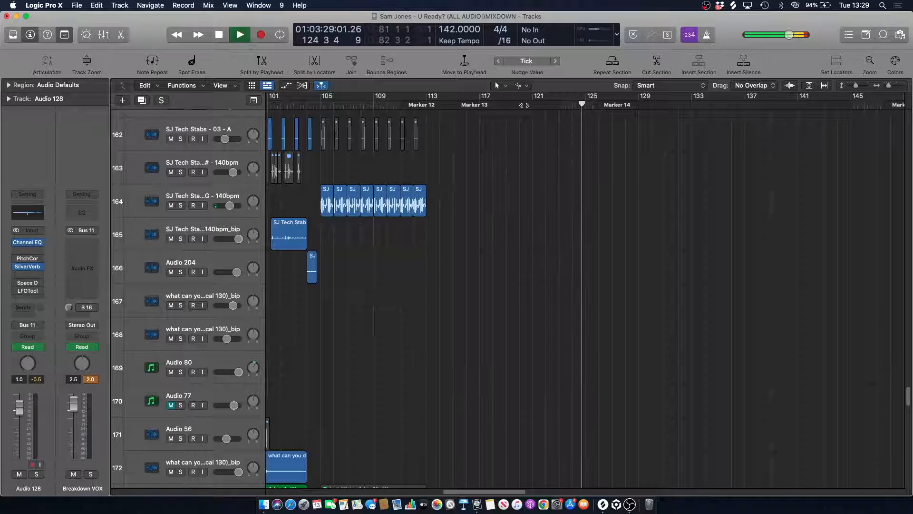
pyautogui.click(519, 100)
pyautogui.press('space')
# - Solo BASS - DP Bass Drone 1 track 99, inspect its bar 113 region's notes in the Piano Roll, then close it and clear the solo
pyautogui.scroll(20, 497, 191)
pyautogui.scroll(20, 497, 200)
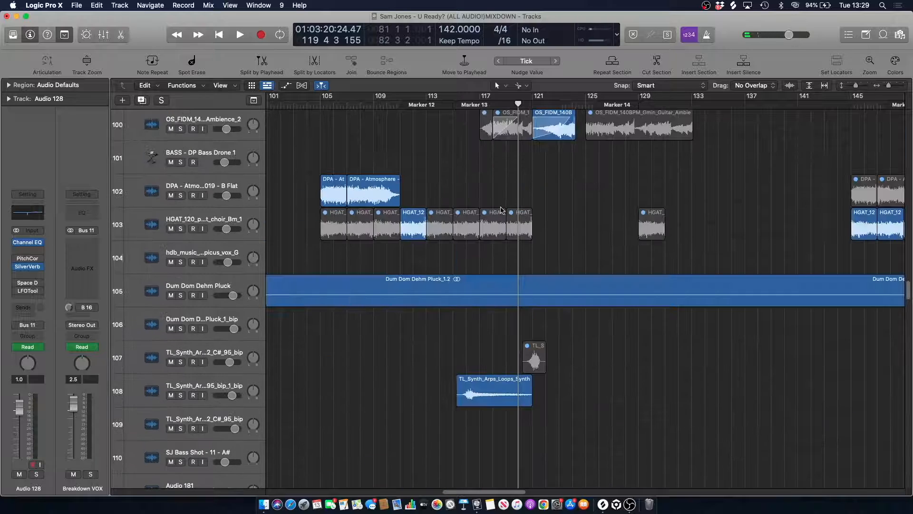
pyautogui.scroll(3, 500, 199)
pyautogui.scroll(5, 490, 137)
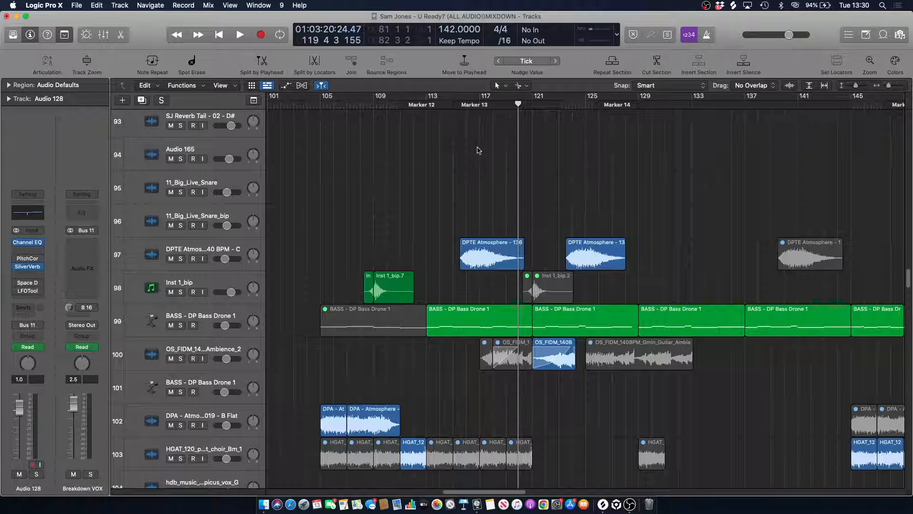
pyautogui.scroll(-2, 479, 150)
pyautogui.click(421, 105)
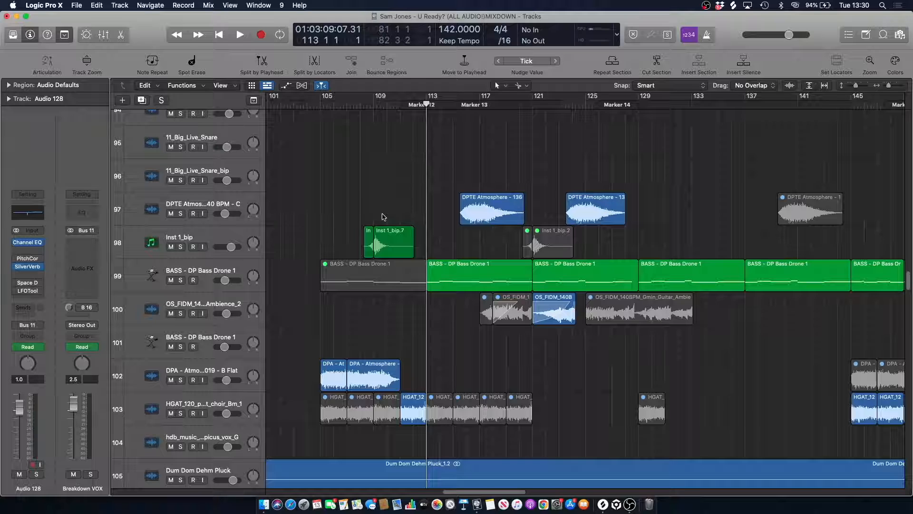
pyautogui.click(203, 272)
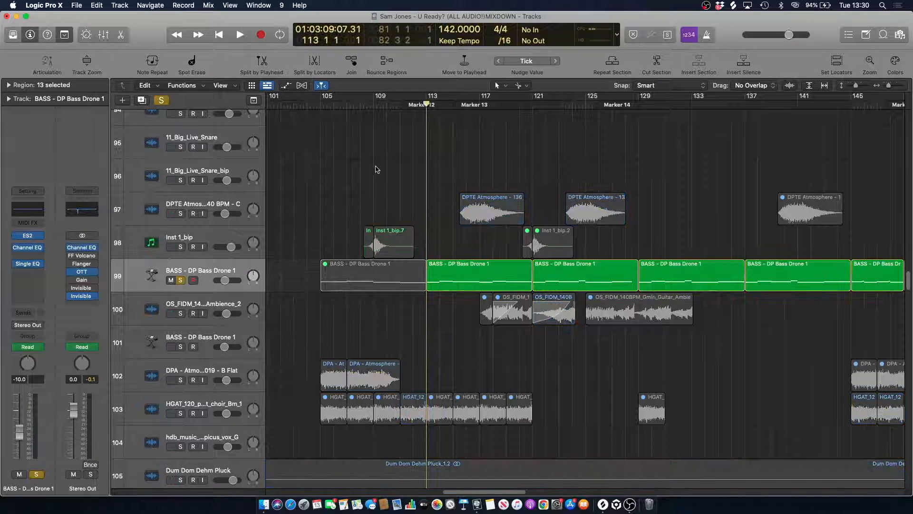
pyautogui.doubleClick(459, 265)
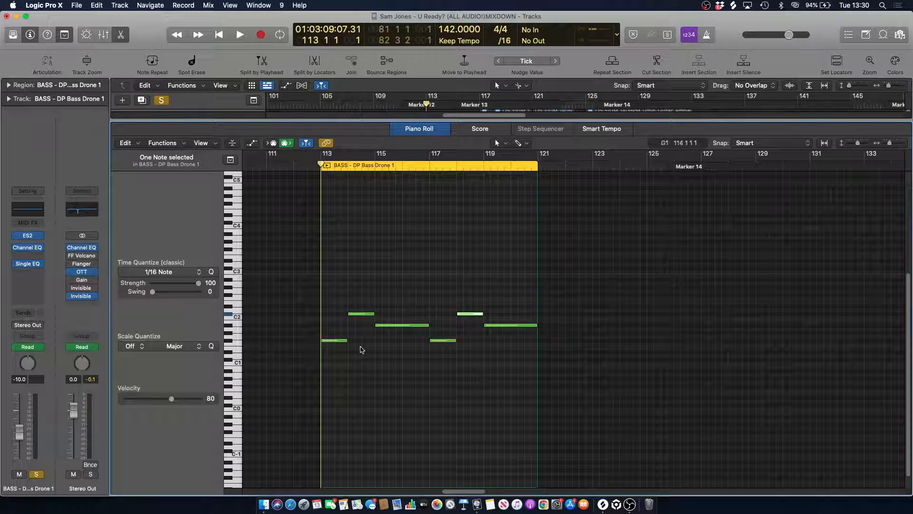
pyautogui.click(123, 34)
pyautogui.click(161, 101)
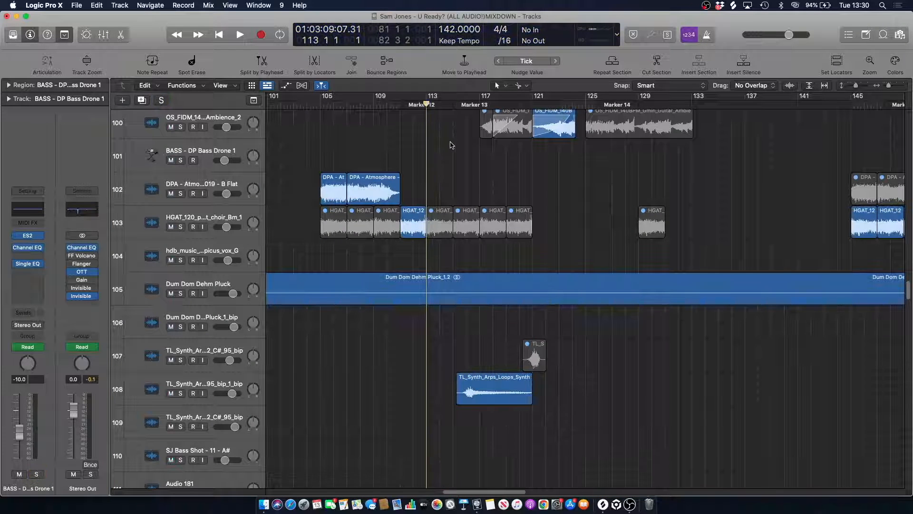
# - Play the full mix from bar 113 and briefly solo the DPTE Atmosphere track 97 when its region starts
pyautogui.press('space')
pyautogui.scroll(10, 452, 145)
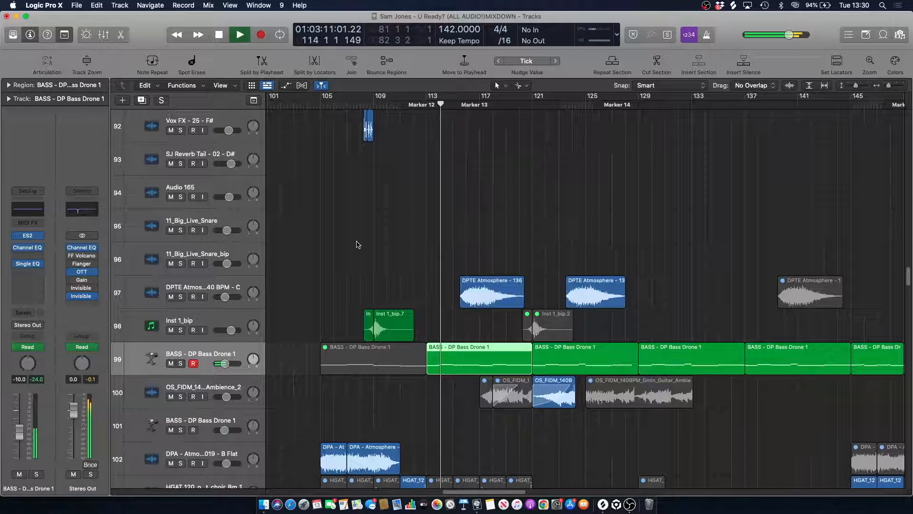
pyautogui.click(359, 245)
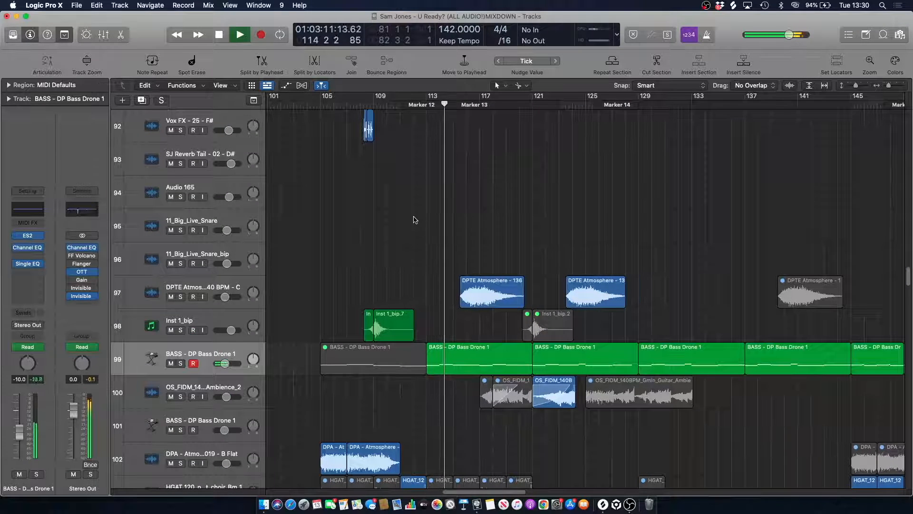
pyautogui.click(181, 297)
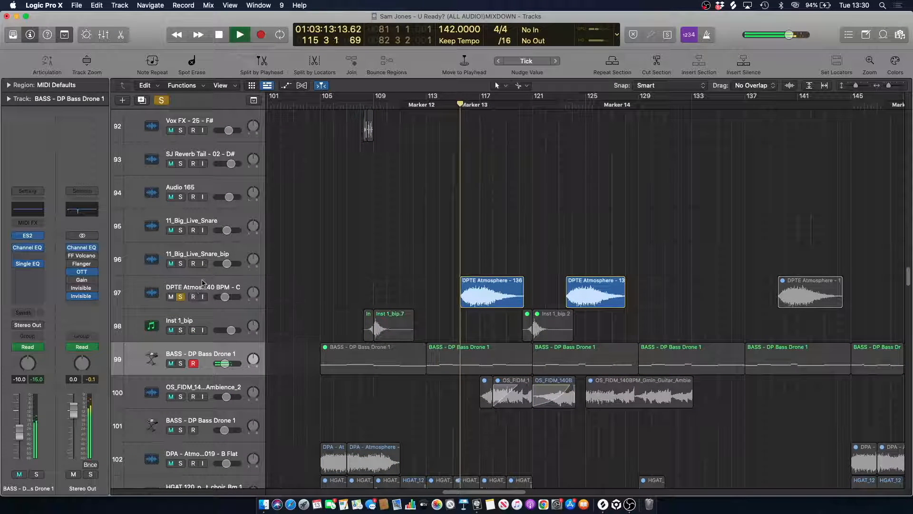
pyautogui.click(181, 297)
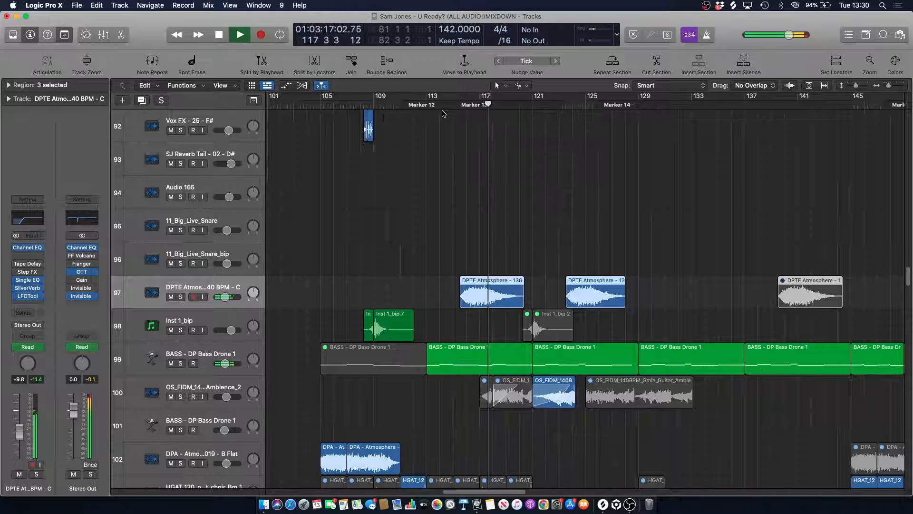
# - Review the pad and percussion tracks, stopping playback near bar 120, and go to the leads (was -7.0) group
pyautogui.scroll(10, 447, 113)
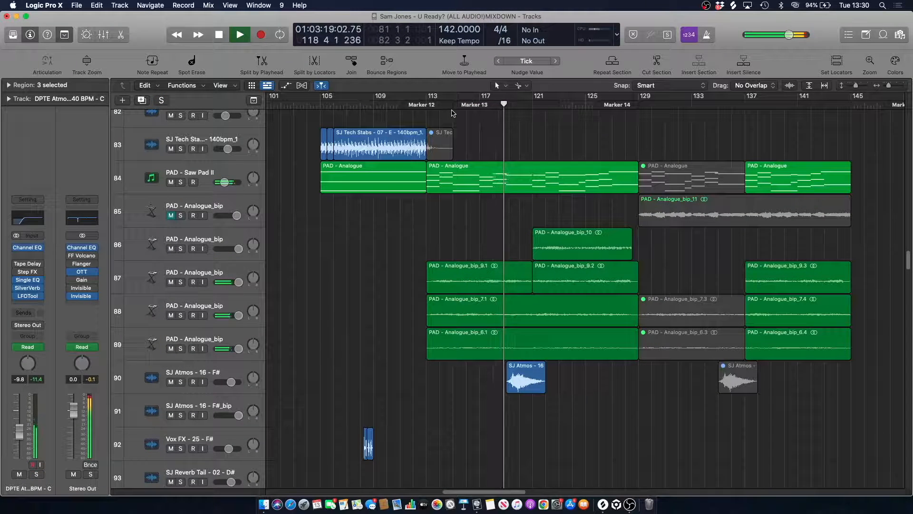
pyautogui.scroll(15, 453, 122)
pyautogui.scroll(17, 454, 133)
pyautogui.press('space')
pyautogui.scroll(20, 454, 137)
pyautogui.scroll(13, 425, 117)
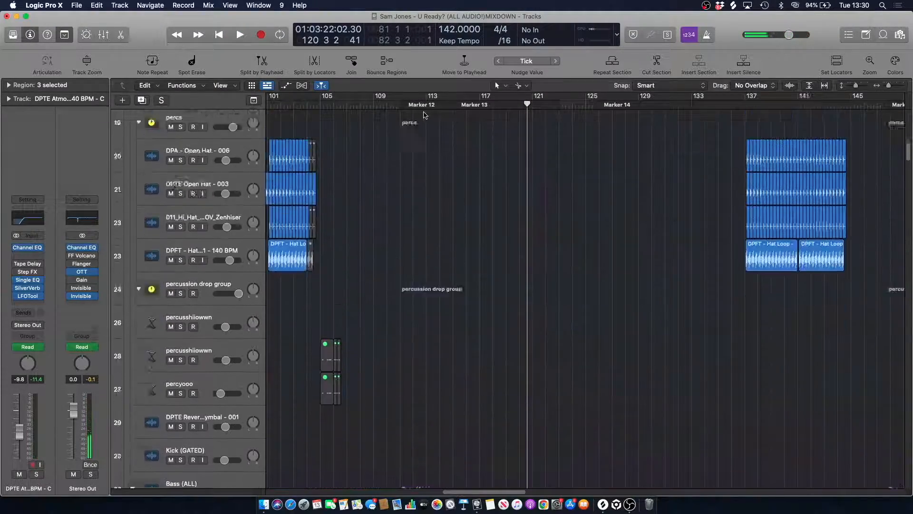
pyautogui.scroll(-13, 495, 175)
pyautogui.scroll(-20, 495, 175)
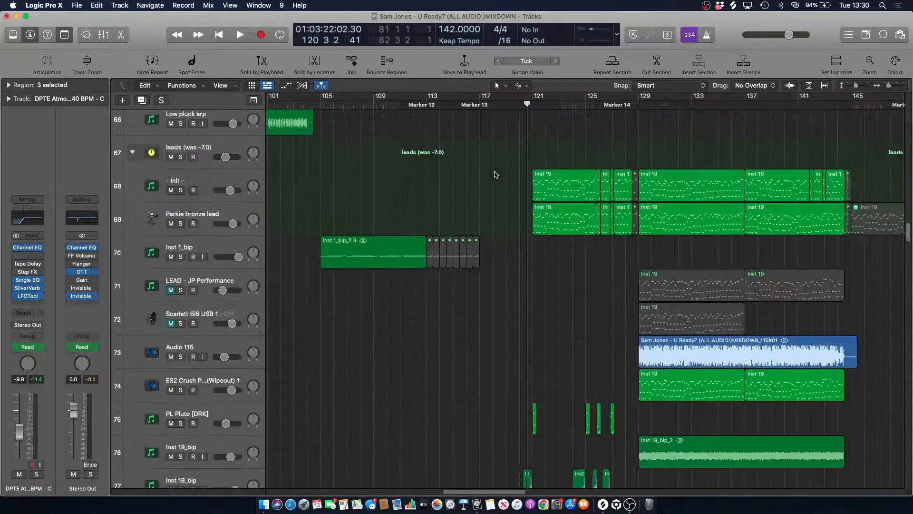
# - Solo the - Init - lead track 68 in the leads group and play it from bar 121
pyautogui.scroll(-3, 496, 175)
pyautogui.scroll(3, 497, 172)
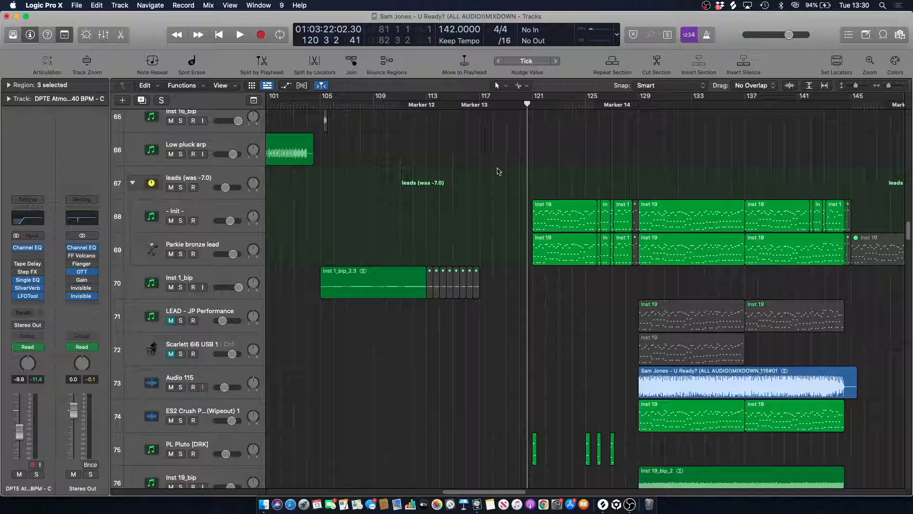
pyautogui.click(203, 210)
pyautogui.press('s')
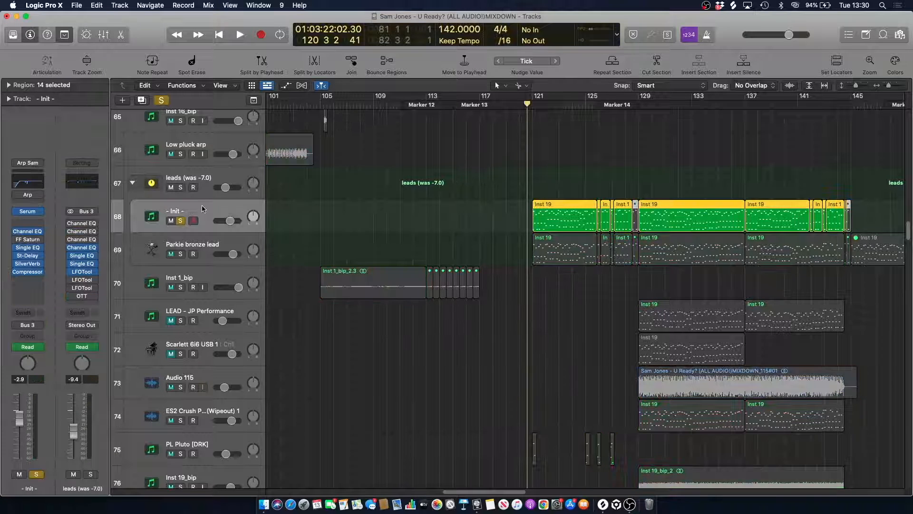
pyautogui.click(538, 101)
pyautogui.press('space')
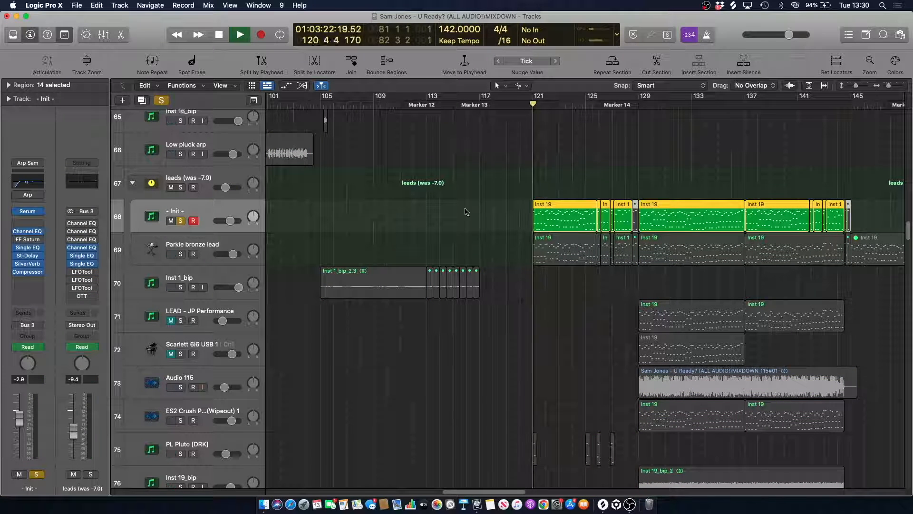
pyautogui.click(465, 201)
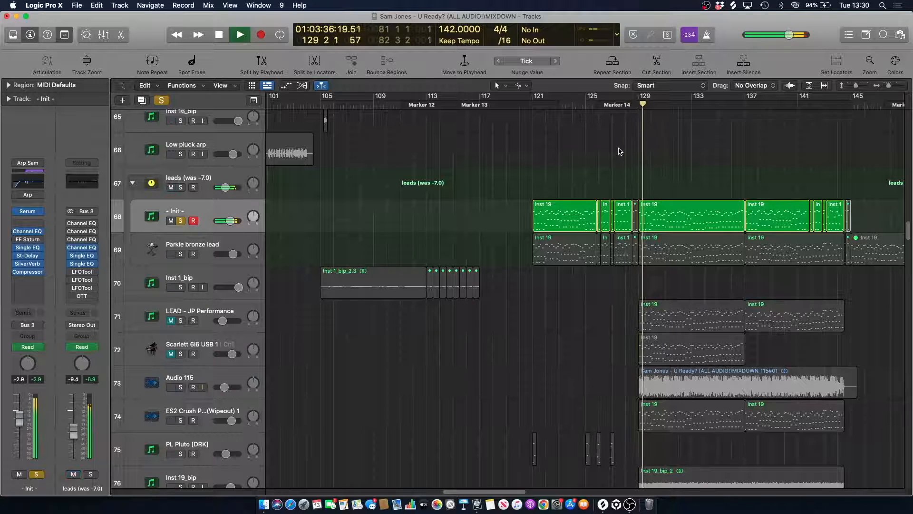
# - Inspect the notes of the - Init - track's bar 129 region in the Piano Roll during playback, then close the editor
pyautogui.doubleClick(662, 219)
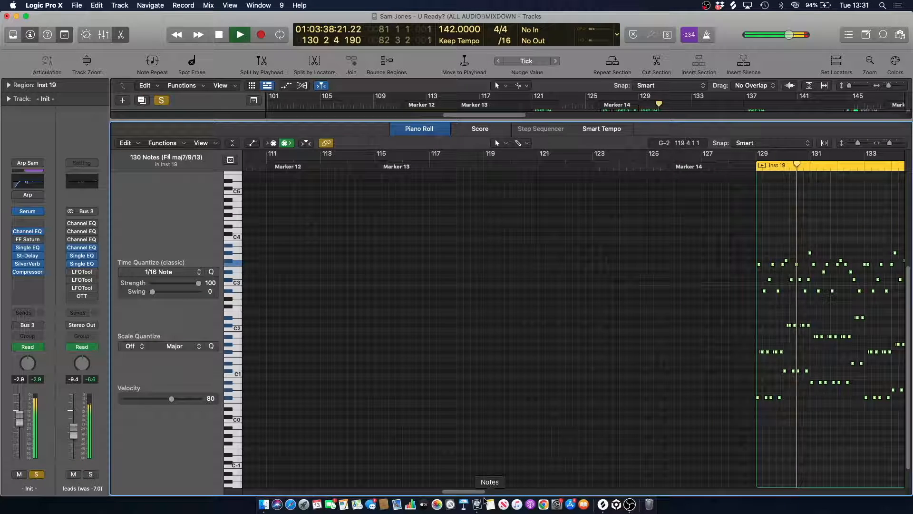
pyautogui.moveTo(469, 491); pyautogui.dragTo(500, 495)
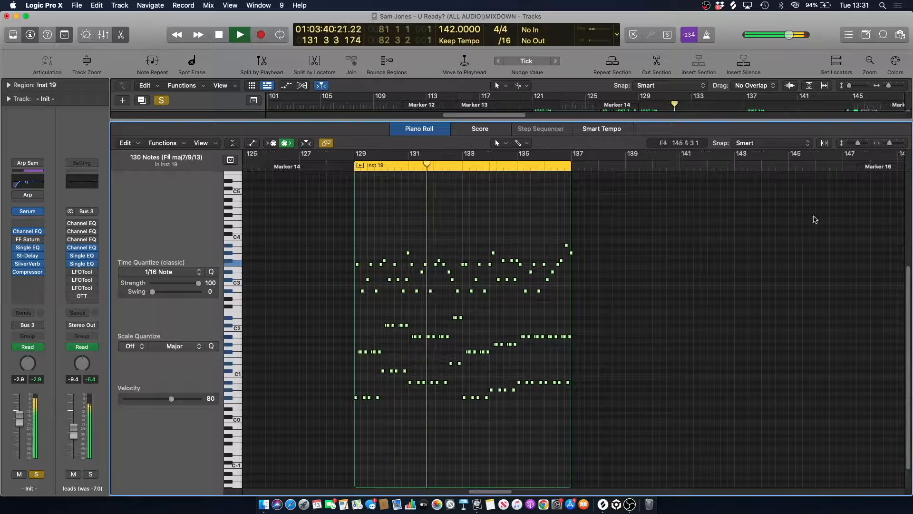
pyautogui.moveTo(889, 143); pyautogui.dragTo(894, 147)
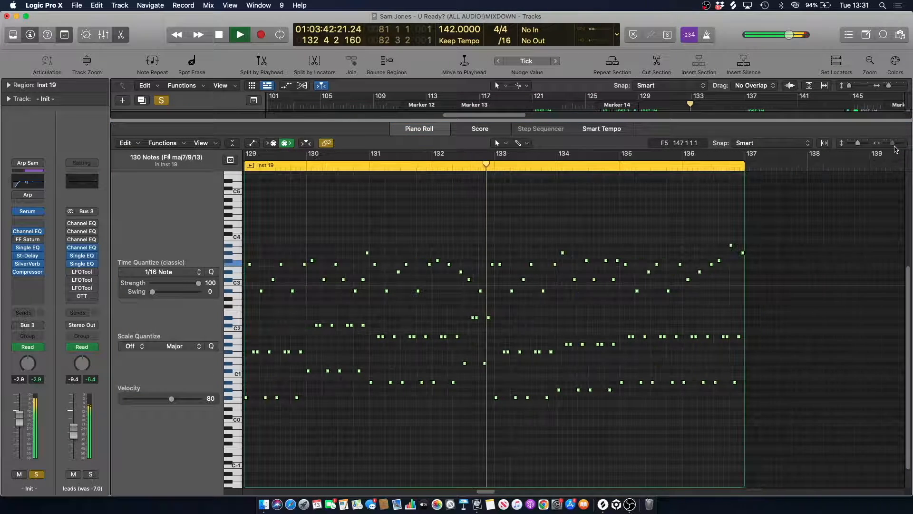
pyautogui.click(697, 220)
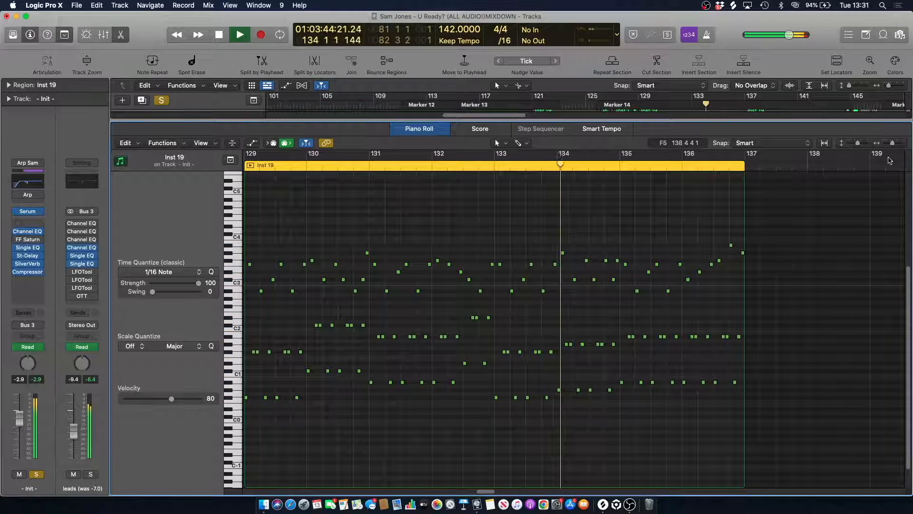
pyautogui.moveTo(893, 144); pyautogui.dragTo(891, 143)
pyautogui.click(511, 228)
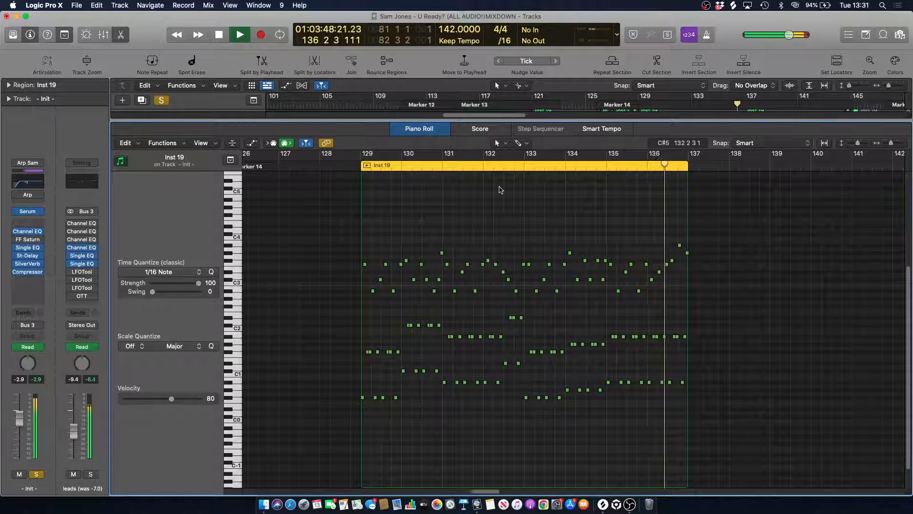
pyautogui.click(119, 35)
pyautogui.scroll(5, 618, 176)
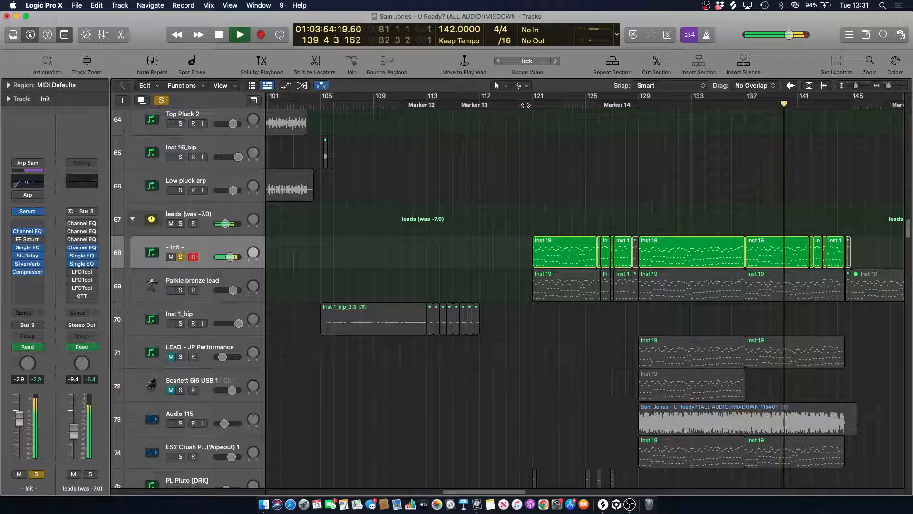
# - Stop playback, clear the - Init - track's solo and place the playhead at bar 121
pyautogui.press('space')
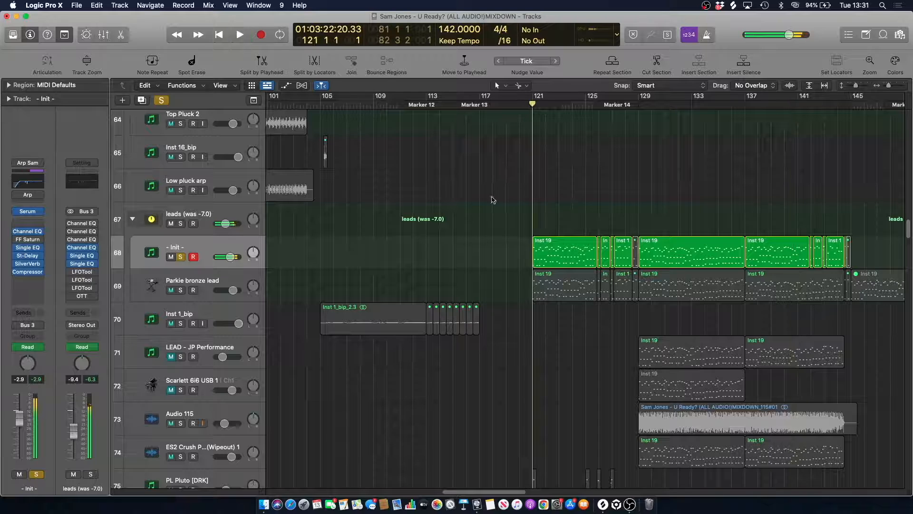
pyautogui.click(180, 257)
pyautogui.click(182, 249)
pyautogui.click(458, 191)
pyautogui.click(507, 104)
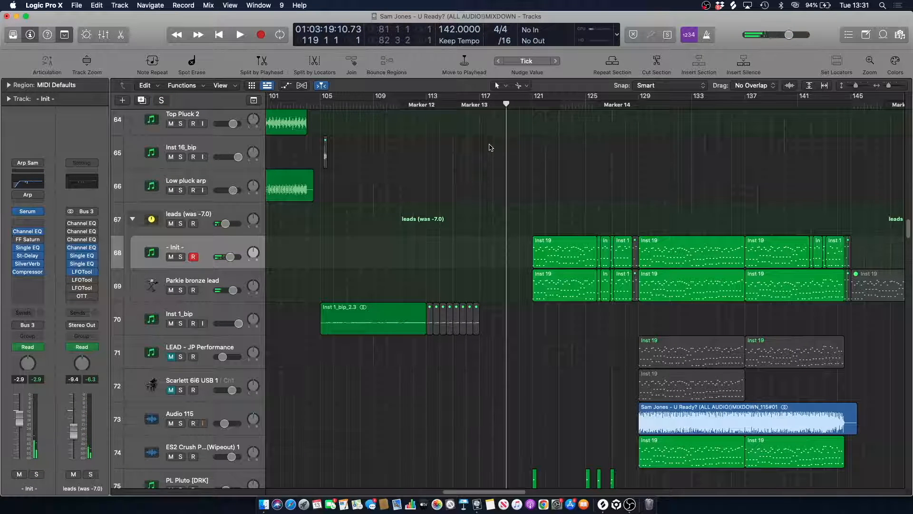
pyautogui.click(532, 103)
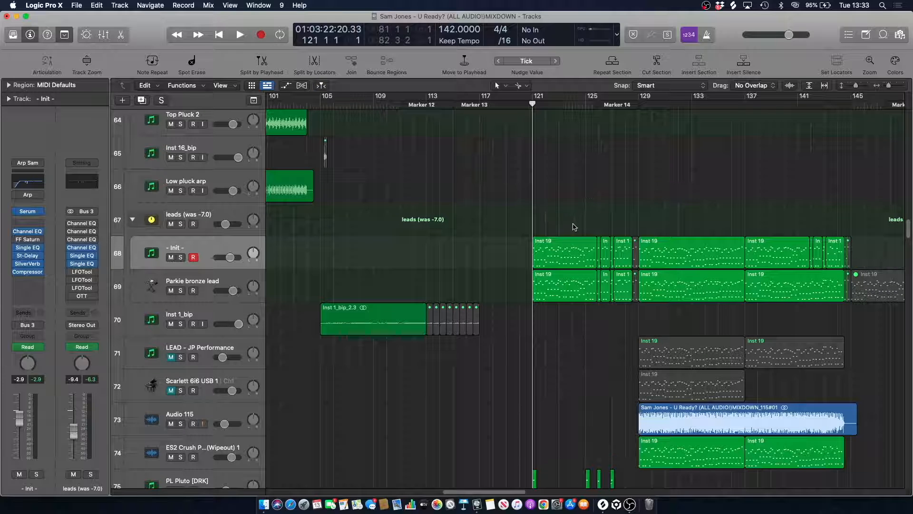
# - Examine the notes of the - Init - track's bar 121 region in the Piano Roll, then return to the leads tracks
pyautogui.doubleClick(561, 255)
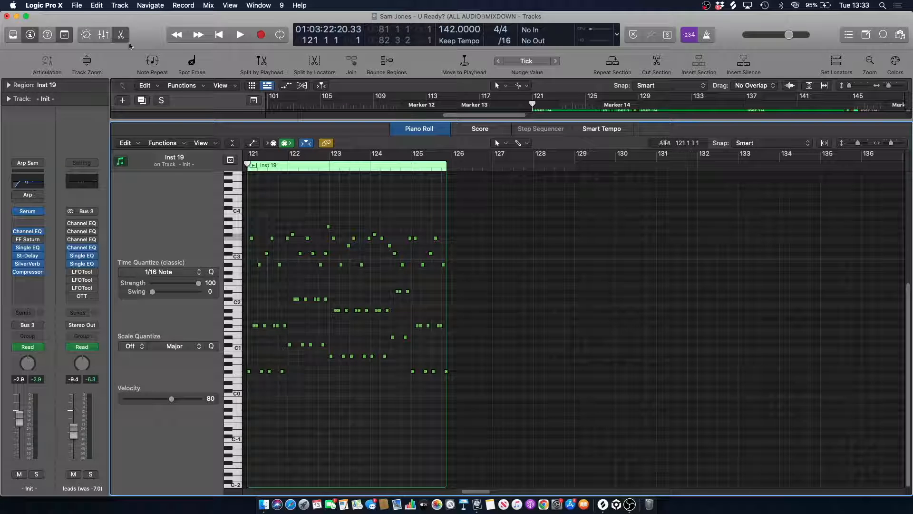
pyautogui.click(122, 32)
pyautogui.scroll(4, 544, 172)
pyautogui.click(500, 144)
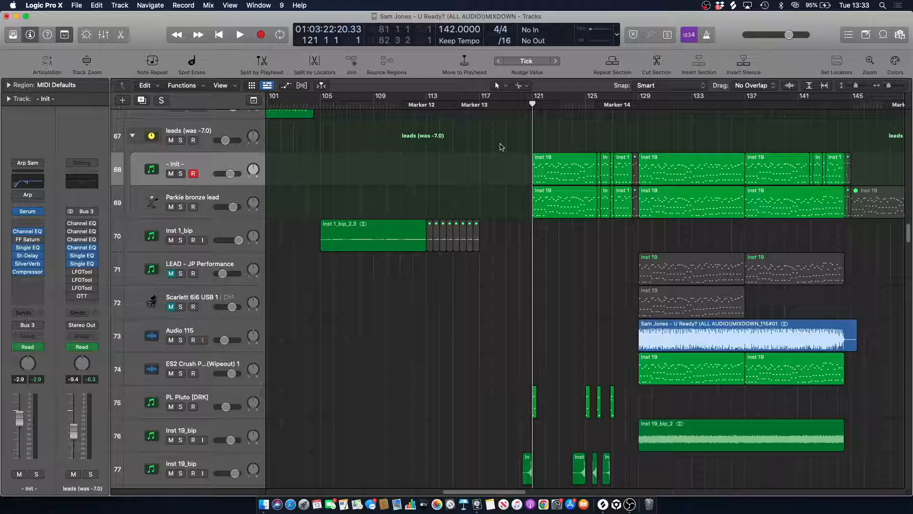
pyautogui.doubleClick(560, 169)
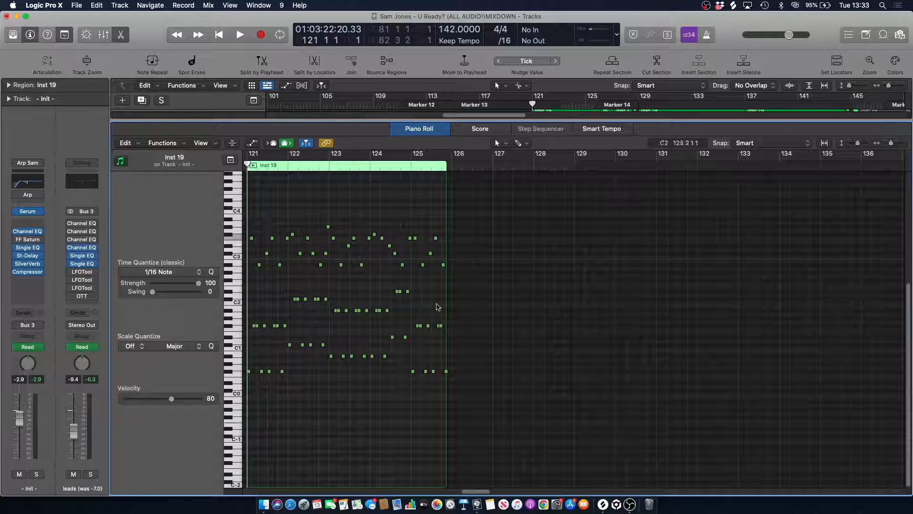
pyautogui.click(120, 35)
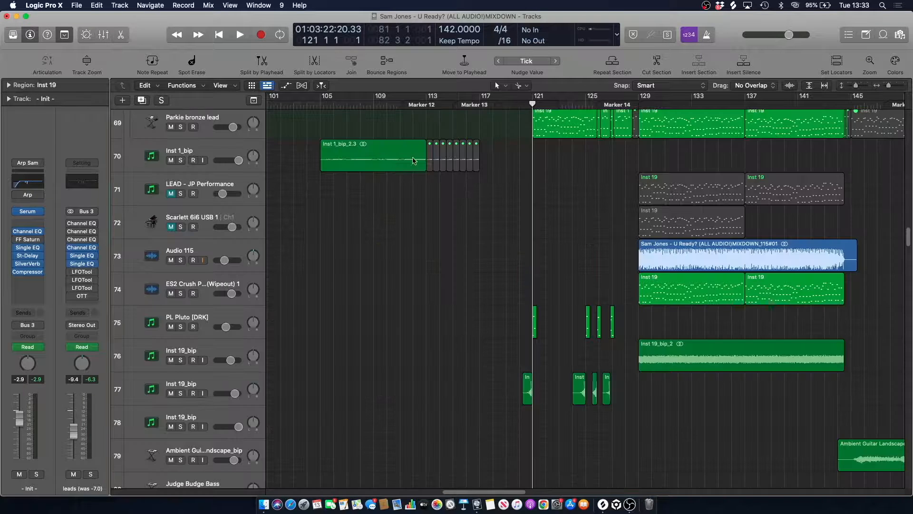
pyautogui.scroll(4, 508, 191)
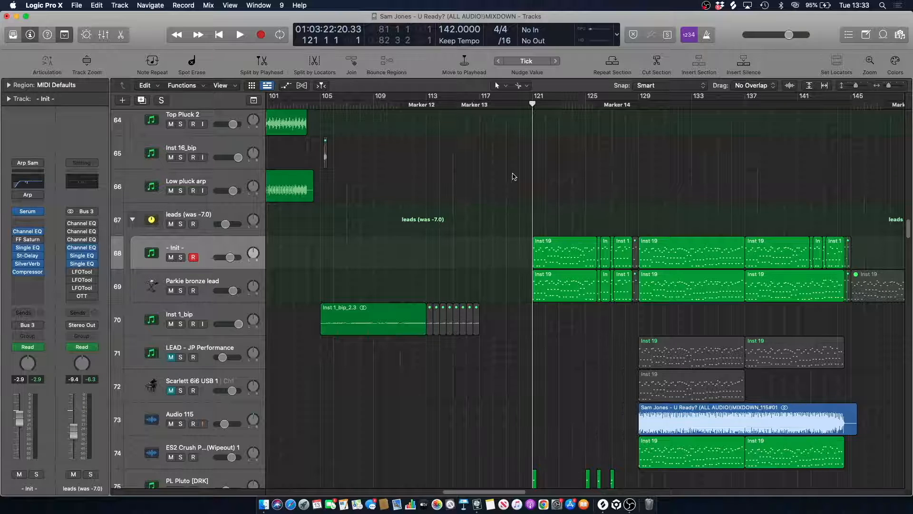
# - Solo PL Pluto [DRK] track 75 and Inst 19_bip track 77, play them through their fills from about bar 120, and stop
pyautogui.press(',')
pyautogui.scroll(-10, 447, 203)
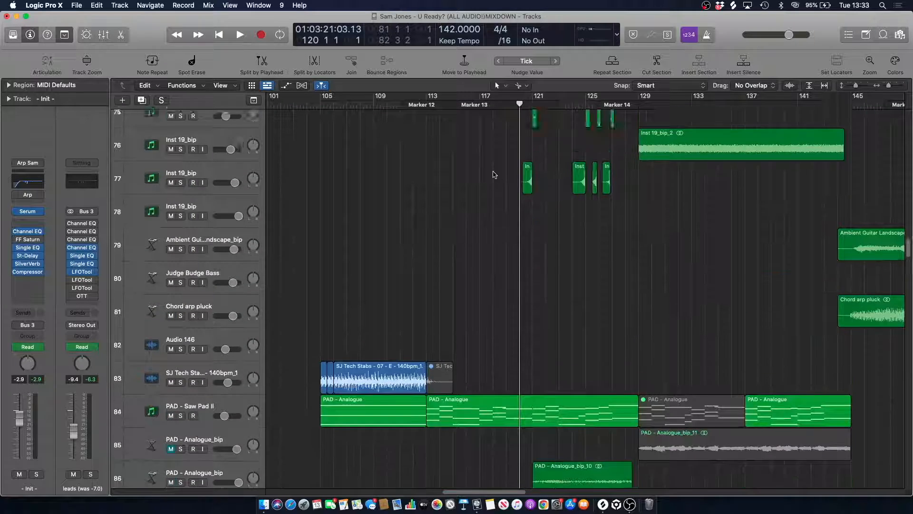
pyautogui.click(180, 327)
pyautogui.click(180, 260)
pyautogui.press('.')
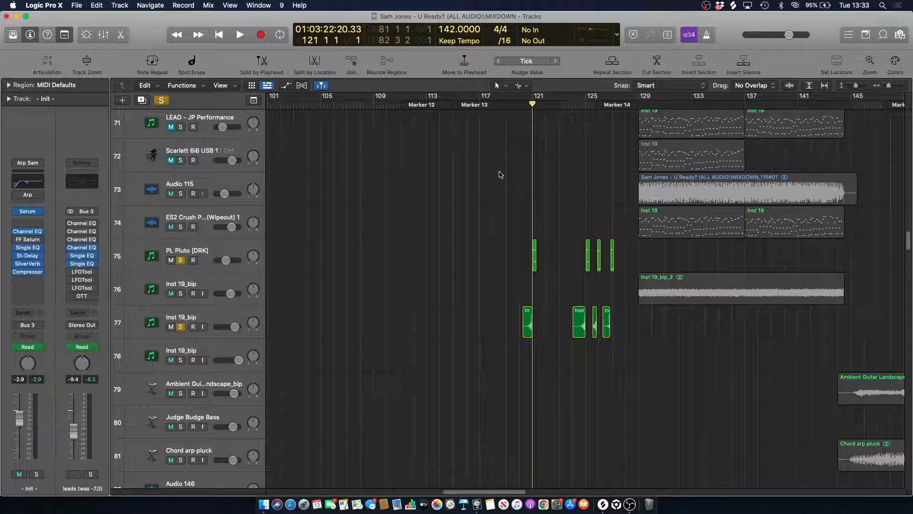
pyautogui.press(',')
pyautogui.press('space')
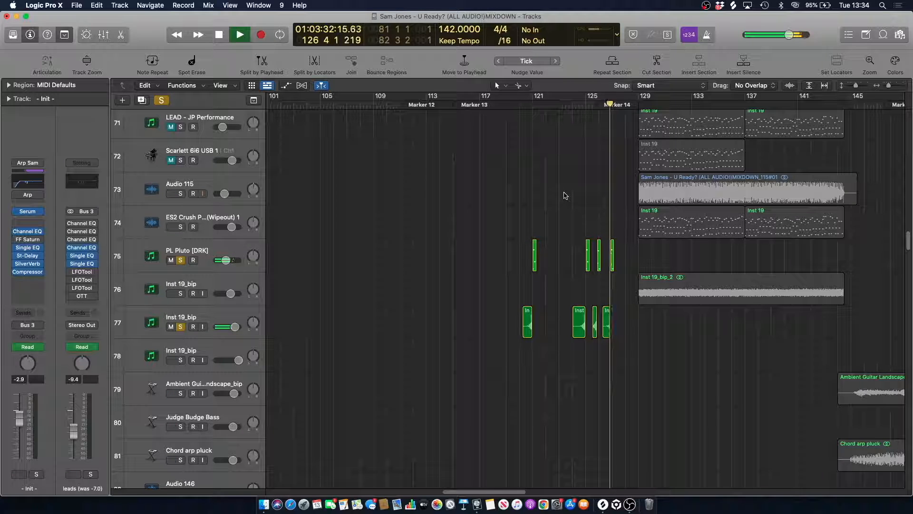
pyautogui.press('space')
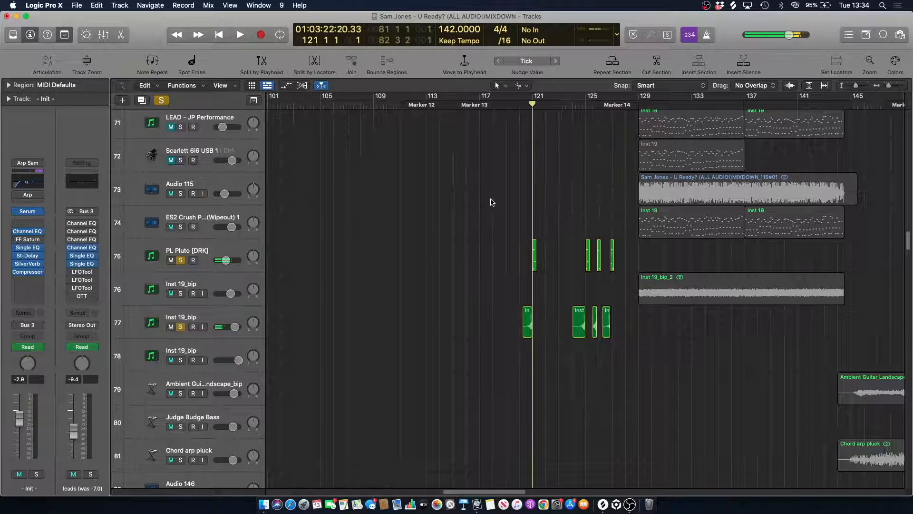
# - Unsolo Inst 19_bip track 77, view PL Pluto [DRK]'s Serum patch in the Plucked preset list, and close the plug-in
pyautogui.click(181, 327)
pyautogui.click(211, 251)
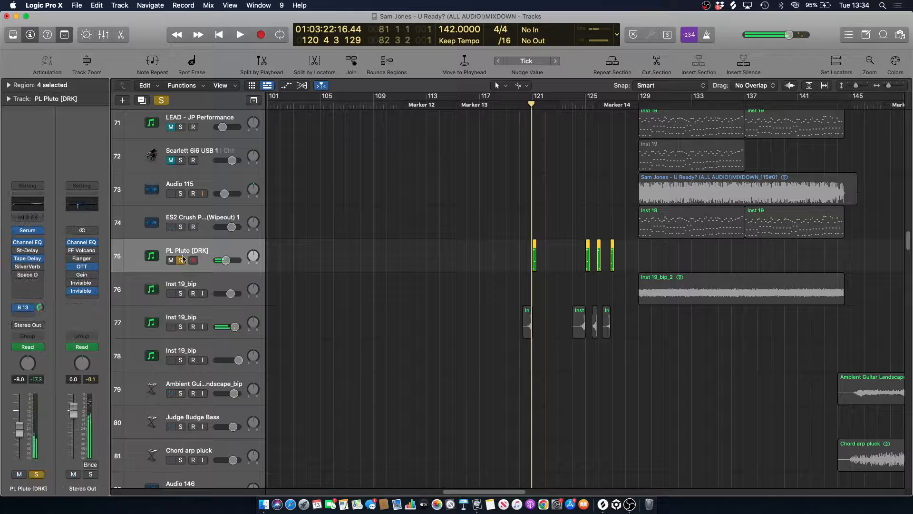
pyautogui.click(25, 230)
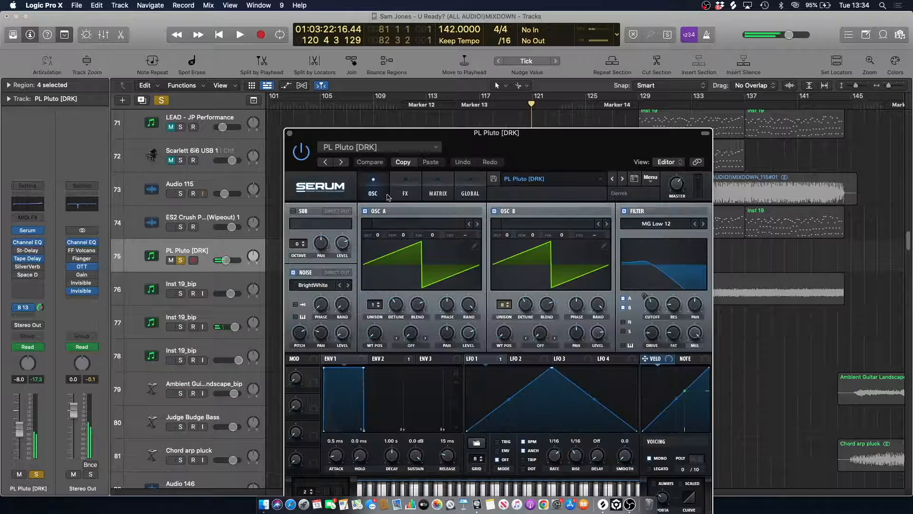
pyautogui.click(530, 180)
pyautogui.moveTo(537, 344)
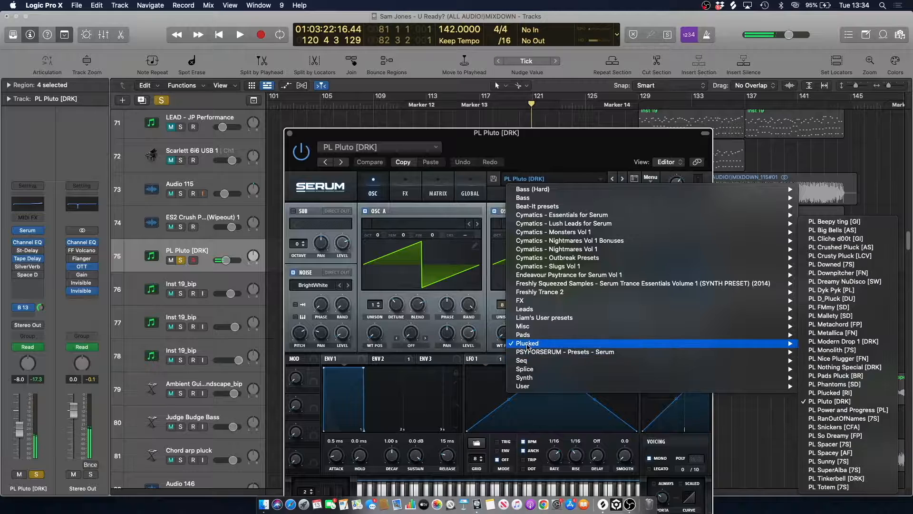
pyautogui.click(462, 112)
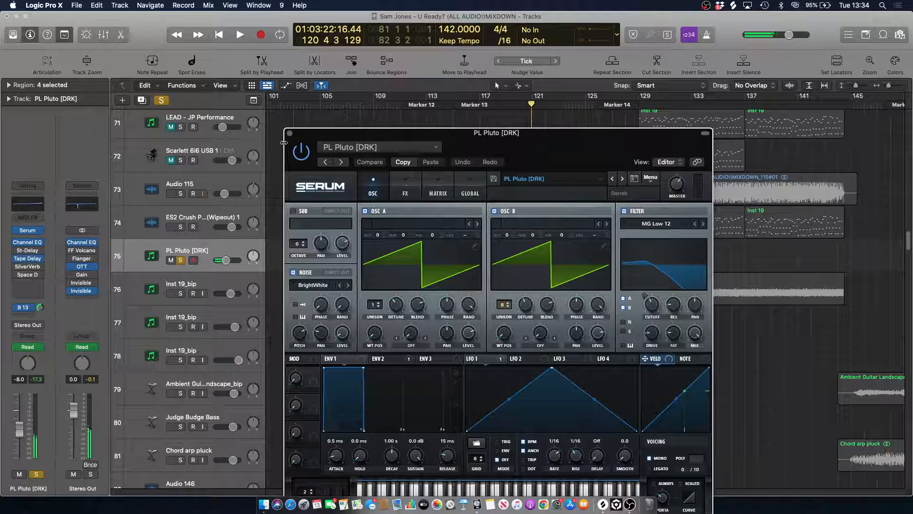
pyautogui.click(290, 134)
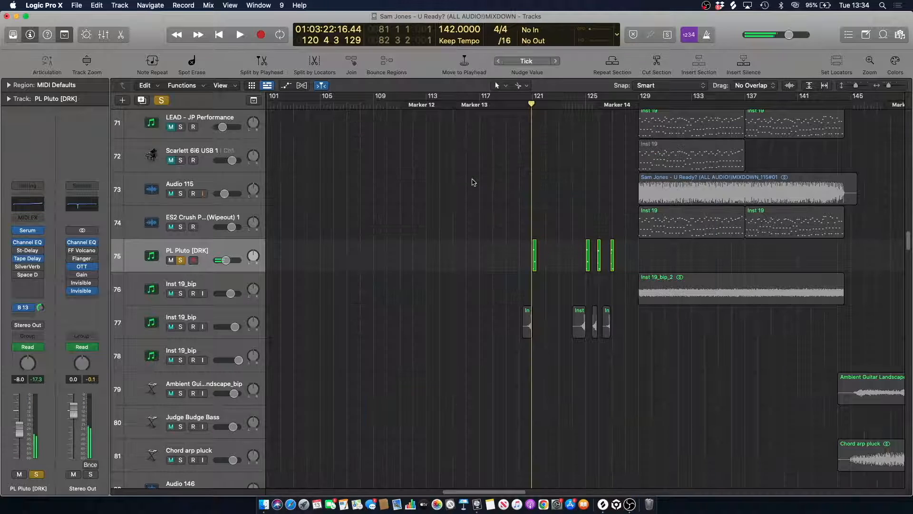
# - Inspect the notes of PL Pluto [DRK]'s bar 121 region in the Piano Roll, close it and clear the solo
pyautogui.doubleClick(533, 250)
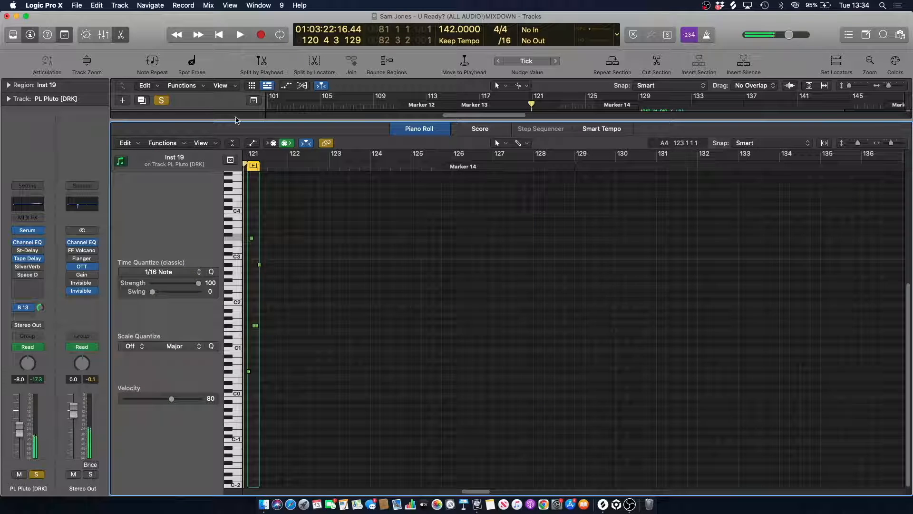
pyautogui.click(121, 34)
pyautogui.click(161, 100)
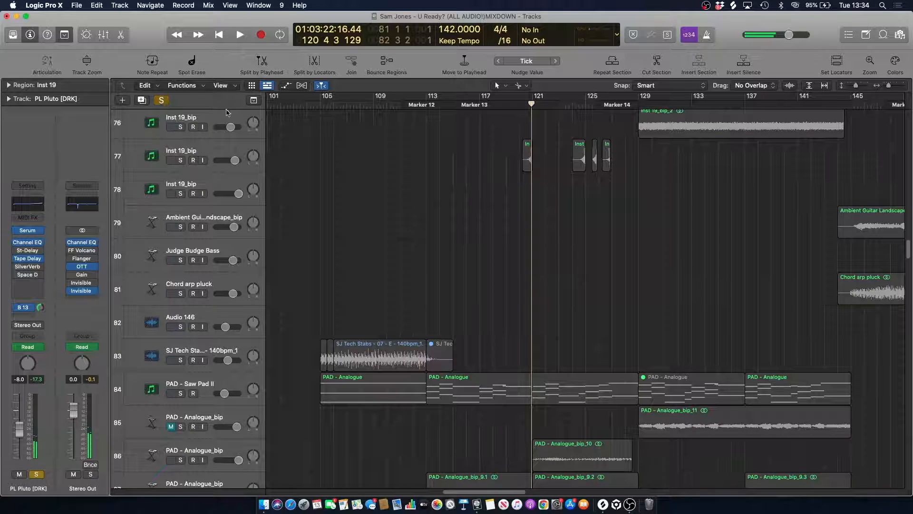
# - Play the full mix from about bar 120 while reviewing the tracks up to the kick FX and riser, stopping near bar 125
pyautogui.click(520, 102)
pyautogui.press('space')
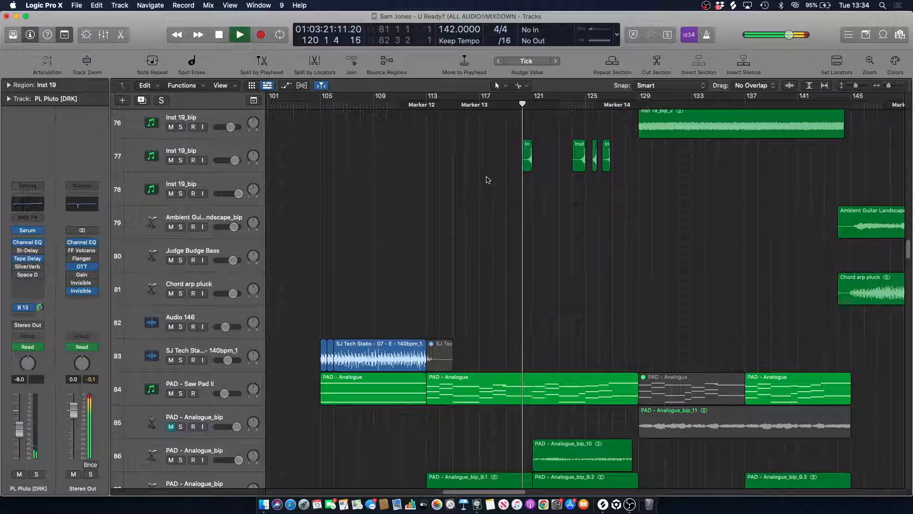
pyautogui.scroll(6, 490, 180)
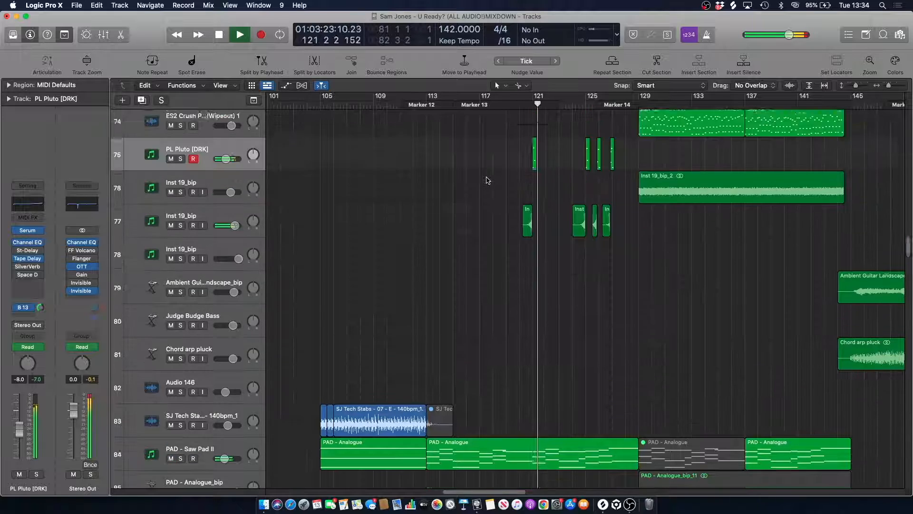
pyautogui.scroll(2, 497, 180)
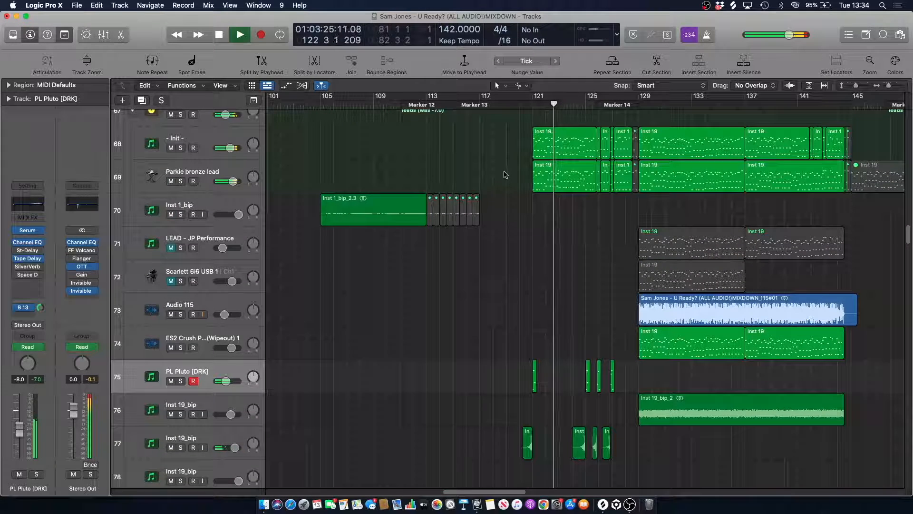
pyautogui.scroll(8, 504, 176)
pyautogui.scroll(5, 506, 174)
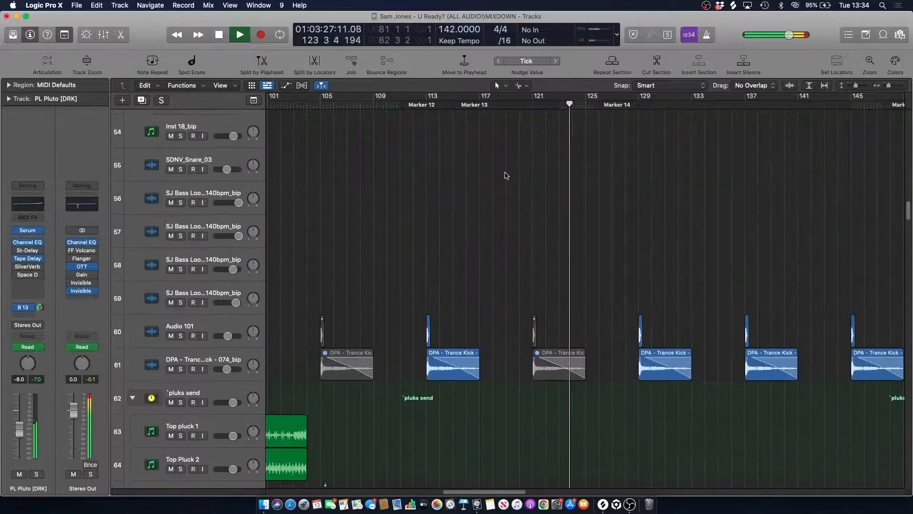
pyautogui.scroll(7, 533, 173)
pyautogui.scroll(20, 528, 185)
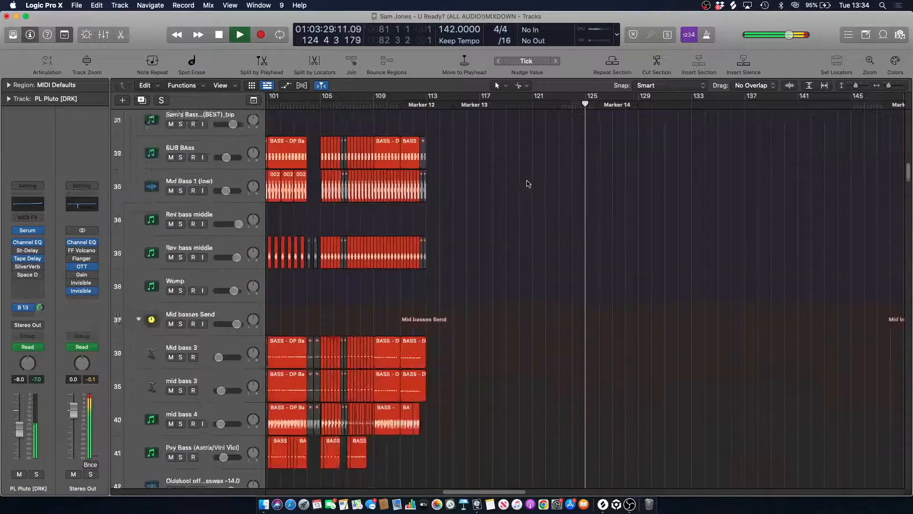
pyautogui.scroll(2, 525, 188)
pyautogui.press('space')
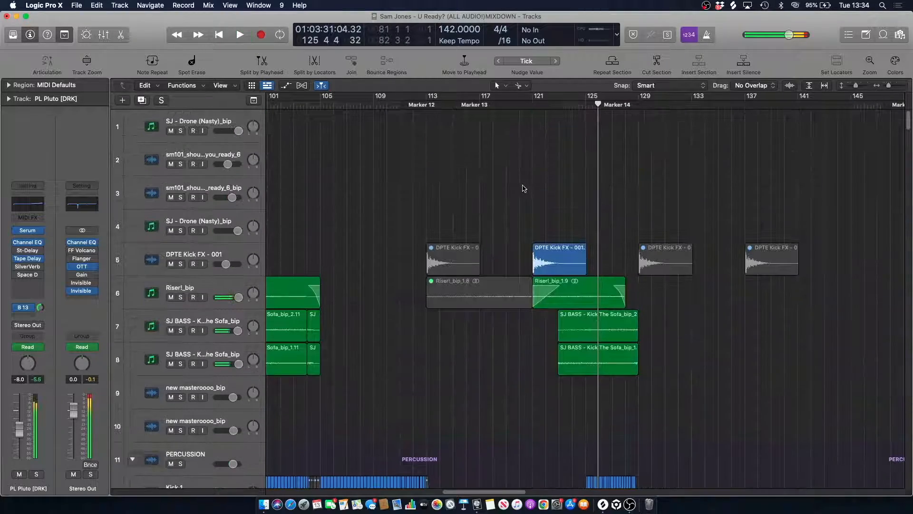
# - Solo the OS_FIDM ambience on track 100, play it from about bar 119, stop near bar 125 and unsolo it
pyautogui.click(522, 103)
pyautogui.scroll(-20, 514, 195)
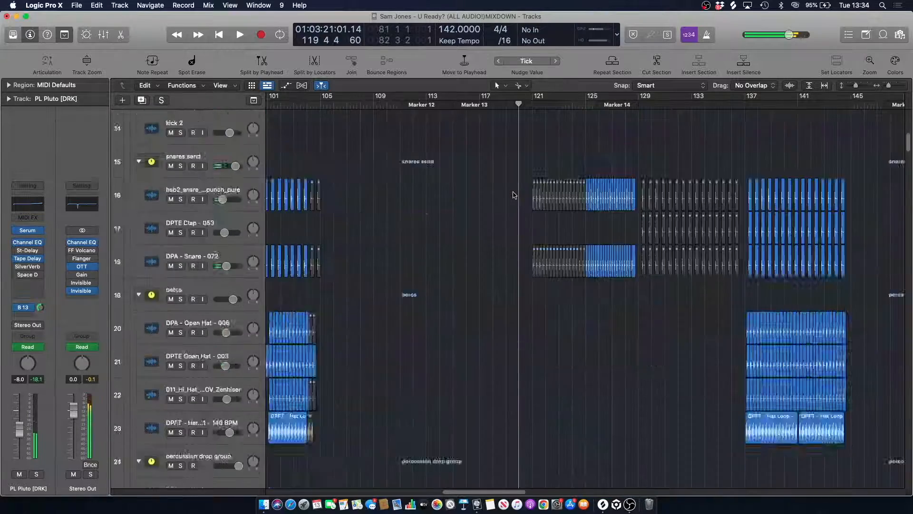
pyautogui.scroll(-12, 514, 195)
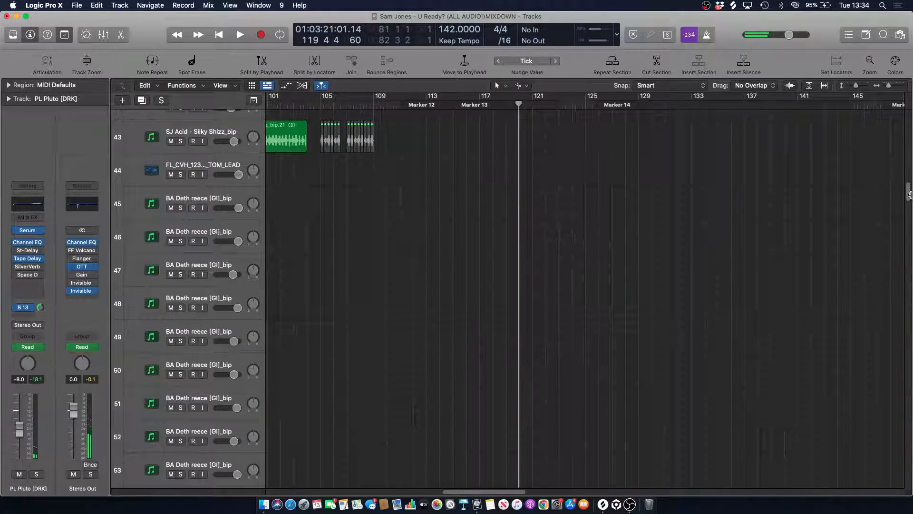
pyautogui.moveTo(909, 193); pyautogui.dragTo(893, 280)
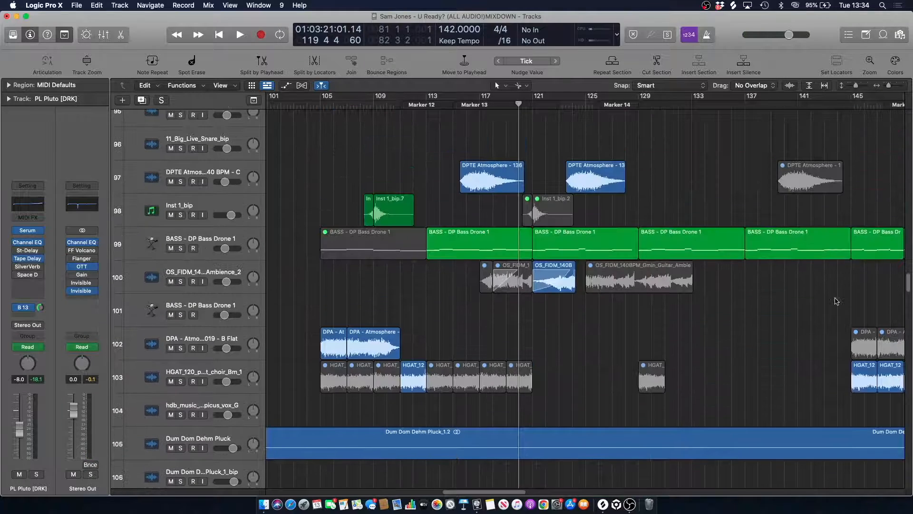
pyautogui.click(209, 277)
pyautogui.press('space')
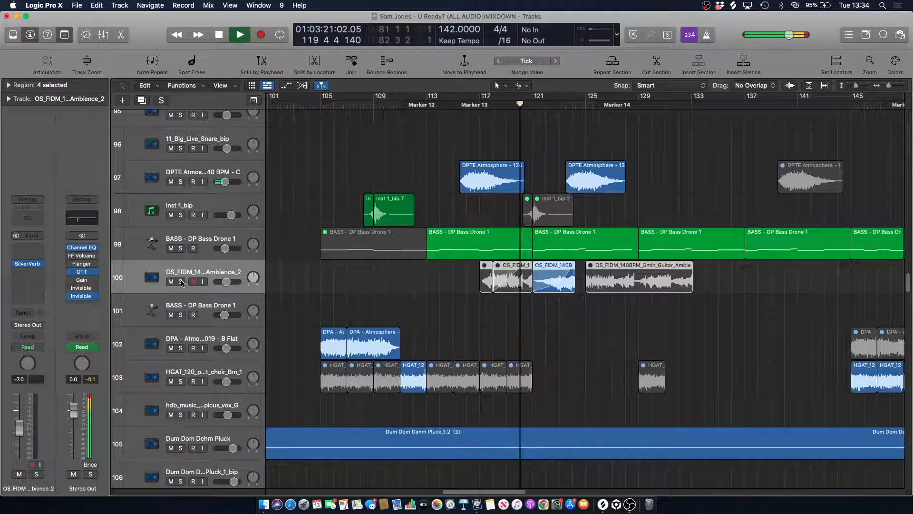
pyautogui.click(181, 281)
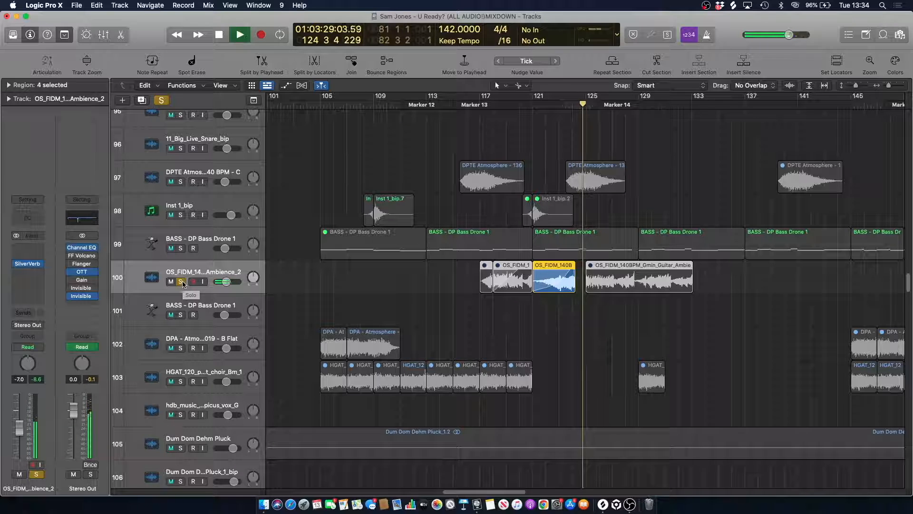
pyautogui.press('space')
pyautogui.click(182, 282)
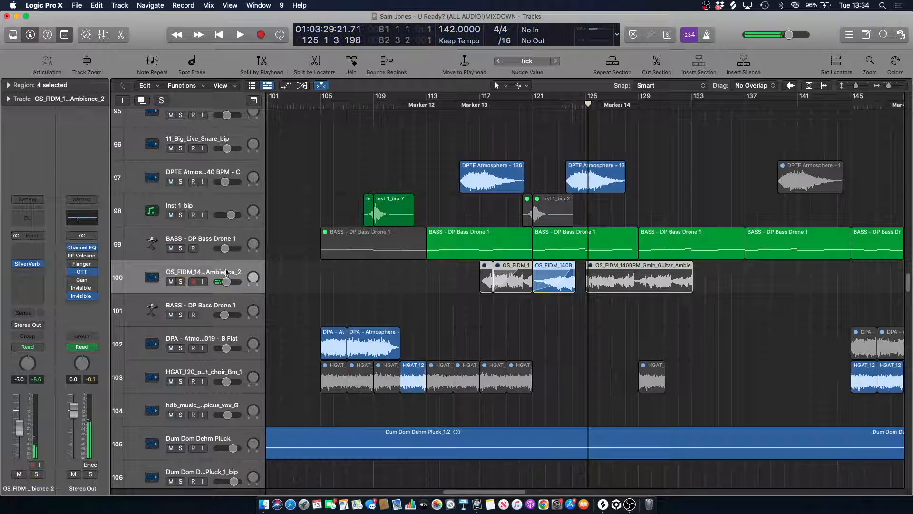
# - Play from about bar 122 and solo Audio 147 on track 142 to audition its regions
pyautogui.click(532, 106)
pyautogui.scroll(-15, 547, 244)
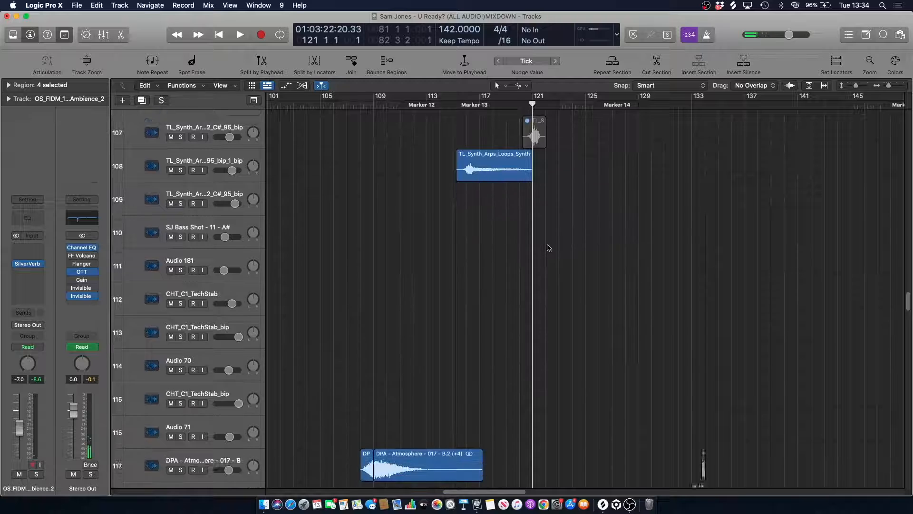
pyautogui.scroll(-15, 547, 245)
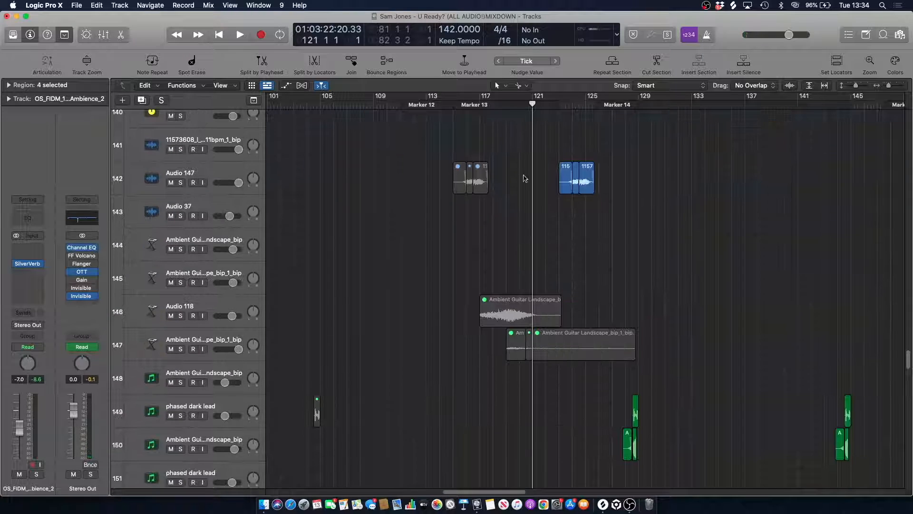
pyautogui.click(546, 105)
pyautogui.press('space')
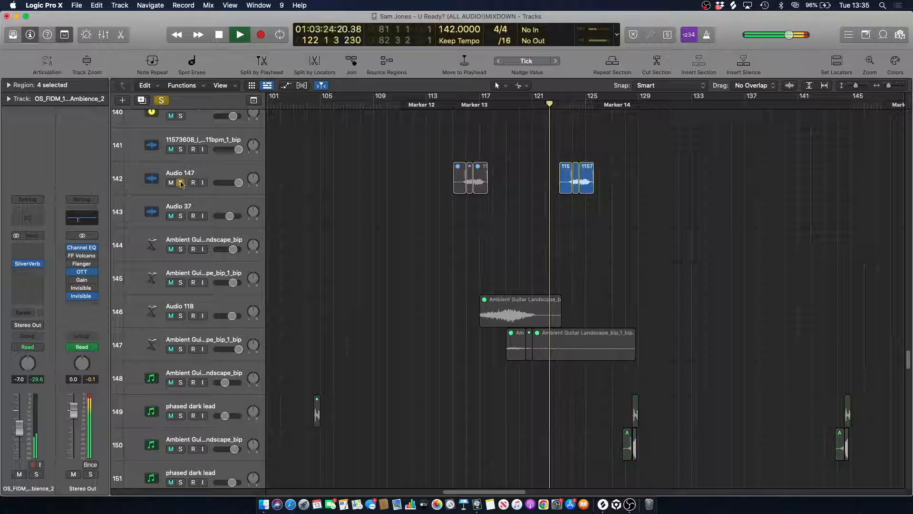
pyautogui.click(180, 183)
pyautogui.click(195, 170)
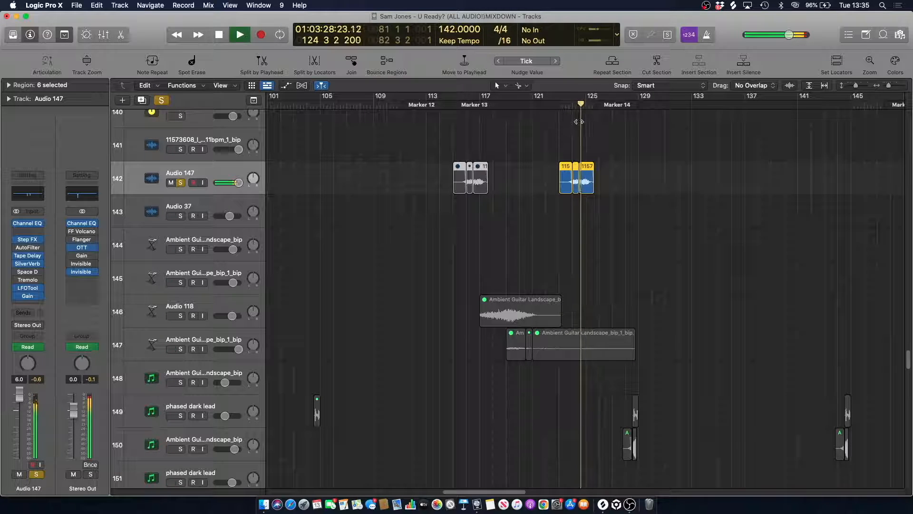
# - Set the cycle range to bars 123 through 129 and replay the soloed Audio 147 regions within it, stopping near bar 125
pyautogui.moveTo(560, 98); pyautogui.dragTo(665, 97)
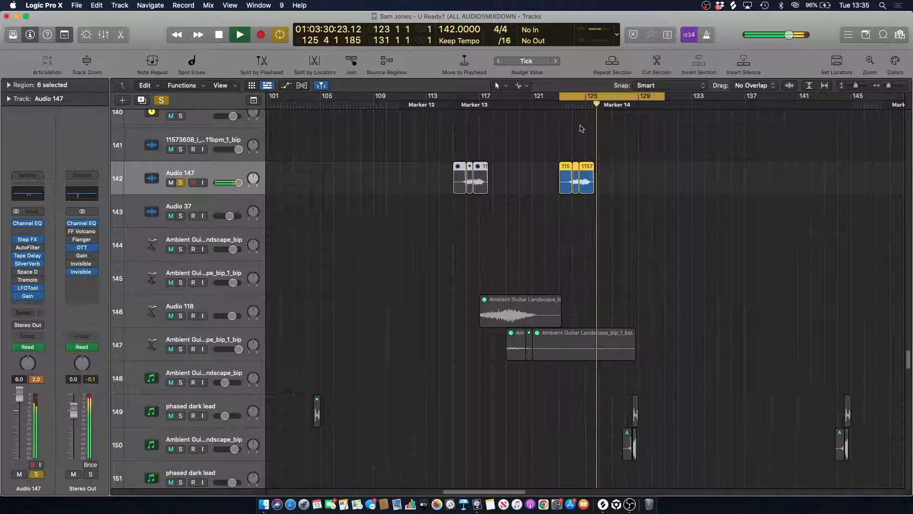
pyautogui.press('space')
pyautogui.click(551, 135)
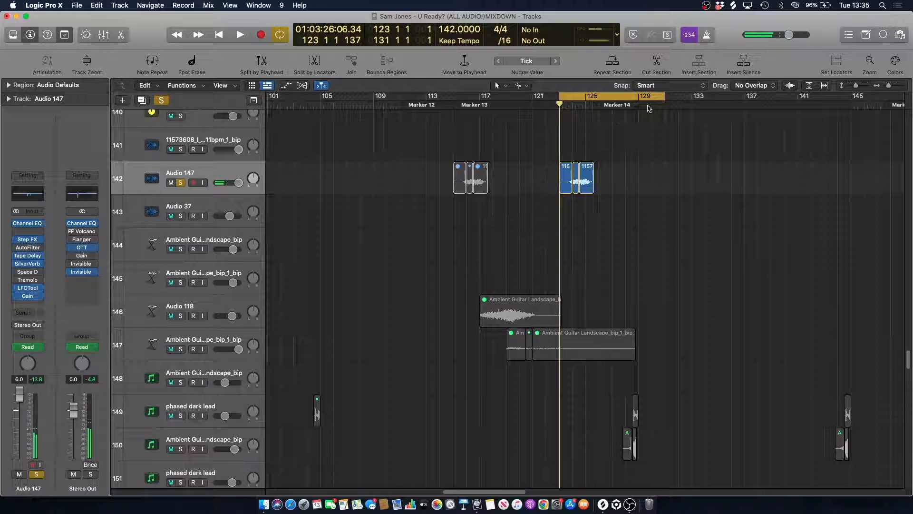
pyautogui.moveTo(663, 97); pyautogui.dragTo(638, 97)
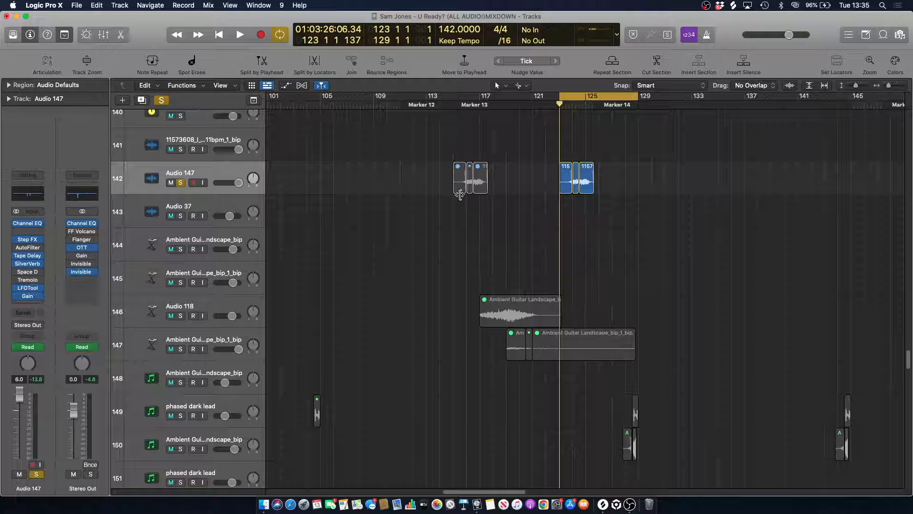
pyautogui.click(222, 168)
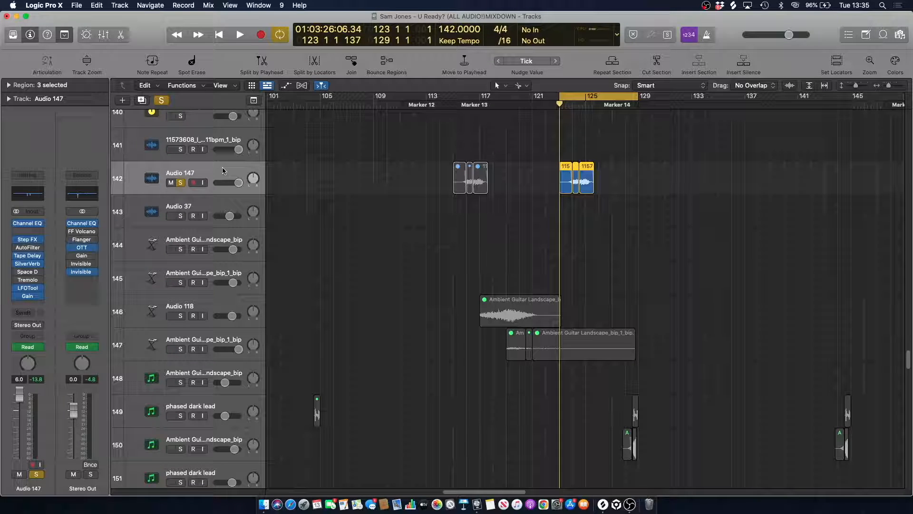
pyautogui.moveTo(18, 223)
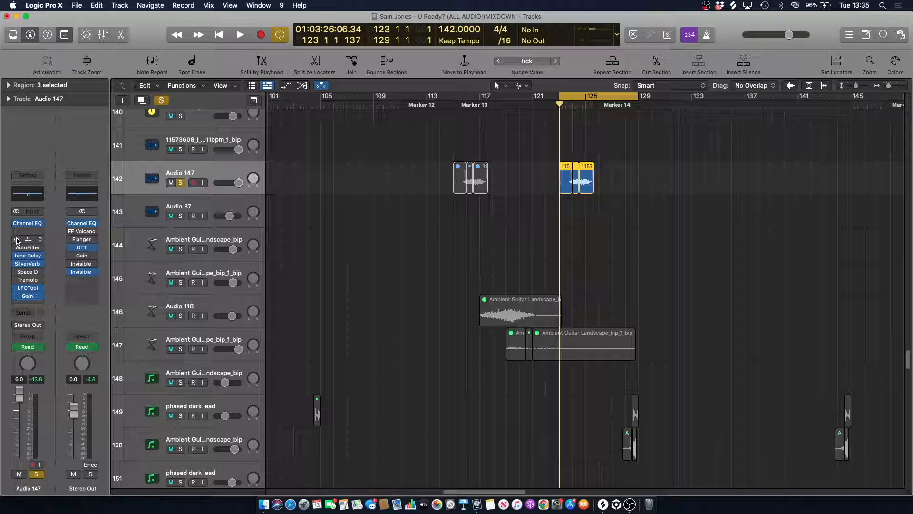
pyautogui.press('space')
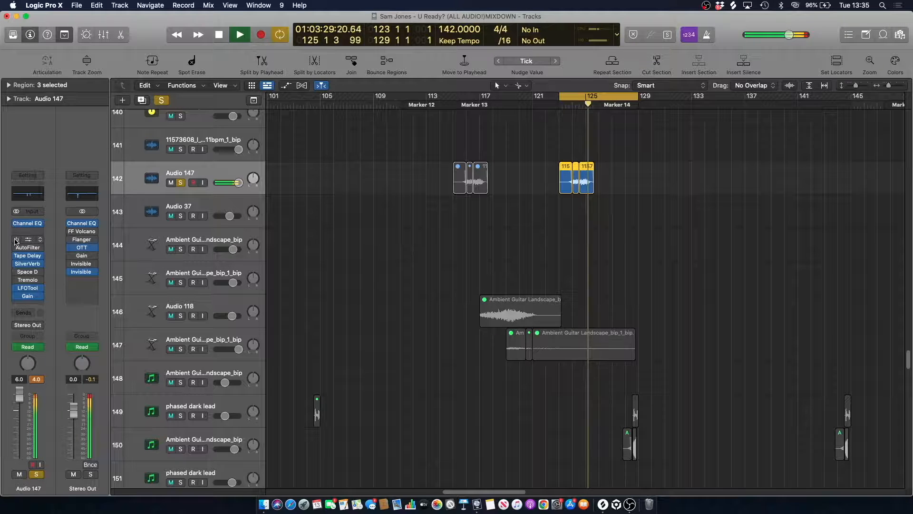
pyautogui.press('space')
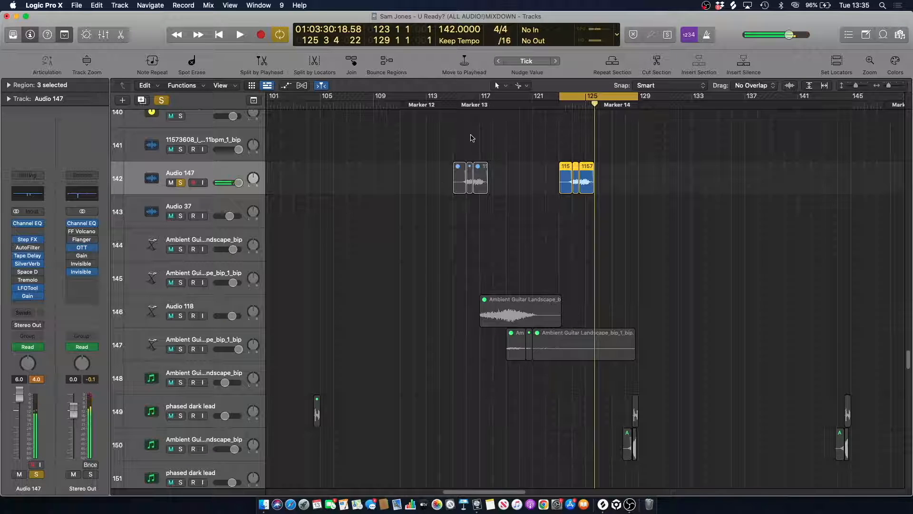
# - Switch off the cycle, clear the solo and play the full mix from bar 124 while reviewing the tracks up to the mid basses
pyautogui.click(571, 117)
pyautogui.click(582, 97)
pyautogui.click(573, 105)
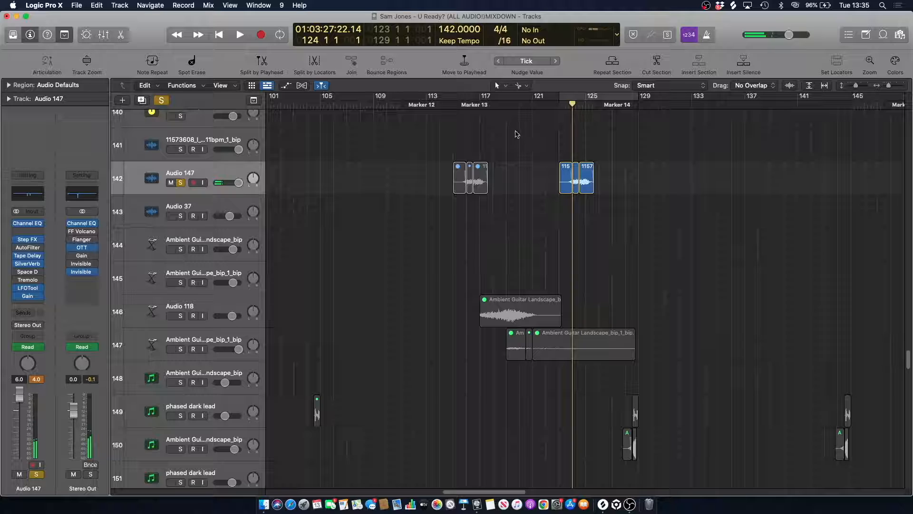
pyautogui.click(161, 100)
pyautogui.press('space')
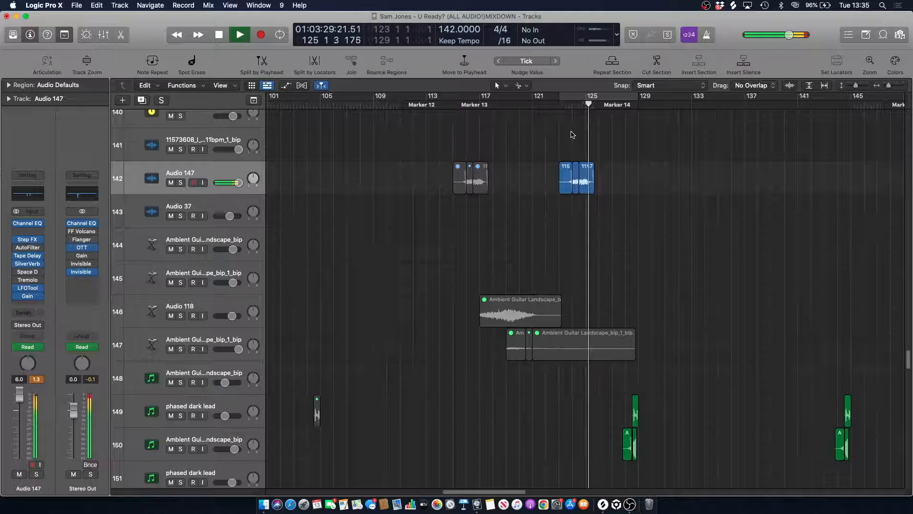
pyautogui.scroll(10, 572, 136)
pyautogui.scroll(20, 573, 138)
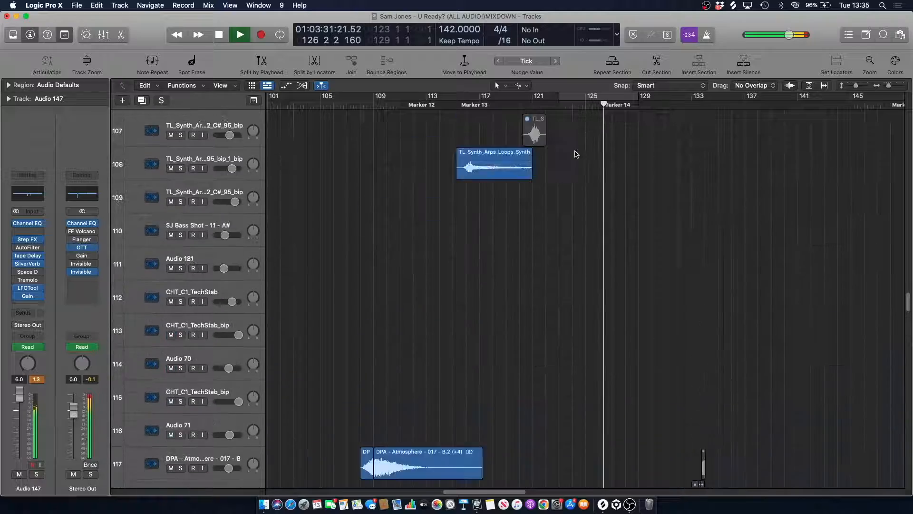
pyautogui.scroll(20, 576, 159)
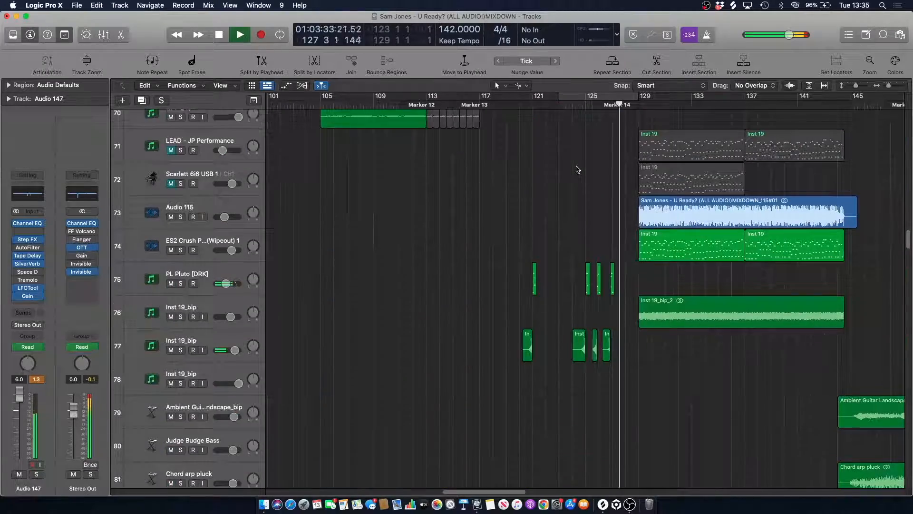
pyautogui.scroll(20, 576, 174)
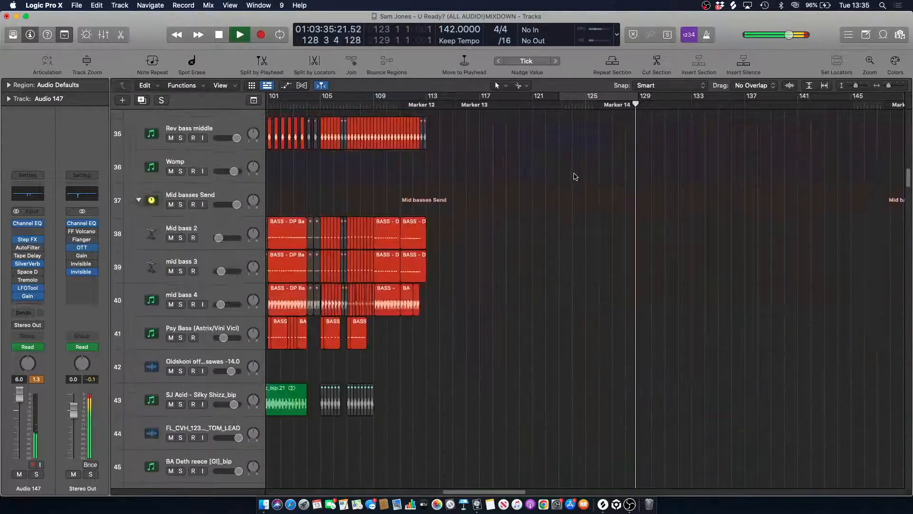
pyautogui.click(526, 108)
# - Examine the kick FX, riser, bass, kick and snare regions between bars 121 and 129, leaving the playhead at bar 125
pyautogui.scroll(18, 571, 164)
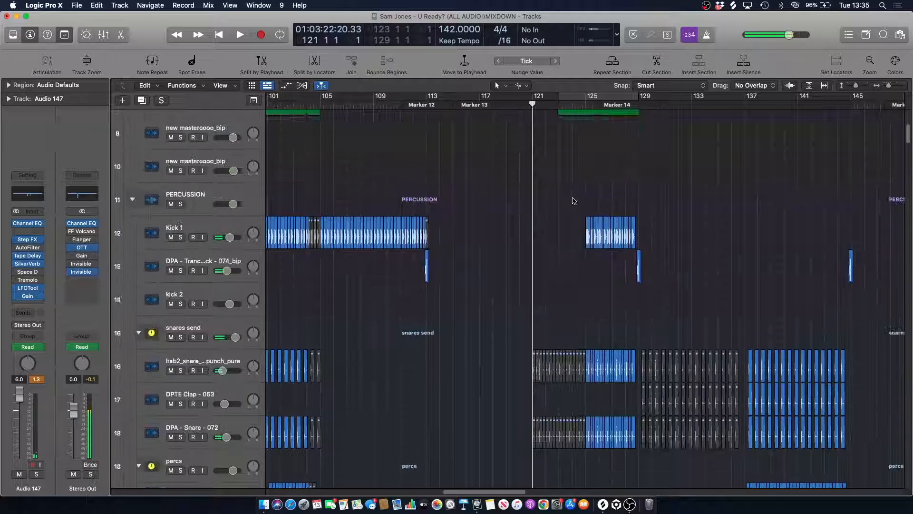
pyautogui.click(634, 106)
pyautogui.click(627, 106)
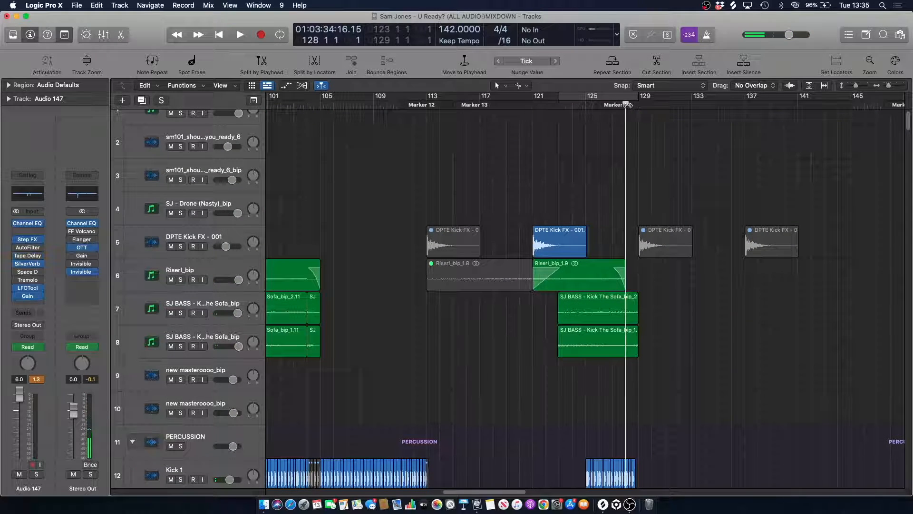
pyautogui.scroll(1, 423, 117)
pyautogui.click(414, 105)
pyautogui.click(532, 105)
pyautogui.scroll(-15, 526, 131)
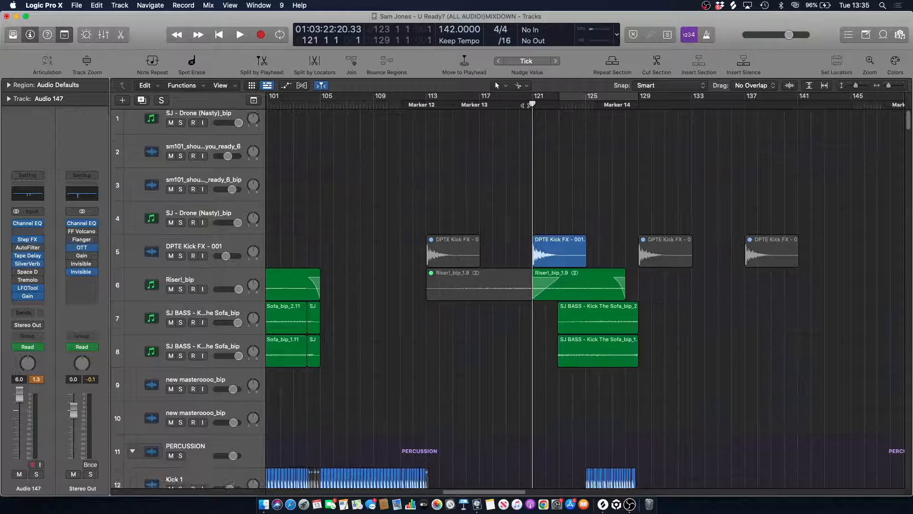
pyautogui.scroll(2, 526, 132)
pyautogui.click(584, 104)
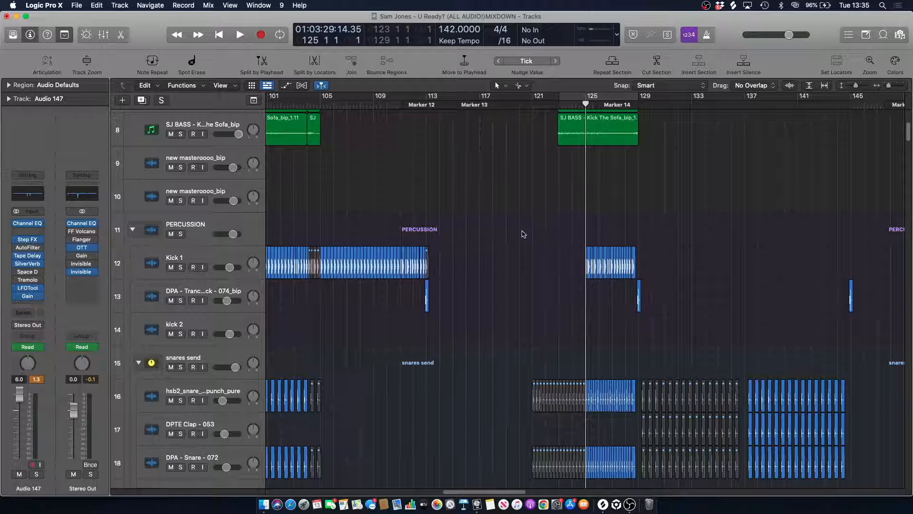
pyautogui.scroll(-2, 523, 235)
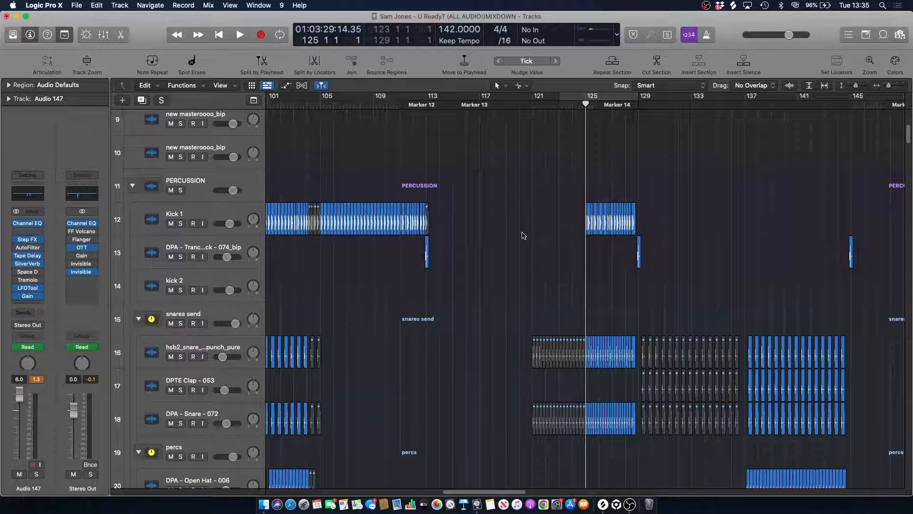
pyautogui.scroll(-1, 524, 236)
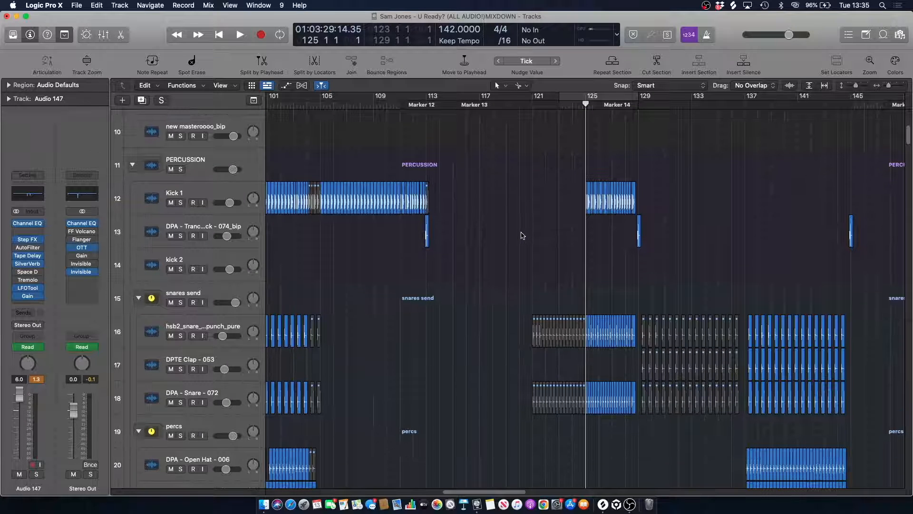
# - Solo Kick 1 on track 12, zoom in around bar 125 and show its Frequency automation
pyautogui.click(204, 189)
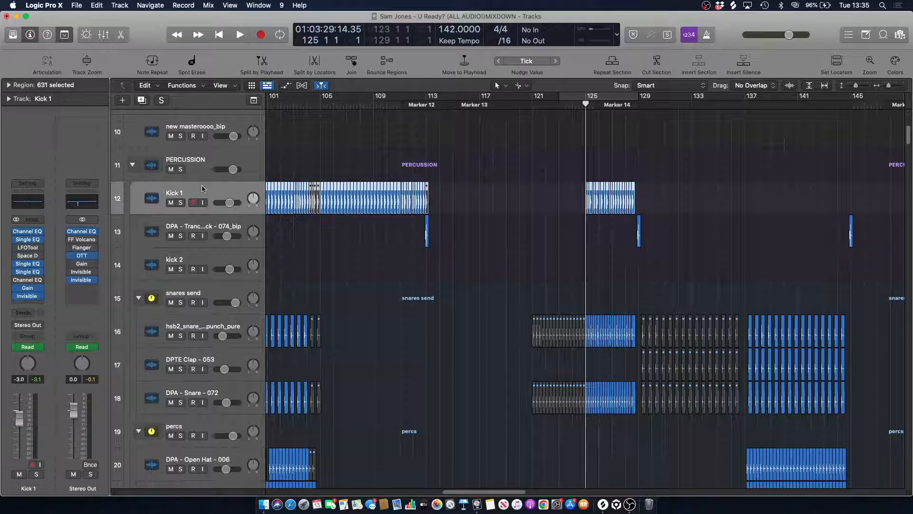
pyautogui.click(181, 203)
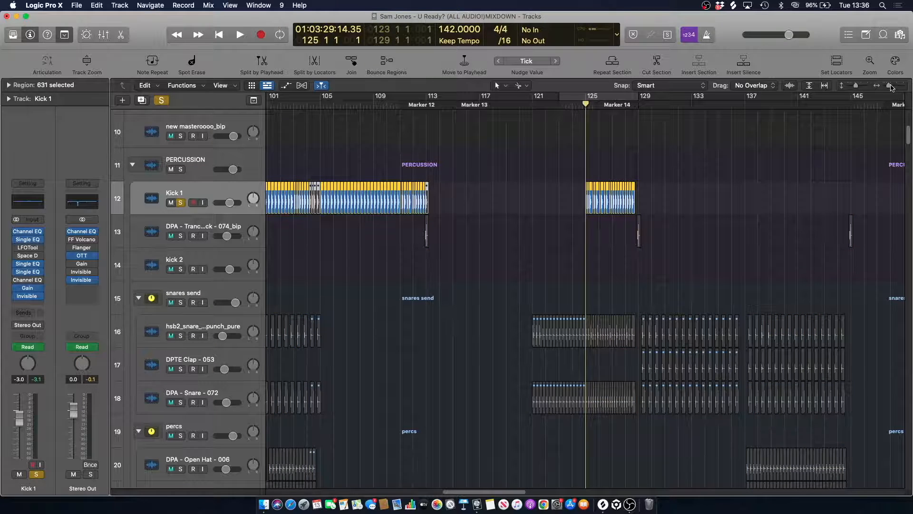
pyautogui.press('super+Right')
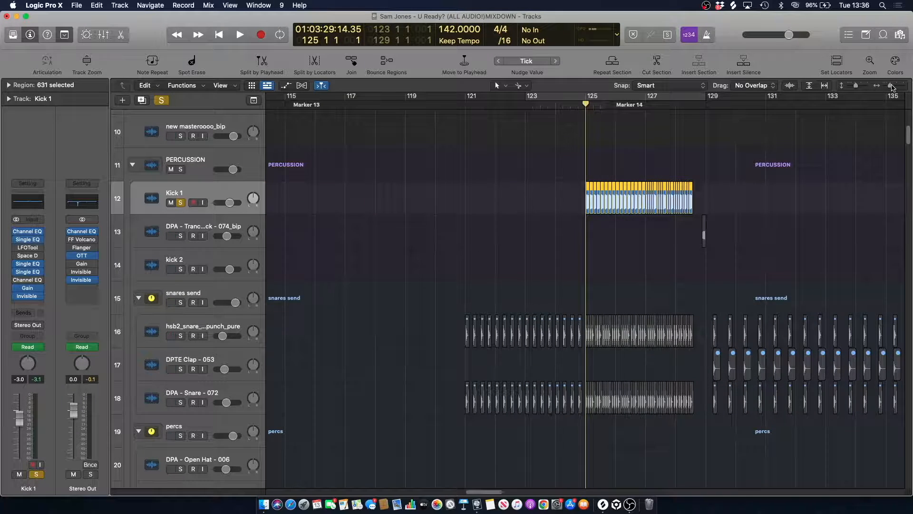
pyautogui.press('super+Right')
pyautogui.press('a')
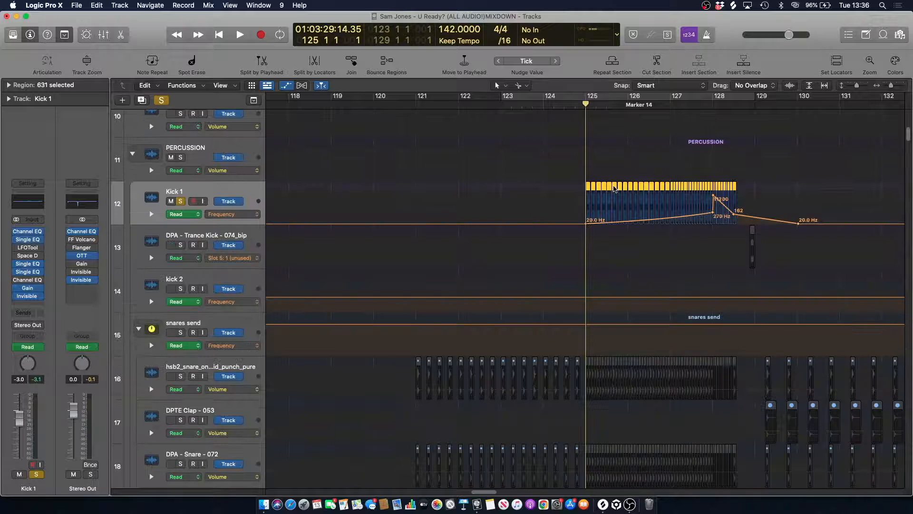
# - Play the soloed Kick 1 from bar 125 through its filter sweep, stop at bar 127 and unsolo it
pyautogui.press('space')
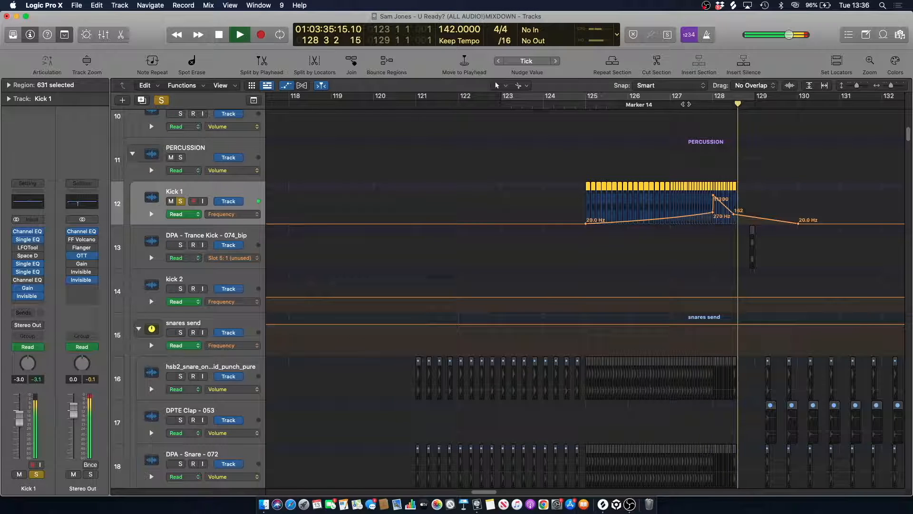
pyautogui.press('space')
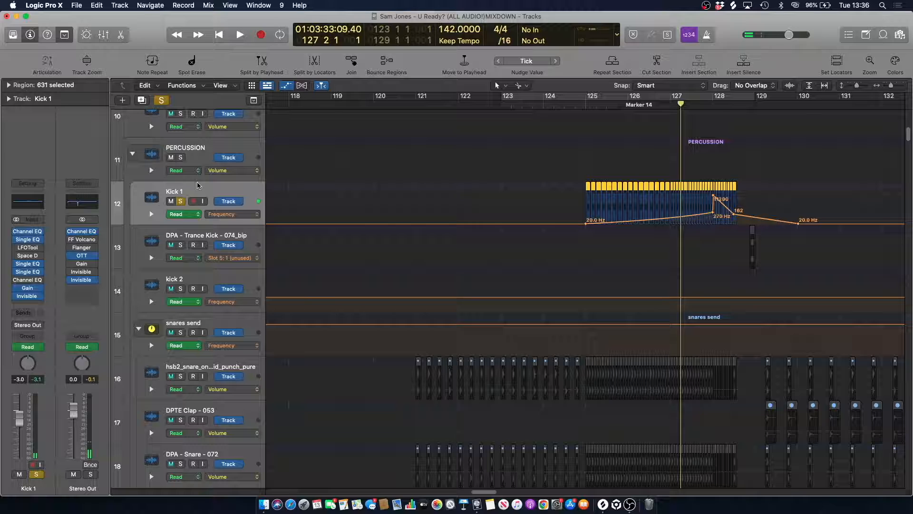
pyautogui.click(180, 201)
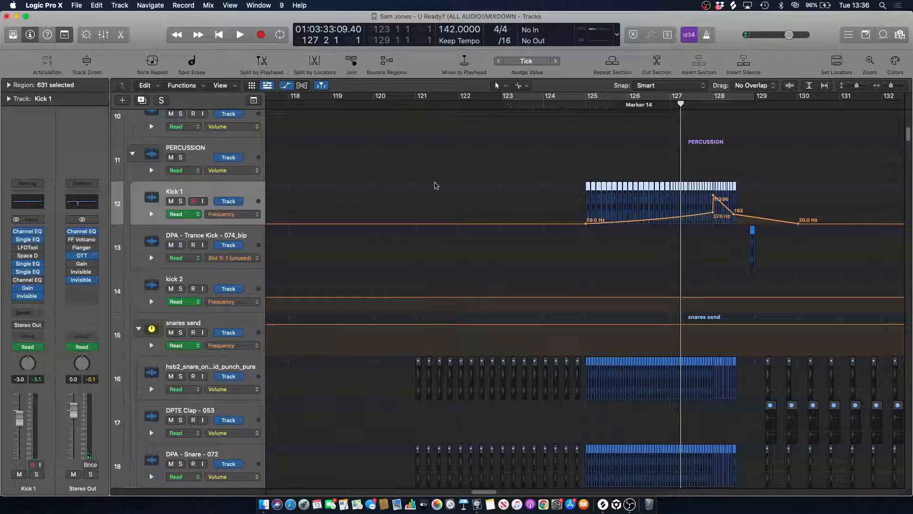
# - Play the full mix from bar 127 past the drop, hide the automation, review the leads group and return the playhead to bar 129
pyautogui.press('space')
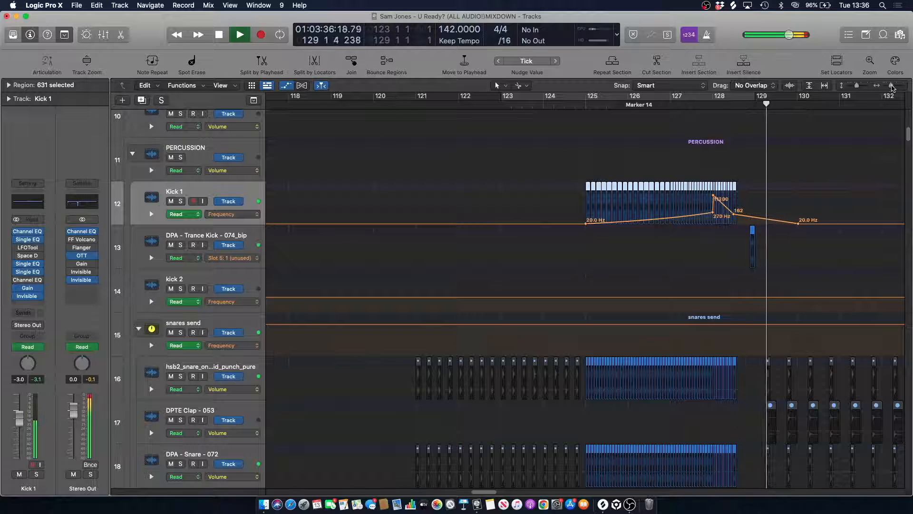
pyautogui.moveTo(892, 87); pyautogui.dragTo(890, 87)
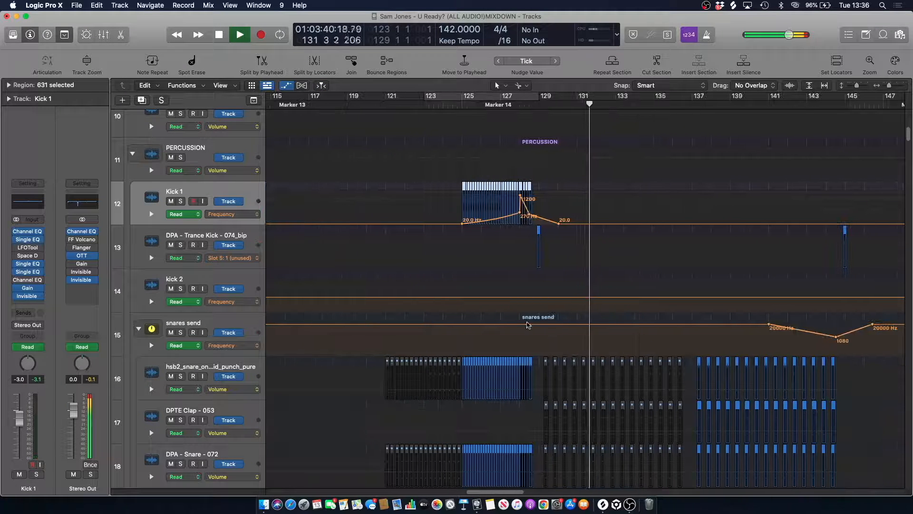
pyautogui.scroll(-15, 527, 325)
pyautogui.scroll(-20, 524, 168)
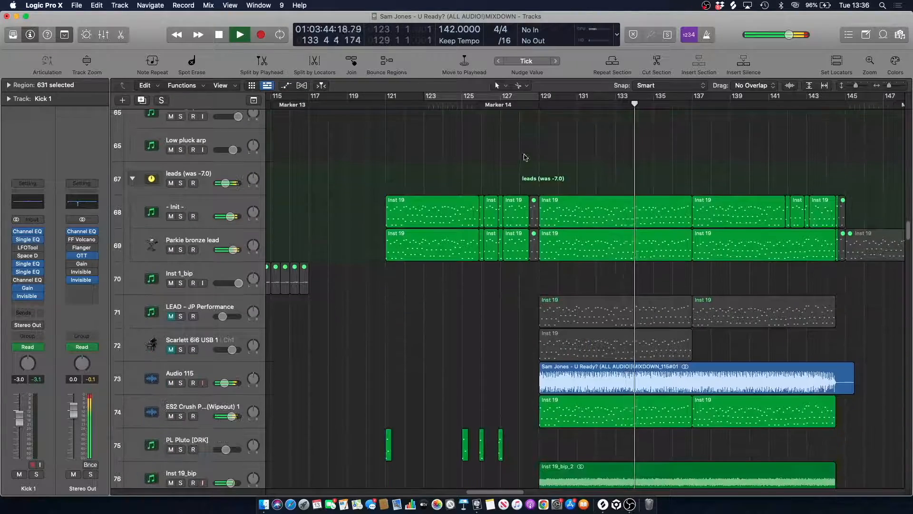
pyautogui.click(528, 148)
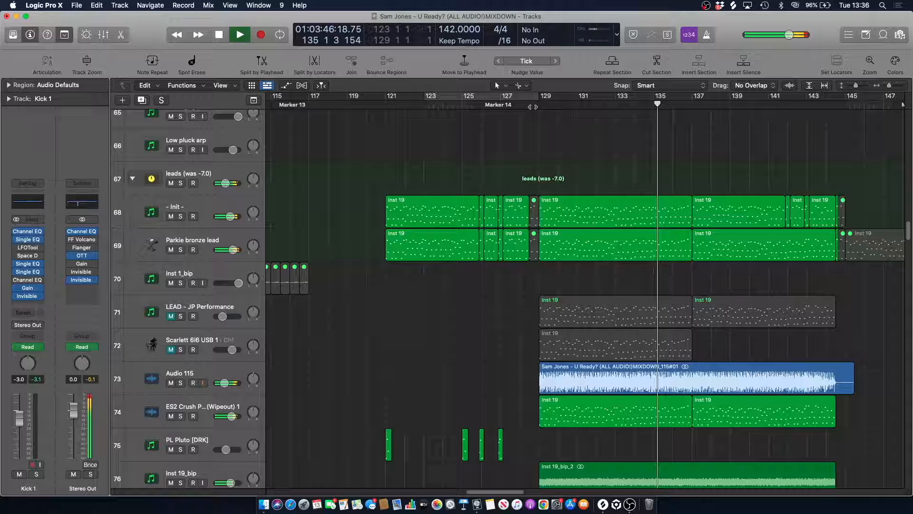
pyautogui.press('space')
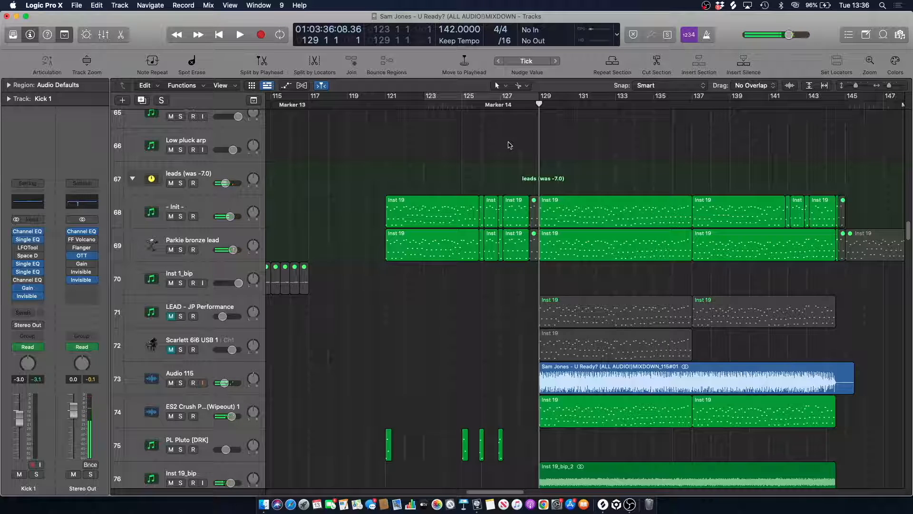
# - Replay the transition into the drop from bar 128 and stop just before bar 129
pyautogui.press('space')
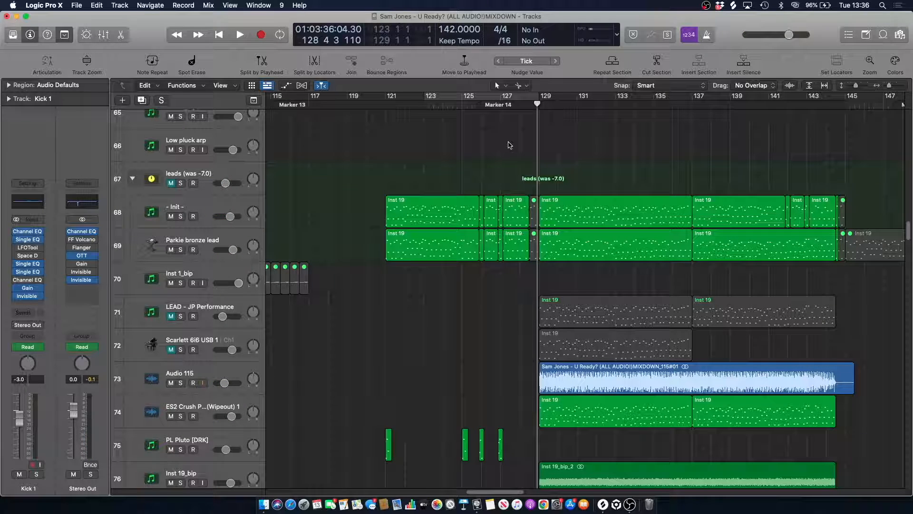
pyautogui.press(',')
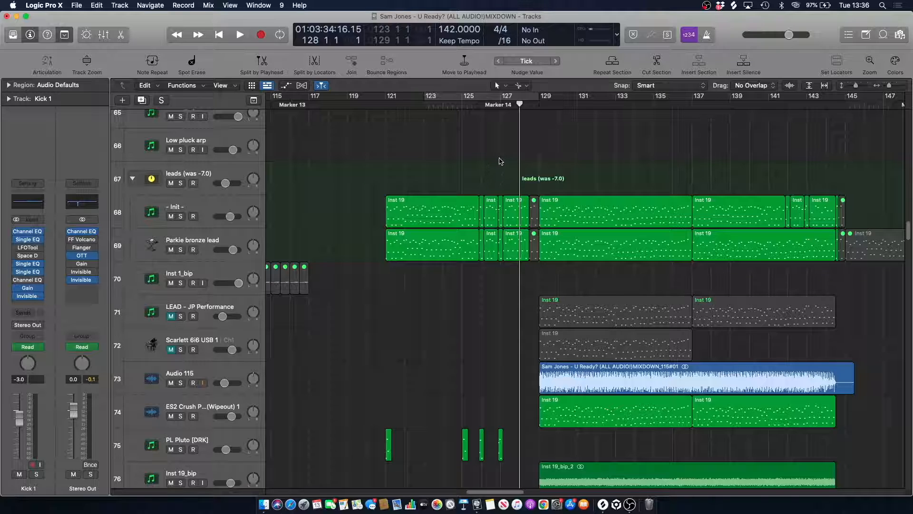
pyautogui.press('space')
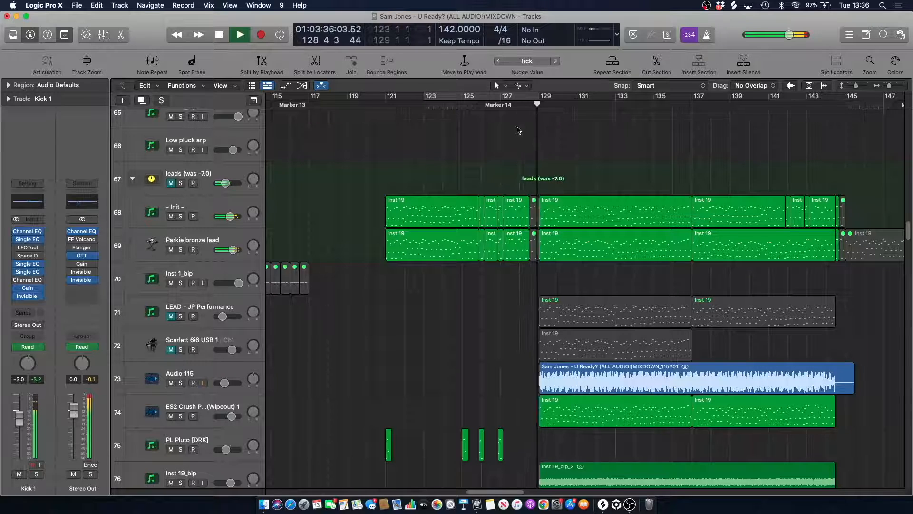
pyautogui.press('space')
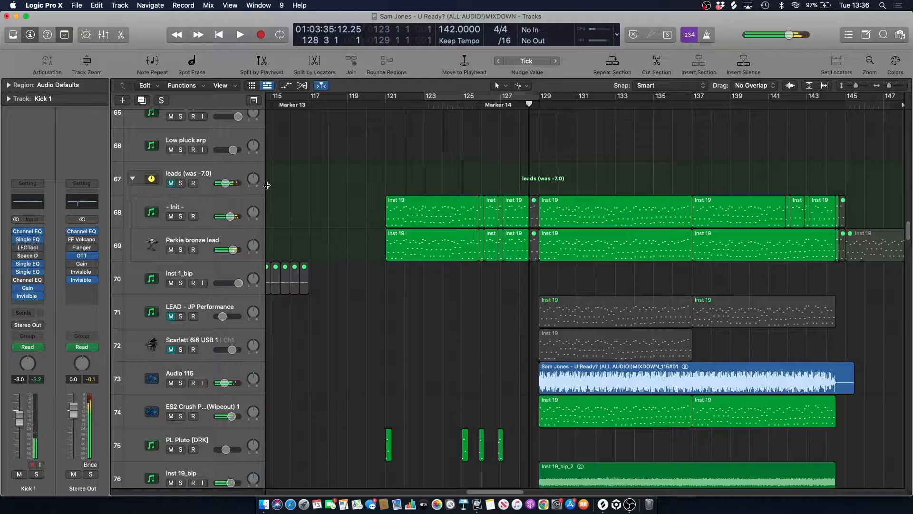
# - Solo the - Init - lead on track 68, set a cycle from bar 129 to 133 and play it
pyautogui.click(191, 207)
pyautogui.click(181, 216)
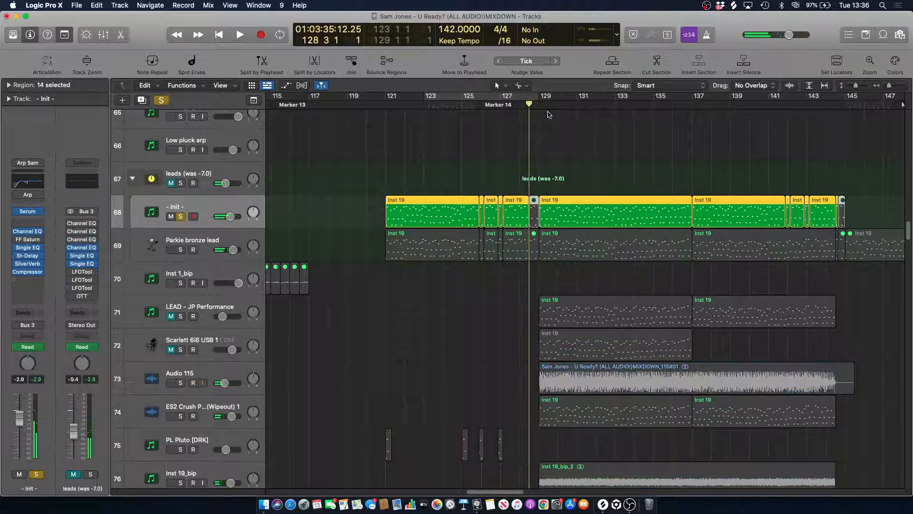
pyautogui.moveTo(540, 97); pyautogui.dragTo(545, 169)
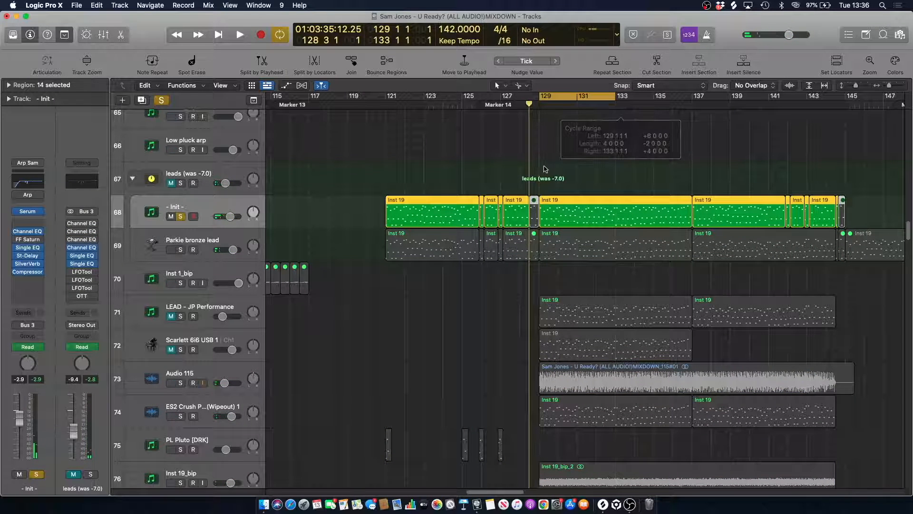
pyautogui.press('space')
pyautogui.click(199, 207)
pyautogui.press('space')
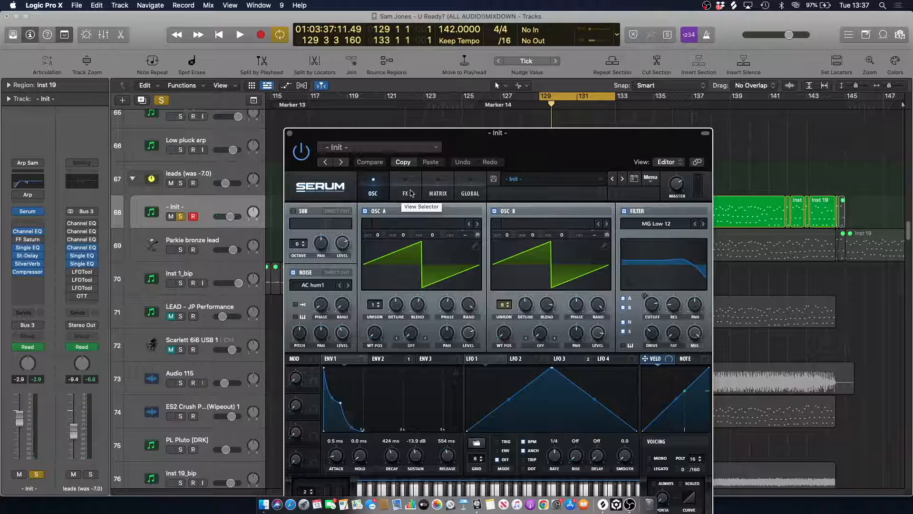
# - Examine the effects and oscillator pages of the - Init - lead's Serum patch, close it and deselect the regions
pyautogui.click(412, 192)
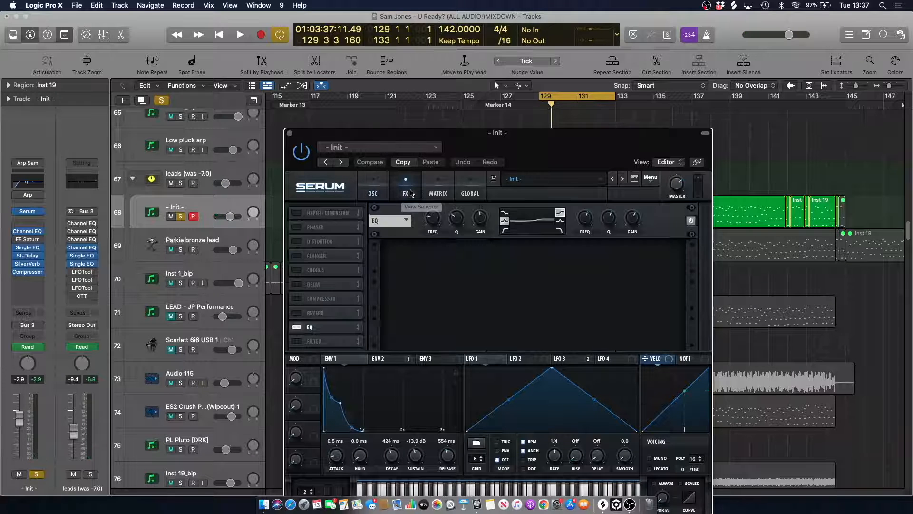
pyautogui.click(373, 188)
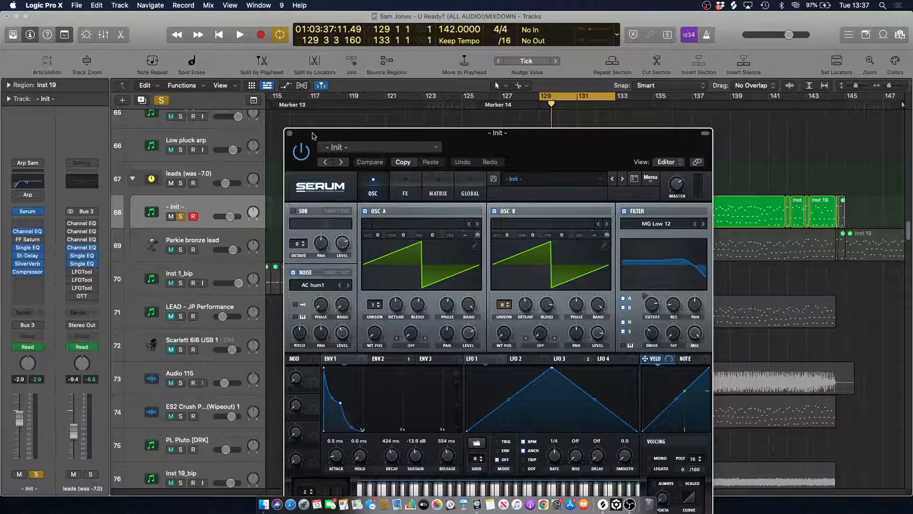
pyautogui.moveTo(33, 259)
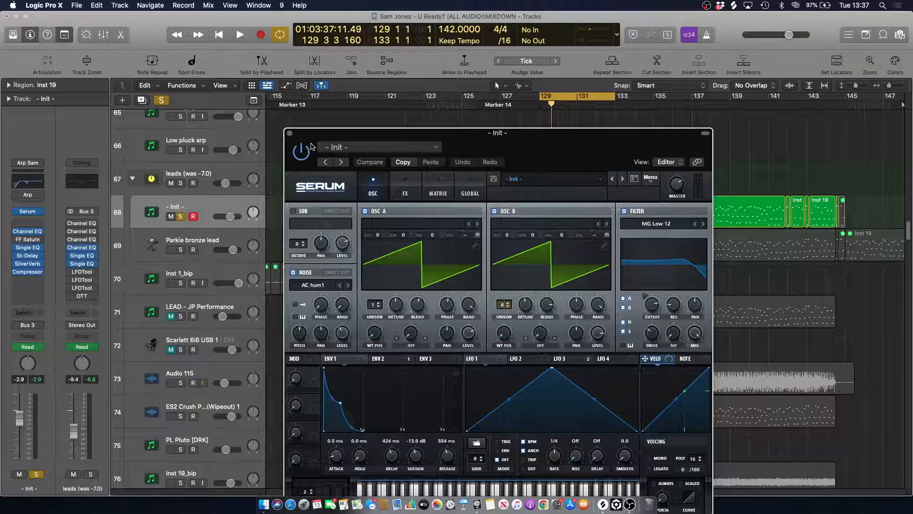
pyautogui.click(289, 133)
pyautogui.click(418, 132)
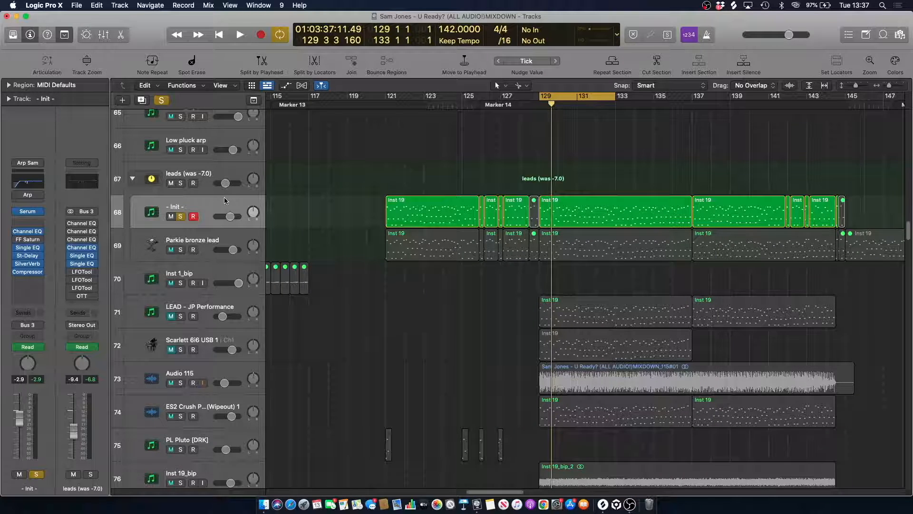
# - Switch the solo from - Init - to the Parkie bronze lead on track 69 and select that track
pyautogui.click(207, 207)
pyautogui.click(181, 250)
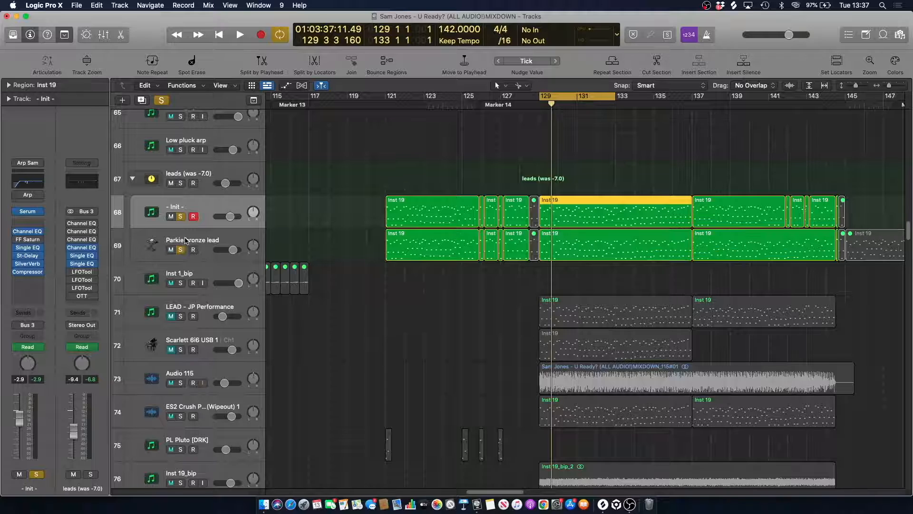
pyautogui.click(181, 217)
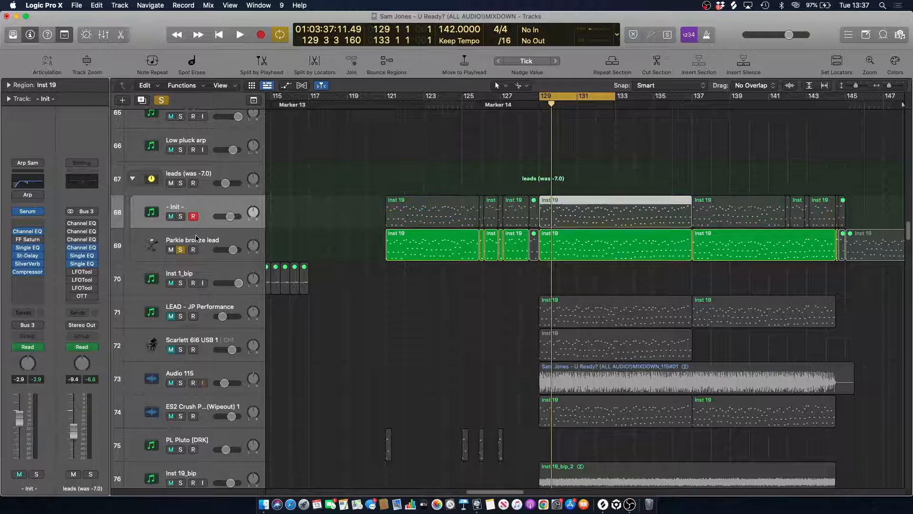
pyautogui.click(220, 242)
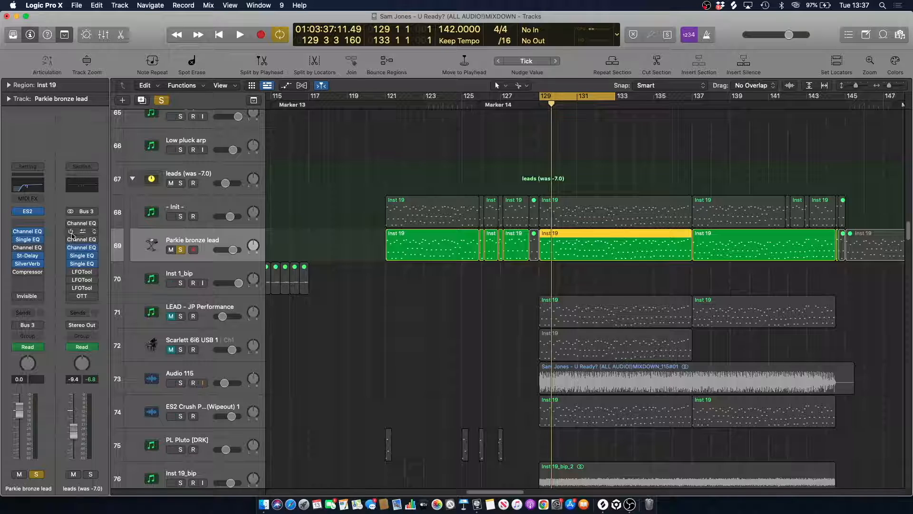
# - Open the Parkie bronze lead's ES2 synth, audition the soloed lead in the cycle, close the synth and stop playback
pyautogui.click(30, 212)
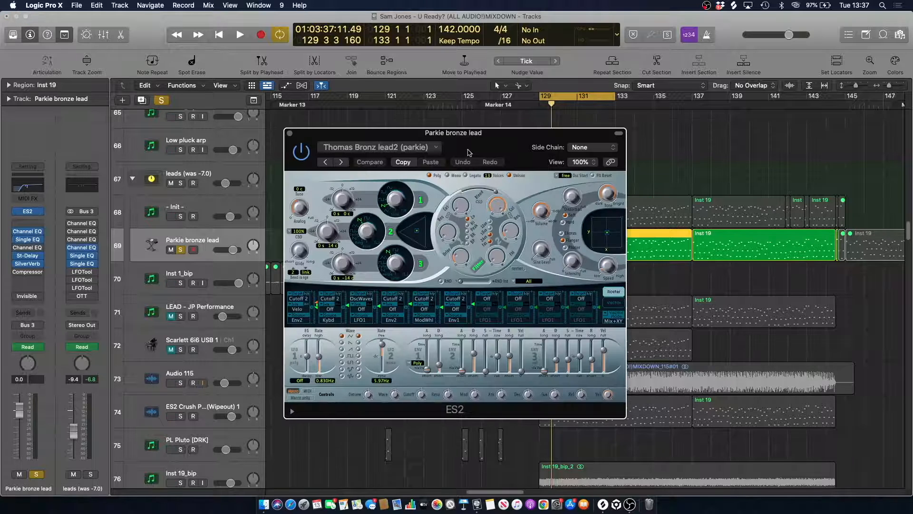
pyautogui.press('space')
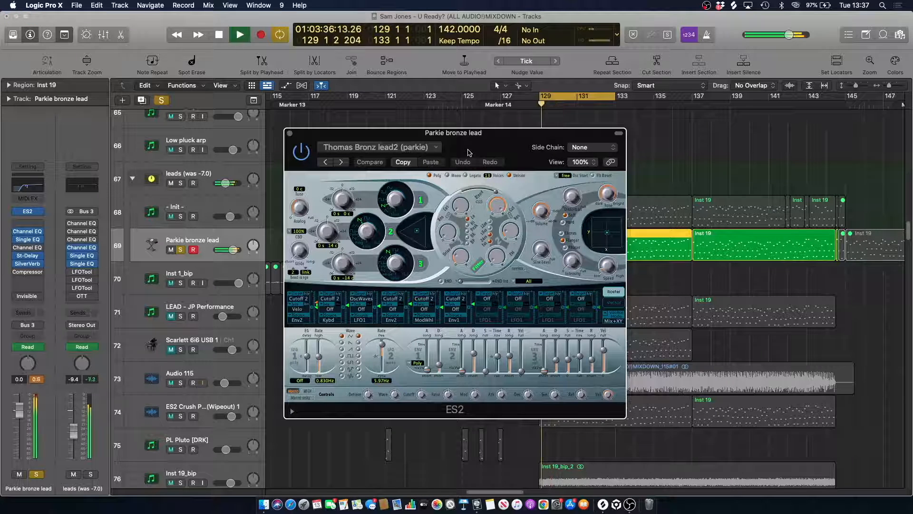
pyautogui.click(291, 133)
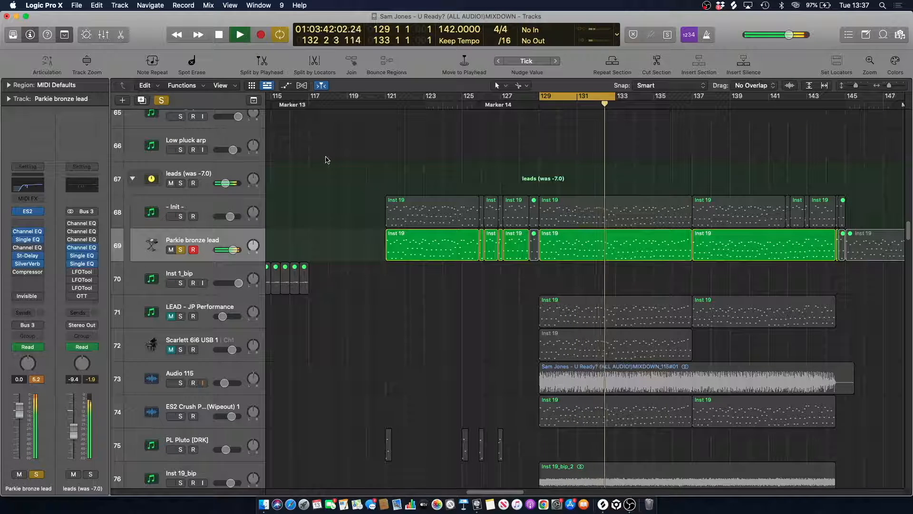
pyautogui.press('space')
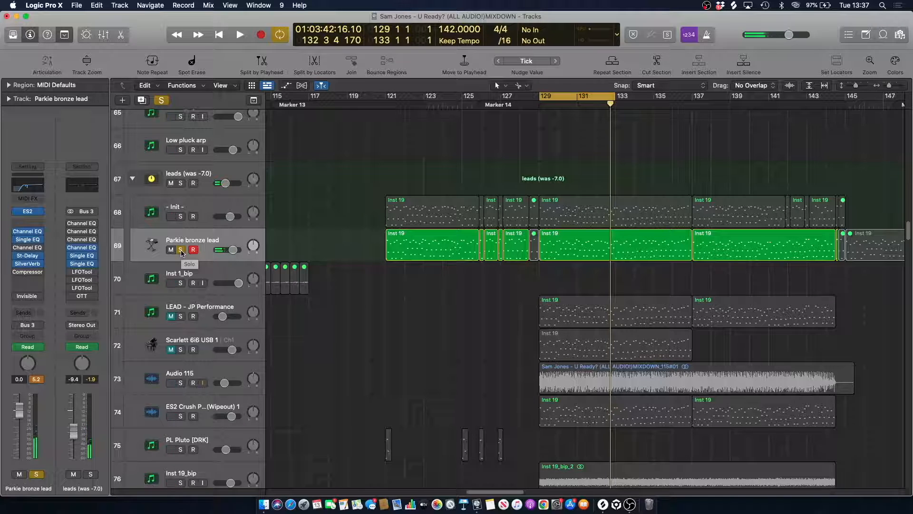
# - Solo the - Init - track alongside Parkie bronze lead and play them, toggling the Parkie bronze lead's solo to compare the layers
pyautogui.press('space')
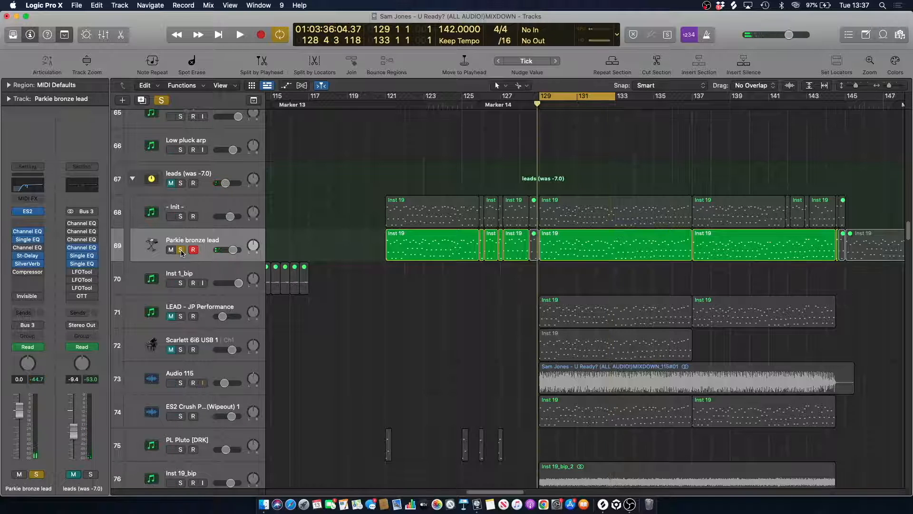
pyautogui.click(181, 216)
pyautogui.press('space')
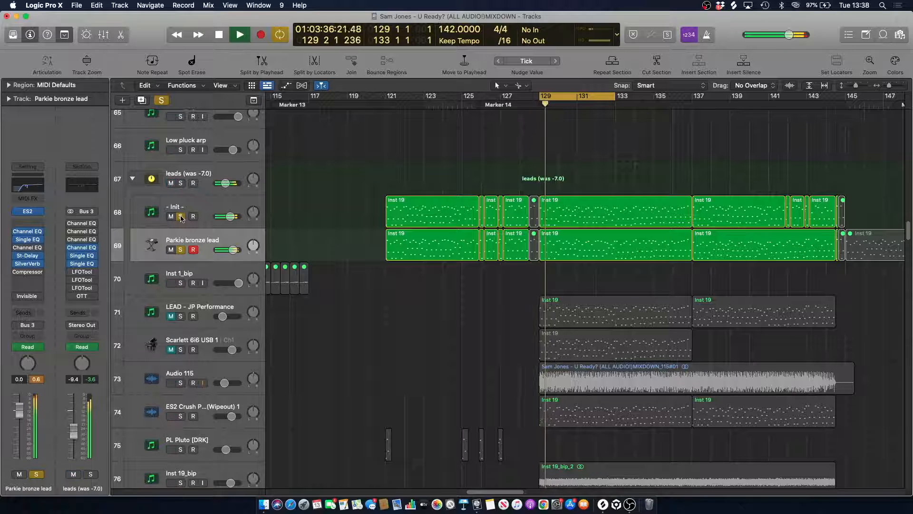
pyautogui.click(181, 250)
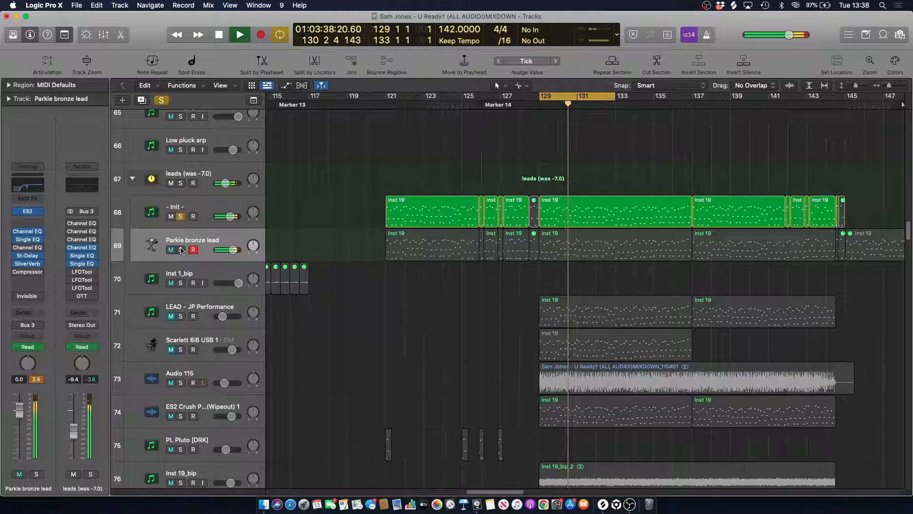
pyautogui.click(181, 250)
pyautogui.press('space')
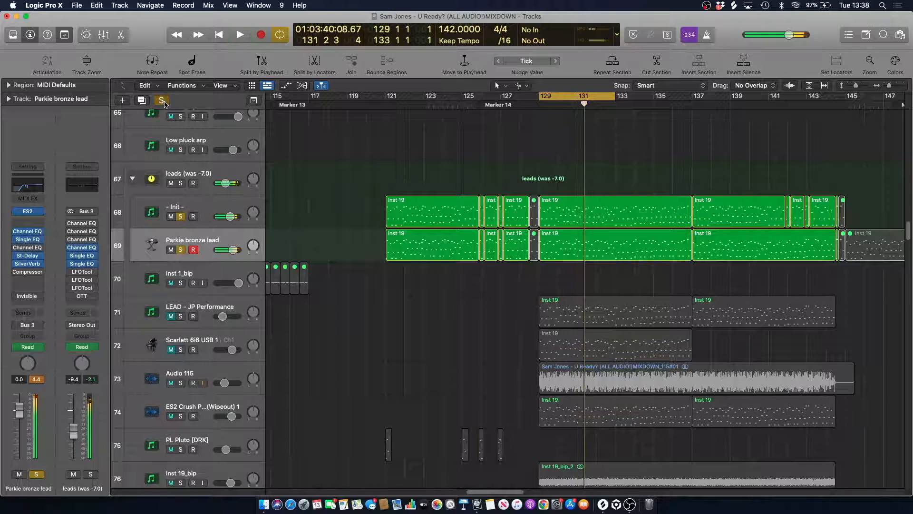
# - Clear all solos, switch off the cycle and place the playhead at bar 129
pyautogui.click(162, 101)
pyautogui.click(564, 97)
pyautogui.click(535, 105)
# - Examine the Audio 115, LEAD - JP Performance and Scarlett 6i6 USB 1 tracks that hold the additional lead layers
pyautogui.scroll(-2, 507, 146)
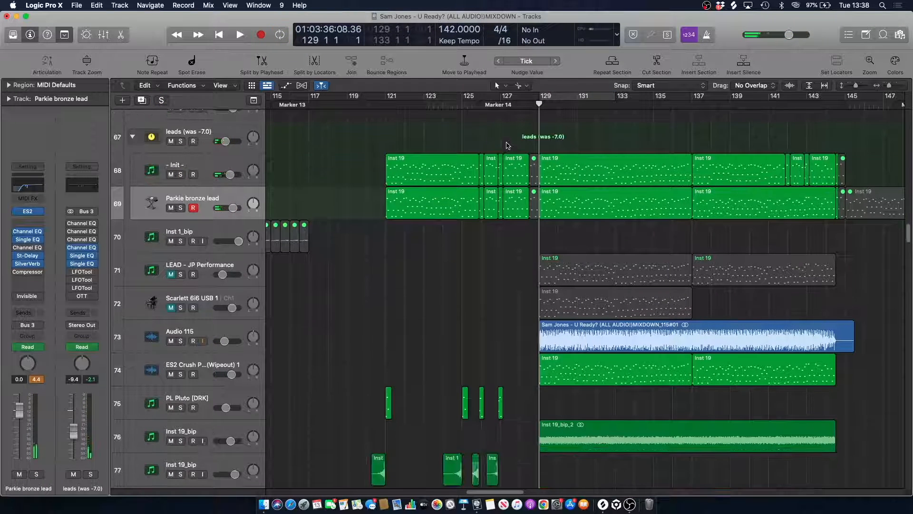
pyautogui.click(198, 331)
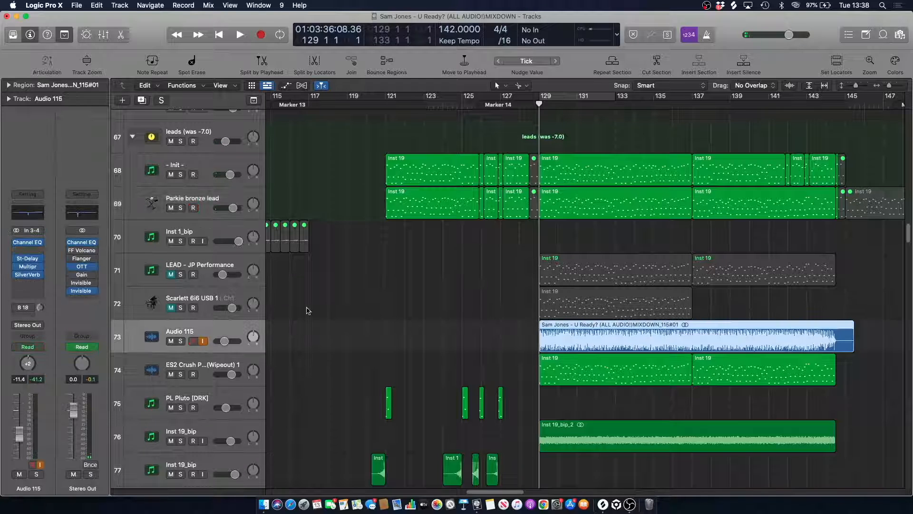
pyautogui.click(223, 298)
pyautogui.click(221, 268)
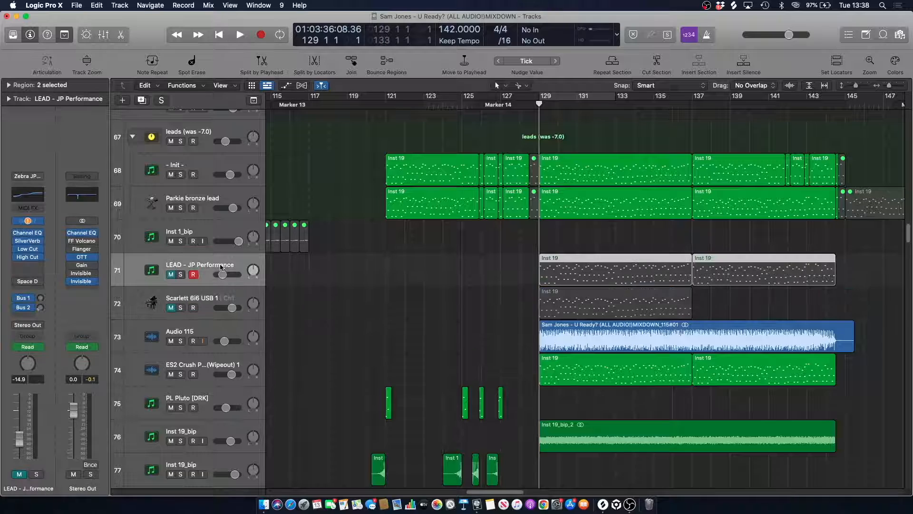
pyautogui.click(218, 298)
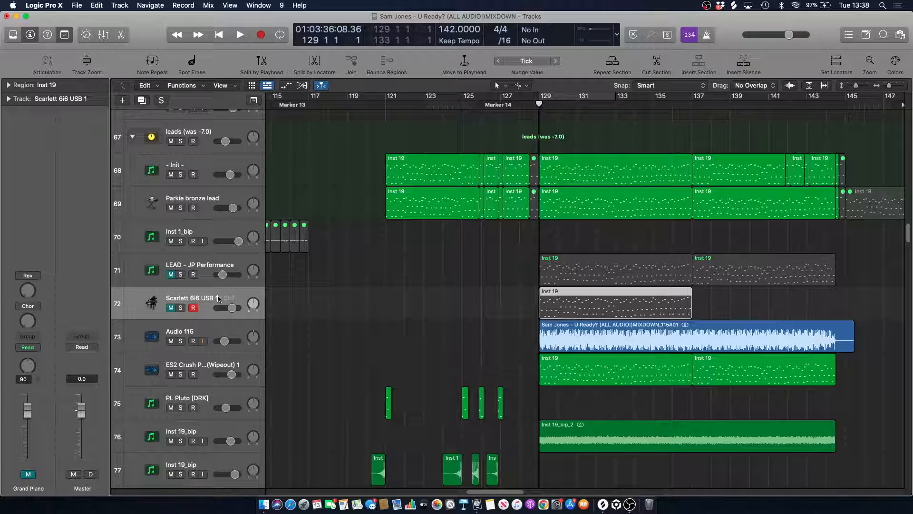
# - Solo Audio 115 on track 73, set the cycle from bar 129 to 137 and play it
pyautogui.click(219, 333)
pyautogui.click(181, 341)
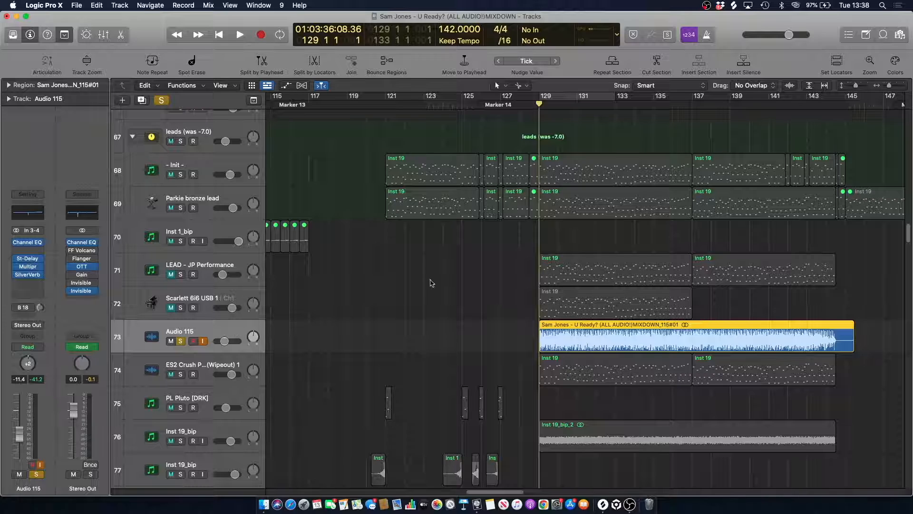
pyautogui.press('space')
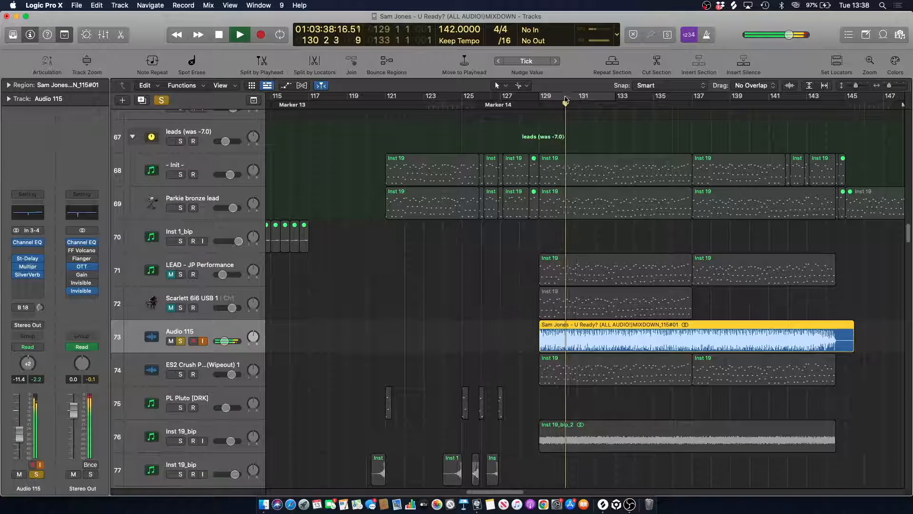
pyautogui.click(606, 97)
pyautogui.press('space')
pyautogui.moveTo(606, 97); pyautogui.dragTo(692, 96)
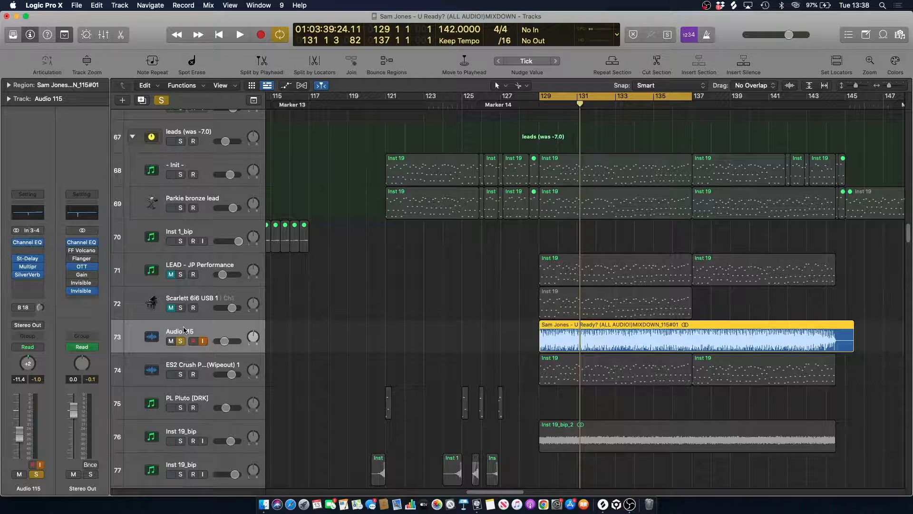
pyautogui.press('space')
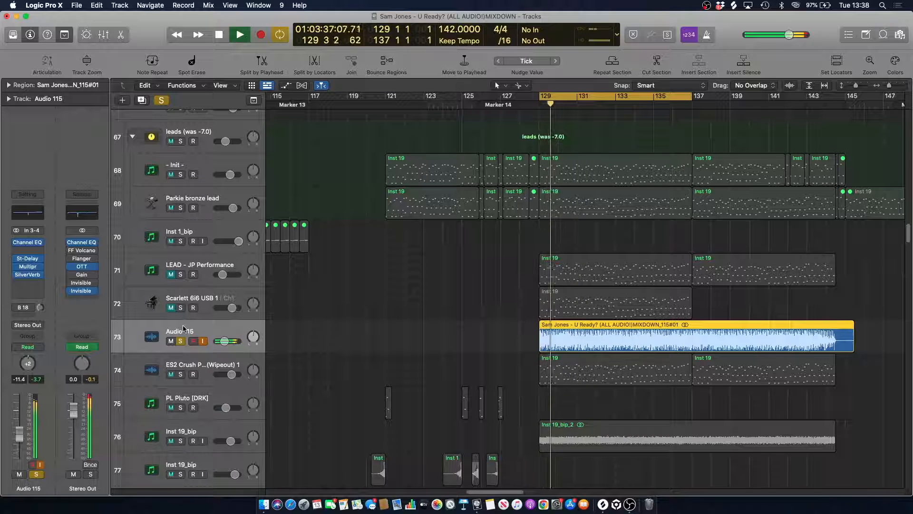
# - Compare Audio 115 without and with its insert effects by bypassing and re-enabling Channel EQ, St-Delay, Multipr and SilverVerb around playback
pyautogui.press('space')
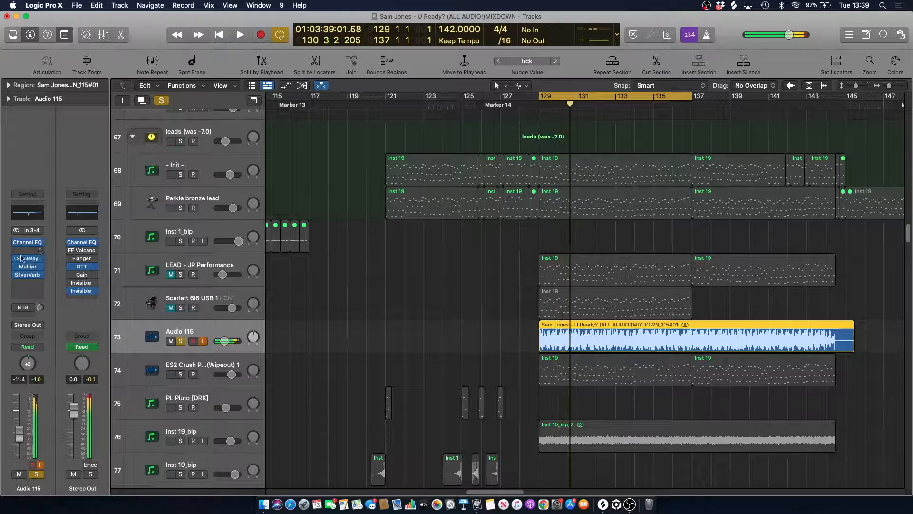
pyautogui.click(16, 242)
pyautogui.click(16, 258)
pyautogui.click(16, 266)
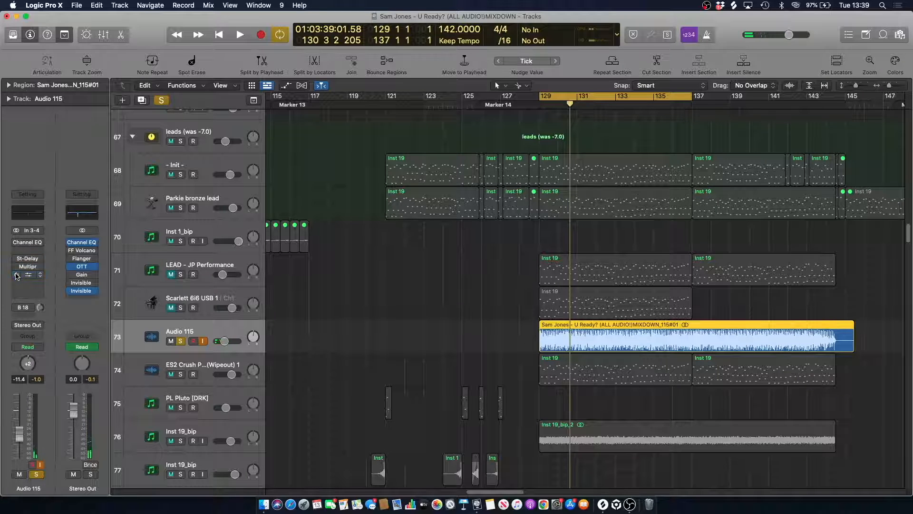
pyautogui.press('space')
pyautogui.click(16, 242)
pyautogui.click(16, 258)
pyautogui.click(16, 266)
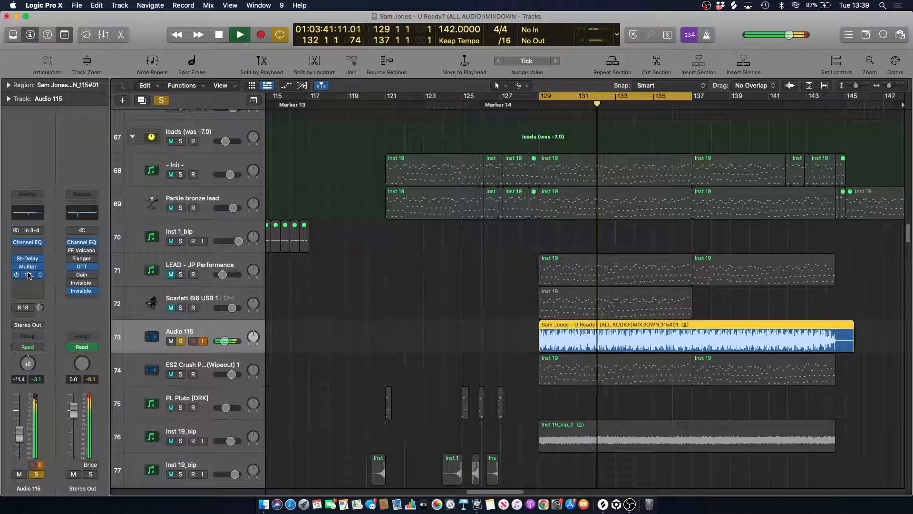
pyautogui.click(16, 274)
pyautogui.click(28, 267)
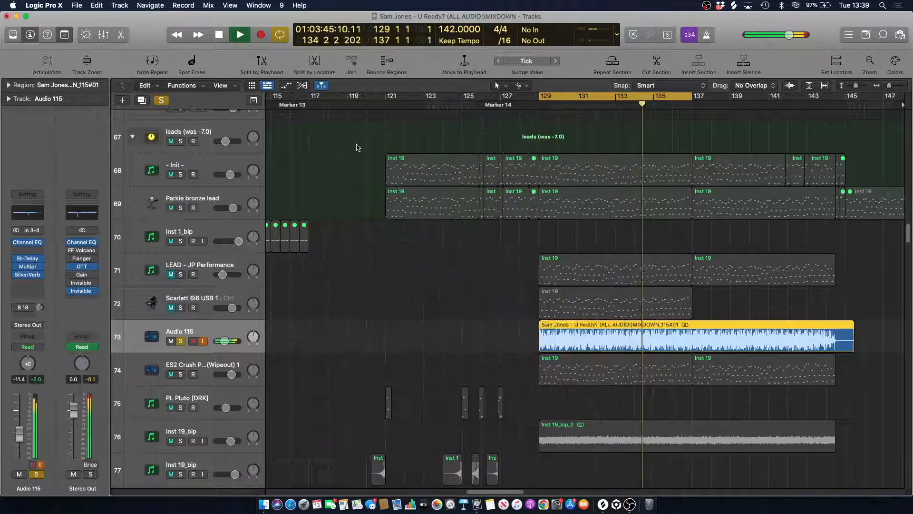
pyautogui.click(288, 133)
pyautogui.press('space')
# - Solo the - Init - and Parkie bronze lead tracks together with Audio 115, audition them, and clear all solos
pyautogui.scroll(3, 181, 166)
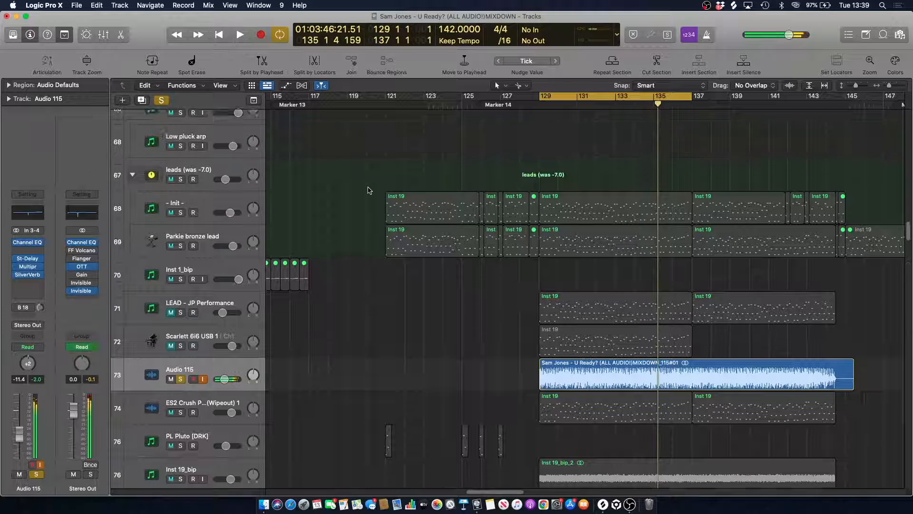
pyautogui.click(181, 222)
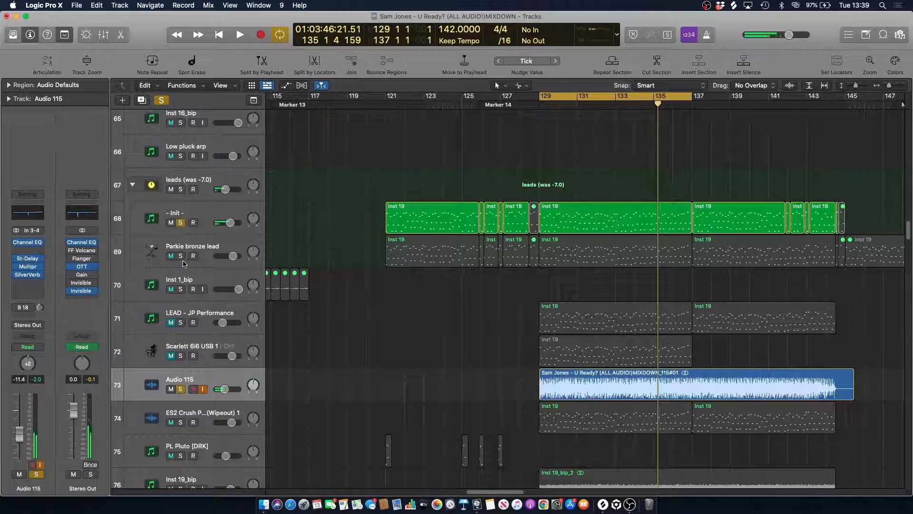
pyautogui.click(180, 257)
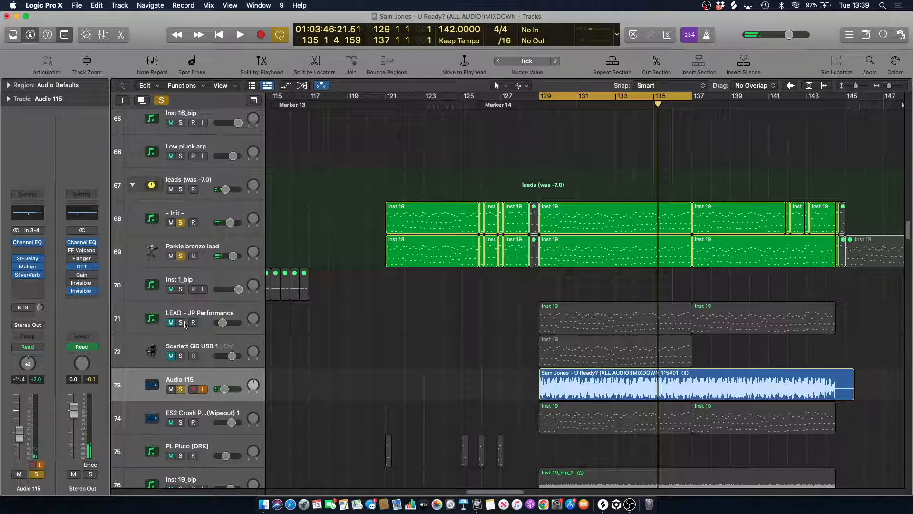
pyautogui.press('space')
pyautogui.click(162, 101)
pyautogui.scroll(-8, 440, 165)
pyautogui.press('space')
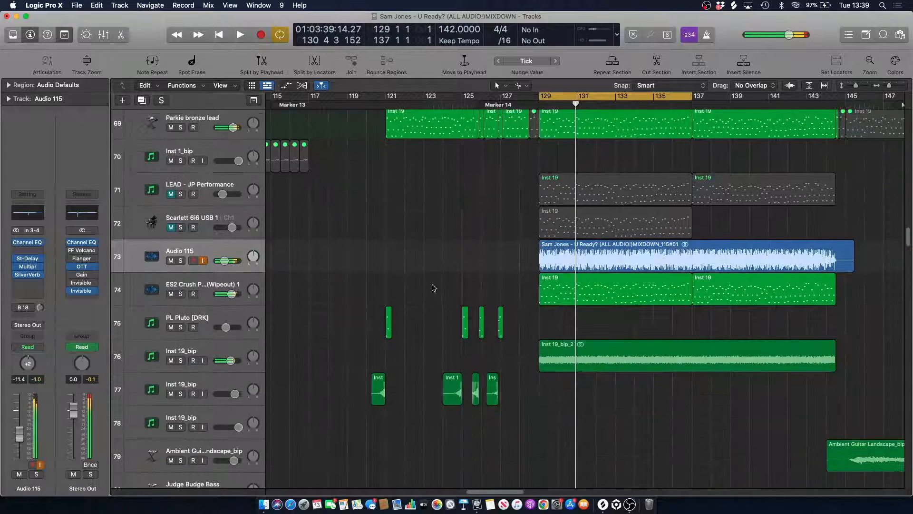
# - Solo and play the ES2 Crush Pluck/lead (Wipeout) 1 track while viewing its ES2 synth patch, and clear the solo
pyautogui.click(220, 279)
pyautogui.press('s')
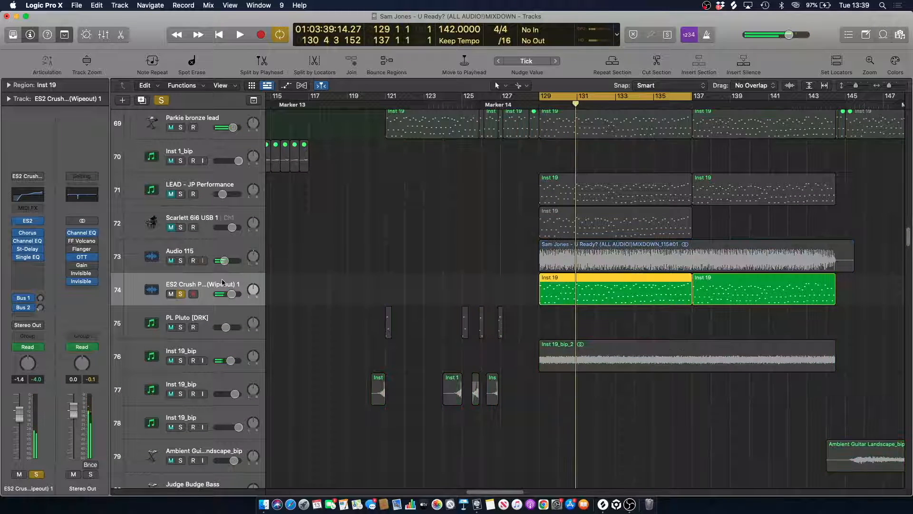
pyautogui.press('space')
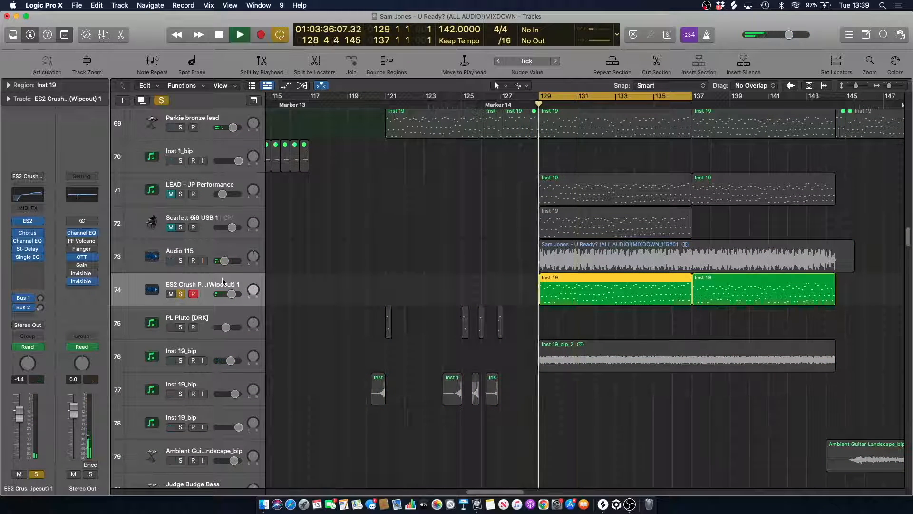
pyautogui.click(27, 221)
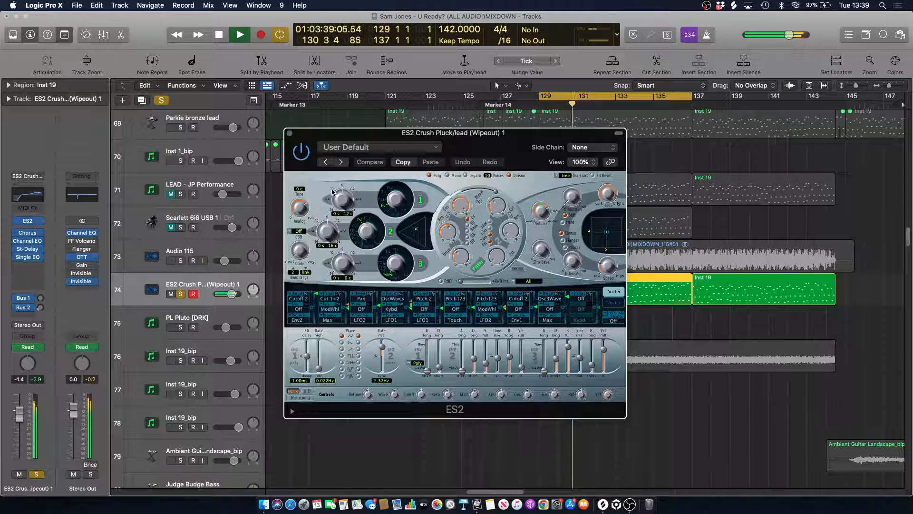
pyautogui.click(290, 134)
pyautogui.click(337, 247)
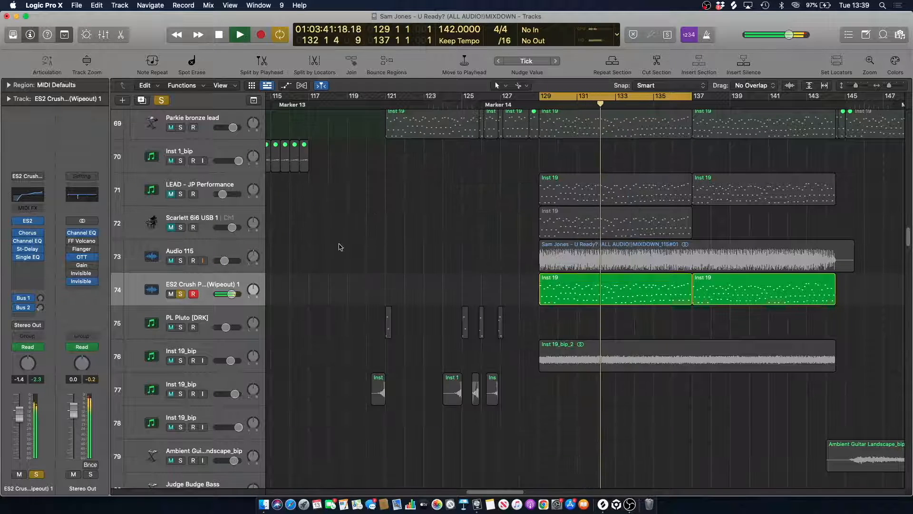
pyautogui.press('space')
pyautogui.click(181, 295)
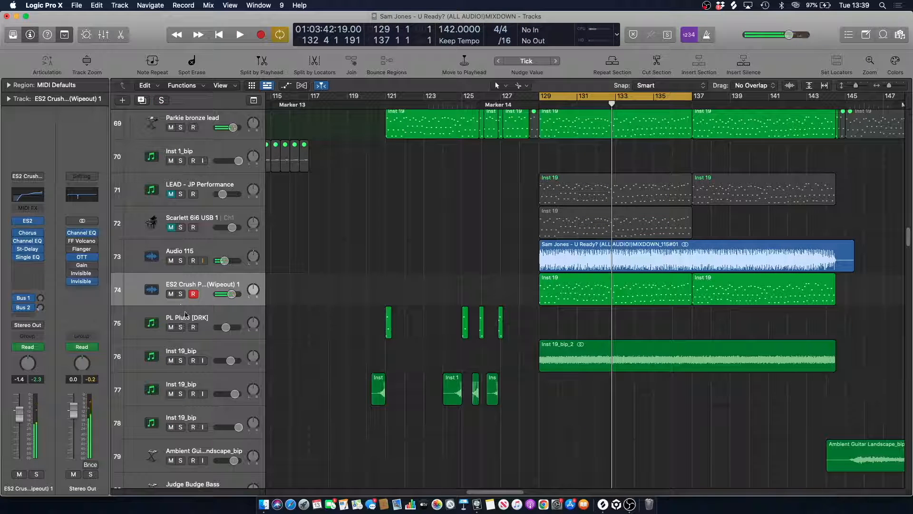
# - Mute the ES2 Crush Pluck/lead (Wipeout) 1 track and unmute it again
pyautogui.click(201, 285)
pyautogui.click(171, 293)
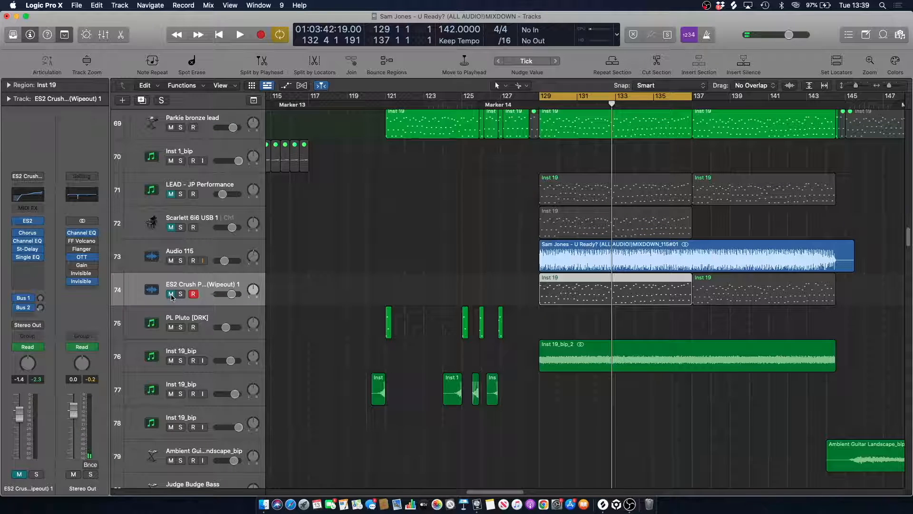
pyautogui.click(171, 294)
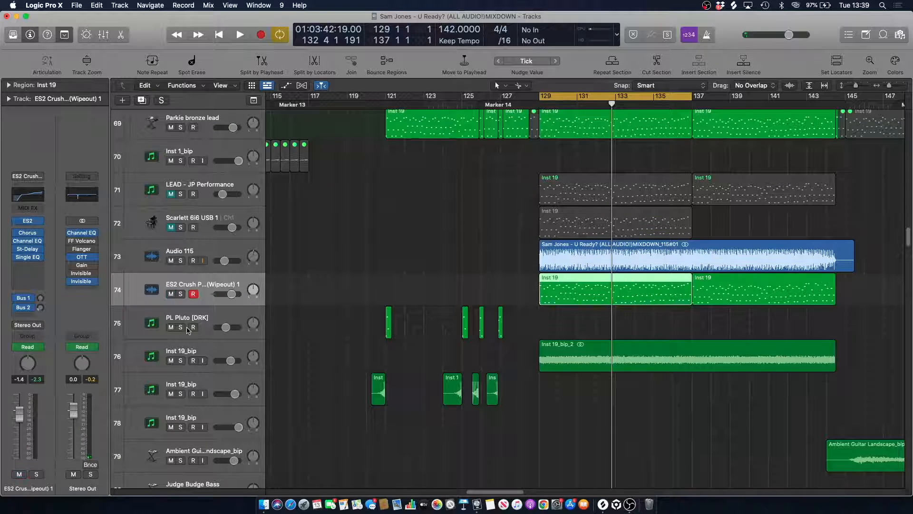
# - Solo Inst 19_bip on track 76, play it from bar 129, and clear the solo
pyautogui.click(181, 360)
pyautogui.click(207, 352)
pyautogui.press('space')
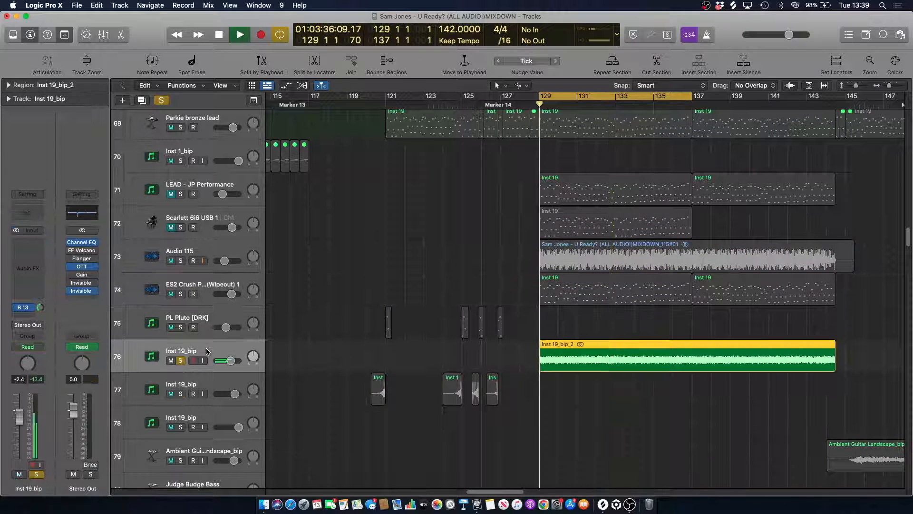
pyautogui.click(181, 361)
# - Toggle the mute of Inst 19_bip on track 76 during unsoloed playback to compare the mix with and without it
pyautogui.click(171, 360)
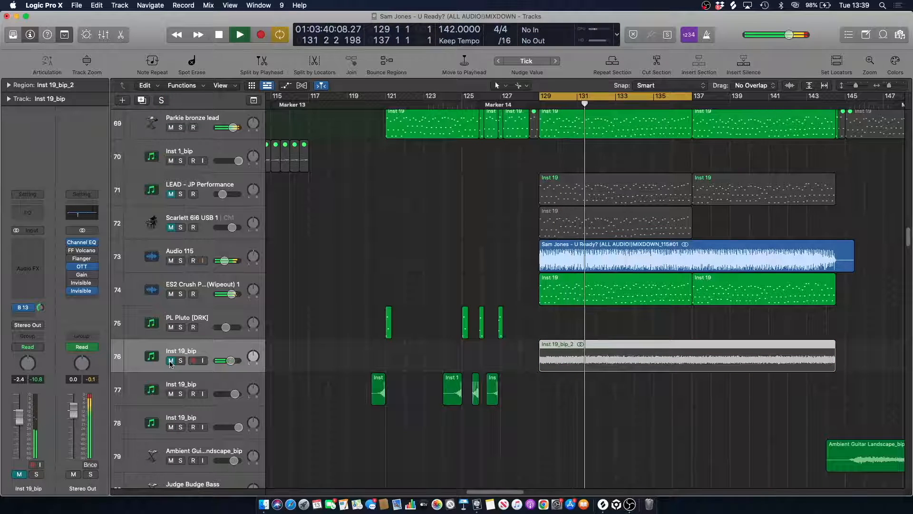
pyautogui.click(171, 360)
pyautogui.press('space')
pyautogui.press('space')
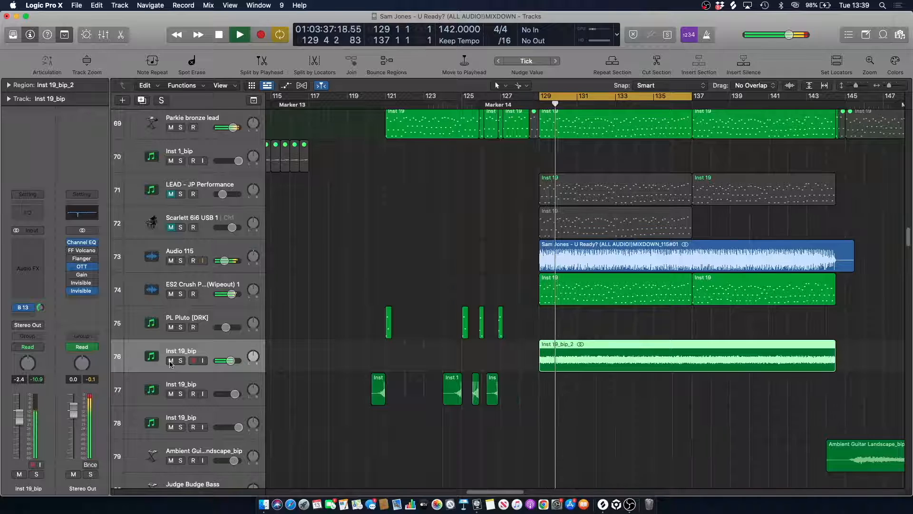
pyautogui.click(171, 361)
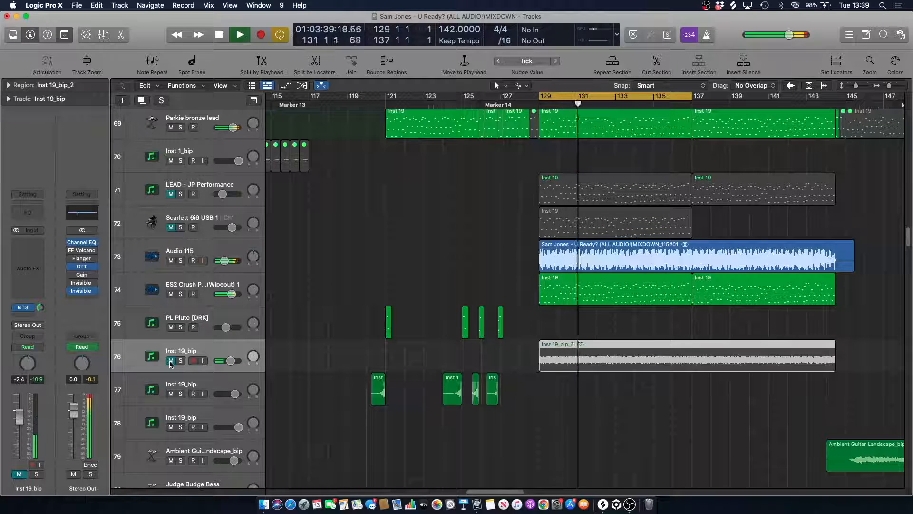
pyautogui.click(171, 360)
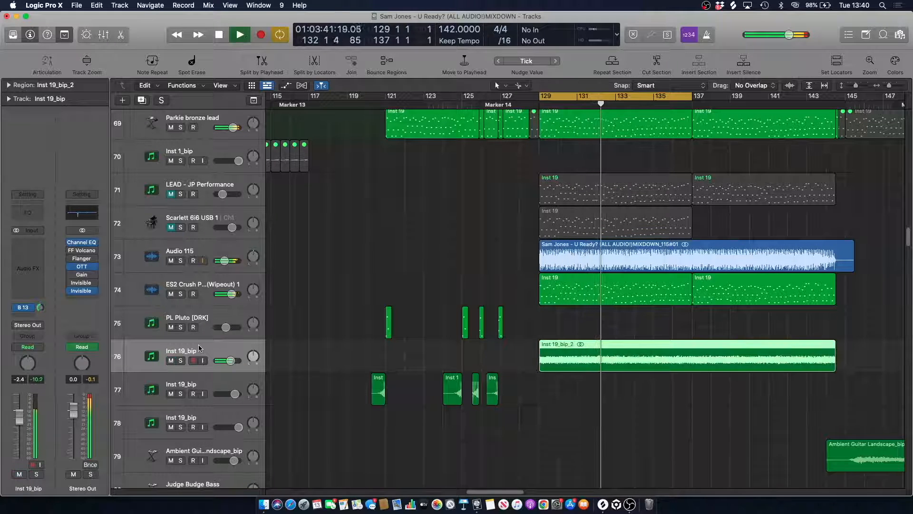
pyautogui.press('space')
pyautogui.click(363, 255)
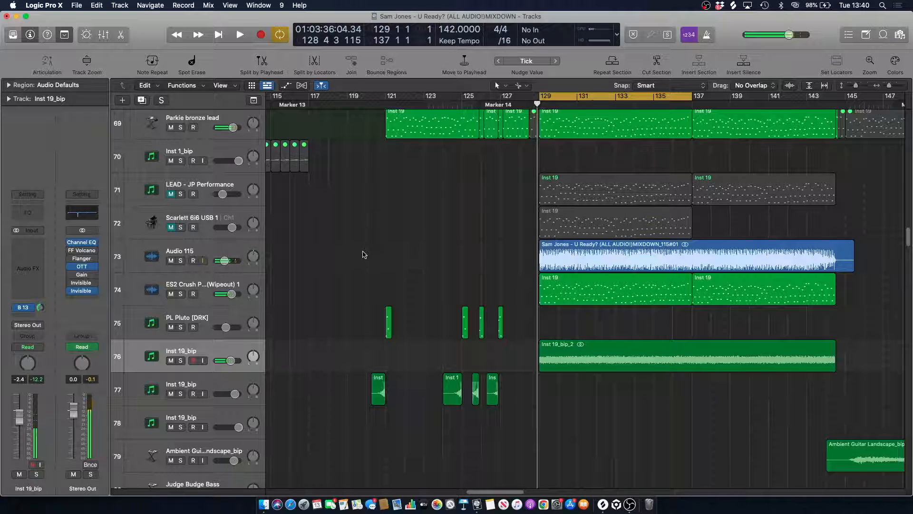
# - Switch off the cycle and place the playhead at bar 128
pyautogui.click(548, 95)
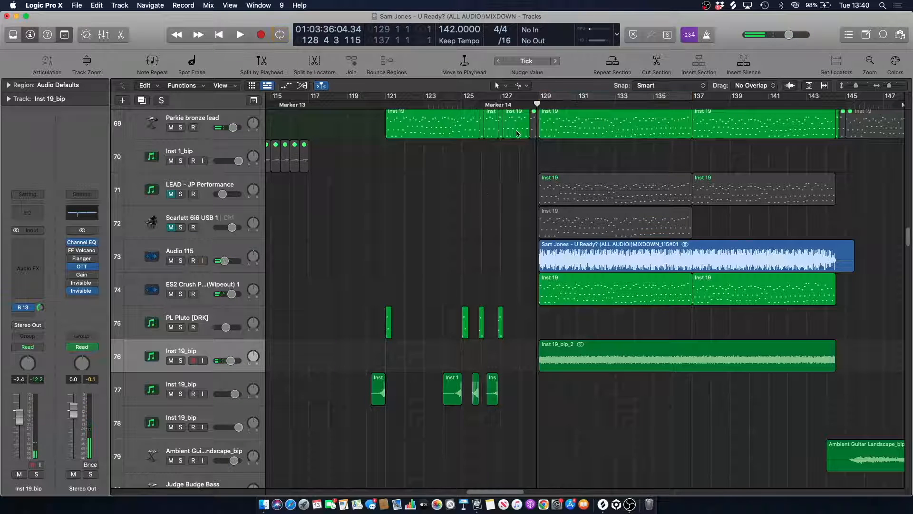
pyautogui.click(519, 104)
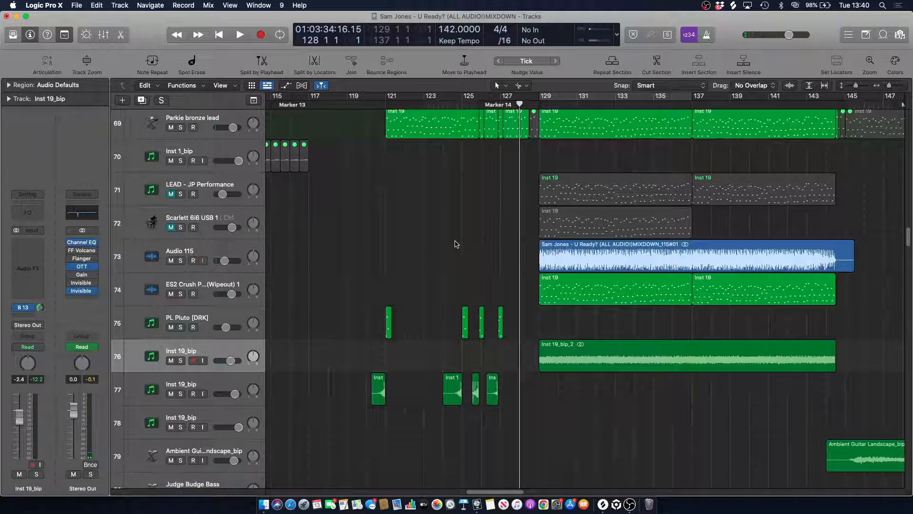
pyautogui.scroll(5, 456, 245)
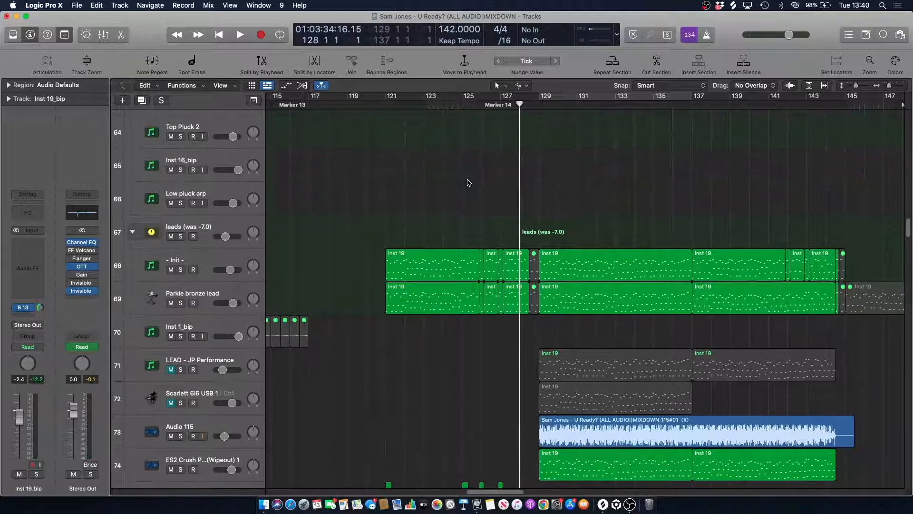
pyautogui.scroll(-6, 469, 182)
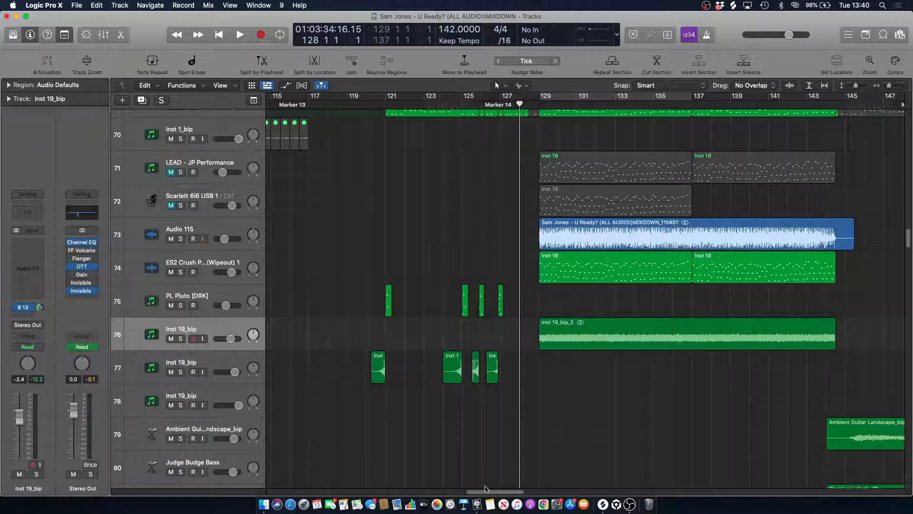
# - Play the full mix from bar 136 and restart it from bar 133
pyautogui.moveTo(491, 493); pyautogui.dragTo(509, 493)
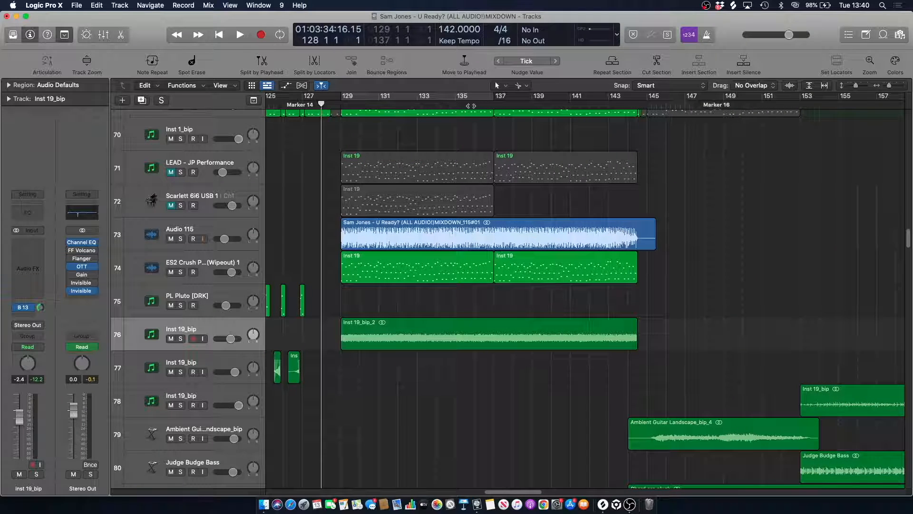
pyautogui.click(471, 106)
pyautogui.scroll(3, 478, 228)
pyautogui.click(484, 104)
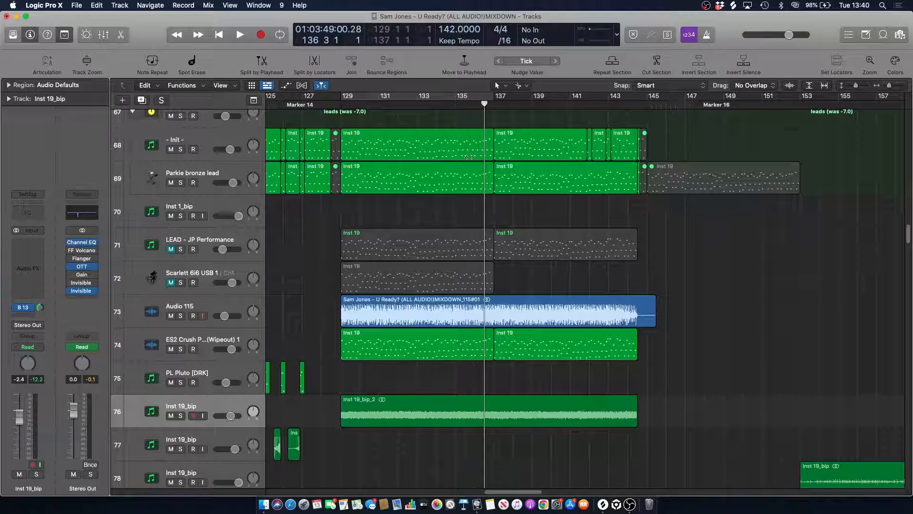
pyautogui.press('space')
pyautogui.click(417, 104)
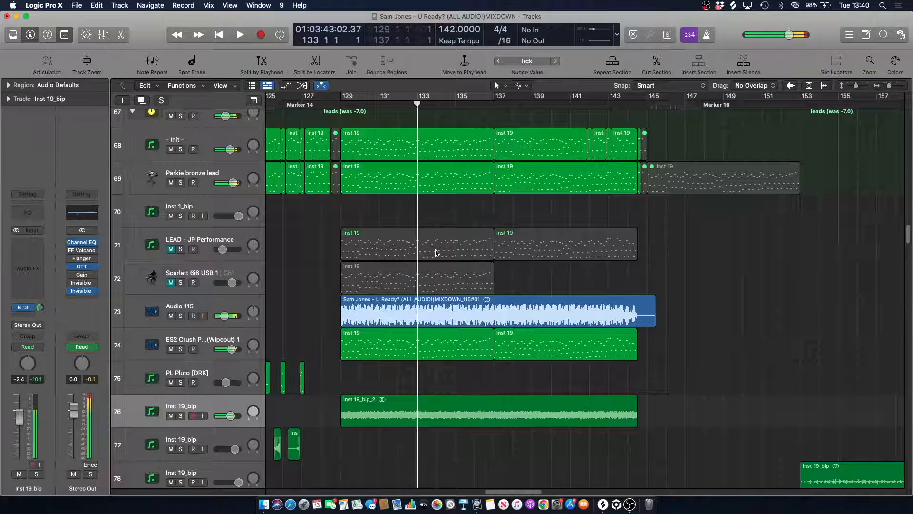
# - Examine the active tracks from bar 133 onward during playback, from the bass and atmosphere layers up to the PERCUSSION snares and claps
pyautogui.scroll(-8, 437, 254)
pyautogui.scroll(-20, 437, 254)
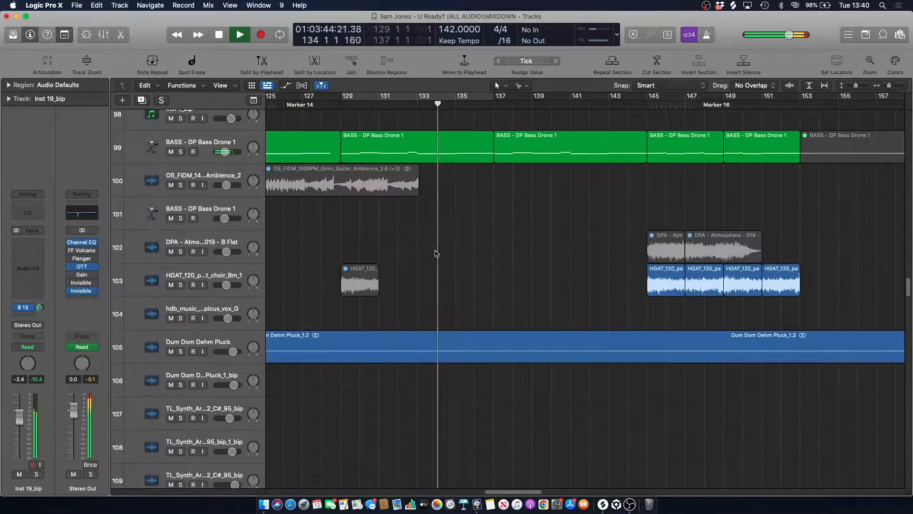
pyautogui.scroll(-4, 437, 253)
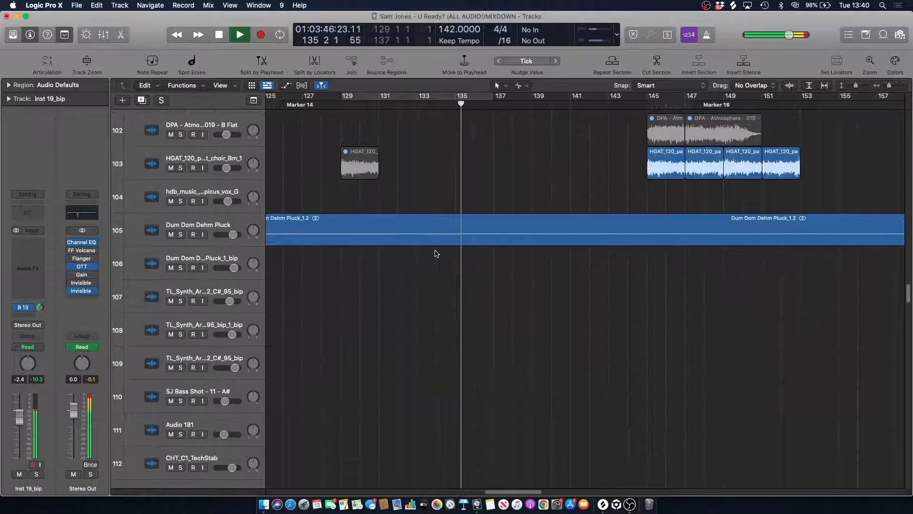
pyautogui.scroll(4, 437, 255)
pyautogui.scroll(20, 437, 254)
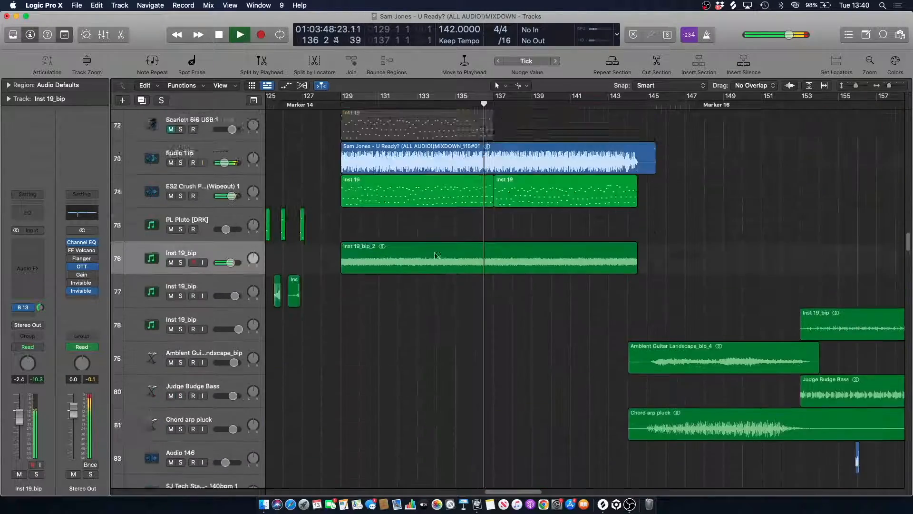
pyautogui.scroll(16, 435, 256)
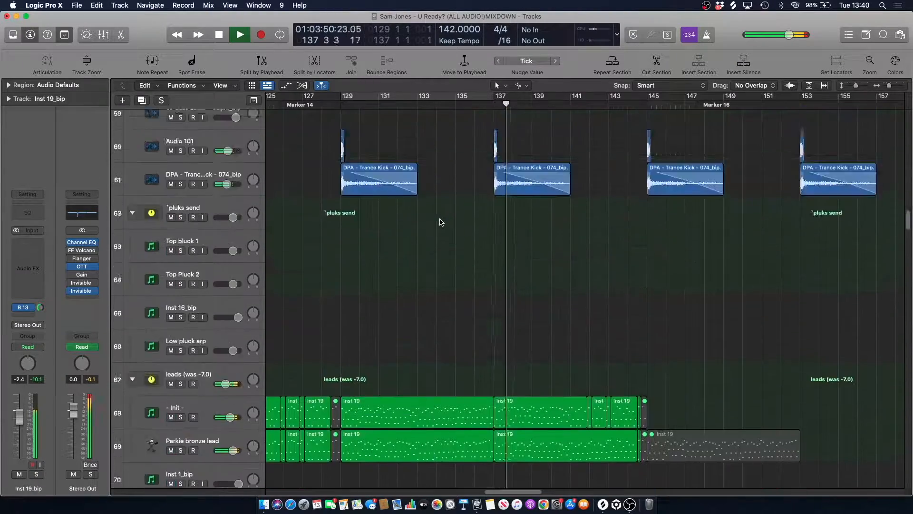
pyautogui.scroll(20, 452, 218)
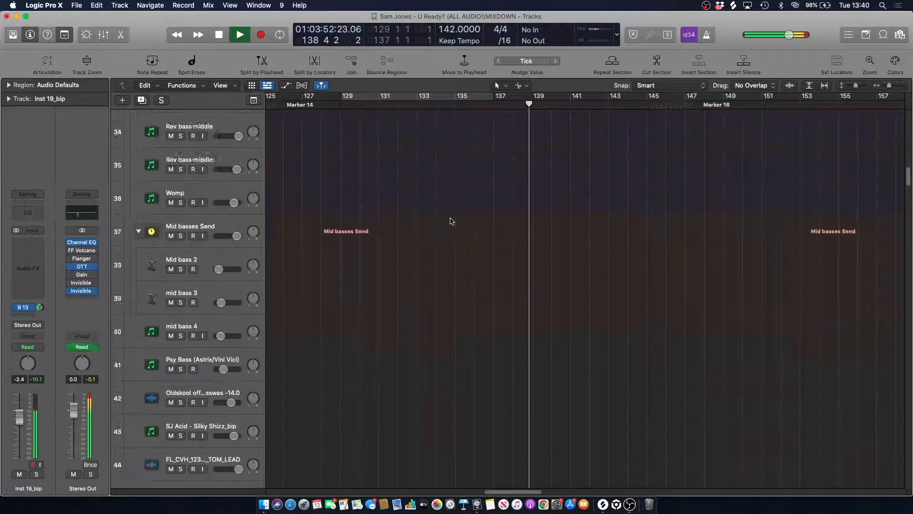
pyautogui.scroll(18, 452, 221)
pyautogui.press('space')
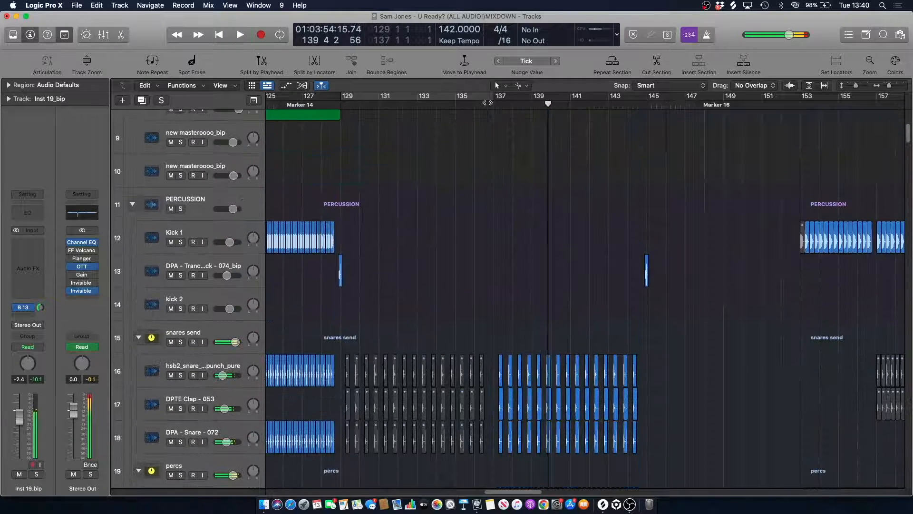
pyautogui.press('space')
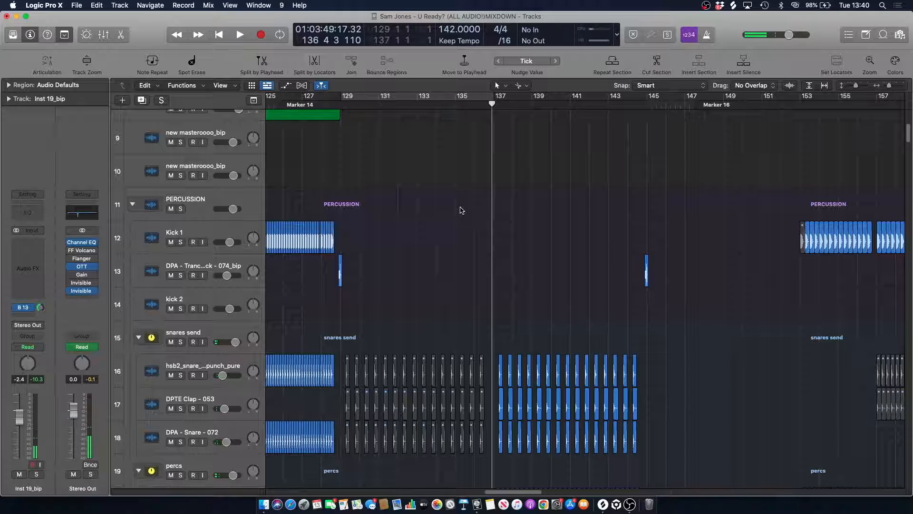
# - Play the full mix from bar 136, briefly toggle solo on the percs group, and stop with the playhead at bar 137
pyautogui.scroll(-5, 460, 210)
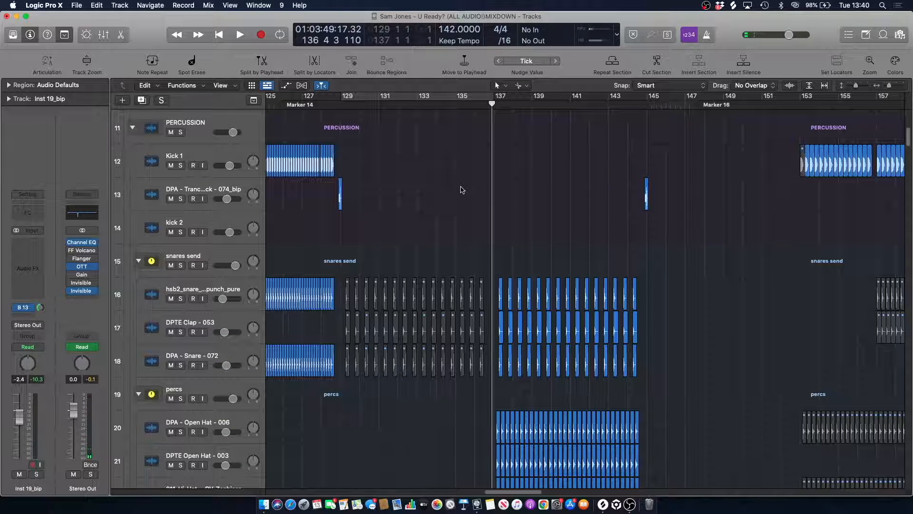
pyautogui.scroll(-3, 461, 190)
pyautogui.scroll(-4, 506, 248)
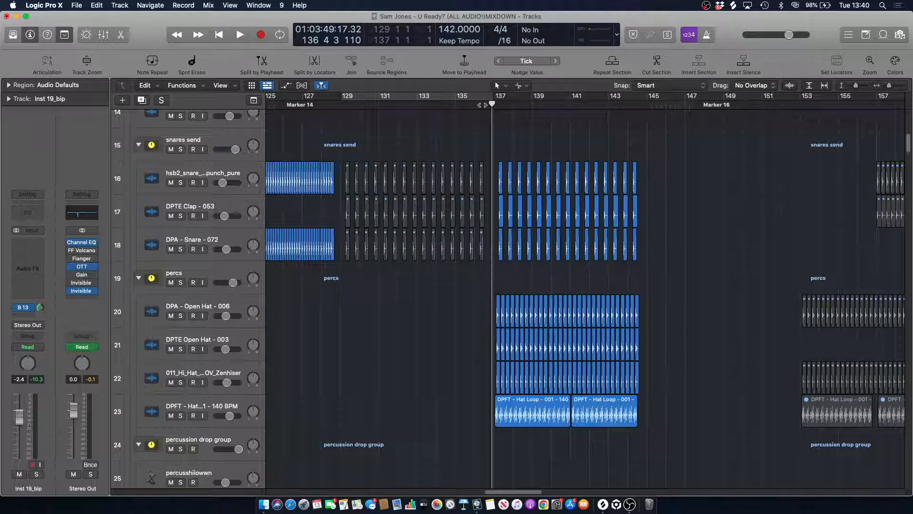
pyautogui.scroll(-2, 491, 237)
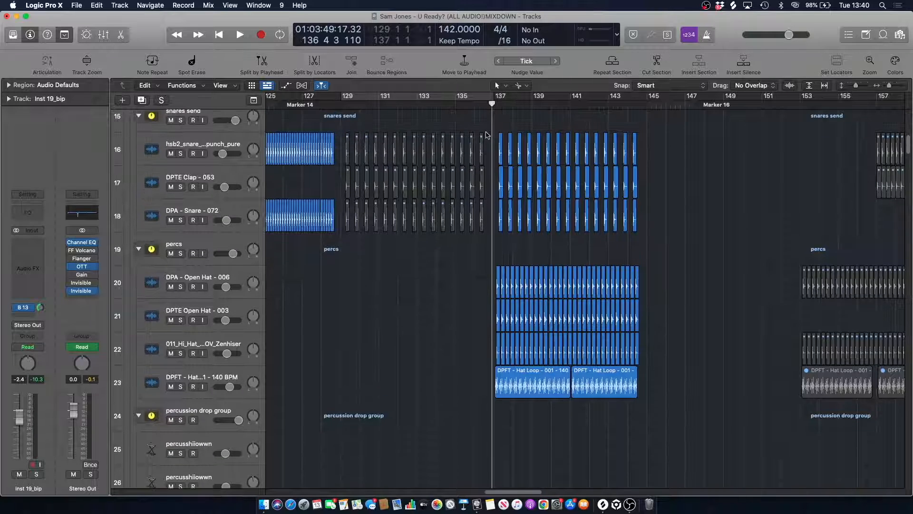
pyautogui.press('space')
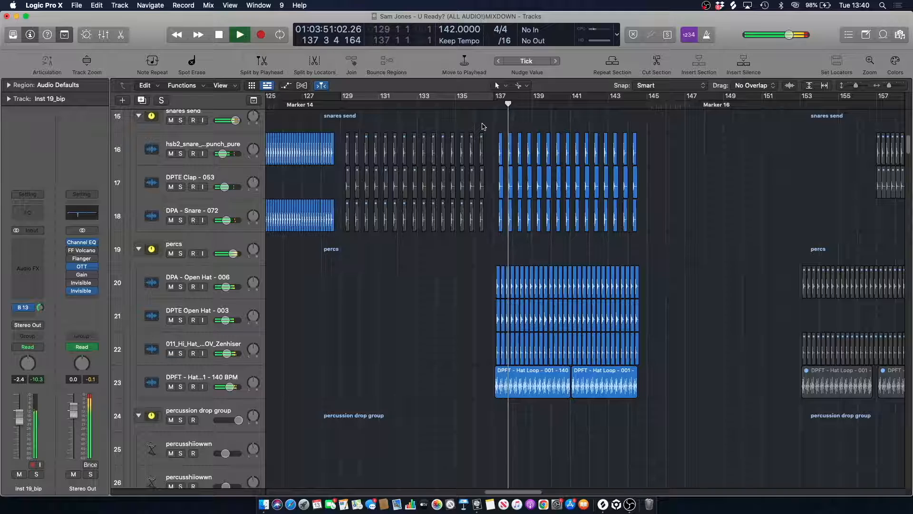
pyautogui.click(179, 254)
pyautogui.click(180, 253)
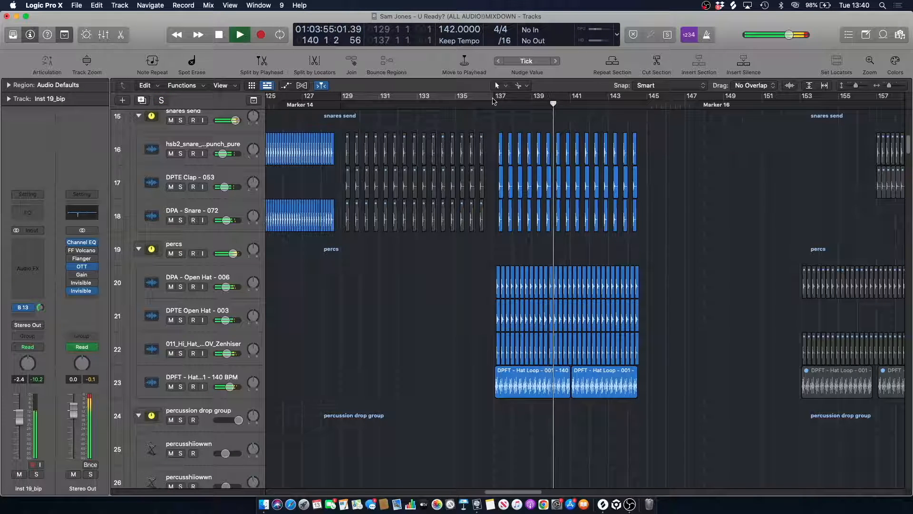
pyautogui.click(494, 99)
pyautogui.scroll(-6, 442, 290)
pyautogui.press('space')
# - Examine the tracks from the Trance Kick layers down to the pads around bar 137 and place the playhead at bar 128
pyautogui.scroll(-20, 447, 253)
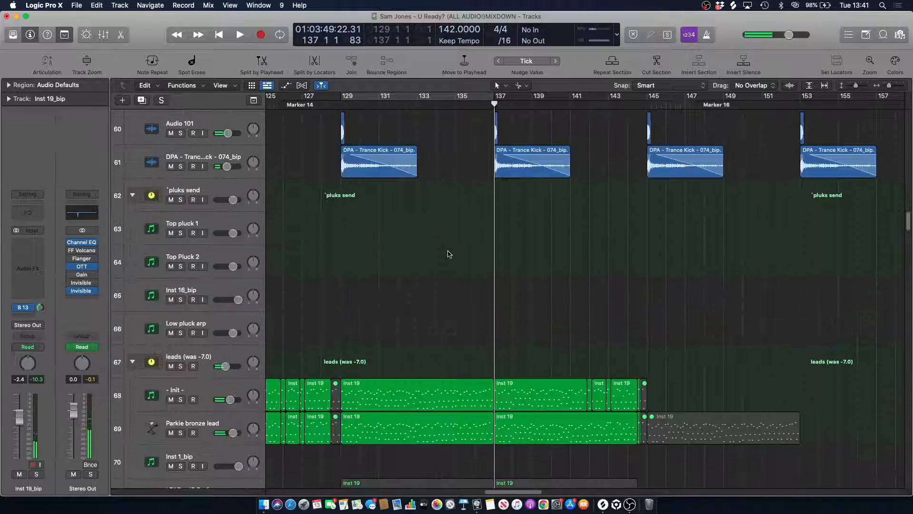
pyautogui.scroll(2, 449, 253)
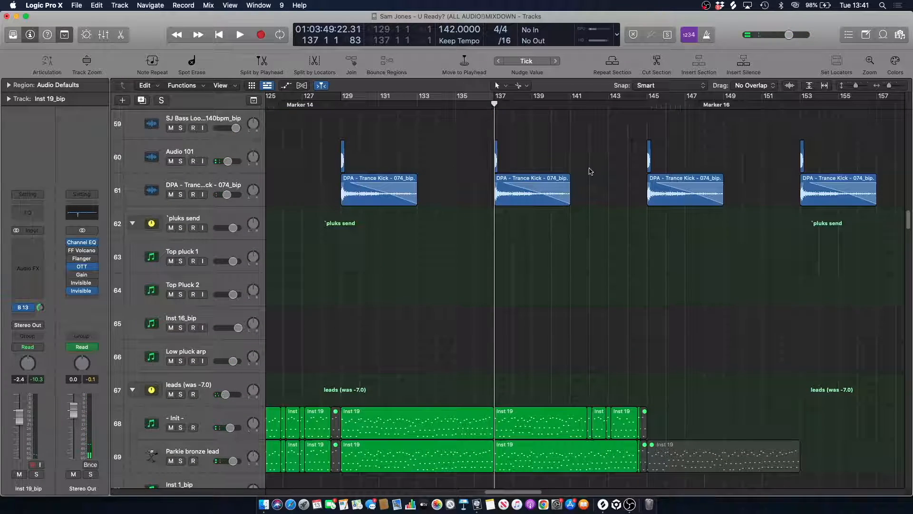
pyautogui.scroll(-6, 487, 231)
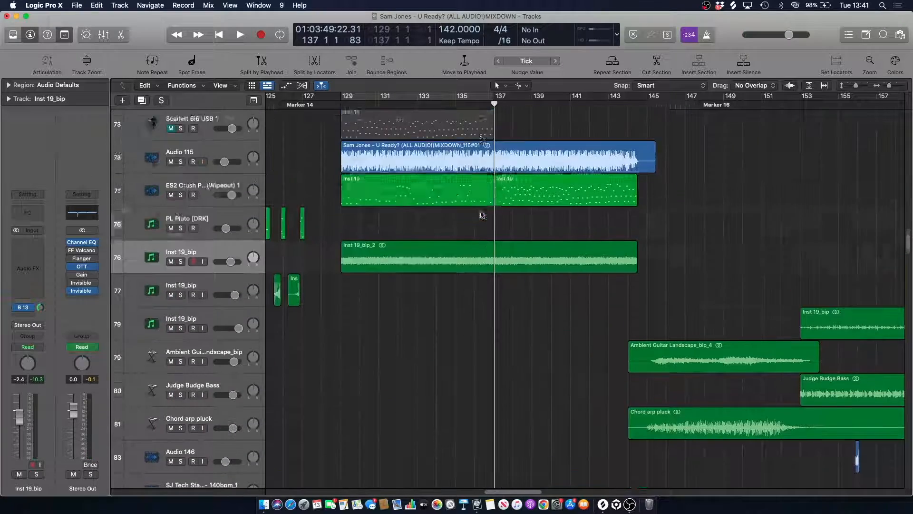
pyautogui.scroll(-6, 481, 214)
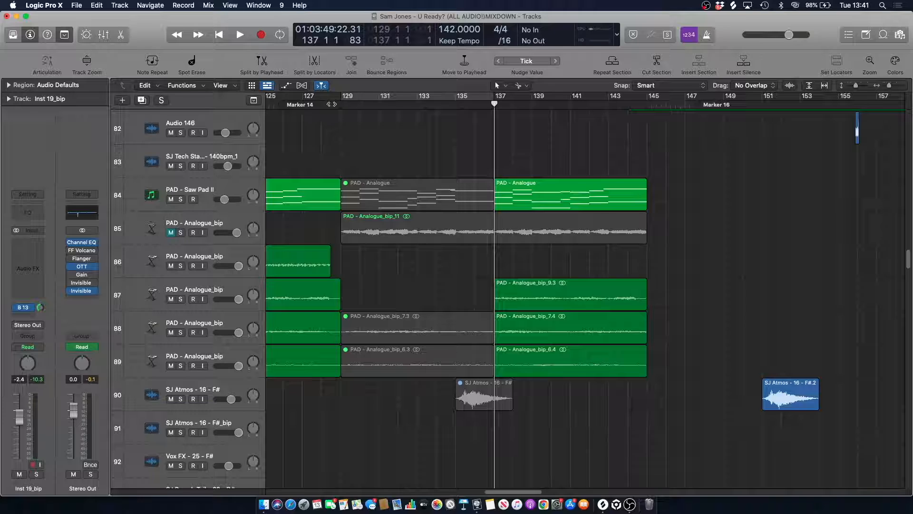
pyautogui.click(332, 103)
pyautogui.moveTo(333, 104); pyautogui.dragTo(327, 105)
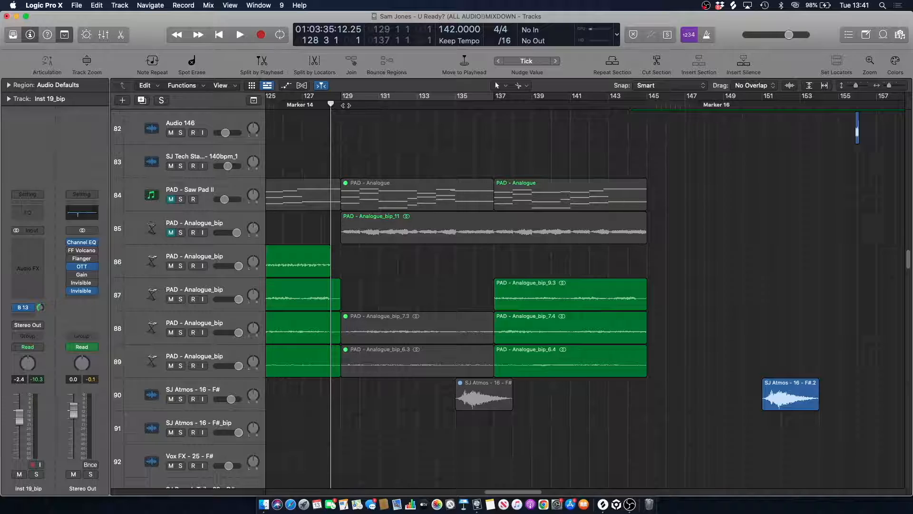
pyautogui.moveTo(331, 103); pyautogui.dragTo(339, 104)
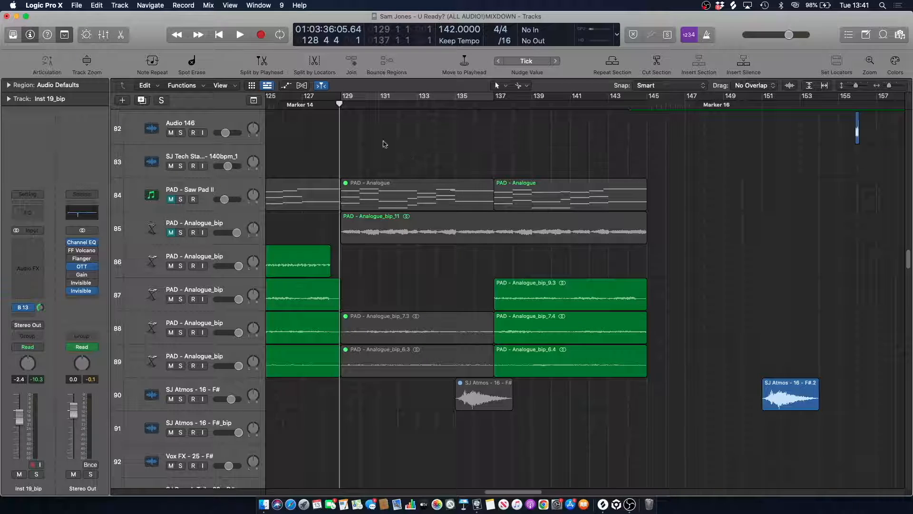
pyautogui.click(325, 102)
pyautogui.click(340, 104)
pyautogui.click(332, 103)
# - Review the lead layers around bar 129 and play the full mix from bar 136
pyautogui.scroll(8, 346, 128)
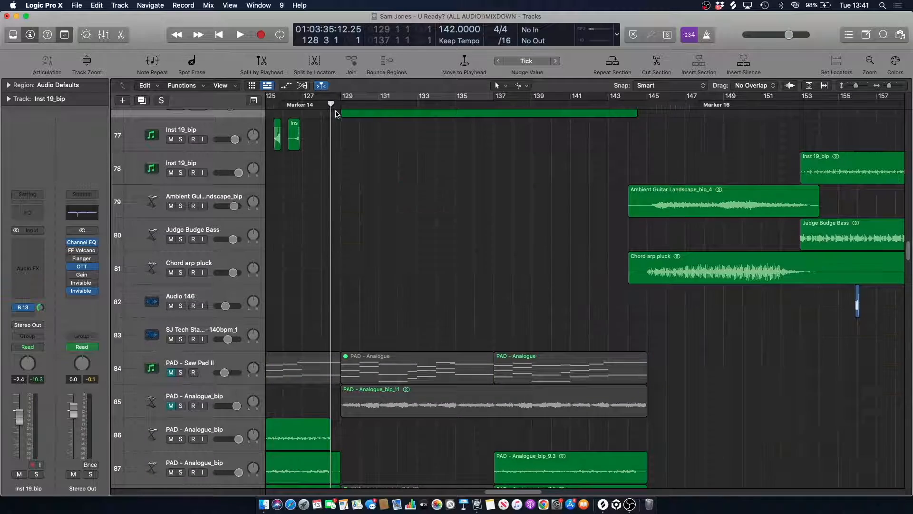
pyautogui.scroll(10, 349, 150)
pyautogui.scroll(-3, 422, 201)
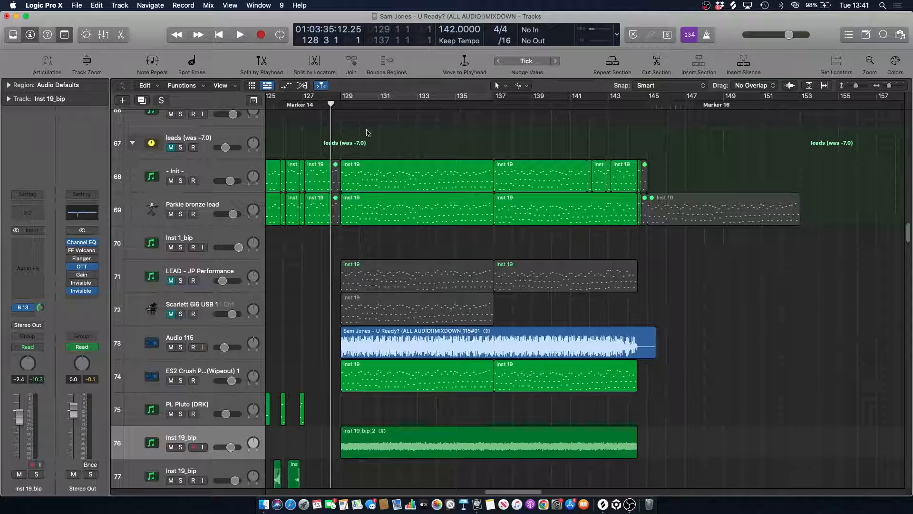
pyautogui.scroll(-4, 369, 132)
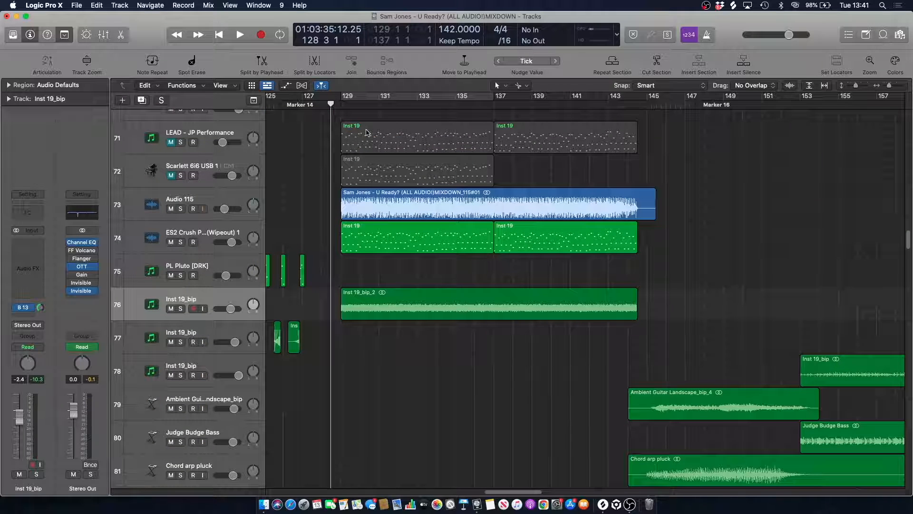
pyautogui.scroll(4, 366, 133)
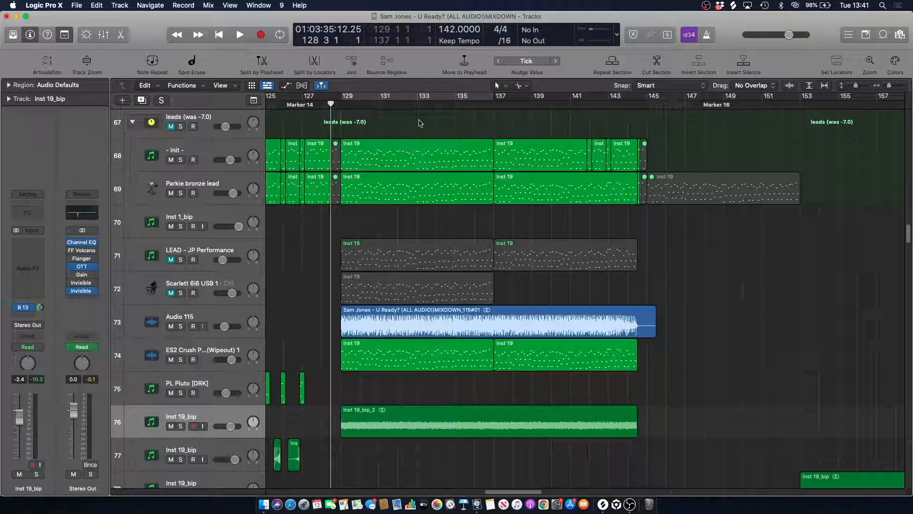
pyautogui.click(477, 106)
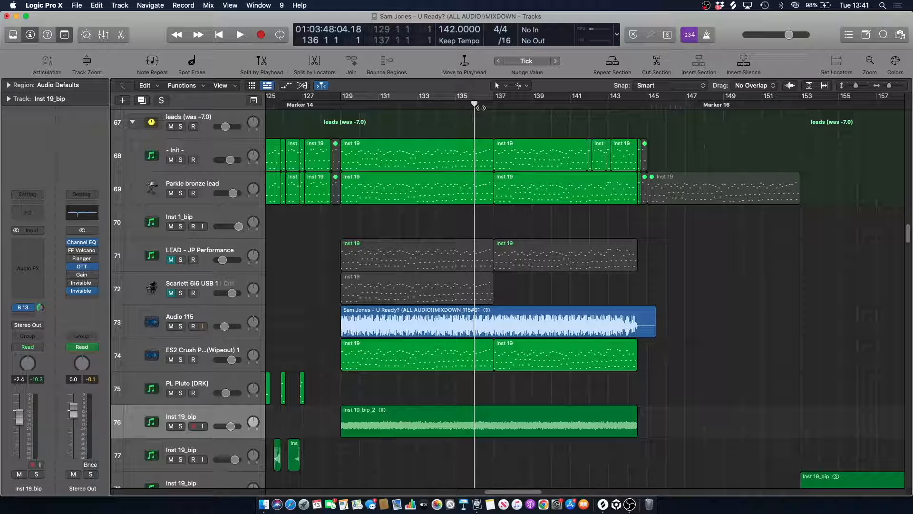
pyautogui.scroll(-10, 453, 198)
pyautogui.press('space')
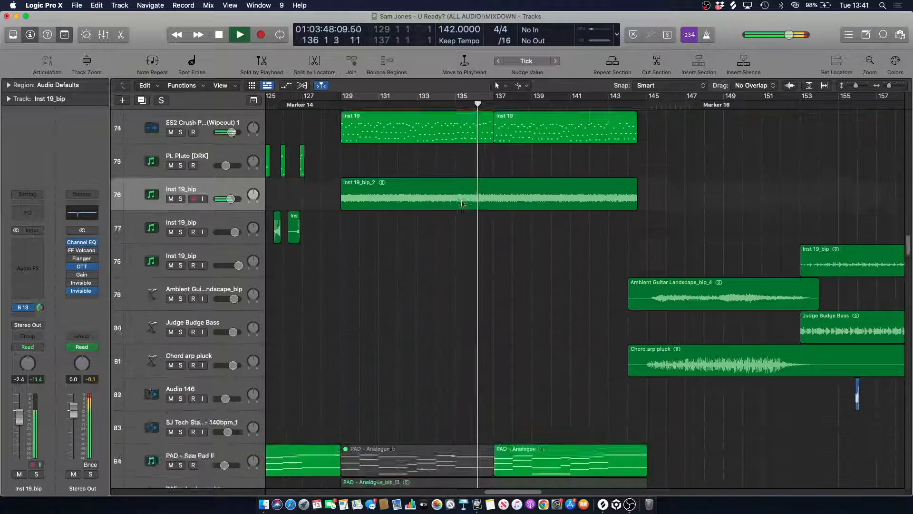
pyautogui.scroll(-1, 447, 193)
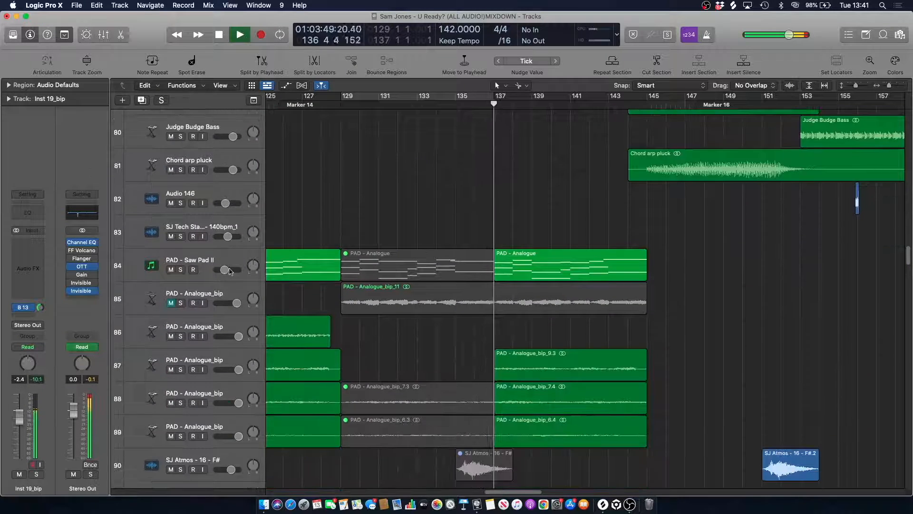
# - Audition PAD - Saw Pad II and the PAD - Analogue_bip tracks 87 to 89 in solo, stop playback and clear all solos
pyautogui.click(180, 269)
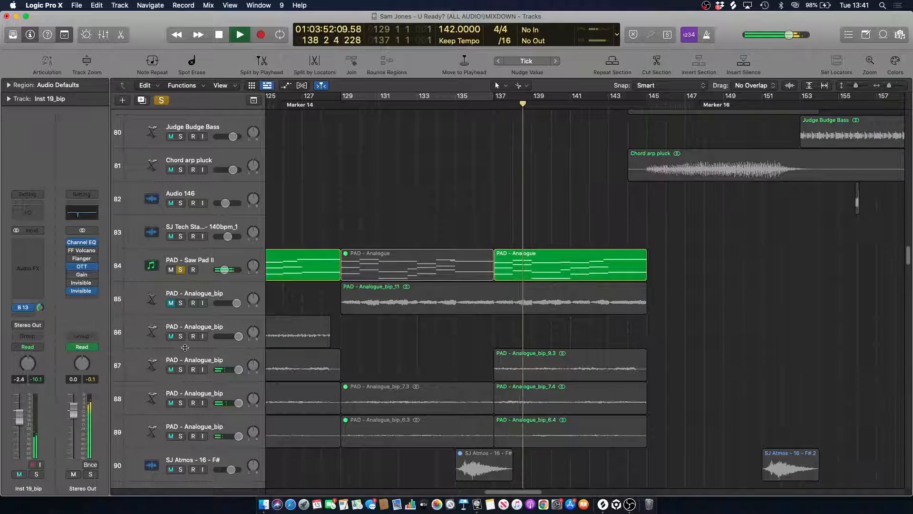
pyautogui.click(181, 370)
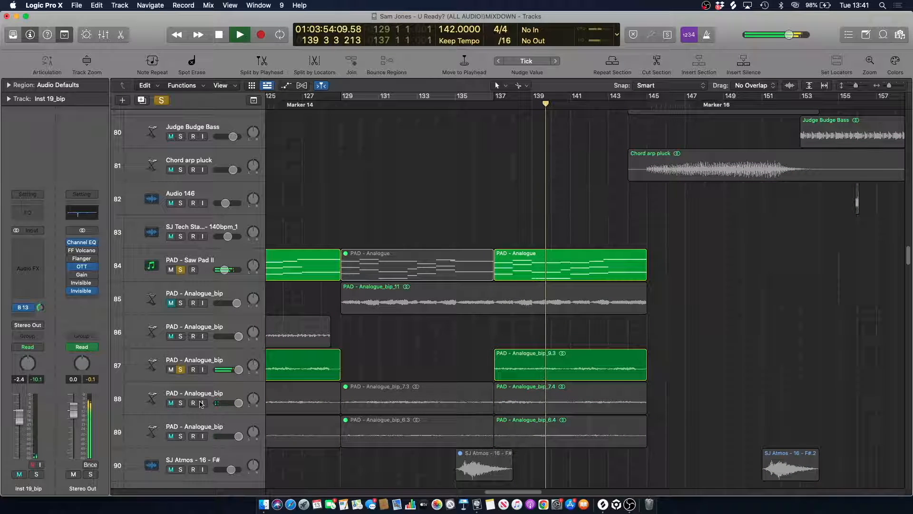
pyautogui.click(181, 404)
pyautogui.click(181, 436)
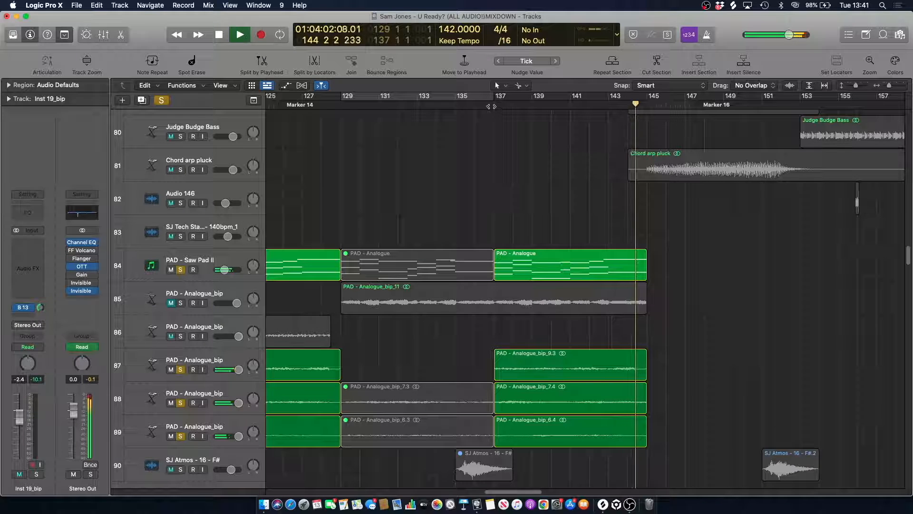
pyautogui.press('space')
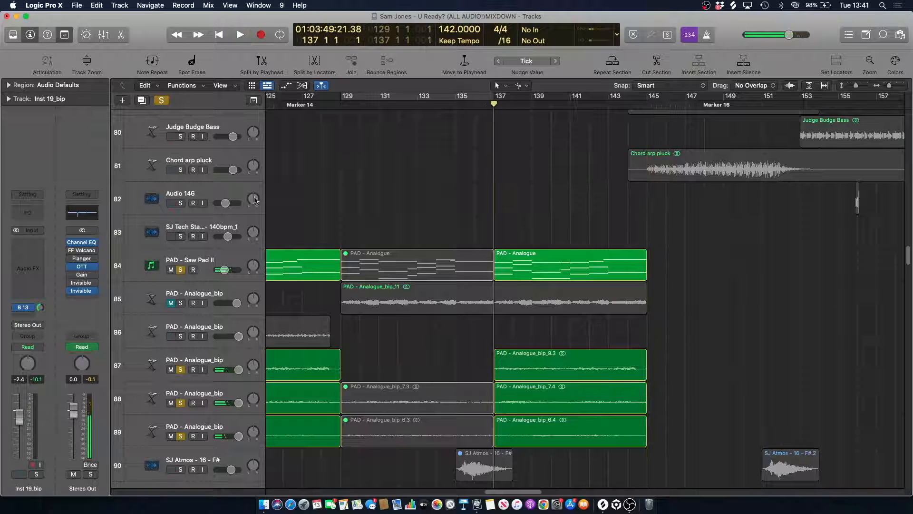
pyautogui.click(163, 100)
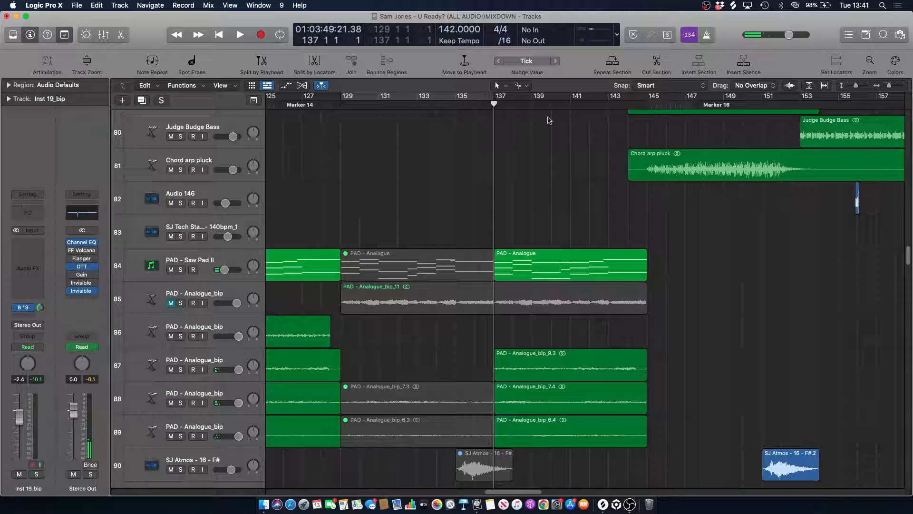
# - Play the unsoloed mix with the pads from about bar 140 and stop it
pyautogui.click(562, 104)
pyautogui.press('space')
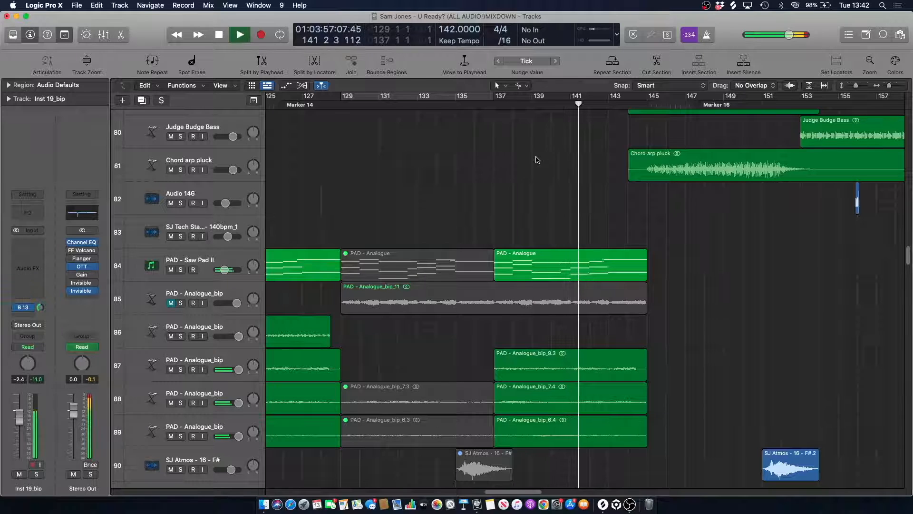
pyautogui.press('space')
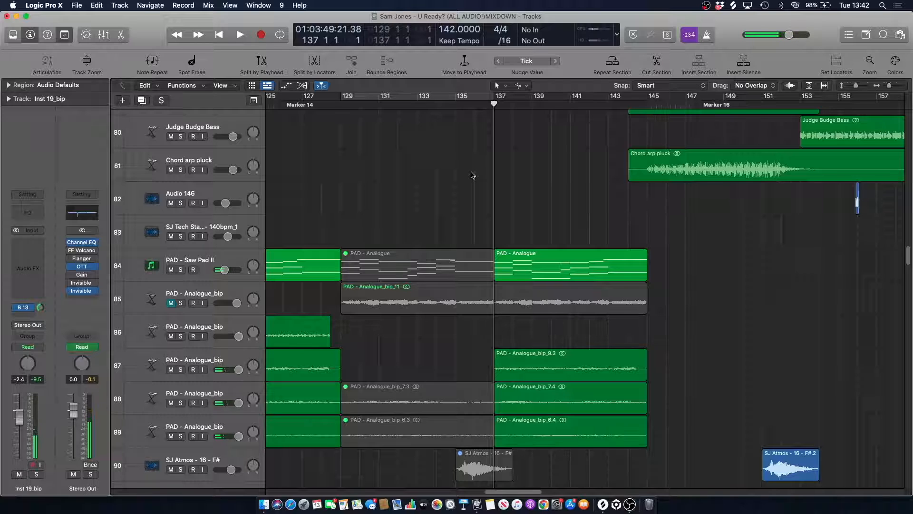
# - Play the full mix from bar 140 into bar 146 while examining the leads, pads, bass drone and atmosphere tracks
pyautogui.scroll(7, 565, 116)
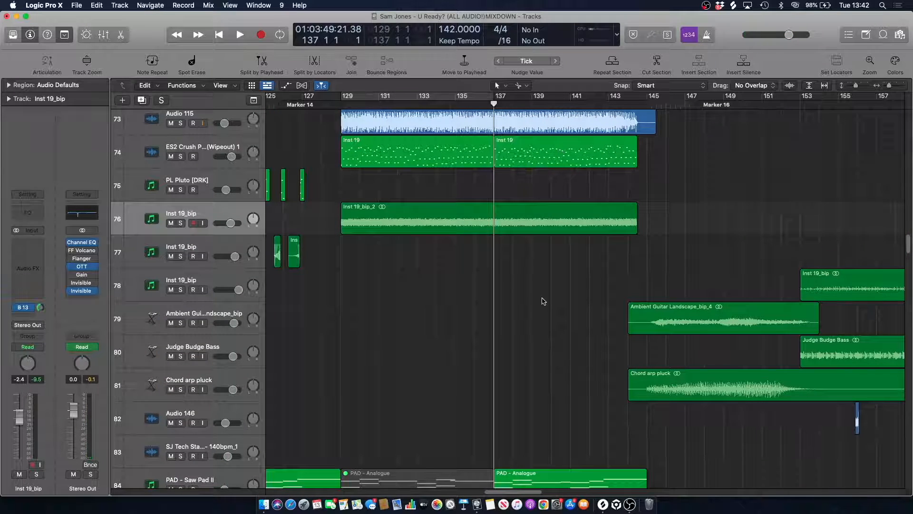
pyautogui.scroll(-5, 540, 301)
pyautogui.scroll(7, 513, 177)
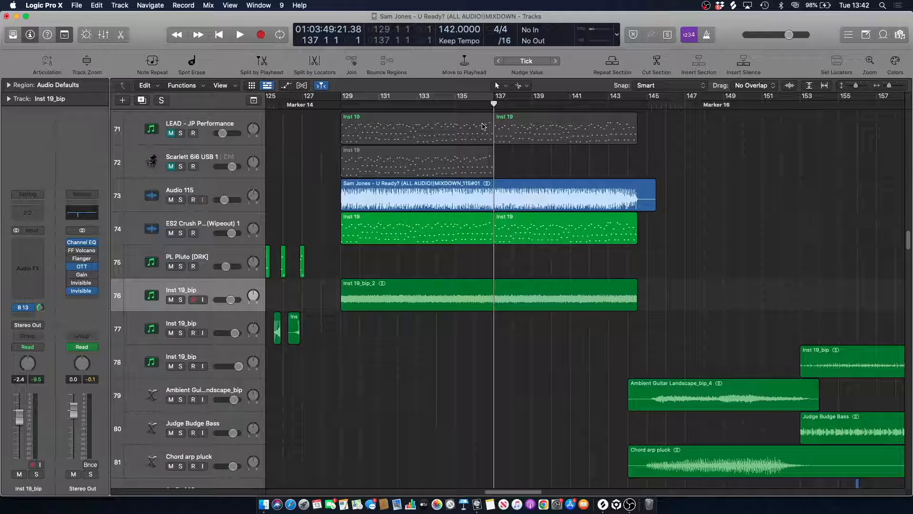
pyautogui.click(551, 105)
pyautogui.press('space')
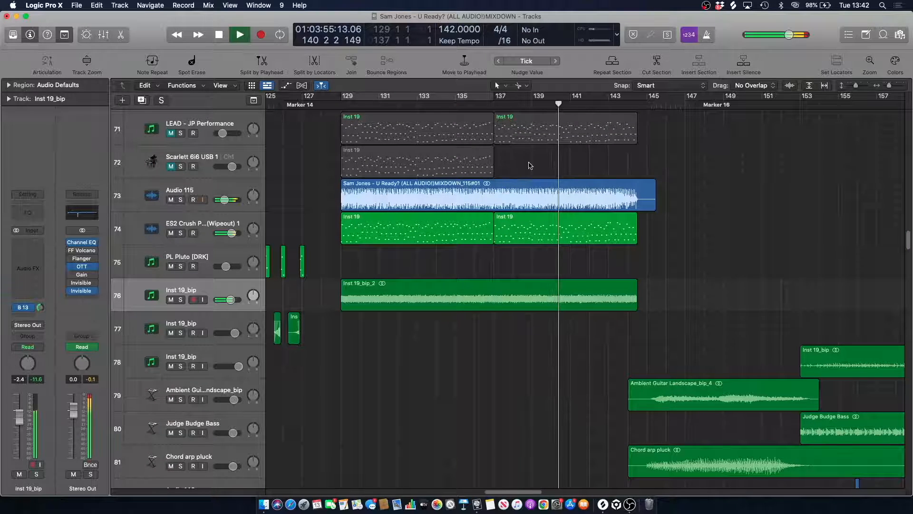
pyautogui.scroll(2, 539, 142)
pyautogui.scroll(4, 540, 143)
pyautogui.scroll(-3, 541, 148)
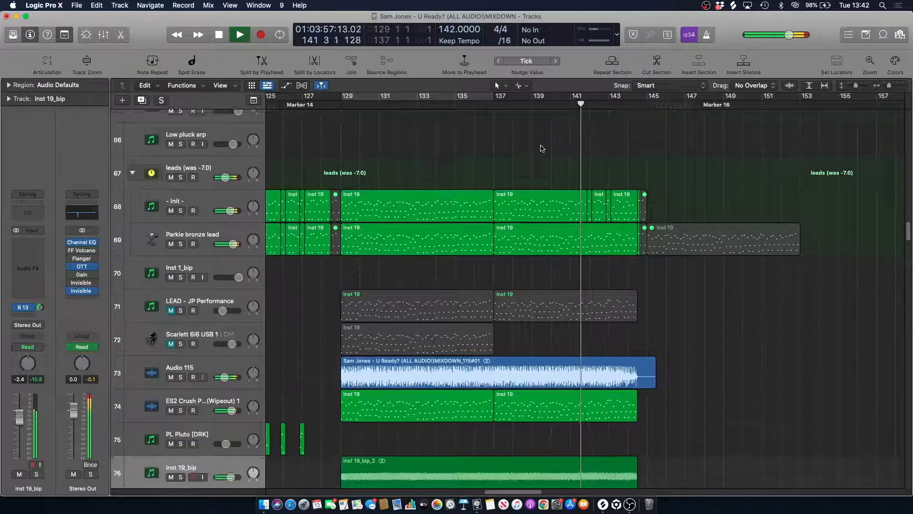
pyautogui.scroll(-15, 540, 153)
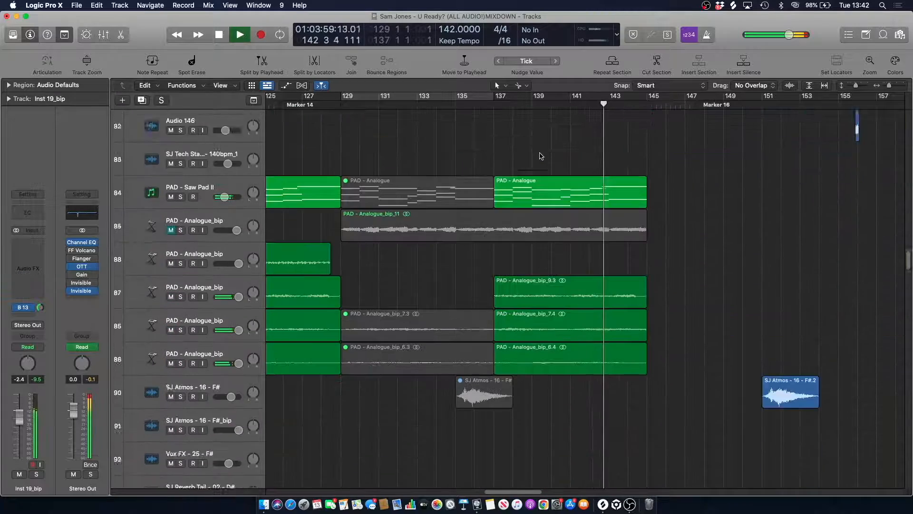
pyautogui.scroll(-12, 540, 156)
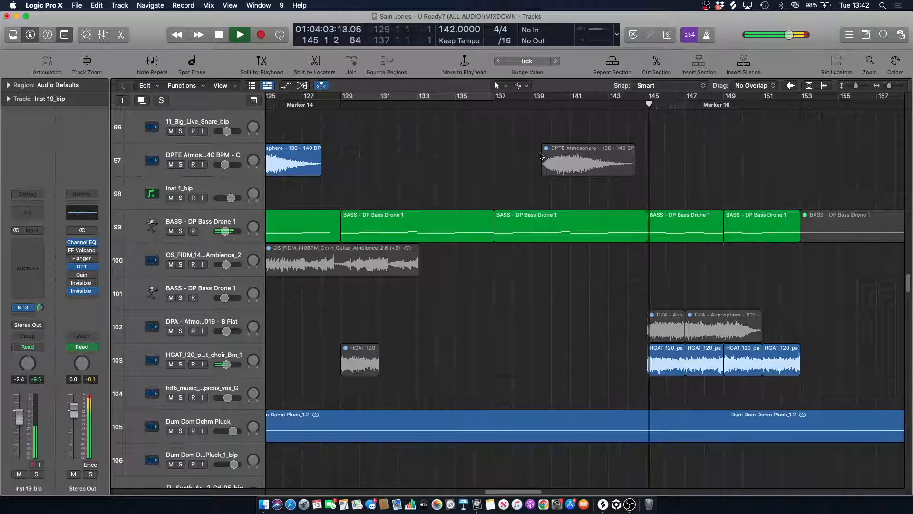
pyautogui.hscroll(5, 484, 295)
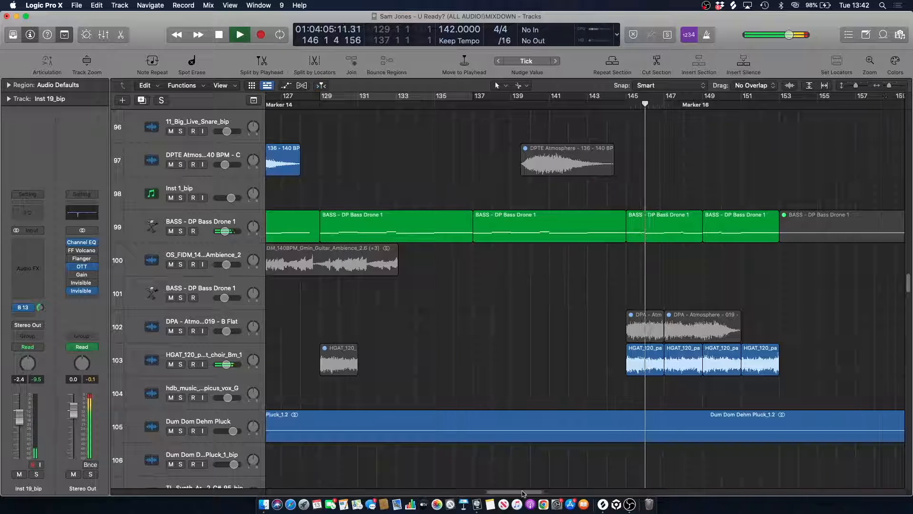
pyautogui.scroll(-2, 484, 252)
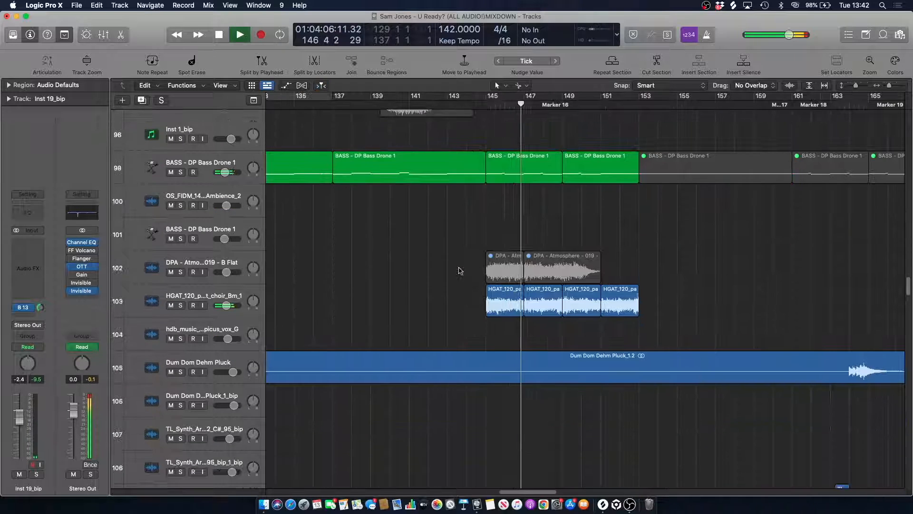
# - Solo the HGAT_120 choir track 103, stop playback, place the playhead just before bar 145 and select that track
pyautogui.click(181, 306)
pyautogui.press('space')
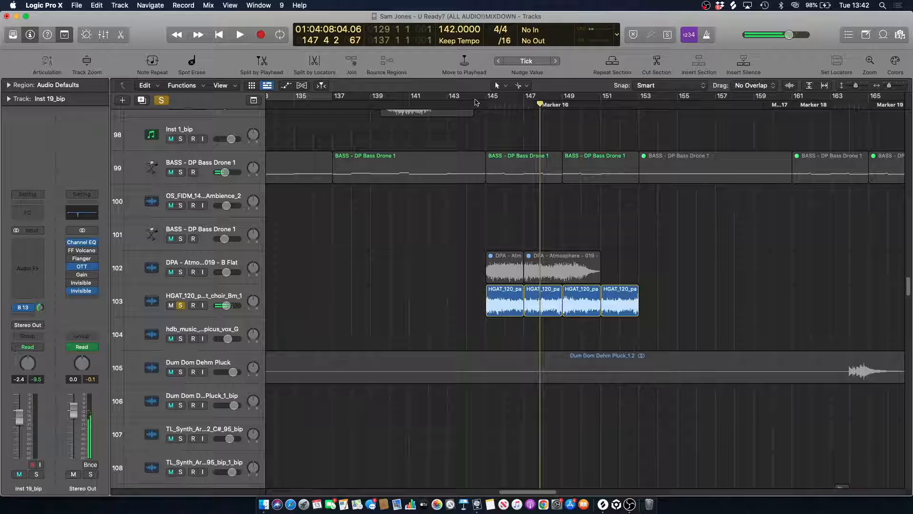
pyautogui.click(480, 98)
pyautogui.click(214, 288)
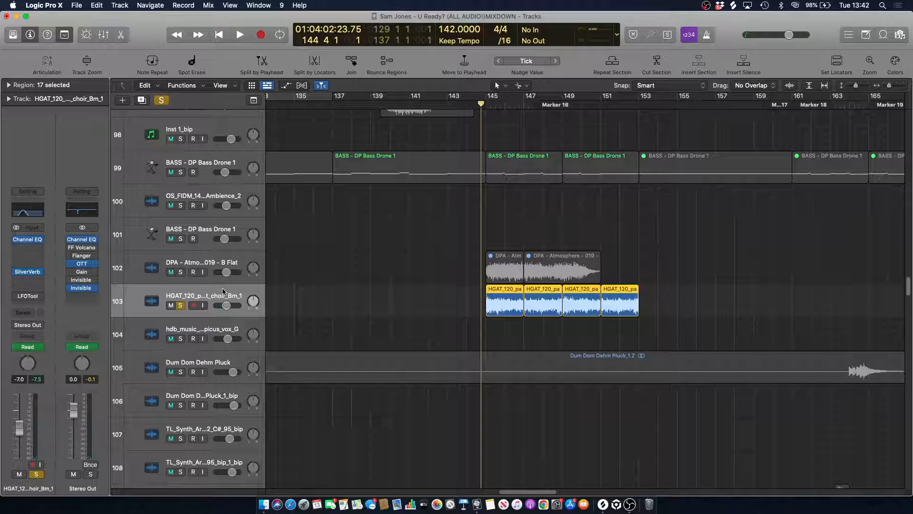
# - Audition the HGAT_120 choir track 103 in solo from bar 145 to bar 153, stop playback and clear its solo
pyautogui.press('space')
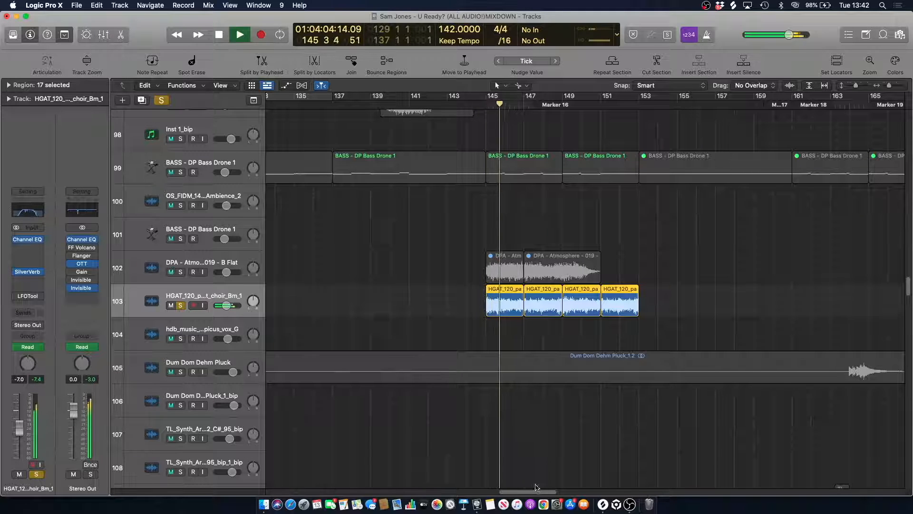
pyautogui.hscroll(3, 428, 286)
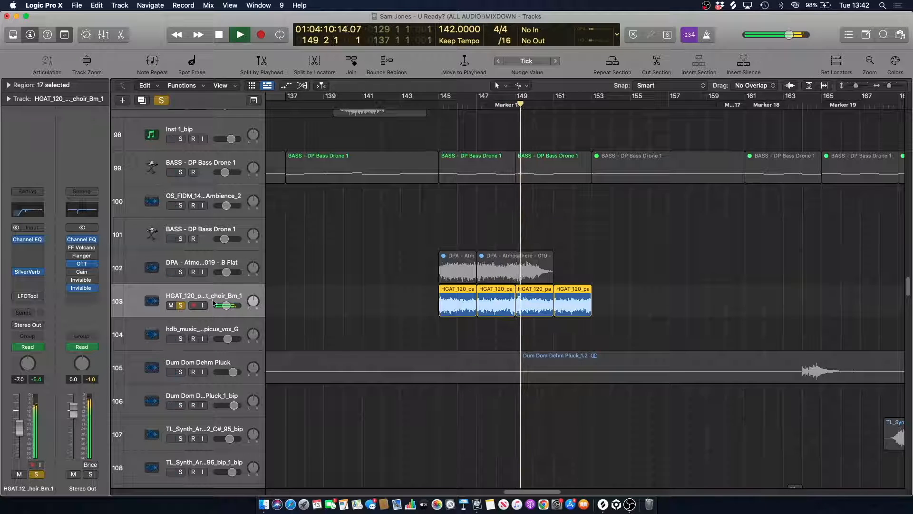
pyautogui.press('space')
pyautogui.click(181, 305)
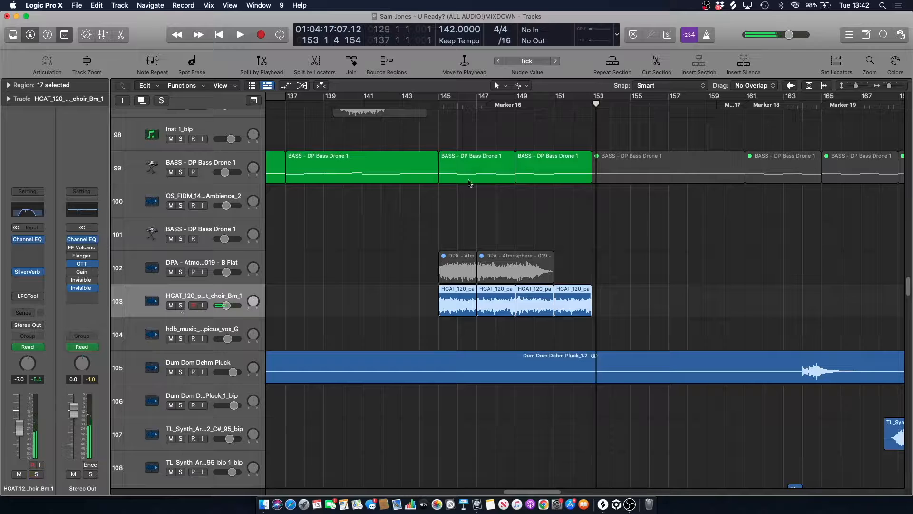
# - Play the full mix from just before bar 145 while examining the atmosphere, pad and ambient guitar tracks, and stop it
pyautogui.click(433, 105)
pyautogui.scroll(3, 466, 138)
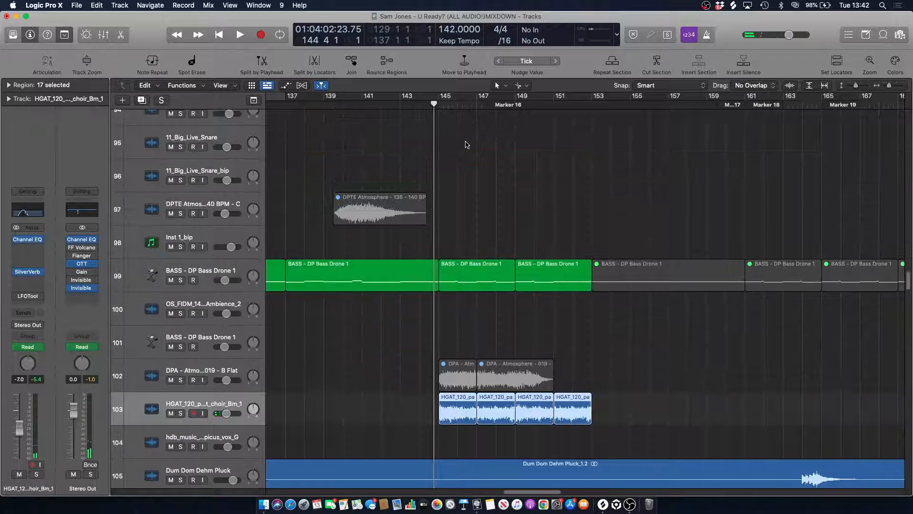
pyautogui.press('space')
pyautogui.scroll(-8, 465, 140)
pyautogui.scroll(-5, 465, 144)
pyautogui.scroll(15, 466, 148)
pyautogui.scroll(5, 466, 156)
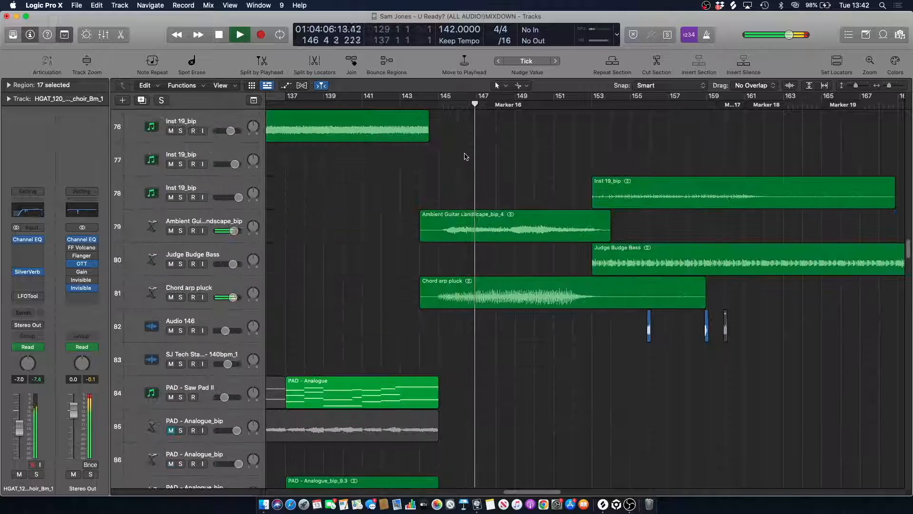
pyautogui.click(455, 121)
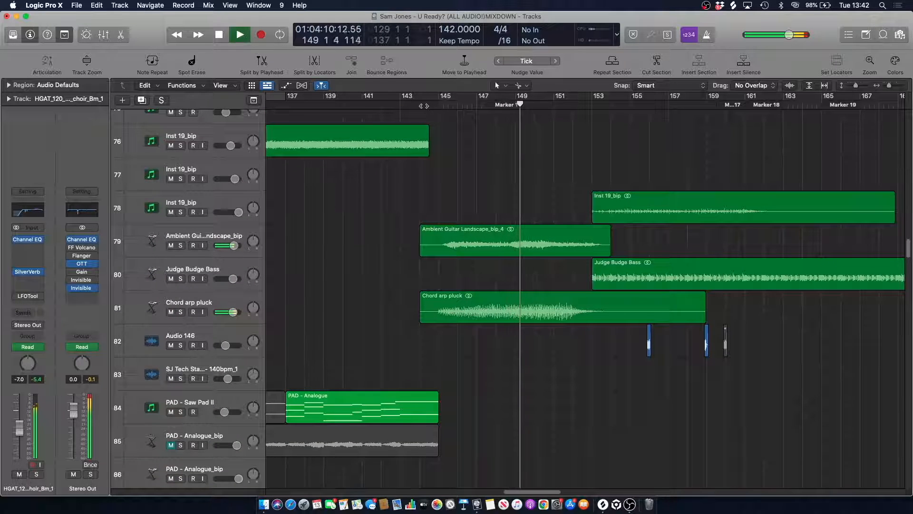
pyautogui.press('space')
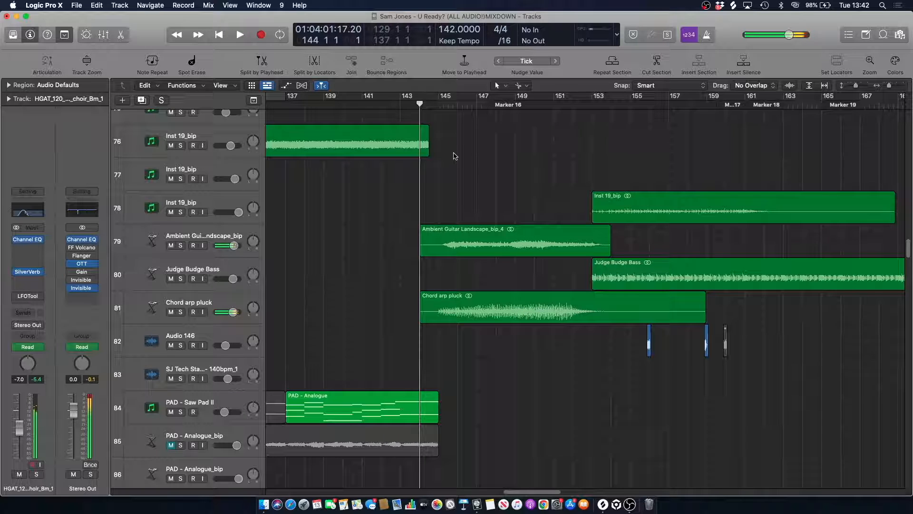
# - Solo Ambient Guitar Landscape track 79, Chord arp pluck 81, Inst 19_bip 78 and Judge Budge Bass 80, with the playhead at bar 145
pyautogui.click(181, 246)
pyautogui.click(180, 312)
pyautogui.click(432, 108)
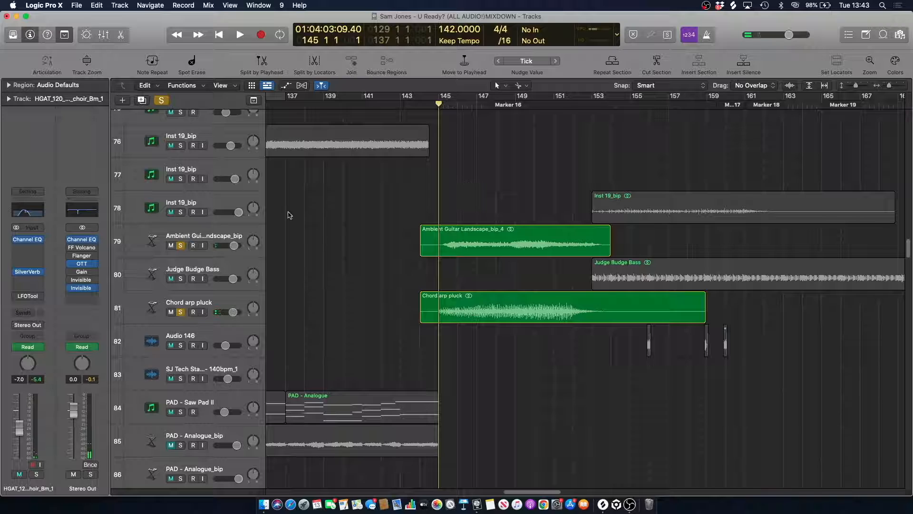
pyautogui.click(181, 212)
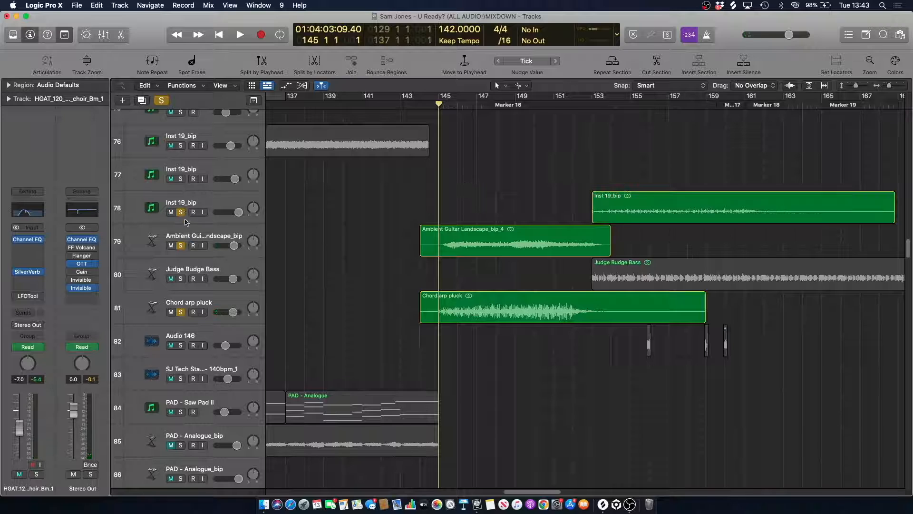
pyautogui.click(181, 278)
# - Audition the four soloed tracks from bar 145 into bar 154, select the Chord arp pluck track, stop playback and clear all solos
pyautogui.press('space')
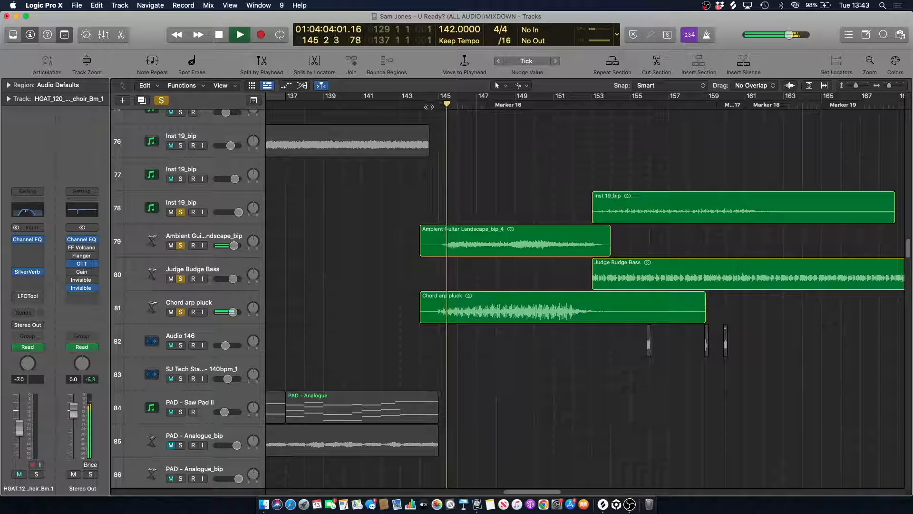
pyautogui.click(208, 308)
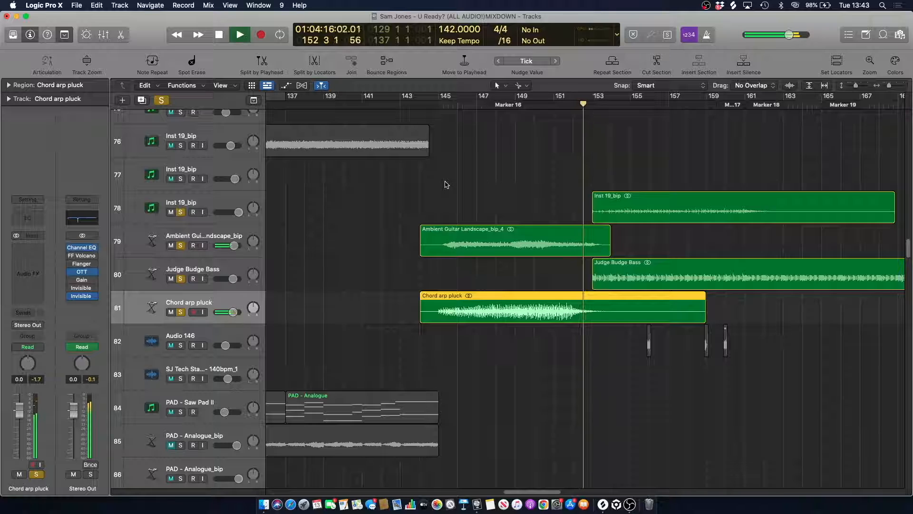
pyautogui.click(446, 184)
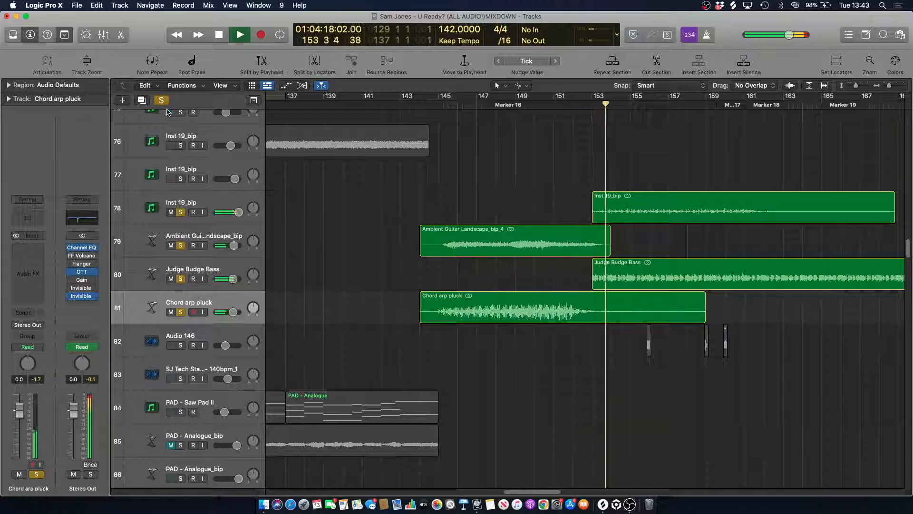
pyautogui.press('space')
pyautogui.click(162, 100)
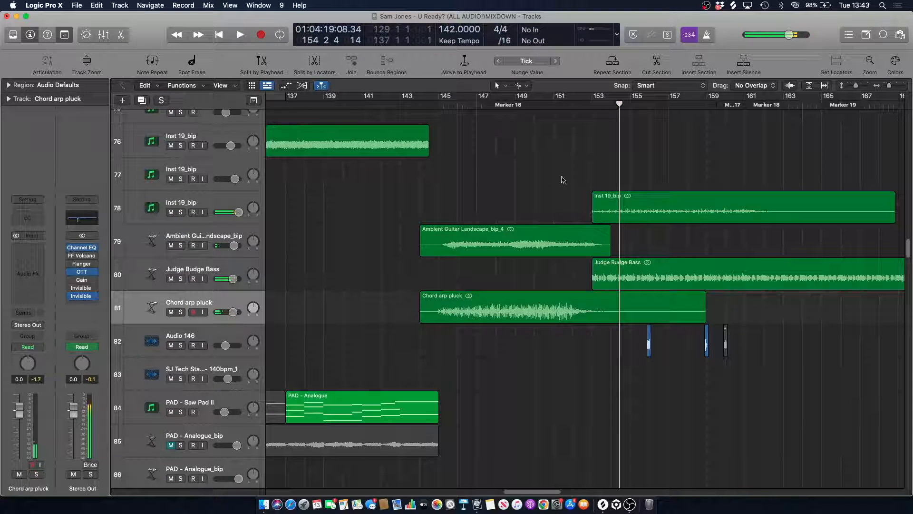
# - Play the full mix from bar 144 while examining the kick, lead, bass drone and choir tracks, and return the playhead to bar 144
pyautogui.click(430, 104)
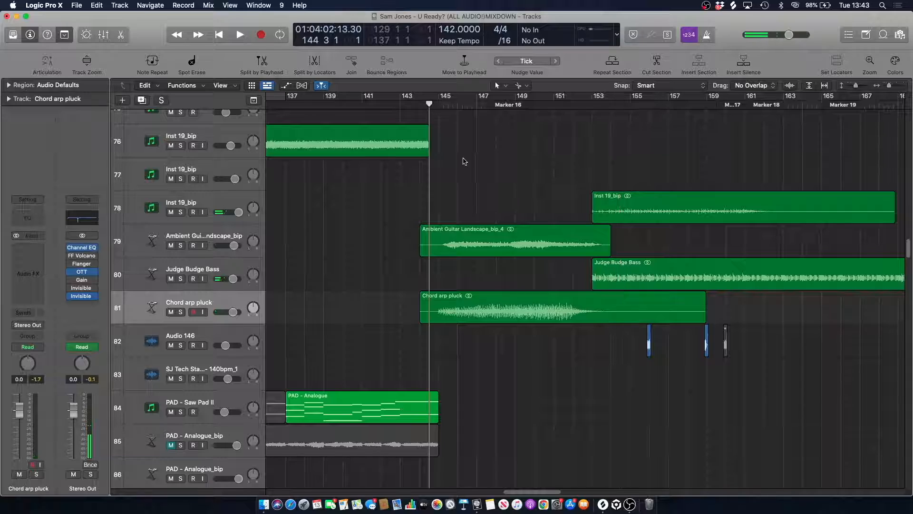
pyautogui.press('space')
pyautogui.scroll(15, 461, 166)
pyautogui.scroll(20, 456, 176)
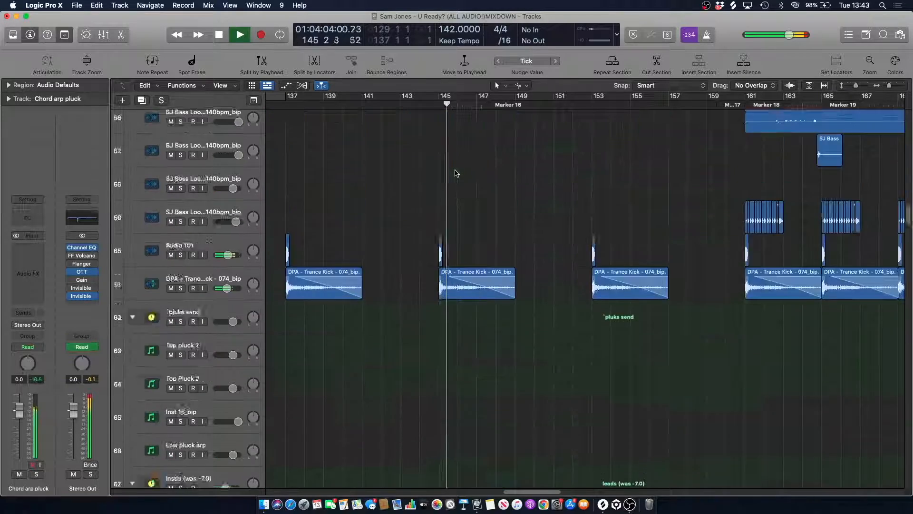
pyautogui.scroll(15, 456, 186)
pyautogui.scroll(-20, 450, 209)
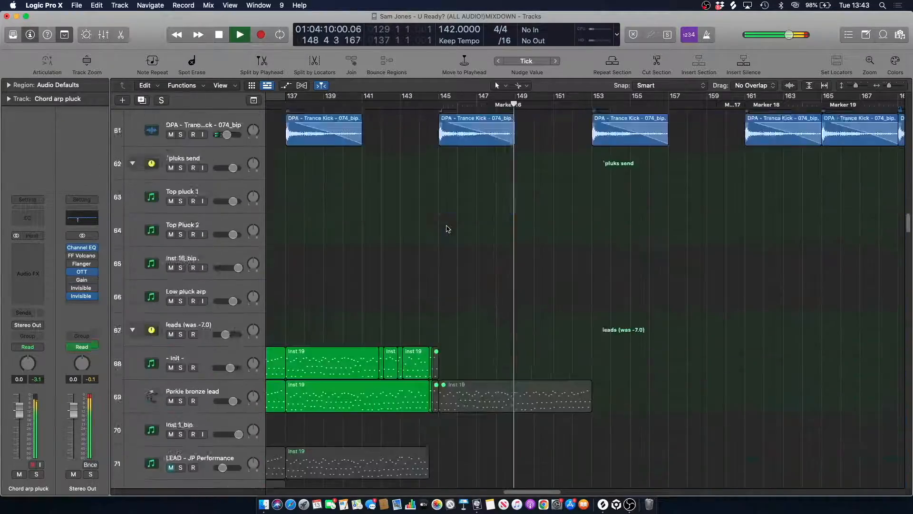
pyautogui.scroll(-15, 447, 229)
pyautogui.scroll(-20, 447, 233)
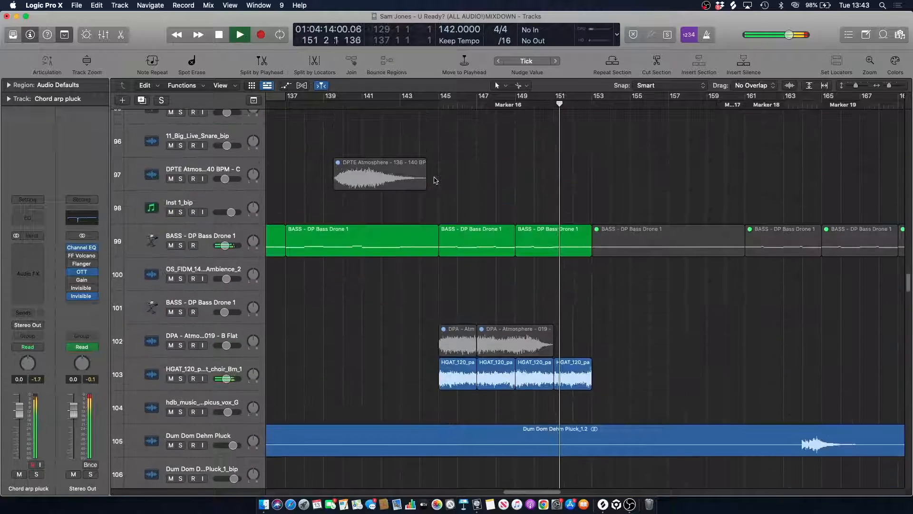
pyautogui.click(428, 105)
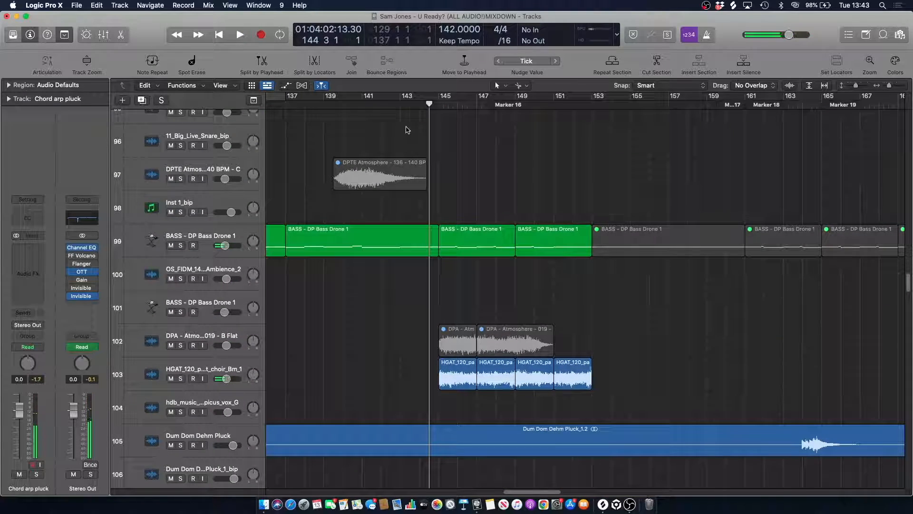
# - Open the BASS - DP Bass Drone 1 region at bar 145 in the Piano Roll, play its notes from bar 145 and close the editor
pyautogui.click(286, 106)
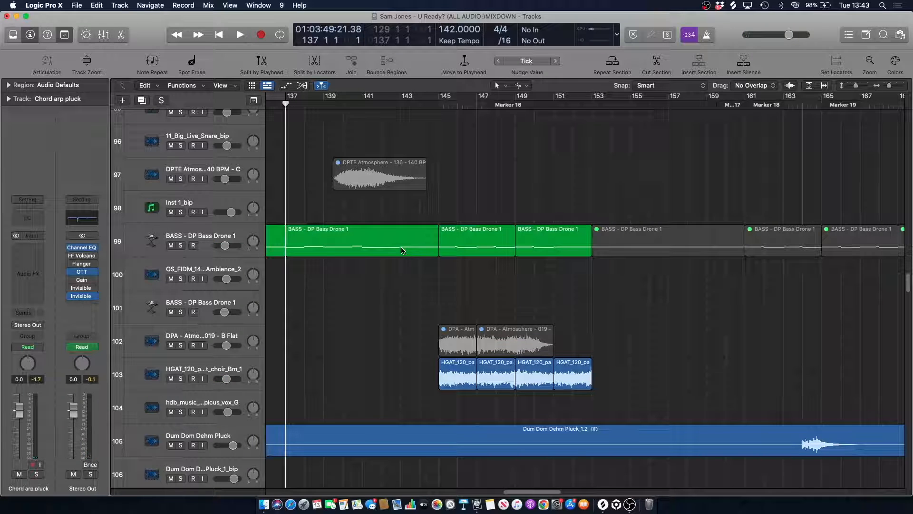
pyautogui.click(440, 108)
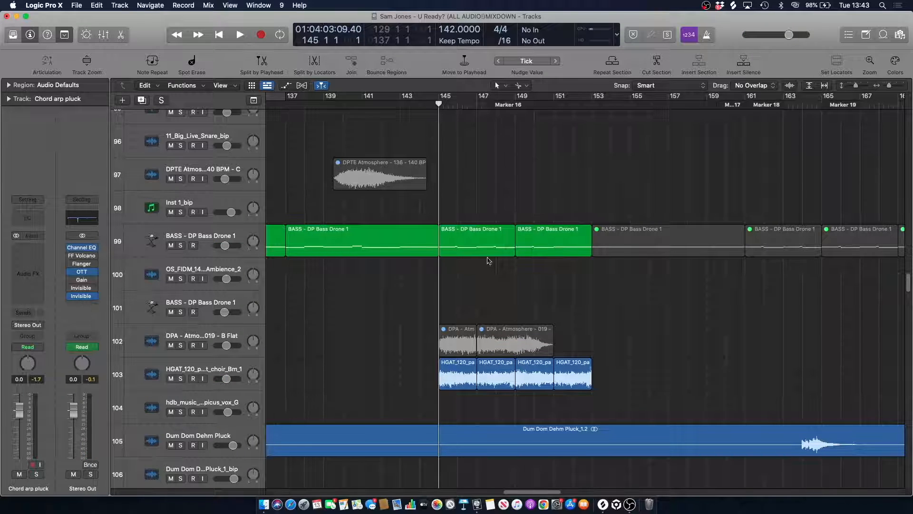
pyautogui.doubleClick(473, 242)
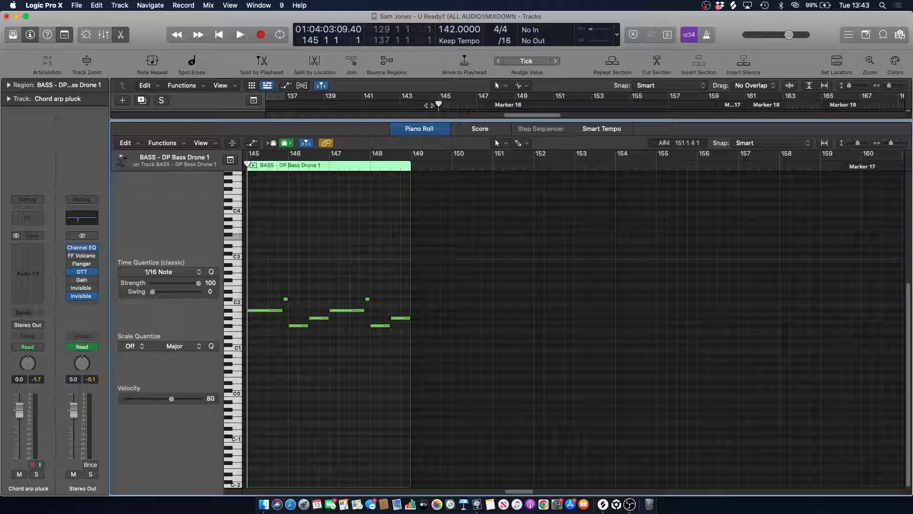
pyautogui.press('space')
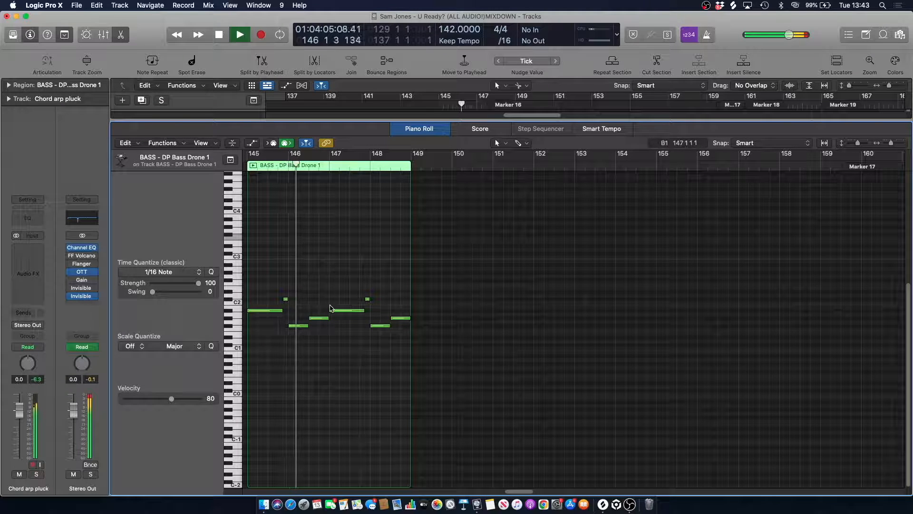
pyautogui.click(121, 35)
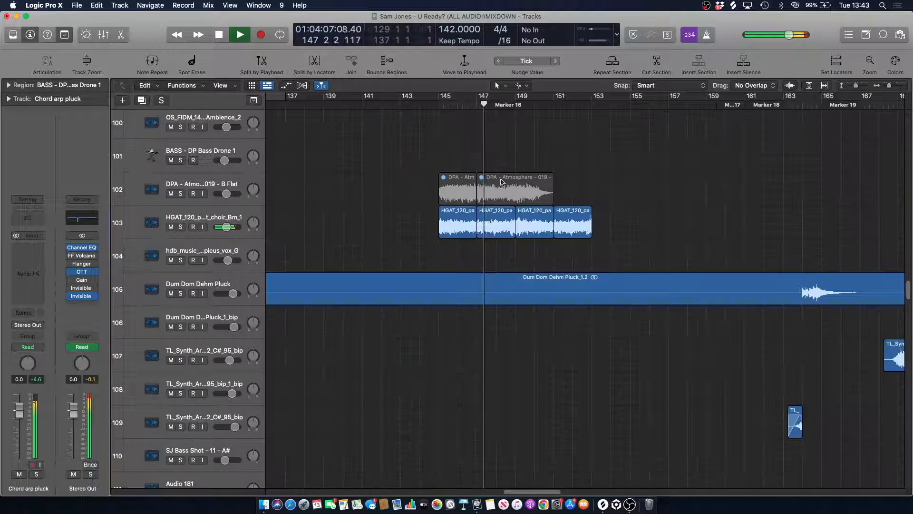
# - Continue the full mix into bar 153 while examining the atmosphere, bass drone and Inst 19_bip tracks, and stop playback
pyautogui.scroll(8, 499, 171)
pyautogui.scroll(8, 494, 172)
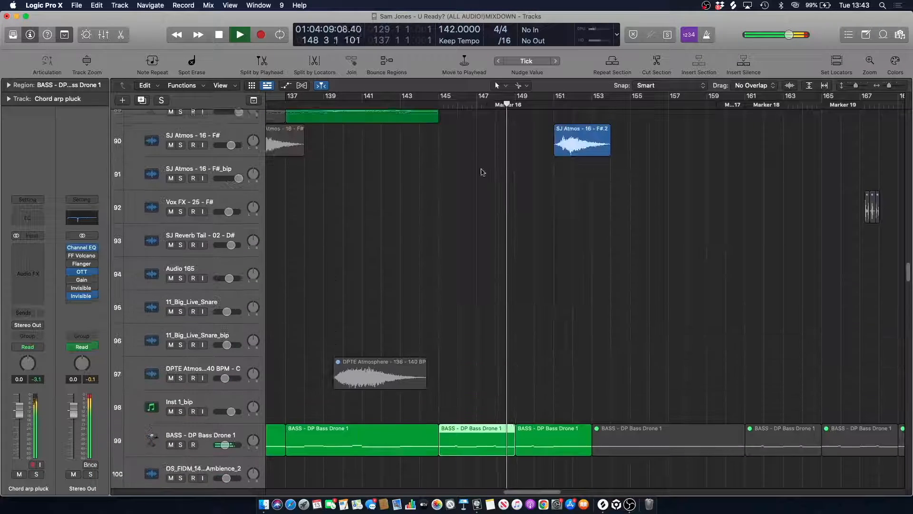
pyautogui.scroll(-5, 543, 153)
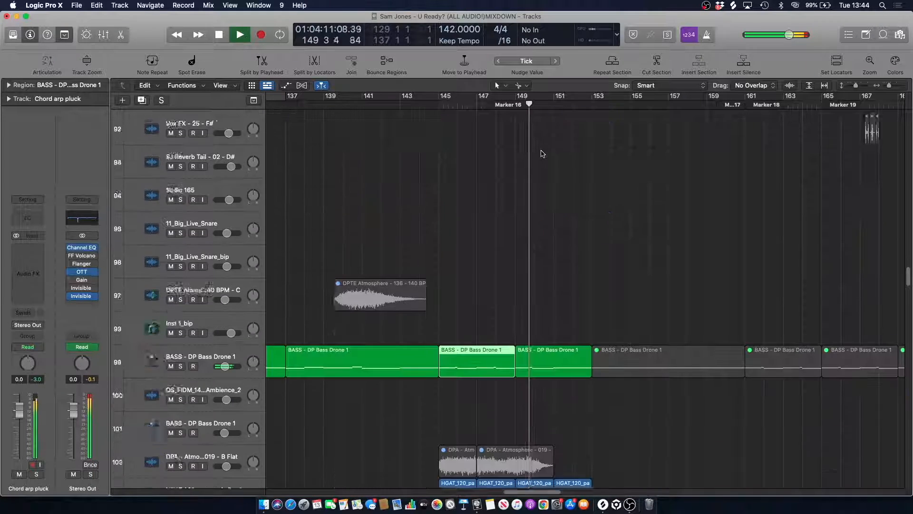
pyautogui.hscroll(5, 435, 238)
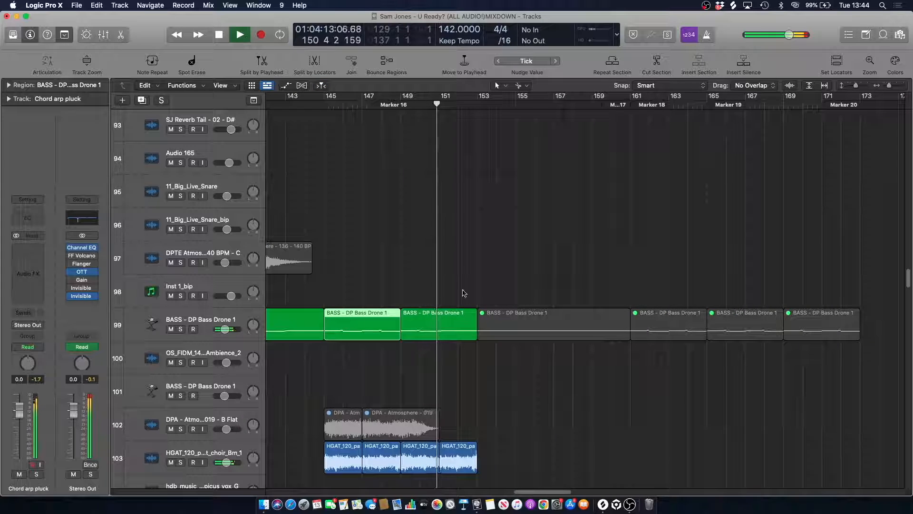
pyautogui.scroll(6, 435, 179)
pyautogui.scroll(12, 473, 159)
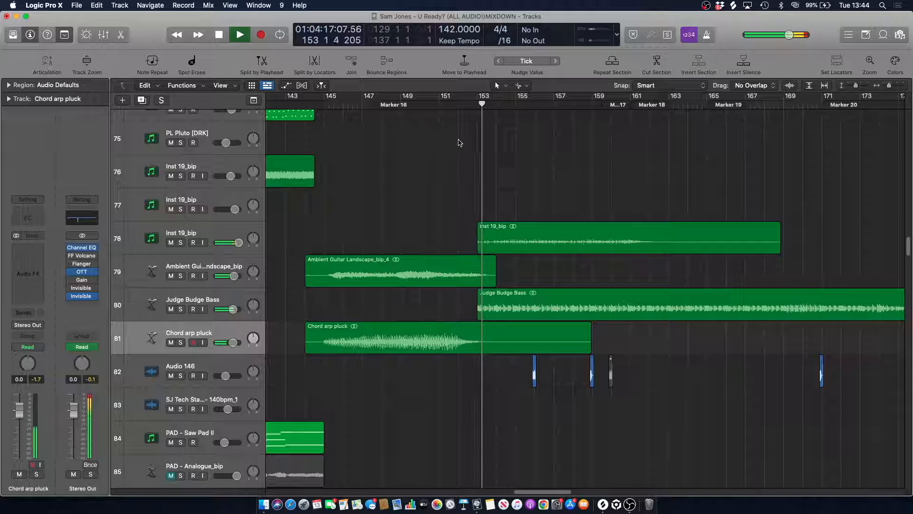
pyautogui.press('space')
# - Set the cycle range from bar 153 to bar 166 and solo the Inst 19_bip track 78
pyautogui.moveTo(478, 96); pyautogui.dragTo(726, 97)
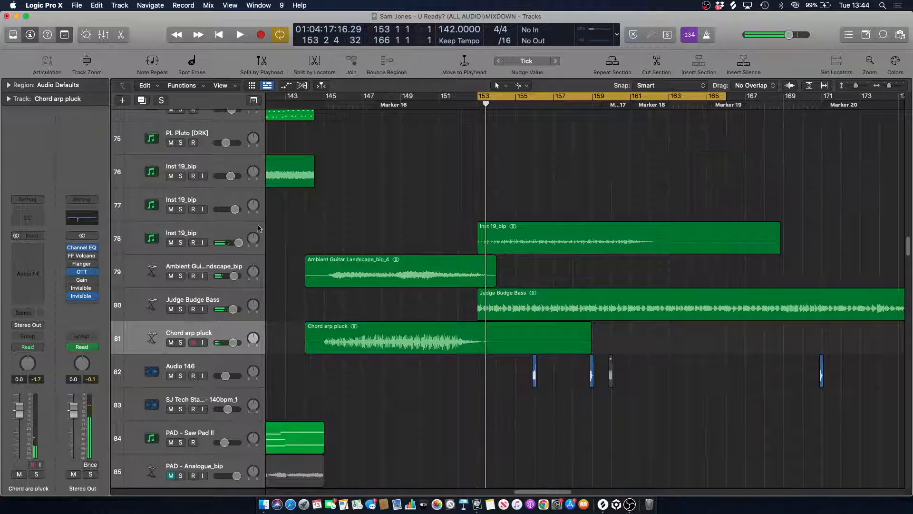
pyautogui.click(193, 235)
pyautogui.press('s')
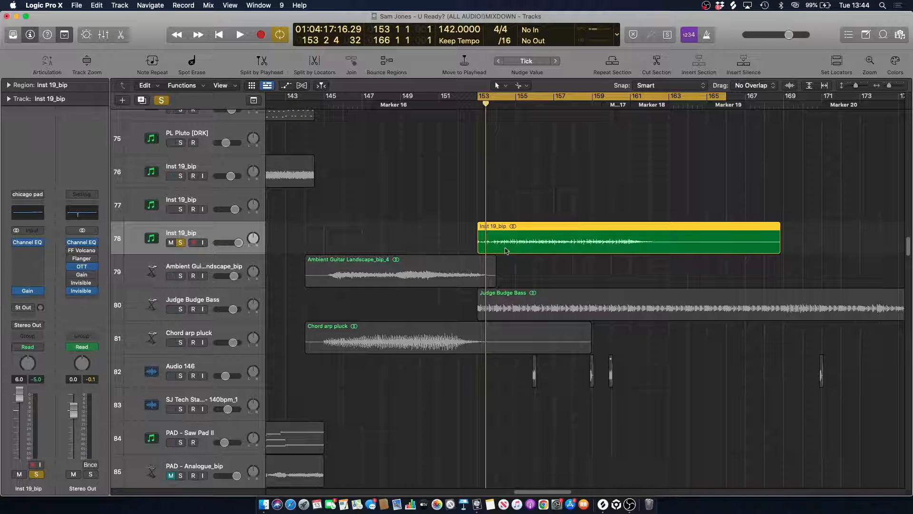
# - Audition the soloed Inst 19_bip region from bar 153 into bar 161, deselect it and stop playback
pyautogui.press('space')
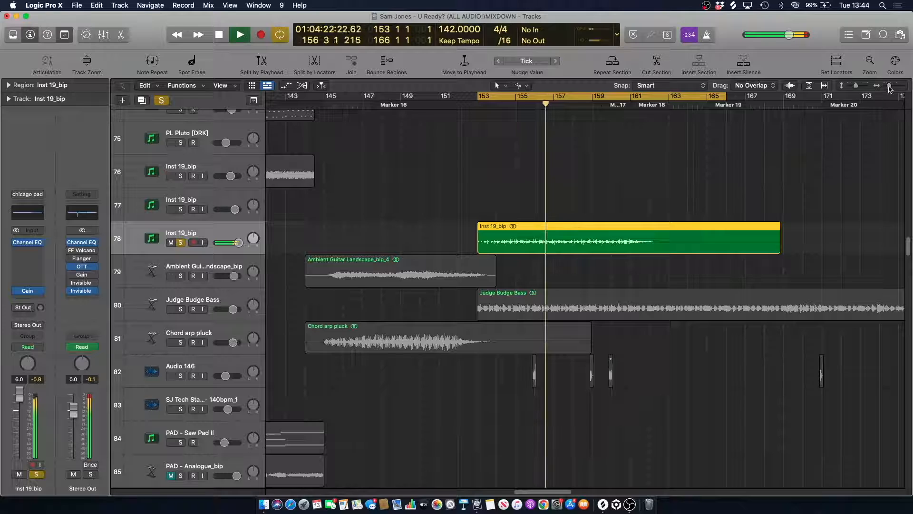
pyautogui.moveTo(890, 86); pyautogui.dragTo(887, 86)
pyautogui.hscroll(5, 499, 333)
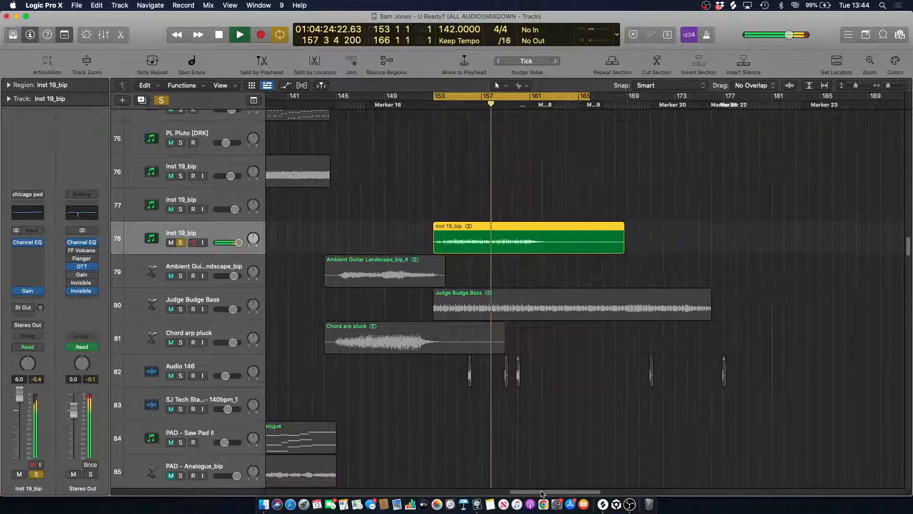
pyautogui.scroll(2, 477, 179)
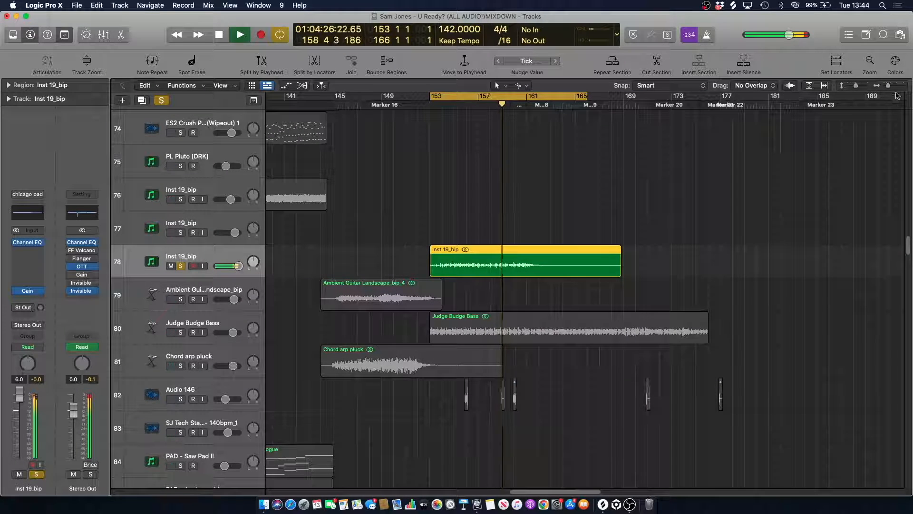
pyautogui.moveTo(887, 85); pyautogui.dragTo(889, 85)
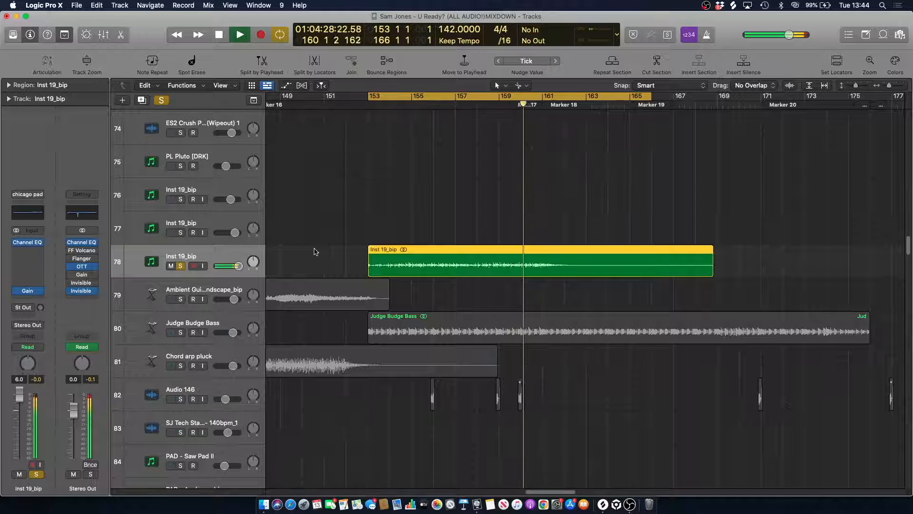
pyautogui.click(373, 196)
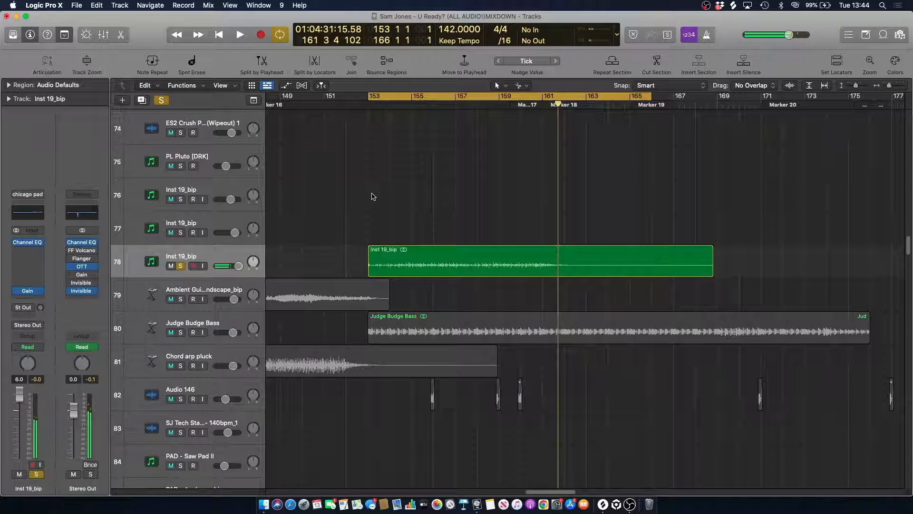
# - Clear the solo on Inst 19_bip track 78 and solo the Judge Budge Bass track 80 instead
pyautogui.click(181, 266)
pyautogui.click(202, 324)
pyautogui.press('s')
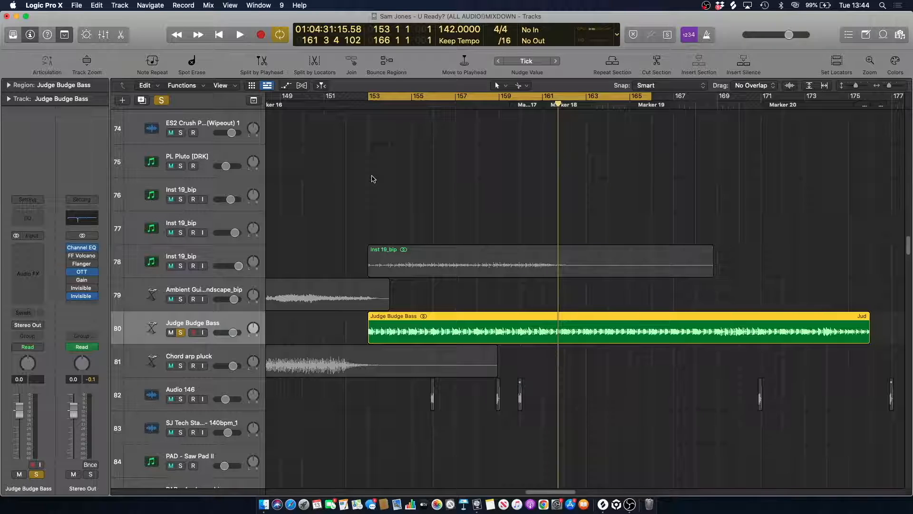
# - Audition the soloed Judge Budge Bass track from bar 153, stop playback and clear its solo
pyautogui.press('space')
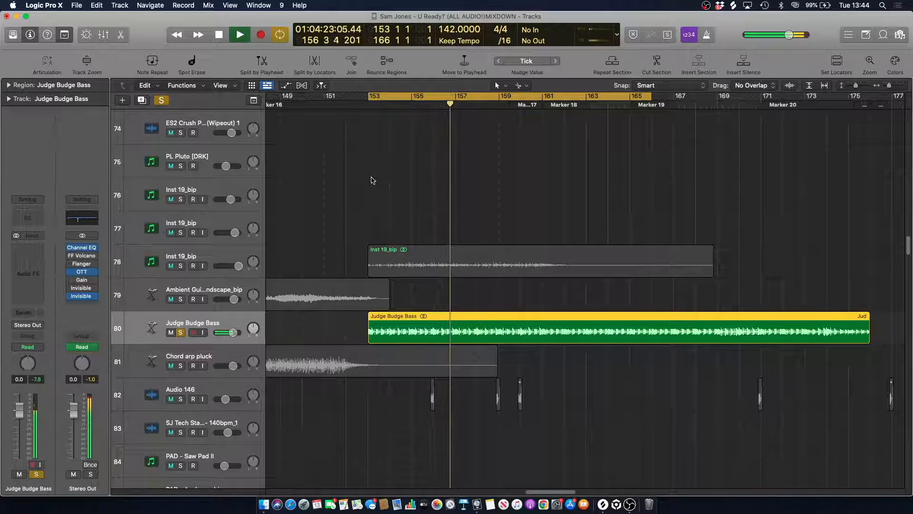
pyautogui.press('space')
pyautogui.click(181, 333)
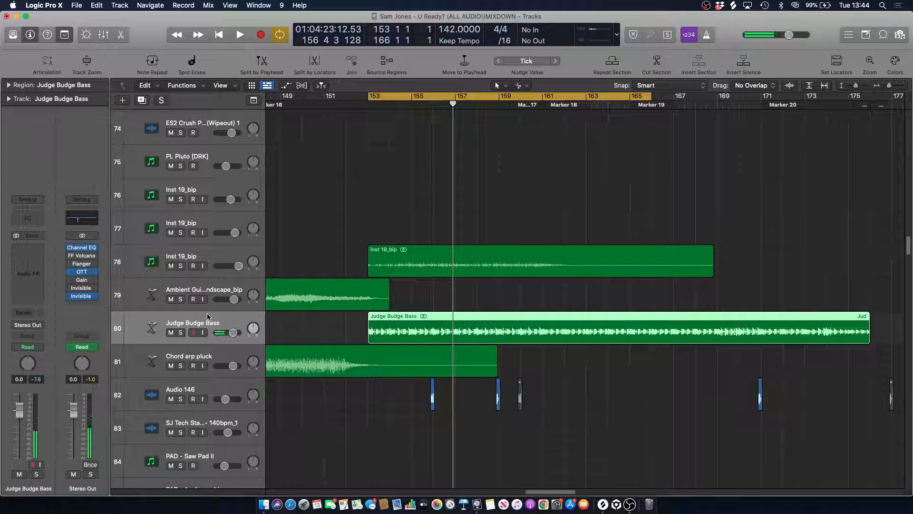
# - Turn off the cycle range, place the playhead at bar 152 beat 3, and deselect the Judge Budge Bass region
pyautogui.click(407, 94)
pyautogui.click(357, 105)
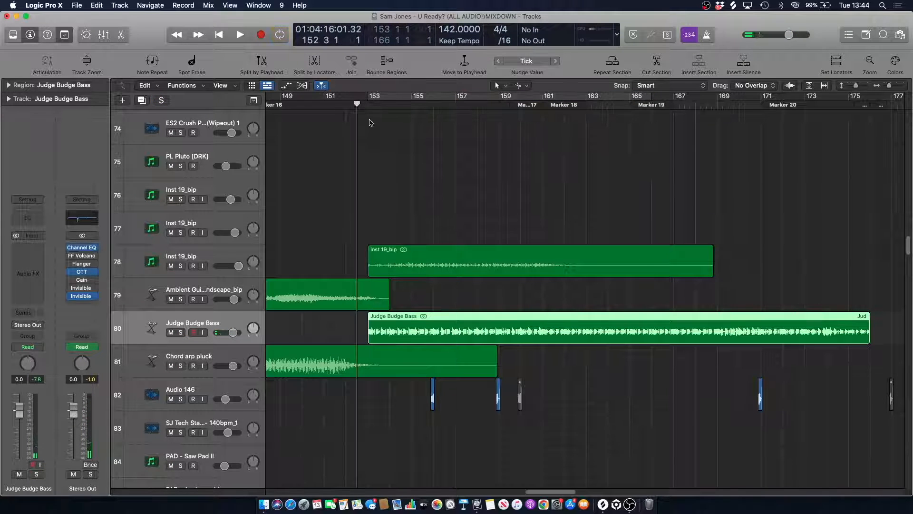
pyautogui.click(369, 156)
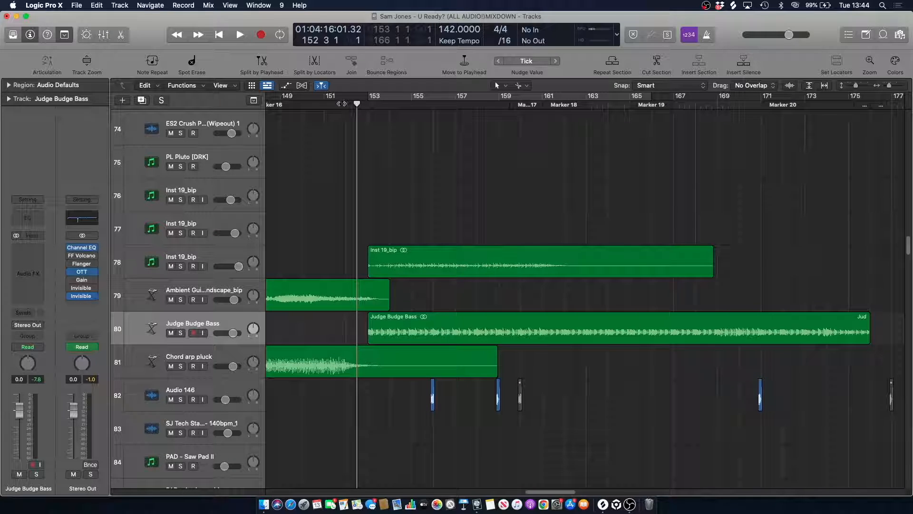
# - Play the full mix from bar 152 up to the percussion tracks, briefly solo Kick 1, stop playback and clear the solo
pyautogui.press('space')
pyautogui.scroll(10, 351, 143)
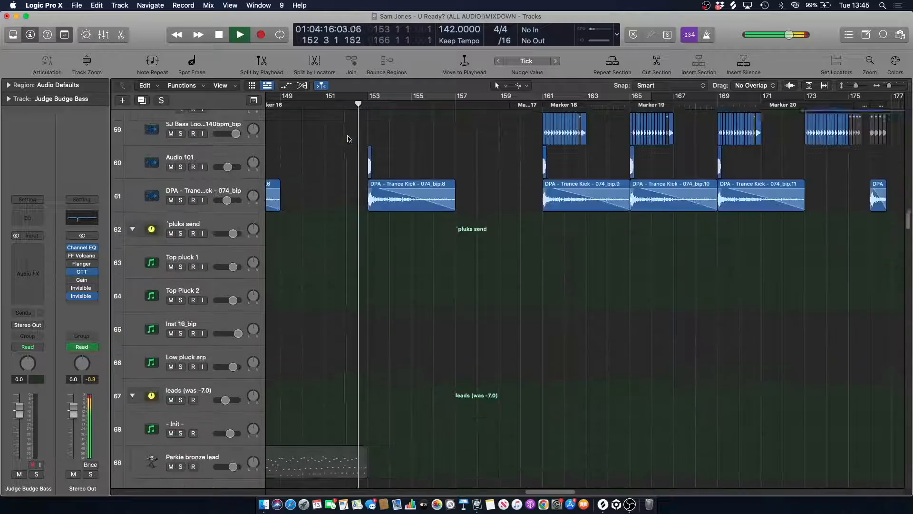
pyautogui.scroll(20, 350, 155)
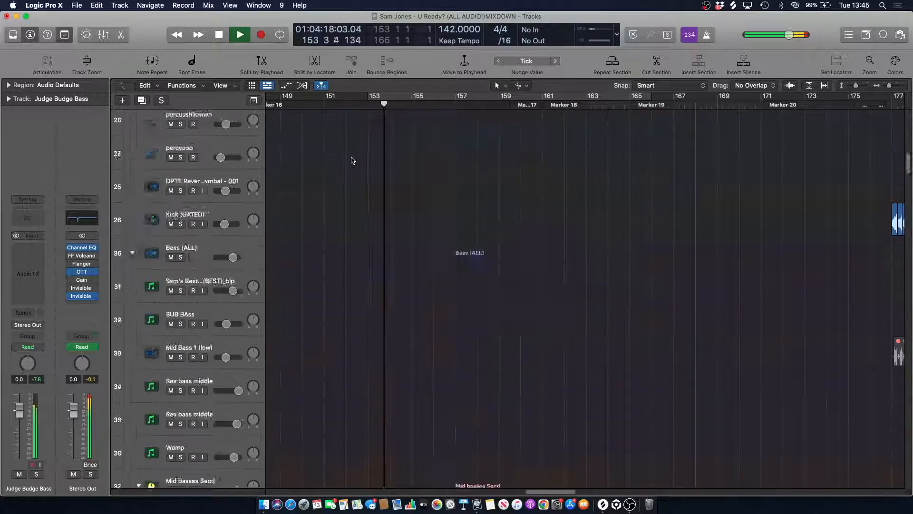
pyautogui.scroll(7, 353, 161)
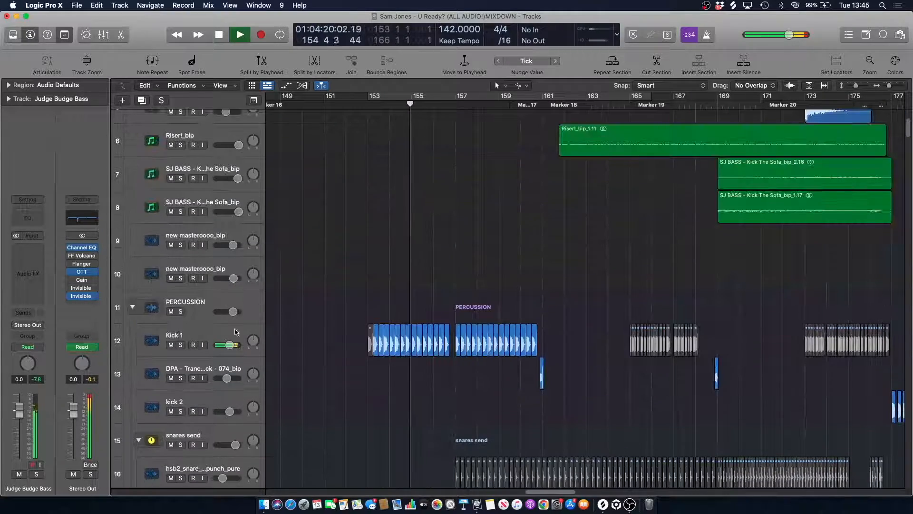
pyautogui.click(181, 345)
pyautogui.press('space')
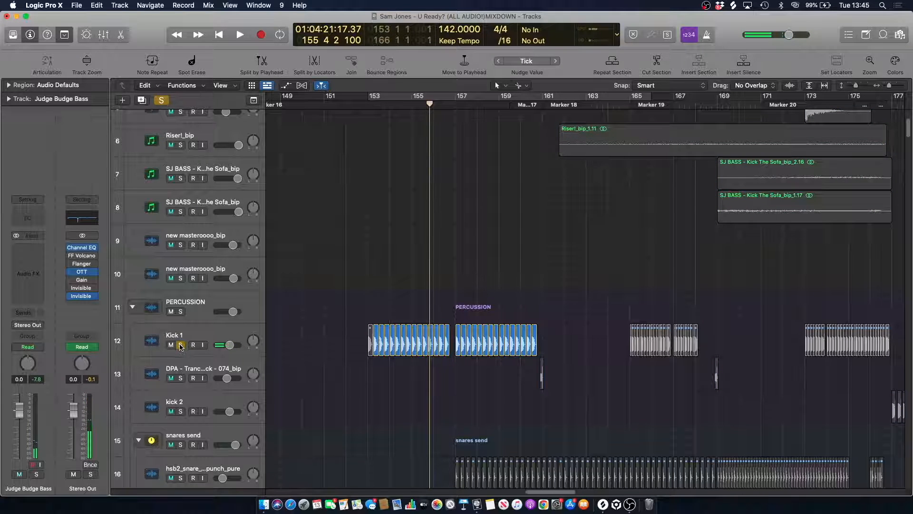
pyautogui.click(181, 345)
# - Replay the full mix from bar 152 while examining the layers from the first track down to Audio 146, and briefly solo Audio 146
pyautogui.click(360, 177)
pyautogui.press('space')
pyautogui.scroll(5, 360, 180)
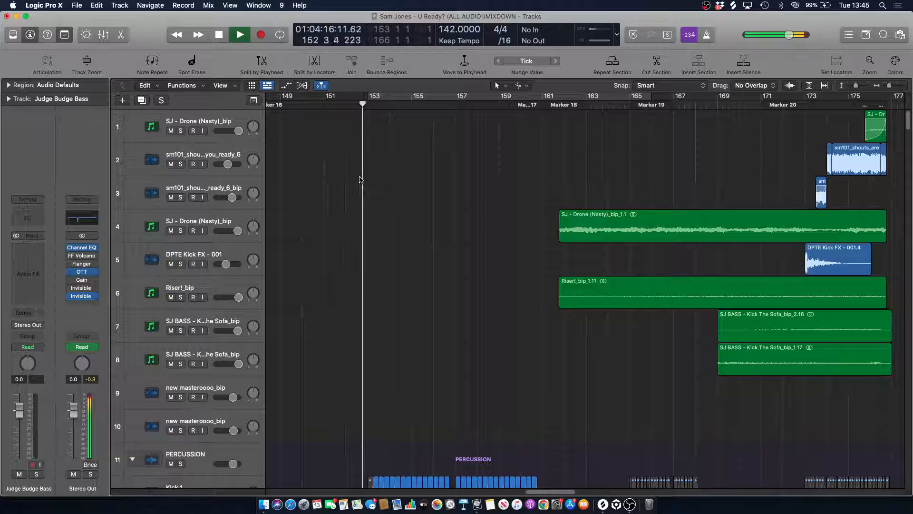
pyautogui.scroll(-15, 360, 181)
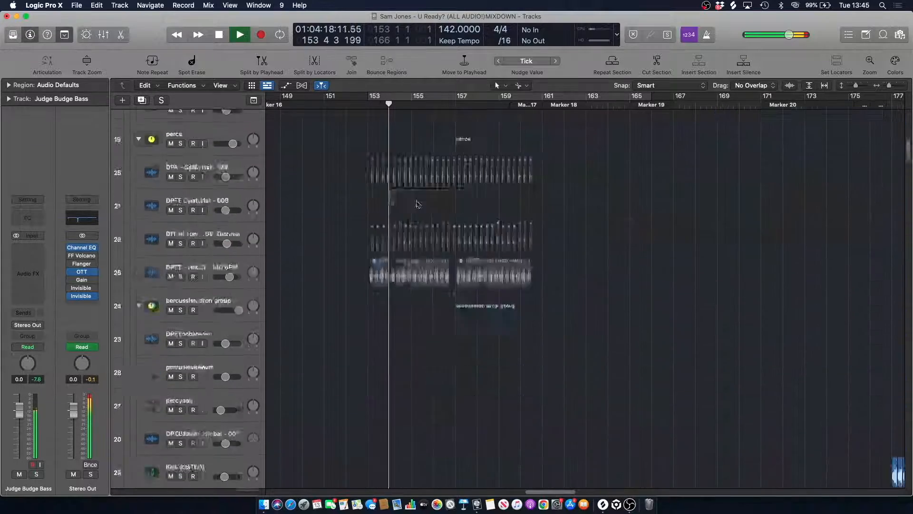
pyautogui.scroll(-20, 411, 204)
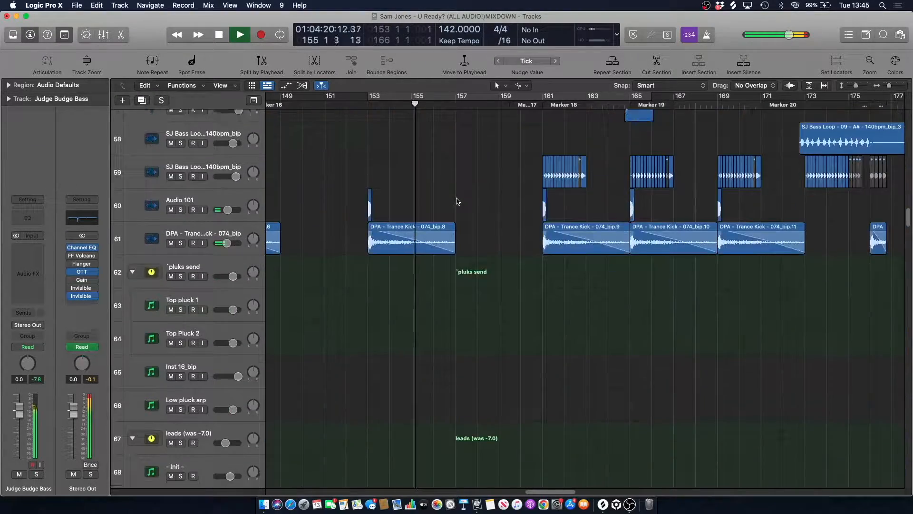
pyautogui.scroll(-3, 456, 201)
pyautogui.scroll(-3, 457, 201)
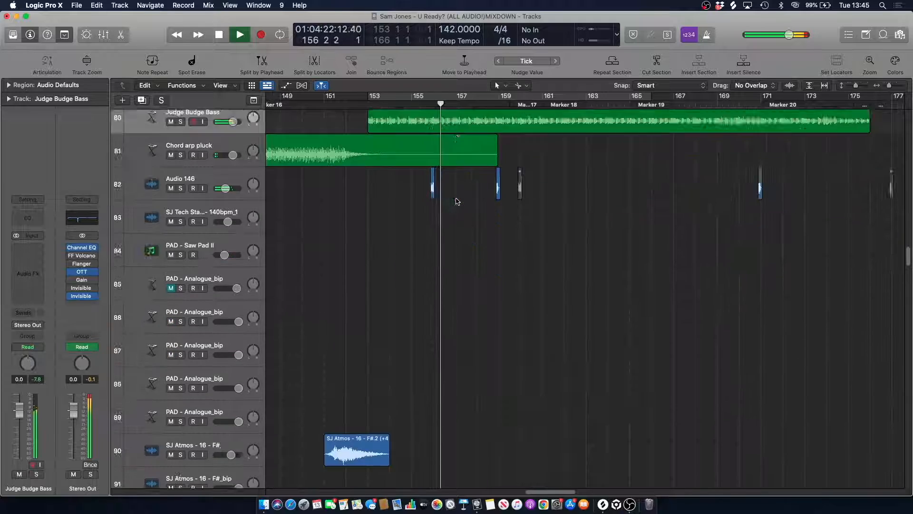
pyautogui.scroll(2, 457, 202)
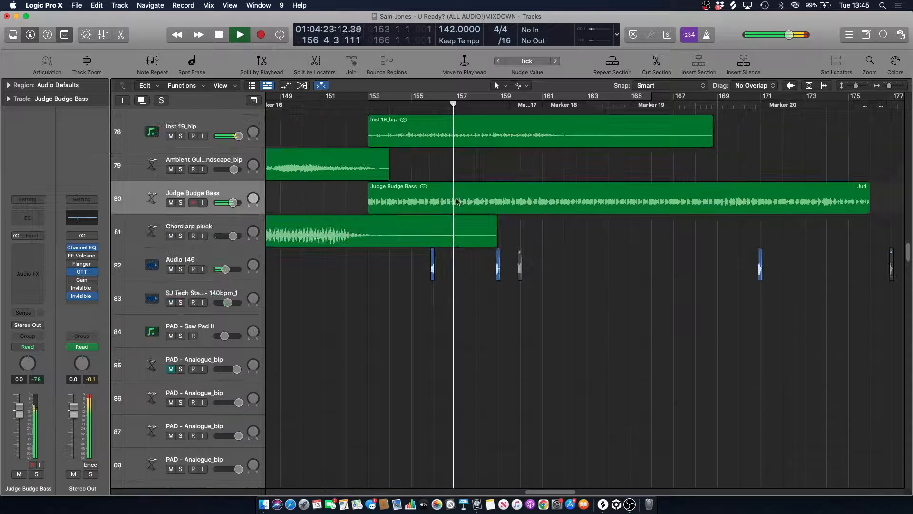
pyautogui.click(181, 269)
pyautogui.click(181, 270)
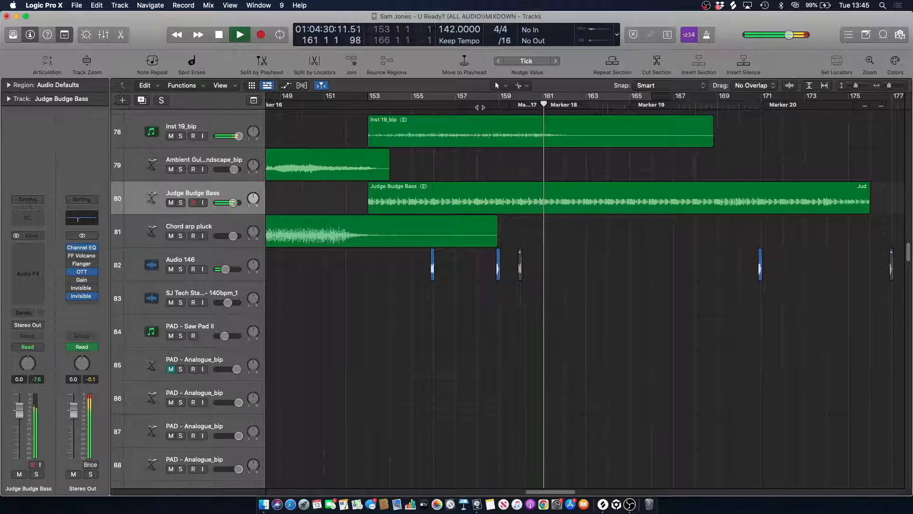
# - Continue the full mix past bar 161 while examining the SJ Bass Loop tracks, and stop playback in bar 164
pyautogui.scroll(10, 499, 179)
pyautogui.scroll(10, 500, 183)
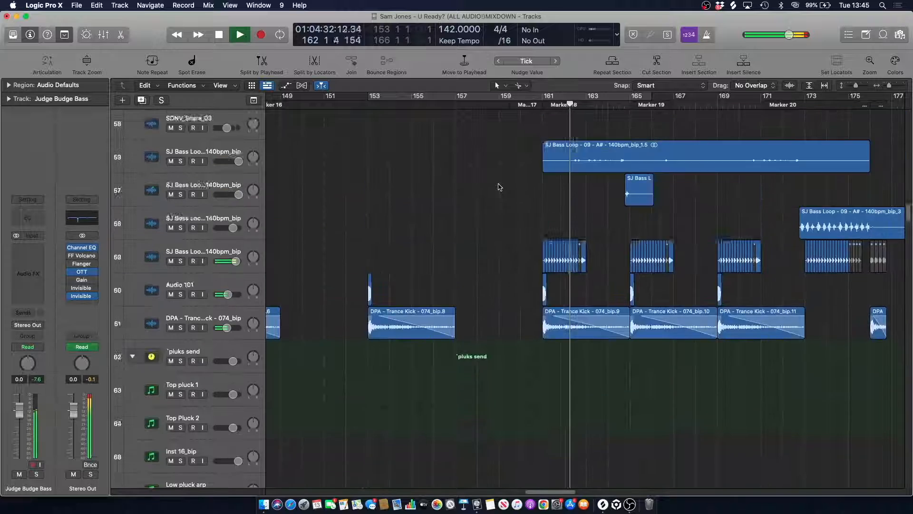
pyautogui.moveTo(548, 494); pyautogui.dragTo(556, 494)
pyautogui.press('space')
# - Set the cycle range from bar 161 to bar 169 and solo the SJ Bass Loop tracks 56 and 59
pyautogui.moveTo(443, 95); pyautogui.dragTo(620, 127)
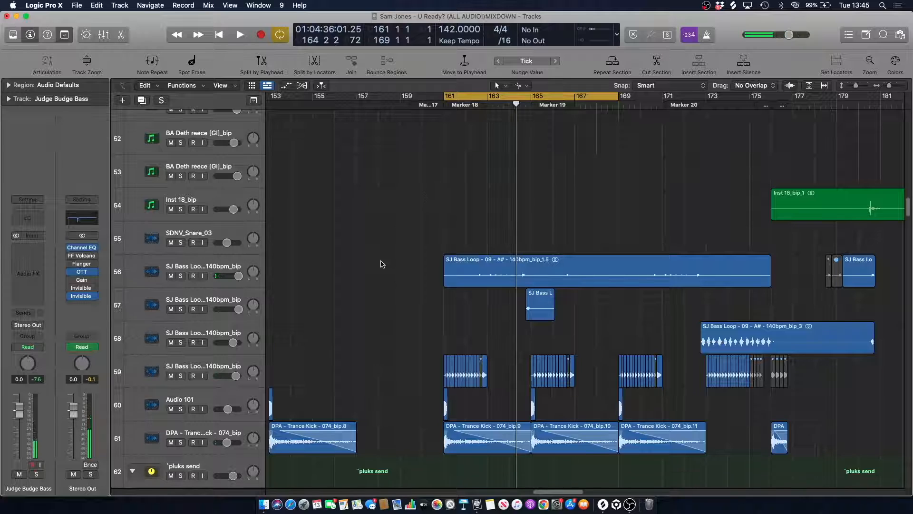
pyautogui.scroll(-3, 386, 247)
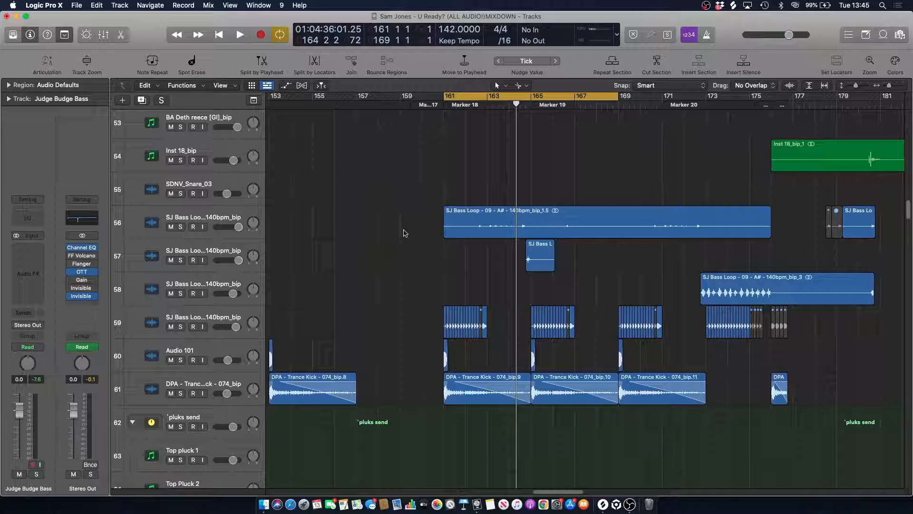
pyautogui.click(182, 227)
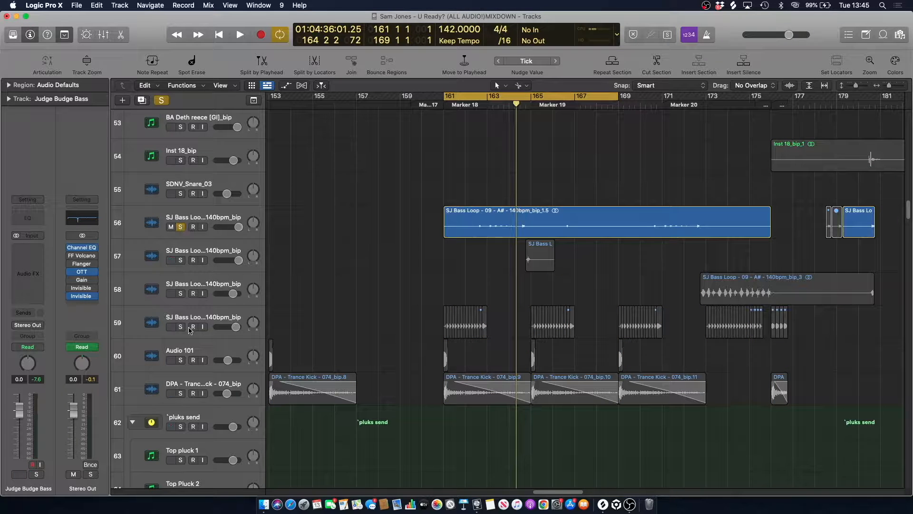
pyautogui.click(182, 326)
# - Audition the two soloed SJ Bass Loop tracks together from bar 161 and examine their regions more closely
pyautogui.press('space')
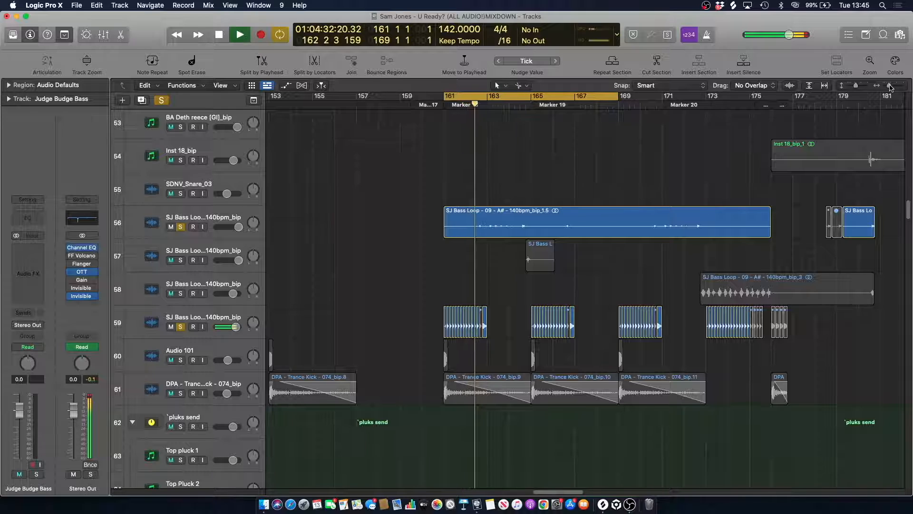
pyautogui.press('super+Right')
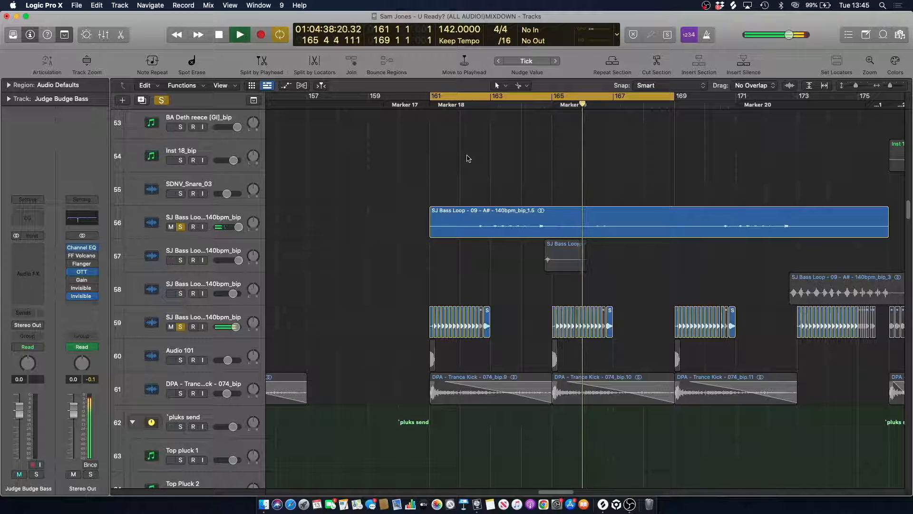
# - Audition the soloed bass loops on tracks 56 and 59 from bar 161 at a closer zoom
pyautogui.press('space')
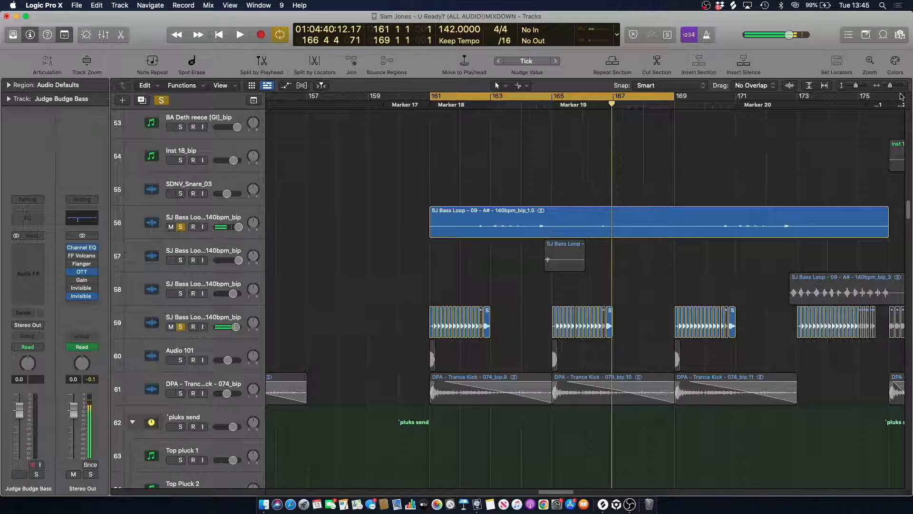
pyautogui.moveTo(891, 87); pyautogui.dragTo(893, 89)
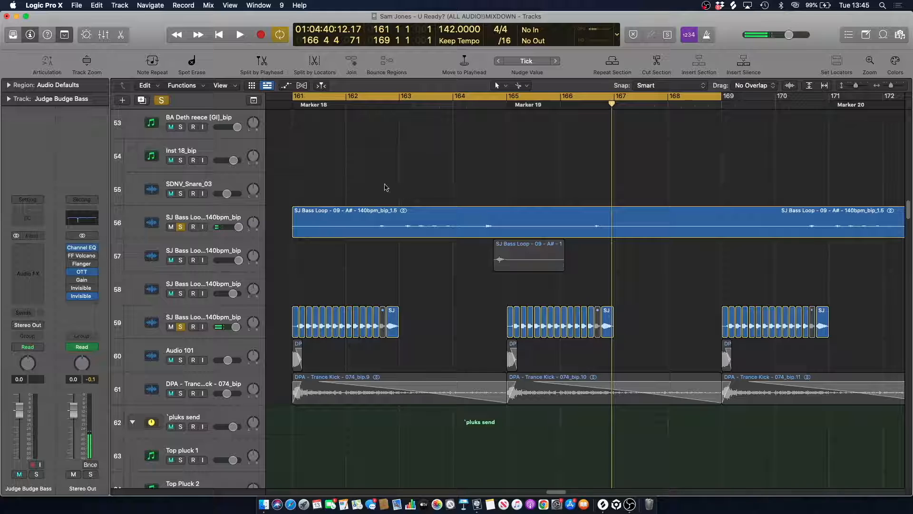
pyautogui.hscroll(-5, 459, 261)
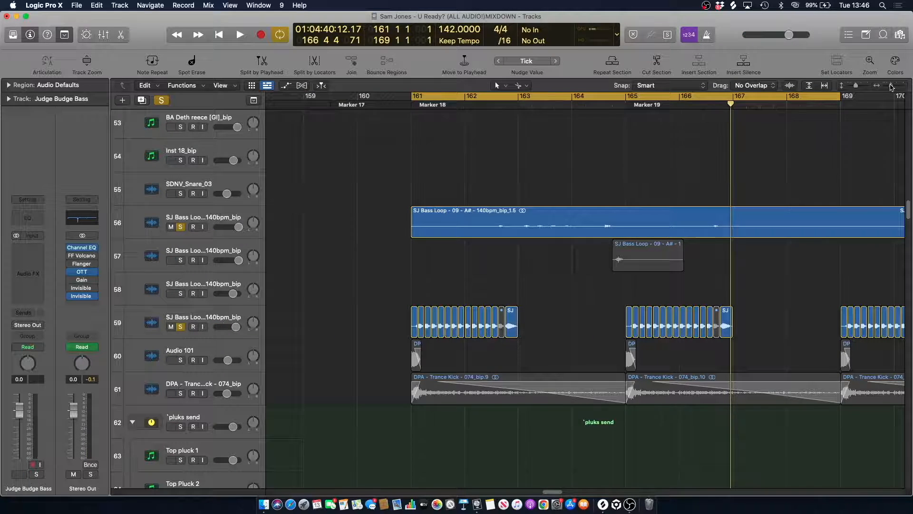
pyautogui.moveTo(891, 88); pyautogui.dragTo(893, 87)
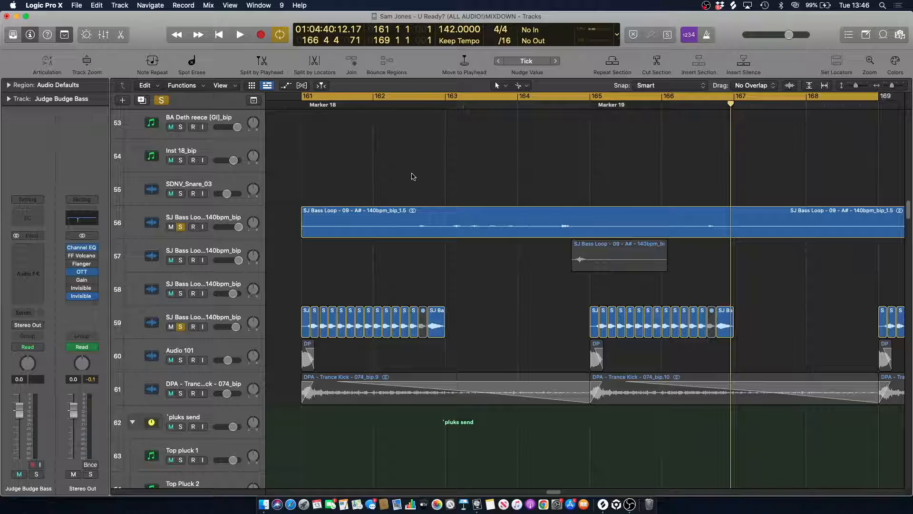
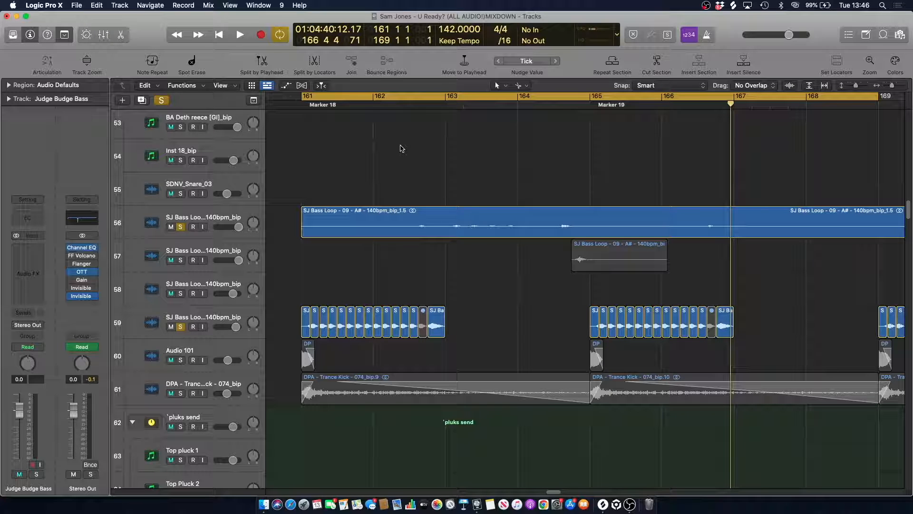
pyautogui.press('space')
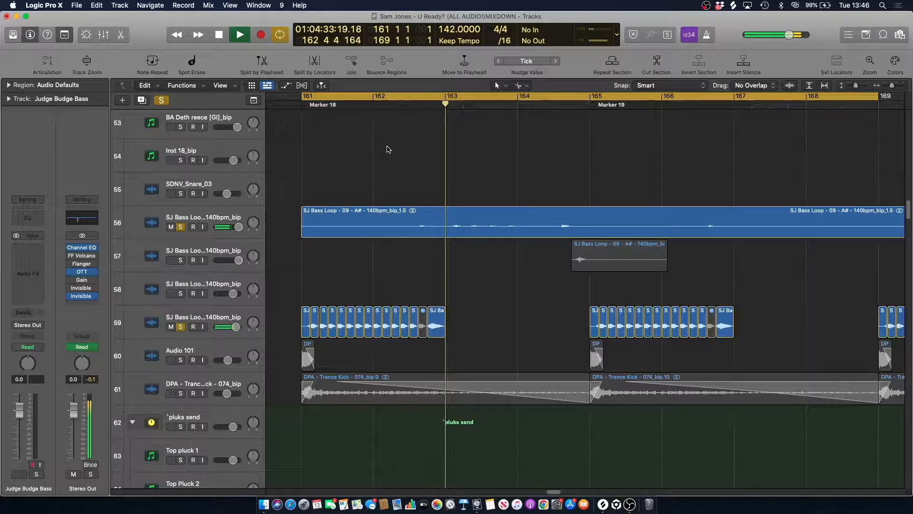
# - Unsolo the track 56 bass loop, audition the track 59 bass loop alone and show its Frequency automation
pyautogui.click(180, 227)
pyautogui.click(208, 320)
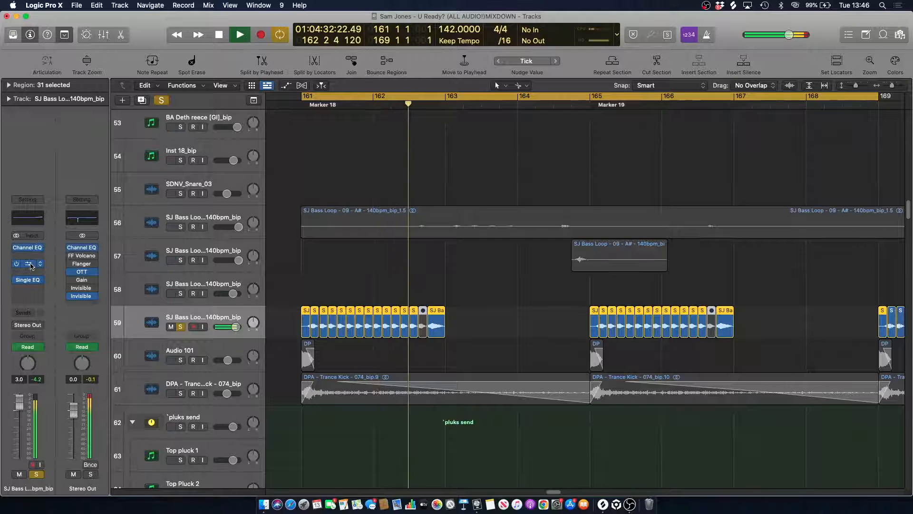
pyautogui.press('space')
pyautogui.click(312, 243)
pyautogui.press('a')
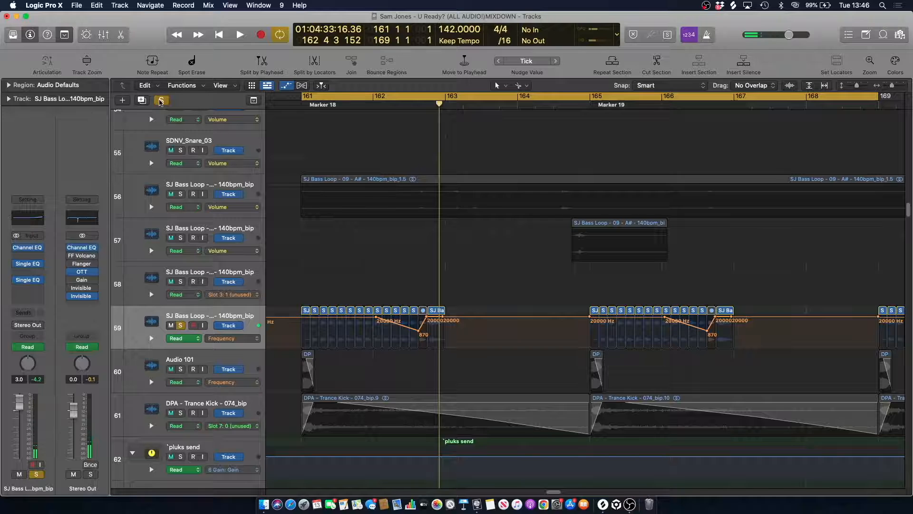
# - Clear all solos, hide the automation and play the full mix across the cycled bars 161 to 169
pyautogui.click(160, 100)
pyautogui.press('a')
pyautogui.press('space')
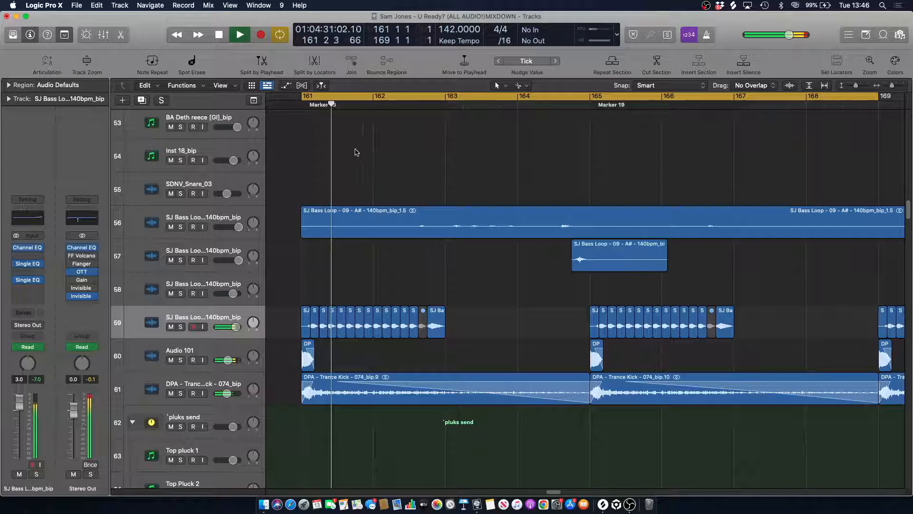
pyautogui.moveTo(893, 86); pyautogui.dragTo(889, 88)
pyautogui.scroll(10, 447, 164)
pyautogui.scroll(20, 442, 181)
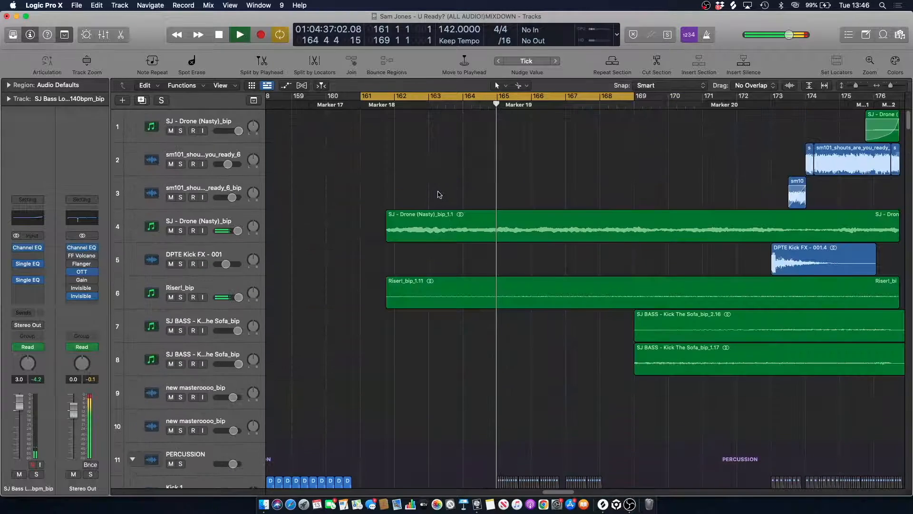
# - Replay the cycled section while examining the arrangement from the percussion tracks down to the vocal chops
pyautogui.press('space')
pyautogui.scroll(-20, 427, 162)
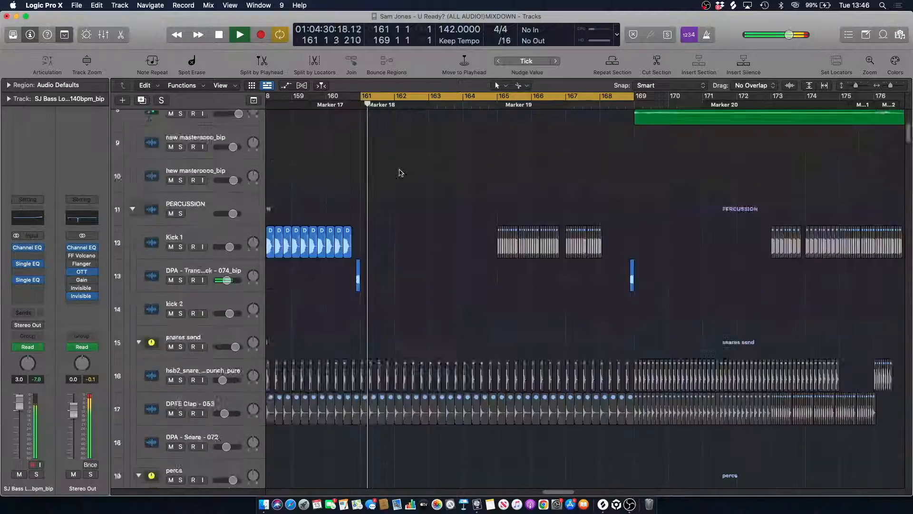
pyautogui.scroll(-20, 411, 173)
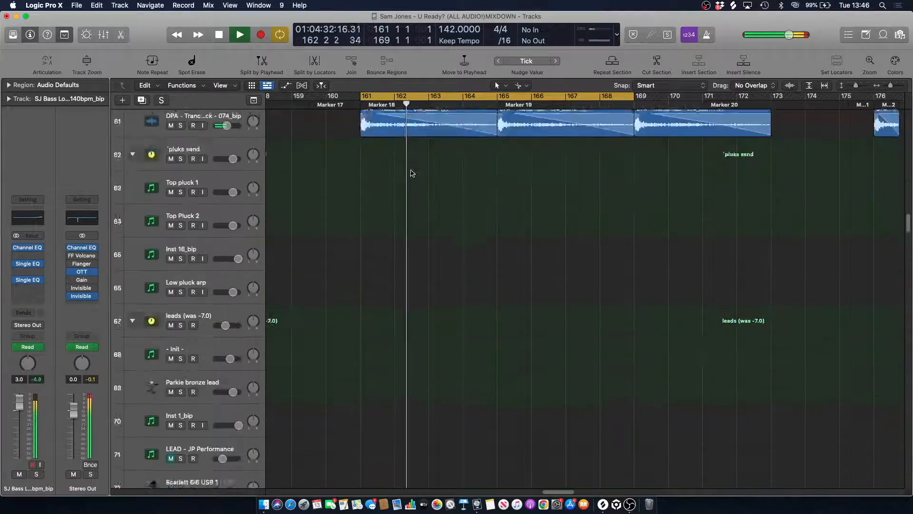
pyautogui.scroll(5, 412, 173)
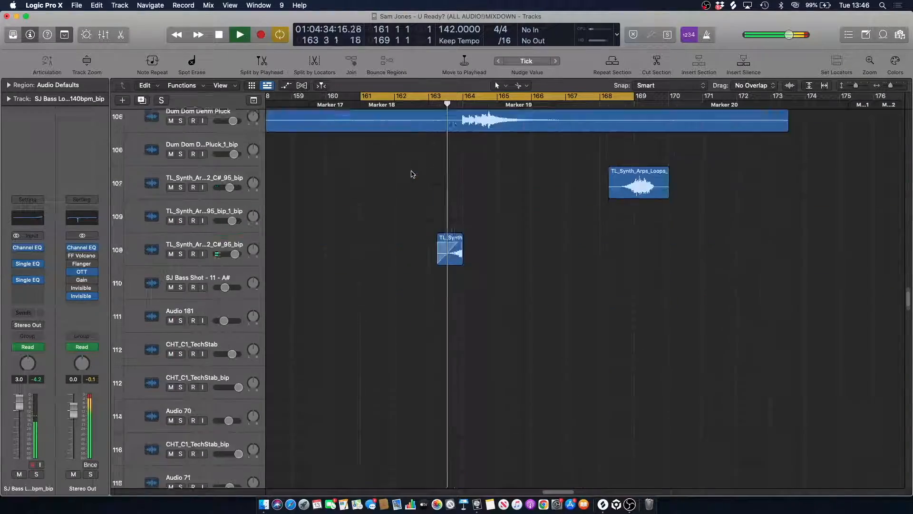
pyautogui.scroll(-10, 443, 123)
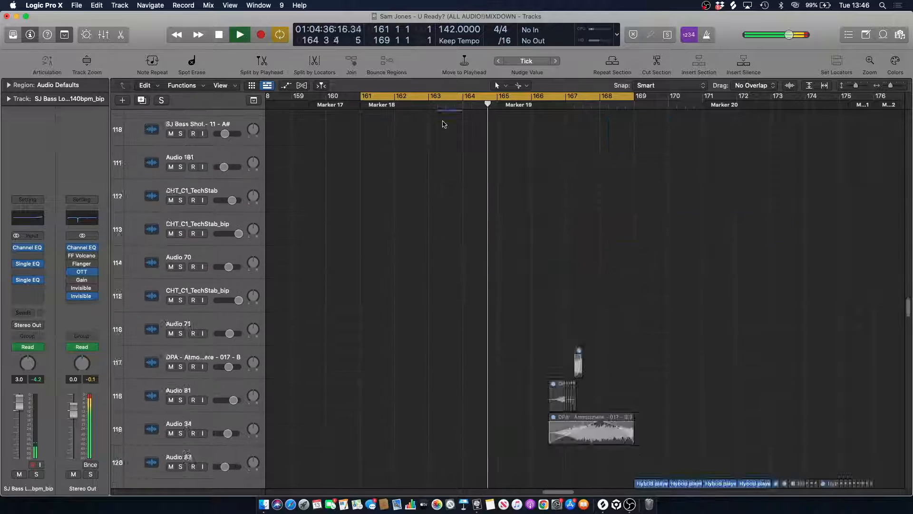
pyautogui.scroll(1, 447, 135)
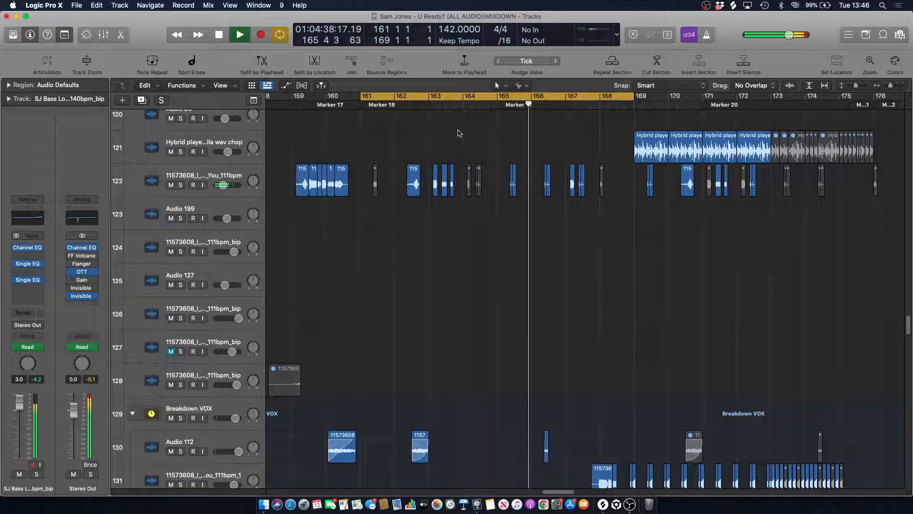
# - Solo the vocal chops on track 122, audition them and turn off the cycle range
pyautogui.click(171, 174)
pyautogui.click(181, 185)
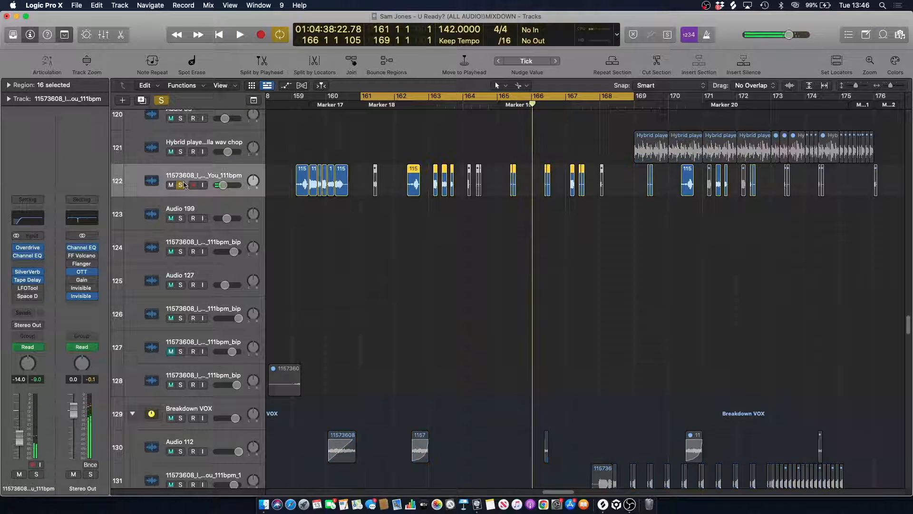
pyautogui.press('space')
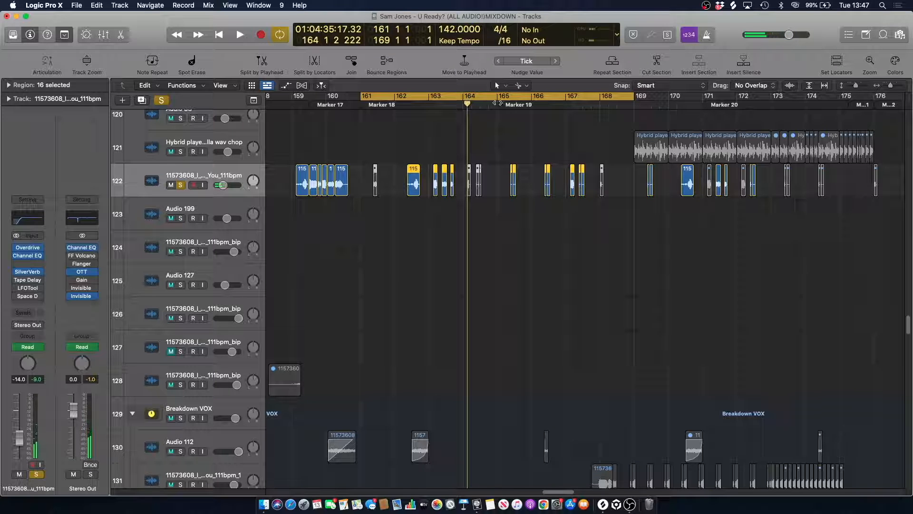
pyautogui.click(496, 98)
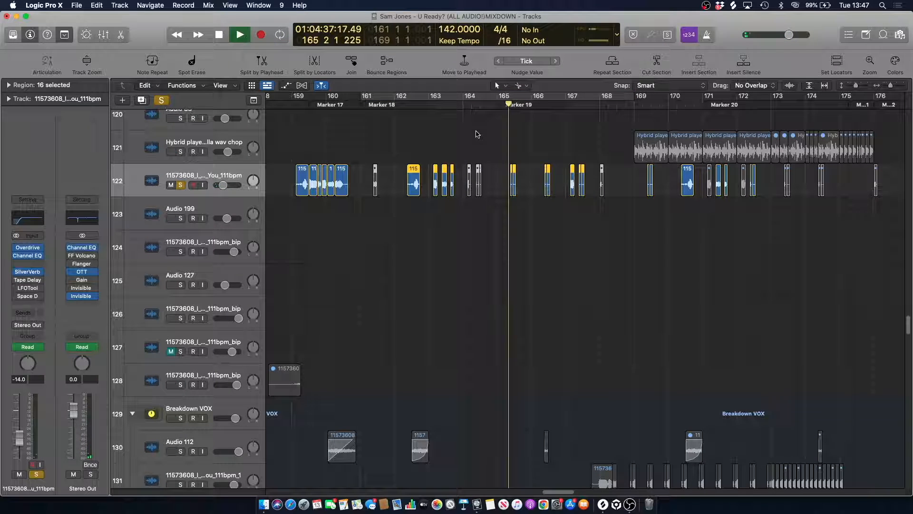
pyautogui.press('space')
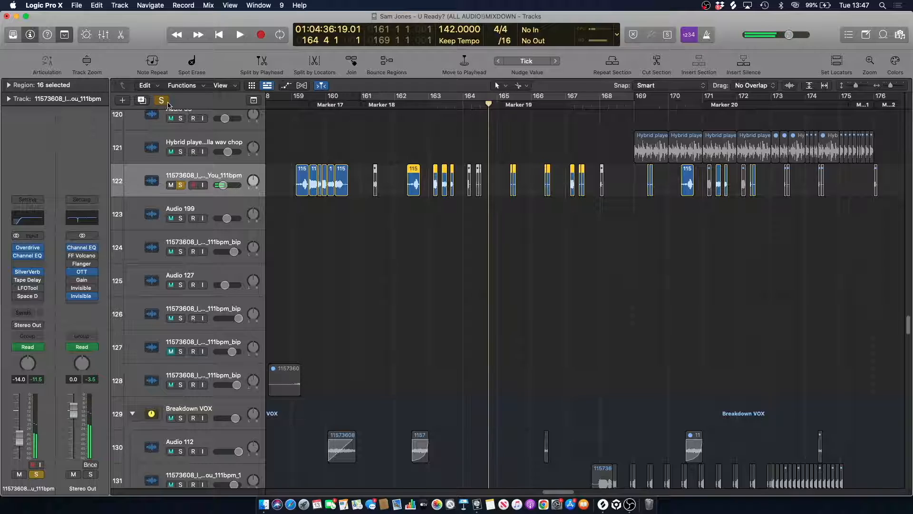
# - Clear the solo and play the full mix while examining the Breakdown VOX tracks
pyautogui.click(162, 101)
pyautogui.press('space')
pyautogui.click(460, 144)
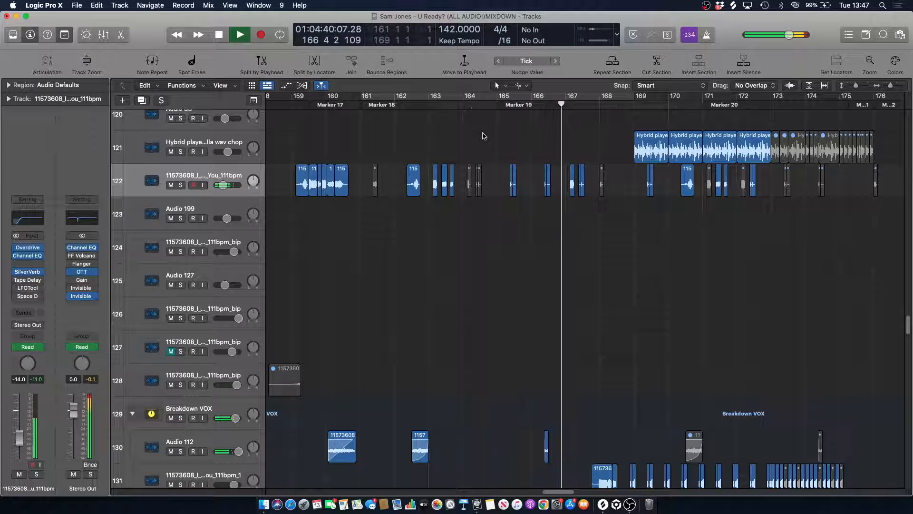
pyautogui.scroll(-7, 484, 136)
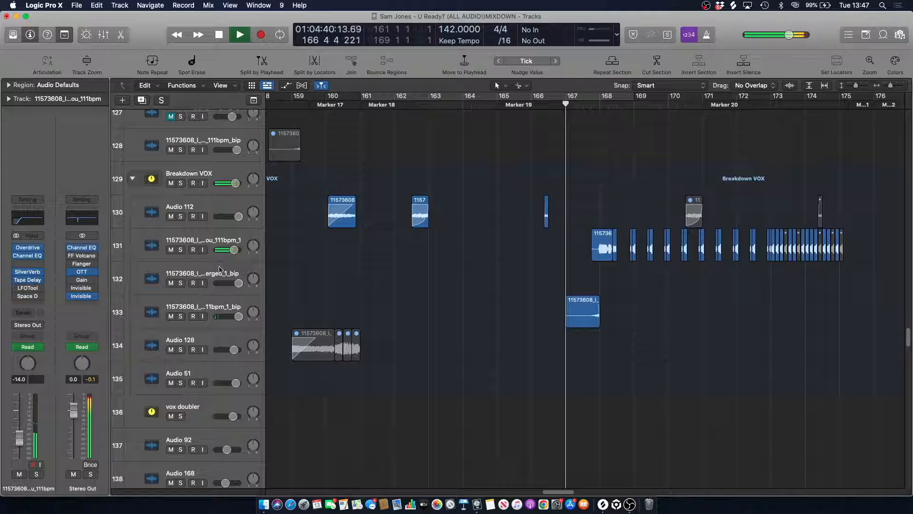
# - Solo the chopped vocal on track 131 and audition it through bars 168 to 172
pyautogui.click(180, 250)
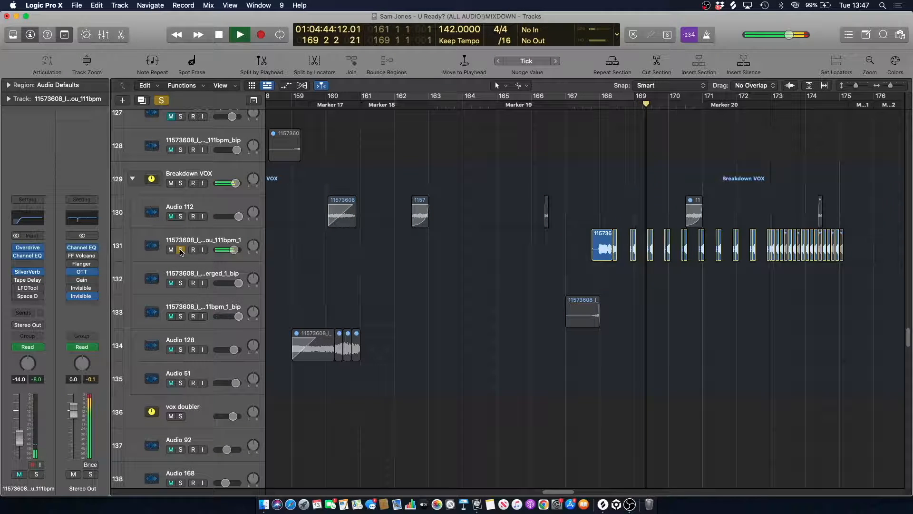
pyautogui.click(180, 250)
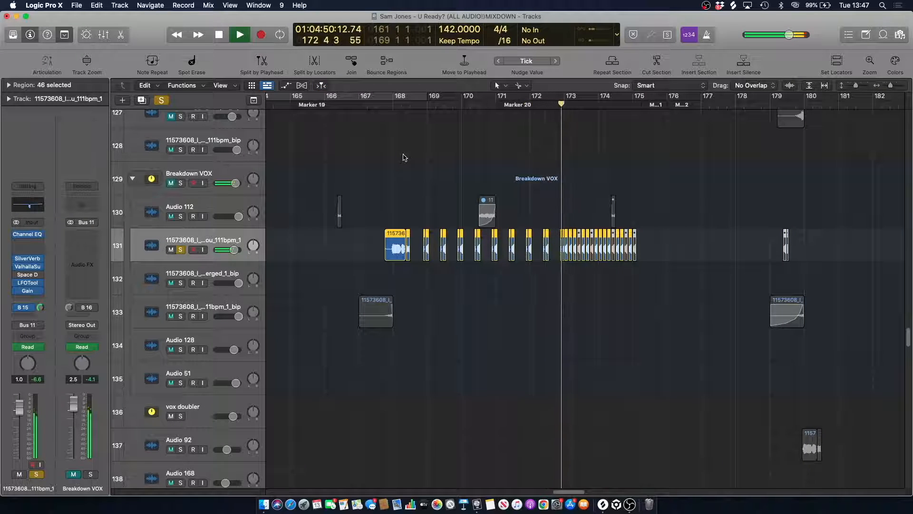
pyautogui.press('space')
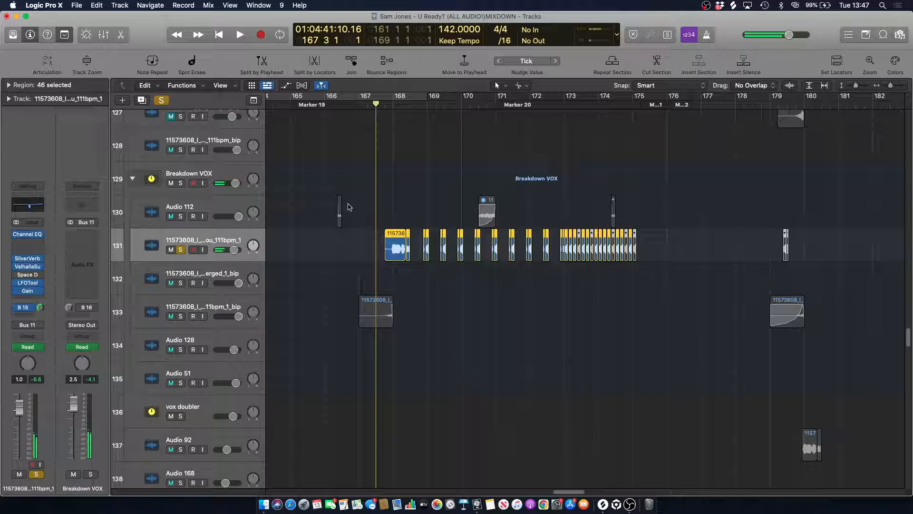
# - Unsolo track 131 and play the full mix from bar 167 while examining the surrounding vocal tracks
pyautogui.click(182, 250)
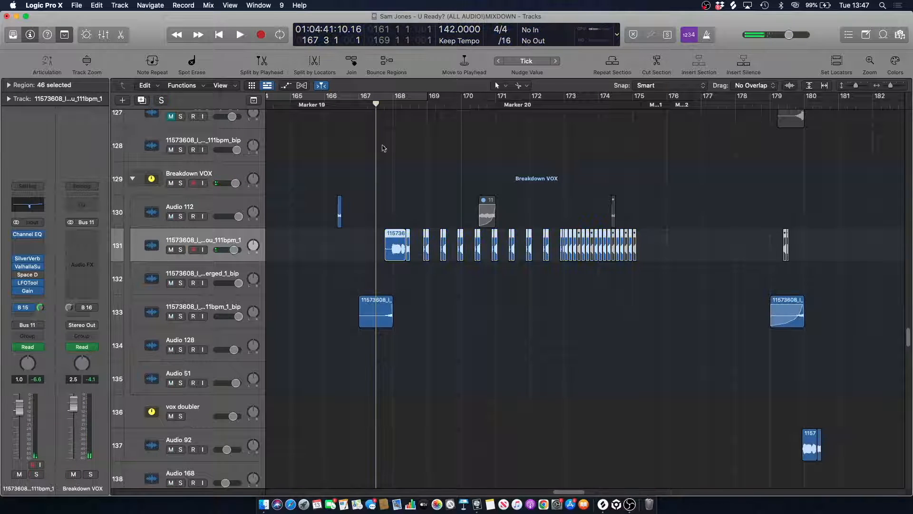
pyautogui.click(379, 148)
pyautogui.press('space')
pyautogui.scroll(5, 358, 142)
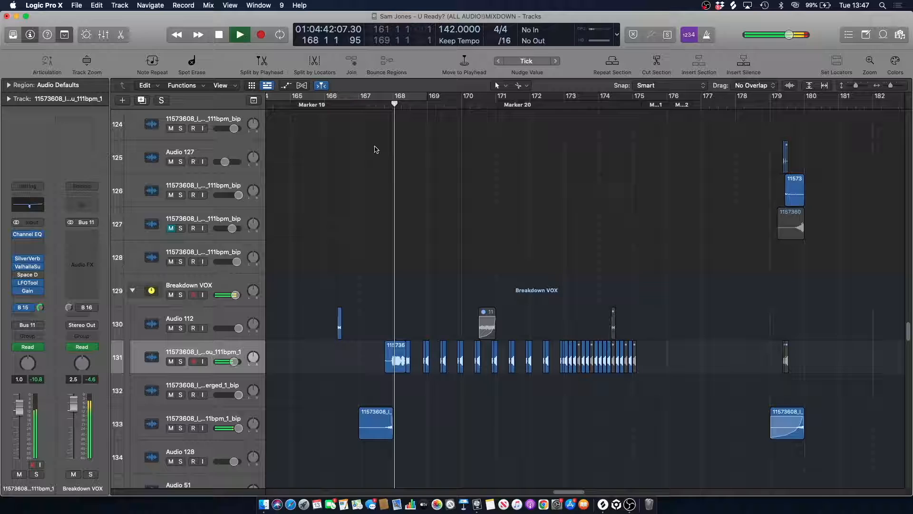
pyautogui.scroll(-5, 377, 150)
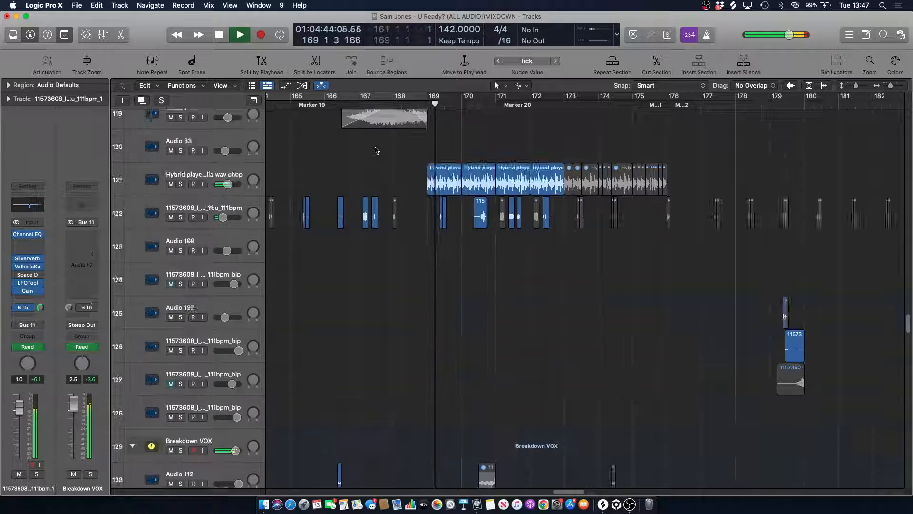
pyautogui.press('space')
# - Open ValhallaSupermassive on track 131 and audition the soloed vocal from bar 167 to examine its changing settings
pyautogui.click(375, 107)
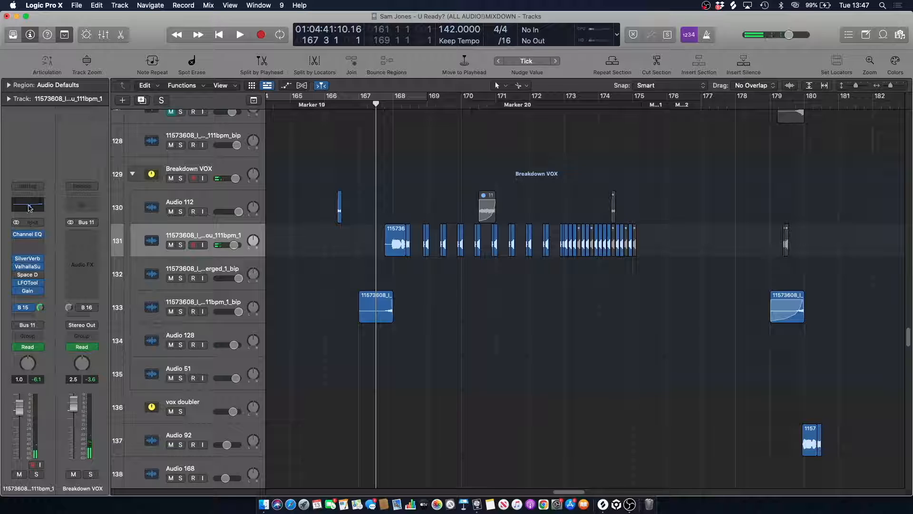
pyautogui.click(28, 268)
pyautogui.click(383, 107)
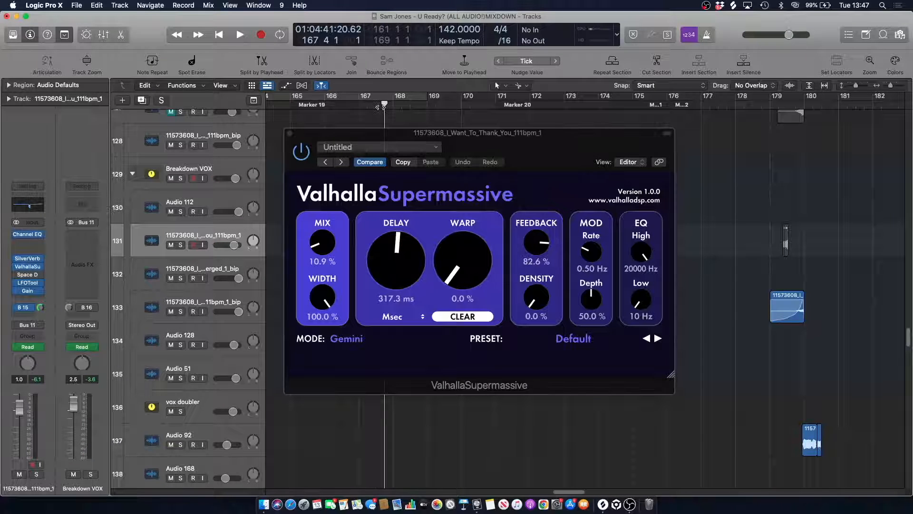
pyautogui.press('space')
pyautogui.click(181, 245)
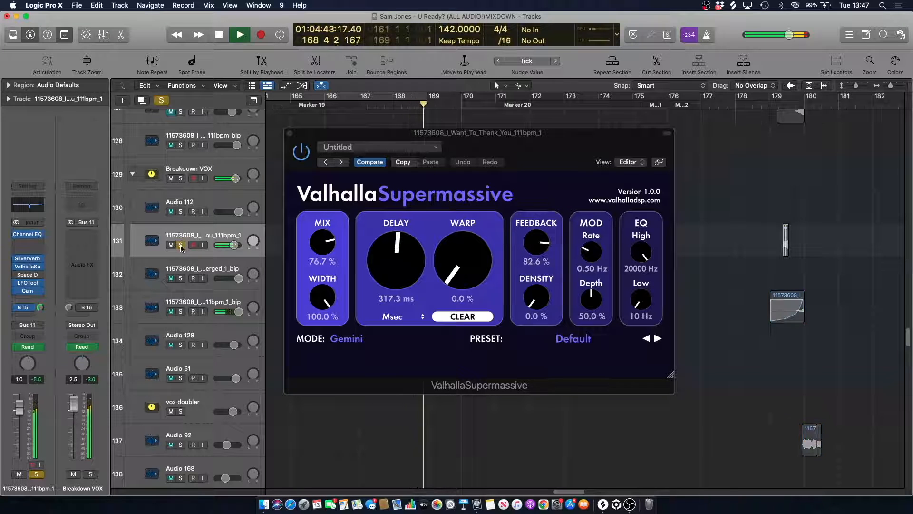
pyautogui.moveTo(361, 133); pyautogui.dragTo(583, 118)
# - Examine the track 131 gain automation with the plug-in closed, then unsolo the track and hide the automation
pyautogui.press('a')
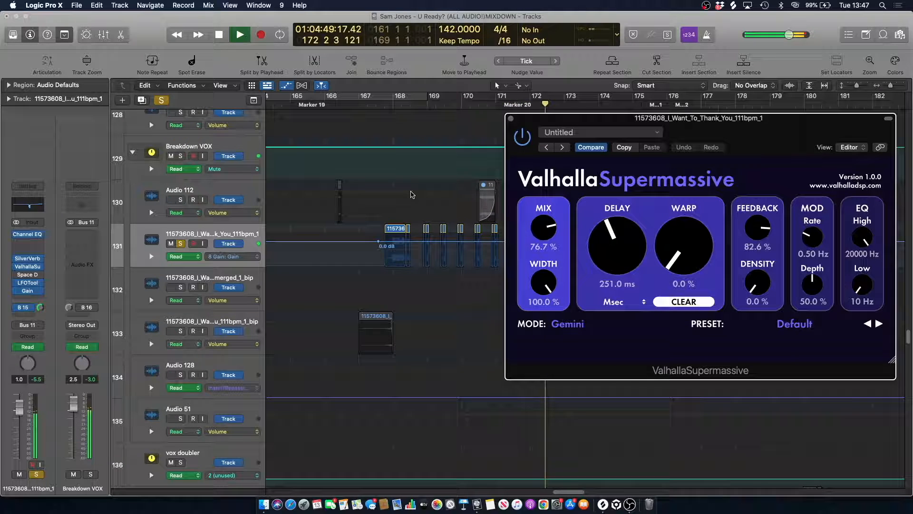
pyautogui.click(510, 119)
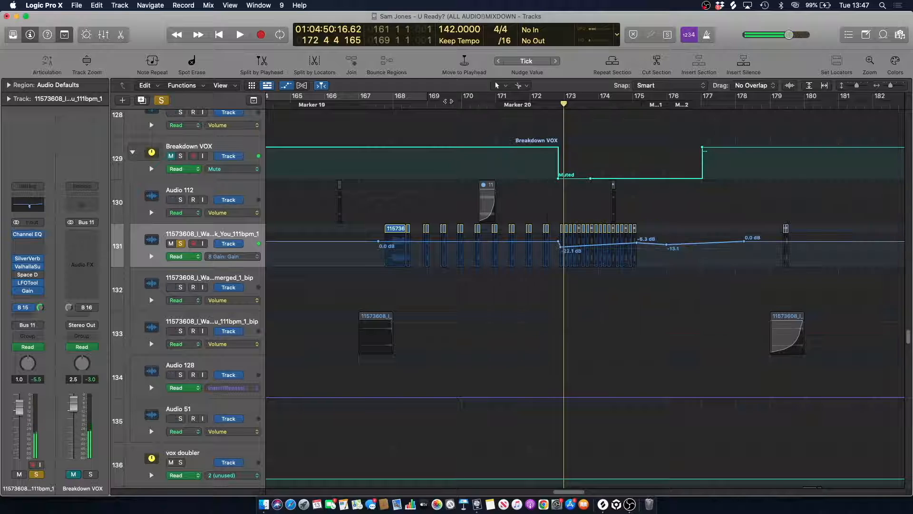
pyautogui.click(181, 244)
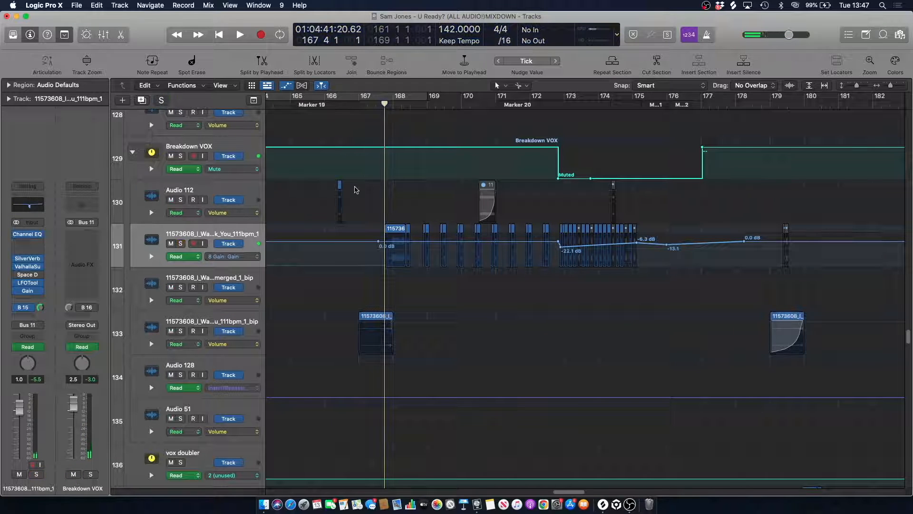
pyautogui.press('a')
# - Play the full mix from bar 167 while examining the Hybrid player vocal chop on track 121
pyautogui.press('space')
pyautogui.scroll(10, 401, 173)
pyautogui.scroll(5, 402, 171)
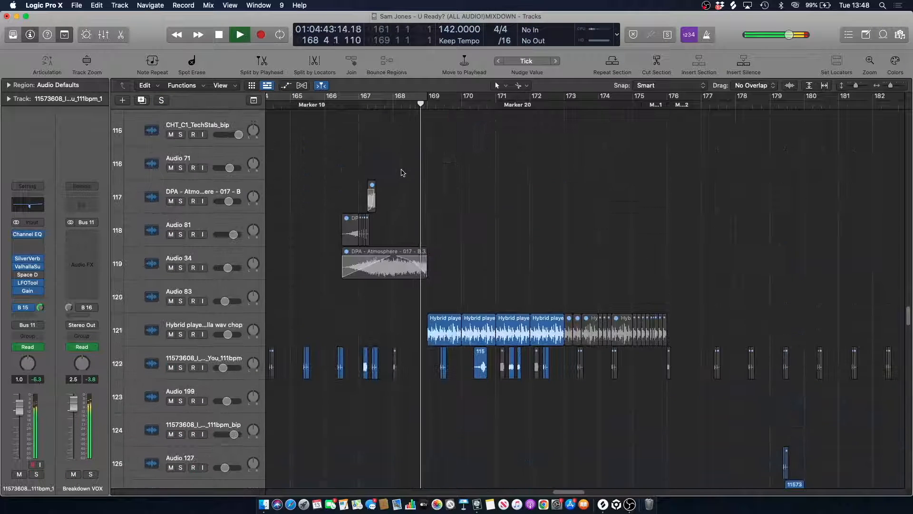
pyautogui.scroll(-4, 409, 143)
pyautogui.press('space')
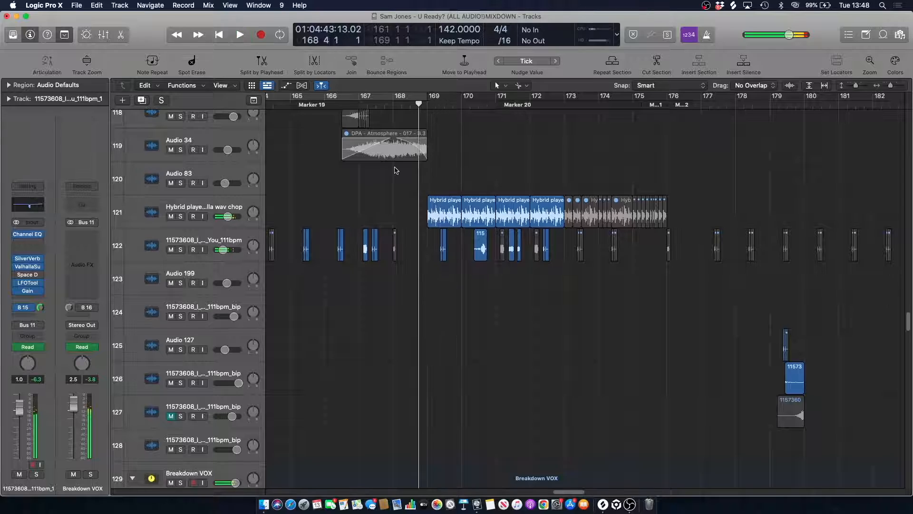
# - Examine the tracks above the vocals up to the SJ - Drone track, then place the playhead at bar 168
pyautogui.scroll(15, 402, 172)
pyautogui.scroll(15, 406, 187)
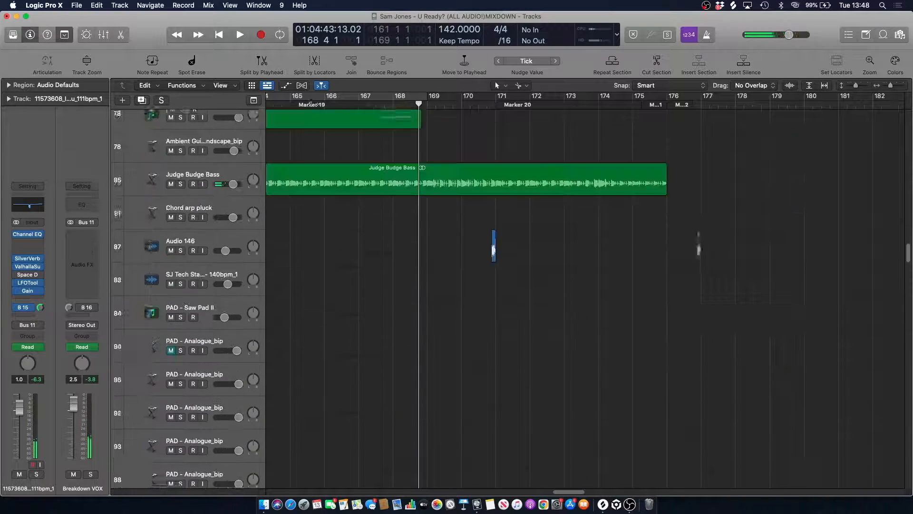
pyautogui.hotkey('alt', ',')
pyautogui.scroll(18, 393, 176)
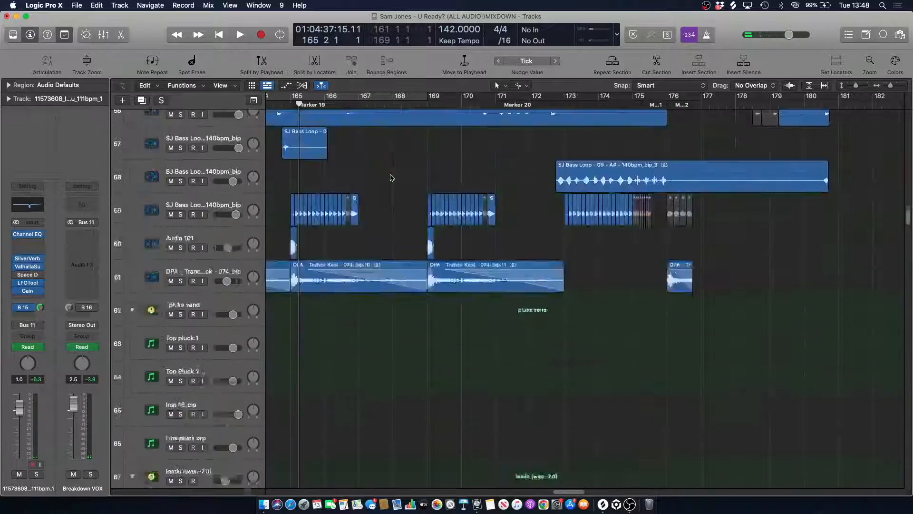
pyautogui.scroll(18, 390, 187)
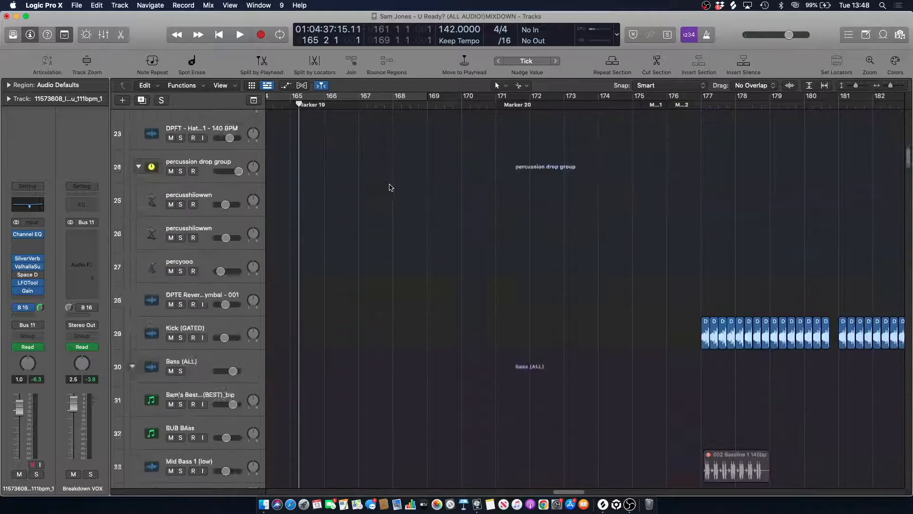
pyautogui.scroll(1, 390, 187)
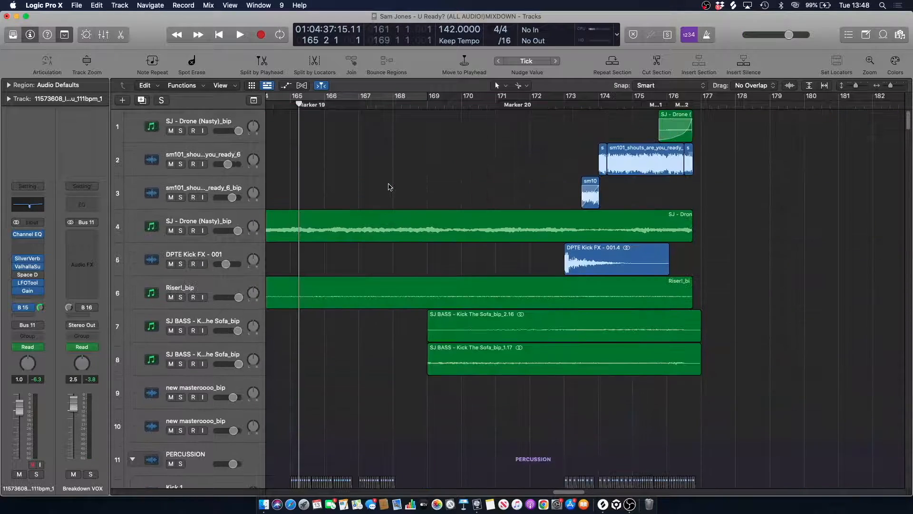
pyautogui.click(392, 105)
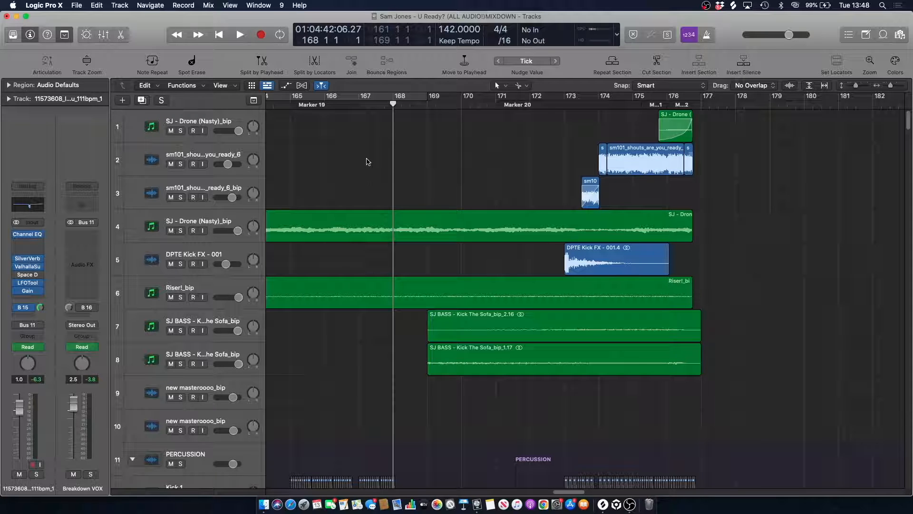
# - Play the full mix from bar 168 while examining the tracks from the percussion down to the SJ Bass Loop layers
pyautogui.scroll(-14, 366, 160)
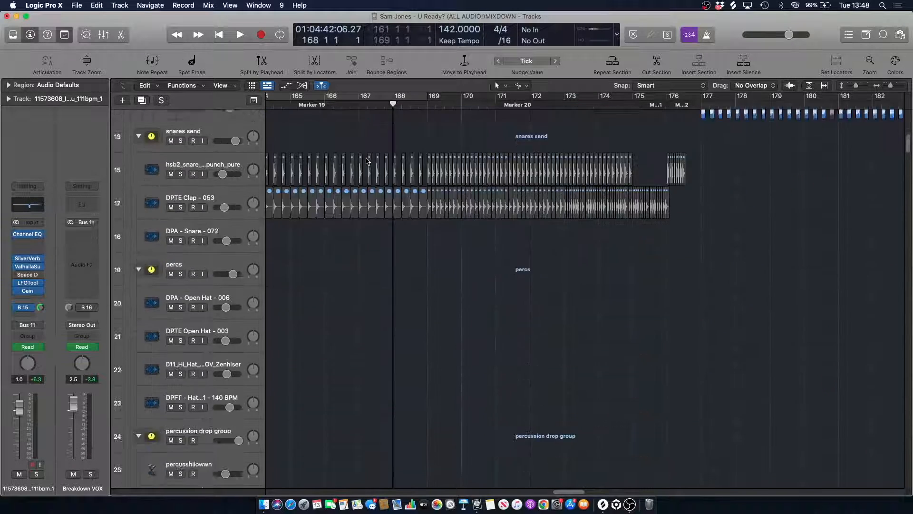
pyautogui.scroll(-20, 378, 190)
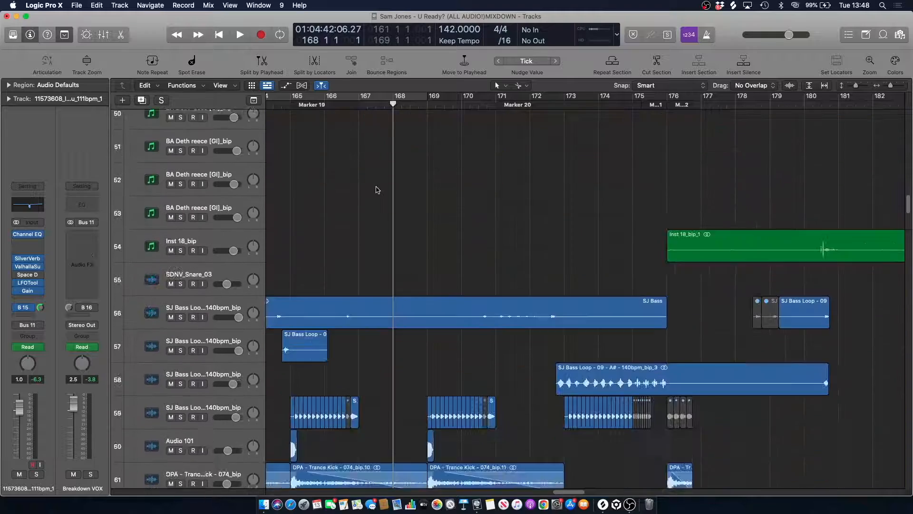
pyautogui.press('space')
pyautogui.scroll(-17, 378, 190)
pyautogui.scroll(16, 377, 194)
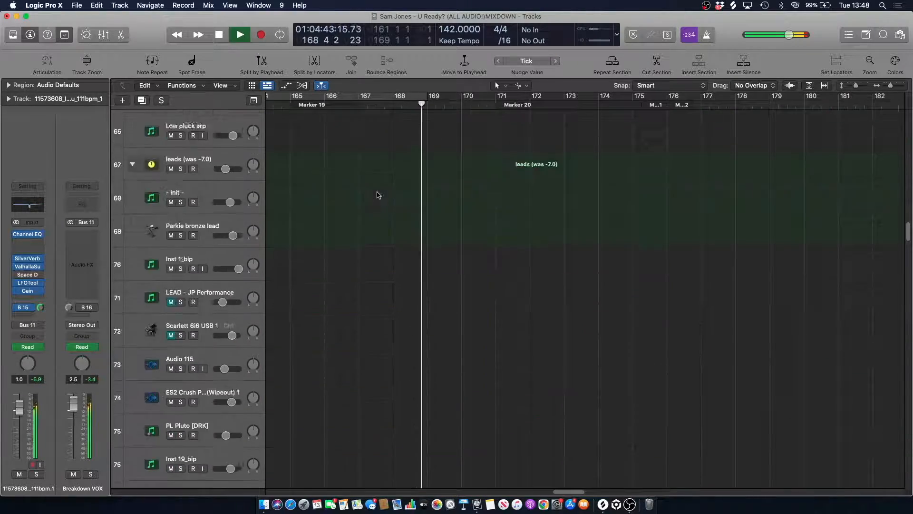
pyautogui.scroll(3, 377, 196)
pyautogui.press('space')
# - Solo the SJ Bass Loop tracks 59 and 57, audition them from bar 164, then clear all solos
pyautogui.click(281, 105)
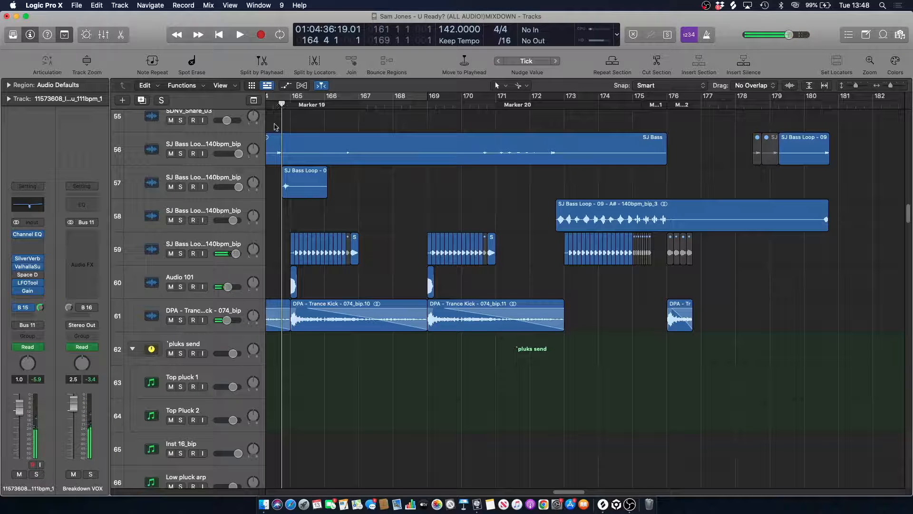
pyautogui.click(181, 253)
pyautogui.press('space')
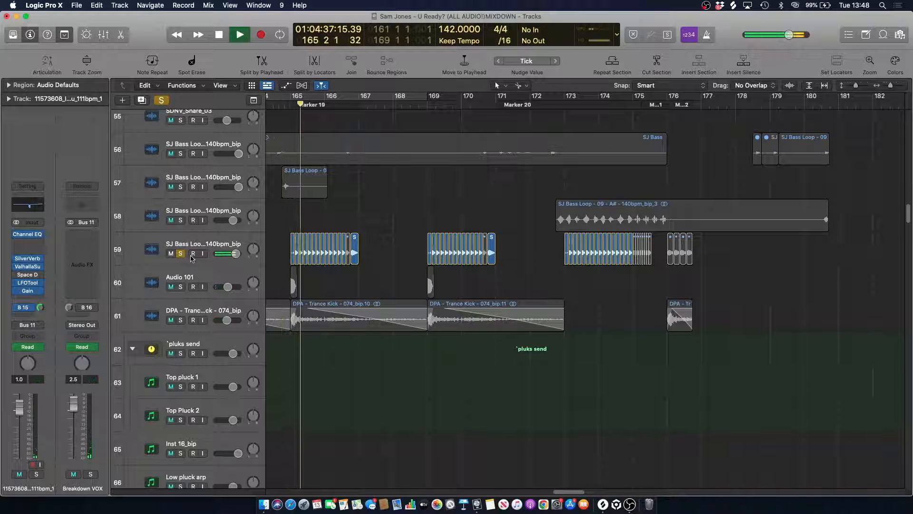
pyautogui.click(180, 187)
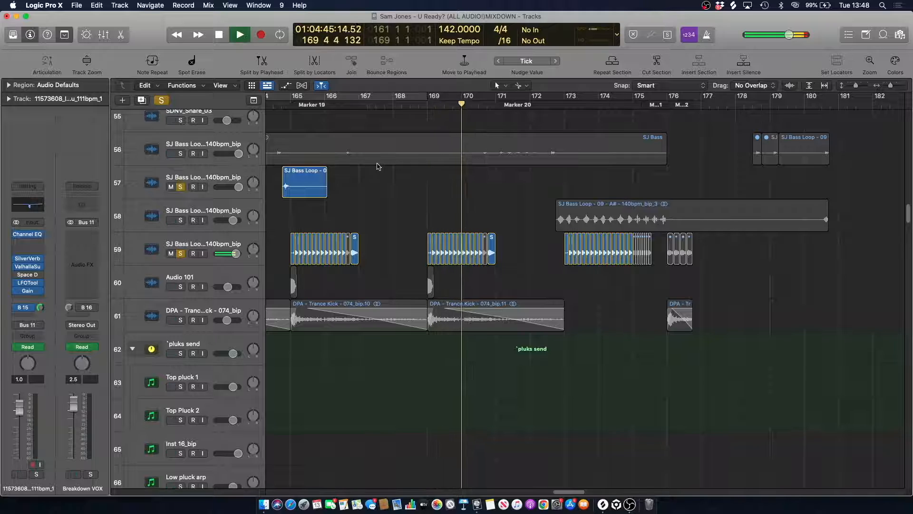
pyautogui.press('space')
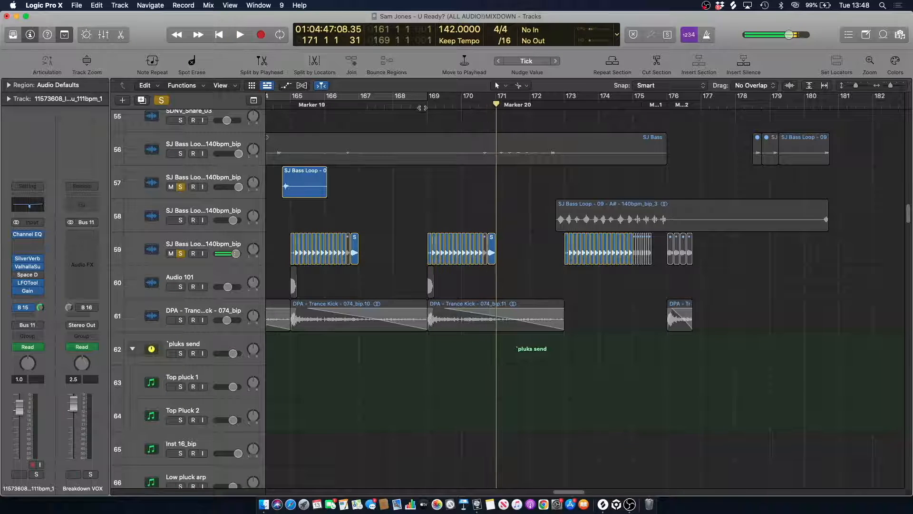
pyautogui.click(162, 101)
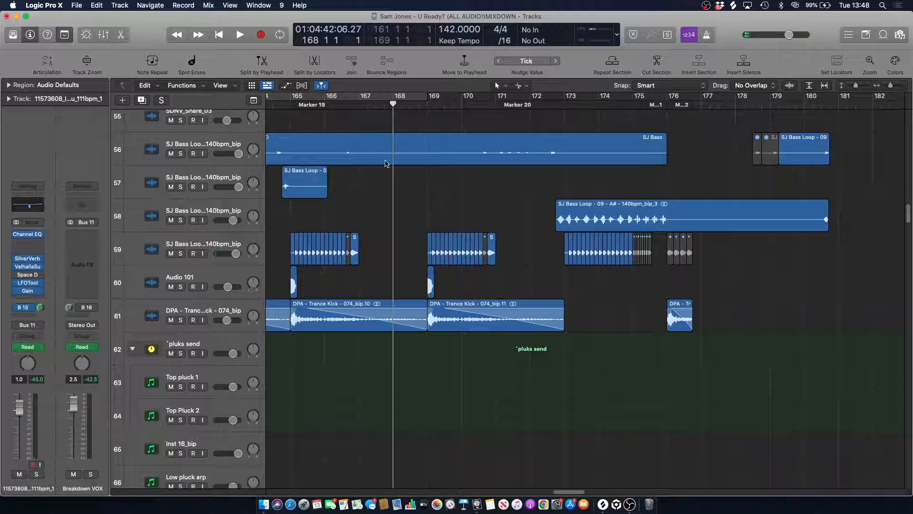
# - Play the mix from bar 168, then solo and select the BA Deth reece bass on track 48
pyautogui.scroll(15, 383, 204)
pyautogui.press('space')
pyautogui.scroll(-10, 380, 231)
pyautogui.scroll(6, 330, 171)
pyautogui.click(181, 212)
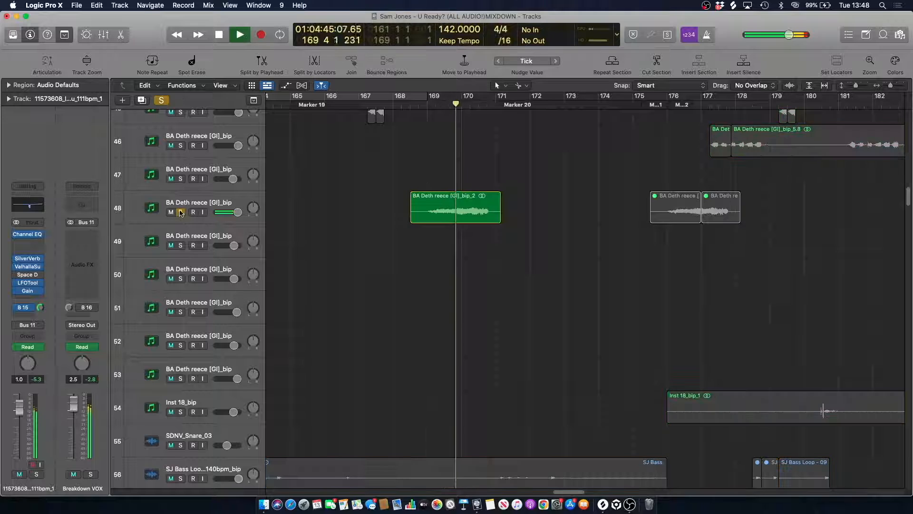
pyautogui.click(195, 201)
# - Audition the soloed track 48 bass from beat 4 of bar 168, then unsolo it and hear it within the mix
pyautogui.click(418, 106)
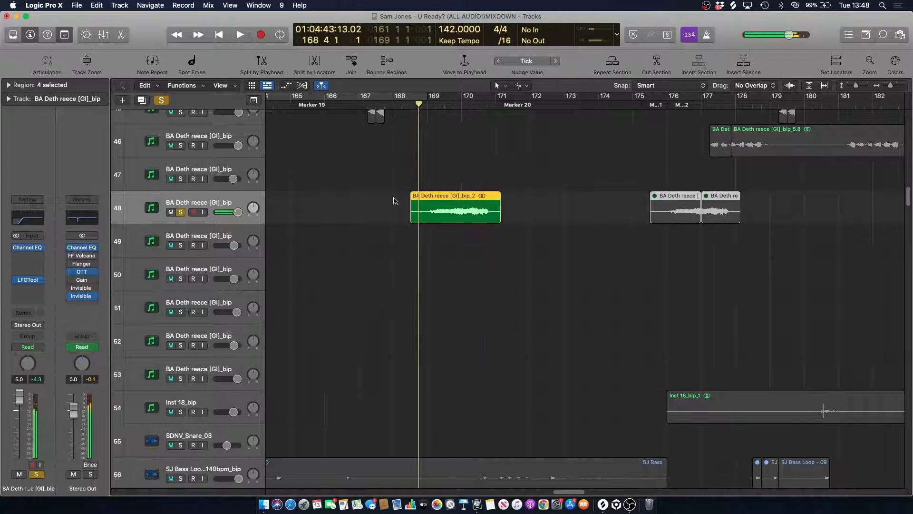
pyautogui.press('space')
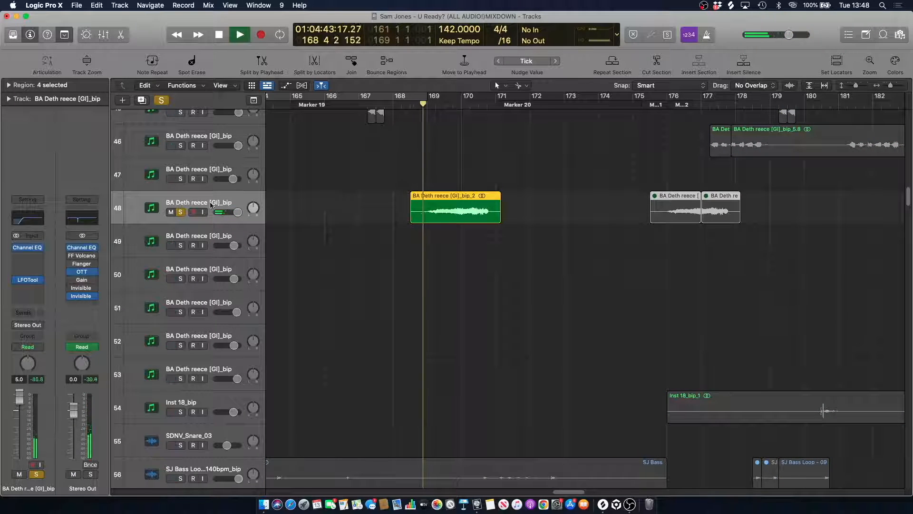
pyautogui.press('space')
pyautogui.click(181, 212)
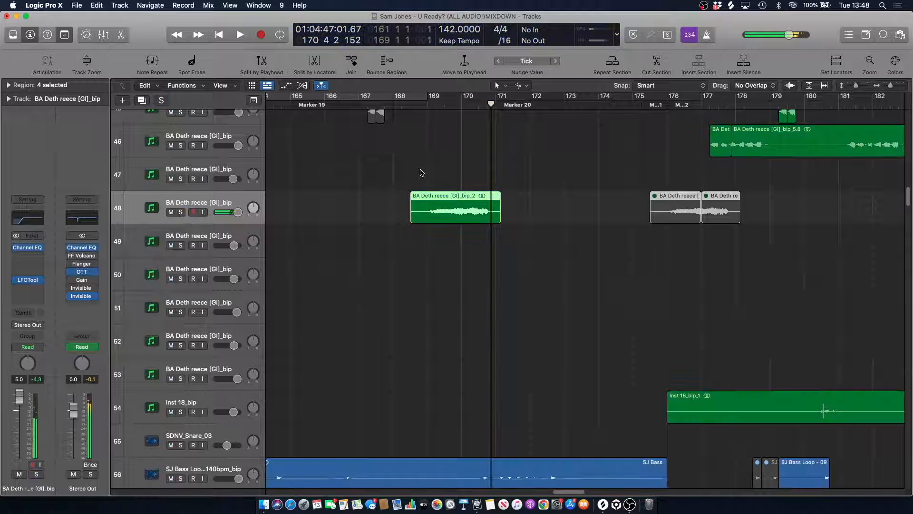
pyautogui.click(421, 172)
pyautogui.press('space')
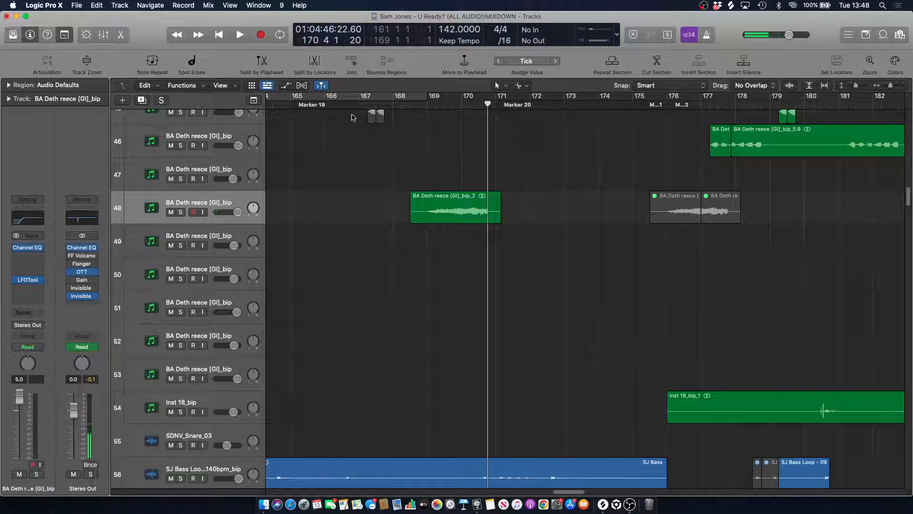
# - Play the full mix from bar 166 while examining the tracks from the bass loops down to the snare builds
pyautogui.click(336, 106)
pyautogui.press('space')
pyautogui.scroll(-10, 392, 179)
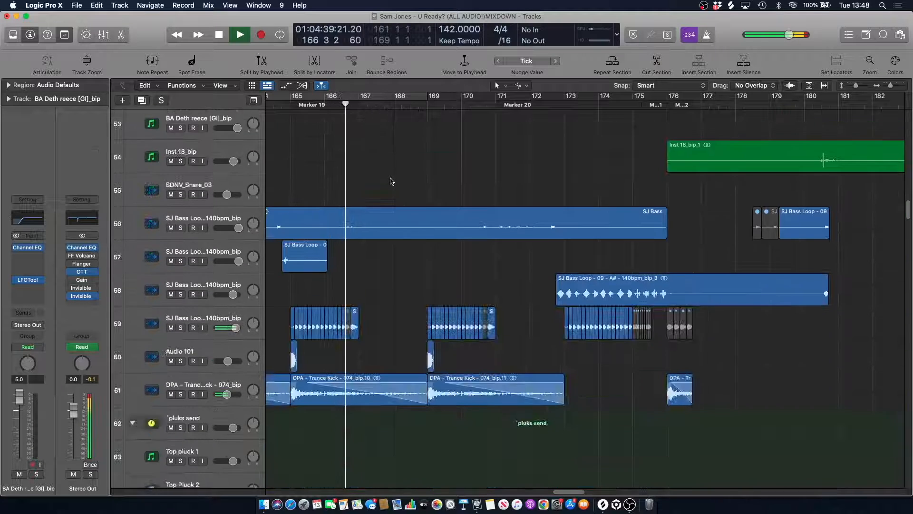
pyautogui.scroll(-20, 400, 199)
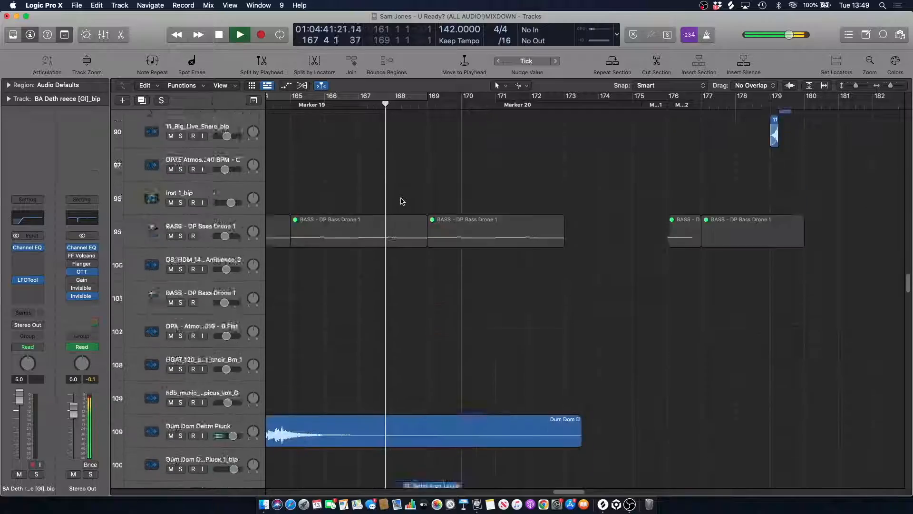
pyautogui.scroll(-20, 401, 201)
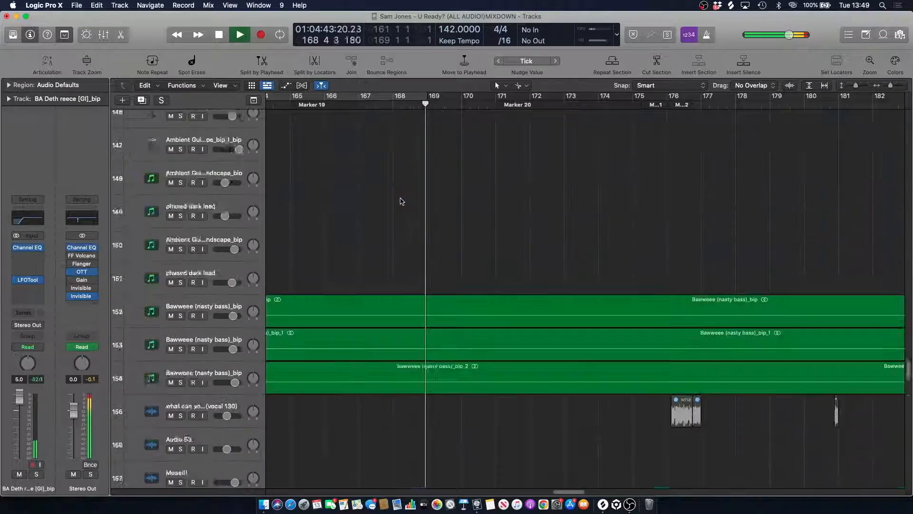
pyautogui.scroll(-20, 400, 201)
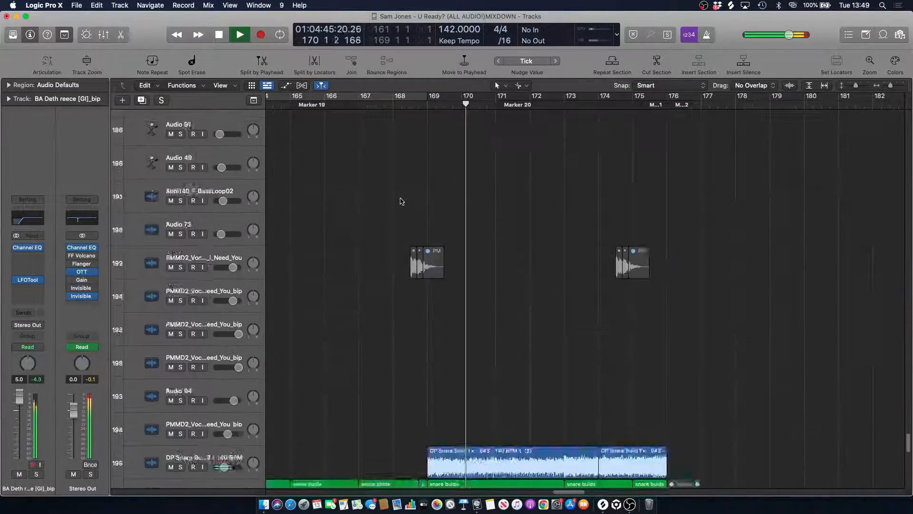
pyautogui.scroll(15, 400, 202)
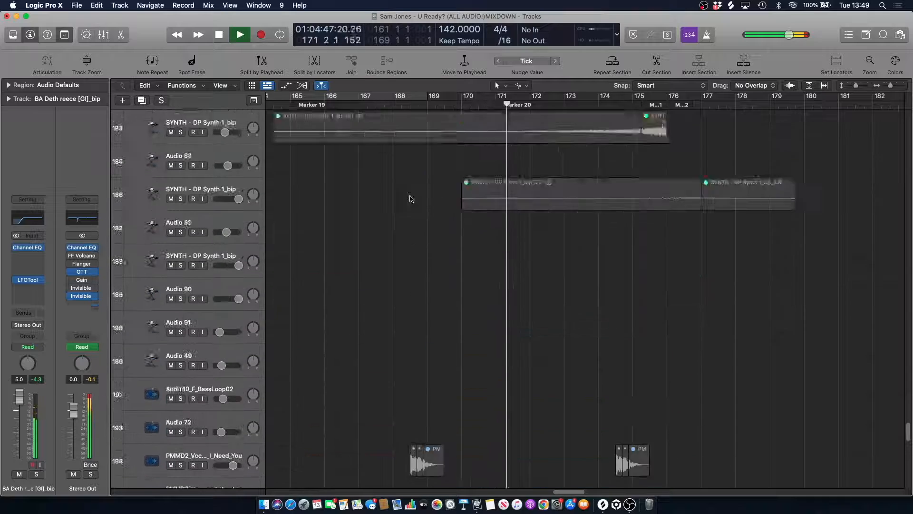
pyautogui.press('space')
# - Examine the arrangement's drone, riser and Kick The Sofa bass tracks and play the full mix from bar 167
pyautogui.moveTo(910, 419); pyautogui.dragTo(854, 194)
pyautogui.scroll(20, 851, 209)
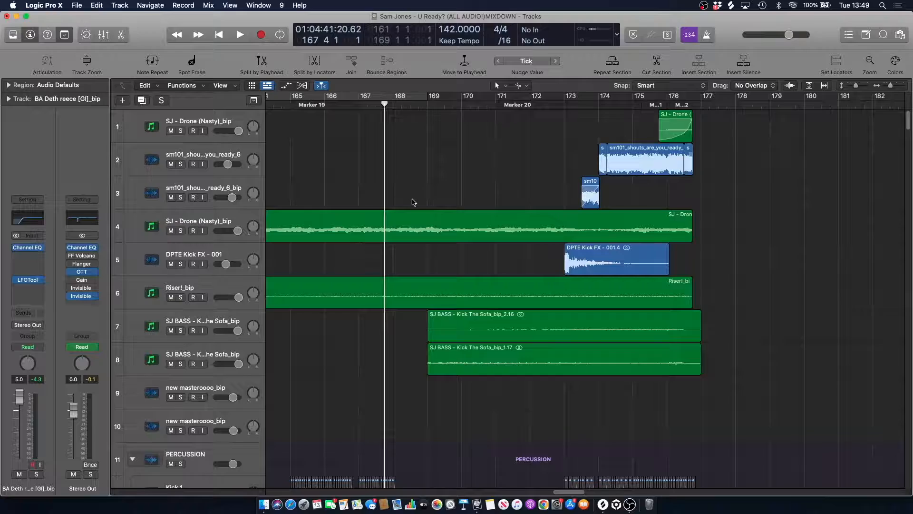
pyautogui.scroll(-20, 412, 202)
pyautogui.scroll(-20, 439, 188)
pyautogui.scroll(10, 910, 342)
pyautogui.moveTo(908, 281); pyautogui.dragTo(891, 124)
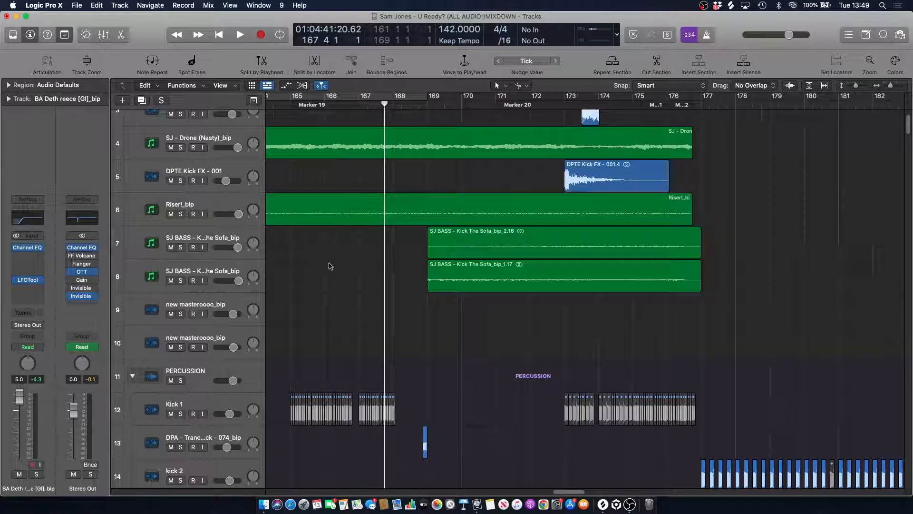
pyautogui.press('space')
pyautogui.scroll(3, 285, 252)
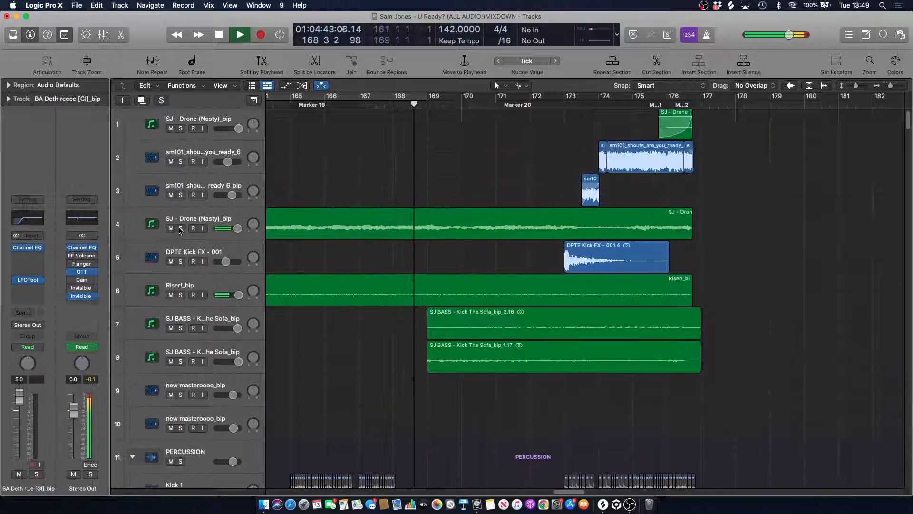
pyautogui.press('space')
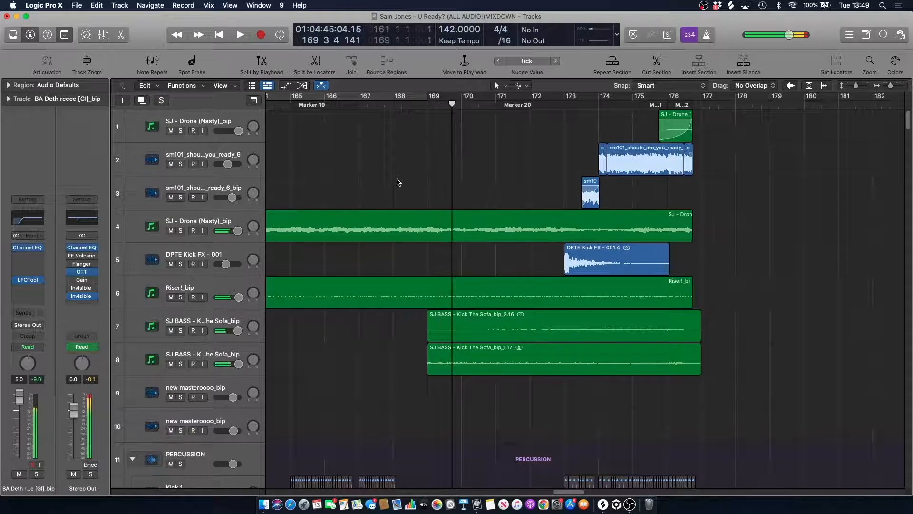
# - Play the mix from bar 168 and compare it with Judge Budge Bass on track 80 muted and unmuted
pyautogui.scroll(-20, 409, 180)
pyautogui.scroll(-20, 418, 178)
pyautogui.scroll(-20, 418, 178)
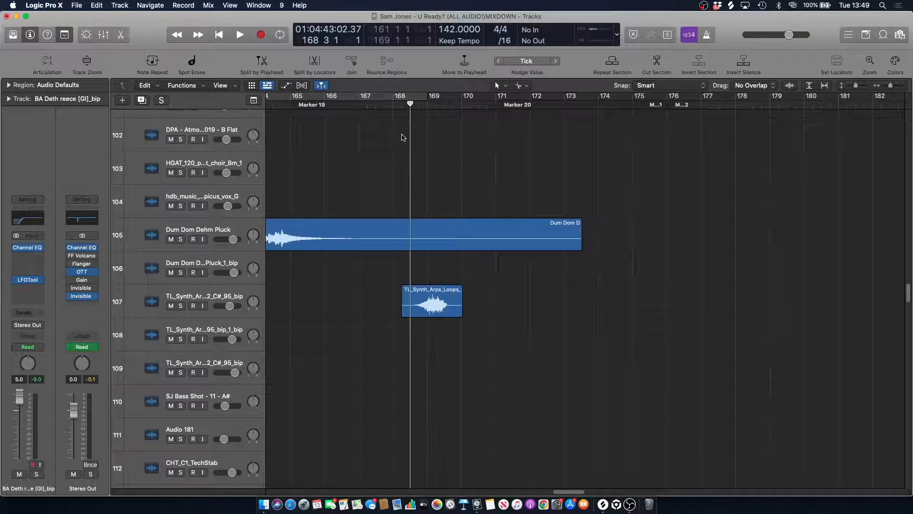
pyautogui.scroll(20, 402, 137)
pyautogui.press('space')
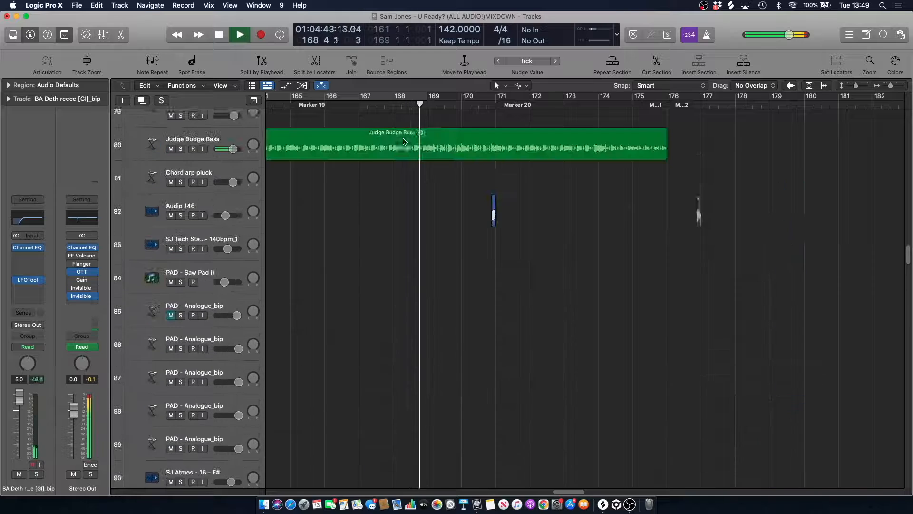
pyautogui.scroll(4, 403, 141)
pyautogui.click(171, 279)
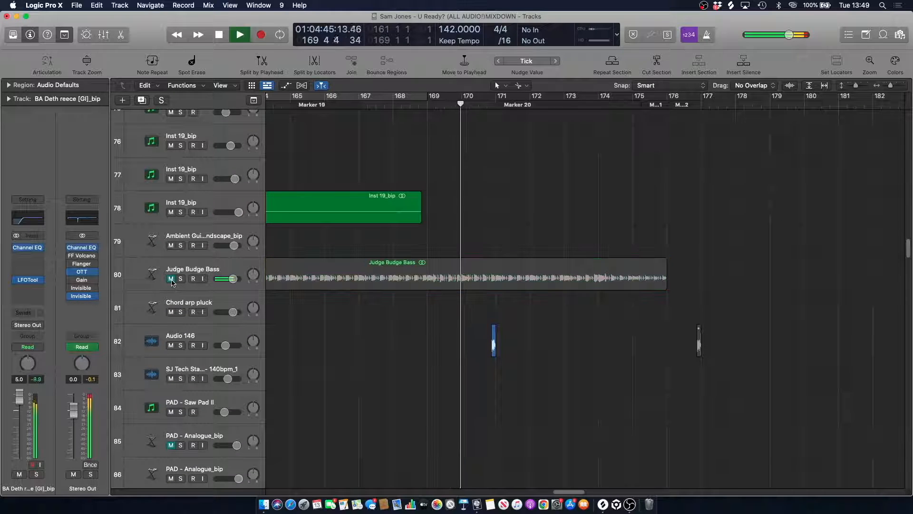
pyautogui.click(171, 279)
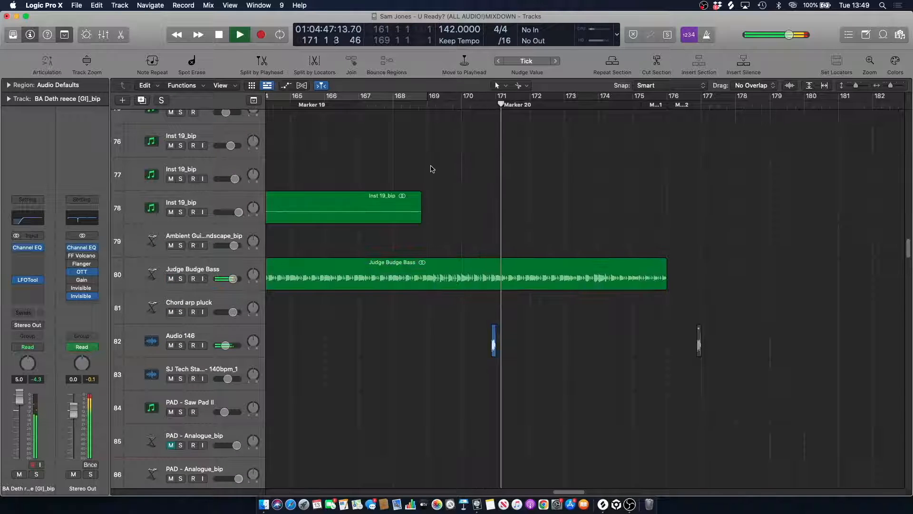
# - Solo and audition the SJ Bass Loop on track 58, then clear the solo and play the full mix from bar 172
pyautogui.scroll(18, 433, 176)
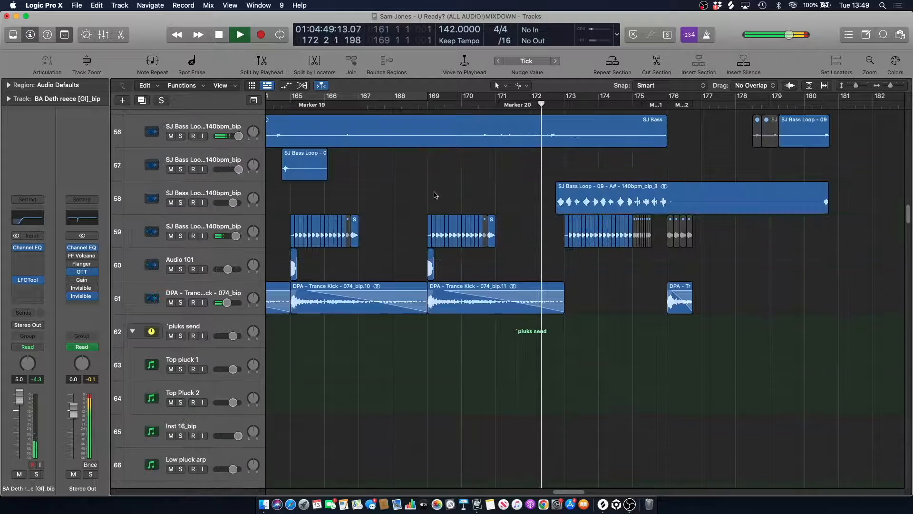
pyautogui.click(180, 204)
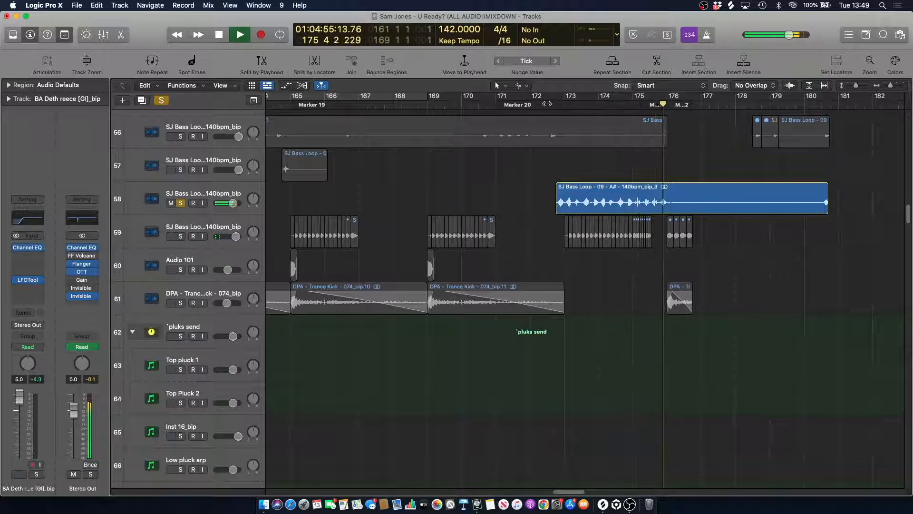
pyautogui.press('space')
pyautogui.click(229, 195)
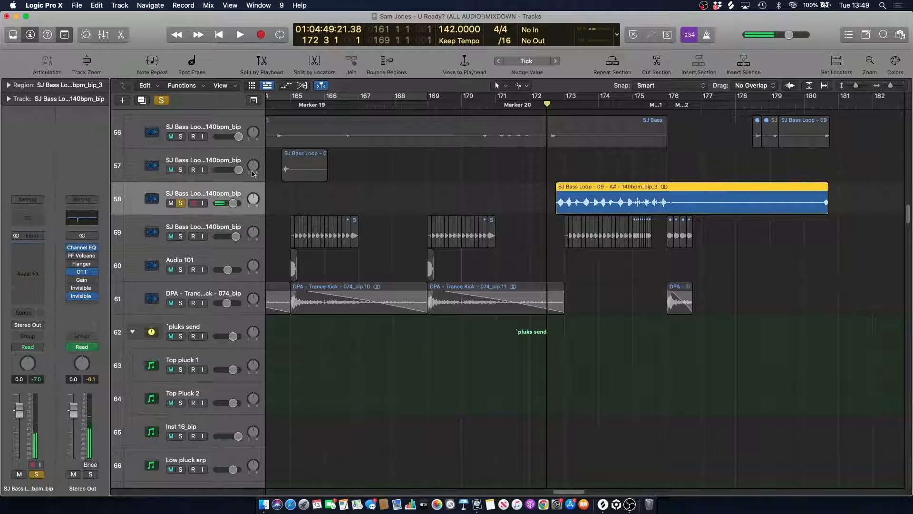
pyautogui.click(165, 102)
pyautogui.press('space')
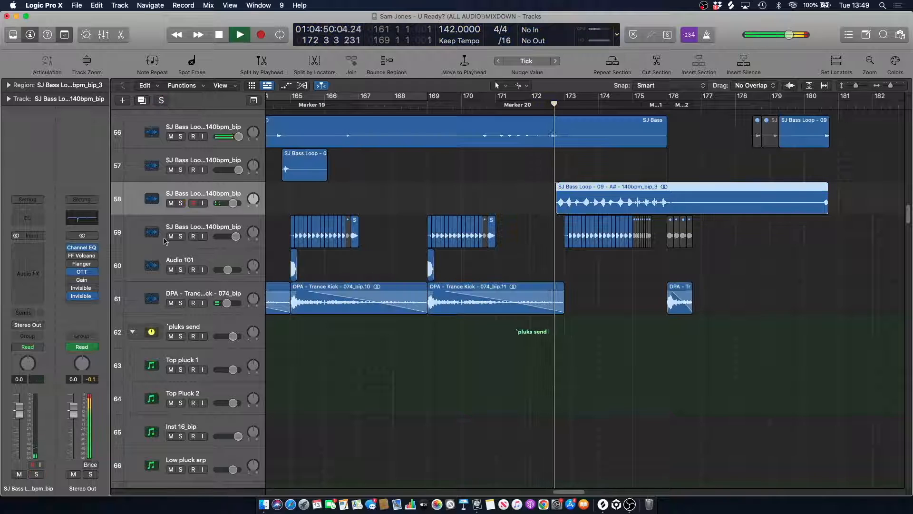
# - Solo and audition the SJ Bass Loops on tracks 58 and 59 together, then clear the solo
pyautogui.click(180, 236)
pyautogui.click(180, 203)
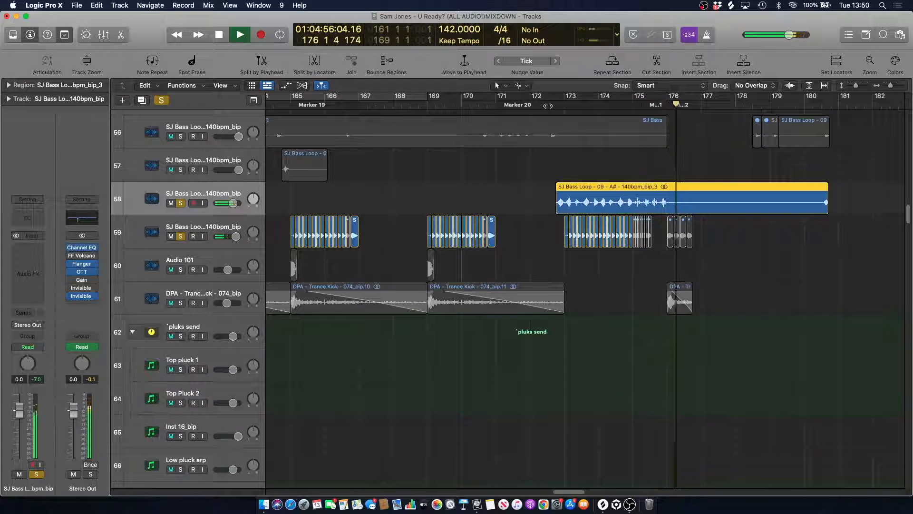
pyautogui.press('space')
pyautogui.click(162, 99)
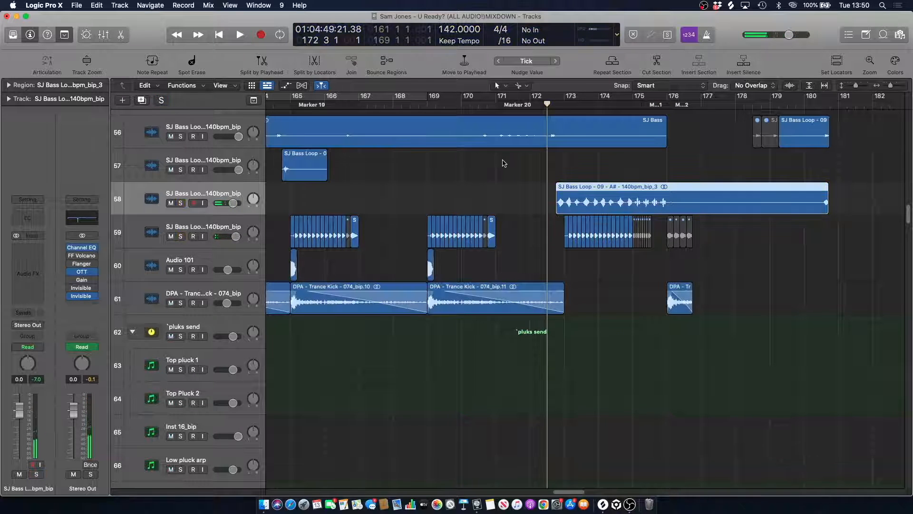
# - Play the full mix from the build before bar 173 while examining the arrangement's vocal shout, drone and riser tracks
pyautogui.press('space')
pyautogui.scroll(15, 544, 166)
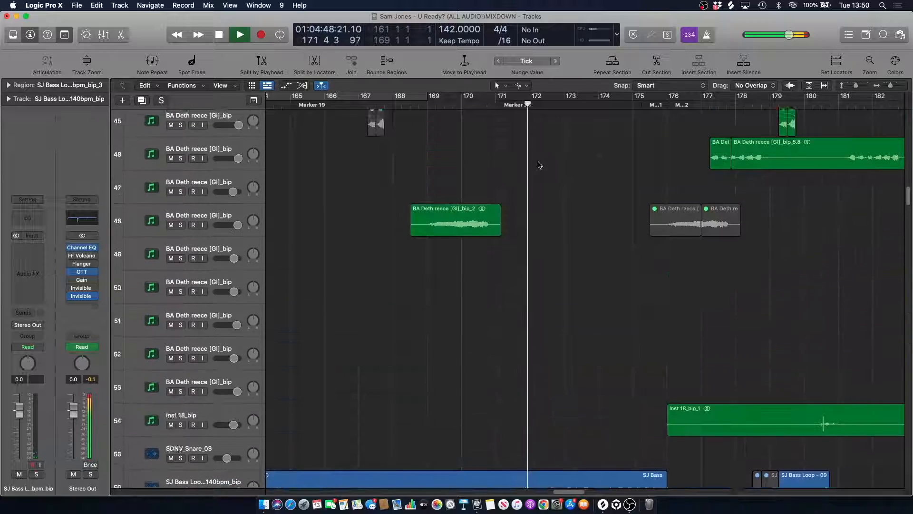
pyautogui.scroll(12, 542, 190)
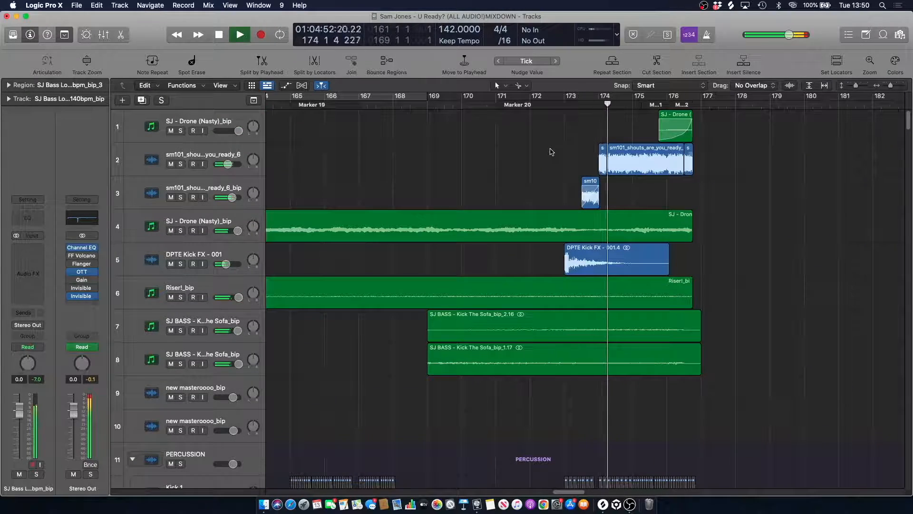
pyautogui.press('space')
pyautogui.press('space')
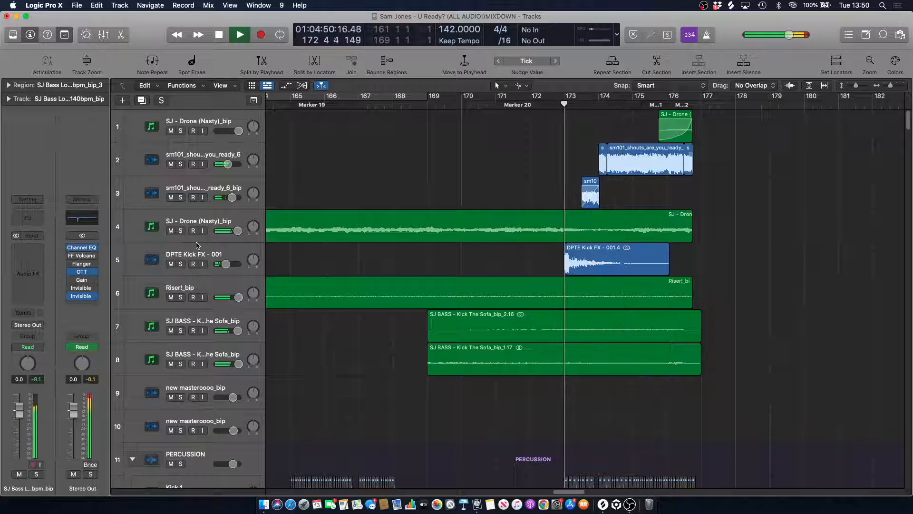
pyautogui.press('space')
pyautogui.click(500, 150)
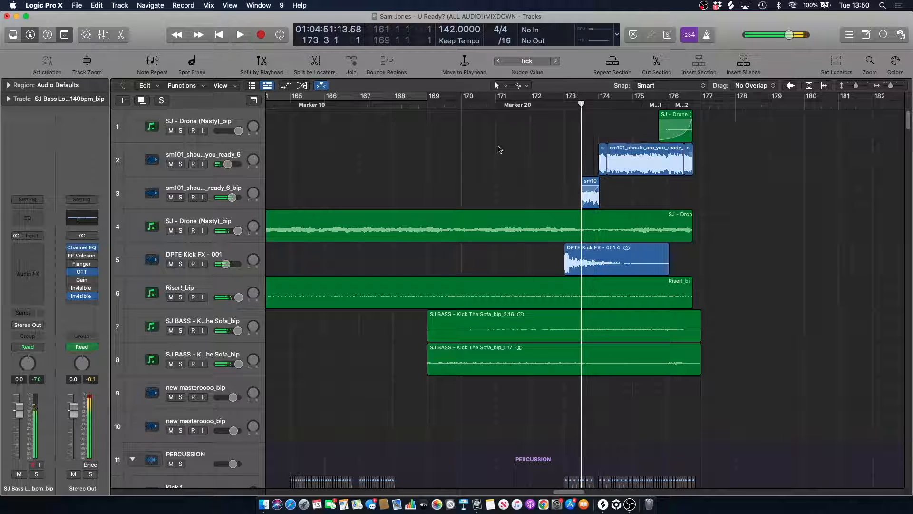
# - Solo the vocal shouts on tracks 2 and 3 and audition them from bar 173
pyautogui.click(189, 160)
pyautogui.press('s')
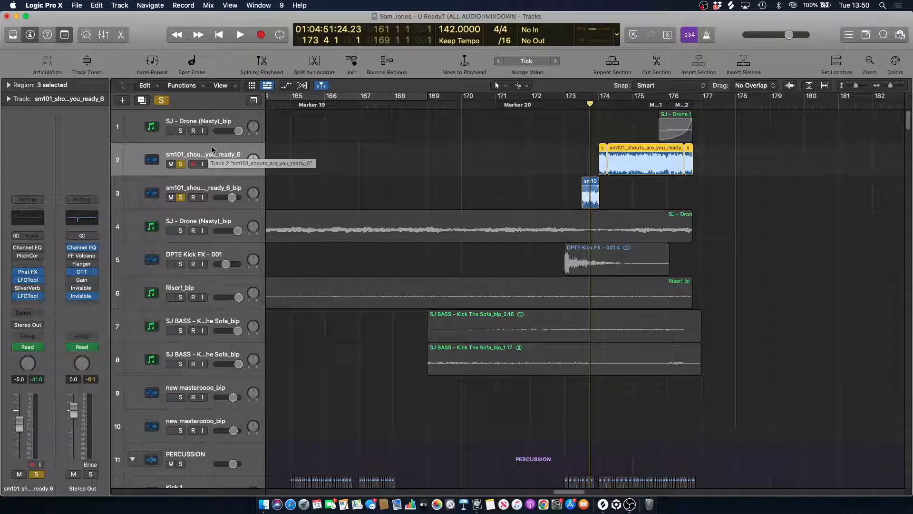
pyautogui.press('space')
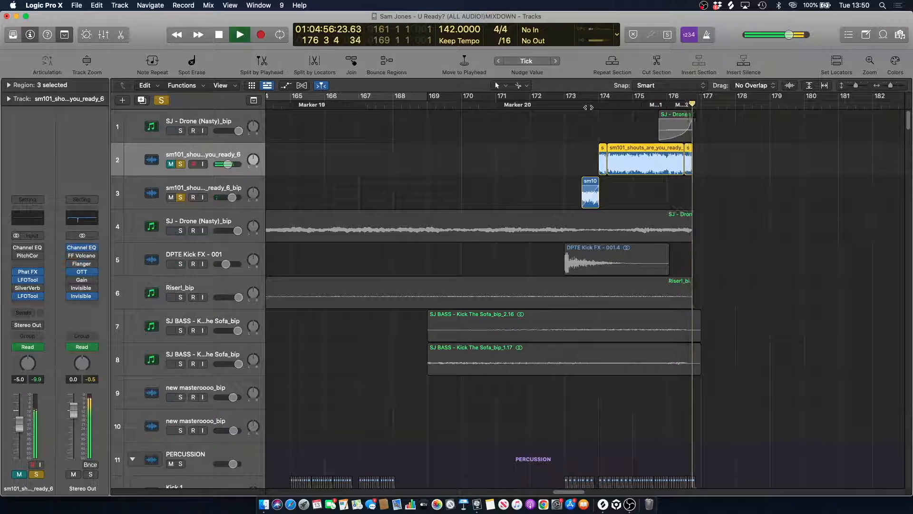
pyautogui.press('space')
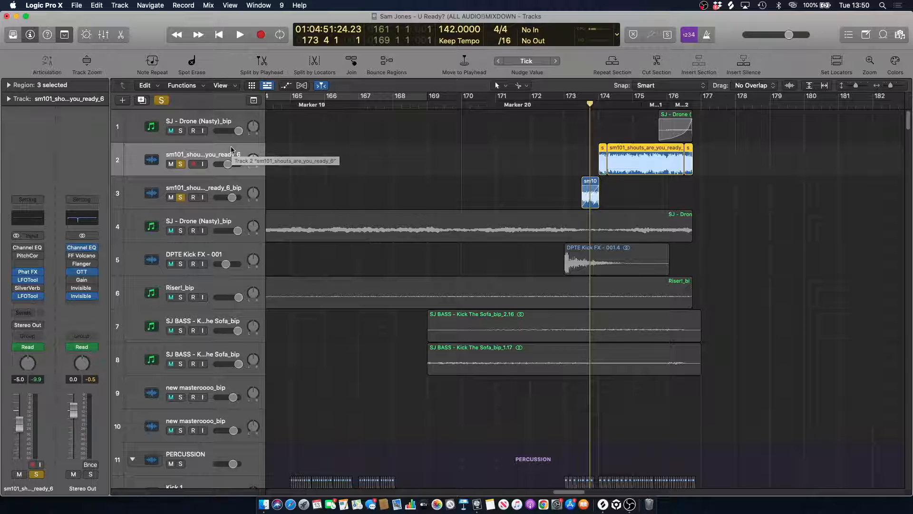
# - Show the automation, open LFOTool on the track 2 vocal shouts, audition them soloed from bar 174, then close the plug-in
pyautogui.press('a')
pyautogui.click(600, 103)
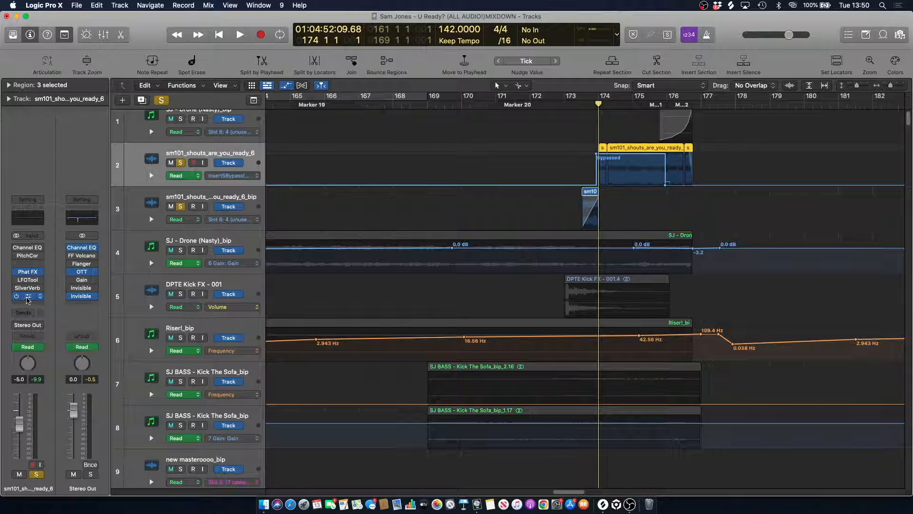
pyautogui.click(29, 281)
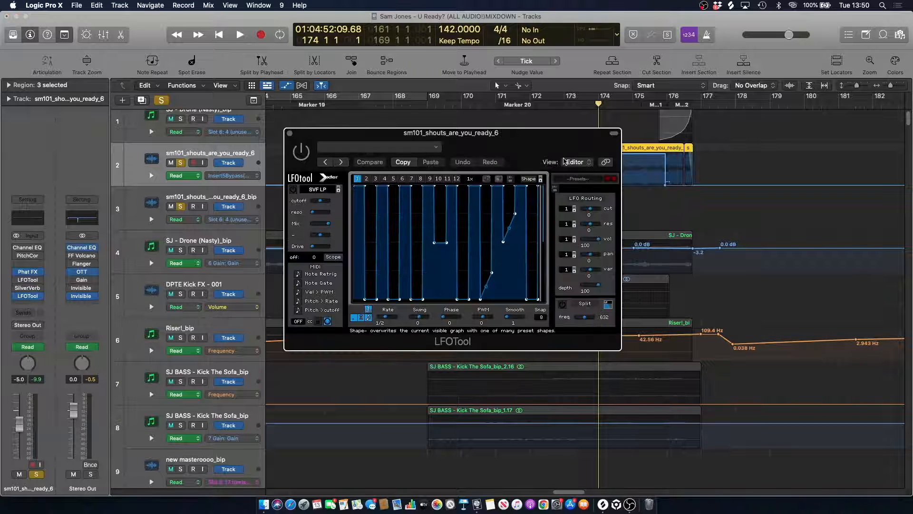
pyautogui.press('space')
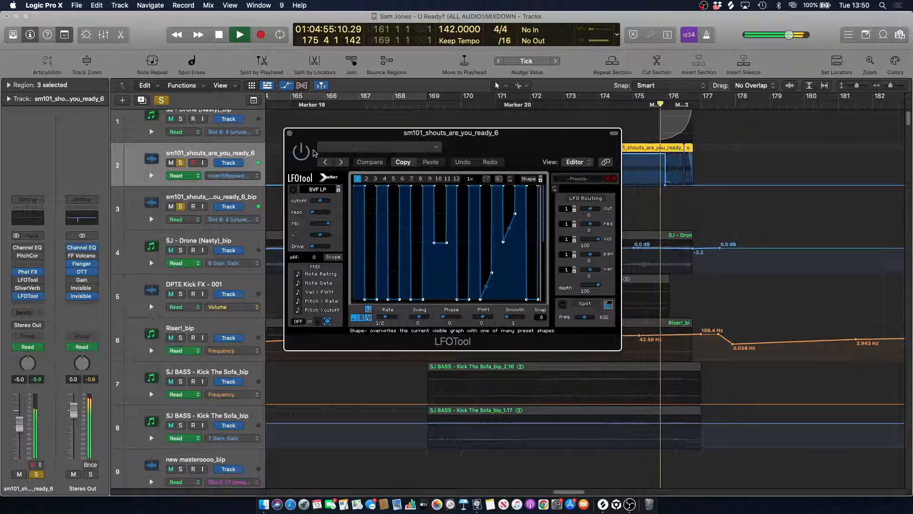
pyautogui.press('space')
pyautogui.hotkey('ctrl', 'm')
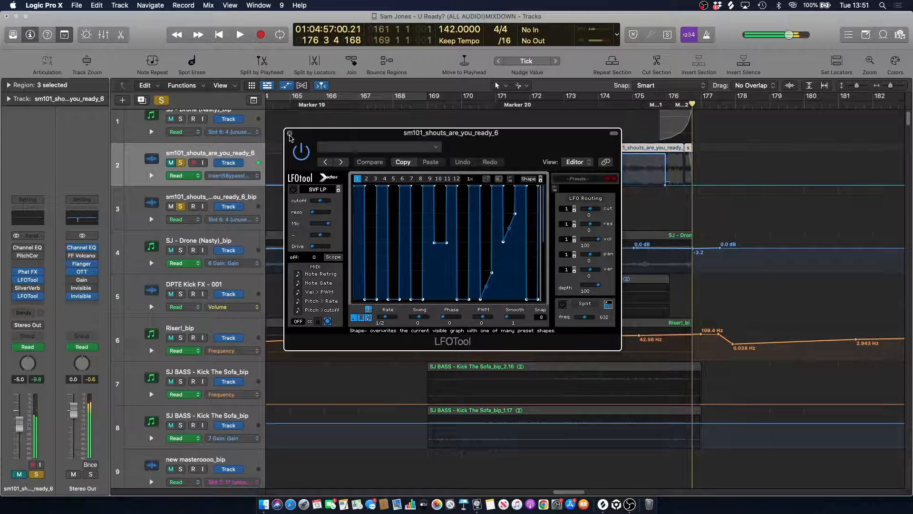
pyautogui.click(289, 135)
# - Clear the solo, hide the automation and play the vocal shouts in the full mix from bar 175
pyautogui.click(163, 101)
pyautogui.click(636, 105)
pyautogui.press('m')
pyautogui.press('space')
pyautogui.press('a')
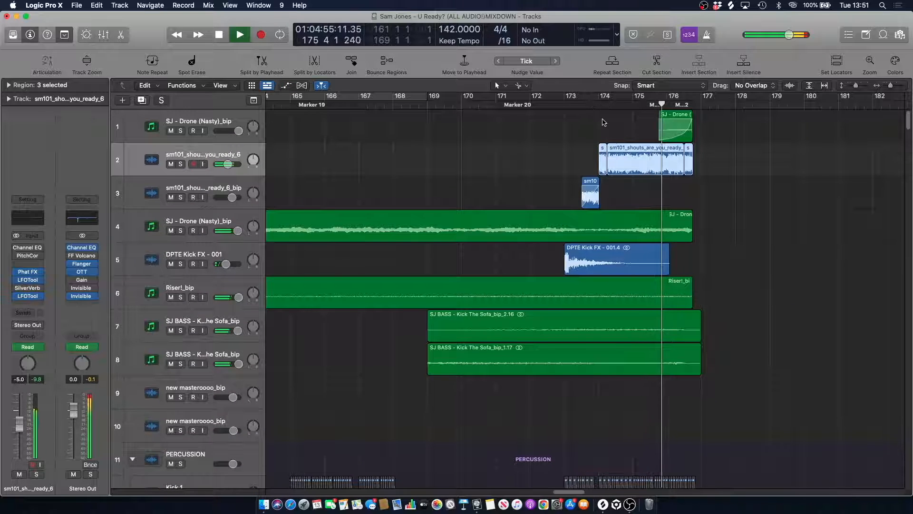
pyautogui.press('m')
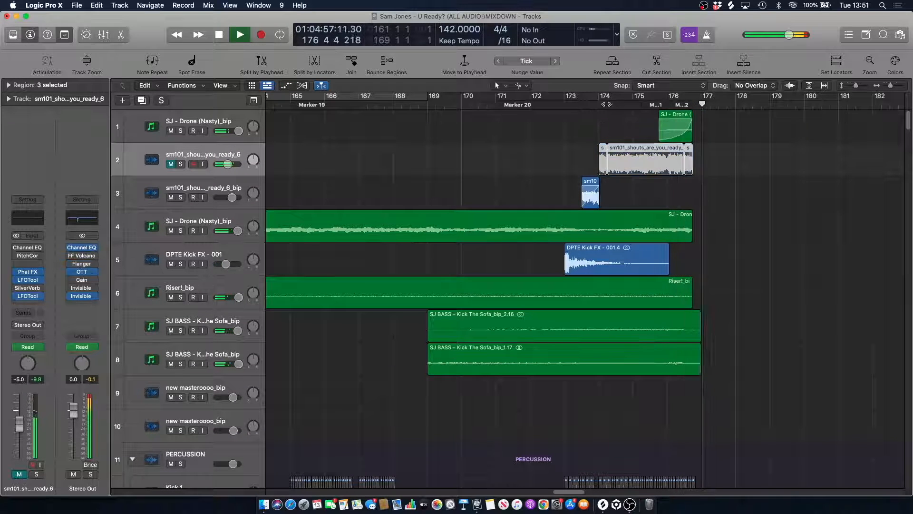
# - Play the full mix from bar 174 into the drop while examining the tracks down to the BA Deth reece layers
pyautogui.click(599, 104)
pyautogui.scroll(-8, 576, 206)
pyautogui.scroll(-12, 566, 232)
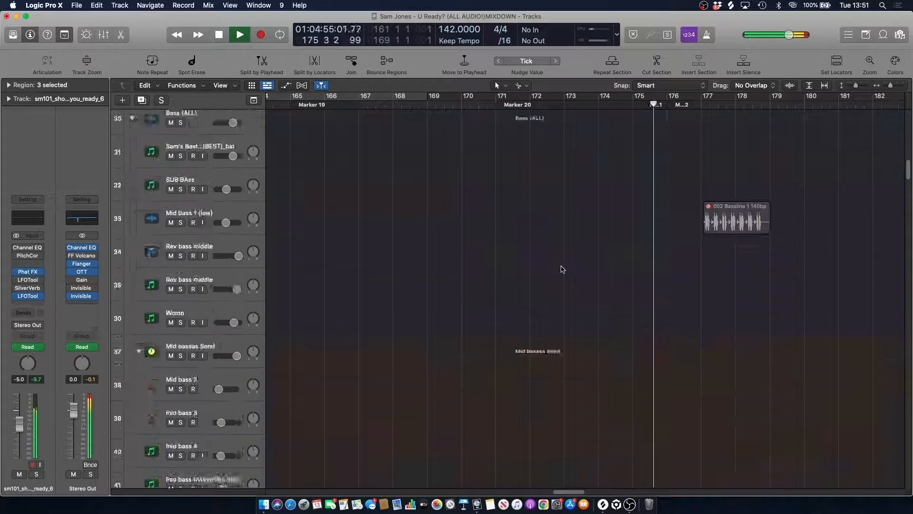
pyautogui.scroll(-6, 562, 267)
pyautogui.press('m')
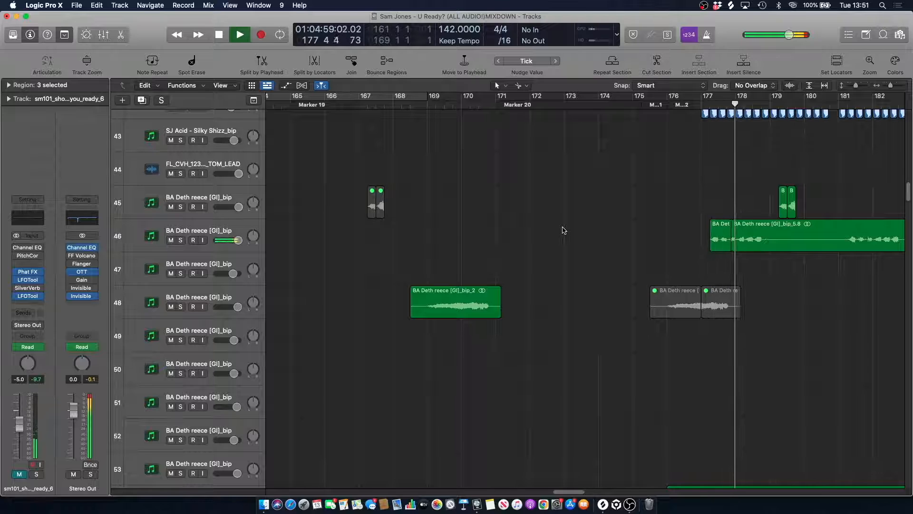
pyautogui.click(564, 230)
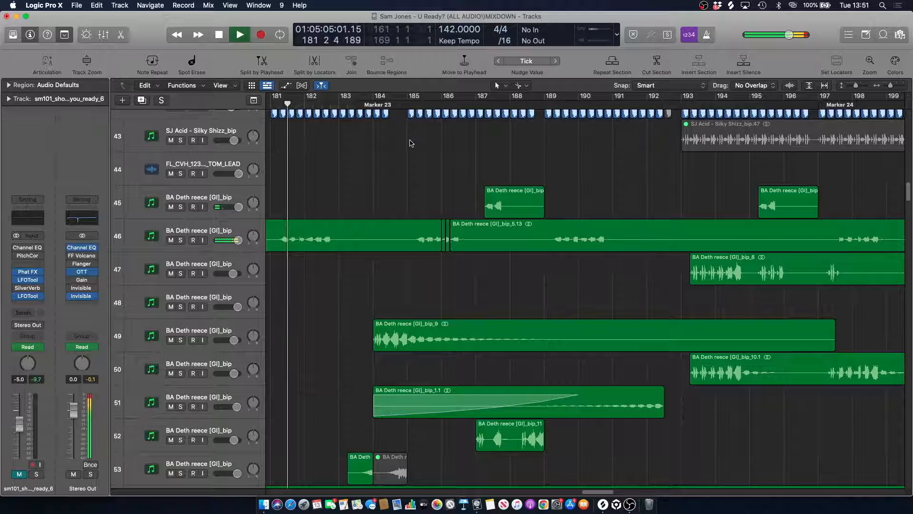
# - Replay the full mix from bar 175 while examining the vocal shout, drone, kick and snare tracks
pyautogui.hscroll(-10, 529, 193)
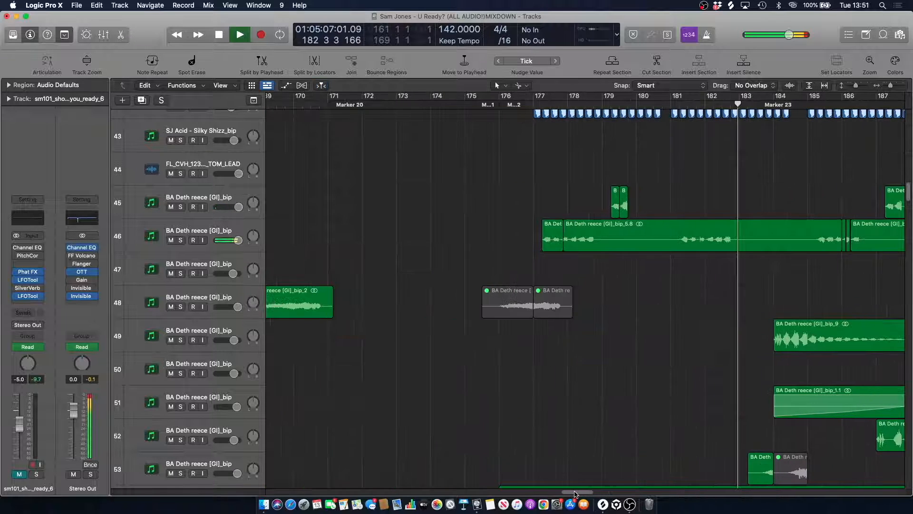
pyautogui.click(486, 99)
pyautogui.scroll(15, 516, 200)
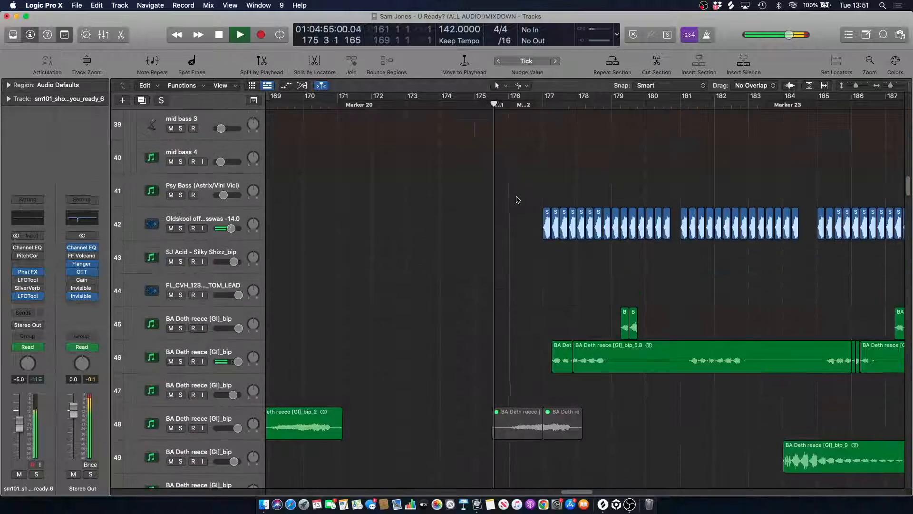
pyautogui.scroll(10, 518, 211)
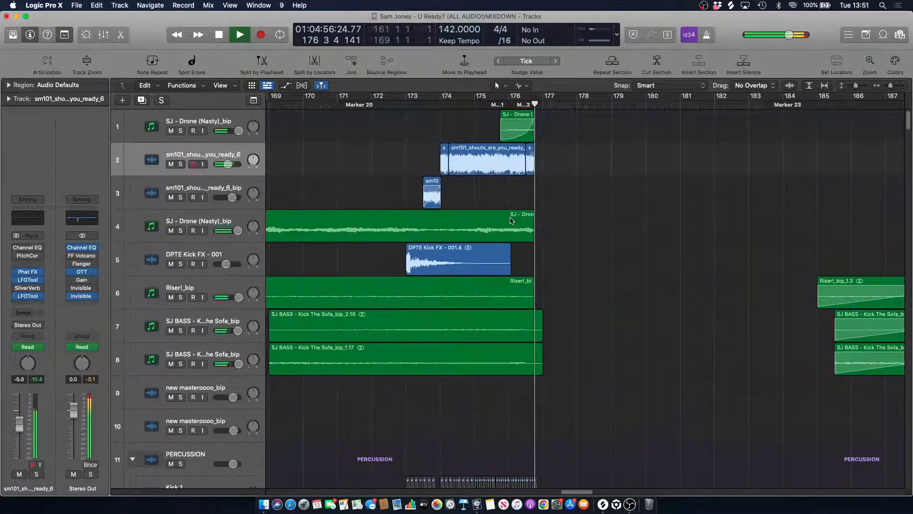
pyautogui.scroll(-3, 511, 220)
pyautogui.scroll(-3, 510, 220)
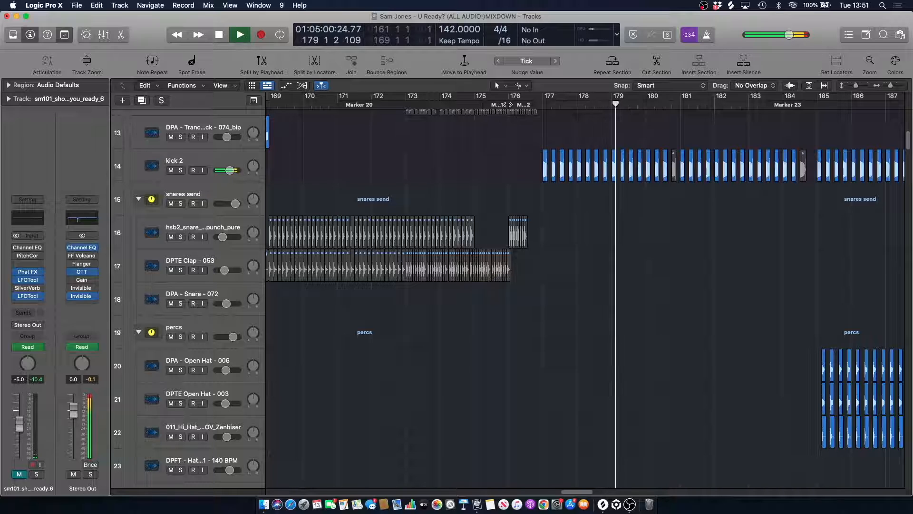
# - Play the last bar before the drop from about bar 176, then return the playhead to bar 176
pyautogui.click(506, 99)
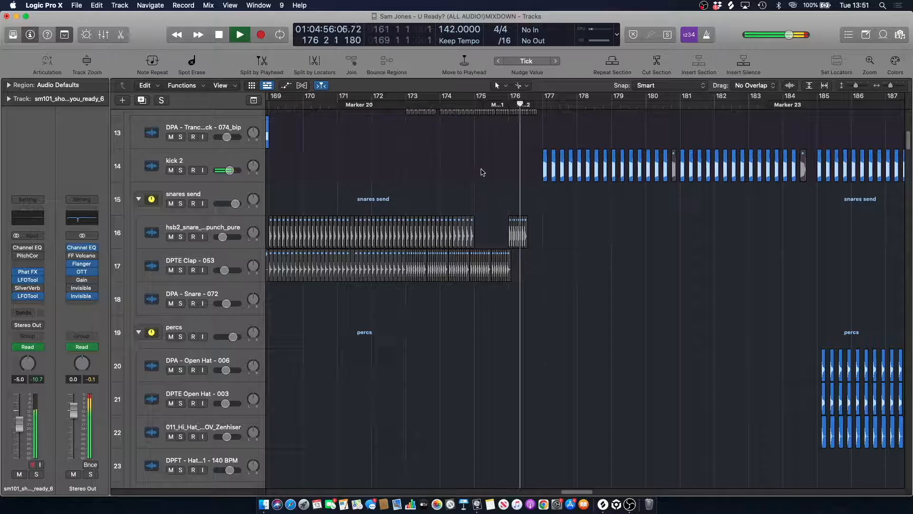
pyautogui.press('space')
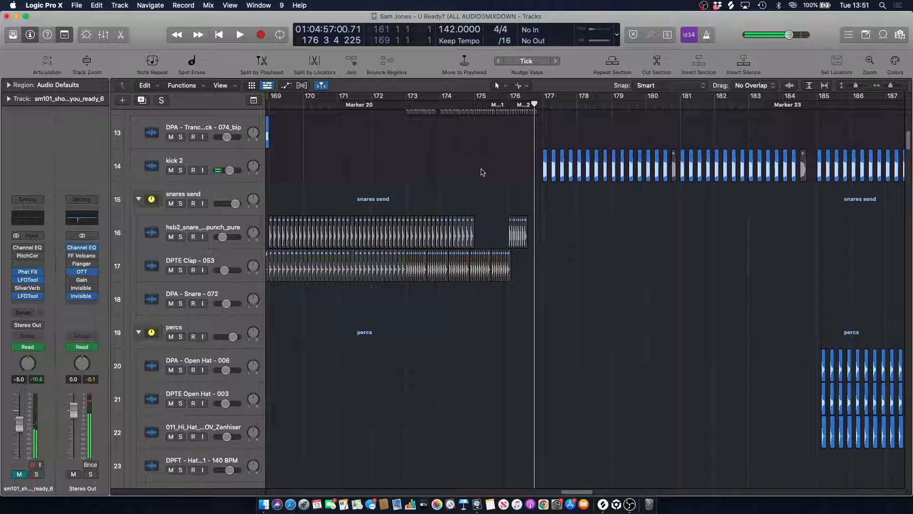
pyautogui.click(509, 111)
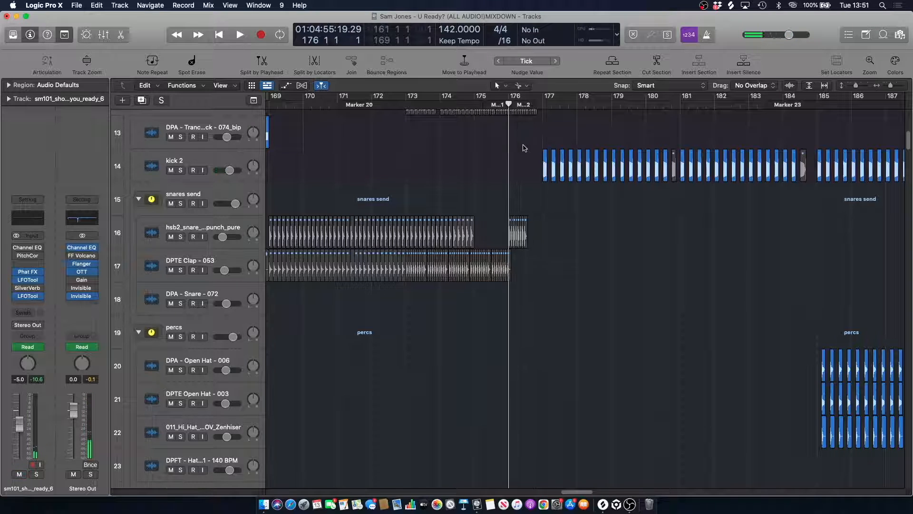
# - Solo and audition the Woosh and Loleatta vocals on tracks 215 to 217, then clear the solo and play them in the mix
pyautogui.scroll(-10, 523, 147)
pyautogui.moveTo(908, 157); pyautogui.dragTo(900, 496)
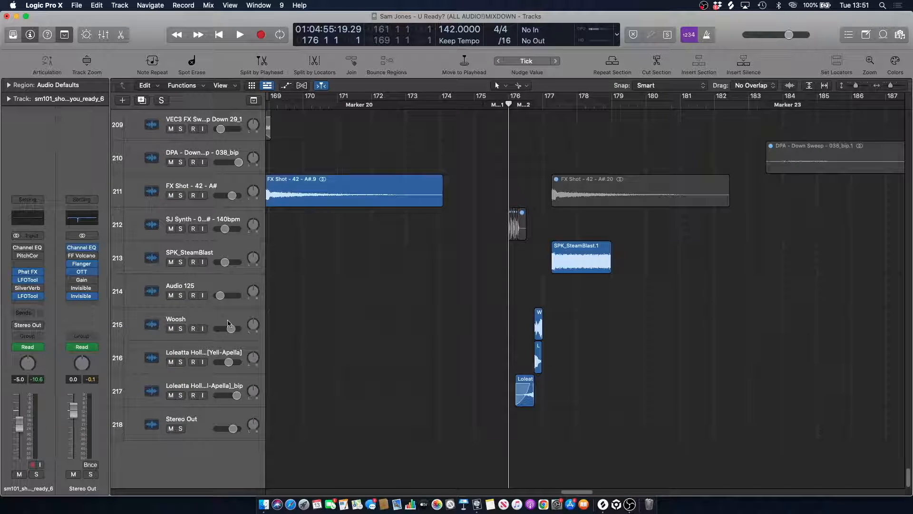
pyautogui.click(180, 329)
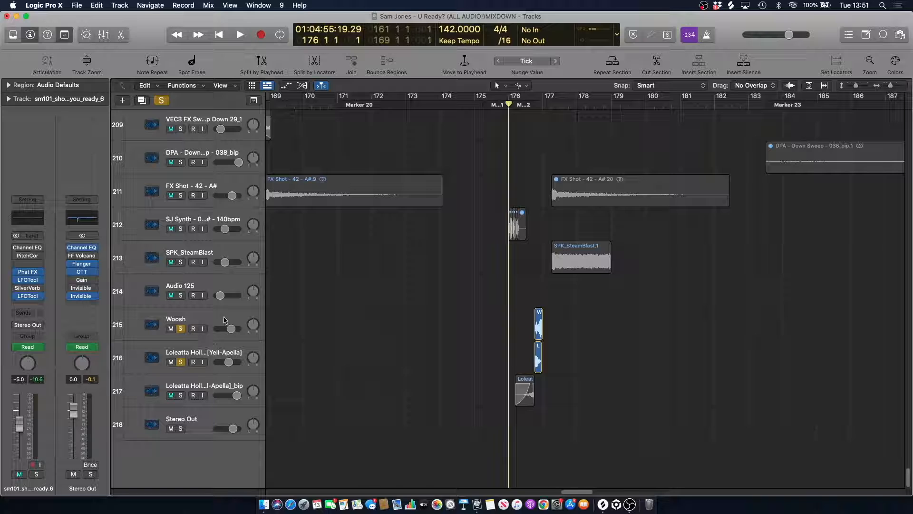
pyautogui.press('space')
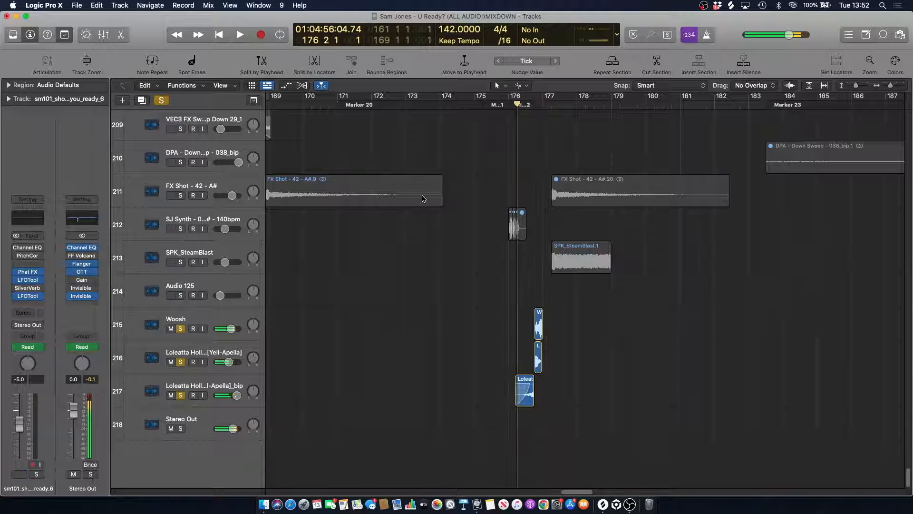
pyautogui.click(162, 101)
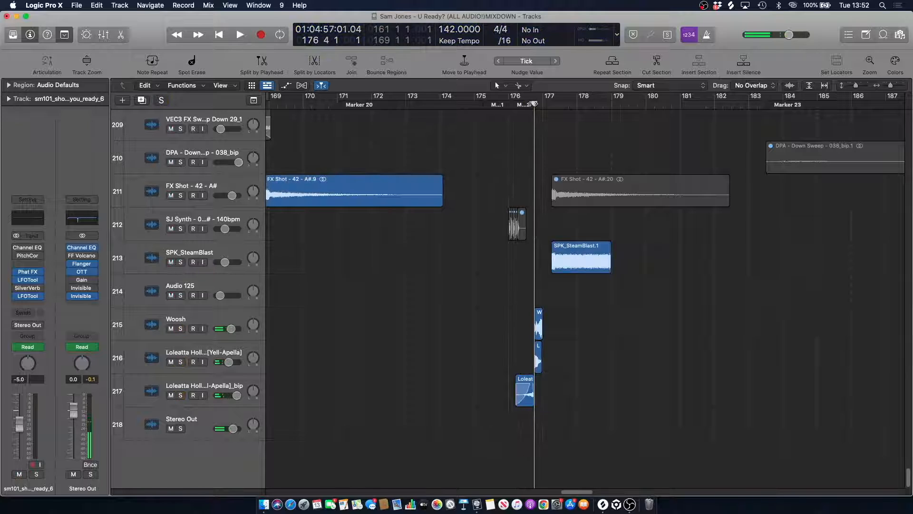
pyautogui.press('space')
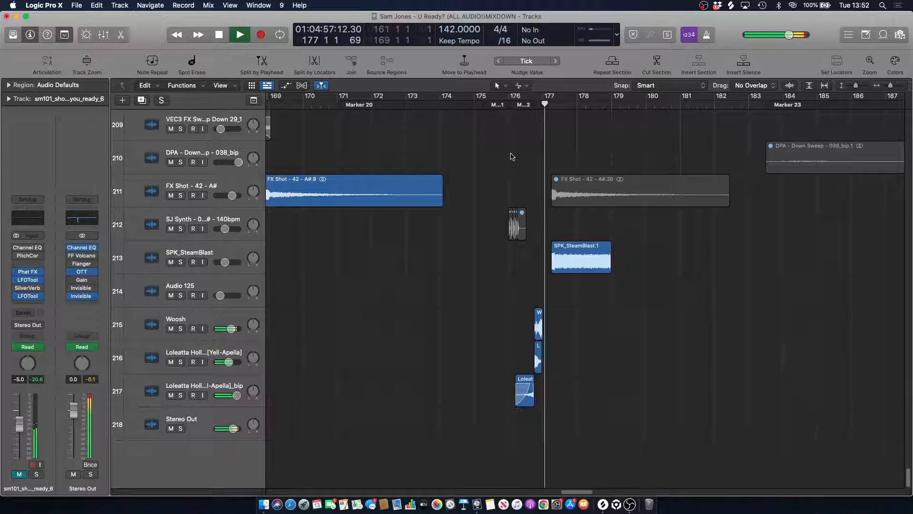
pyautogui.press('space')
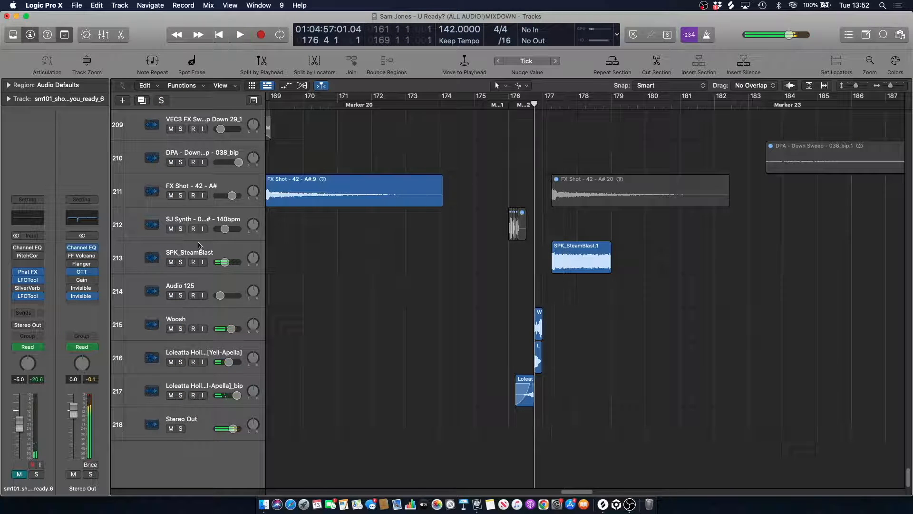
# - Solo and audition SPK_SteamBlast on track 213, then clear the solo
pyautogui.click(175, 257)
pyautogui.click(181, 262)
pyautogui.press('space')
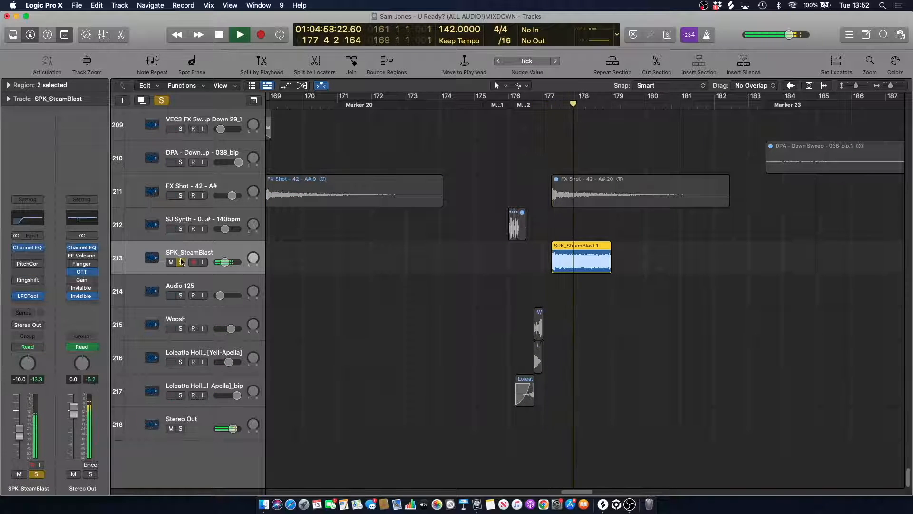
pyautogui.press('space')
pyautogui.click(180, 261)
# - Play the full mix from the end of bar 176 into the drop, with the effects and vocal tracks unsoloed
pyautogui.click(534, 104)
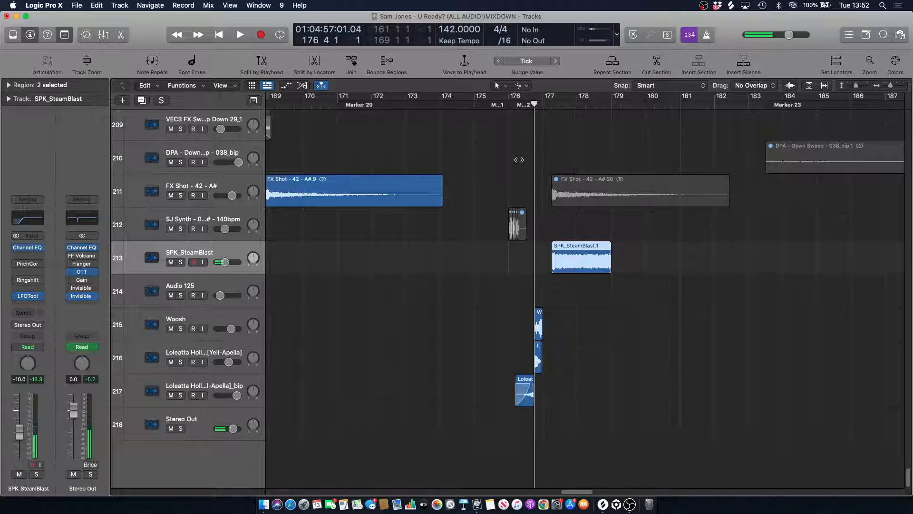
pyautogui.press('space')
pyautogui.click(514, 166)
pyautogui.moveTo(890, 87); pyautogui.dragTo(892, 86)
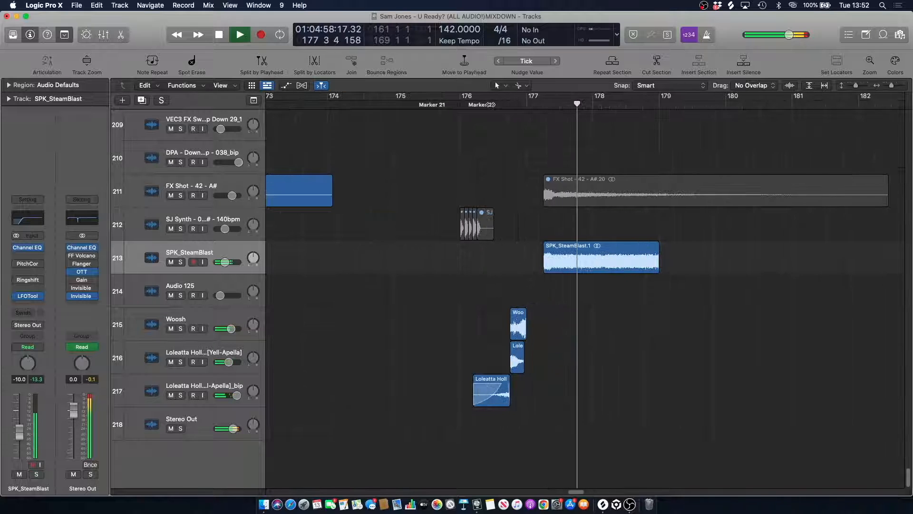
pyautogui.scroll(18, 490, 106)
pyautogui.scroll(20, 490, 105)
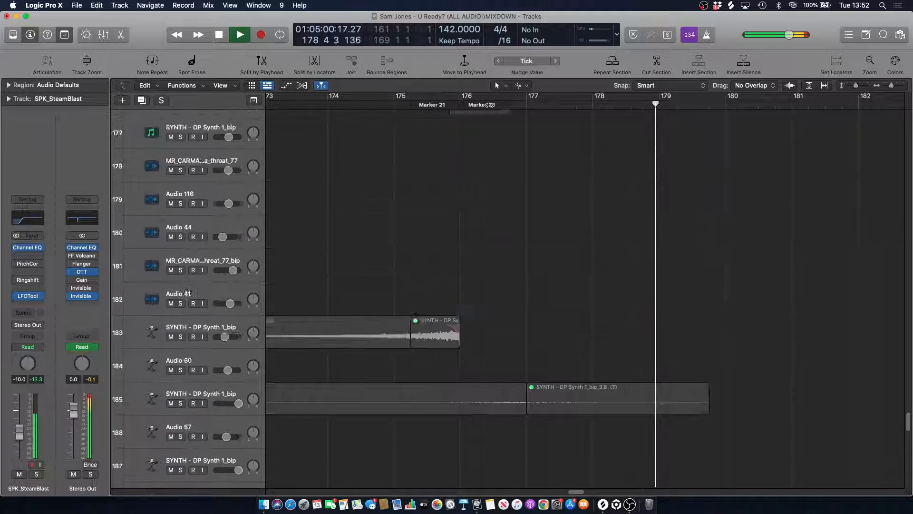
pyautogui.press('space')
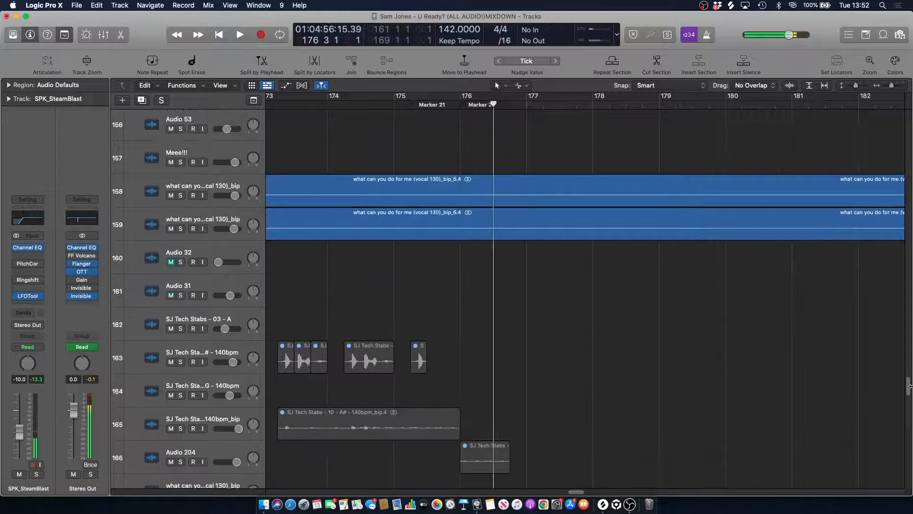
# - Solo and audition Kick (GATED) on track 29 through the start of the drop, then clear the solo
pyautogui.moveTo(908, 384); pyautogui.dragTo(892, 86)
pyautogui.scroll(-16, 604, 215)
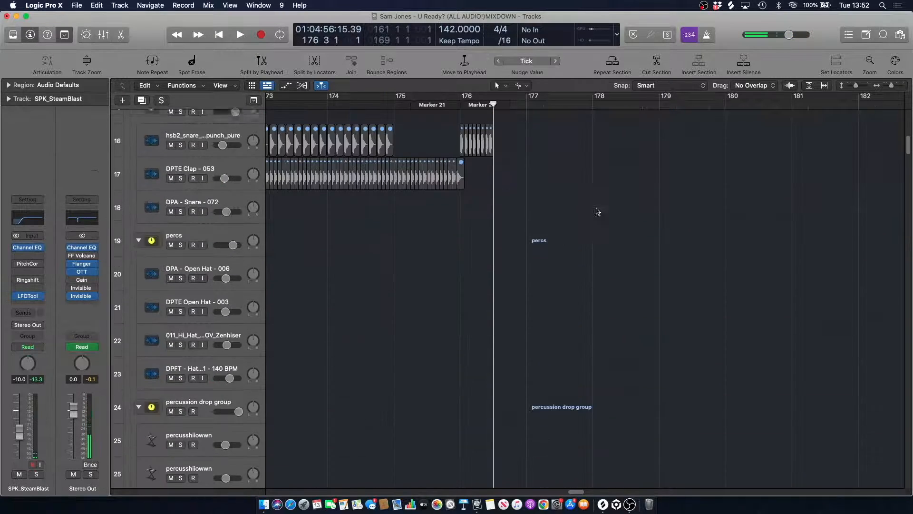
pyautogui.scroll(-4, 535, 196)
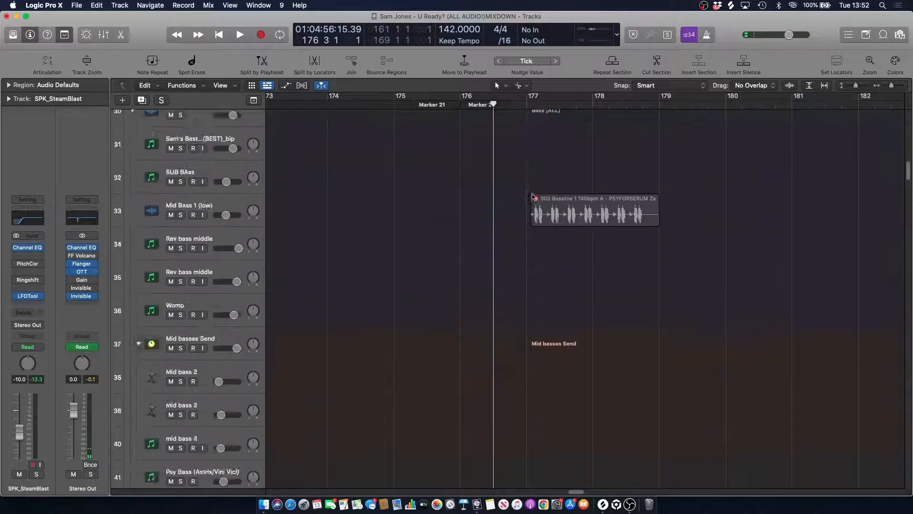
pyautogui.click(180, 190)
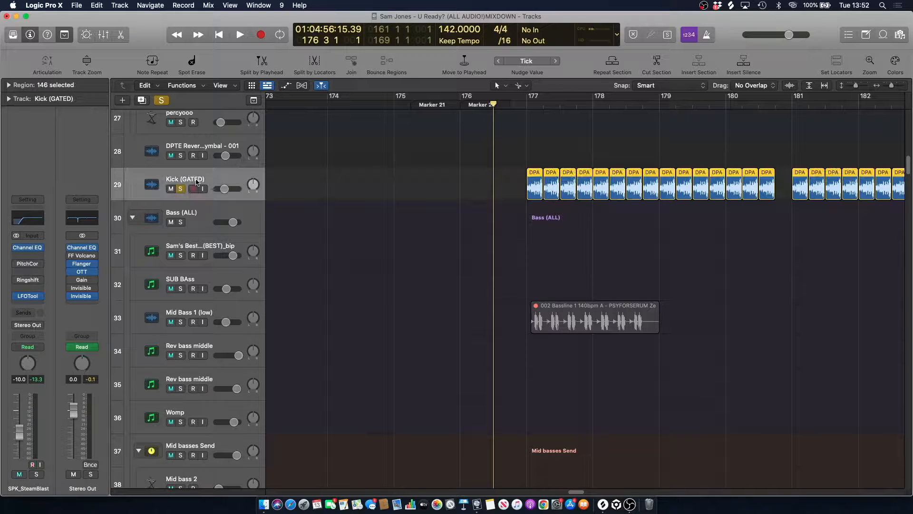
pyautogui.press('space')
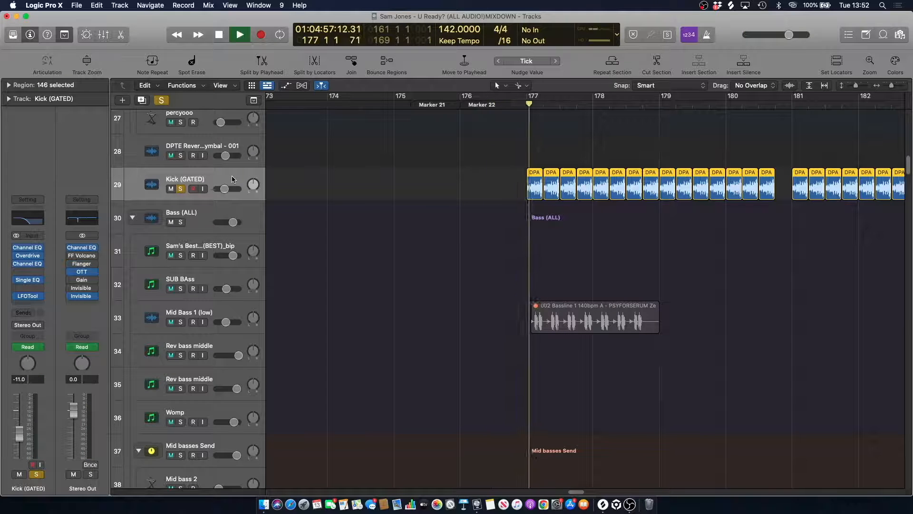
pyautogui.press('space')
pyautogui.click(180, 190)
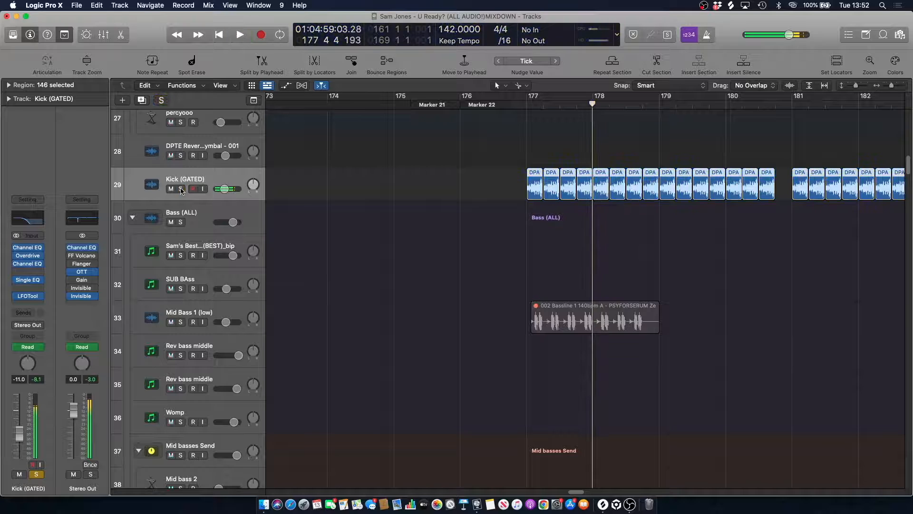
# - Solo and audition Oldskool off basswas -14.0 on track 42 from the end of bar 176, then clear the solo
pyautogui.click(512, 100)
pyautogui.scroll(-10, 497, 211)
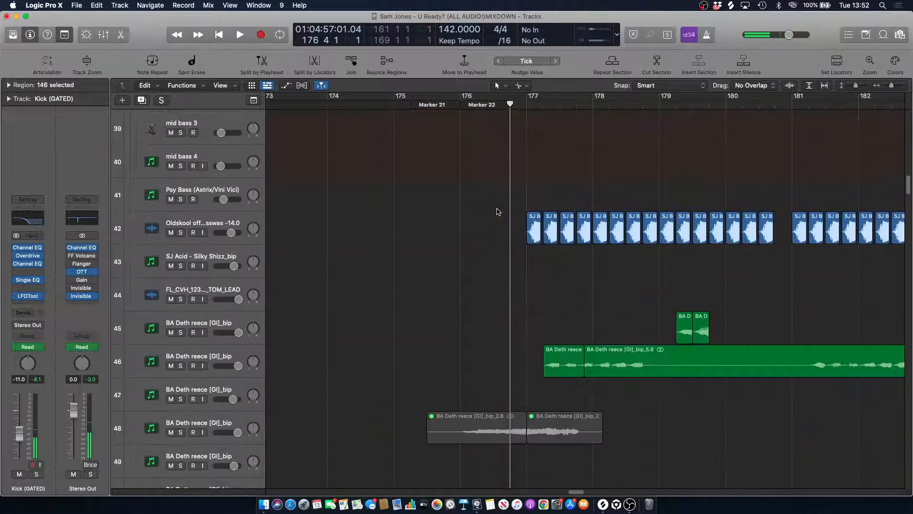
pyautogui.click(196, 231)
pyautogui.click(181, 233)
pyautogui.press('space')
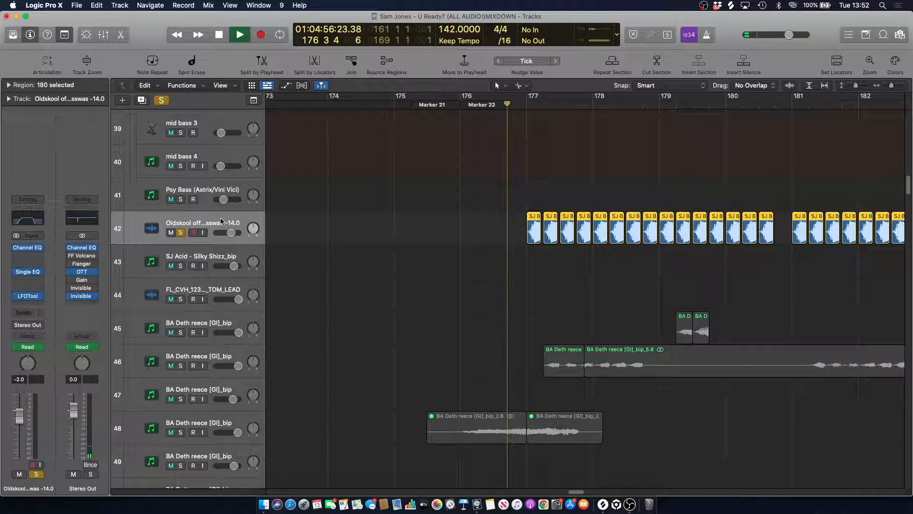
pyautogui.press('space')
pyautogui.click(180, 233)
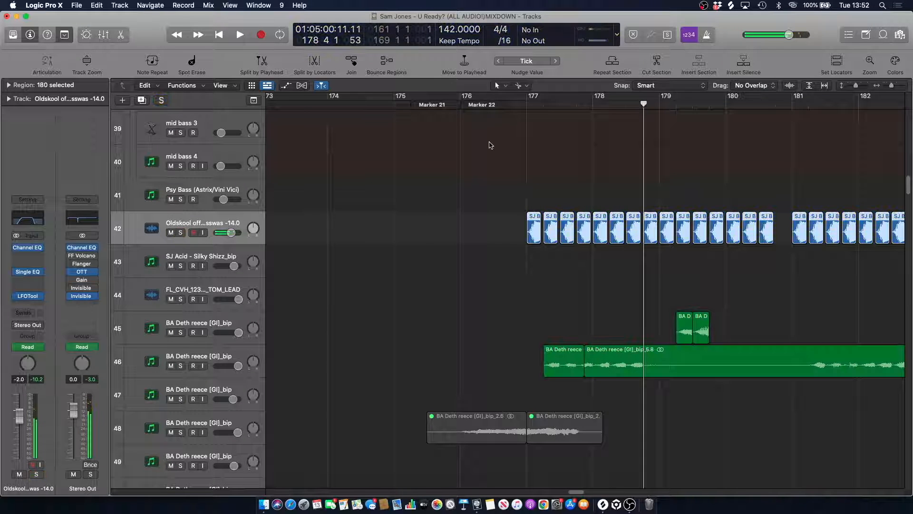
# - Solo BA Deth reece [GI]_bip on track 46 and audition it from the end of bar 176
pyautogui.click(510, 104)
pyautogui.click(377, 294)
pyautogui.scroll(-1, 349, 327)
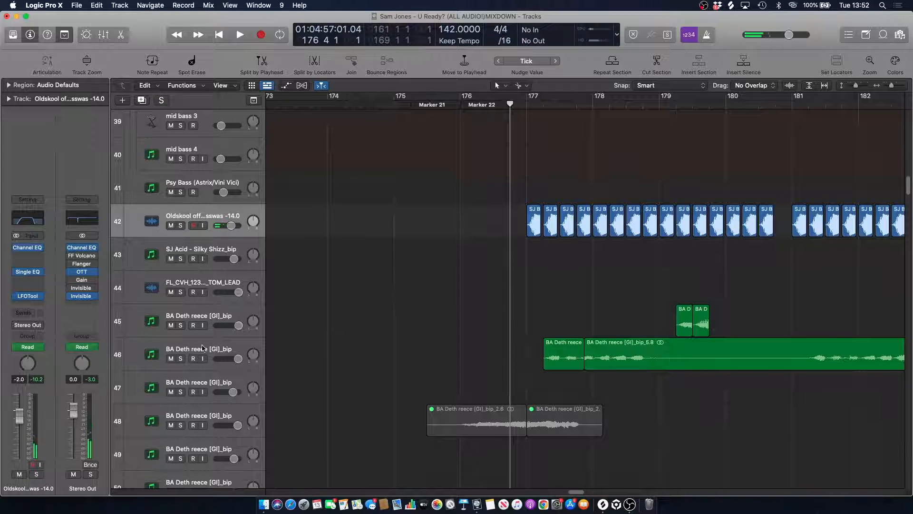
pyautogui.click(185, 352)
pyautogui.click(181, 359)
pyautogui.scroll(-4, 491, 231)
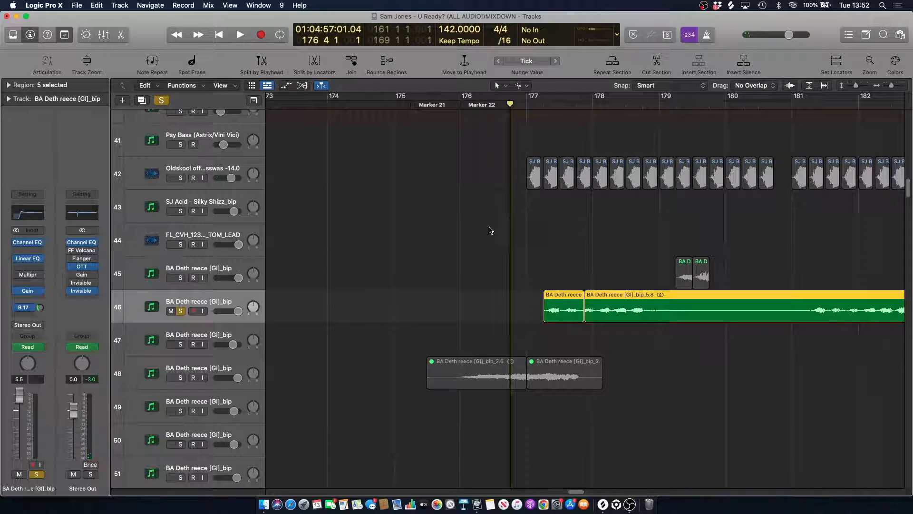
pyautogui.press('space')
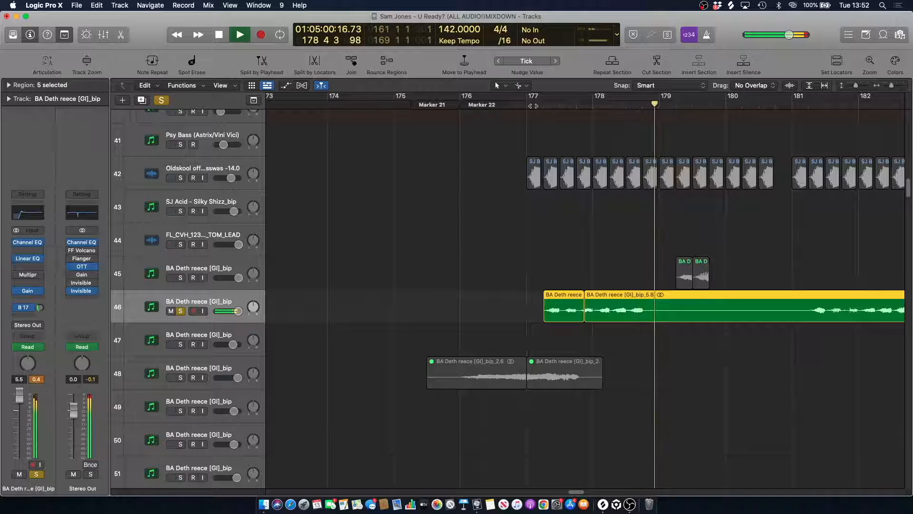
pyautogui.press('space')
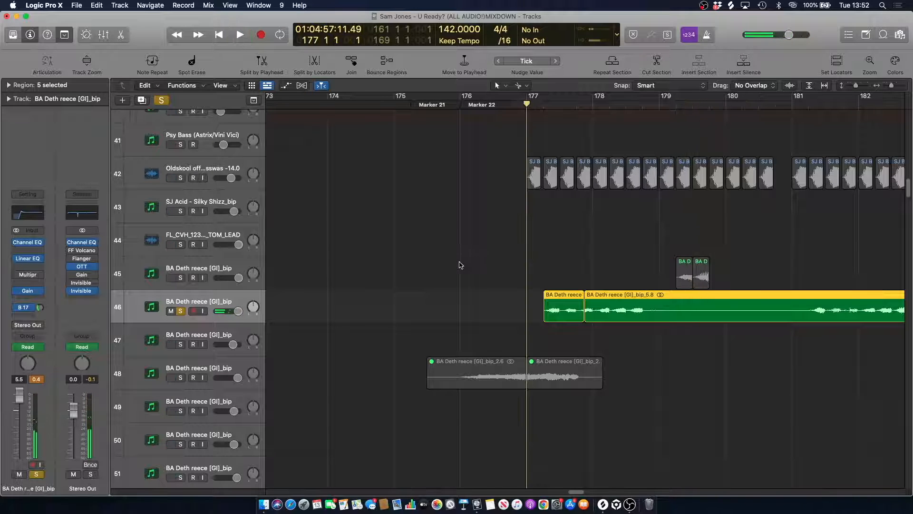
# - Audition the second phrase of the soloed BA Deth reece track 46 from bar 181
pyautogui.click(800, 102)
pyautogui.press('space')
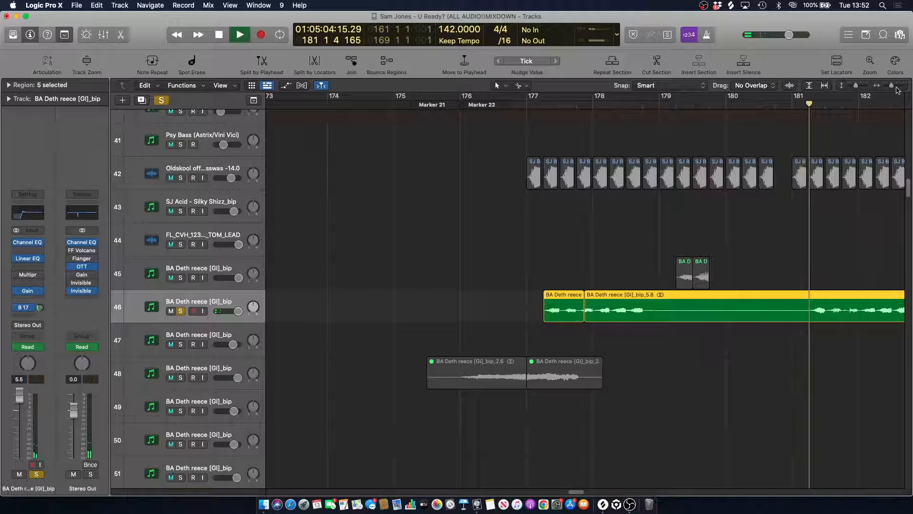
pyautogui.press('super+Left')
pyautogui.press('super+Left')
pyautogui.press('super+Left')
pyautogui.press('super+Left')
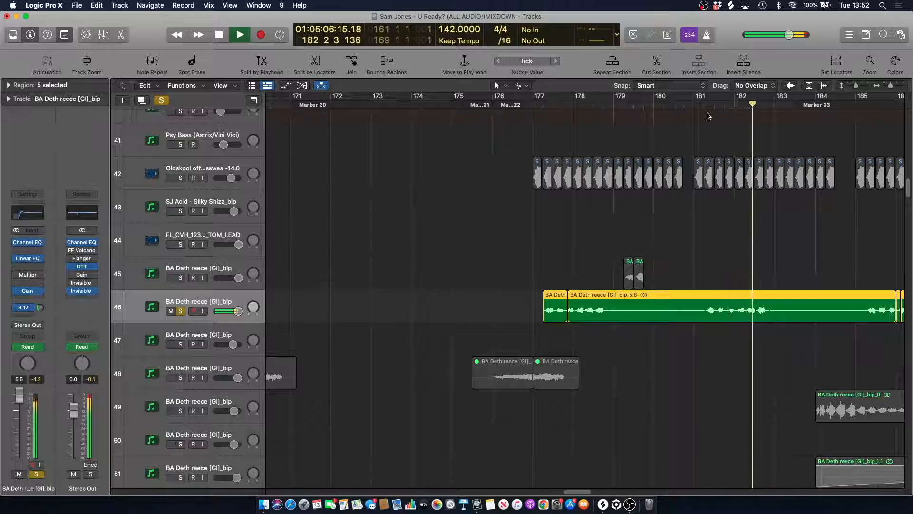
# - Clear the solo on track 46, play the mix from about bar 180, and compare it with that track muted and unmuted
pyautogui.click(674, 102)
pyautogui.press('s')
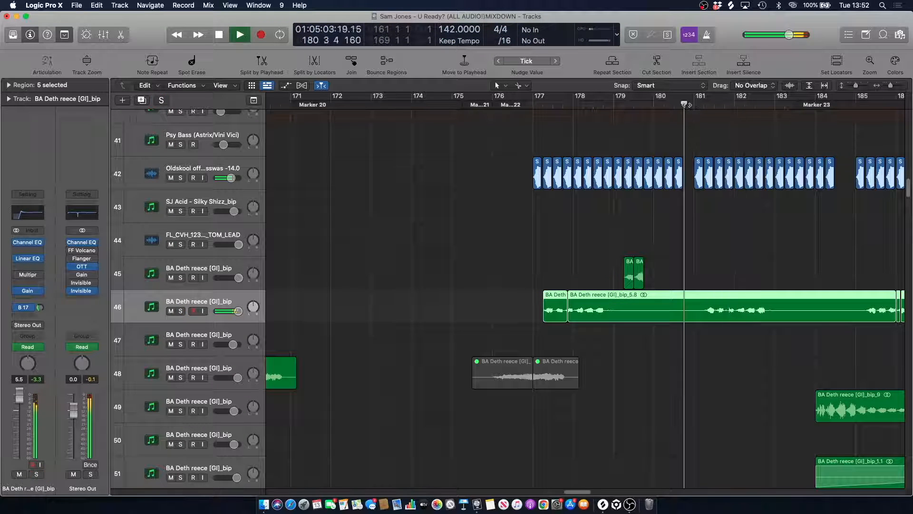
pyautogui.click(171, 311)
pyautogui.click(171, 311)
pyautogui.click(547, 124)
pyautogui.click(509, 102)
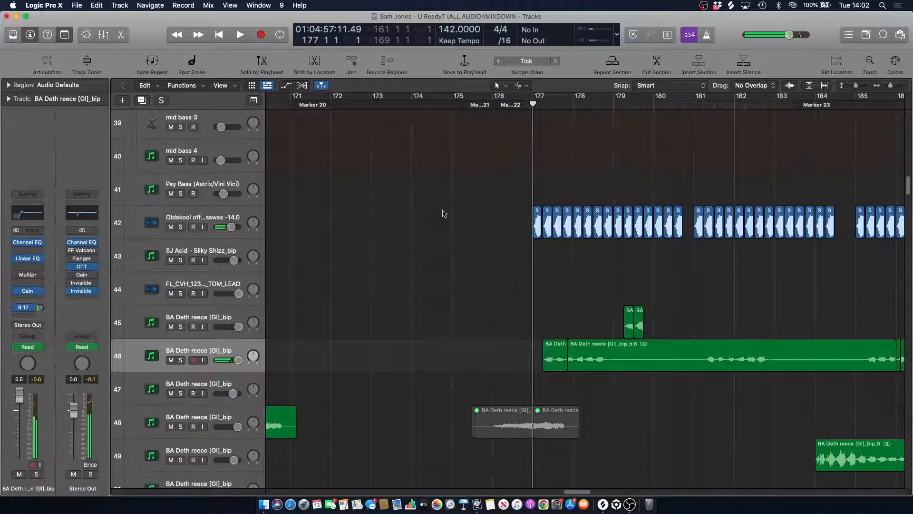
# - Solo Oldskool off basswas -14.0 on track 42, then switch to OBS to check the recording and minimise its window
pyautogui.click(213, 216)
pyautogui.click(181, 227)
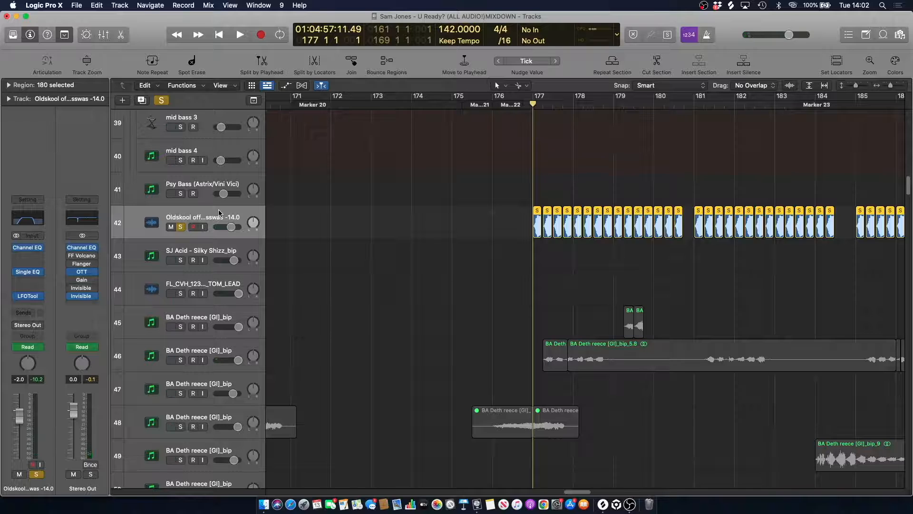
pyautogui.click(628, 505)
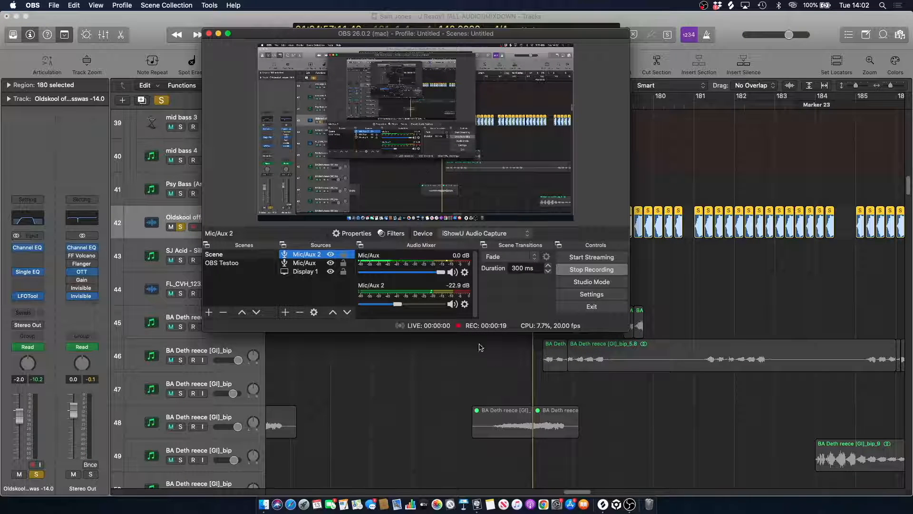
pyautogui.click(218, 35)
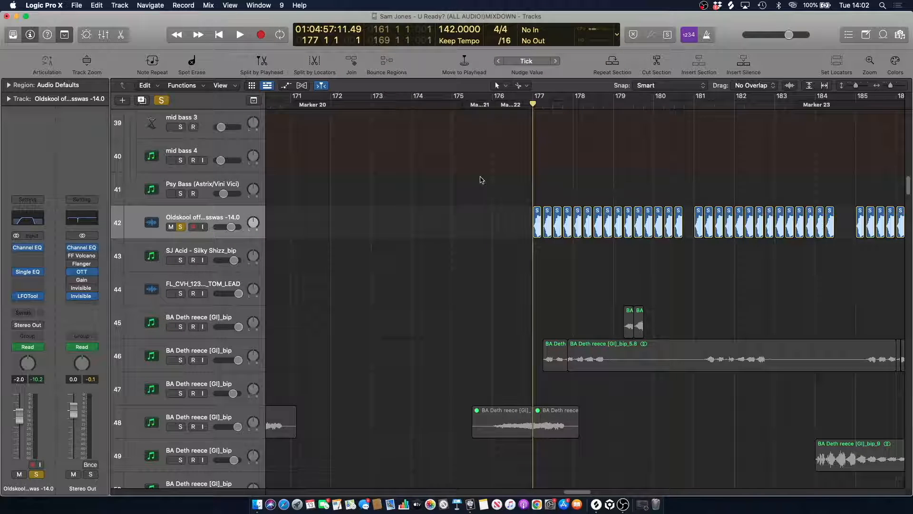
# - Audition the soloed track 42 from bar 177 with its Channel EQ and Single EQ bypassed
pyautogui.click(215, 217)
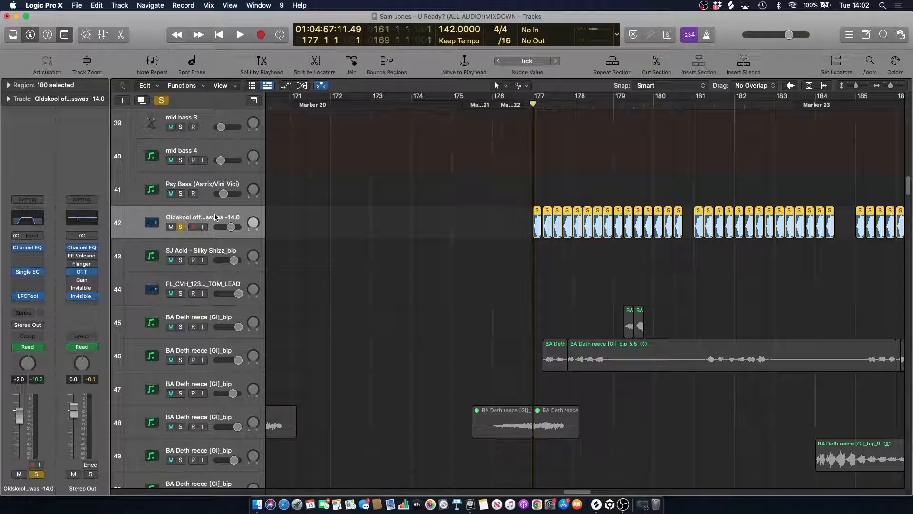
pyautogui.press('space')
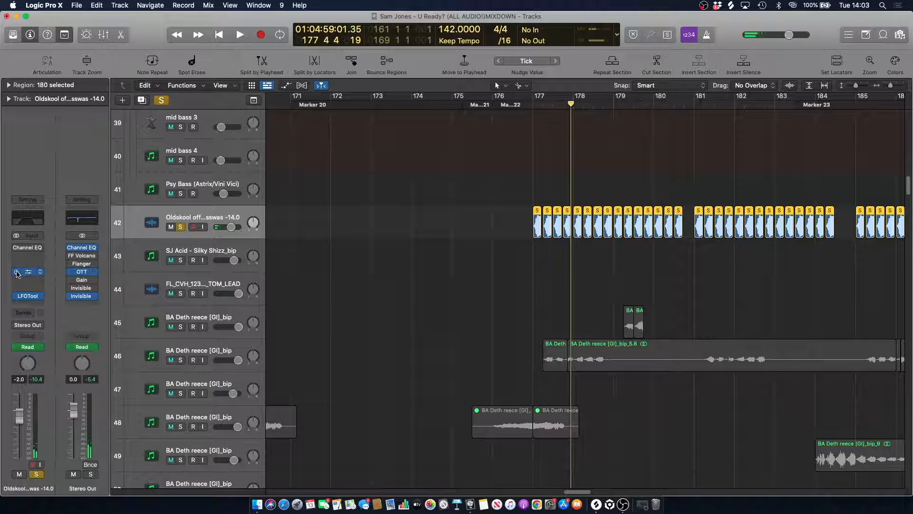
pyautogui.press('space')
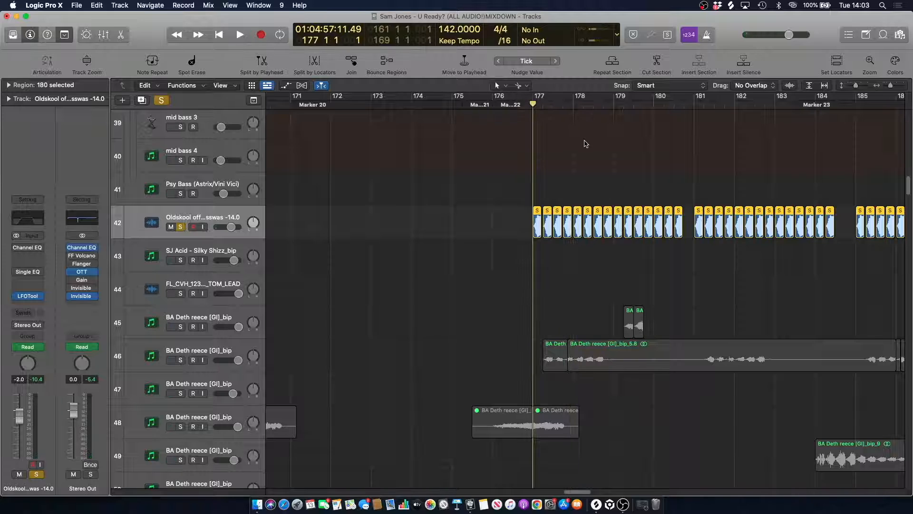
pyautogui.moveTo(893, 87); pyautogui.dragTo(894, 87)
pyautogui.press('space')
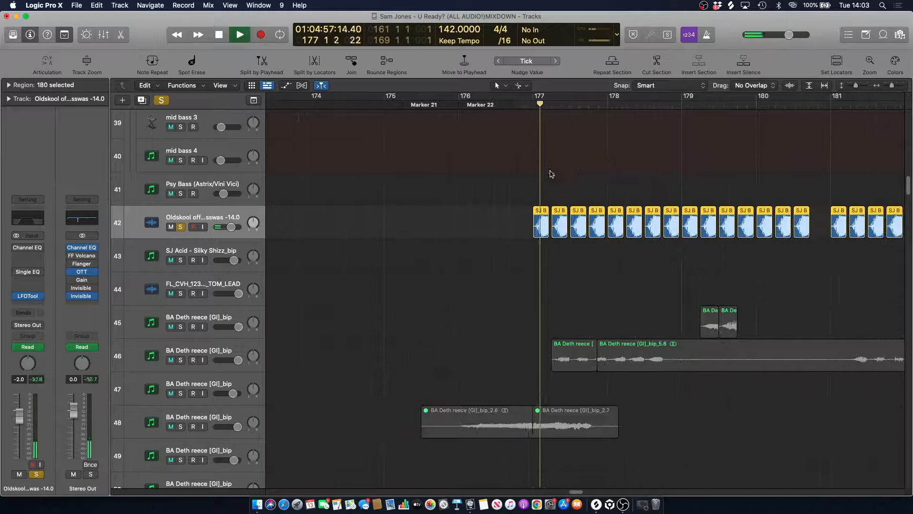
# - Re-enable Channel EQ and Single EQ on track 42, replay it from bar 177, and return the playhead to bar 176
pyautogui.press('space')
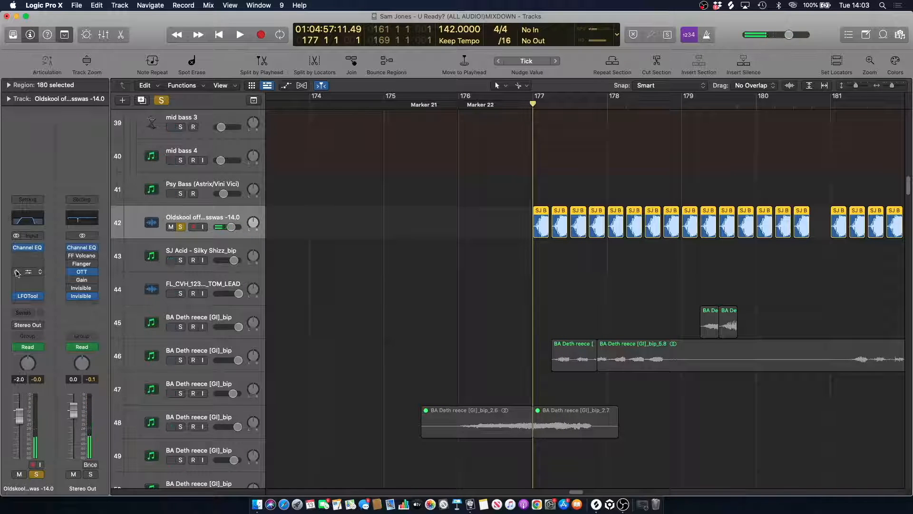
pyautogui.press('space')
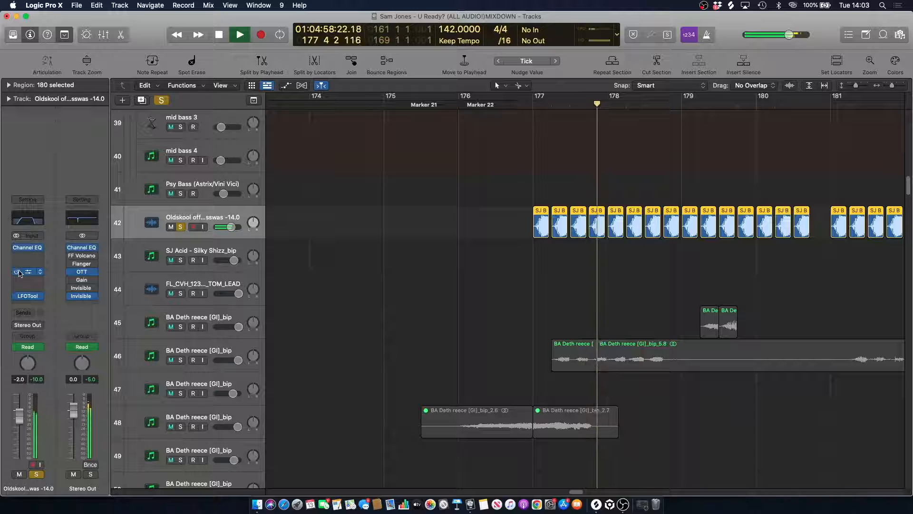
pyautogui.press('space')
pyautogui.click(515, 103)
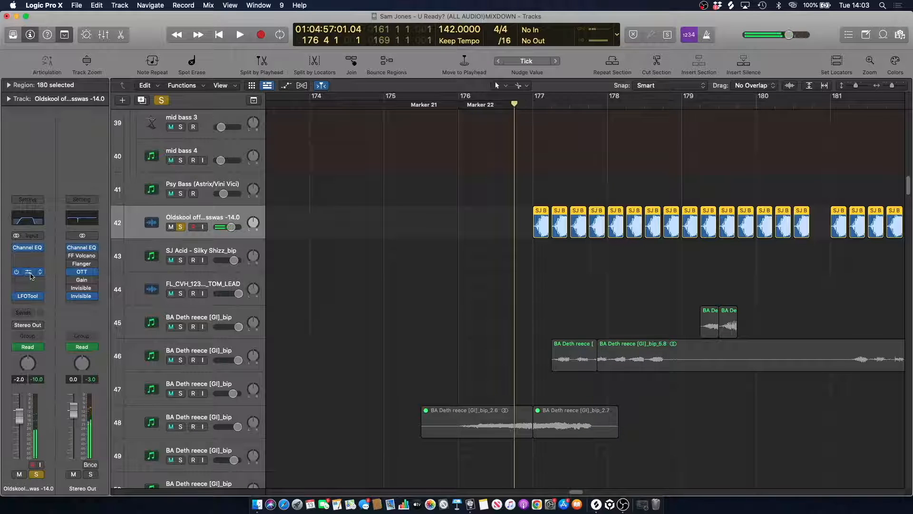
# - Inspect track 42's Single EQ settings and its frequency automation across the drop, then close the plug-in window
pyautogui.click(30, 275)
pyautogui.press('a')
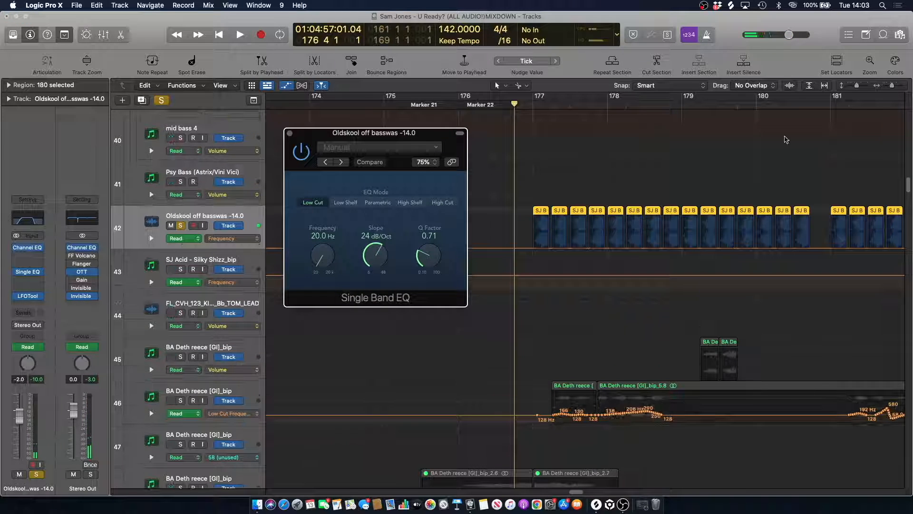
pyautogui.moveTo(893, 86); pyautogui.dragTo(889, 86)
pyautogui.click(289, 134)
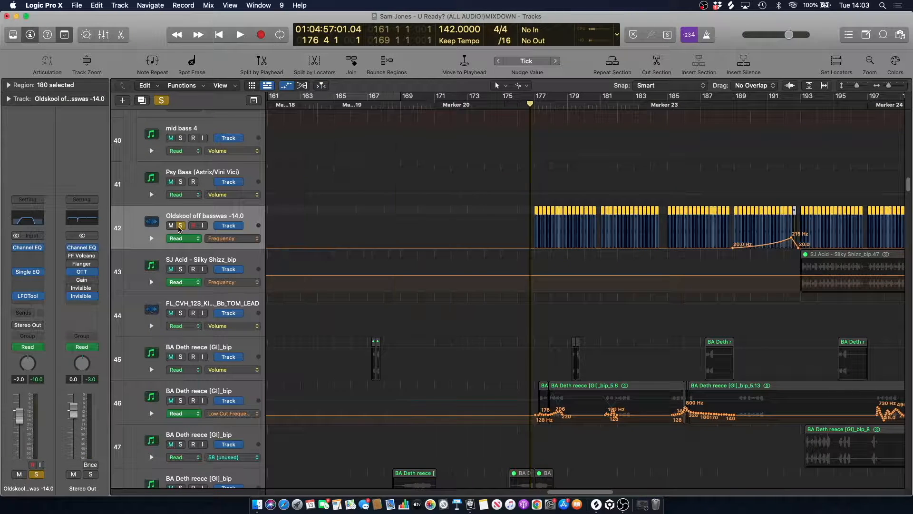
# - Clear the solo on track 42, play the full mix from the end of bar 176, and hide the automation
pyautogui.click(181, 226)
pyautogui.press('space')
pyautogui.press('a')
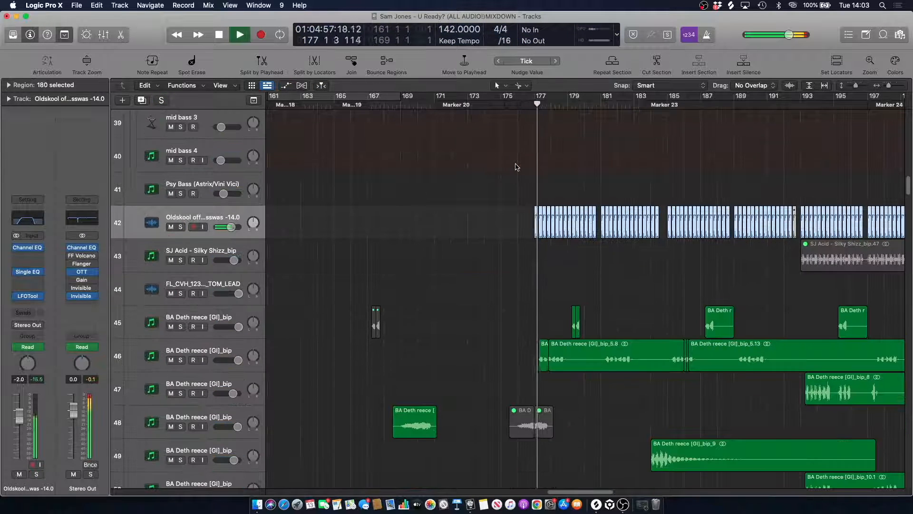
# - Solo the BA Deth reece layer on track 46 and audition it from bar 177
pyautogui.click(181, 360)
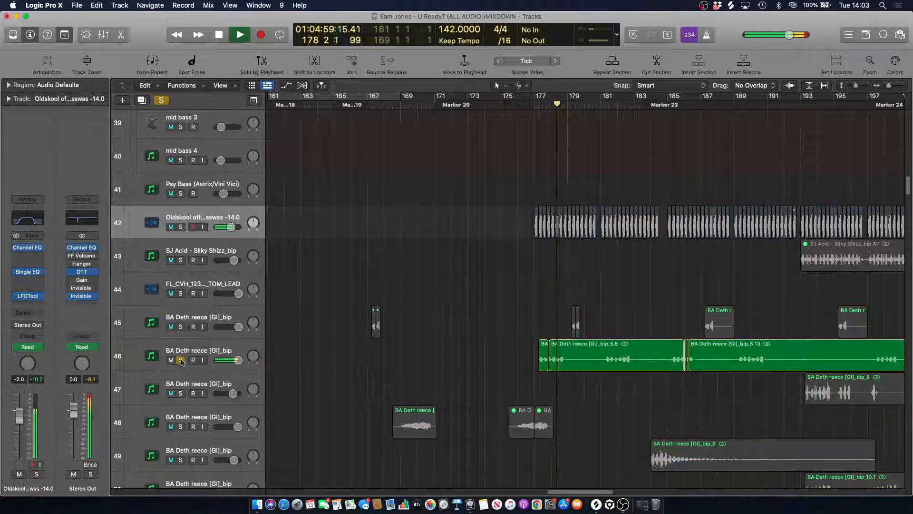
pyautogui.press('space')
pyautogui.click(209, 351)
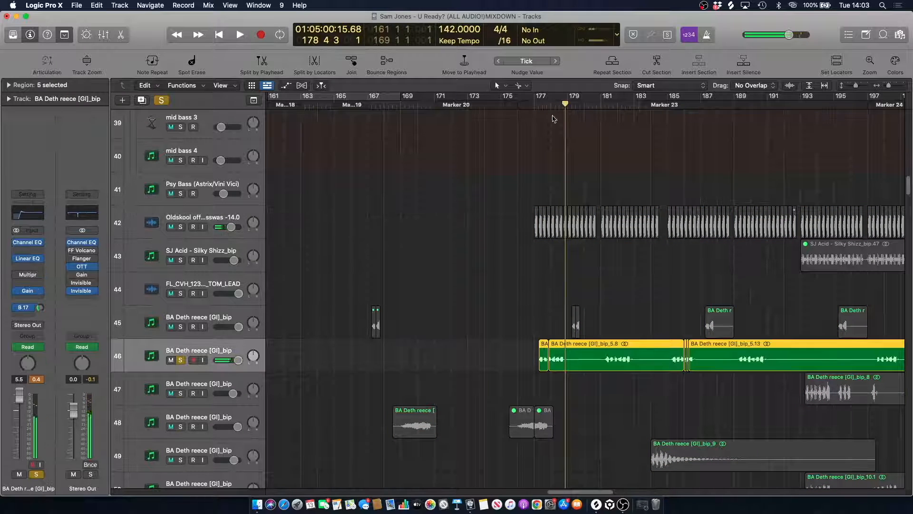
pyautogui.click(538, 106)
pyautogui.scroll(-4, 493, 221)
pyautogui.click(507, 201)
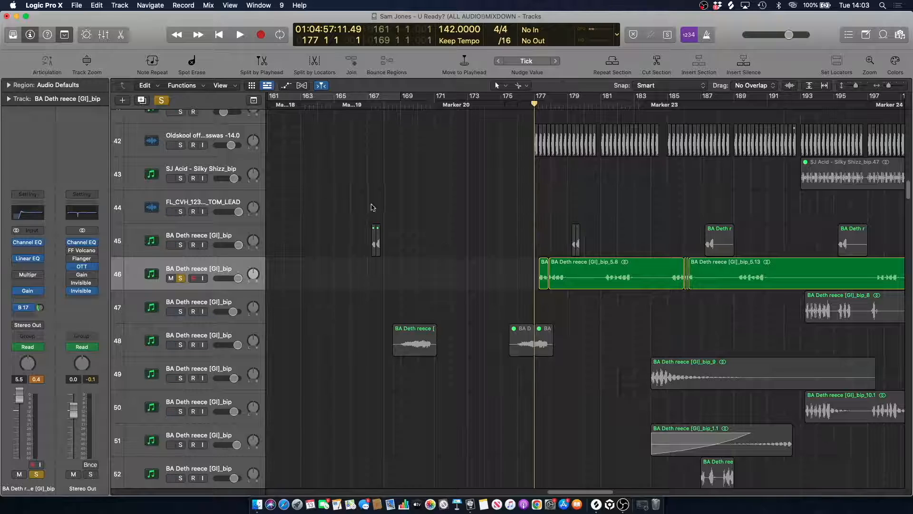
pyautogui.press('space')
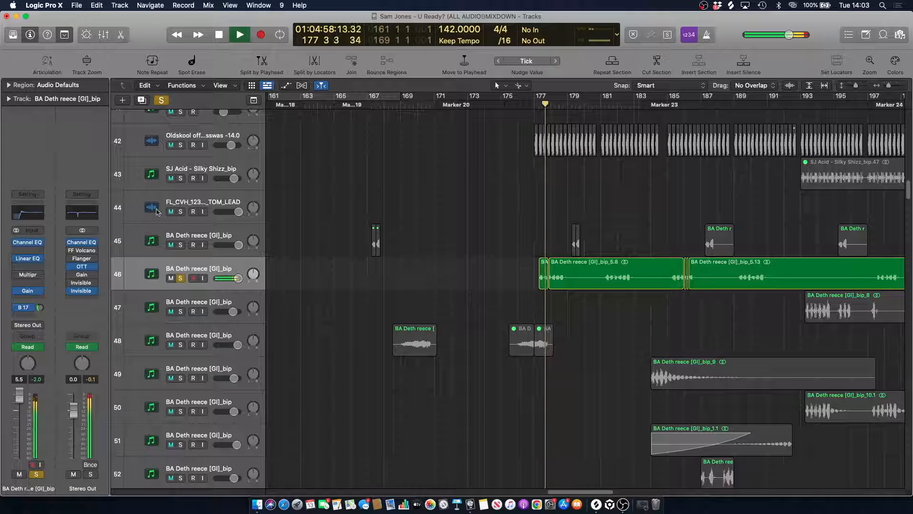
# - Inspect track 46's Channel EQ curve during playback, close the plug-in, and play on with the track automation shown
pyautogui.click(34, 218)
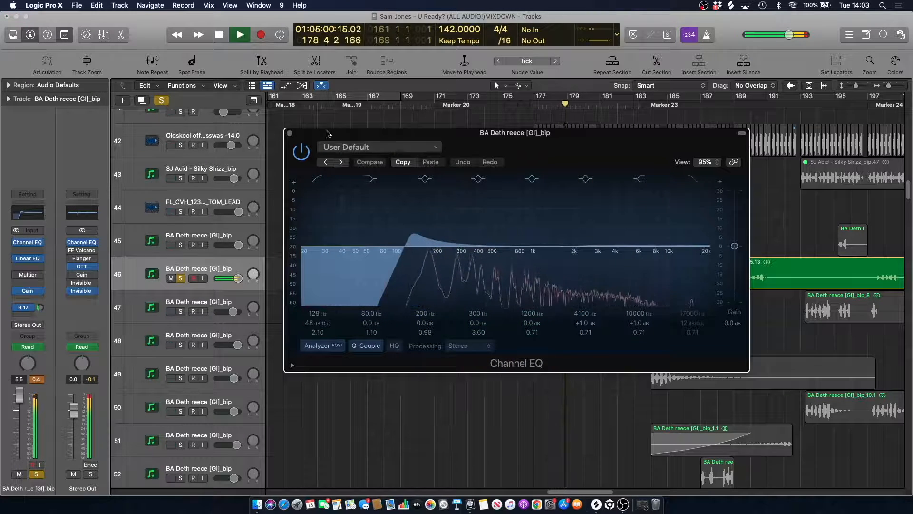
pyautogui.press('space')
pyautogui.click(289, 134)
pyautogui.press('a')
pyautogui.press('space')
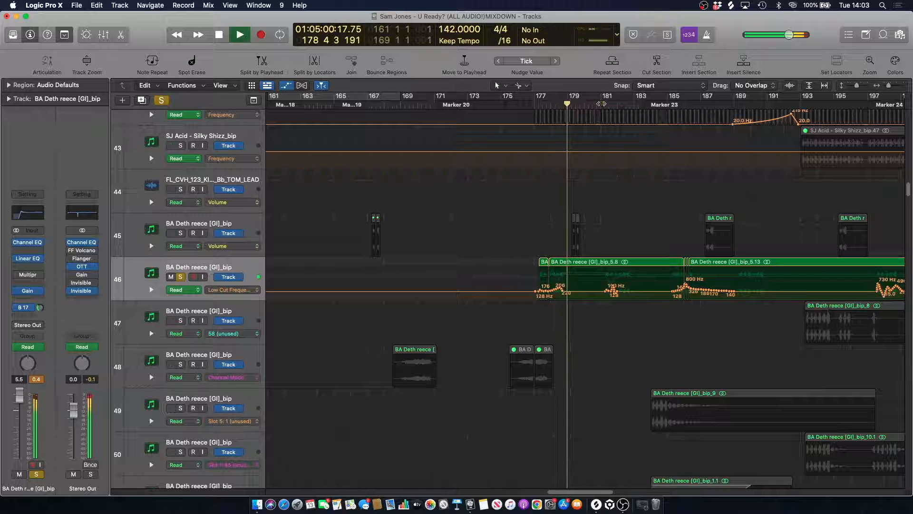
# - Display track 46's Linear EQ Peak 1 Frequency automation, replay it around bar 181, and inspect the Linear Phase EQ settings
pyautogui.click(219, 290)
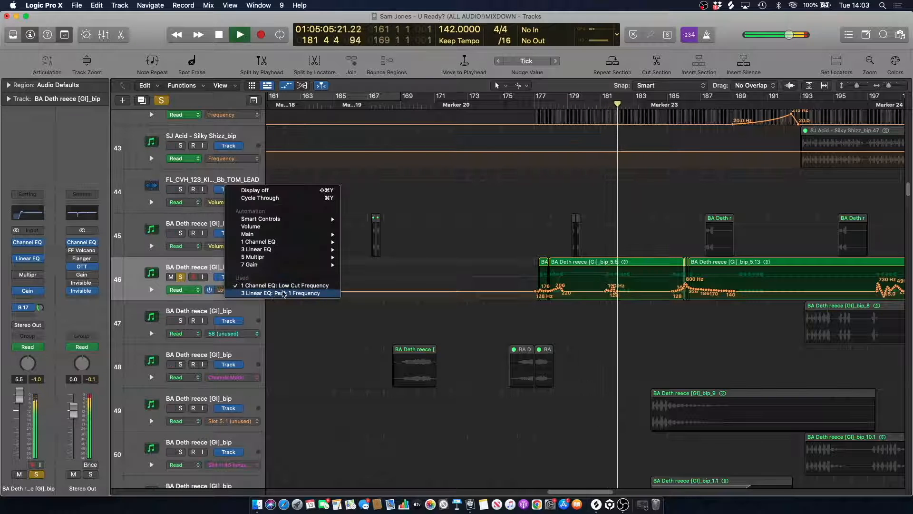
pyautogui.click(284, 294)
pyautogui.click(600, 104)
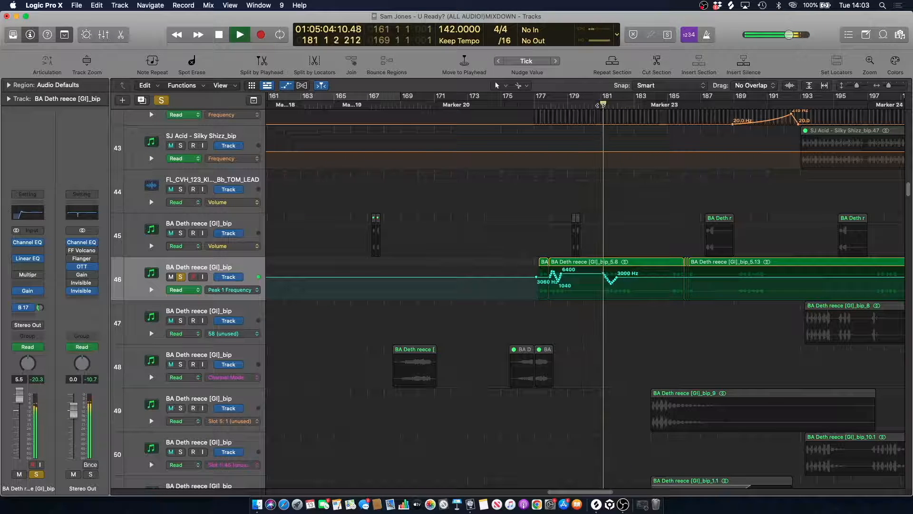
pyautogui.click(590, 105)
pyautogui.click(29, 259)
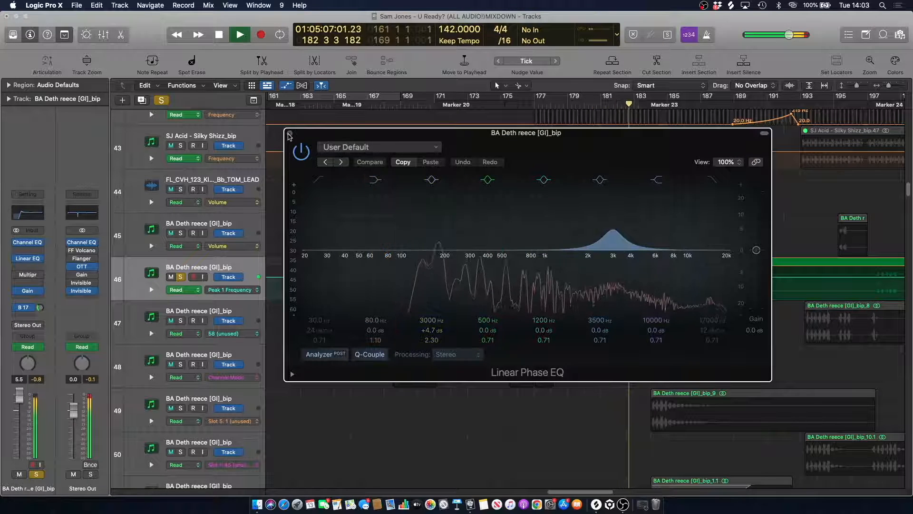
pyautogui.press('space')
pyautogui.click(289, 133)
# - Hide the automation, clear the solo on track 46, and play the full mix from bar 177
pyautogui.click(539, 107)
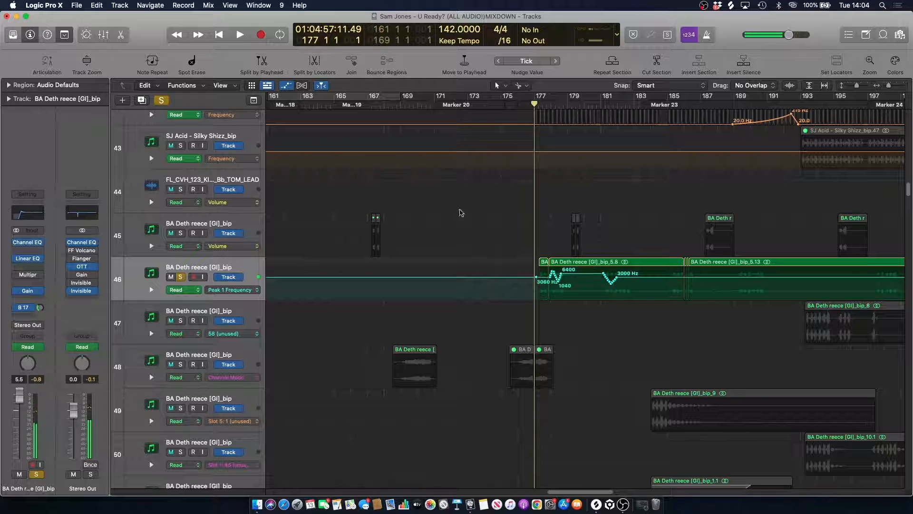
pyautogui.press('space')
pyautogui.press('a')
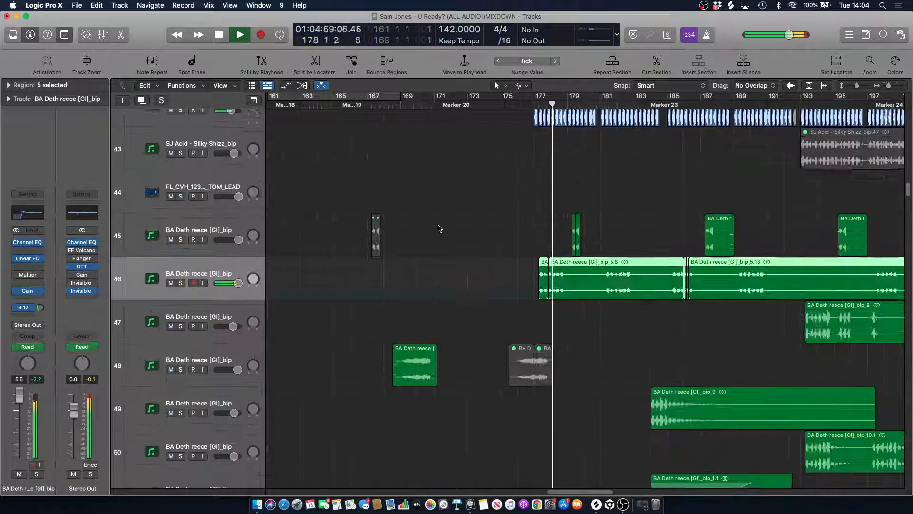
pyautogui.press('super+Up')
pyautogui.scroll(4, 517, 193)
pyautogui.click(518, 194)
pyautogui.scroll(-5, 553, 246)
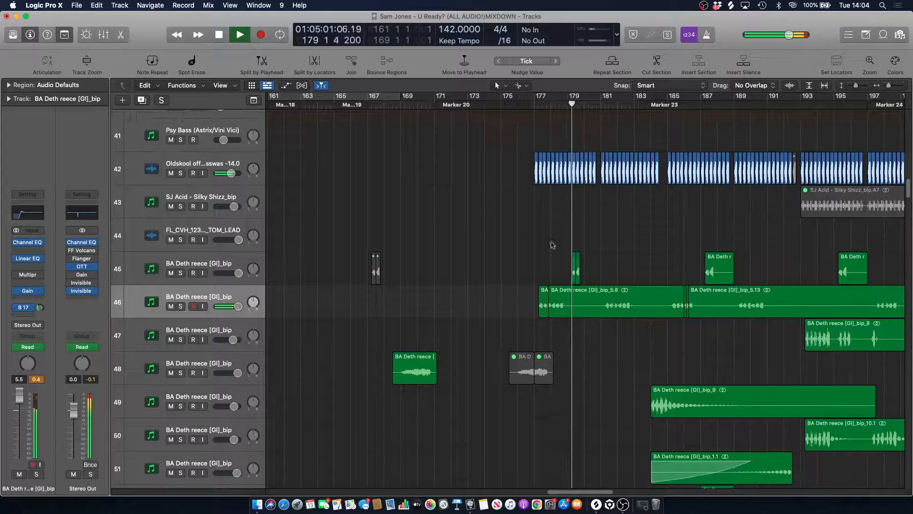
pyautogui.press('space')
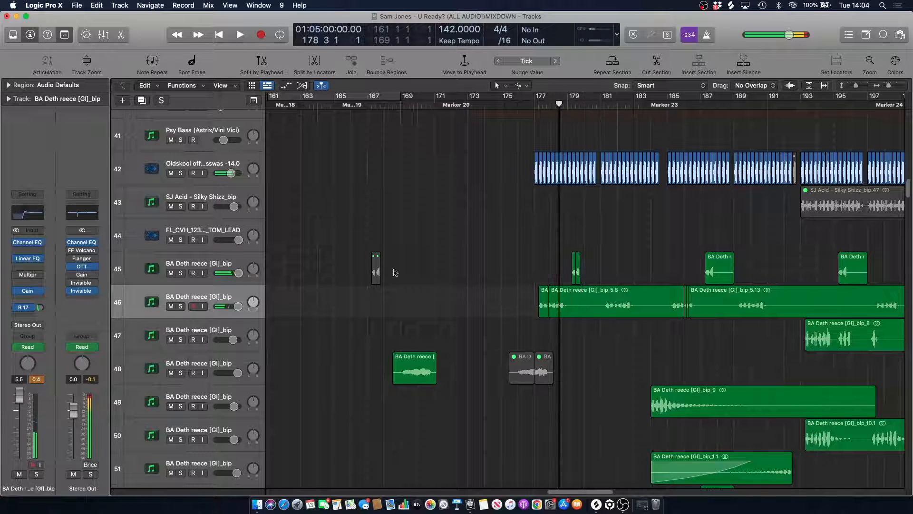
# - Solo the BA Deth reece layer on track 45 and audition its regions at bars 179 and 187
pyautogui.click(209, 260)
pyautogui.press('s')
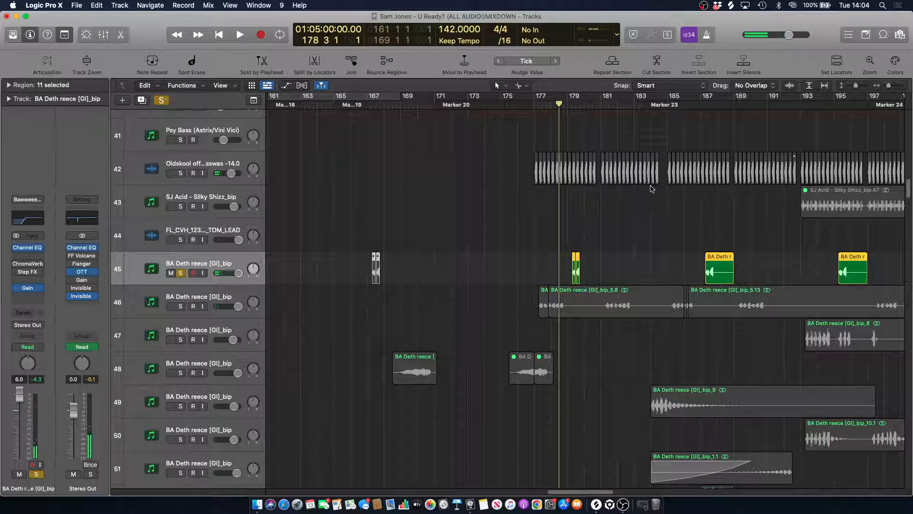
pyautogui.click(569, 104)
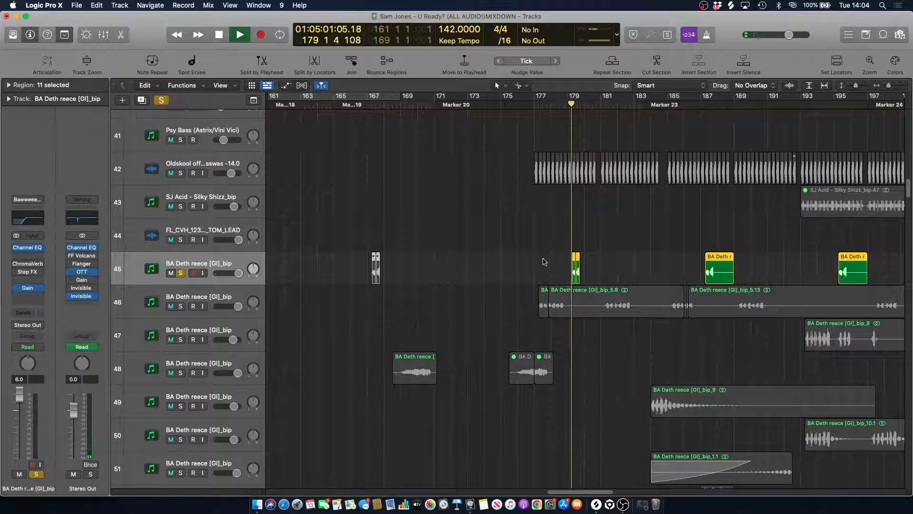
pyautogui.press('space')
pyautogui.click(705, 104)
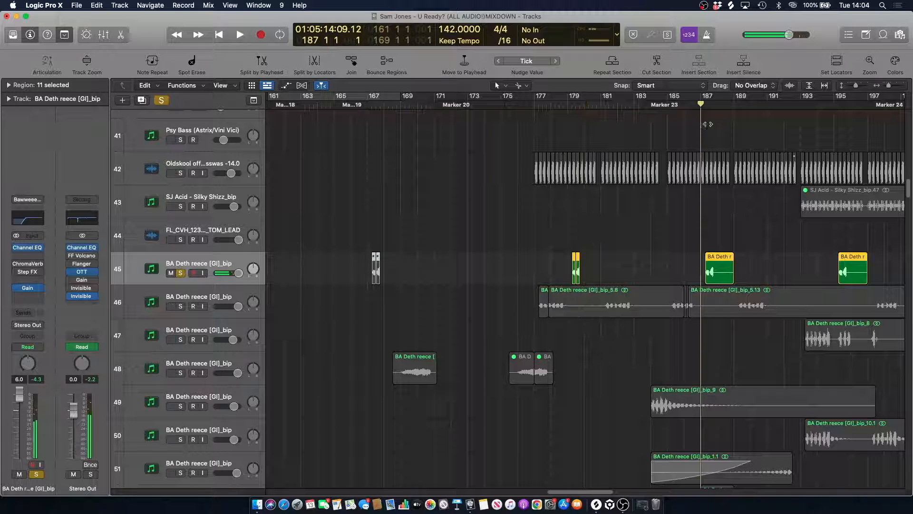
pyautogui.press('space')
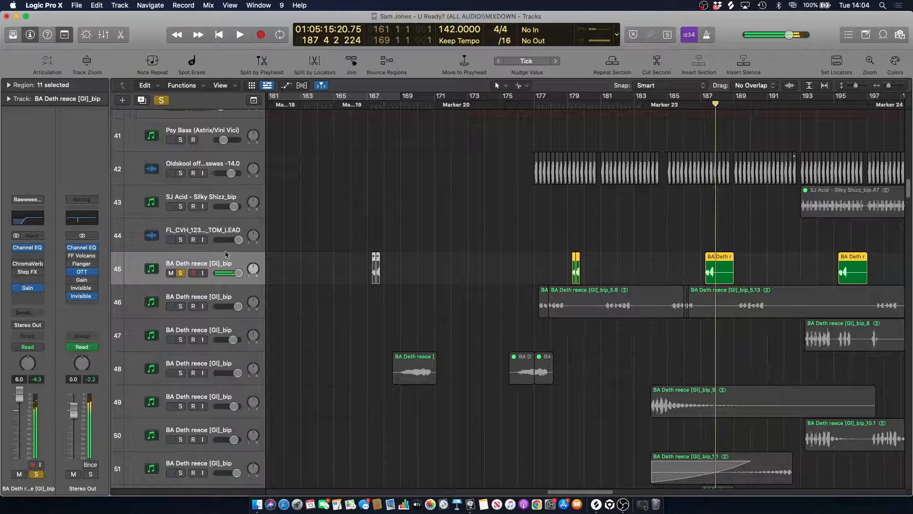
# - Clear the solo on track 45 and play the full mix from around bar 178
pyautogui.click(181, 273)
pyautogui.click(549, 104)
pyautogui.press('space')
pyautogui.press('super+Right')
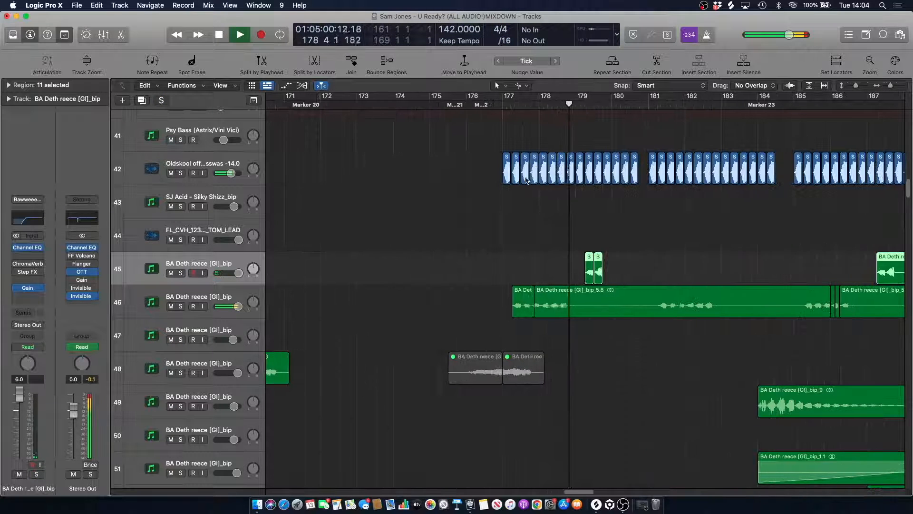
pyautogui.press('space')
# - Replay the mix from bar 179 while examining the track list for layers sounding between bars 179 and 181
pyautogui.click(575, 106)
pyautogui.scroll(10, 570, 135)
pyautogui.scroll(15, 570, 135)
pyautogui.press('space')
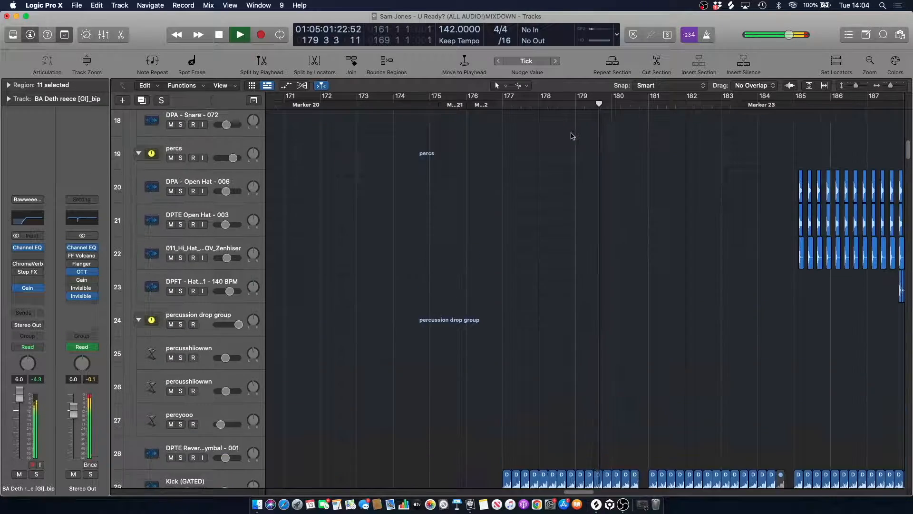
pyautogui.scroll(15, 572, 137)
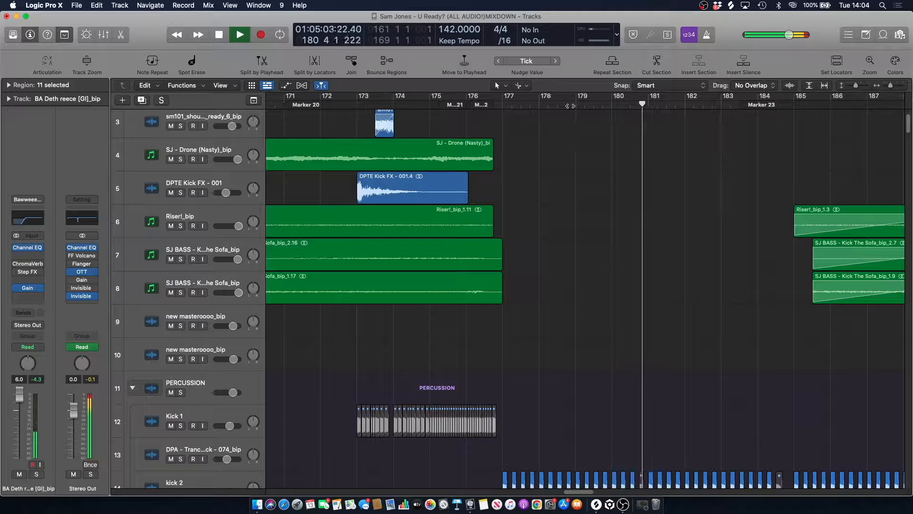
pyautogui.scroll(3, 571, 106)
pyautogui.click(575, 106)
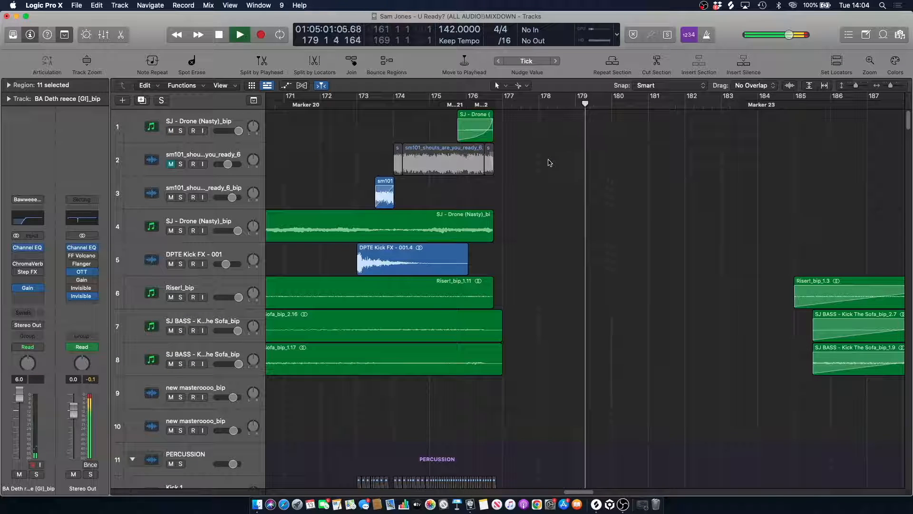
pyautogui.scroll(-15, 563, 138)
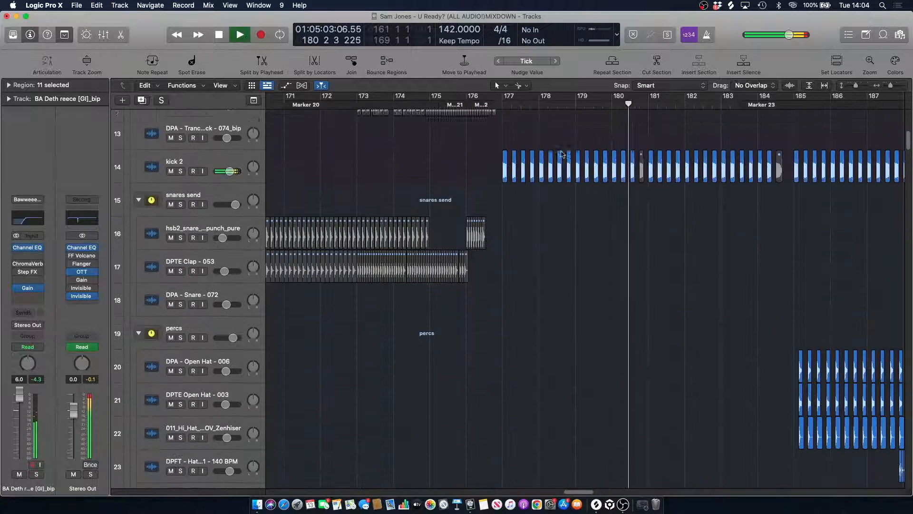
pyautogui.scroll(-20, 557, 217)
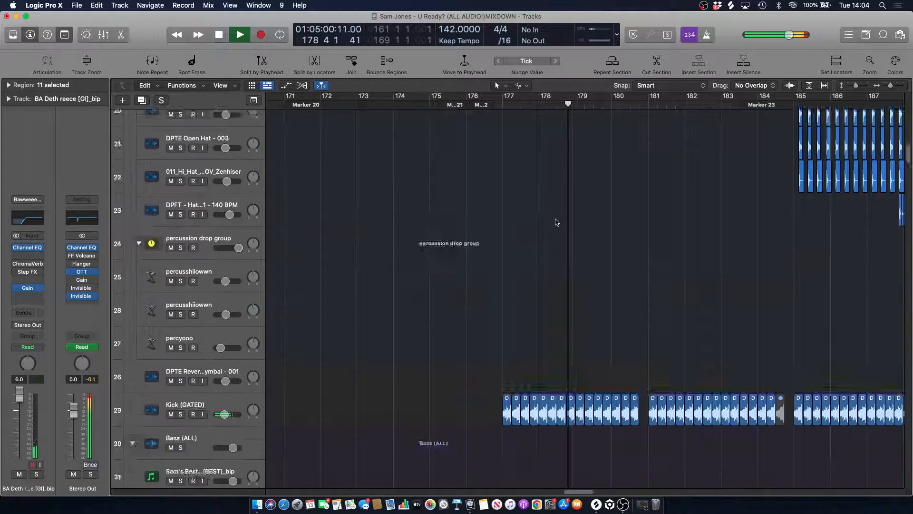
pyautogui.scroll(-4, 557, 217)
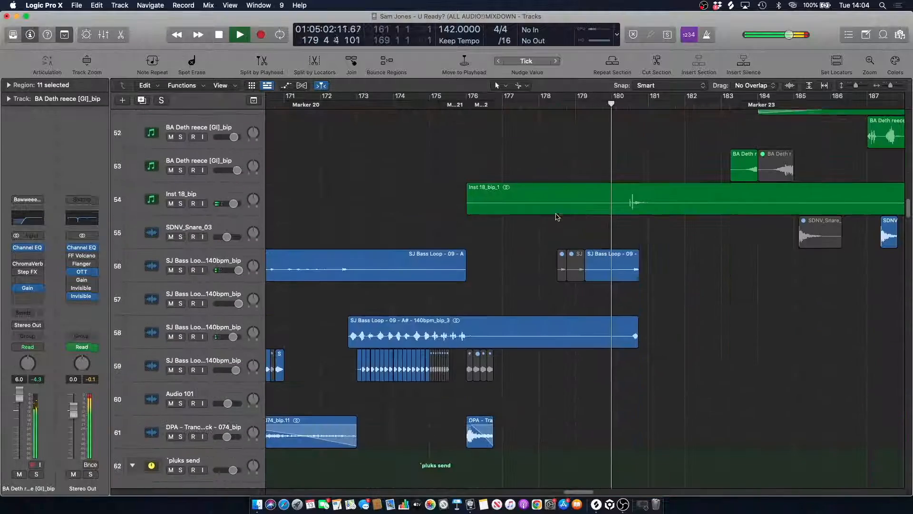
pyautogui.press('space')
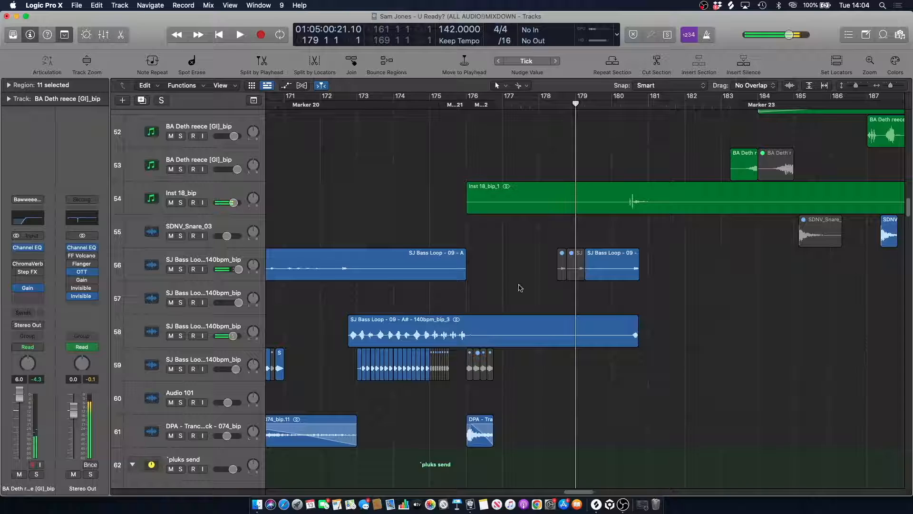
# - Audition the SJ Bass Loop tracks 58 and 56 soloed from bar 179, clear the solos, and replay the full mix
pyautogui.press('space')
pyautogui.click(180, 336)
pyautogui.click(181, 270)
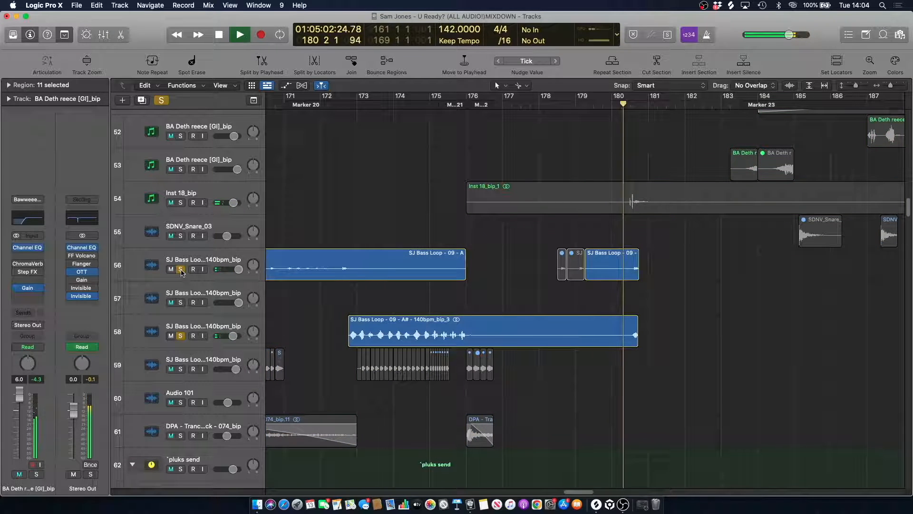
pyautogui.click(162, 101)
pyautogui.press('space')
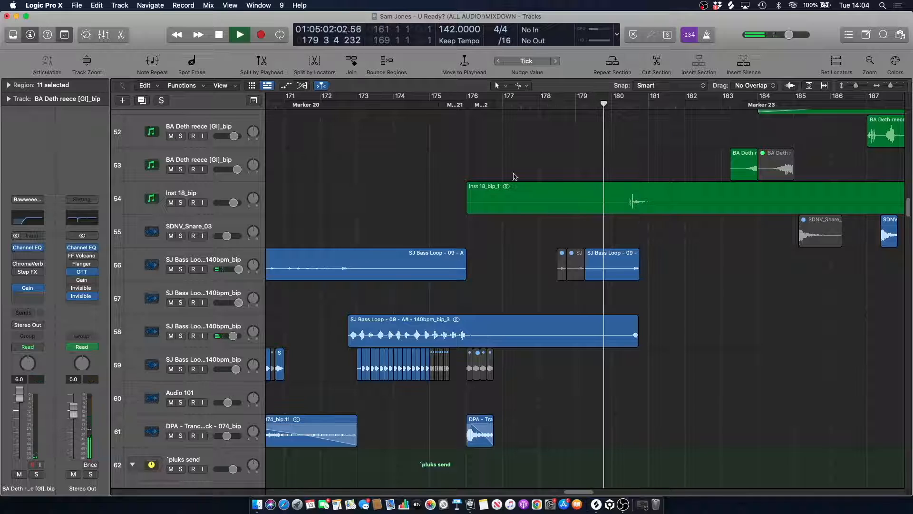
# - Solo Inst 18_bip on track 54, audition its hit after bar 180, and place the playhead just ahead of it
pyautogui.click(181, 203)
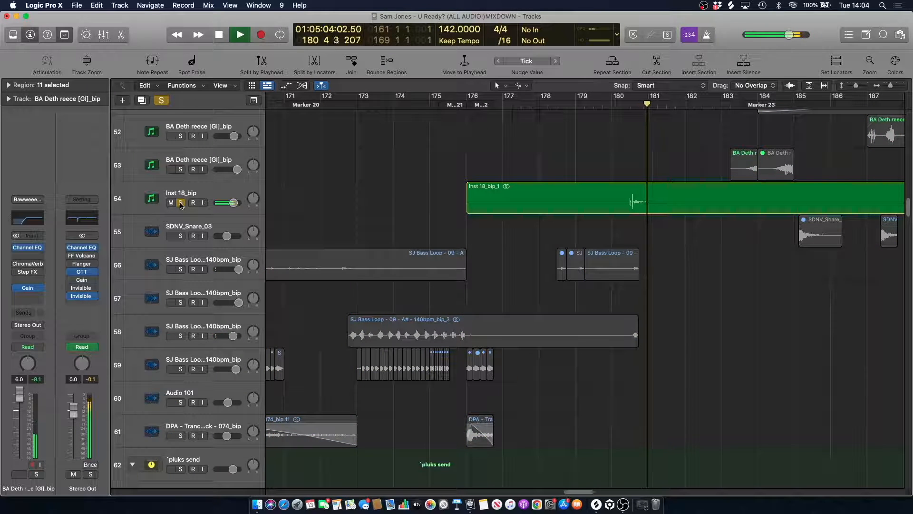
pyautogui.press('space')
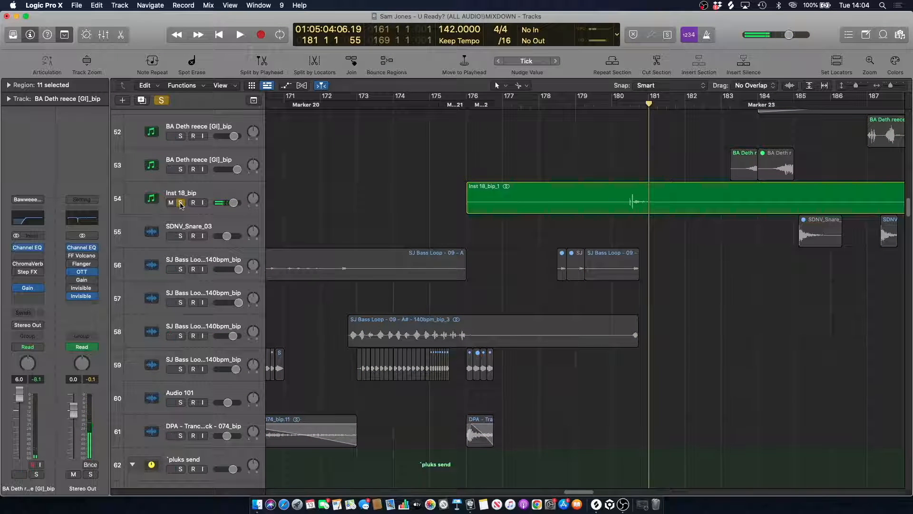
pyautogui.click(190, 196)
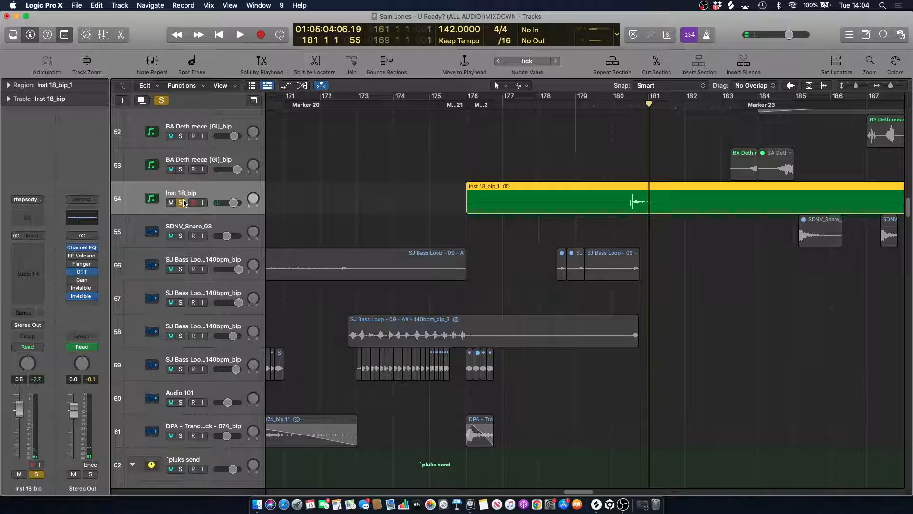
pyautogui.click(628, 104)
pyautogui.press('space')
pyautogui.press('space')
pyautogui.moveTo(891, 86); pyautogui.dragTo(891, 90)
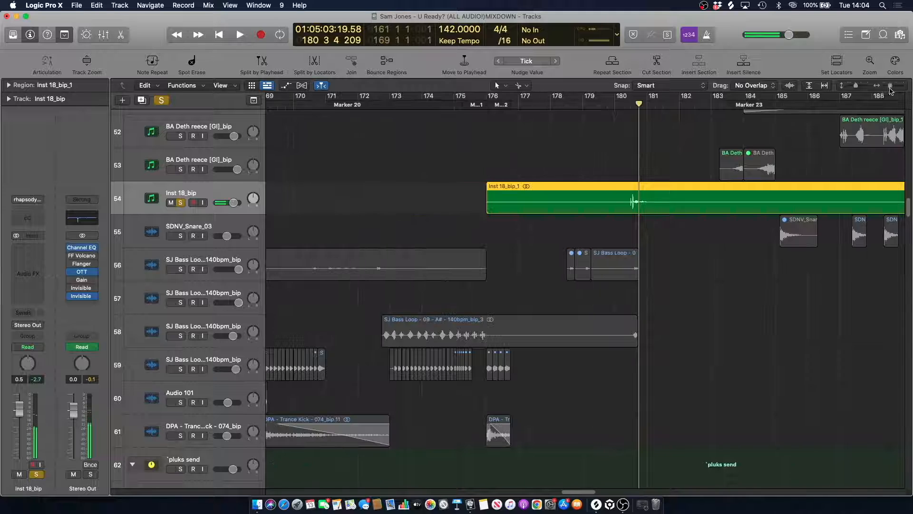
pyautogui.click(622, 104)
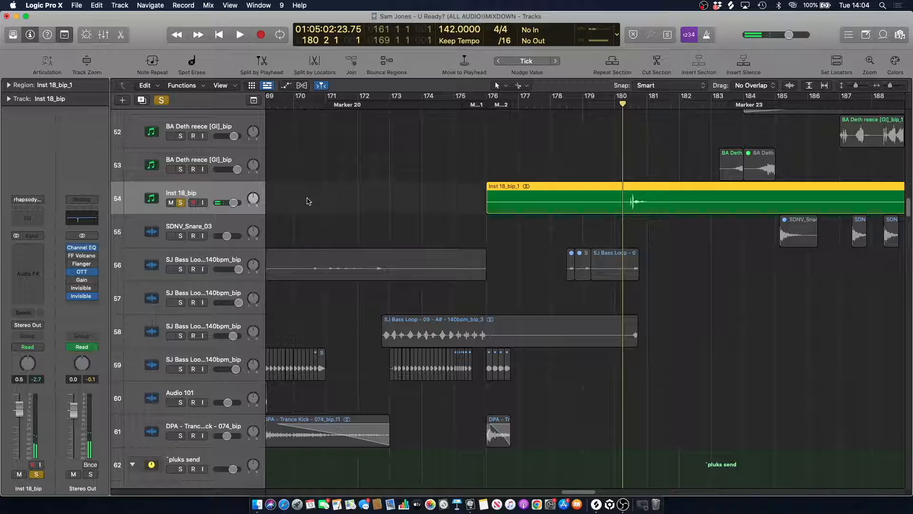
# - Clear the solo on Inst 18_bip and play the full mix from bar 180
pyautogui.click(181, 203)
pyautogui.click(538, 138)
pyautogui.press('space')
pyautogui.scroll(4, 605, 144)
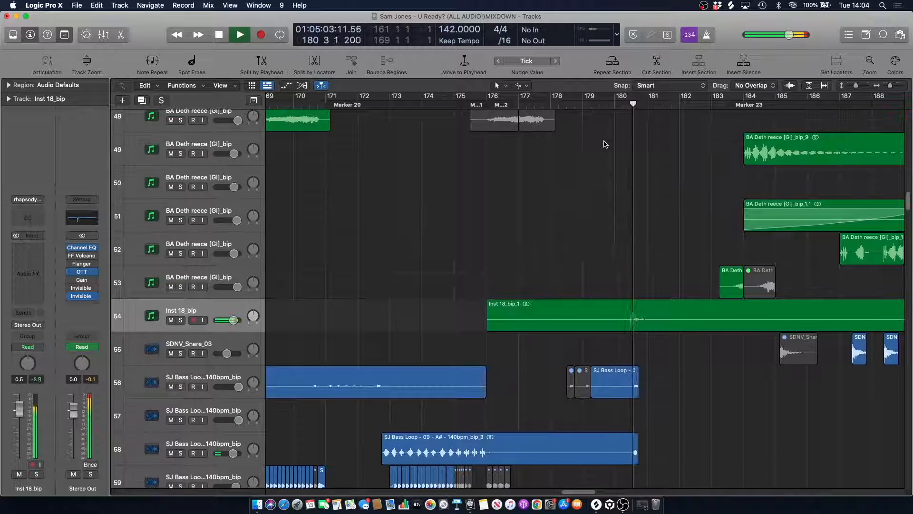
pyautogui.scroll(10, 605, 144)
pyautogui.press('space')
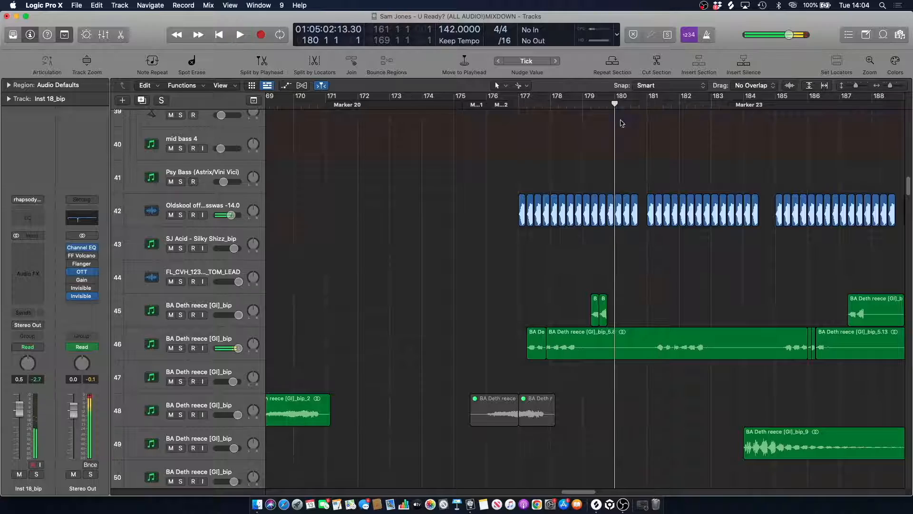
# - Solo Audio 92 on track 137 and audition its vocal chop from bar 180
pyautogui.scroll(10, 621, 129)
pyautogui.moveTo(909, 173); pyautogui.dragTo(894, 347)
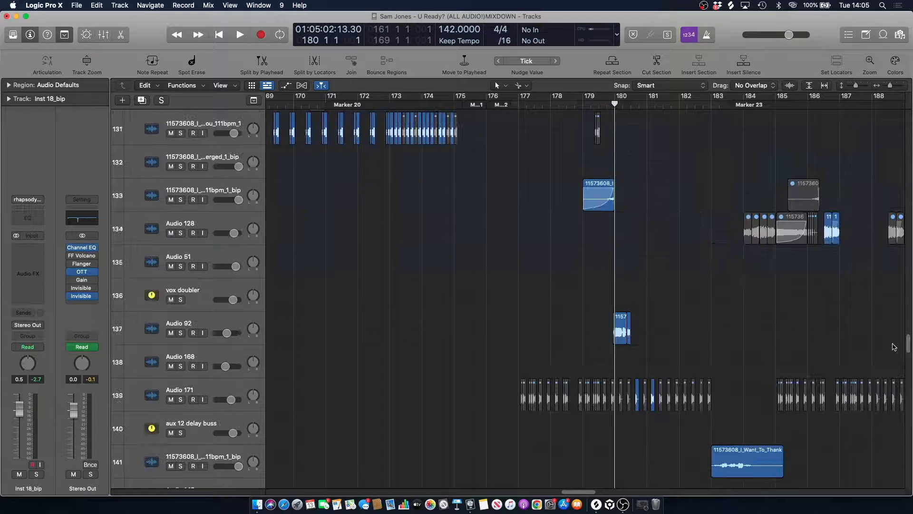
pyautogui.click(181, 334)
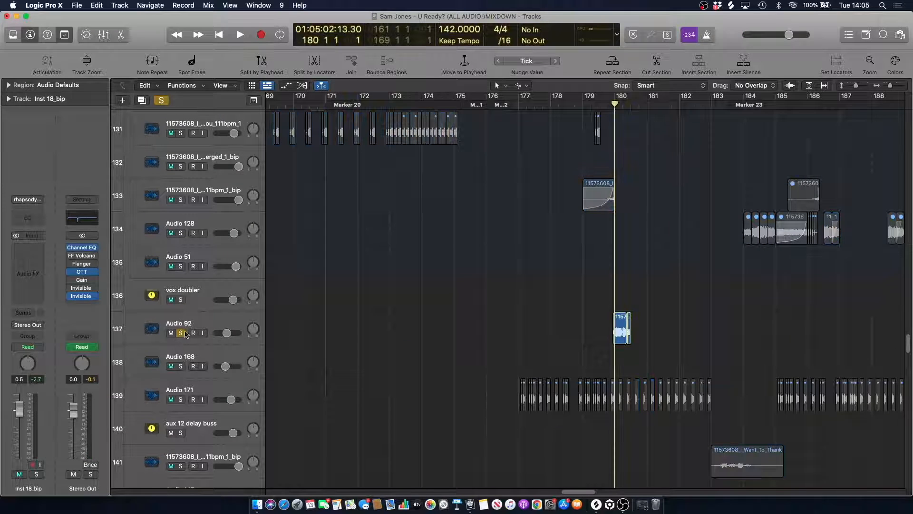
pyautogui.press('space')
pyautogui.press('space')
# - Solo Audio 171 on track 139 as well, audition it together with Audio 92 from bar 180, and place the playhead late in bar 179
pyautogui.click(180, 400)
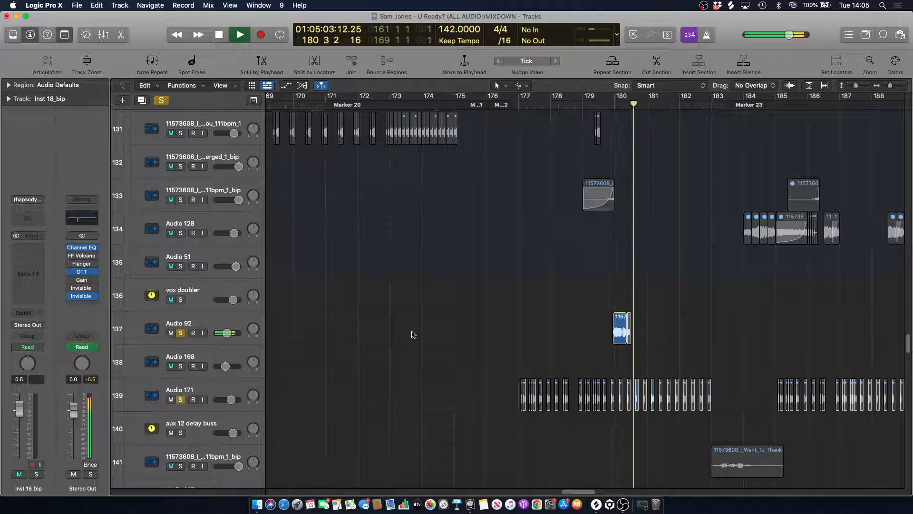
pyautogui.click(615, 108)
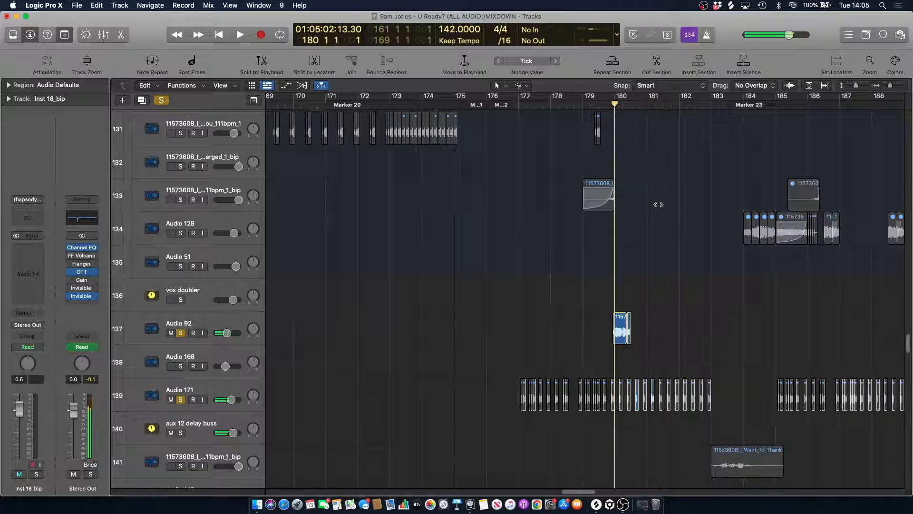
pyautogui.press('space')
pyautogui.scroll(-2, 599, 257)
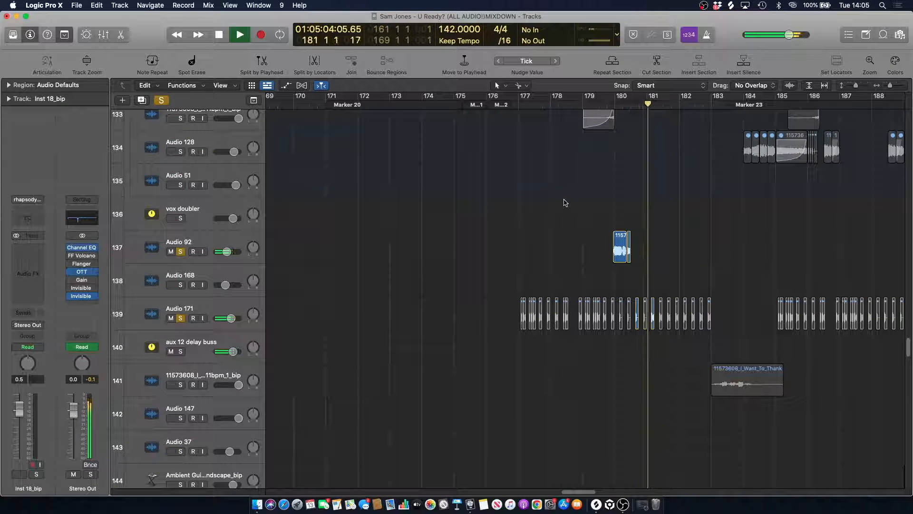
pyautogui.press('space')
pyautogui.click(608, 104)
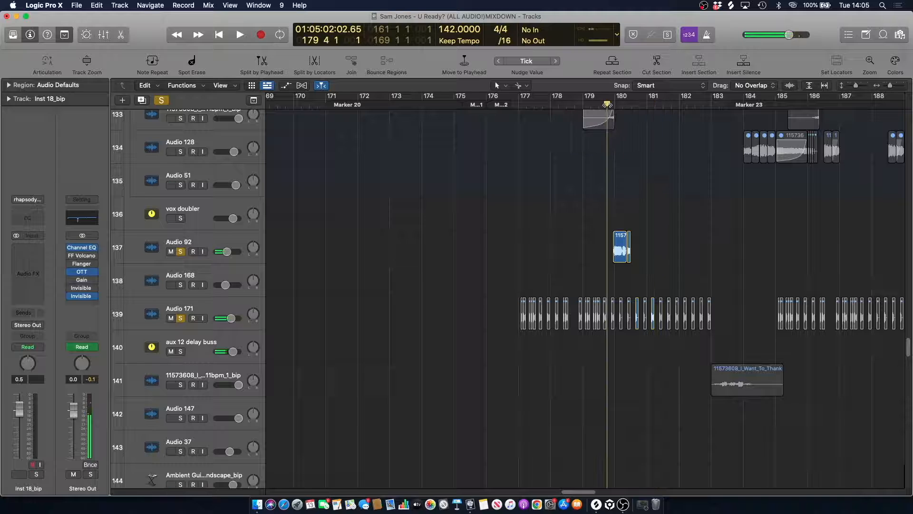
# - Examine the region settings of the Audio 171 chops after bar 180 and around bar 181 while auditioning the two soloed vocal tracks
pyautogui.click(272, 300)
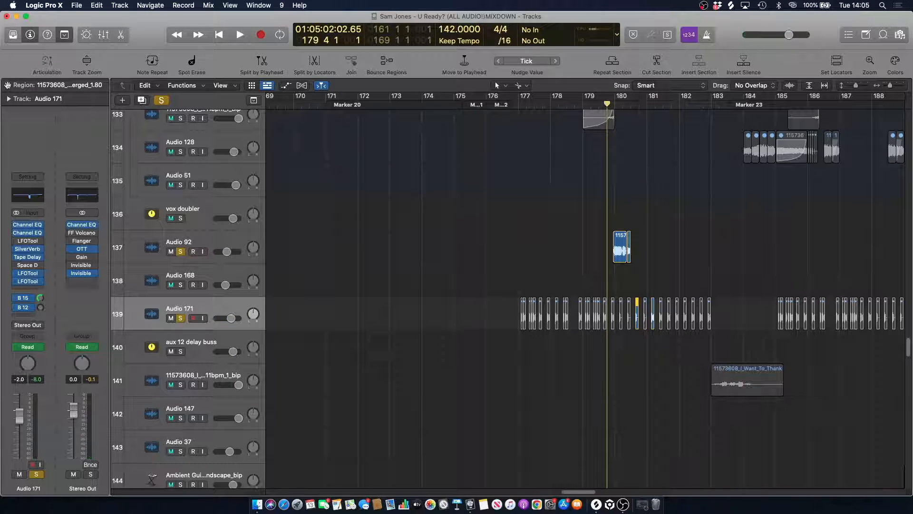
pyautogui.click(8, 85)
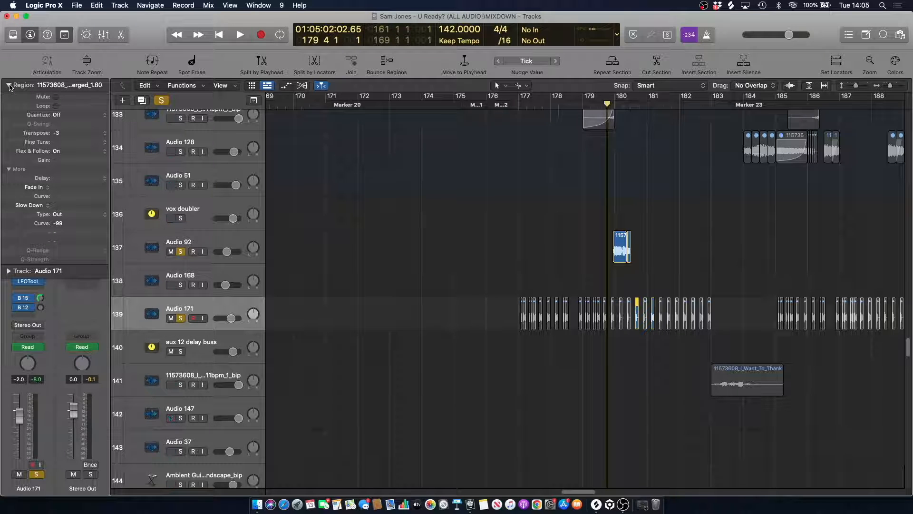
pyautogui.press('space')
pyautogui.click(660, 292)
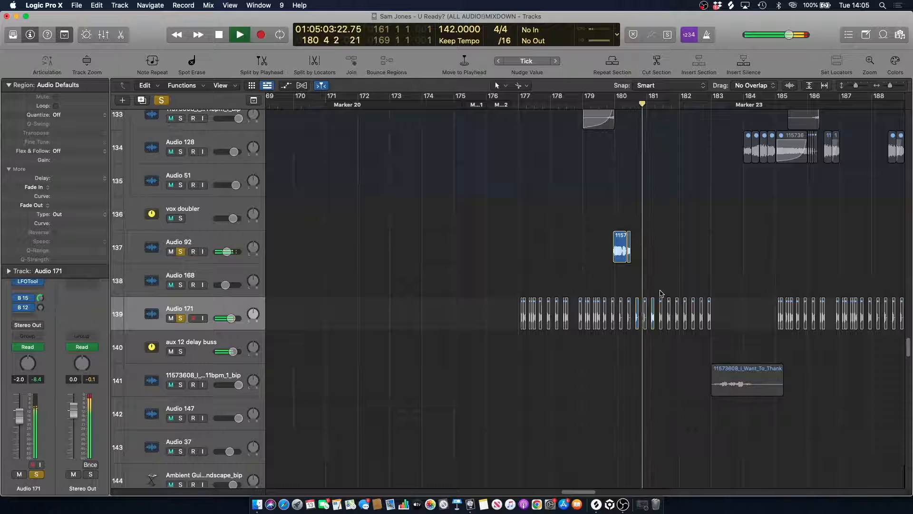
pyautogui.press('space')
pyautogui.press('space')
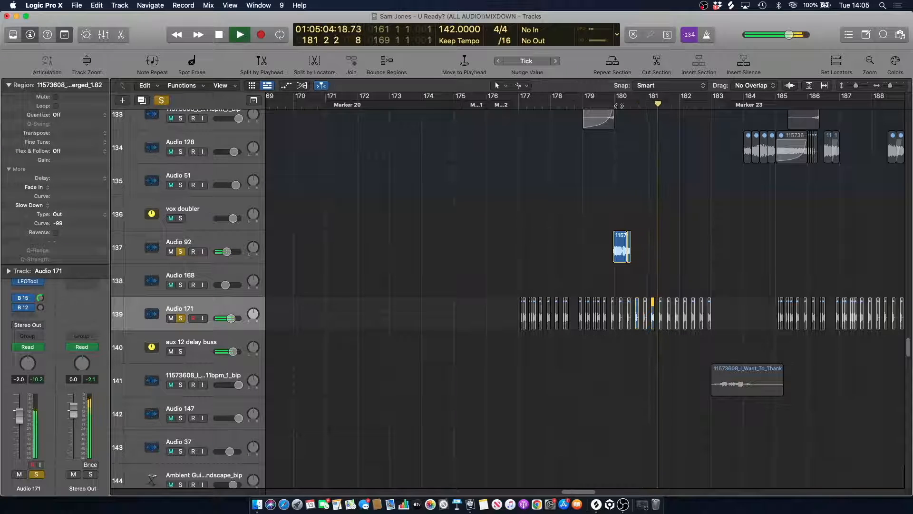
pyautogui.press('space')
# - Clear the solos and play the full mix from bar 180 while examining the track list for other sounding layers
pyautogui.click(162, 100)
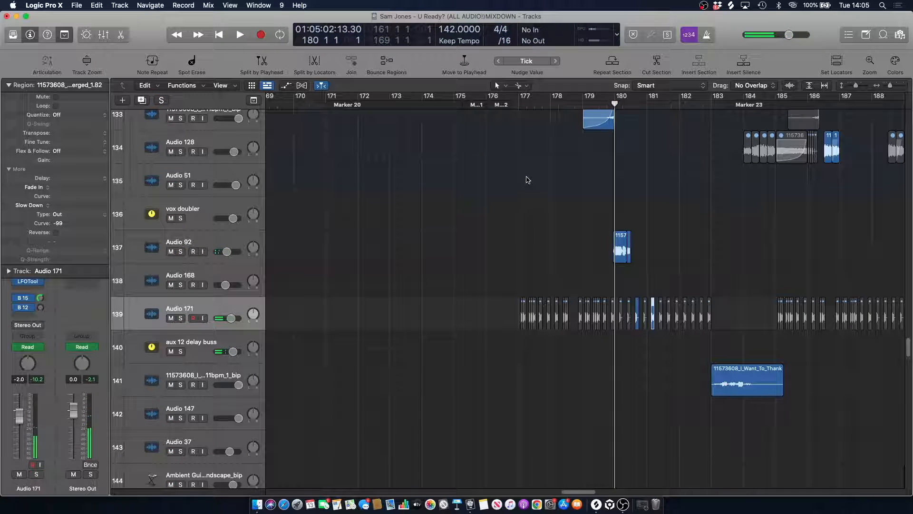
pyautogui.press('space')
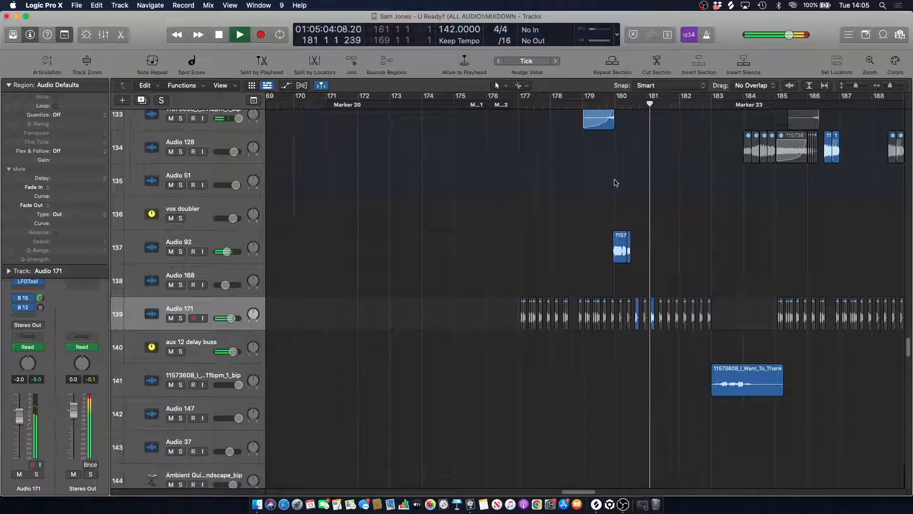
pyautogui.scroll(10, 618, 181)
pyautogui.scroll(20, 633, 171)
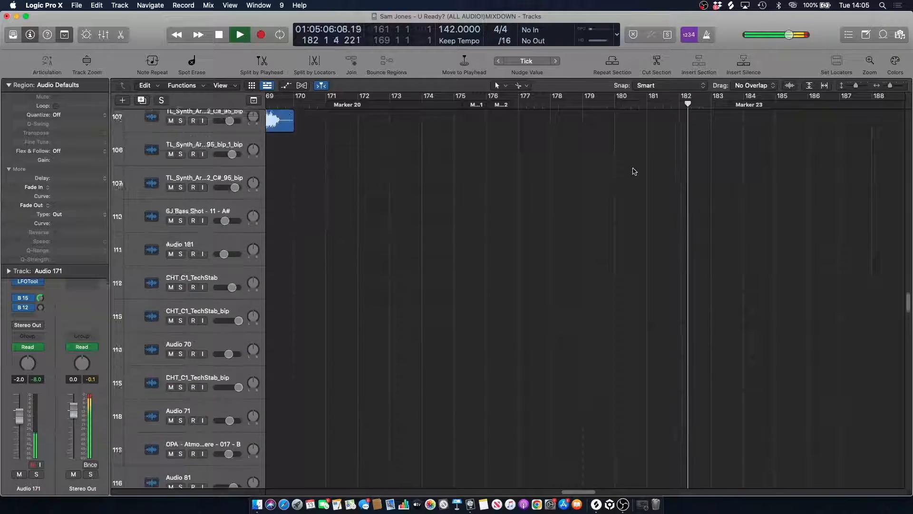
pyautogui.scroll(15, 633, 174)
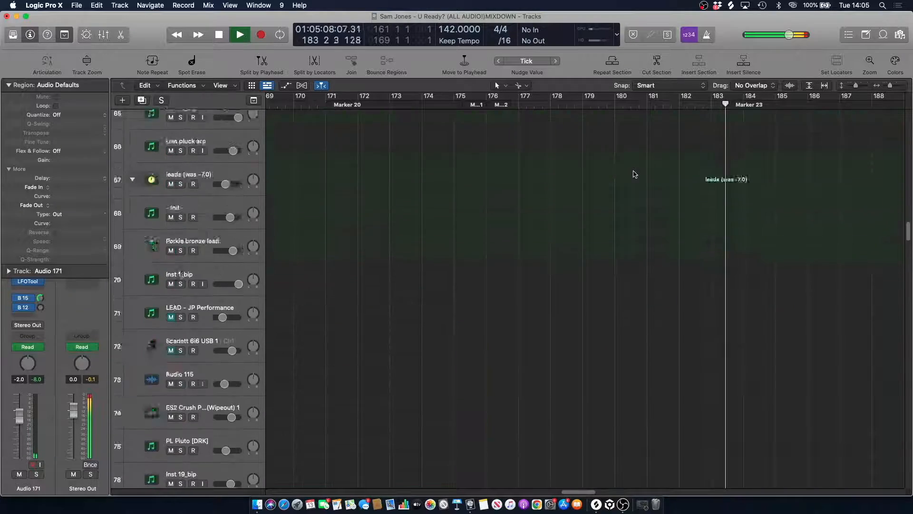
pyautogui.scroll(13, 636, 175)
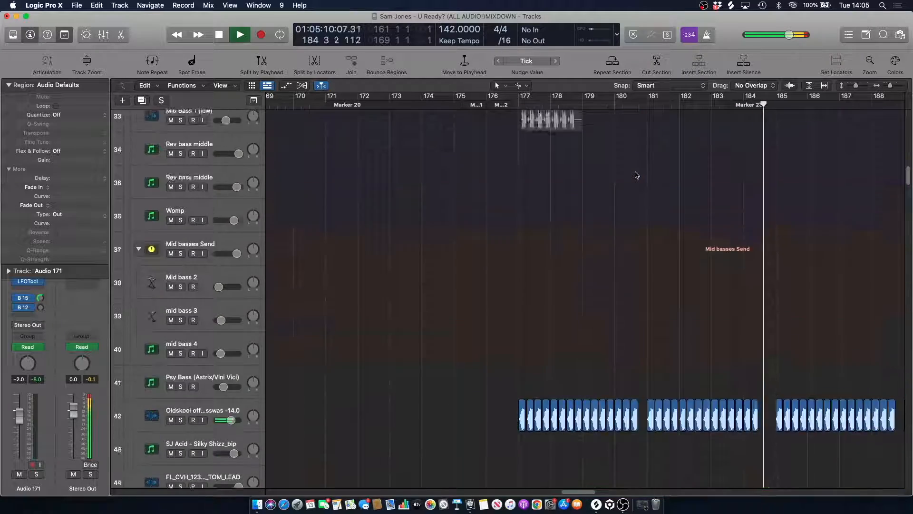
pyautogui.press('space')
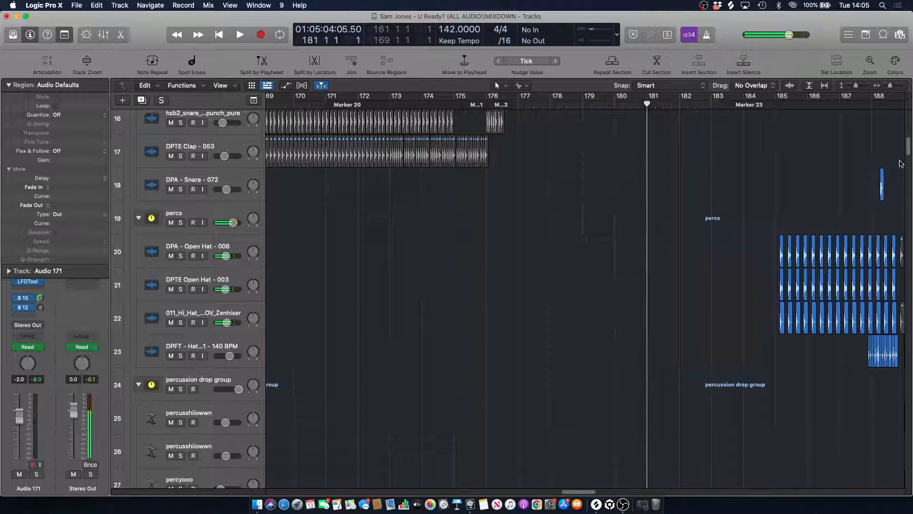
# - Solo the I Want To Thank vocal on track 141, audition it, and place the playhead just ahead of bar 183
pyautogui.moveTo(909, 143); pyautogui.dragTo(908, 355)
pyautogui.press('space')
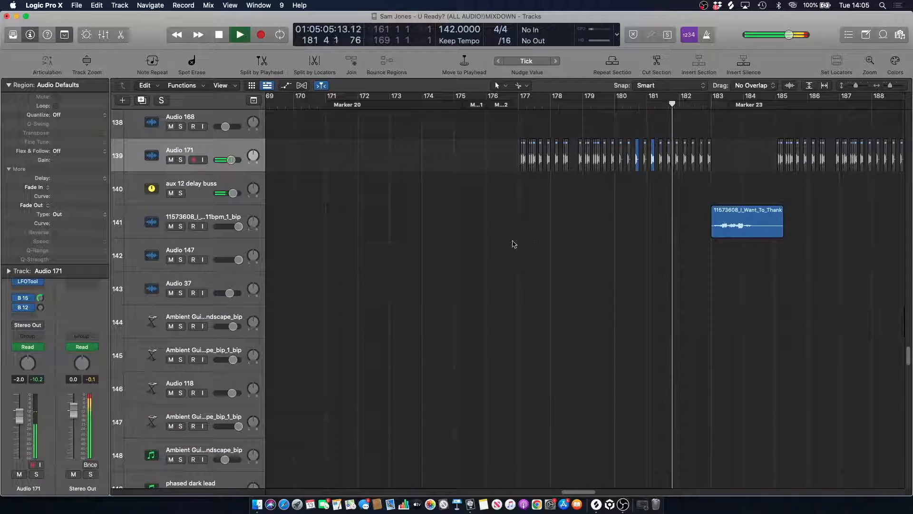
pyautogui.click(155, 216)
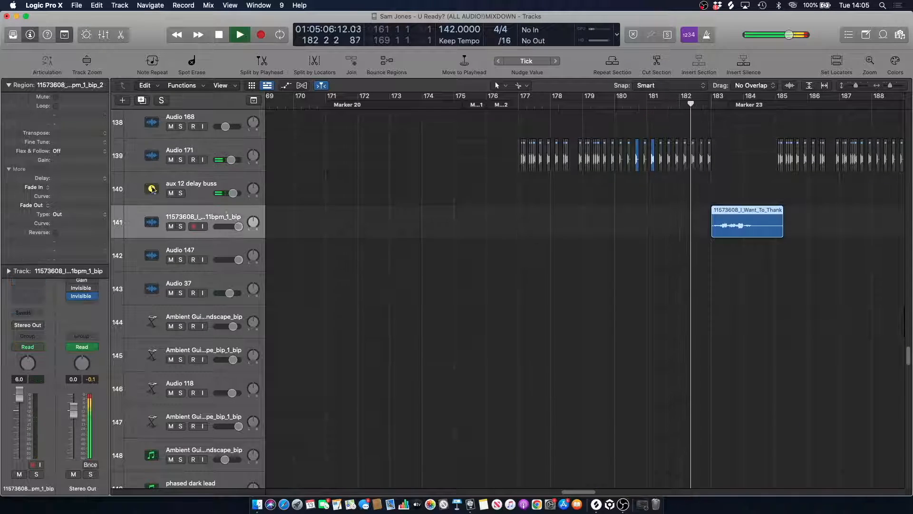
pyautogui.click(8, 84)
pyautogui.press('s')
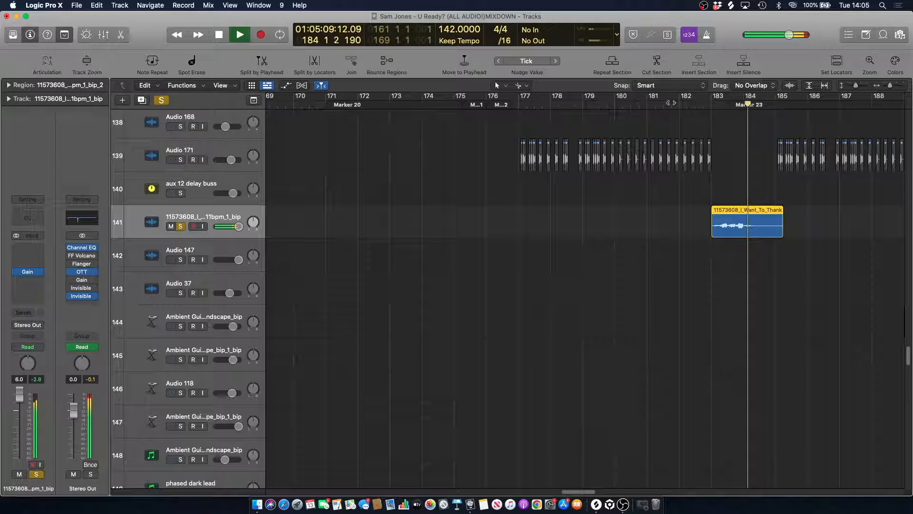
pyautogui.click(702, 106)
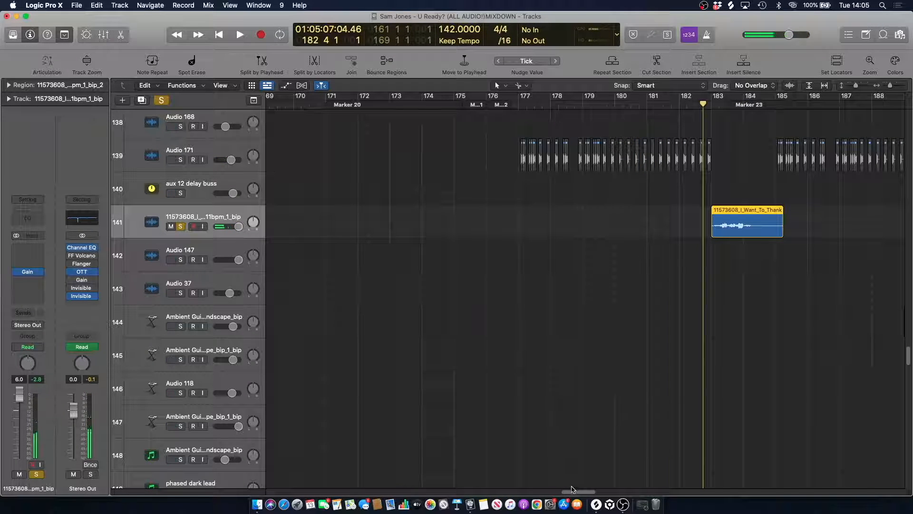
# - Look through the effect plug-in categories for the track 141 vocal without adding one, and replay the soloed vocal
pyautogui.hscroll(5, 490, 282)
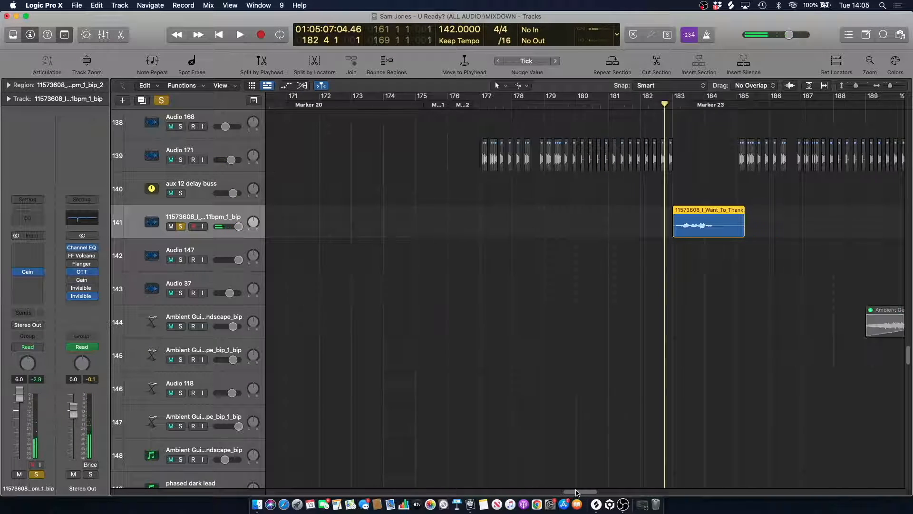
pyautogui.click(39, 273)
pyautogui.moveTo(45, 440)
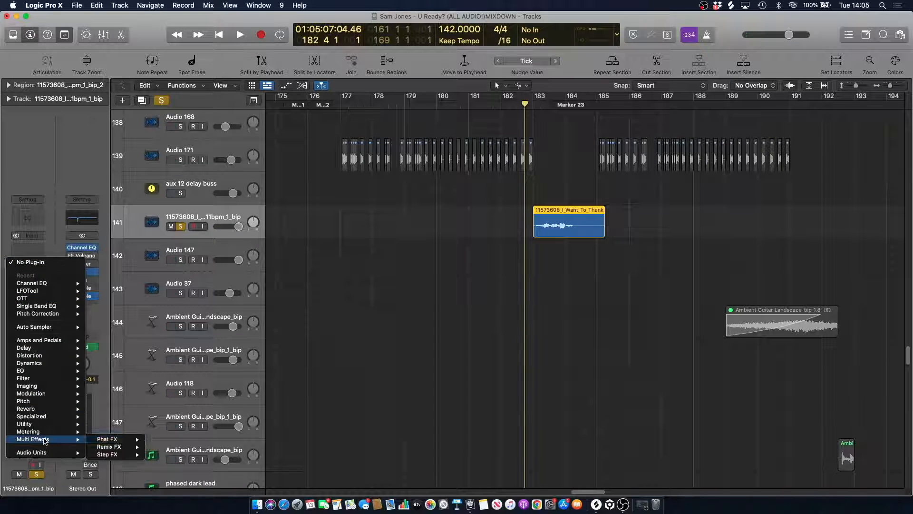
pyautogui.click(380, 308)
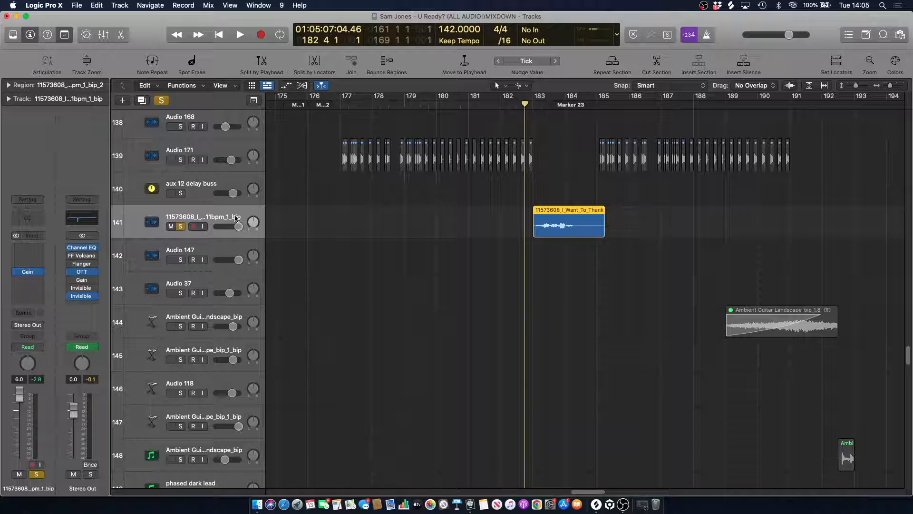
pyautogui.press('space')
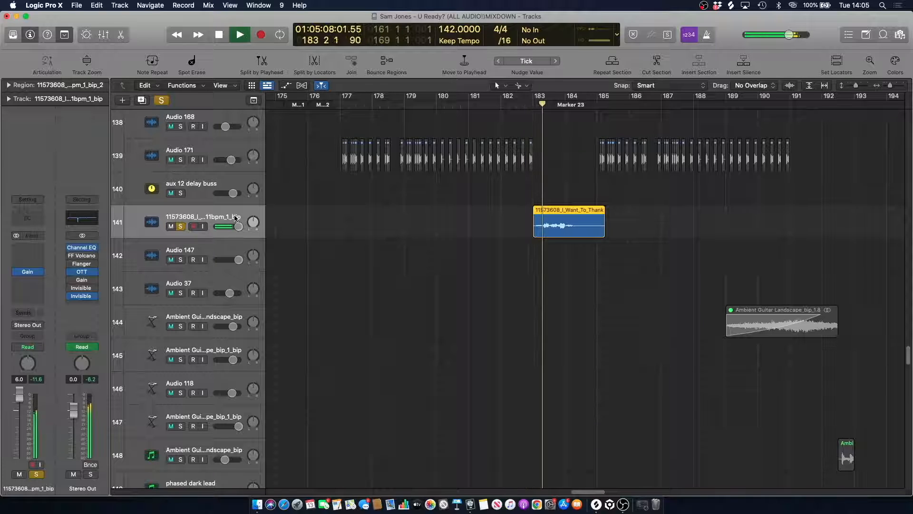
pyautogui.press('space')
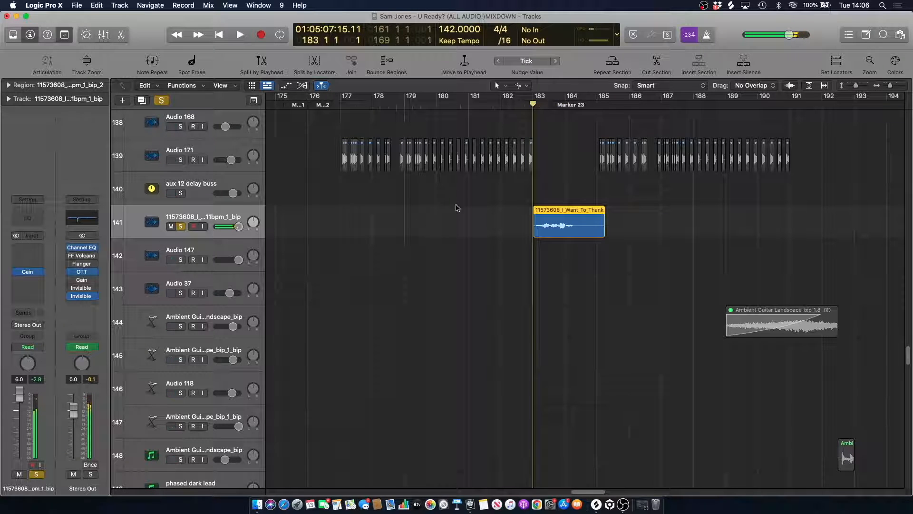
# - Clear the vocal's solo and play the full mix from bar 183 while examining the track list
pyautogui.click(182, 226)
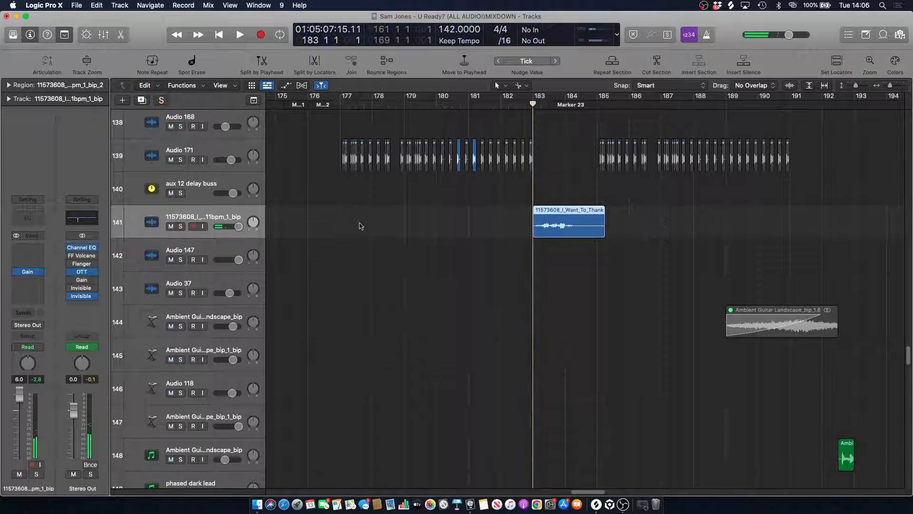
pyautogui.press('space')
pyautogui.scroll(10, 528, 181)
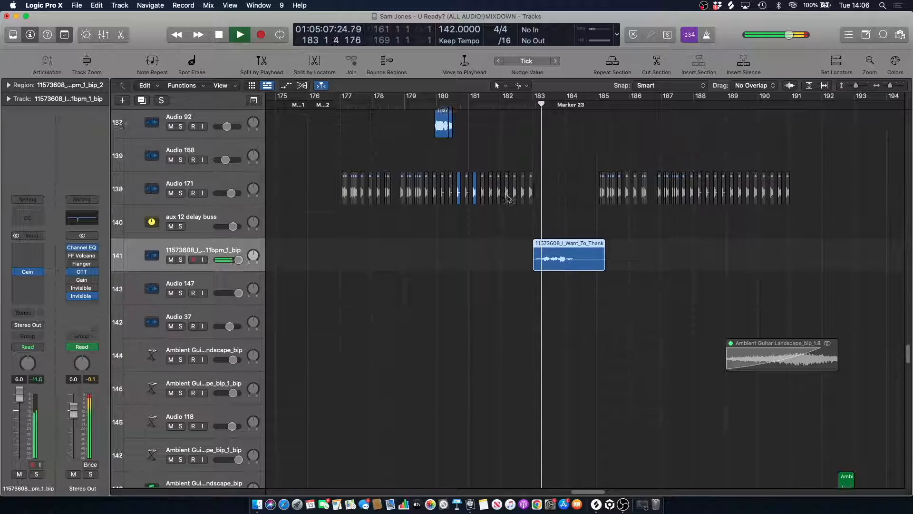
pyautogui.scroll(20, 542, 160)
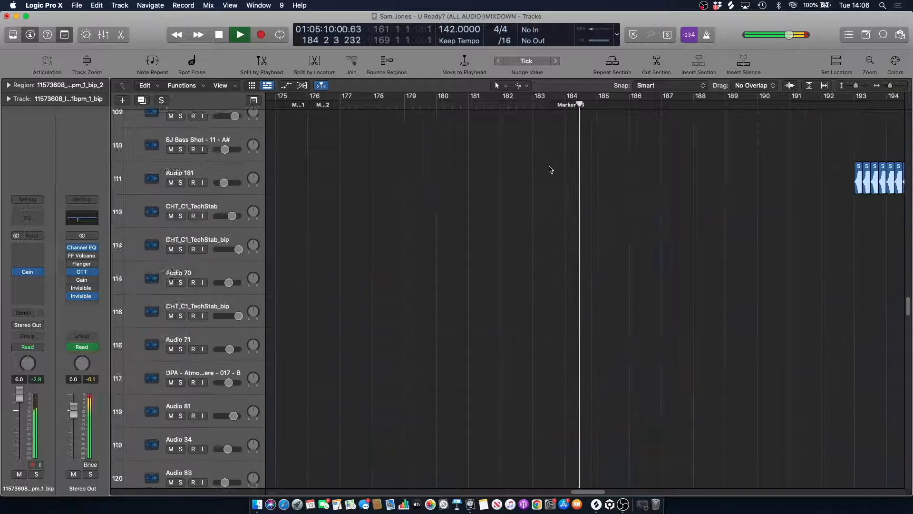
pyautogui.scroll(1, 549, 164)
pyautogui.press('space')
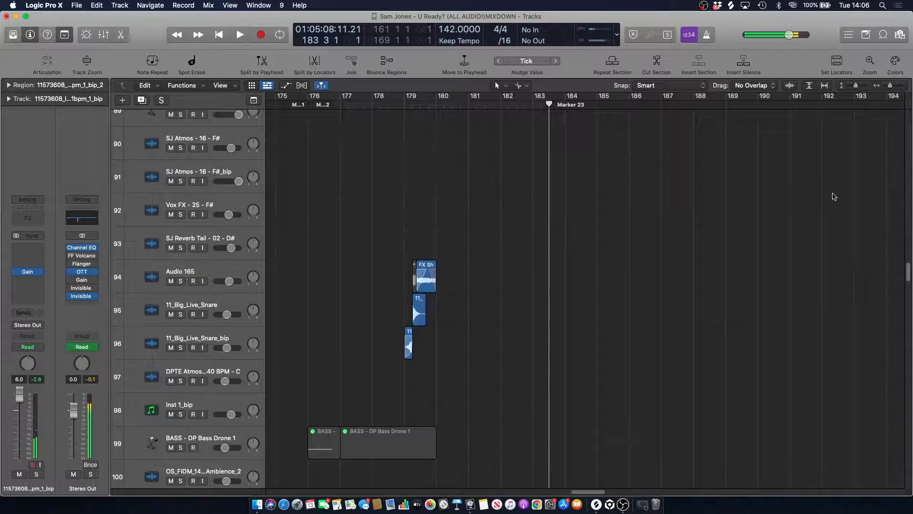
# - Solo the BA Deth reece bass on track 49 and audition its region starting at bar 184
pyautogui.moveTo(909, 277); pyautogui.dragTo(880, 199)
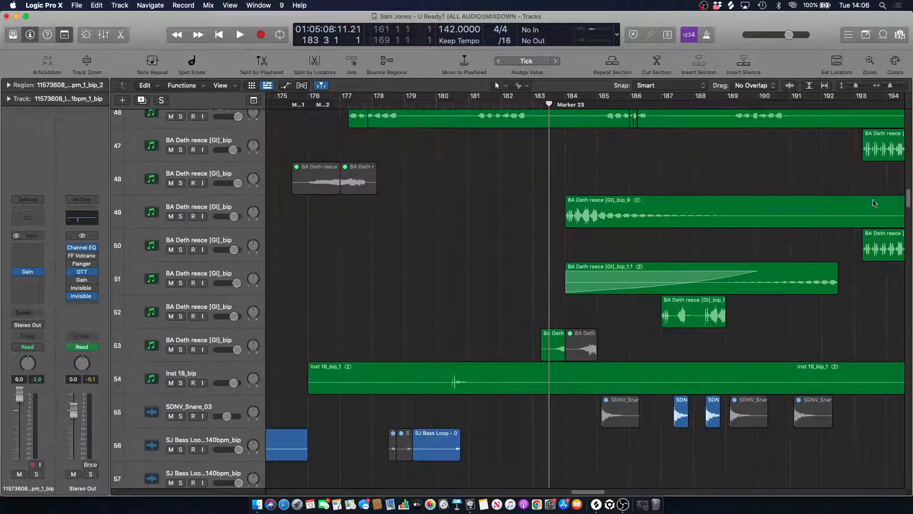
pyautogui.click(469, 203)
pyautogui.press('space')
pyautogui.click(181, 216)
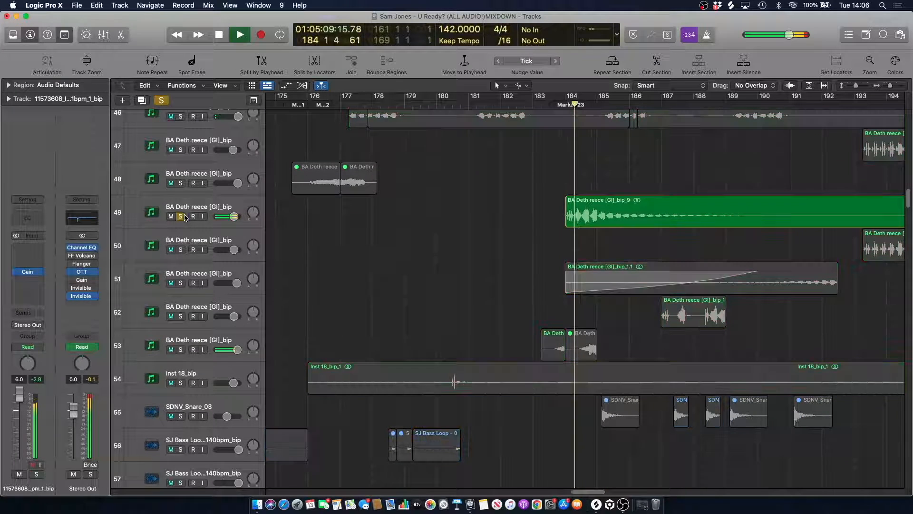
pyautogui.press('space')
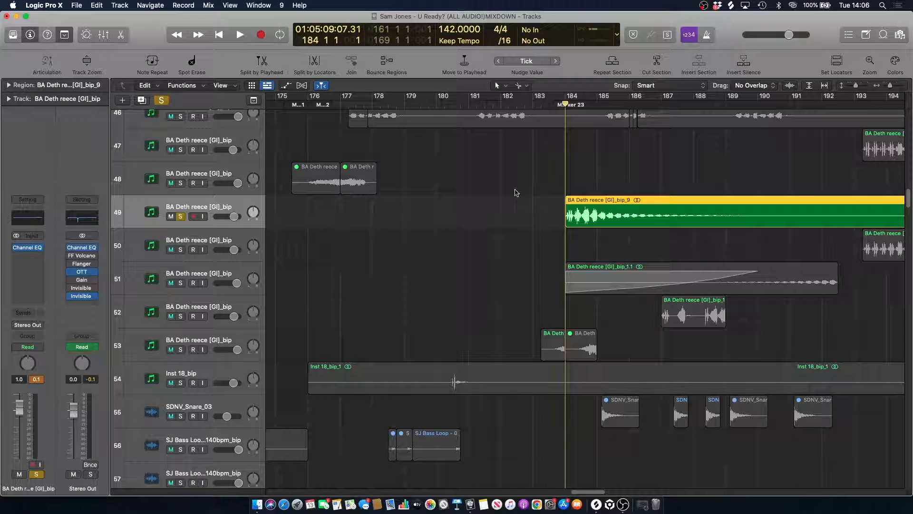
# - Examine the track 49 bass waveform at a closer horizontal zoom and replay its opening from bar 184 soloed
pyautogui.click(635, 170)
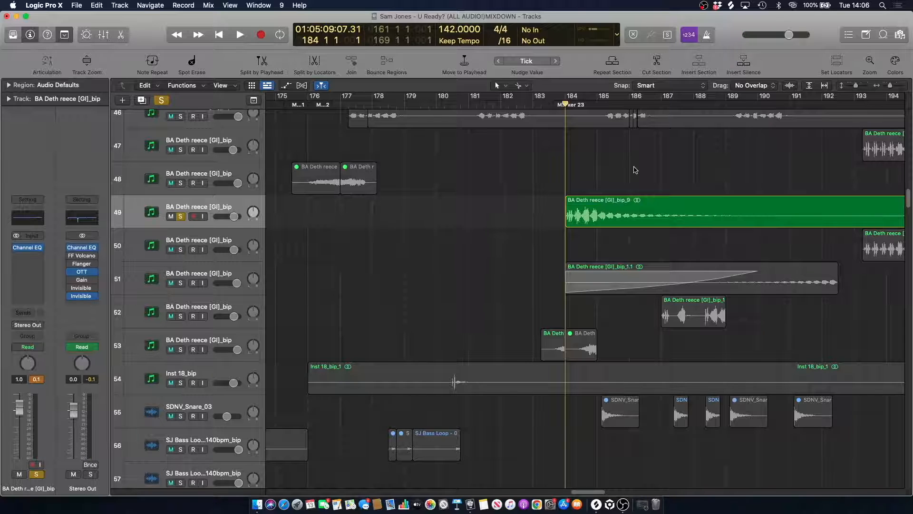
pyautogui.click(893, 86)
pyautogui.press('space')
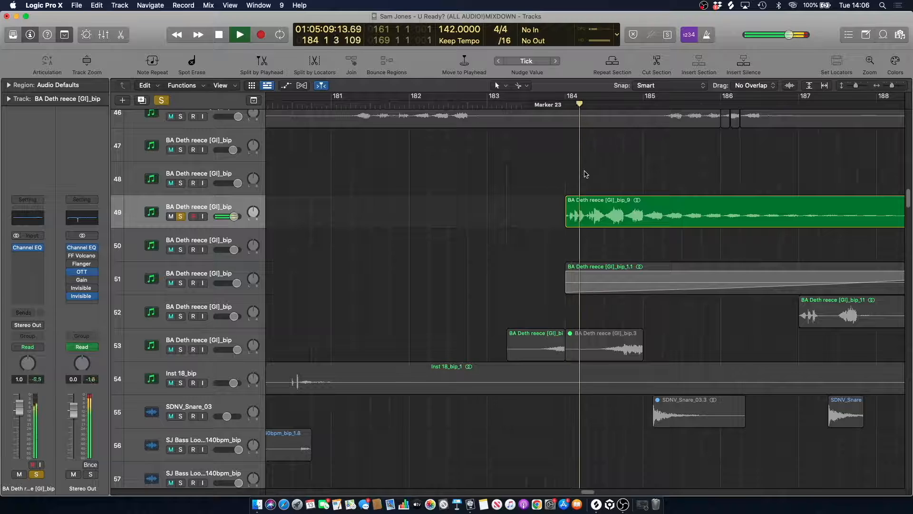
pyautogui.press('space')
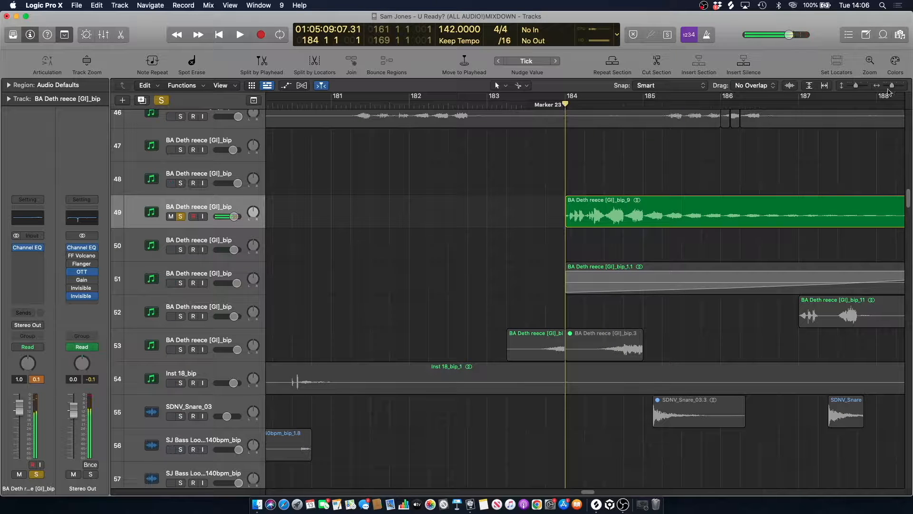
# - Examine the first notes of the soloed track 49 bass at a much closer horizontal zoom and audition them from bar 184
pyautogui.click(893, 86)
pyautogui.press('space')
pyautogui.press('space')
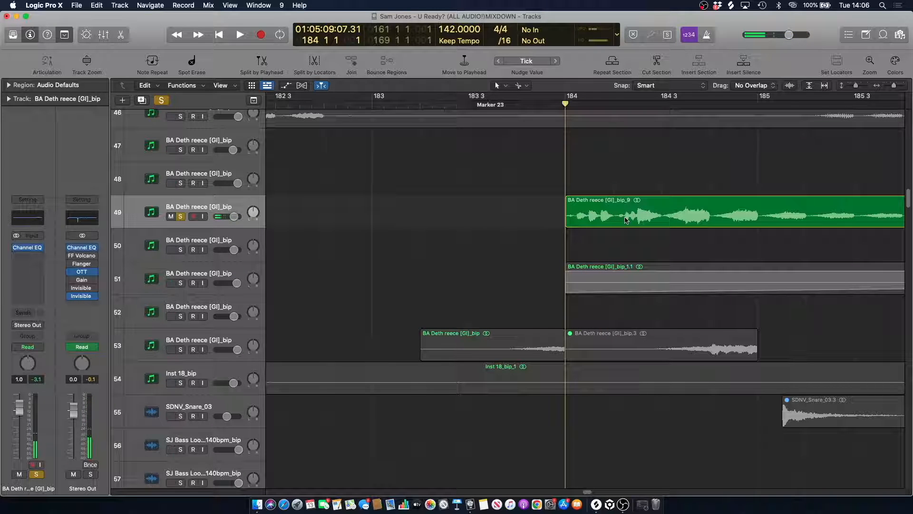
pyautogui.press('space')
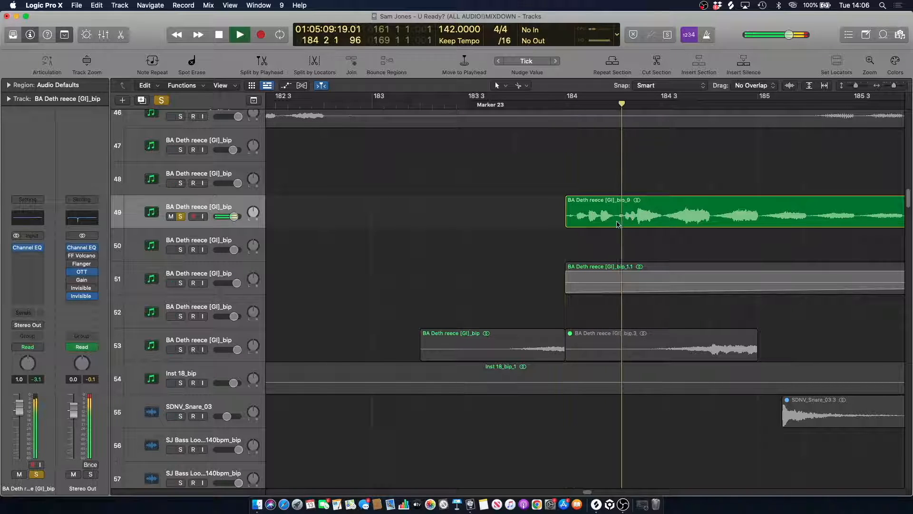
pyautogui.press('space')
# - Move the playhead to just before bar 184 and audition the soloed track 49 bass at a wider horizontal zoom
pyautogui.click(557, 104)
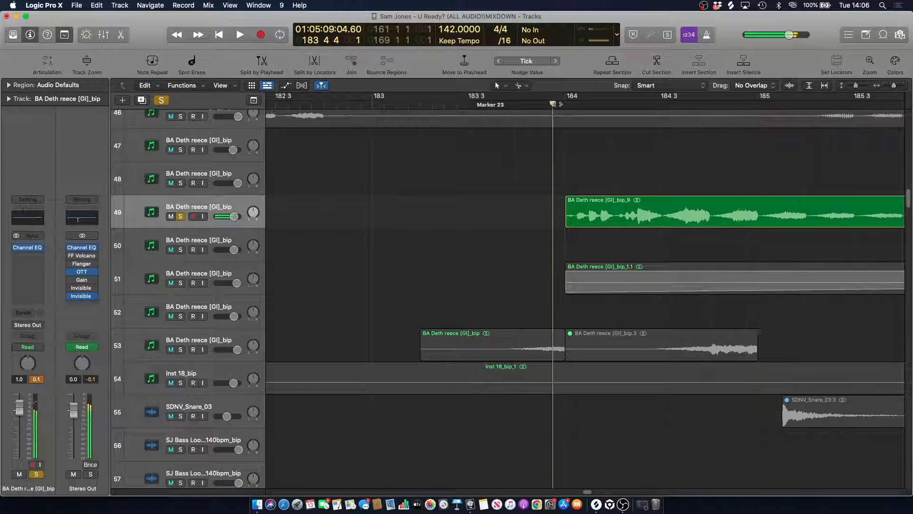
pyautogui.moveTo(896, 87); pyautogui.dragTo(892, 86)
pyautogui.press('space')
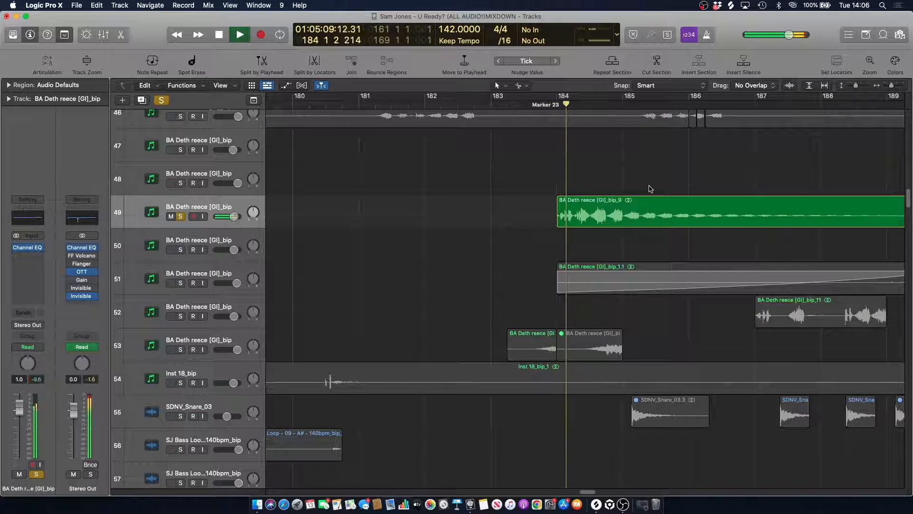
pyautogui.press('space')
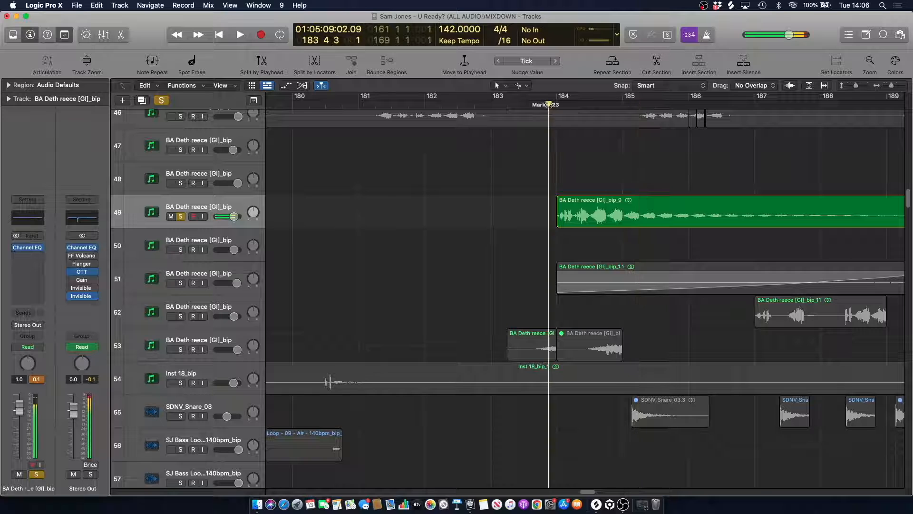
# - Clear the track 49 solo and play its bass in the full mix from just before bar 184
pyautogui.click(181, 216)
pyautogui.press('space')
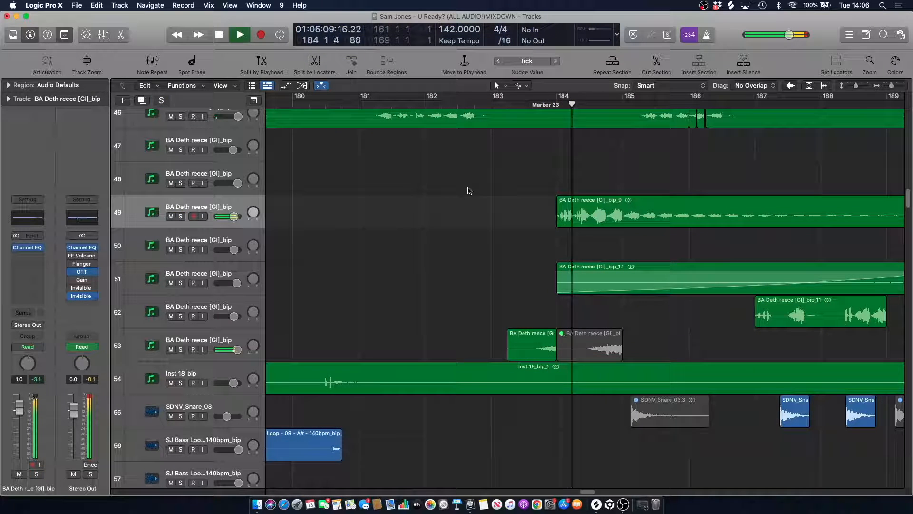
pyautogui.scroll(3, 713, 138)
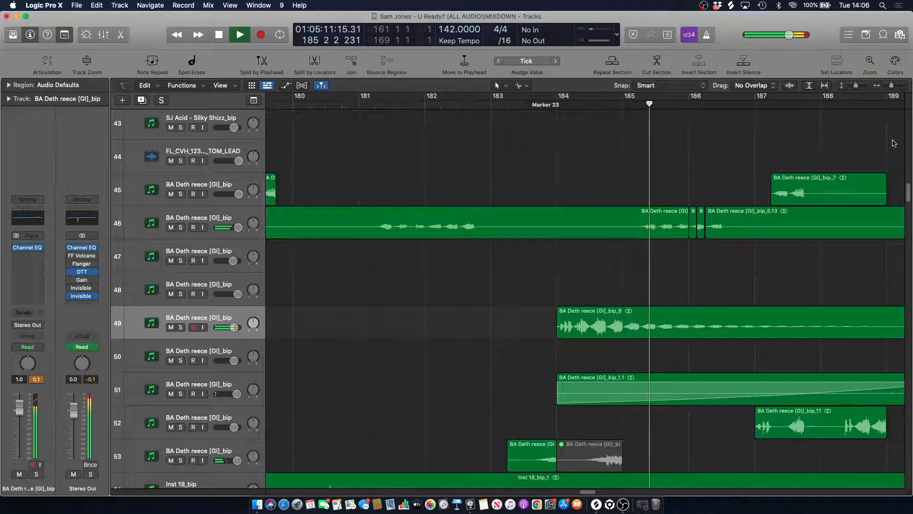
# - Solo the BA Deth reece bass on track 46, audition it from around bar 185, and clear its solo
pyautogui.moveTo(893, 85); pyautogui.dragTo(890, 85)
pyautogui.press('space')
pyautogui.click(642, 102)
pyautogui.click(182, 227)
pyautogui.press('space')
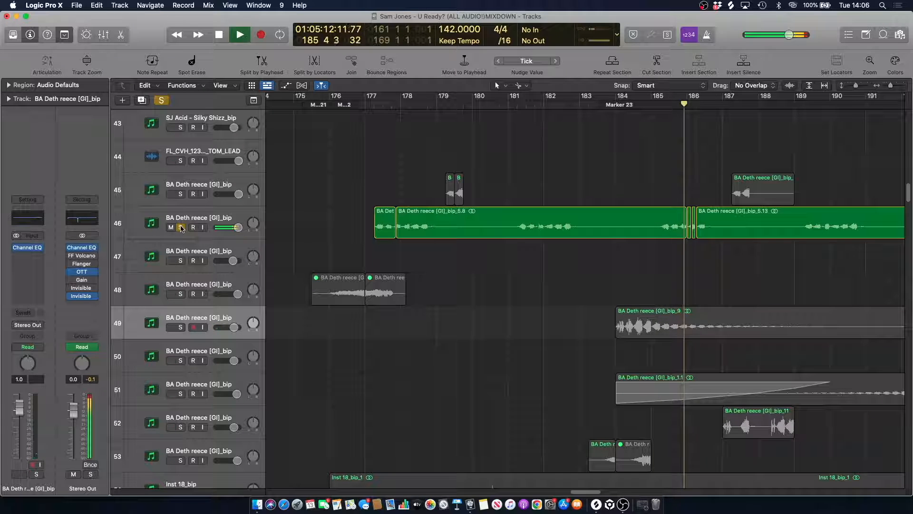
pyautogui.click(181, 227)
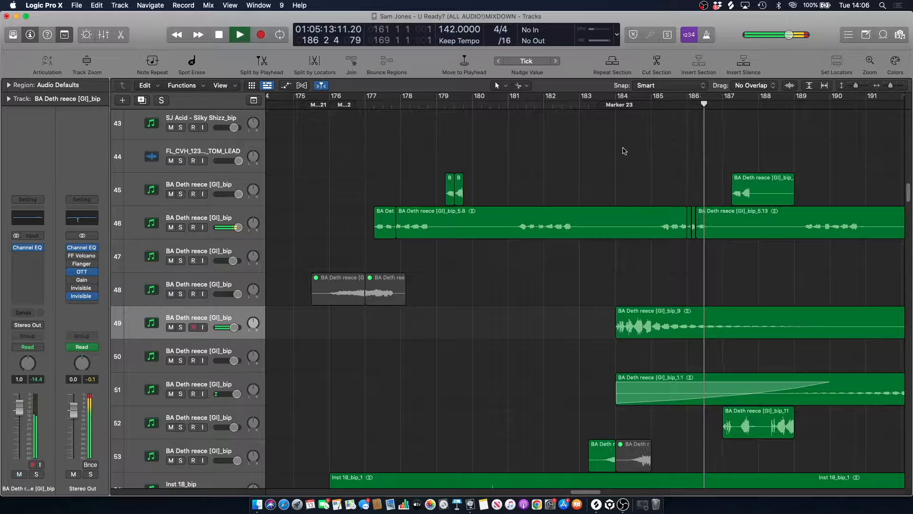
# - Solo the BA Deth reece basses on tracks 49 and 52 and audition them together around bar 187
pyautogui.scroll(3, 585, 152)
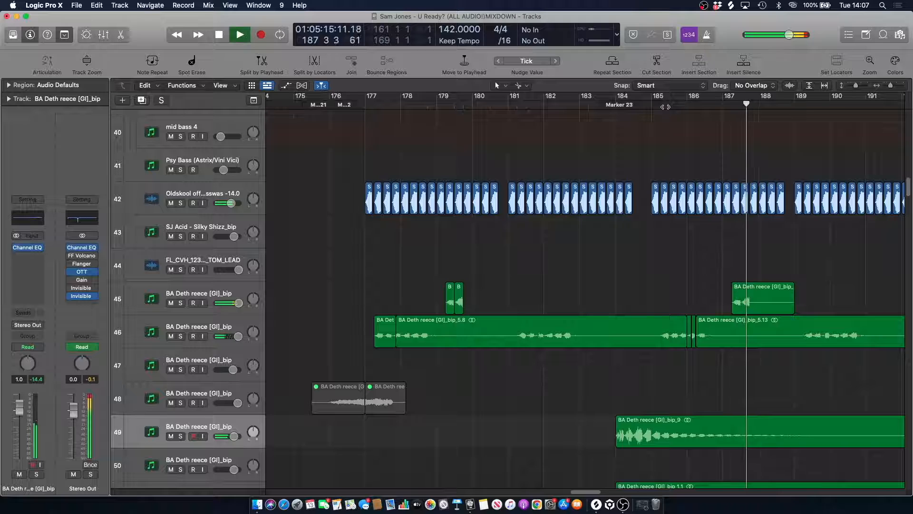
pyautogui.scroll(-5, 585, 295)
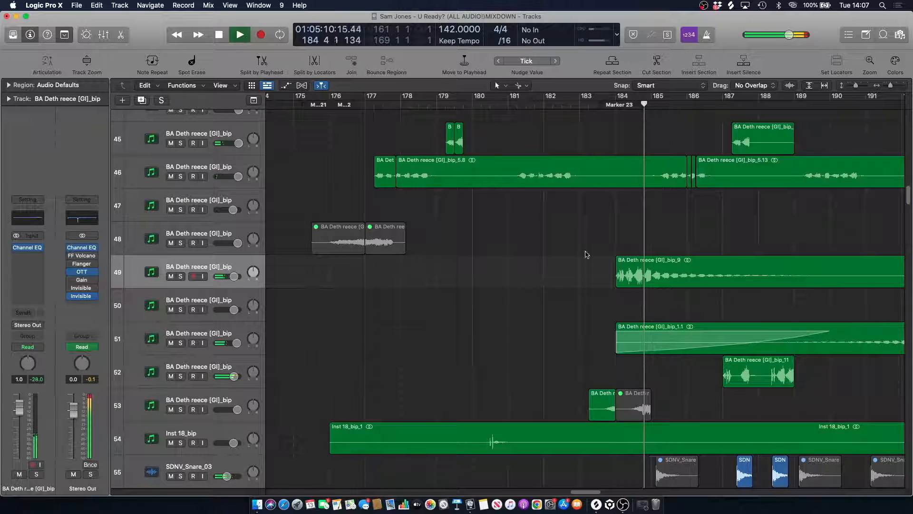
pyautogui.click(180, 277)
pyautogui.click(184, 377)
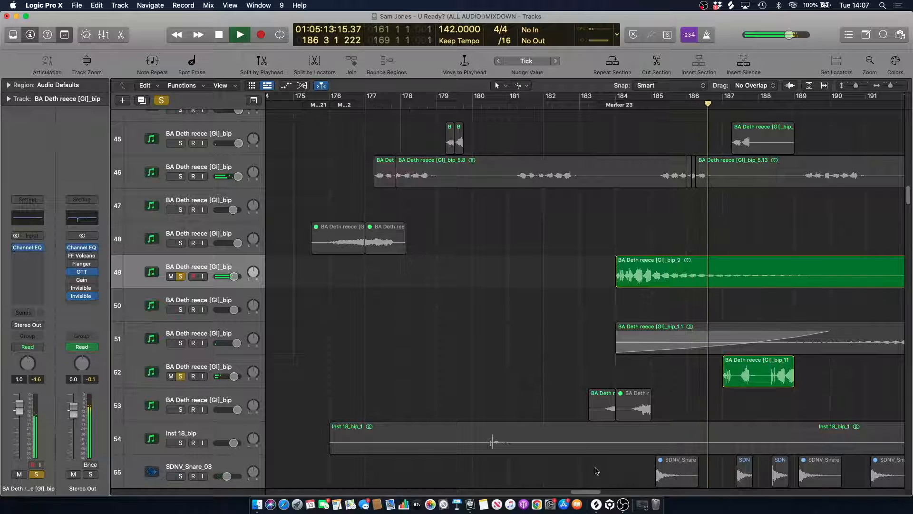
pyautogui.hscroll(5, 581, 241)
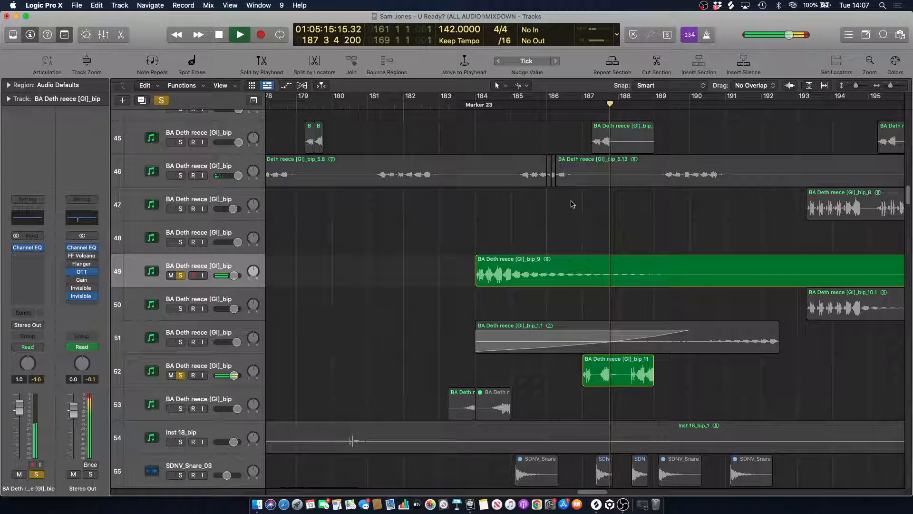
pyautogui.scroll(-1, 577, 204)
pyautogui.press('space')
pyautogui.click(579, 105)
pyautogui.press('space')
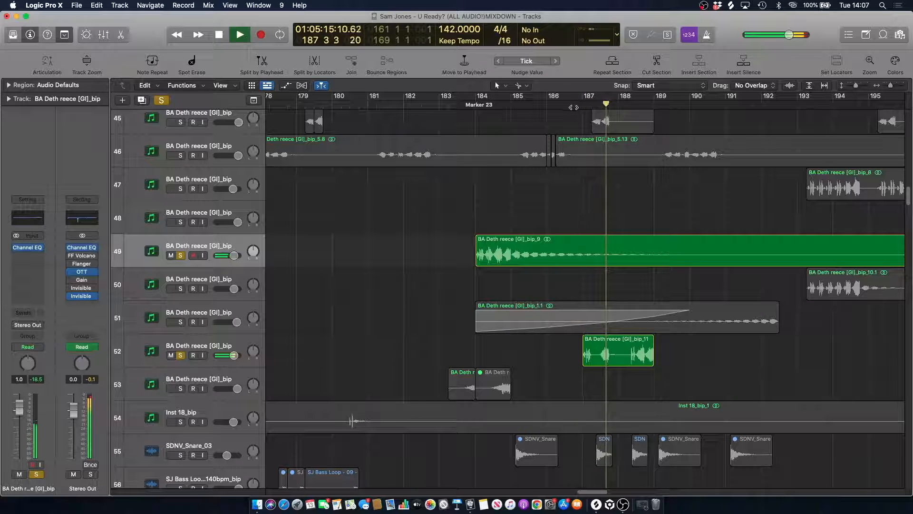
# - Add SDNV_Snare_03 on track 55 to the soloed basses and replay the combination from bar 187
pyautogui.click(182, 456)
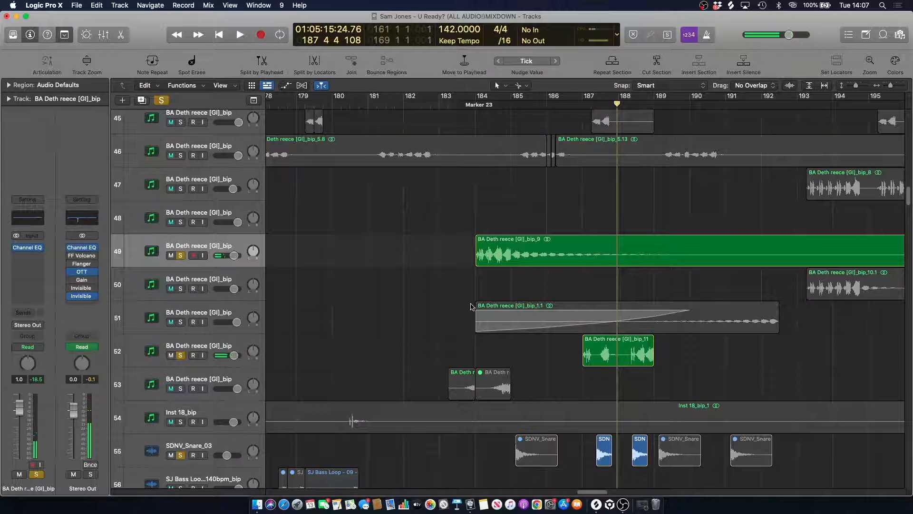
pyautogui.press('space')
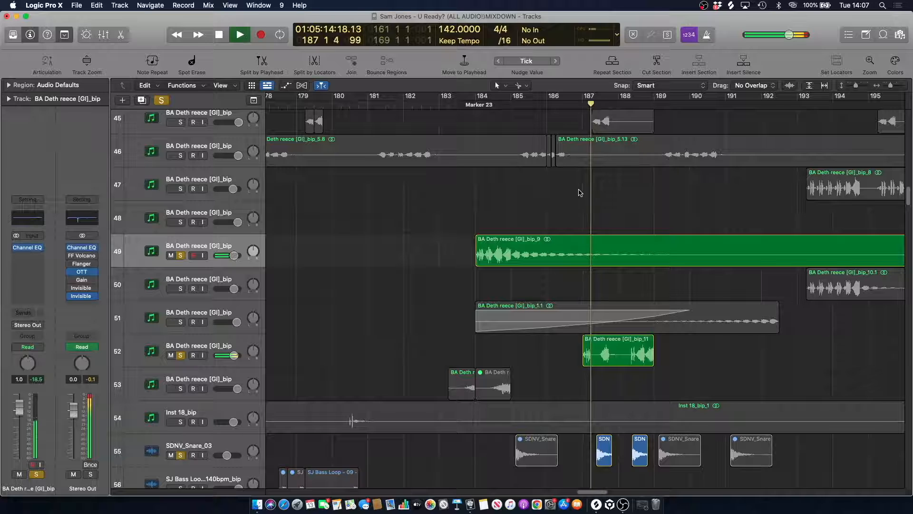
pyautogui.scroll(-4, 580, 192)
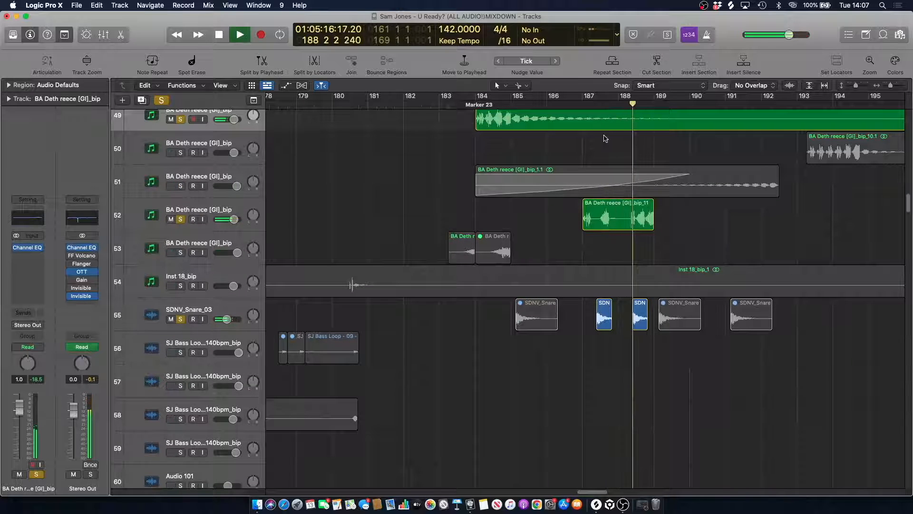
pyautogui.press('space')
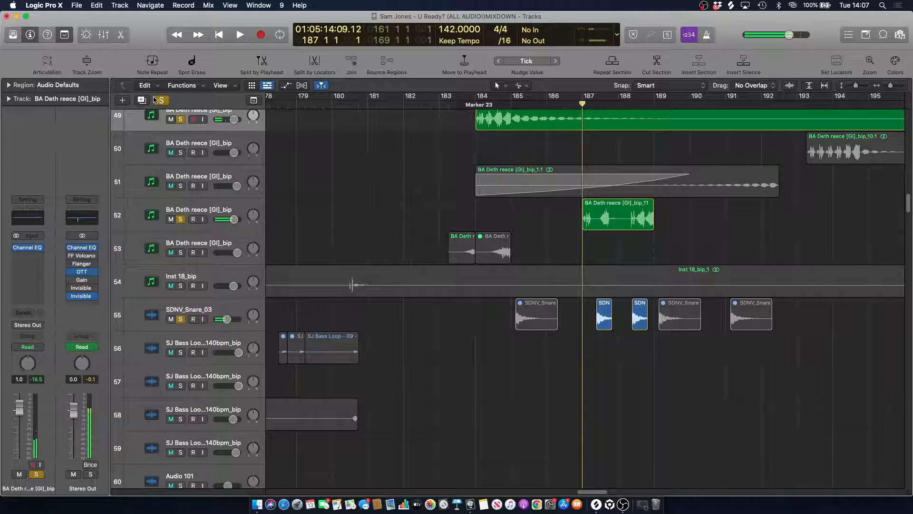
# - Clear all solos and play the full mix from bar 187 while examining the drum and riser tracks
pyautogui.click(155, 99)
pyautogui.press('space')
pyautogui.scroll(20, 525, 180)
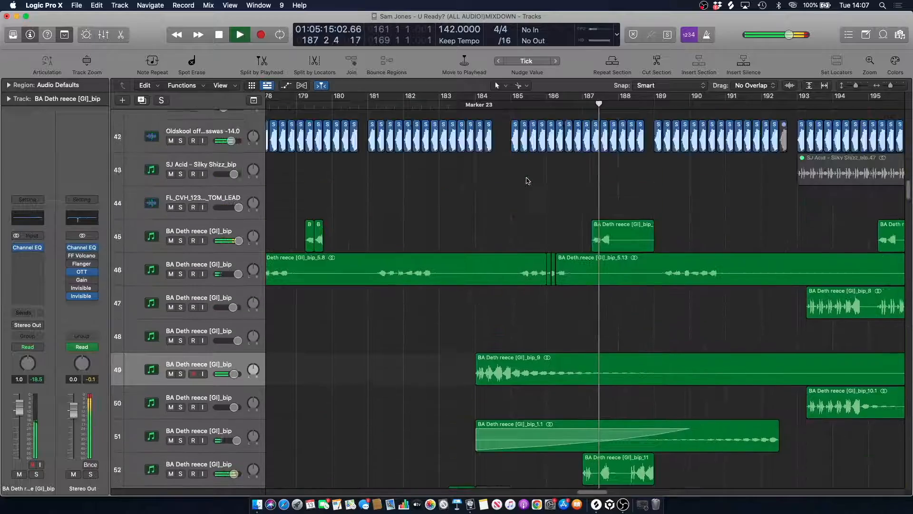
pyautogui.scroll(16, 532, 184)
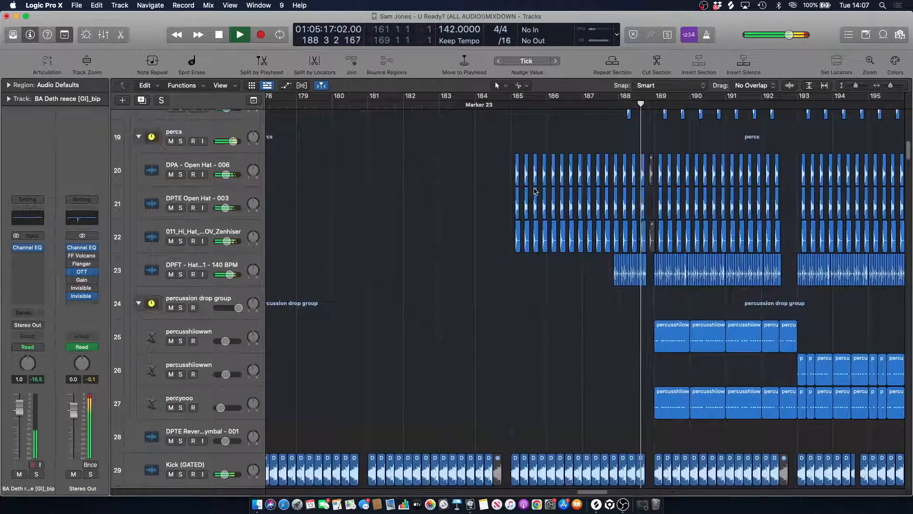
pyautogui.scroll(12, 627, 127)
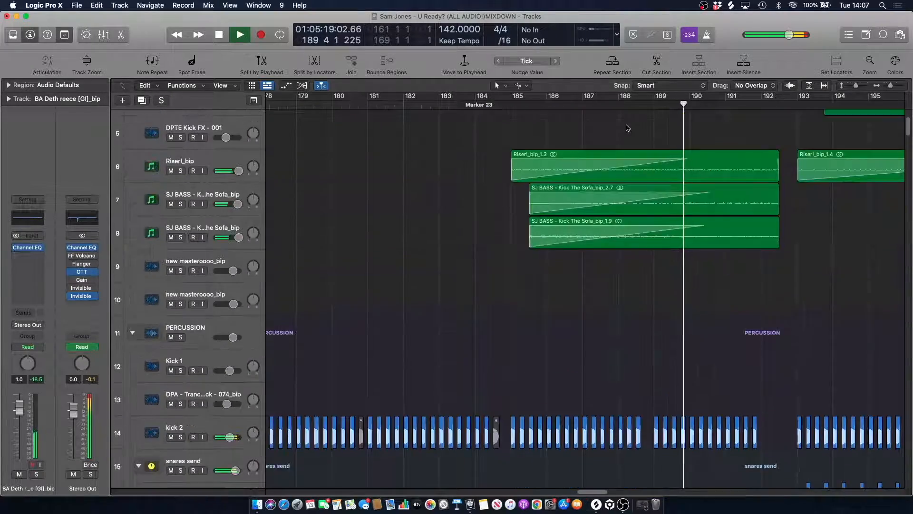
# - Play the mix from bar 188 while examining the percussion tracks, briefly toggling the percussion drop group's solo
pyautogui.click(628, 105)
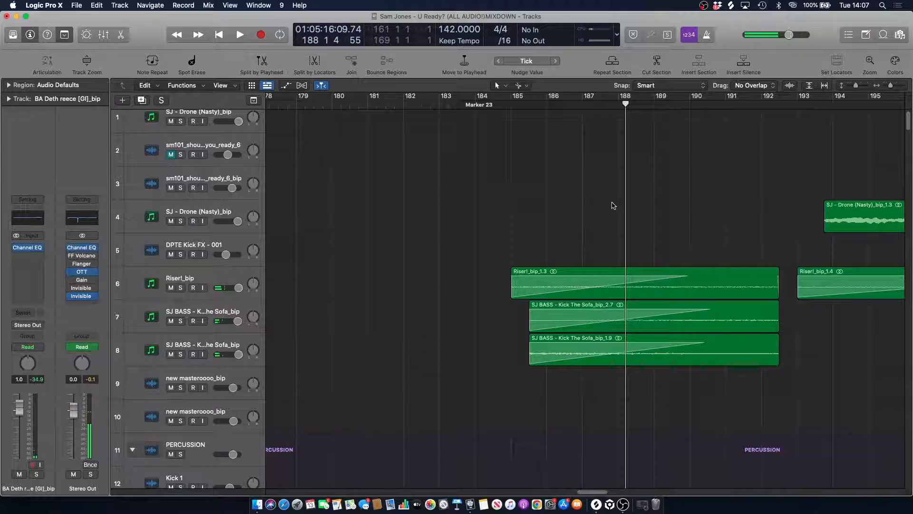
pyautogui.scroll(-15, 613, 206)
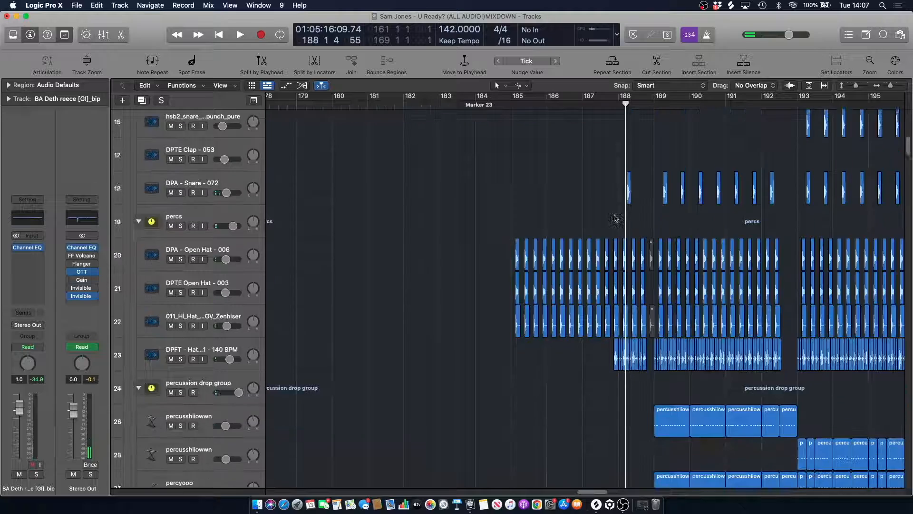
pyautogui.scroll(-5, 614, 218)
pyautogui.press('space')
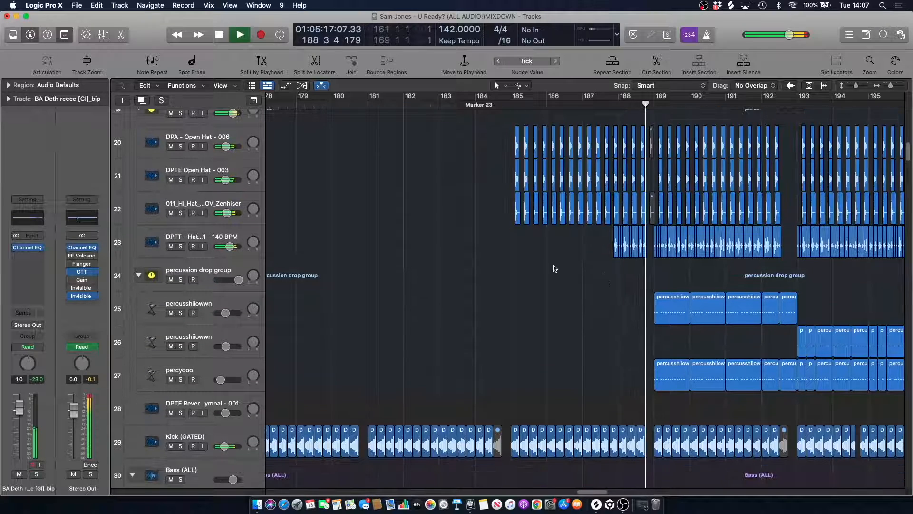
pyautogui.scroll(-3, 551, 264)
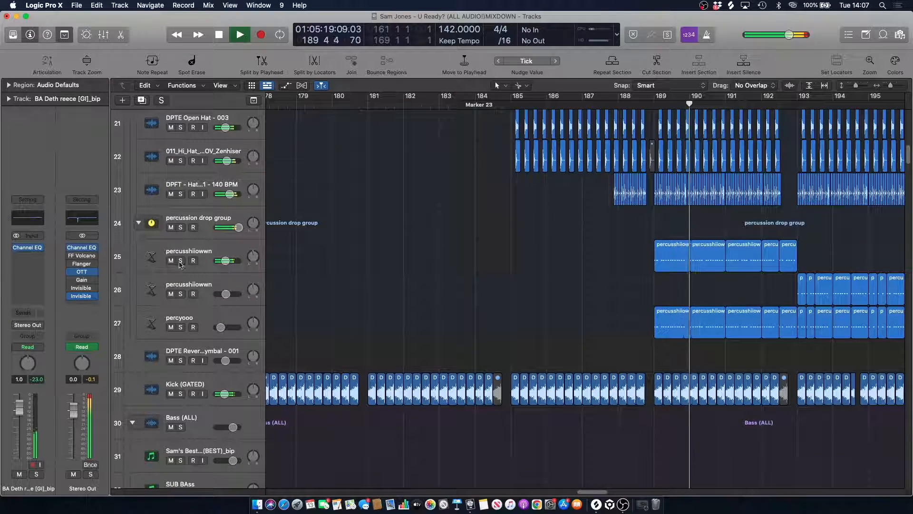
pyautogui.click(180, 228)
pyautogui.click(180, 228)
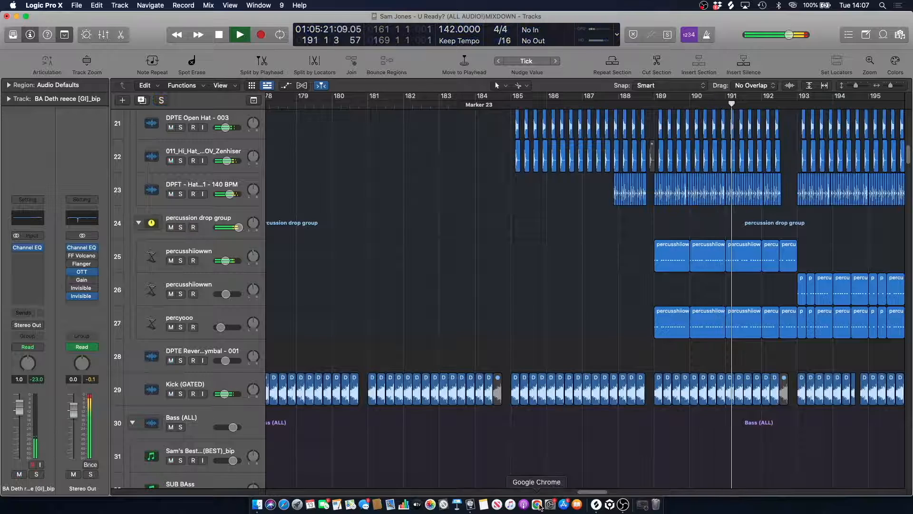
# - Play the mix into the section after bar 193 and examine the percussion, kick and BA Deth reece tracks there
pyautogui.hscroll(5, 617, 195)
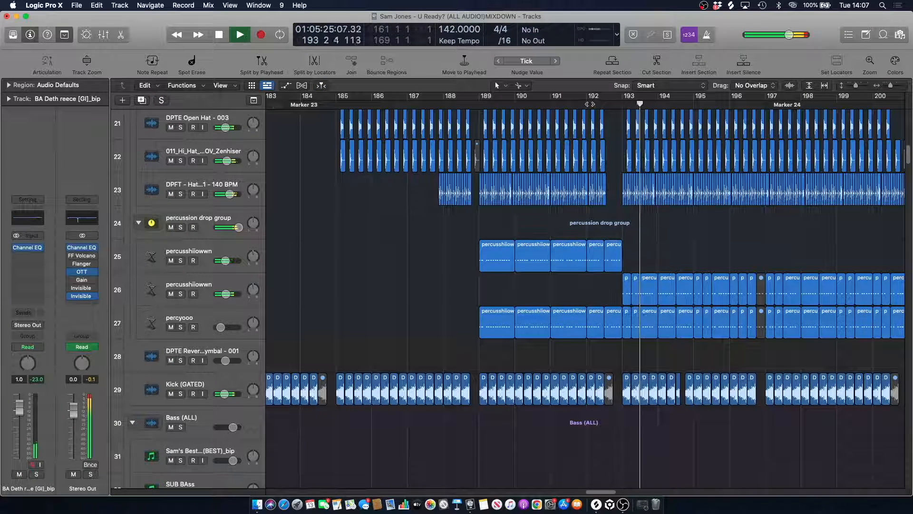
pyautogui.scroll(-3, 590, 100)
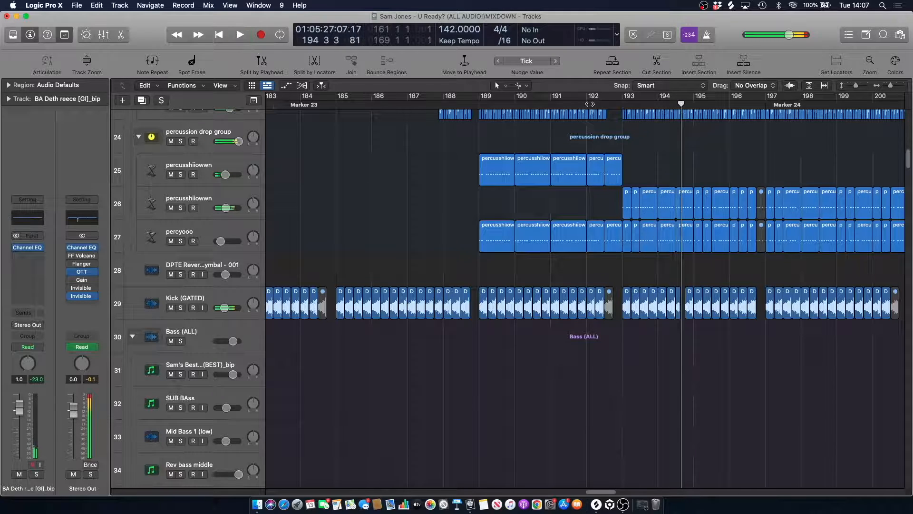
pyautogui.press('space')
pyautogui.scroll(-15, 613, 187)
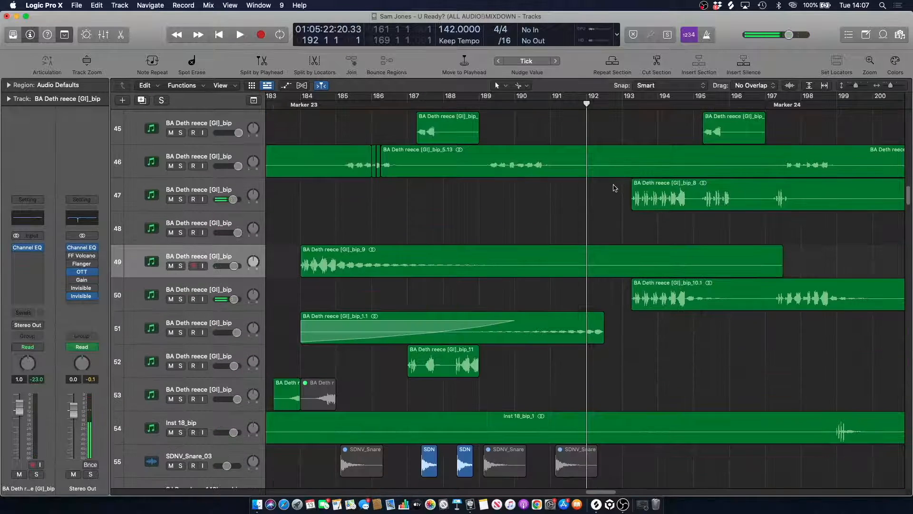
pyautogui.scroll(3, 610, 185)
pyautogui.scroll(-1, 637, 228)
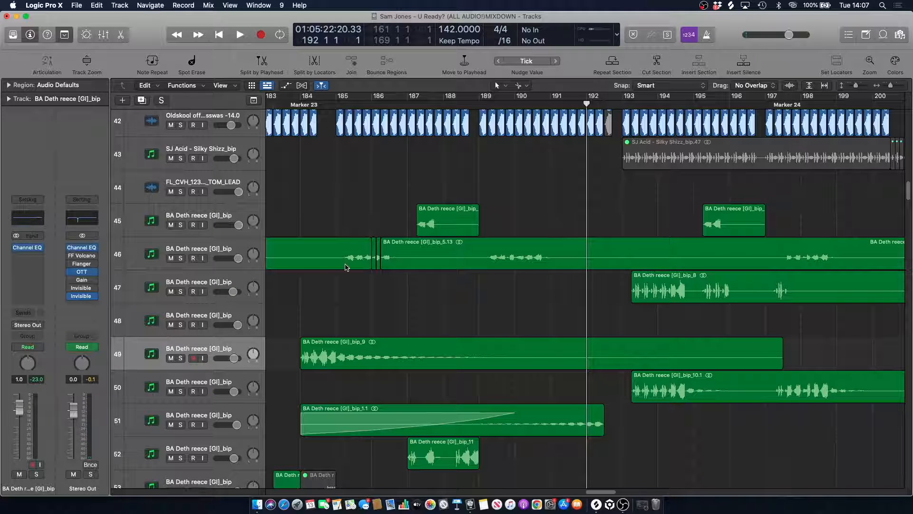
# - Solo the BA Deth reece basses on tracks 47 and 50 and audition them together from bar 192
pyautogui.click(180, 291)
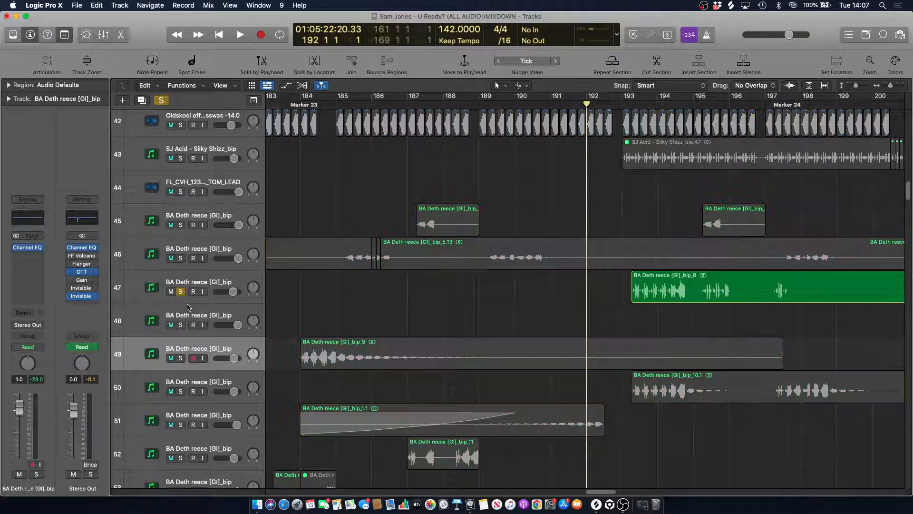
pyautogui.click(180, 392)
pyautogui.press('space')
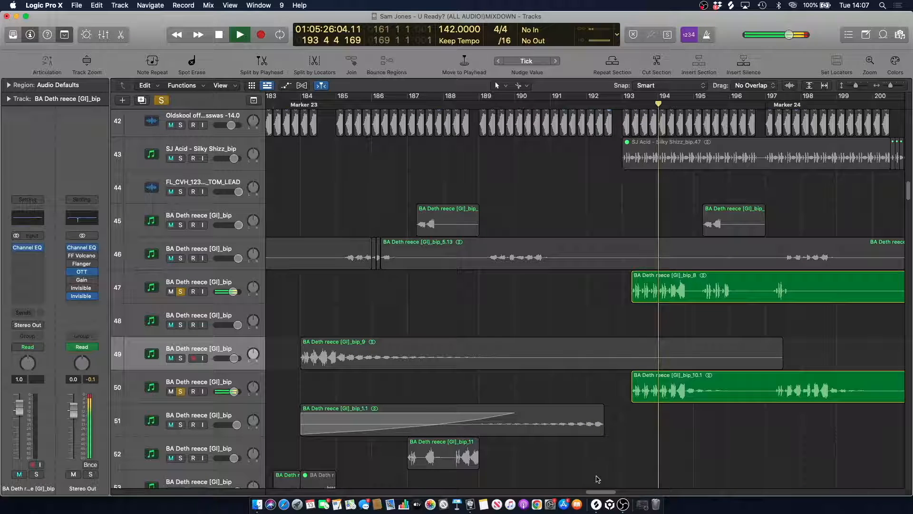
pyautogui.moveTo(600, 492); pyautogui.dragTo(610, 492)
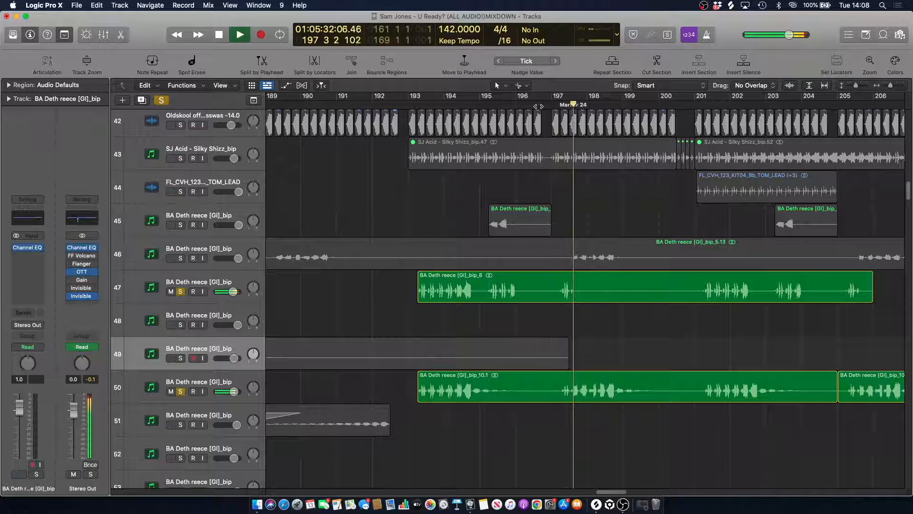
pyautogui.press('space')
# - Clear all solos and play the full mix around bar 193 to hear both basses in context
pyautogui.click(162, 100)
pyautogui.press('space')
pyautogui.scroll(3, 485, 198)
pyautogui.scroll(-3, 475, 224)
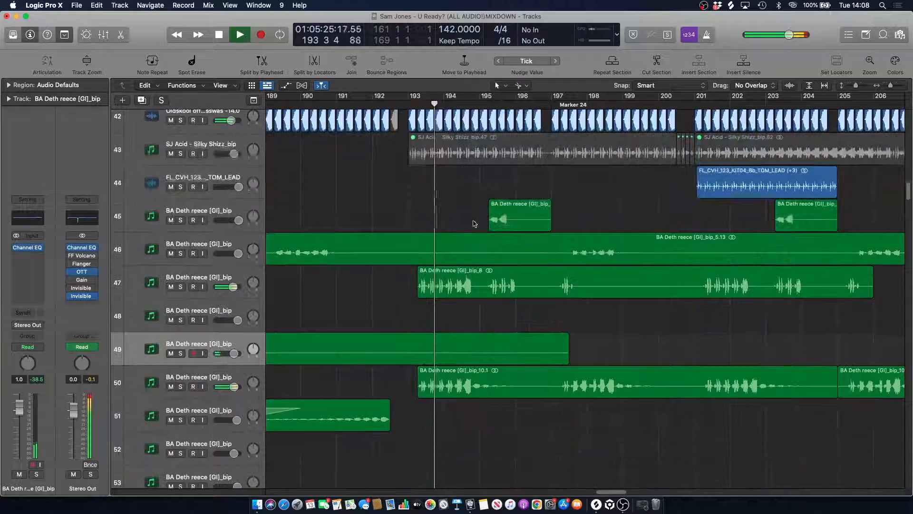
# - Solo the BA Deth reece basses on tracks 46, 47 and 50 and audition them together up to bar 197
pyautogui.click(180, 253)
pyautogui.click(181, 287)
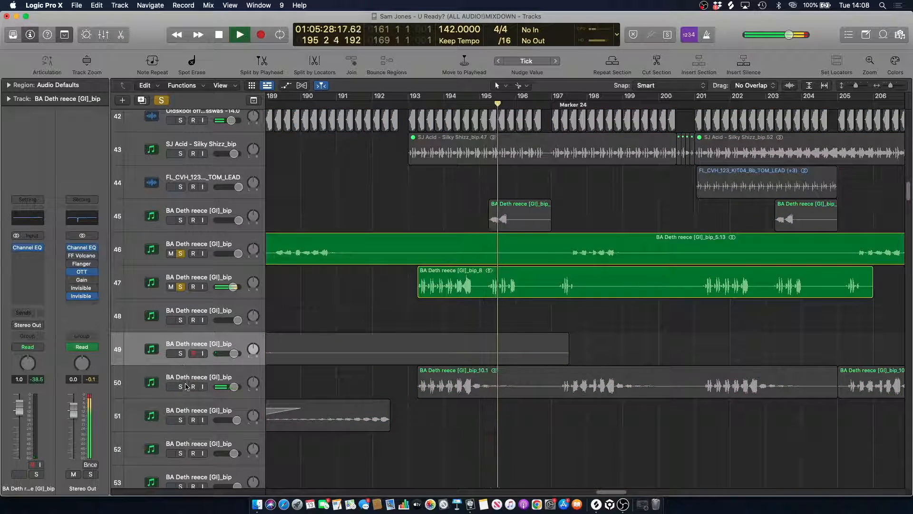
pyautogui.click(181, 387)
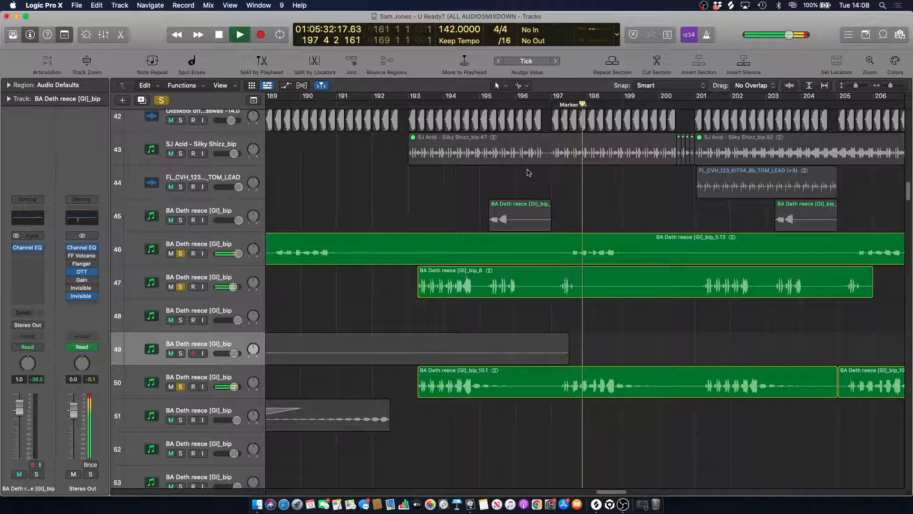
pyautogui.click(566, 105)
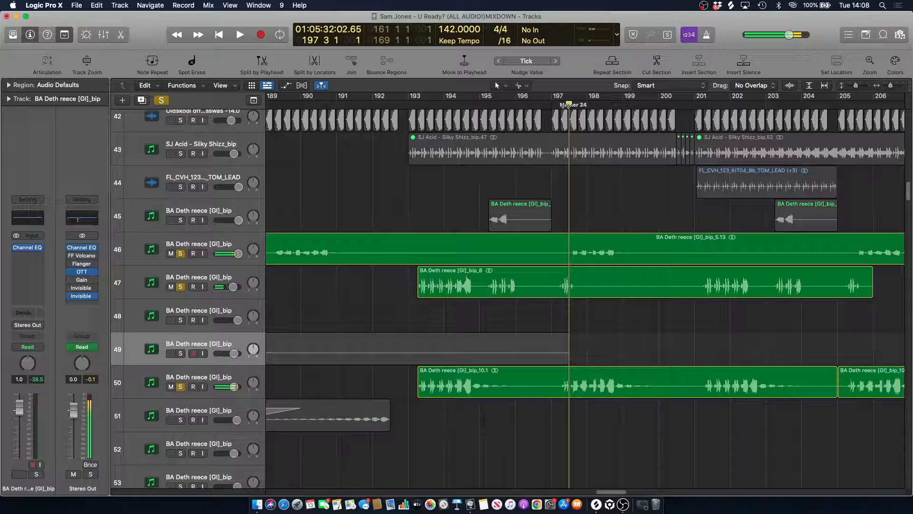
# - Clear all solos and play the full mix up to bar 200, examining the bass, percussion, drone and riser tracks
pyautogui.click(162, 100)
pyautogui.press('space')
pyautogui.scroll(5, 561, 138)
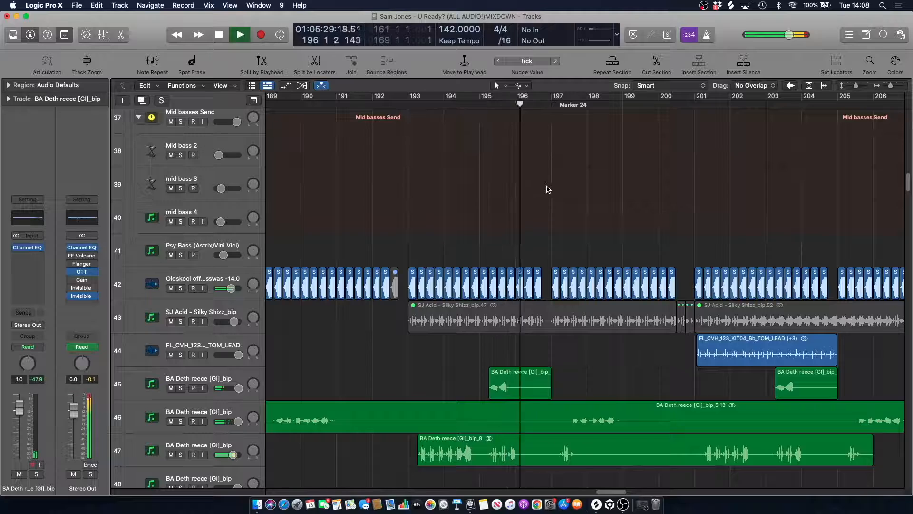
pyautogui.scroll(10, 542, 151)
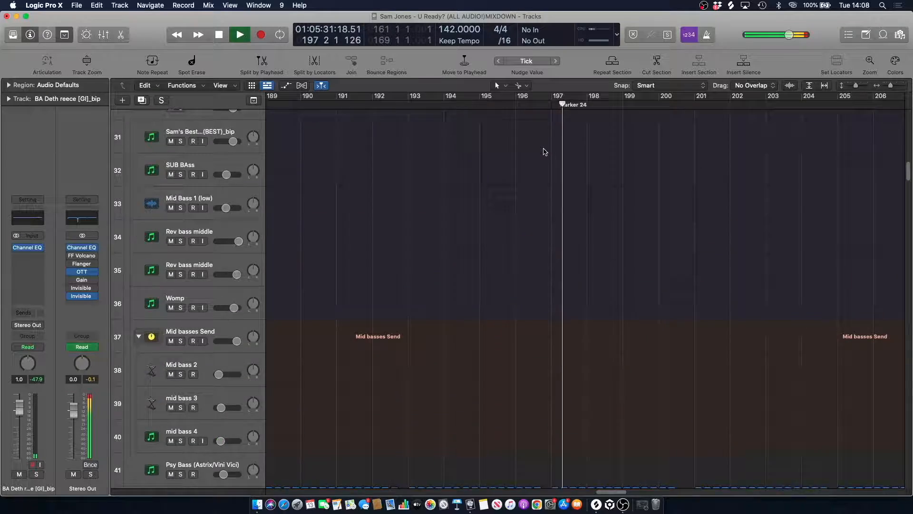
pyautogui.scroll(12, 546, 153)
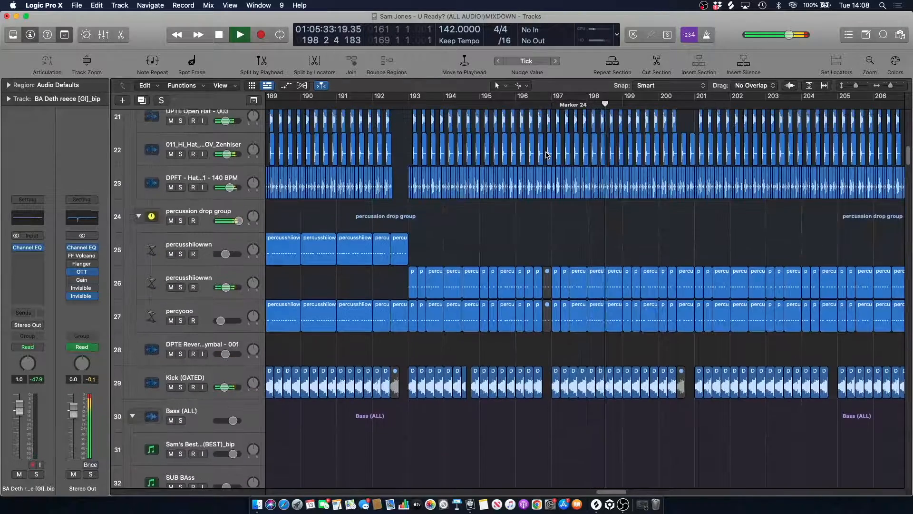
pyautogui.scroll(8, 547, 156)
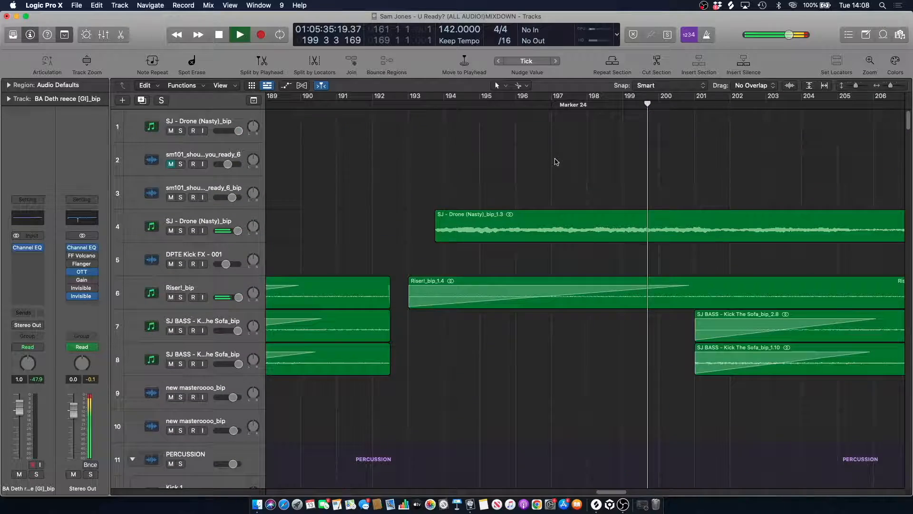
pyautogui.scroll(-8, 561, 164)
pyautogui.scroll(-2, 611, 198)
pyautogui.press('space')
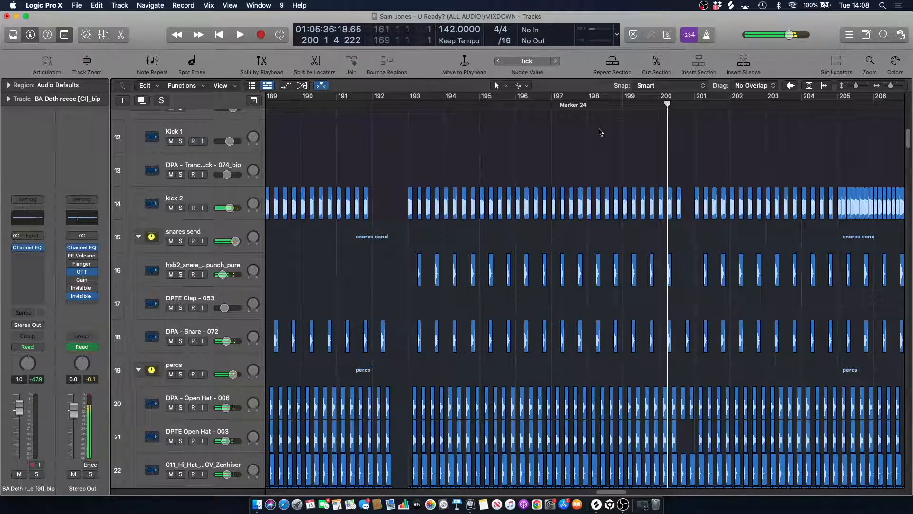
# - Play the mix on from bar 200 while examining the drum, tom lead and BA Deth reece tracks
pyautogui.press('space')
pyautogui.scroll(-9, 599, 133)
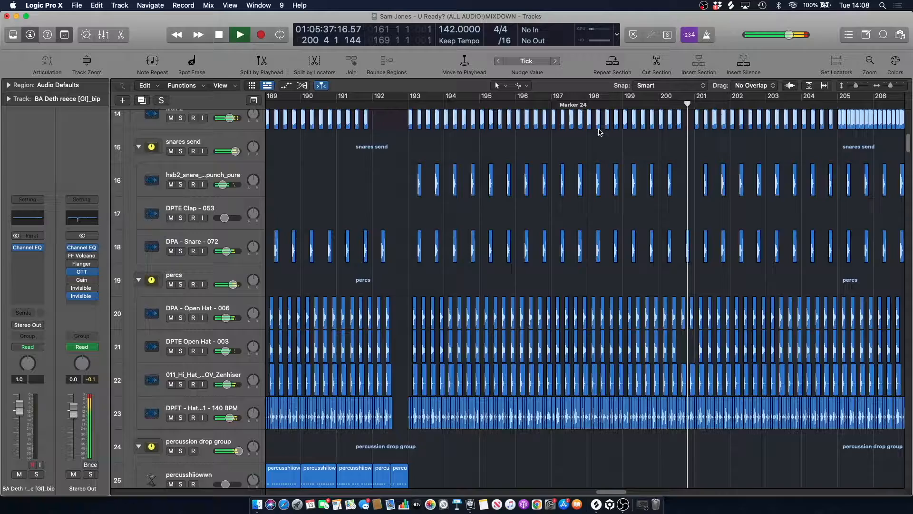
pyautogui.scroll(-20, 599, 133)
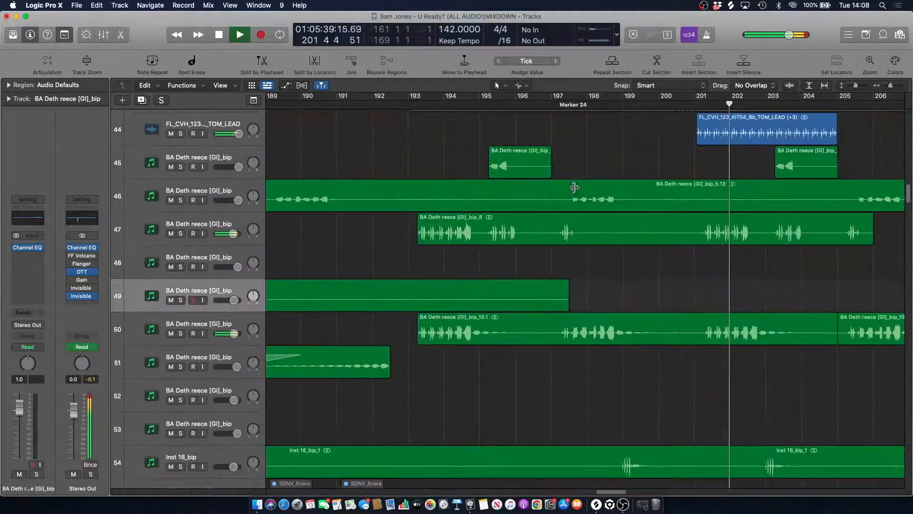
pyautogui.scroll(6, 584, 184)
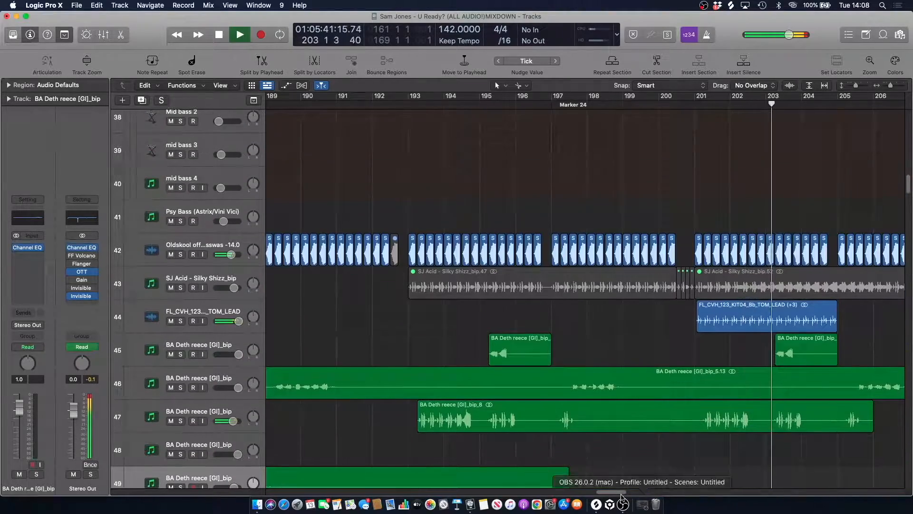
pyautogui.moveTo(611, 493); pyautogui.dragTo(623, 492)
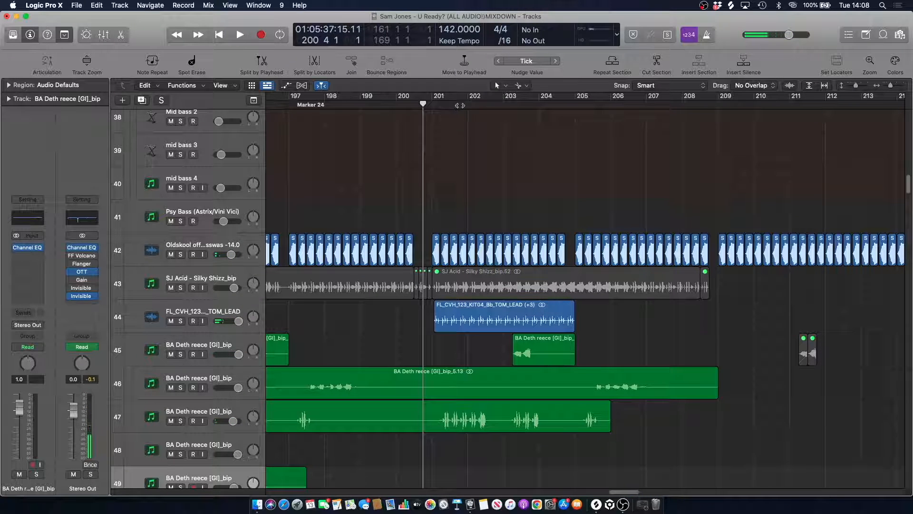
# - Replay the mix from bar 200 and examine the tom lead, BA Deth reece and Inst 18 parts up to bar 210
pyautogui.press('space')
pyautogui.scroll(-5, 498, 179)
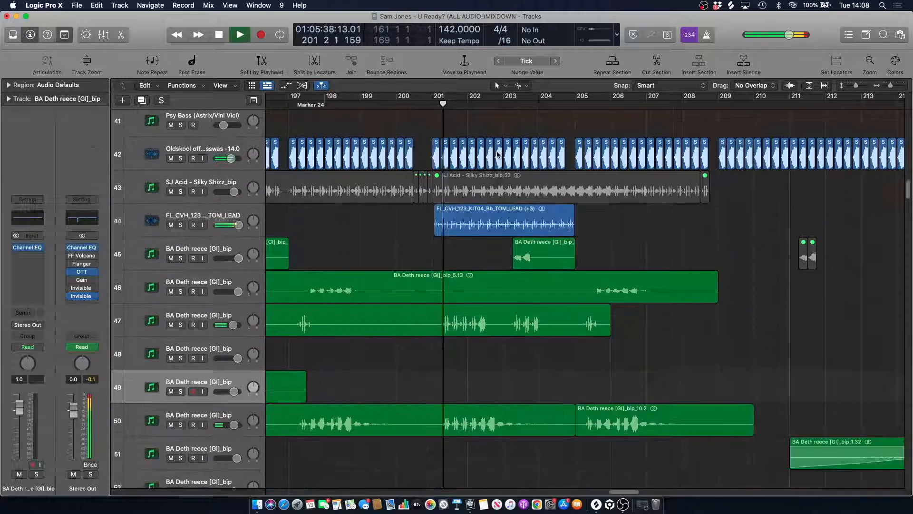
pyautogui.scroll(-1, 498, 179)
pyautogui.scroll(-1, 498, 179)
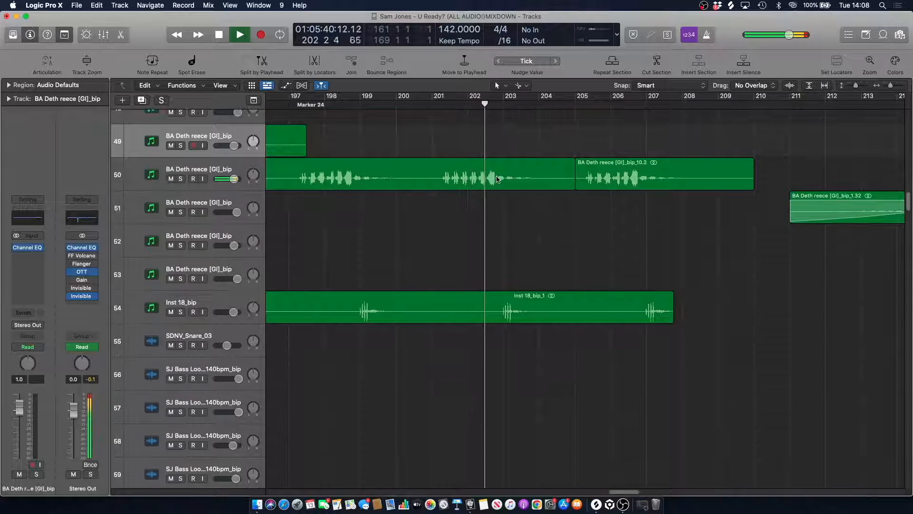
pyautogui.scroll(4, 513, 153)
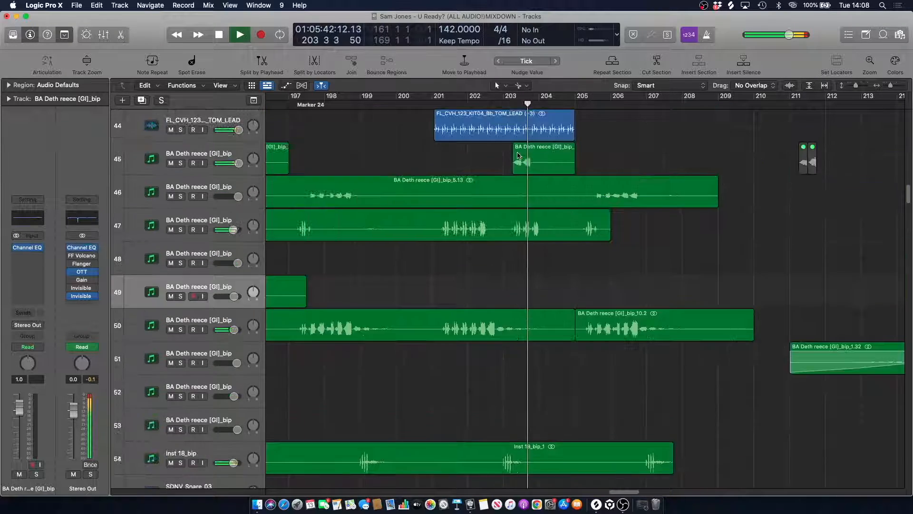
pyautogui.scroll(-2, 518, 199)
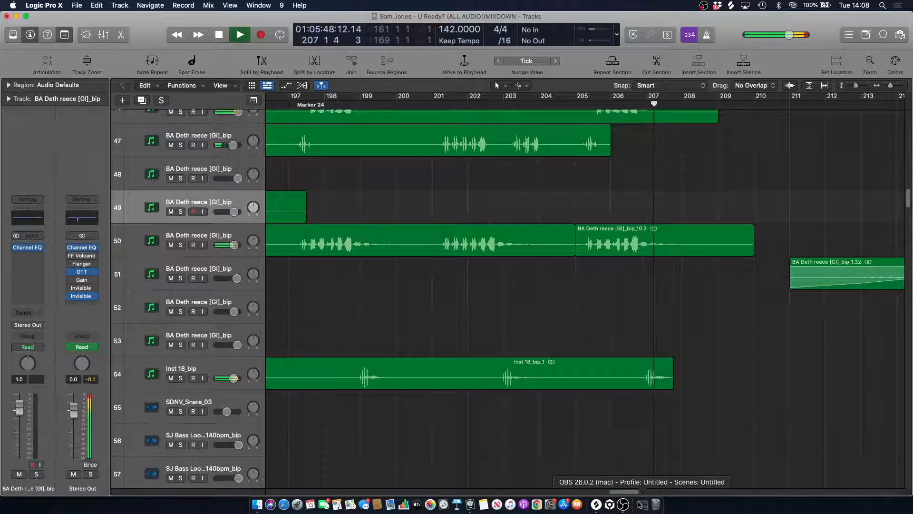
pyautogui.scroll(2, 527, 292)
pyautogui.scroll(6, 490, 185)
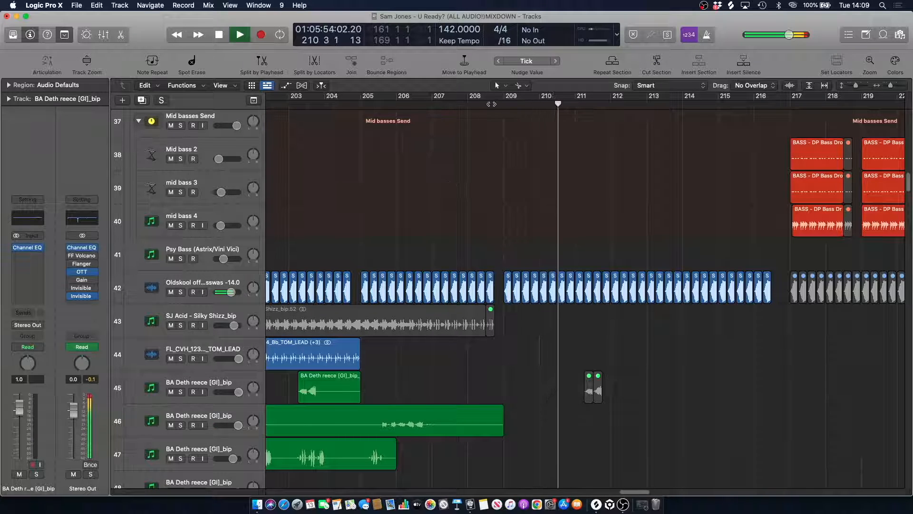
# - Play the mix from bar 208 into the next section and examine the kick, snare and hat tracks there
pyautogui.press('space')
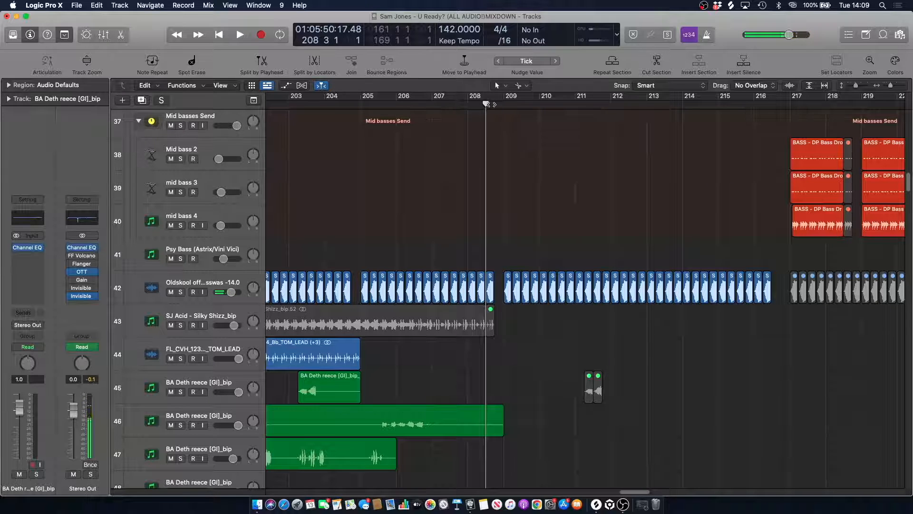
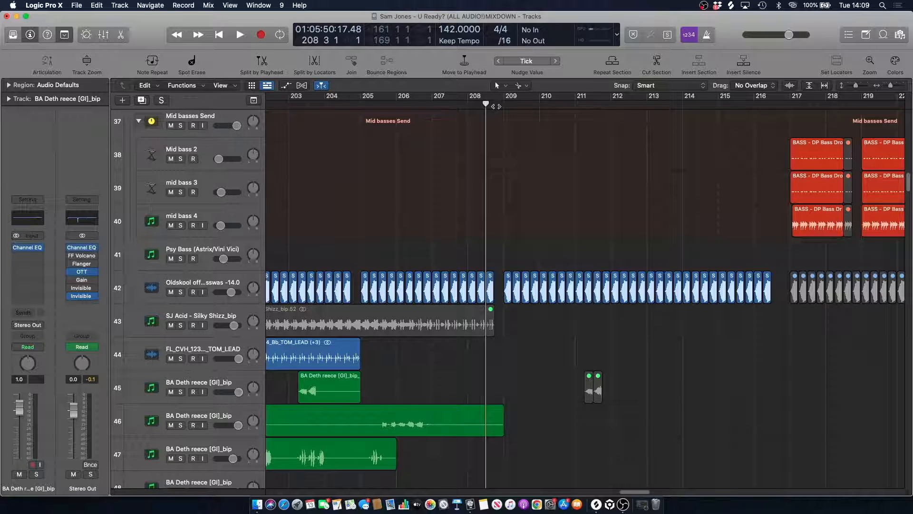
pyautogui.click(784, 108)
pyautogui.press('space')
pyautogui.scroll(2, 500, 145)
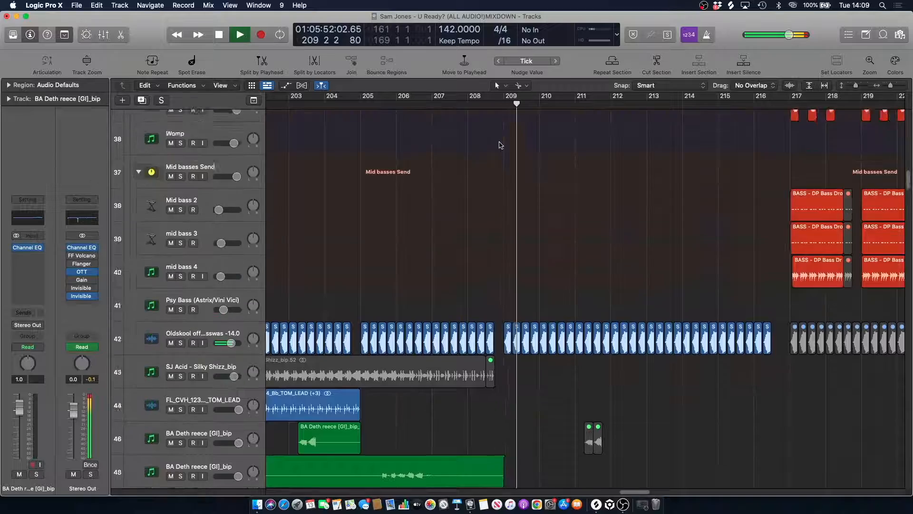
pyautogui.scroll(15, 500, 145)
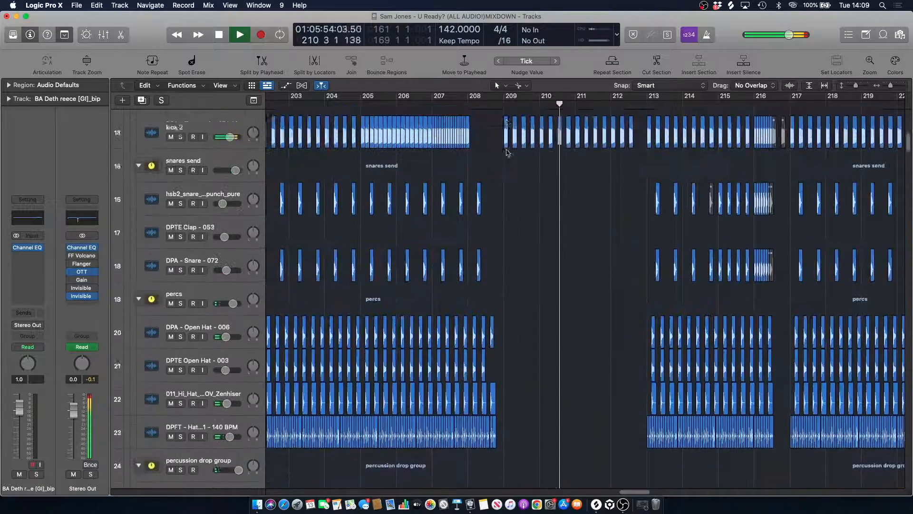
pyautogui.scroll(5, 507, 153)
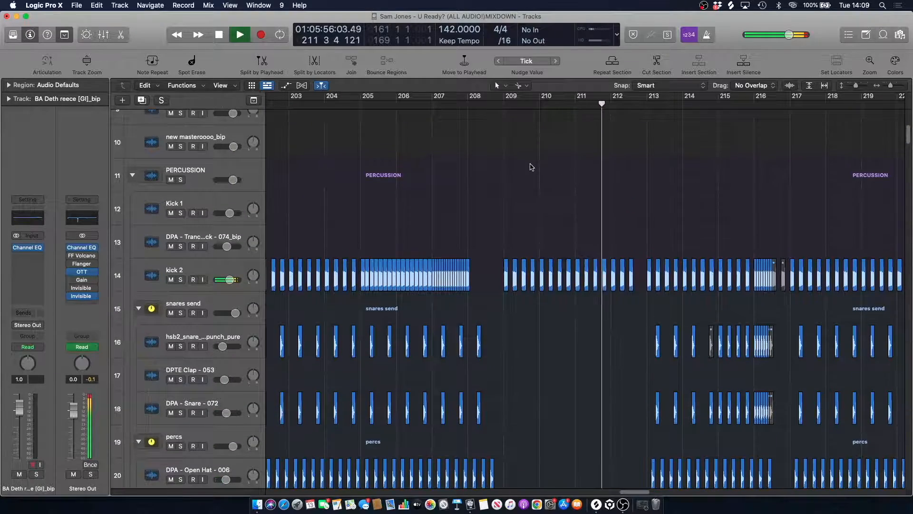
# - Follow playback from bar 212 to bar 217 while examining the bass, vocal, pluck and TechStab tracks
pyautogui.scroll(-15, 531, 167)
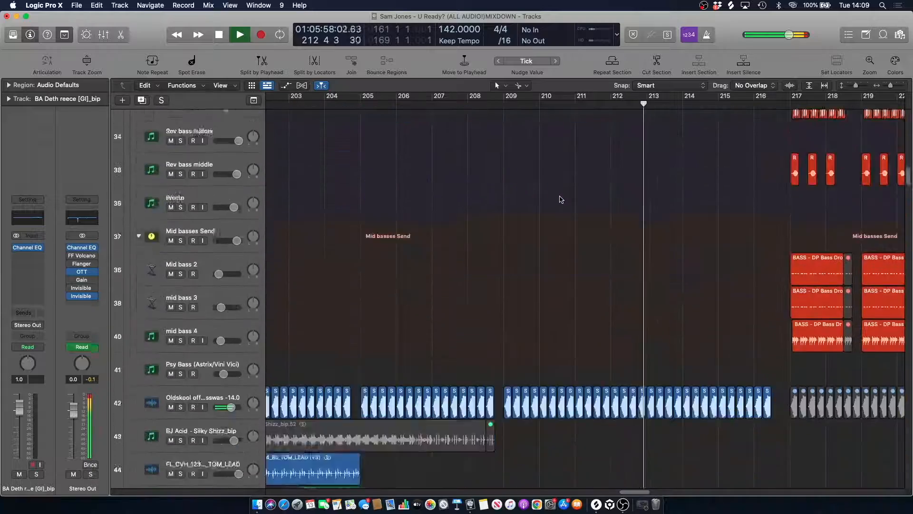
pyautogui.scroll(-20, 561, 199)
pyautogui.scroll(-10, 562, 199)
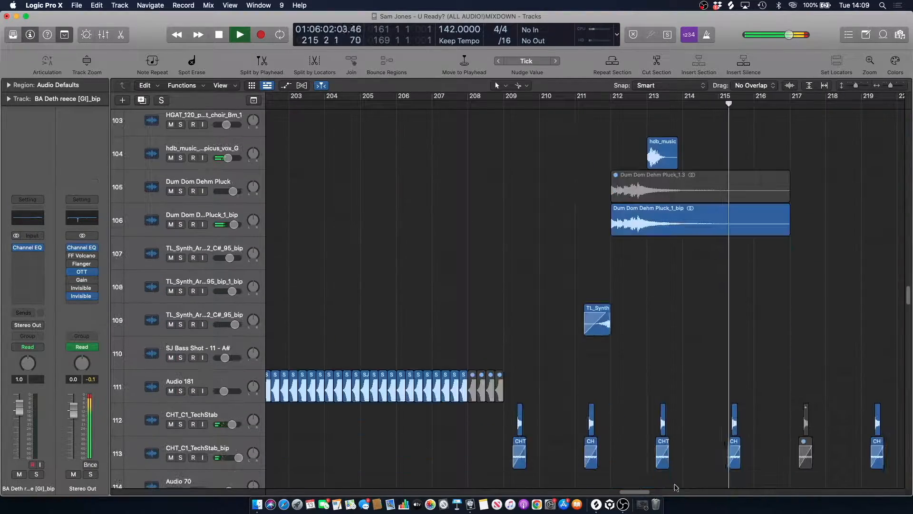
pyautogui.hscroll(8, 657, 381)
pyautogui.scroll(7, 585, 247)
pyautogui.scroll(15, 578, 255)
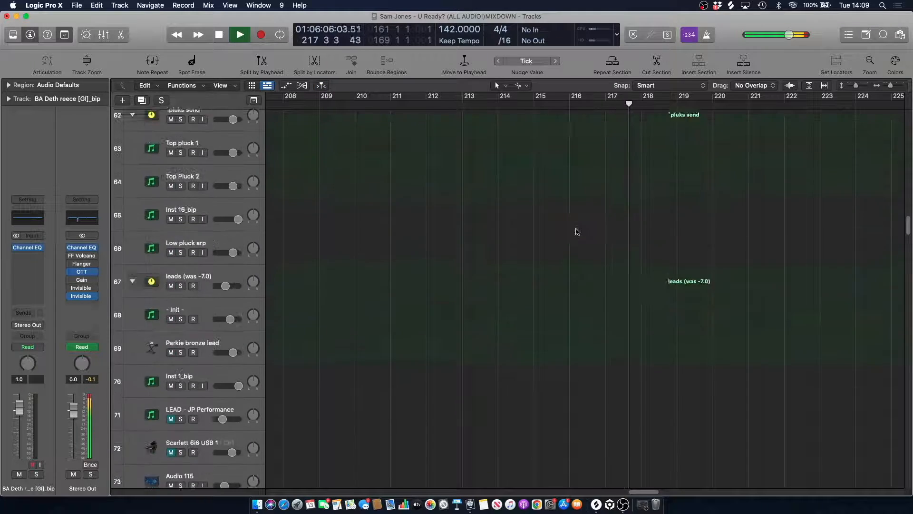
pyautogui.scroll(5, 576, 230)
# - Play the bass drop from the end of bar 216, briefly soloing the Bass (ALL) stack
pyautogui.press('space')
pyautogui.click(594, 103)
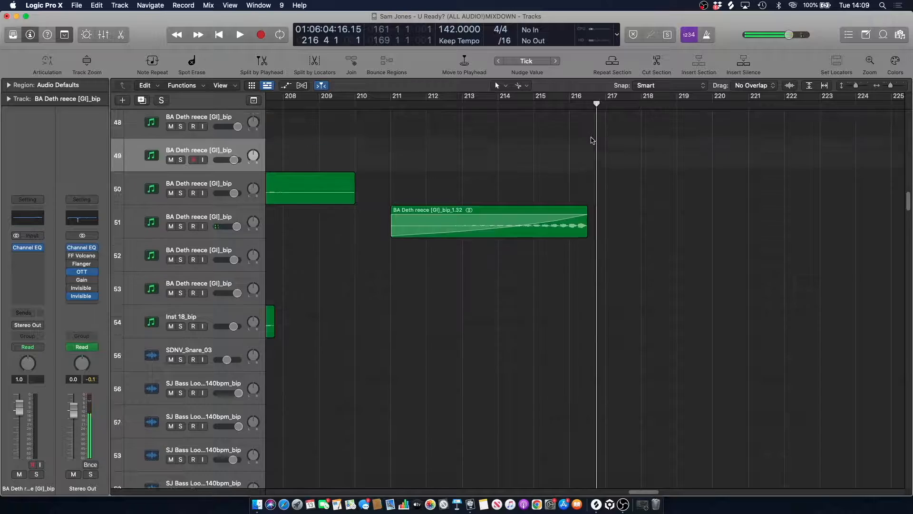
pyautogui.scroll(8, 541, 293)
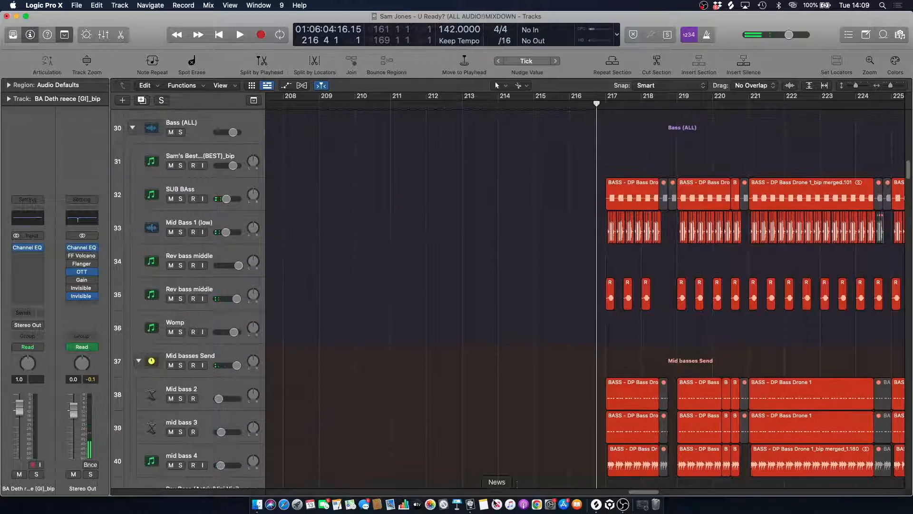
pyautogui.press('space')
pyautogui.moveTo(650, 492); pyautogui.dragTo(660, 492)
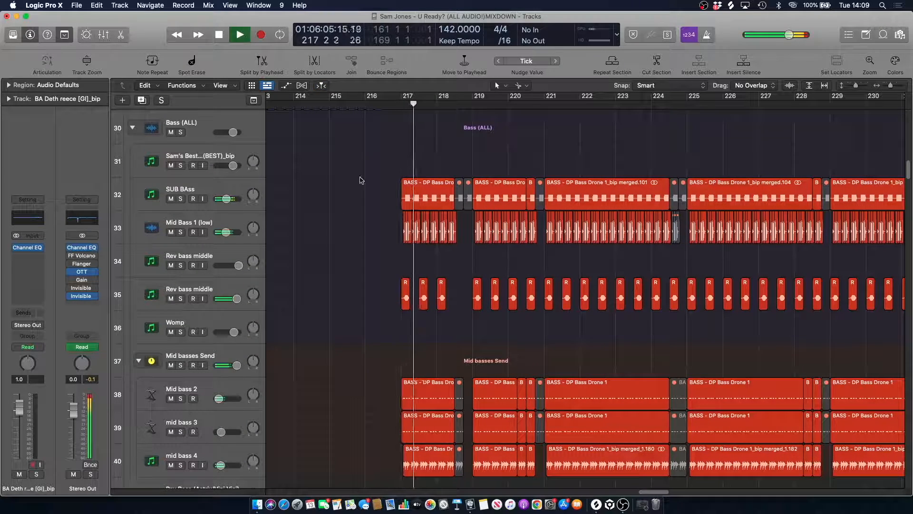
pyautogui.click(181, 132)
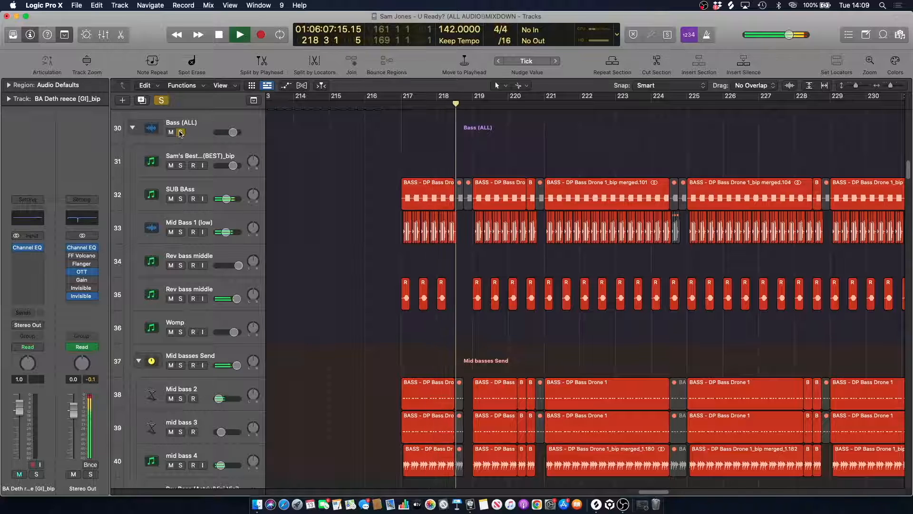
pyautogui.click(181, 132)
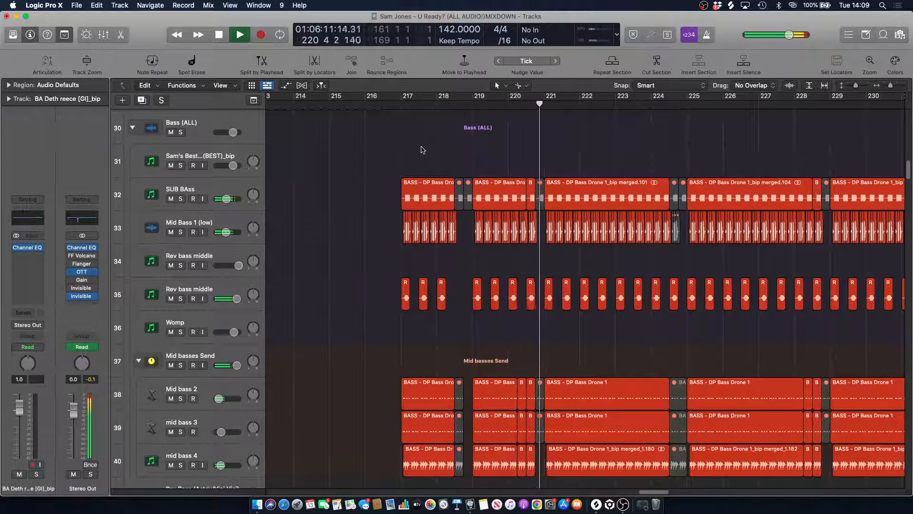
# - Audition the drop past bar 223, replaying from bar 224 while examining the hat, snare and kick 2 tracks
pyautogui.scroll(1, 421, 150)
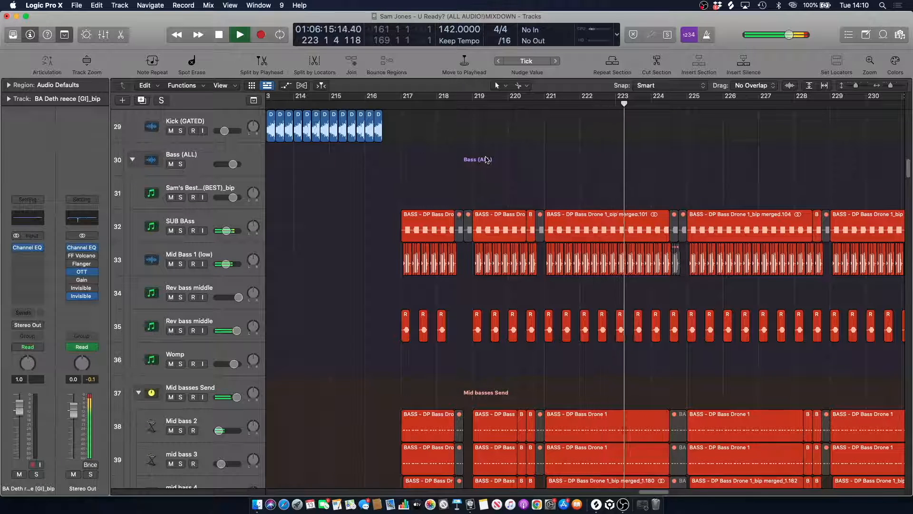
pyautogui.moveTo(655, 493); pyautogui.dragTo(663, 494)
pyautogui.scroll(10, 525, 168)
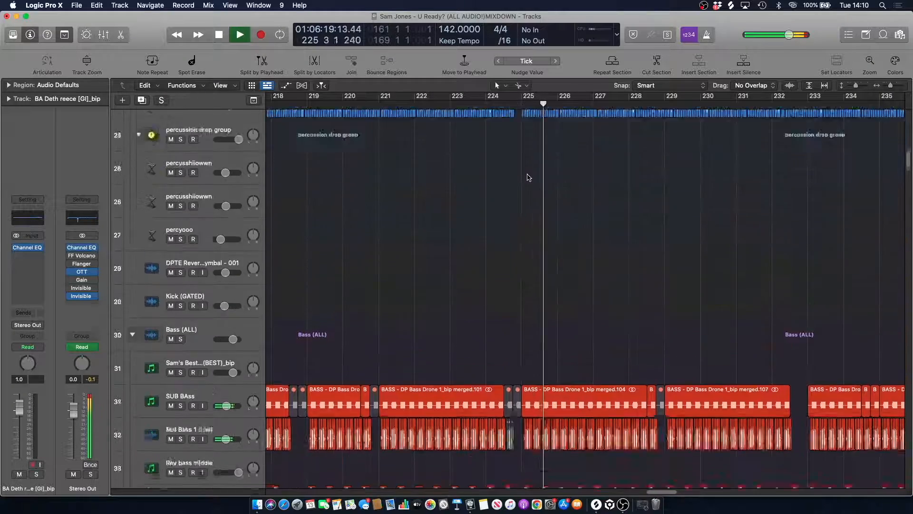
pyautogui.press('space')
pyautogui.click(495, 108)
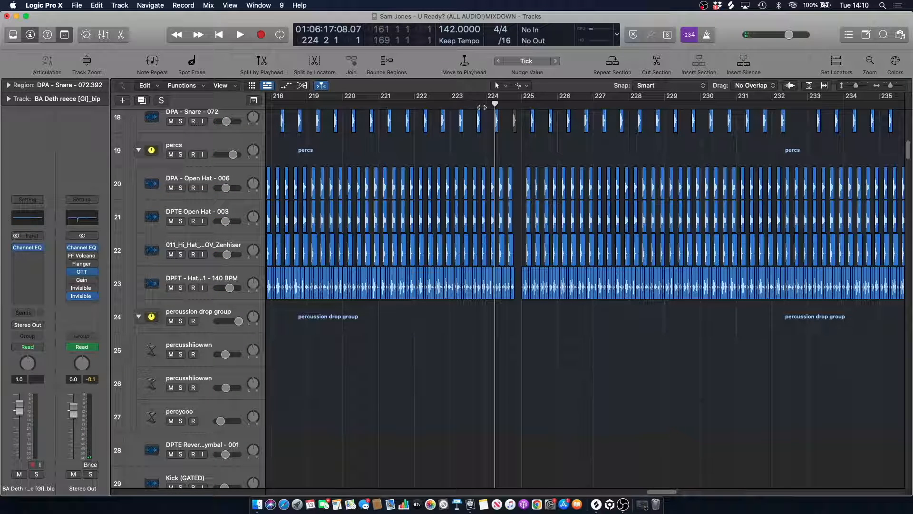
pyautogui.press('space')
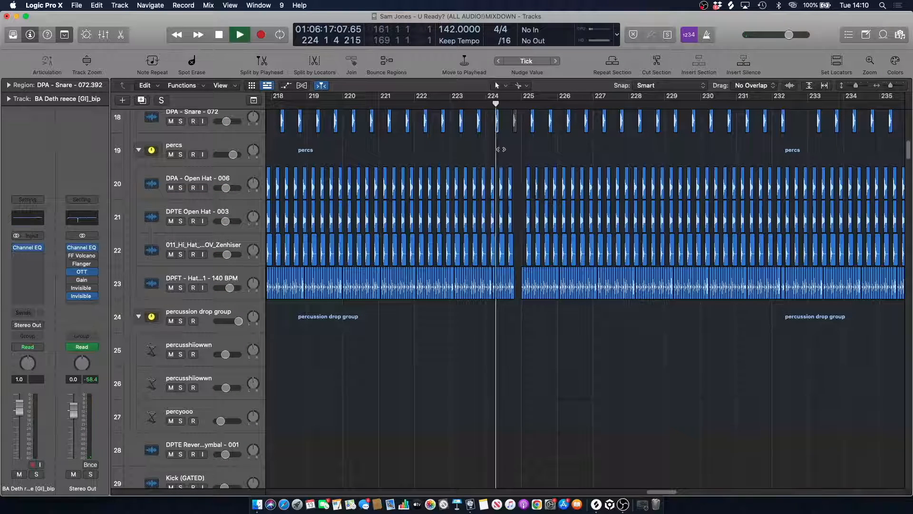
pyautogui.scroll(5, 512, 141)
pyautogui.scroll(8, 512, 141)
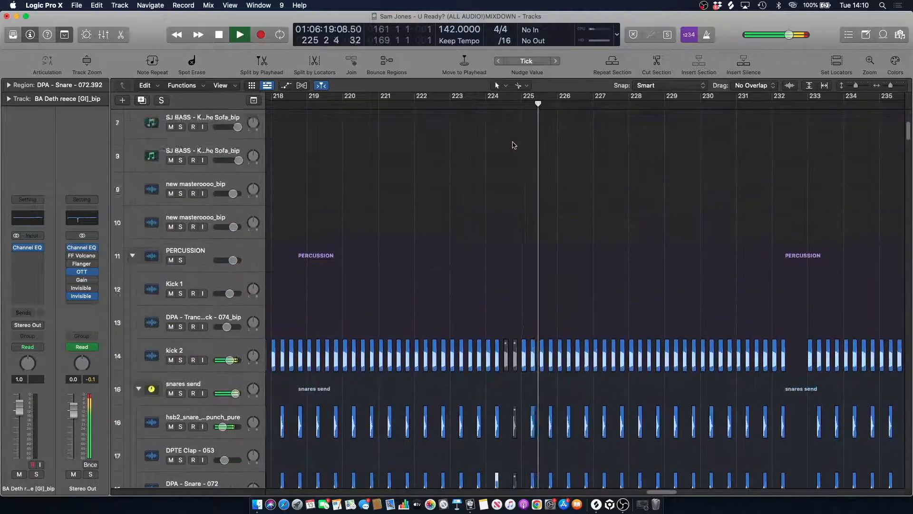
# - Follow playback from bar 225 to bar 234 while examining the hat, percussion, kick 2, snare and bass tracks
pyautogui.scroll(-8, 512, 142)
pyautogui.scroll(-6, 518, 145)
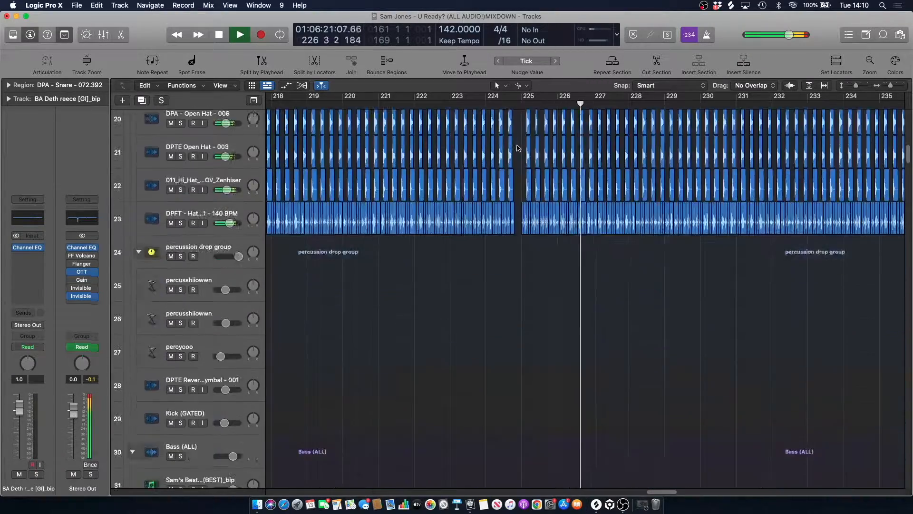
pyautogui.scroll(8, 544, 139)
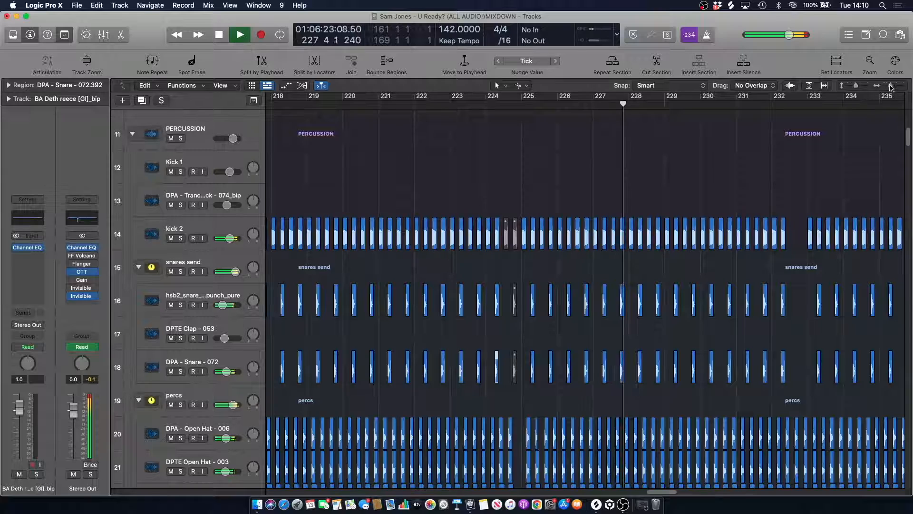
pyautogui.moveTo(891, 86); pyautogui.dragTo(889, 86)
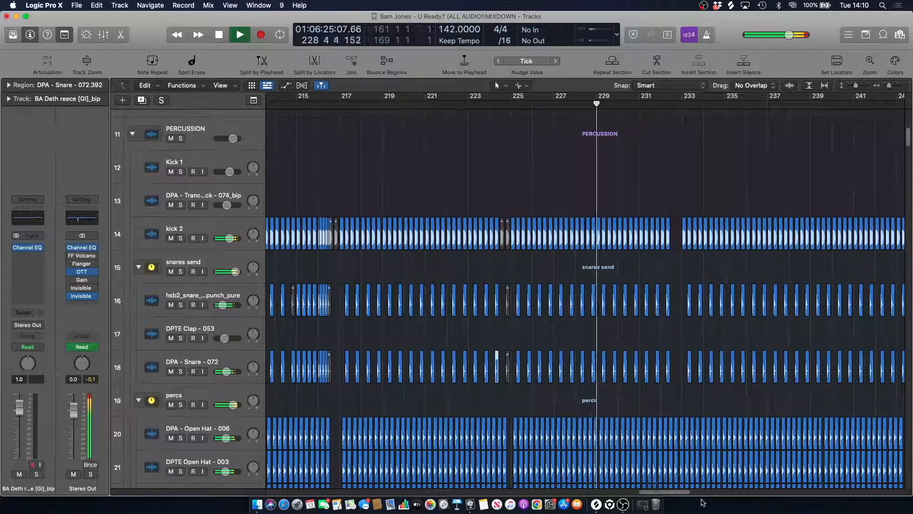
pyautogui.hscroll(5, 516, 199)
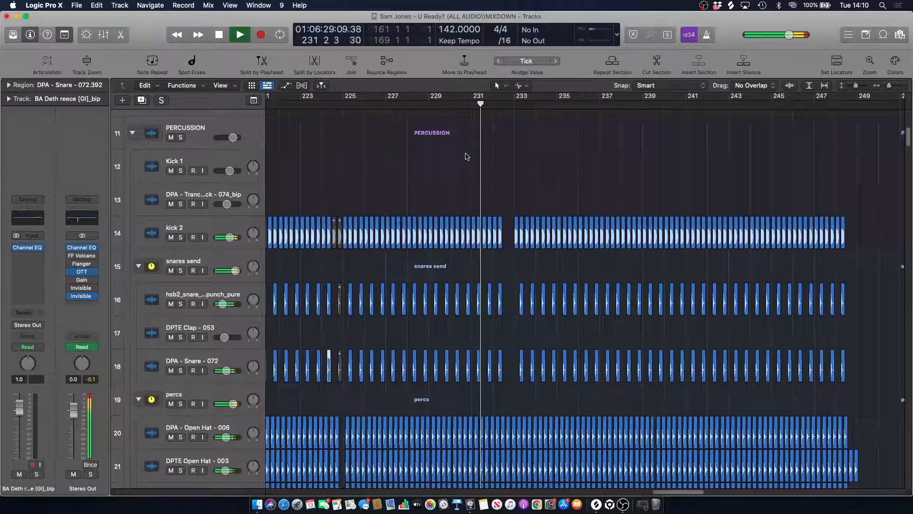
pyautogui.scroll(-15, 467, 156)
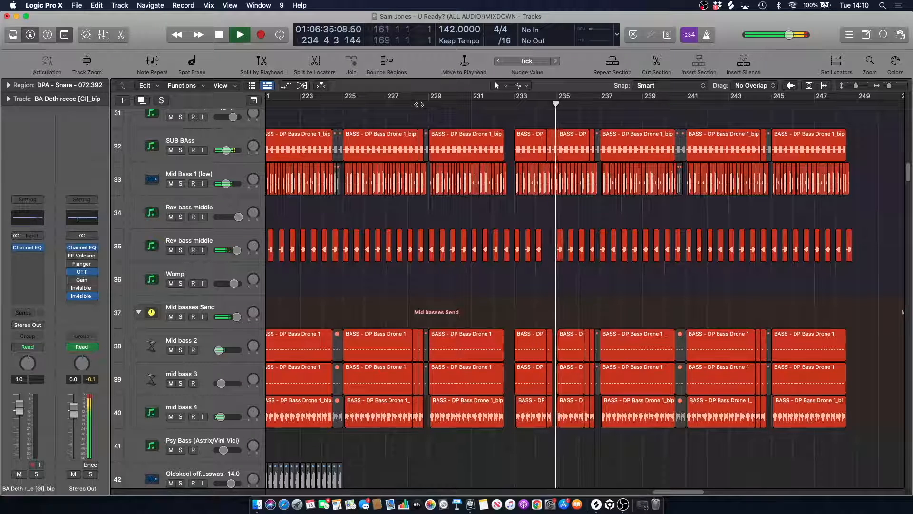
# - Replay from bar 228 while examining the BA Deth reece regions leading into bar 233
pyautogui.click(420, 104)
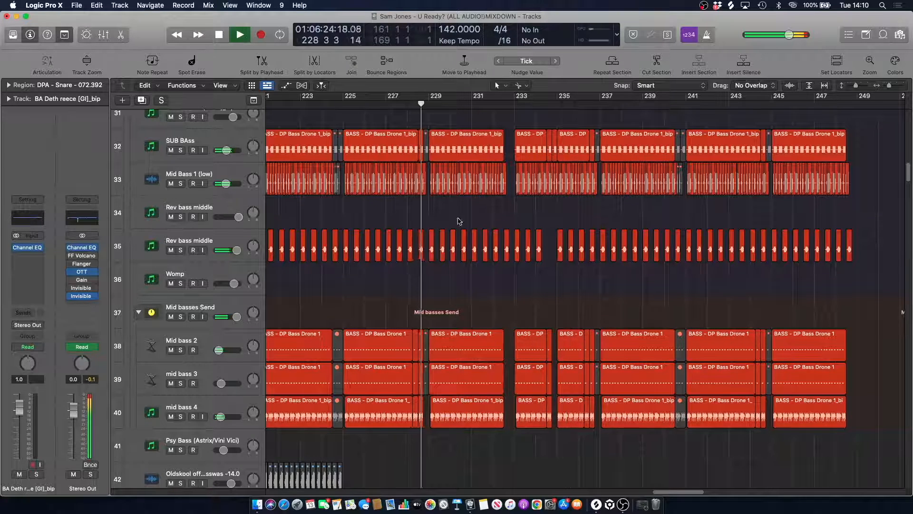
pyautogui.scroll(-10, 460, 221)
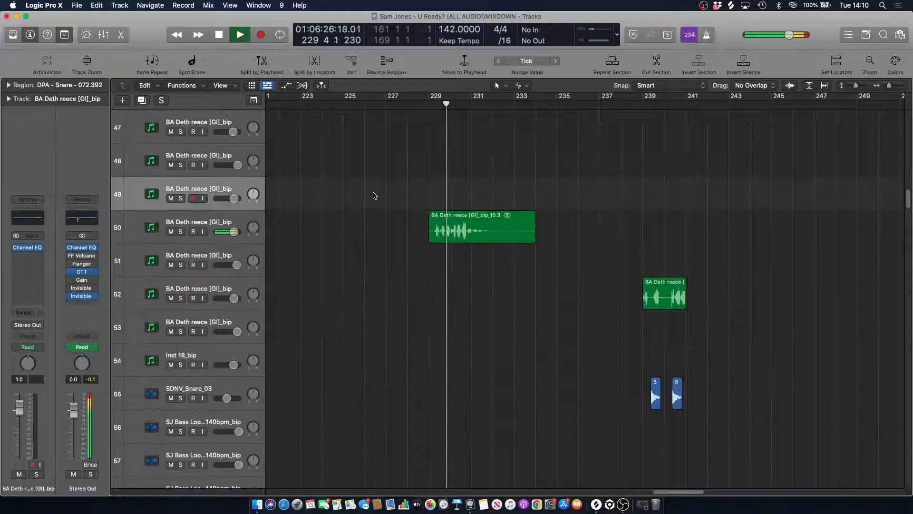
pyautogui.moveTo(889, 85); pyautogui.dragTo(886, 86)
pyautogui.moveTo(704, 493); pyautogui.dragTo(678, 500)
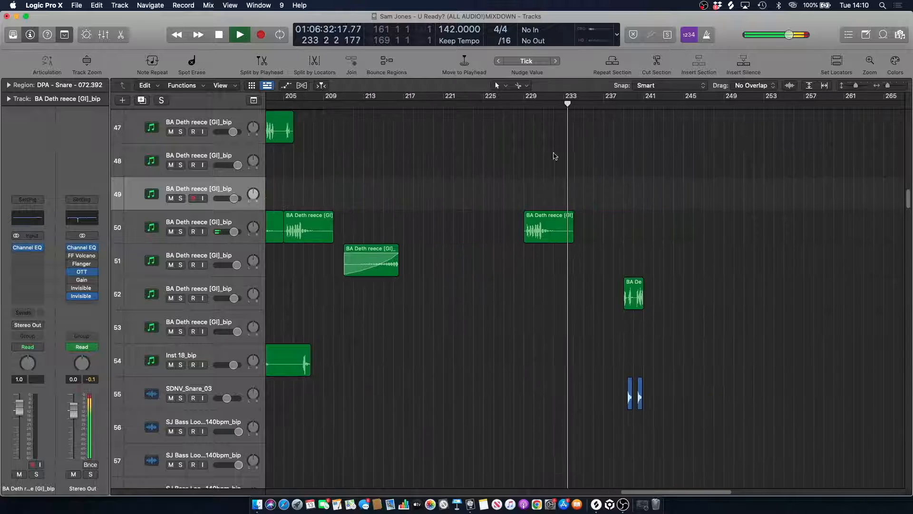
# - Audition the start of bar 233 while examining the SJ Acid - Silky Shizz and mid bass tracks
pyautogui.scroll(6, 554, 157)
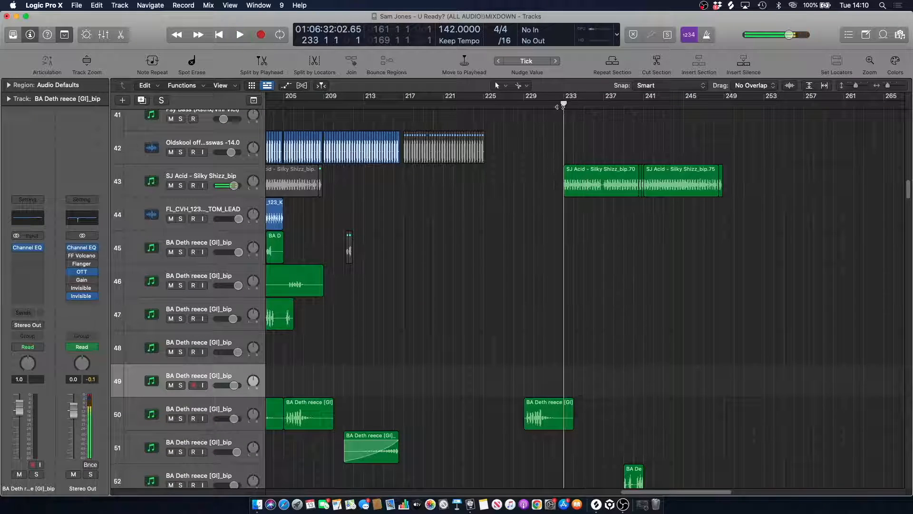
pyautogui.scroll(2, 554, 153)
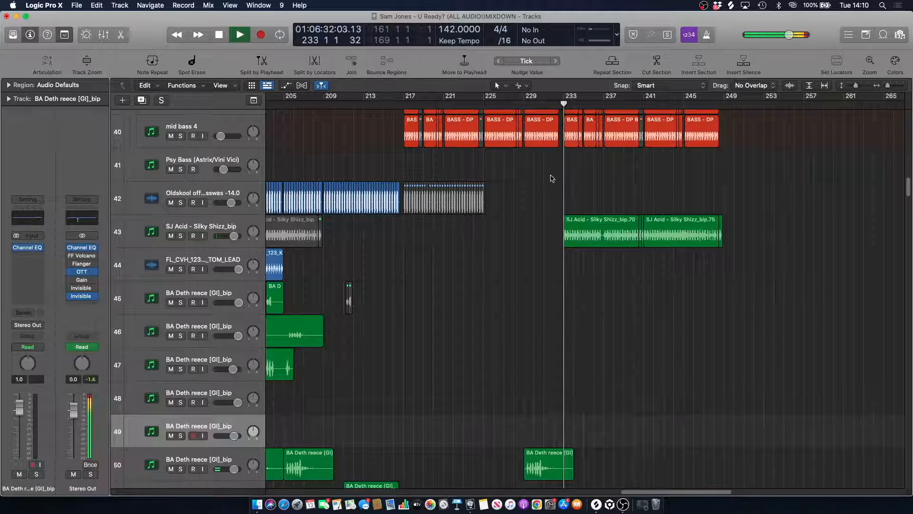
pyautogui.scroll(7, 552, 179)
pyautogui.press('space')
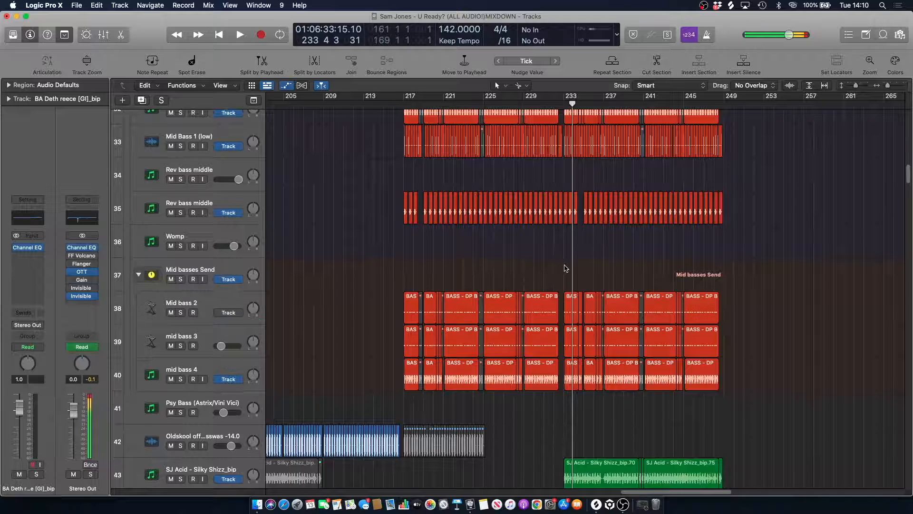
# - Show track automation and play from bar 233 while examining the frequency sweeps on the SUB BAss, Mid basses Send and SJ Acid tracks
pyautogui.press('a')
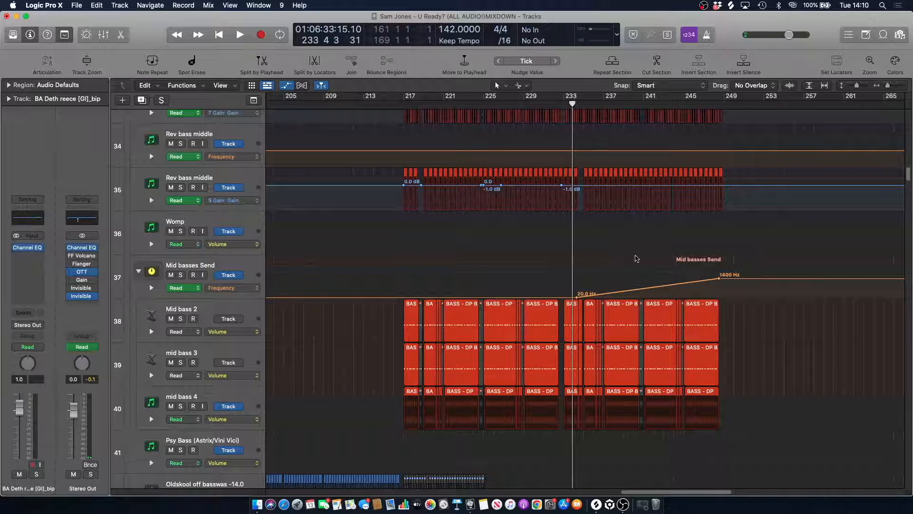
pyautogui.press('space')
pyautogui.scroll(3, 597, 165)
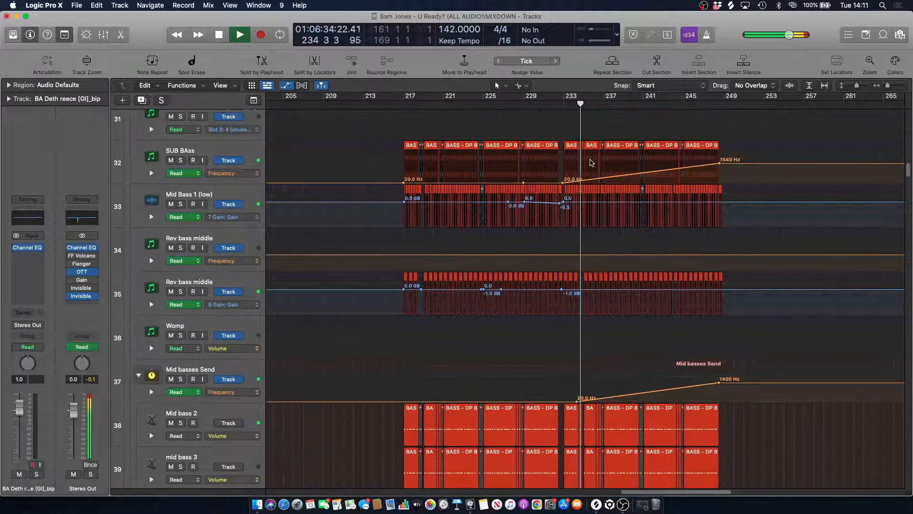
pyautogui.scroll(-5, 618, 285)
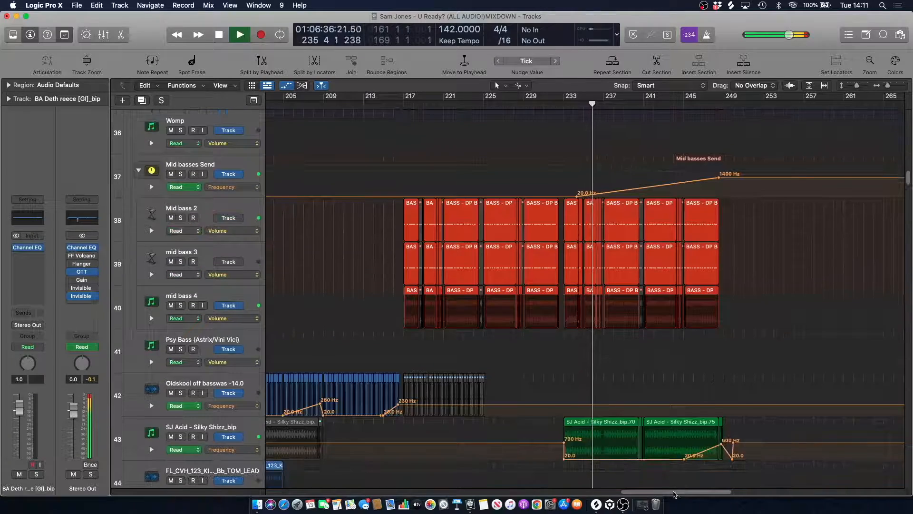
pyautogui.scroll(-4, 526, 286)
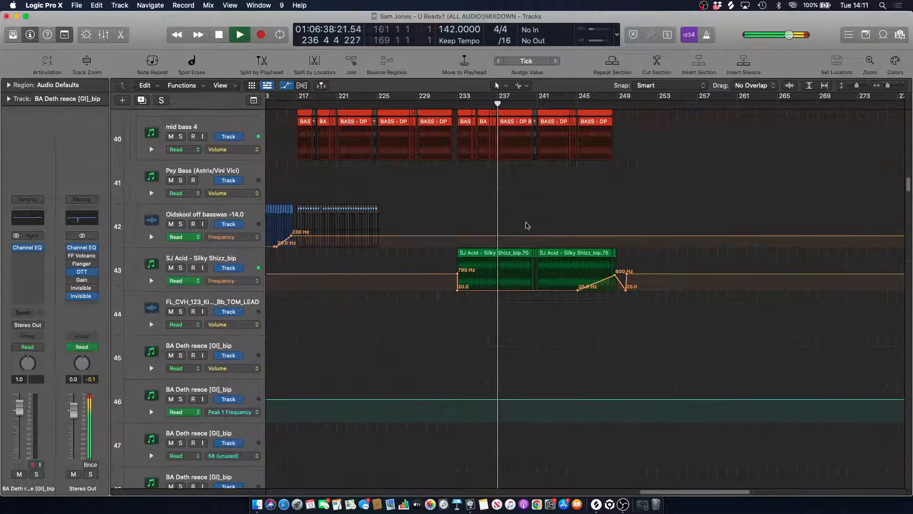
# - Examine the frequency automation on the kick 2, snares send and percs tracks from bar 233, resuming playback from bar 238
pyautogui.scroll(15, 527, 225)
pyautogui.scroll(-15, 533, 221)
pyautogui.press('space')
pyautogui.scroll(16, 533, 221)
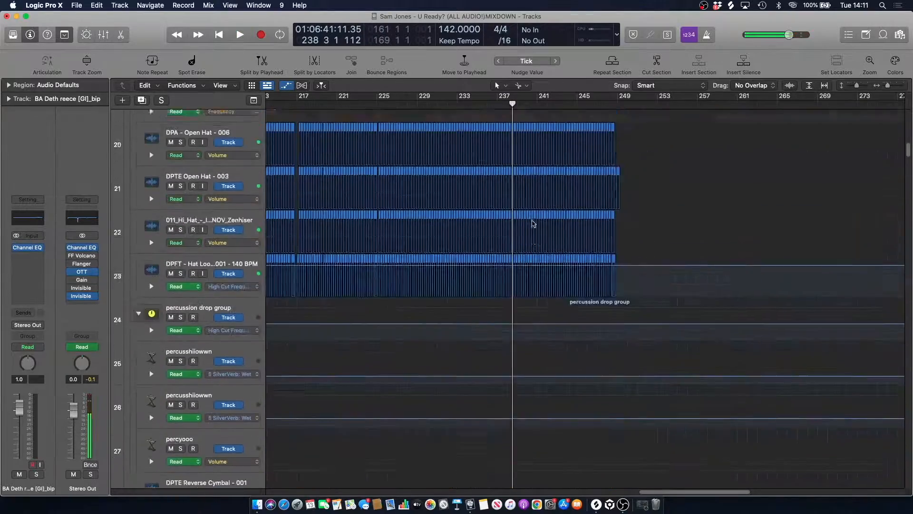
pyautogui.scroll(7, 533, 224)
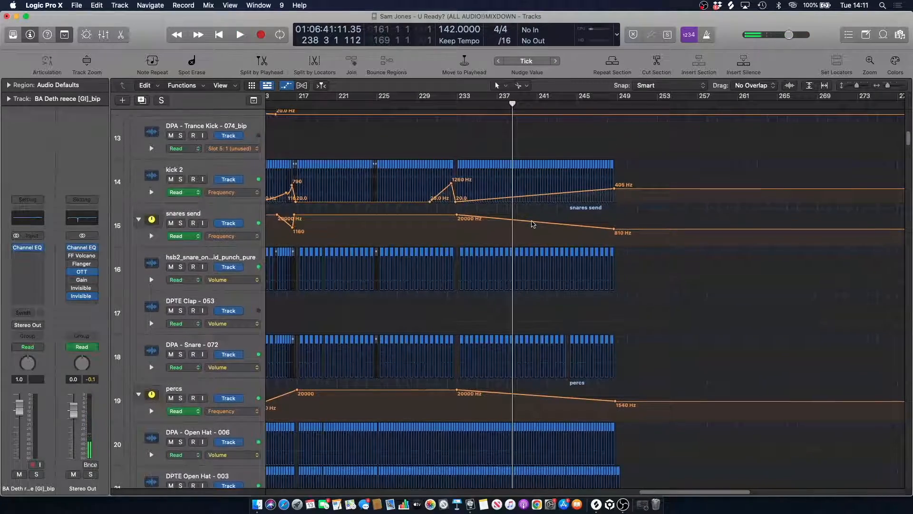
pyautogui.scroll(2, 533, 223)
pyautogui.press('space')
pyautogui.scroll(10, 533, 224)
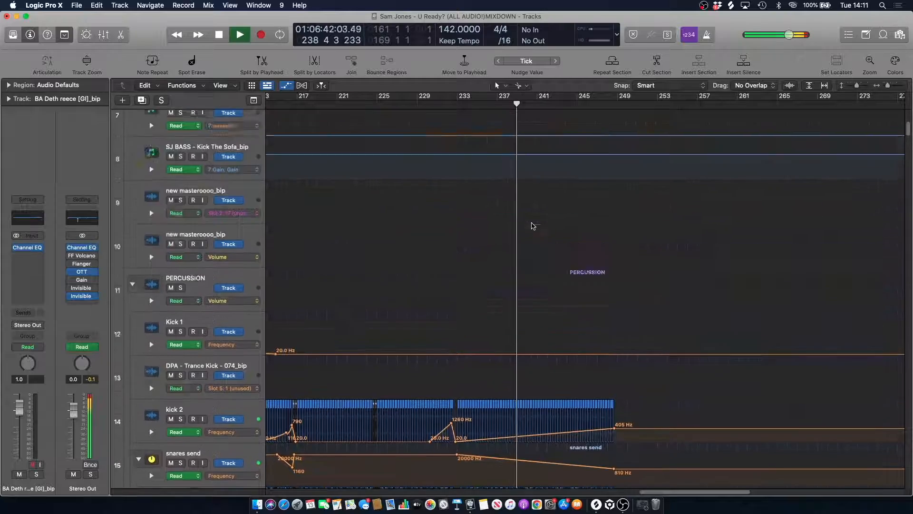
# - Review the Bass (ALL) stack's automation during playback around bar 241, and hide the track automation
pyautogui.scroll(-20, 533, 225)
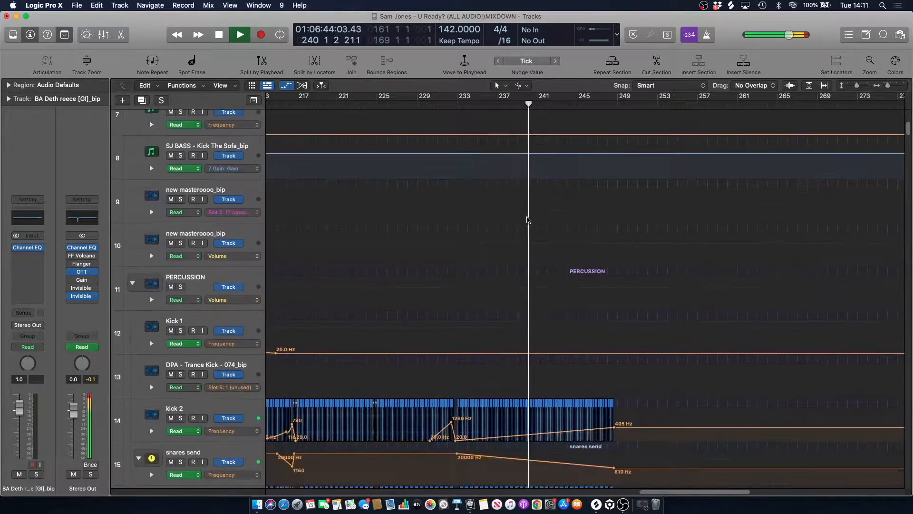
pyautogui.scroll(-8, 518, 223)
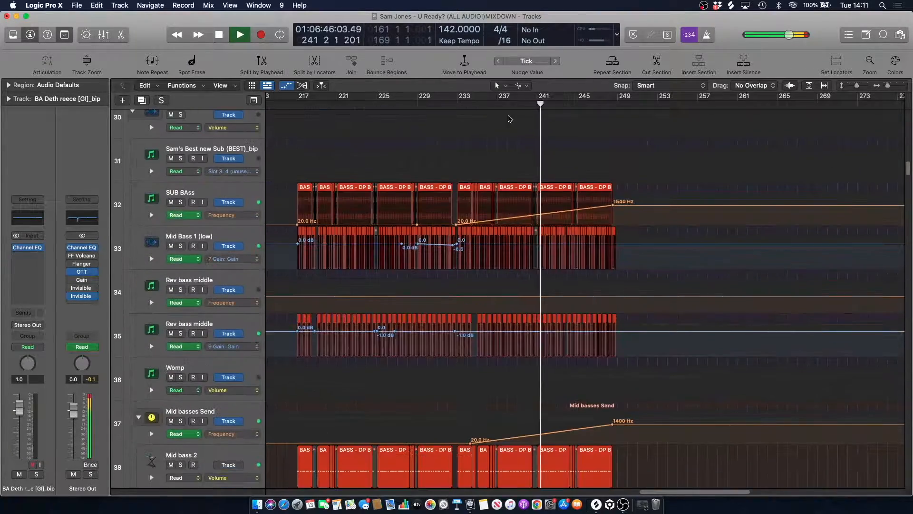
pyautogui.scroll(-3, 511, 105)
pyautogui.press('a')
# - Follow playback from bar 242 to bar 246 while examining the tracks from the reece layers down to the HGAT choir
pyautogui.scroll(20, 511, 106)
pyautogui.scroll(-11, 511, 105)
pyautogui.scroll(-20, 510, 105)
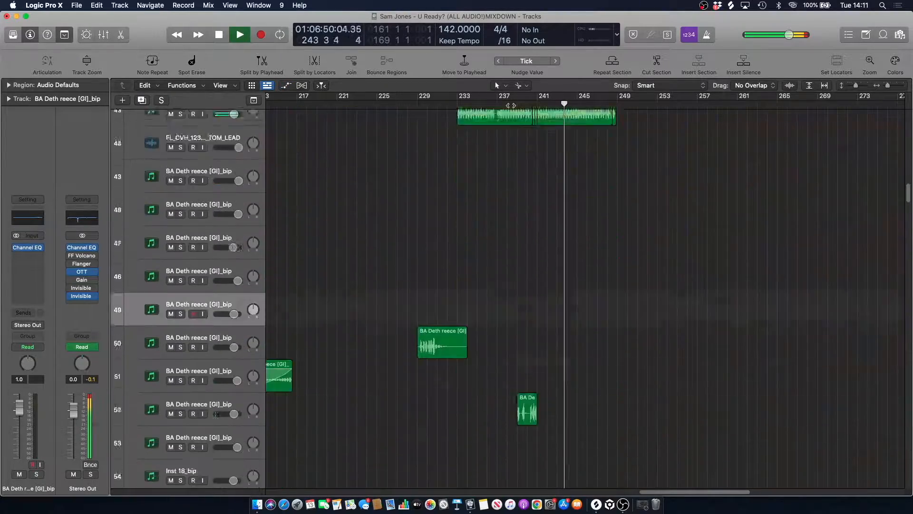
pyautogui.scroll(-20, 514, 146)
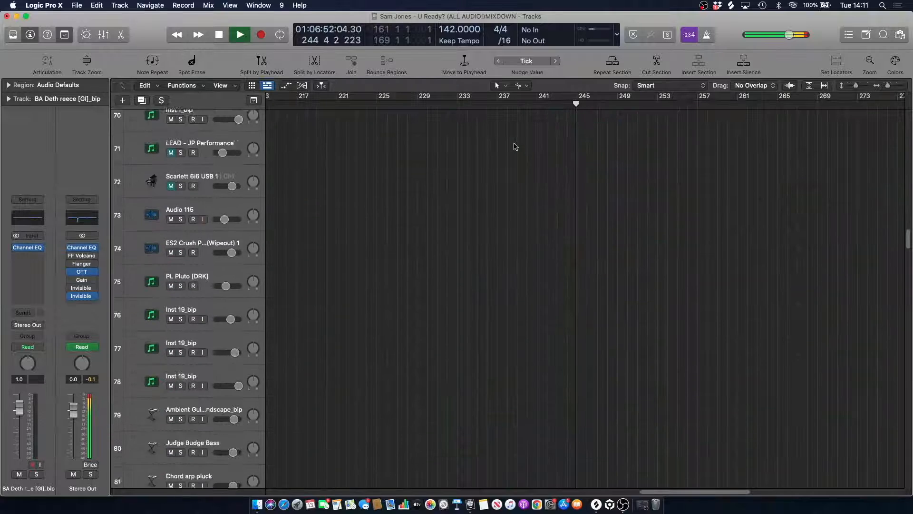
pyautogui.scroll(-17, 514, 147)
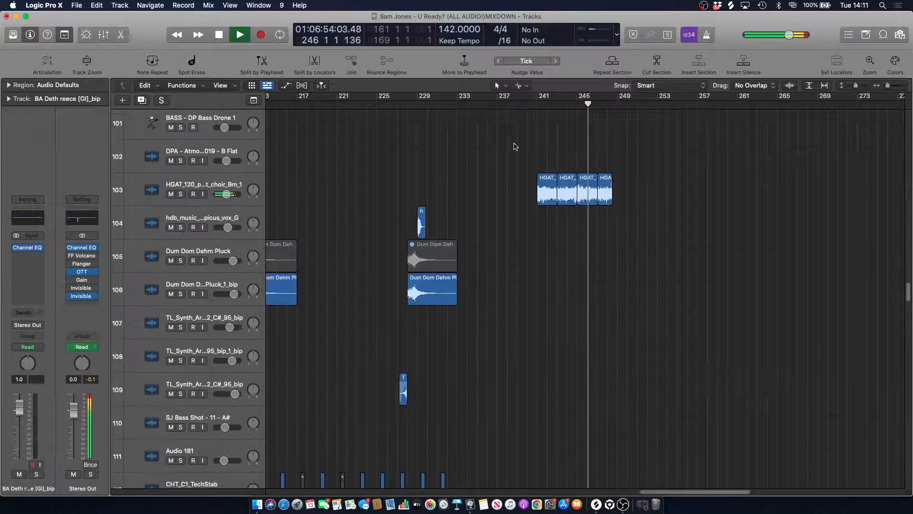
# - Select the HGAT choir track and play through the end of the section, stopping at bar 252
pyautogui.click(211, 185)
pyautogui.click(504, 148)
pyautogui.scroll(5, 505, 152)
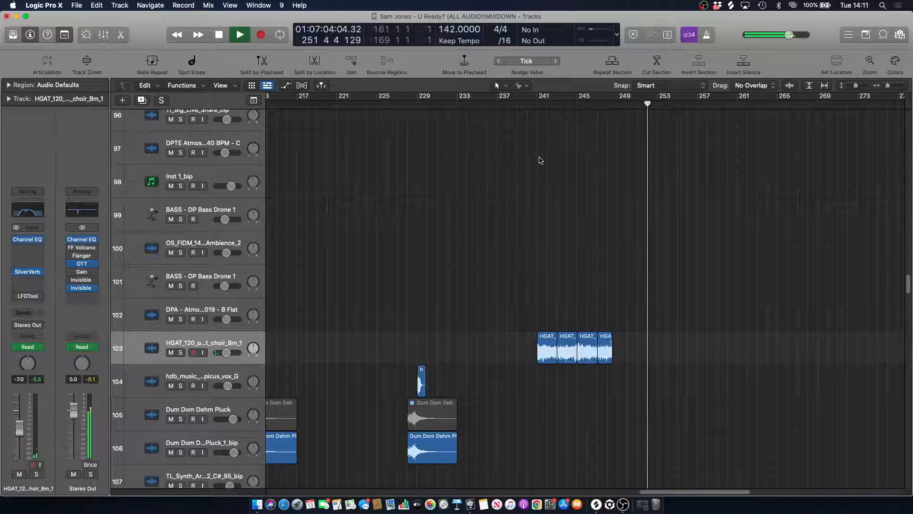
pyautogui.press('space')
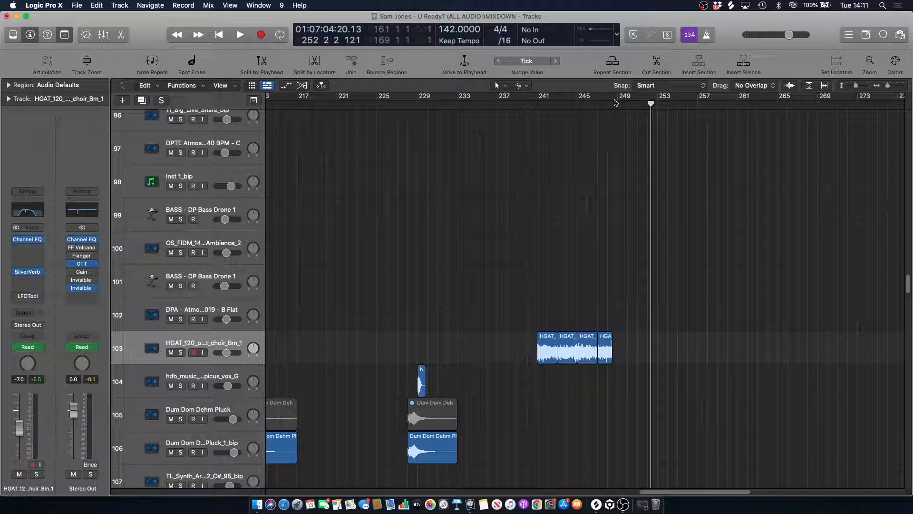
# - Replay from the end of bar 240 to bar 245 while examining the hat, snare and bass tracks
pyautogui.scroll(10, 555, 157)
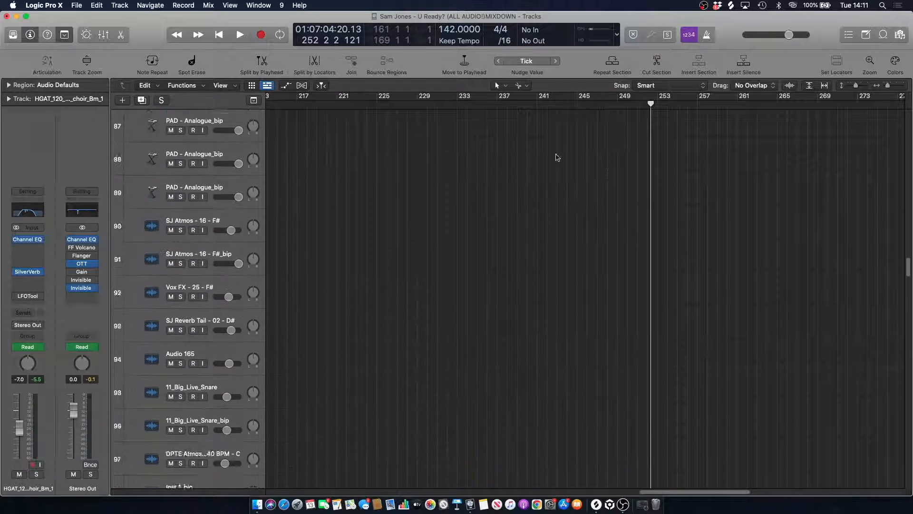
pyautogui.click(537, 113)
pyautogui.scroll(20, 536, 138)
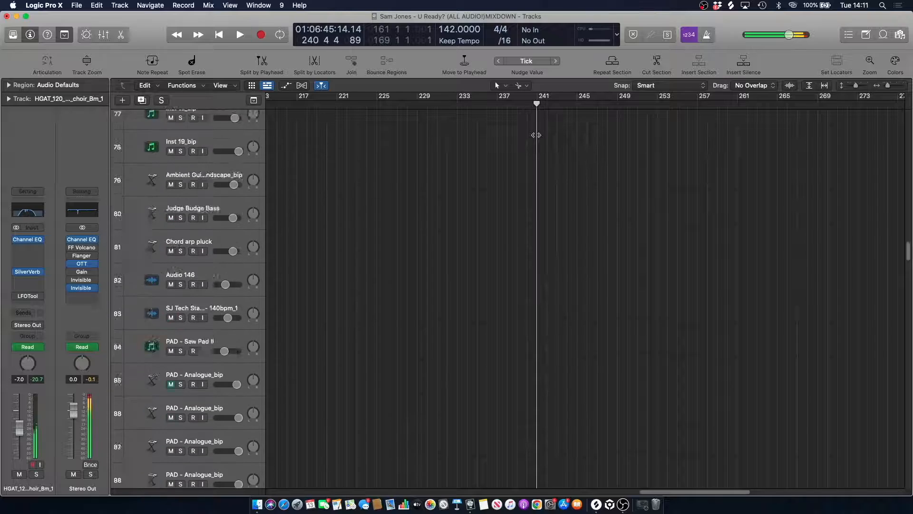
pyautogui.scroll(20, 536, 152)
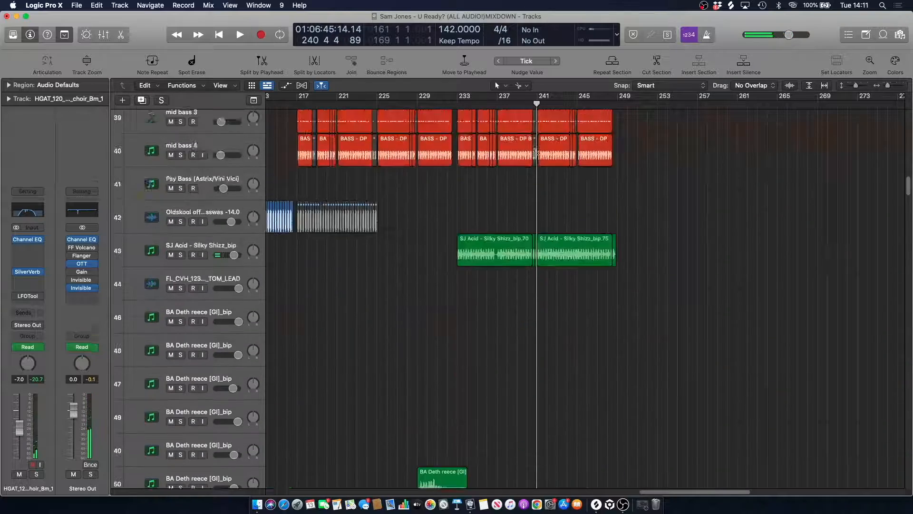
pyautogui.press('space')
pyautogui.scroll(20, 533, 159)
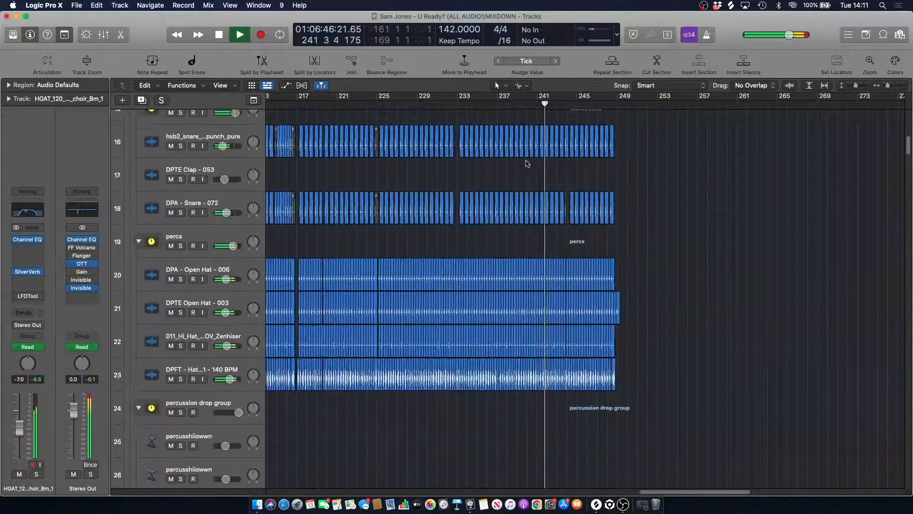
pyautogui.scroll(4, 522, 155)
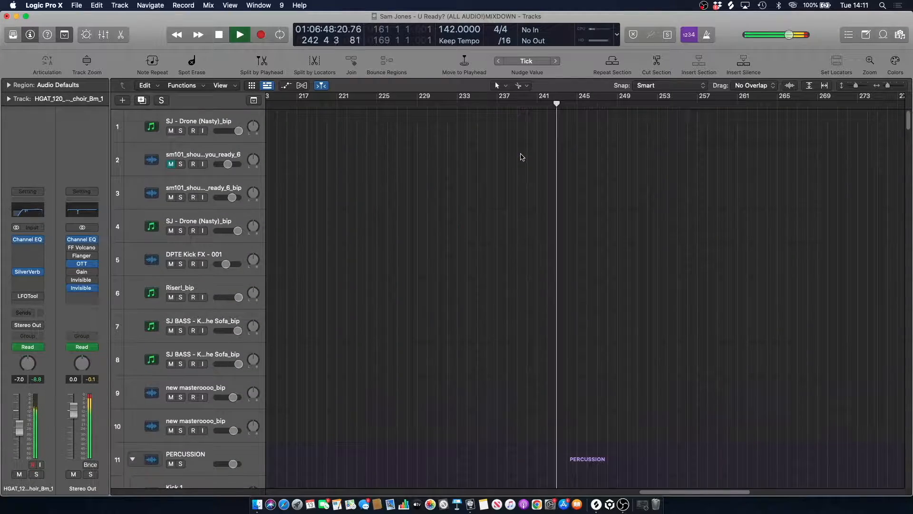
pyautogui.scroll(-15, 522, 155)
pyautogui.scroll(-10, 521, 155)
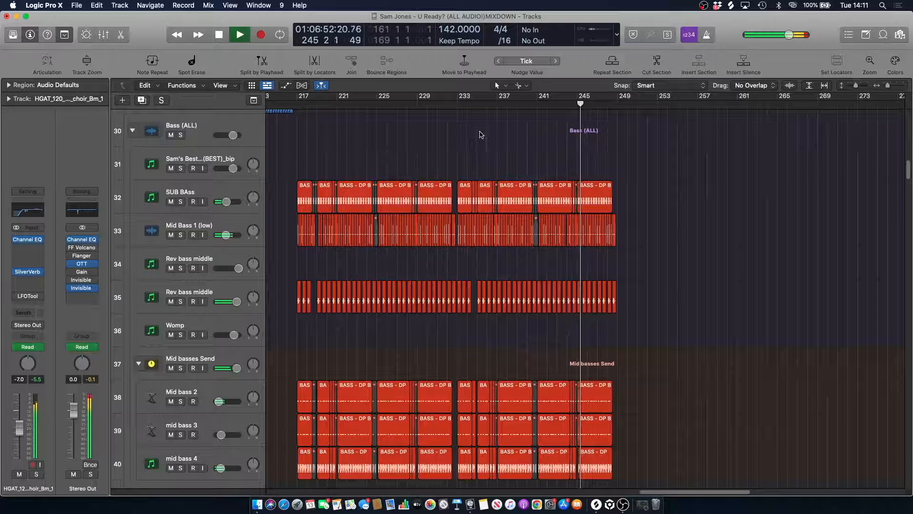
# - Replay the transition into bar 233, and inspect the Channel EQ on the Stereo Out
pyautogui.click(287, 102)
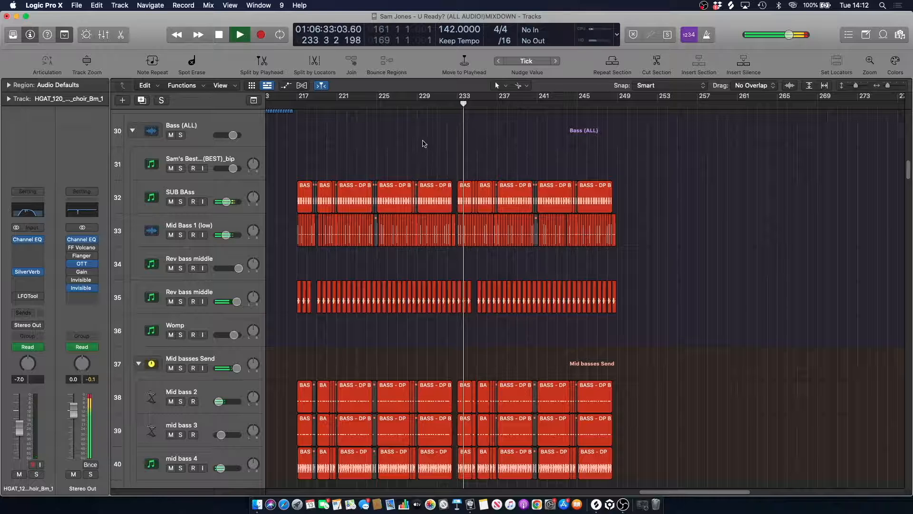
pyautogui.press('space')
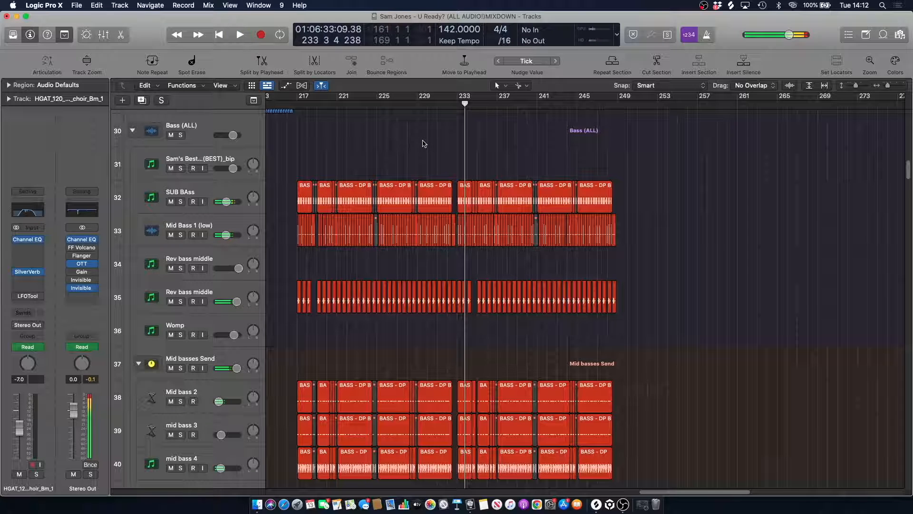
pyautogui.click(84, 213)
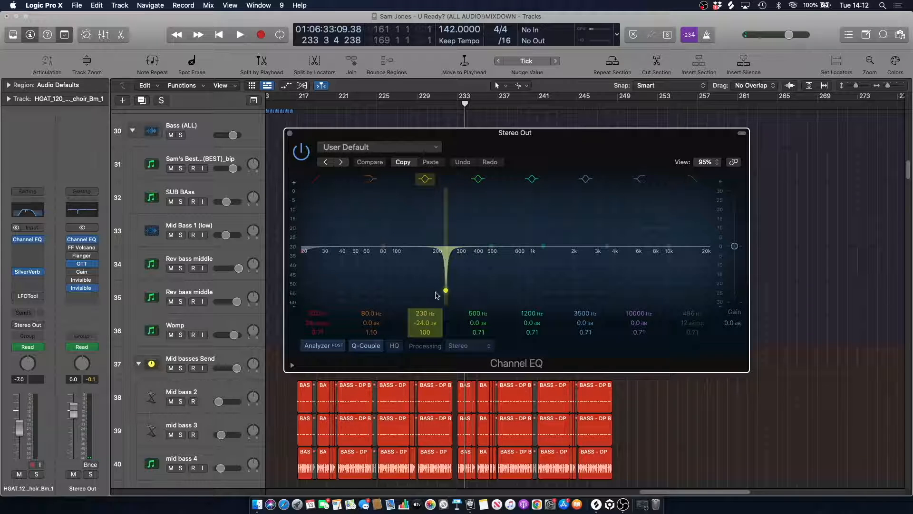
pyautogui.click(290, 133)
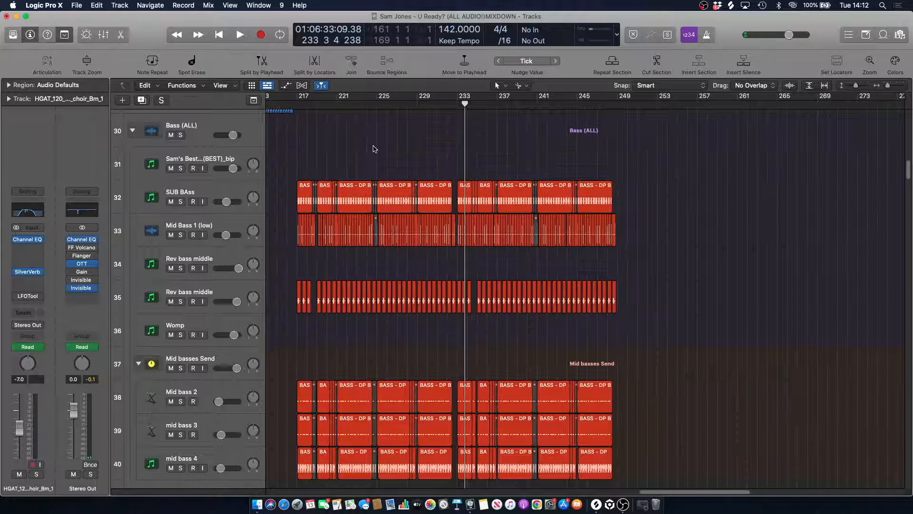
# - Inspect OTT on the Stereo Out, and check the Invisible Limiter's peak reduction with a reset reading while playing from bar 217 to 219
pyautogui.click(84, 266)
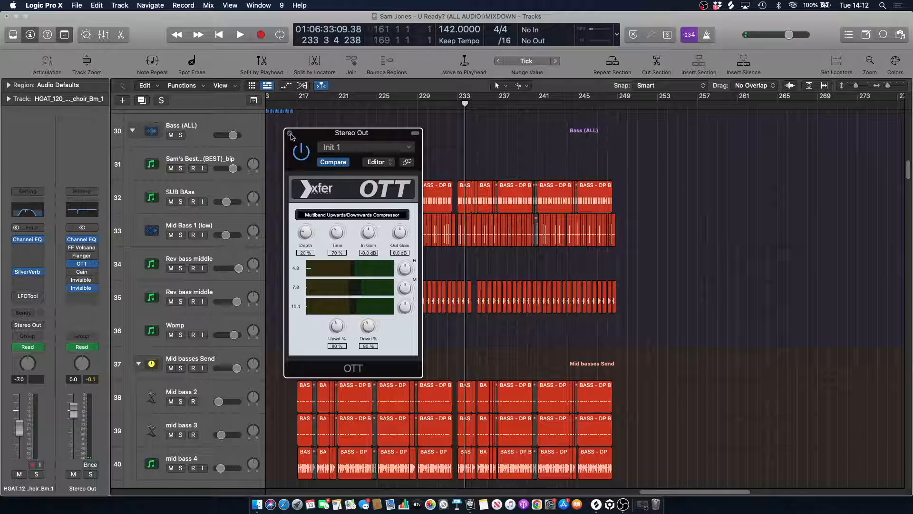
pyautogui.click(290, 134)
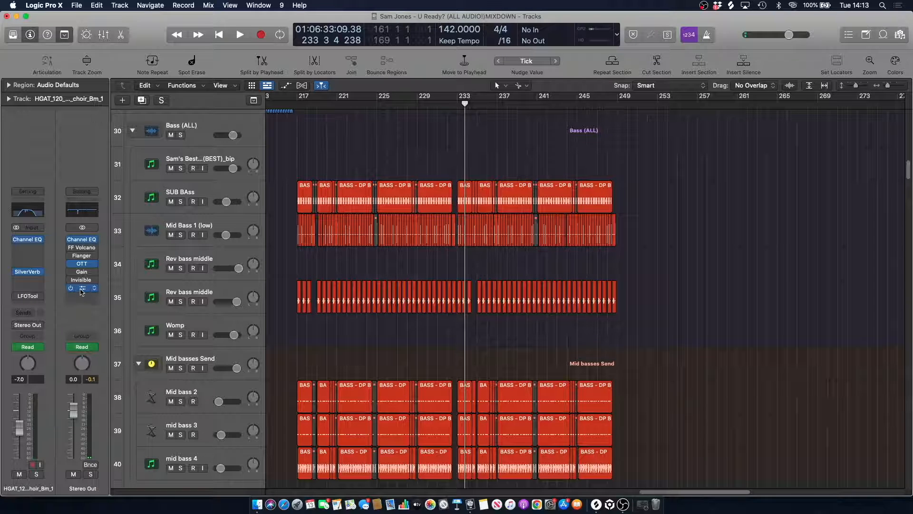
pyautogui.click(81, 288)
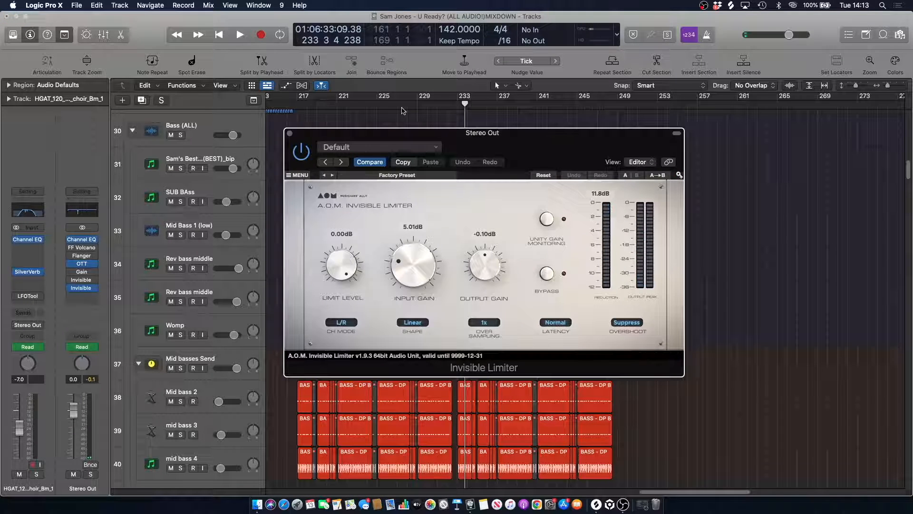
pyautogui.click(296, 104)
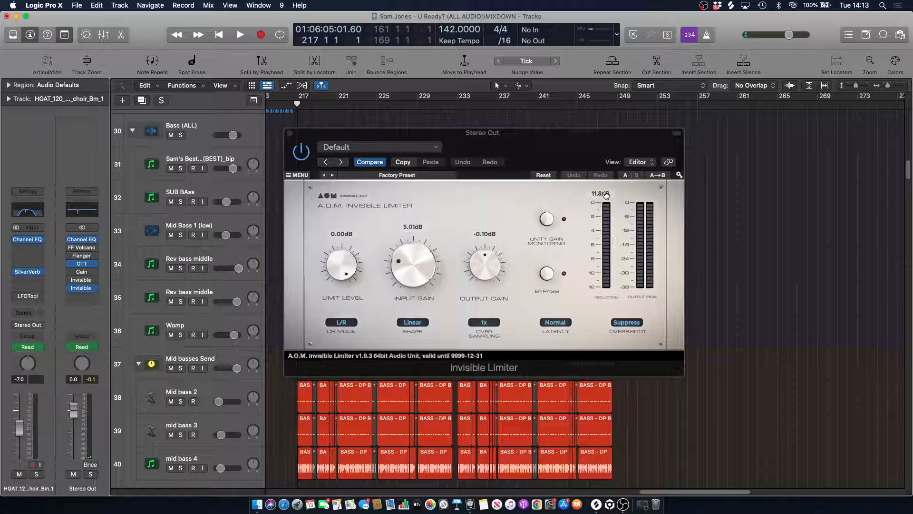
pyautogui.press('space')
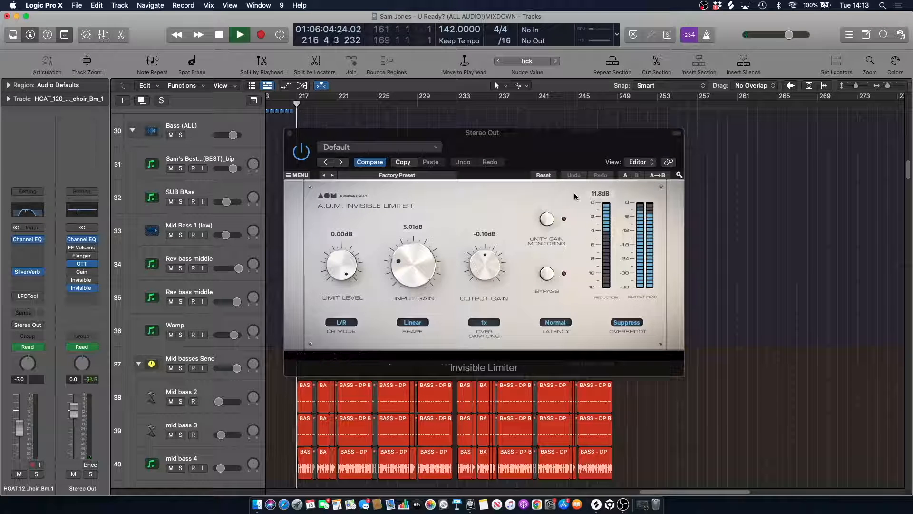
pyautogui.click(606, 197)
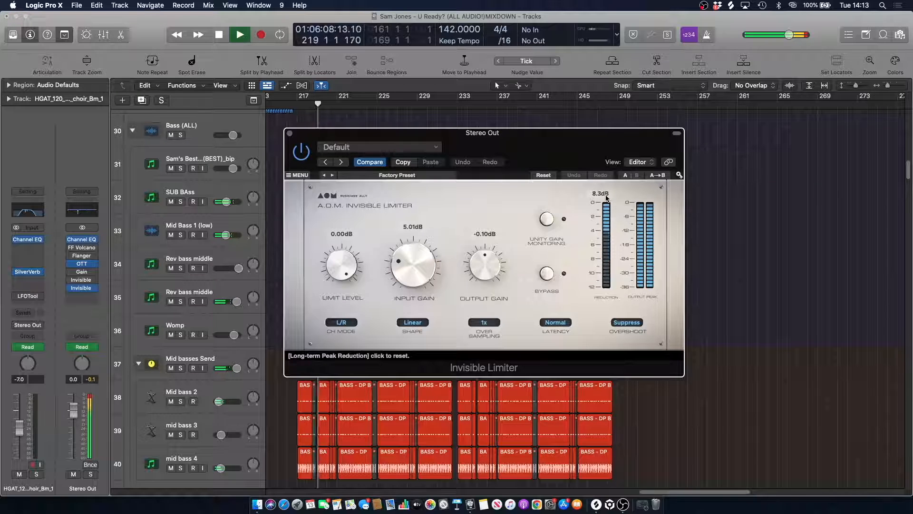
pyautogui.press('space')
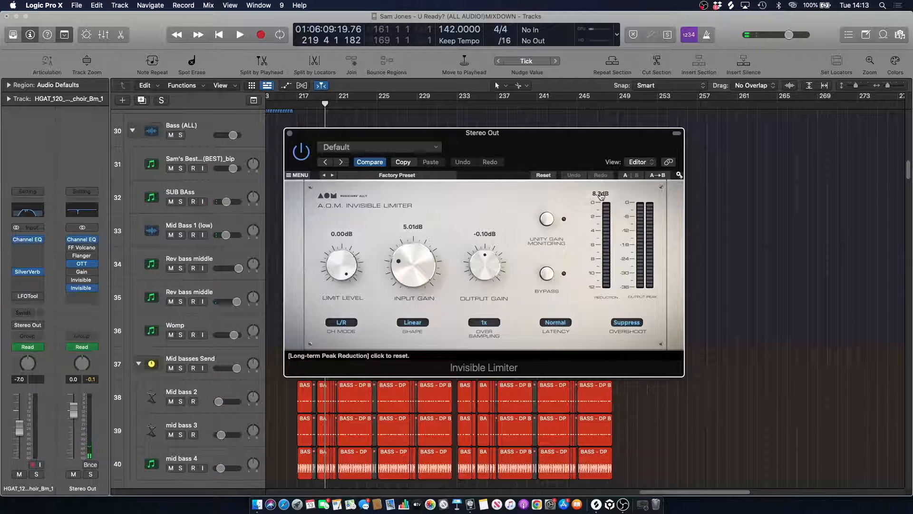
pyautogui.click(290, 133)
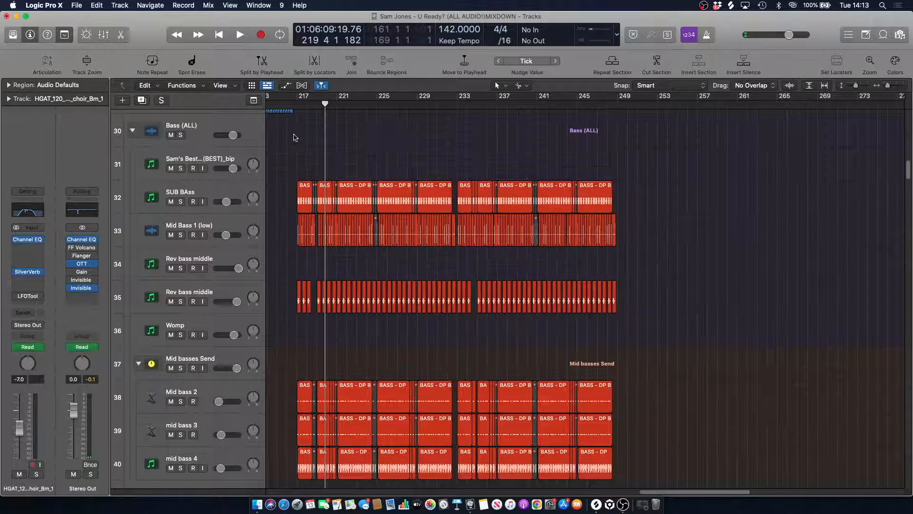
# - Review the Stereo Out's Channel EQ and OTT settings again, and close their windows
pyautogui.click(80, 210)
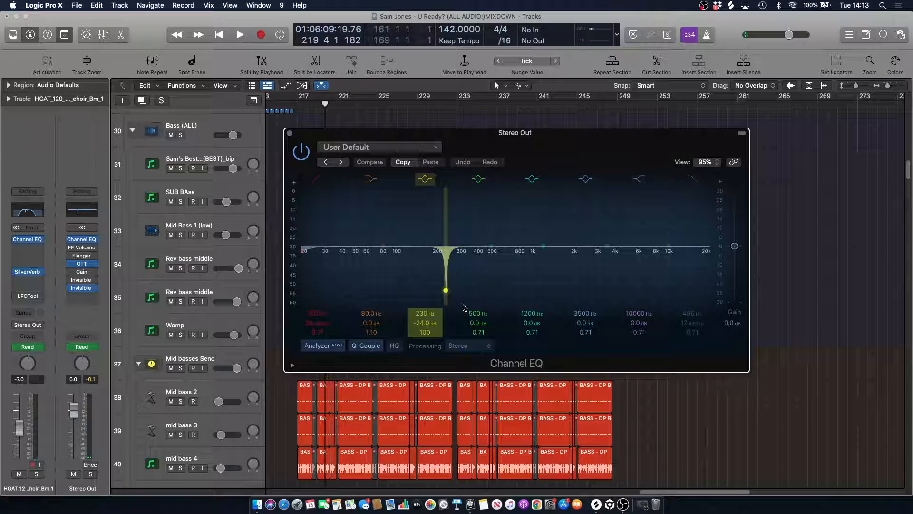
pyautogui.click(83, 265)
pyautogui.click(290, 133)
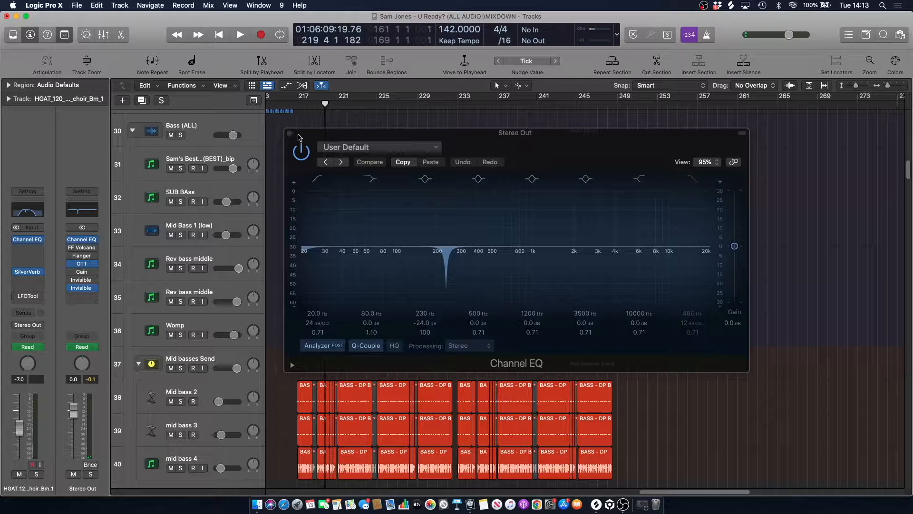
pyautogui.click(290, 134)
# - Return to the start of the arrangement, examine the tracks from the basses down to SJ Atmos, and place the playhead at bar 13
pyautogui.click(451, 101)
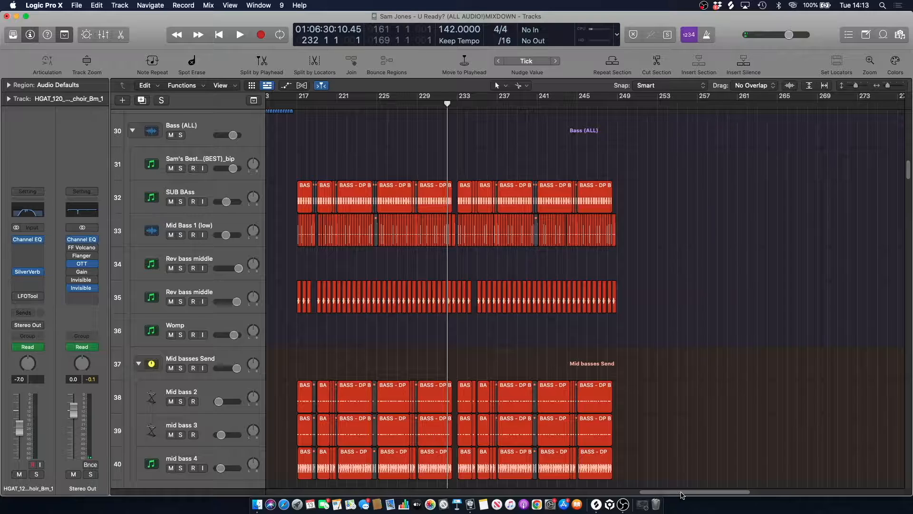
pyautogui.moveTo(680, 494); pyautogui.dragTo(224, 490)
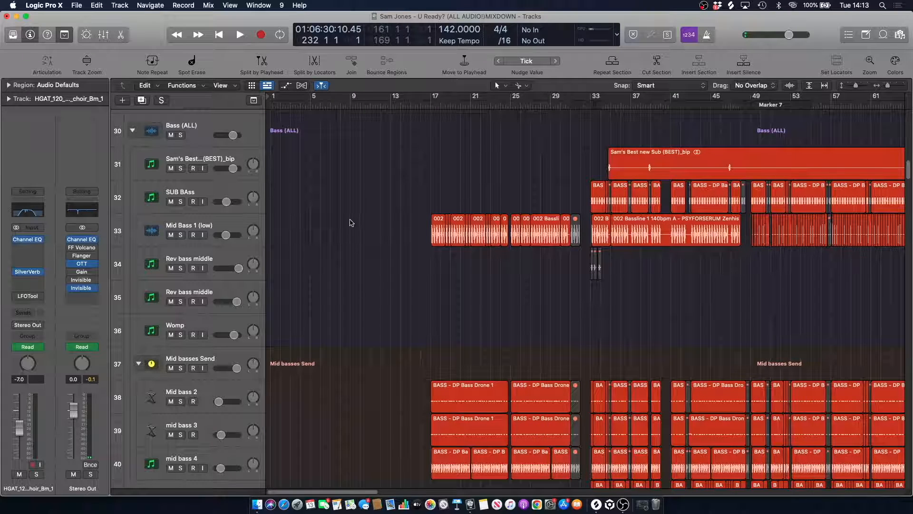
pyautogui.scroll(-10, 361, 314)
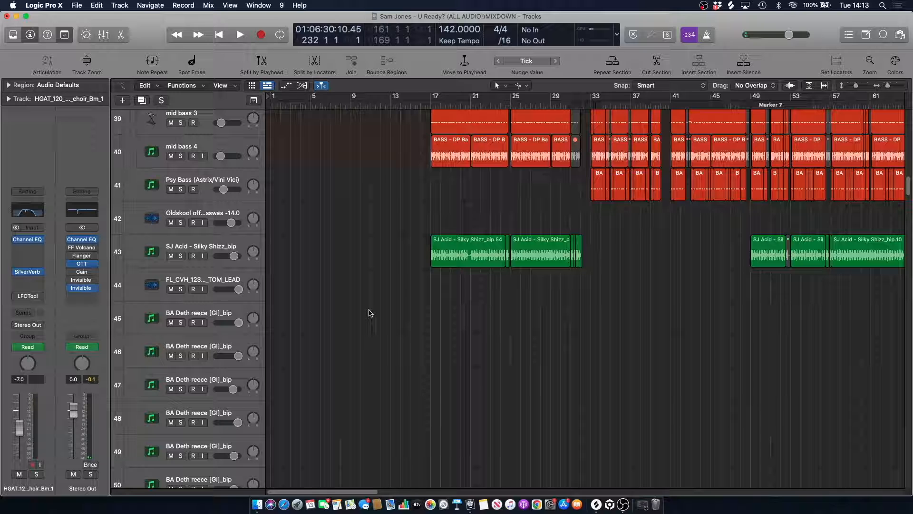
pyautogui.scroll(-10, 381, 275)
pyautogui.scroll(-20, 383, 279)
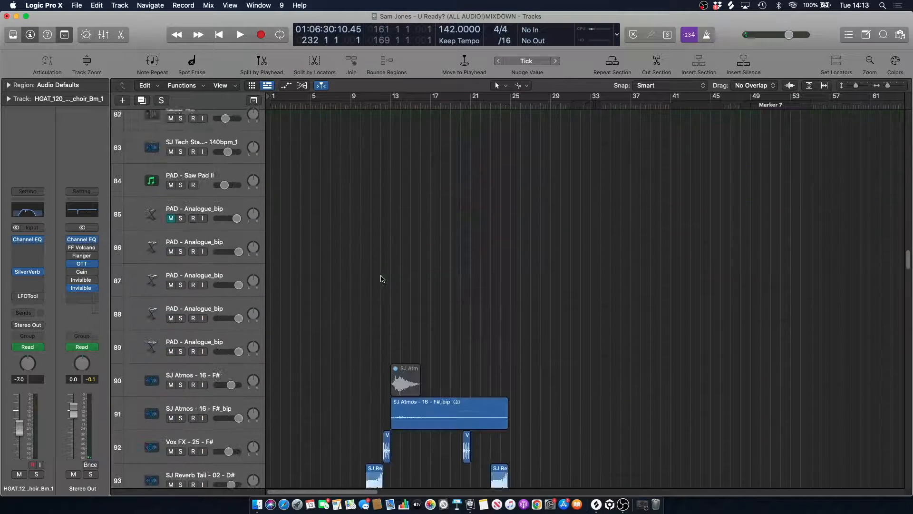
pyautogui.scroll(-6, 383, 279)
pyautogui.click(385, 108)
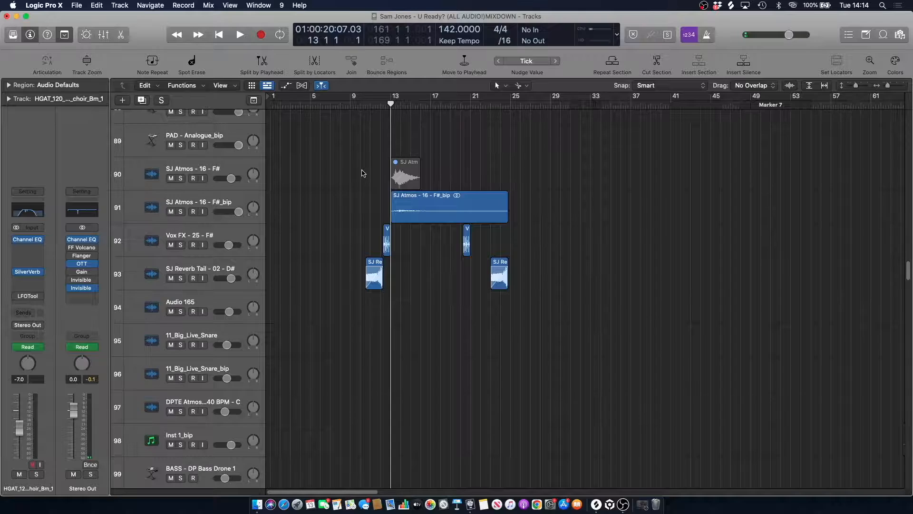
# - Examine the intro's remaining tracks, from the reverb tail through the synths and FX to the snare builds and sweeps
pyautogui.scroll(-10, 364, 173)
pyautogui.scroll(-12, 364, 172)
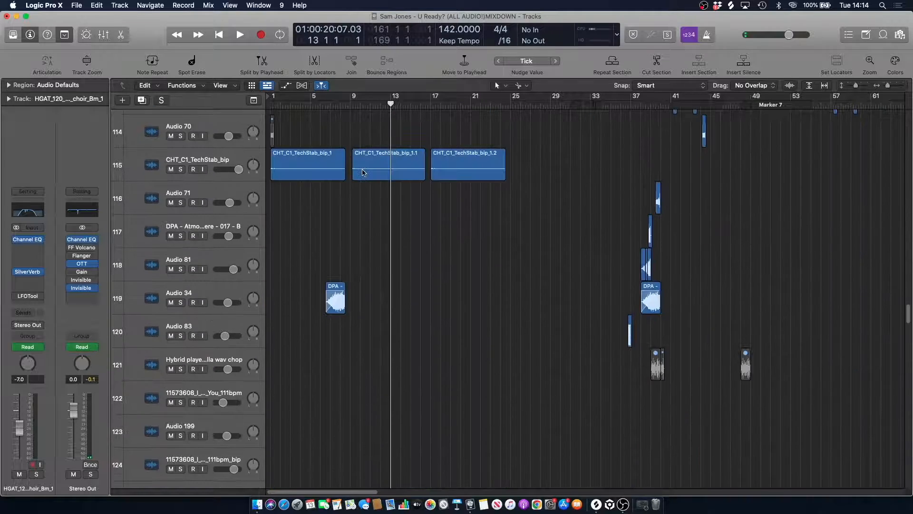
pyautogui.scroll(-12, 361, 221)
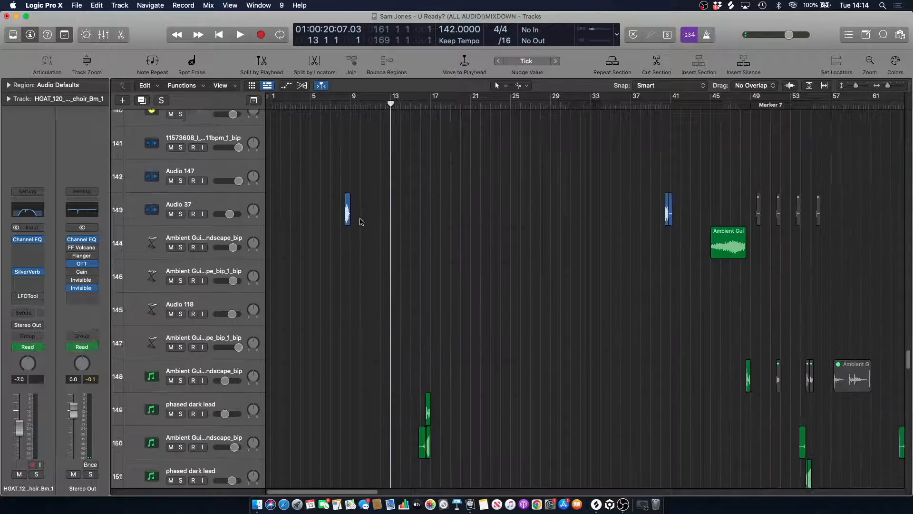
pyautogui.scroll(-12, 361, 221)
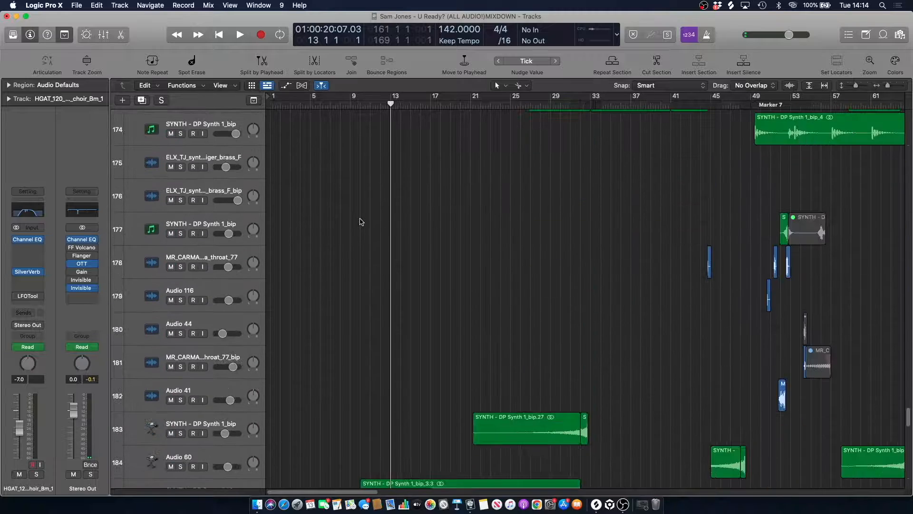
pyautogui.scroll(-8, 361, 222)
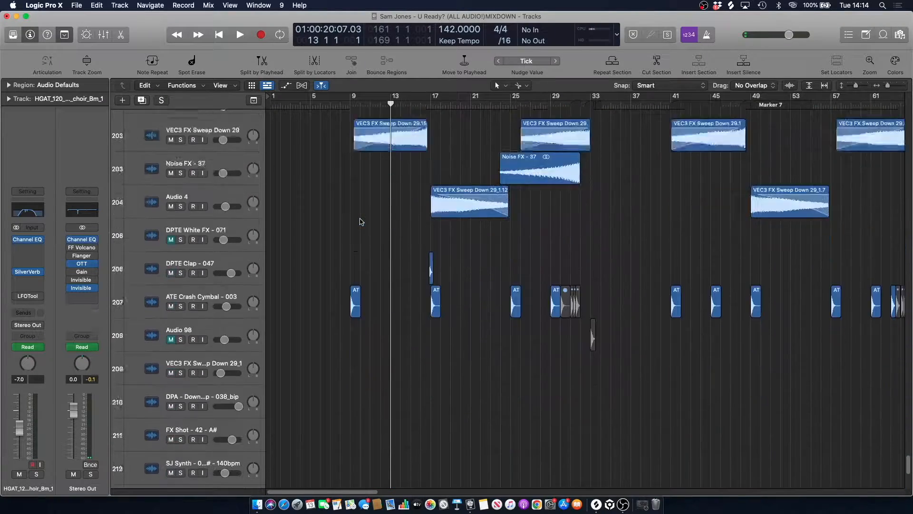
pyautogui.scroll(4, 362, 222)
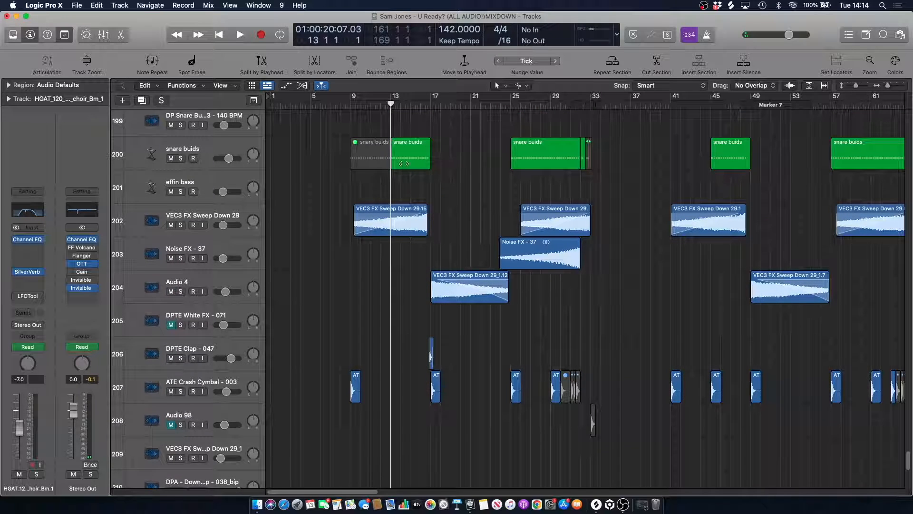
pyautogui.scroll(2, 410, 167)
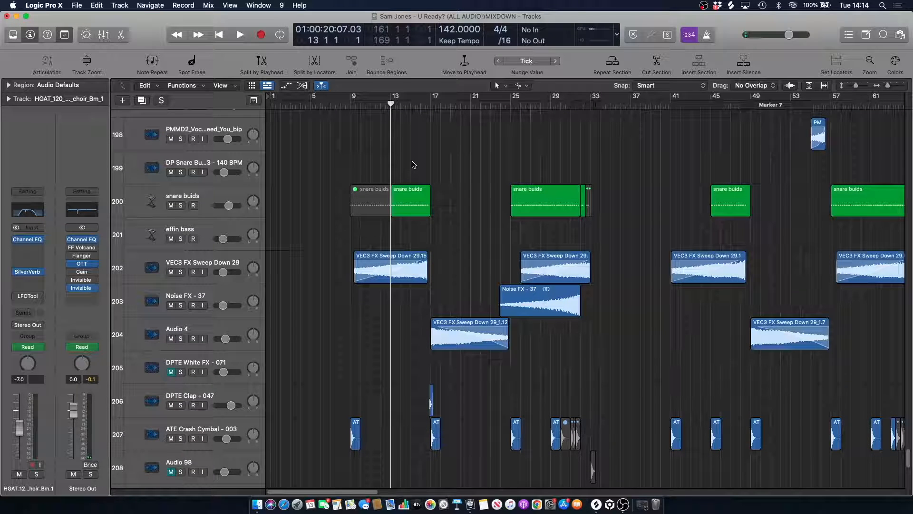
# - Move the playhead back and forth between bars 13 and 16 across the first snare build, leaving it at bar 15
pyautogui.click(420, 104)
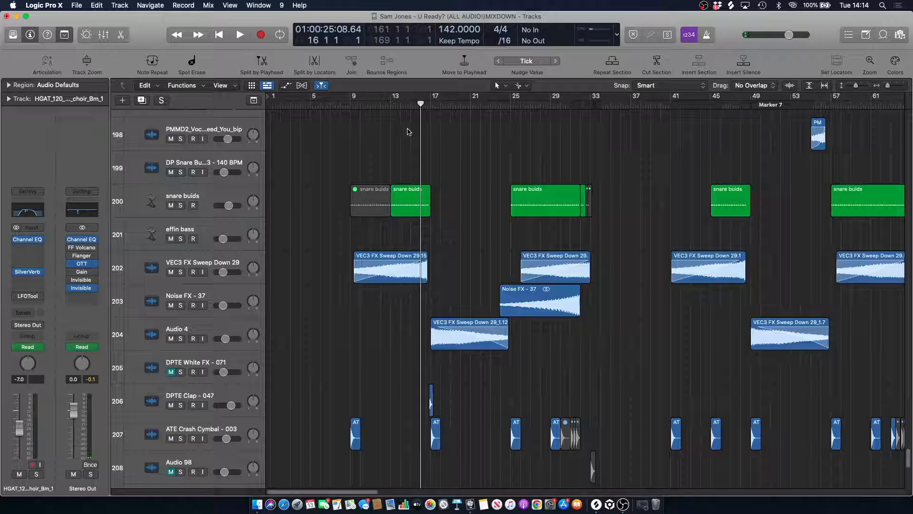
pyautogui.click(404, 105)
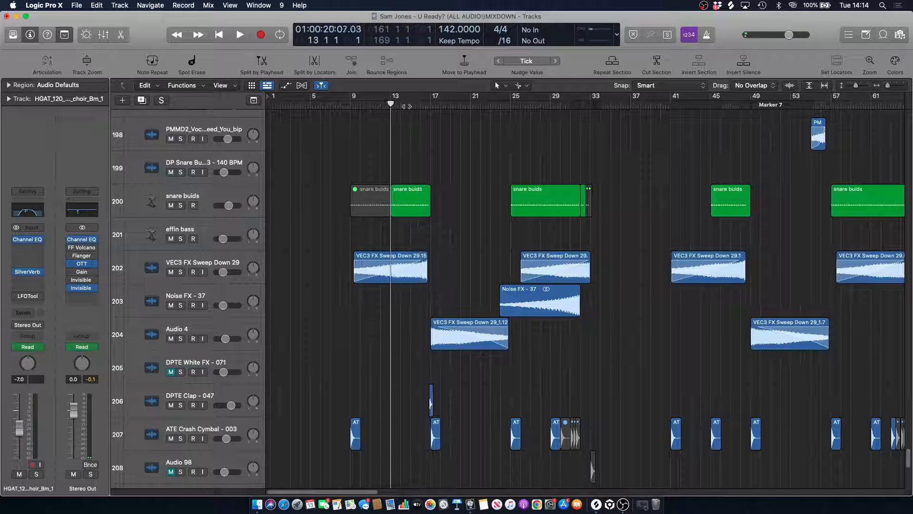
pyautogui.click(422, 104)
pyautogui.click(391, 106)
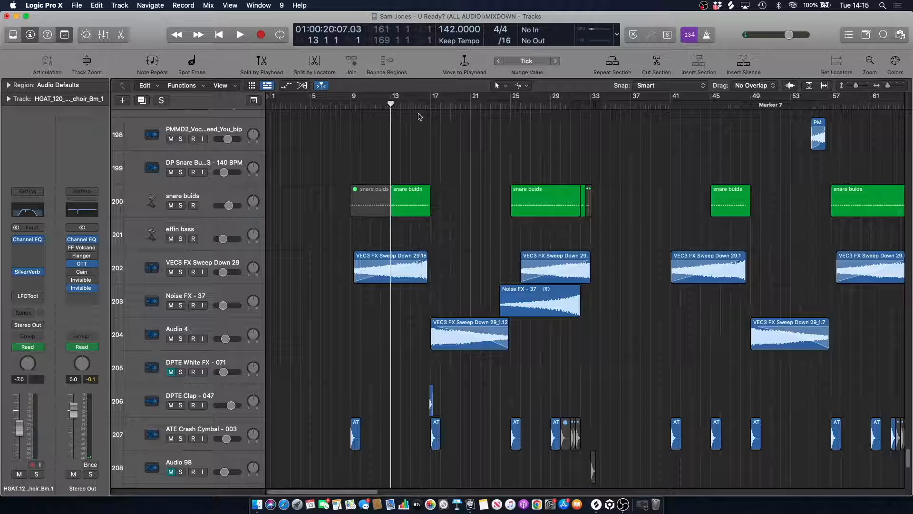
pyautogui.click(421, 105)
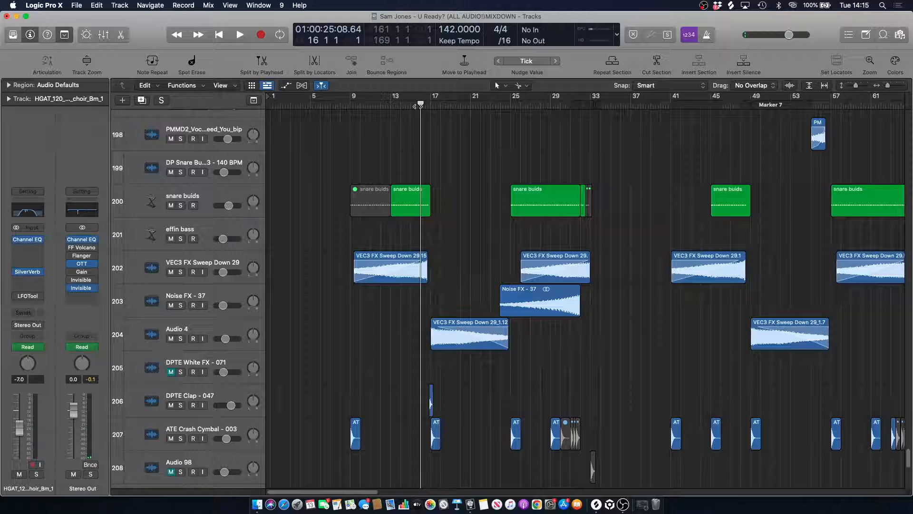
pyautogui.moveTo(416, 106); pyautogui.dragTo(418, 107)
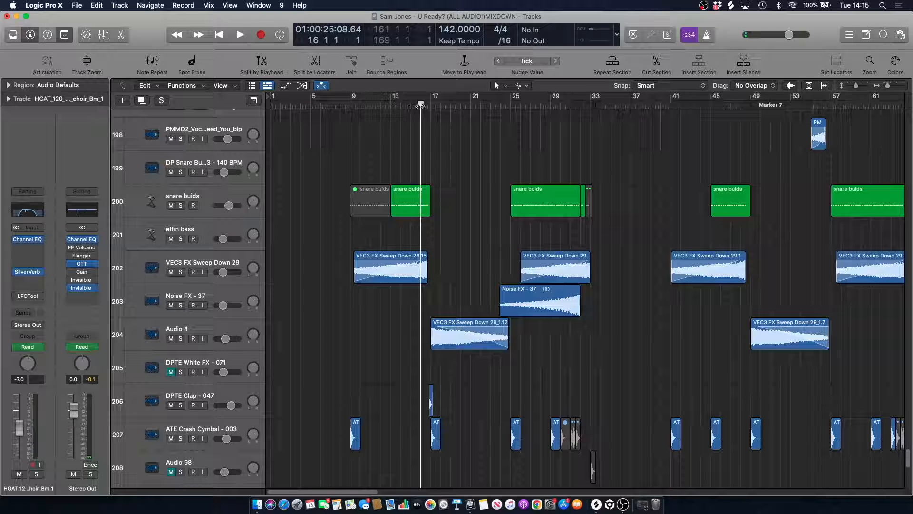
pyautogui.click(418, 106)
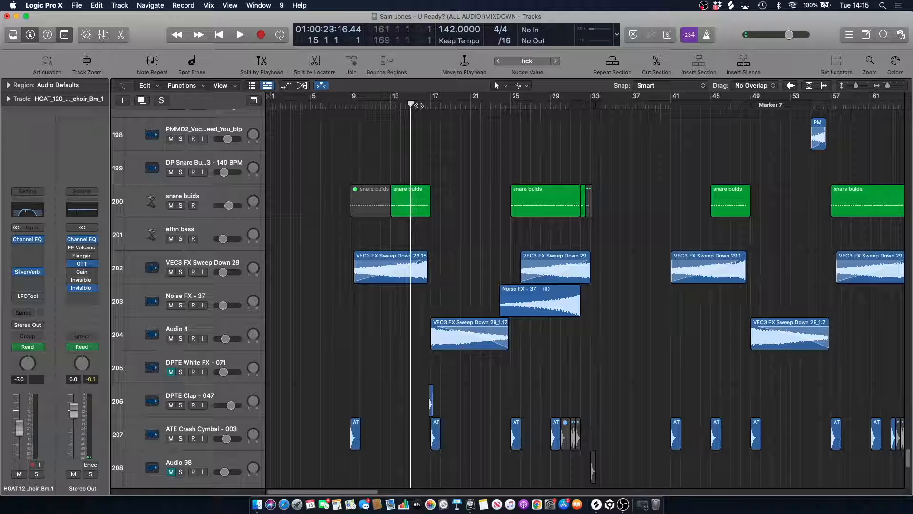